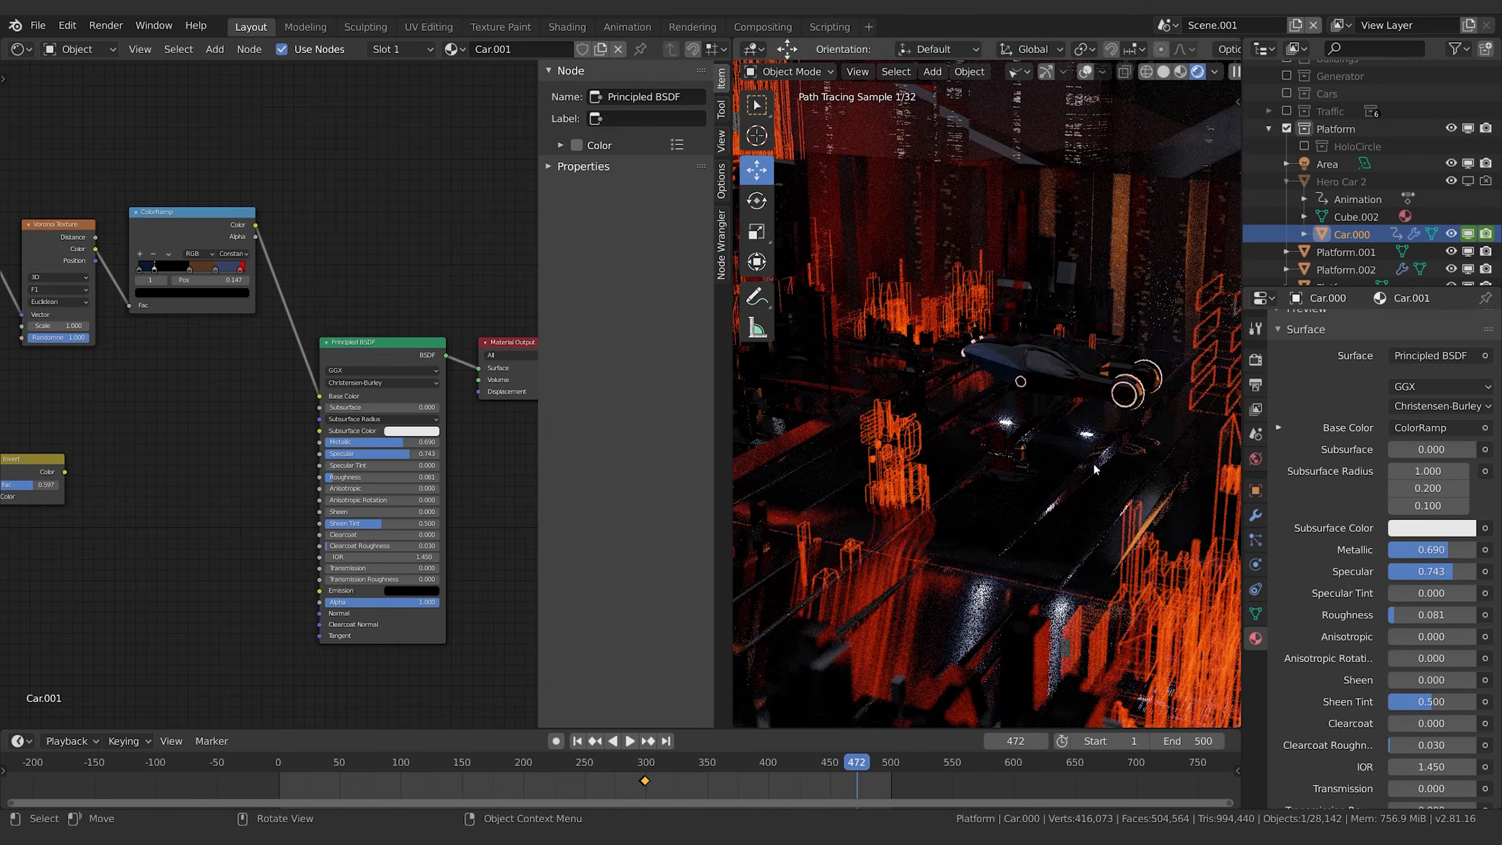
# Play the camera animation to about frame 260 and leave the camera view to look over the city.
pyautogui.press('space')
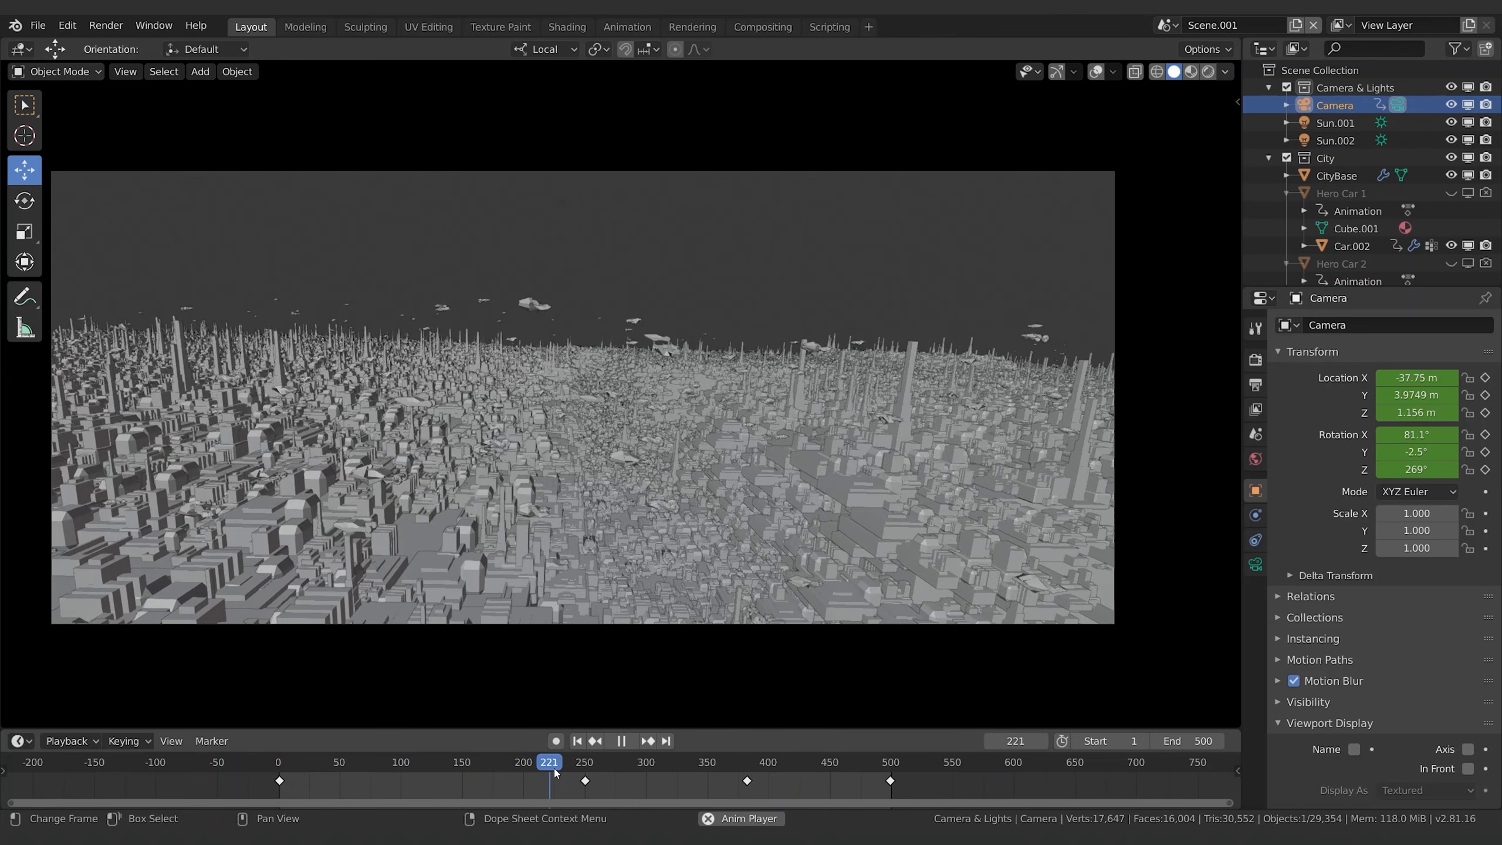
pyautogui.press('space')
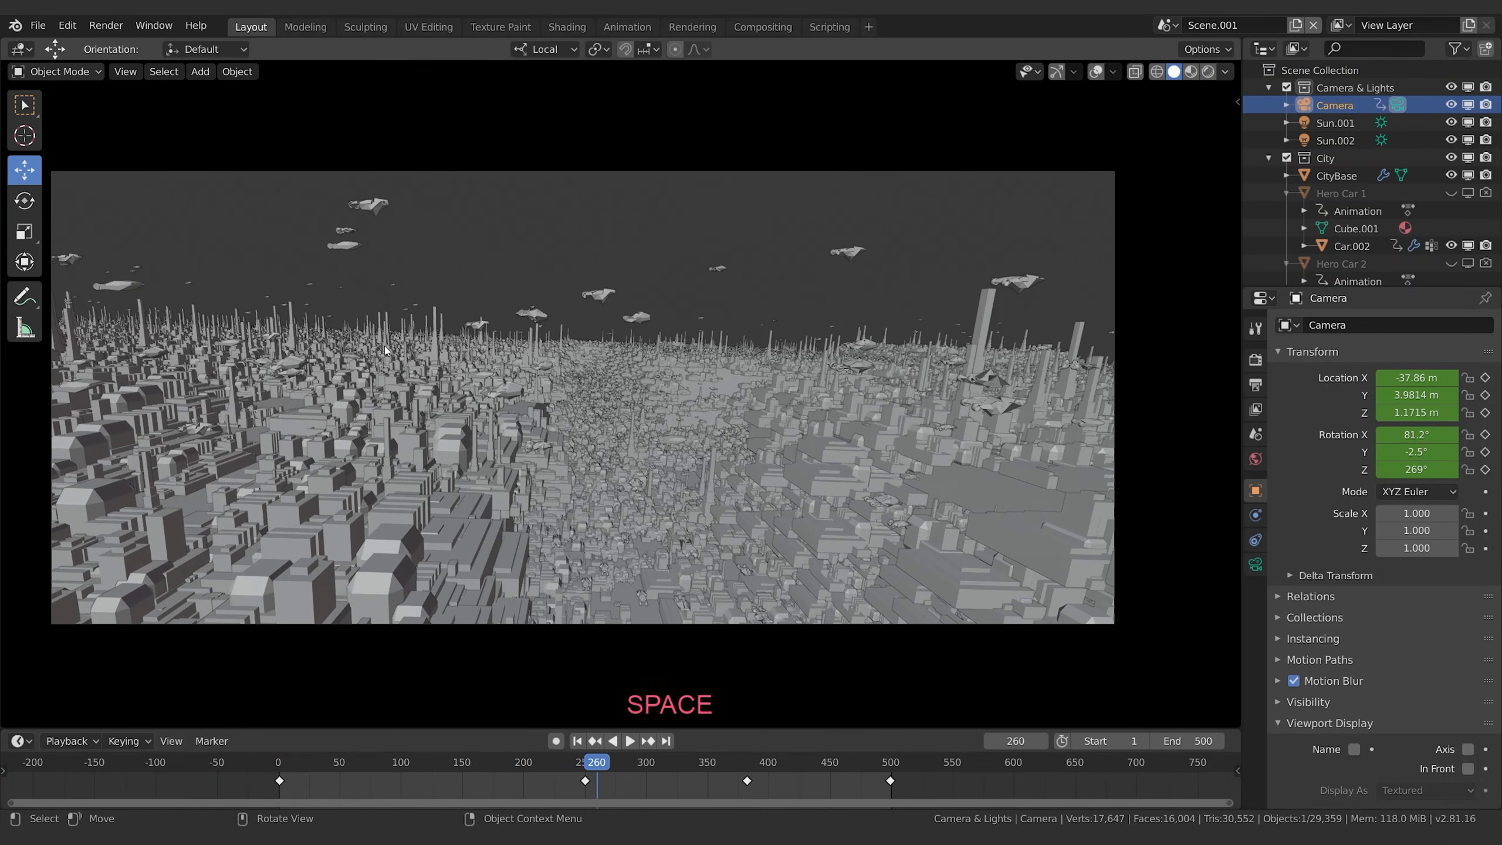
pyautogui.moveTo(668, 406); pyautogui.dragTo(879, 397, button='middle')
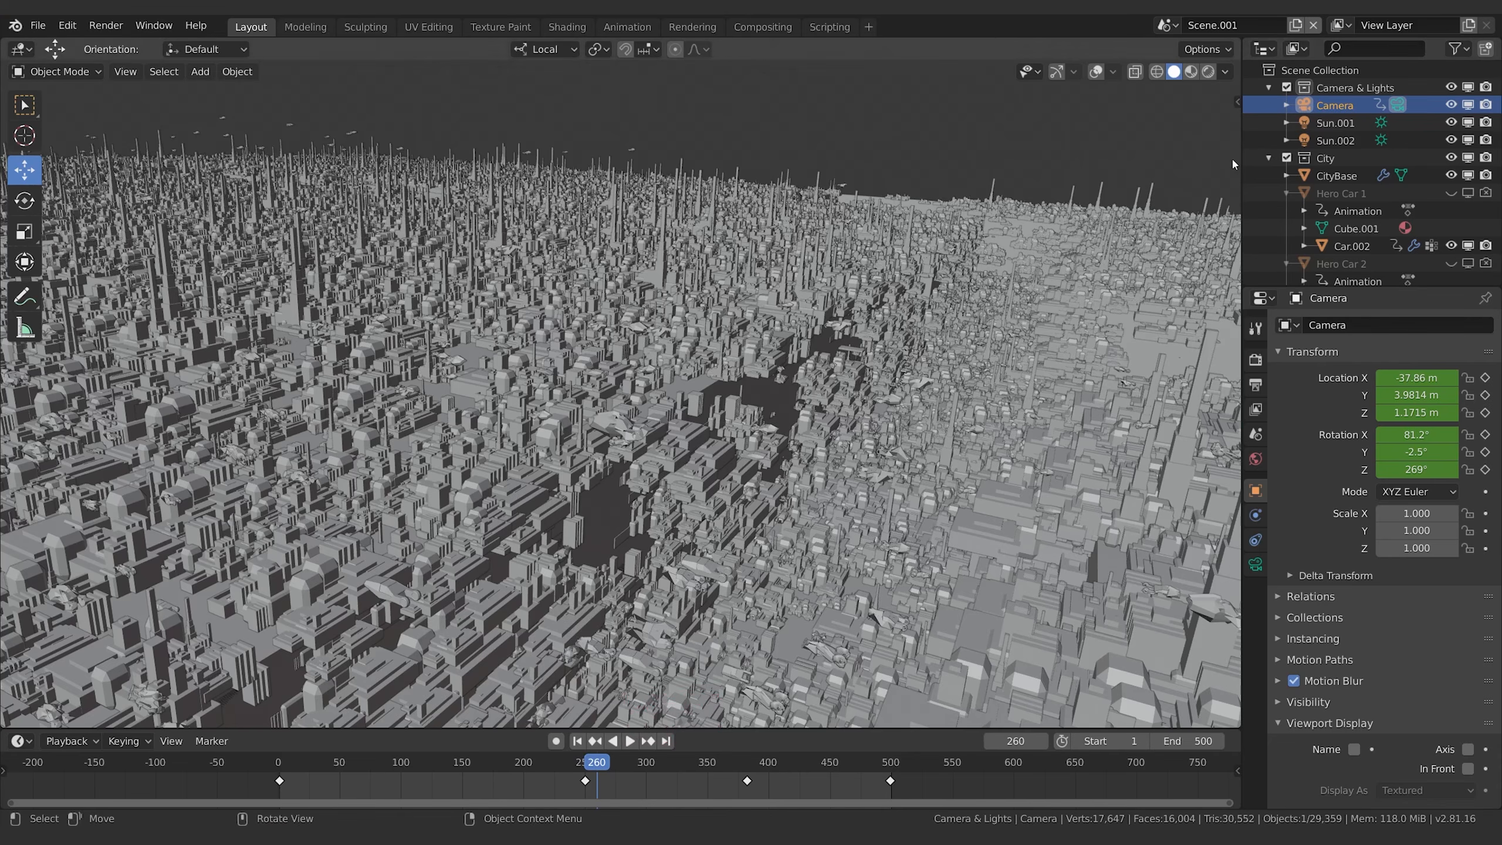
# Collapse the City and Cars collections and exclude the Traffic and Cars collections from the view layer.
pyautogui.scroll(-5, 1316, 245)
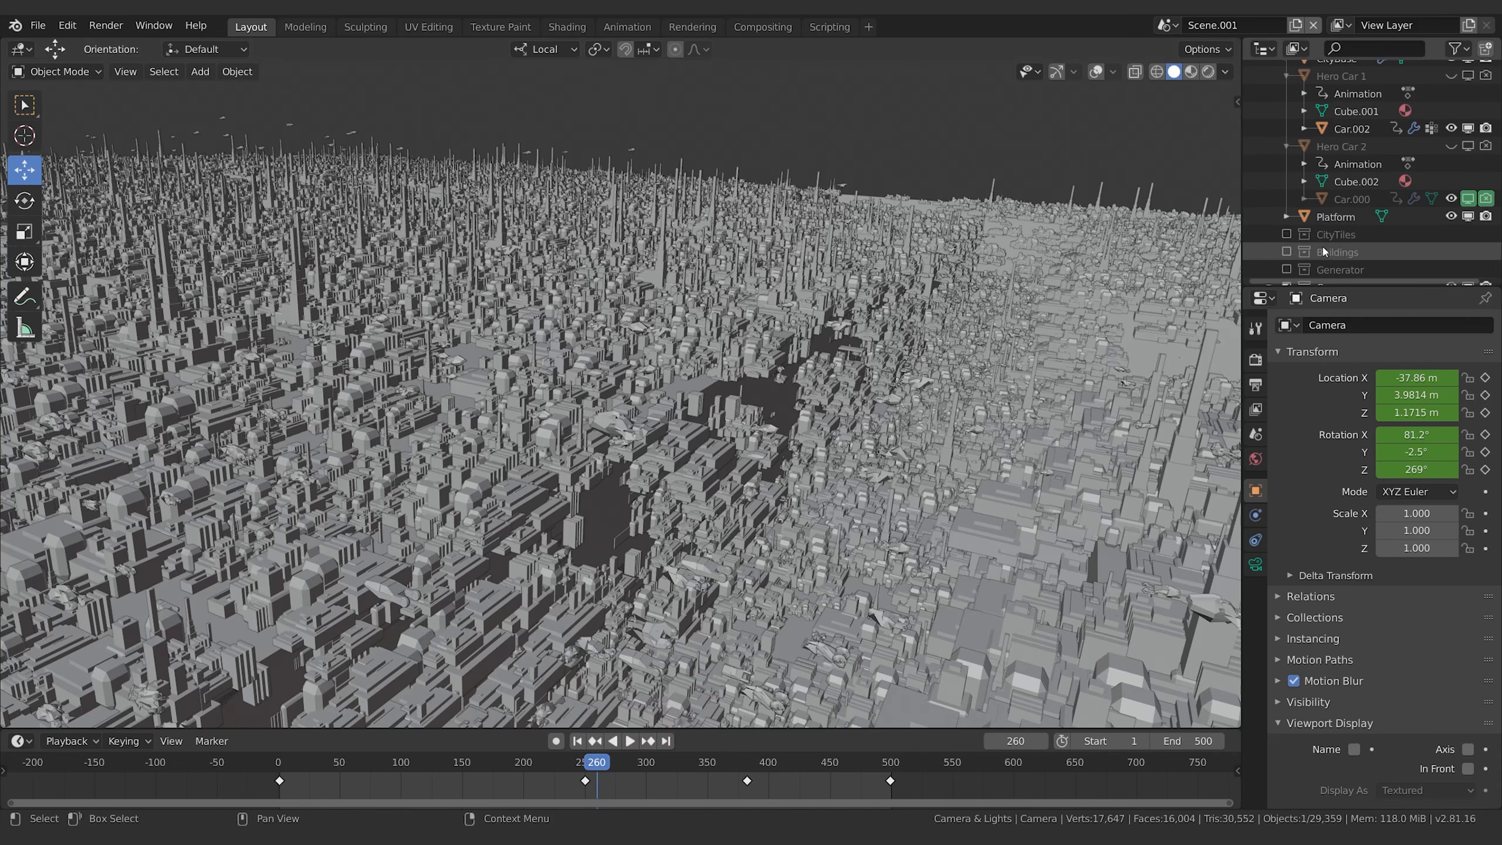
pyautogui.scroll(5, 1322, 247)
pyautogui.click(1269, 158)
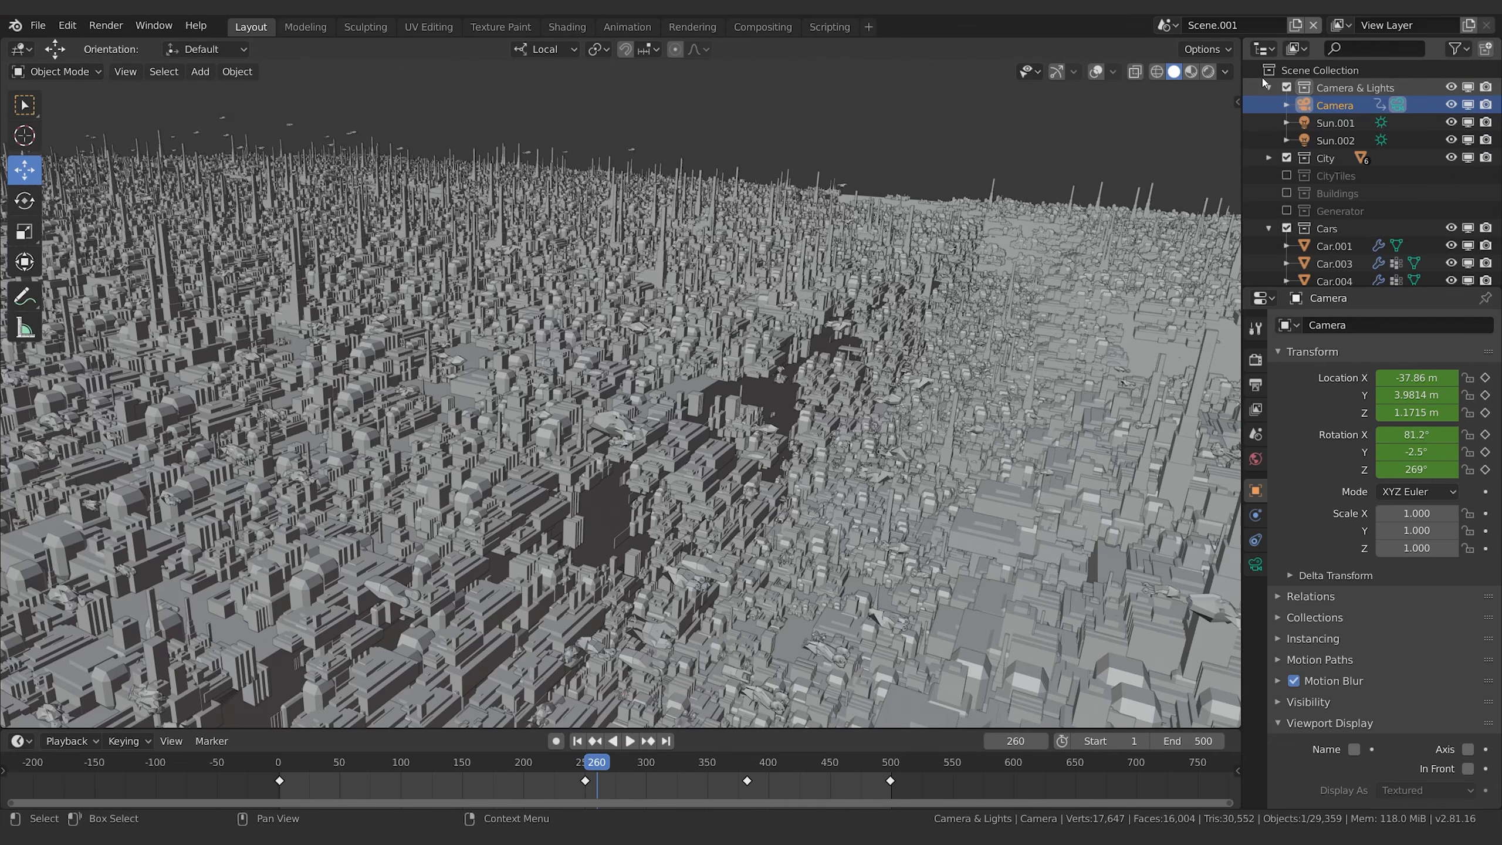
pyautogui.click(1268, 228)
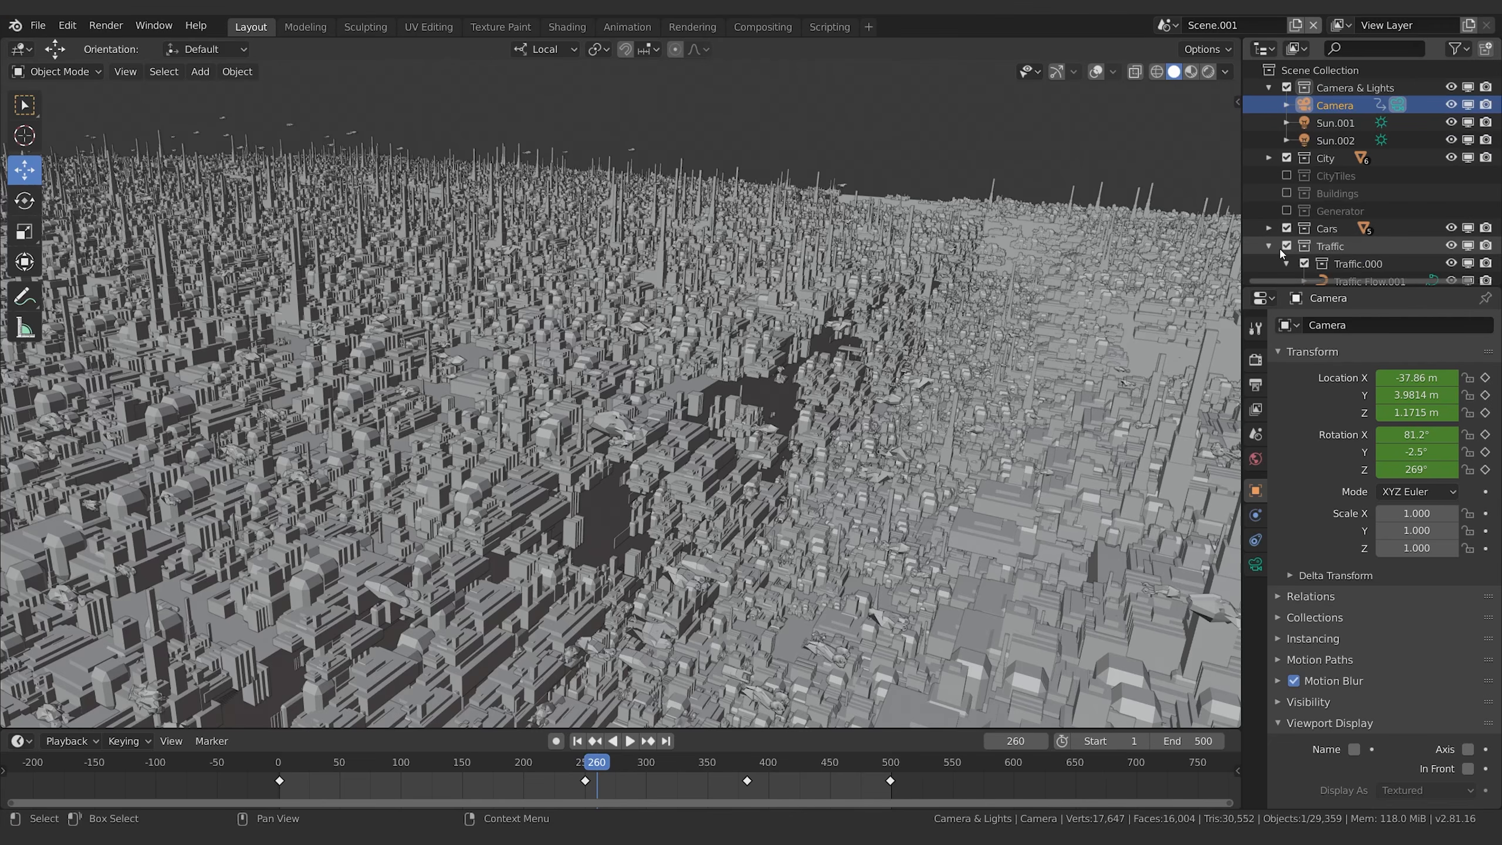
pyautogui.click(1286, 246)
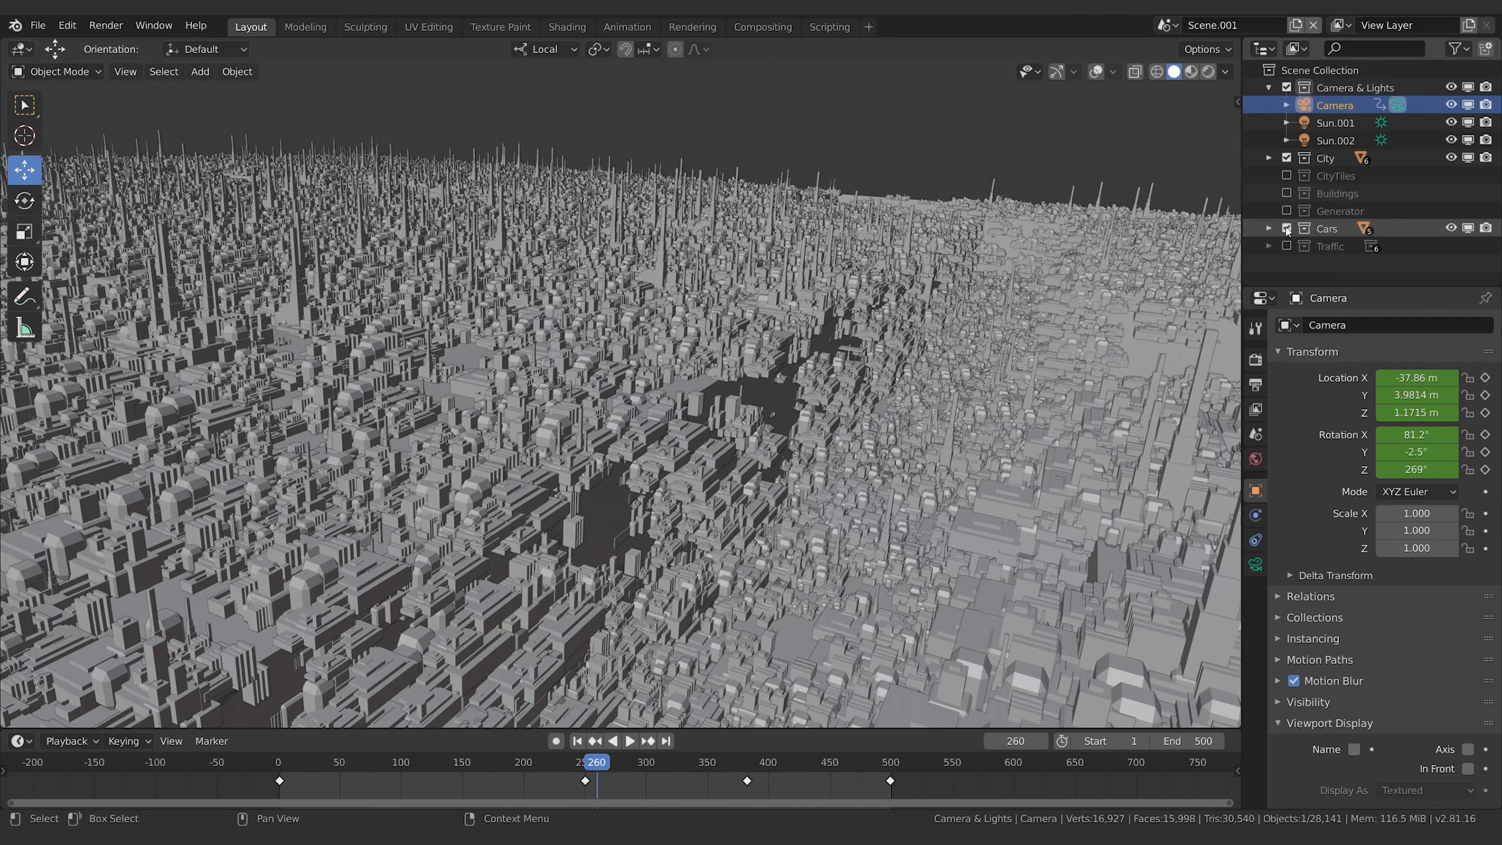
pyautogui.click(1287, 229)
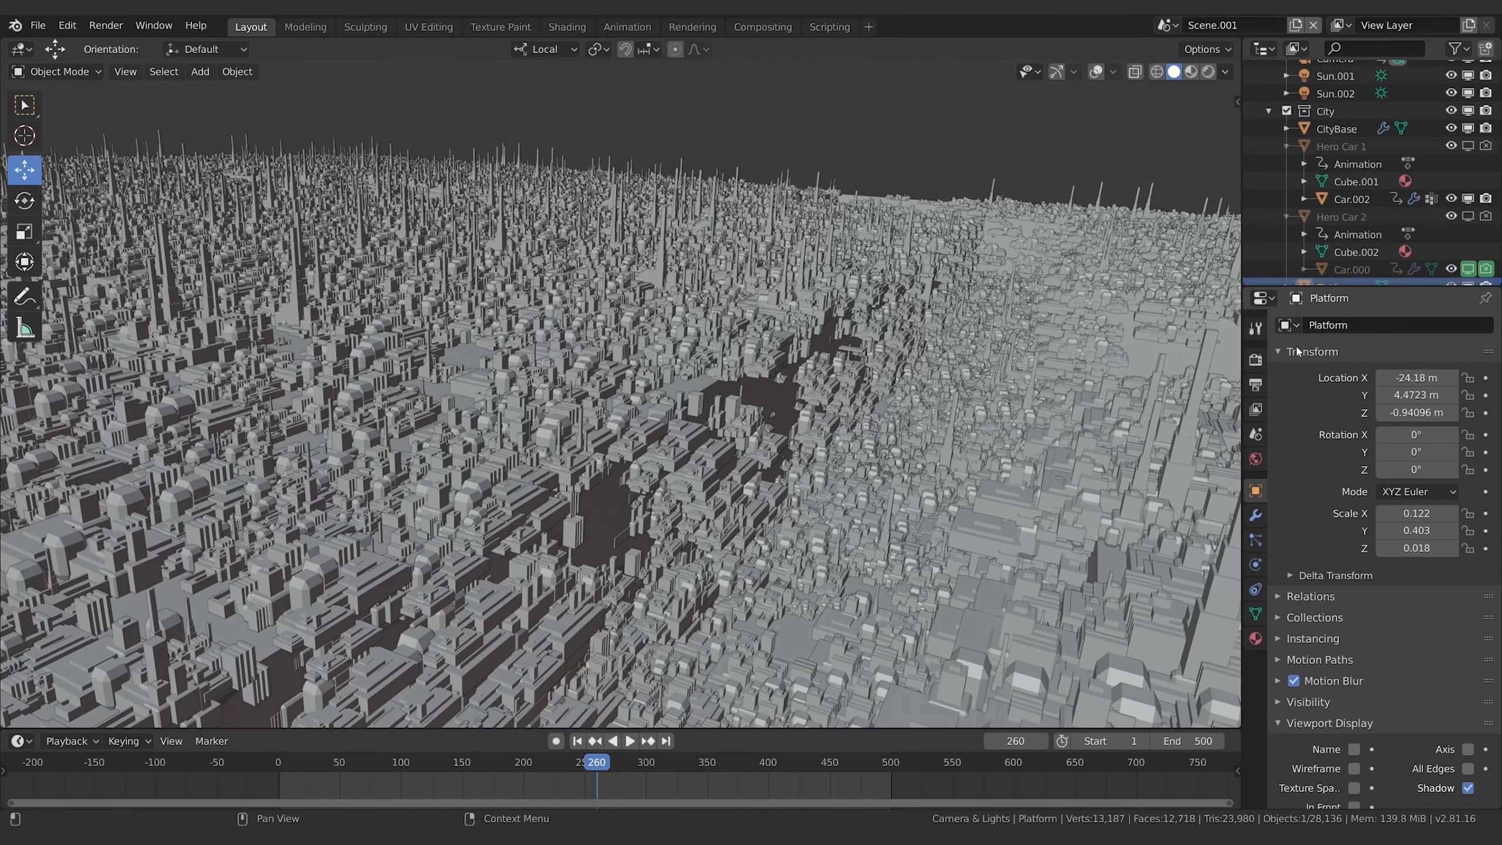
# Create a new collection directly under the Scene Collection and name it Platform.
pyautogui.scroll(5, 1390, 127)
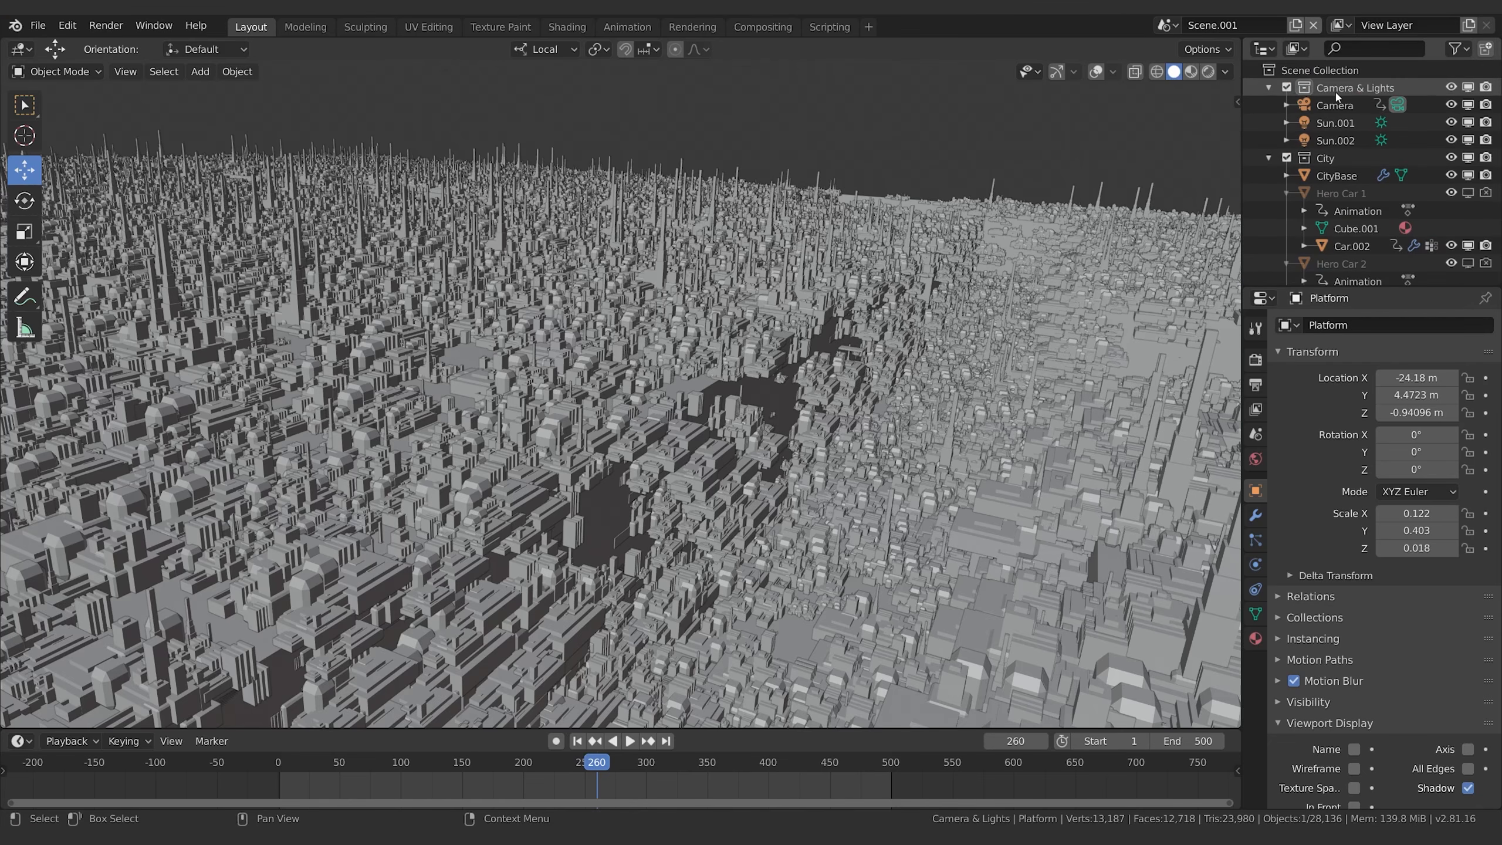
pyautogui.click(1322, 70)
pyautogui.click(1483, 51)
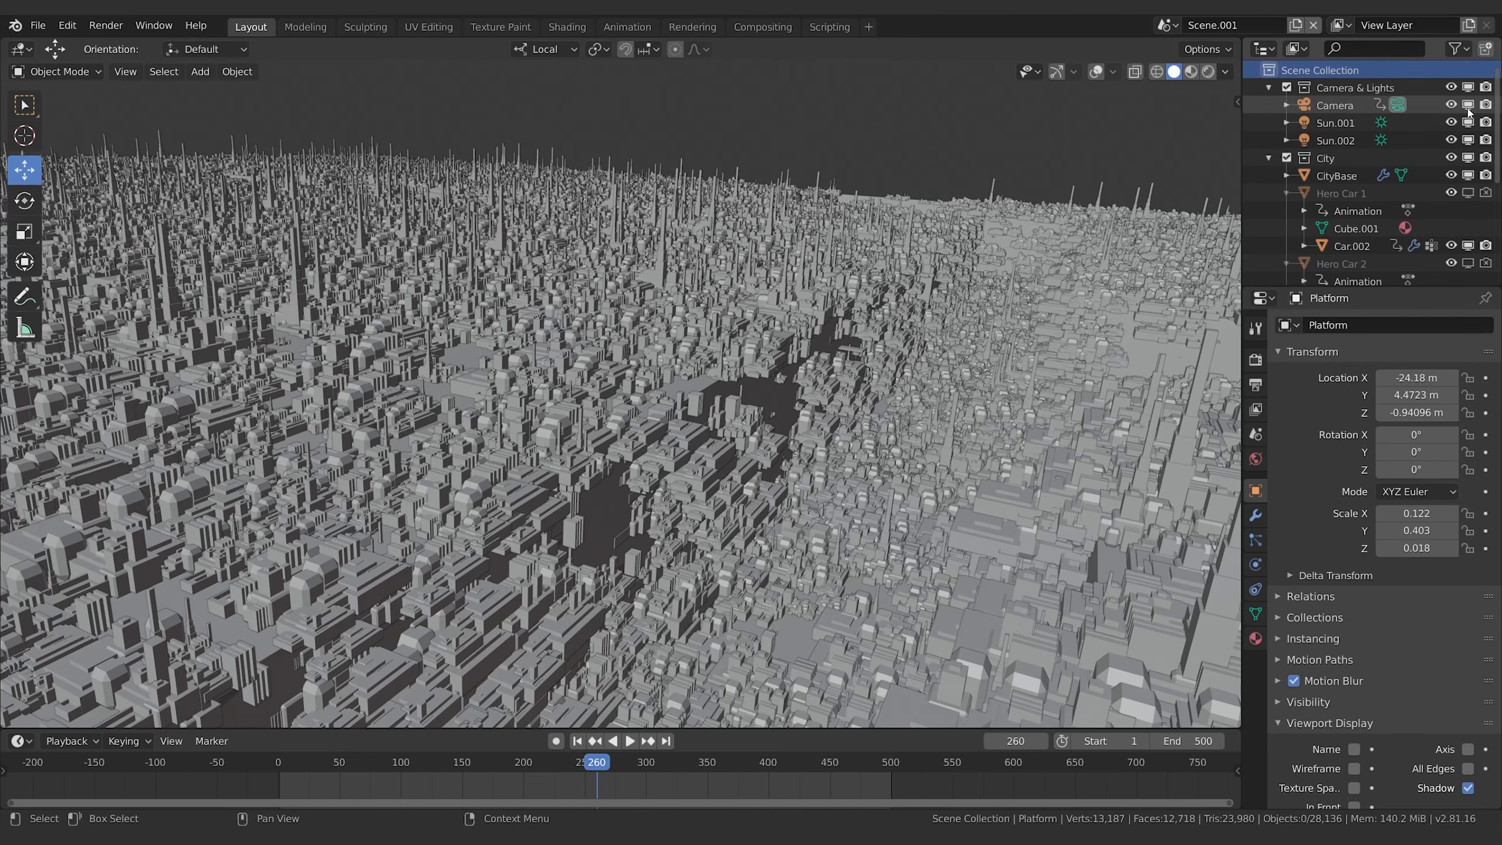
pyautogui.scroll(-6, 1360, 196)
pyautogui.doubleClick(1348, 270)
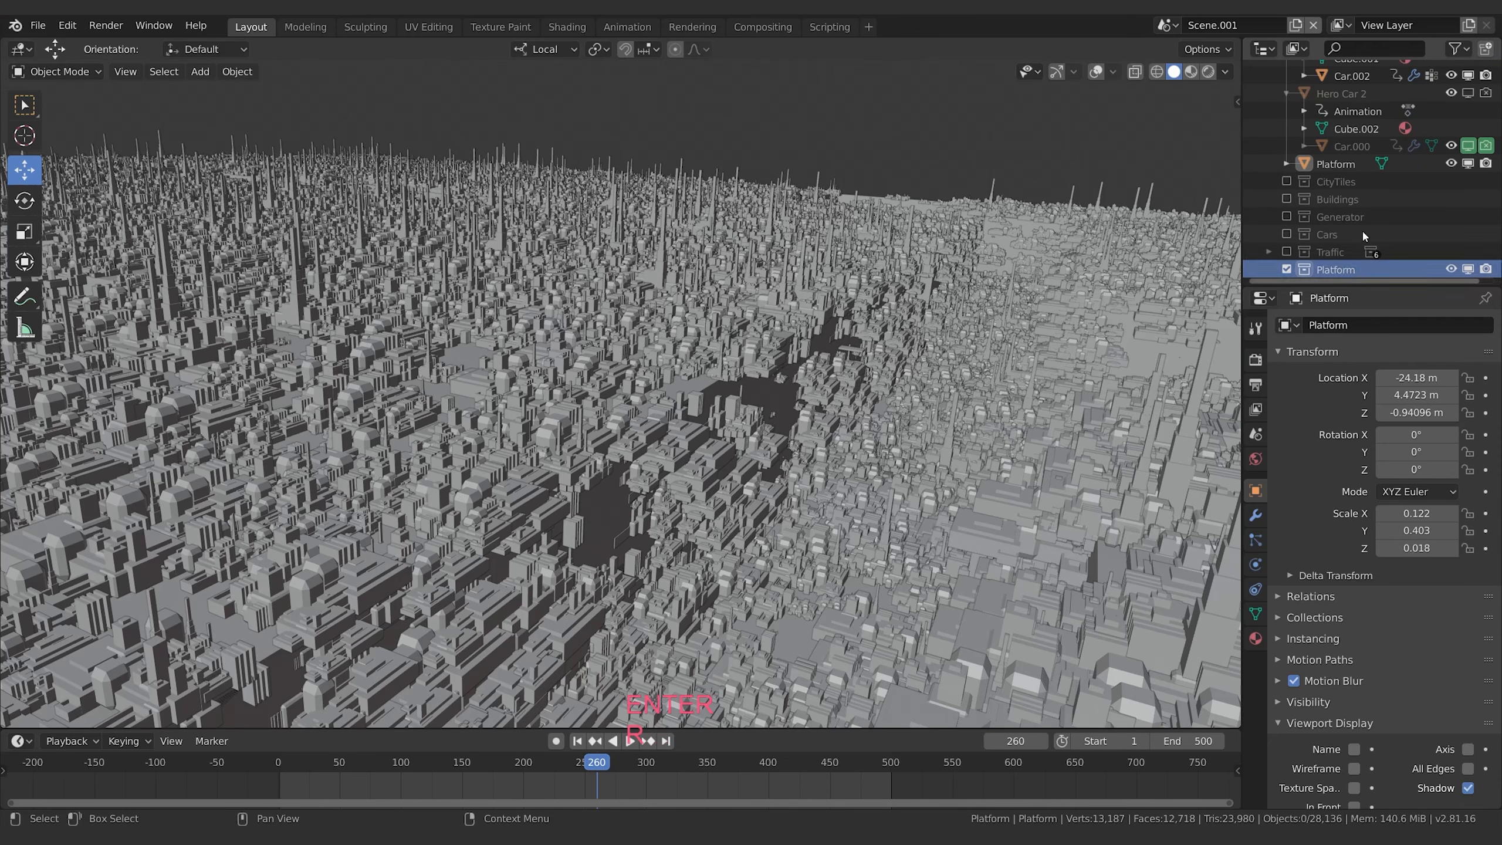
# Move the Platform object and Hero Car 2 with its child Car.000 into the Platform collection.
pyautogui.moveTo(1305, 168); pyautogui.dragTo(1360, 269)
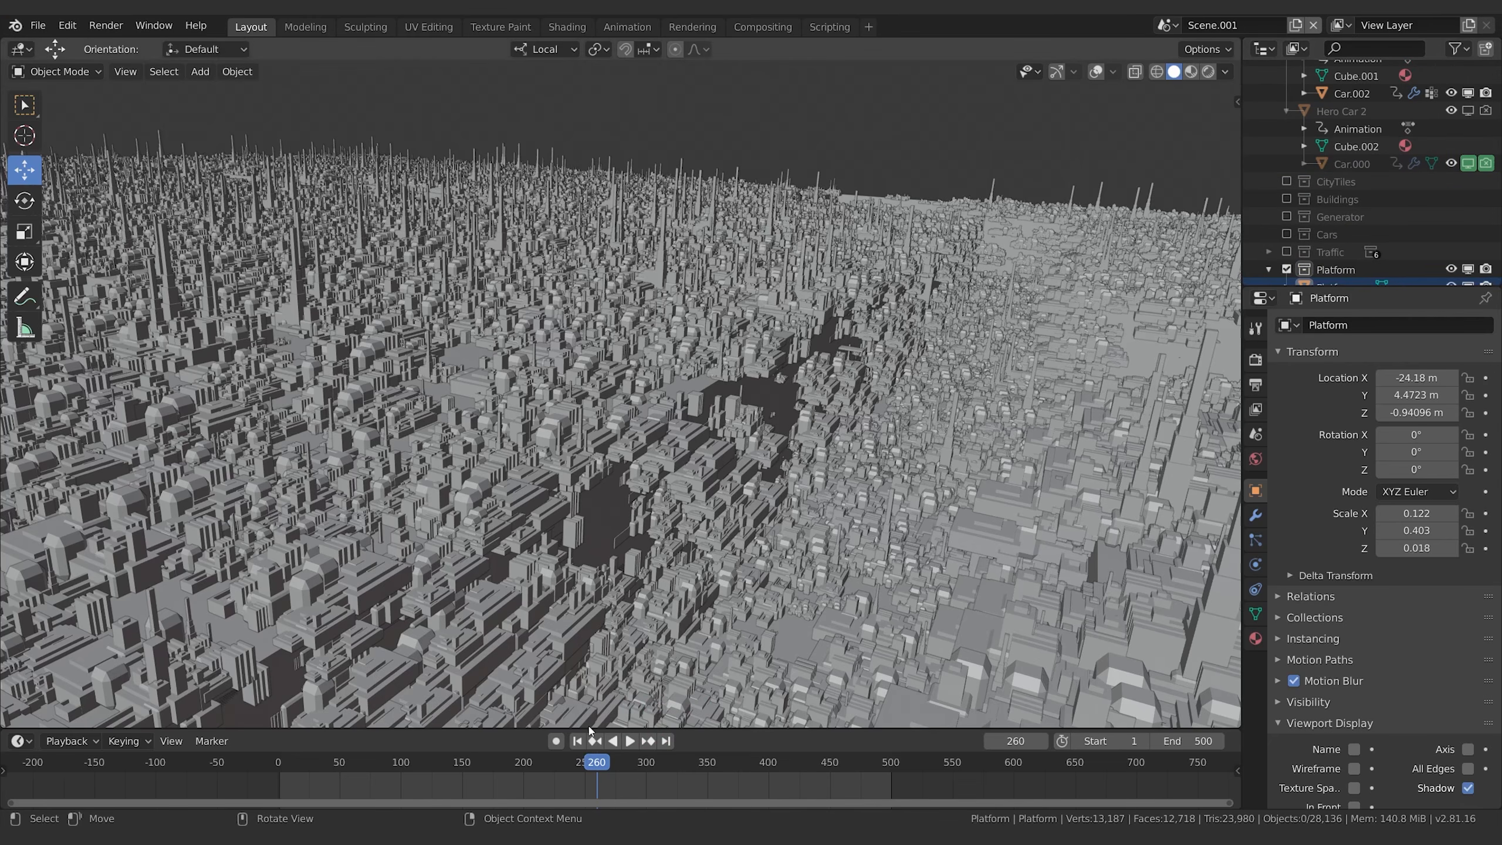
pyautogui.press('space')
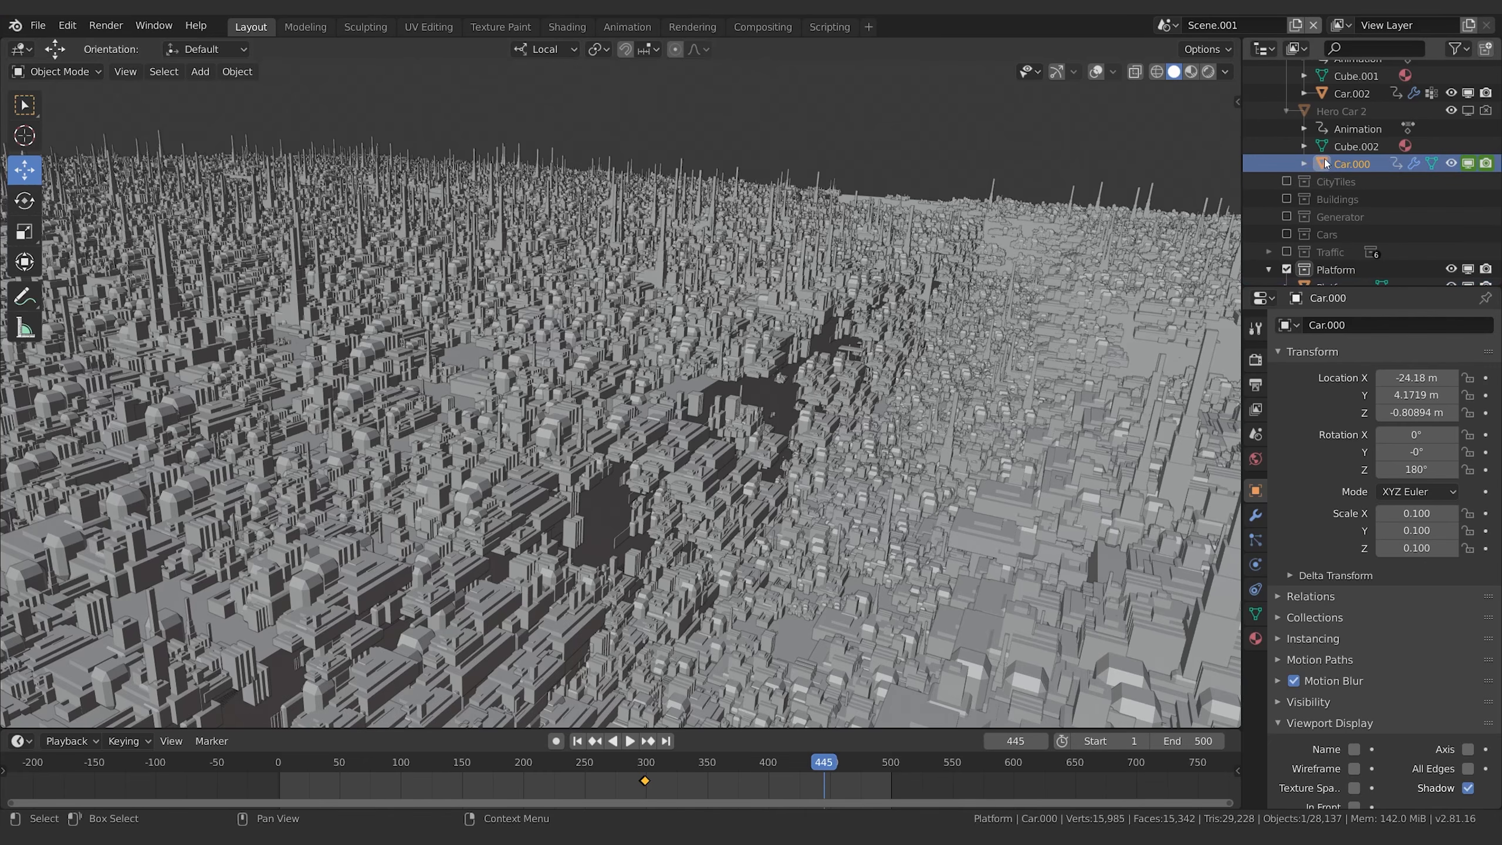
pyautogui.click(1335, 114)
pyautogui.keyDown('shift'); pyautogui.click(1352, 163); pyautogui.keyUp('shift')
pyautogui.moveTo(1336, 165); pyautogui.dragTo(1332, 272)
# Collapse the City collection and exclude it from the view layer.
pyautogui.scroll(5, 1359, 178)
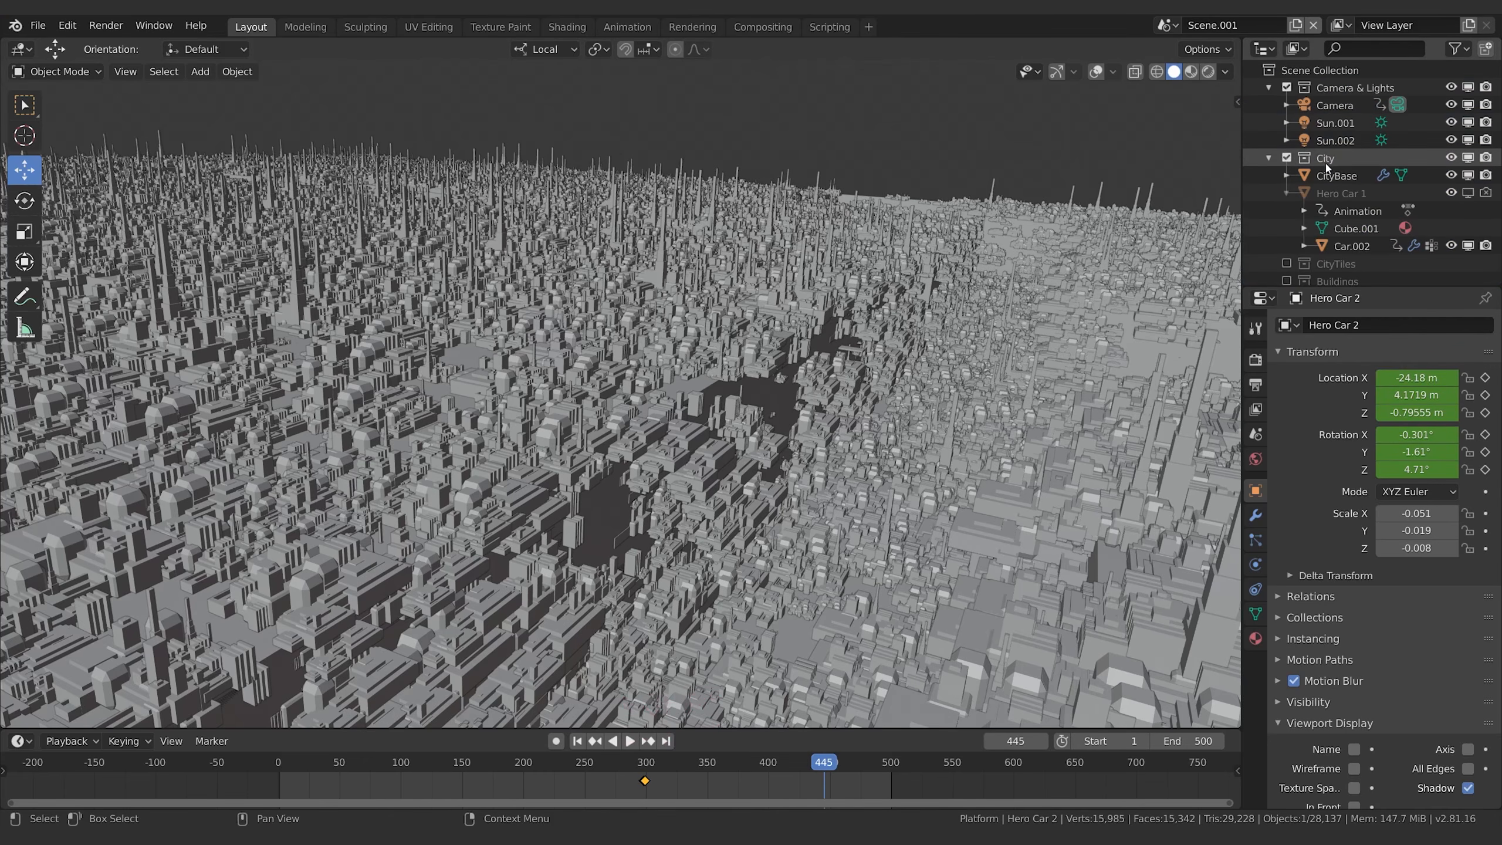
pyautogui.click(1269, 158)
pyautogui.click(1289, 158)
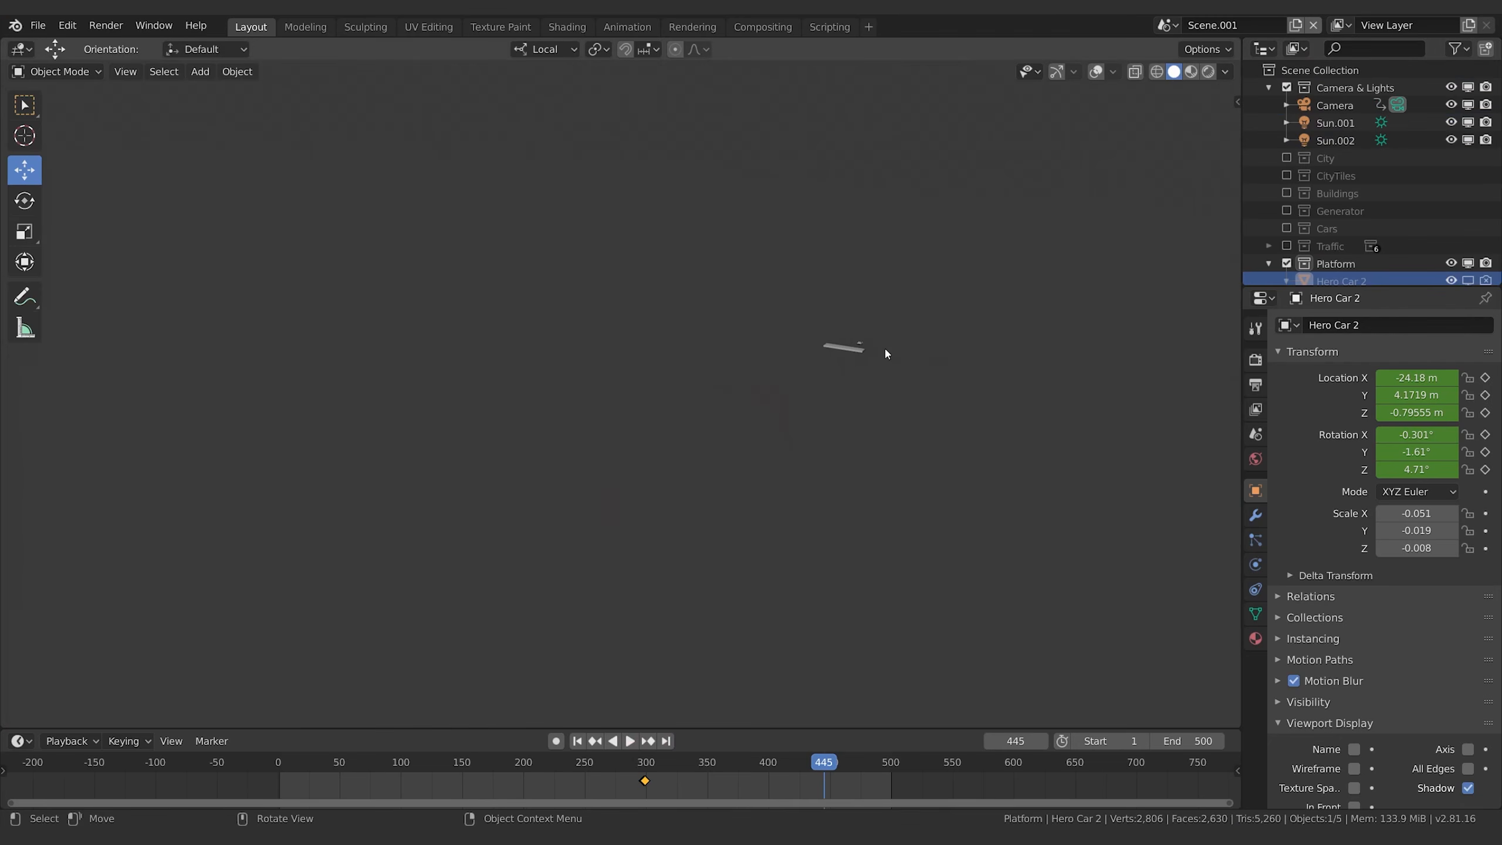
# Select Car.000, frame it in the viewport, and turn on the viewport overlays and gizmos.
pyautogui.click(860, 352)
pyautogui.press('KP_Decimal')
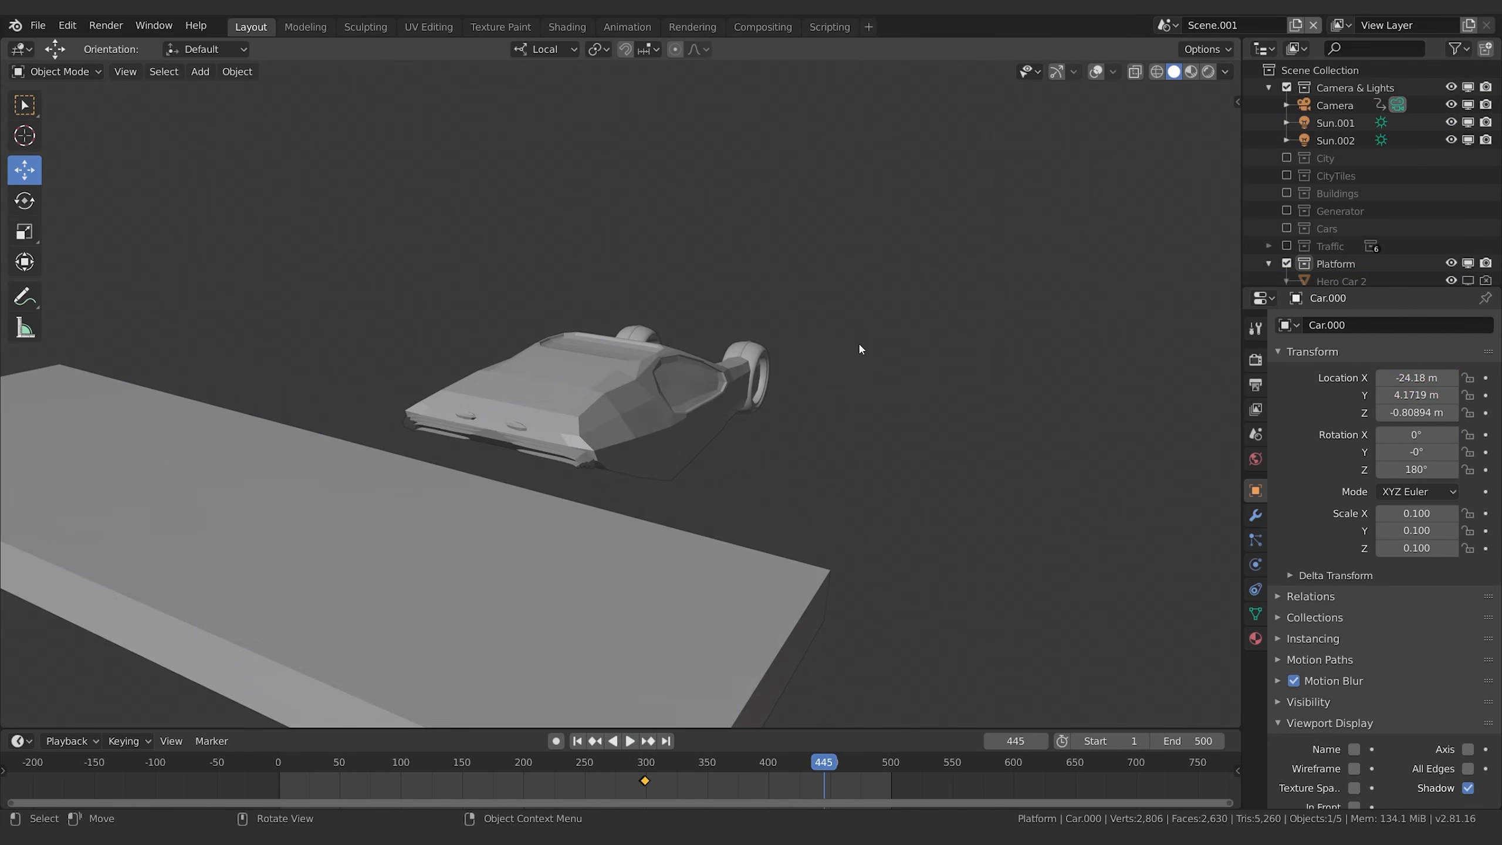
pyautogui.click(1096, 71)
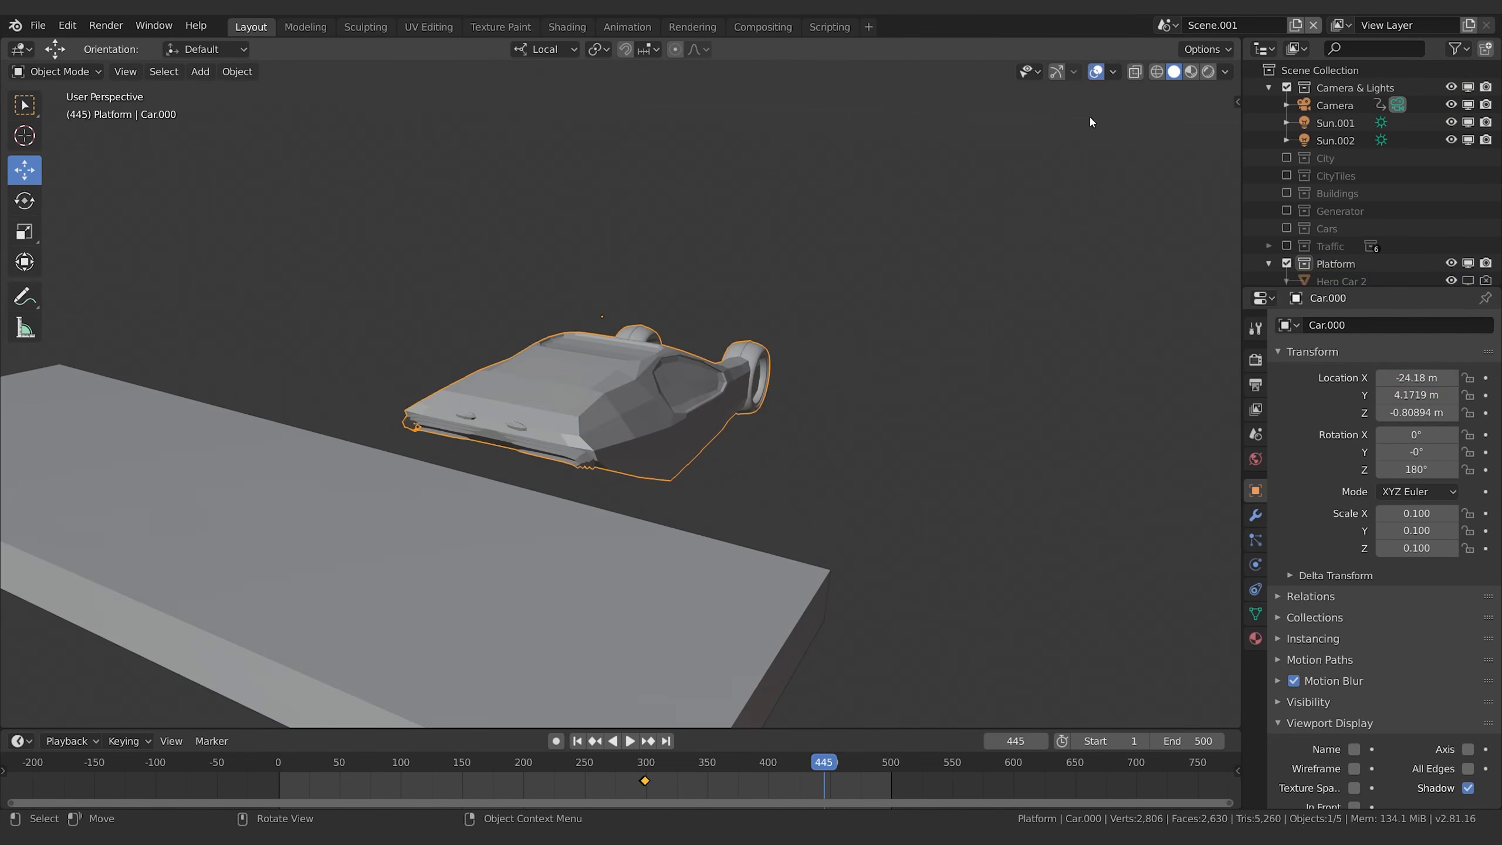
pyautogui.click(1064, 70)
# Play and scrub the animation up to frame 467 to examine how the car lands on the platform.
pyautogui.scroll(-3, 970, 281)
pyautogui.moveTo(998, 276); pyautogui.dragTo(828, 264, button='middle')
pyautogui.keyDown('shift'); pyautogui.moveTo(854, 293); pyautogui.dragTo(880, 290, button='middle'); pyautogui.keyUp('shift')
pyautogui.press('space')
pyautogui.press('space')
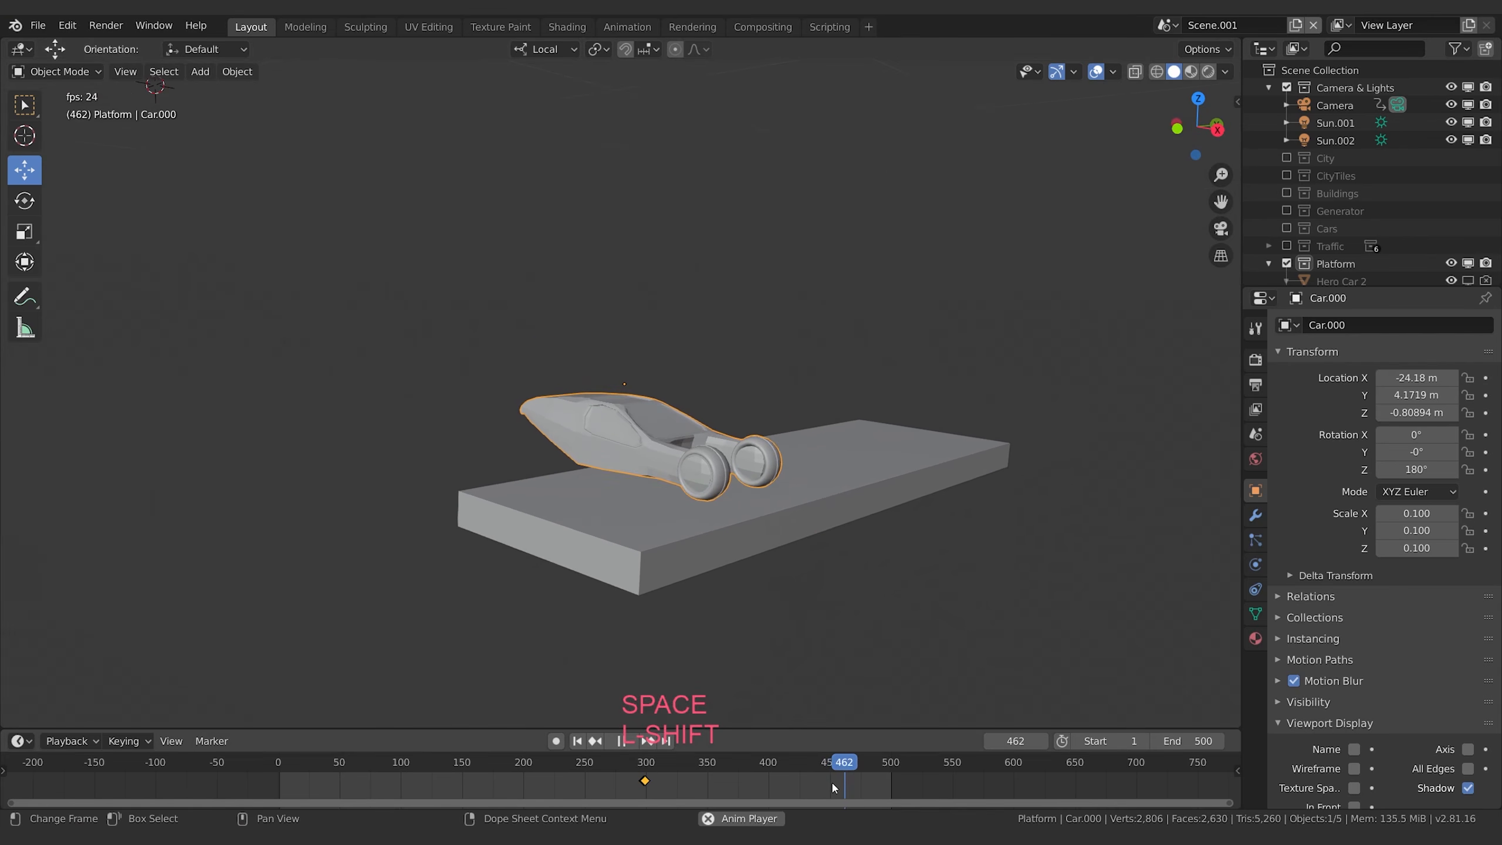
pyautogui.moveTo(626, 762); pyautogui.dragTo(821, 761)
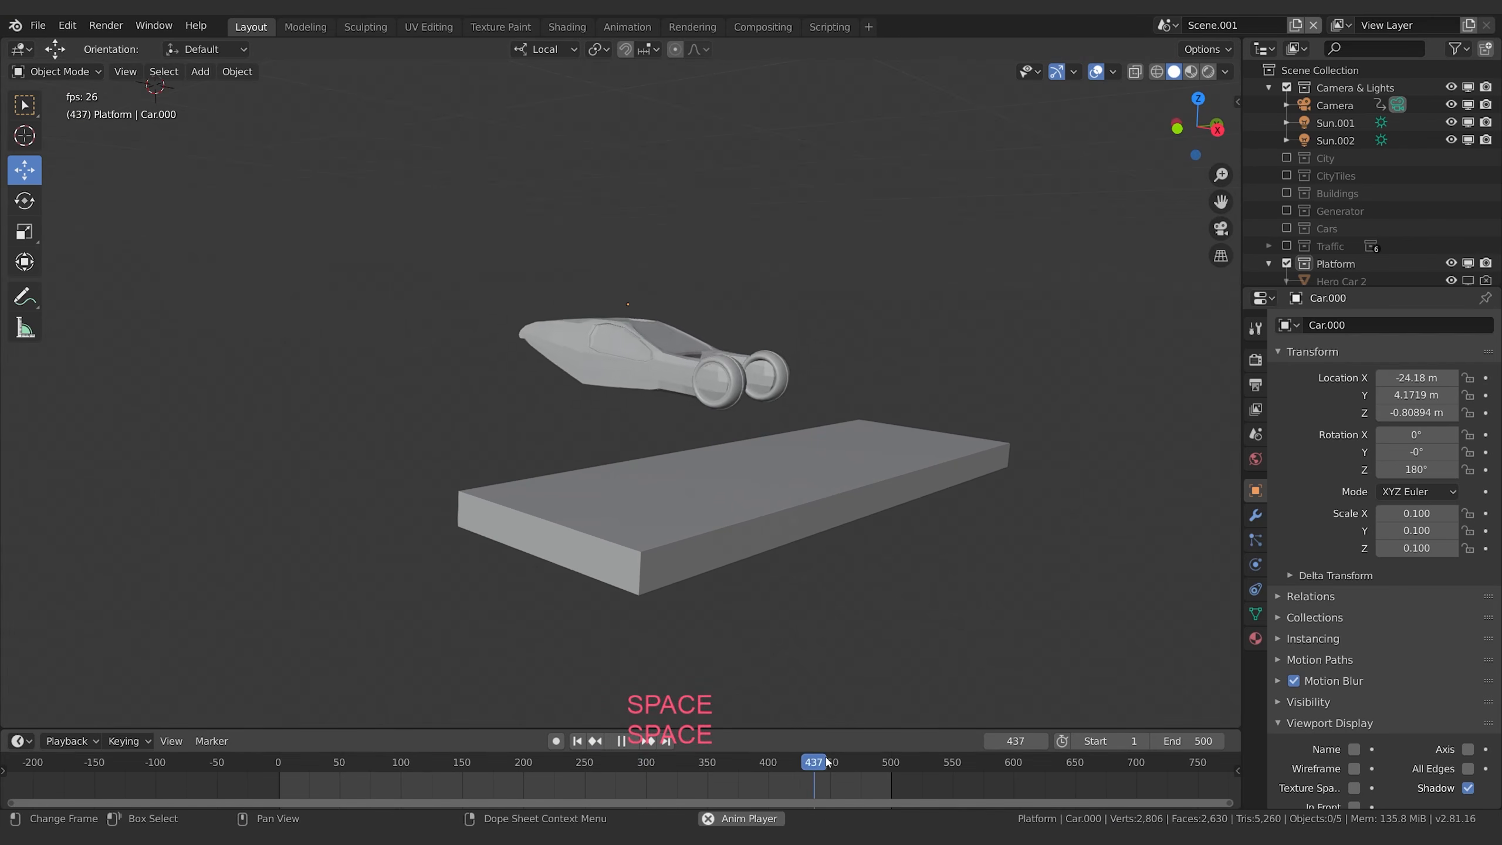
pyautogui.moveTo(730, 533); pyautogui.dragTo(924, 421, button='middle')
pyautogui.scroll(-4, 763, 526)
pyautogui.press('space')
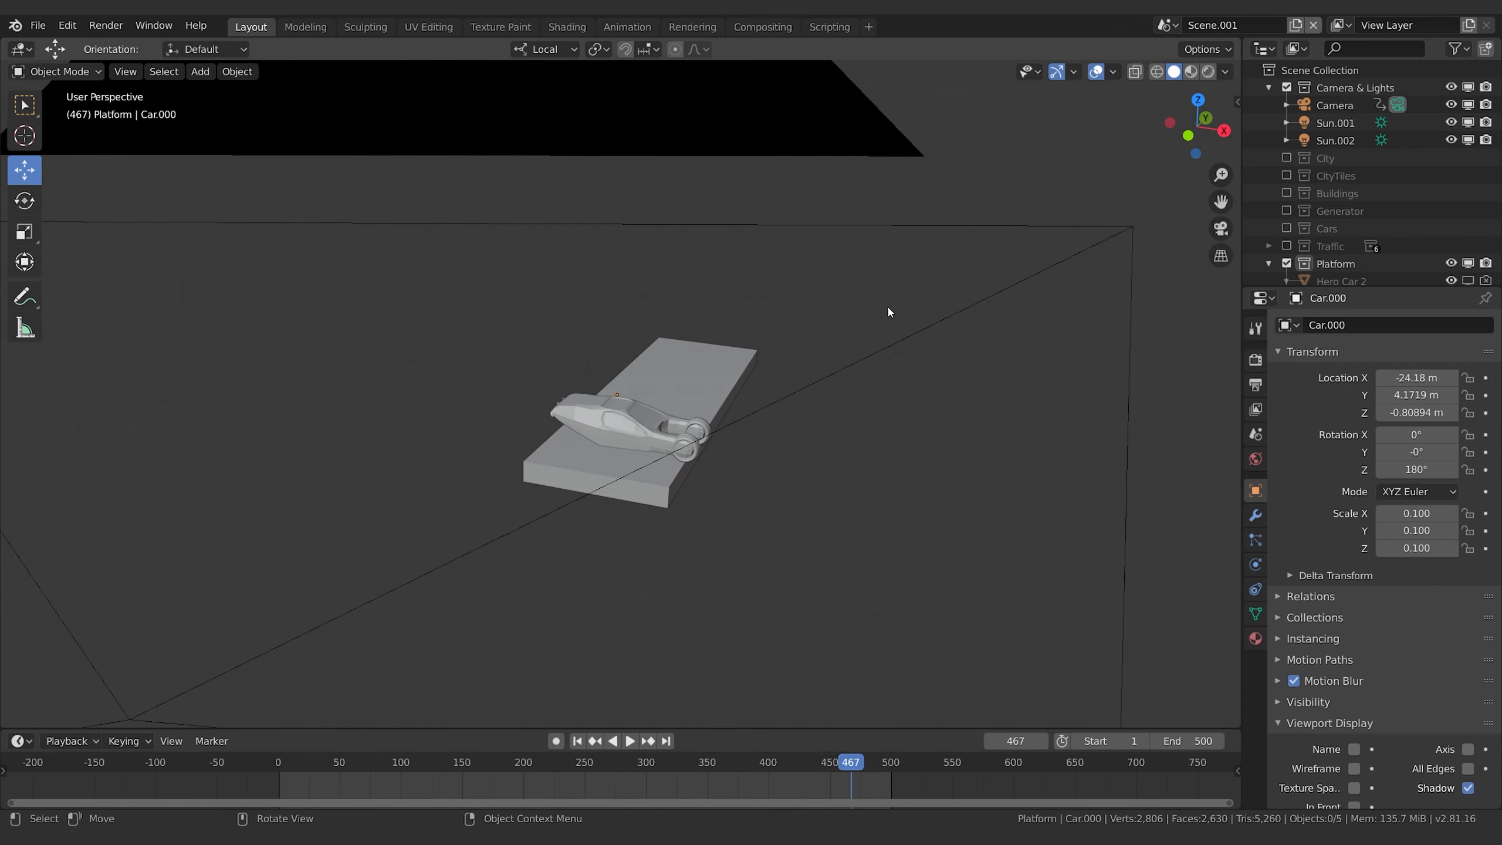
# Go to frame 484 and lower the platform along Z to about -0.967 m beneath the landed car.
pyautogui.moveTo(968, 515); pyautogui.dragTo(972, 496, button='middle')
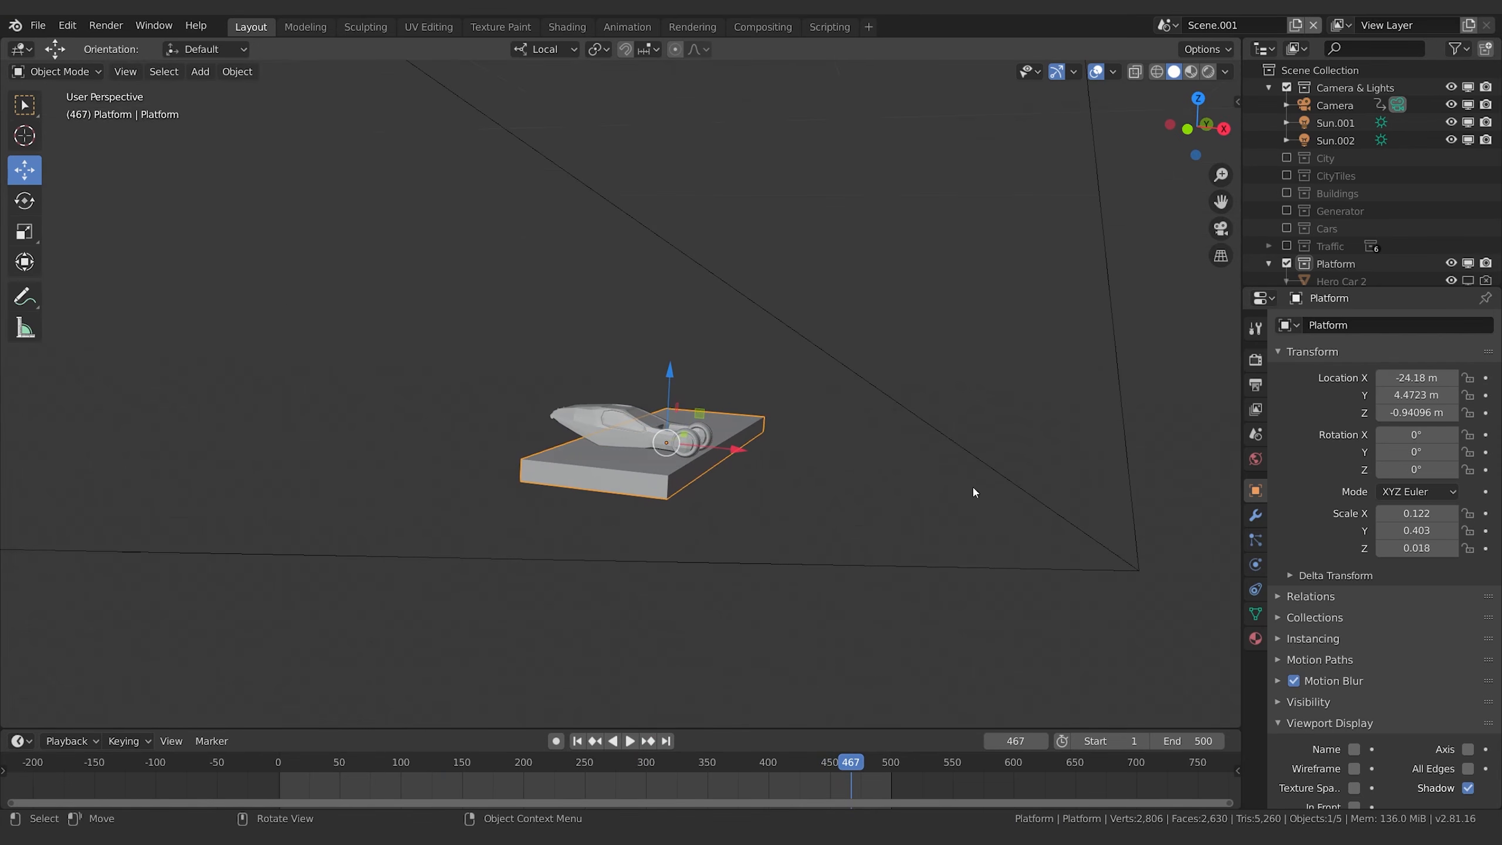
pyautogui.click(873, 767)
pyautogui.press('space')
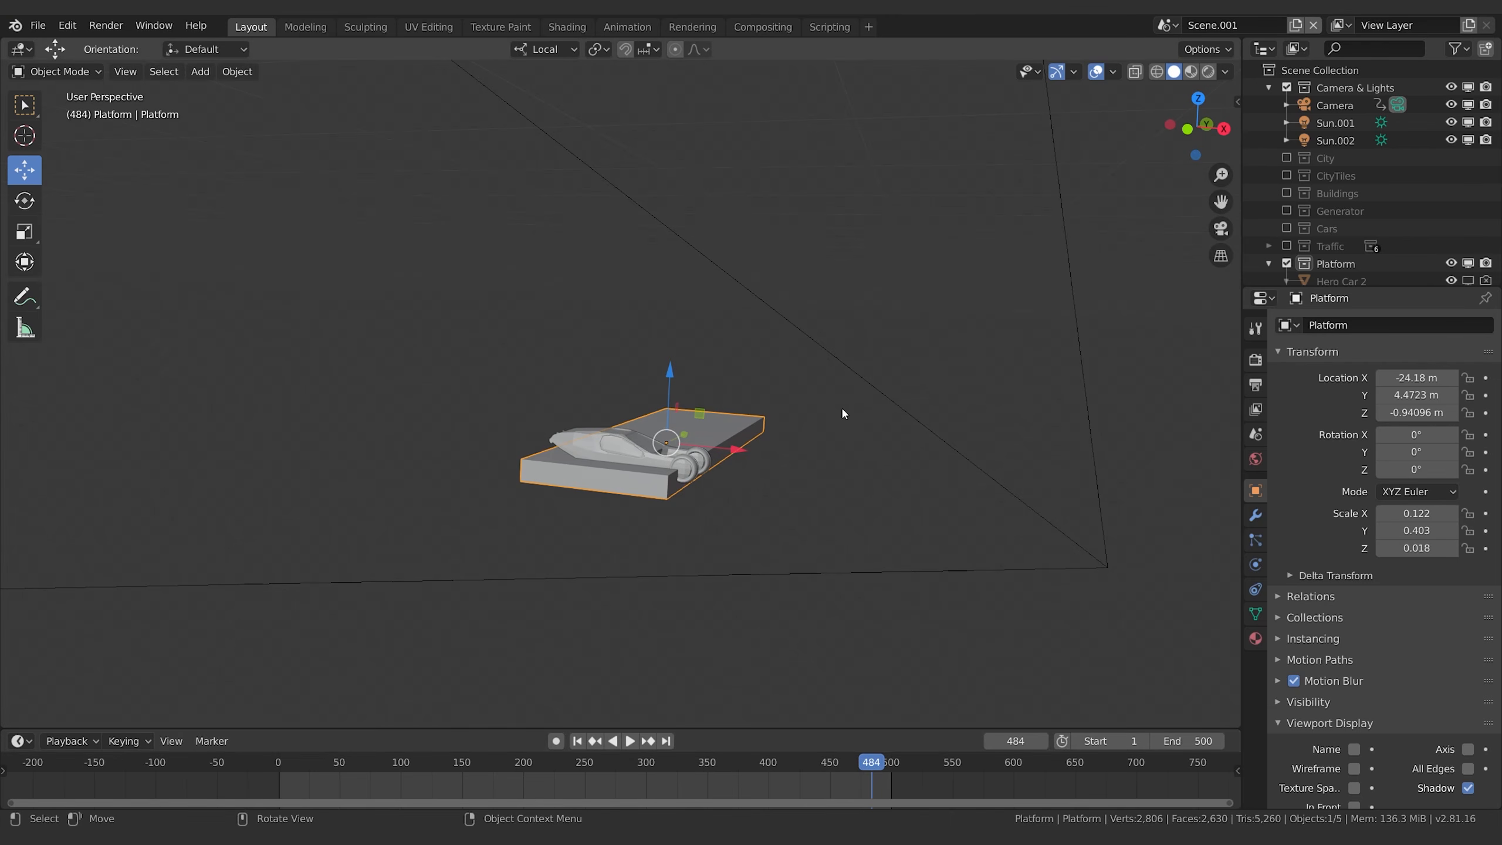
pyautogui.press('g')
pyautogui.press('z')
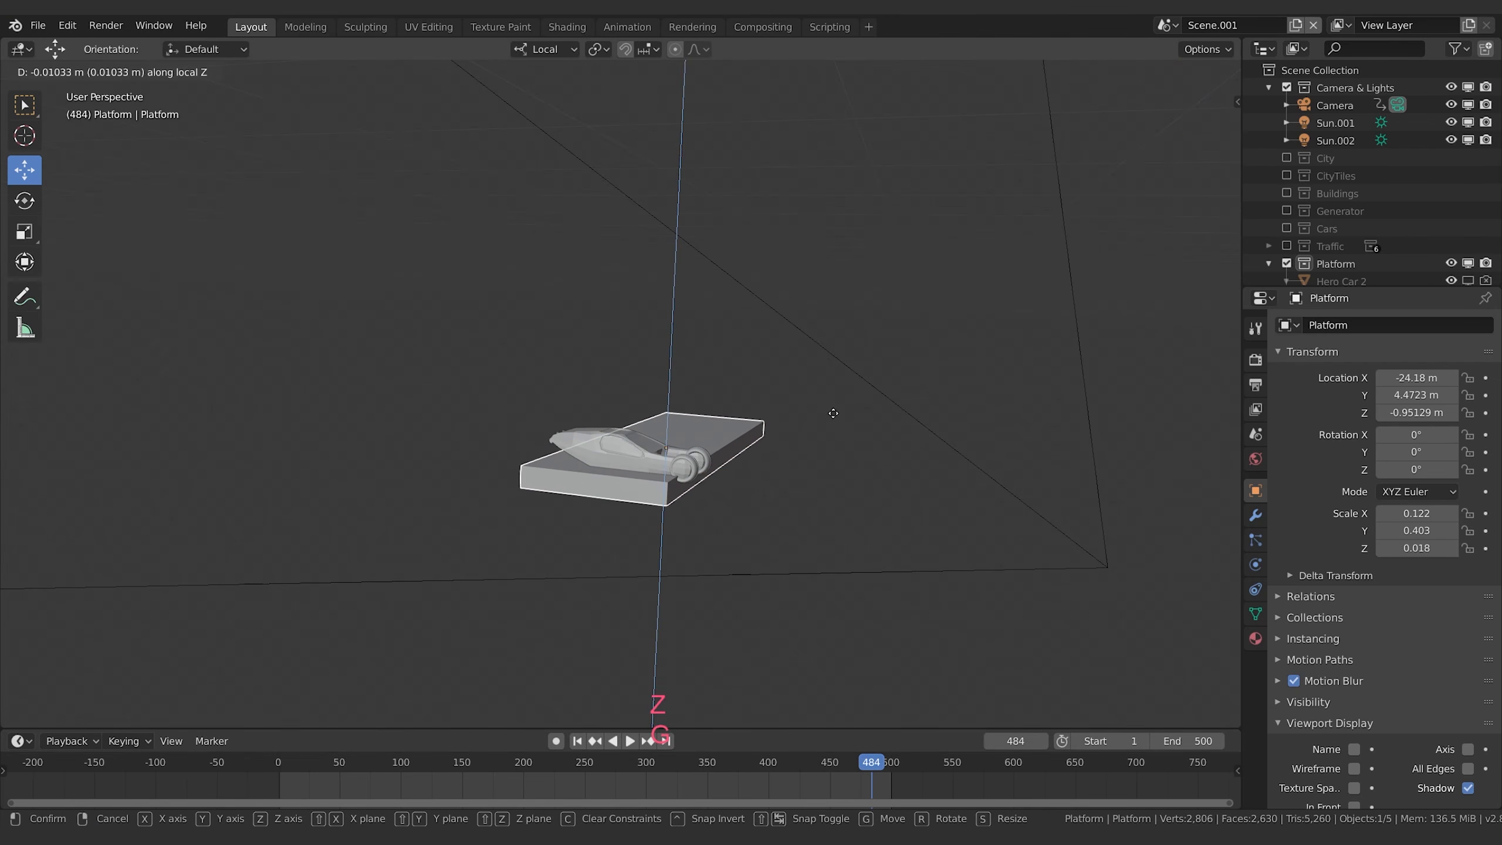
pyautogui.click(772, 517)
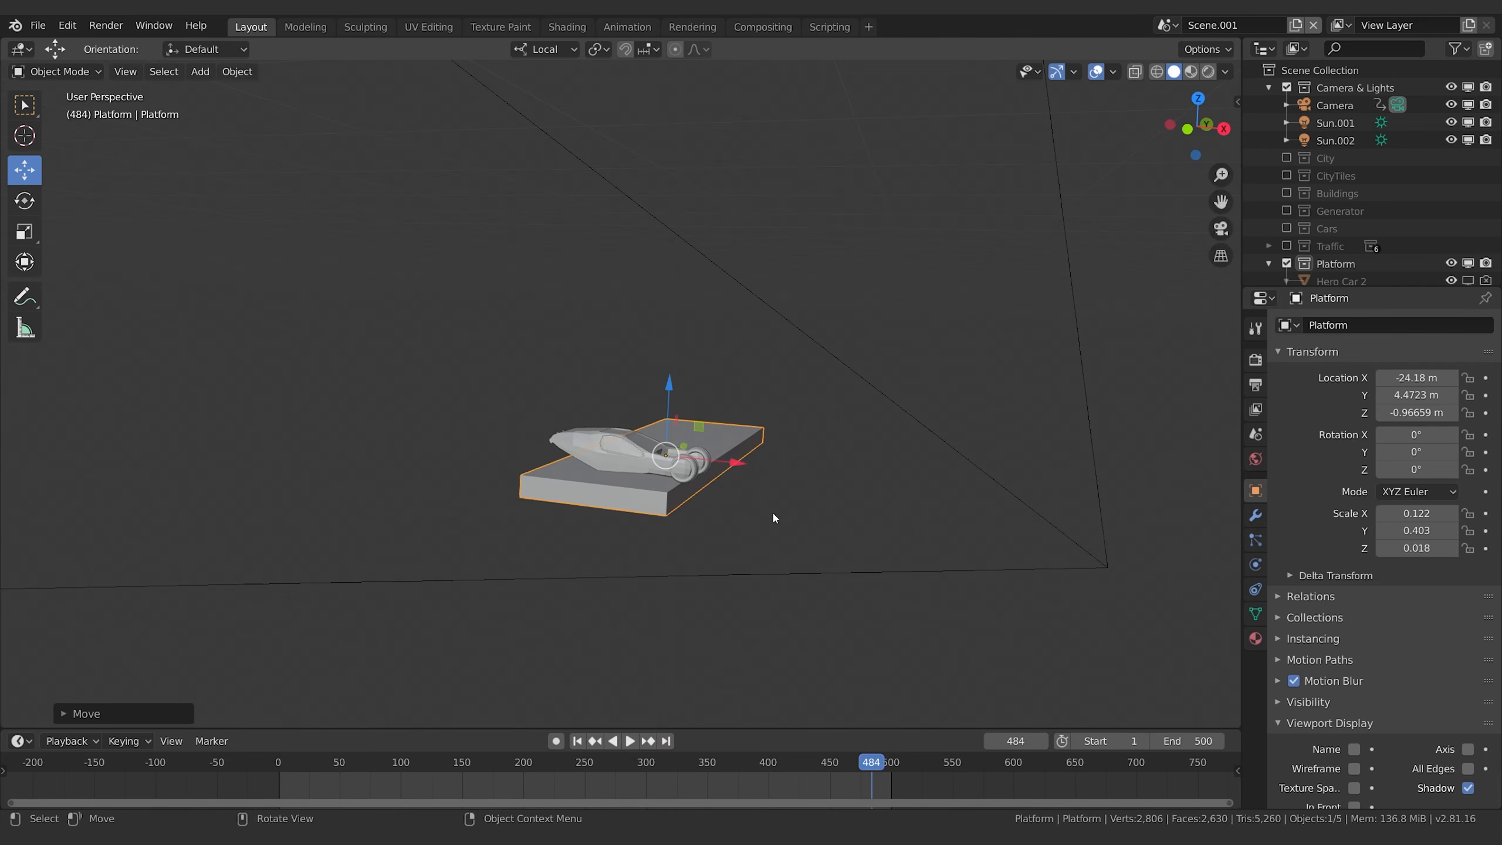
pyautogui.moveTo(772, 517); pyautogui.dragTo(808, 496, button='middle')
pyautogui.press('s')
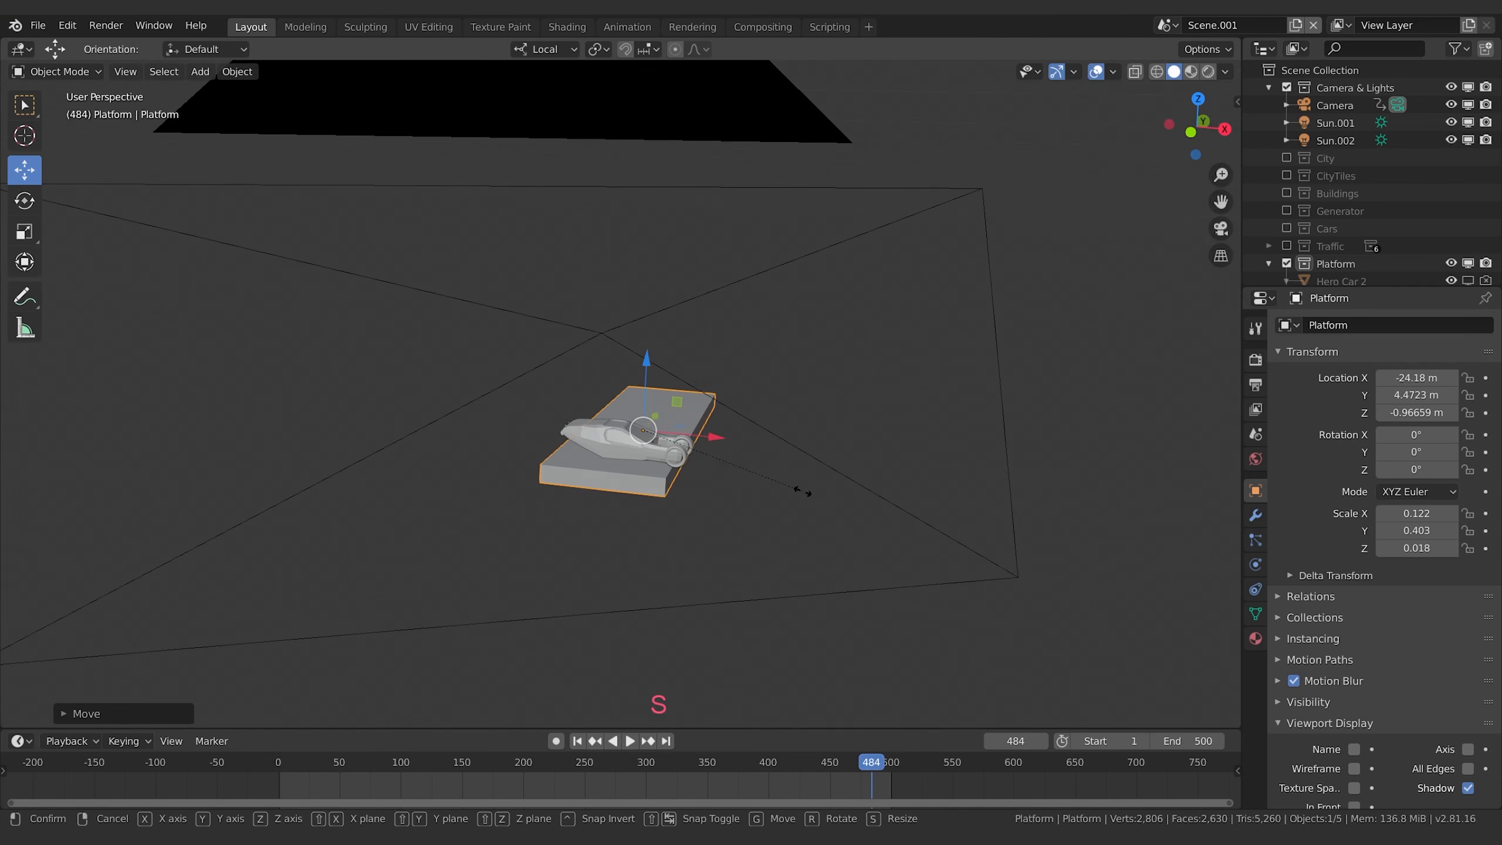
pyautogui.press('y')
pyautogui.rightClick(802, 490)
# Enlarge the platform by scaling it along X to about 0.266 and along Y to about 0.763.
pyautogui.press('s')
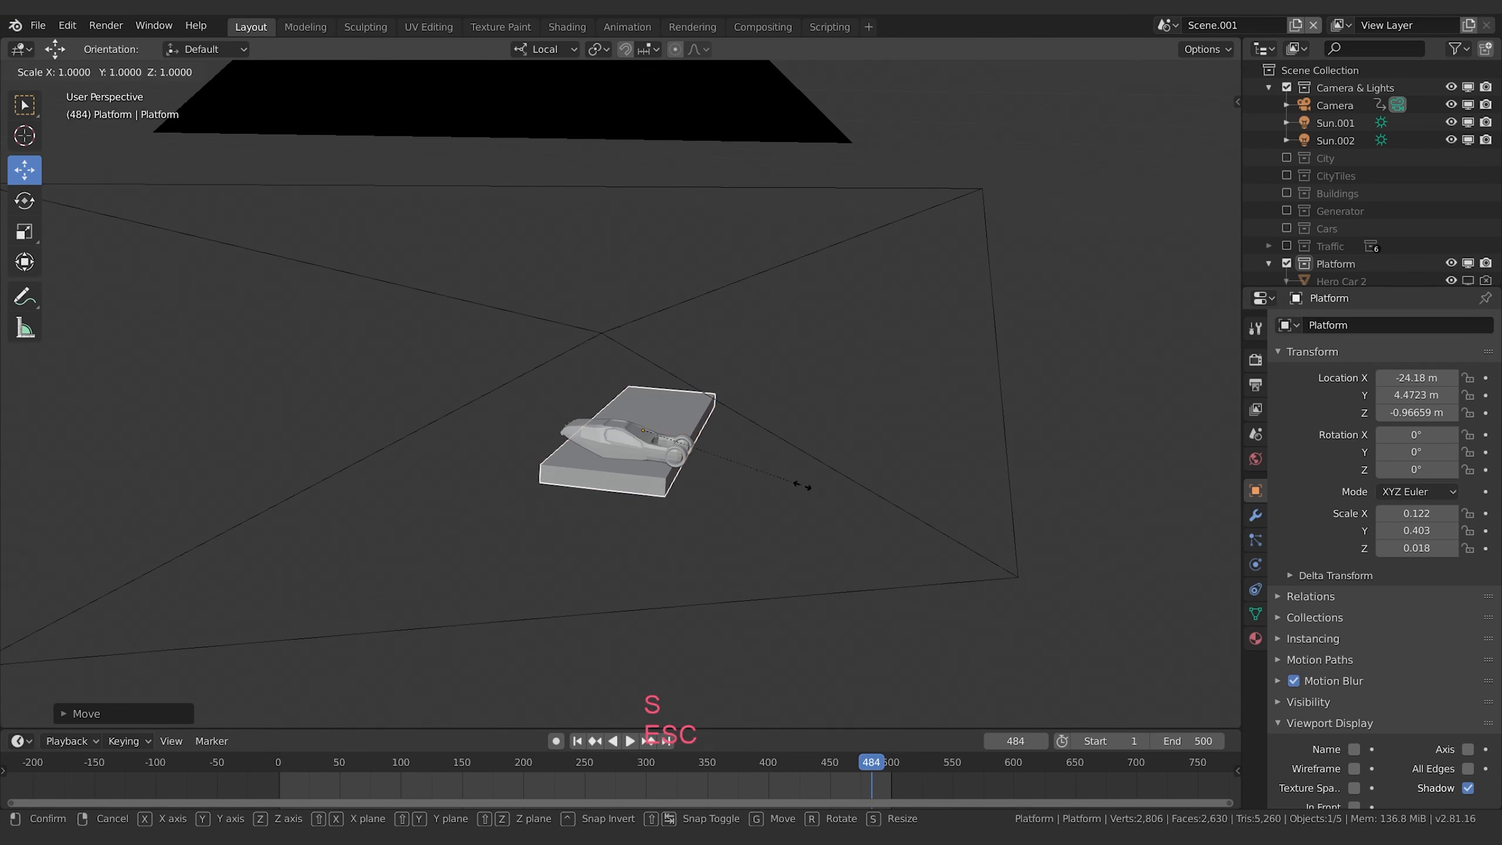
pyautogui.press('x')
pyautogui.click(915, 467)
pyautogui.press('s')
pyautogui.press('y')
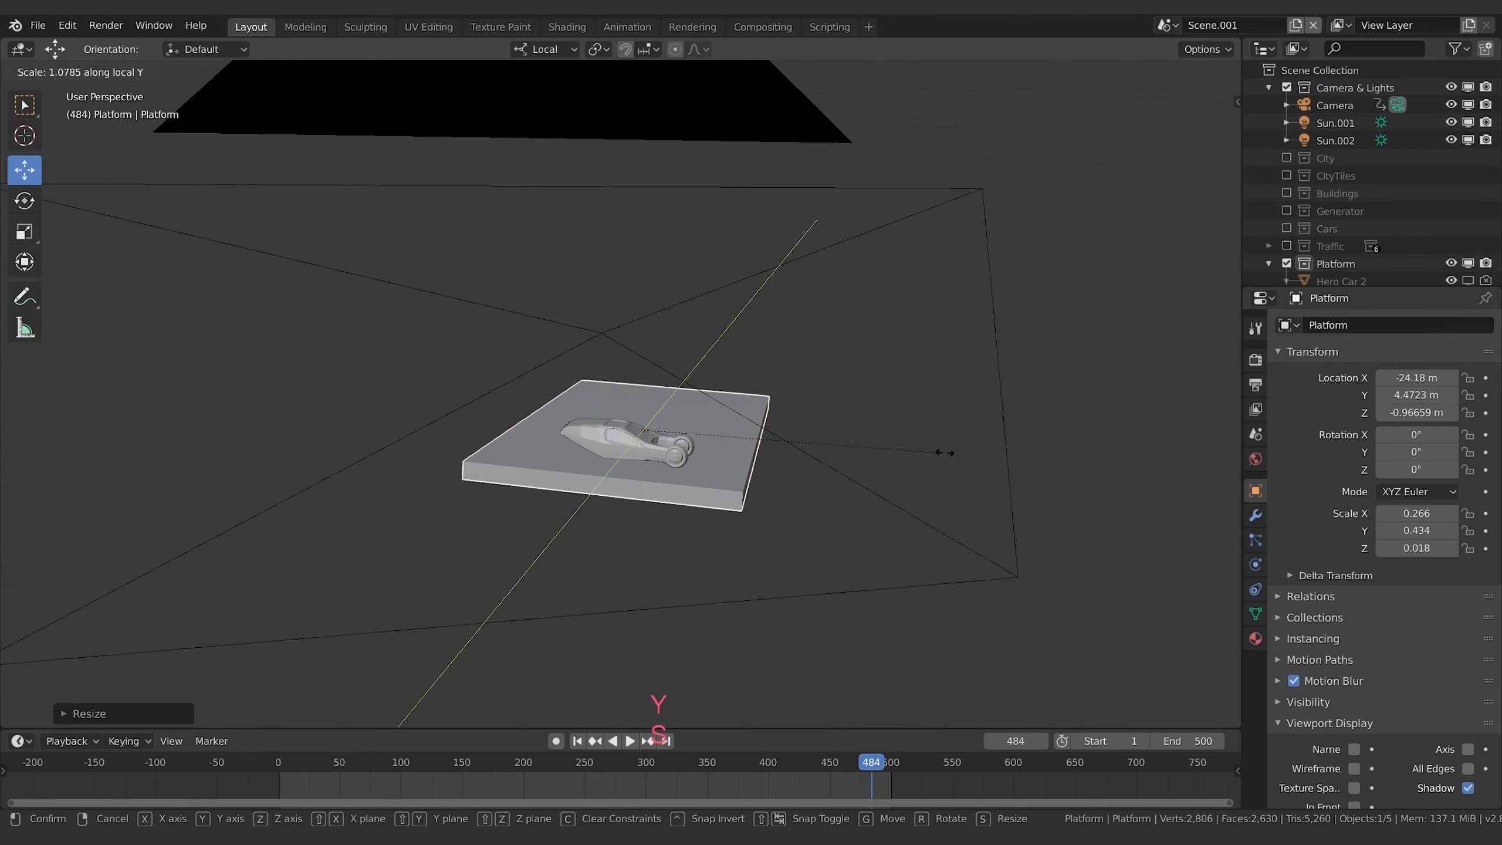
pyautogui.click(1161, 312)
# Include the City collection in the view layer again to see the enlarged platform among the buildings.
pyautogui.moveTo(999, 467); pyautogui.dragTo(769, 536, button='middle')
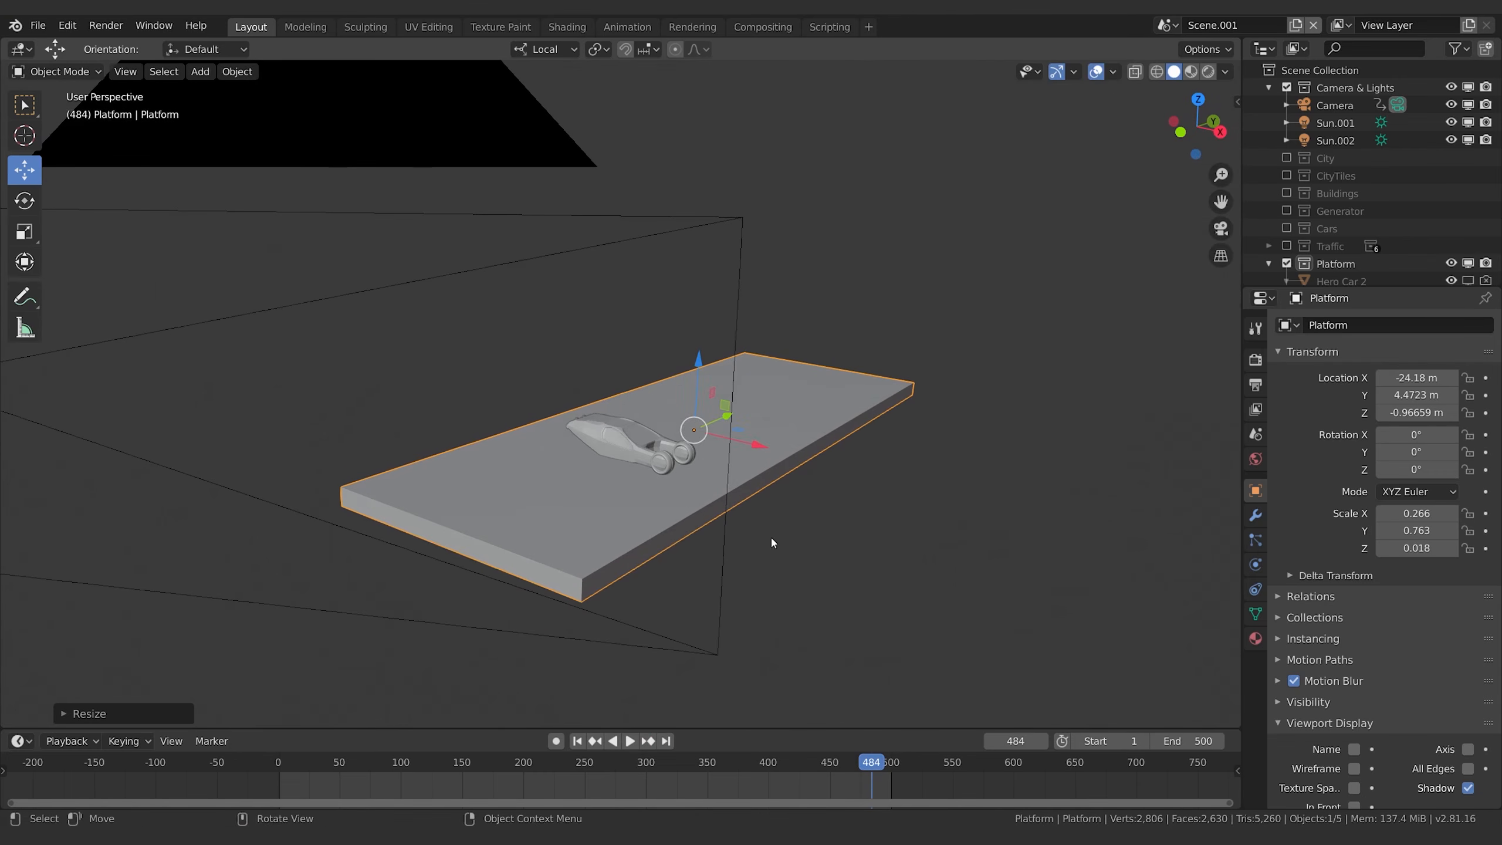
pyautogui.click(1286, 158)
pyautogui.moveTo(853, 415); pyautogui.dragTo(758, 489, button='middle')
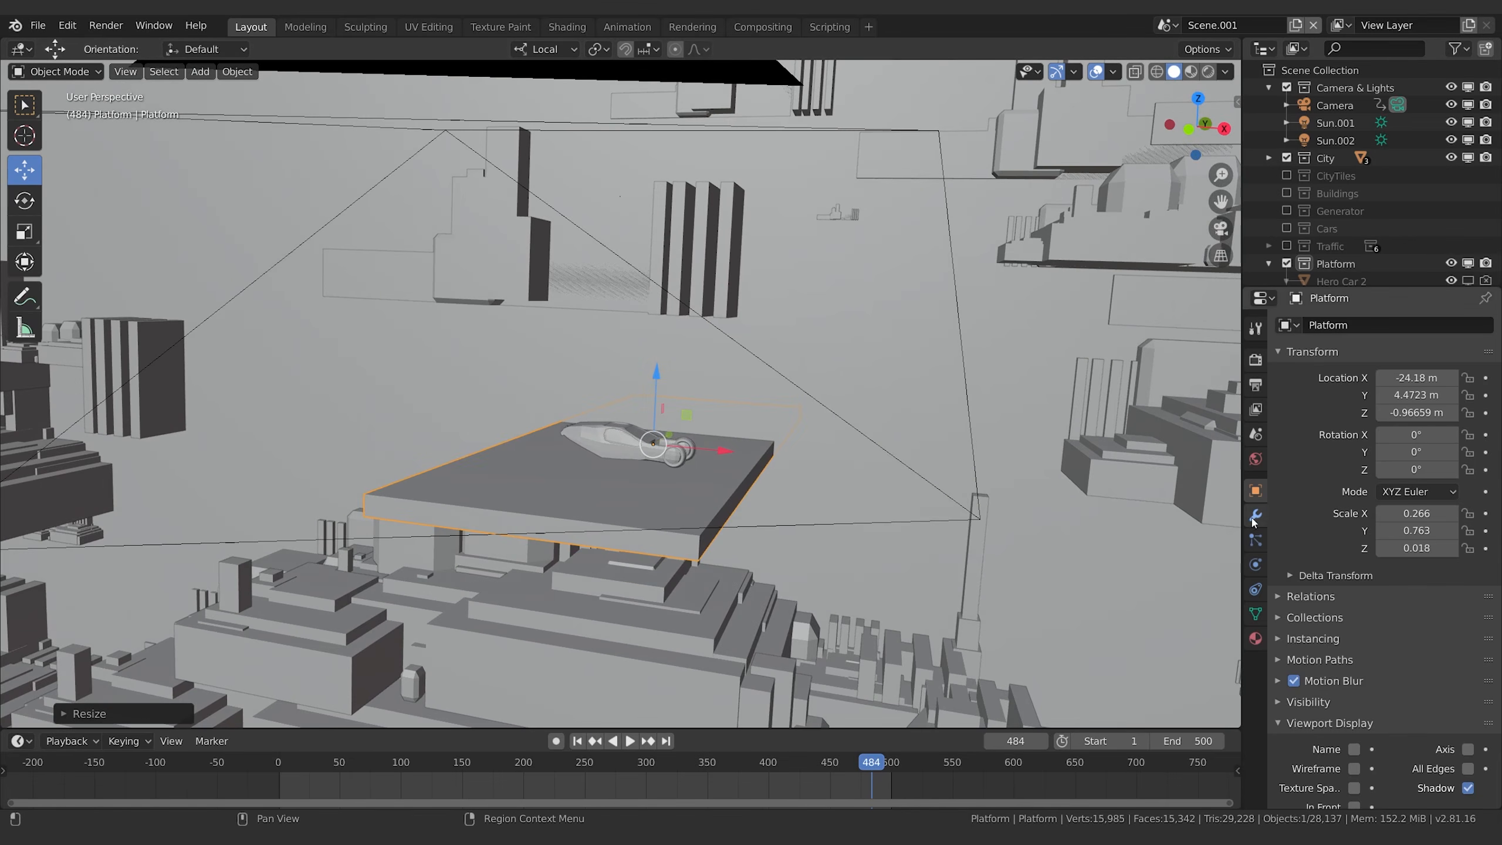
# Add a particle system to the platform and set its physics type to None.
pyautogui.click(1256, 540)
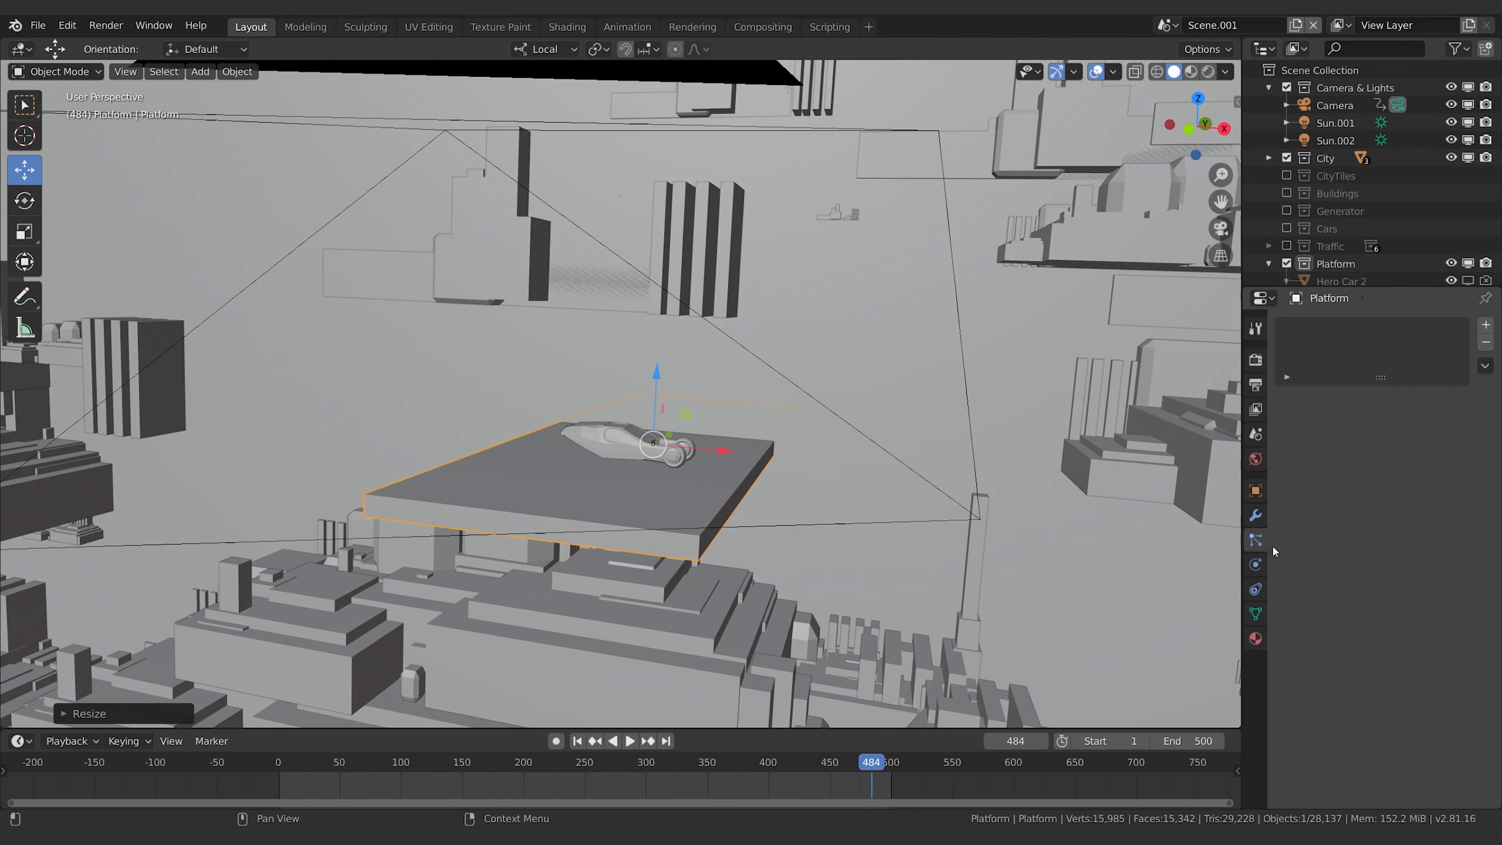
pyautogui.click(1485, 326)
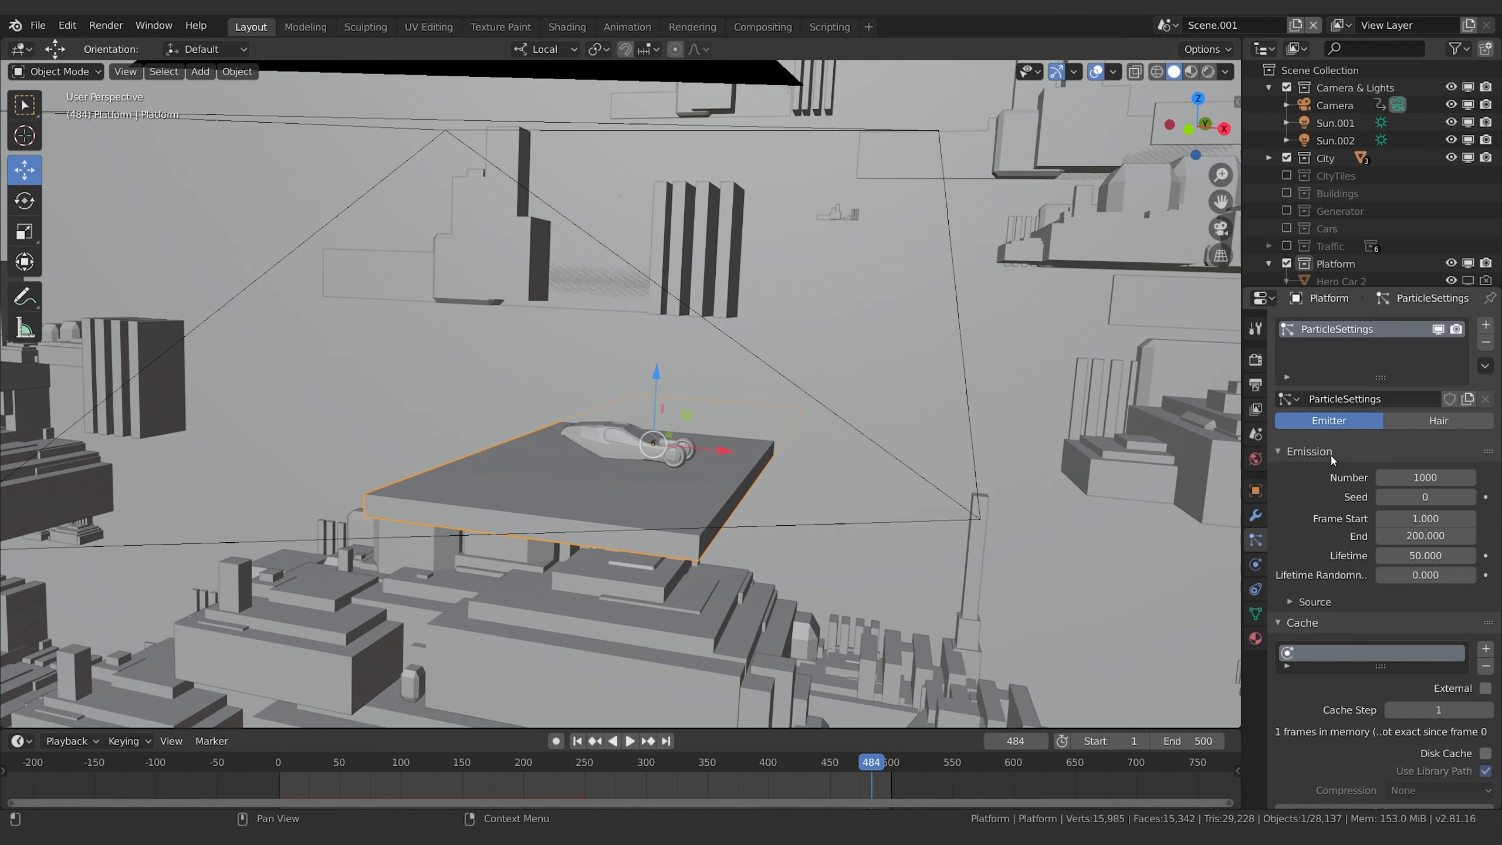
pyautogui.scroll(-15, 1332, 461)
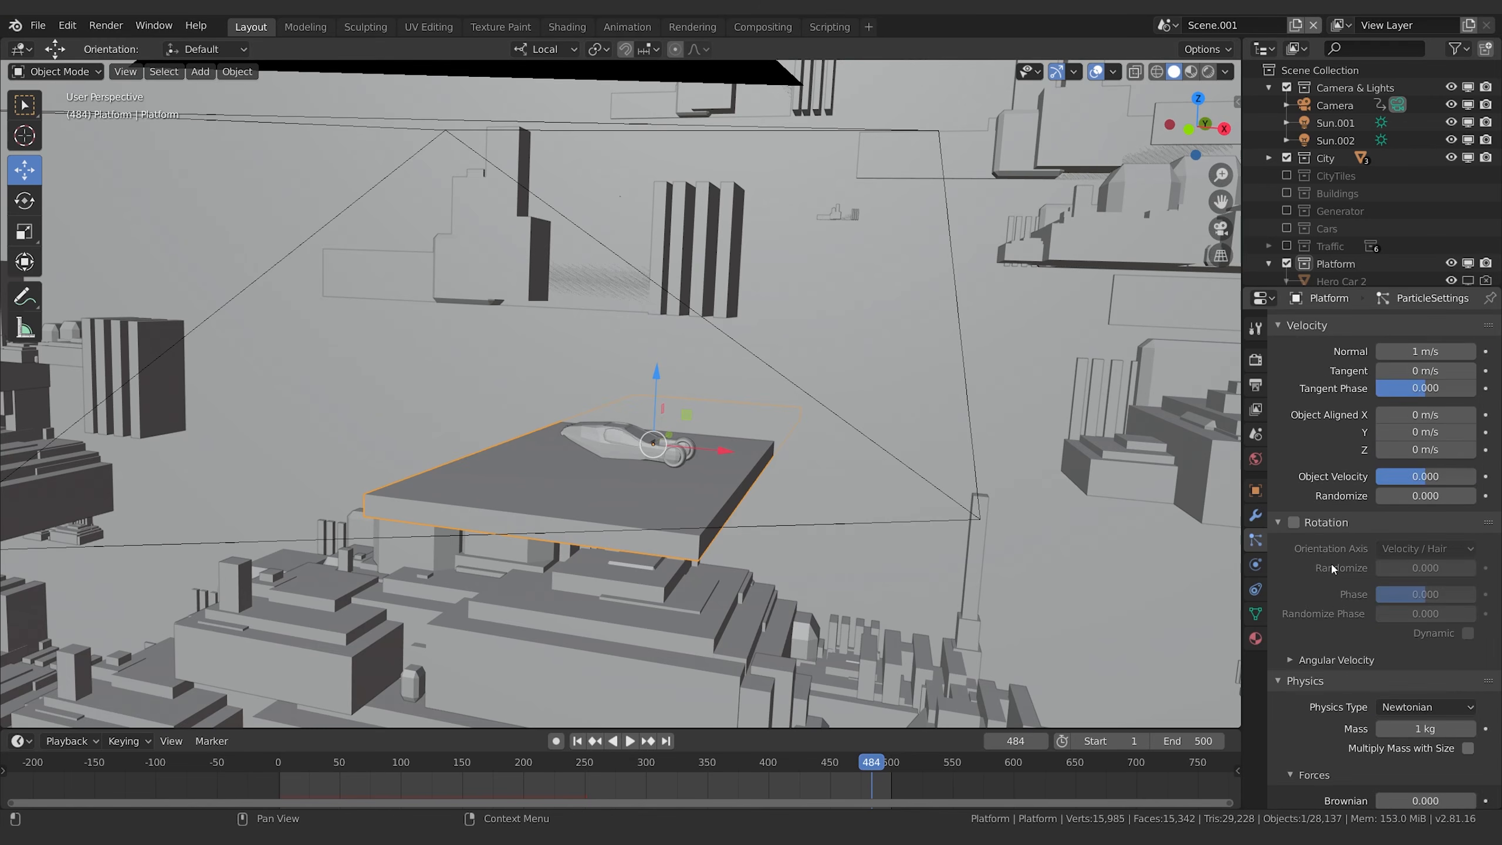
pyautogui.scroll(-4, 1324, 568)
pyautogui.click(1403, 615)
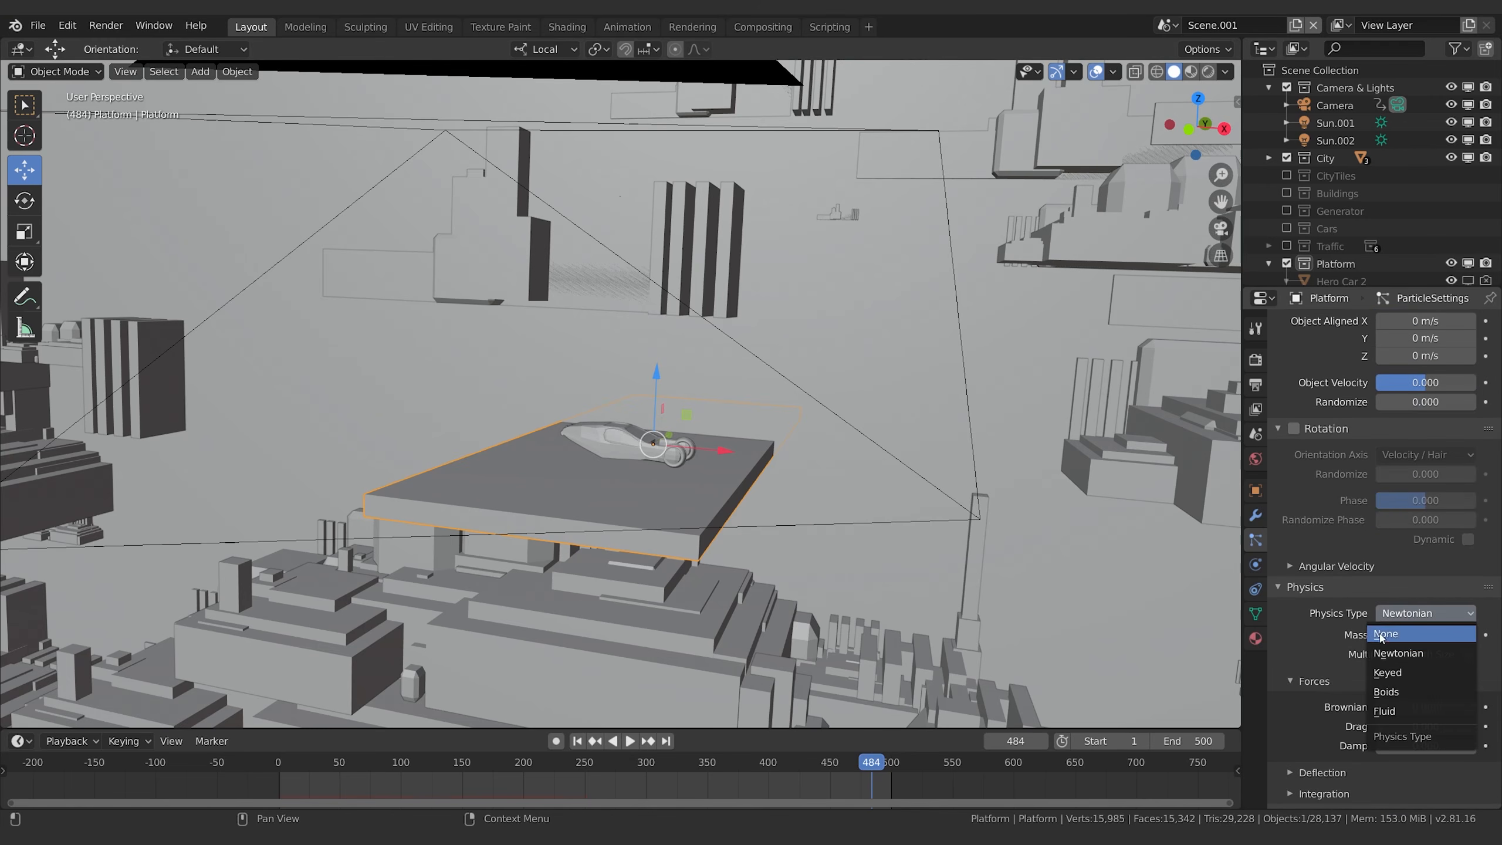
pyautogui.click(1381, 633)
# Render the platform's particles as the CityTiles collection and enable Use Count for its objects.
pyautogui.scroll(-10, 1314, 633)
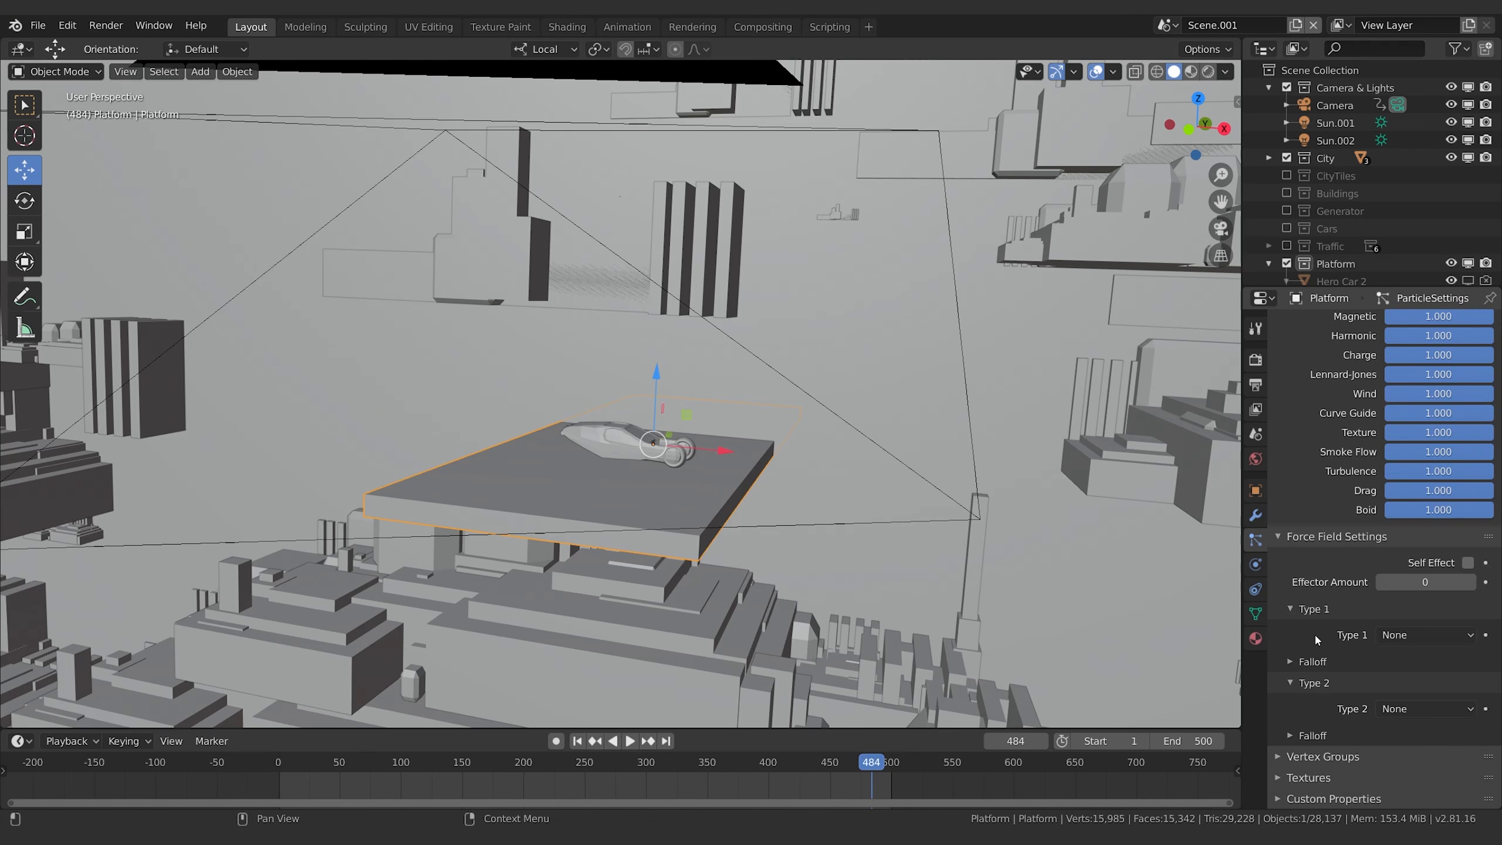
pyautogui.scroll(8, 1316, 630)
pyautogui.click(1420, 483)
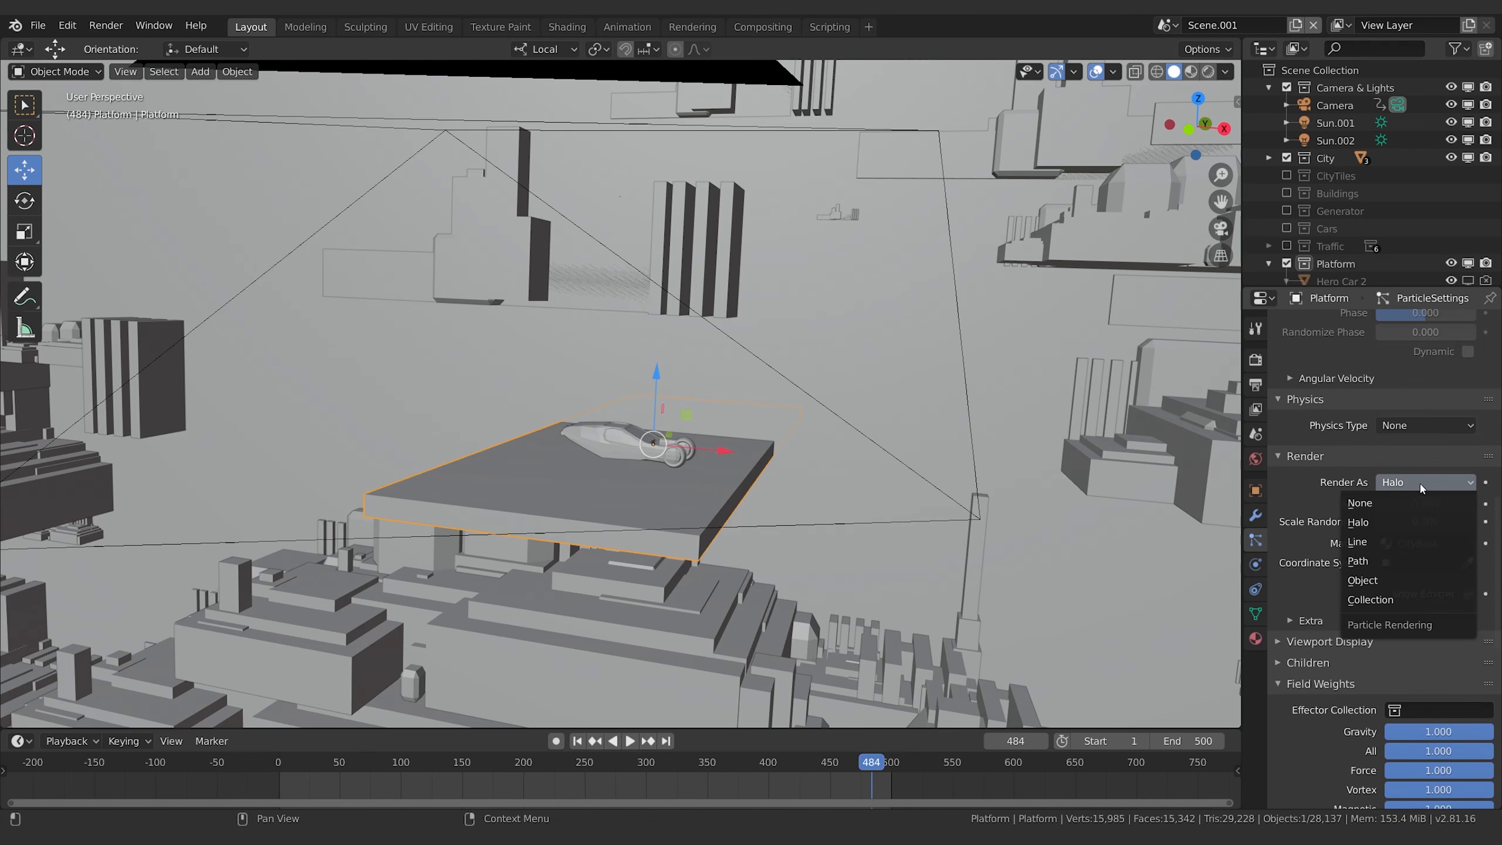
pyautogui.click(1385, 599)
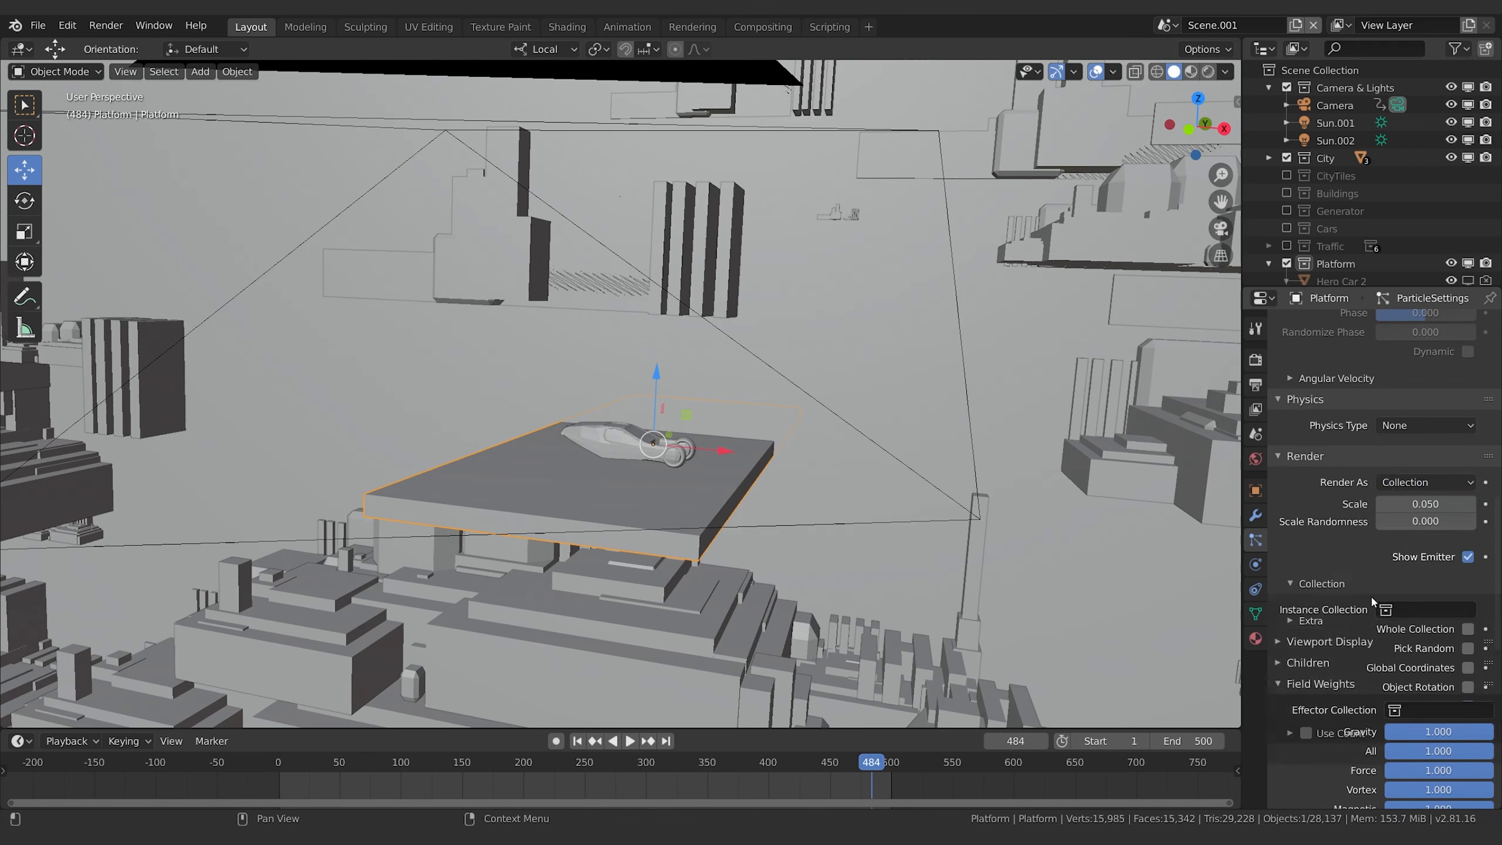
pyautogui.click(1386, 609)
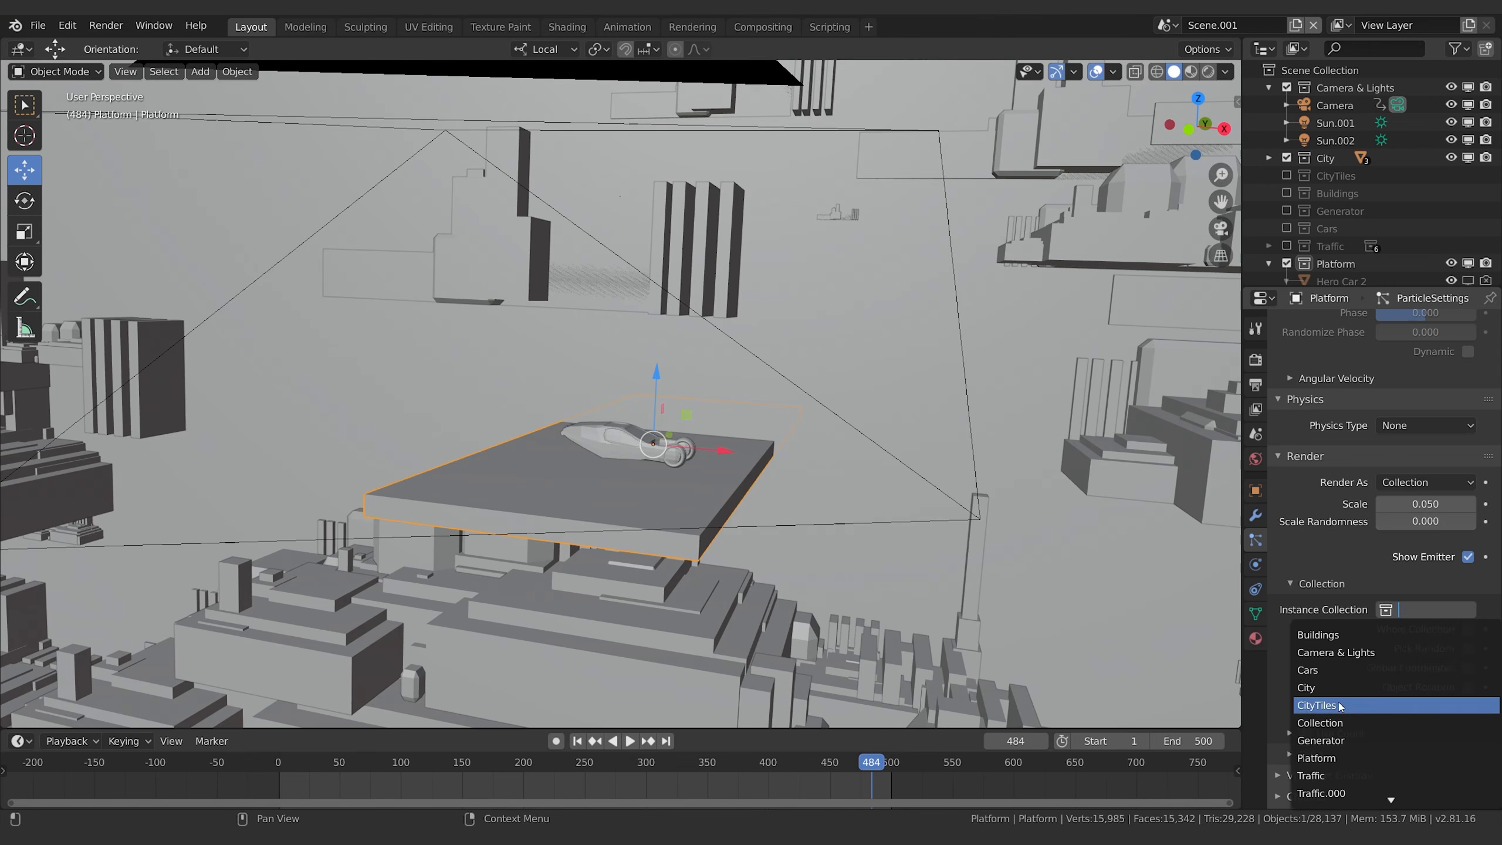
pyautogui.click(1341, 705)
pyautogui.click(1306, 733)
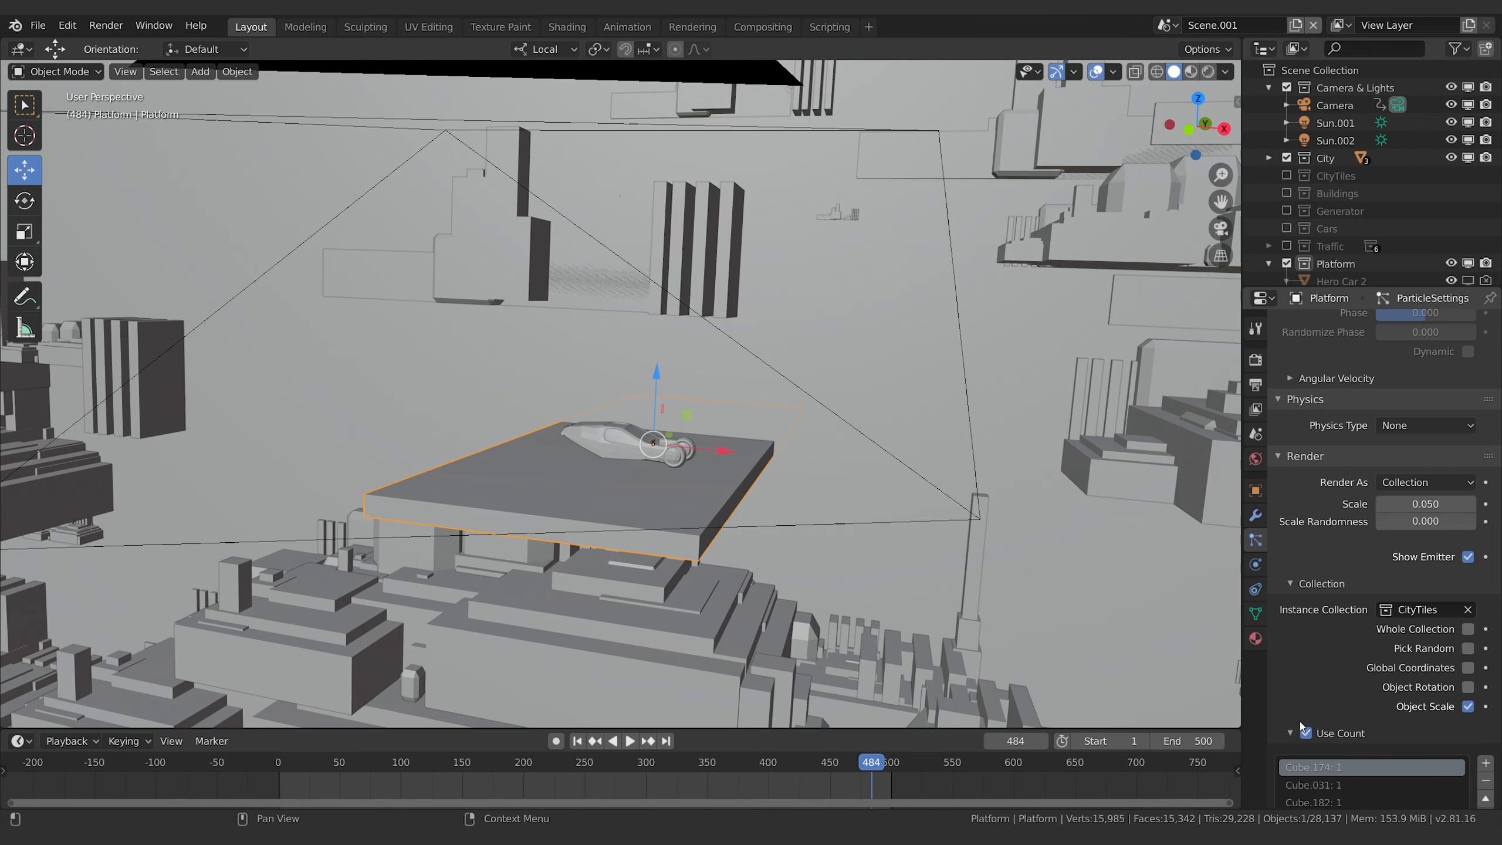
# Set the particle emission to start at frame 0, end at 1, with a lifetime of 700 and a number of 57.
pyautogui.scroll(15, 1355, 536)
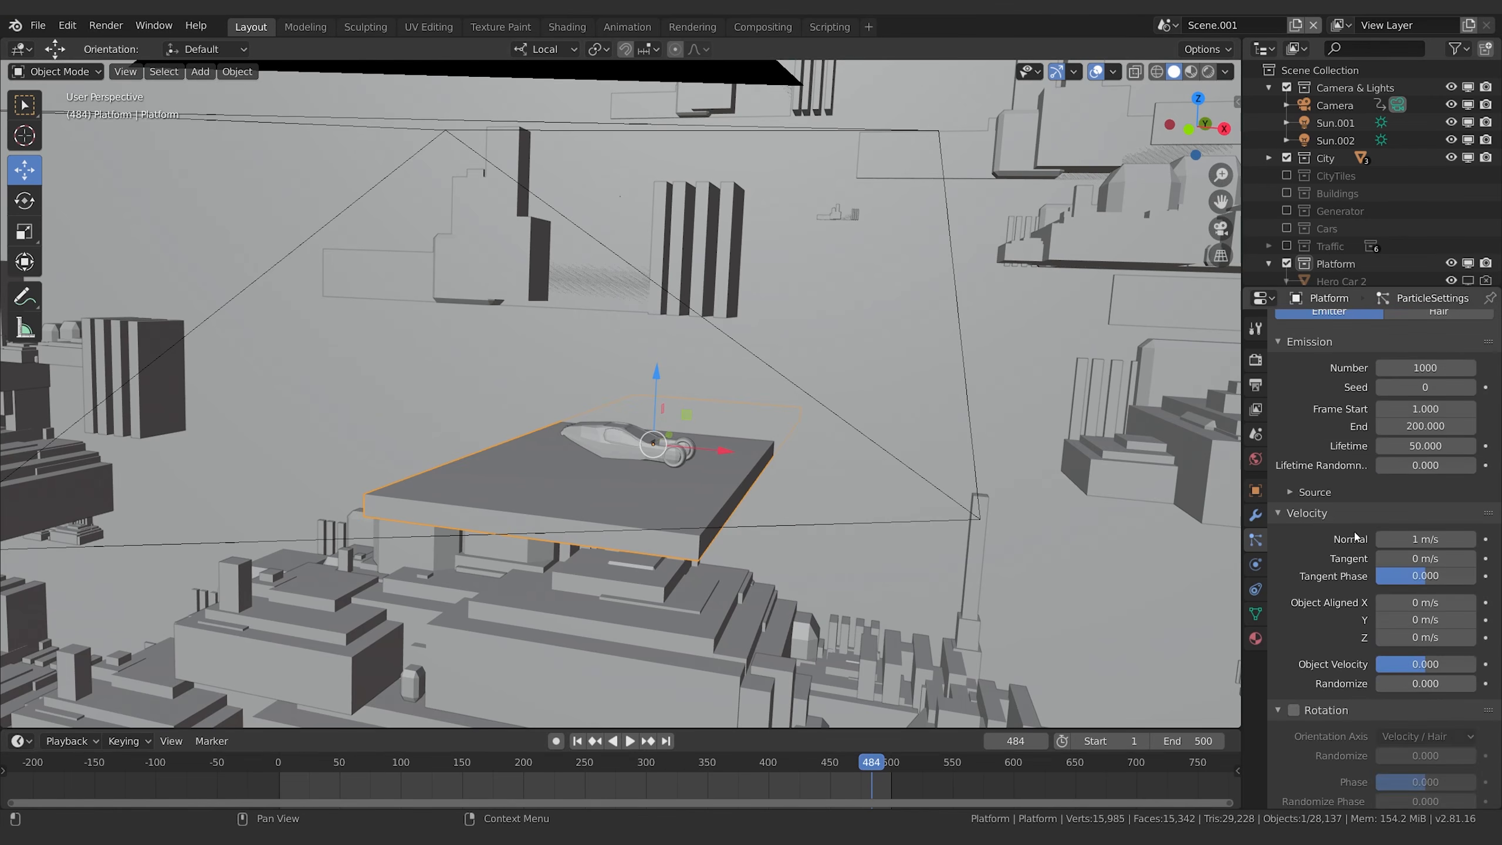
pyautogui.scroll(4, 1356, 536)
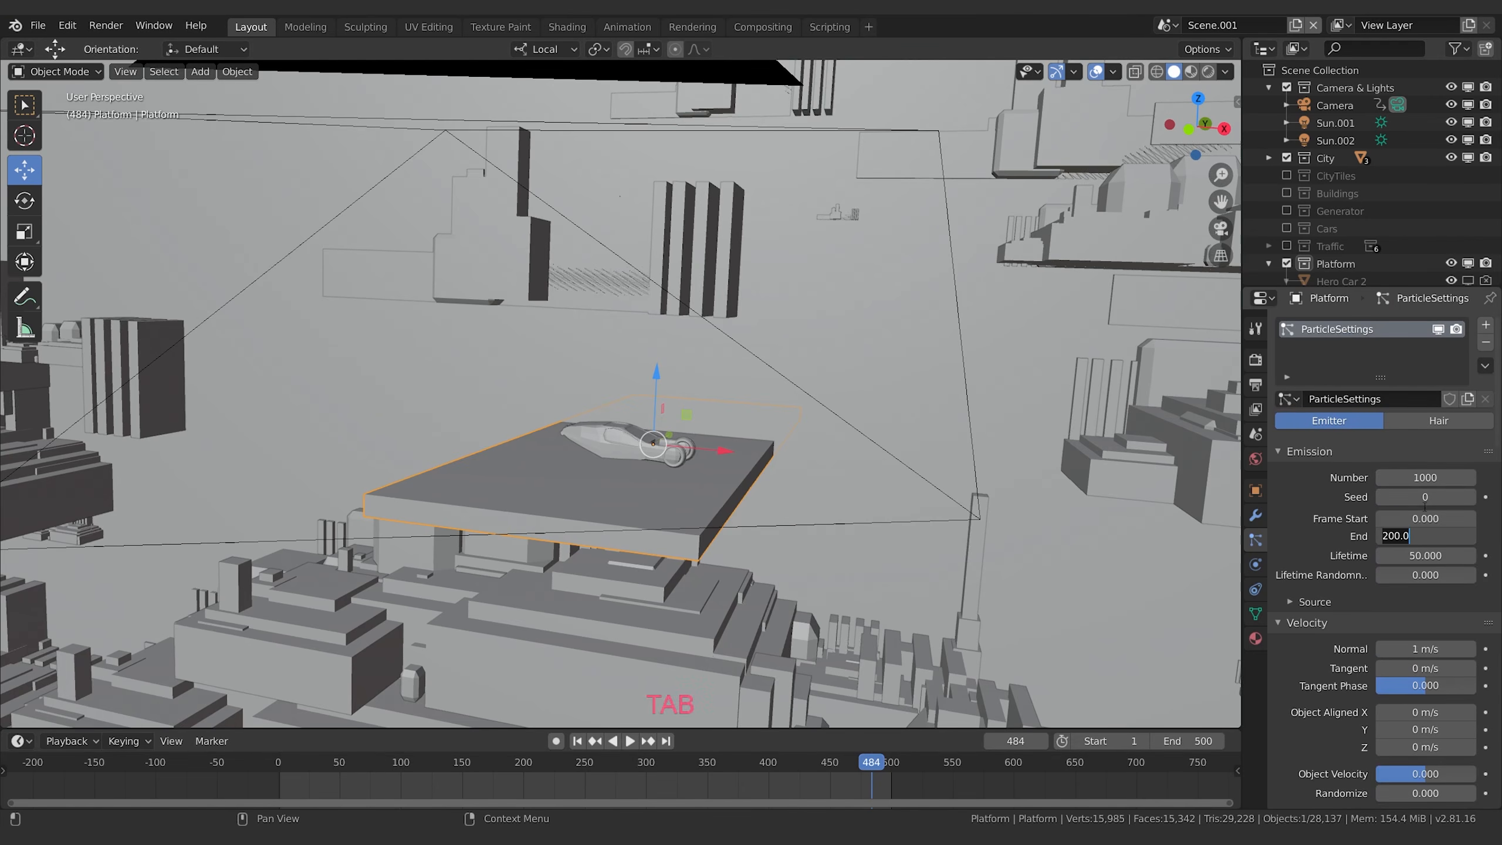
pyautogui.click(1421, 557)
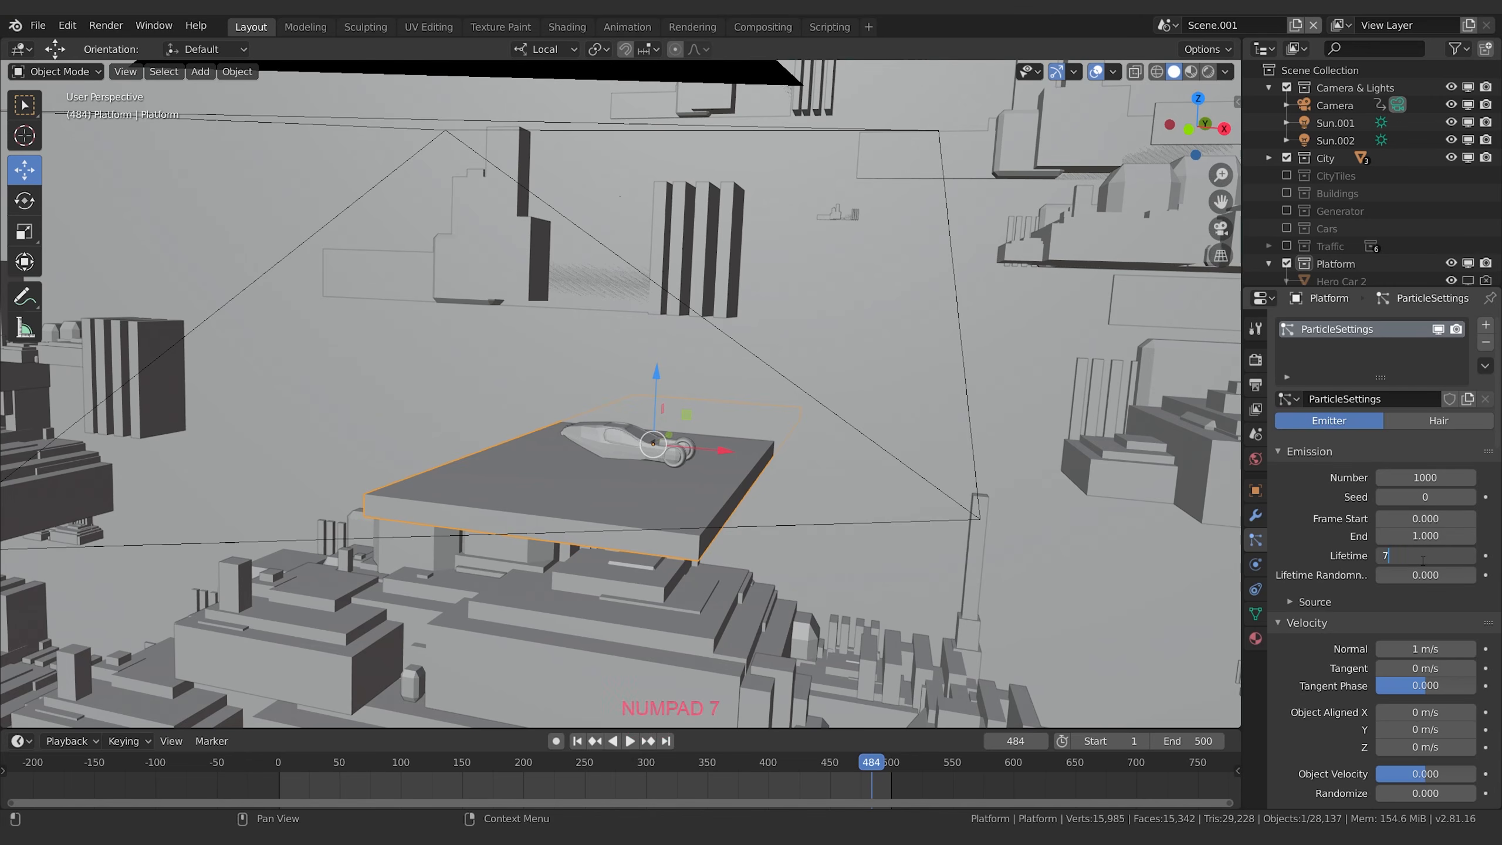
pyautogui.press('Return')
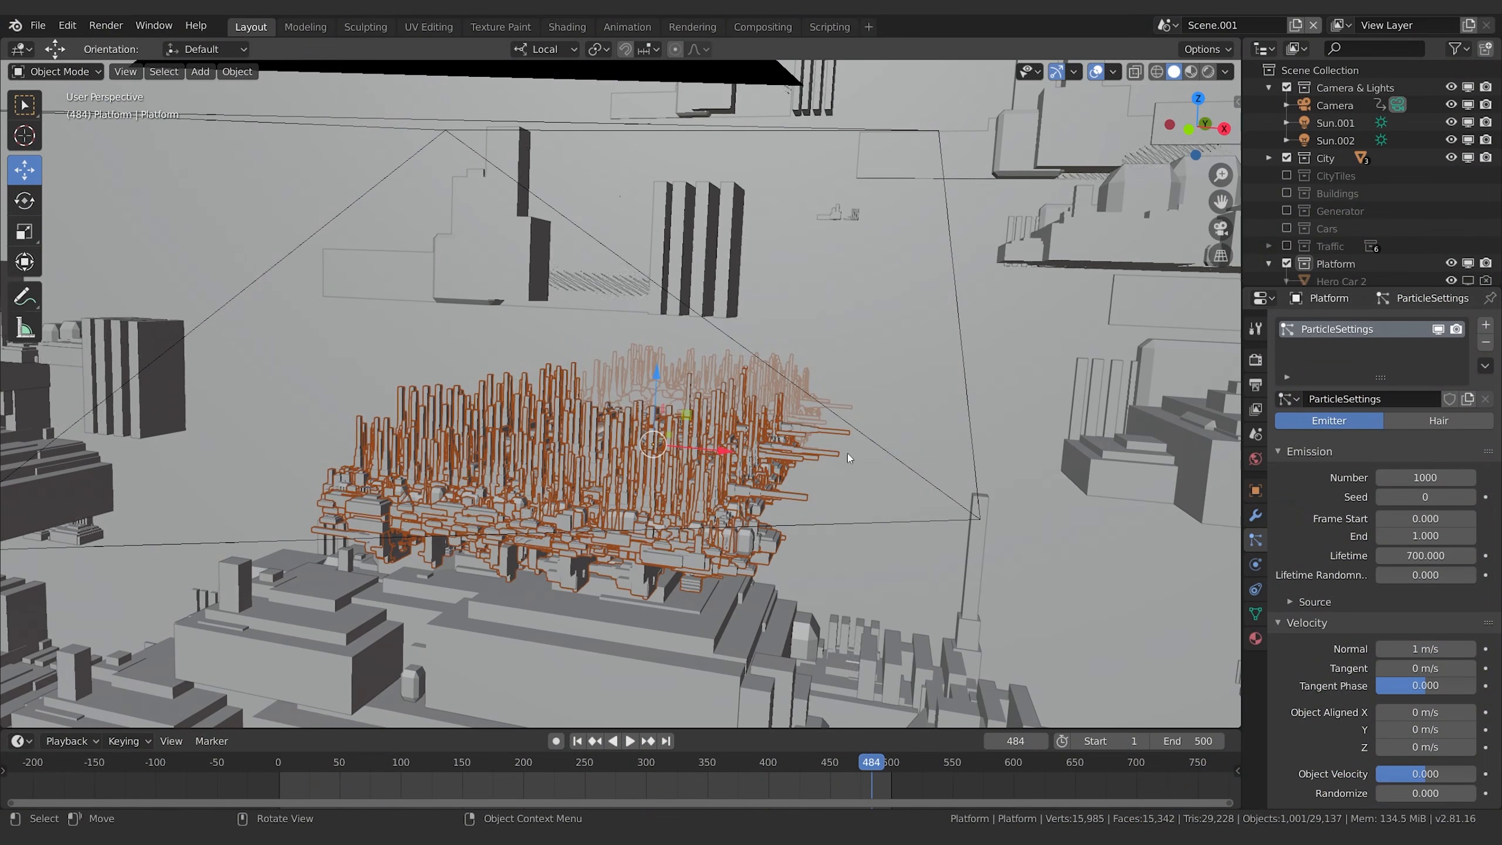
pyautogui.moveTo(1438, 477); pyautogui.dragTo(1408, 477)
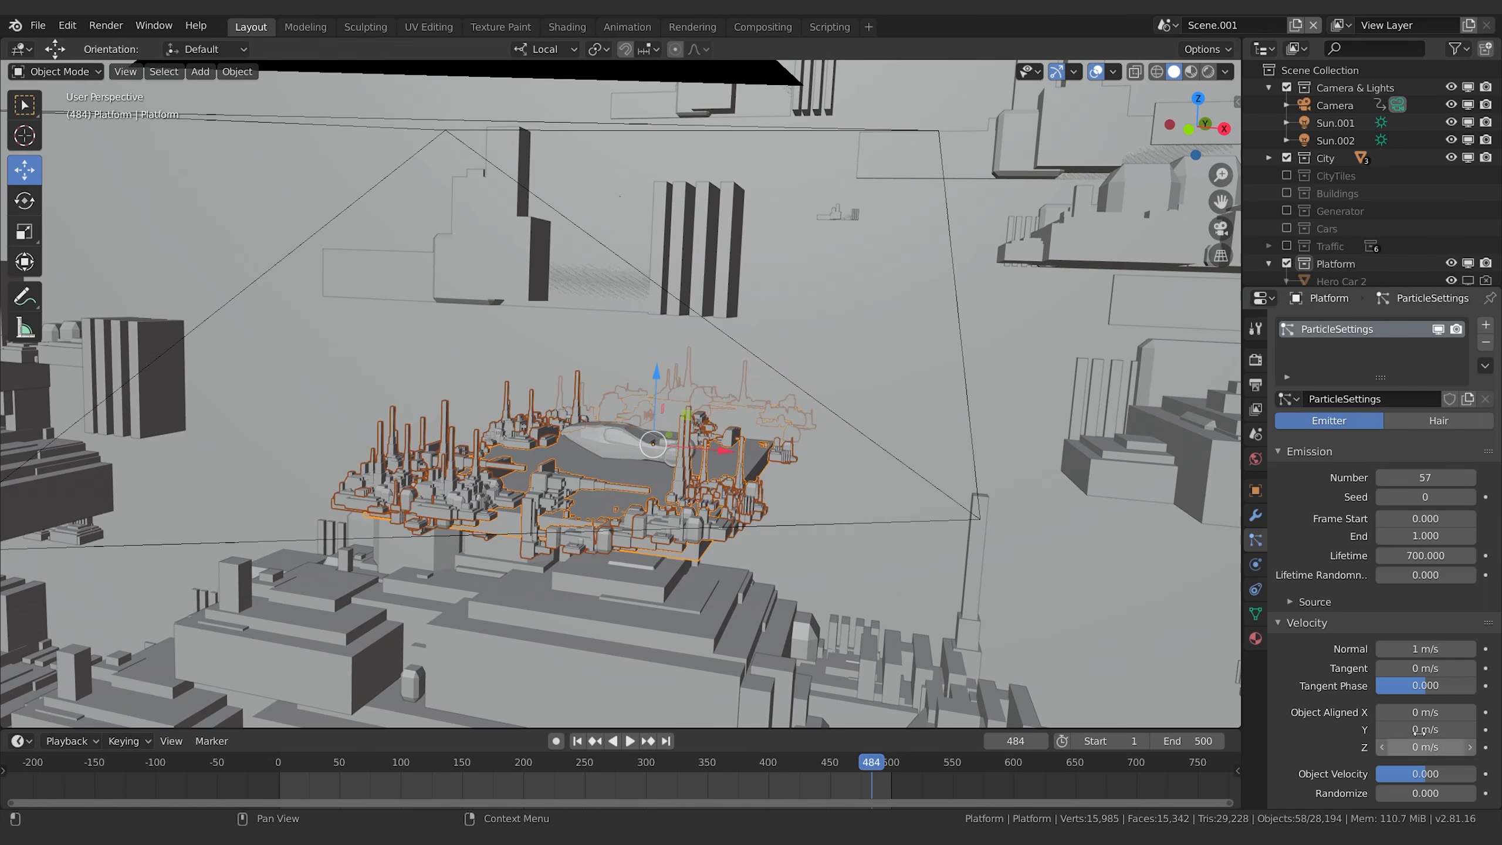
# Set the instance counts of Cube.174 and Cube.189 to 0 to keep those tiles off the platform.
pyautogui.scroll(-15, 1350, 650)
pyautogui.scroll(-6, 1345, 639)
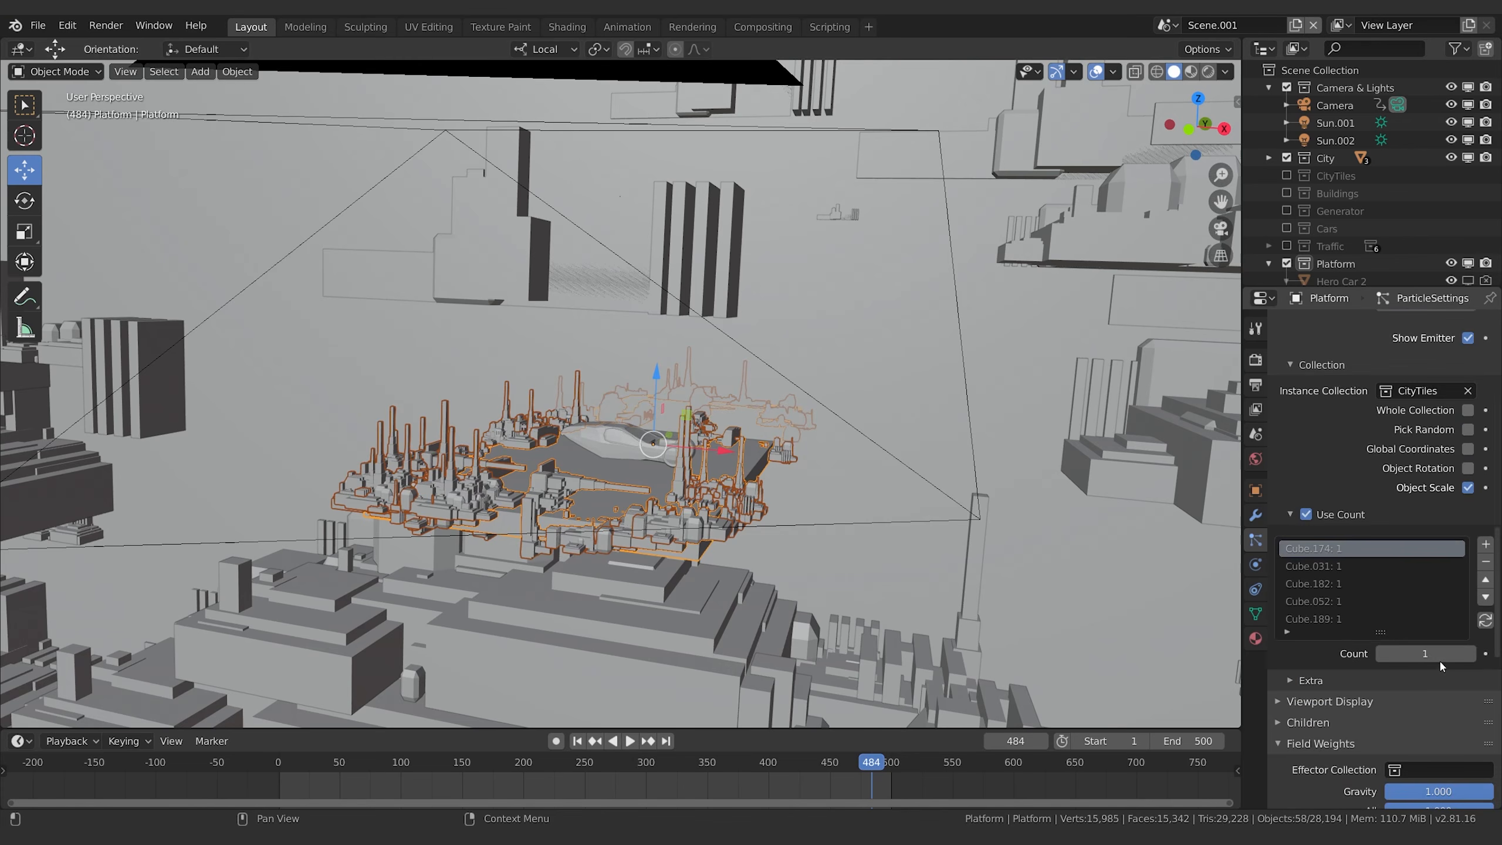
pyautogui.click(1382, 654)
pyautogui.click(1329, 619)
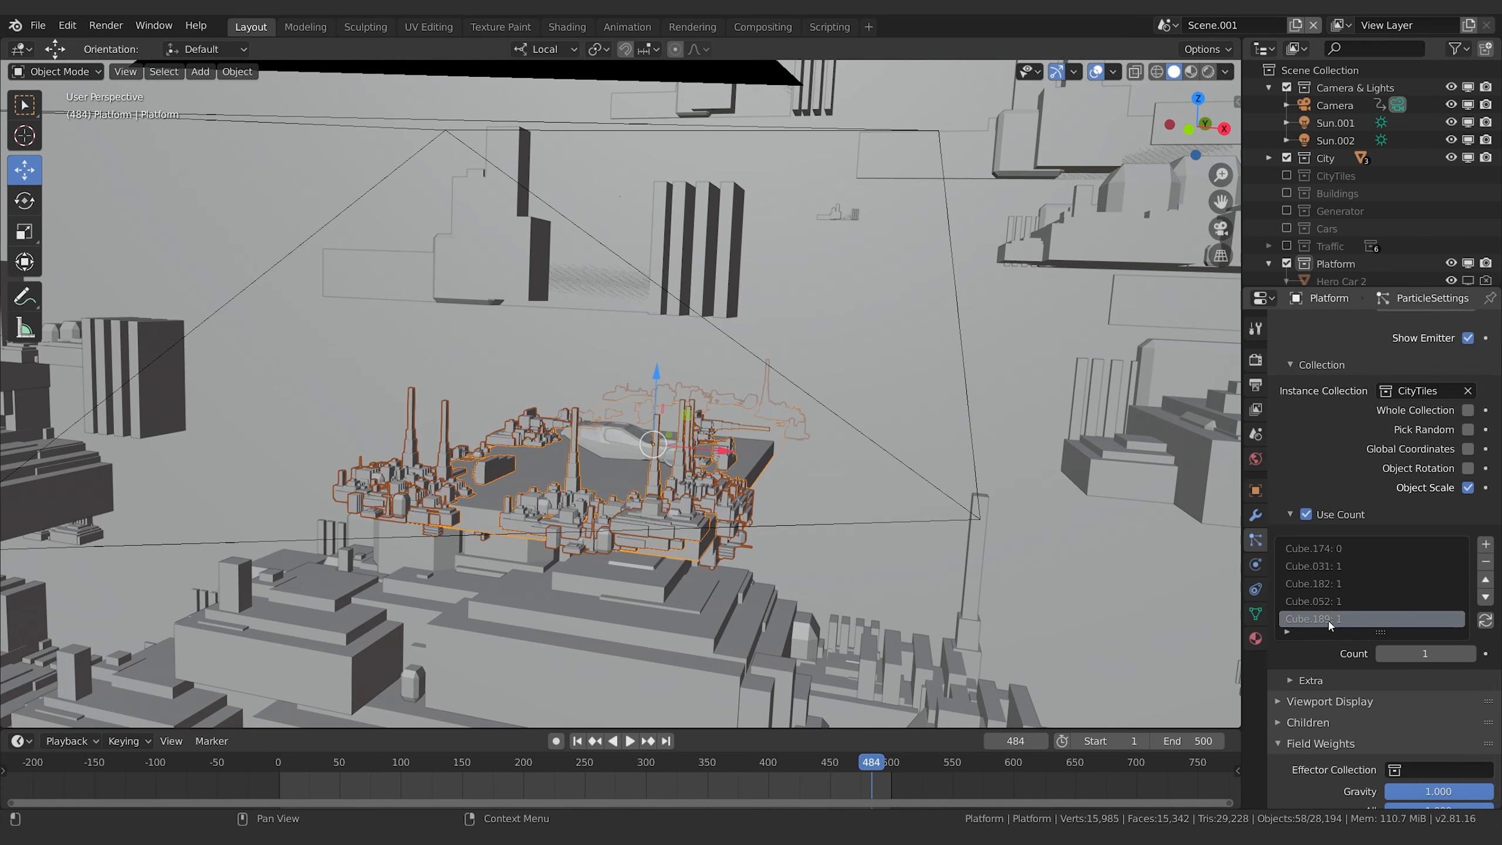
pyautogui.click(1382, 654)
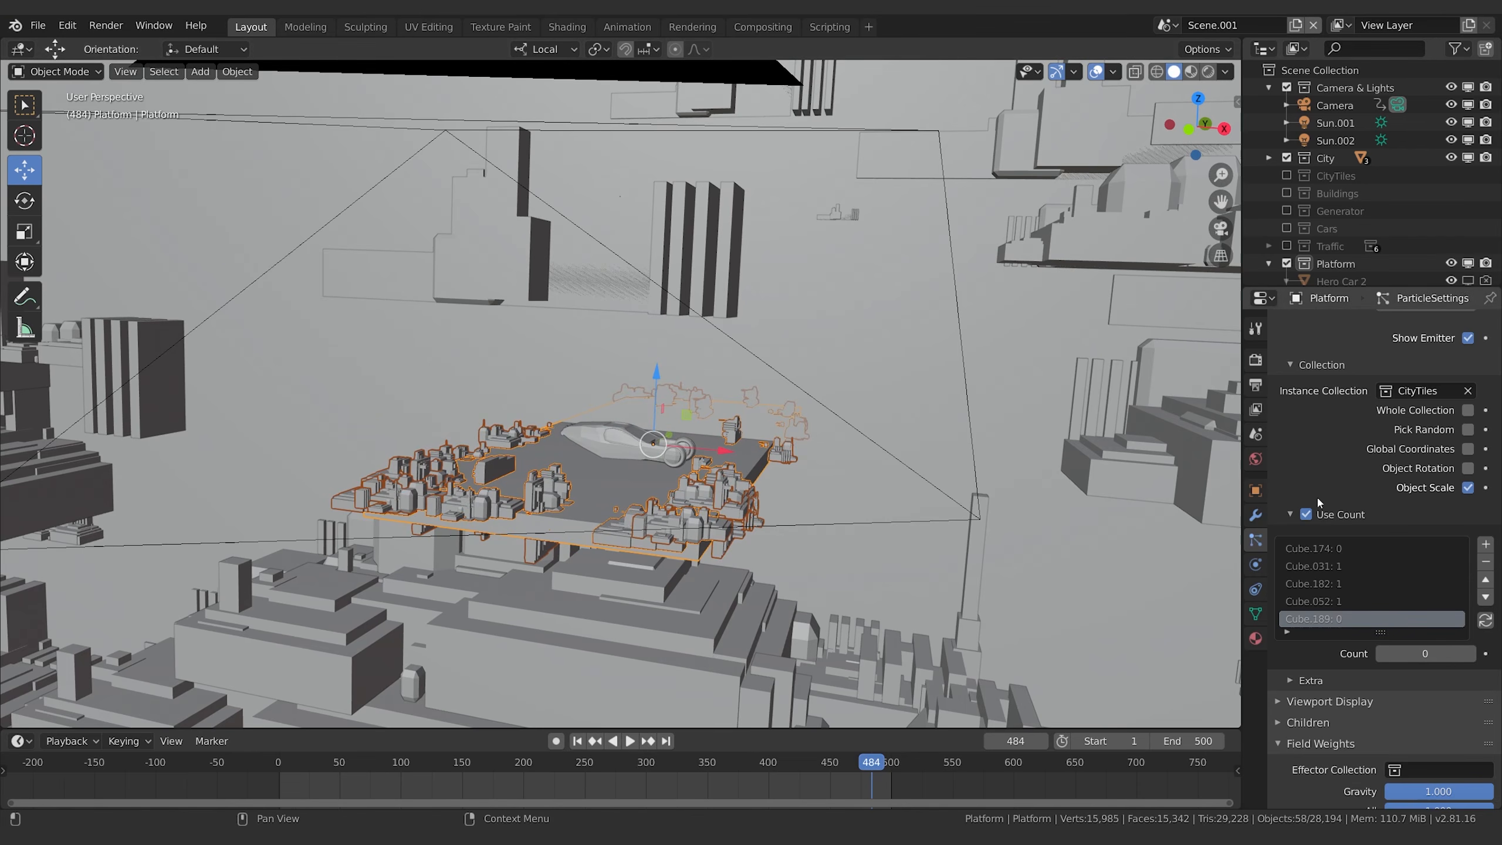
# Set the particle render scale to 0.090 and increase the scale randomness to vary the tile sizes.
pyautogui.scroll(8, 1346, 626)
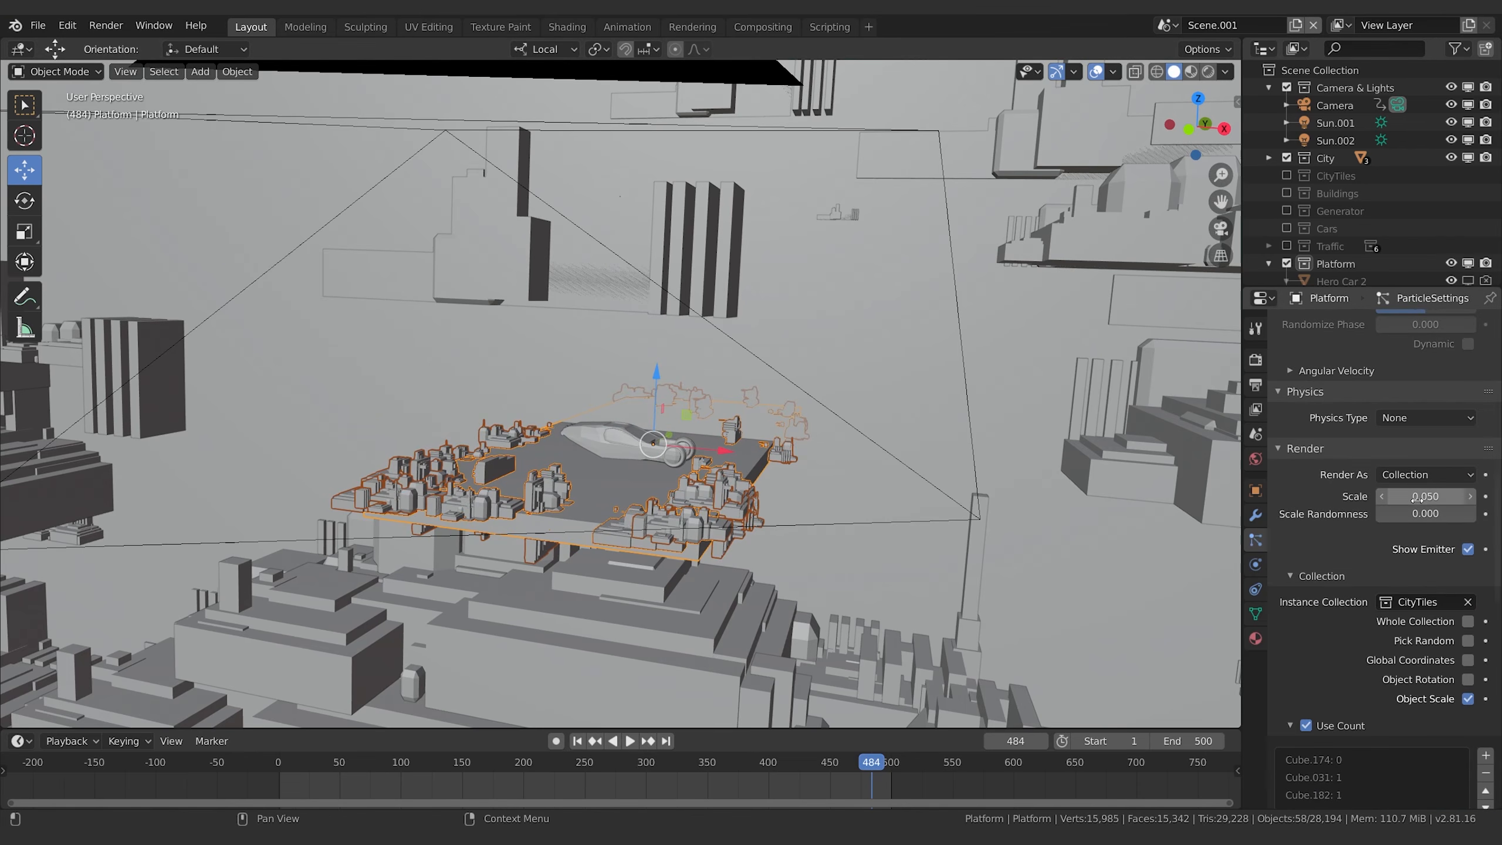
pyautogui.moveTo(1425, 496); pyautogui.dragTo(1432, 496)
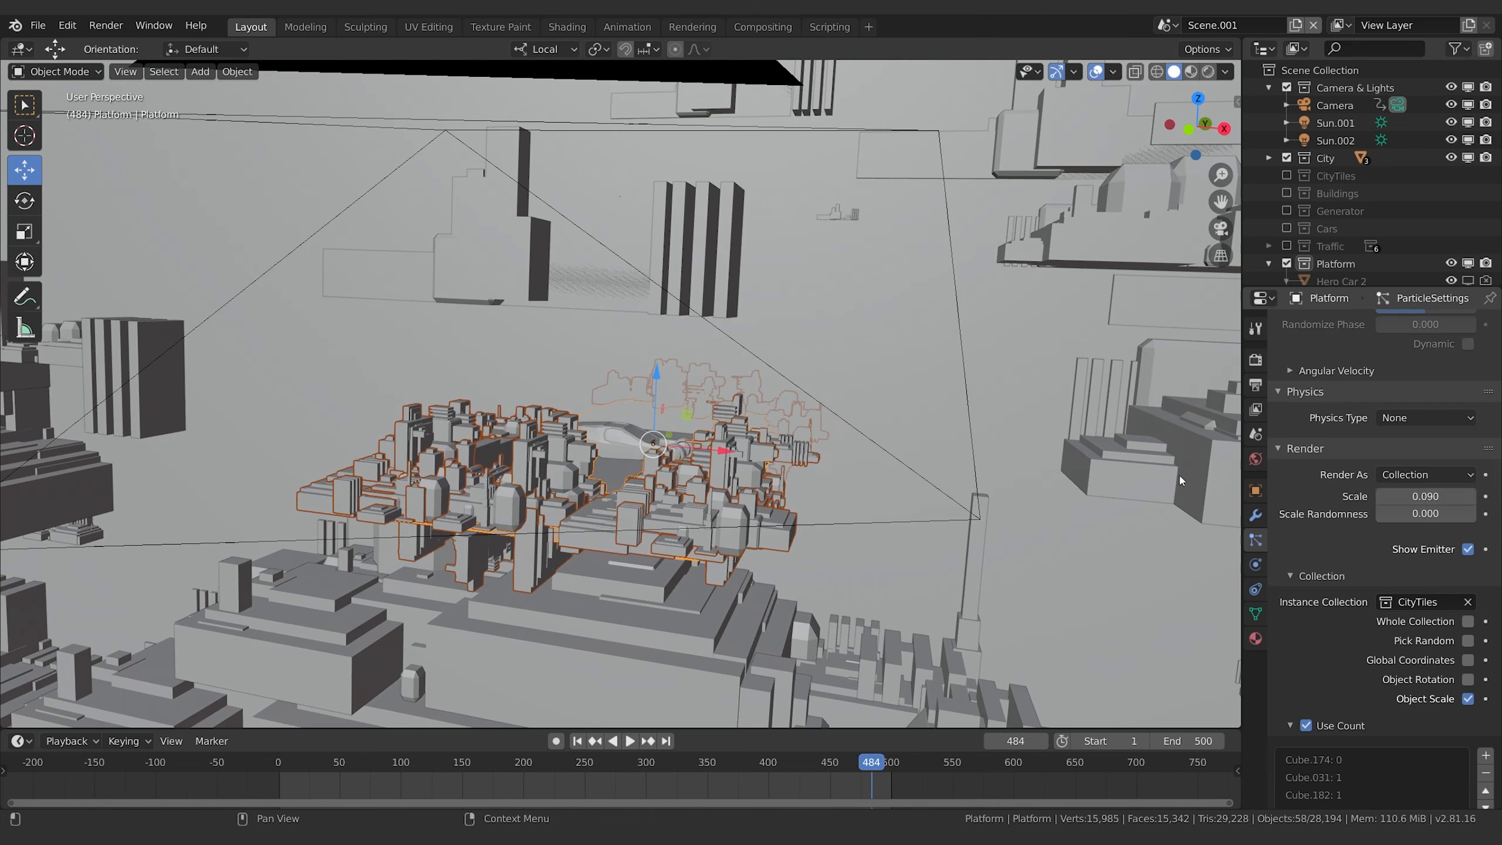
pyautogui.moveTo(851, 423); pyautogui.dragTo(755, 455, button='middle')
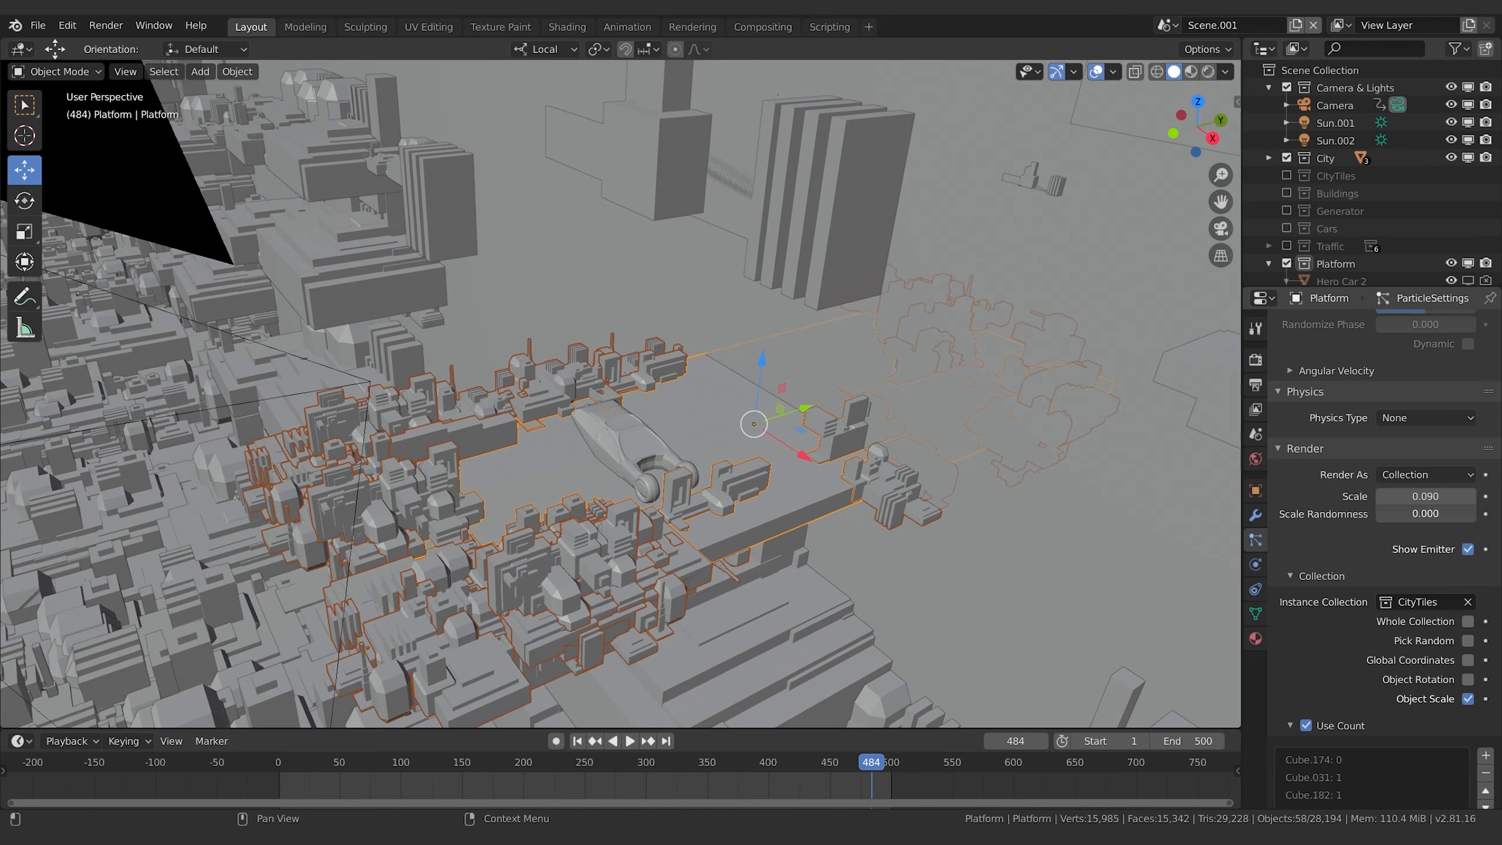
pyautogui.moveTo(1410, 513)
pyautogui.mouseDown()
pyautogui.moveTo(1478, 513)
pyautogui.moveTo(1431, 497)
pyautogui.mouseUp()
pyautogui.moveTo(735, 510)
pyautogui.mouseDown(button='middle')
pyautogui.moveTo(809, 475)
pyautogui.moveTo(739, 496)
pyautogui.mouseUp(button='middle')
# Adjust the particle emission number to 59.
pyautogui.scroll(15, 1304, 483)
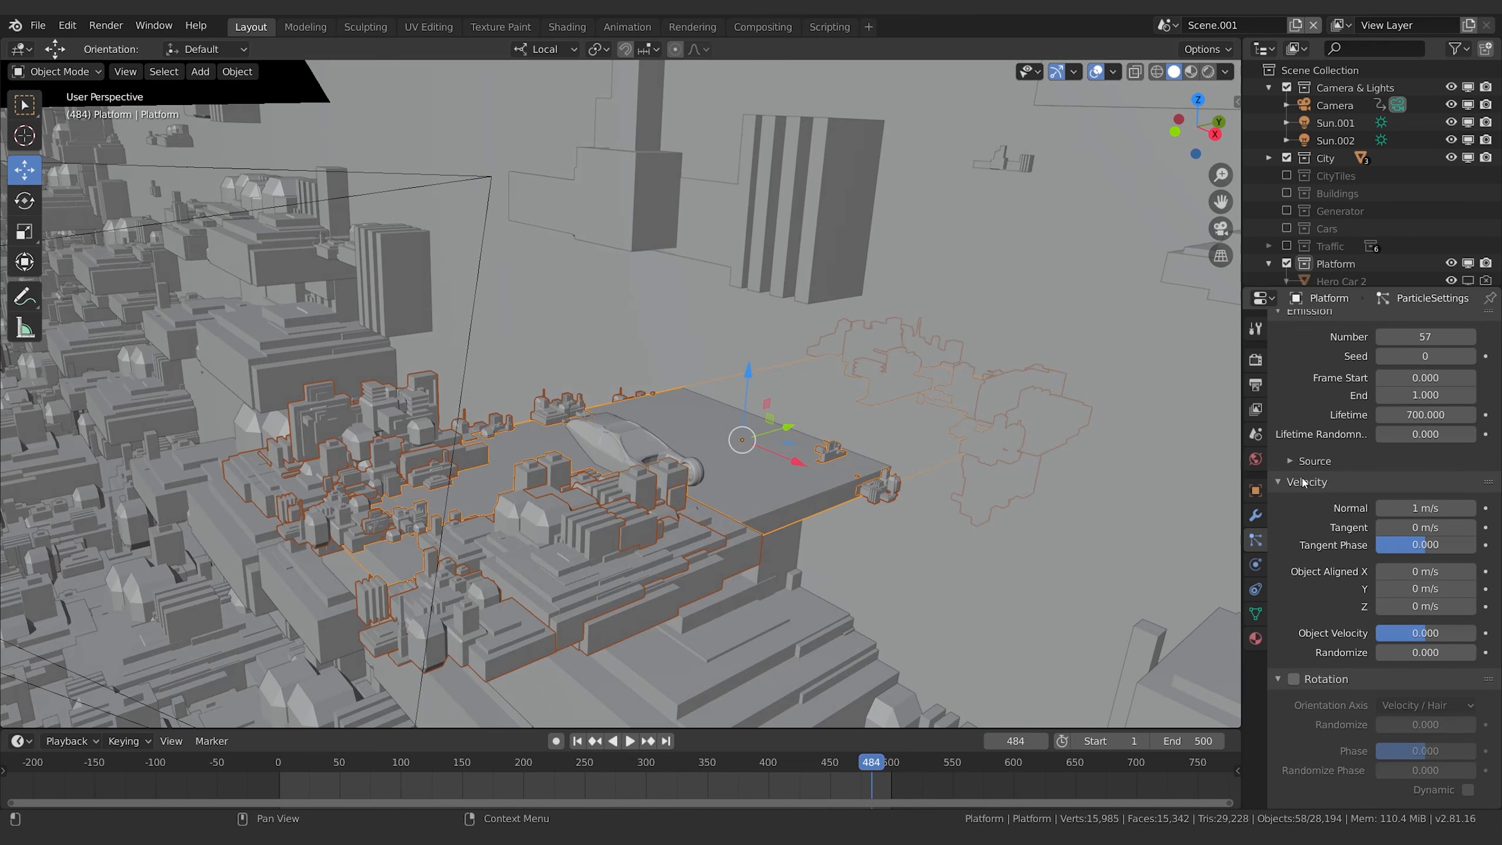
pyautogui.scroll(5, 1304, 482)
pyautogui.moveTo(1425, 477)
pyautogui.mouseDown()
pyautogui.moveTo(1441, 477)
pyautogui.moveTo(1411, 477)
pyautogui.moveTo(1426, 478)
pyautogui.mouseUp()
pyautogui.moveTo(798, 470); pyautogui.dragTo(1077, 466, button='middle')
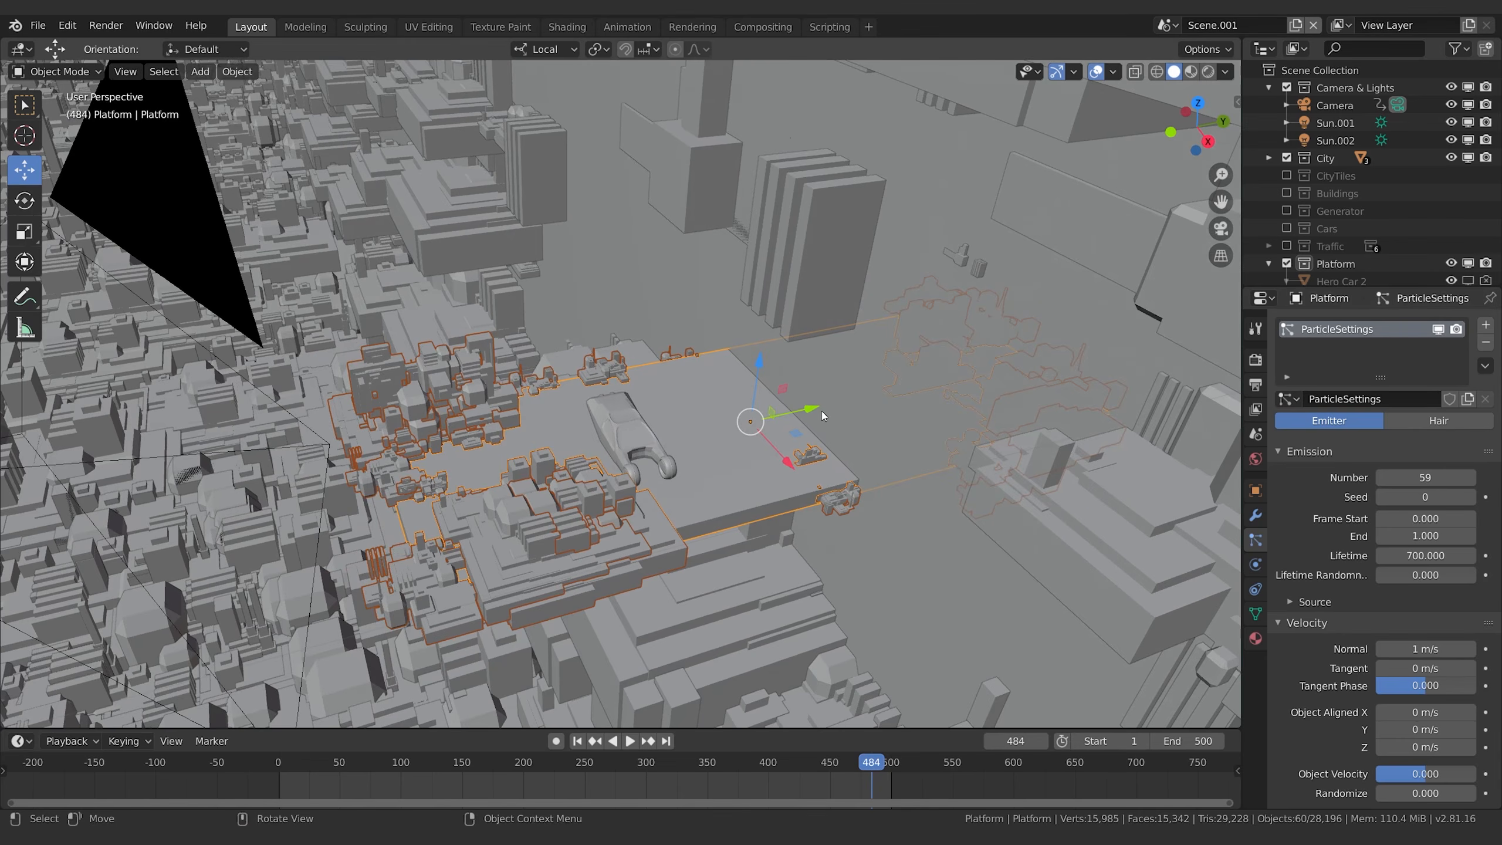
# Slide the platform back along its local Y axis until the landed car sits near the outer end, clear of the tiles.
pyautogui.moveTo(822, 416); pyautogui.dragTo(742, 465)
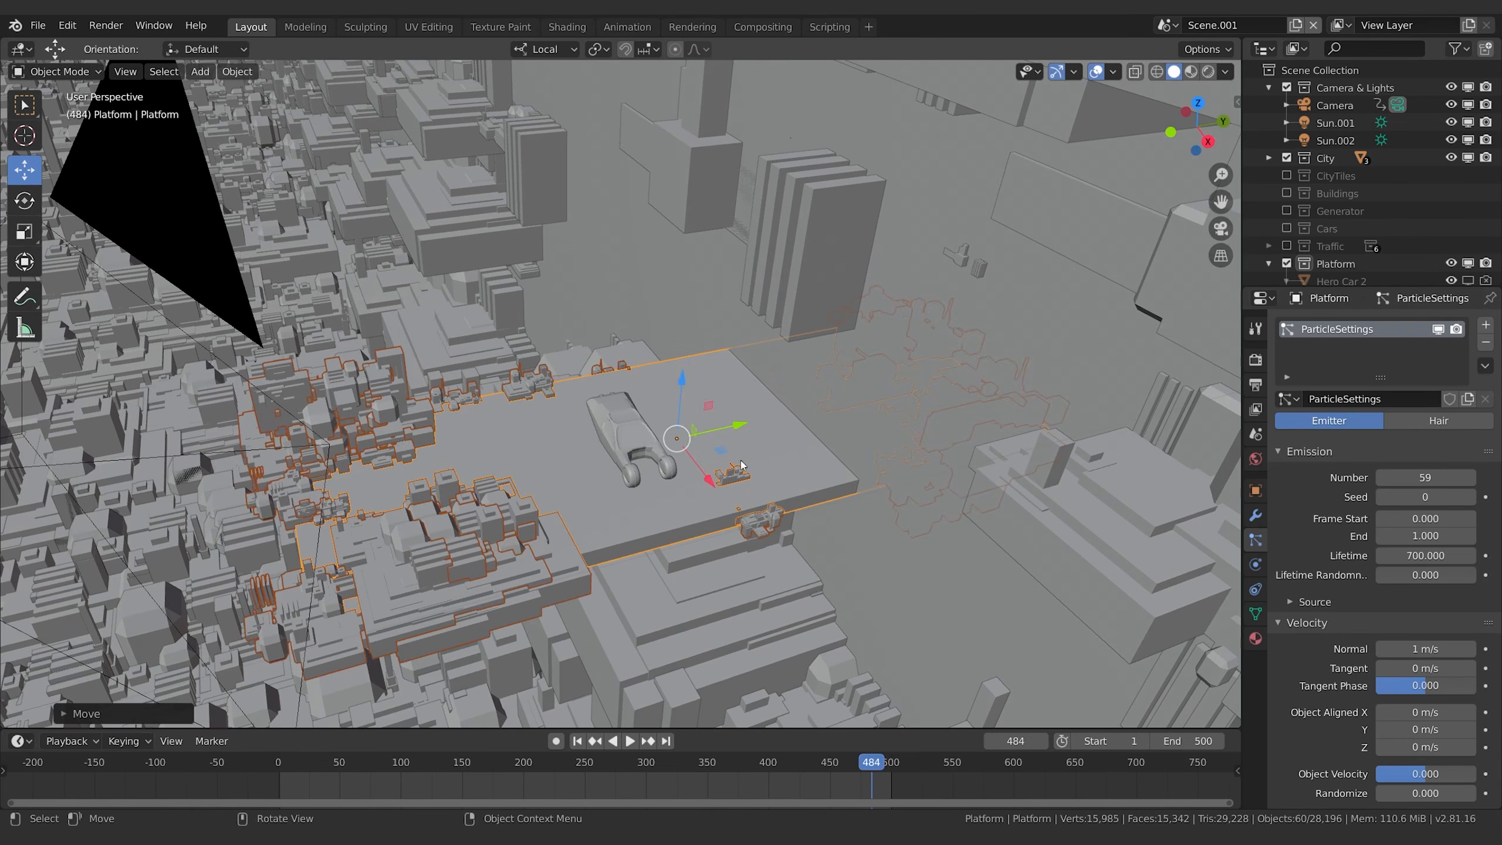
pyautogui.moveTo(619, 454); pyautogui.dragTo(701, 495, button='middle')
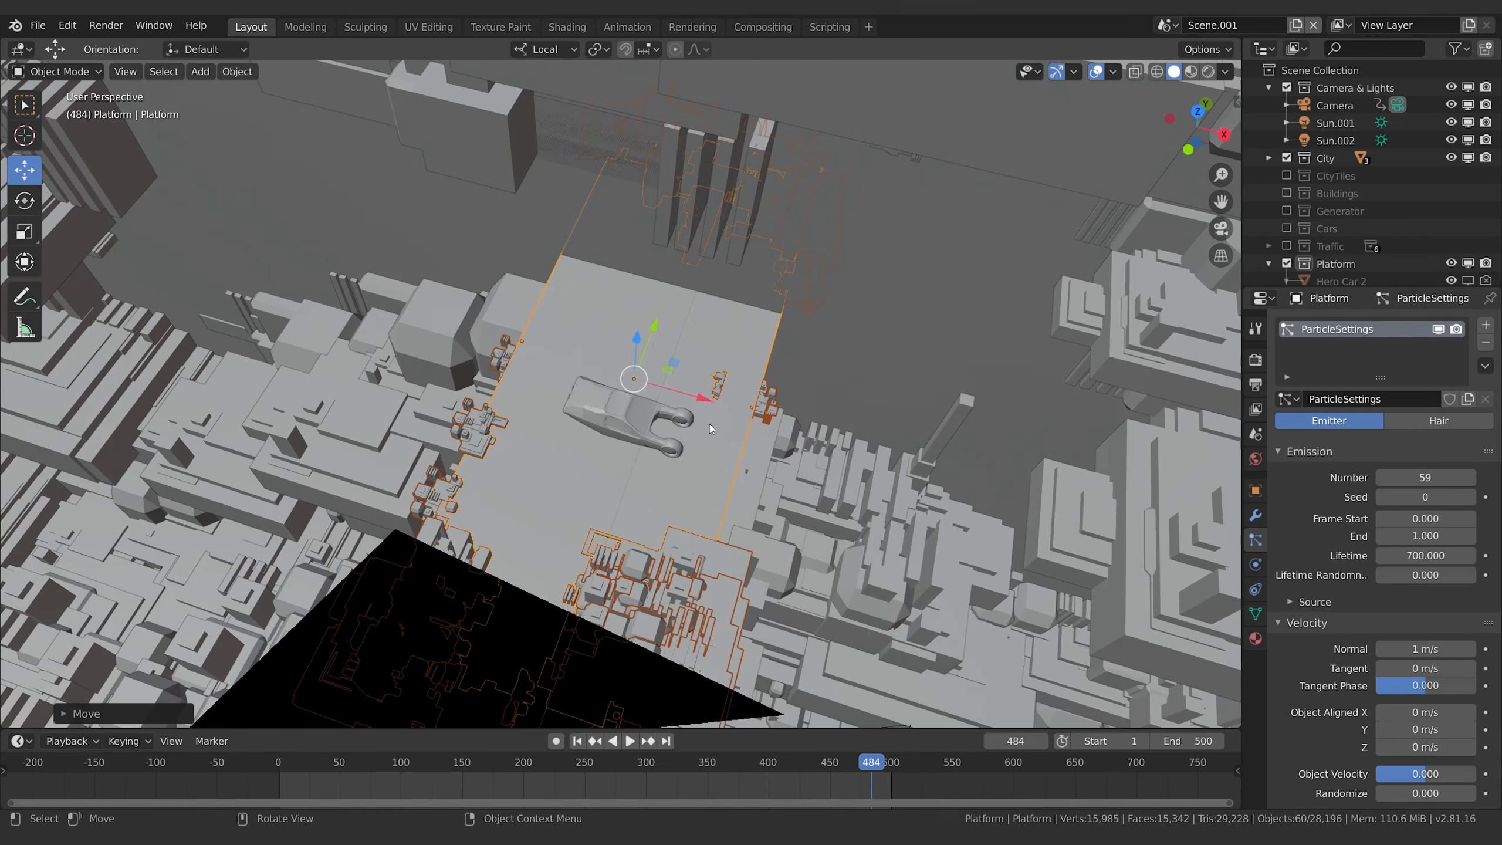
pyautogui.moveTo(839, 396); pyautogui.dragTo(817, 354, button='middle')
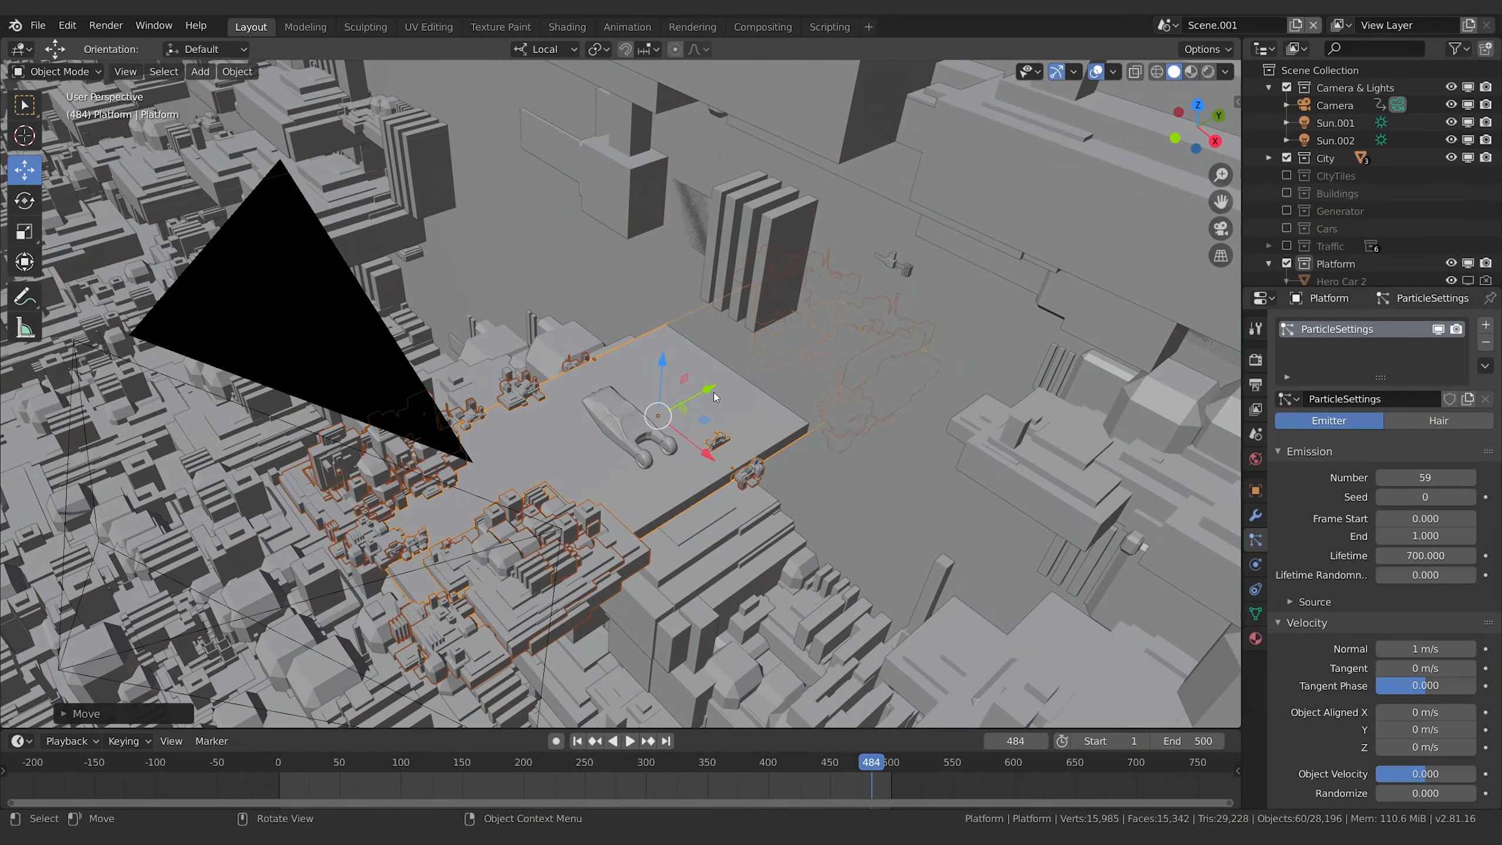
pyautogui.press('g')
pyautogui.press('y')
pyautogui.click(667, 408)
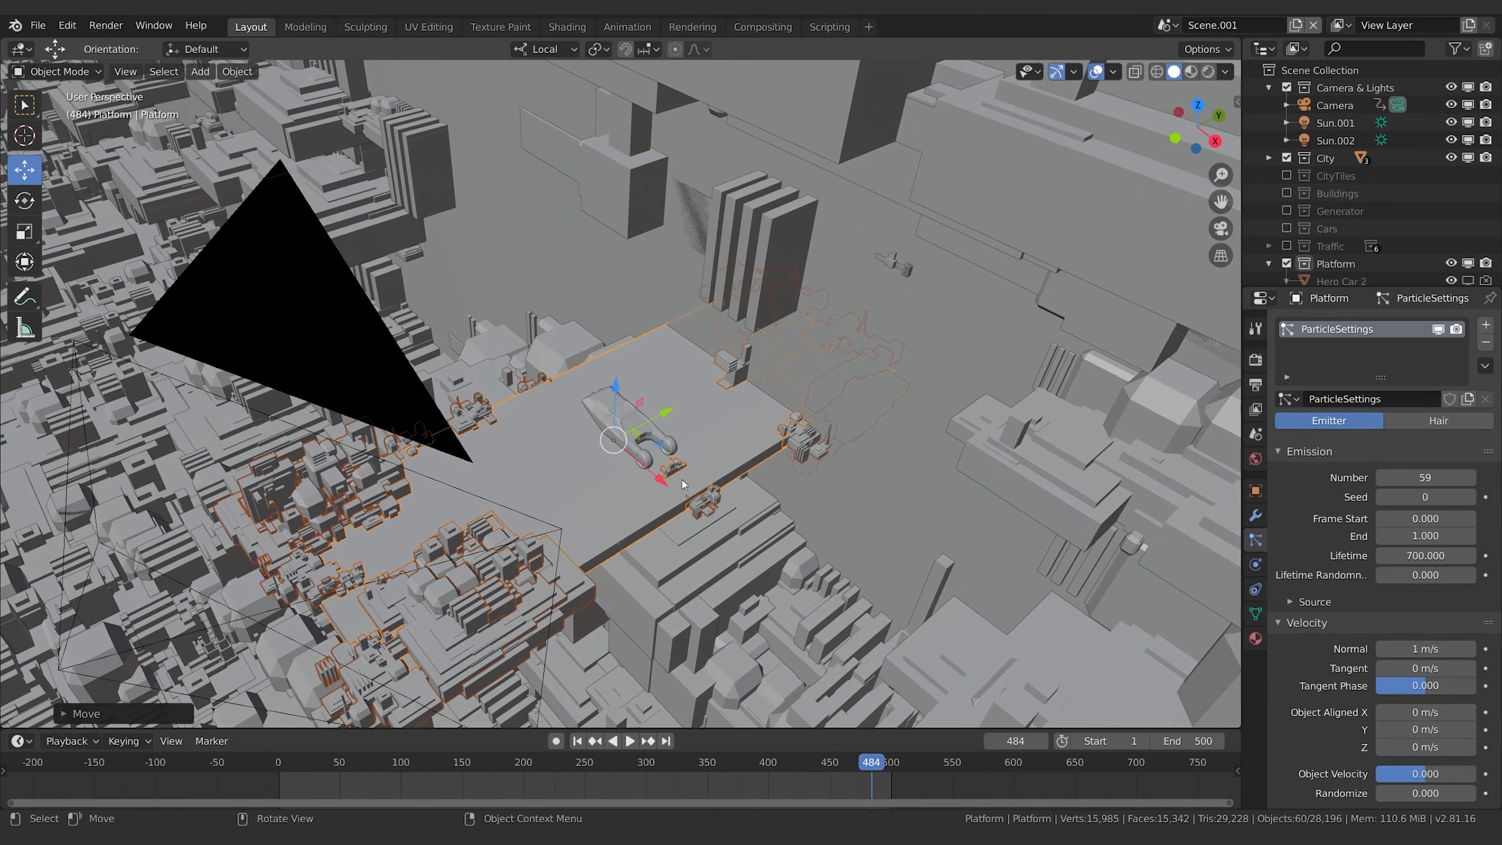
pyautogui.moveTo(671, 414); pyautogui.dragTo(667, 407)
pyautogui.moveTo(745, 455)
pyautogui.mouseDown(button='middle')
pyautogui.moveTo(717, 456)
pyautogui.moveTo(657, 411)
pyautogui.moveTo(771, 460)
pyautogui.moveTo(768, 447)
pyautogui.mouseUp(button='middle')
pyautogui.moveTo(677, 467)
pyautogui.mouseDown()
pyautogui.moveTo(688, 461)
pyautogui.moveTo(665, 457)
pyautogui.mouseUp()
pyautogui.moveTo(666, 456); pyautogui.dragTo(756, 482, button='middle')
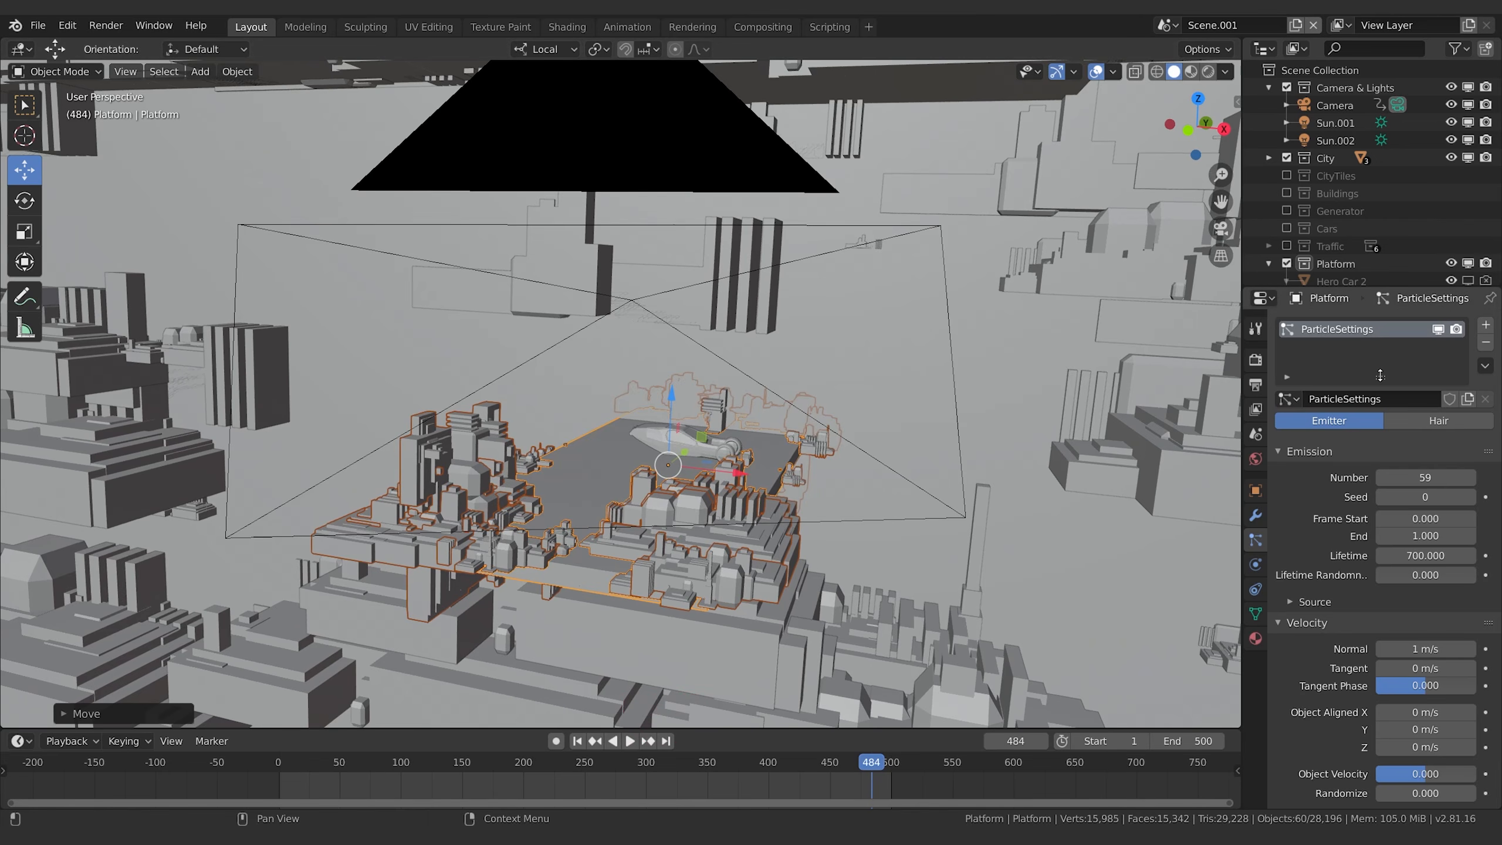
# Convert the platform's particle system modifier into real mesh objects and select one of the converted pieces.
pyautogui.click(1255, 515)
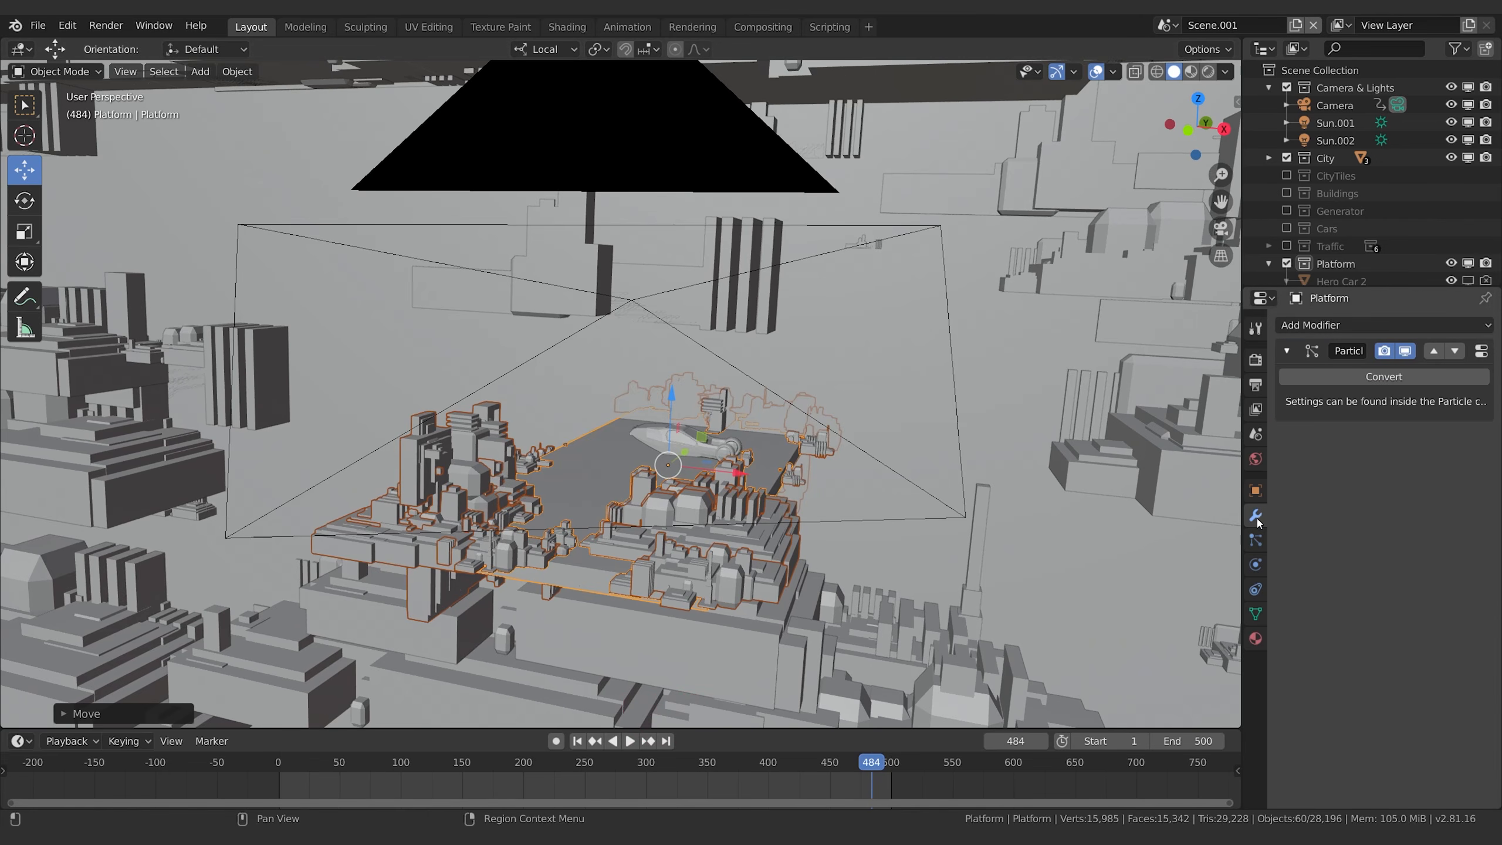
pyautogui.click(1383, 377)
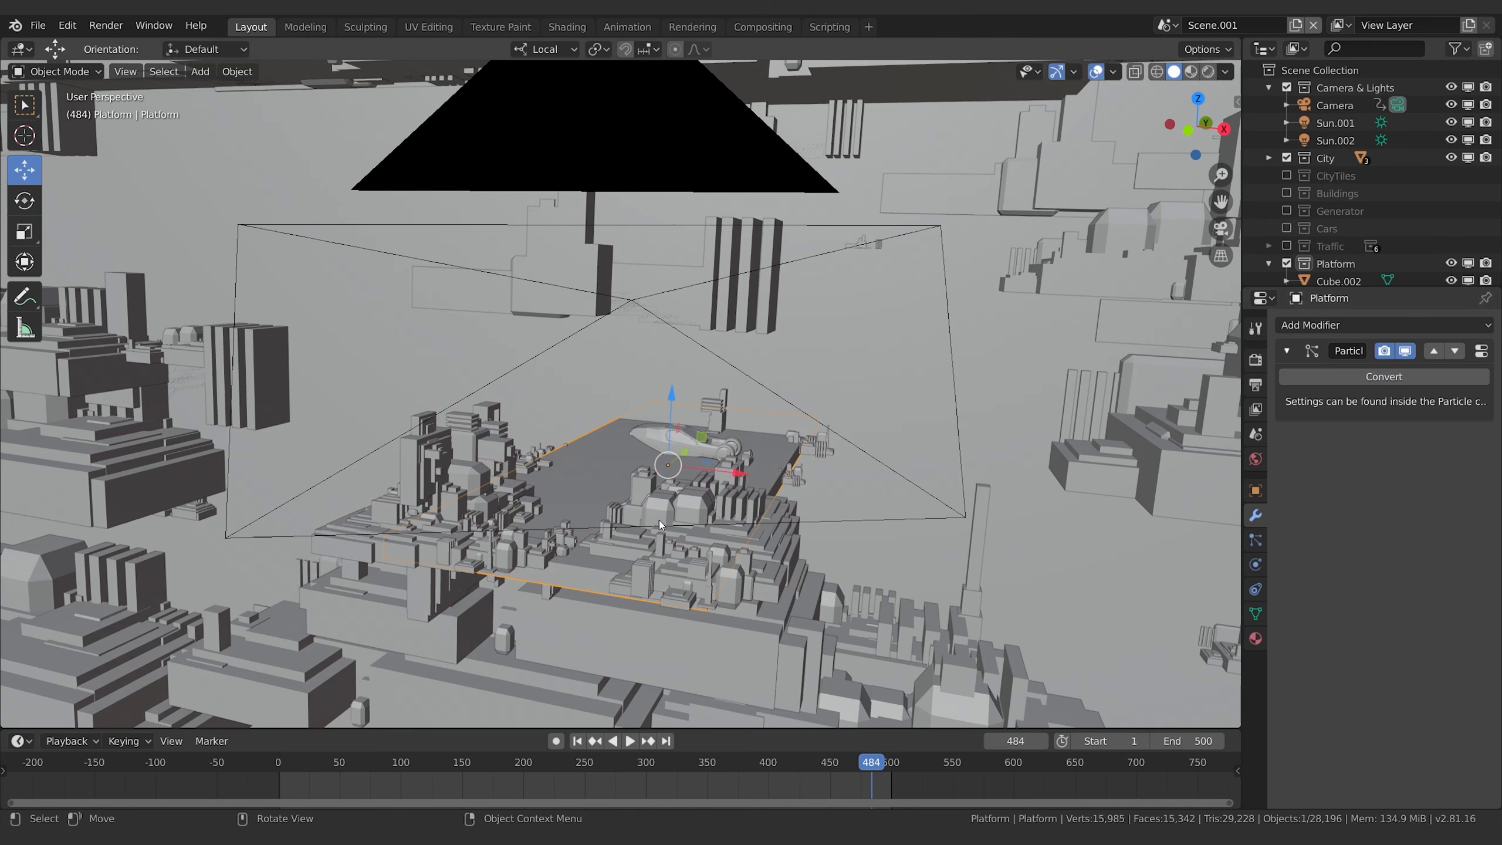
pyautogui.click(465, 436)
# Select the converted cubes in the Platform collection from Cube.210 up to Cube.002.
pyautogui.scroll(-10, 1326, 231)
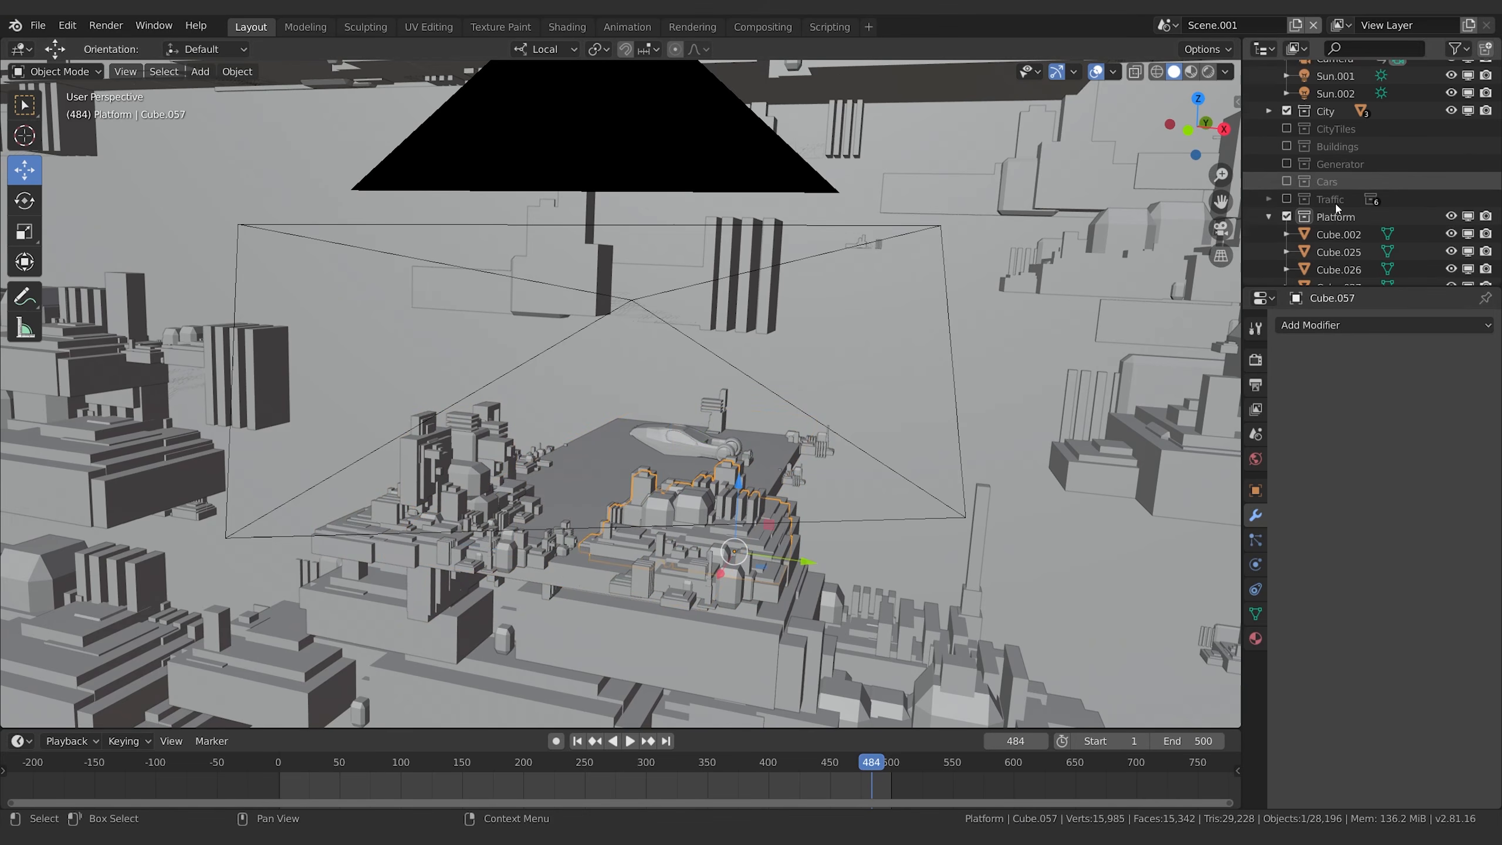
pyautogui.scroll(-10, 1326, 231)
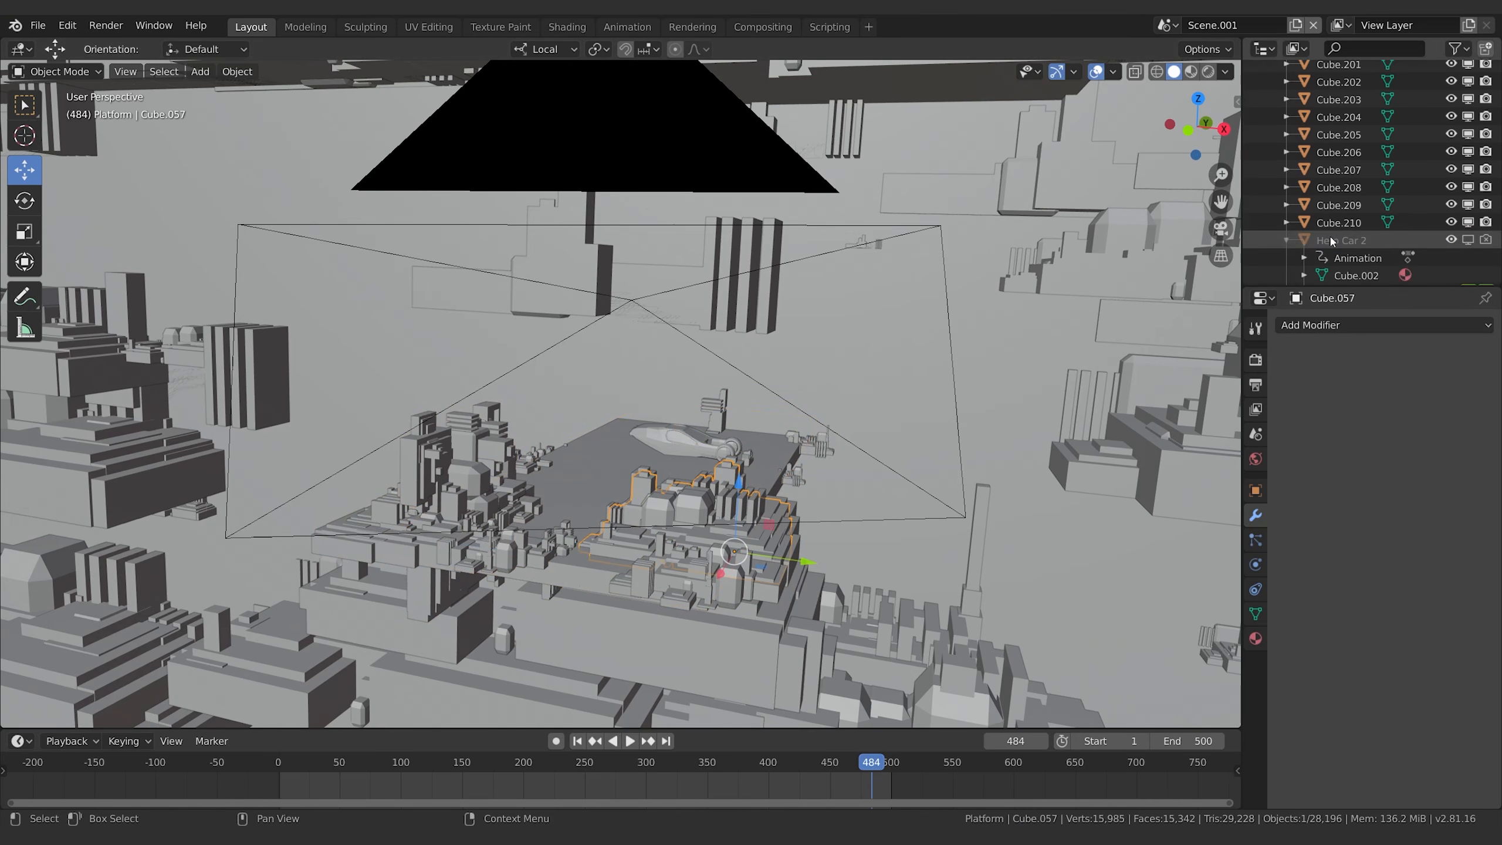
pyautogui.click(1328, 182)
pyautogui.click(1285, 199)
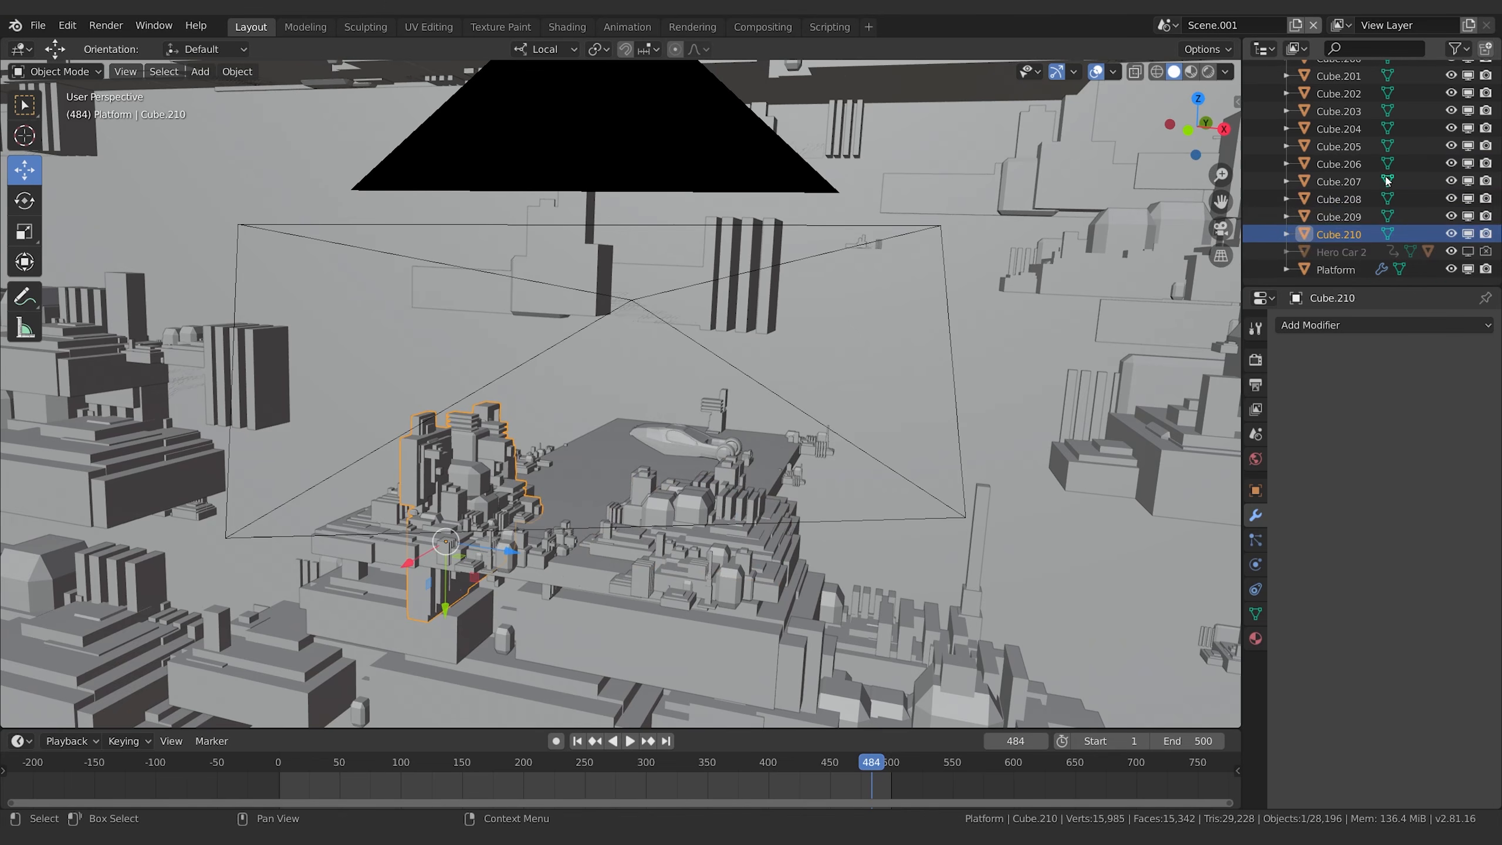
pyautogui.scroll(20, 1330, 228)
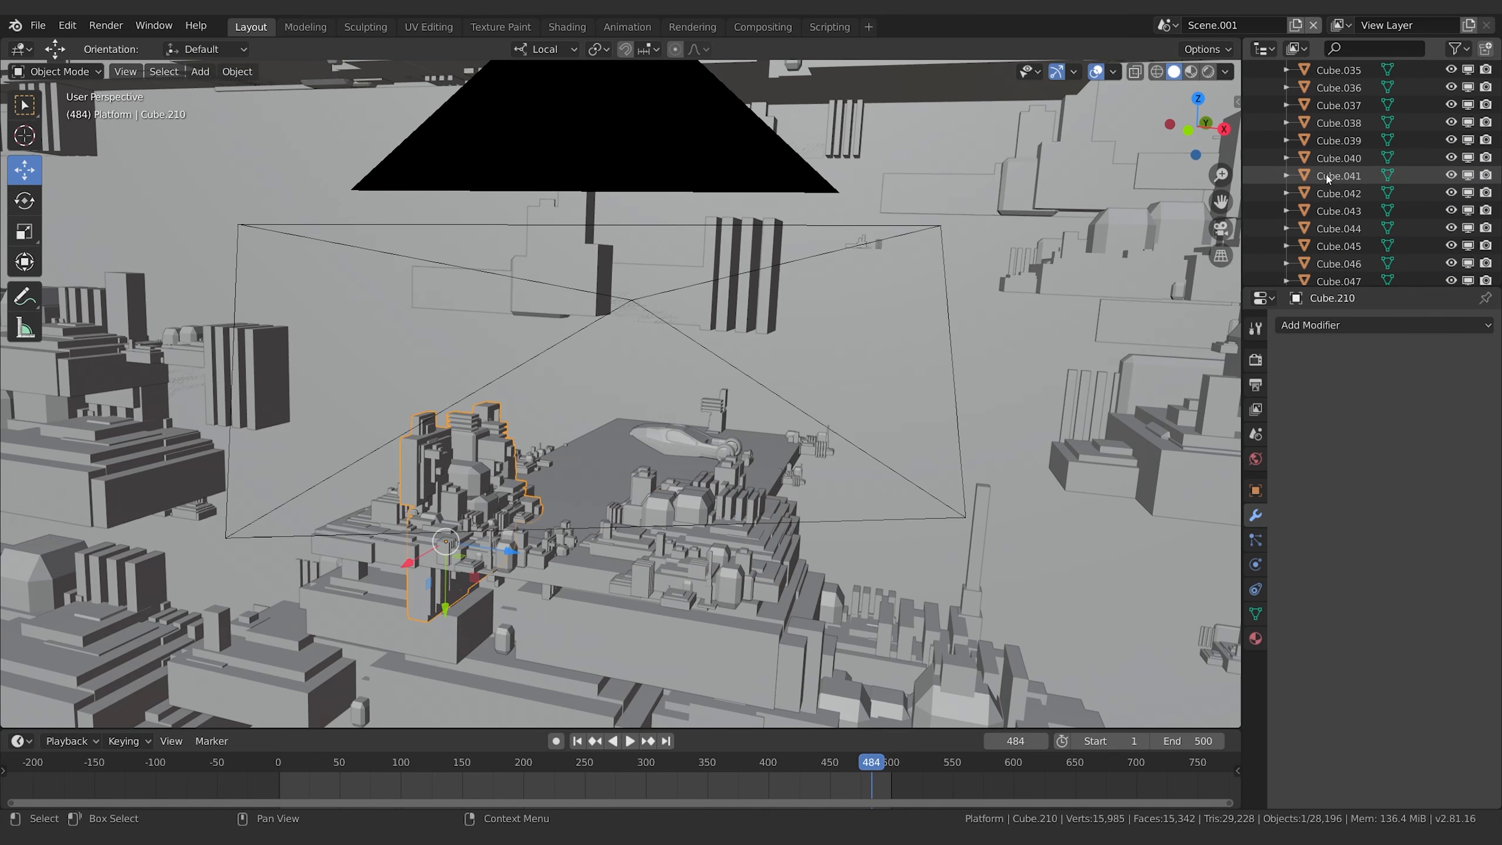
pyautogui.scroll(5, 1334, 170)
pyautogui.keyDown('shift'); pyautogui.click(1329, 249); pyautogui.keyUp('shift')
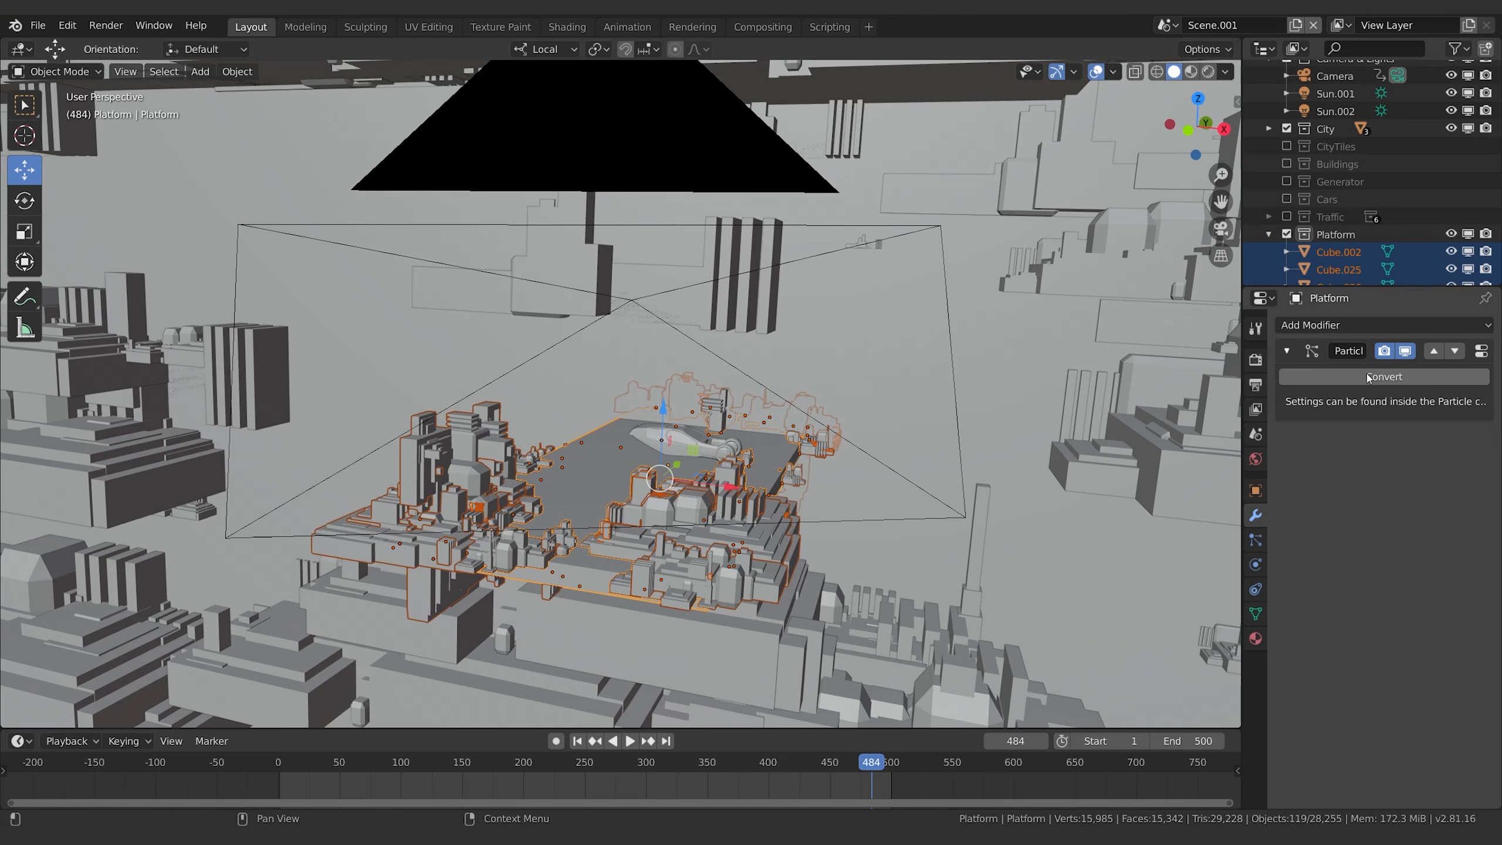
# Reselect only the converted cubes, from Cube.210 up to Cube.002, leaving the Platform object out of the selection.
pyautogui.scroll(-10, 1316, 267)
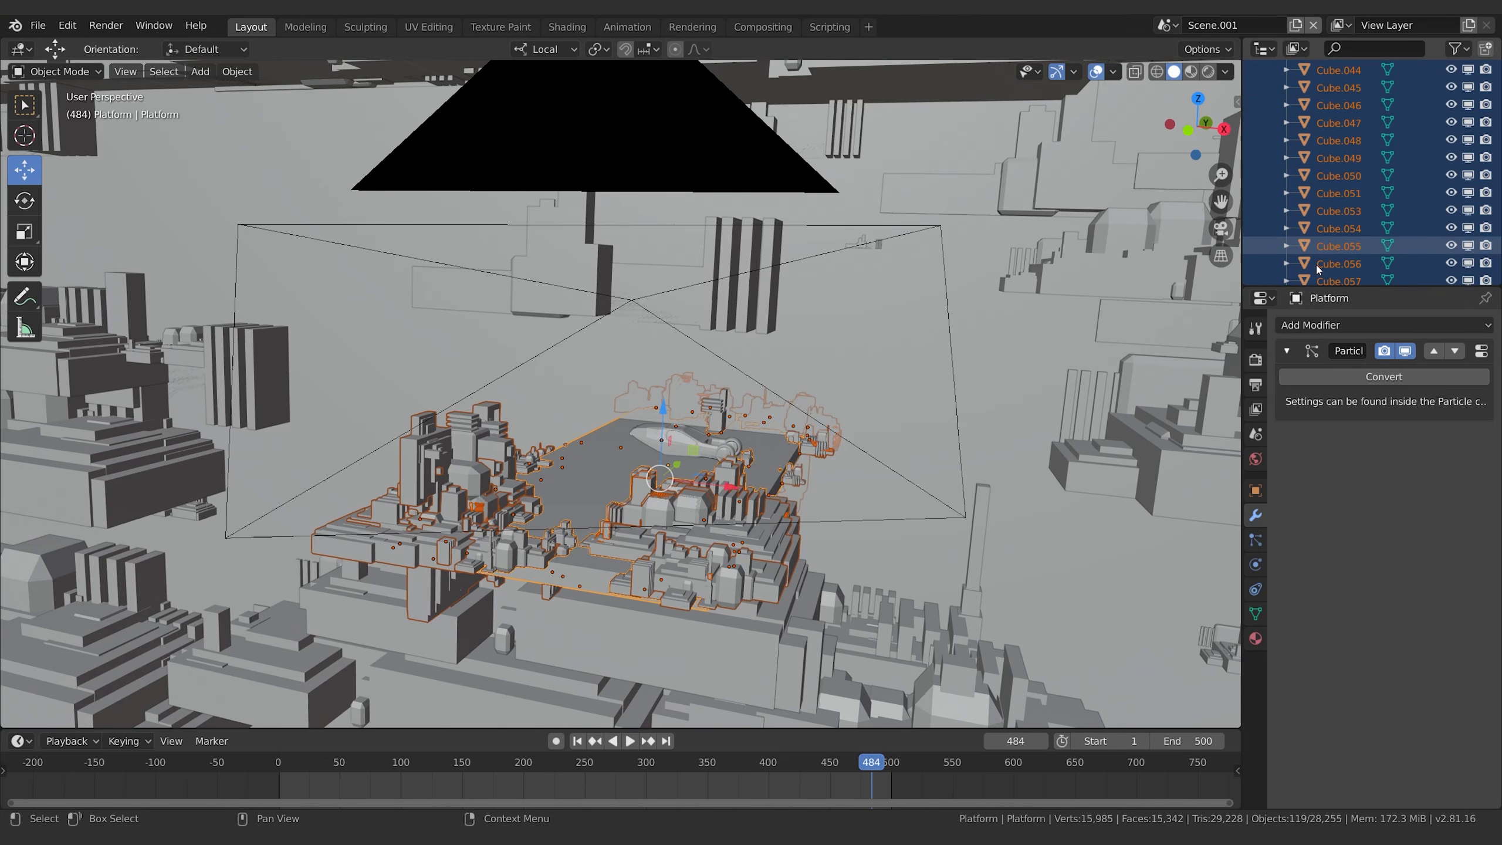
pyautogui.scroll(-2, 1318, 260)
pyautogui.scroll(-8, 1338, 259)
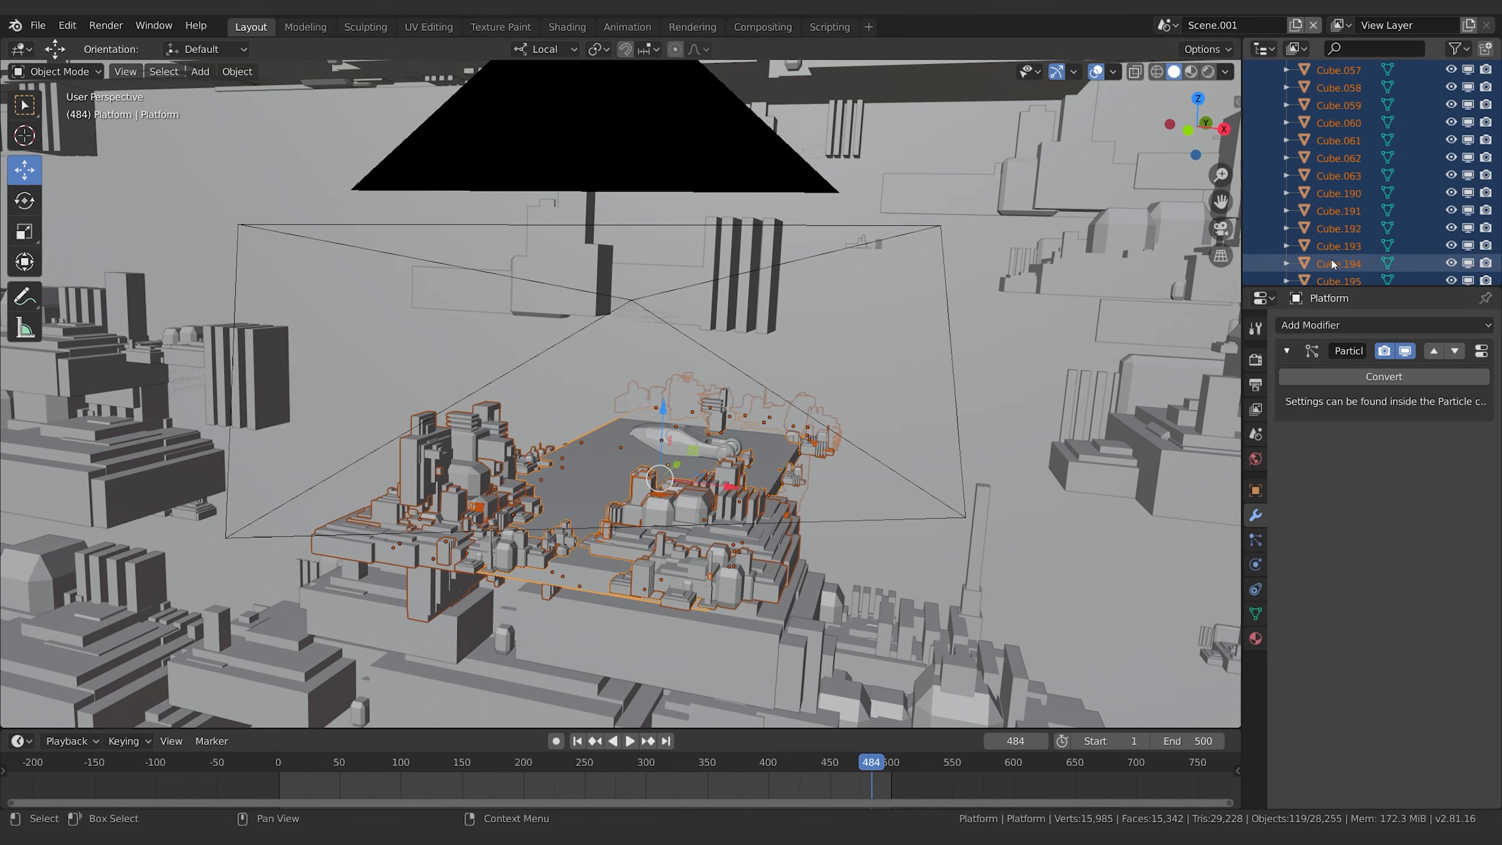
pyautogui.scroll(-1, 1344, 264)
pyautogui.click(1339, 234)
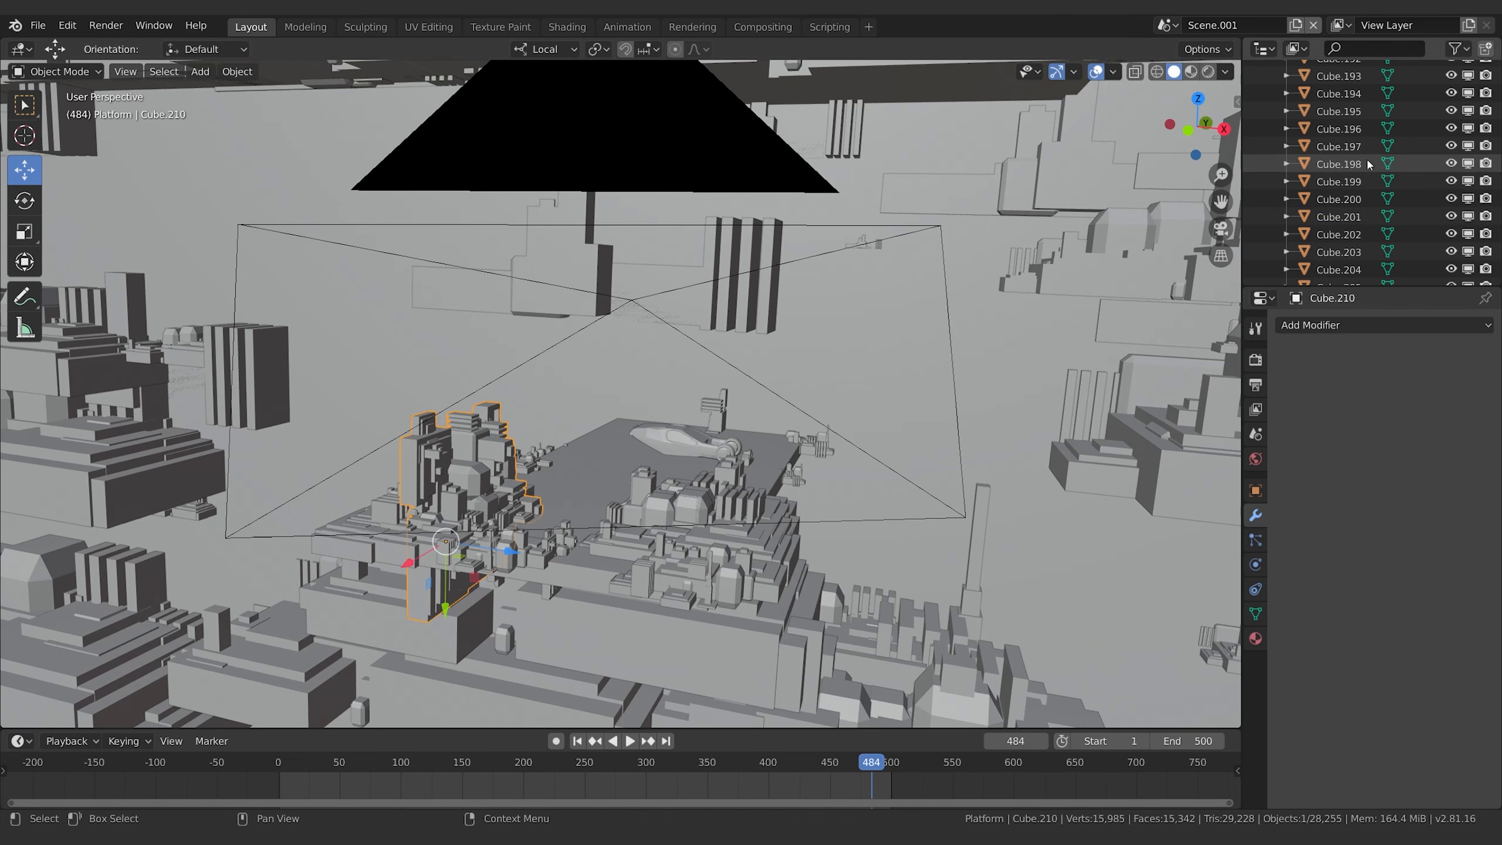
pyautogui.scroll(20, 1348, 181)
pyautogui.scroll(8, 1348, 181)
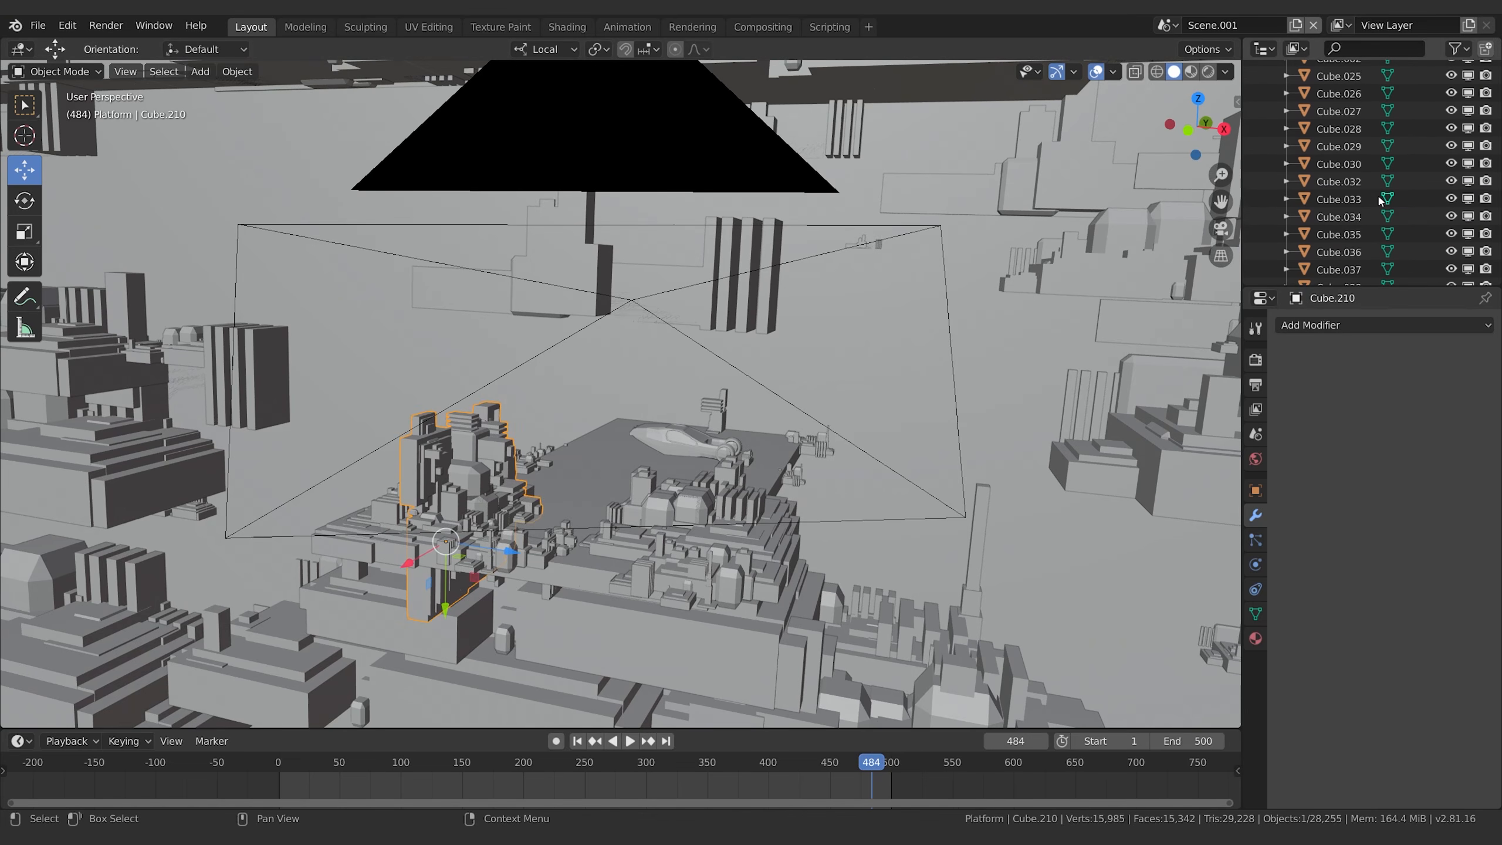
pyautogui.keyDown('shift'); pyautogui.click(1340, 153); pyautogui.keyUp('shift')
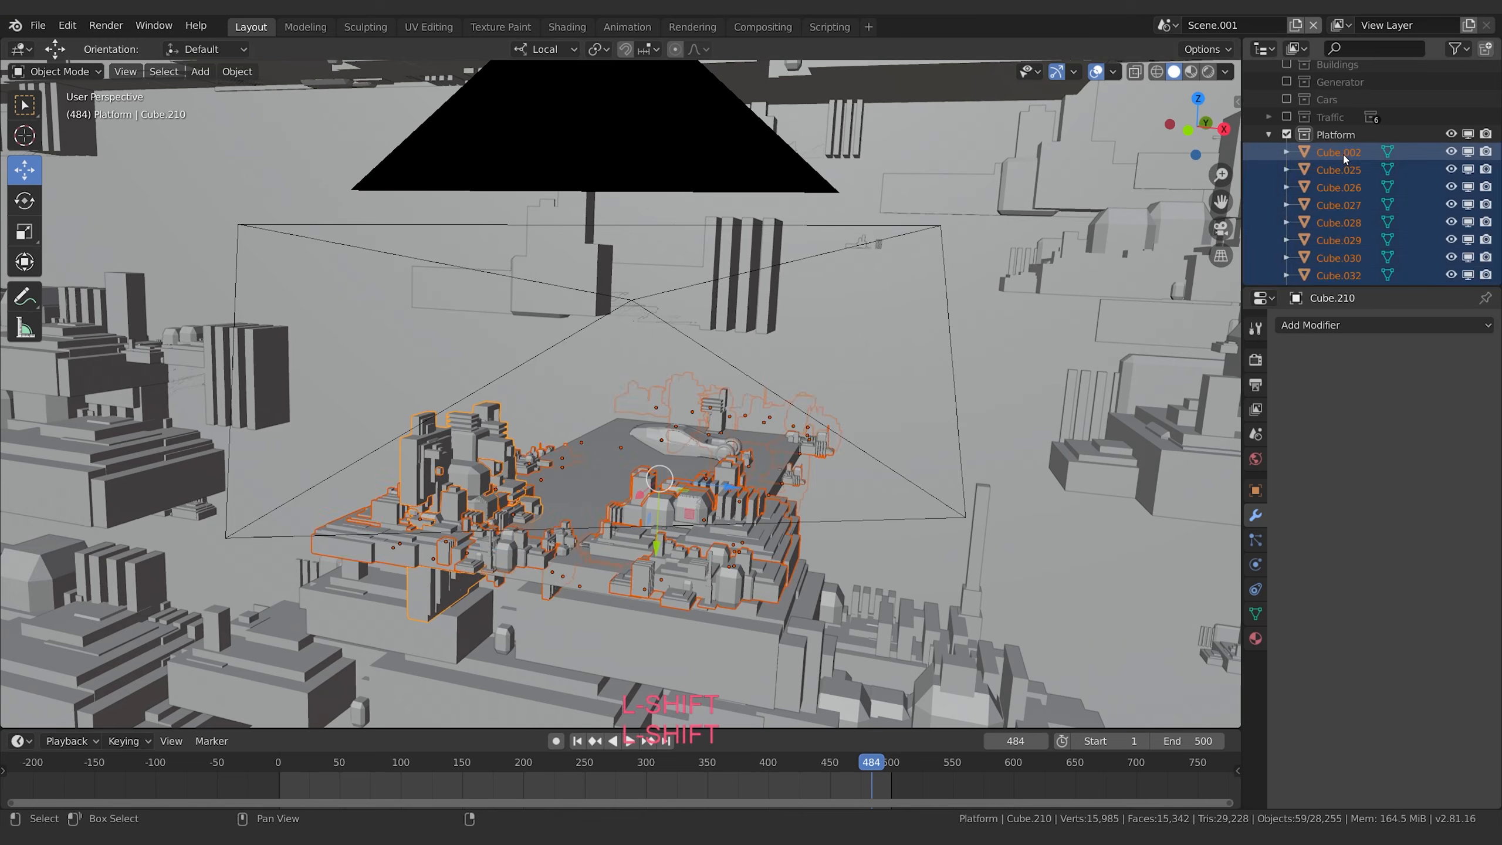
# Make the selected cubes single-user for both object and object data.
pyautogui.press('F3')
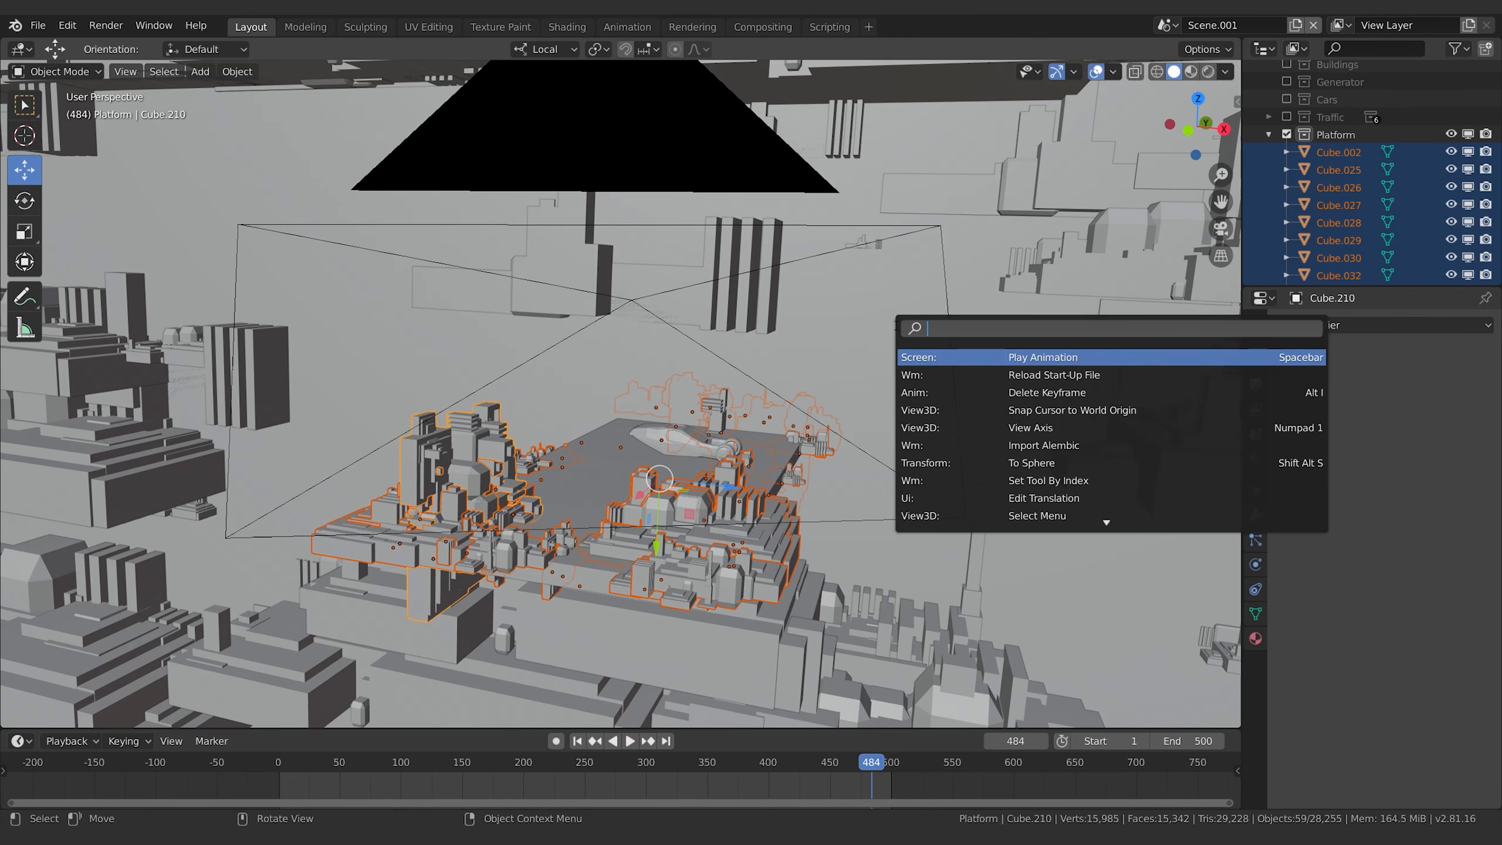
pyautogui.write('make s')
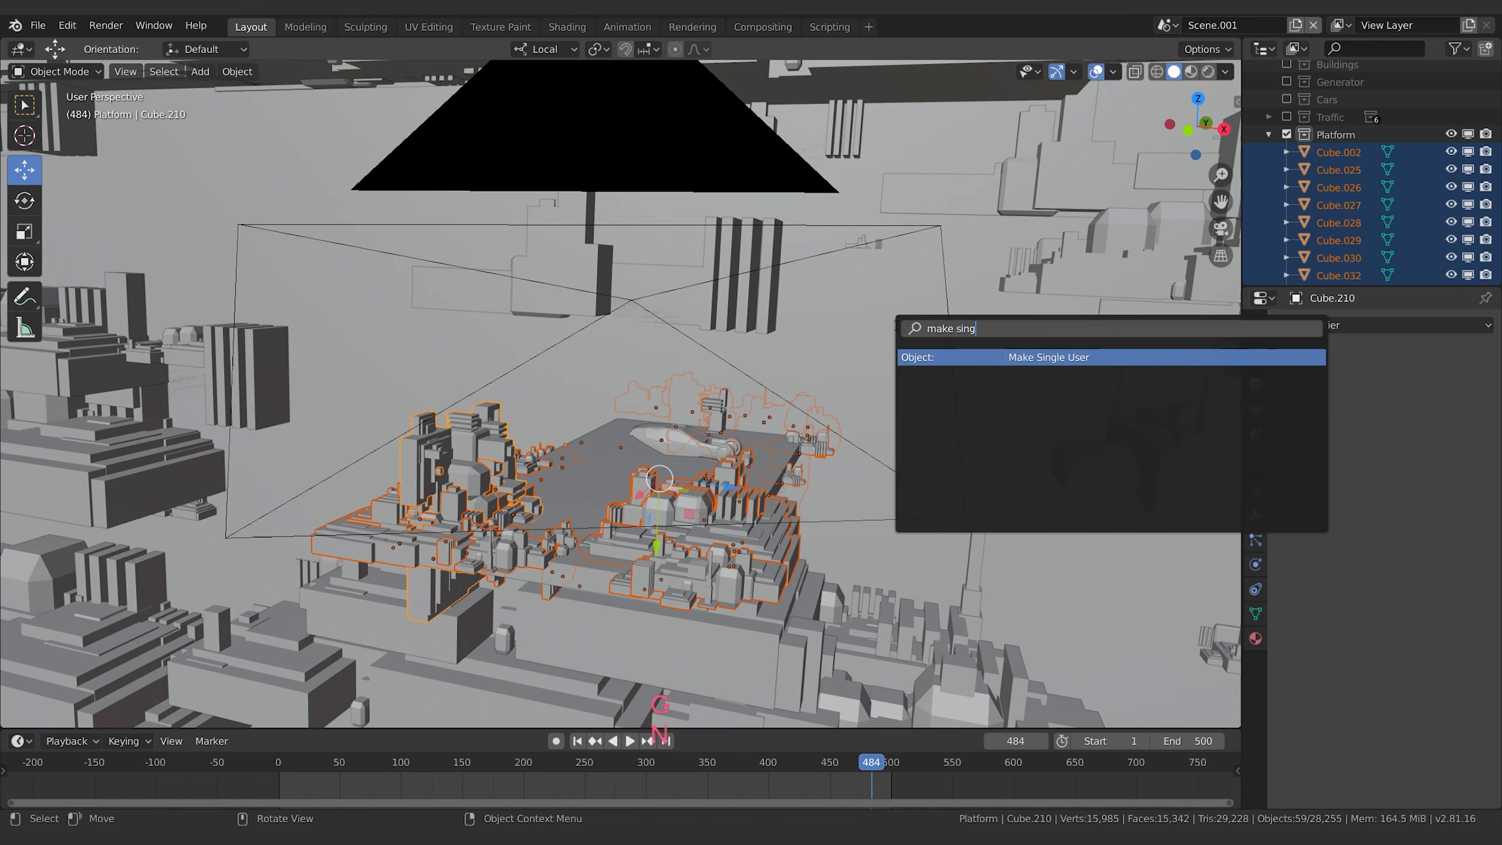
pyautogui.write('ing')
pyautogui.press('Return')
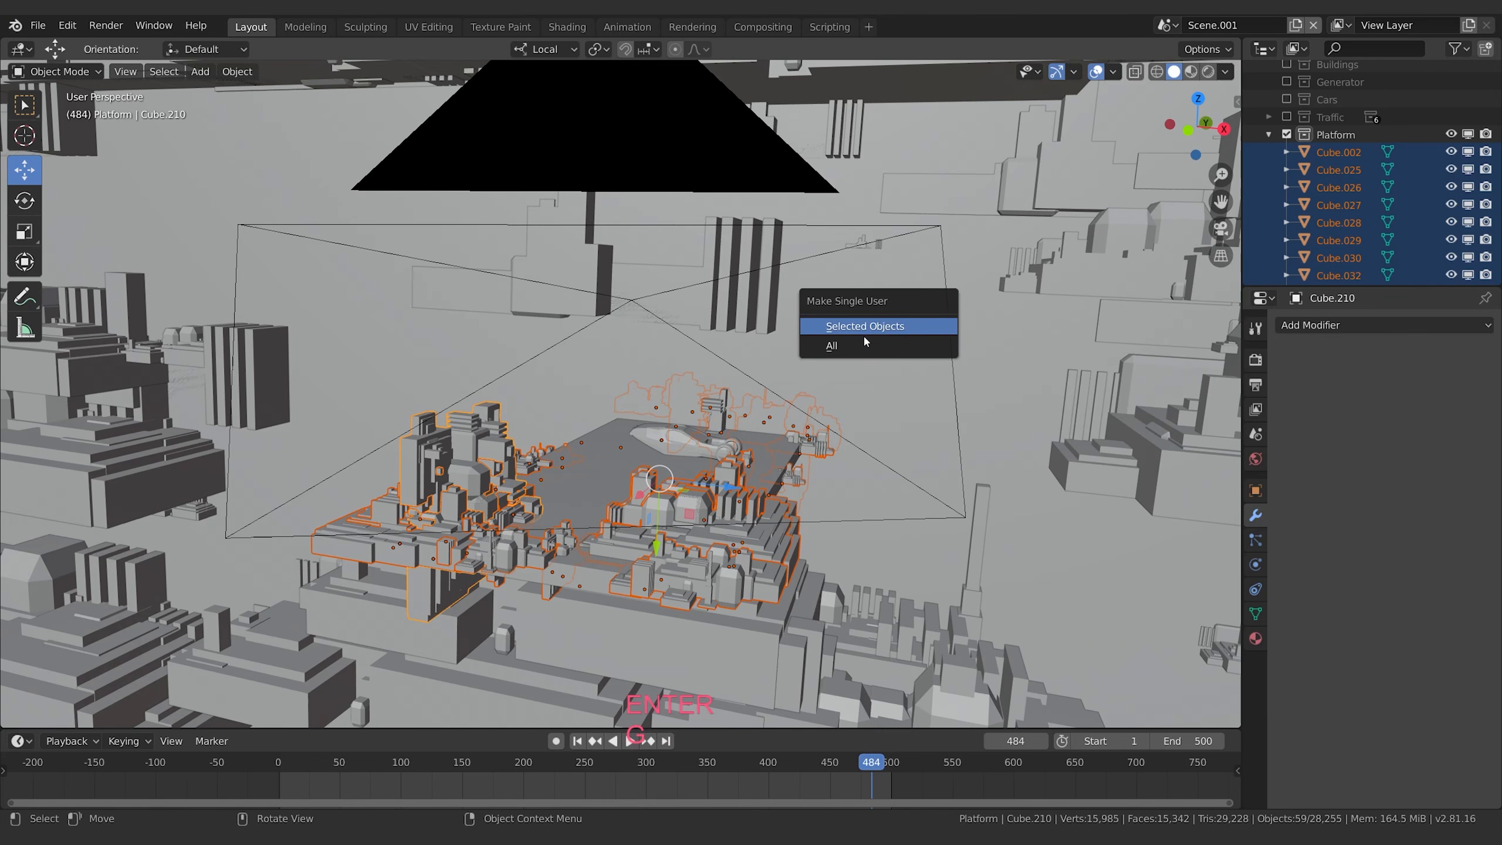
pyautogui.click(872, 326)
pyautogui.click(64, 716)
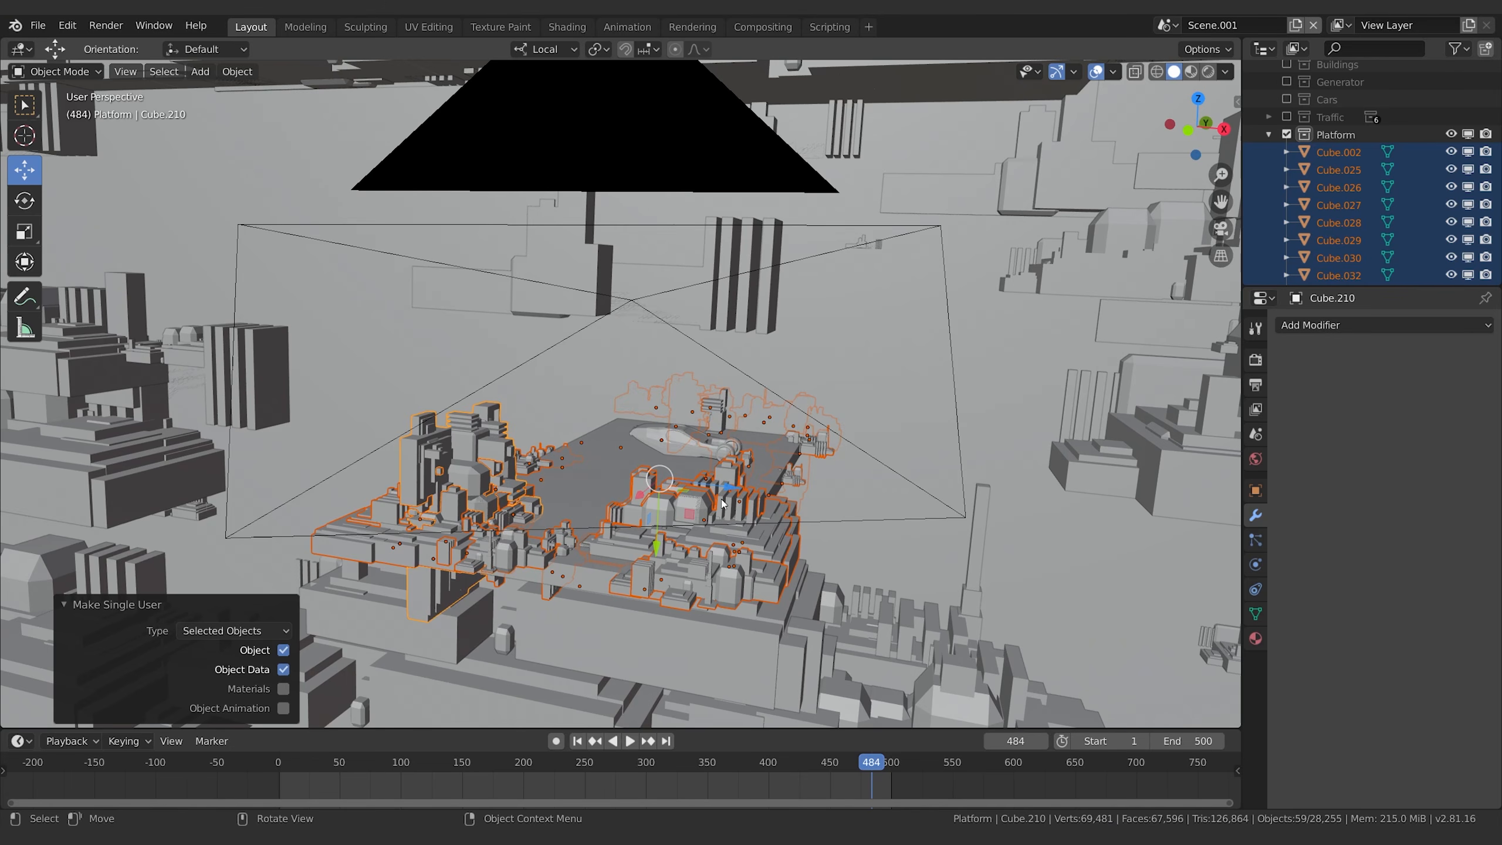
# Select Cube.002 through Cube.210 with Platform as the active object and join them into Platform.
pyautogui.click(712, 596)
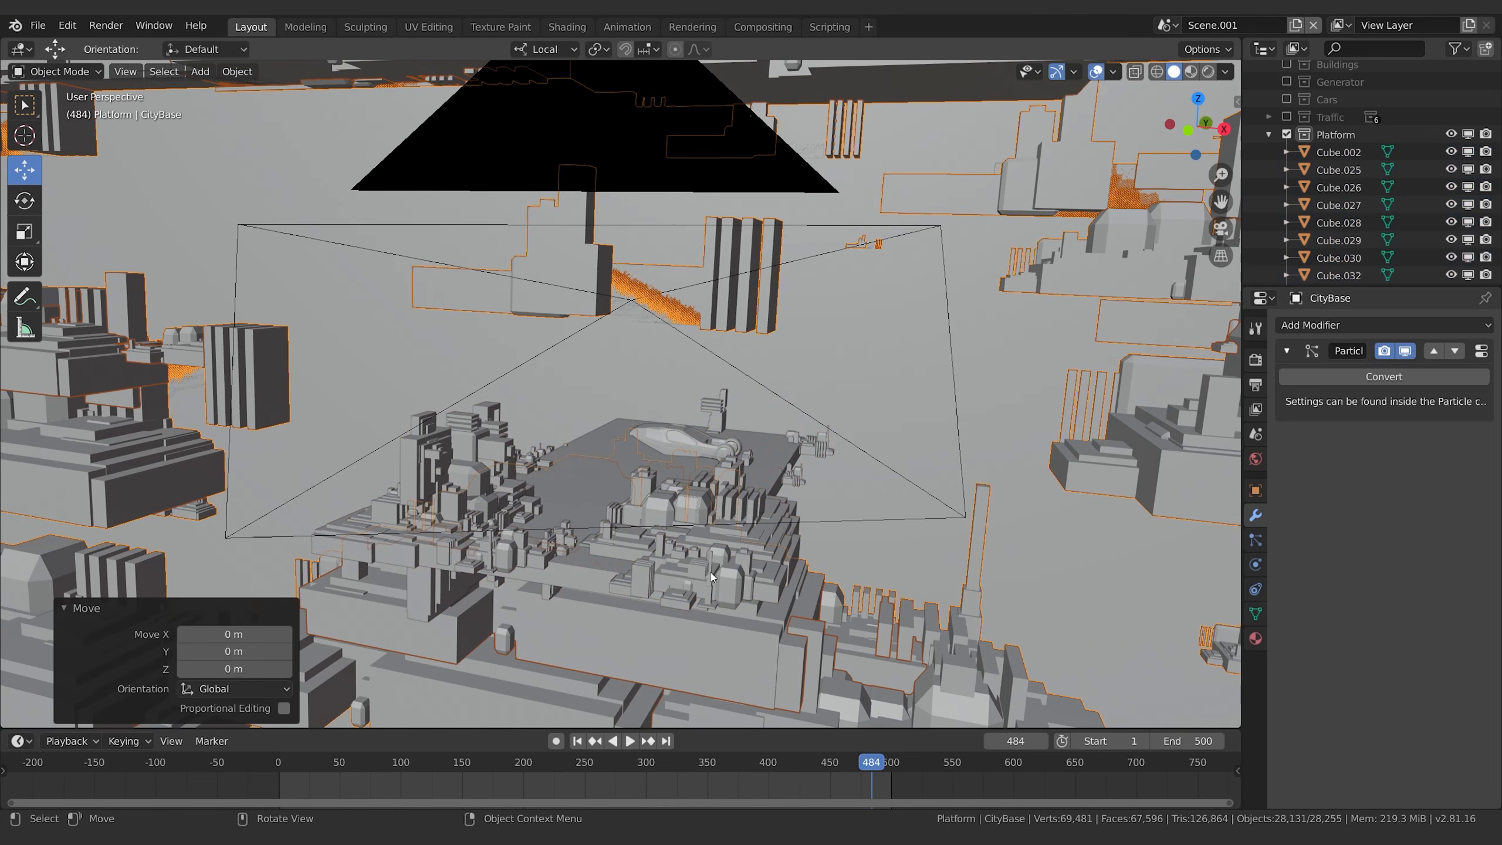
pyautogui.click(1338, 152)
pyautogui.scroll(-20, 1339, 249)
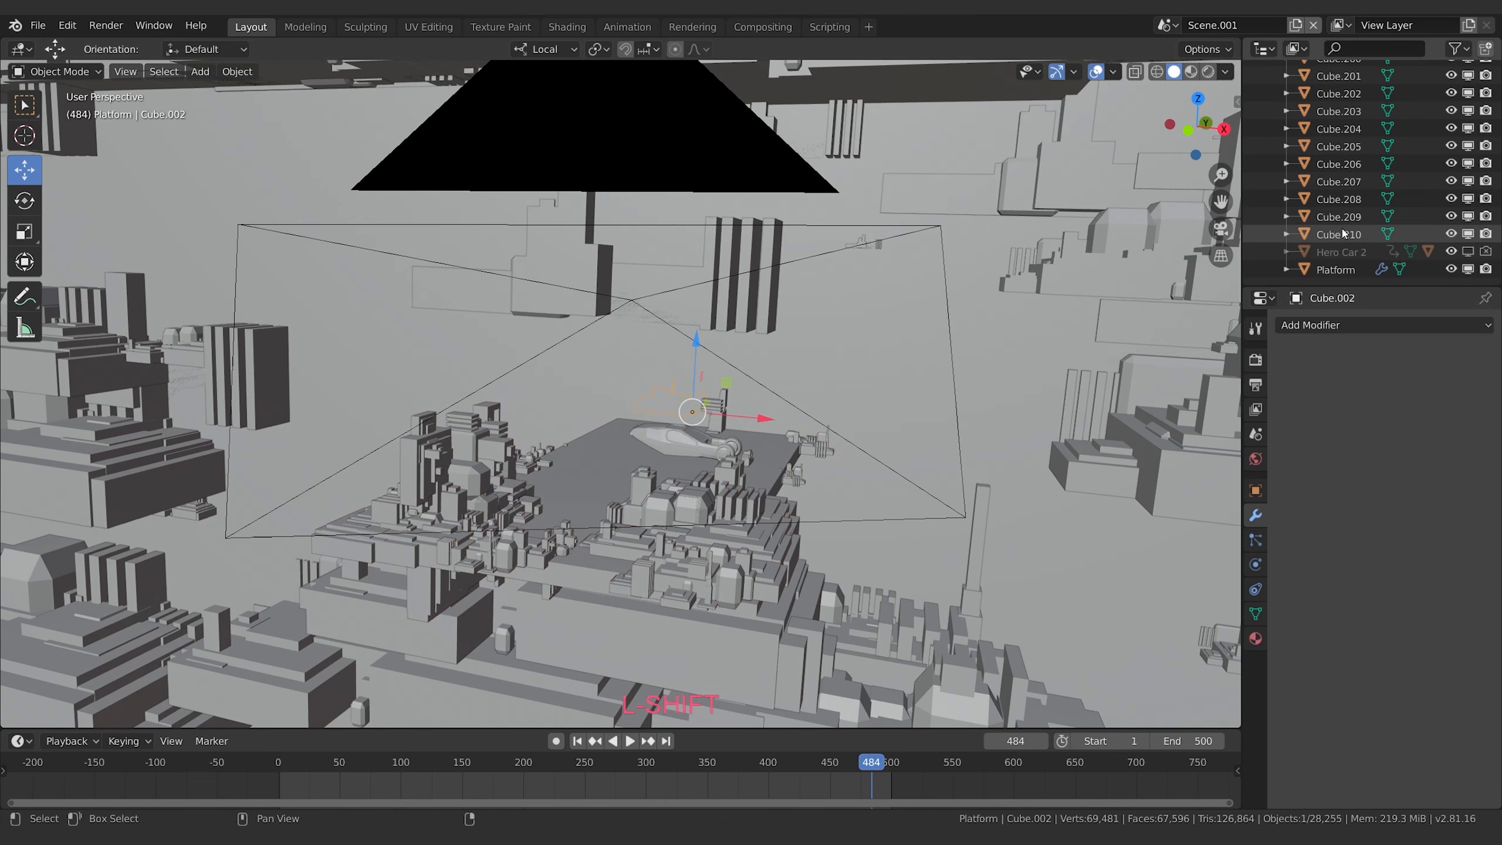
pyautogui.keyDown('ctrl'); pyautogui.click(1335, 269); pyautogui.keyUp('ctrl')
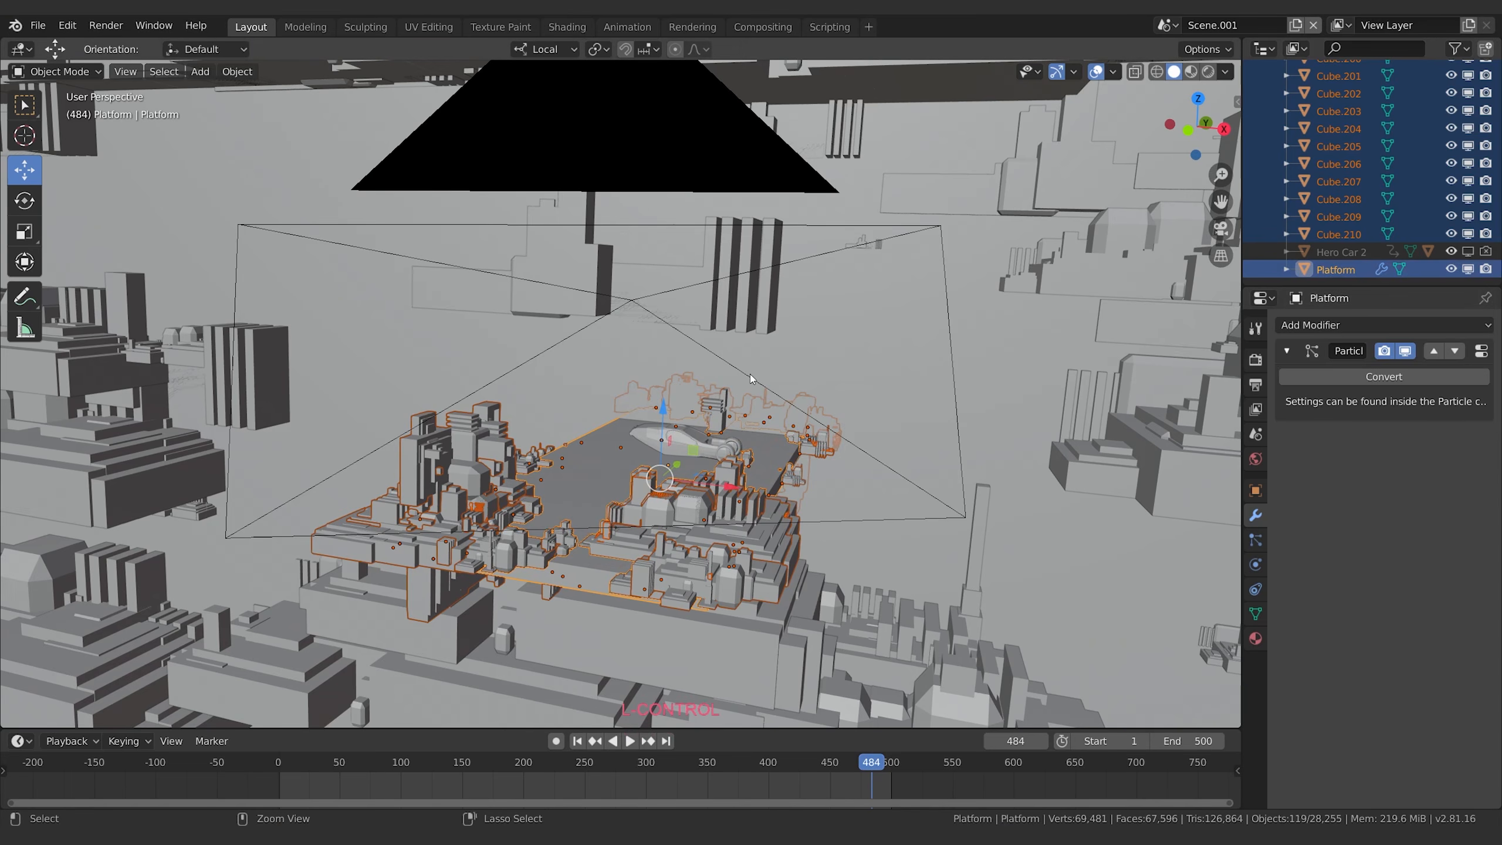
pyautogui.hotkey('ctrl', 'z')
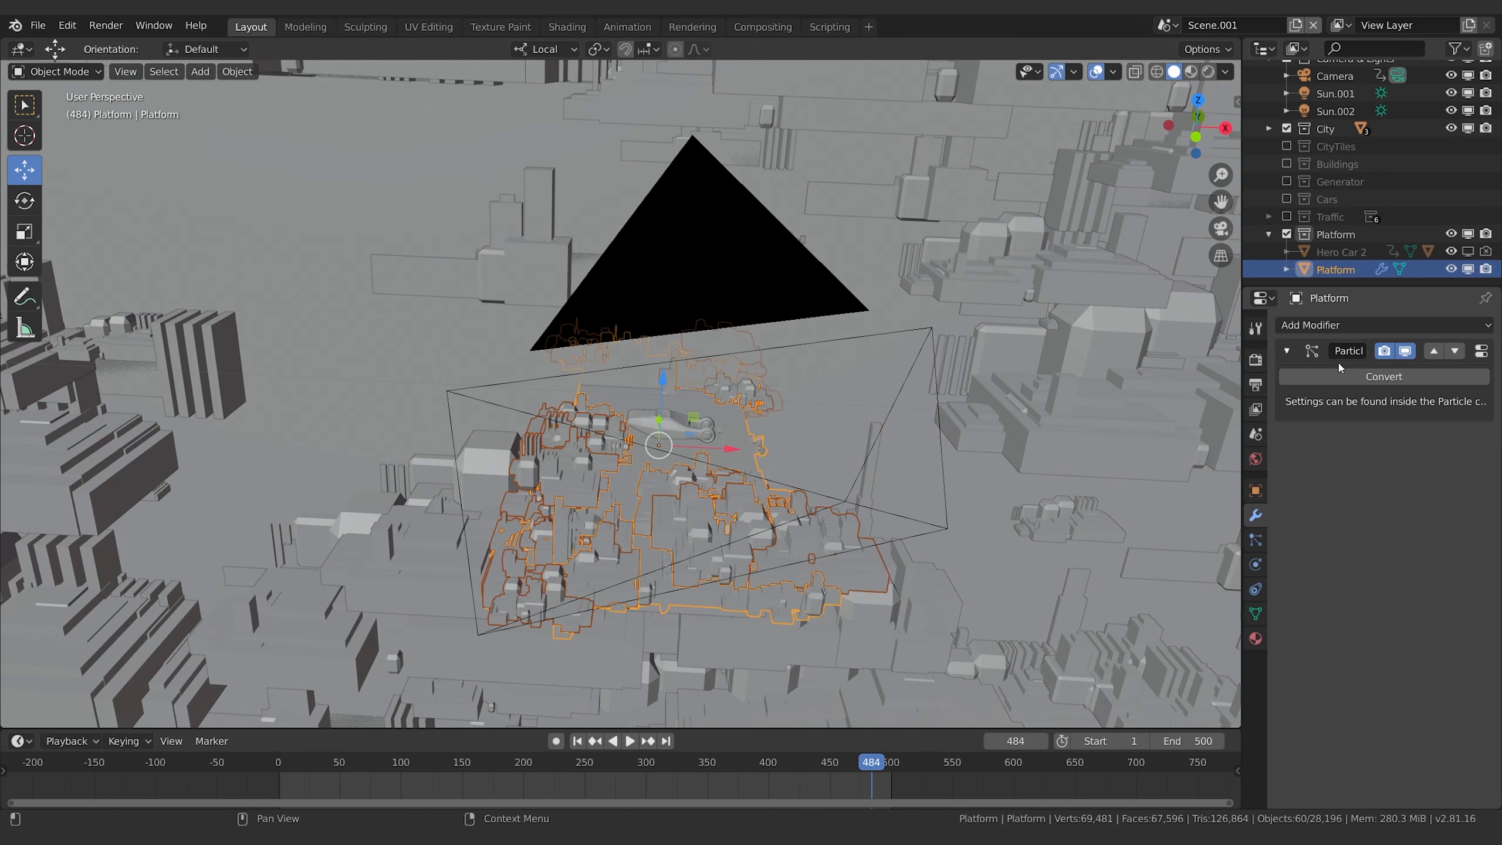
# Remove the ParticleSettings particle system from the joined Platform object.
pyautogui.click(1256, 539)
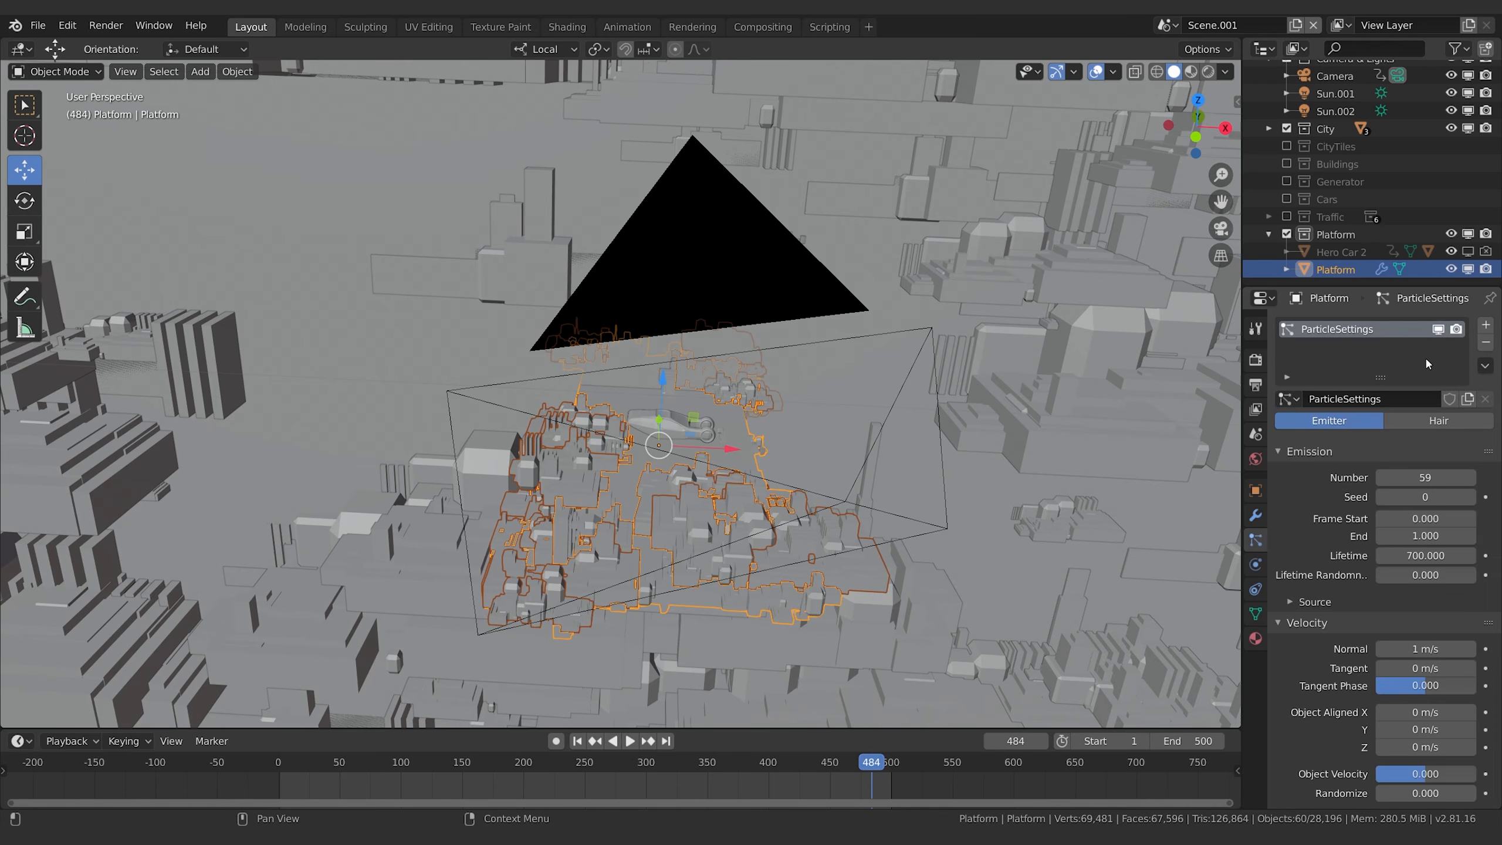
pyautogui.click(1486, 343)
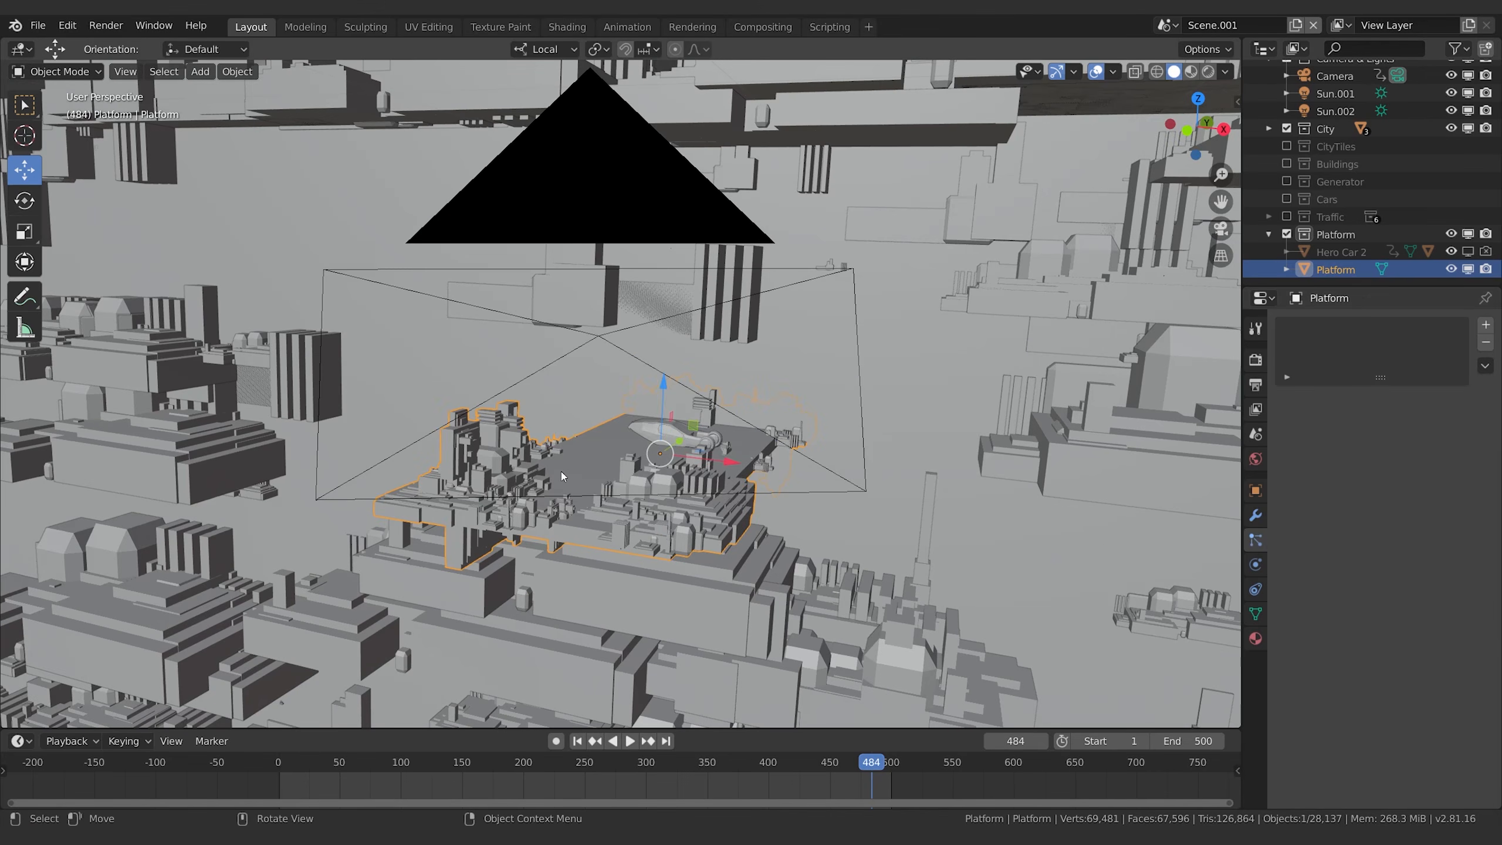
pyautogui.keyDown('shift'); pyautogui.moveTo(632, 482); pyautogui.dragTo(915, 547, button='middle'); pyautogui.keyUp('shift')
pyautogui.press('Tab')
pyautogui.press('Tab')
# Stretch the Platform object along its local Z axis by a factor of about 2.255.
pyautogui.scroll(2, 887, 559)
pyautogui.press('s')
pyautogui.press('z')
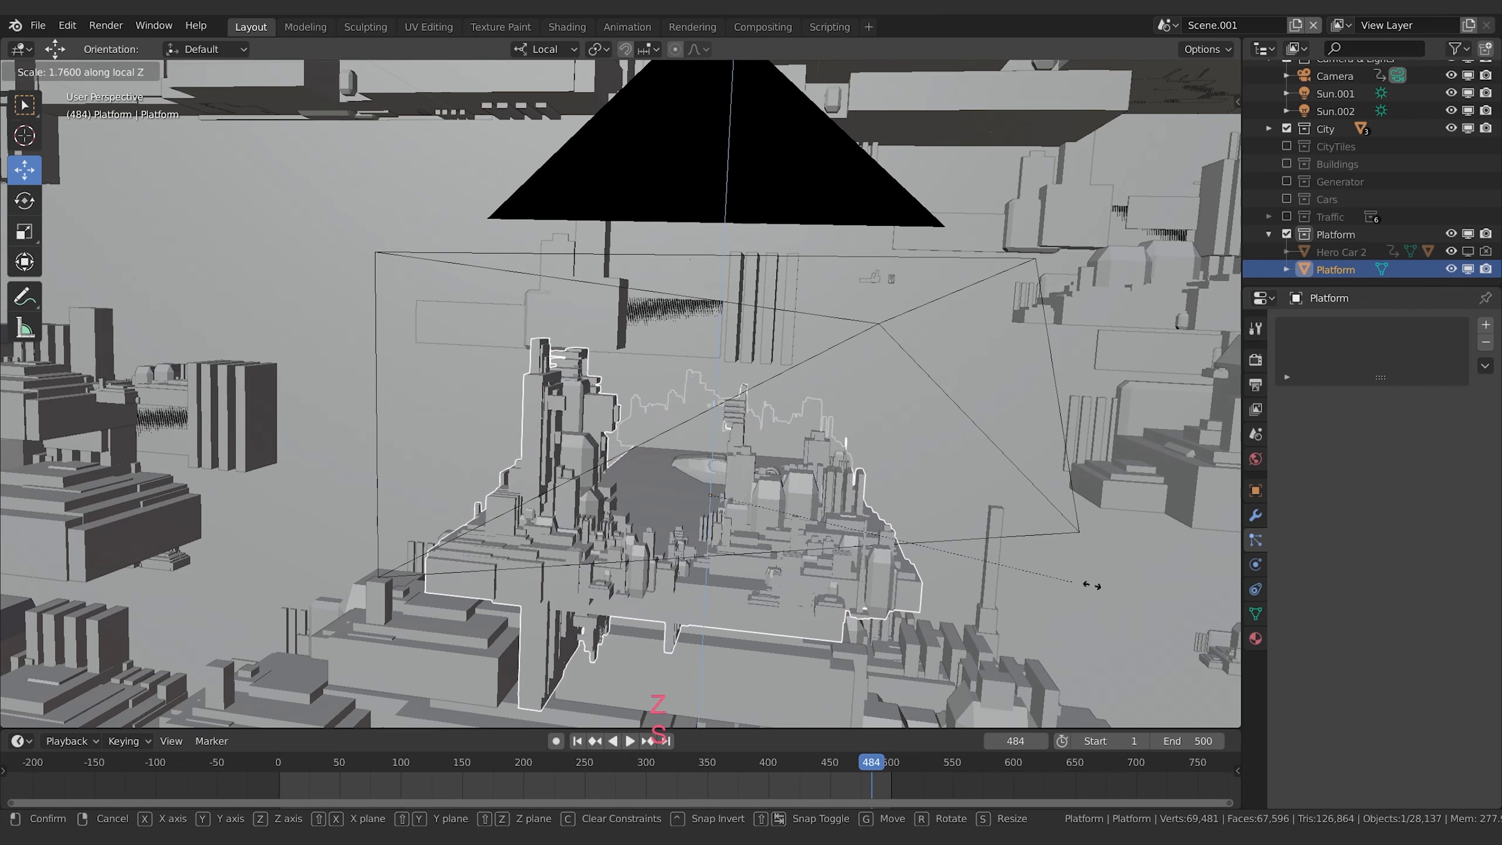
pyautogui.click(1183, 544)
pyautogui.moveTo(983, 558)
pyautogui.mouseDown(button='middle')
pyautogui.moveTo(1005, 545)
pyautogui.moveTo(926, 560)
pyautogui.moveTo(983, 550)
pyautogui.mouseUp(button='middle')
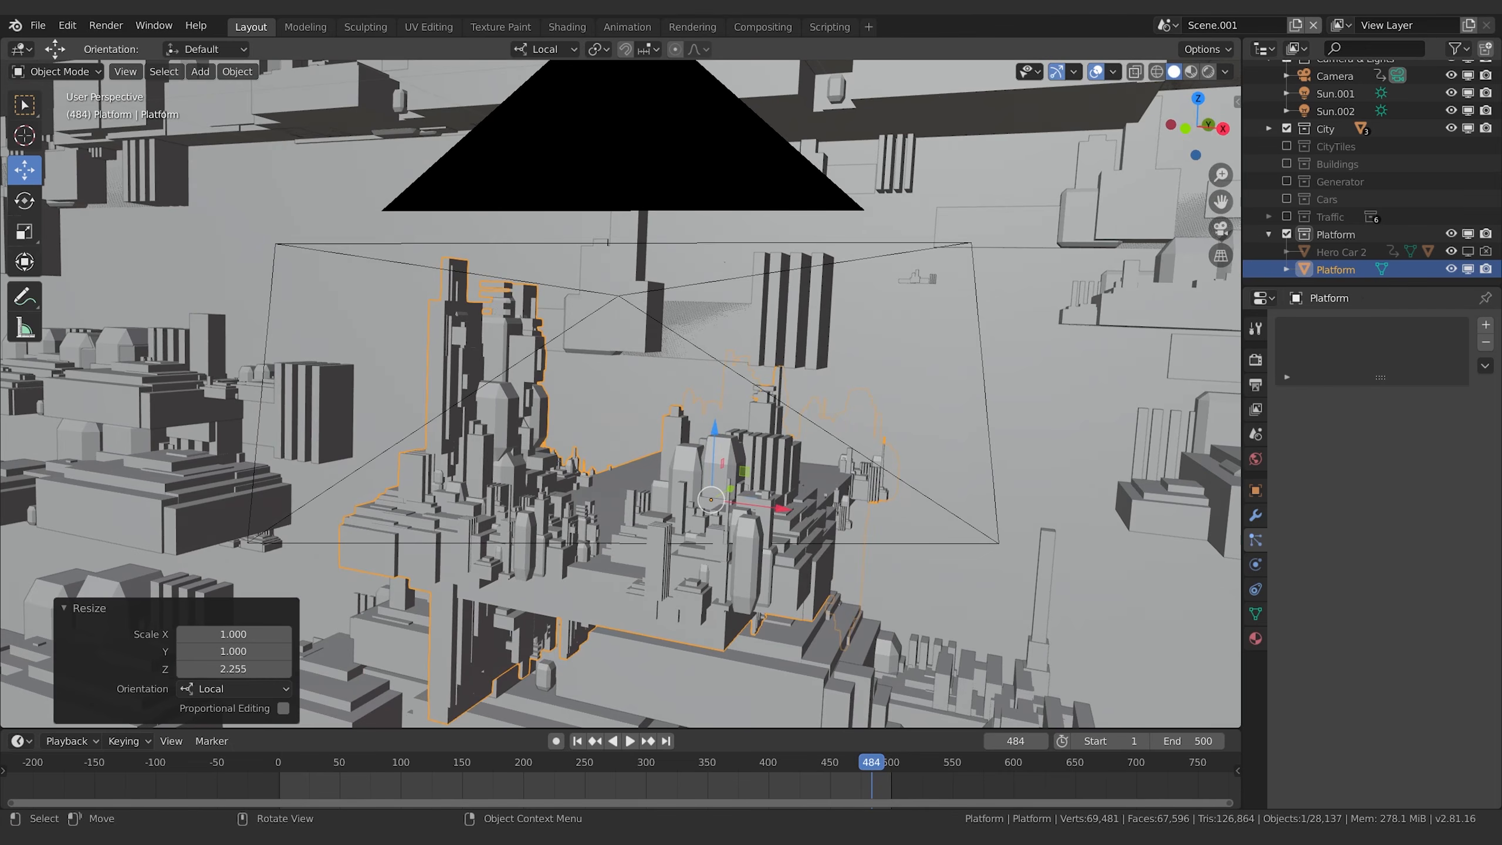
pyautogui.press('r')
pyautogui.press('z')
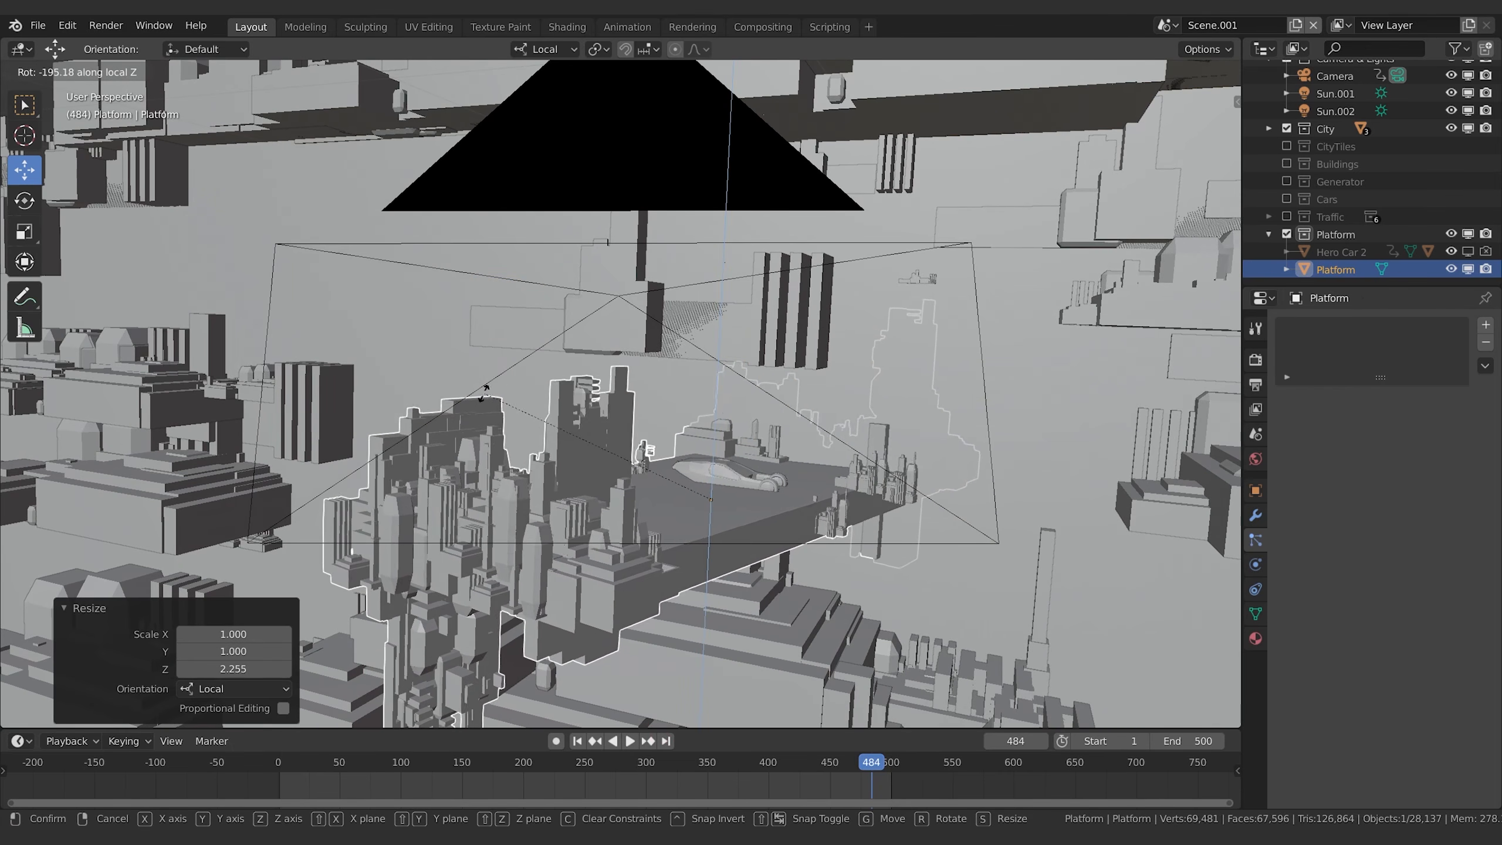
pyautogui.press('Escape')
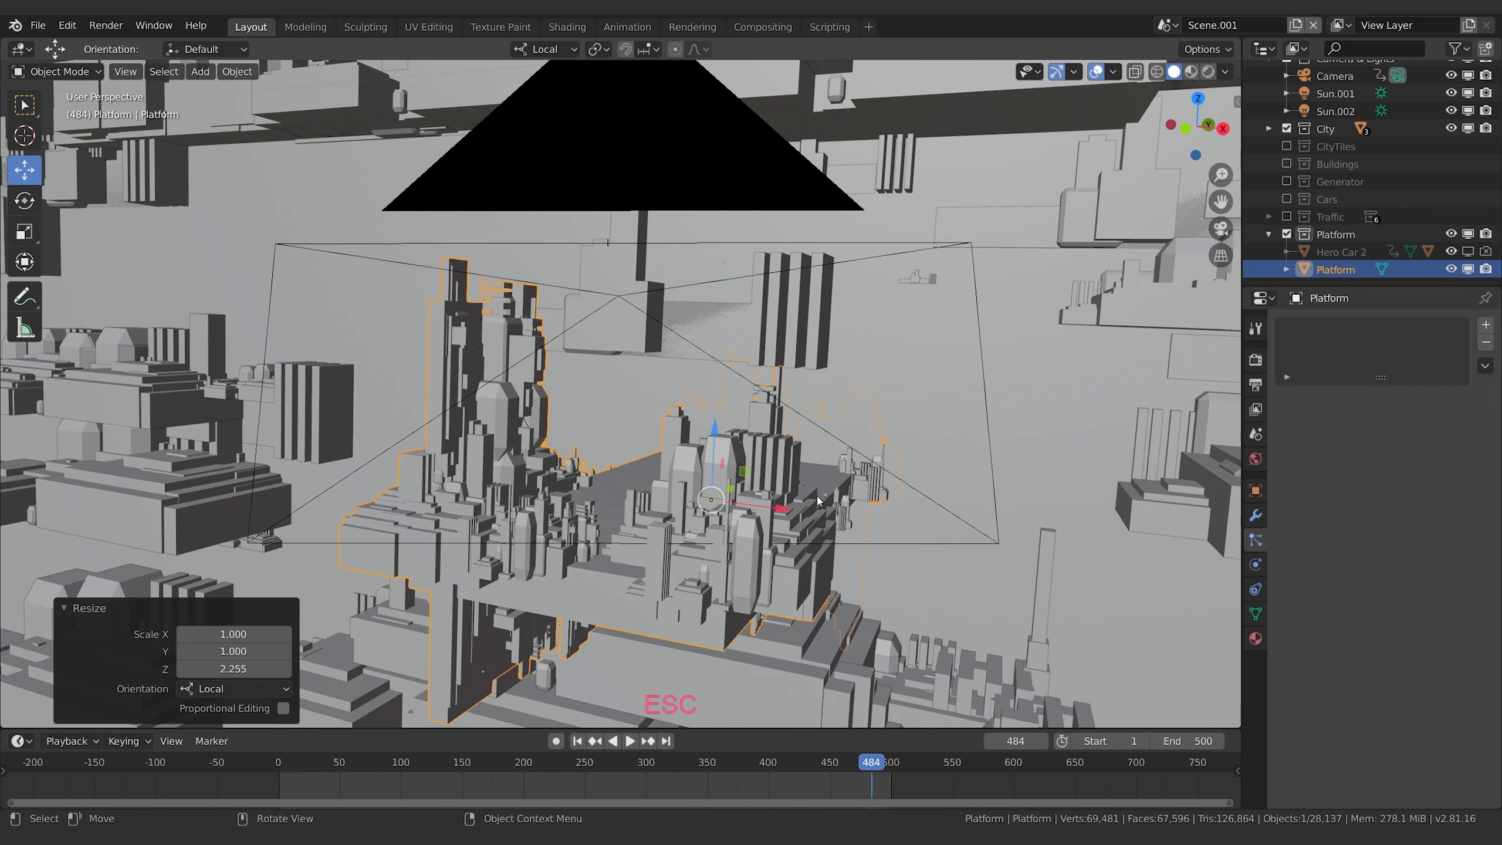
# Rotate the Platform object 180° around its local Z axis.
pyautogui.write('rz')
pyautogui.write('180')
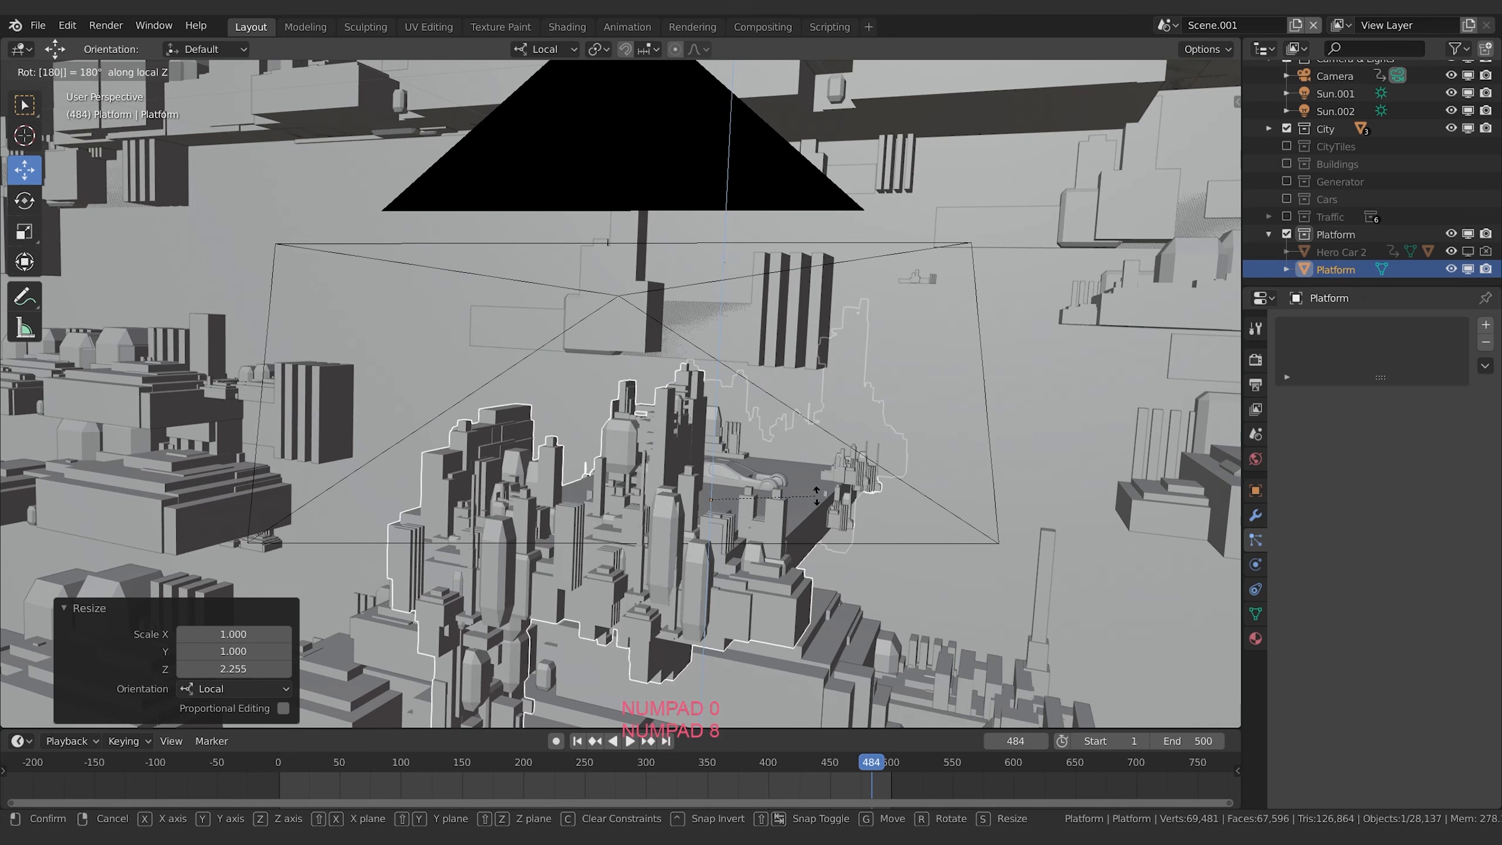
pyautogui.click(818, 501)
pyautogui.moveTo(818, 501); pyautogui.dragTo(727, 530, button='middle')
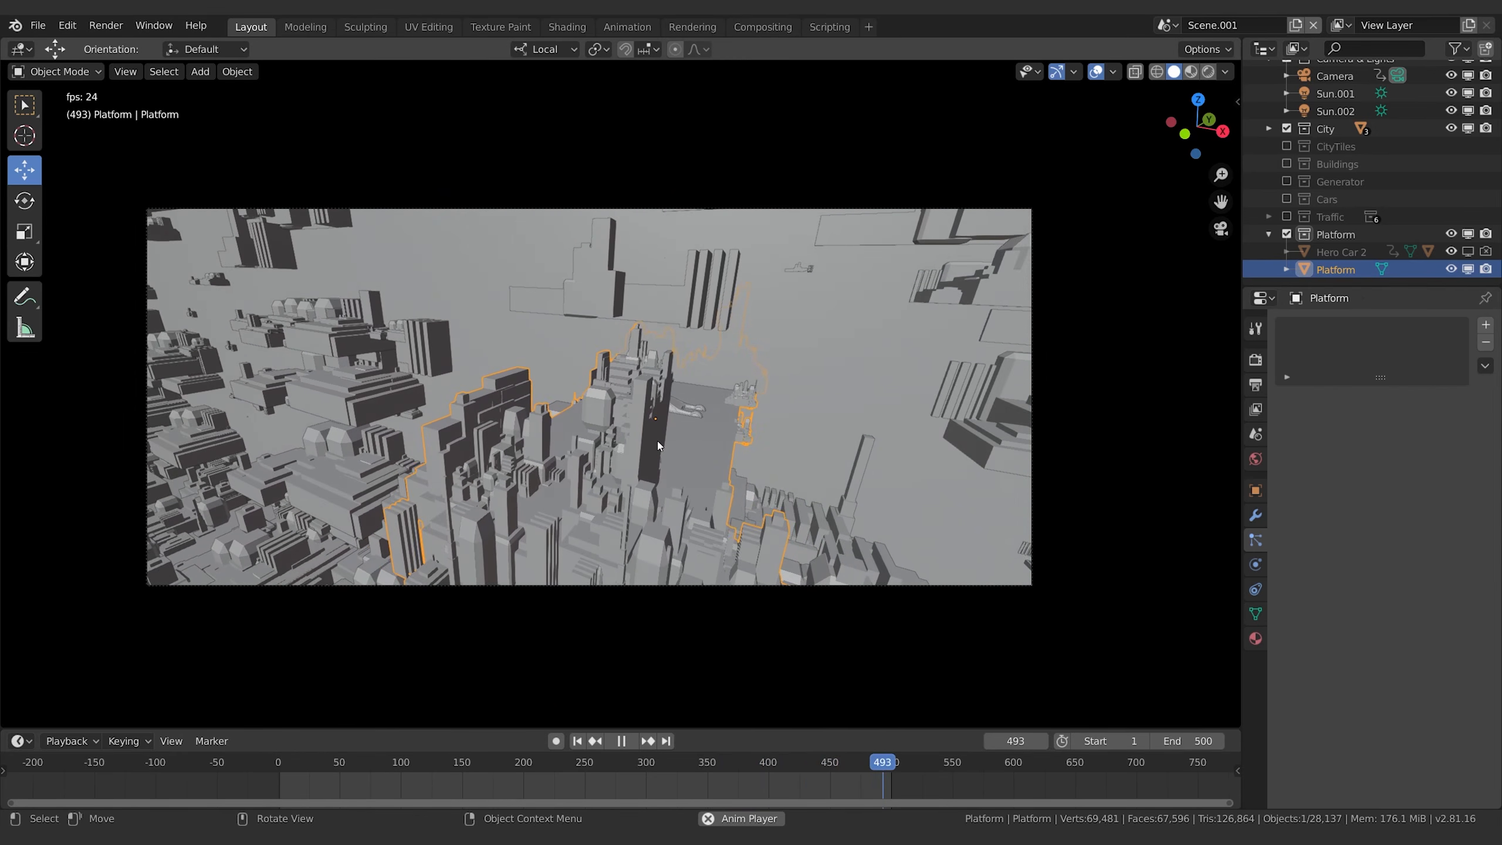
# Stop the playback, go to frame 487 and lower the platform slightly along its local Z axis.
pyautogui.press('space')
pyautogui.moveTo(851, 761)
pyautogui.mouseDown()
pyautogui.moveTo(832, 761)
pyautogui.moveTo(876, 759)
pyautogui.mouseUp()
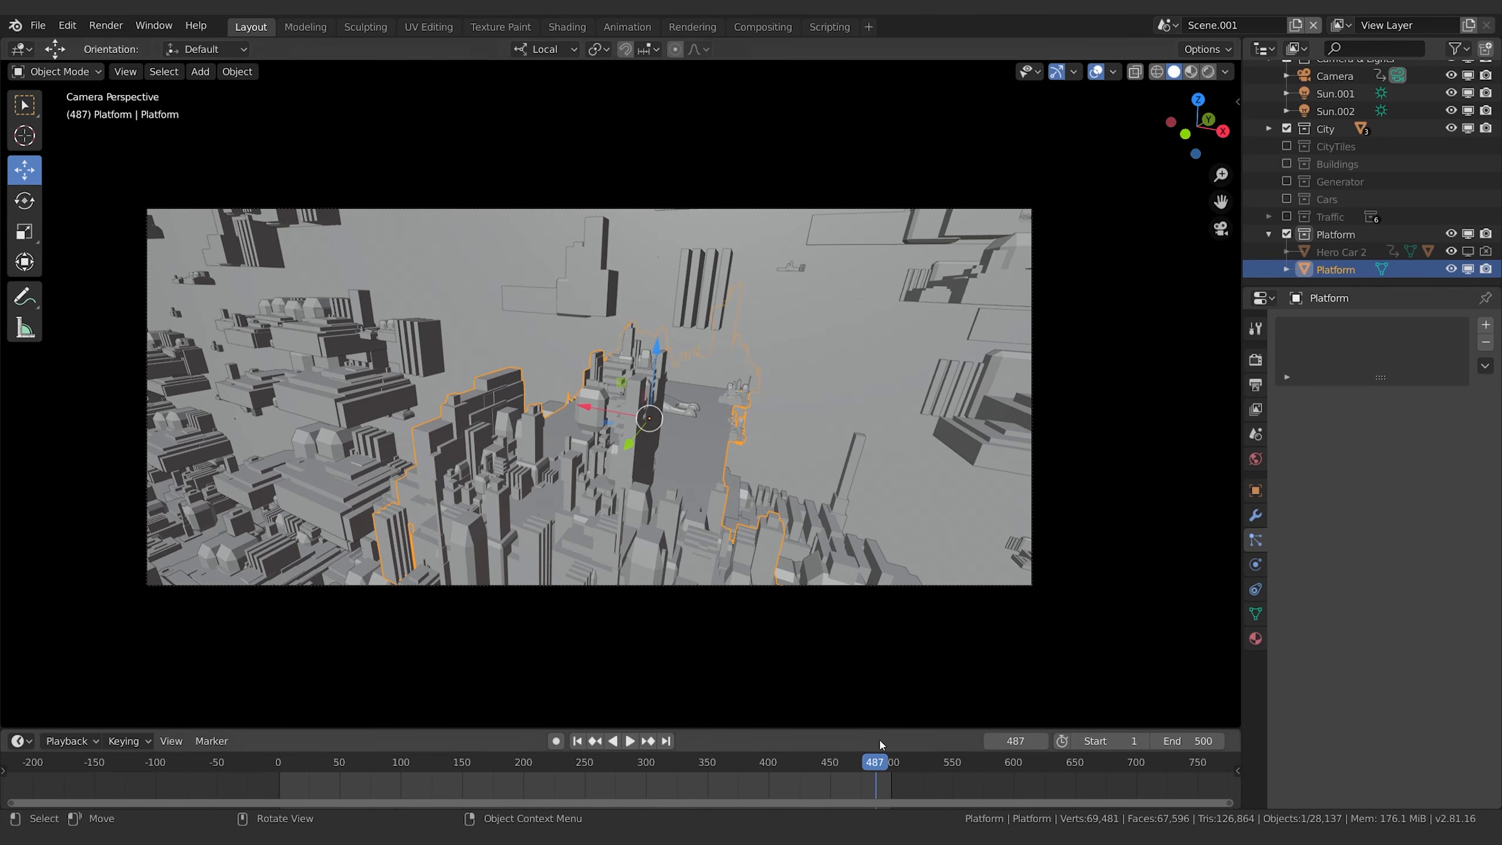
pyautogui.press('g')
pyautogui.press('z')
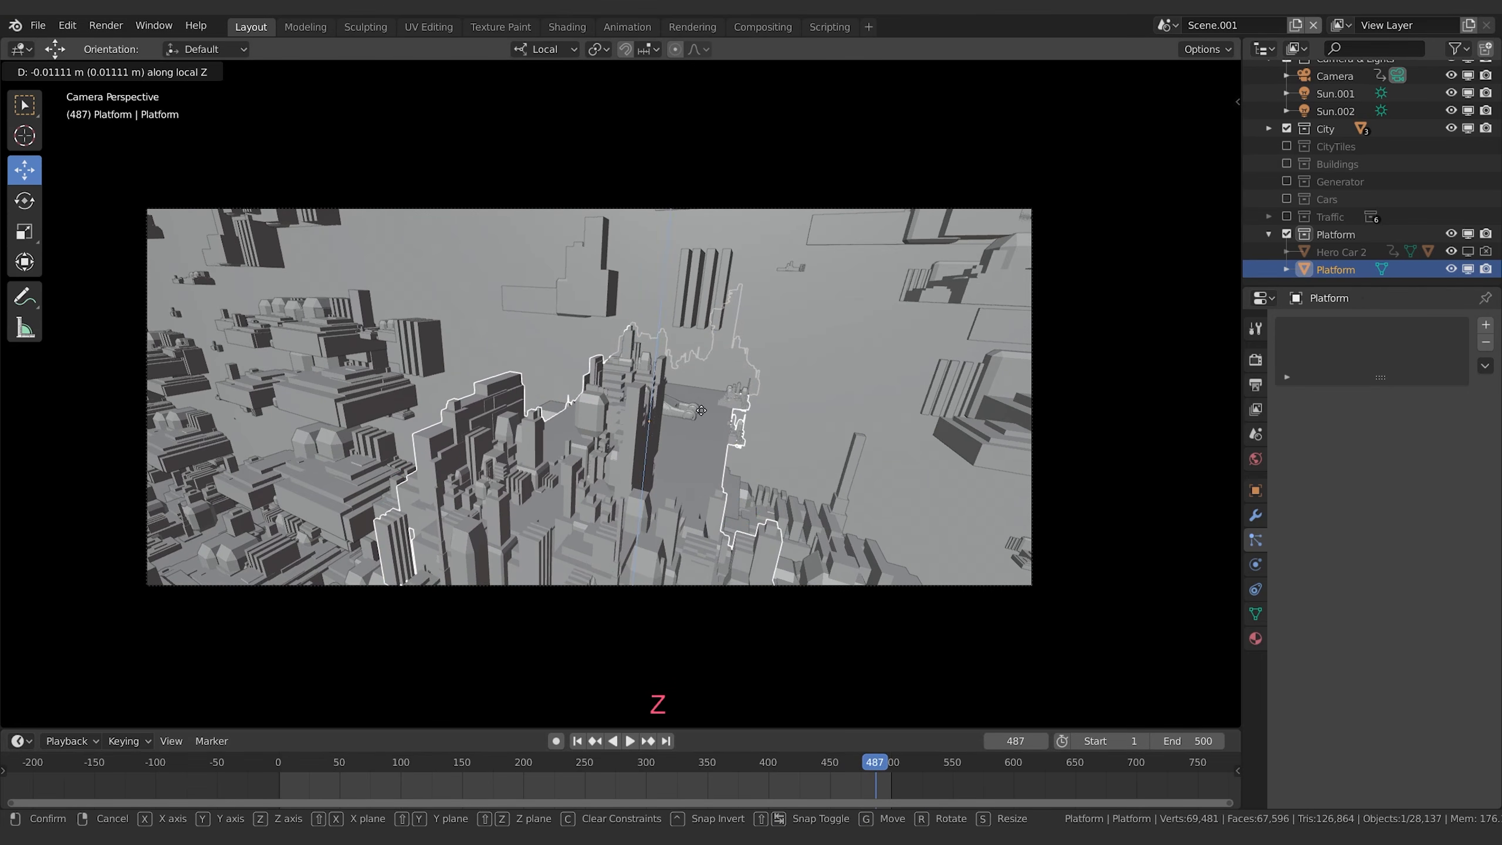
pyautogui.click(702, 415)
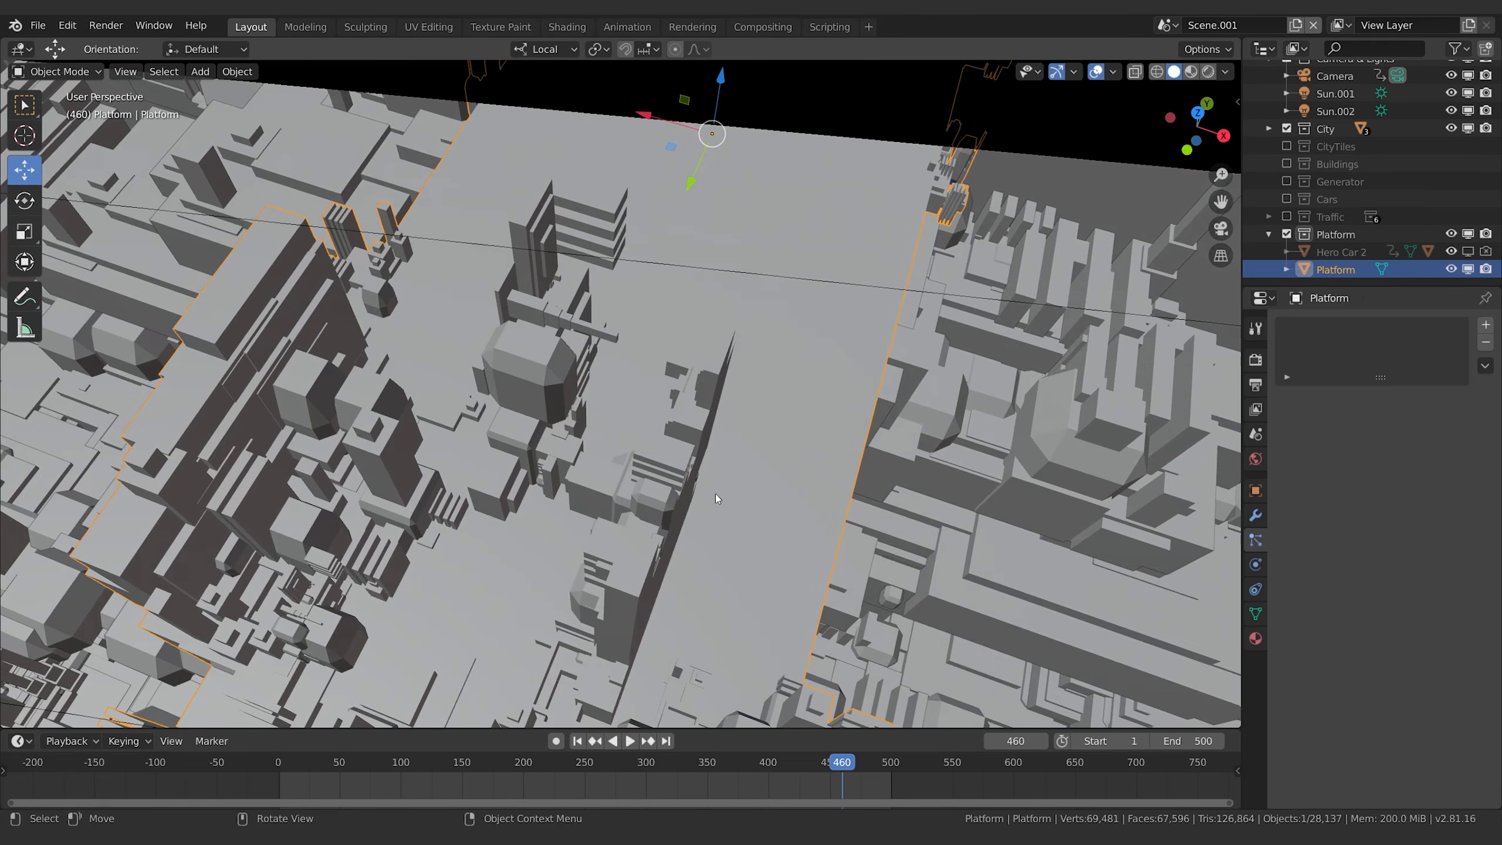
# Enter Edit Mode on the platform, look over the tile clusters along its deck and deselect all geometry.
pyautogui.scroll(-4, 687, 524)
pyautogui.moveTo(686, 525); pyautogui.dragTo(674, 460, button='middle')
pyautogui.press('Tab')
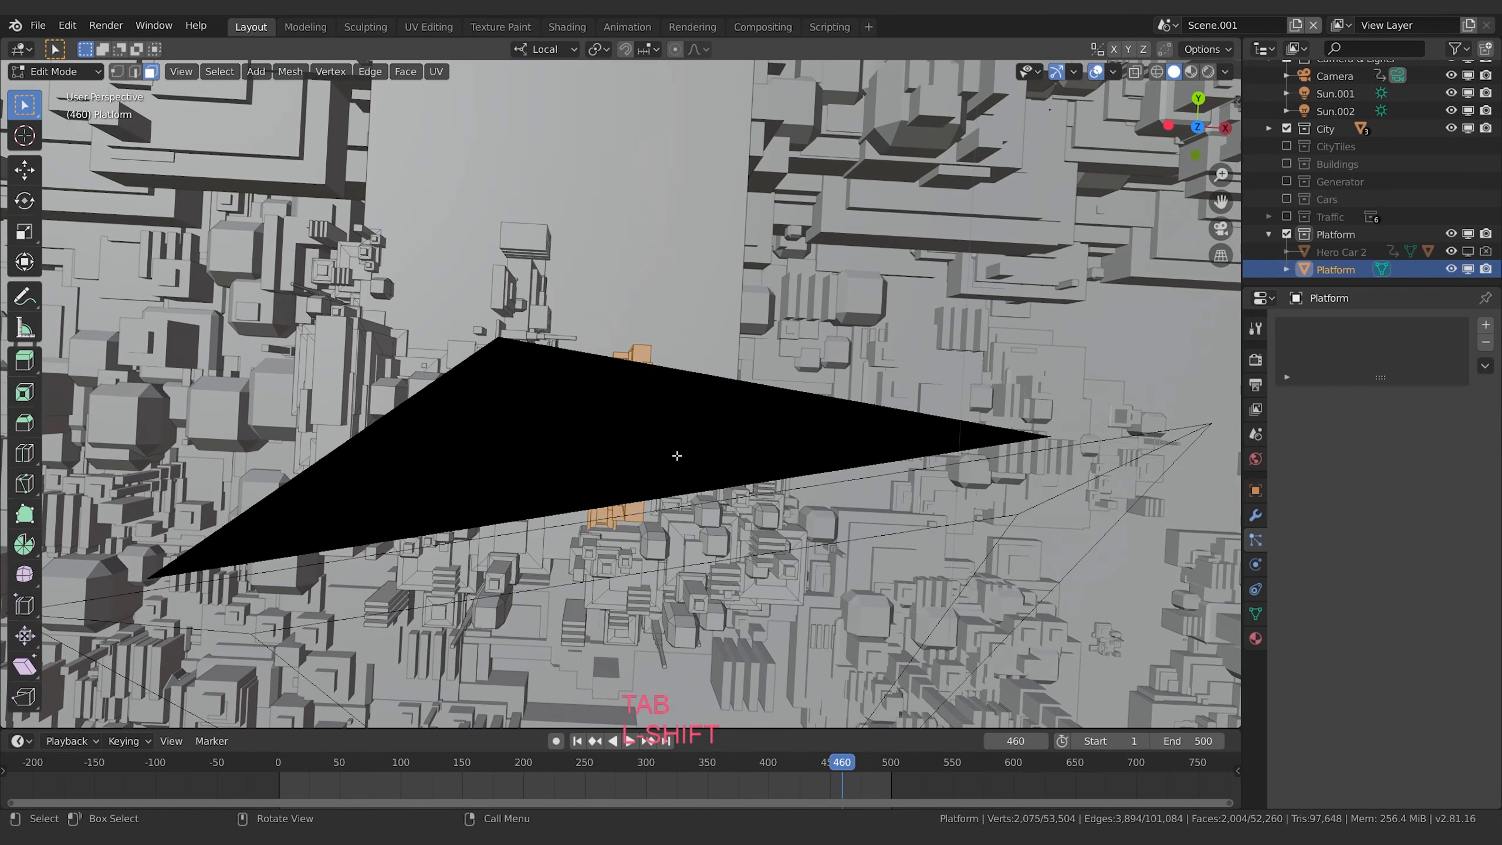
pyautogui.click(1096, 71)
pyautogui.scroll(2, 601, 539)
pyautogui.scroll(1, 601, 540)
pyautogui.keyDown('shift'); pyautogui.moveTo(764, 472); pyautogui.dragTo(735, 470, button='middle'); pyautogui.keyUp('shift')
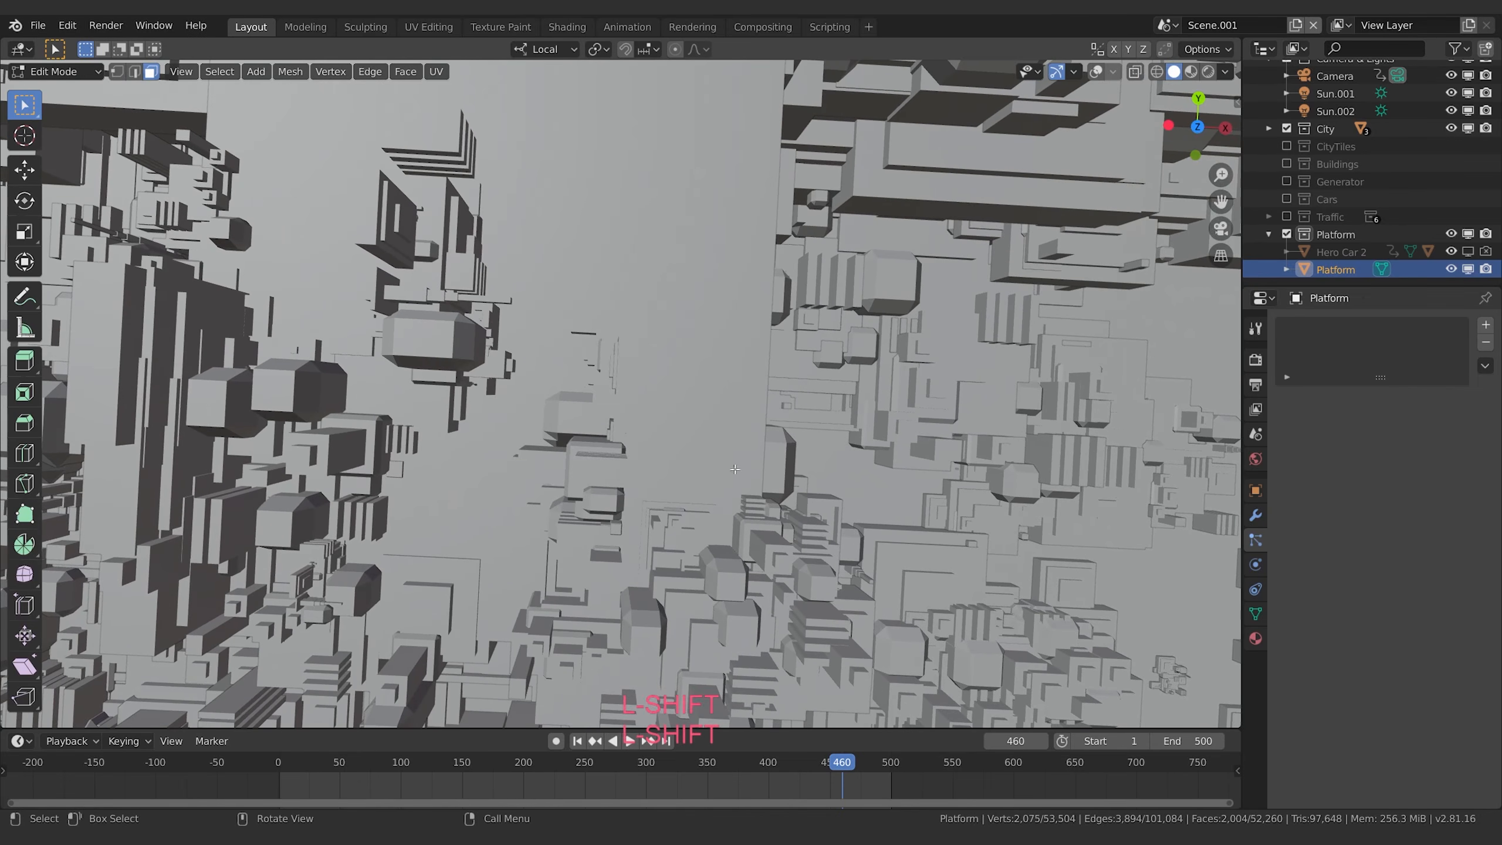
pyautogui.click(1095, 71)
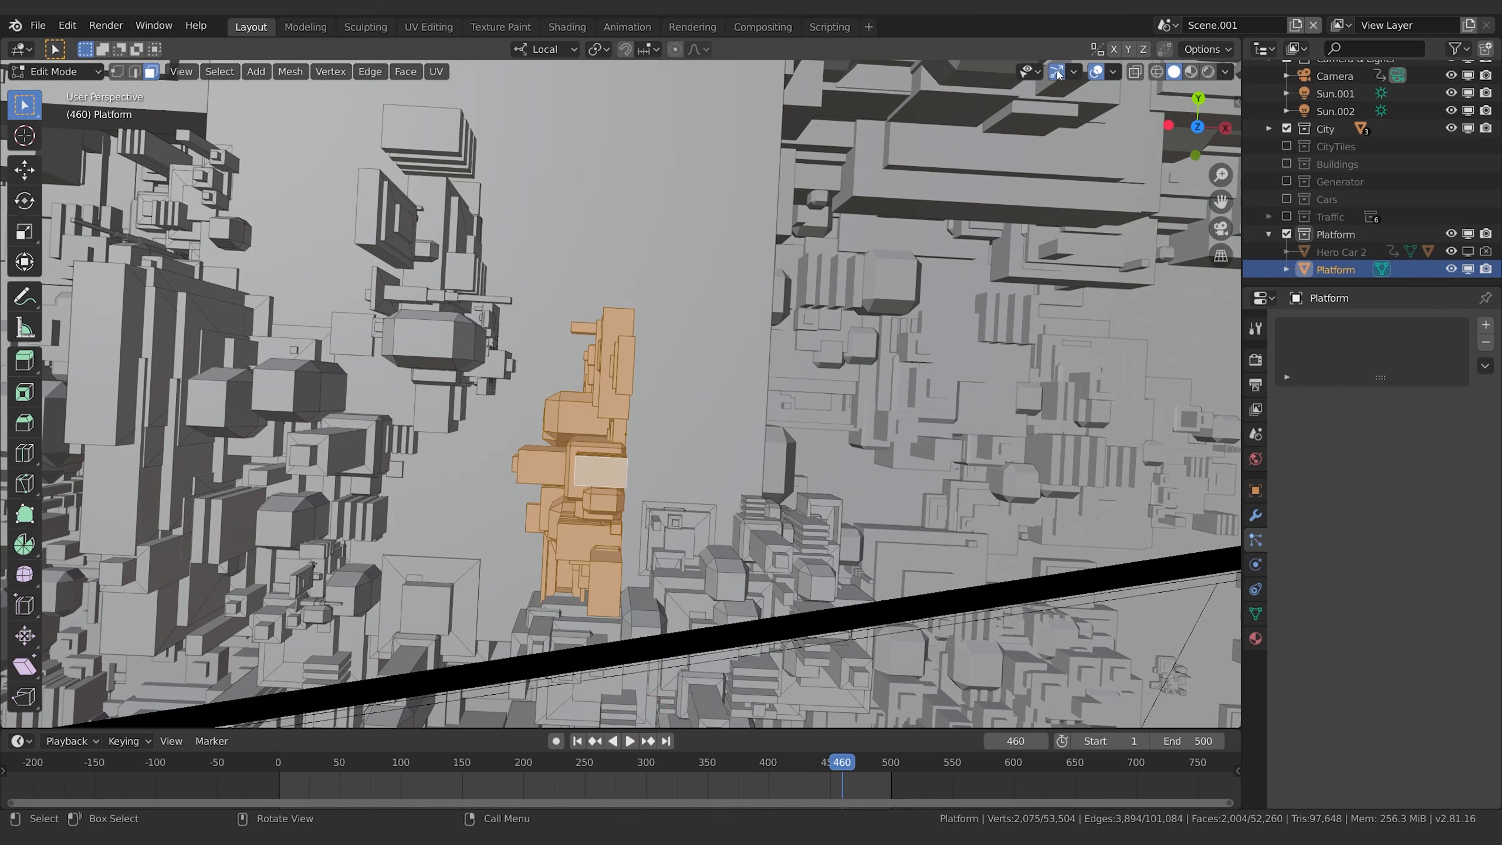
pyautogui.scroll(1, 721, 503)
pyautogui.scroll(-2, 721, 503)
pyautogui.keyDown('shift'); pyautogui.moveTo(721, 510); pyautogui.dragTo(766, 452, button='middle'); pyautogui.keyUp('shift')
pyautogui.scroll(3, 730, 466)
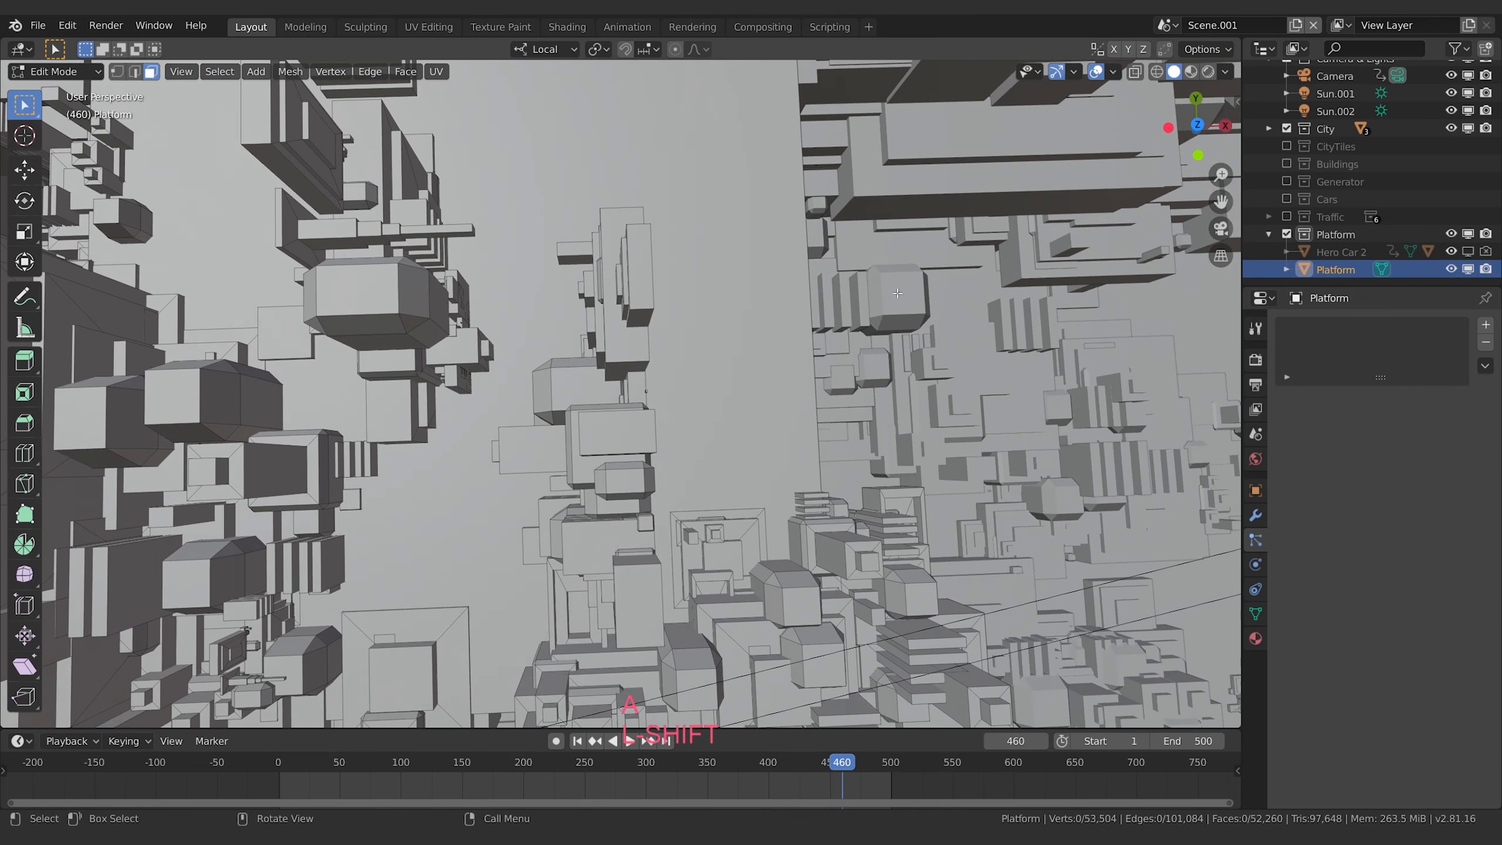
# Turn on X-ray display and hide cameras in the viewport.
pyautogui.click(1135, 72)
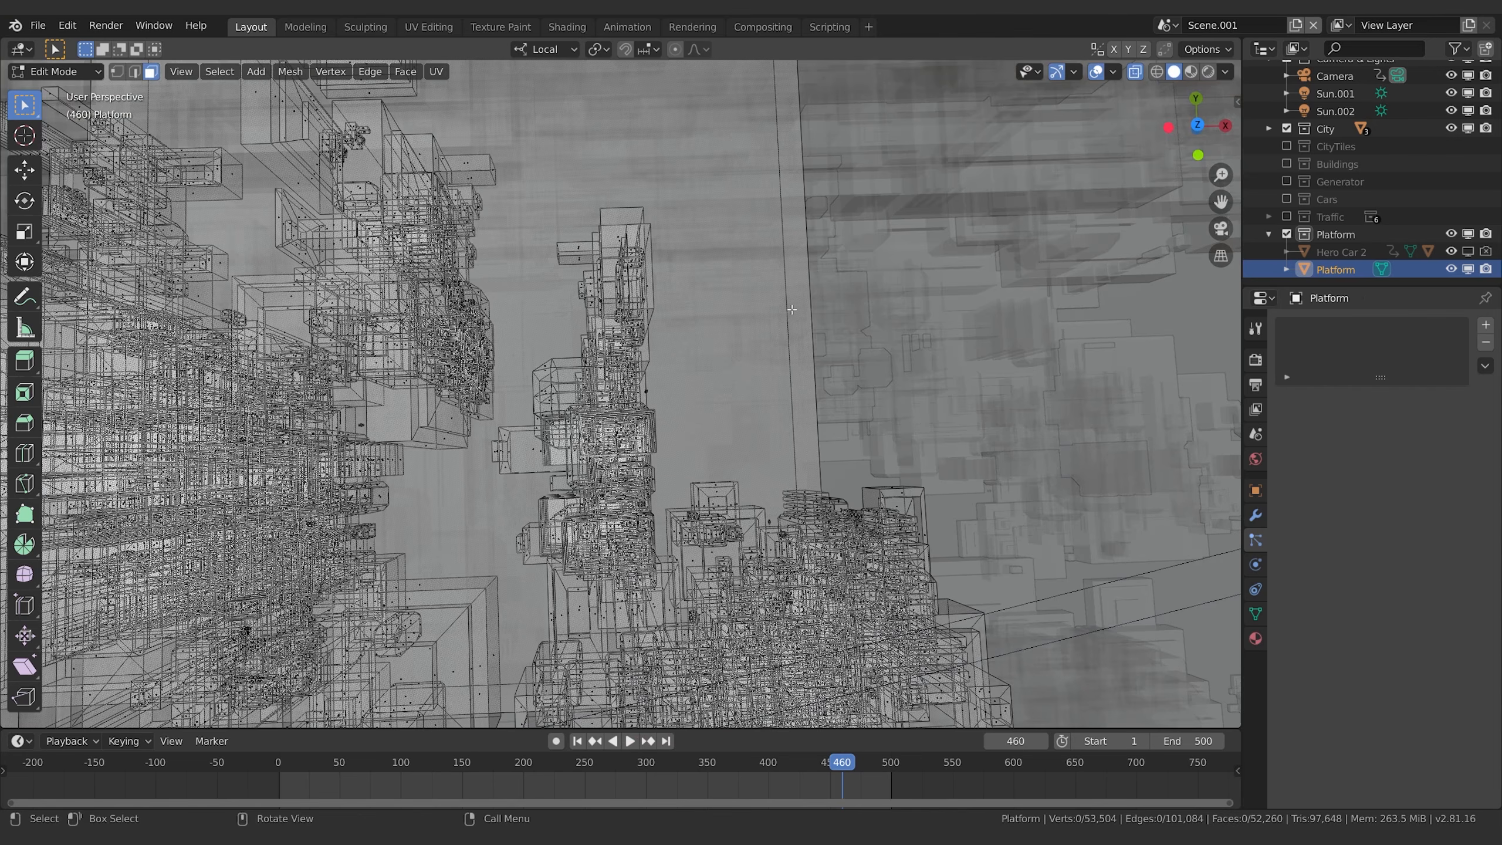
pyautogui.moveTo(792, 309); pyautogui.dragTo(708, 323, button='middle')
pyautogui.scroll(-5, 708, 323)
pyautogui.moveTo(704, 304); pyautogui.dragTo(896, 285, button='middle')
pyautogui.click(1031, 71)
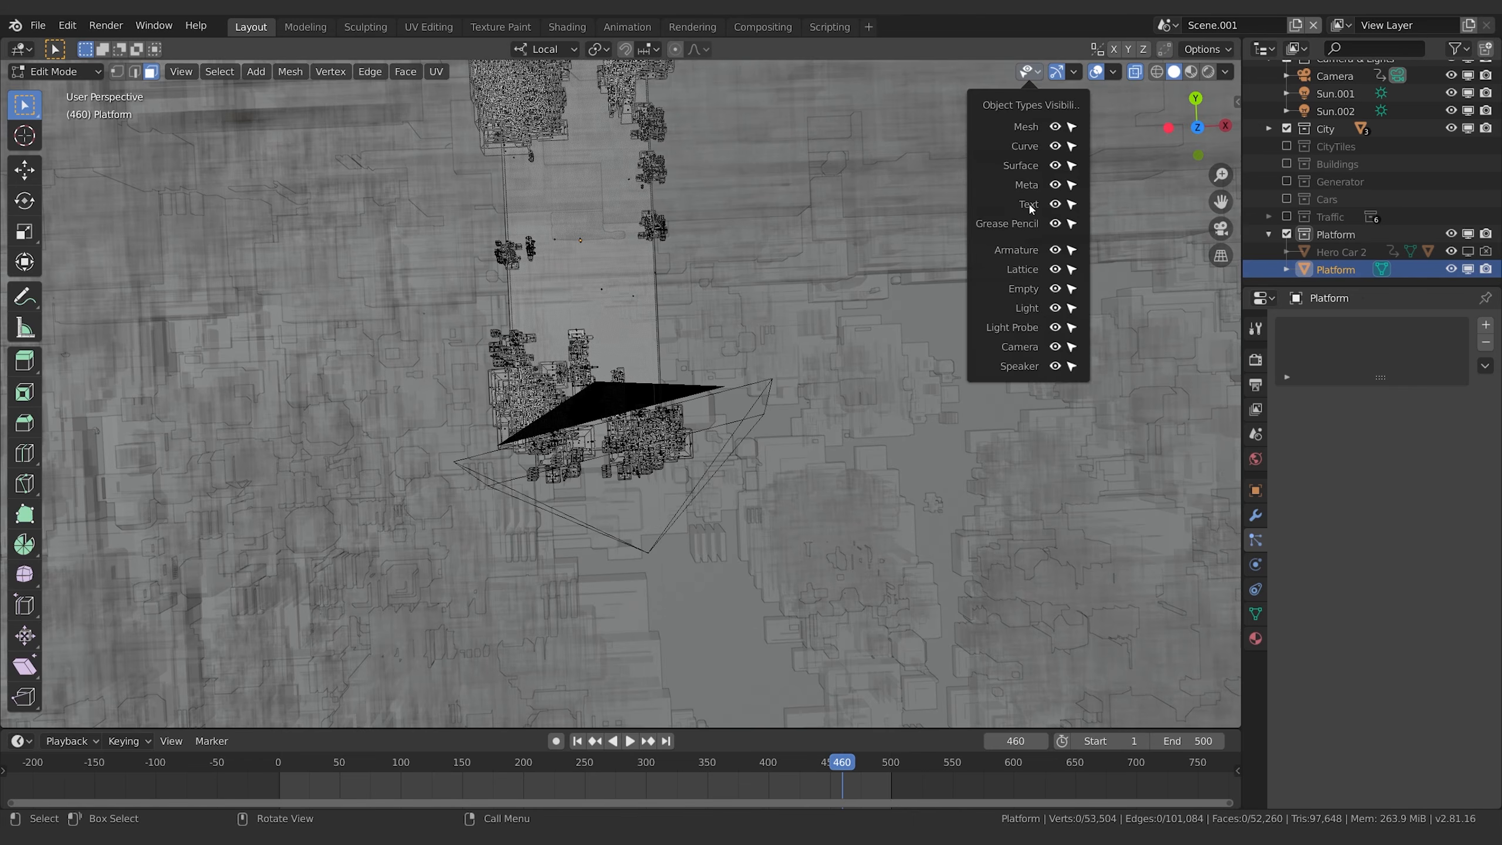
pyautogui.click(1055, 347)
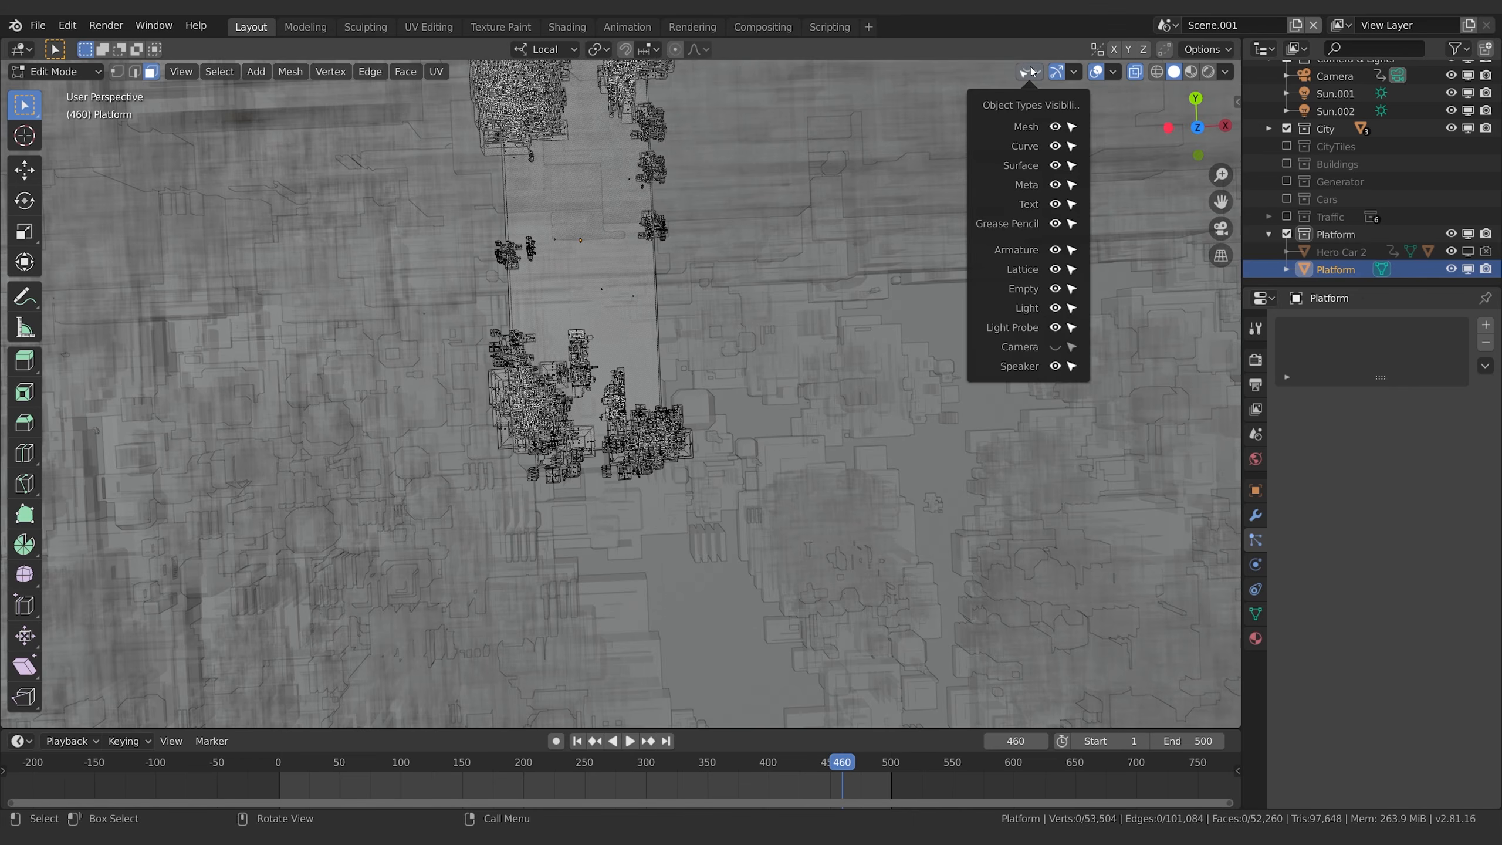
# Box-select the narrow tile cluster standing in the middle of the platform deck.
pyautogui.scroll(5, 654, 388)
pyautogui.moveTo(653, 388); pyautogui.dragTo(560, 295, button='middle')
pyautogui.press('b')
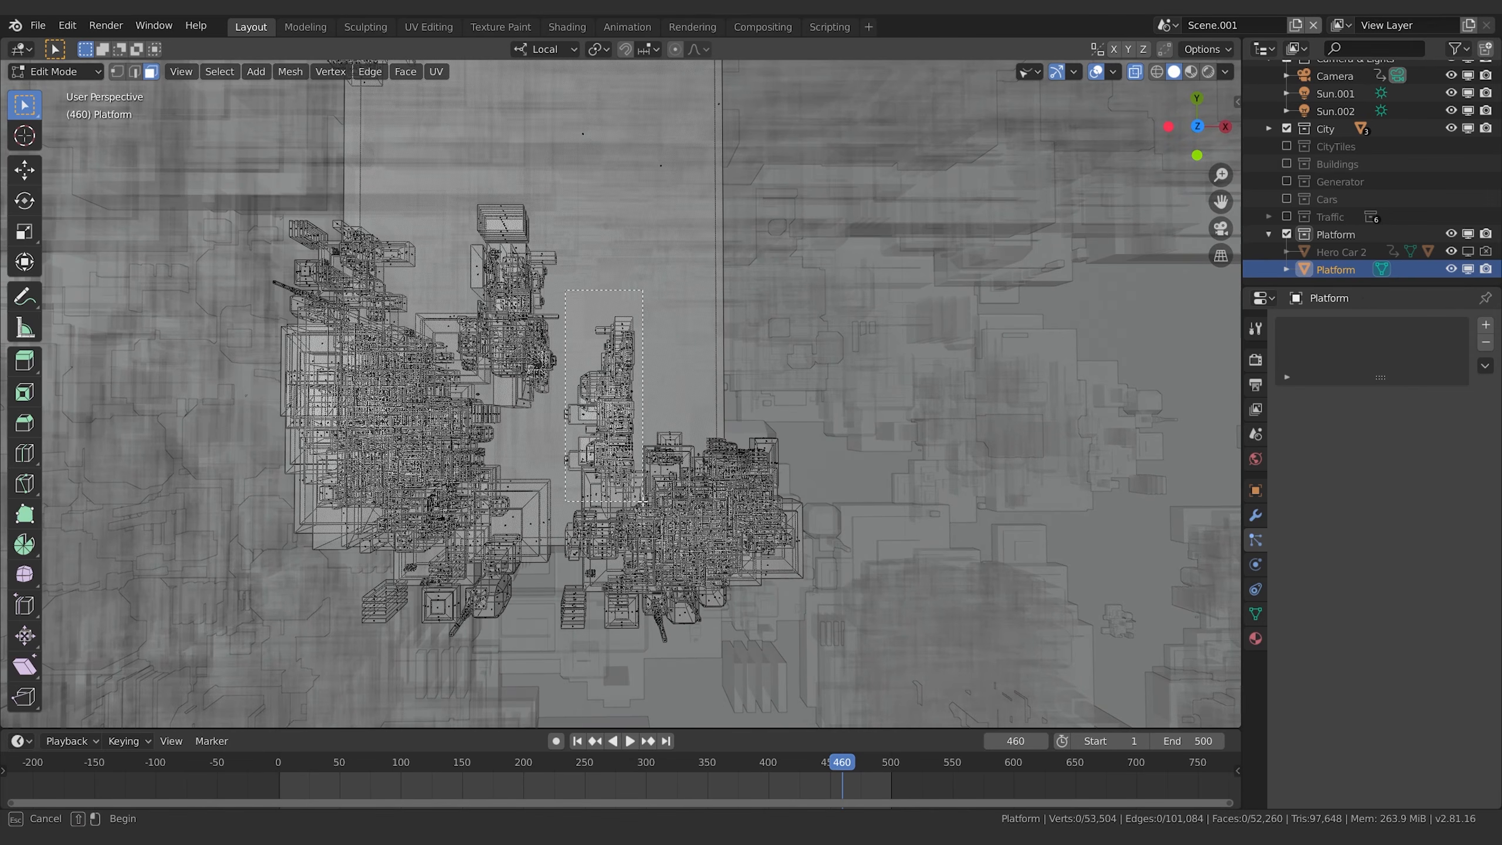
pyautogui.moveTo(643, 502); pyautogui.dragTo(643, 501)
# In the camera view, lower the selected cluster 0.0725 m along local Z and turn off X-ray display.
pyautogui.moveTo(750, 587); pyautogui.dragTo(689, 414, button='middle')
pyautogui.press('KP_0')
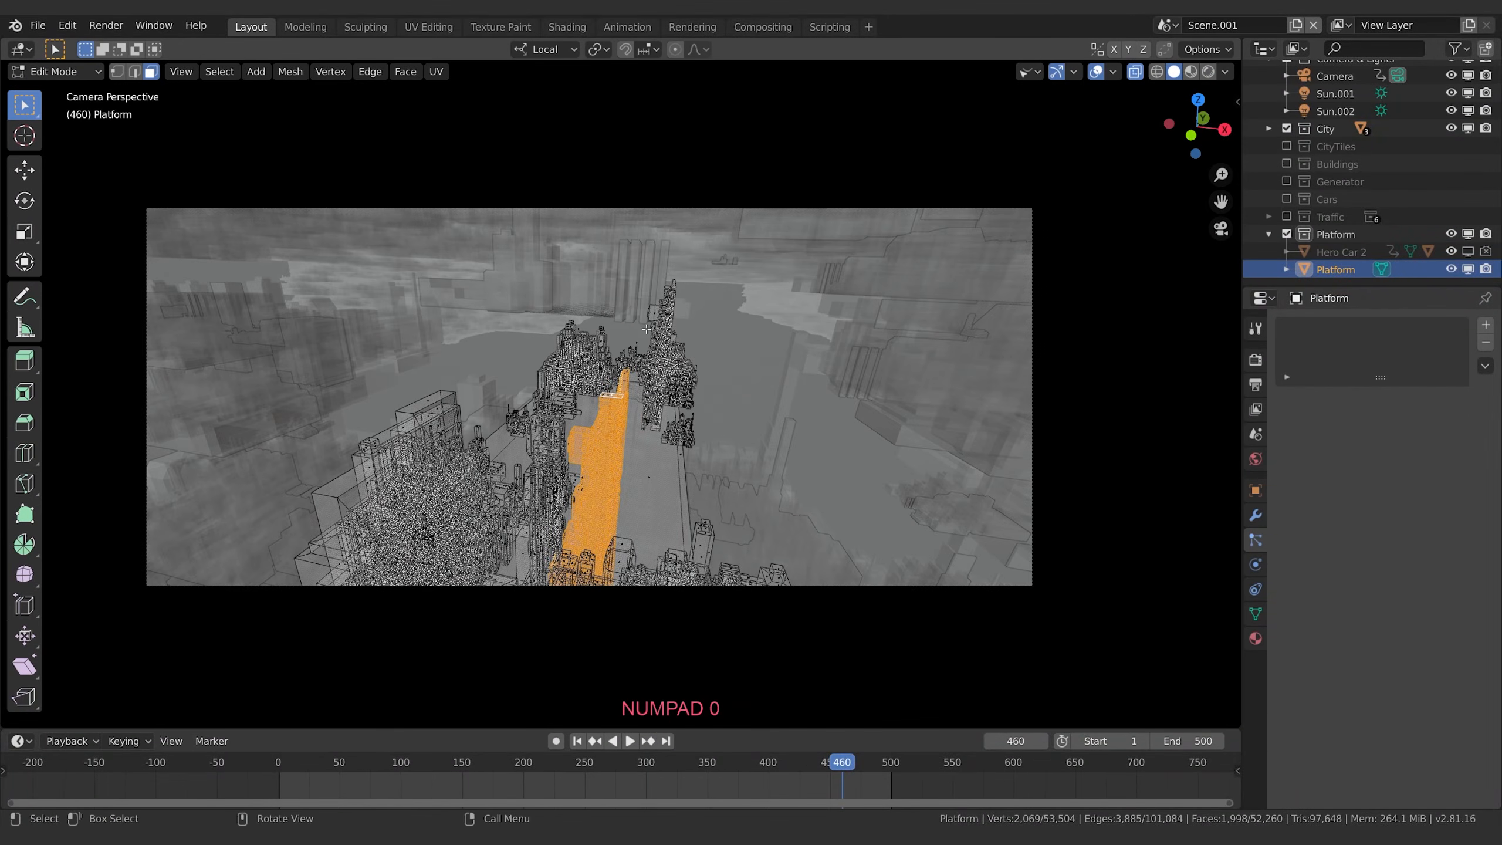
pyautogui.press('g')
pyautogui.press('z')
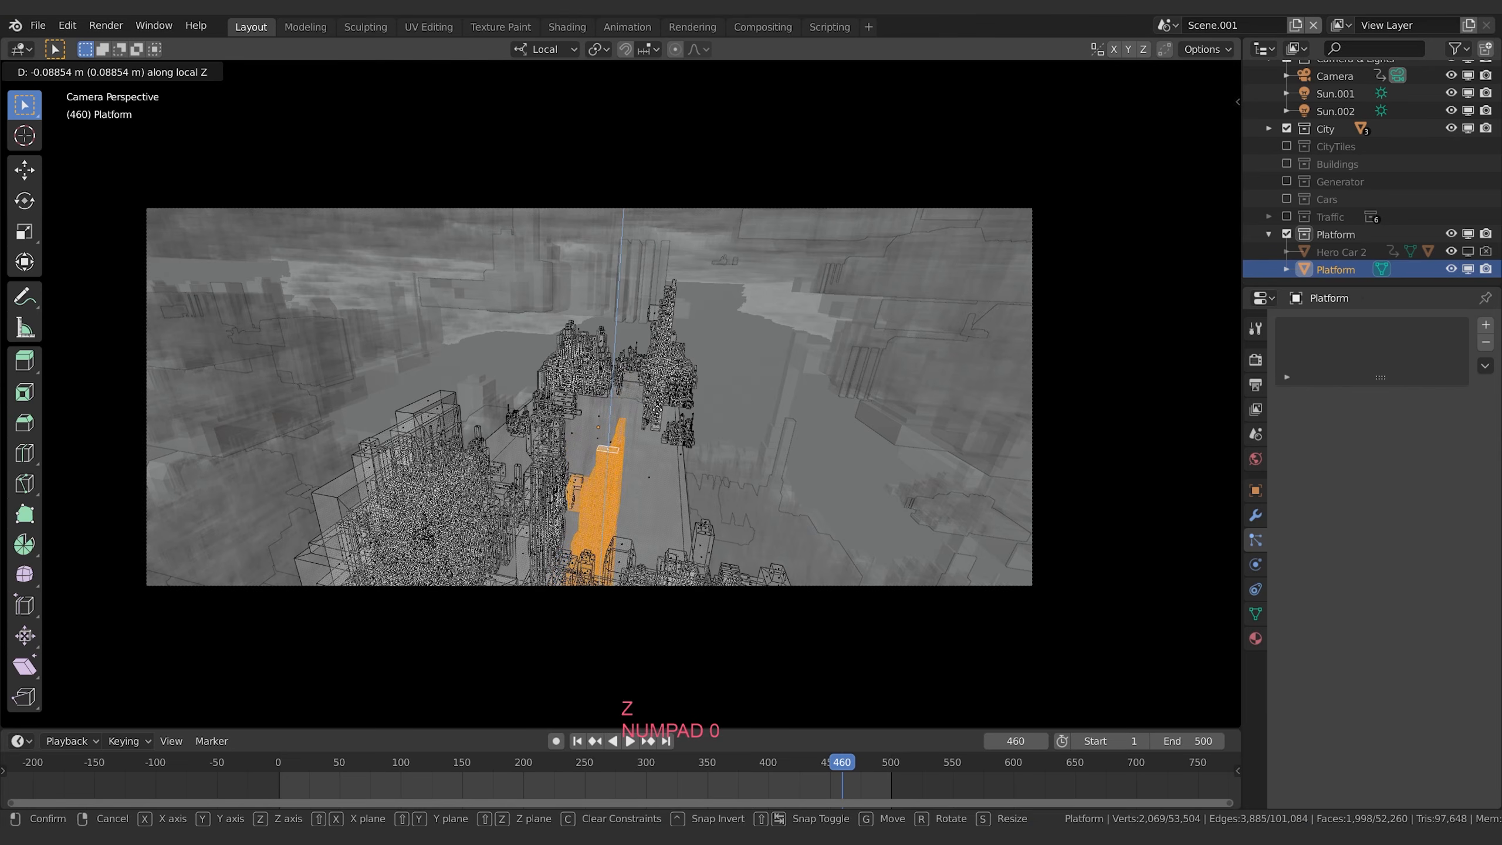
pyautogui.click(629, 429)
pyautogui.hotkey('alt', 'z')
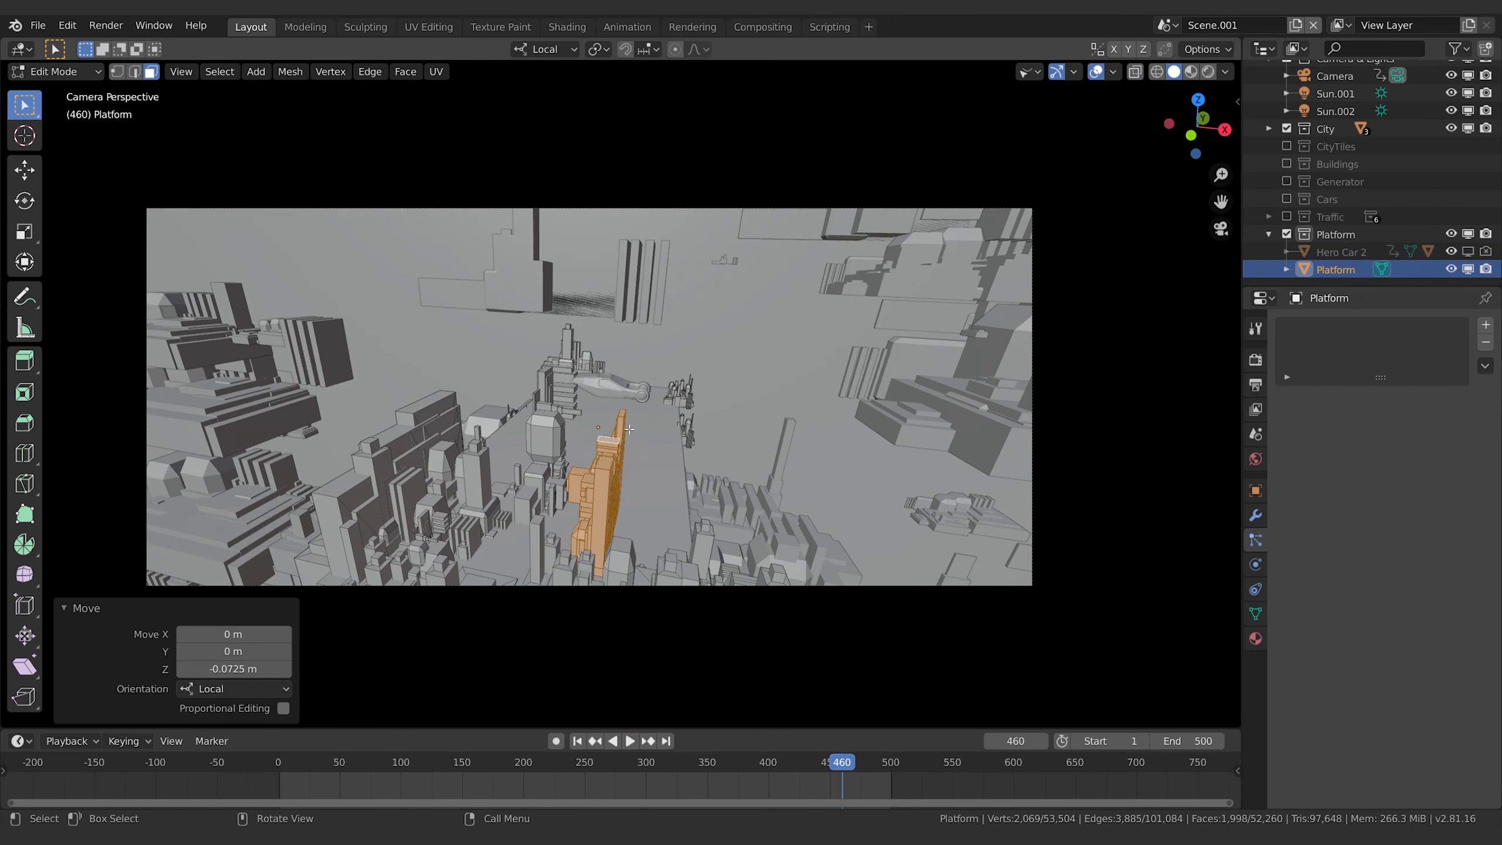
# At frame 493, lower the selected tile cluster 0.038 m along local Z and shift it along local X toward the platform's edge.
pyautogui.moveTo(842, 765); pyautogui.dragTo(882, 763)
pyautogui.press('g')
pyautogui.press('z')
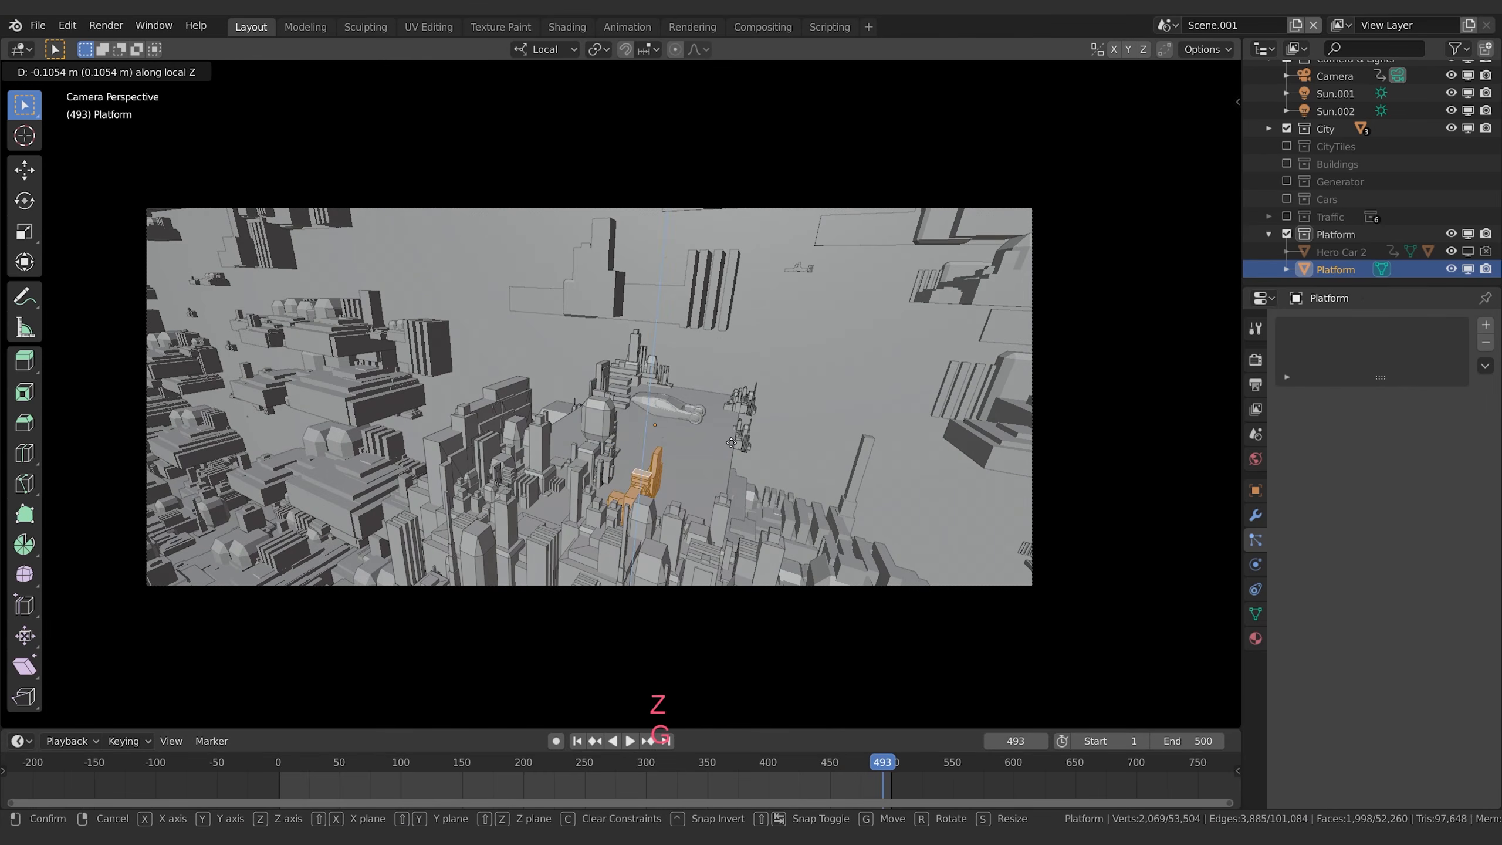
pyautogui.click(731, 423)
pyautogui.press('g')
pyautogui.press('x')
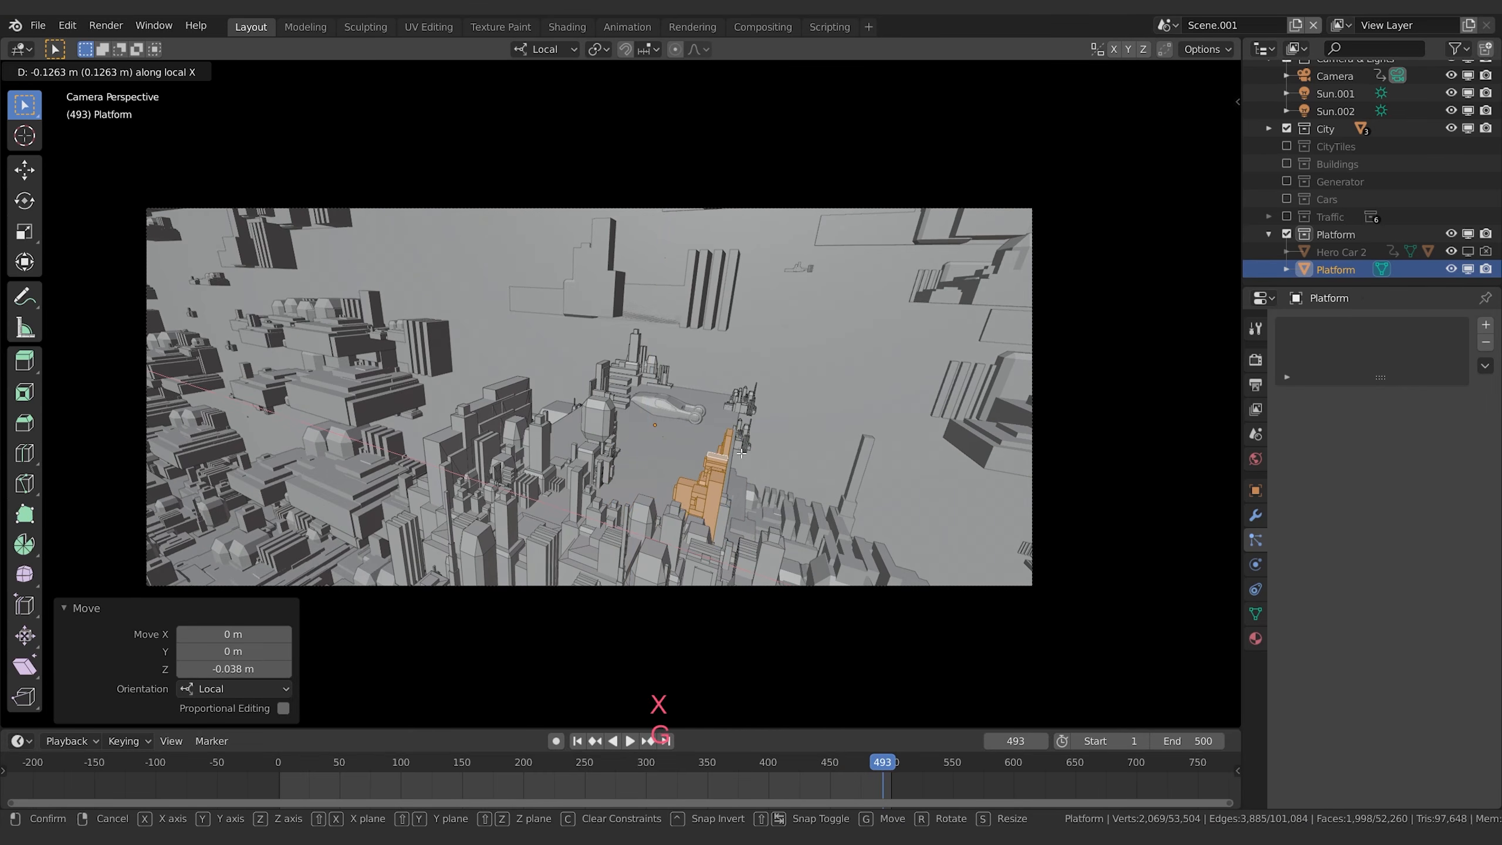
pyautogui.click(747, 454)
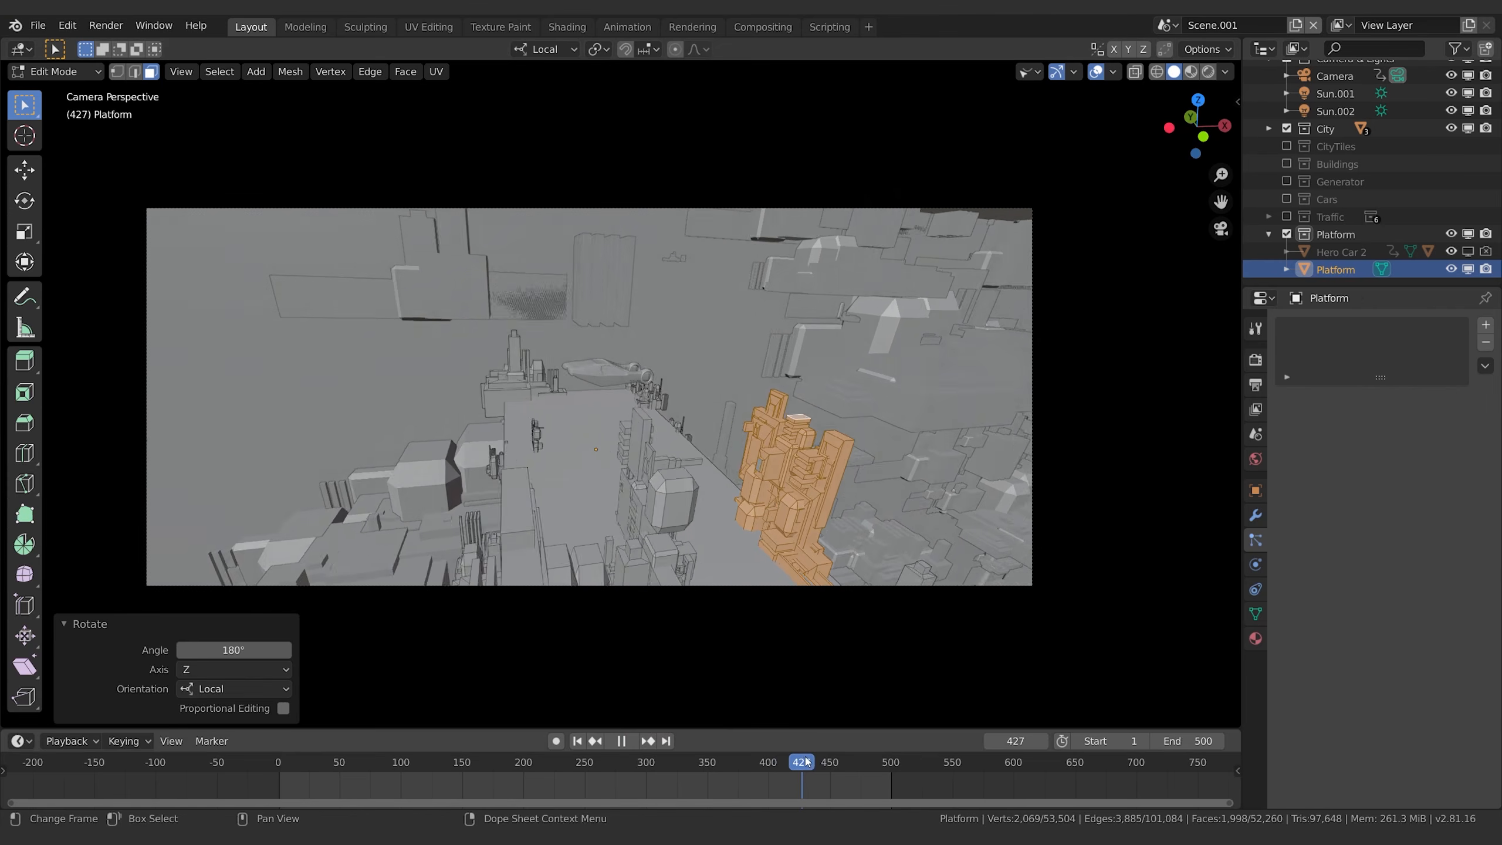
# Stop playback at frame 429 and scale the cluster by 0.483 along local Y and 1.917 along local Z.
pyautogui.press('space')
pyautogui.press('s')
pyautogui.press('y')
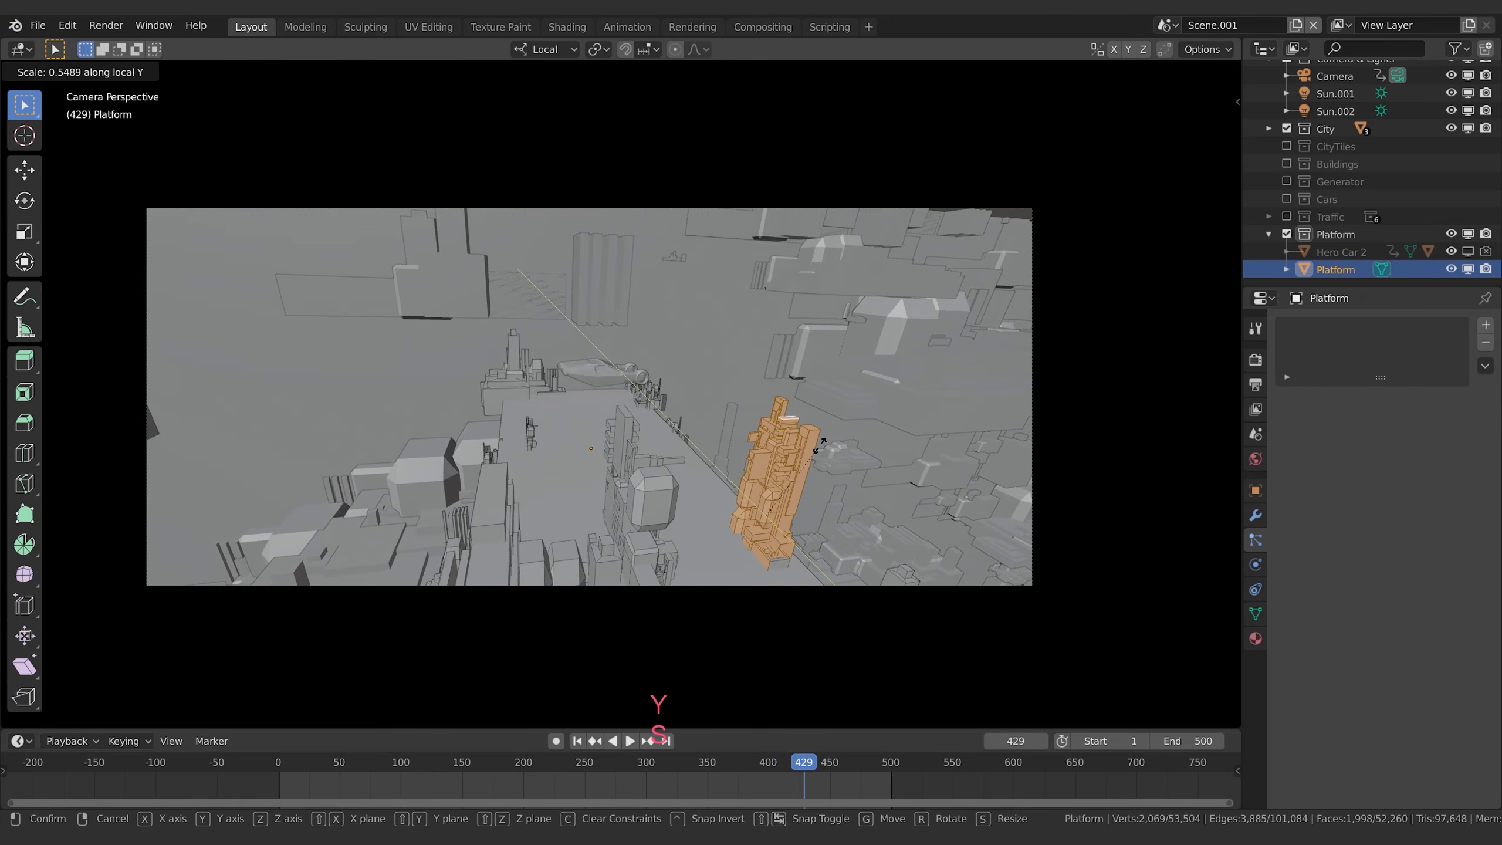
pyautogui.click(827, 470)
pyautogui.press('s')
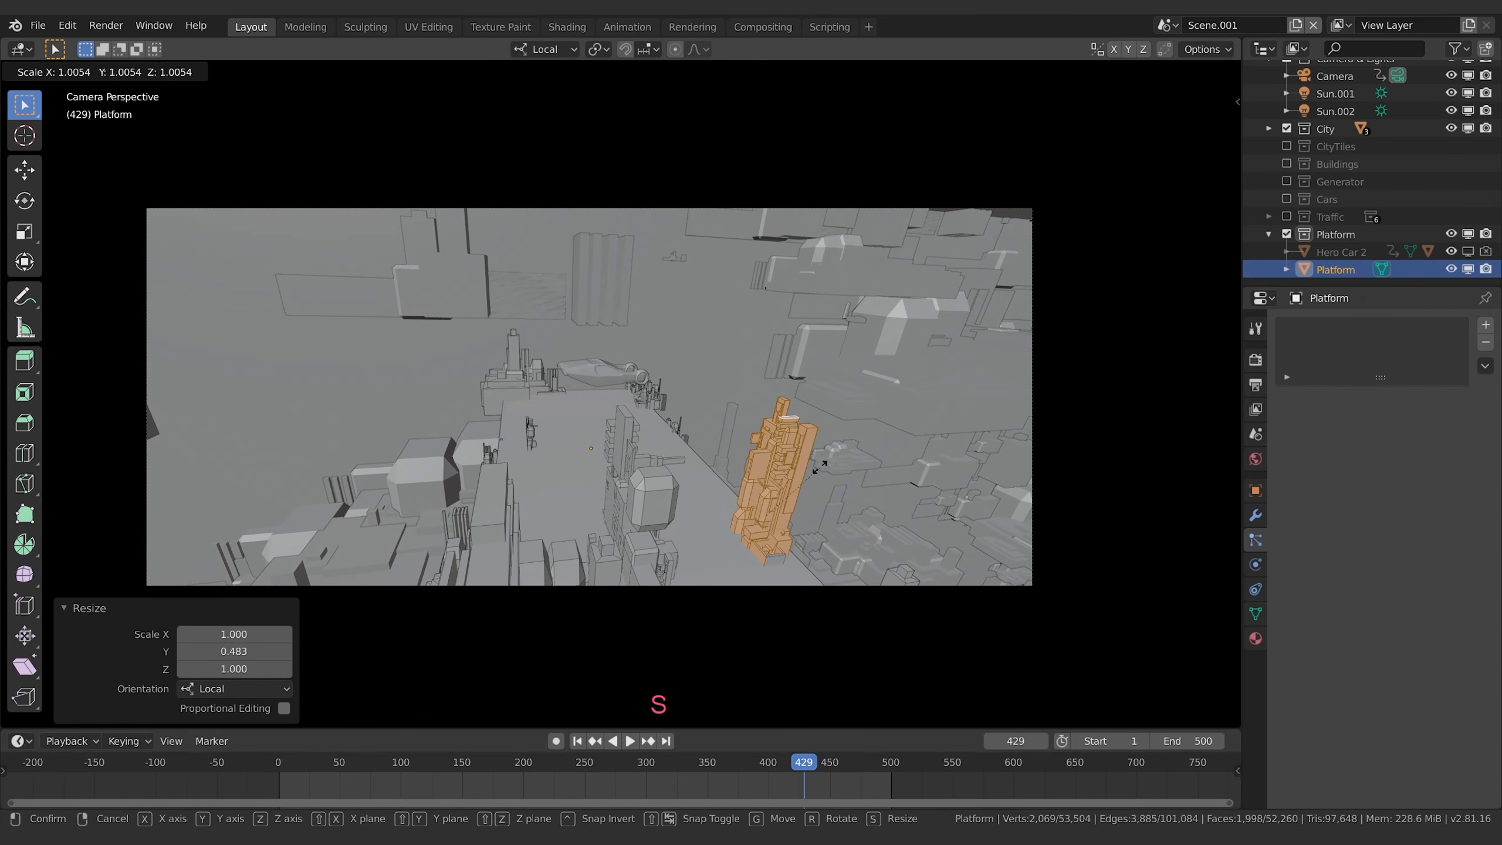
pyautogui.press('z')
pyautogui.click(864, 468)
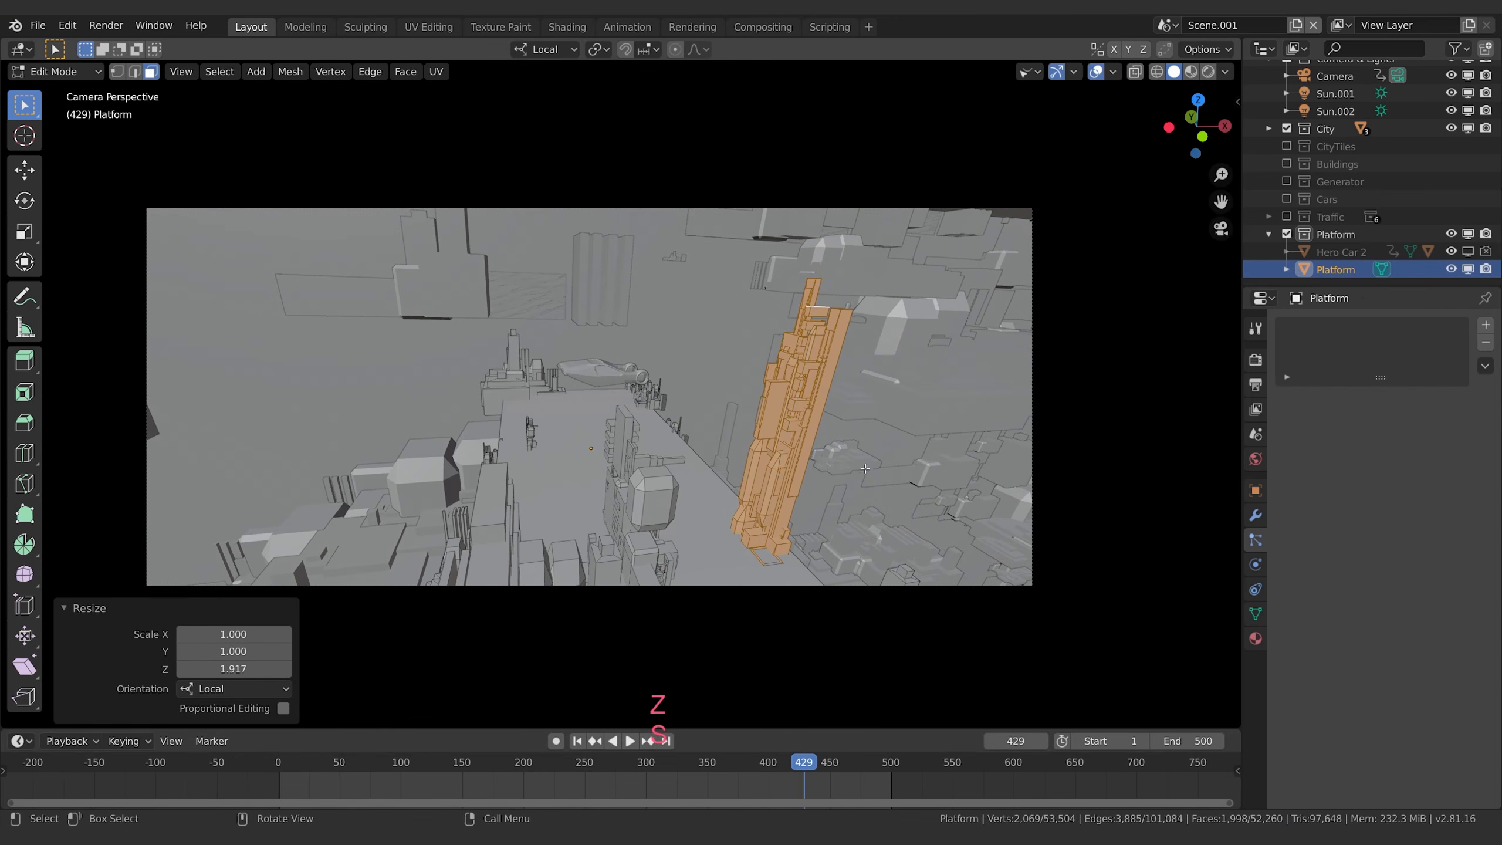
# Raise the stretched cluster 0.0176 m along local Z, lower it slightly again and leave Edit Mode.
pyautogui.press('g')
pyautogui.press('z')
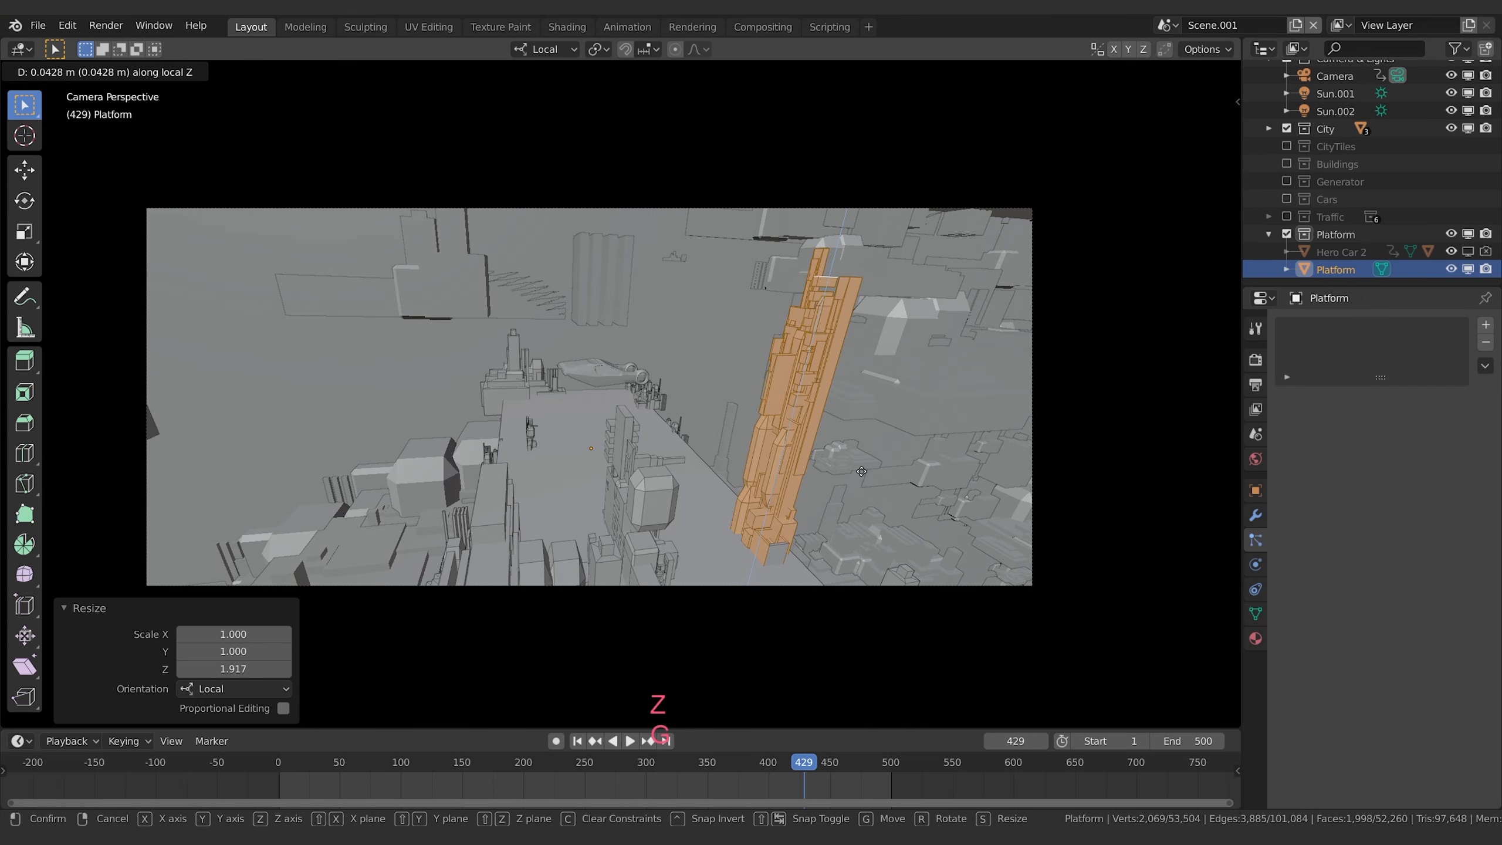
pyautogui.click(869, 433)
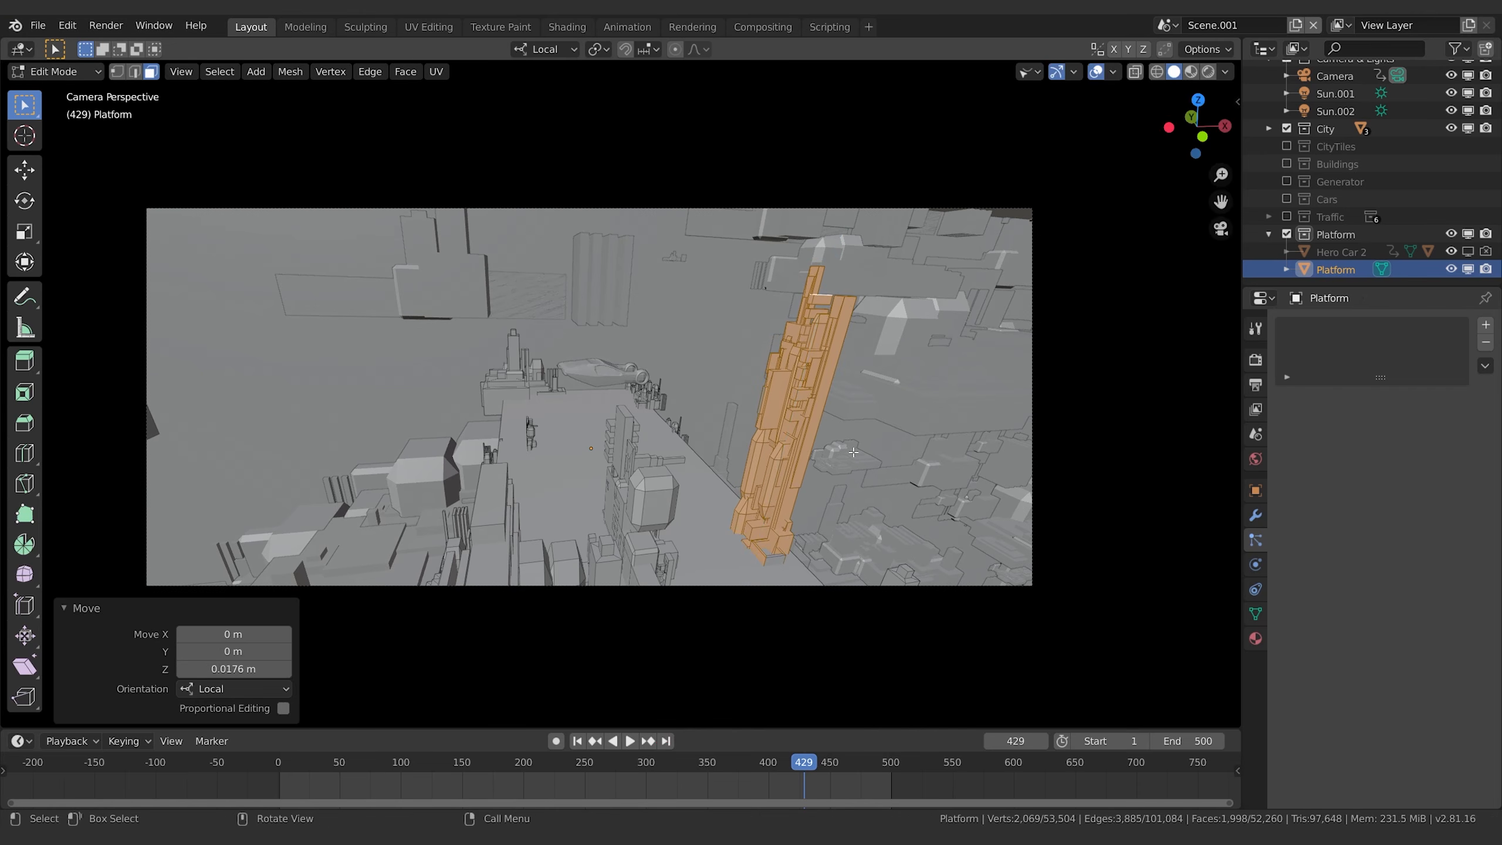
pyautogui.press('g')
pyautogui.press('z')
pyautogui.click(894, 468)
pyautogui.press('Tab')
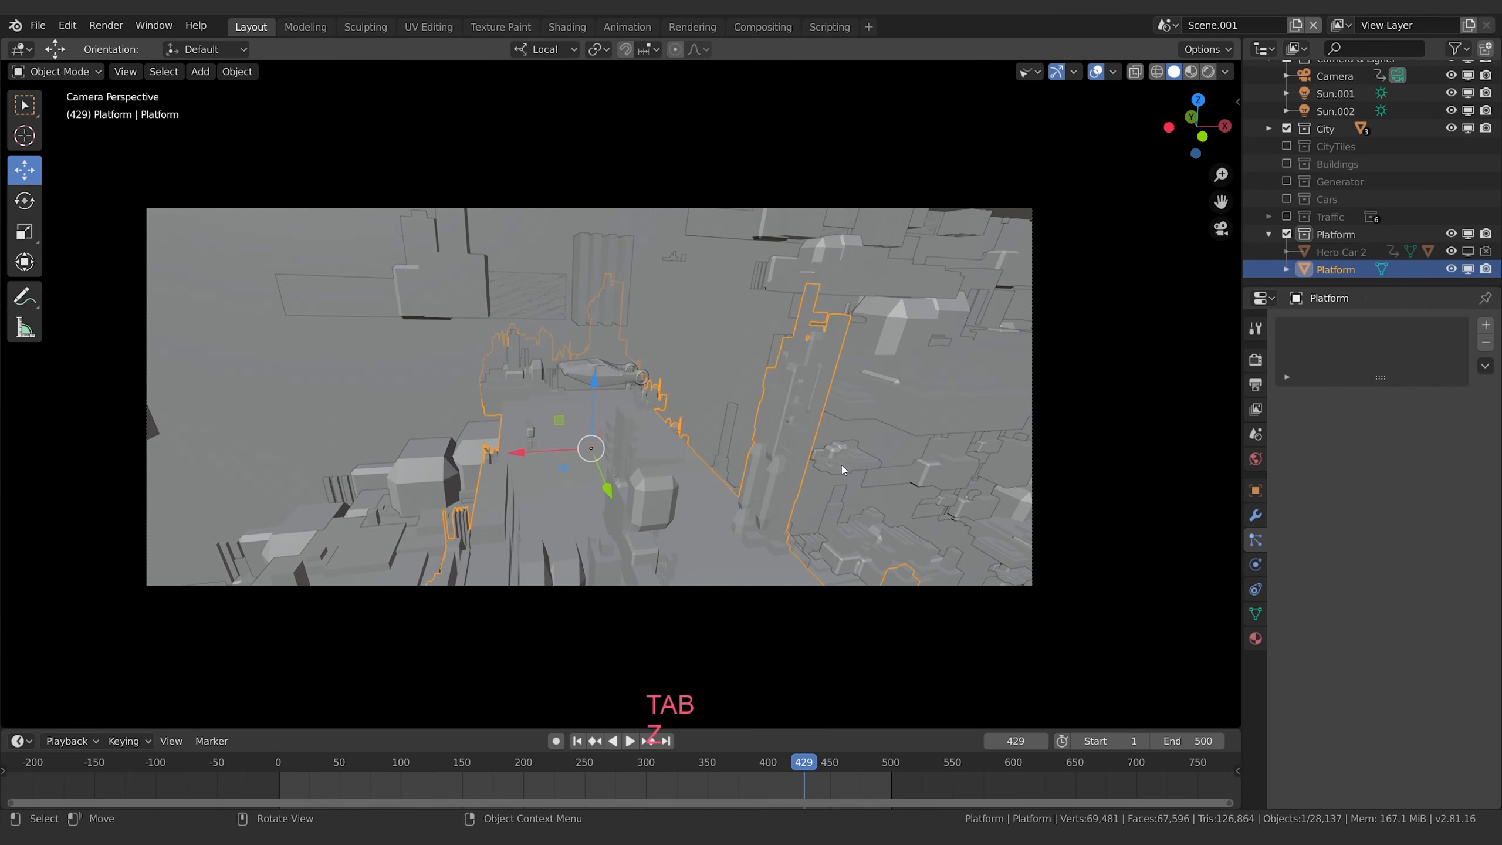
# Preview the animation, re-enter Edit Mode and move the tall cluster -0.124 m along local Y and -0.013 m along local X.
pyautogui.press('space')
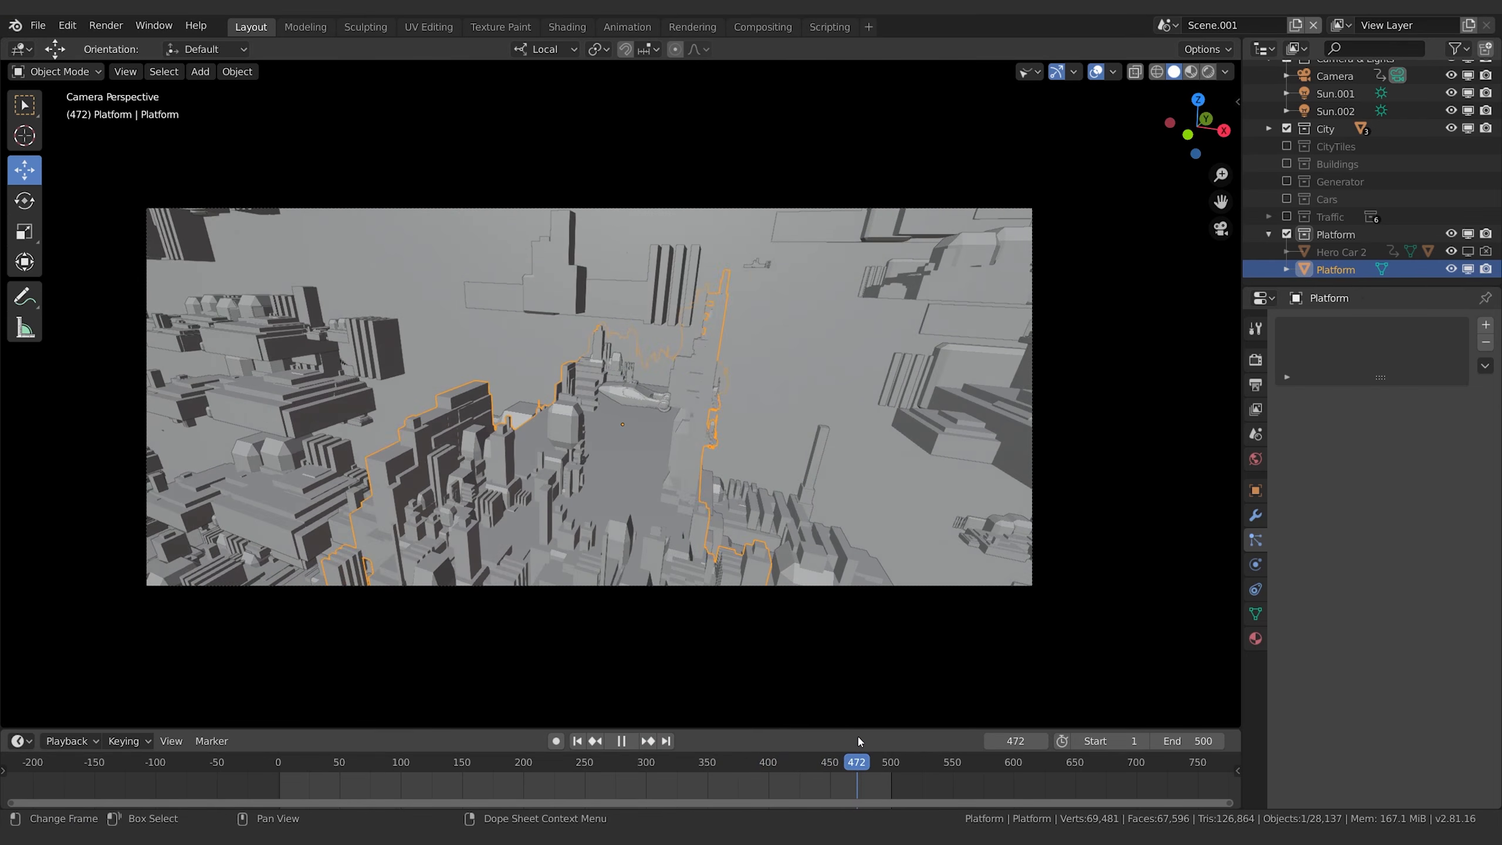
pyautogui.press('Escape')
pyautogui.press('Tab')
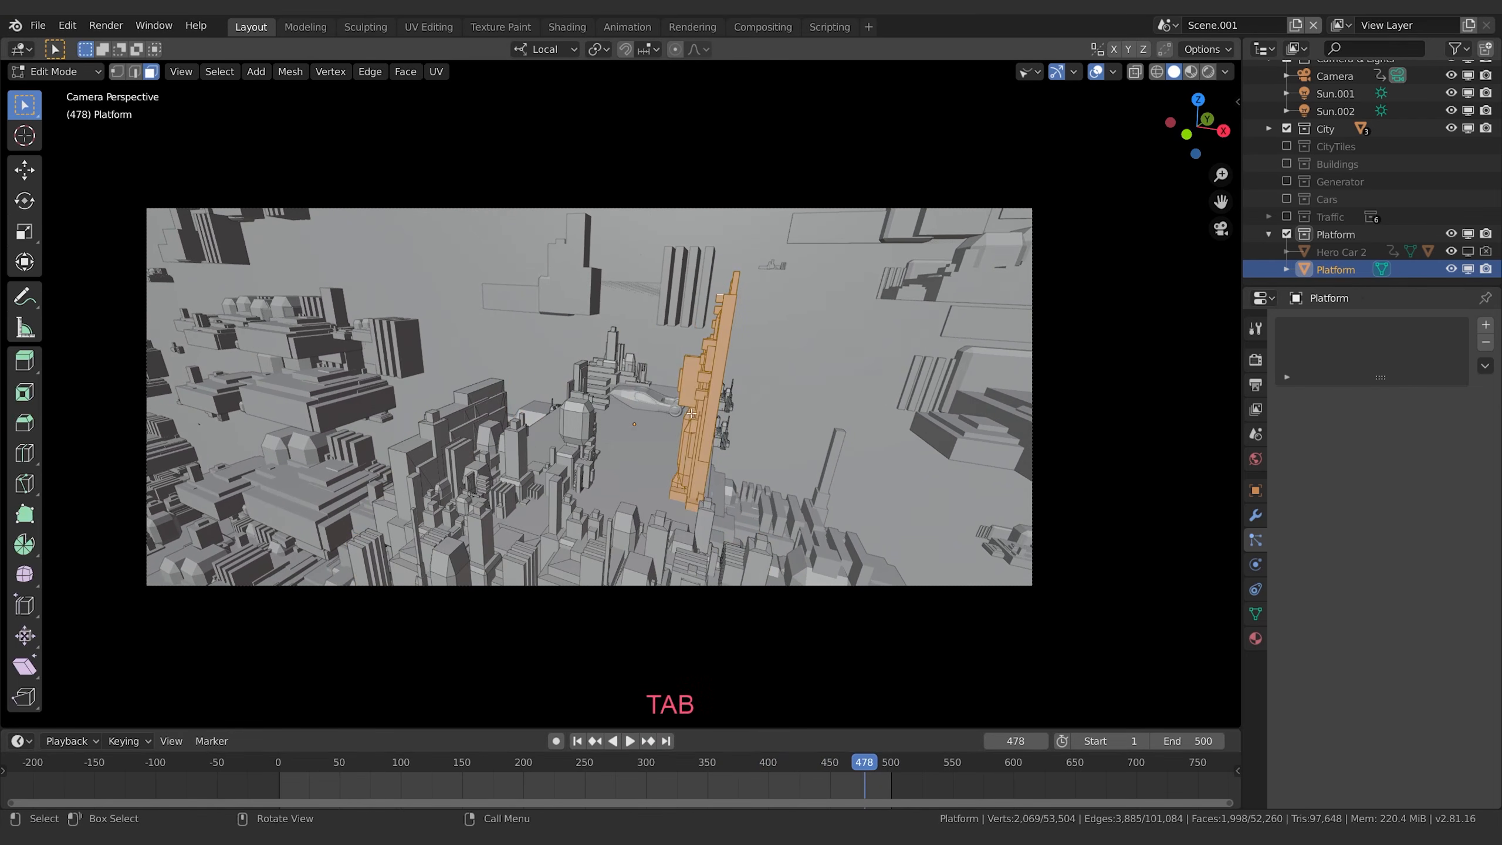
pyautogui.press('g')
pyautogui.press('y')
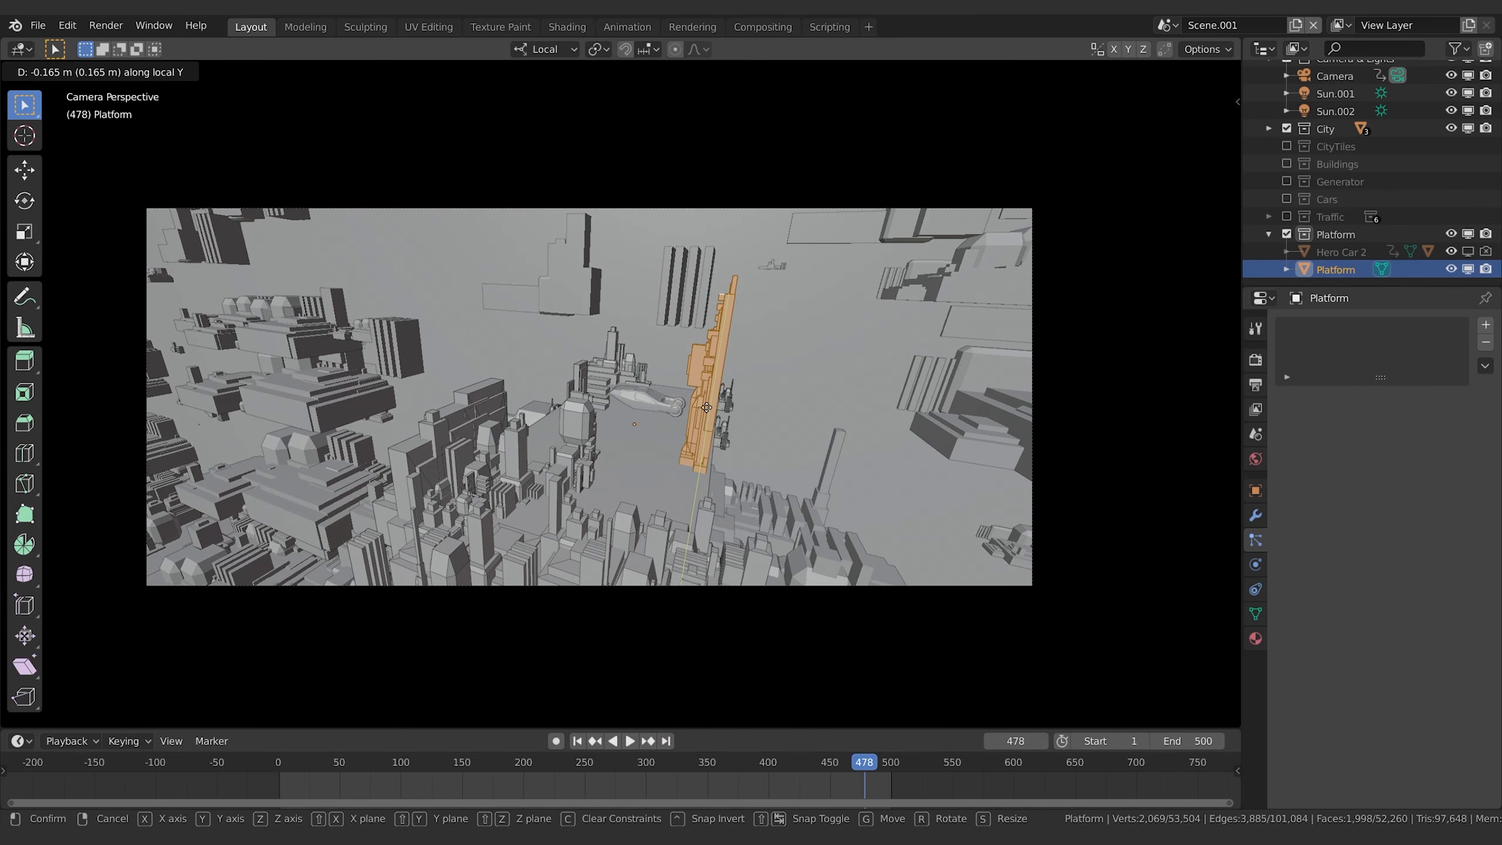
pyautogui.click(706, 409)
pyautogui.press('g')
pyautogui.press('x')
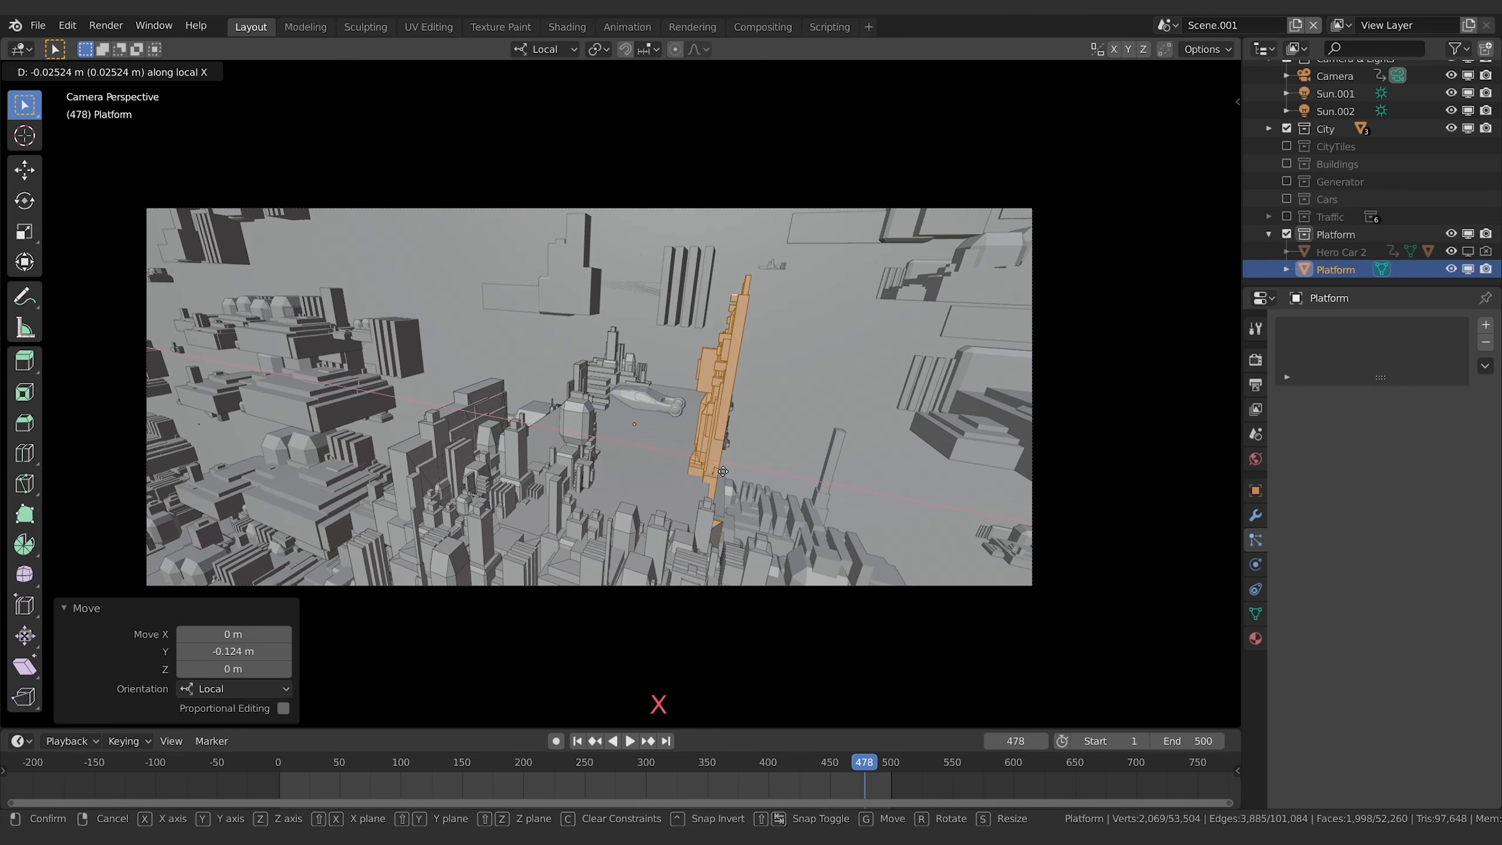
pyautogui.click(724, 472)
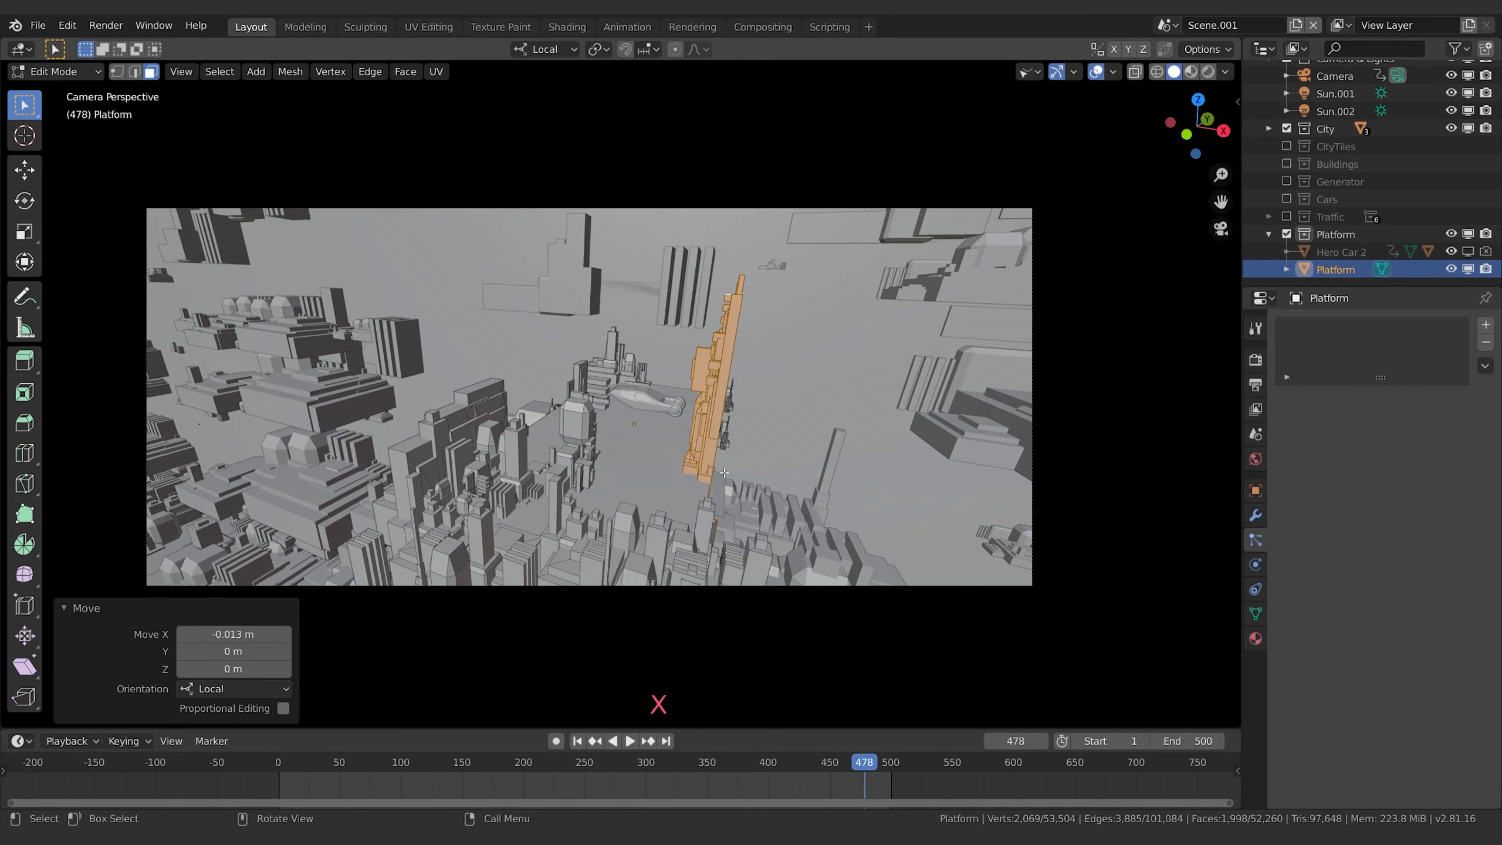
# Go to frame 459, view the platform from above and turn on X-ray display.
pyautogui.click(582, 426)
pyautogui.moveTo(860, 763)
pyautogui.mouseDown()
pyautogui.moveTo(814, 762)
pyautogui.moveTo(840, 762)
pyautogui.mouseUp()
pyautogui.moveTo(582, 371); pyautogui.dragTo(608, 494, button='middle')
pyautogui.keyDown('shift'); pyautogui.moveTo(597, 331); pyautogui.dragTo(769, 355, button='middle'); pyautogui.keyUp('shift')
pyautogui.click(1135, 74)
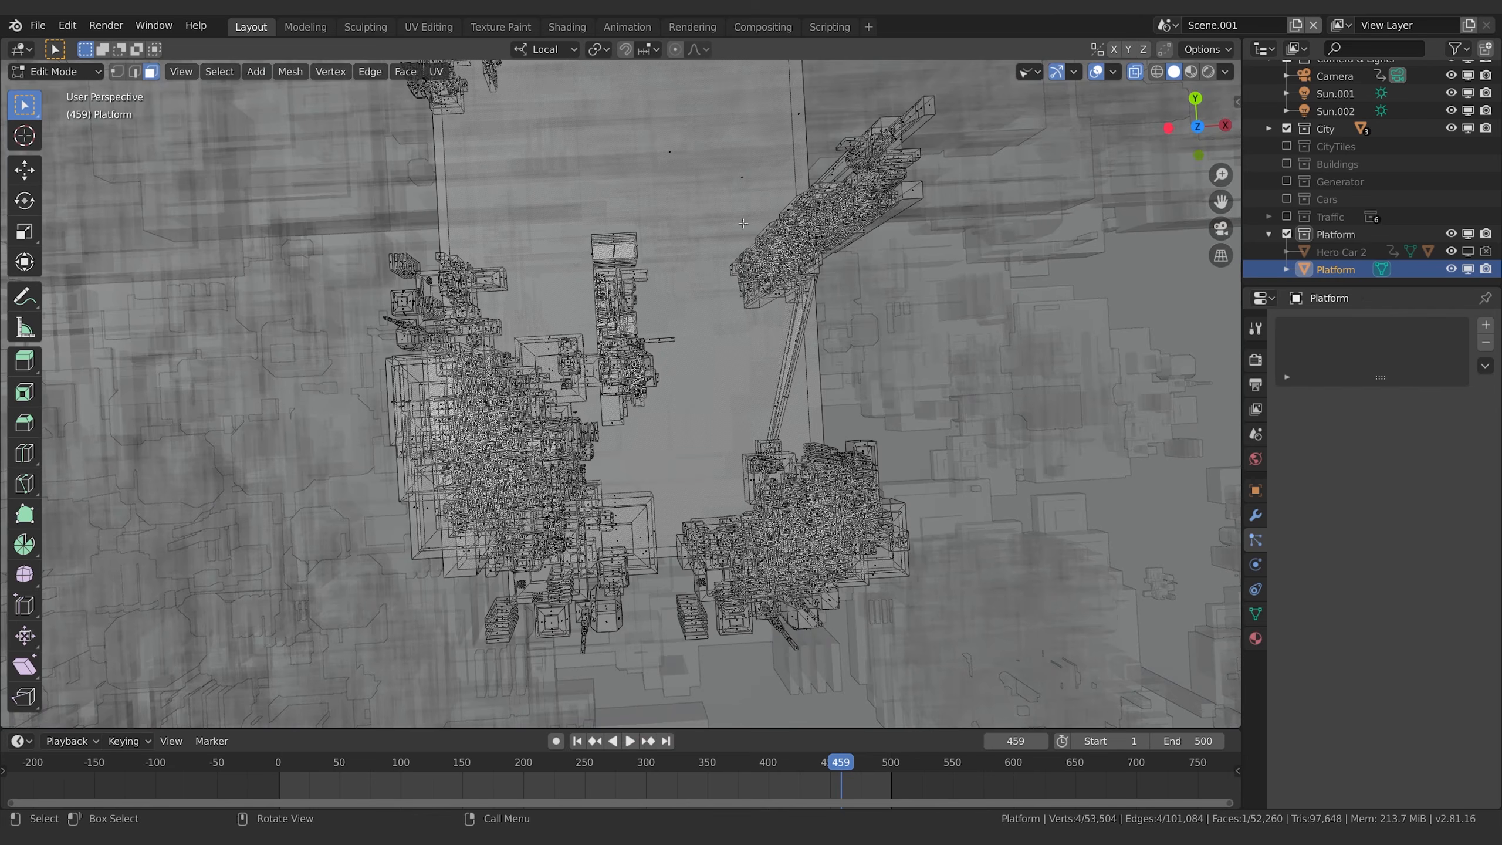
pyautogui.press('b')
pyautogui.moveTo(568, 184); pyautogui.dragTo(622, 287)
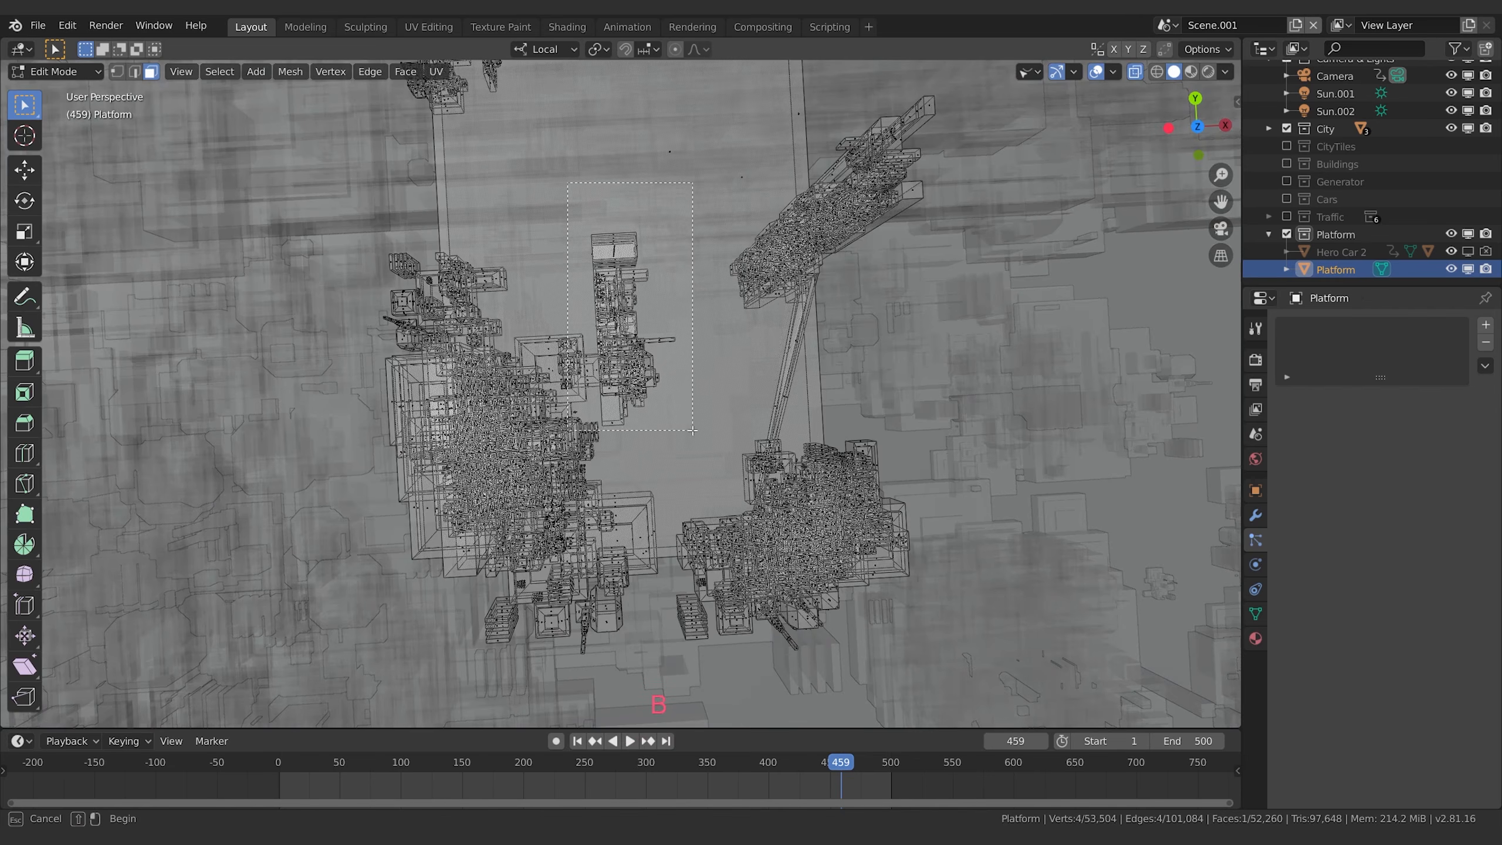
pyautogui.moveTo(687, 429); pyautogui.dragTo(686, 430)
pyautogui.press('a')
# Box-select the narrow tile cluster in the middle of the deck and turn off X-ray display in the camera view.
pyautogui.moveTo(643, 320); pyautogui.dragTo(600, 207, button='middle')
pyautogui.press('b')
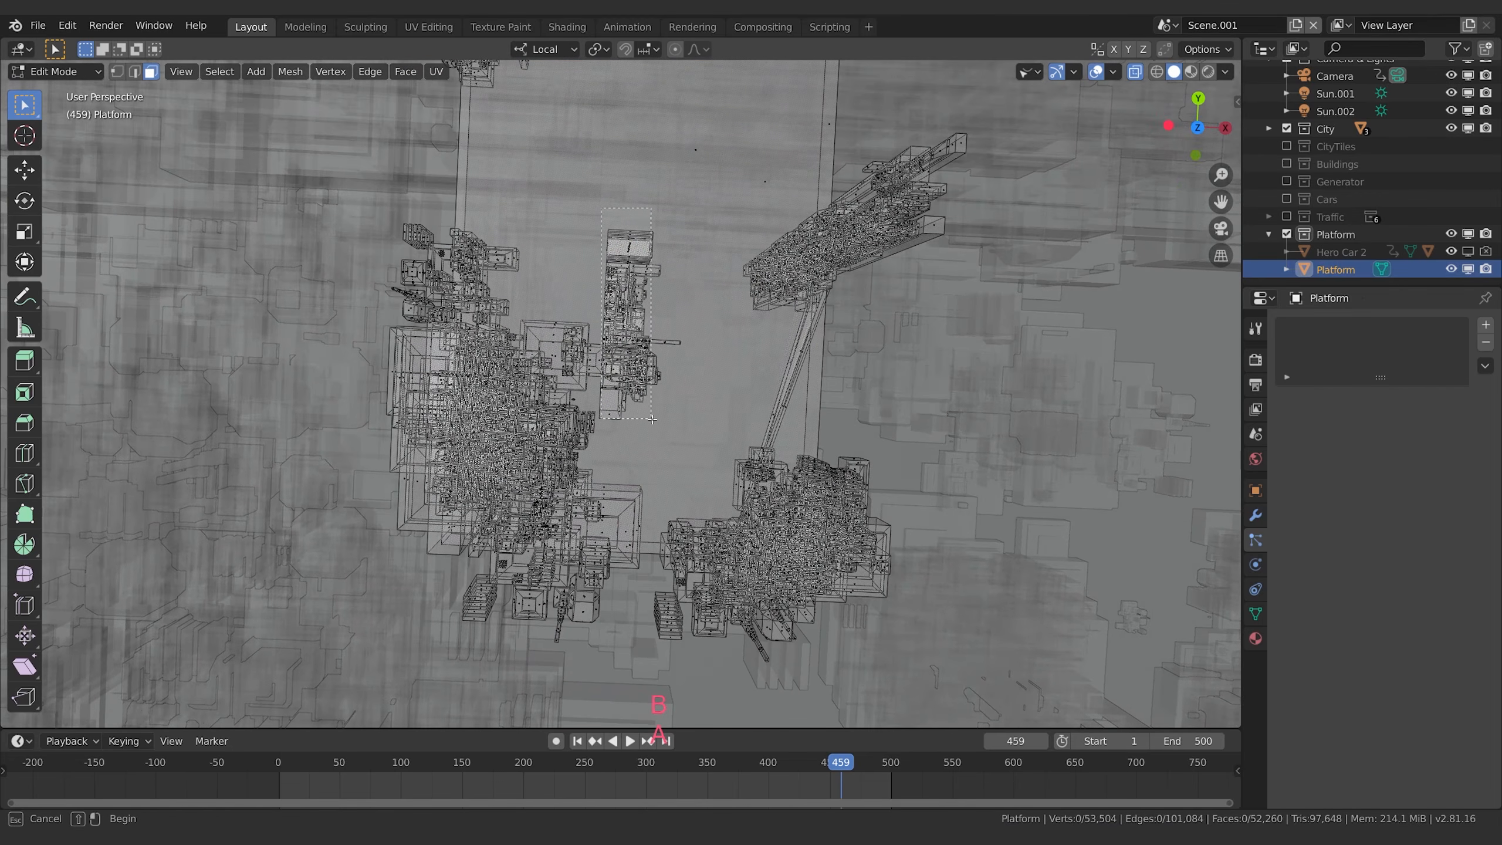
pyautogui.moveTo(669, 428); pyautogui.dragTo(669, 428)
pyautogui.moveTo(669, 428); pyautogui.dragTo(718, 448, button='middle')
pyautogui.press('KP_0')
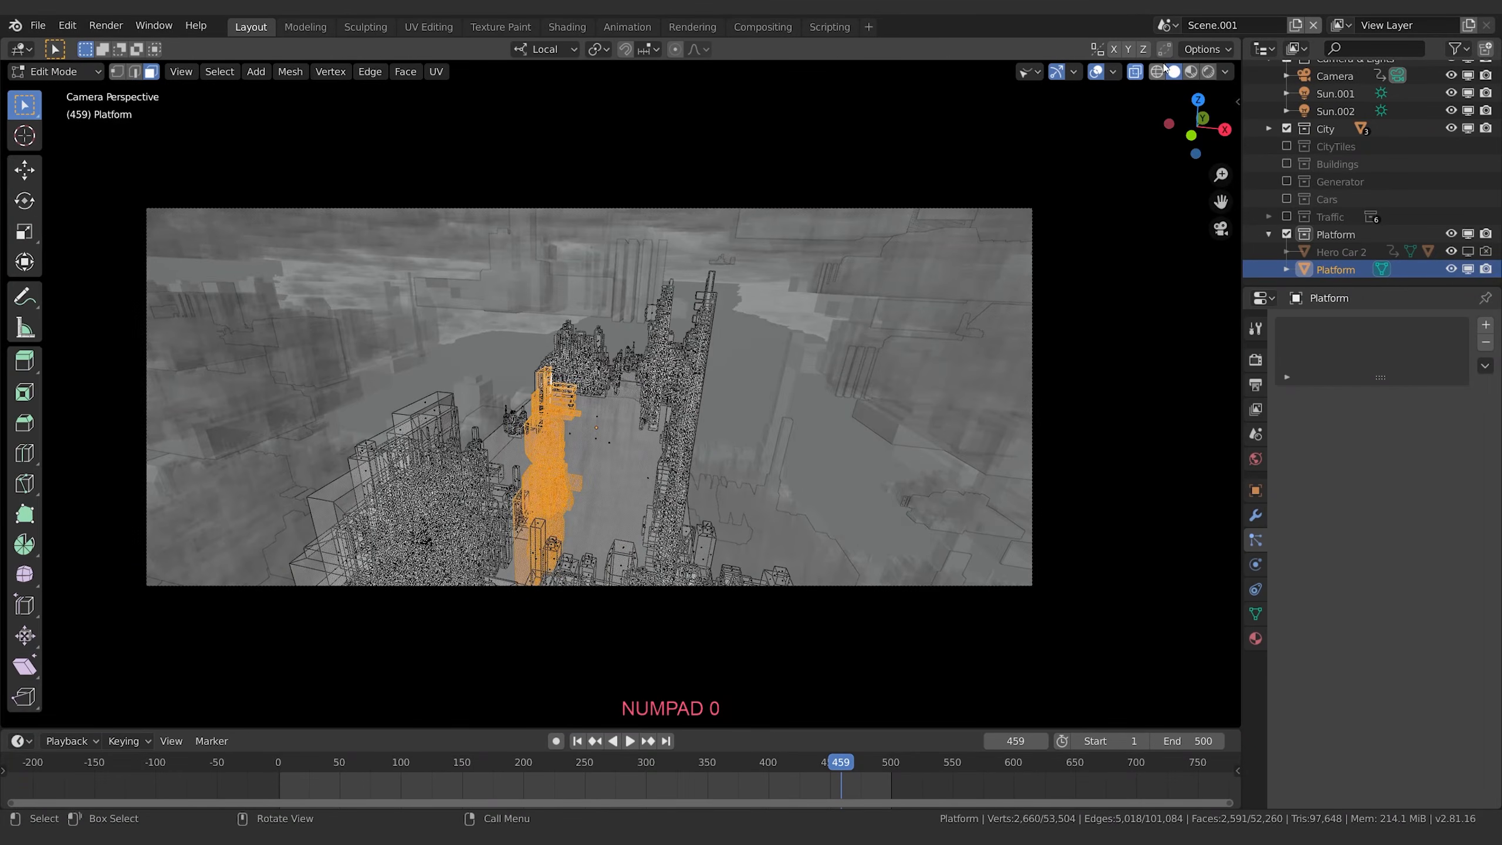
pyautogui.click(1133, 72)
# Move the selected cluster 0.132 m along local X and -0.244 m along local Y, and fine-tune its local X position.
pyautogui.press('g')
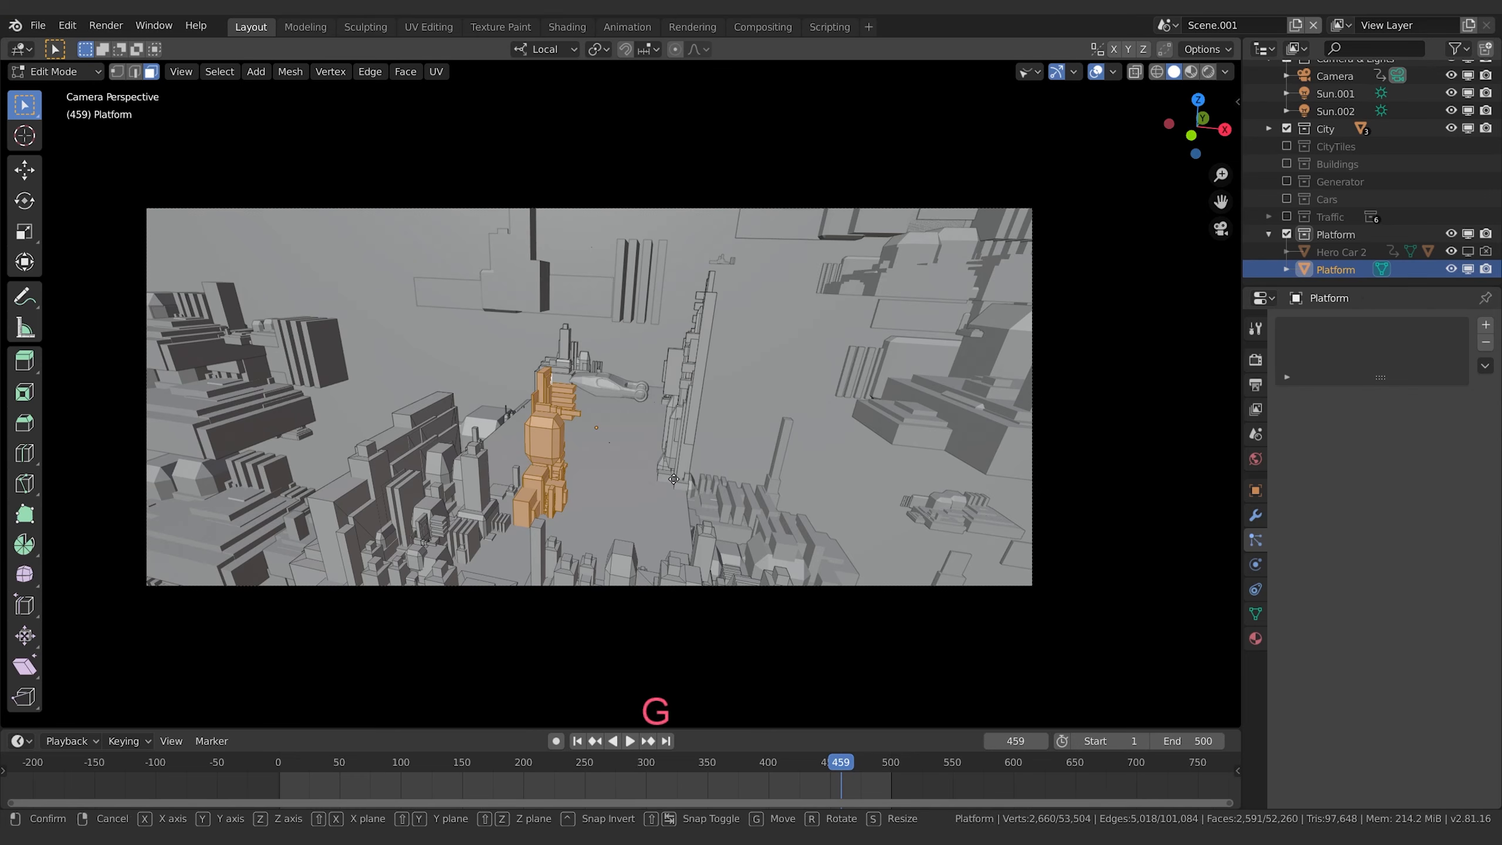
pyautogui.press('x')
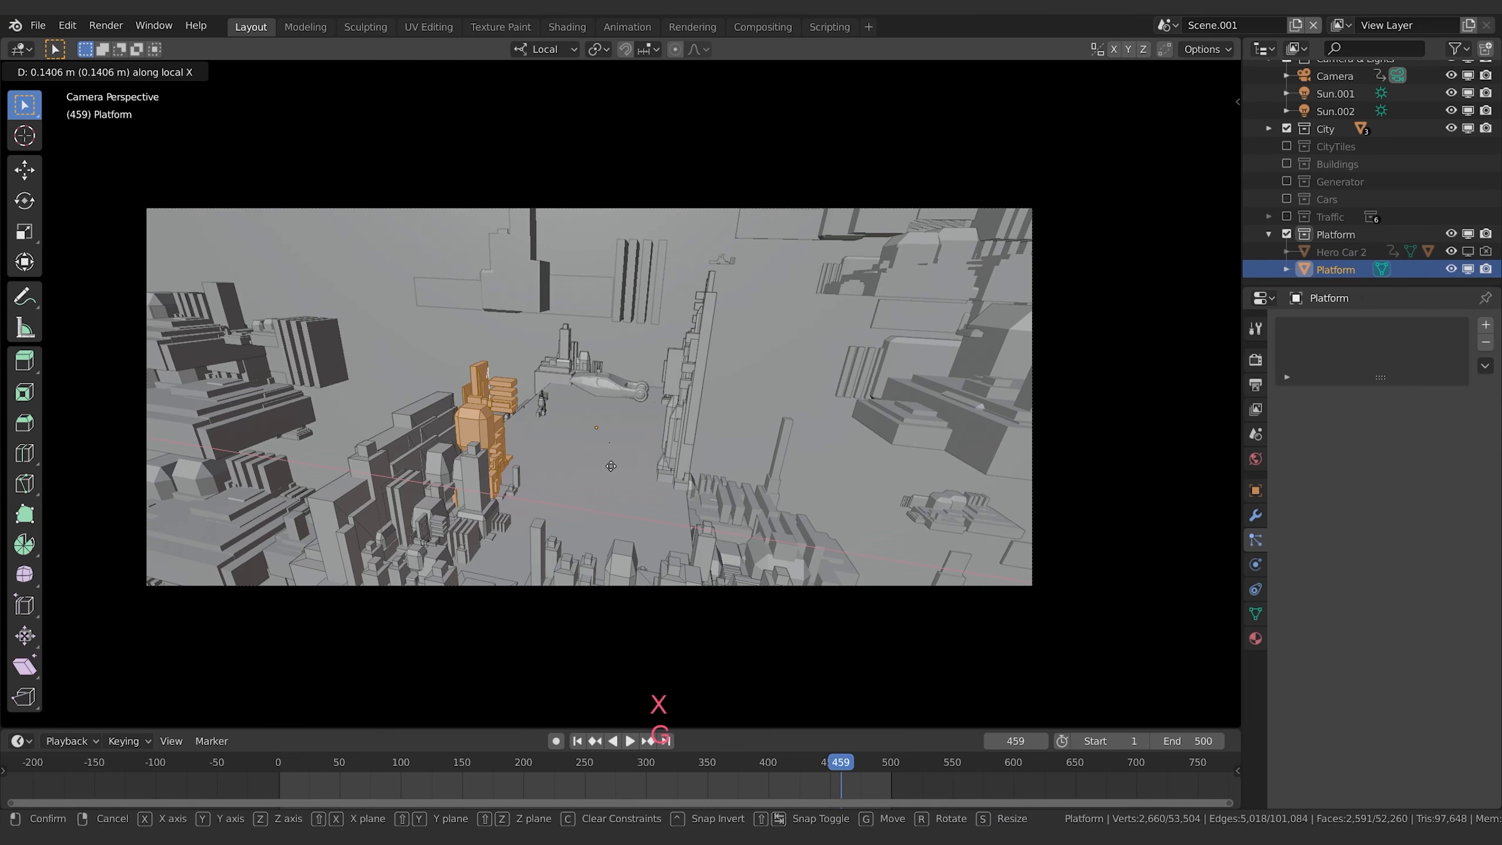
pyautogui.click(613, 464)
pyautogui.press('g')
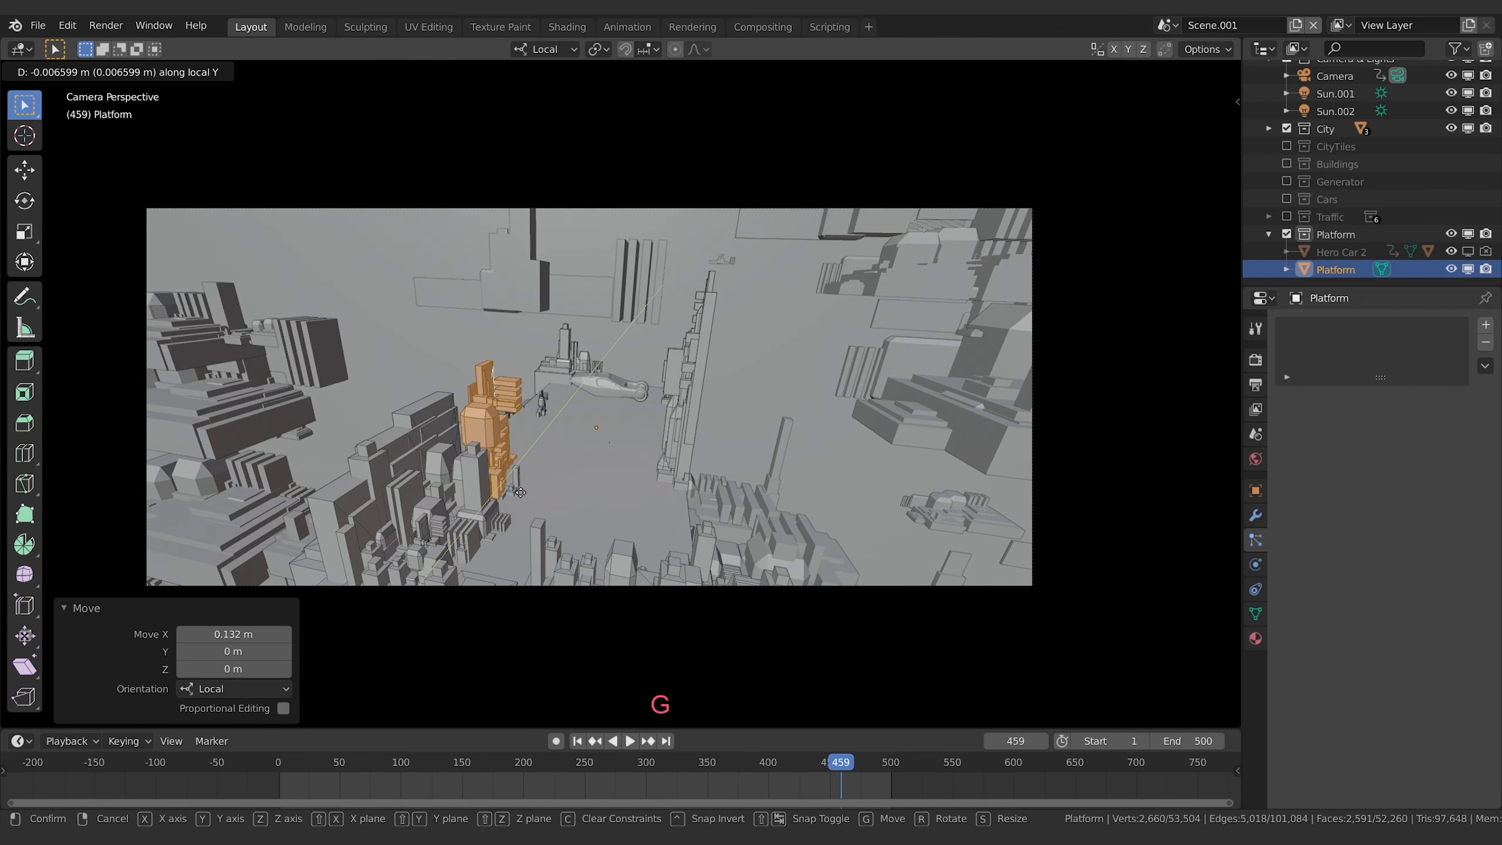
pyautogui.press('y')
pyautogui.click(528, 433)
pyautogui.press('g')
pyautogui.press('x')
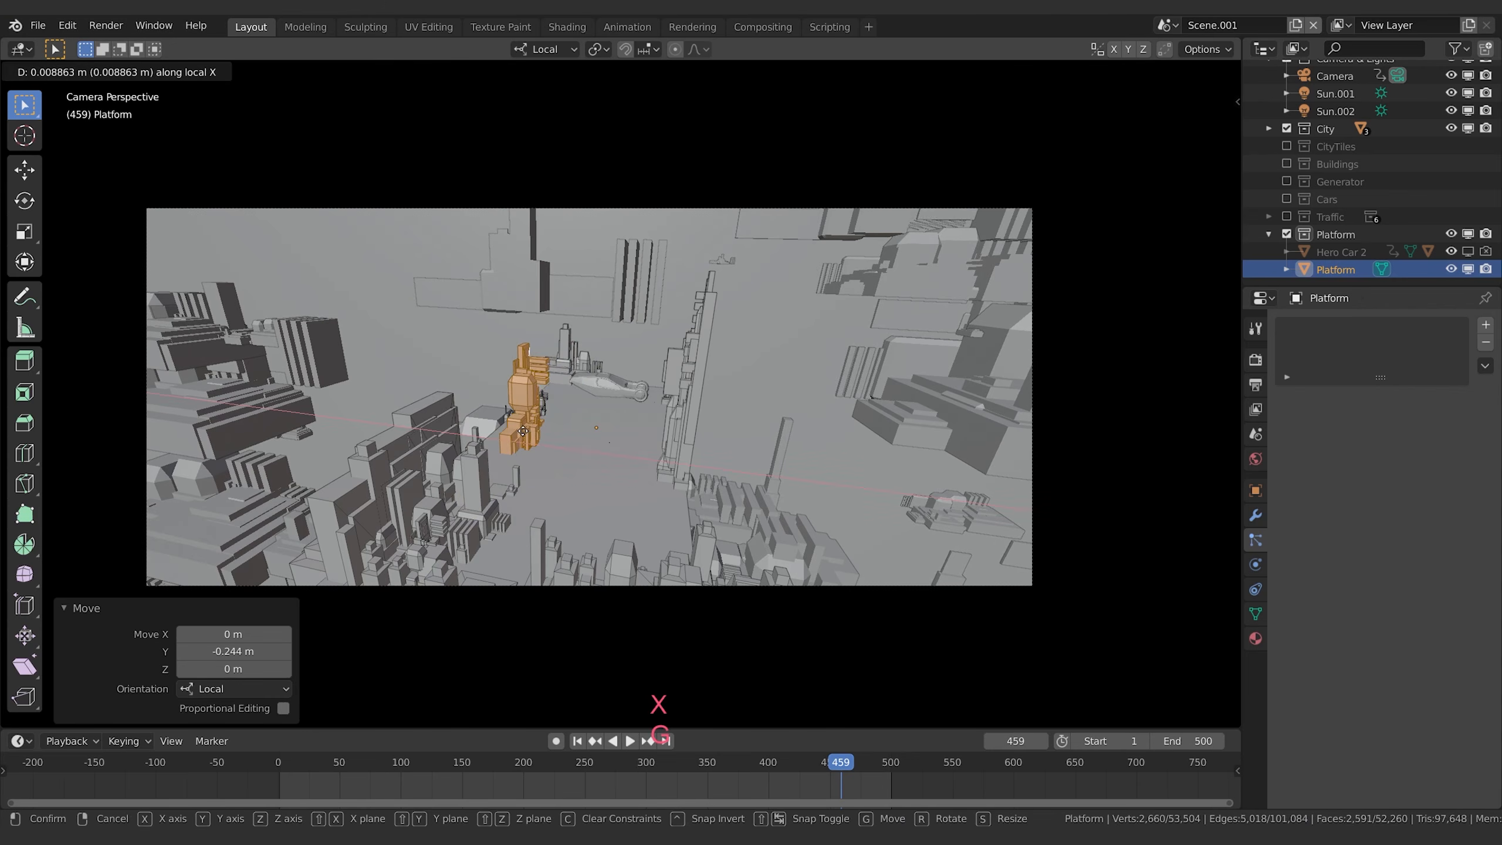
pyautogui.click(504, 431)
# At frame 379, move the selected cluster 0.224 m along local Y.
pyautogui.moveTo(857, 767); pyautogui.dragTo(743, 764)
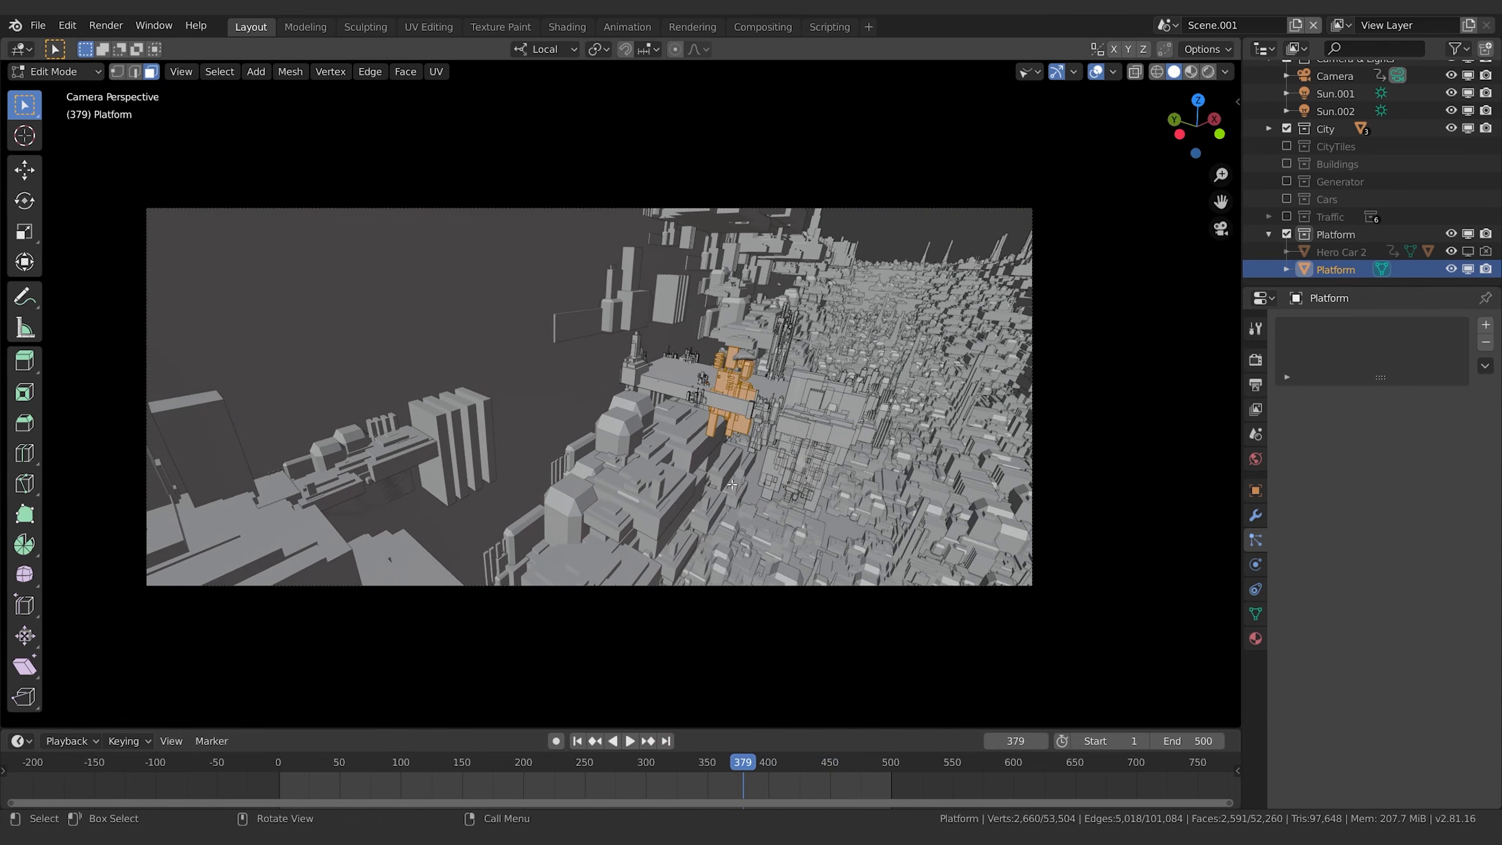
pyautogui.press('g')
pyautogui.press('x')
pyautogui.press('Escape')
pyautogui.press('g')
pyautogui.press('y')
pyautogui.click(771, 459)
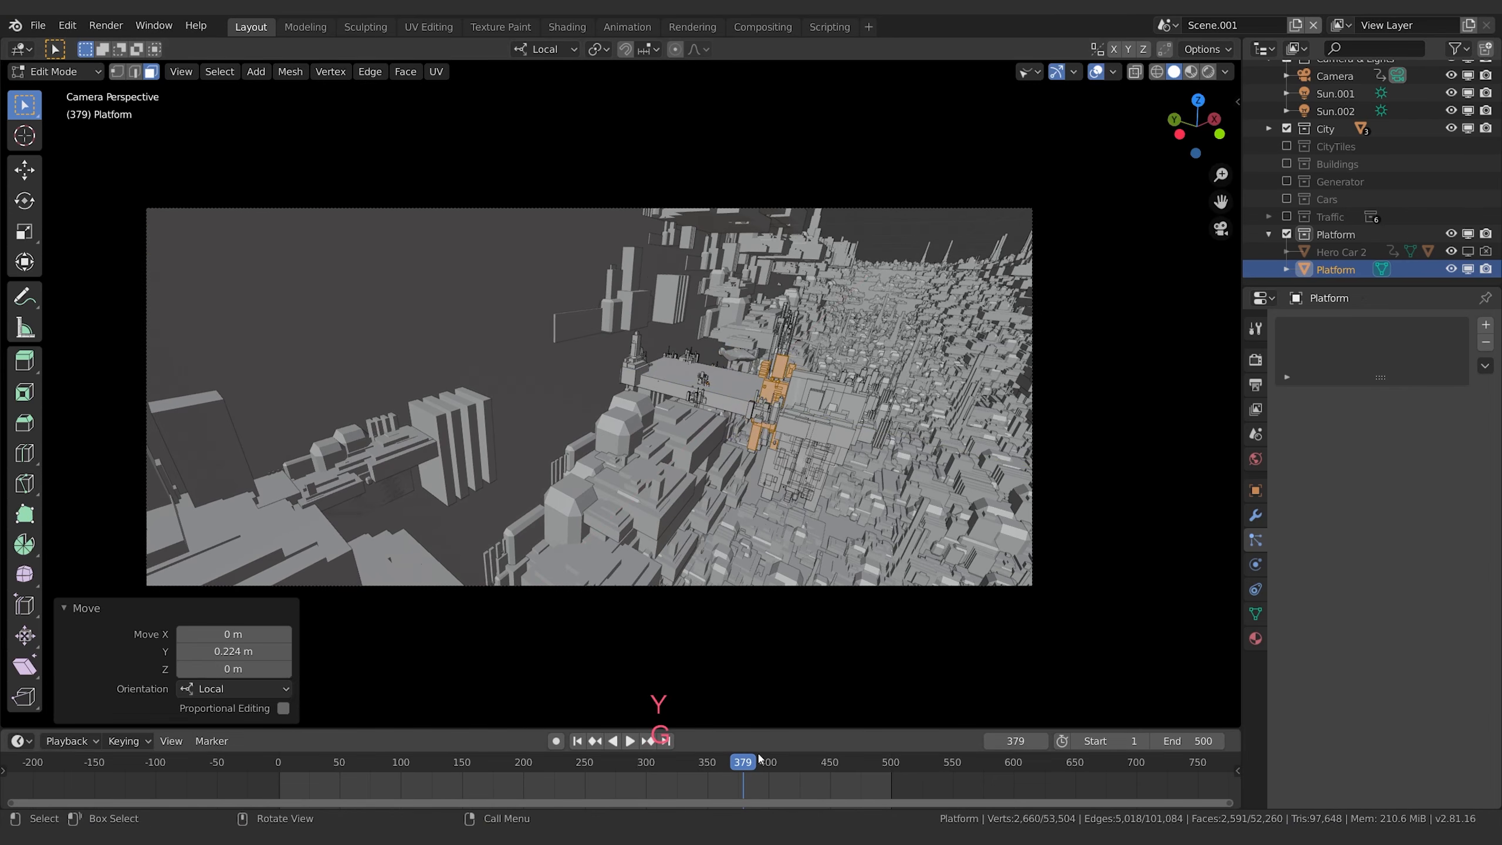
# At frame 476, adjust the cluster's position along local Y so it stands among the towers beside the deck.
pyautogui.moveTo(752, 764); pyautogui.dragTo(860, 768)
pyautogui.press('g')
pyautogui.press('y')
pyautogui.click(825, 540)
# Select the whole tall cluster at the platform's edge through its linked geometry and scale it to 0.276 along local Z.
pyautogui.click(688, 432)
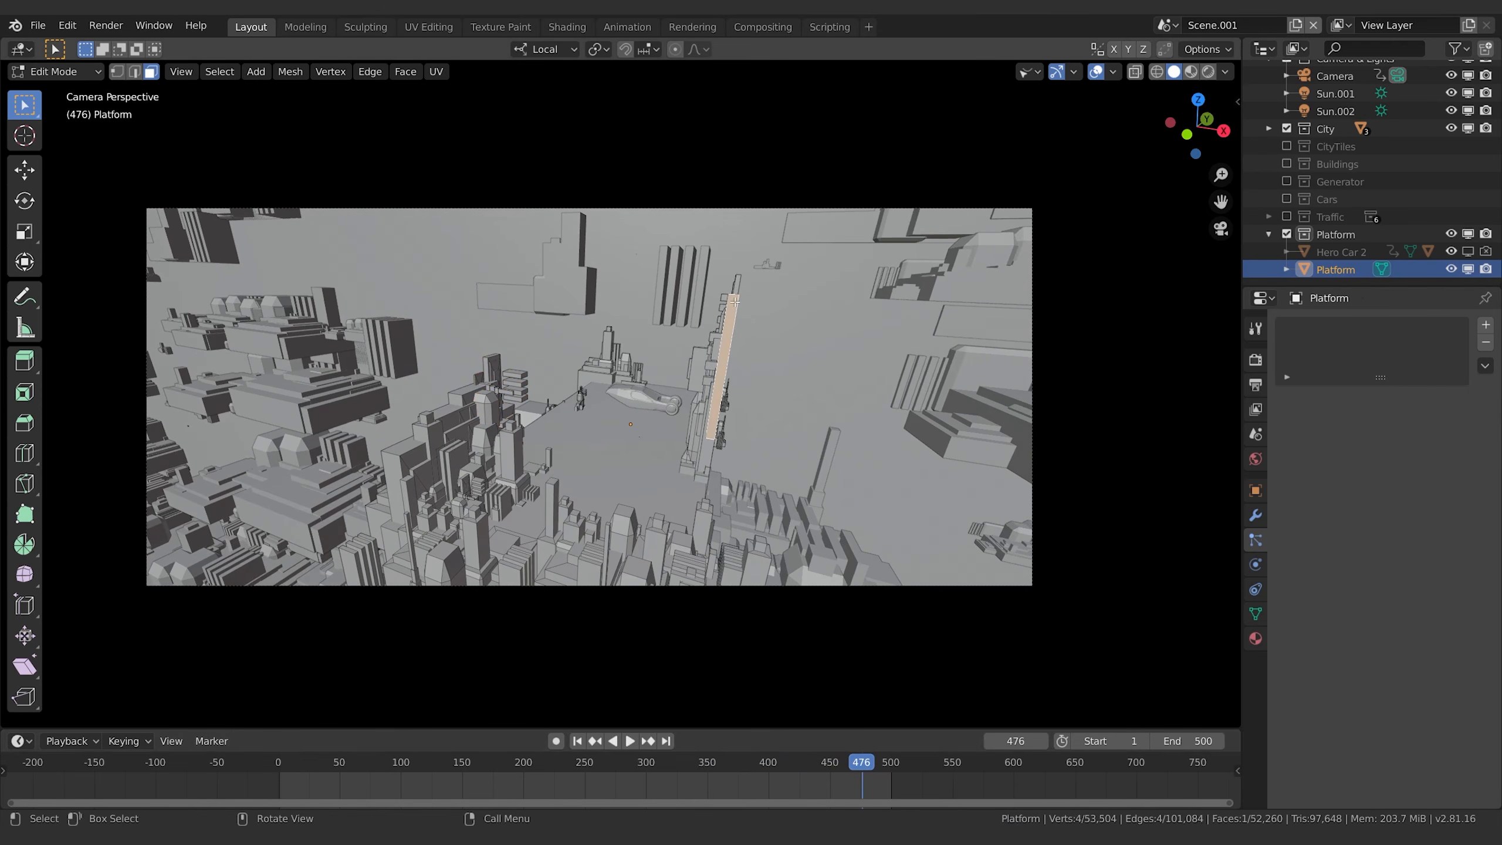
pyautogui.moveTo(735, 325); pyautogui.dragTo(784, 393, button='middle')
pyautogui.hotkey('ctrl', 'l')
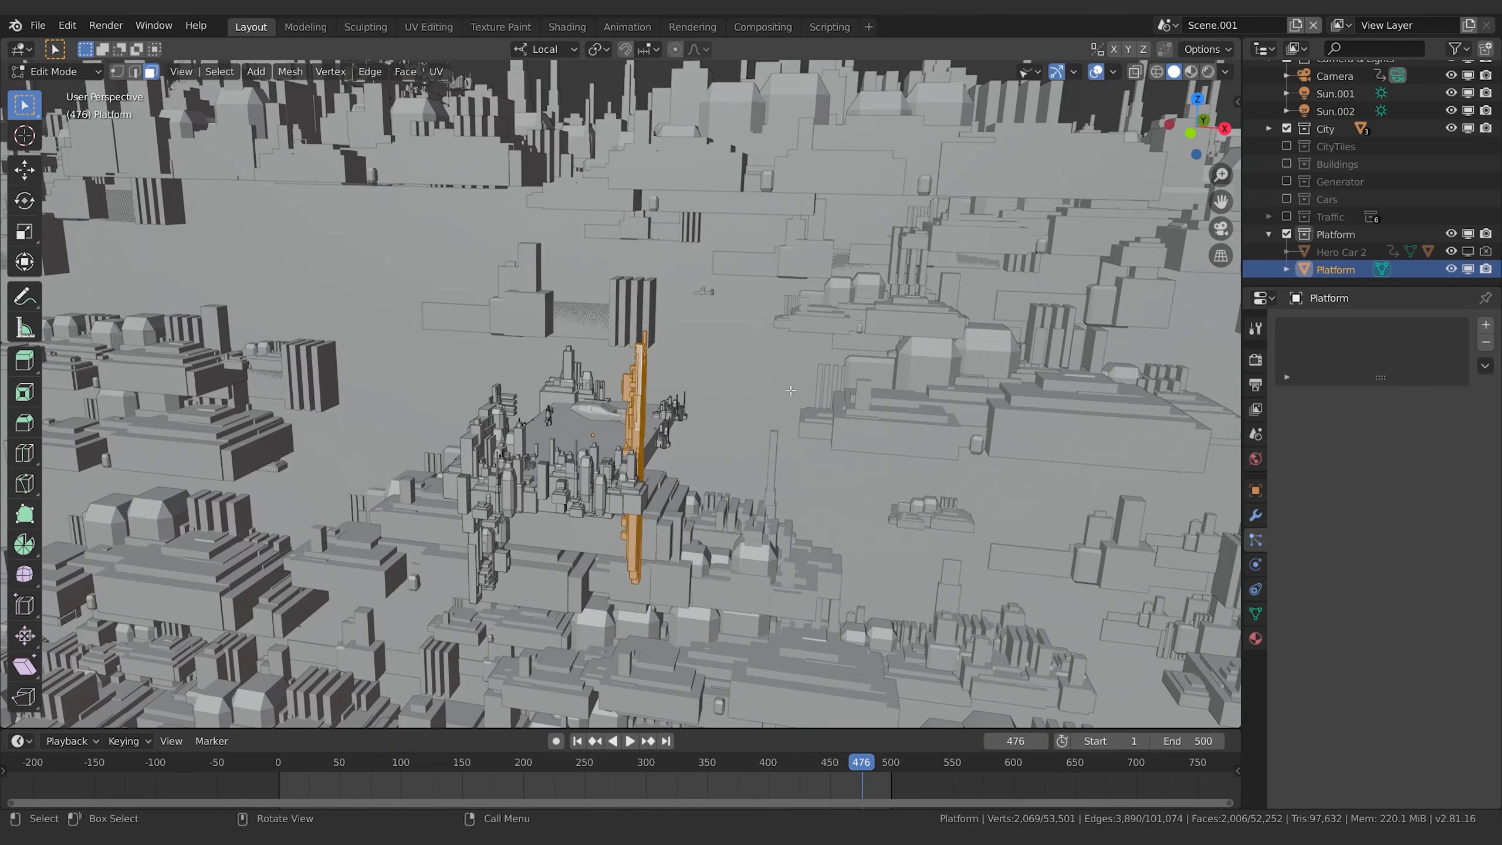
pyautogui.press('s')
pyautogui.press('z')
pyautogui.click(676, 417)
pyautogui.press('KP_0')
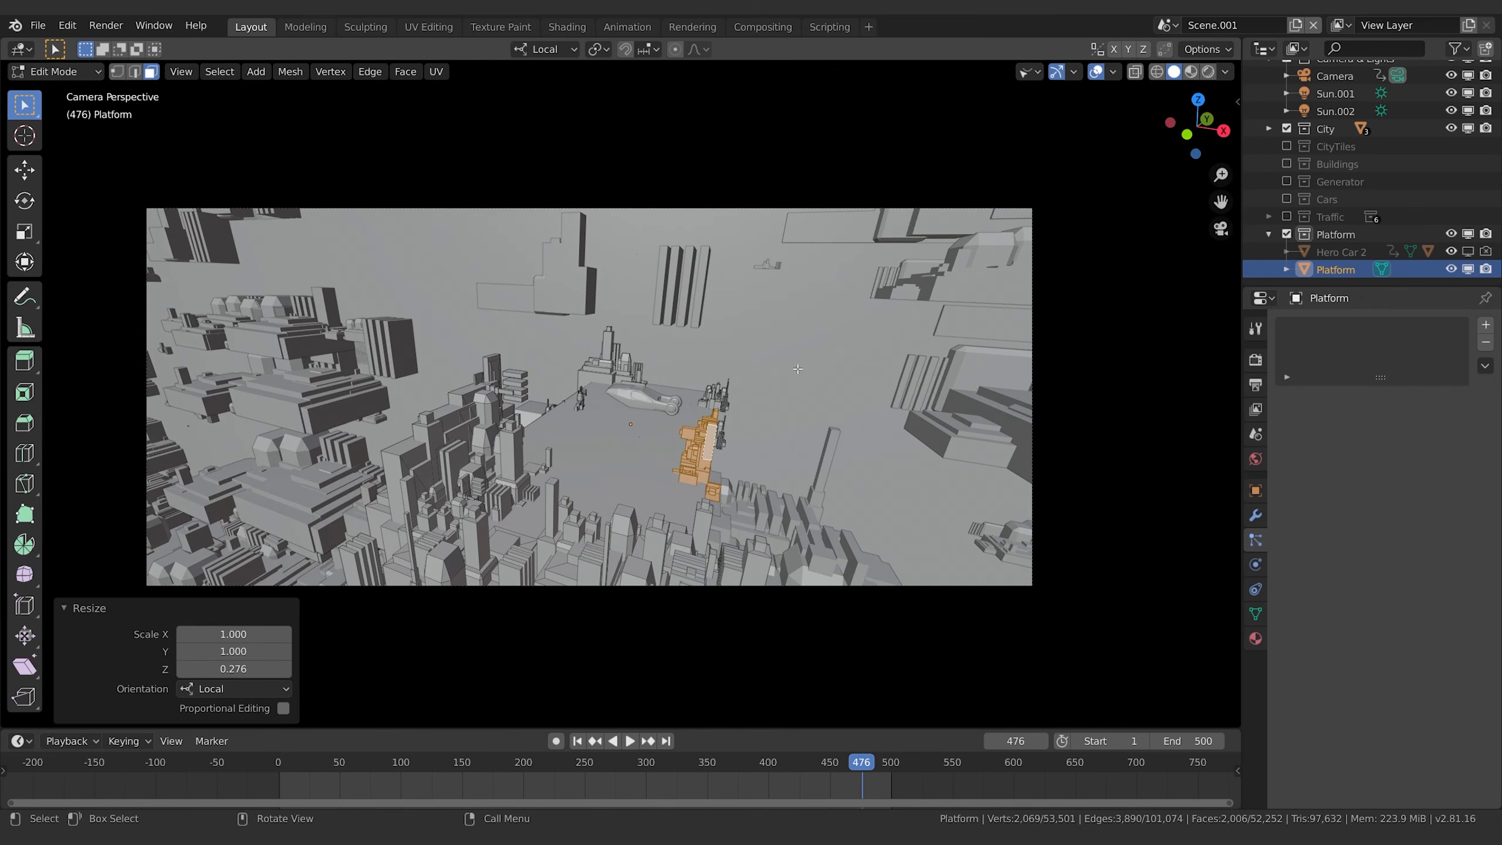
pyautogui.press('r')
pyautogui.press('y')
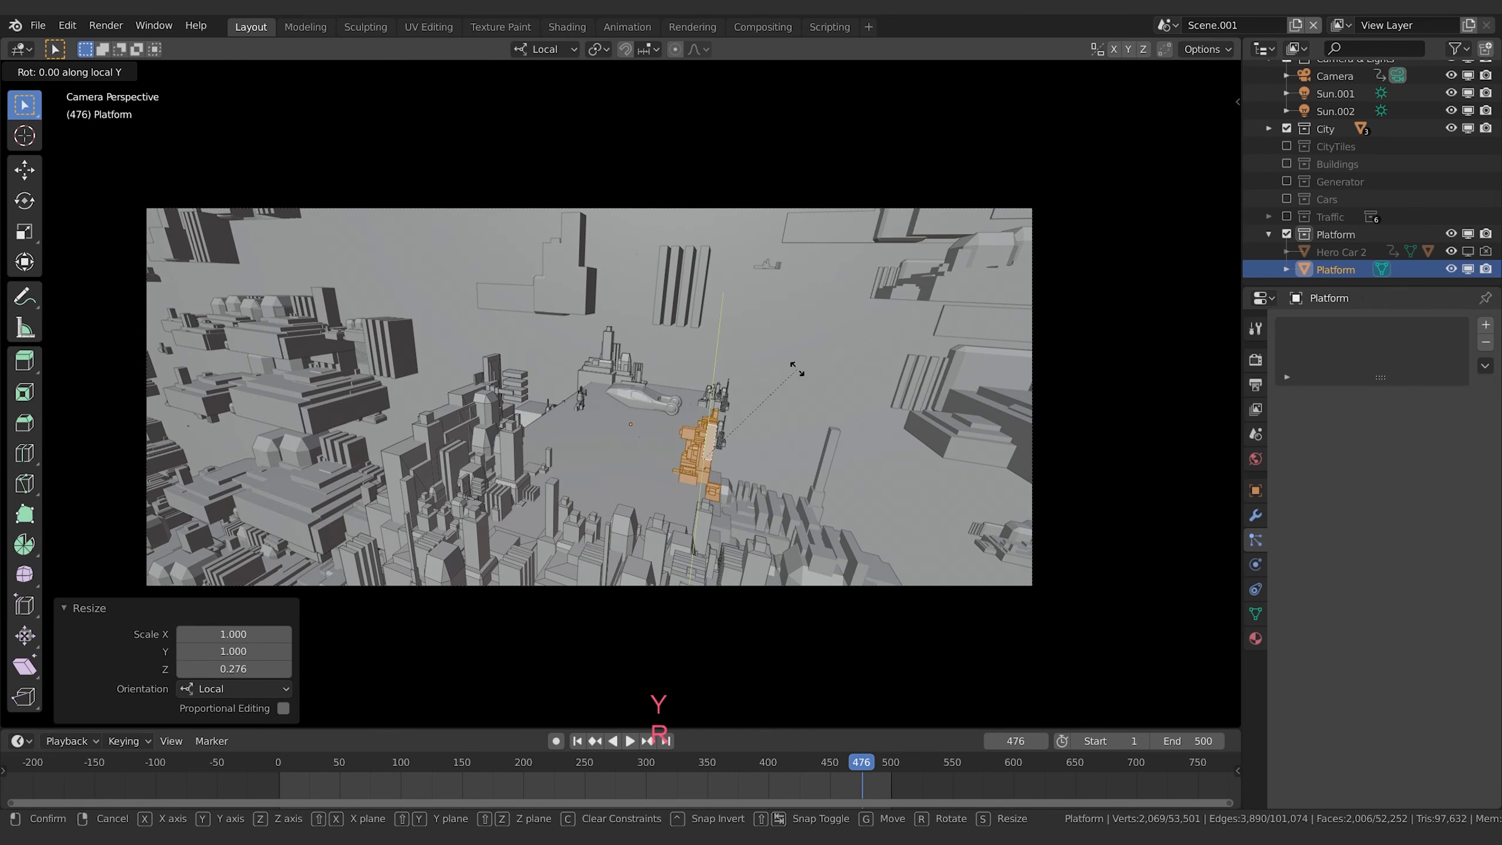
pyautogui.press('KP_9')
pyautogui.press('KP_0')
pyautogui.press('Escape')
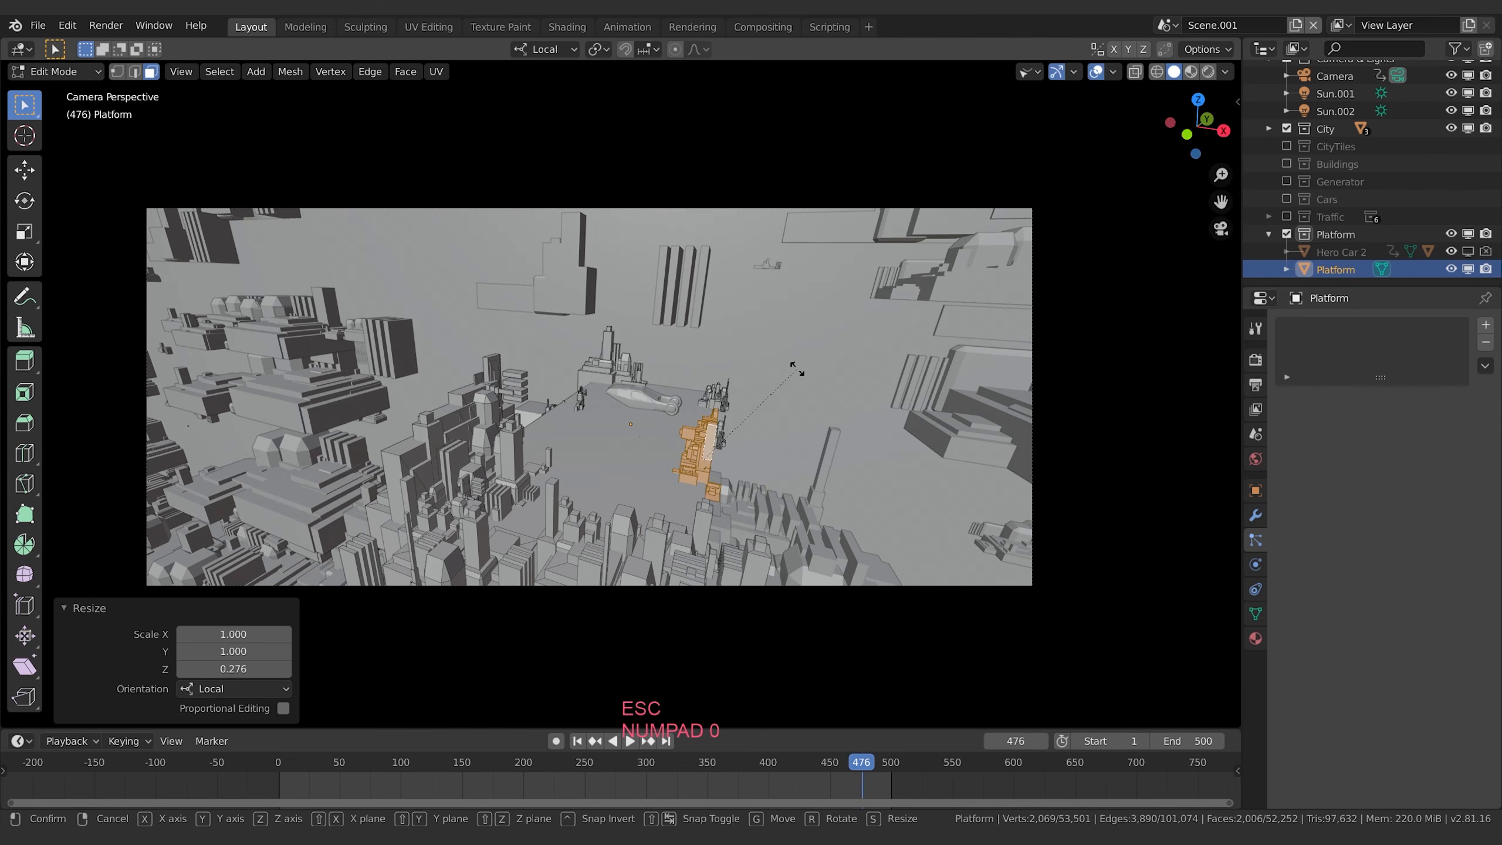
# Rotate the shortened cluster -90° around its local Y axis.
pyautogui.press('r')
pyautogui.press('y')
pyautogui.press('KP_9')
pyautogui.press('KP_Subtract')
pyautogui.press('KP_0')
pyautogui.press('Return')
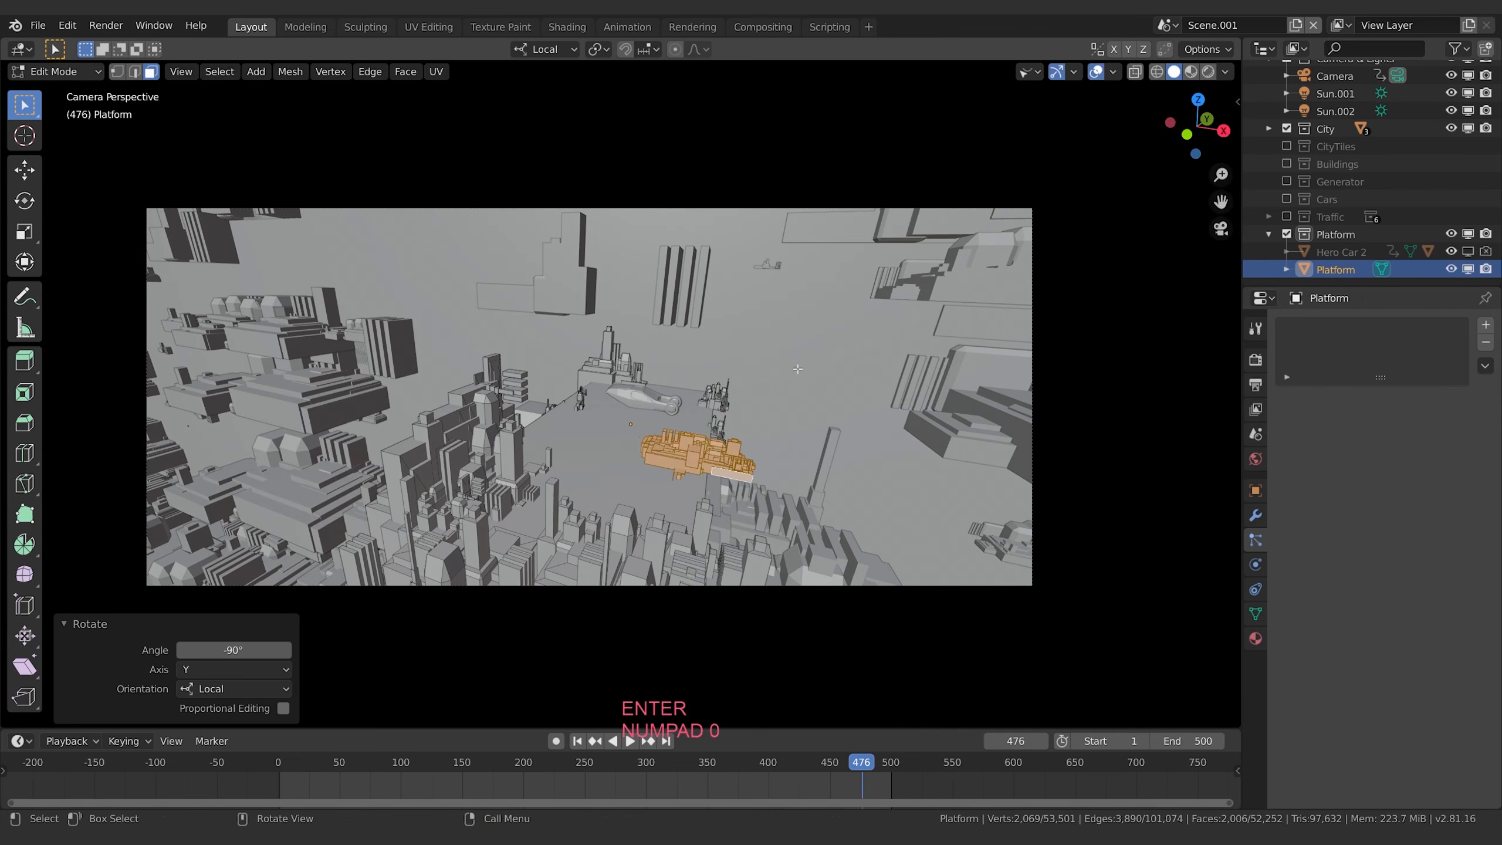
# Stretch the rotated cluster by 2.390 along local X and move it about 0.13 m along local X across the platform.
pyautogui.press('s')
pyautogui.press('x')
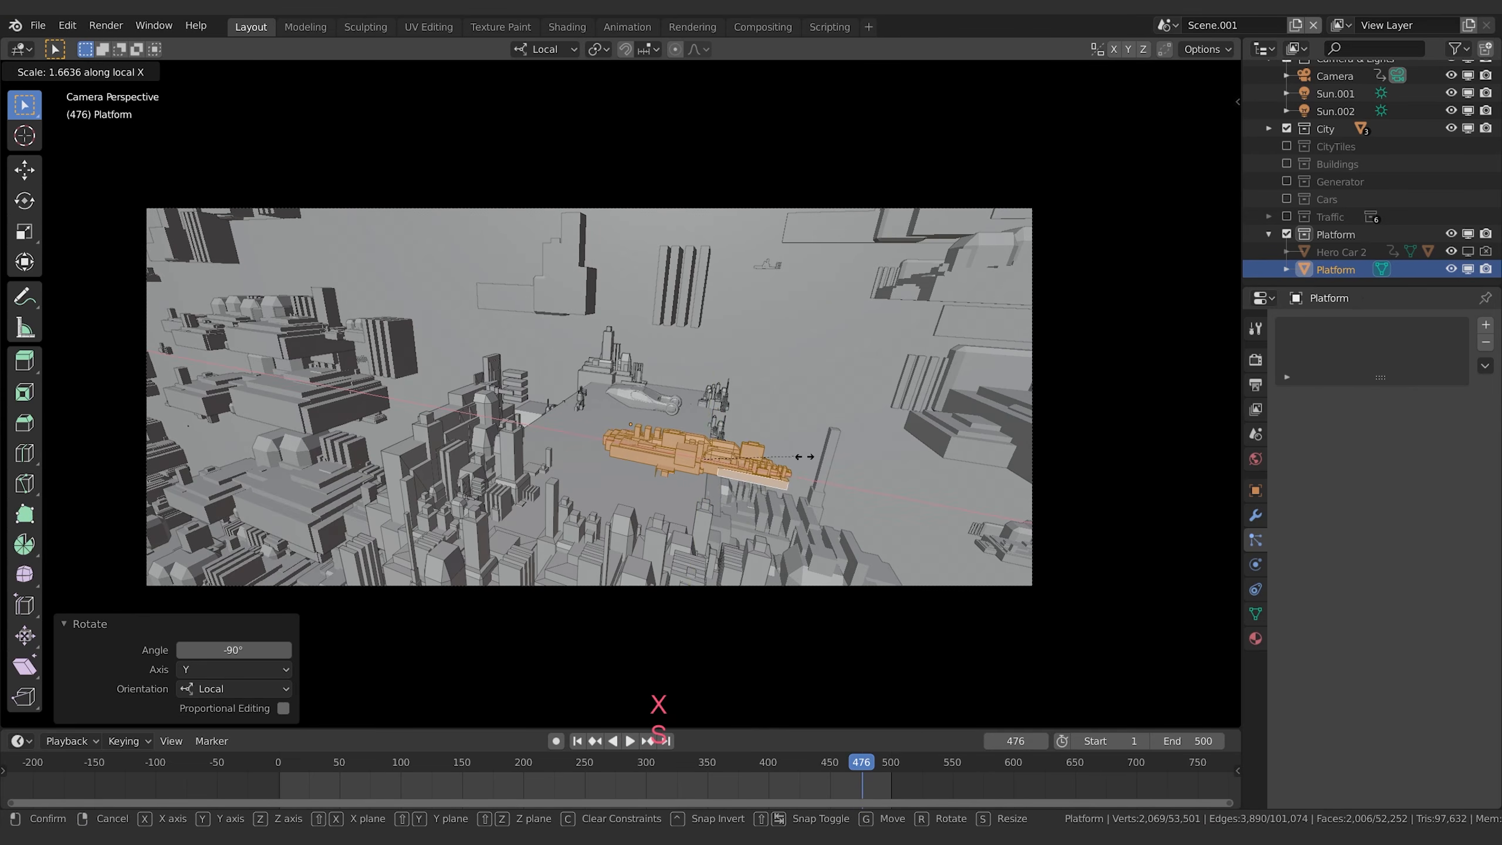
pyautogui.click(836, 463)
pyautogui.press('g')
pyautogui.press('x')
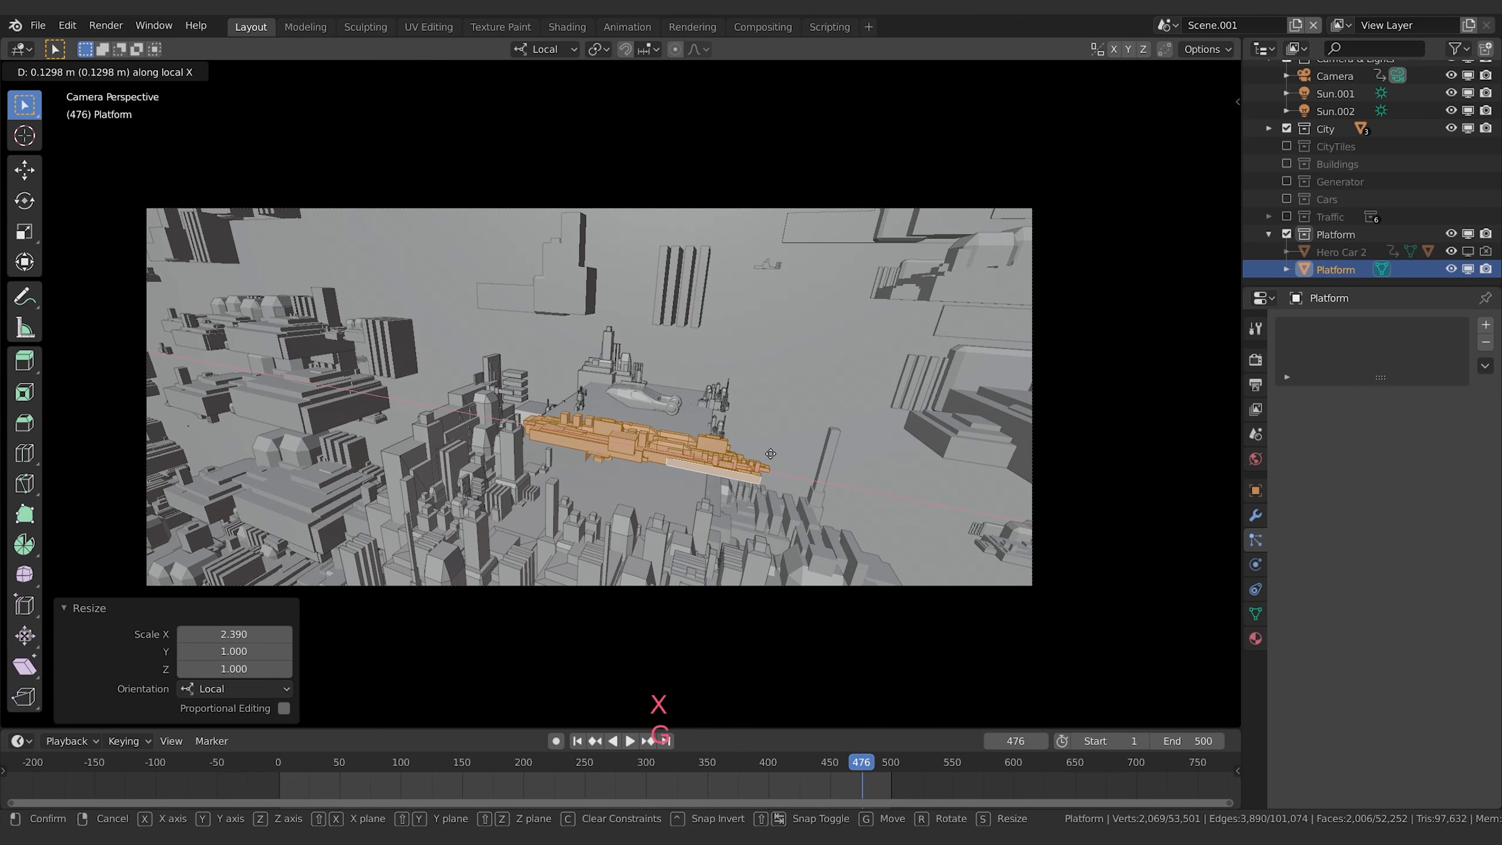
pyautogui.click(765, 469)
# Lower the stretched cluster 0.0408 m along local Z and move it 0.0532 m along local Y.
pyautogui.press('g')
pyautogui.press('z')
pyautogui.click(761, 468)
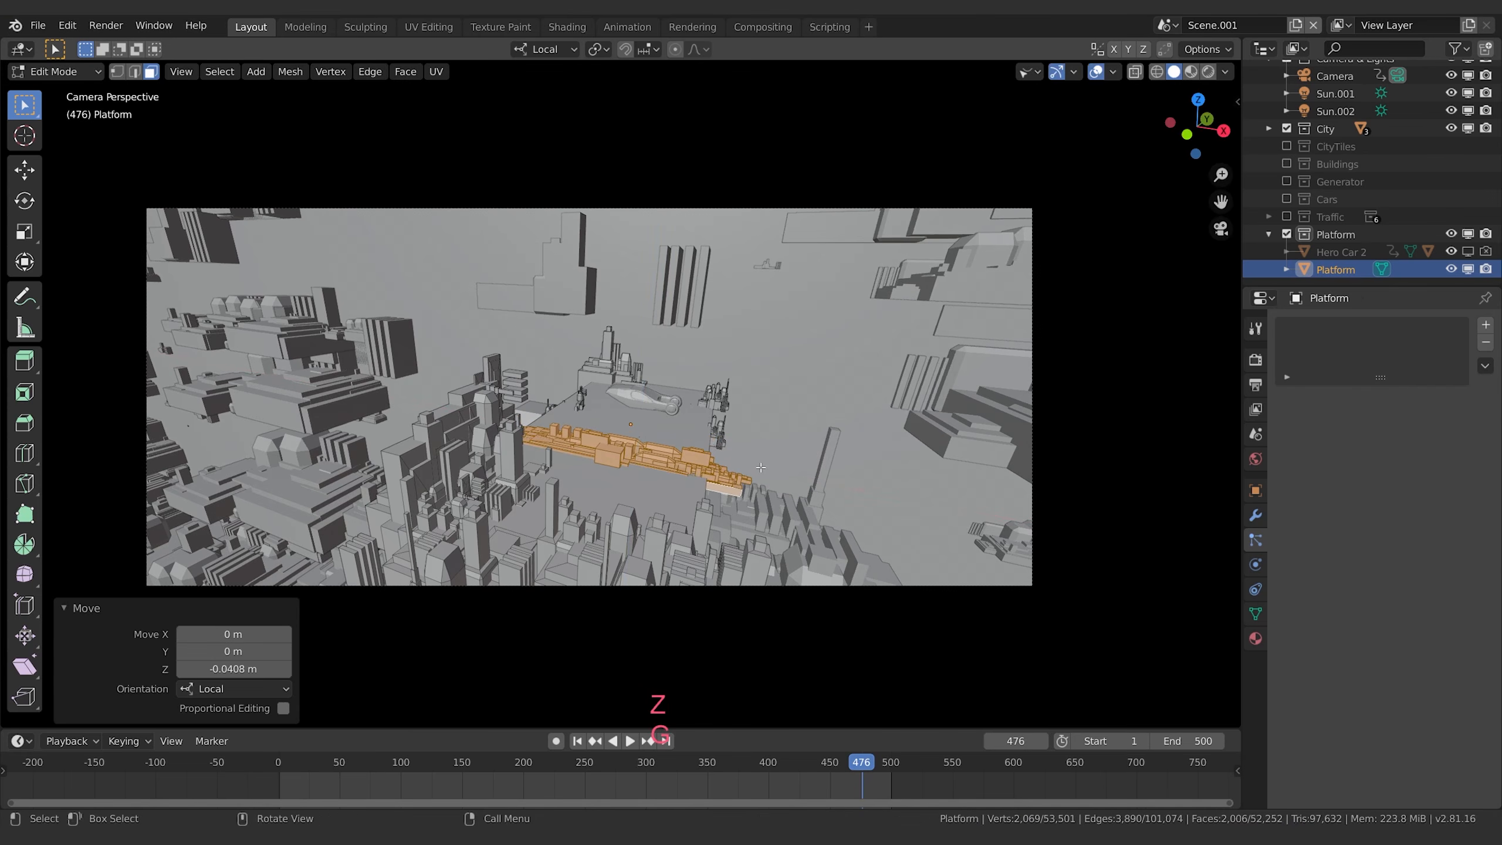
pyautogui.press('g')
pyautogui.press('y')
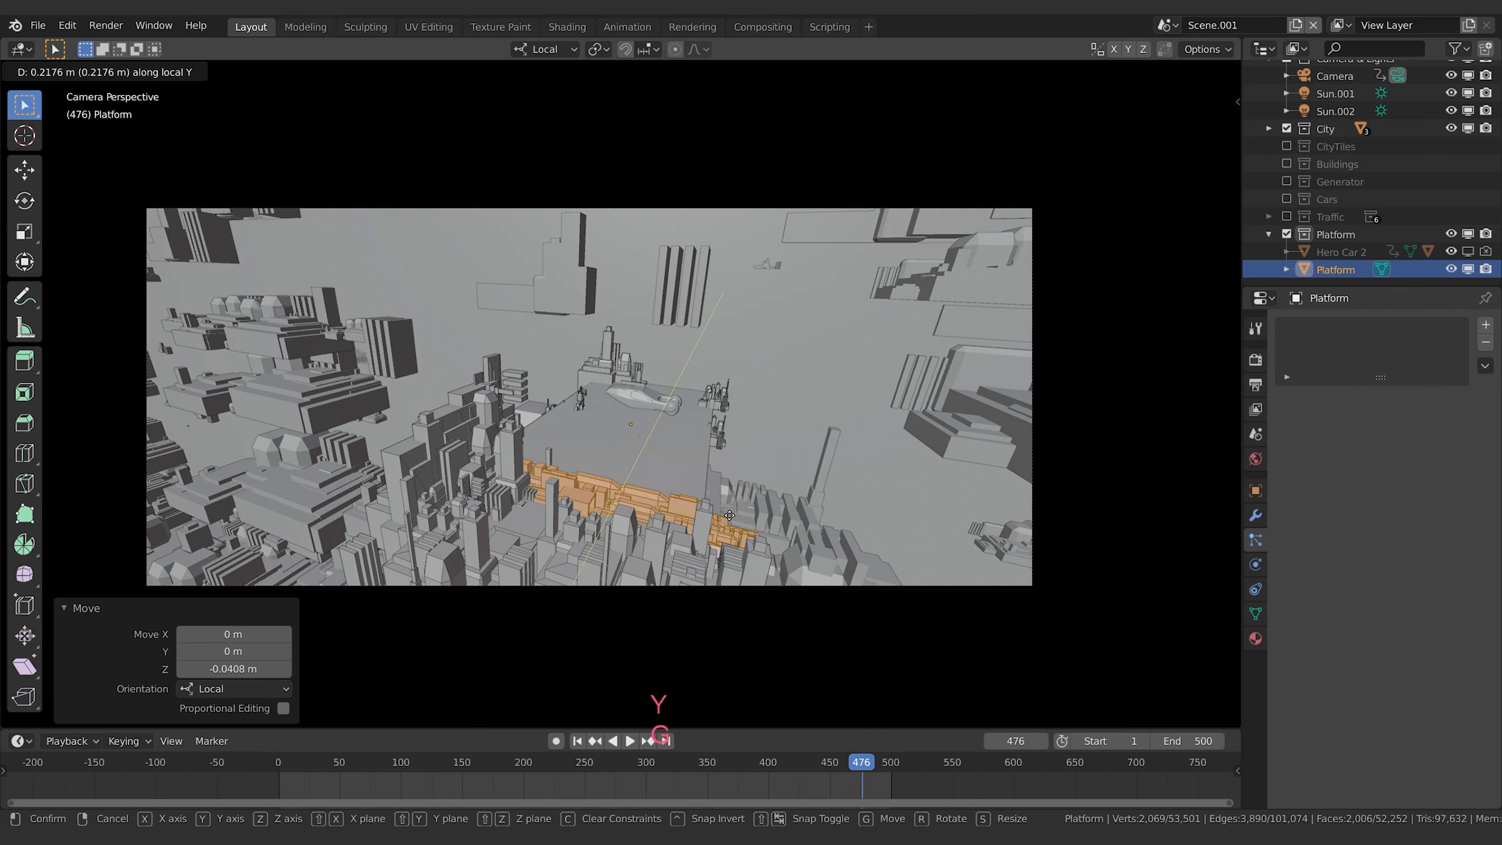
pyautogui.click(771, 423)
# Stretch the selected cluster by 5.987 along local Y, lower it slightly along local Z, and preview the camera animation.
pyautogui.press('s')
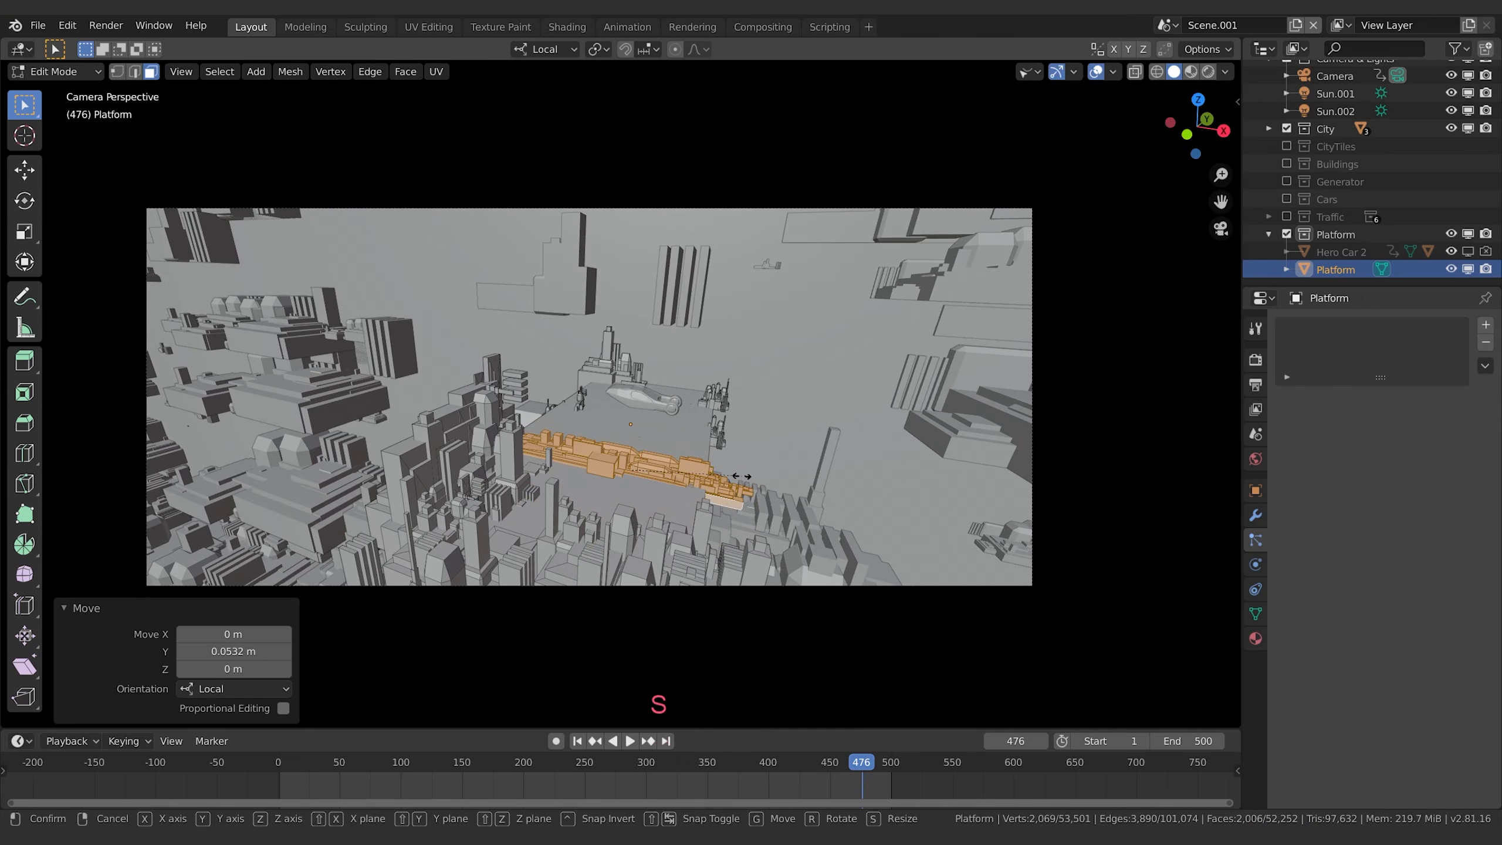
pyautogui.press('y')
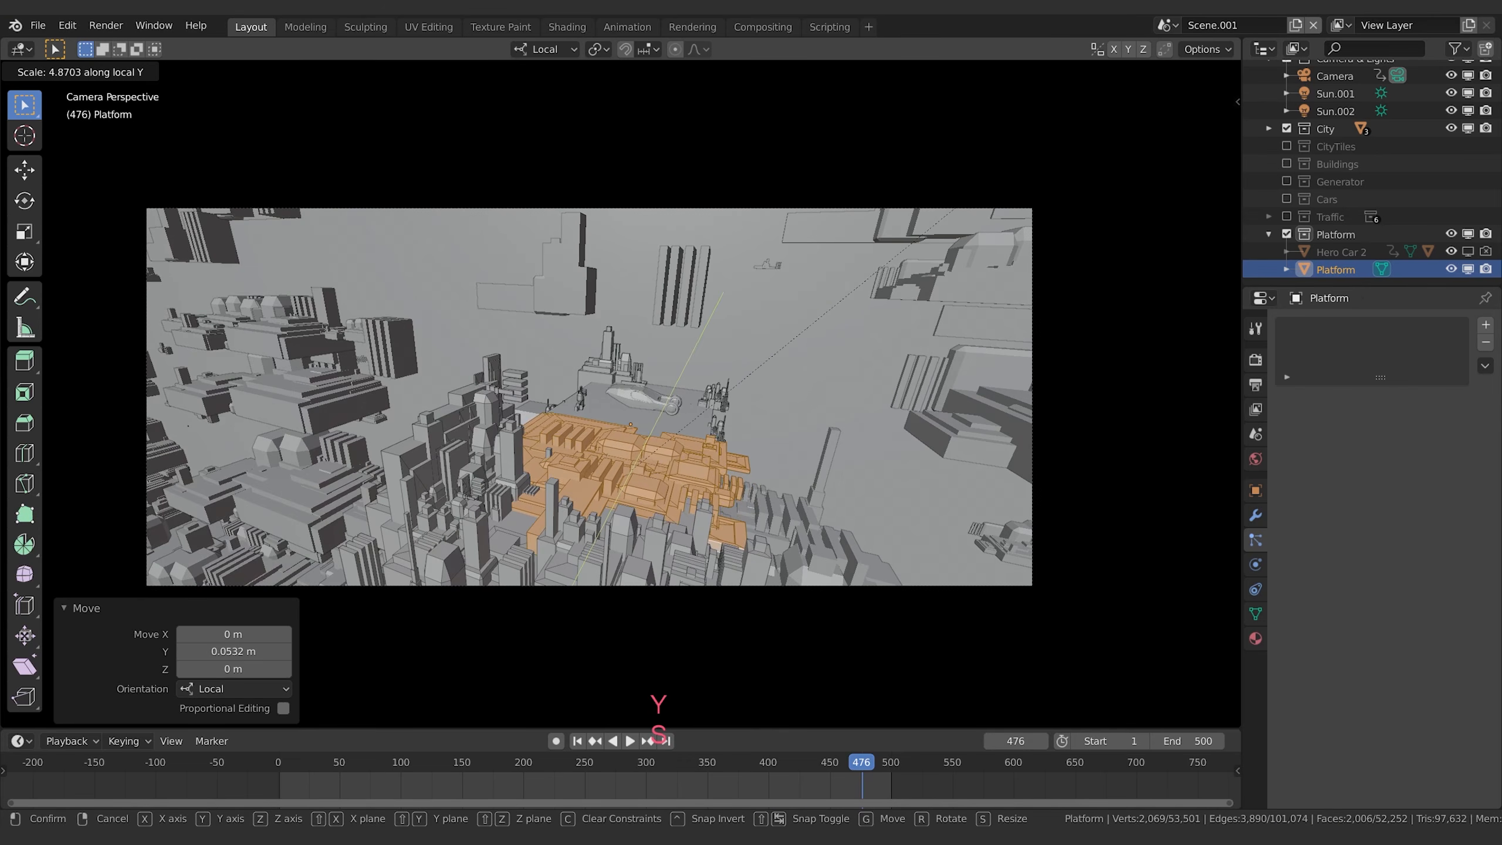
pyautogui.click(893, 439)
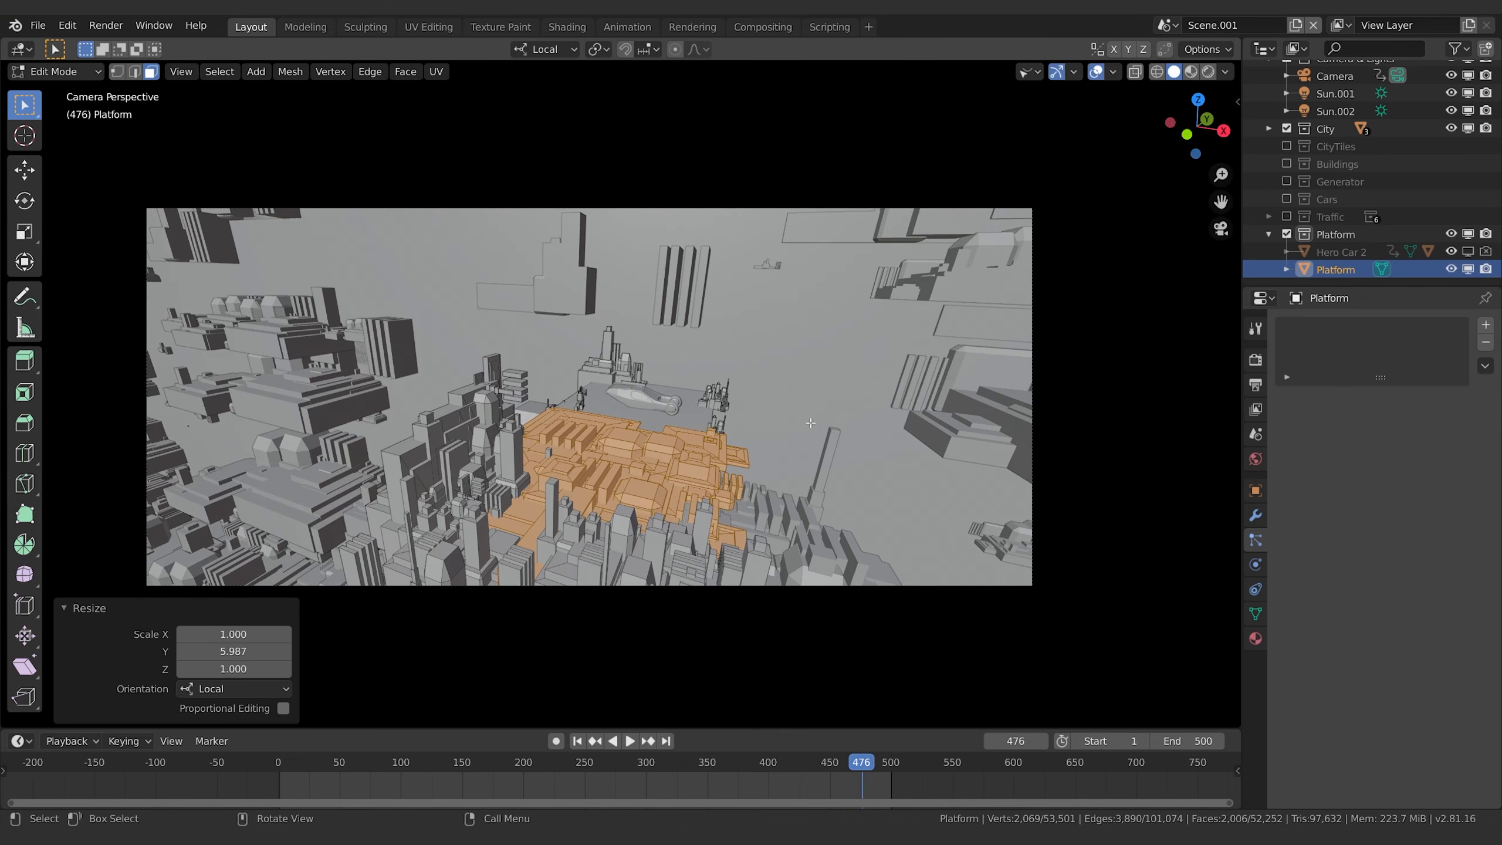
pyautogui.press('g')
pyautogui.press('z')
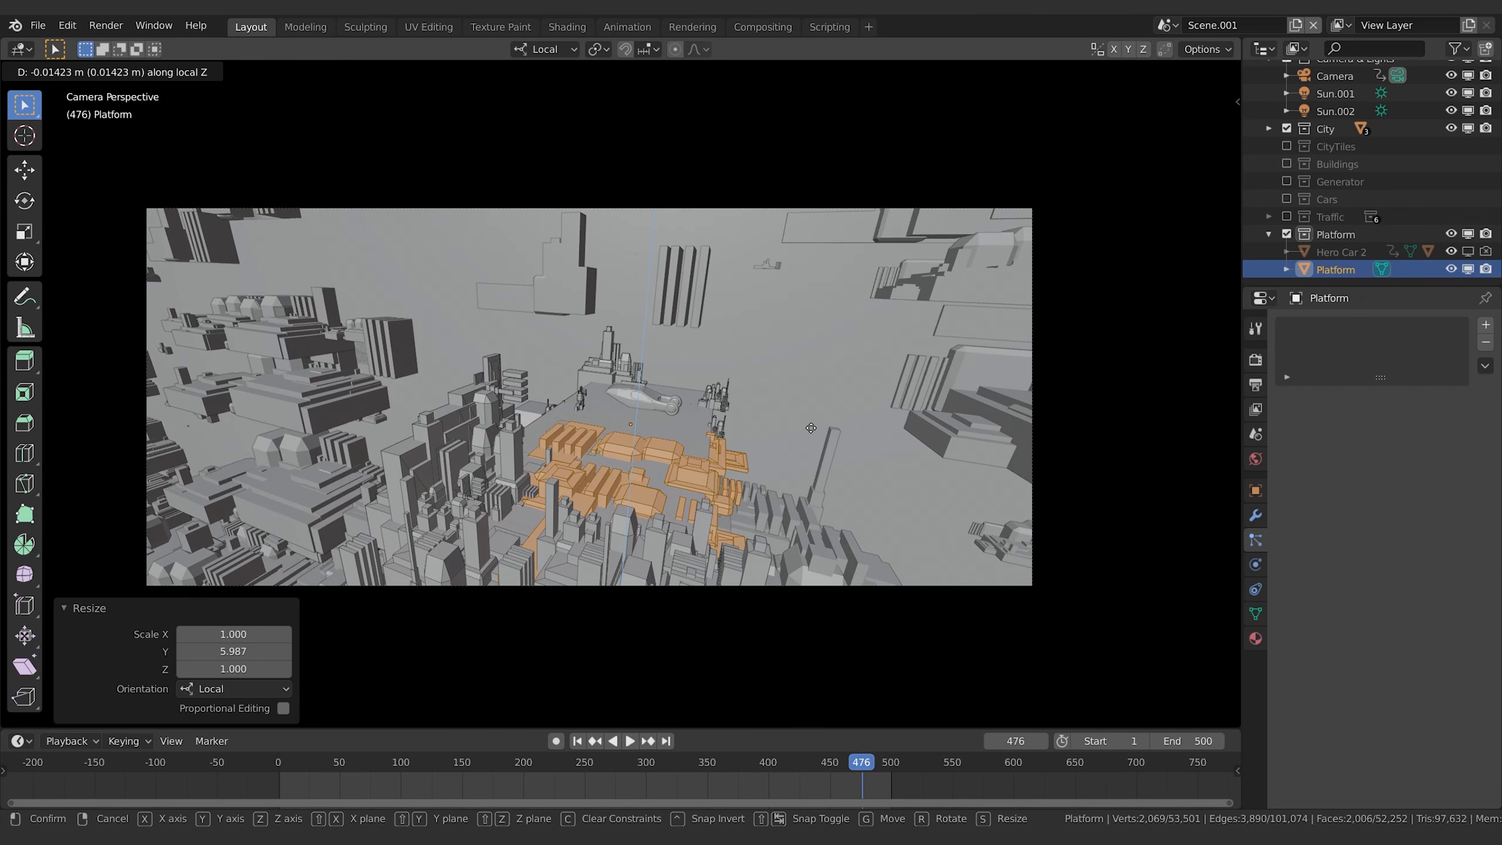
pyautogui.click(811, 427)
pyautogui.press('Tab')
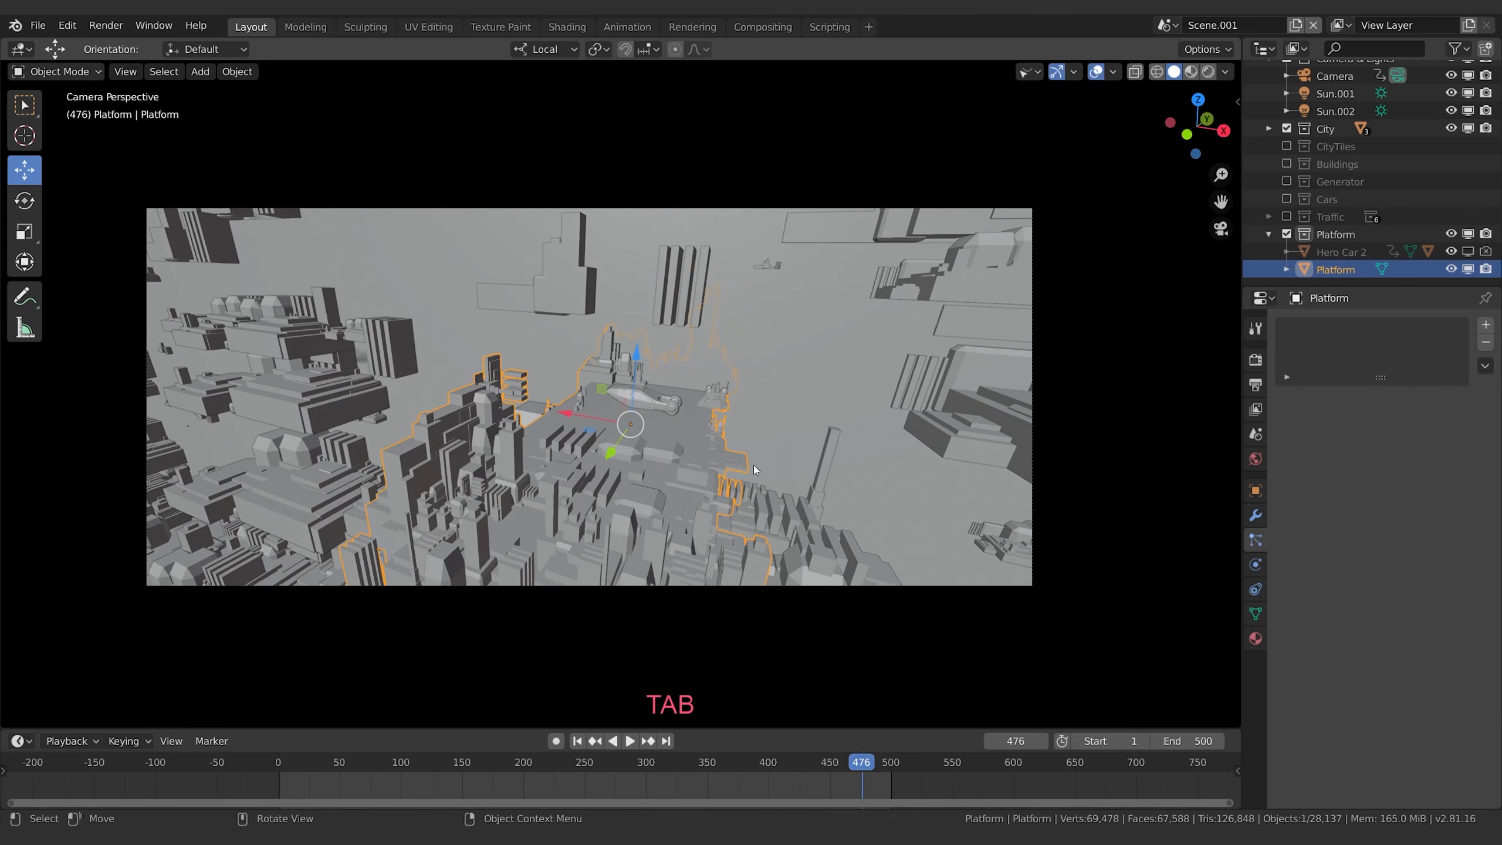
pyautogui.press('space')
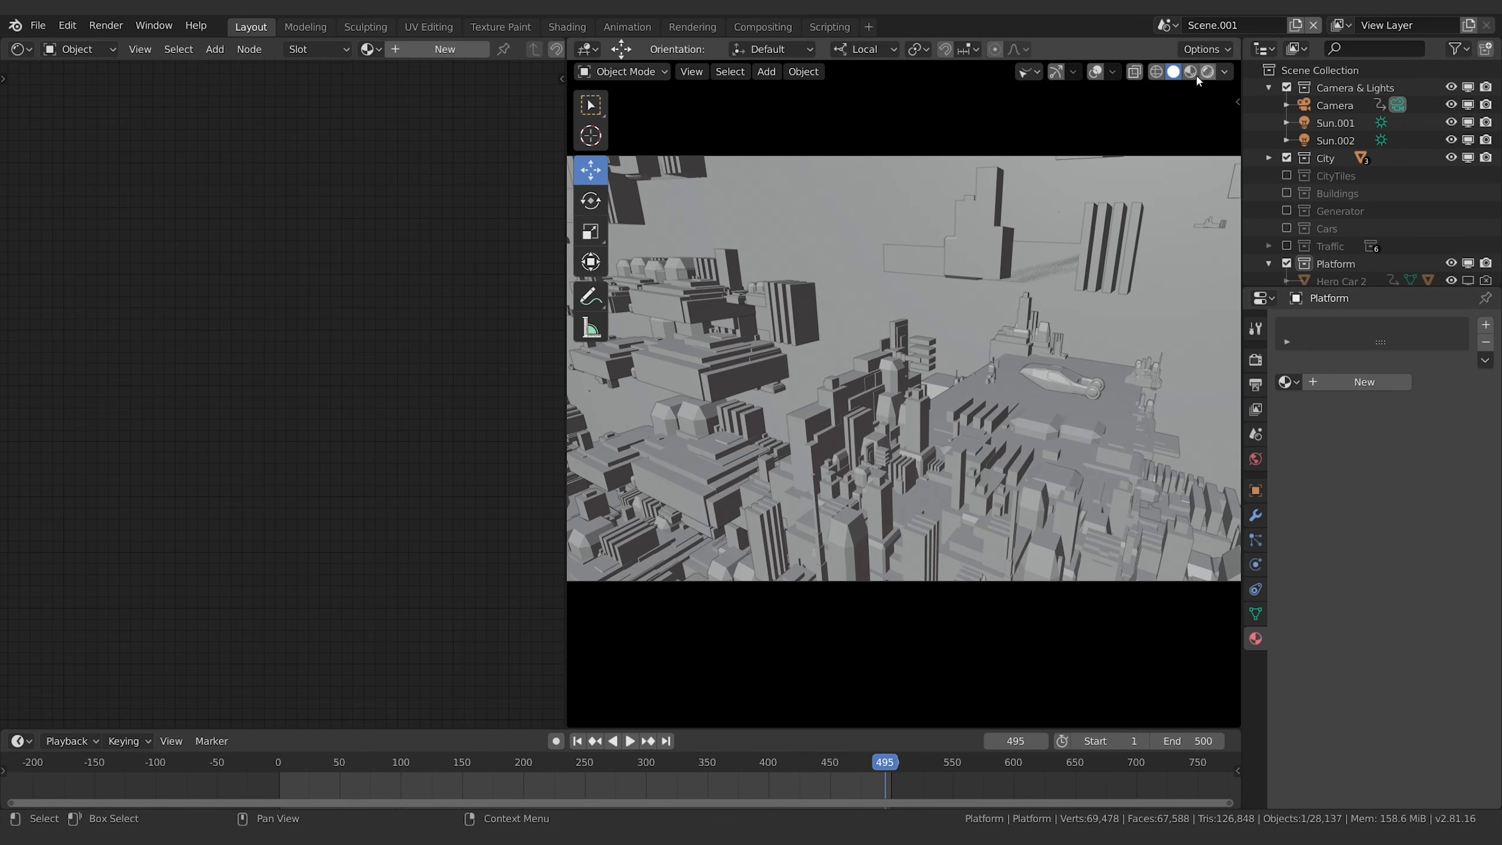
# Show the viewport overlays and give the platform its own copy of the Building material, renamed Platform.
pyautogui.click(1097, 73)
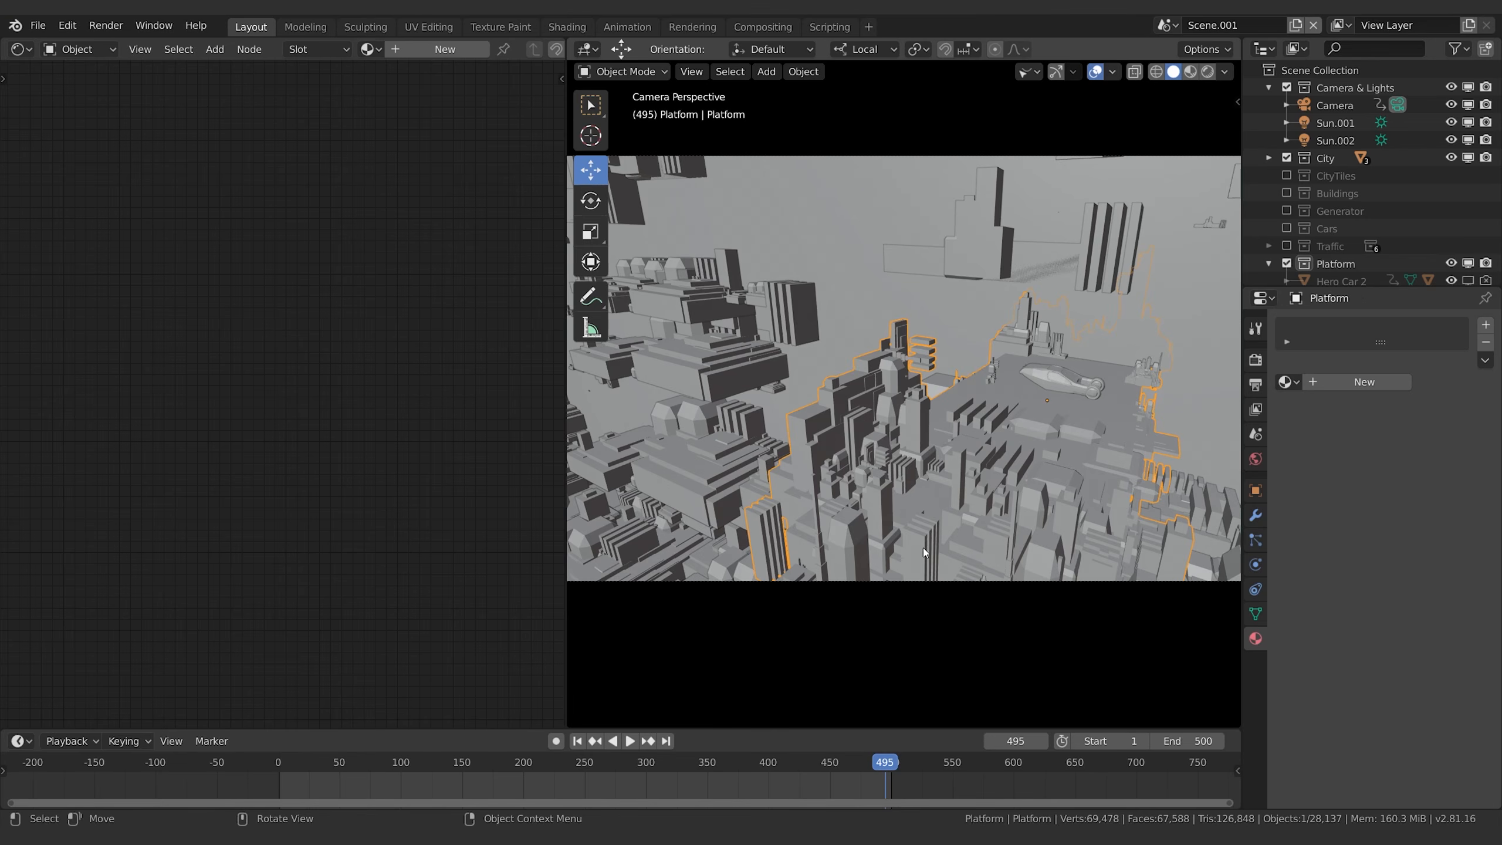
pyautogui.click(1286, 384)
pyautogui.click(1129, 410)
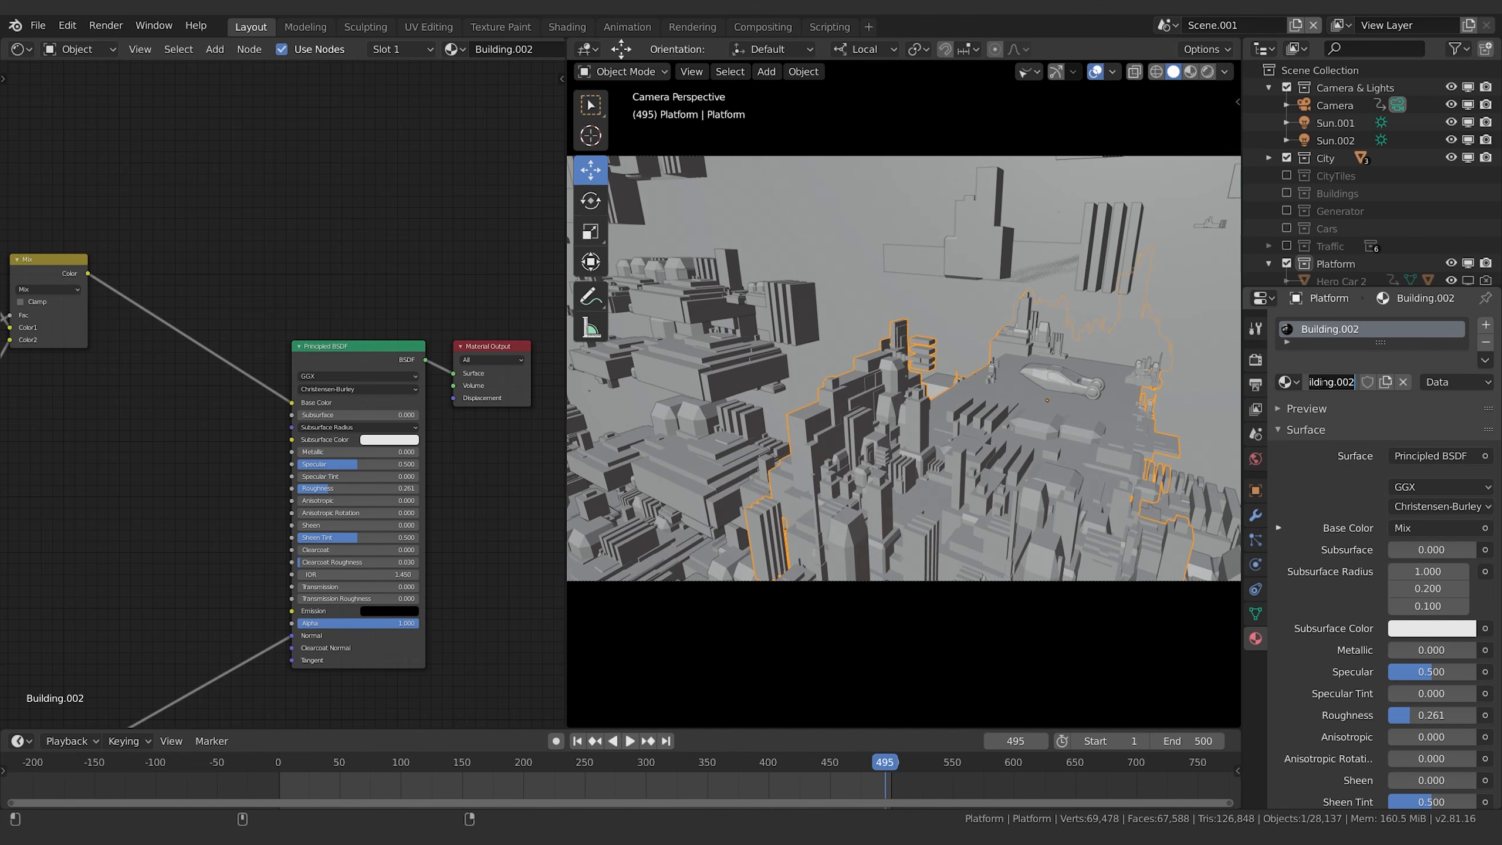
pyautogui.write('Pl')
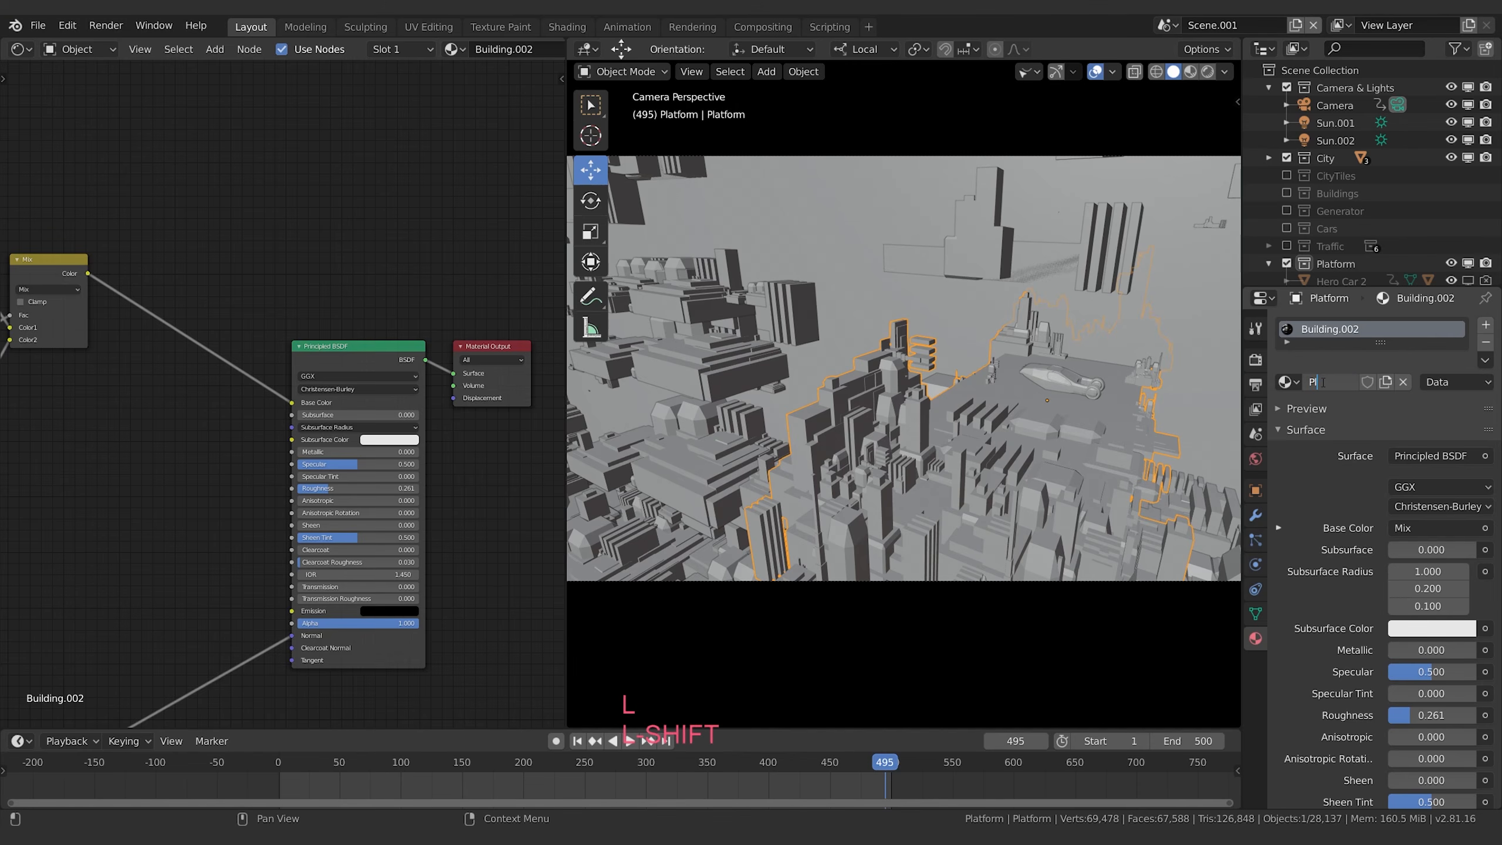
pyautogui.write('atform')
pyautogui.press('Return')
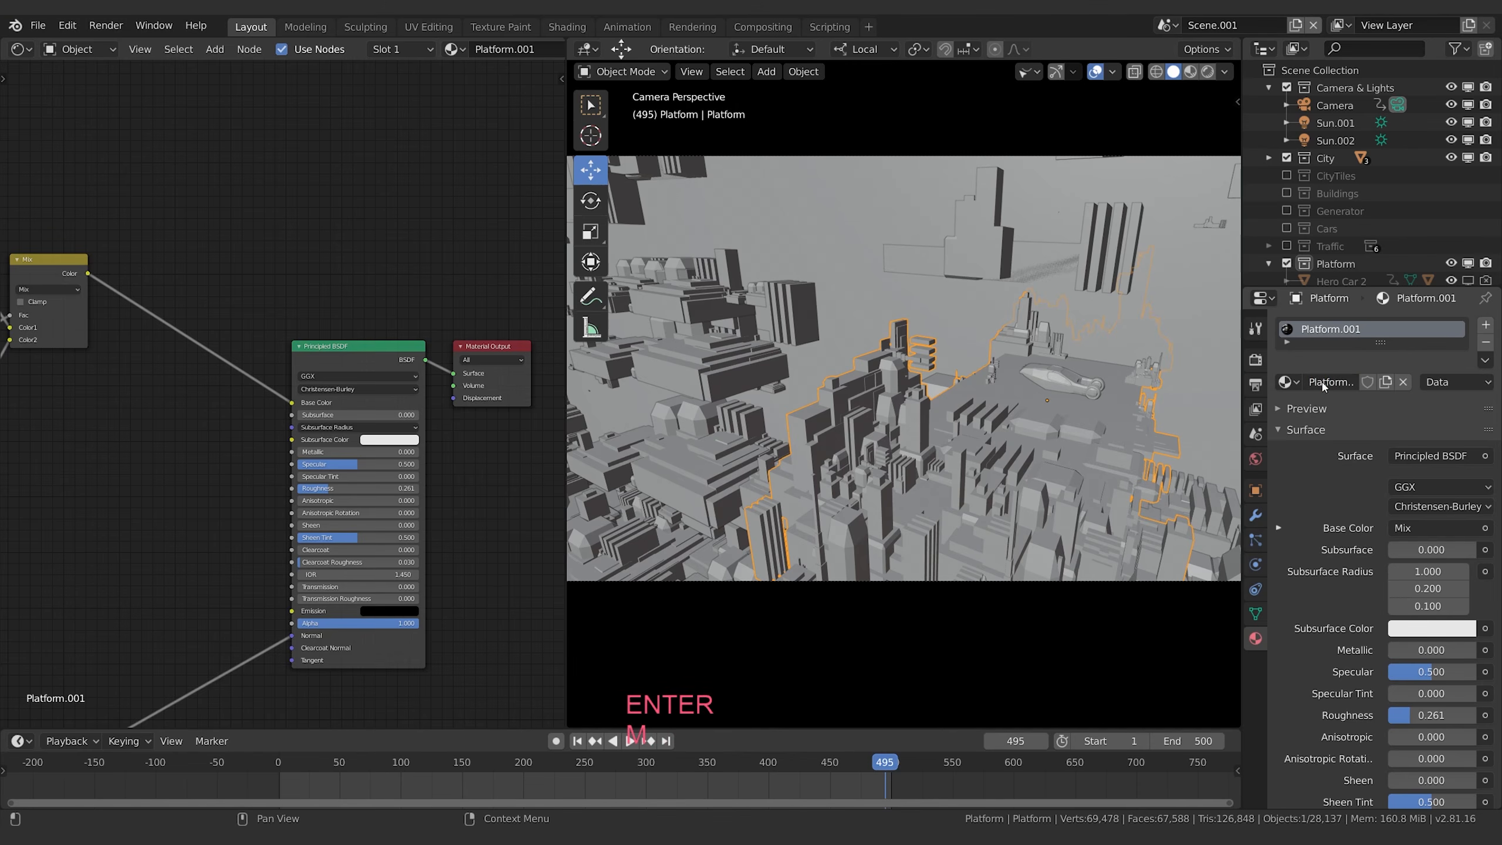
# In Rendered shading, disconnect the Mix node from the platform material's Base Color and set that color to black.
pyautogui.press('z')
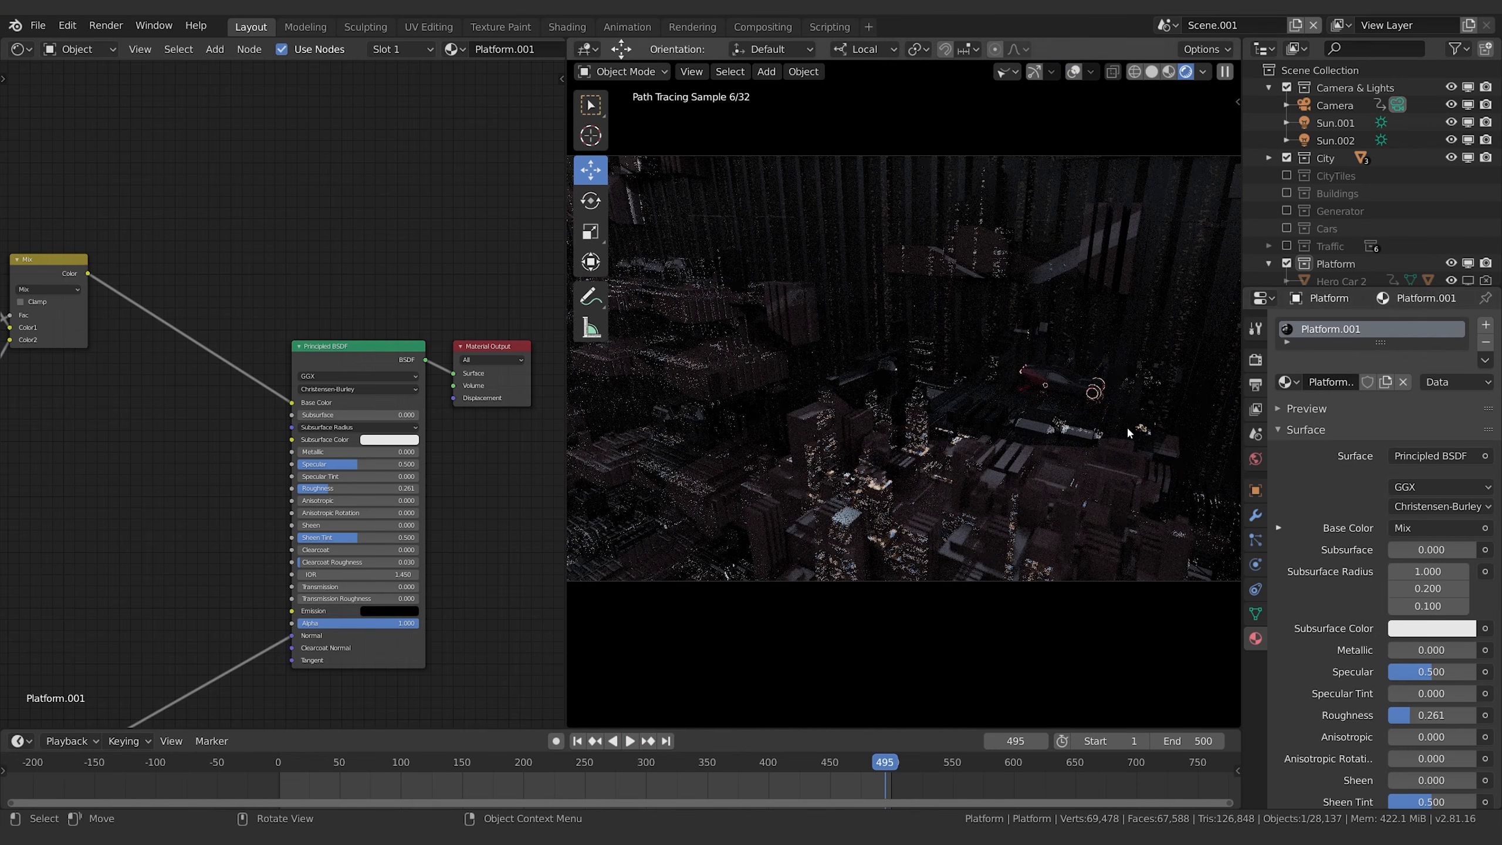
pyautogui.moveTo(195, 277); pyautogui.dragTo(361, 253, button='middle')
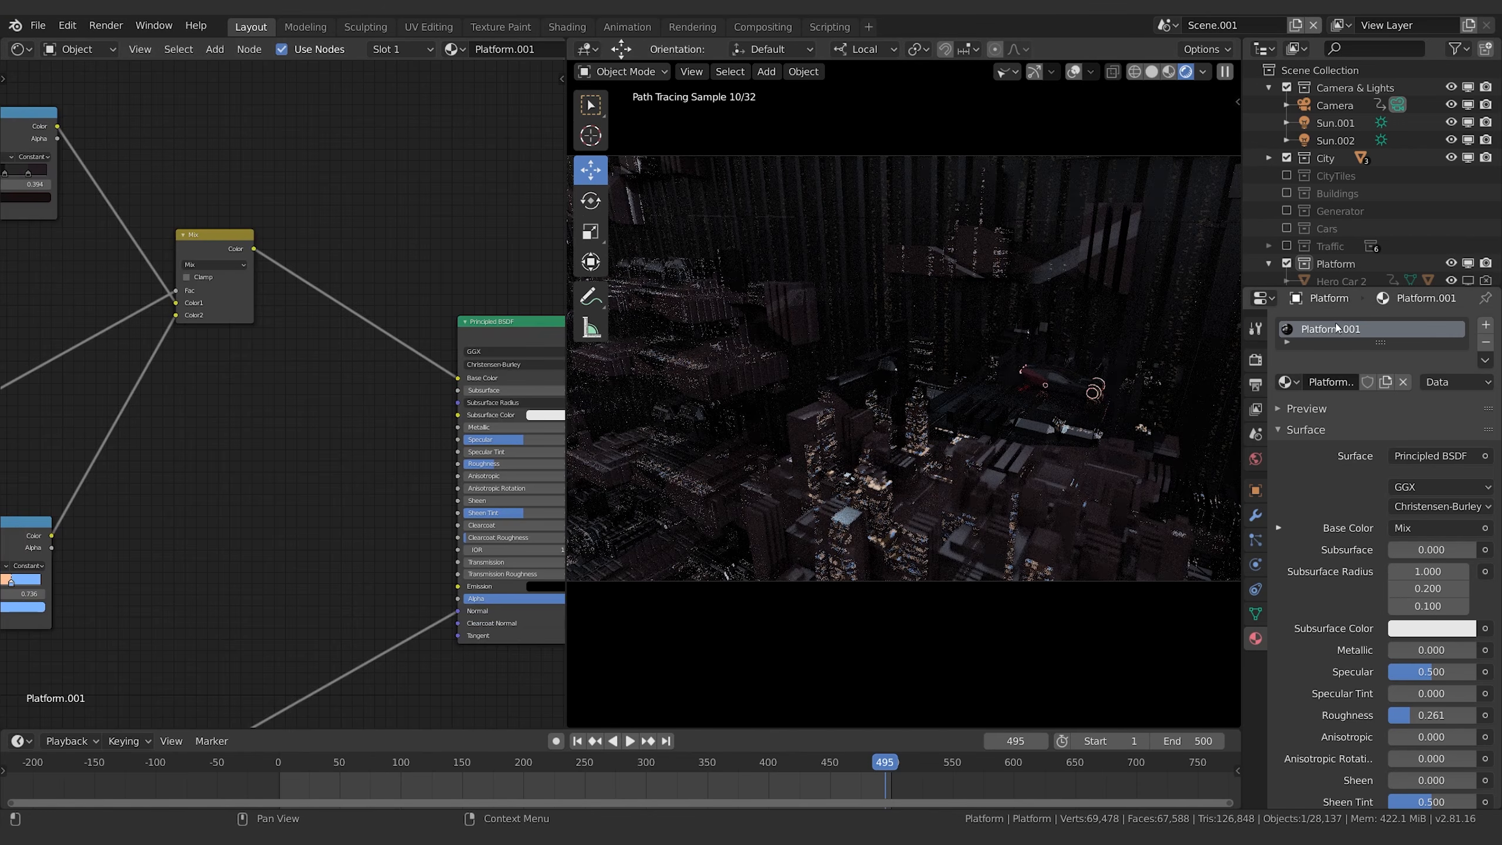
pyautogui.moveTo(455, 379); pyautogui.dragTo(349, 359, button='middle')
pyautogui.moveTo(353, 359); pyautogui.dragTo(290, 336)
pyautogui.click(459, 359)
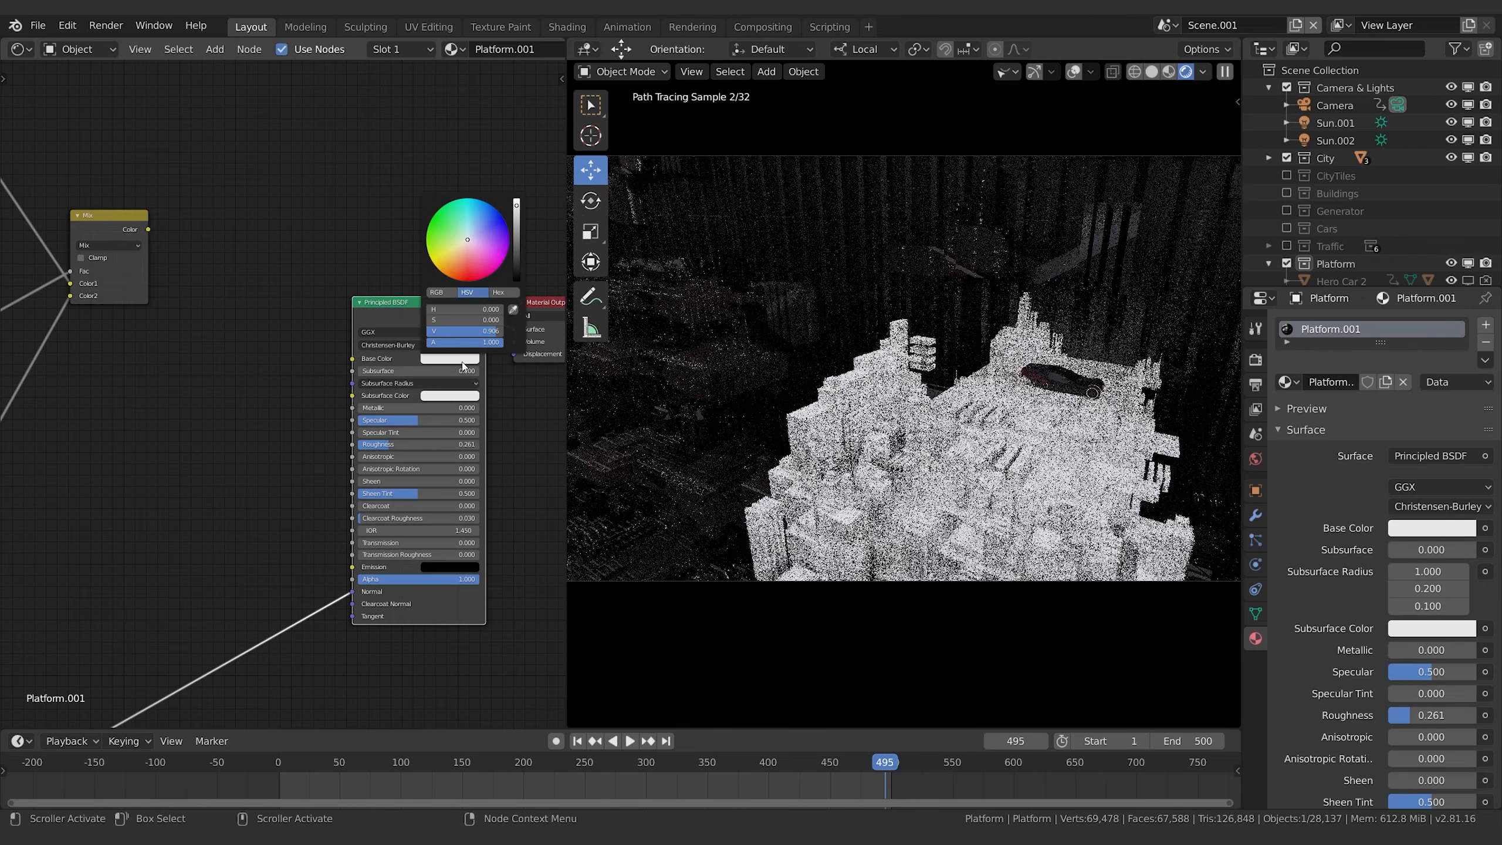
pyautogui.click(517, 280)
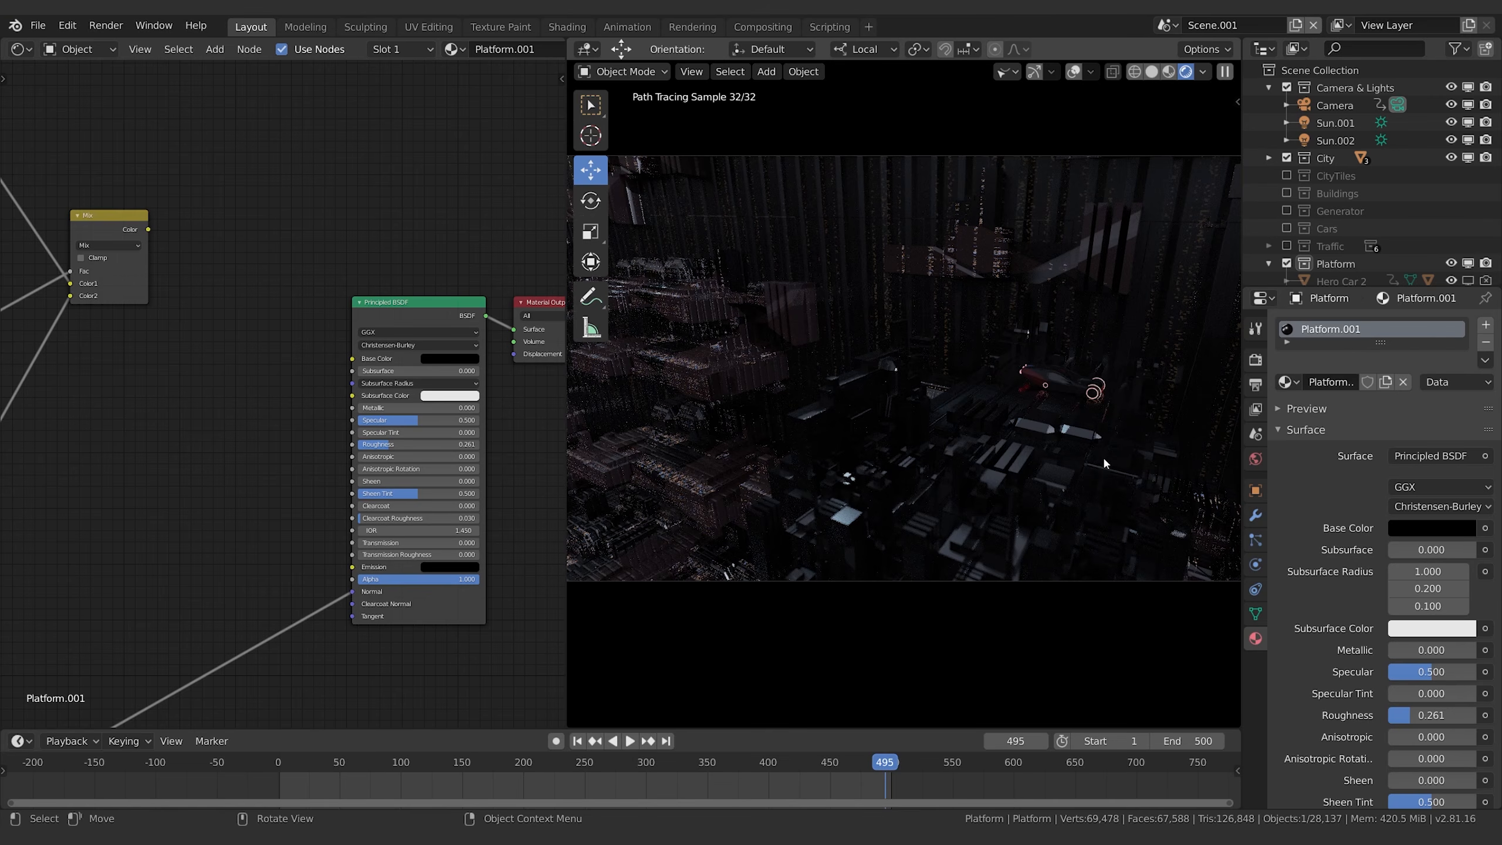
# Return the camera view to Solid shading and delete the faces of the selected stretched cluster on the platform.
pyautogui.press('KP_0')
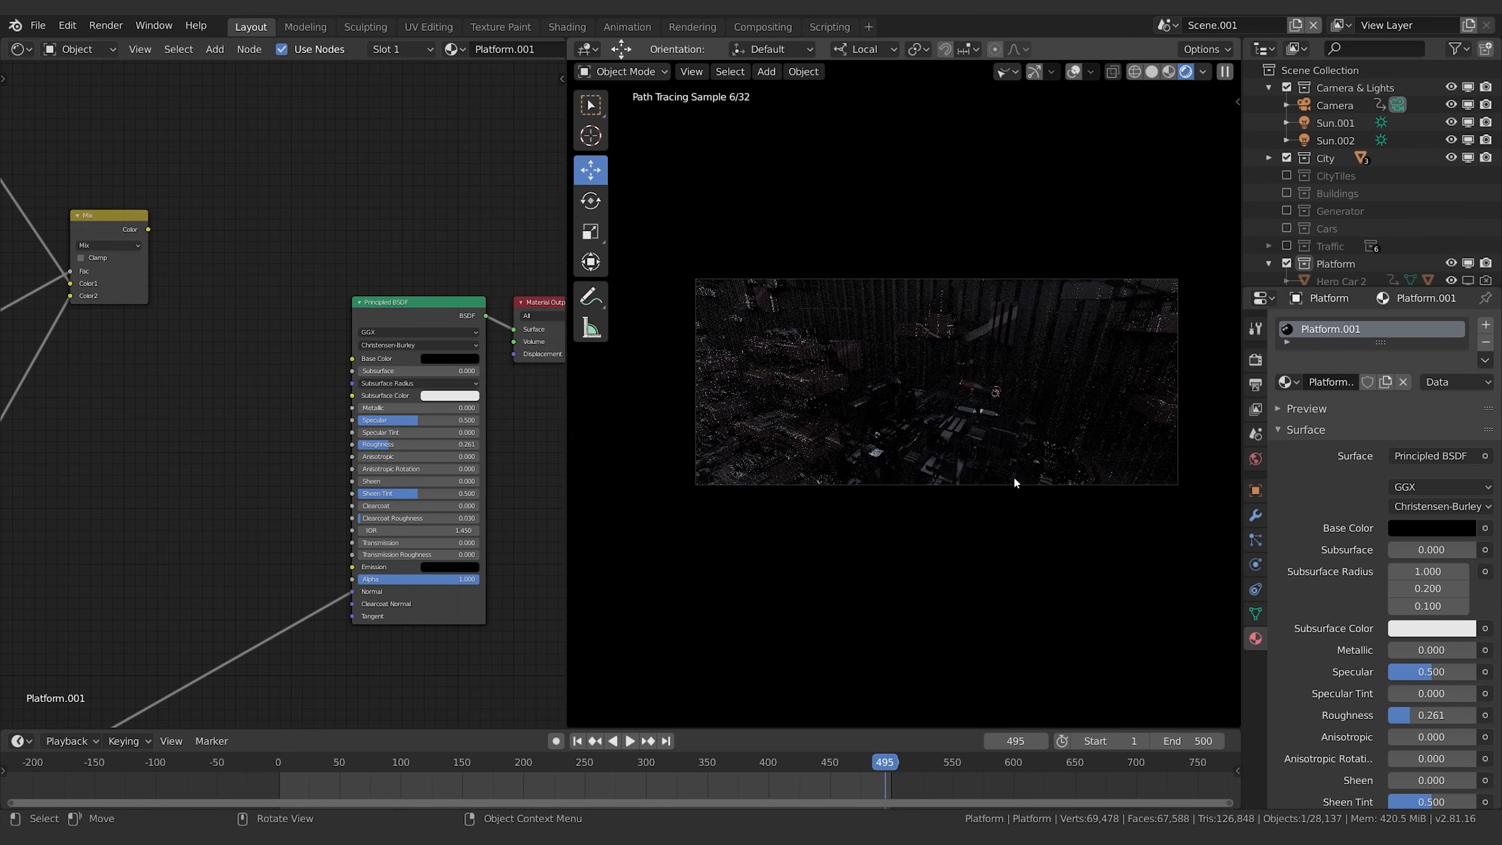
pyautogui.scroll(3, 1010, 462)
pyautogui.press('z')
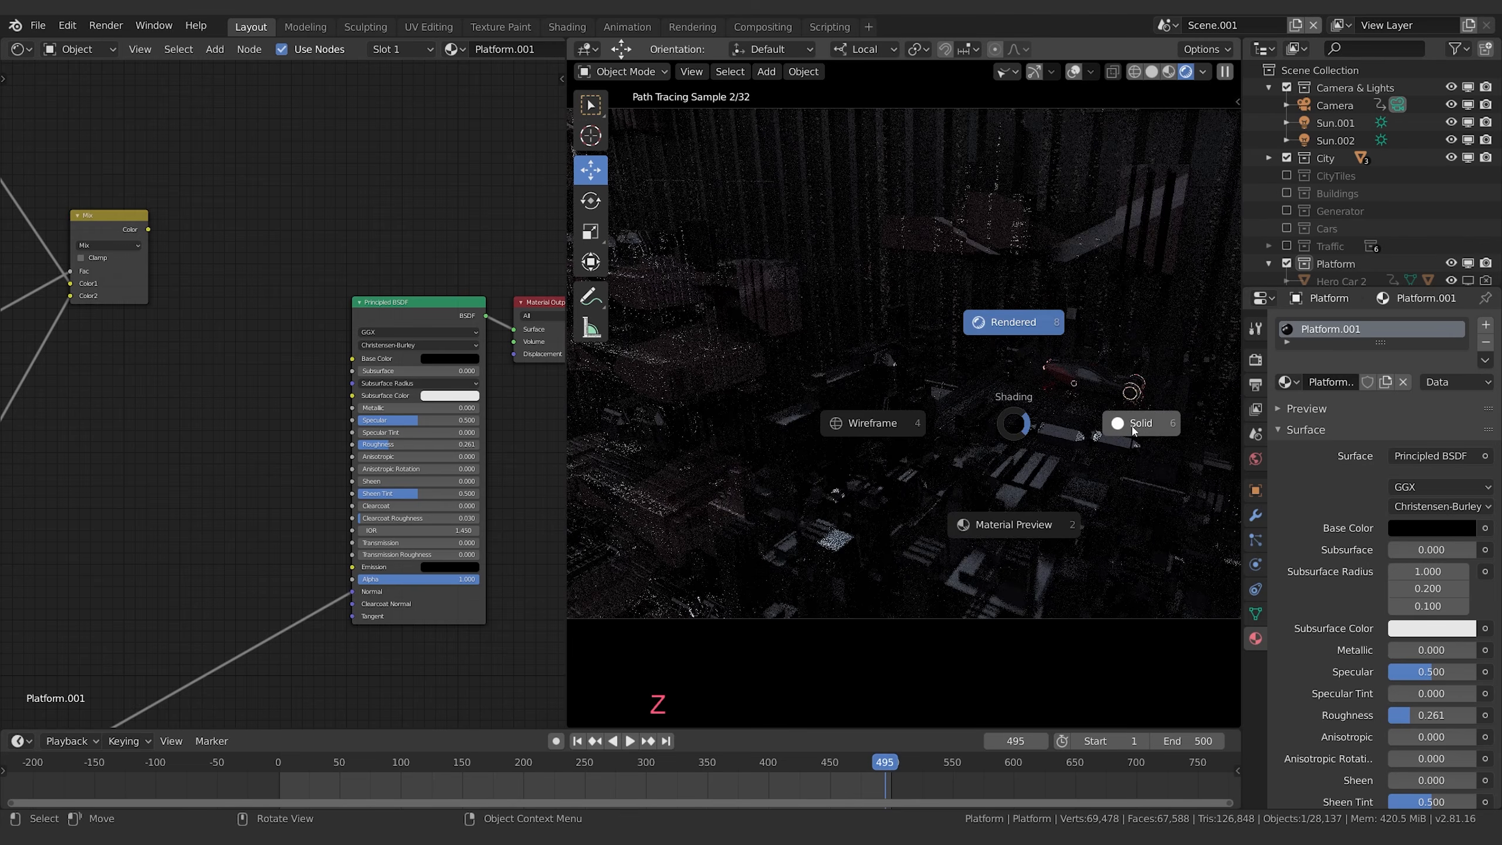
pyautogui.click(1132, 427)
pyautogui.press('Tab')
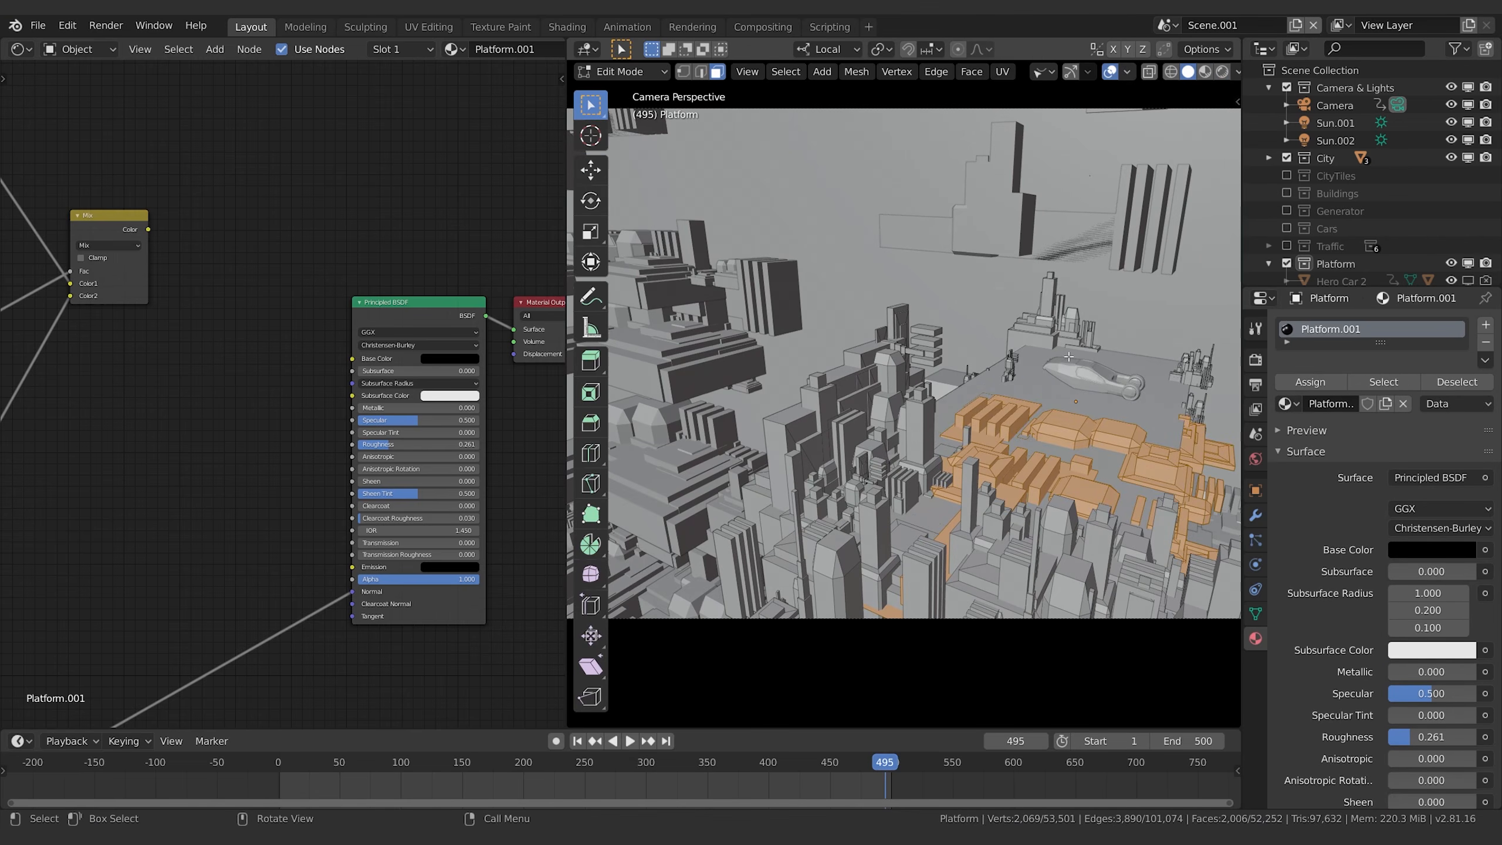
pyautogui.press('x')
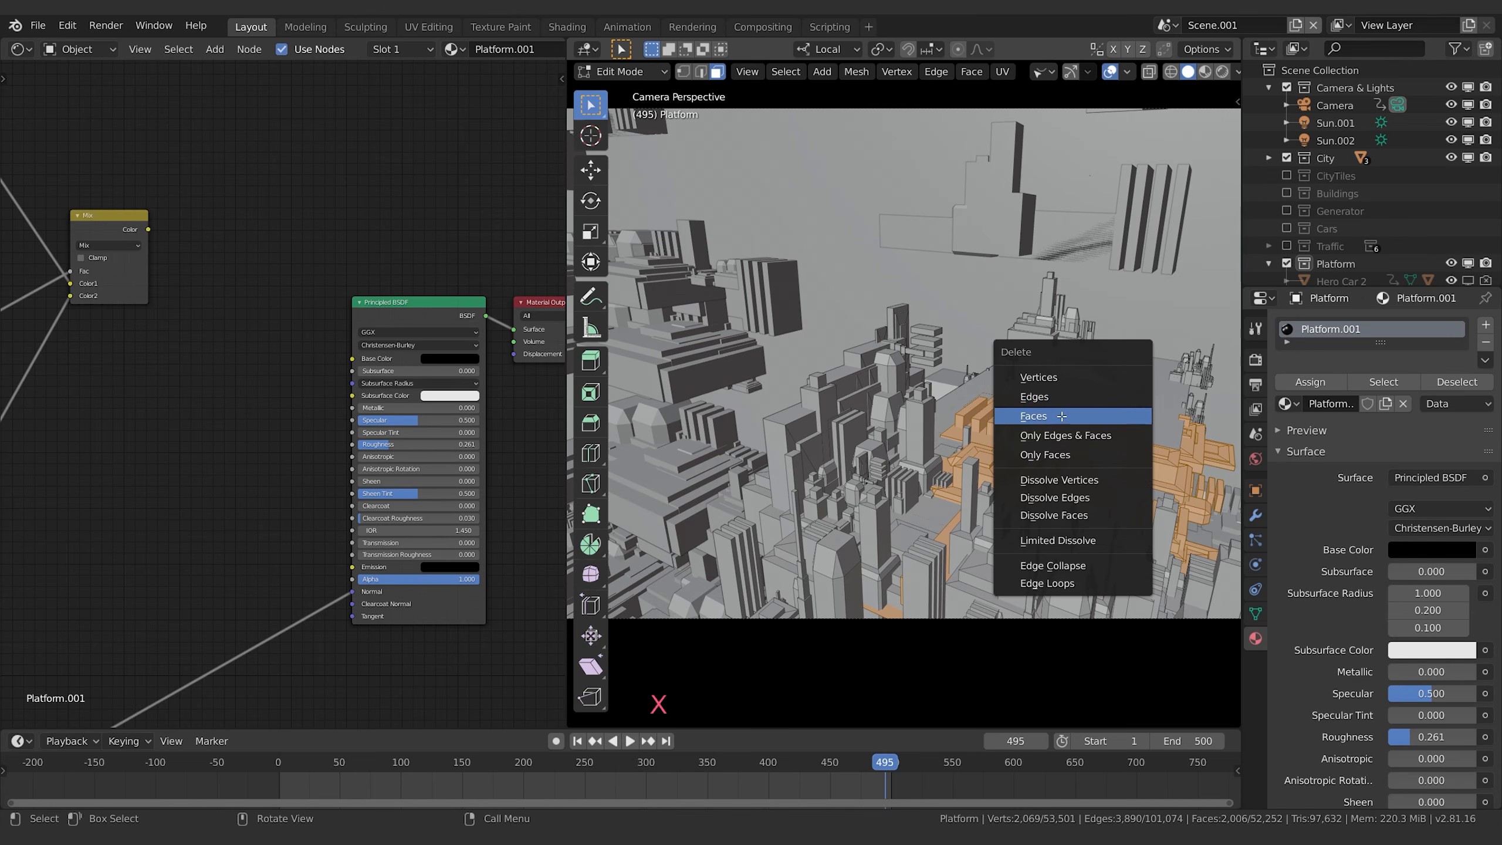
pyautogui.click(1061, 416)
pyautogui.press('Tab')
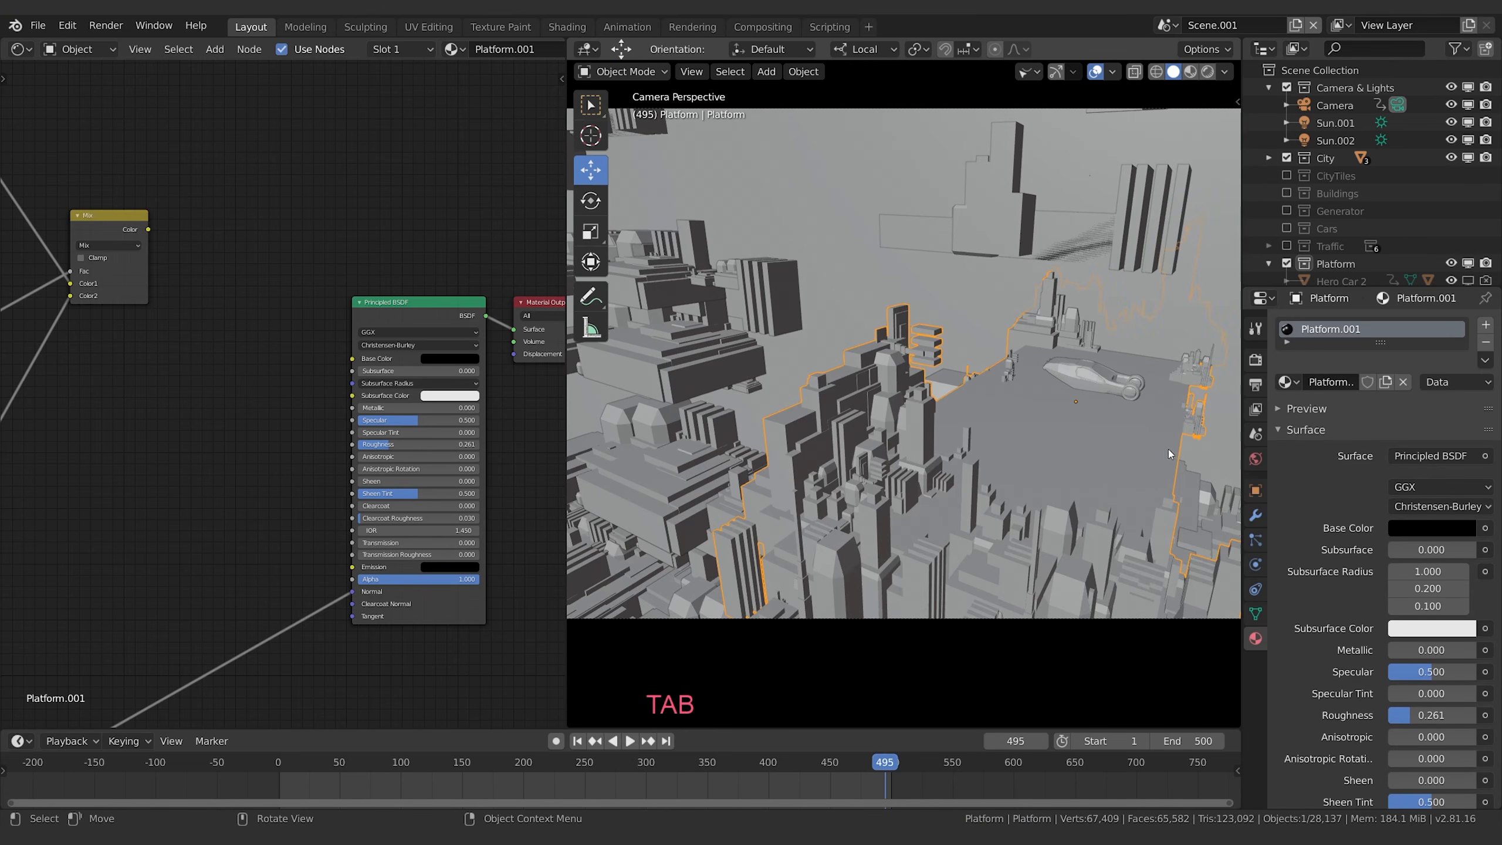
# Preview the camera view in Rendered shading with overlays hidden, and close the shader editor to enlarge the viewport.
pyautogui.press('z')
pyautogui.click(1032, 116)
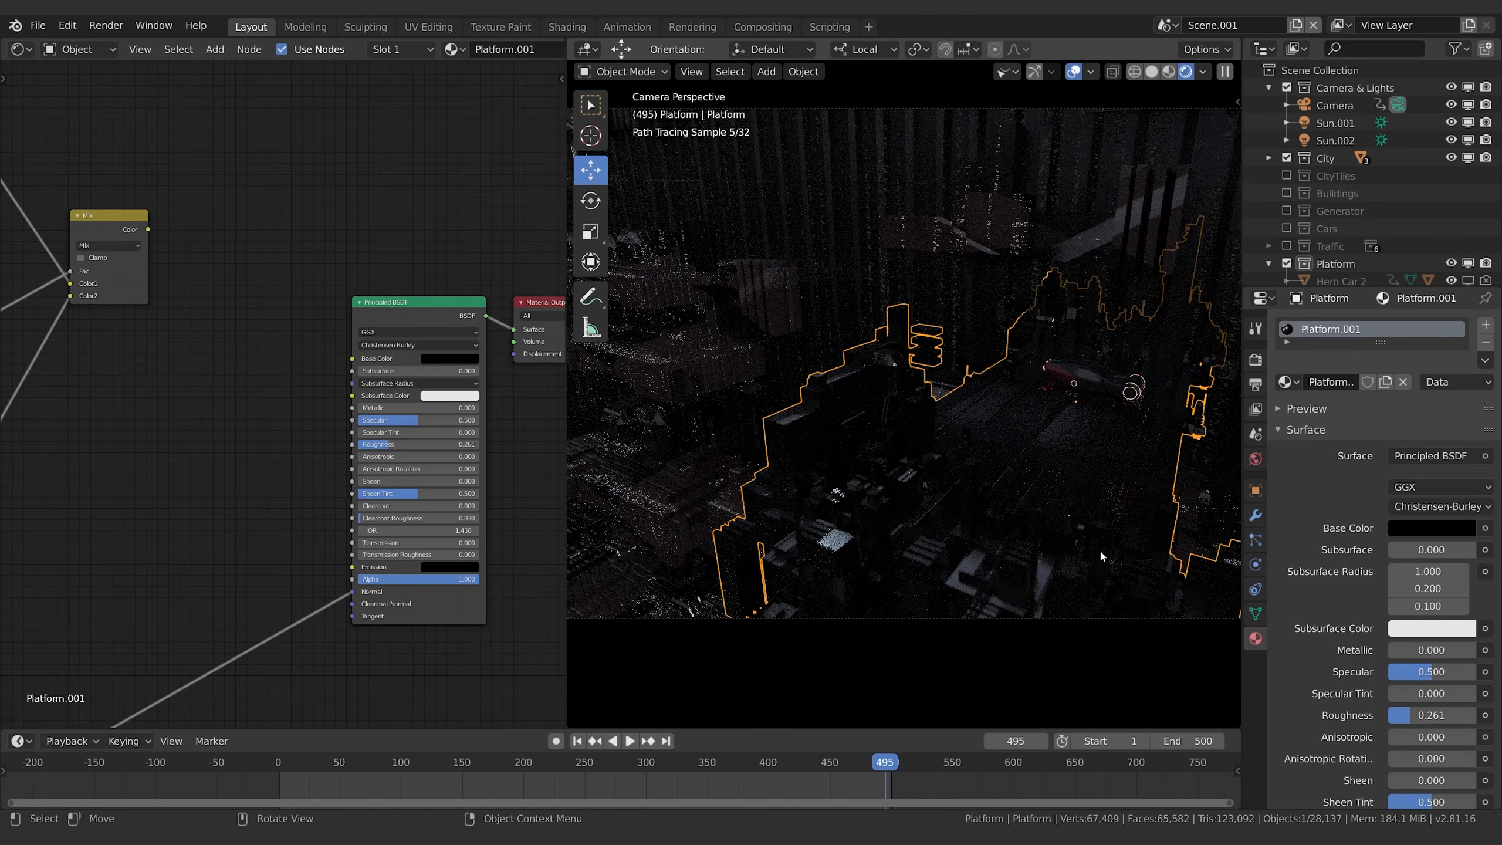
pyautogui.click(1073, 72)
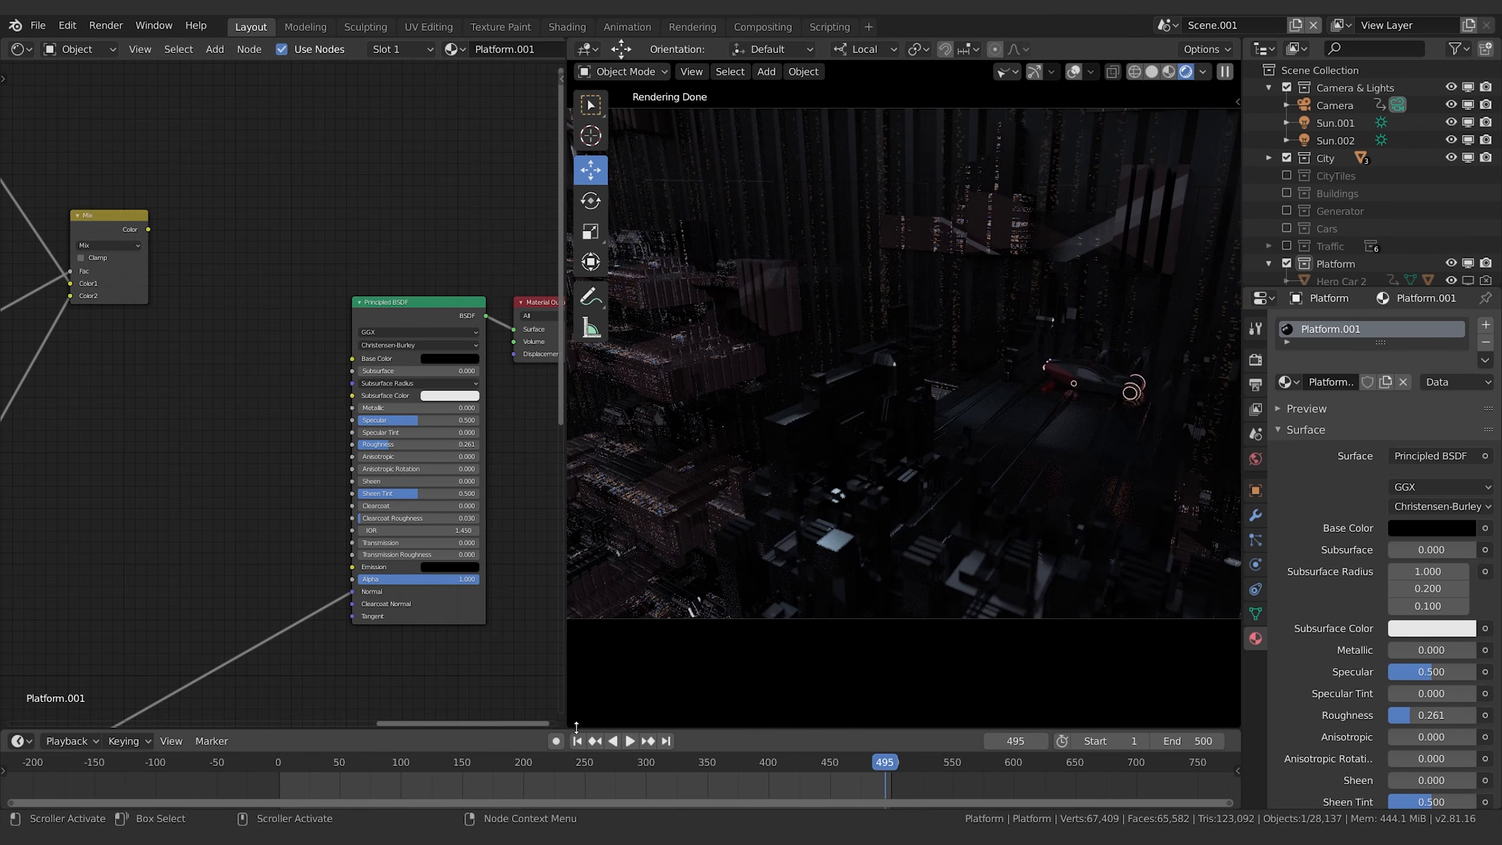
pyautogui.moveTo(569, 724); pyautogui.dragTo(515, 674)
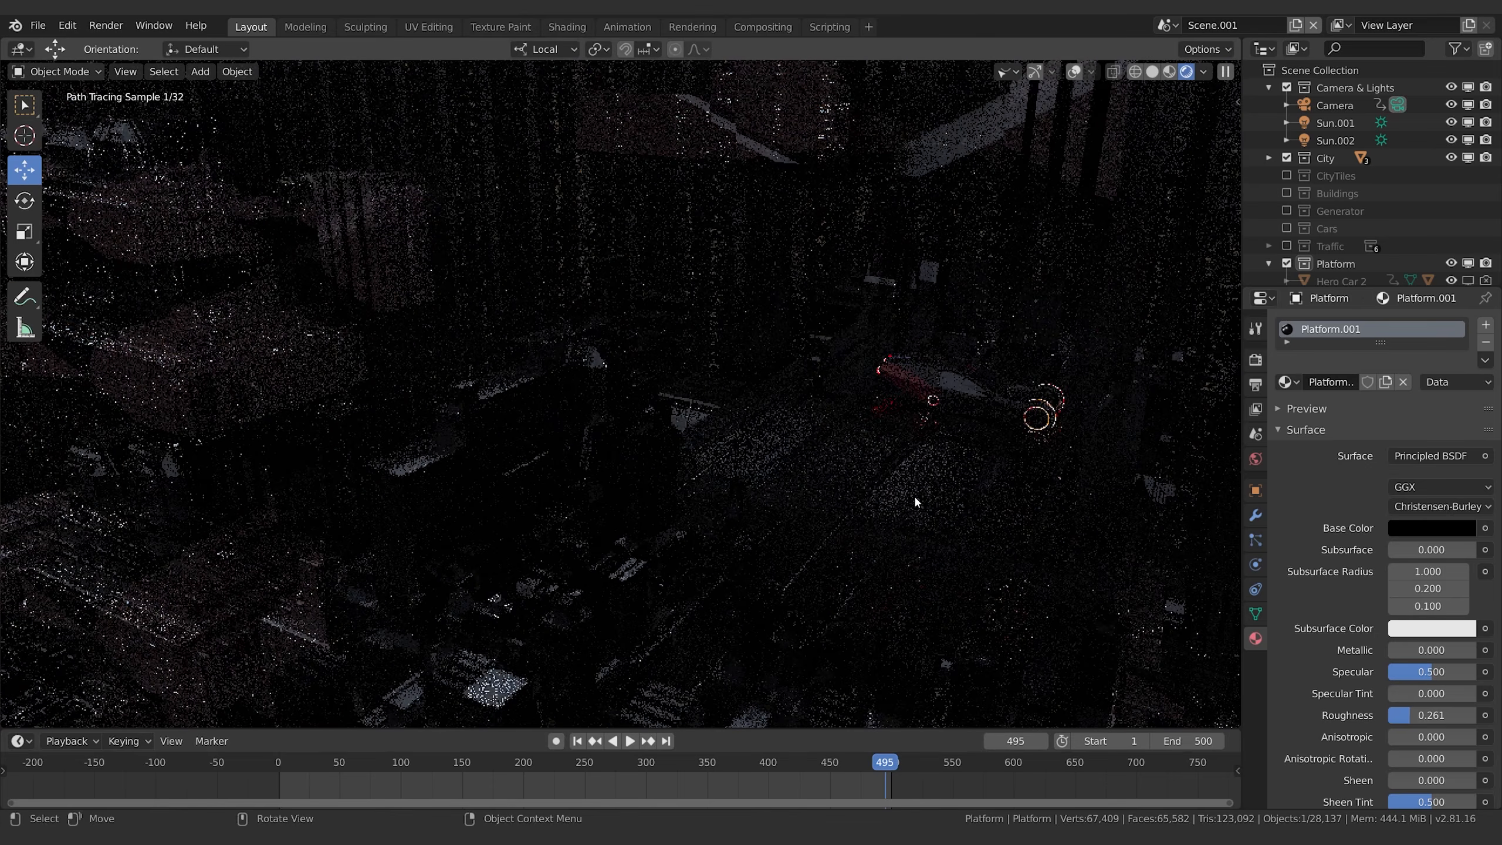
pyautogui.scroll(-3, 913, 496)
pyautogui.scroll(-2, 780, 442)
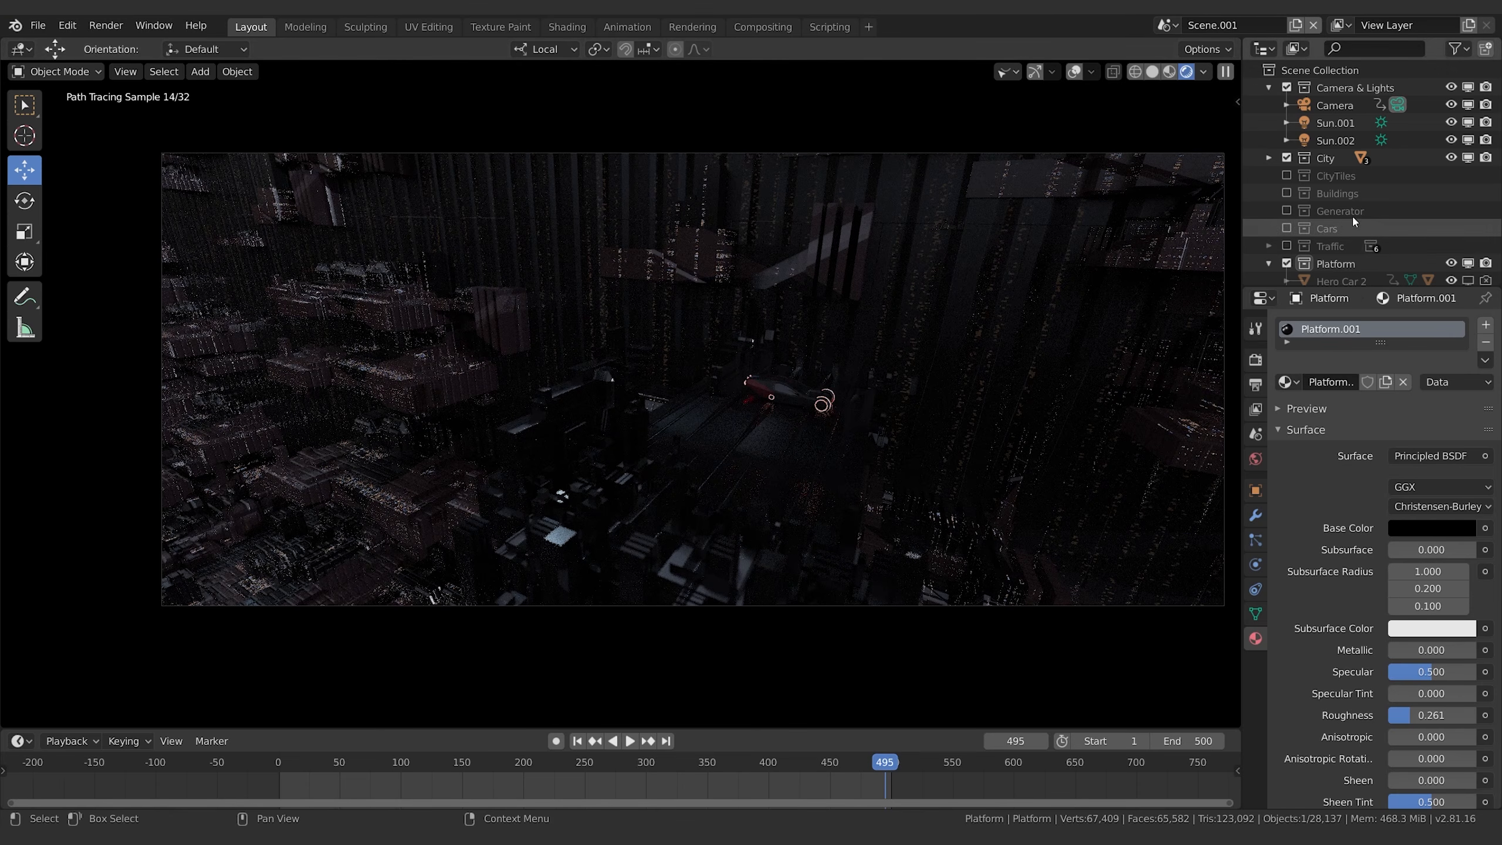
# Expand Hero Car 2's hierarchy and select its child Car.000 together with the Platform object.
pyautogui.scroll(-2, 1352, 213)
pyautogui.click(1328, 253)
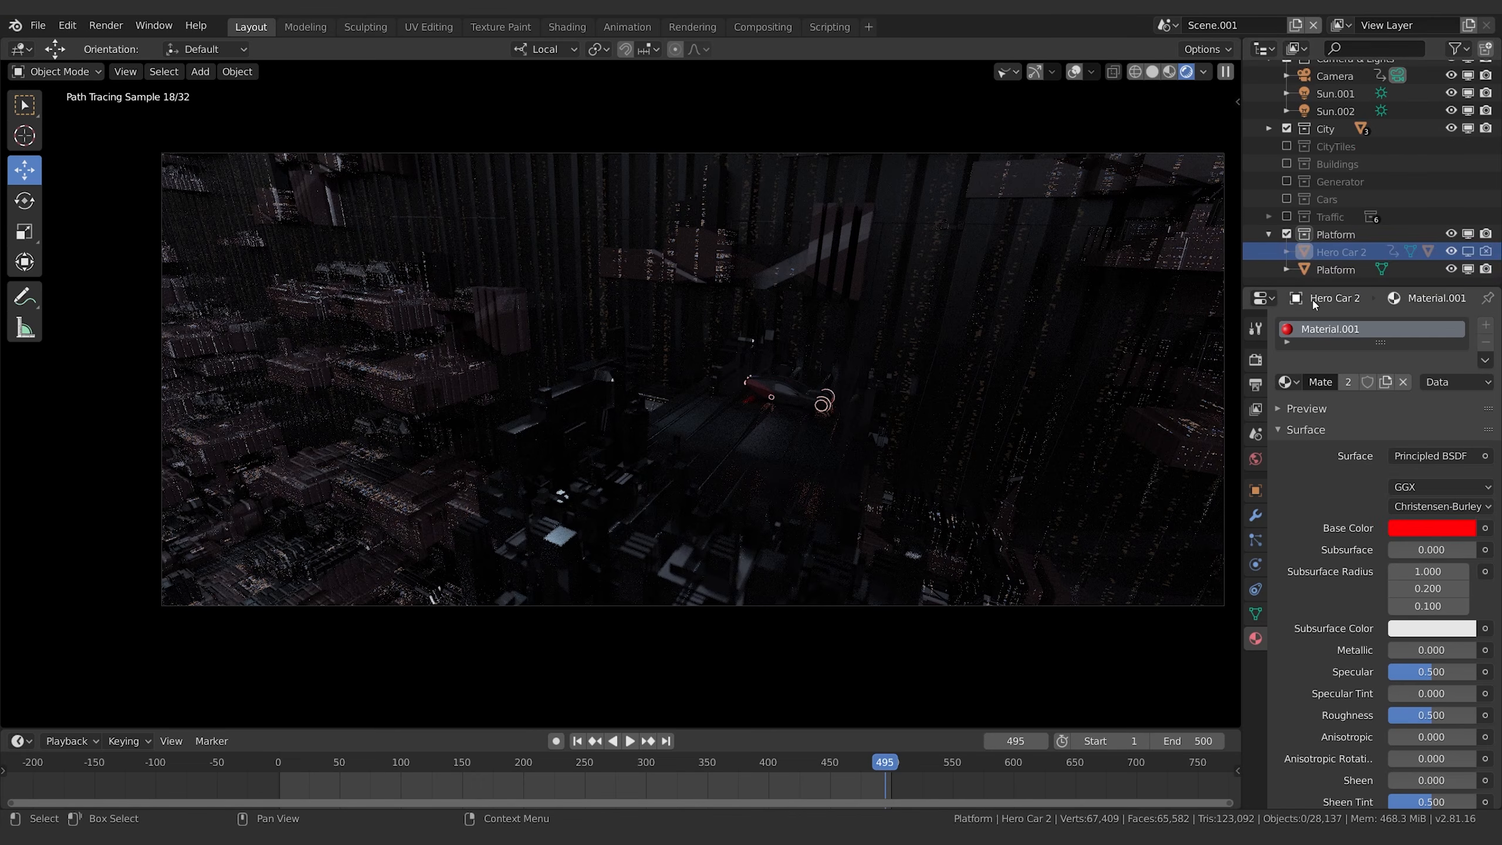
pyautogui.click(1329, 270)
pyautogui.click(1305, 254)
pyautogui.click(1286, 252)
pyautogui.scroll(-3, 1349, 269)
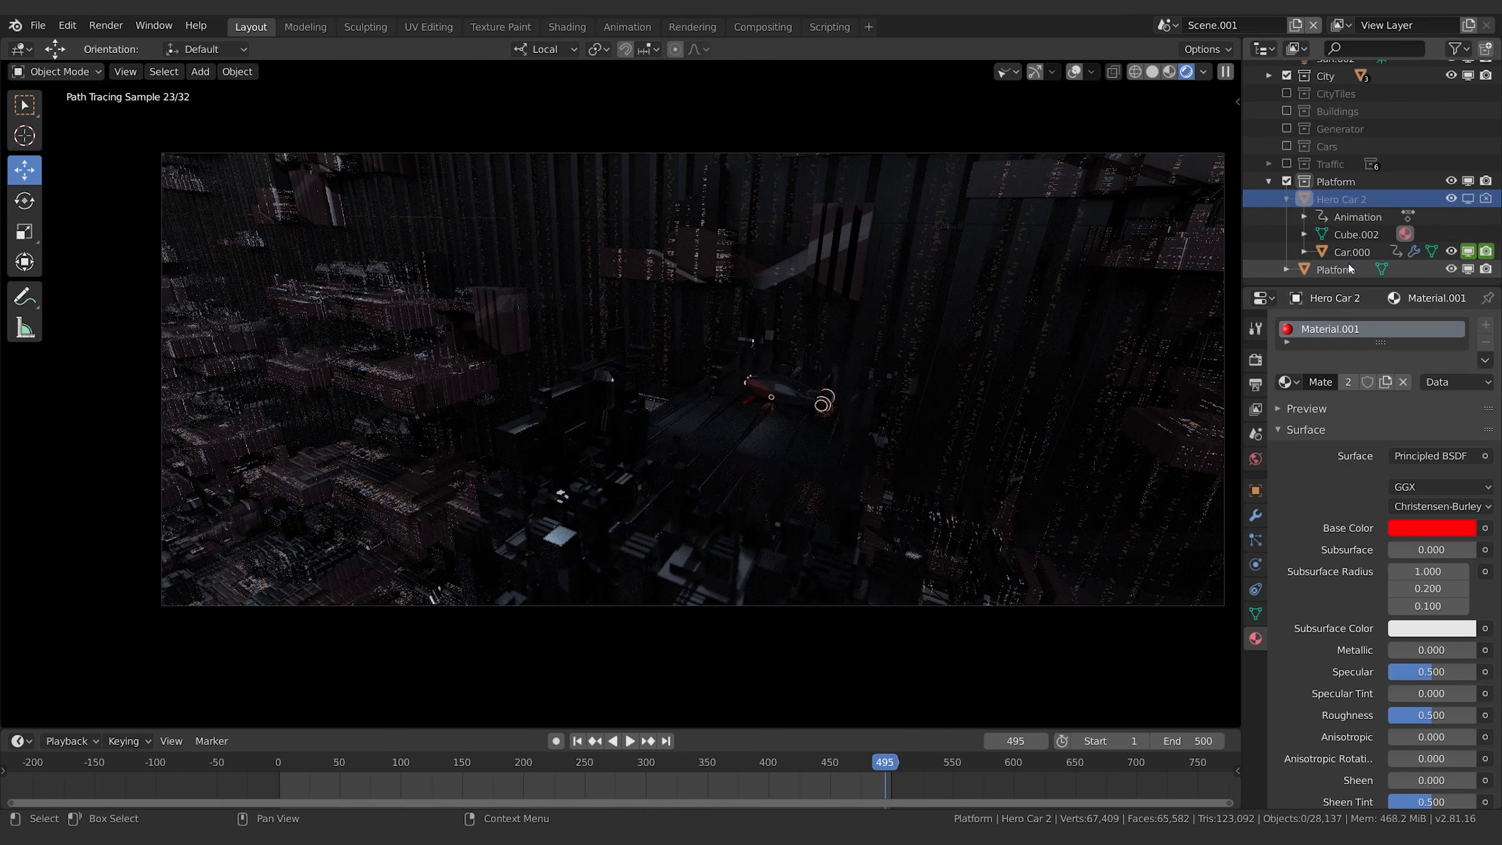
pyautogui.click(1351, 253)
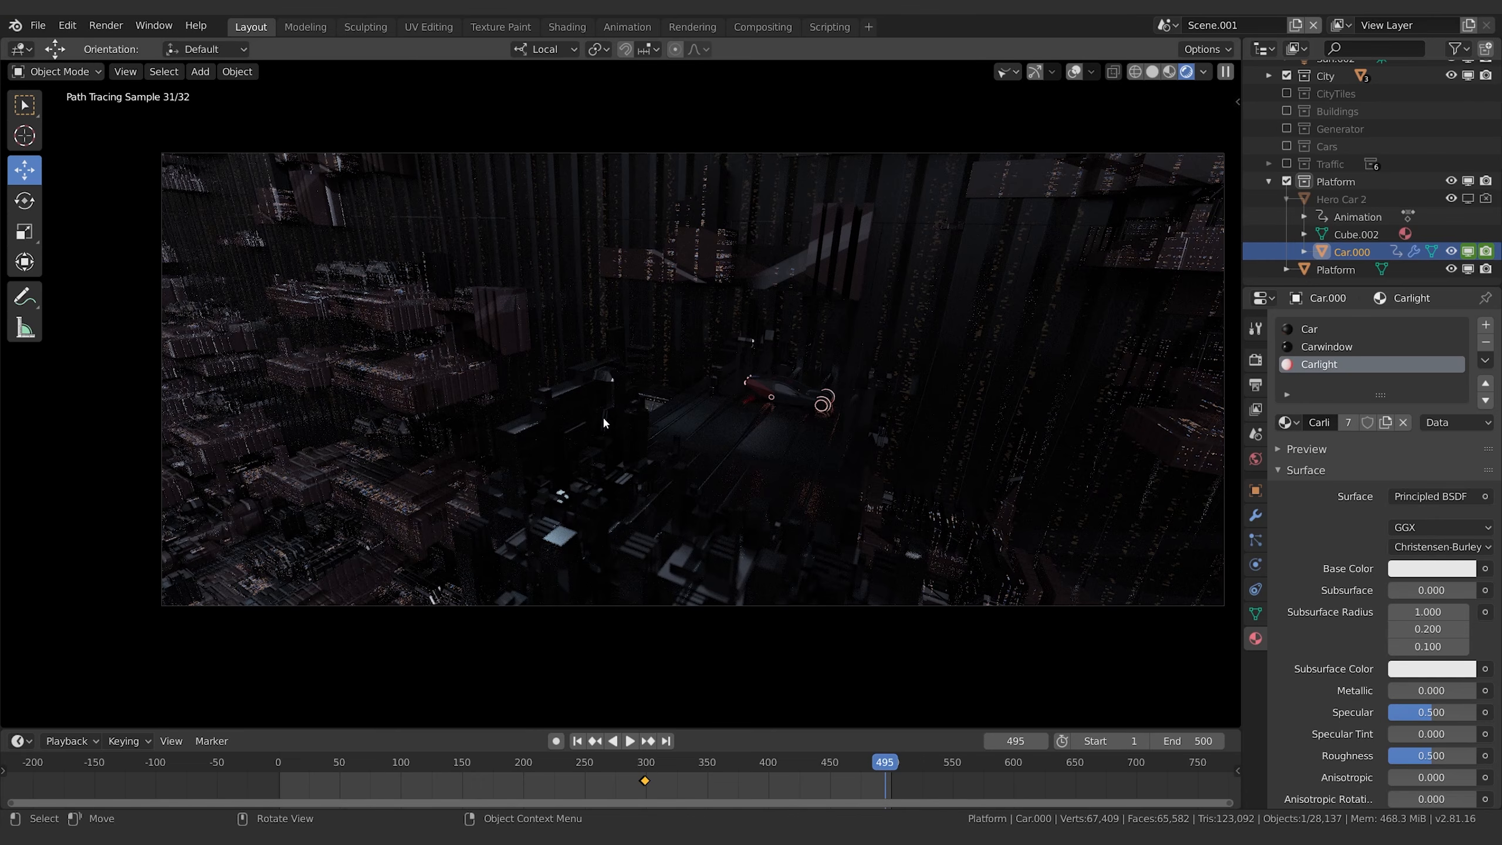
pyautogui.keyDown('ctrl'); pyautogui.click(1337, 270); pyautogui.keyUp('ctrl')
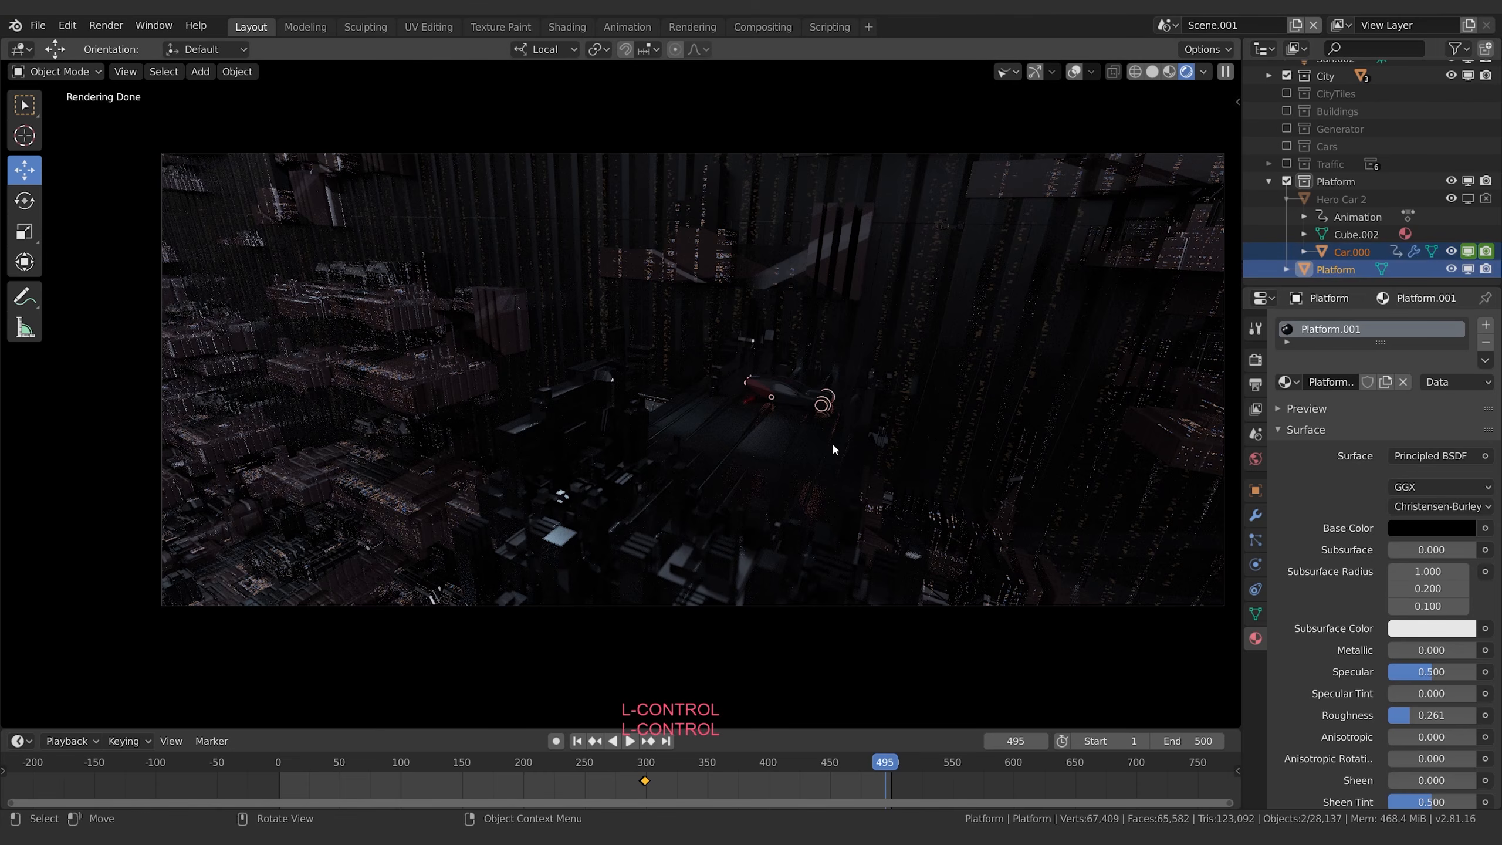
# Switch the viewport to Solid shading with the gizmos and overlays shown.
pyautogui.press('z')
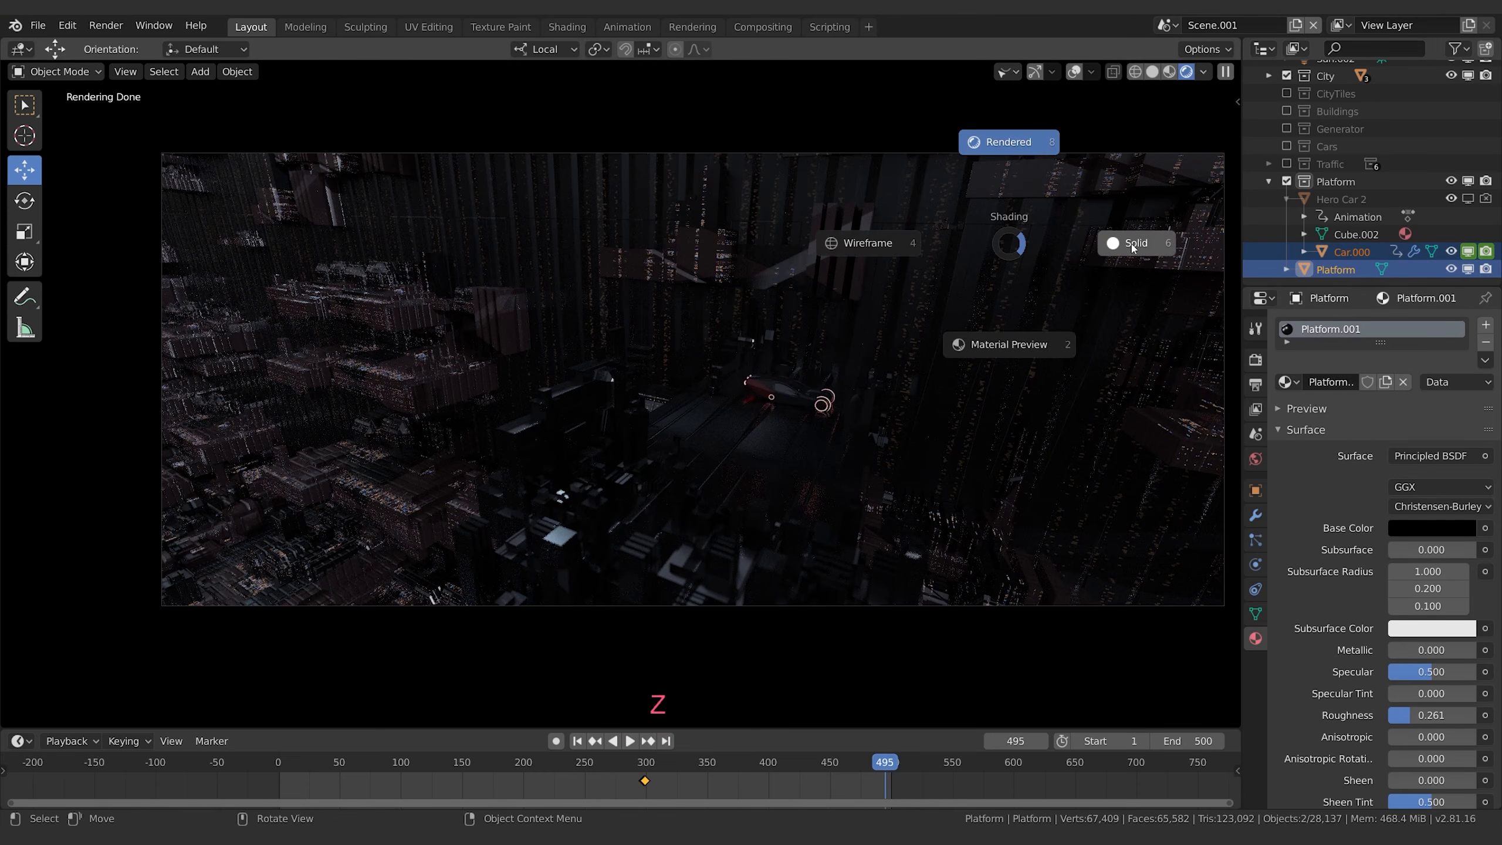
pyautogui.click(1109, 247)
pyautogui.click(1056, 72)
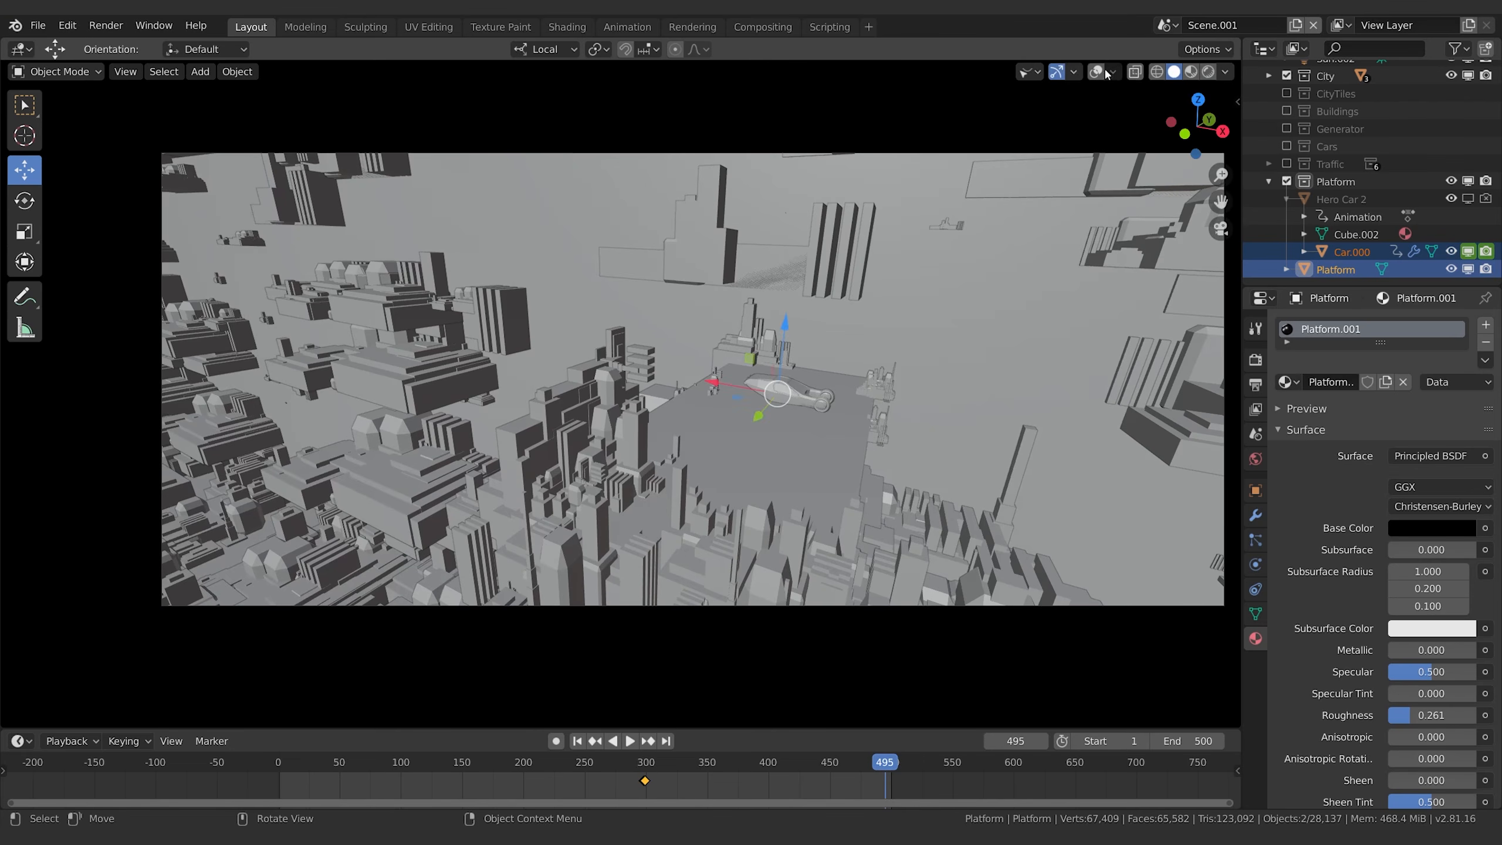
pyautogui.click(1095, 71)
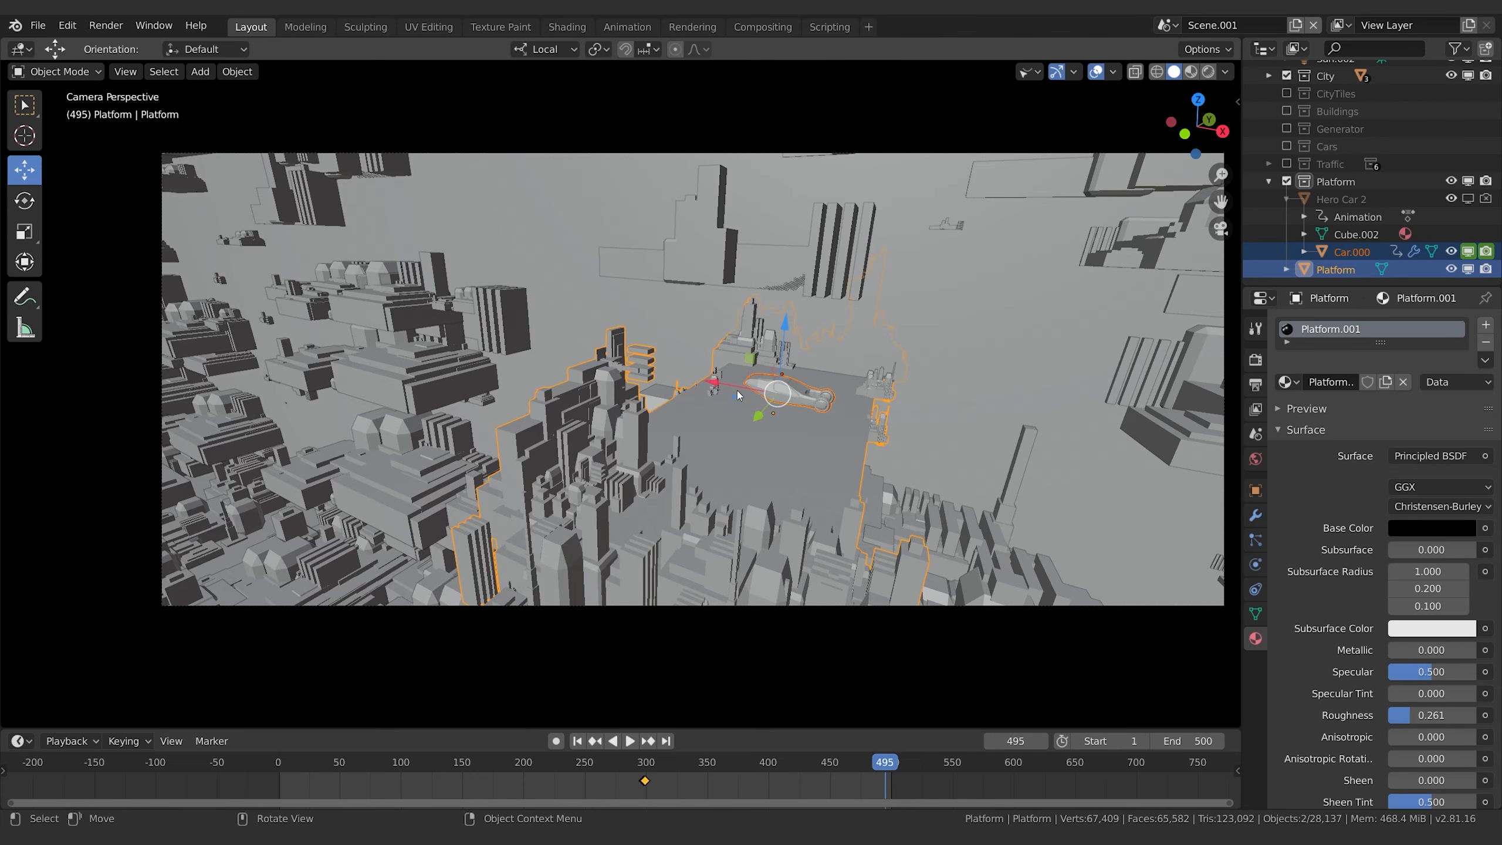
# Set the transform orientation to Global and move the selected car and platform -0.229 m along X.
pyautogui.click(550, 52)
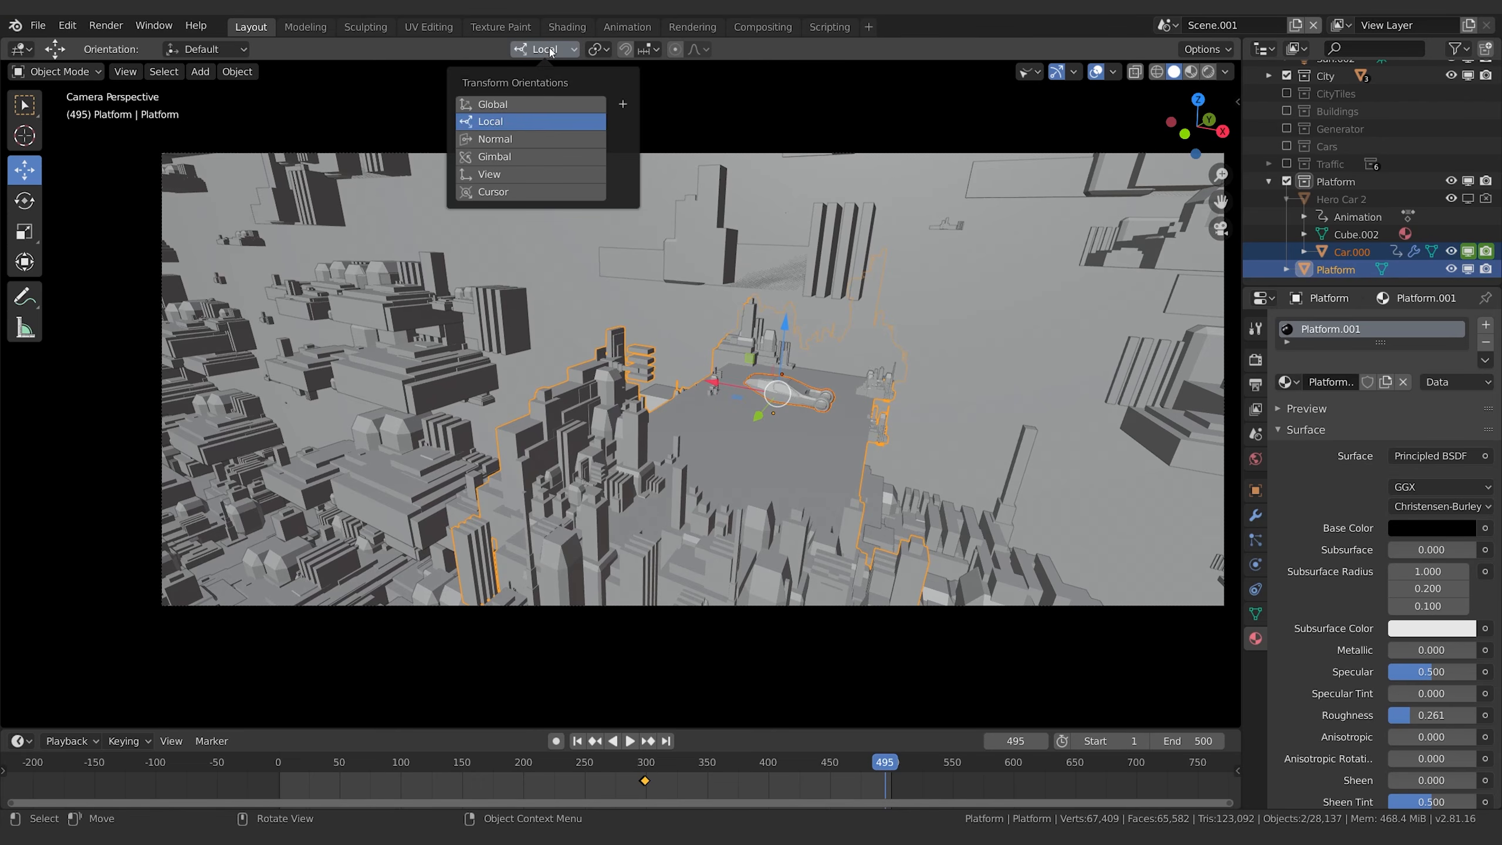
pyautogui.click(517, 104)
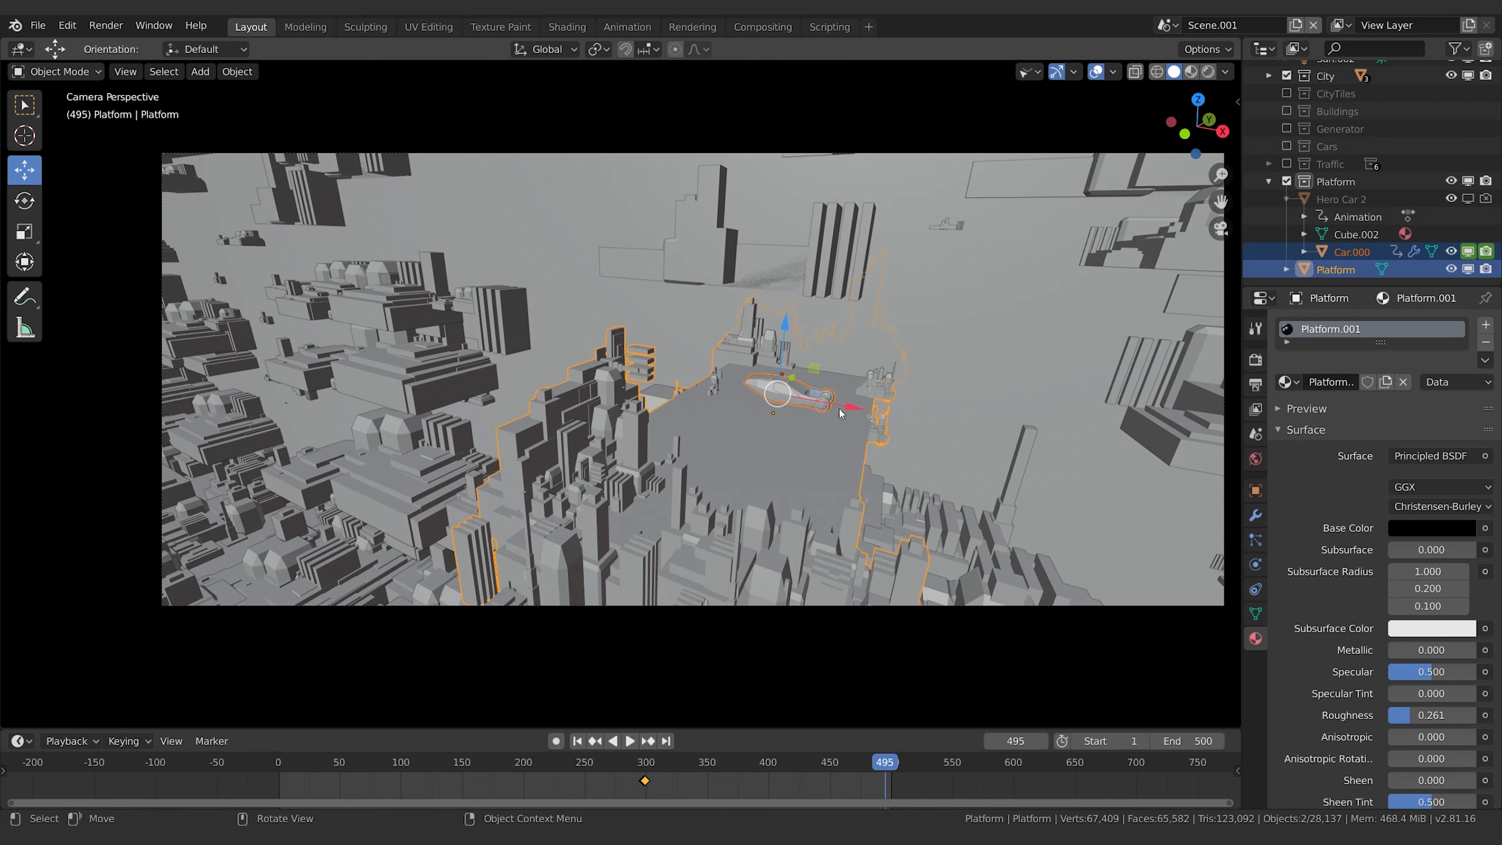
pyautogui.moveTo(844, 407); pyautogui.dragTo(779, 393)
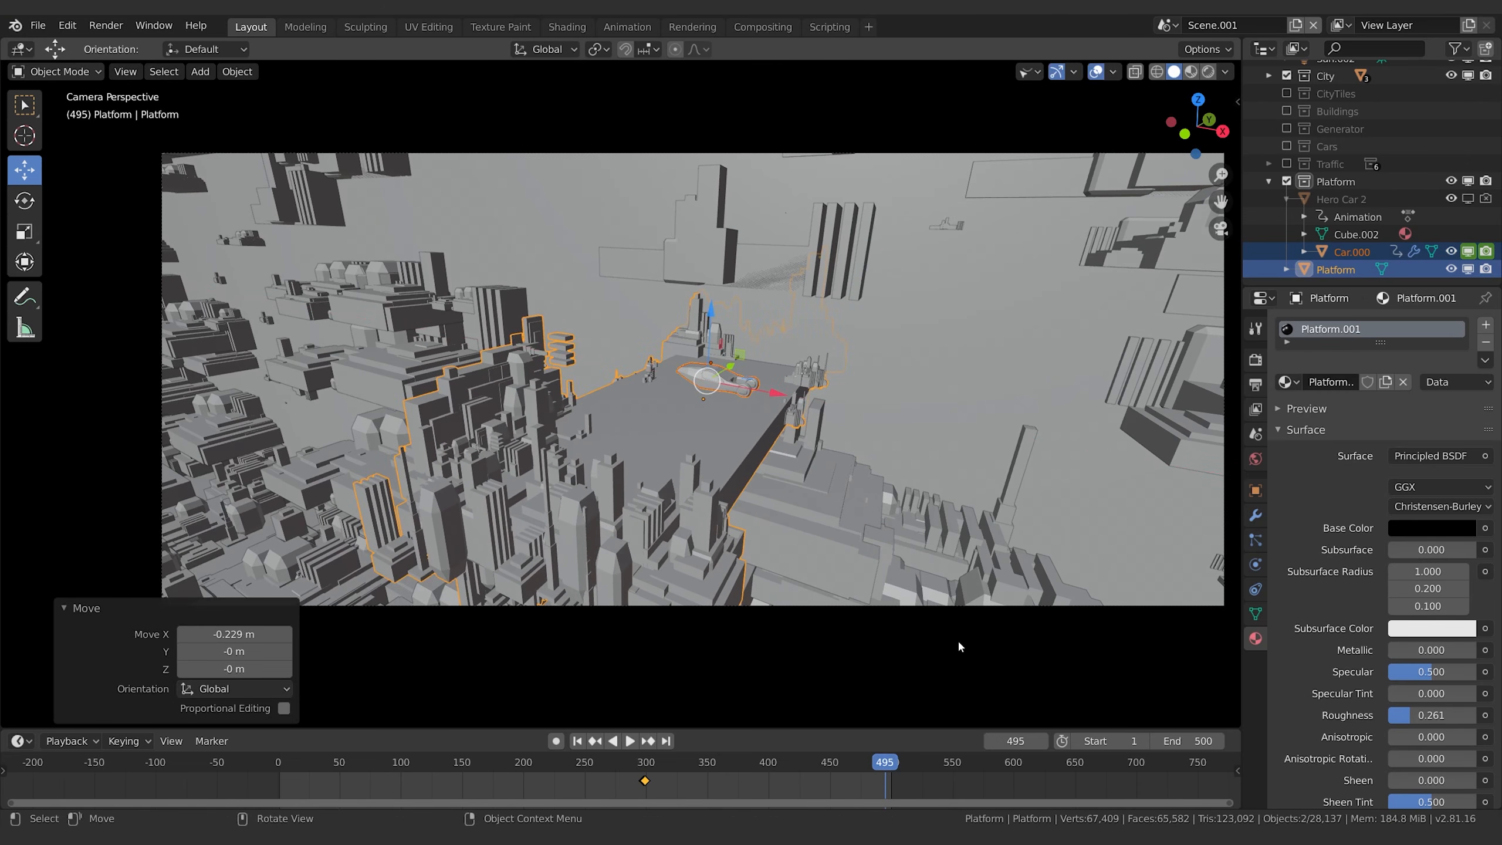
# Go to frame 322, make Hero Car 2 visible in the viewport and select it.
pyautogui.moveTo(890, 762); pyautogui.dragTo(673, 764)
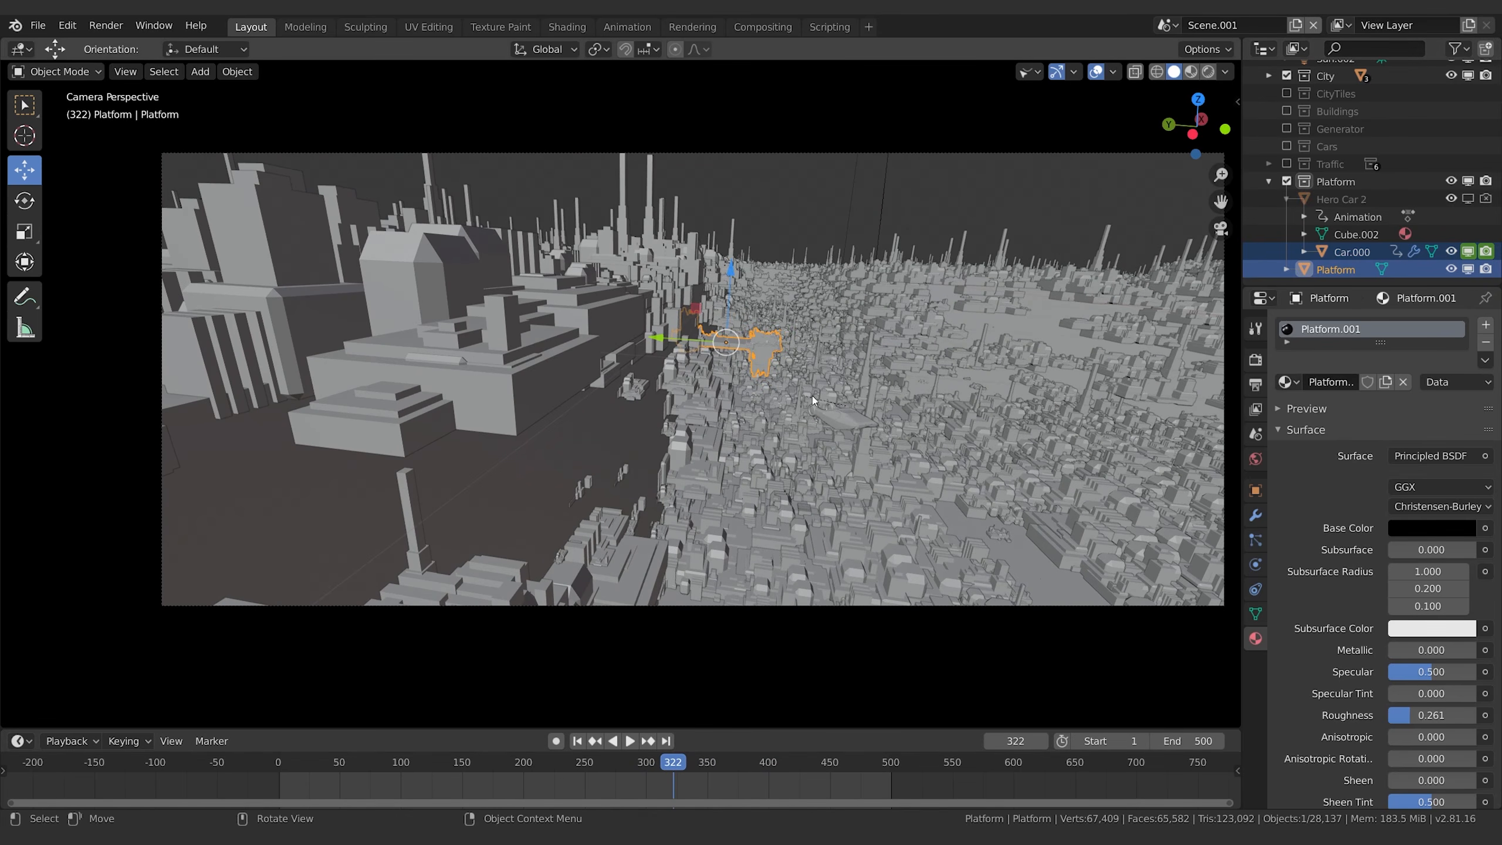
pyautogui.click(1468, 199)
pyautogui.click(801, 397)
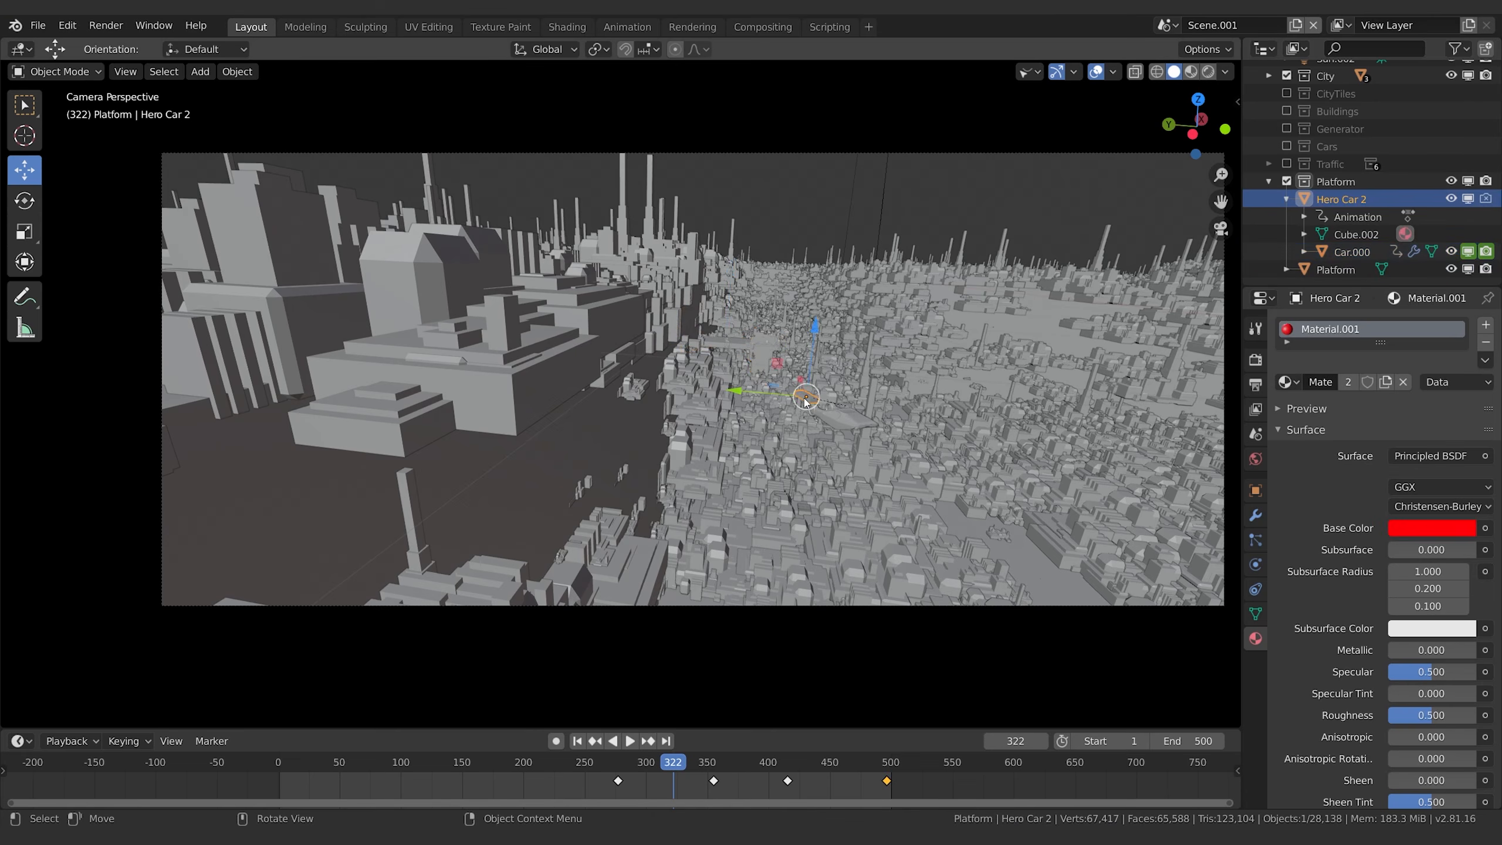
# Hide Hero Car 2 in the viewport, go to frame 483 and select the Platform object.
pyautogui.click(1468, 198)
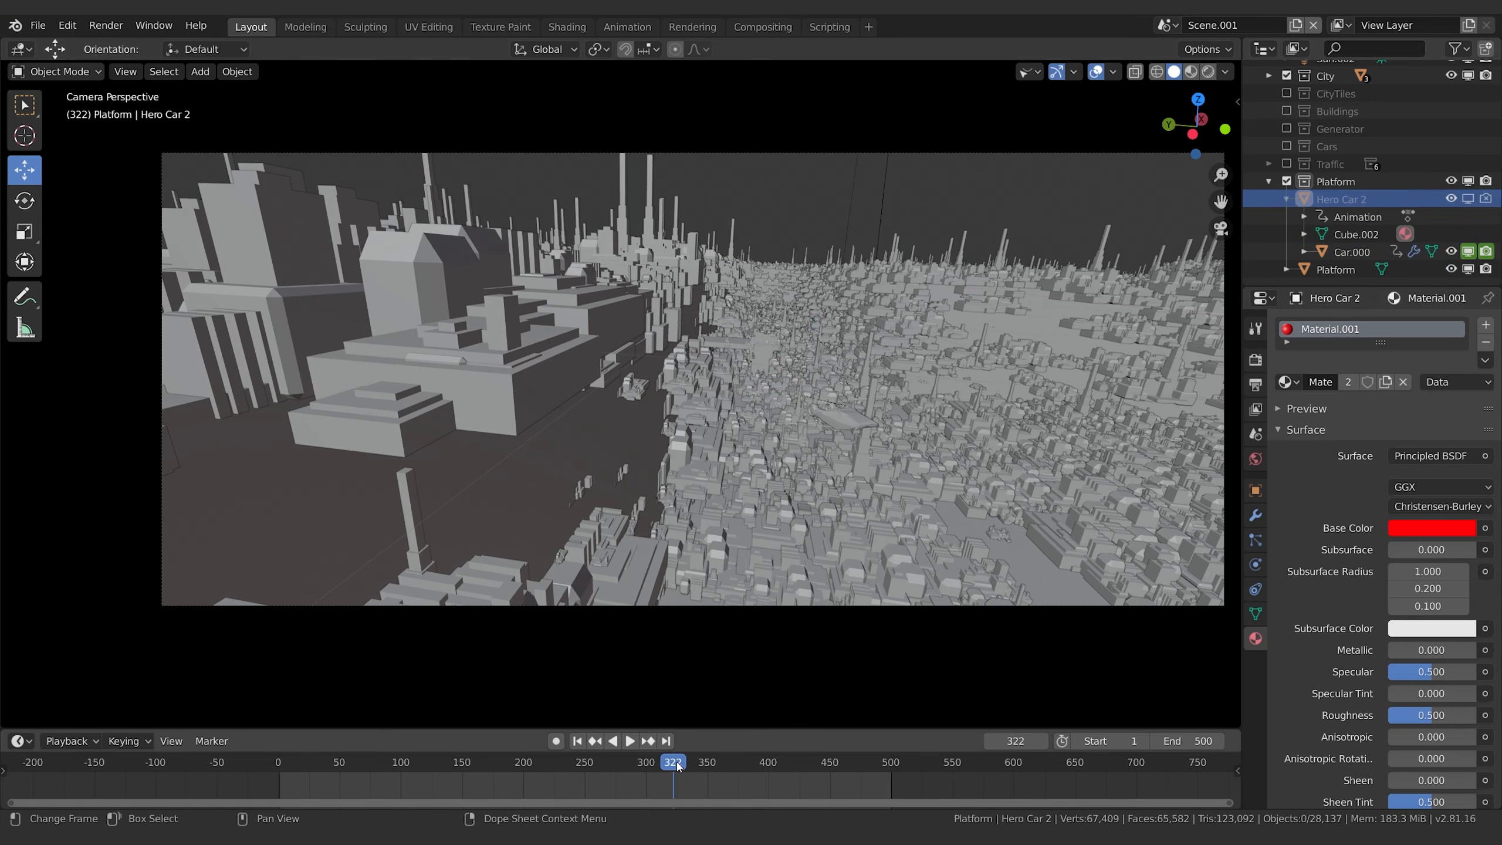
pyautogui.moveTo(676, 763); pyautogui.dragTo(869, 774)
pyautogui.click(709, 488)
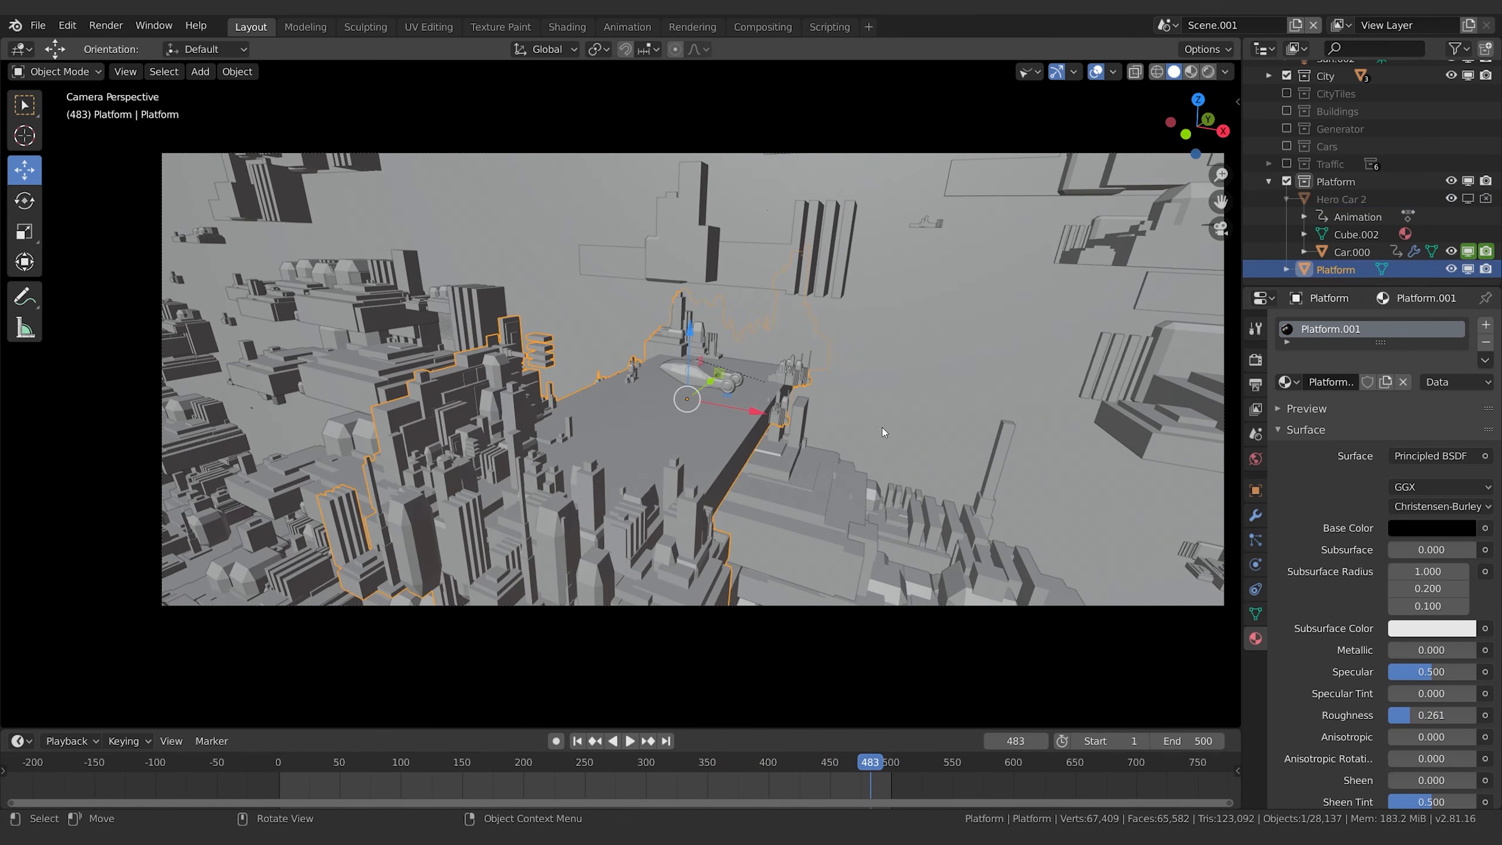
# Exclude the City collection from the view layer and go to frame 465 with the platform and car in close view.
pyautogui.click(1286, 76)
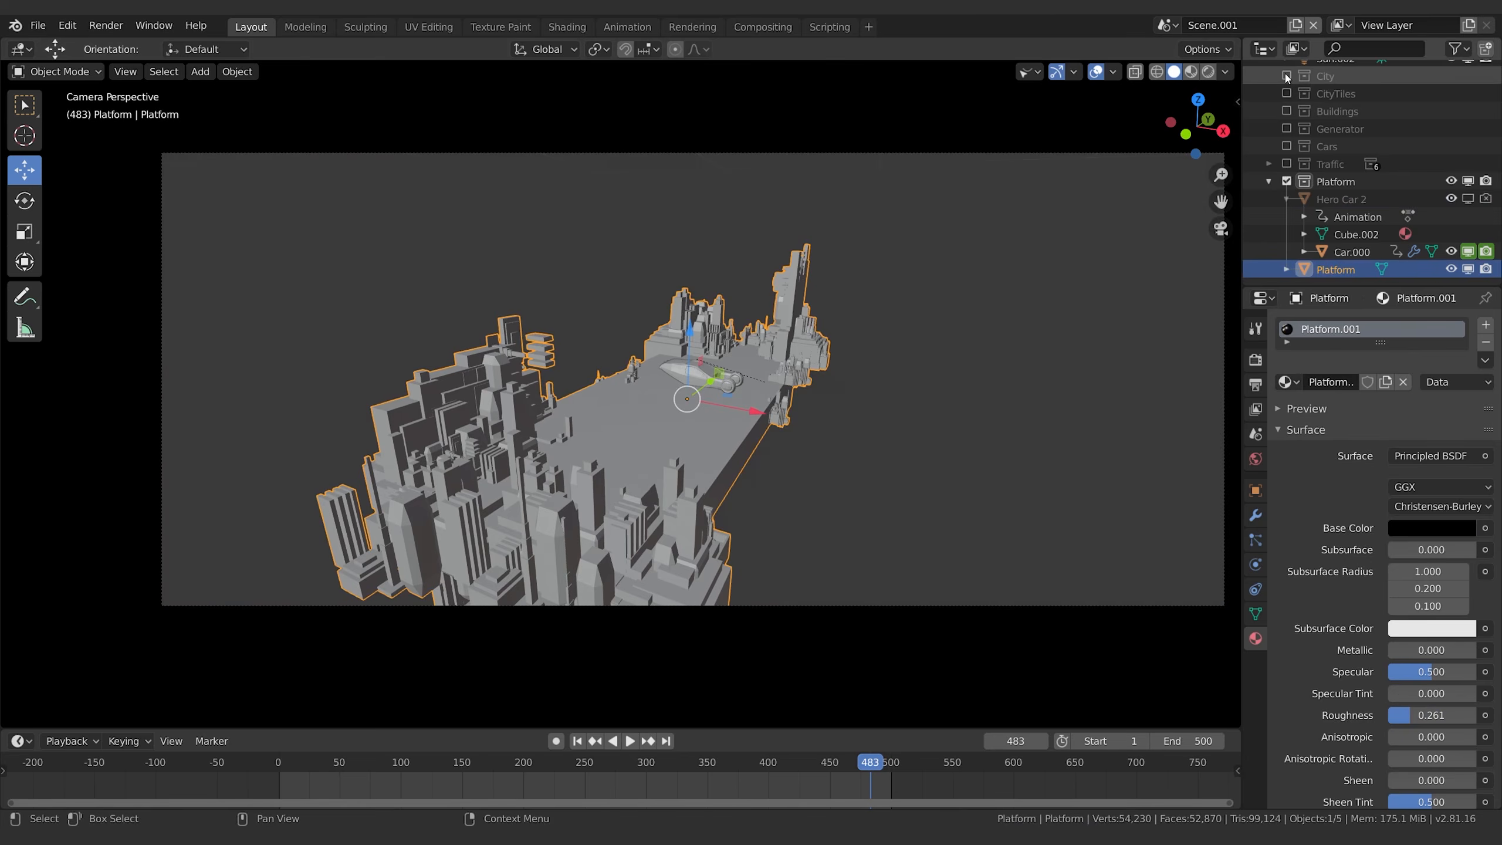
pyautogui.moveTo(847, 420)
pyautogui.mouseDown(button='middle')
pyautogui.moveTo(793, 431)
pyautogui.moveTo(894, 453)
pyautogui.moveTo(866, 437)
pyautogui.mouseUp(button='middle')
pyautogui.scroll(-3, 800, 420)
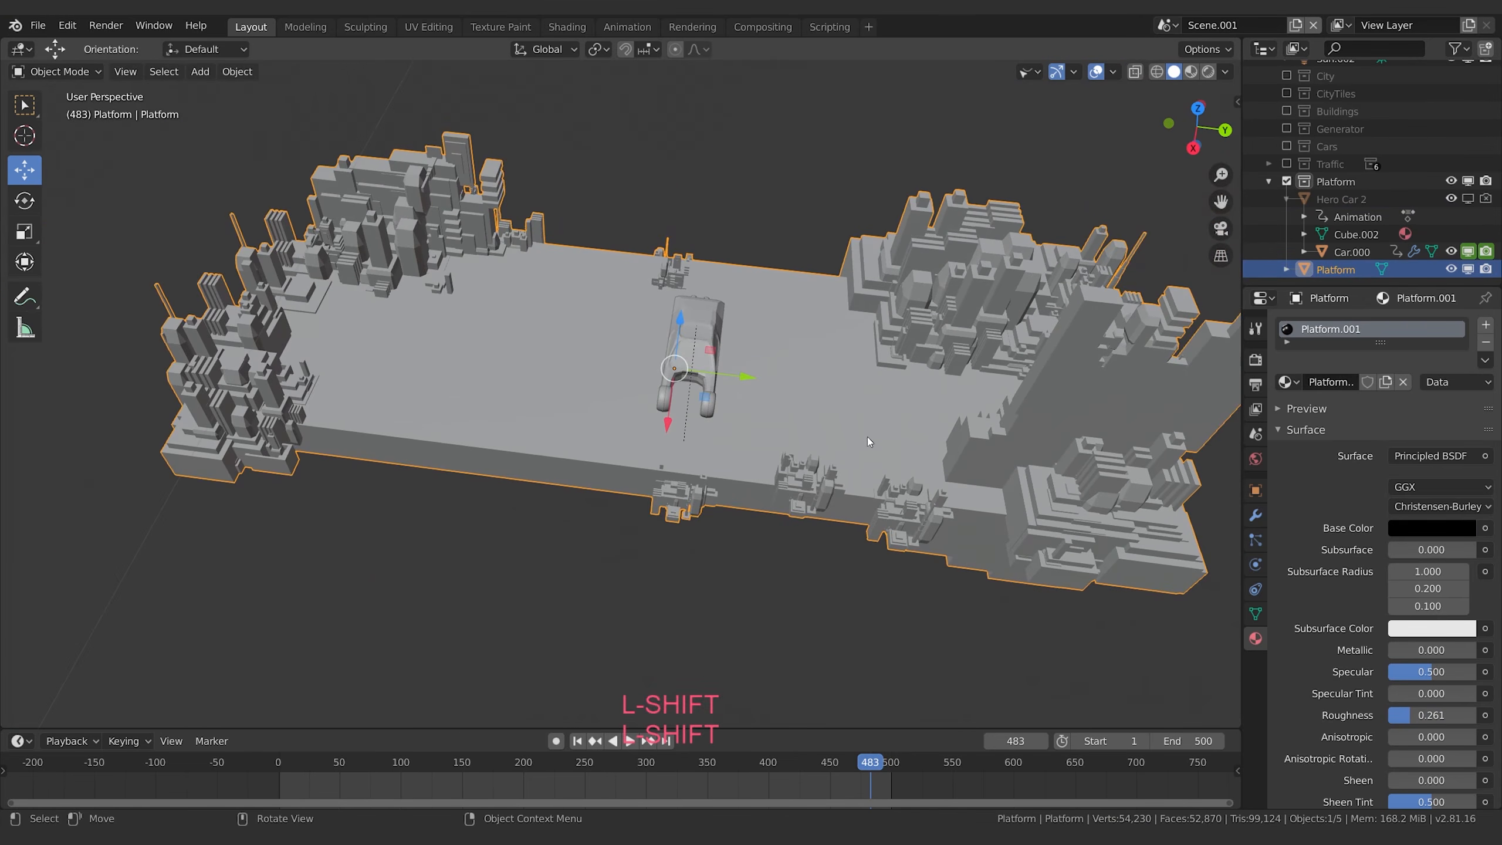
pyautogui.moveTo(871, 763)
pyautogui.mouseDown()
pyautogui.moveTo(777, 763)
pyautogui.moveTo(848, 763)
pyautogui.mouseUp()
pyautogui.keyDown('shift'); pyautogui.moveTo(729, 508); pyautogui.dragTo(677, 544, button='middle'); pyautogui.keyUp('shift')
pyautogui.scroll(2, 743, 443)
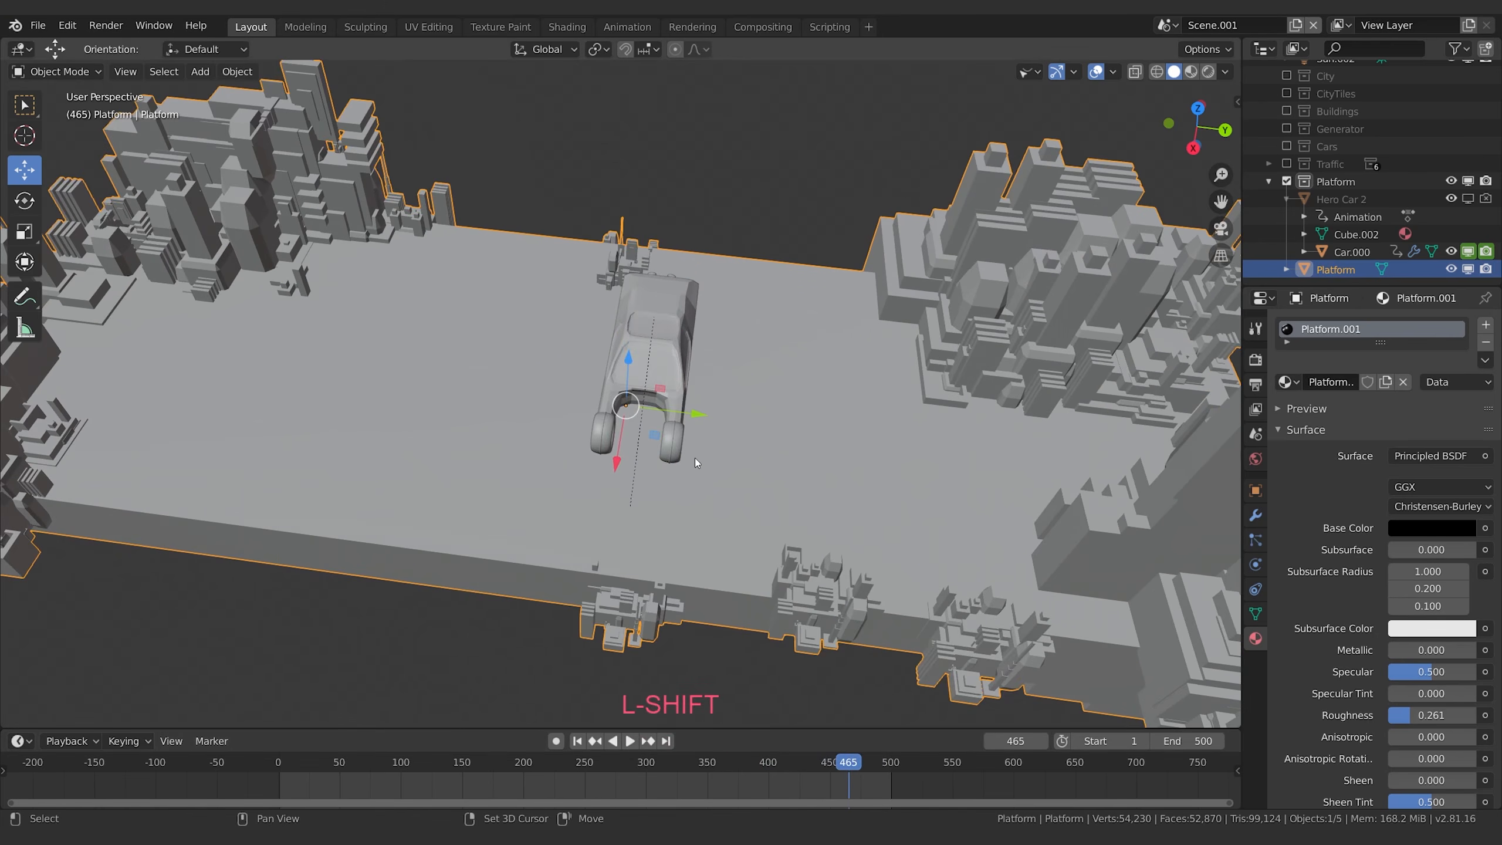
# Snap the 3D cursor to the selected Platform object's origin.
pyautogui.press('F3')
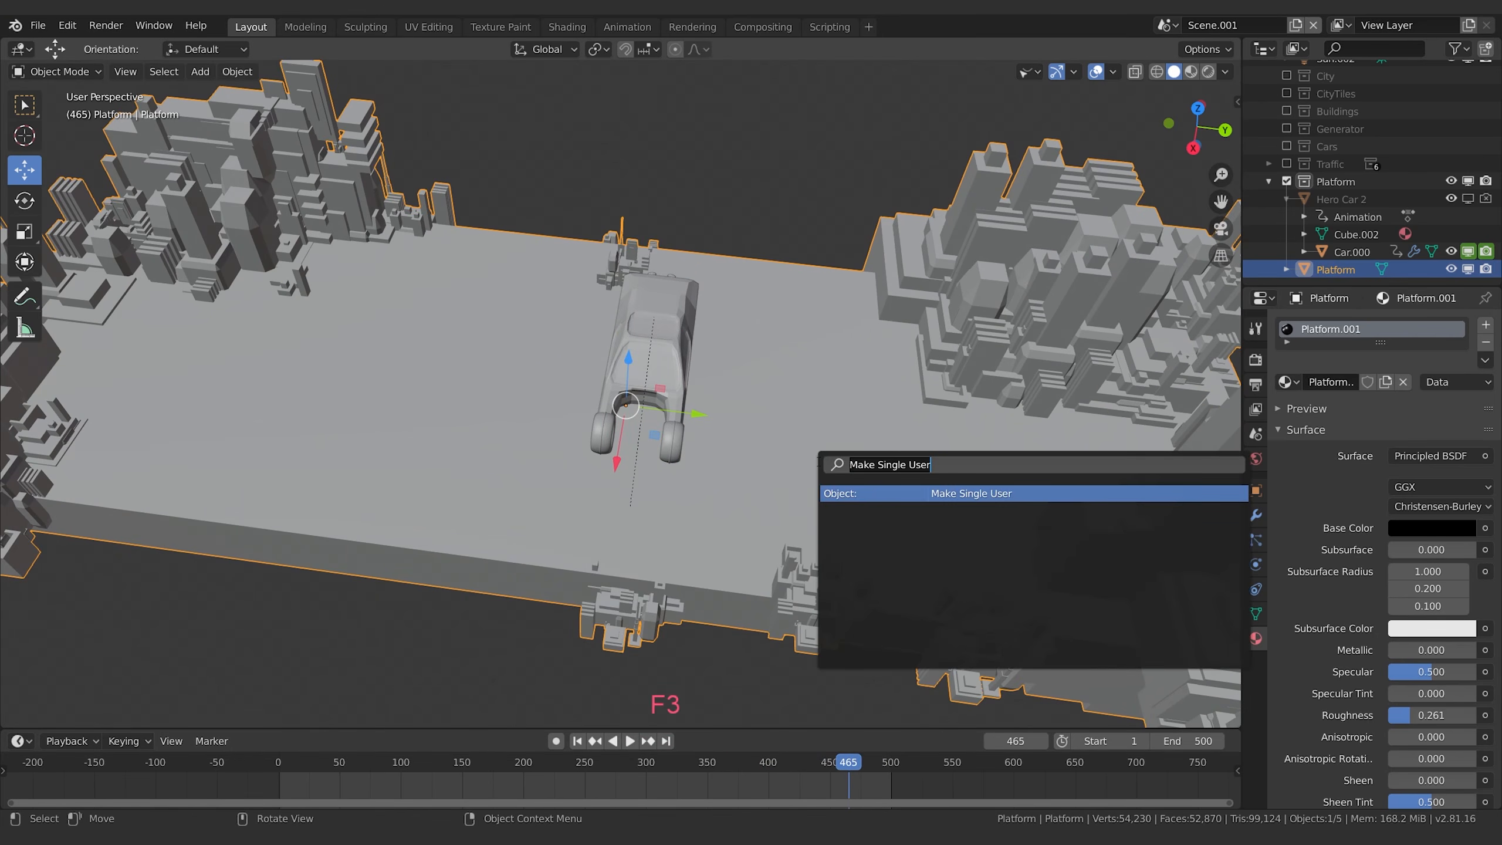
pyautogui.write('cursor')
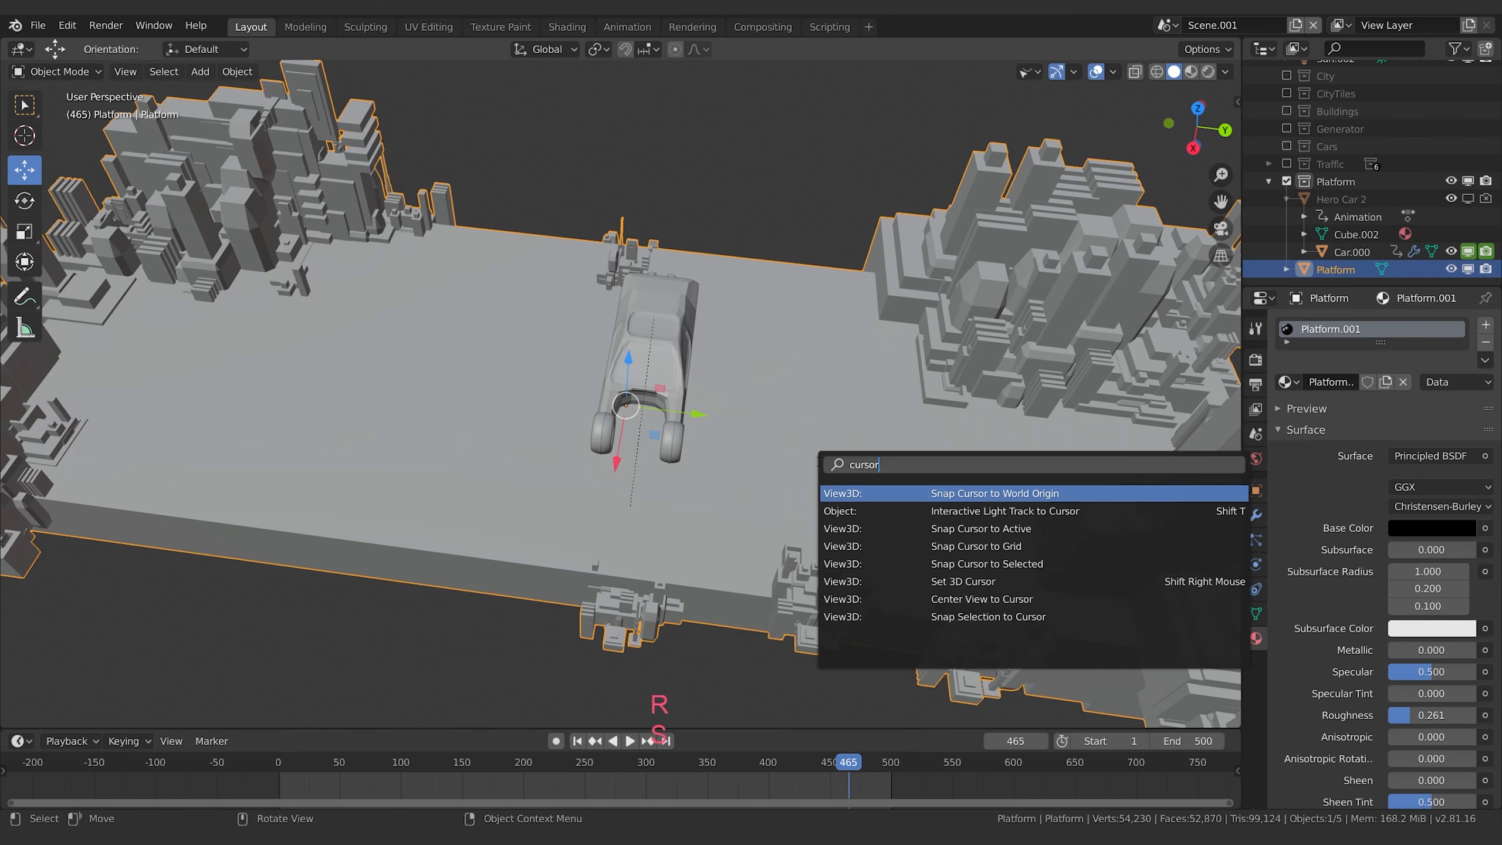
pyautogui.press('Down')
pyautogui.press('Down')
pyautogui.press('Down')
pyautogui.press('Down')
pyautogui.press('Return')
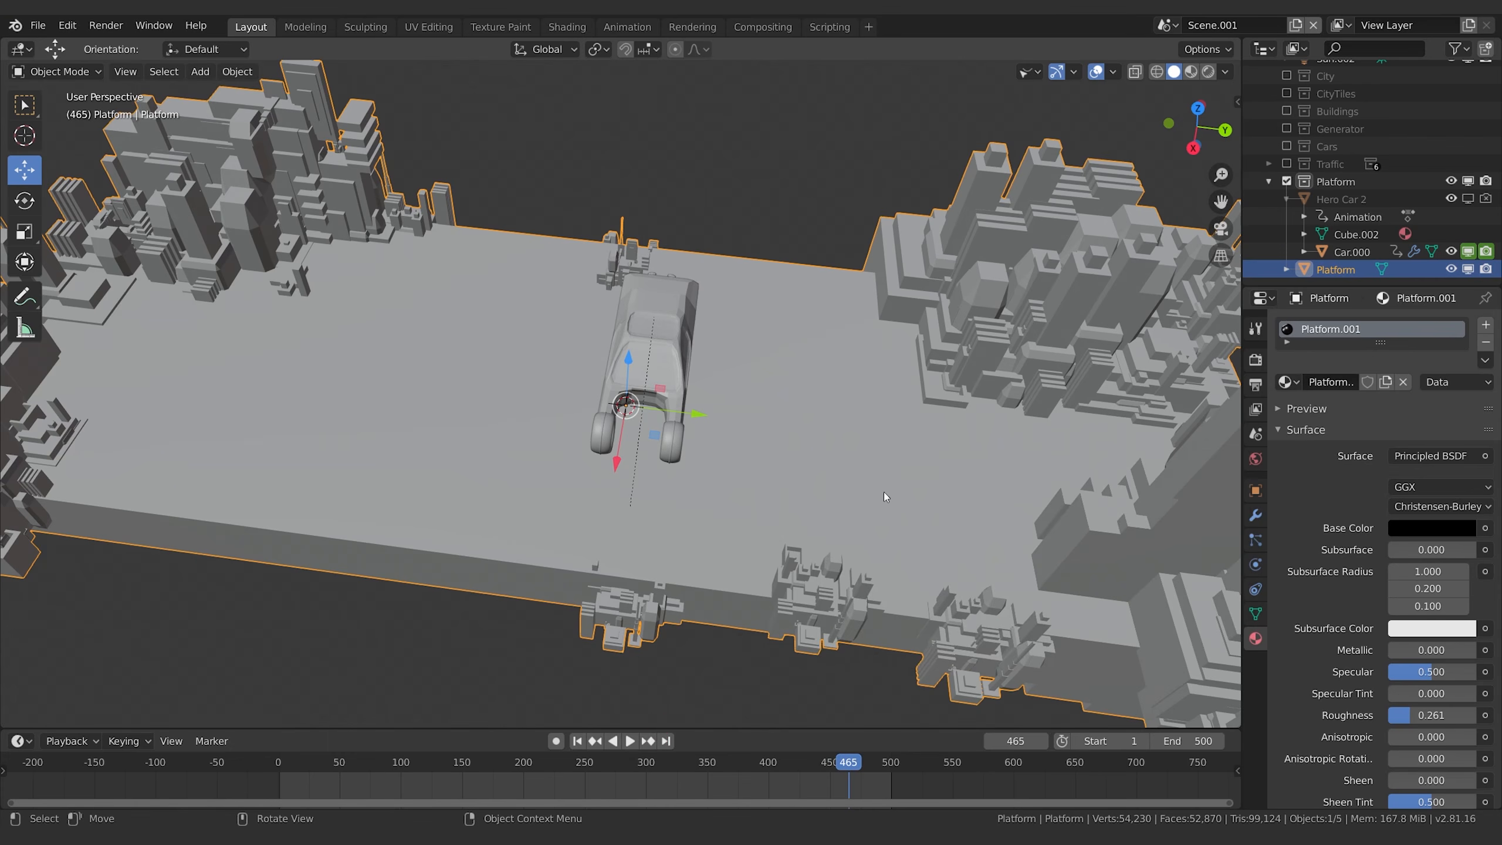
# Add a Bezier circle at the 3D cursor and scale it by about 0.278.
pyautogui.hotkey('shift', 'a')
pyautogui.moveTo(848, 507)
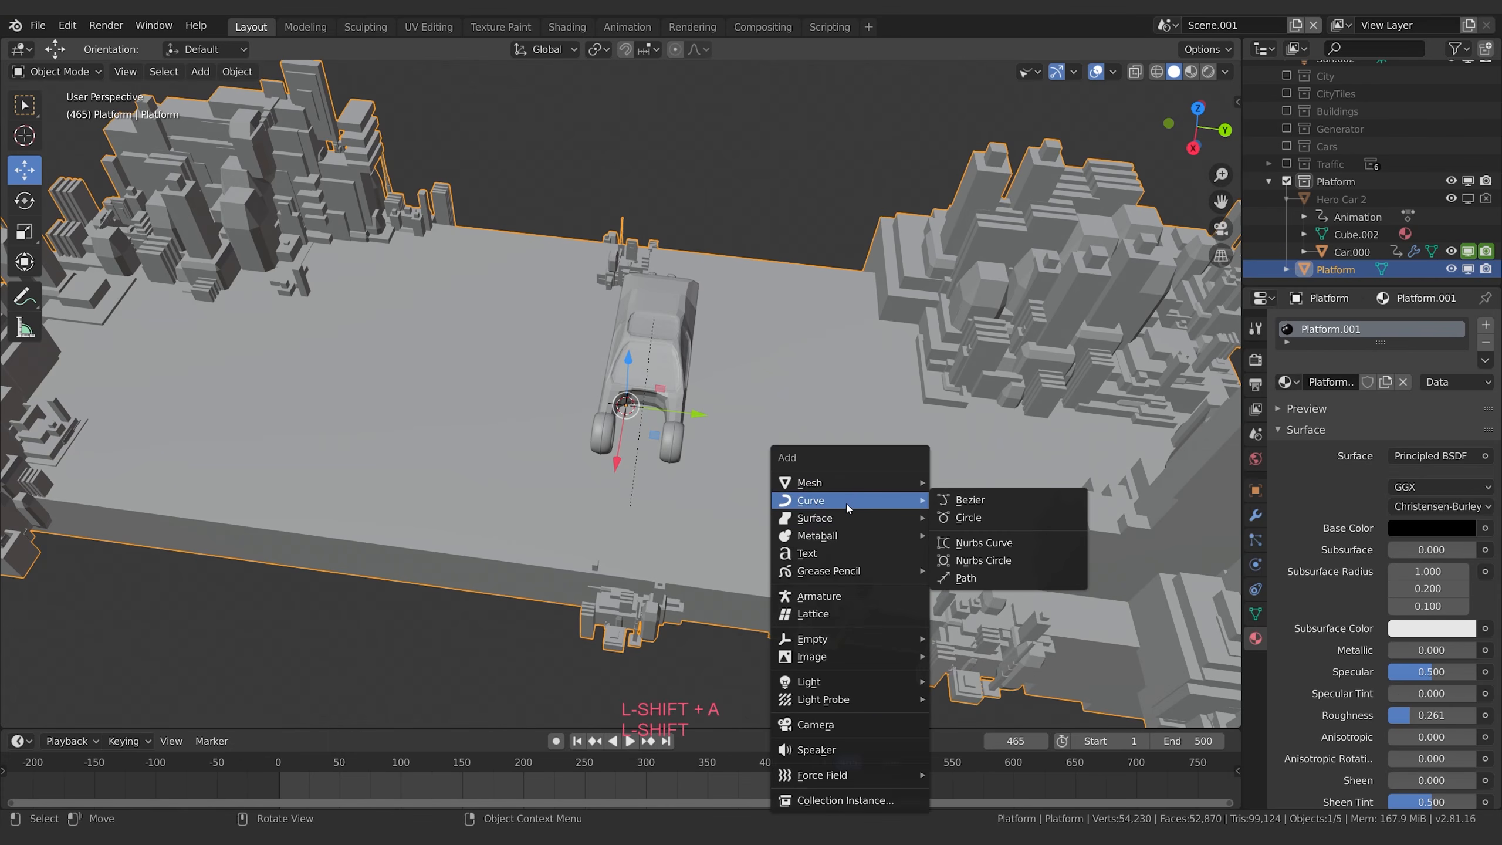
pyautogui.click(985, 519)
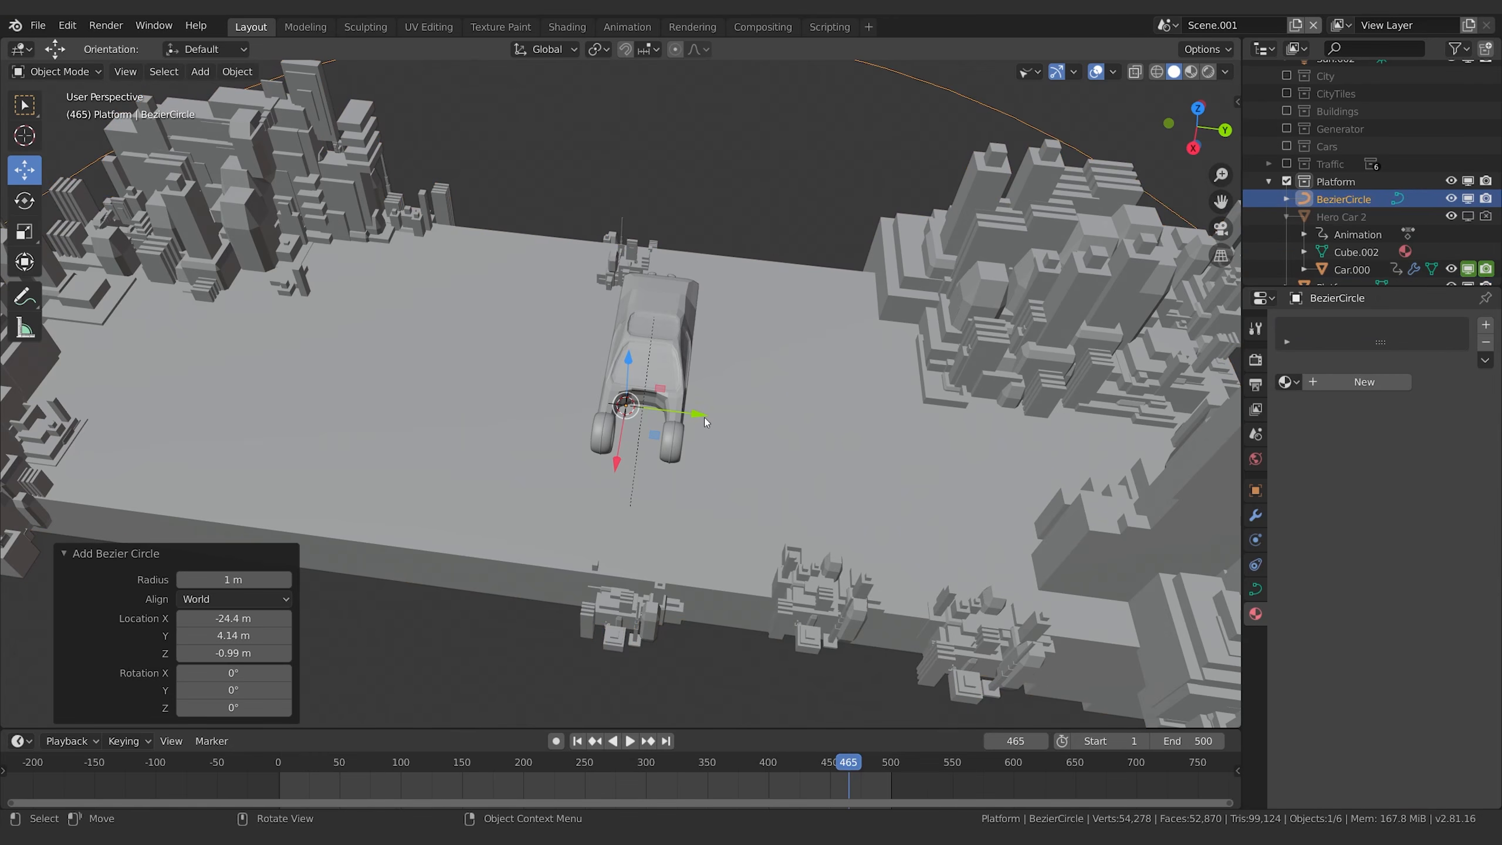
pyautogui.press('s')
pyautogui.click(770, 434)
# Scale the Bezier circle by about 0.633 and move it about 0.0503 m along Z and 0.0226 m along Y, around the car.
pyautogui.press('g')
pyautogui.press('z')
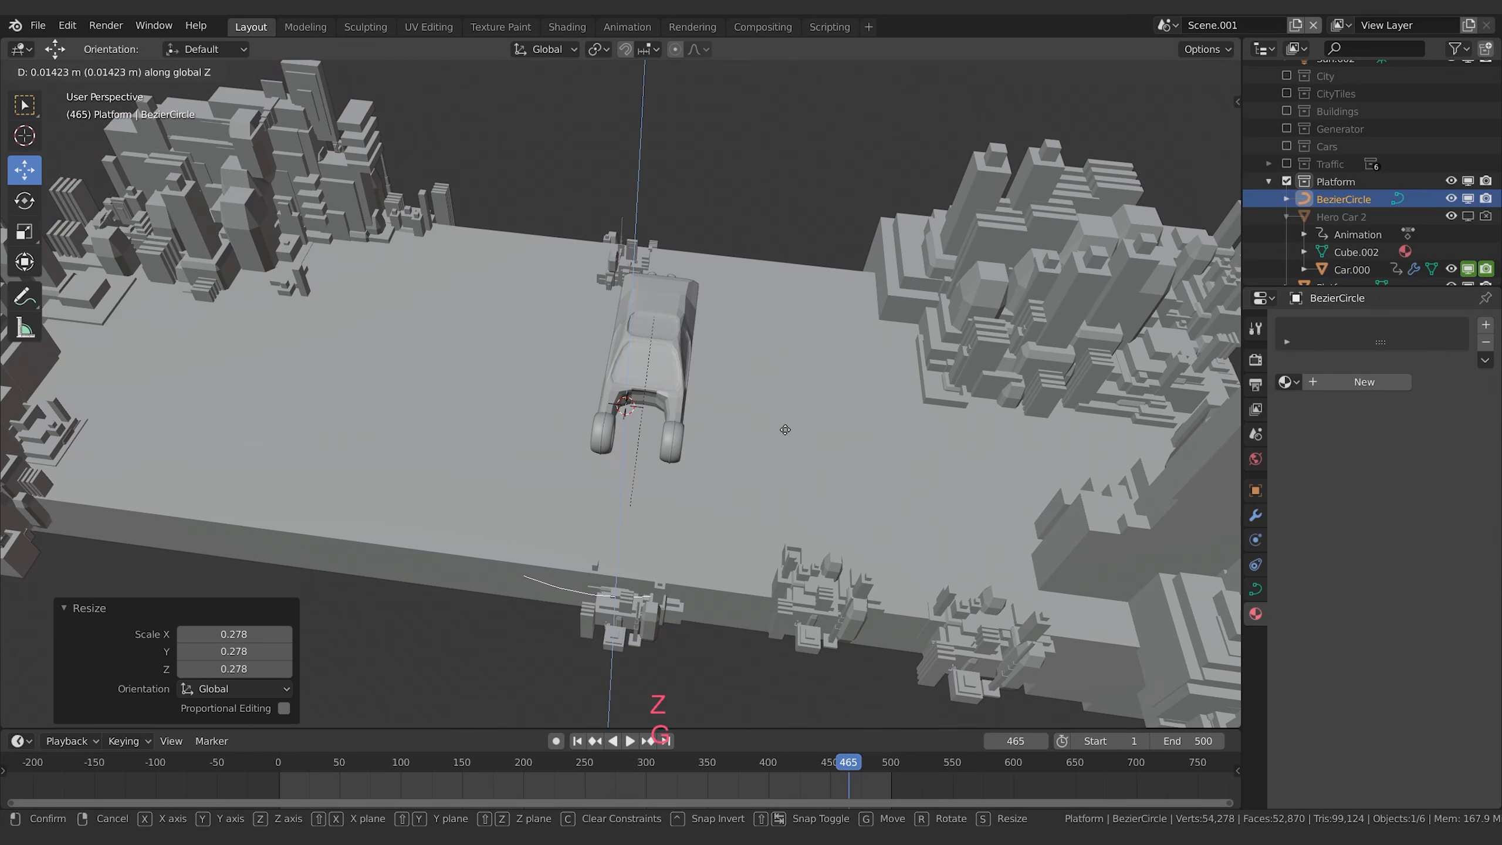
pyautogui.click(787, 422)
pyautogui.press('s')
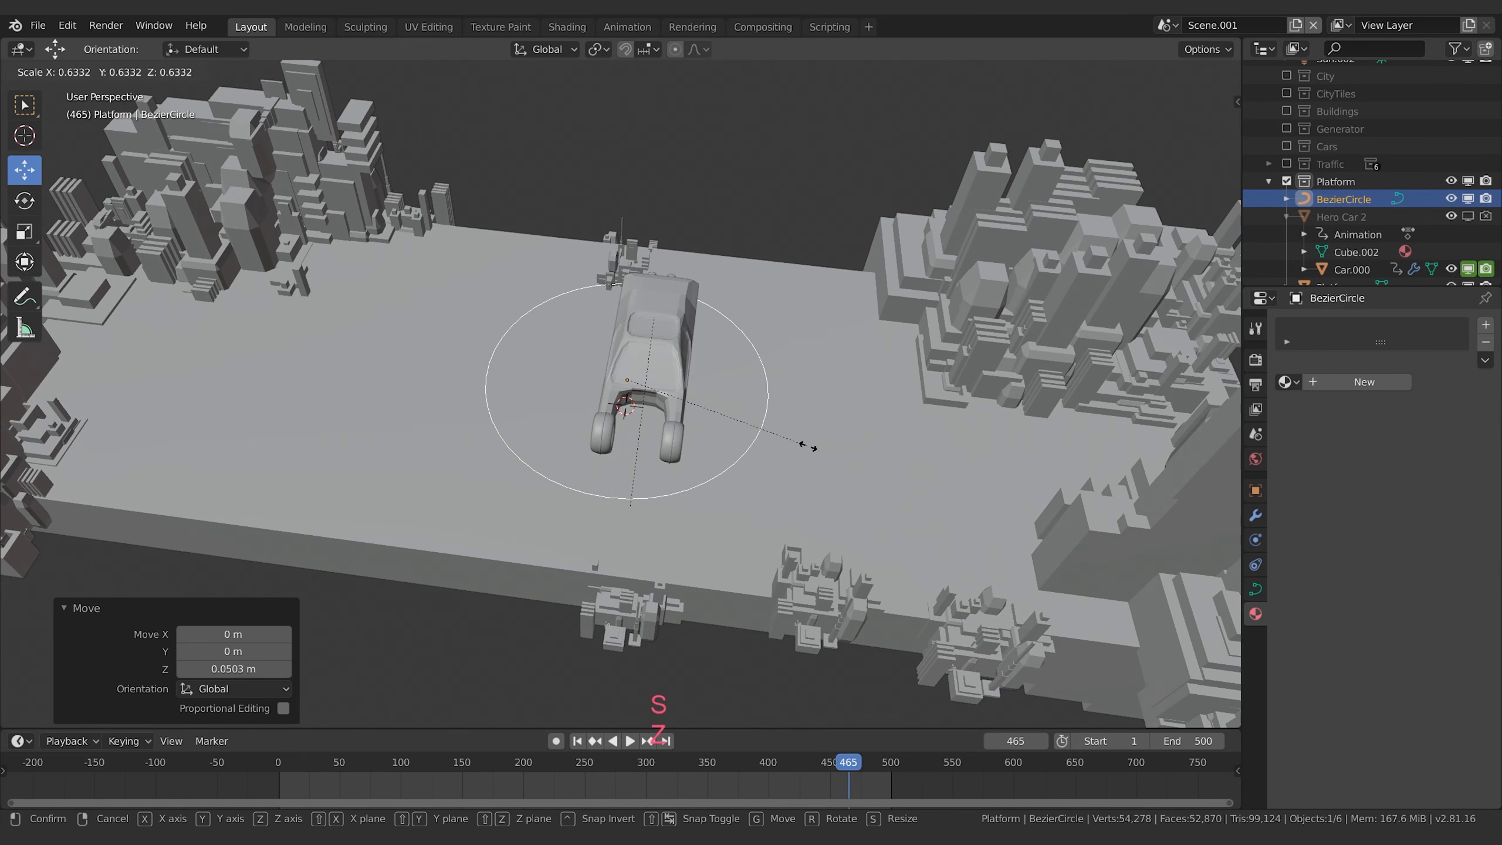
pyautogui.click(808, 445)
pyautogui.press('g')
pyautogui.press('y')
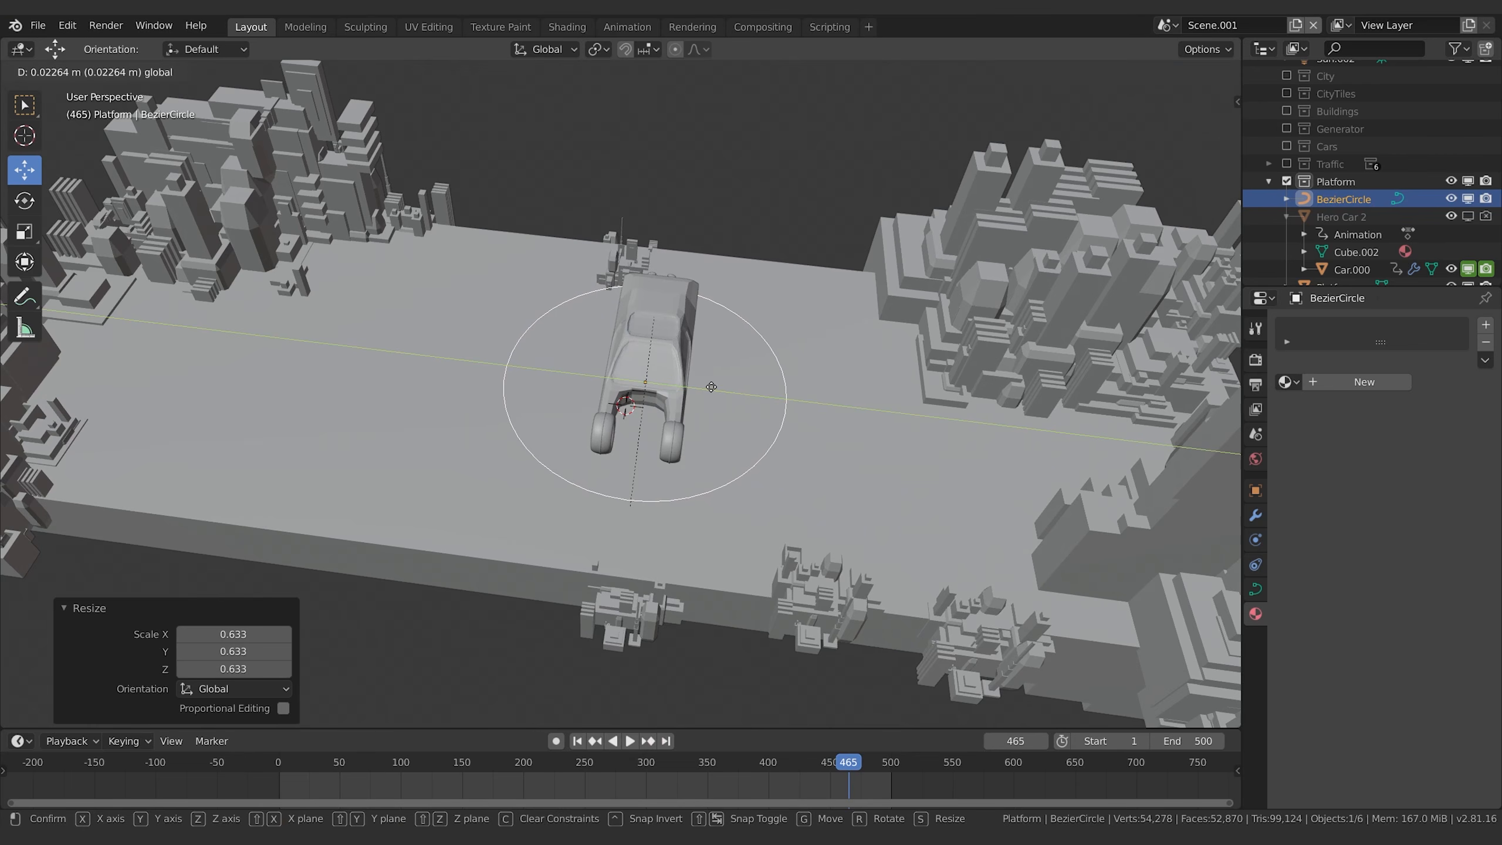
pyautogui.click(711, 388)
# Add a UV sphere with 32 segments and 16 rings at the 3D cursor and shrink it to a small ball.
pyautogui.moveTo(711, 388); pyautogui.dragTo(955, 523, button='middle')
pyautogui.scroll(3, 913, 527)
pyautogui.scroll(-1, 949, 520)
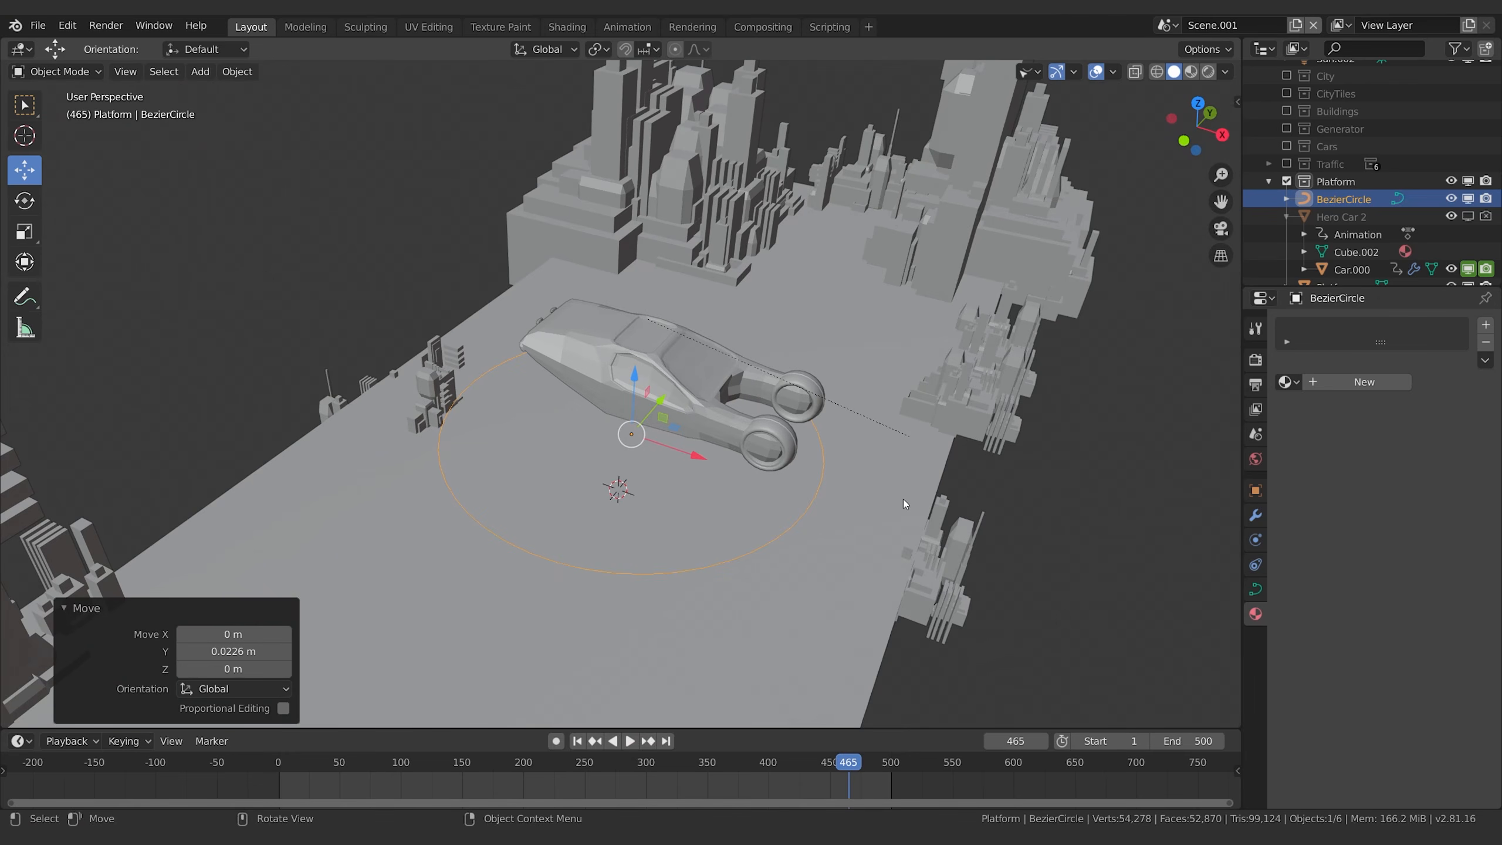
pyautogui.hotkey('shift', 'a')
pyautogui.moveTo(847, 450)
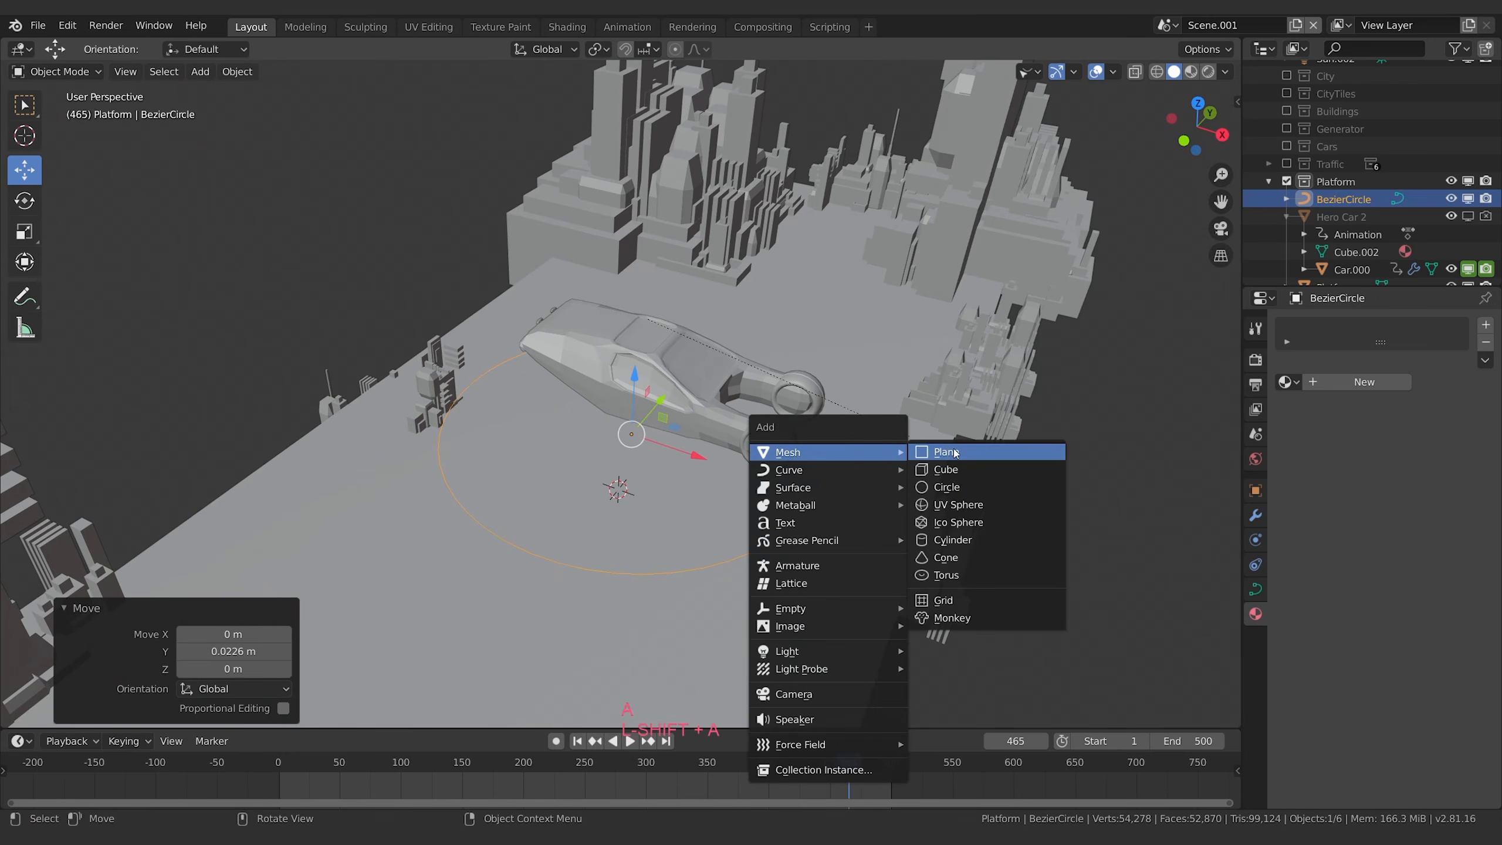
pyautogui.click(959, 506)
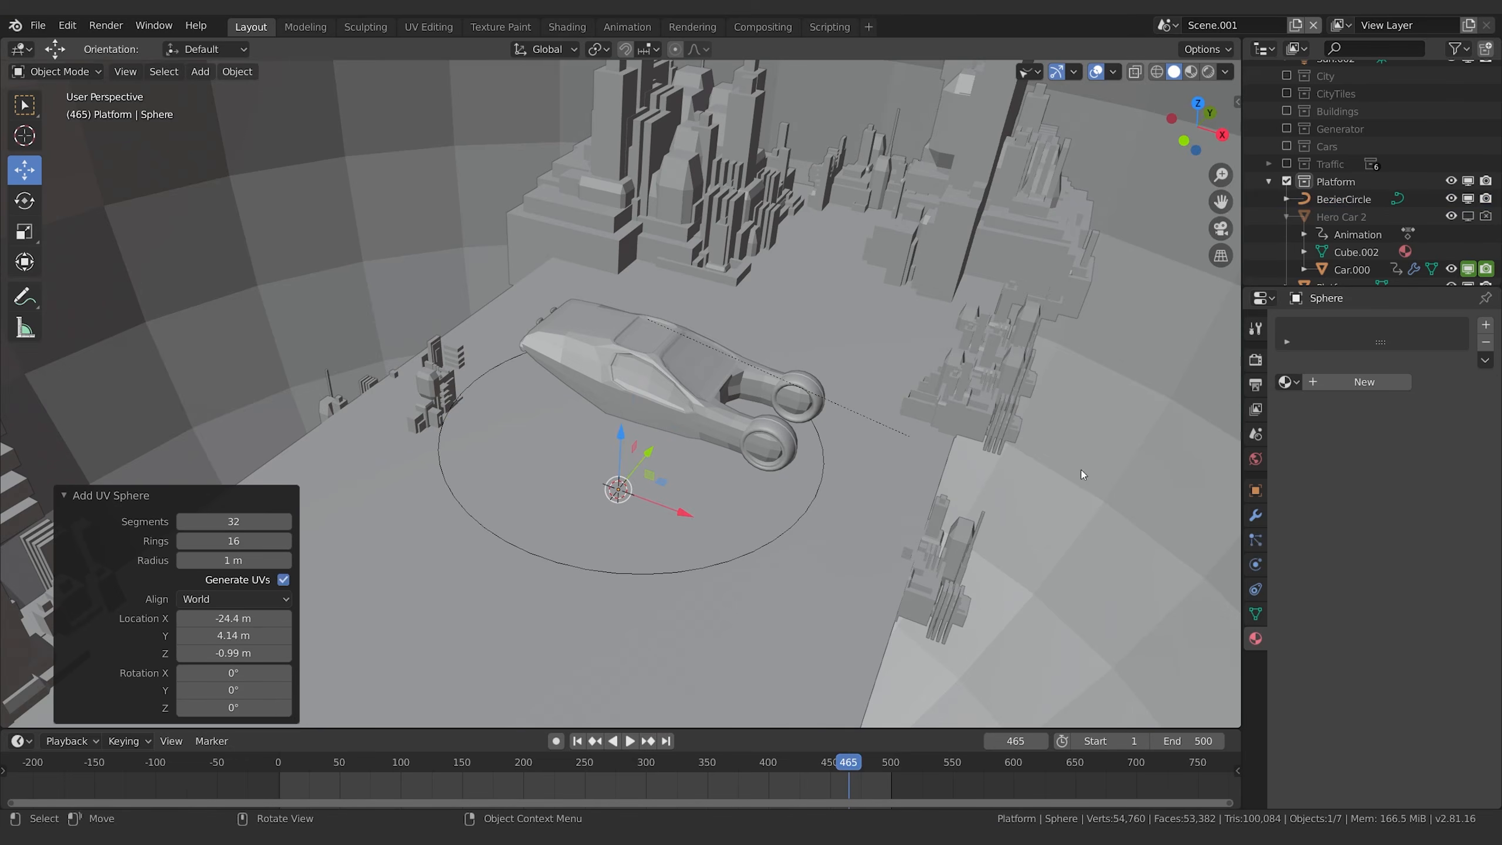
pyautogui.press('s')
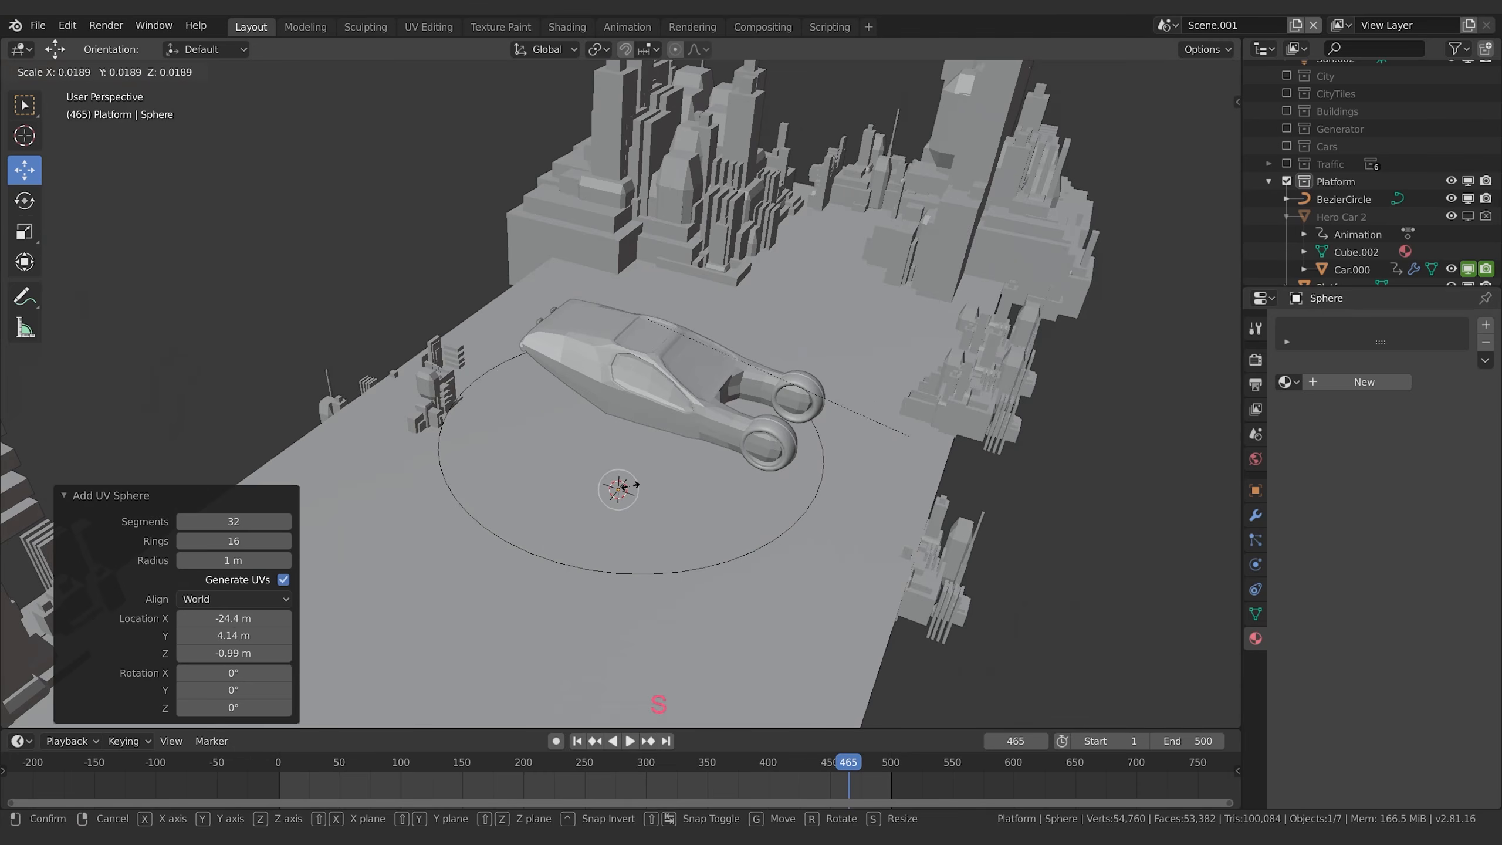
pyautogui.click(640, 484)
# Scale the sphere by about 0.123 and move it about 0.0469 m along Z and -0.177 m along X to the circle's edge.
pyautogui.press('g')
pyautogui.press('z')
pyautogui.click(823, 449)
pyautogui.press('s')
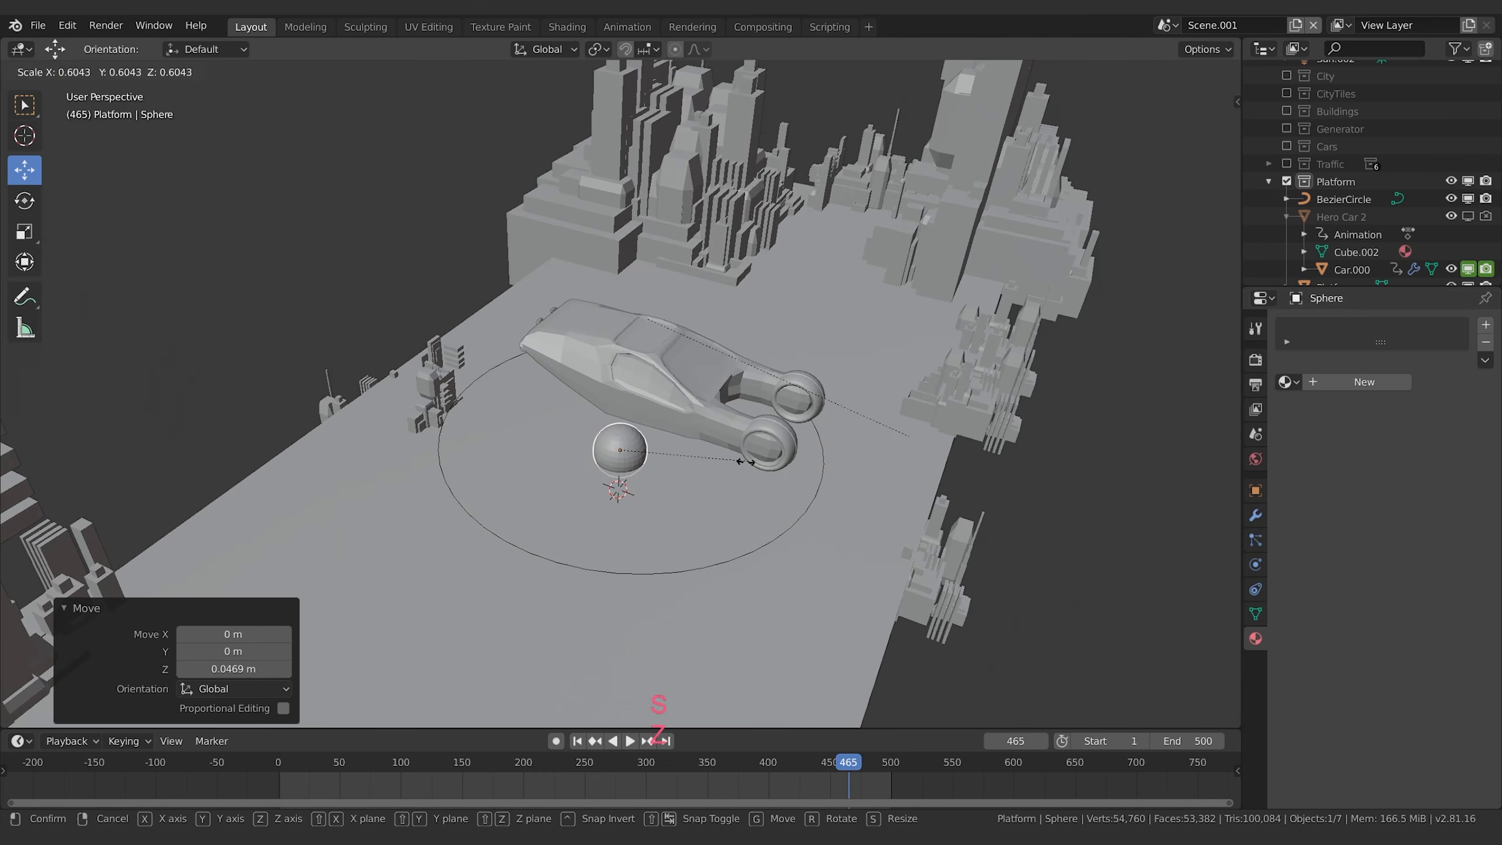
pyautogui.click(648, 460)
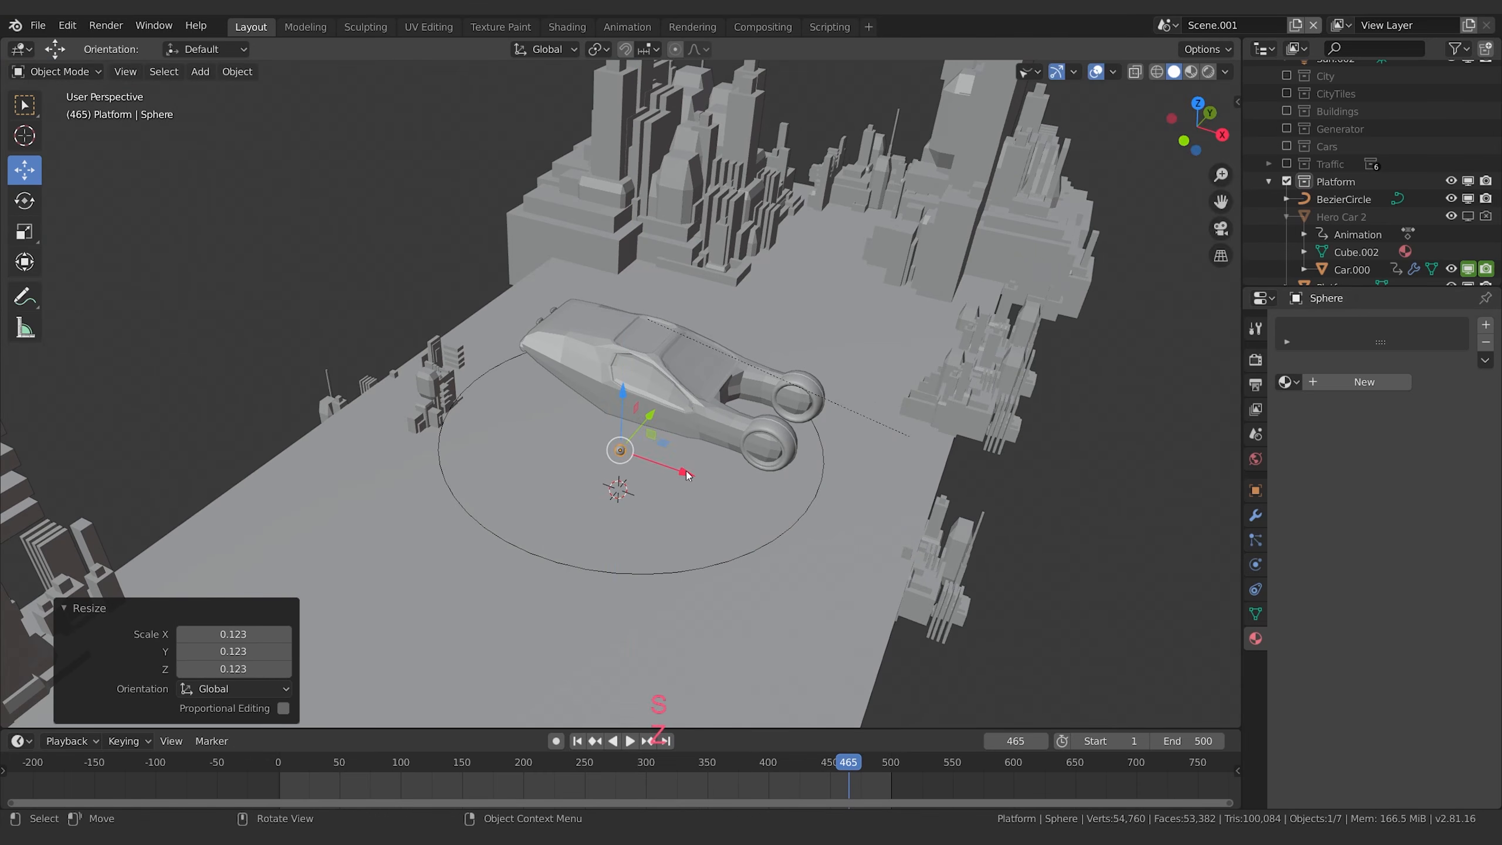
pyautogui.moveTo(686, 473); pyautogui.dragTo(531, 393)
pyautogui.moveTo(664, 427); pyautogui.dragTo(616, 450, button='middle')
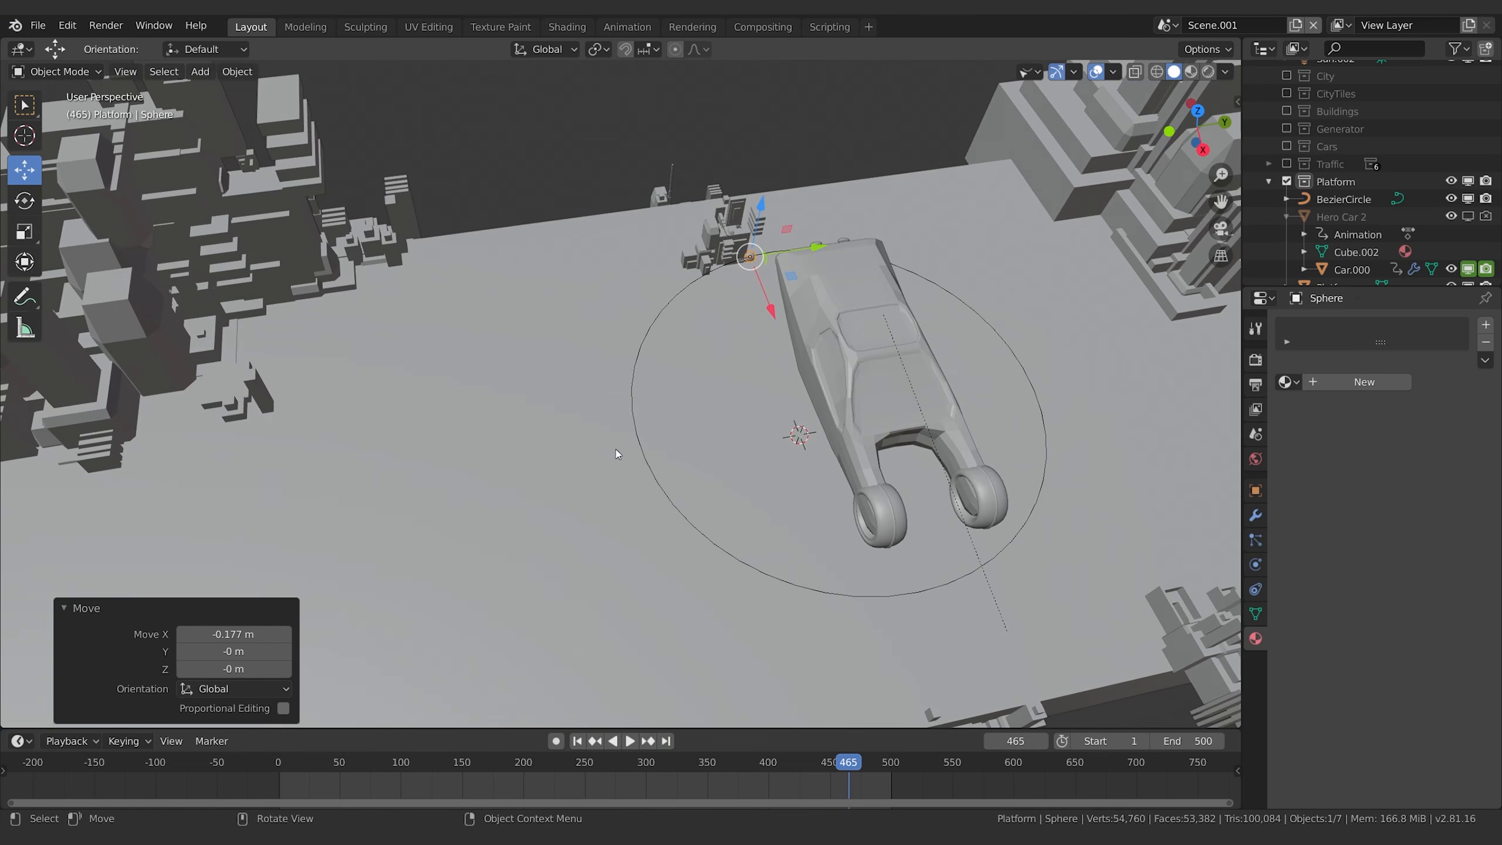
# Copy the Bezier circle's Y location of 4.16424 m to the sphere's Y location.
pyautogui.click(887, 598)
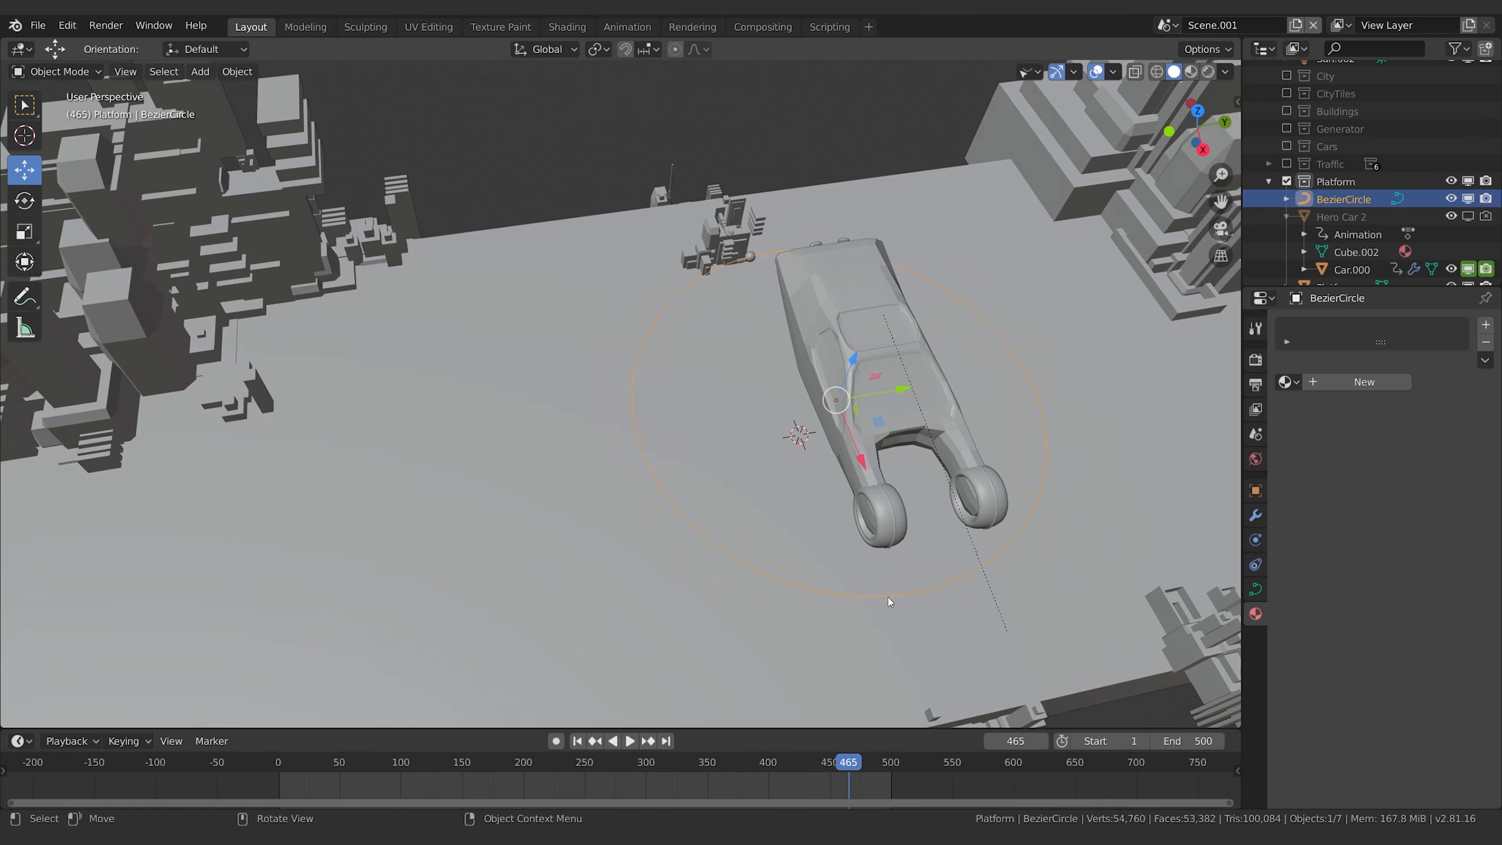
pyautogui.click(1255, 489)
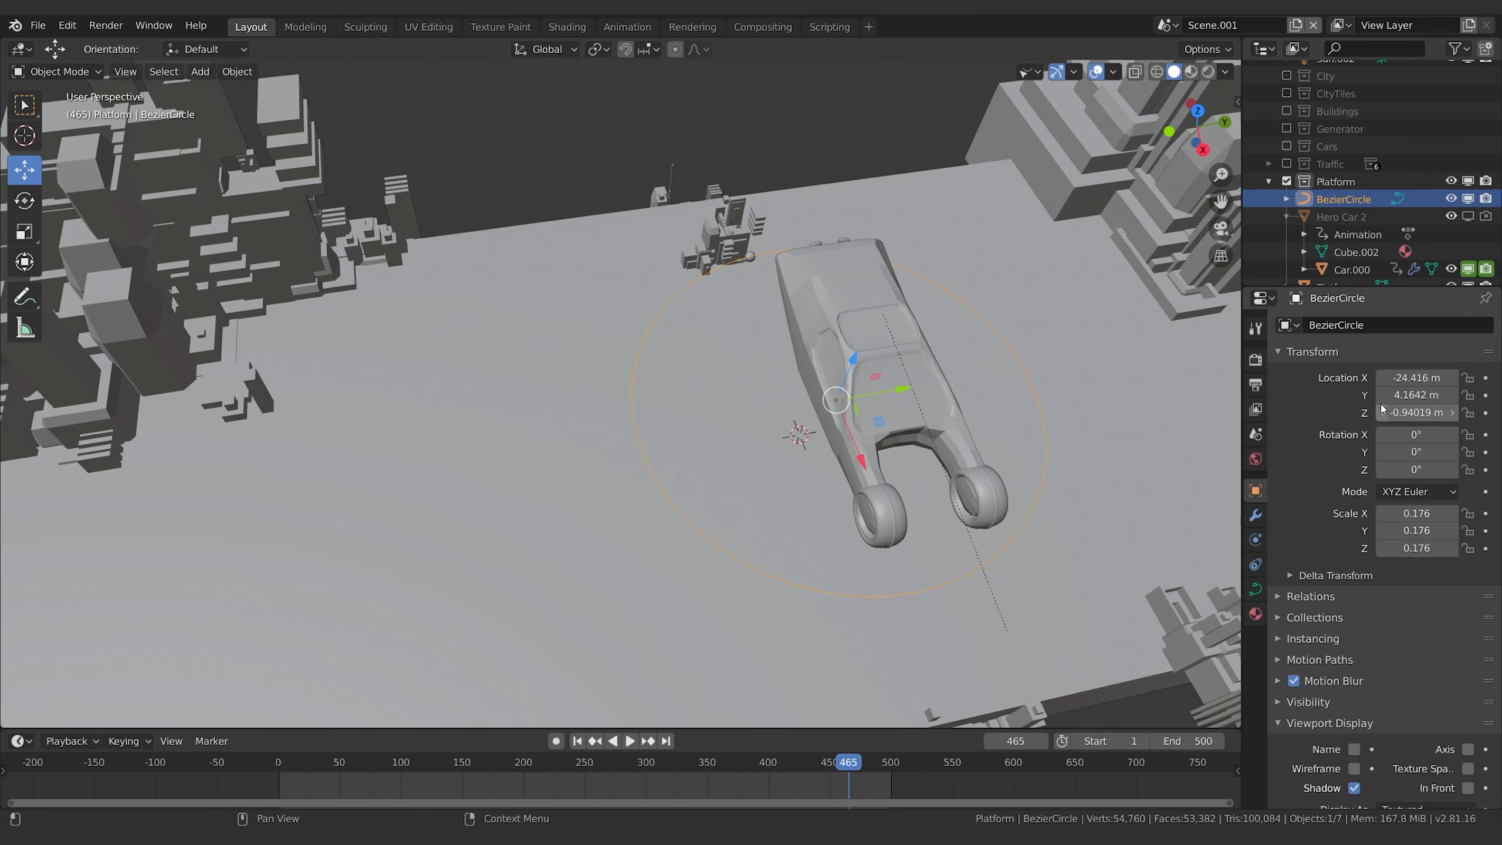
pyautogui.click(1419, 395)
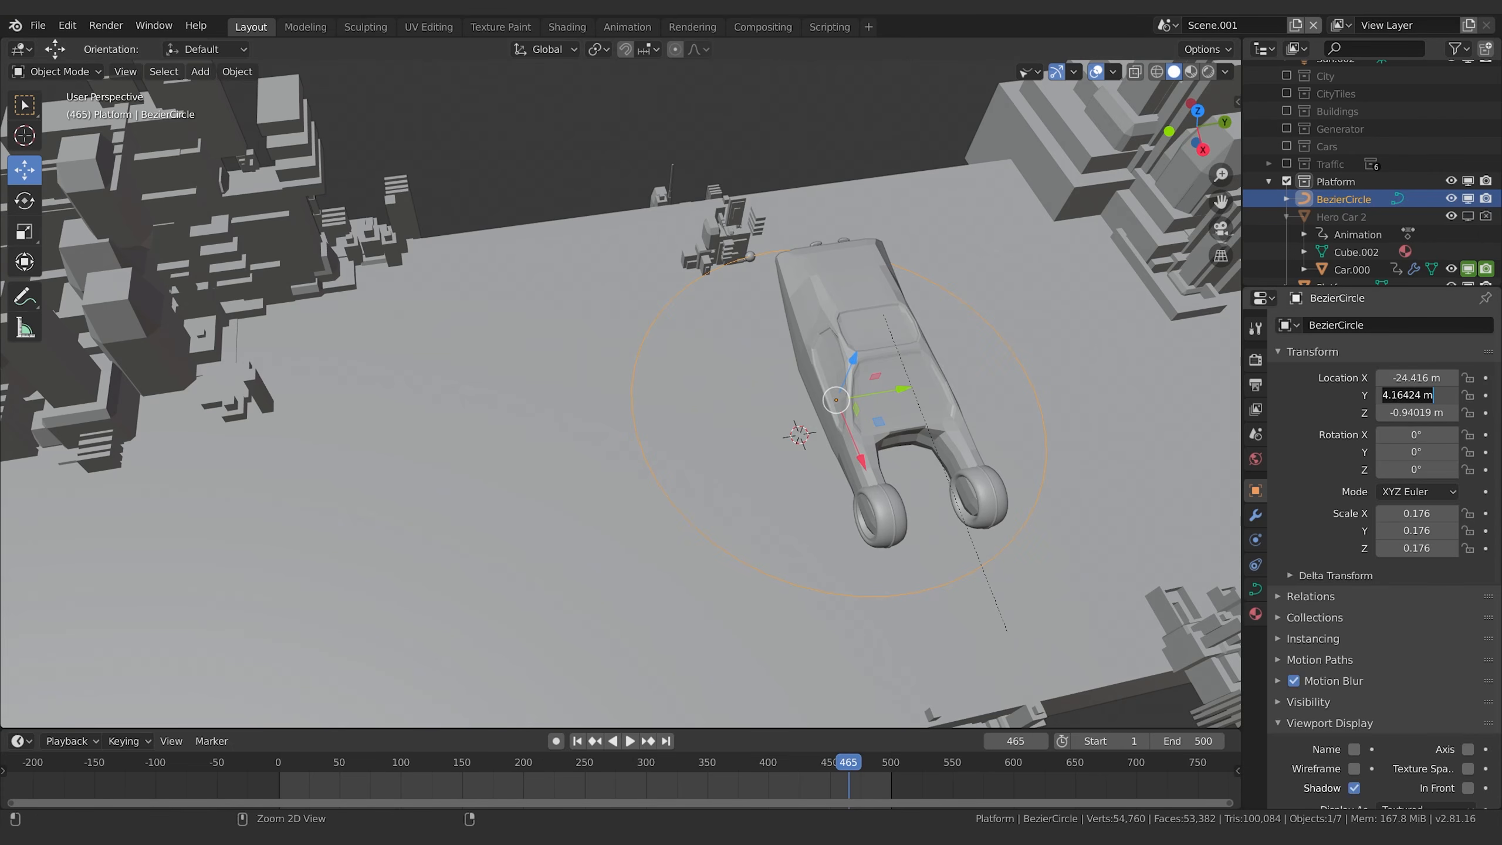
pyautogui.click(749, 257)
pyautogui.click(1419, 396)
pyautogui.hotkey('ctrl', 'c')
pyautogui.hotkey('ctrl', 'v')
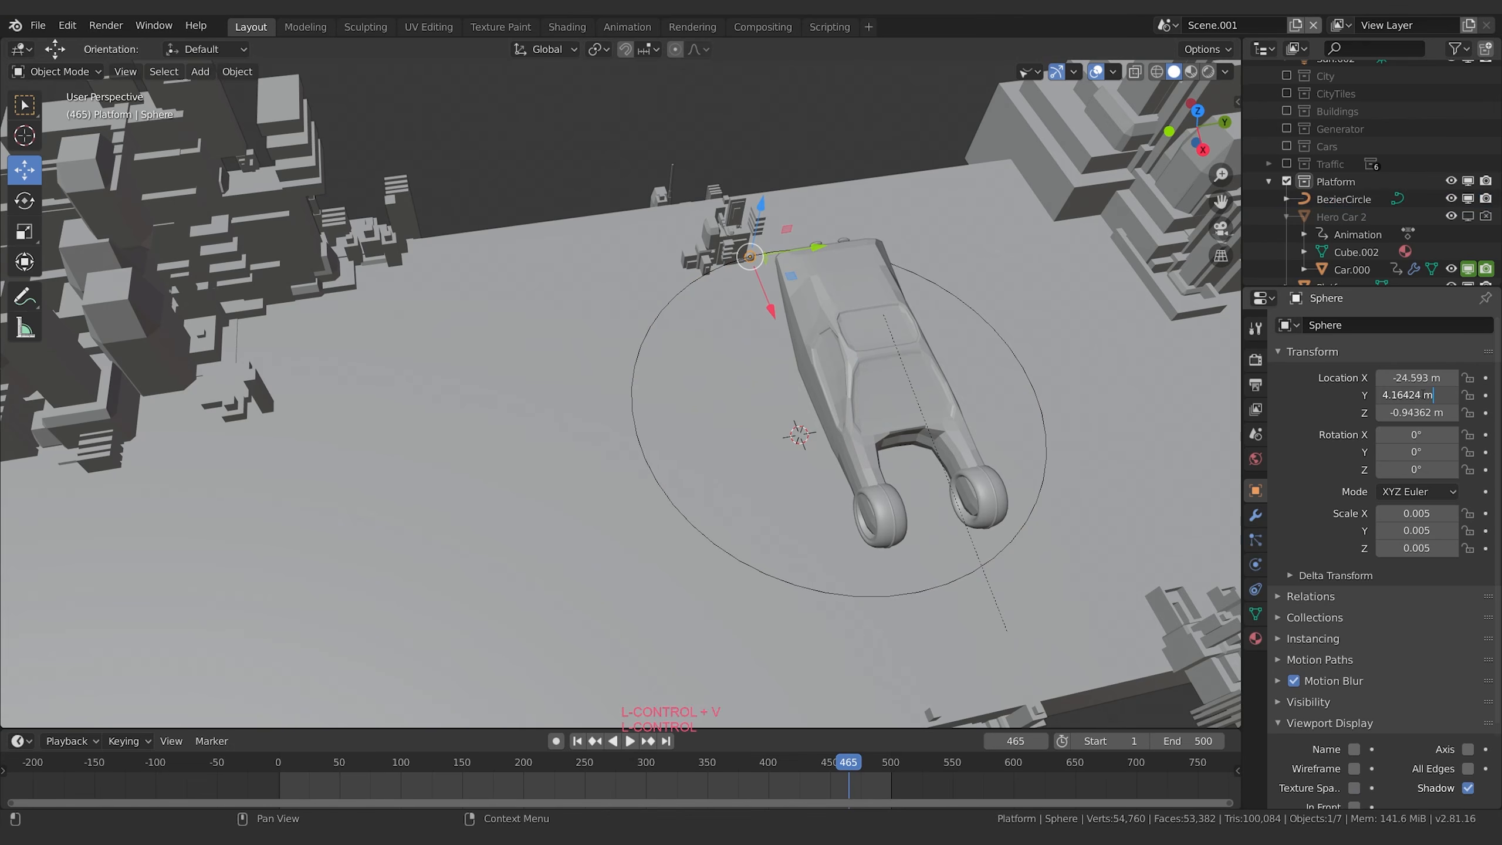
pyautogui.press('Return')
# Shrink the sphere to a scale of about 0.004 and raise it about 0.00302 m along Z.
pyautogui.moveTo(963, 236); pyautogui.dragTo(646, 334, button='middle')
pyautogui.moveTo(570, 453); pyautogui.dragTo(448, 528, button='middle')
pyautogui.press('s')
pyautogui.click(526, 535)
pyautogui.press('g')
pyautogui.press('z')
pyautogui.click(542, 518)
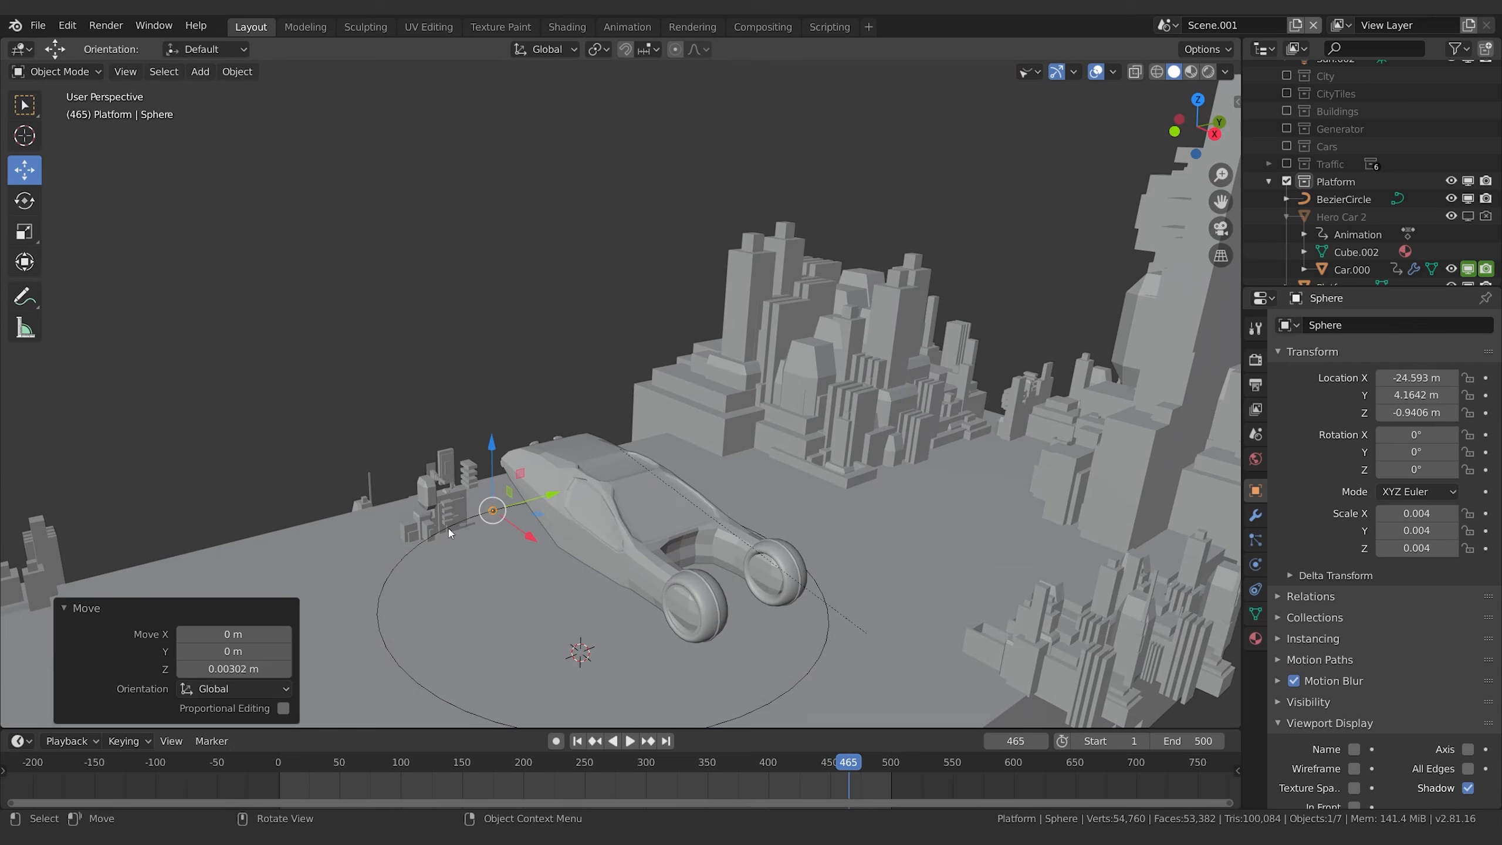
# Add an Array modifier to the sphere, using Constant Offset instead of Relative Offset, with an X offset of 4 m.
pyautogui.click(1255, 514)
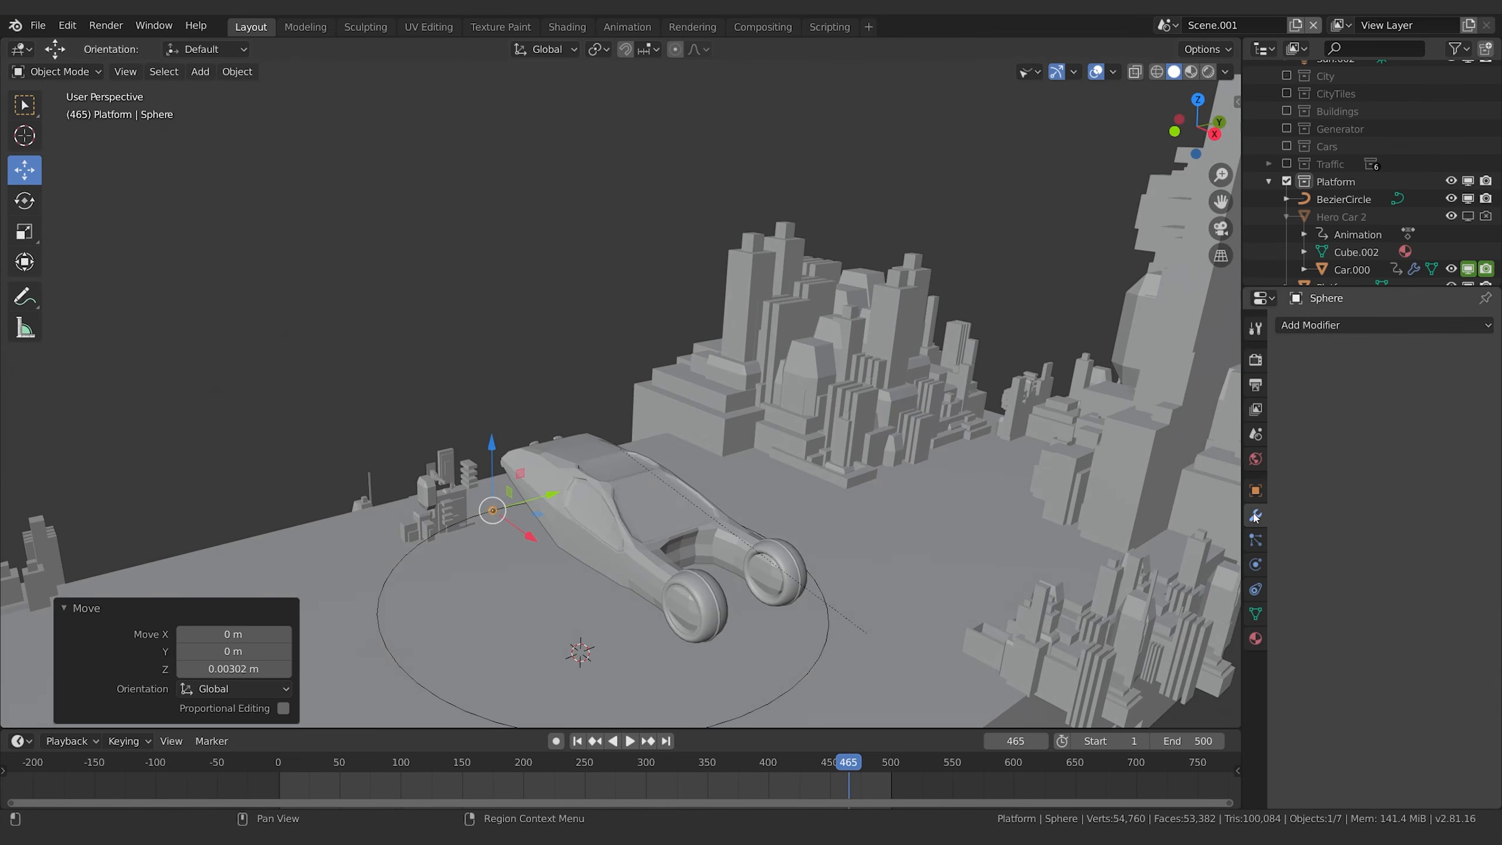
pyautogui.click(1385, 326)
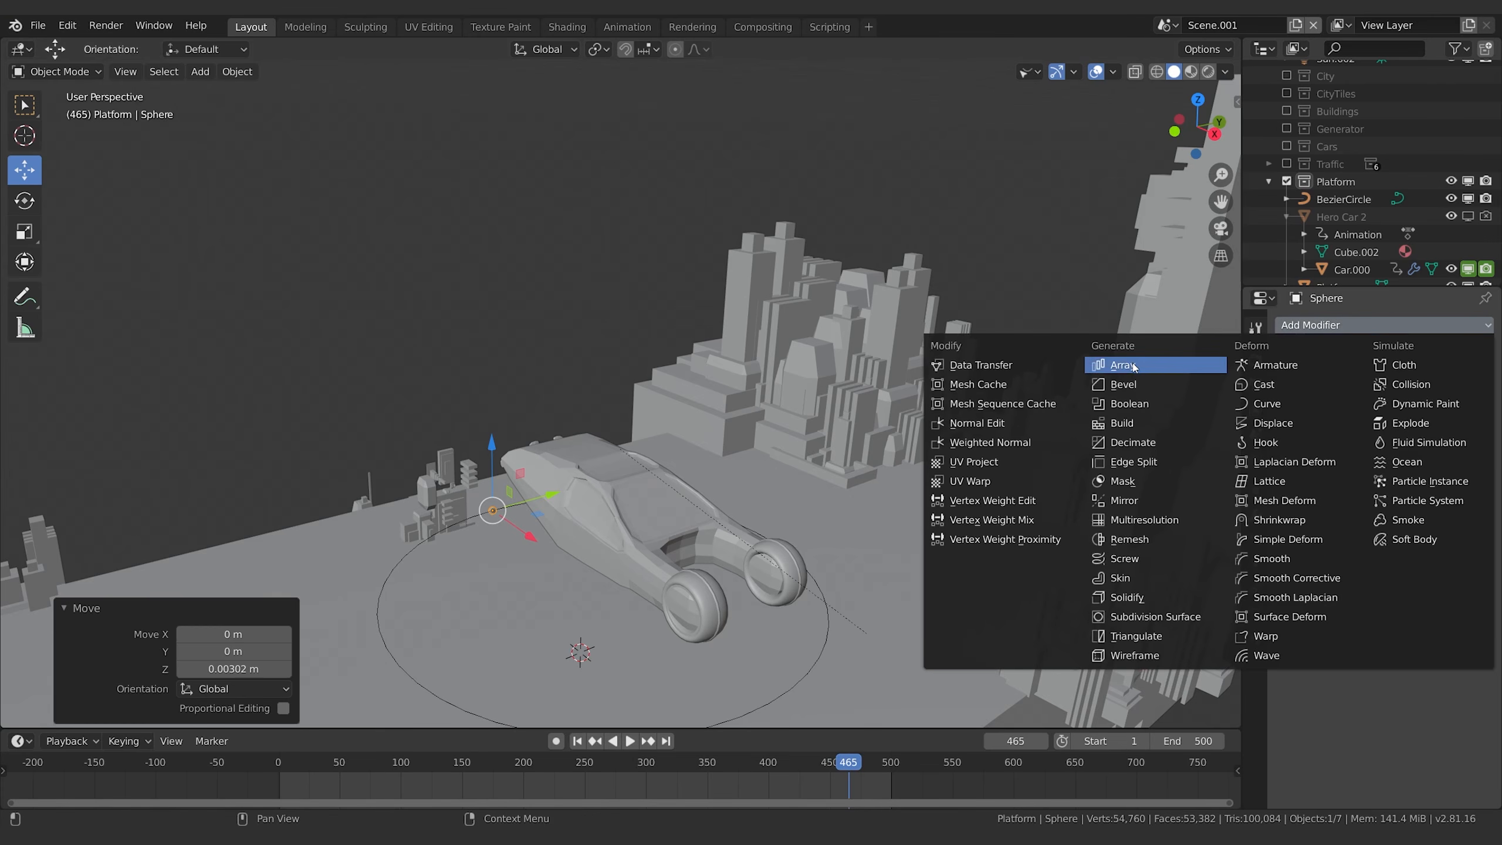
pyautogui.click(1122, 365)
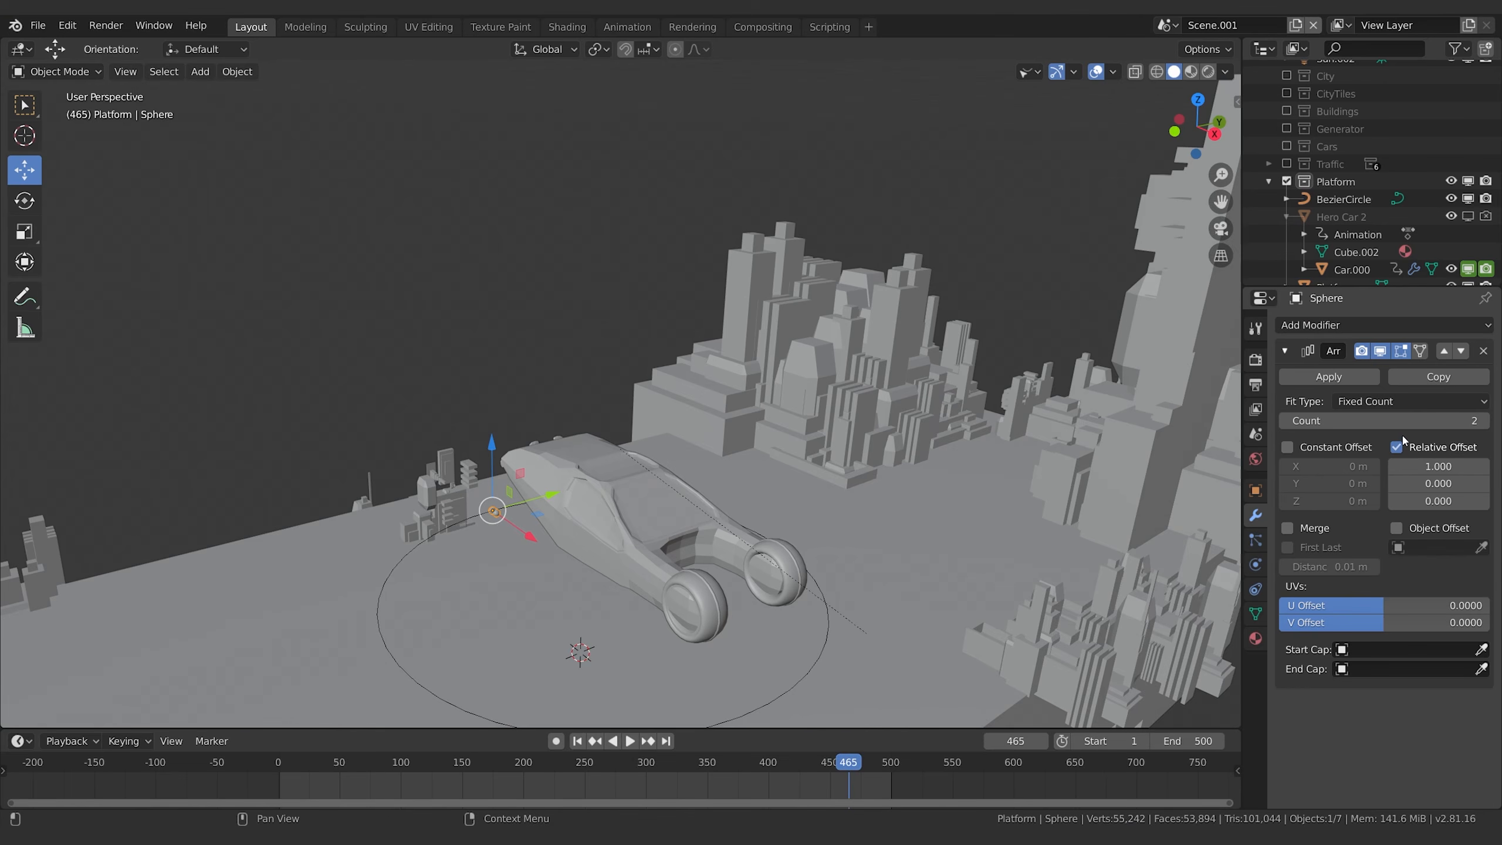
pyautogui.click(1398, 447)
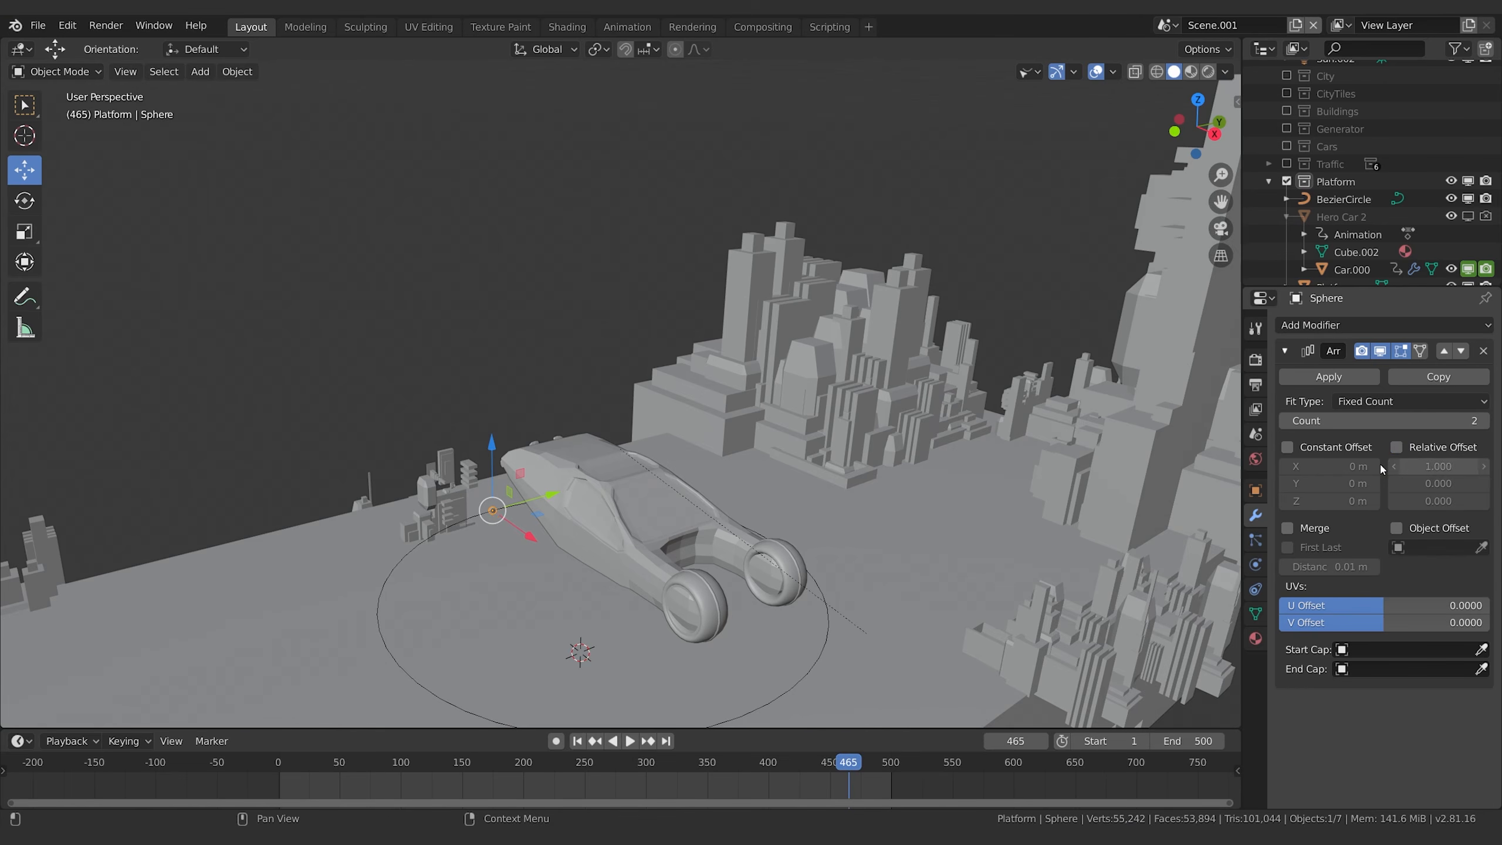
pyautogui.click(1289, 448)
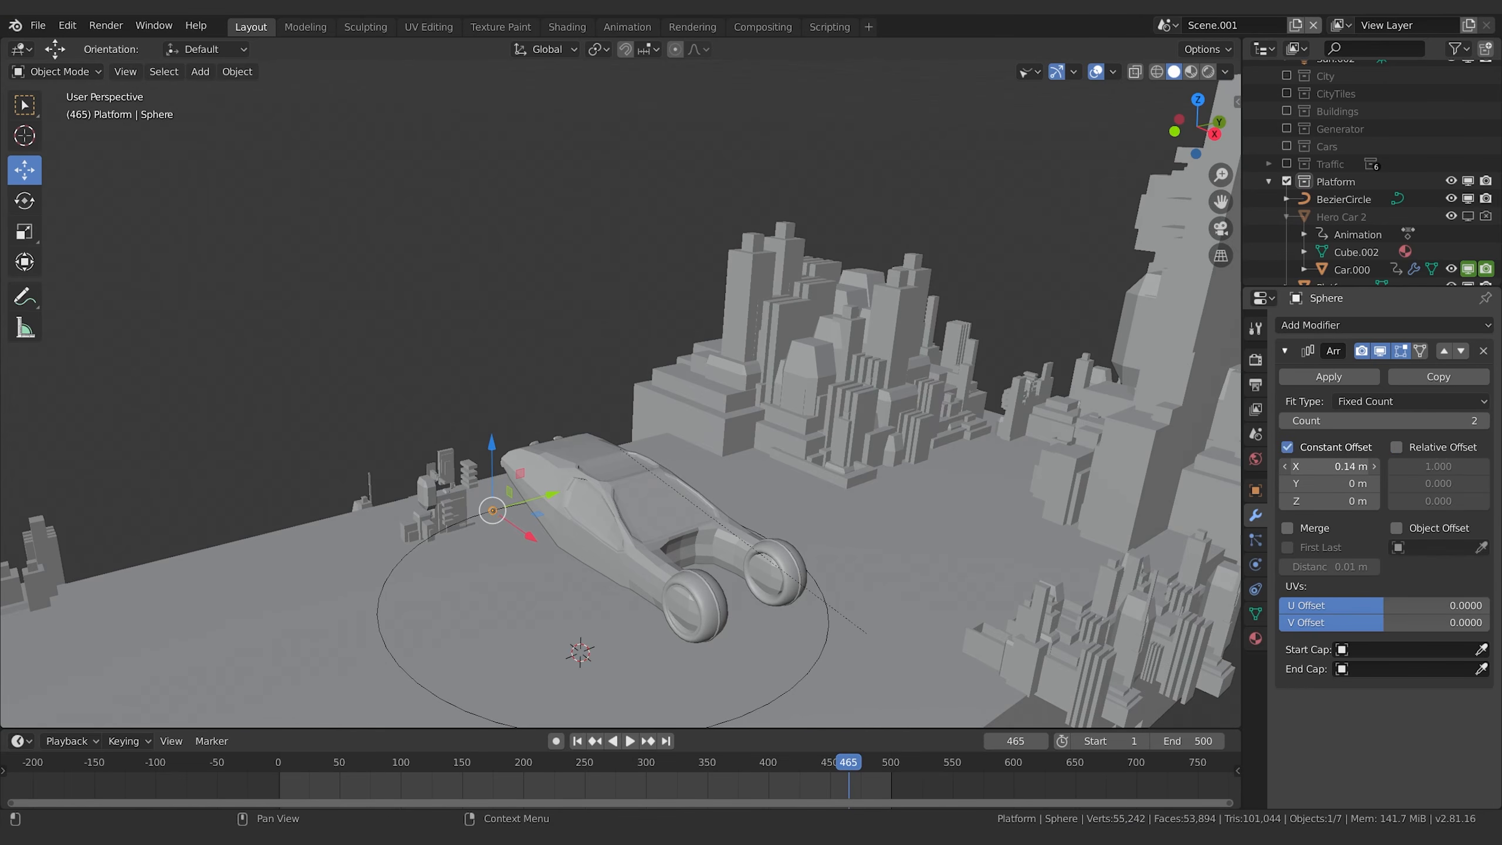
pyautogui.moveTo(1325, 466); pyautogui.dragTo(1331, 466)
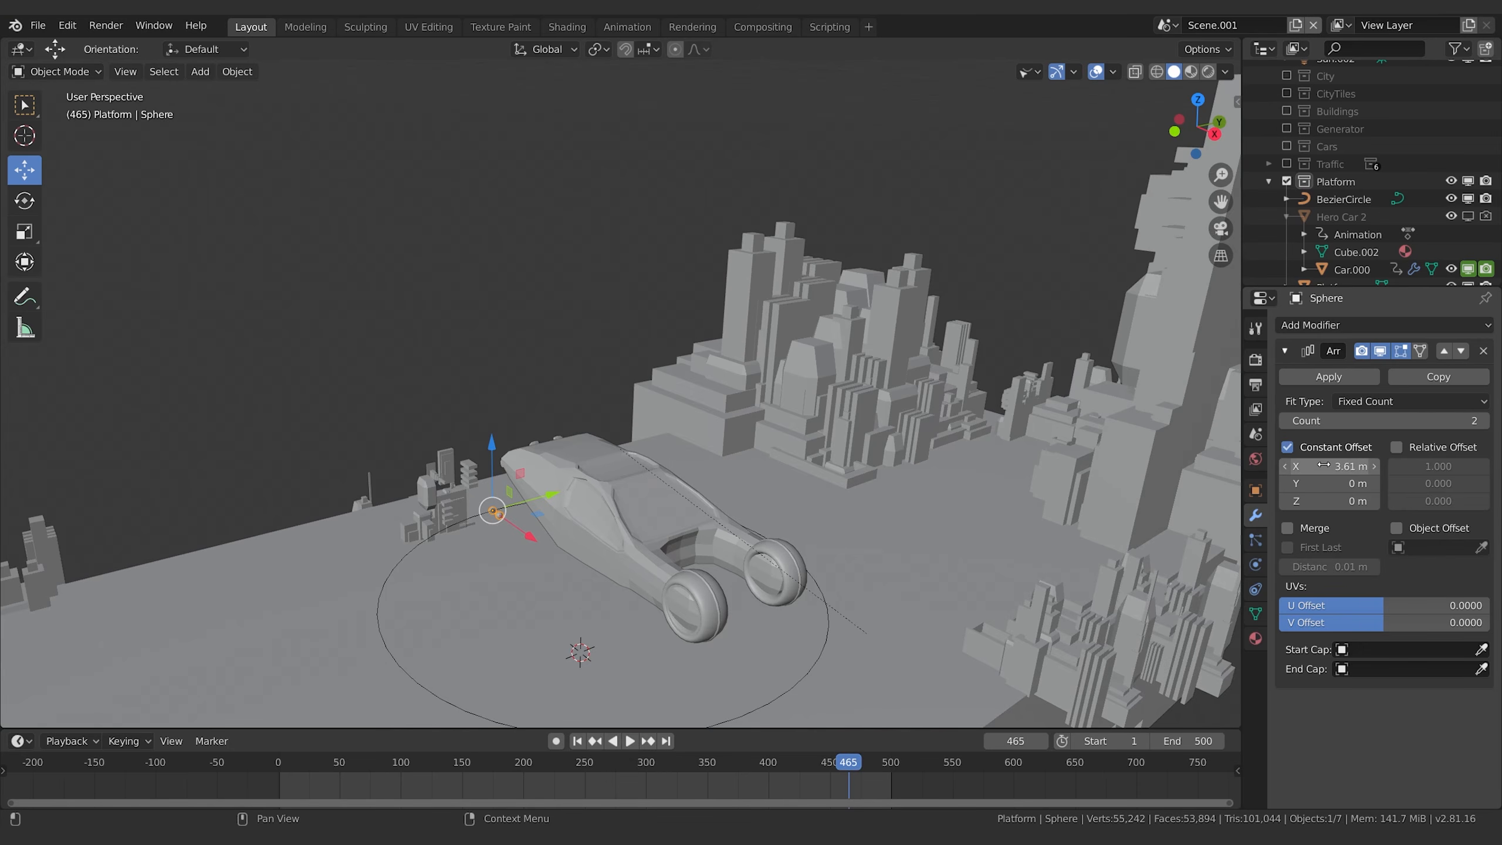
pyautogui.click(1325, 466)
pyautogui.write('4')
pyautogui.press('Return')
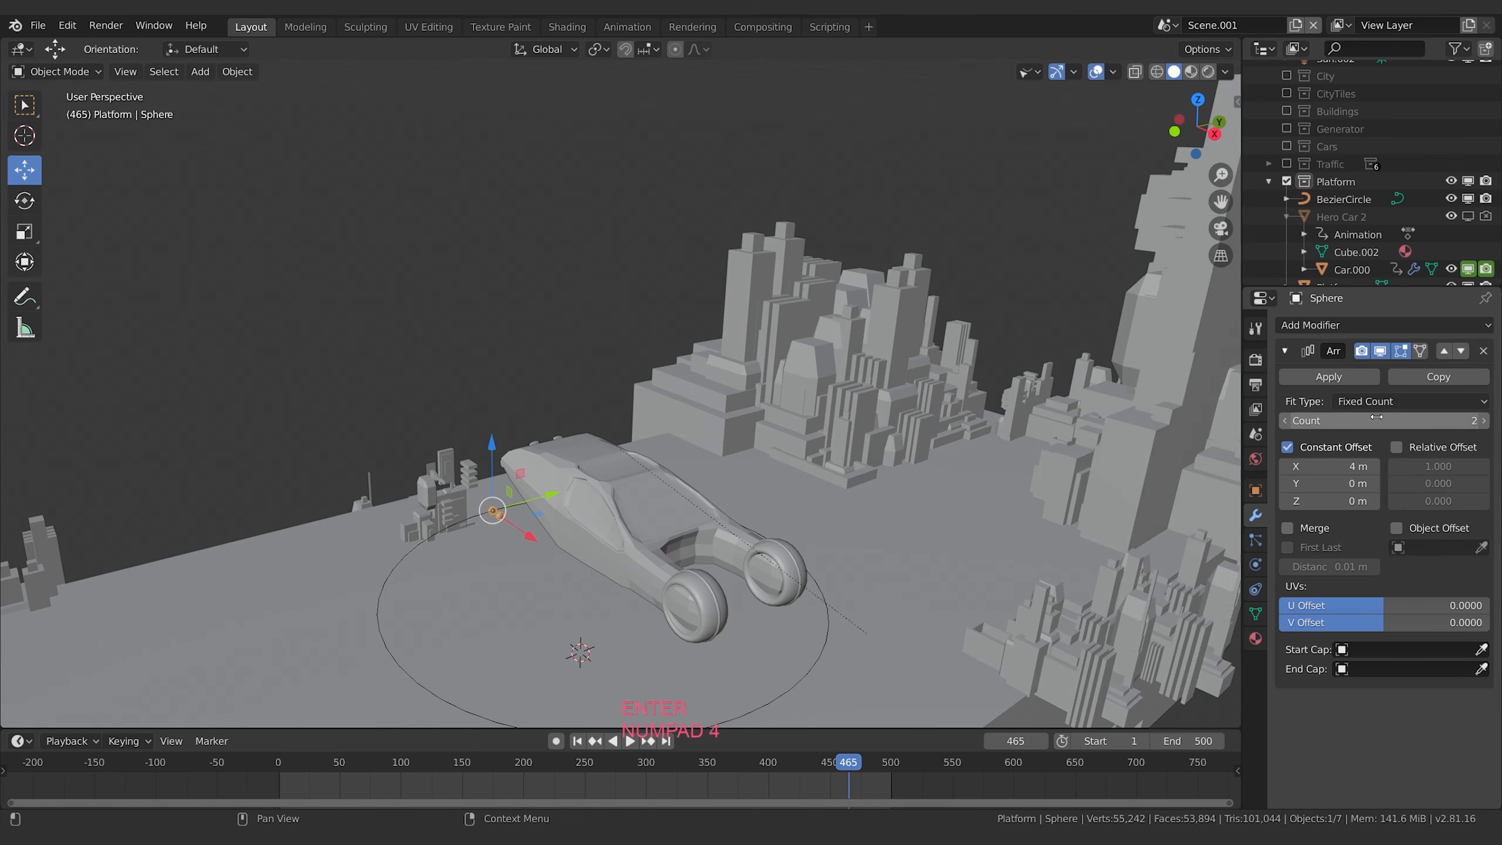
# Set the Array modifier's count to 48.
pyautogui.moveTo(1377, 420); pyautogui.dragTo(1463, 423)
pyautogui.scroll(-1, 853, 510)
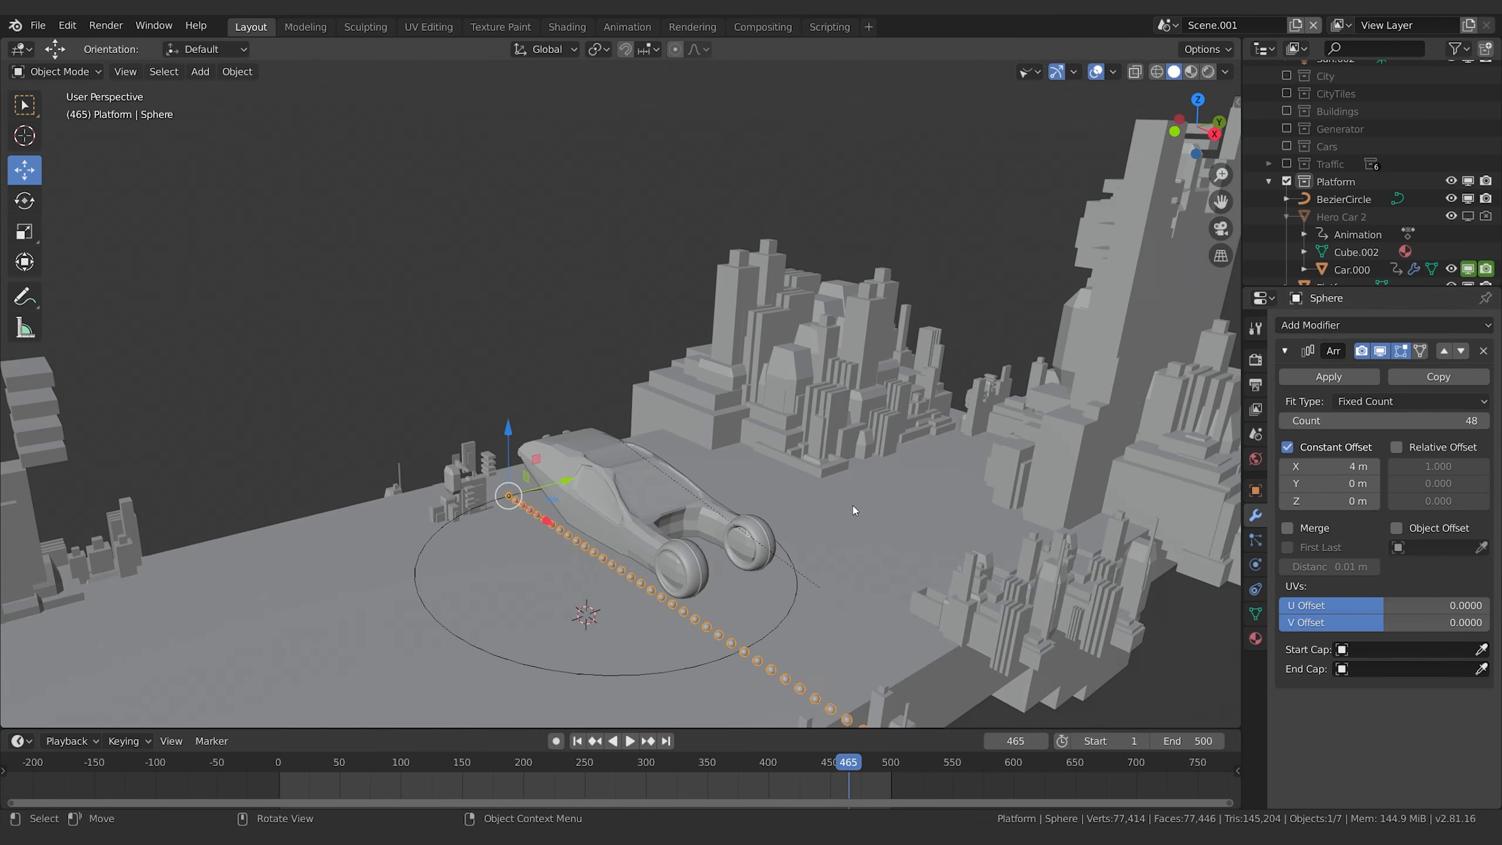
pyautogui.scroll(-4, 852, 509)
pyautogui.scroll(5, 612, 525)
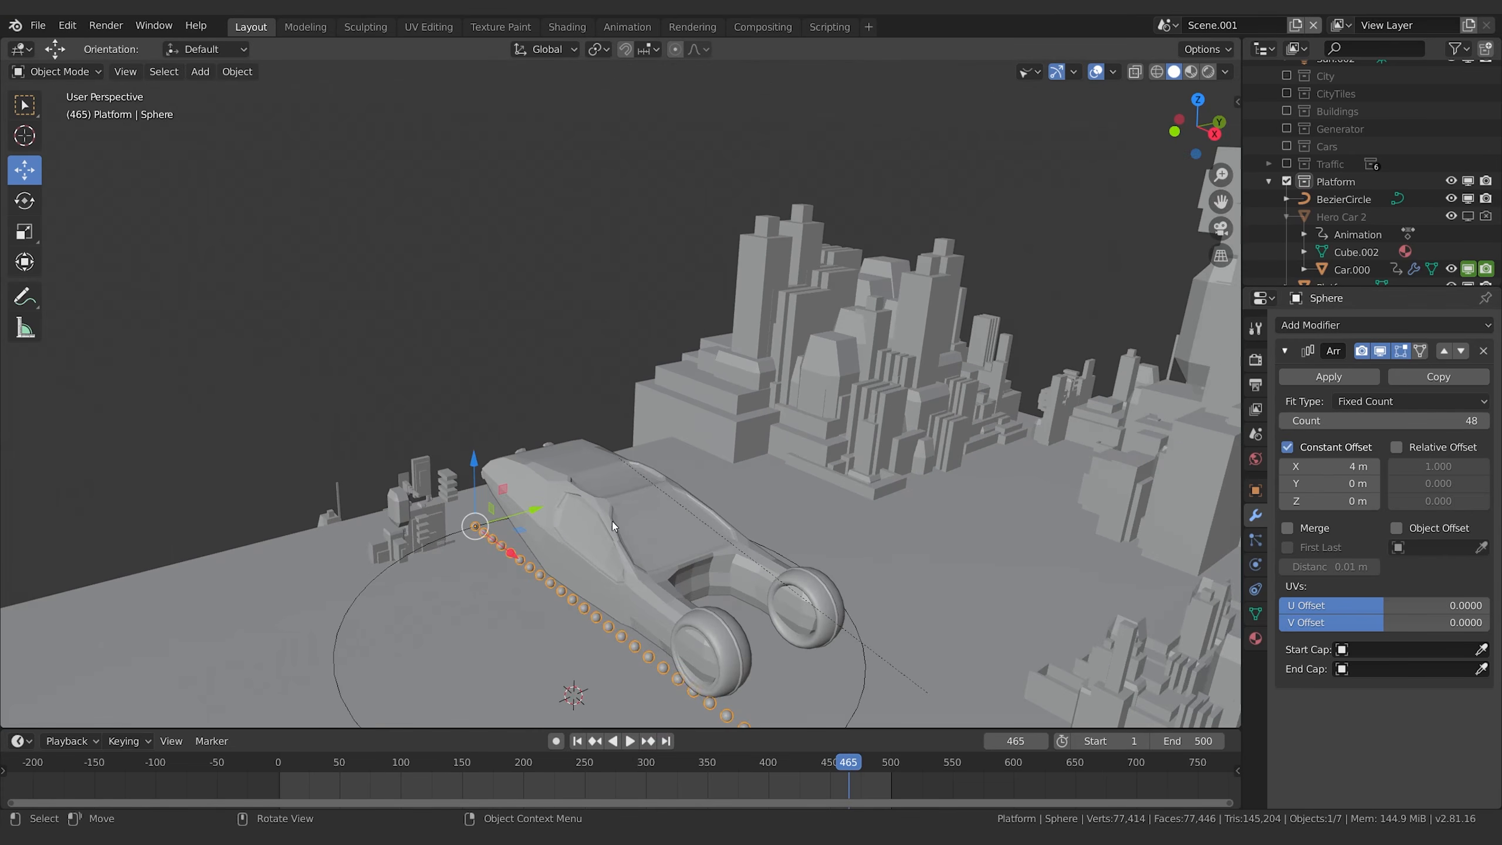
# Bend the sphere array along the BezierCircle with a Curve modifier and raise the Array count to 78.
pyautogui.click(1351, 329)
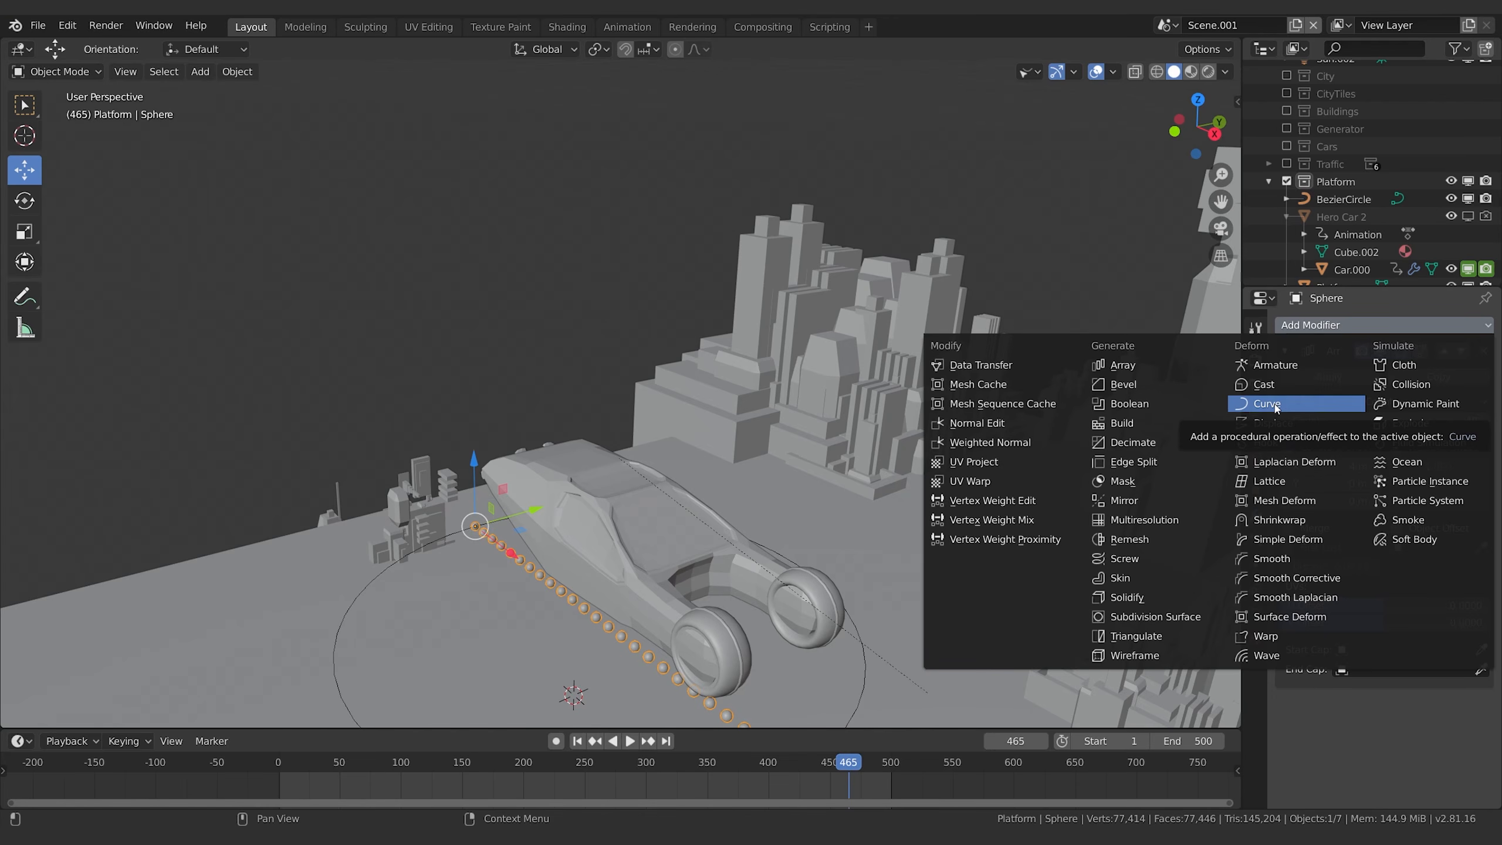
pyautogui.click(1272, 404)
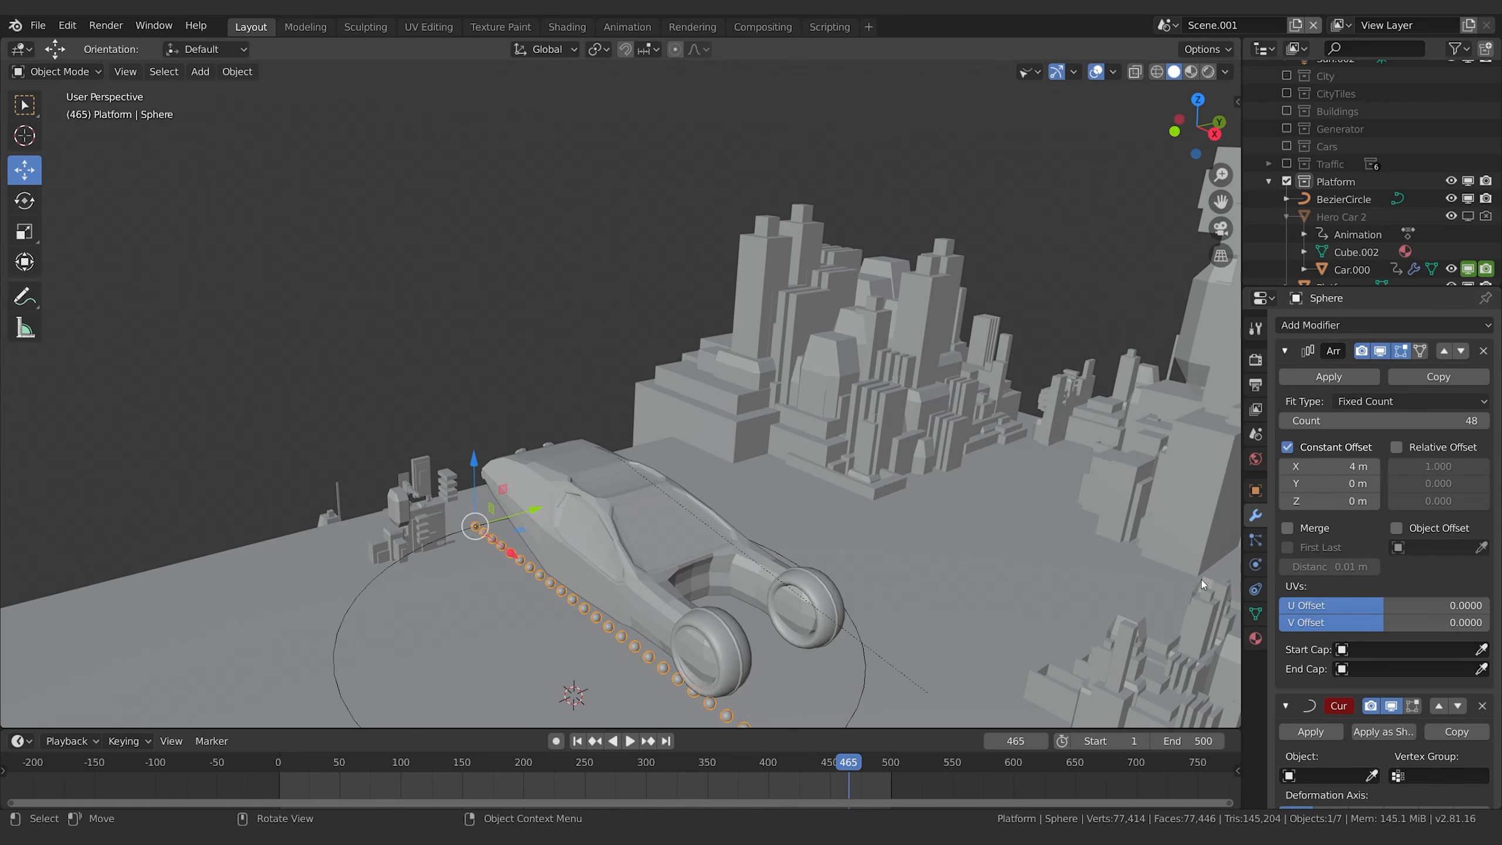
pyautogui.scroll(-2, 1201, 584)
pyautogui.click(1372, 773)
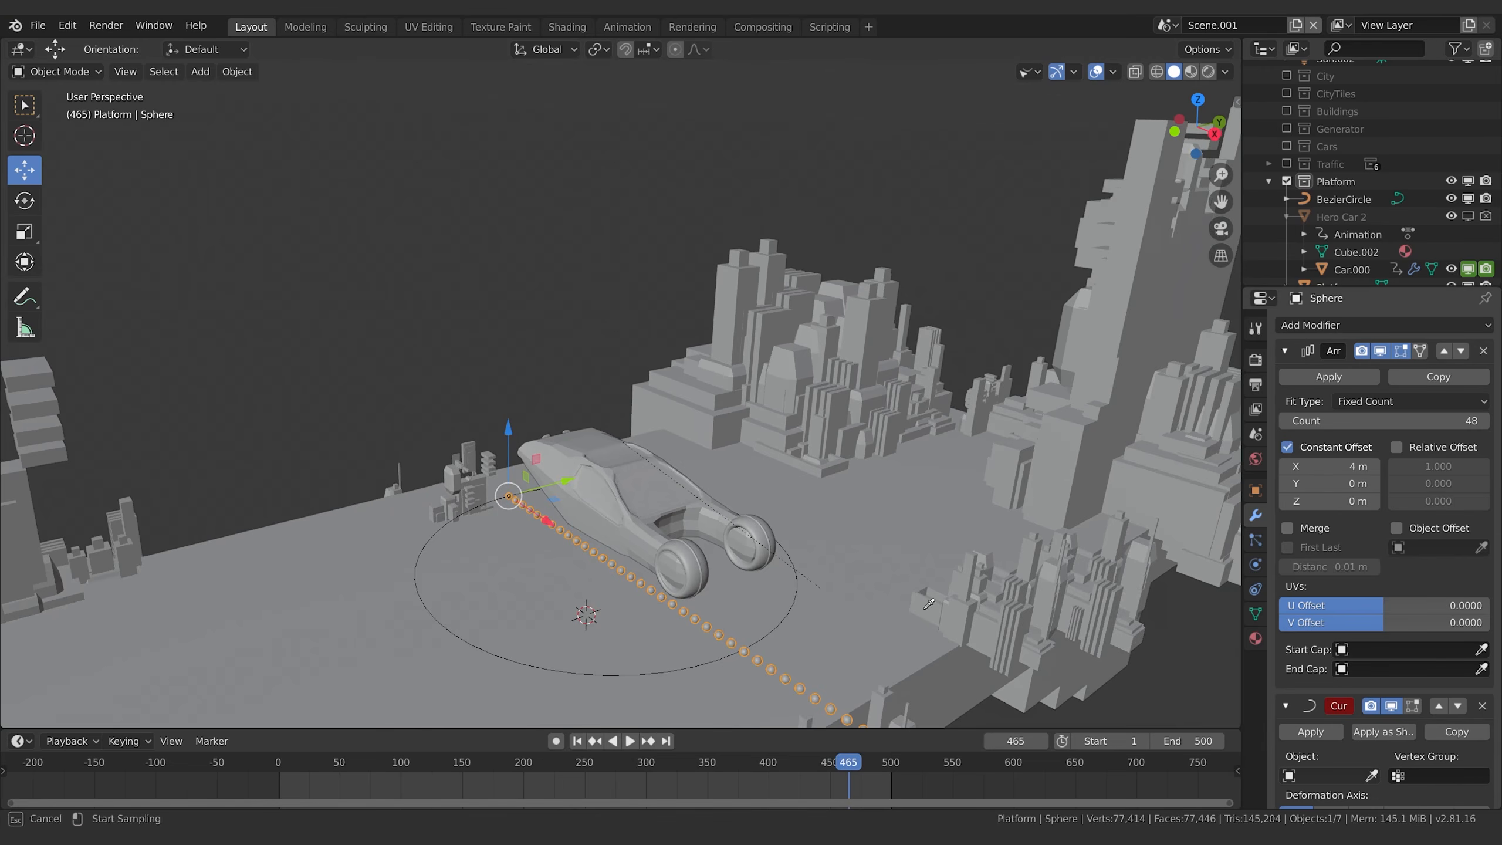
pyautogui.click(791, 607)
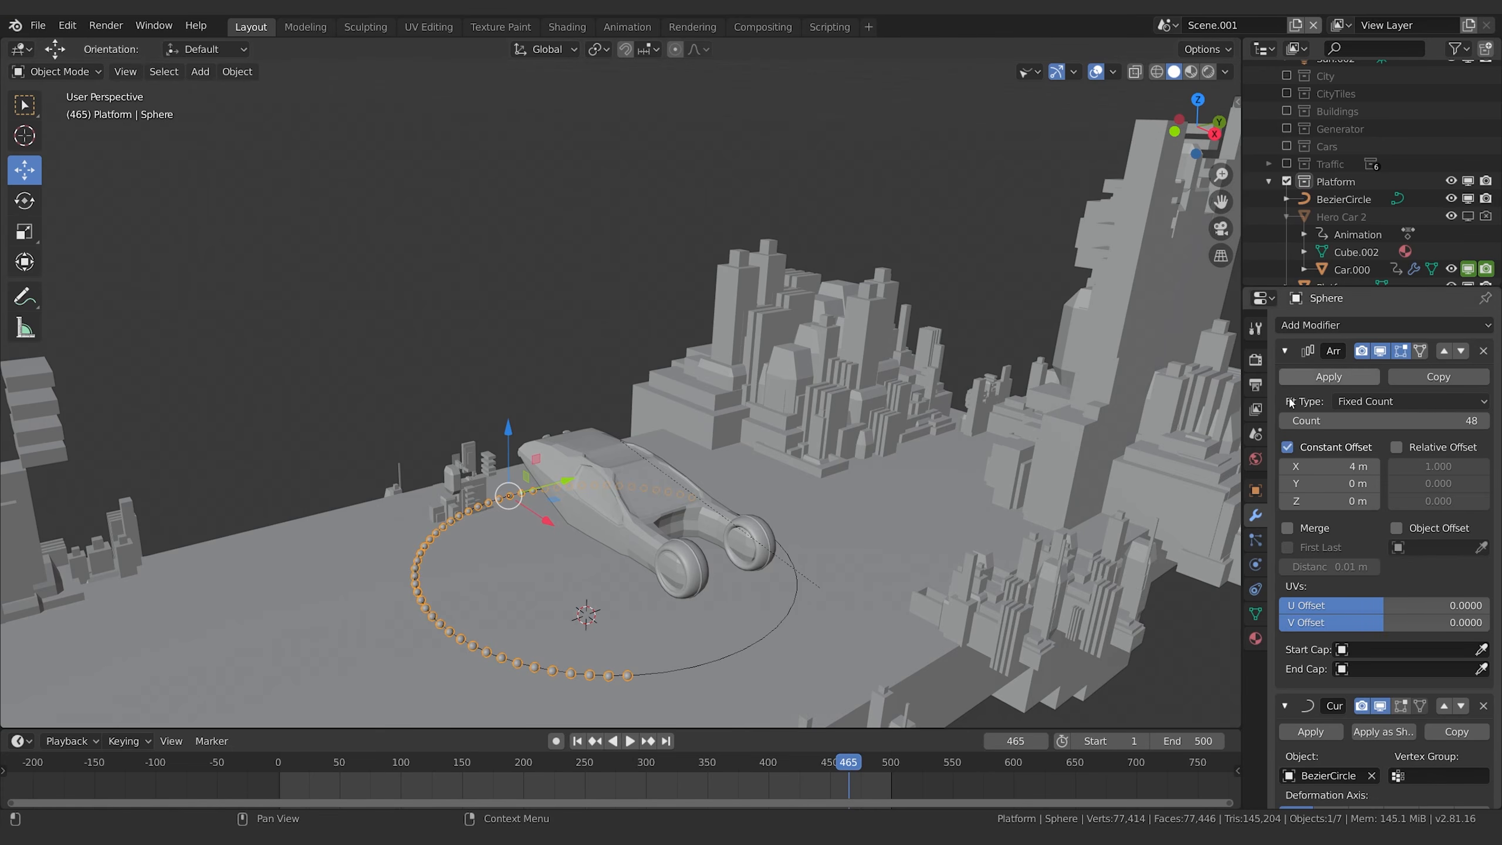
pyautogui.moveTo(1309, 420); pyautogui.dragTo(1360, 421)
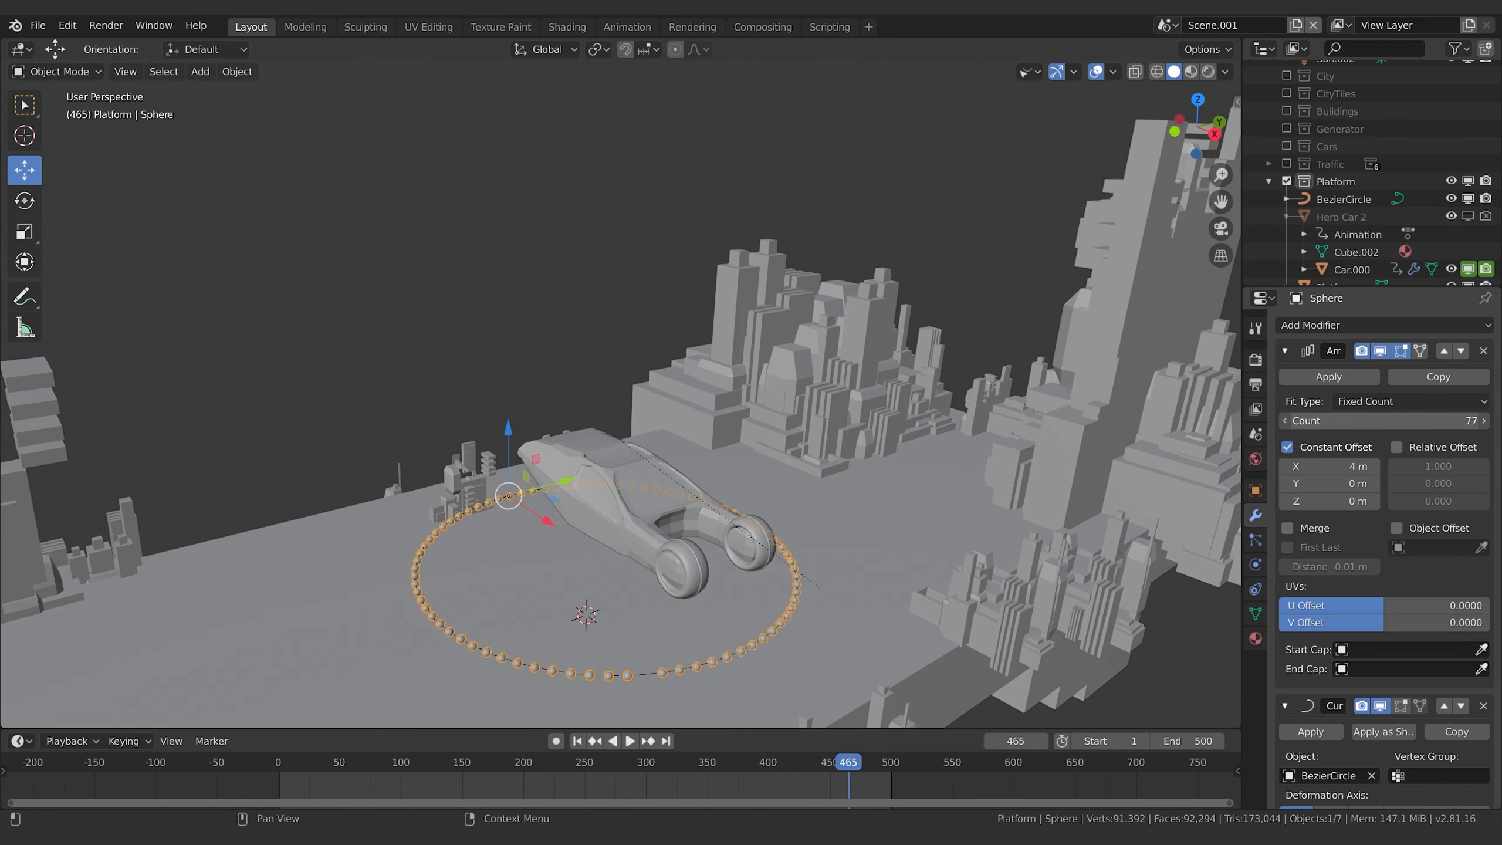
pyautogui.moveTo(709, 702); pyautogui.dragTo(740, 671, button='middle')
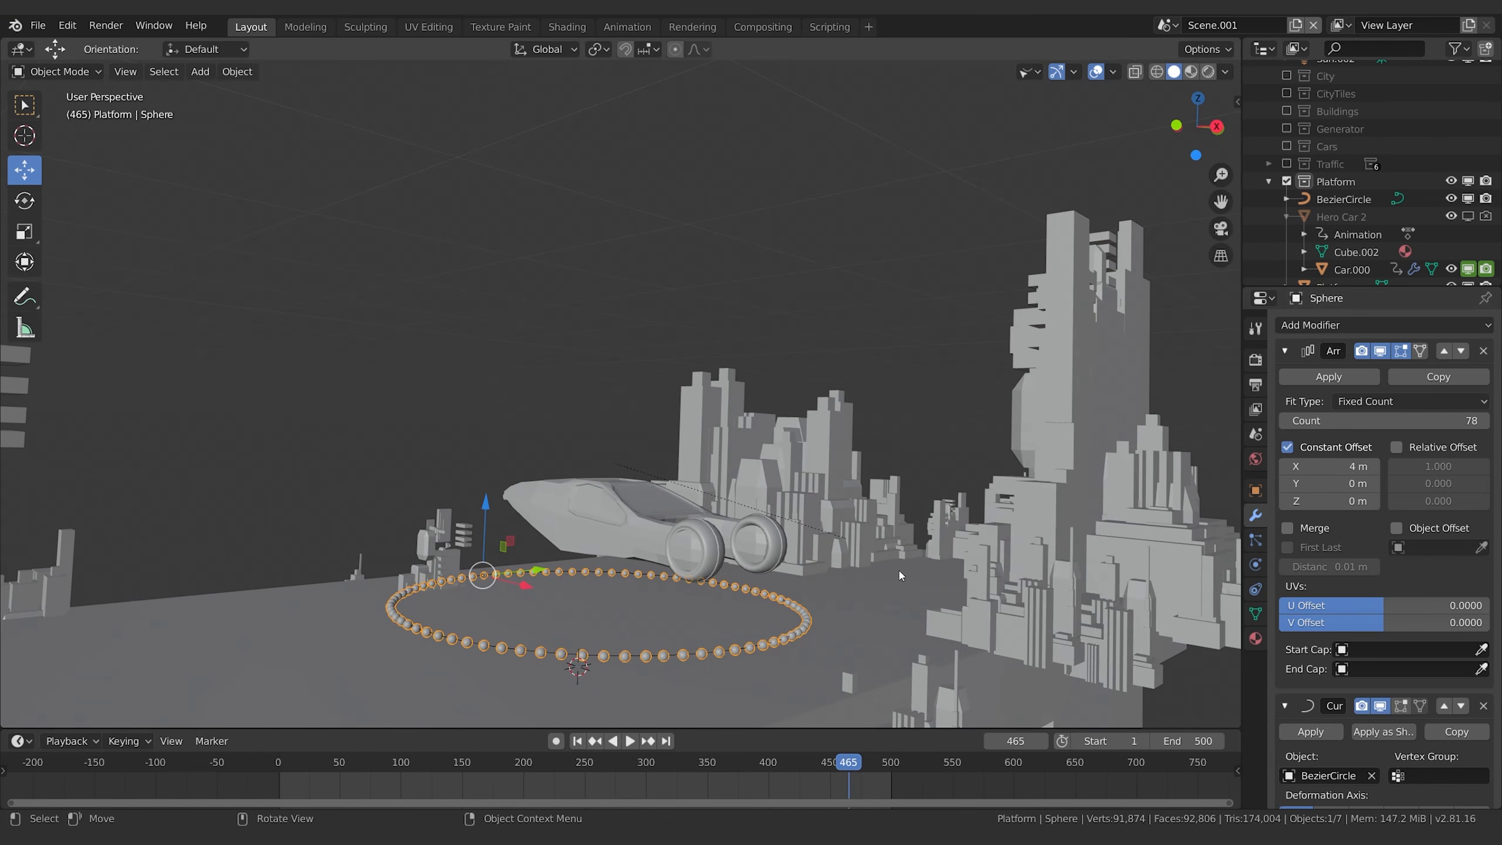
# Scale the spheres down by a factor of 0.416 and raise the Array count to 188 to close the ring.
pyautogui.press('s')
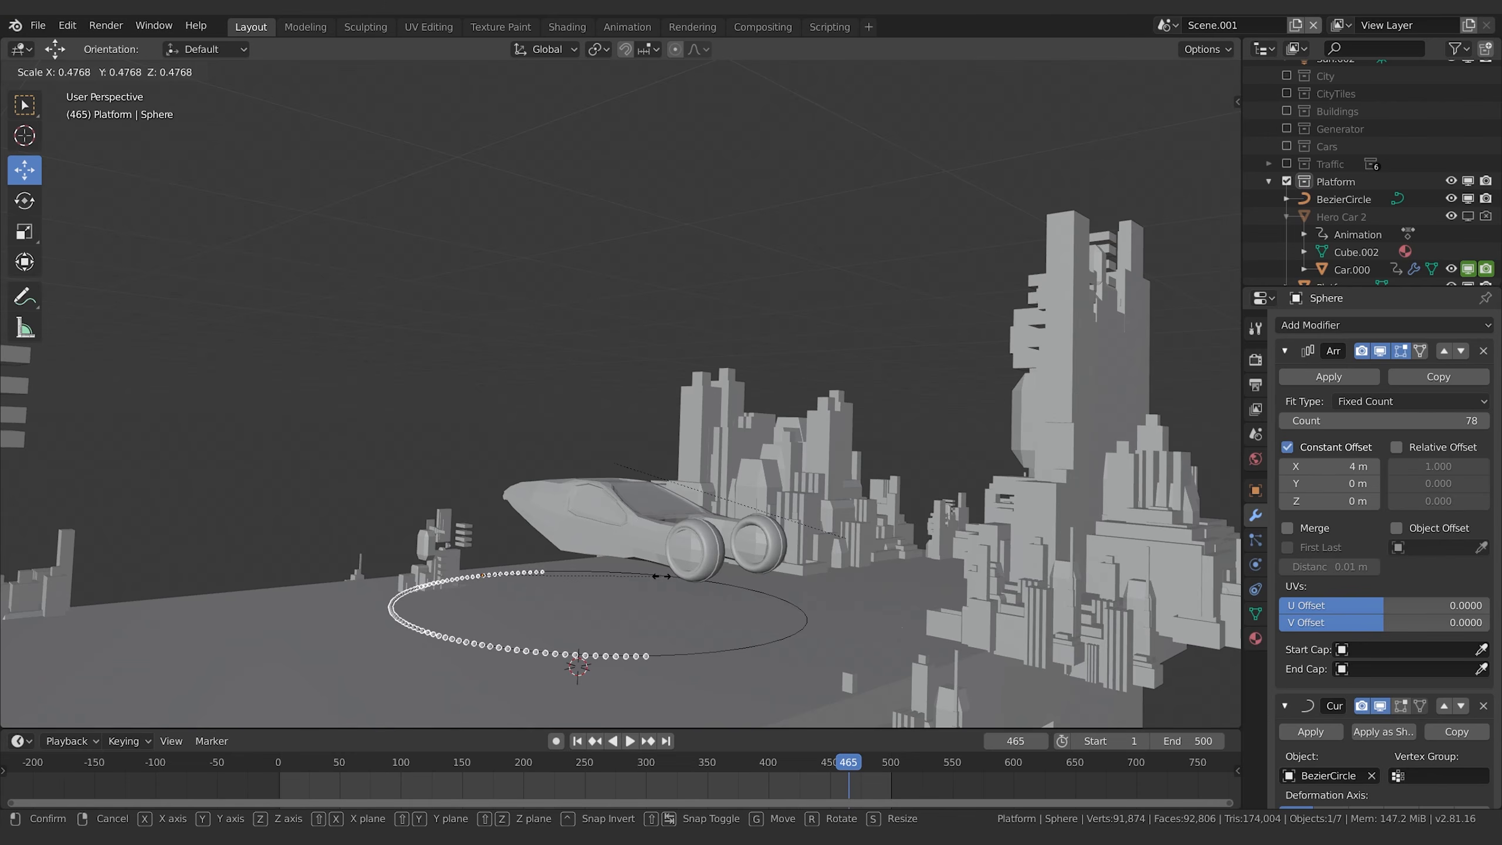
pyautogui.click(638, 574)
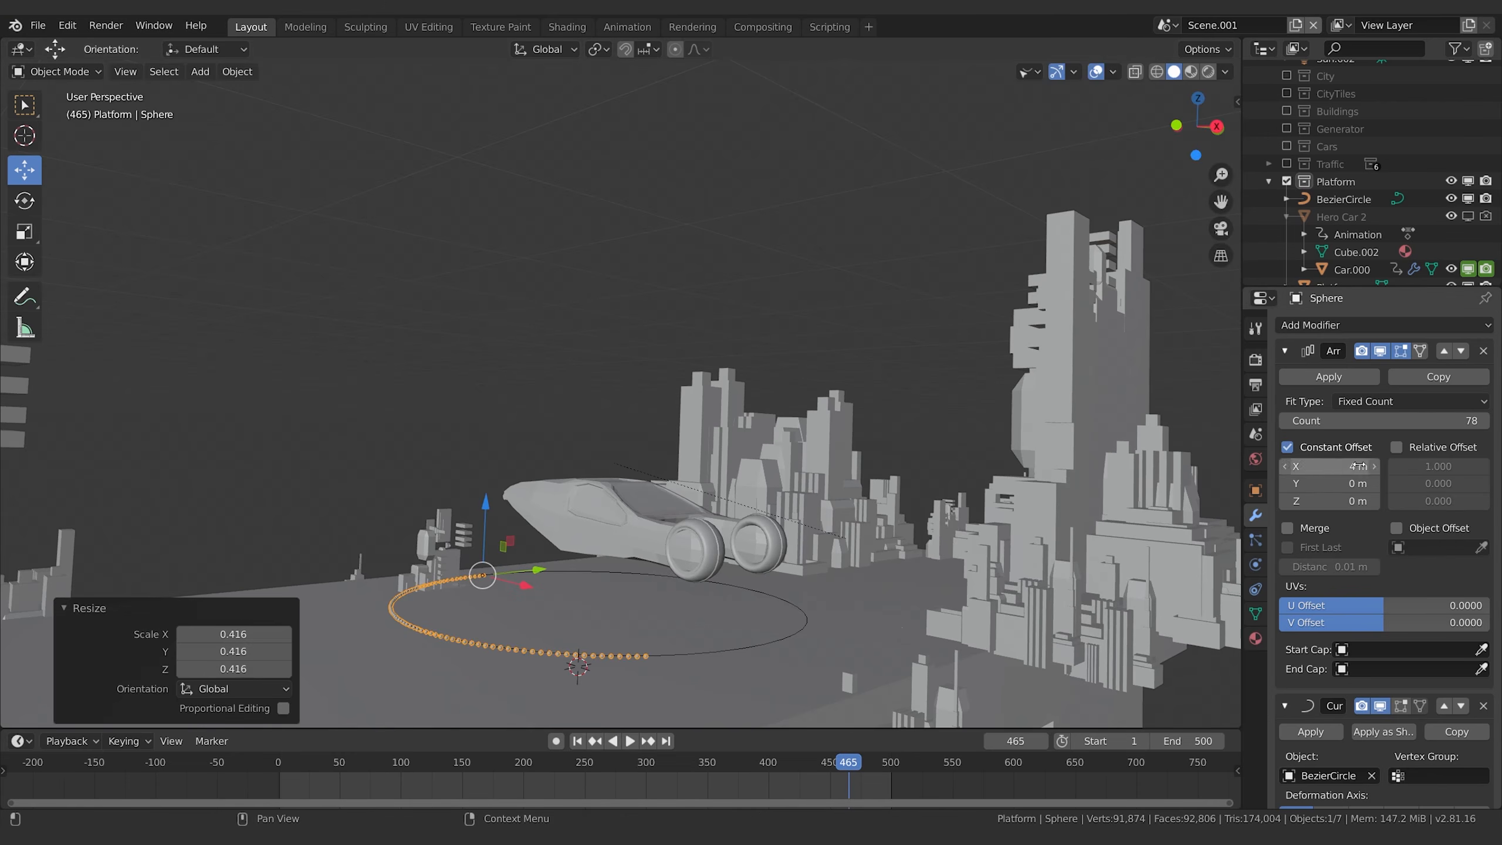
pyautogui.moveTo(1383, 420); pyautogui.dragTo(1443, 420)
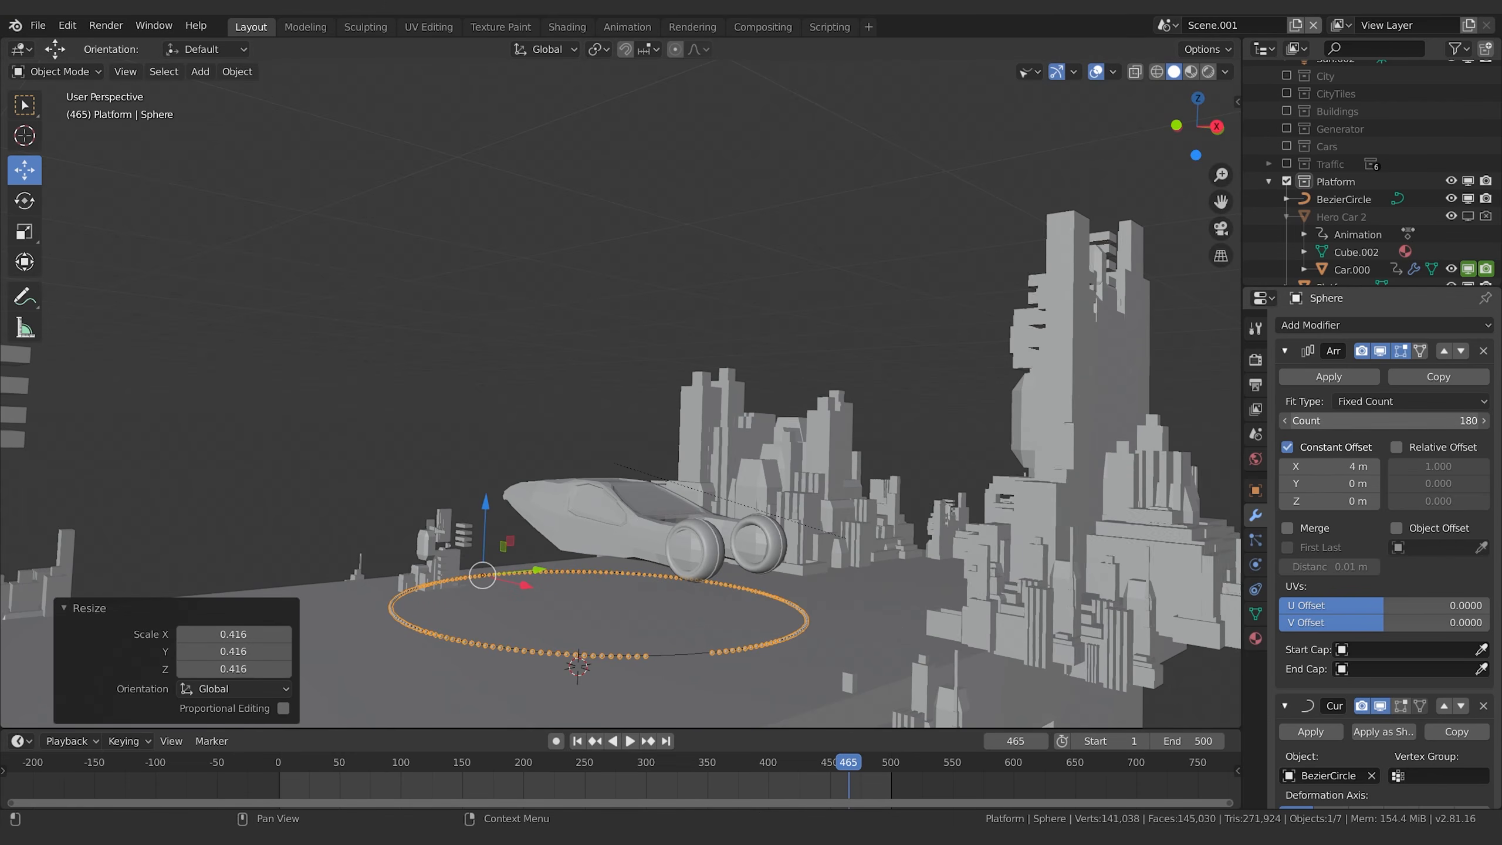
pyautogui.moveTo(840, 509)
pyautogui.mouseDown(button='middle')
pyautogui.moveTo(739, 545)
pyautogui.moveTo(863, 508)
pyautogui.mouseUp(button='middle')
pyautogui.click(1484, 421)
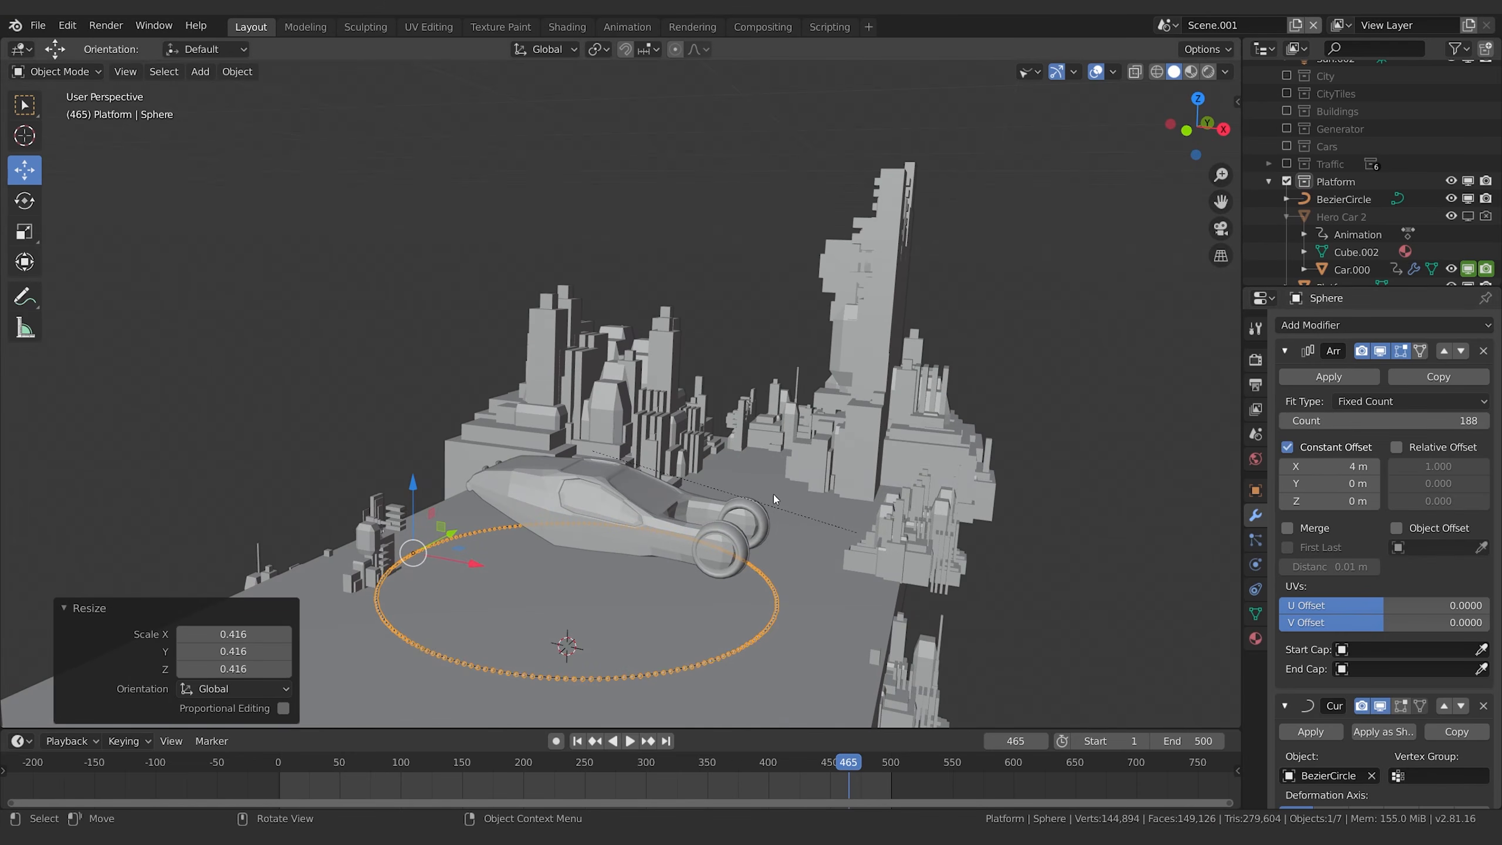
pyautogui.moveTo(773, 494); pyautogui.dragTo(821, 579, button='middle')
# Create a material named Holo-Orange on the sphere and set its Base Color to orange (H 0.061, S 0.963, V 0.906).
pyautogui.click(1255, 639)
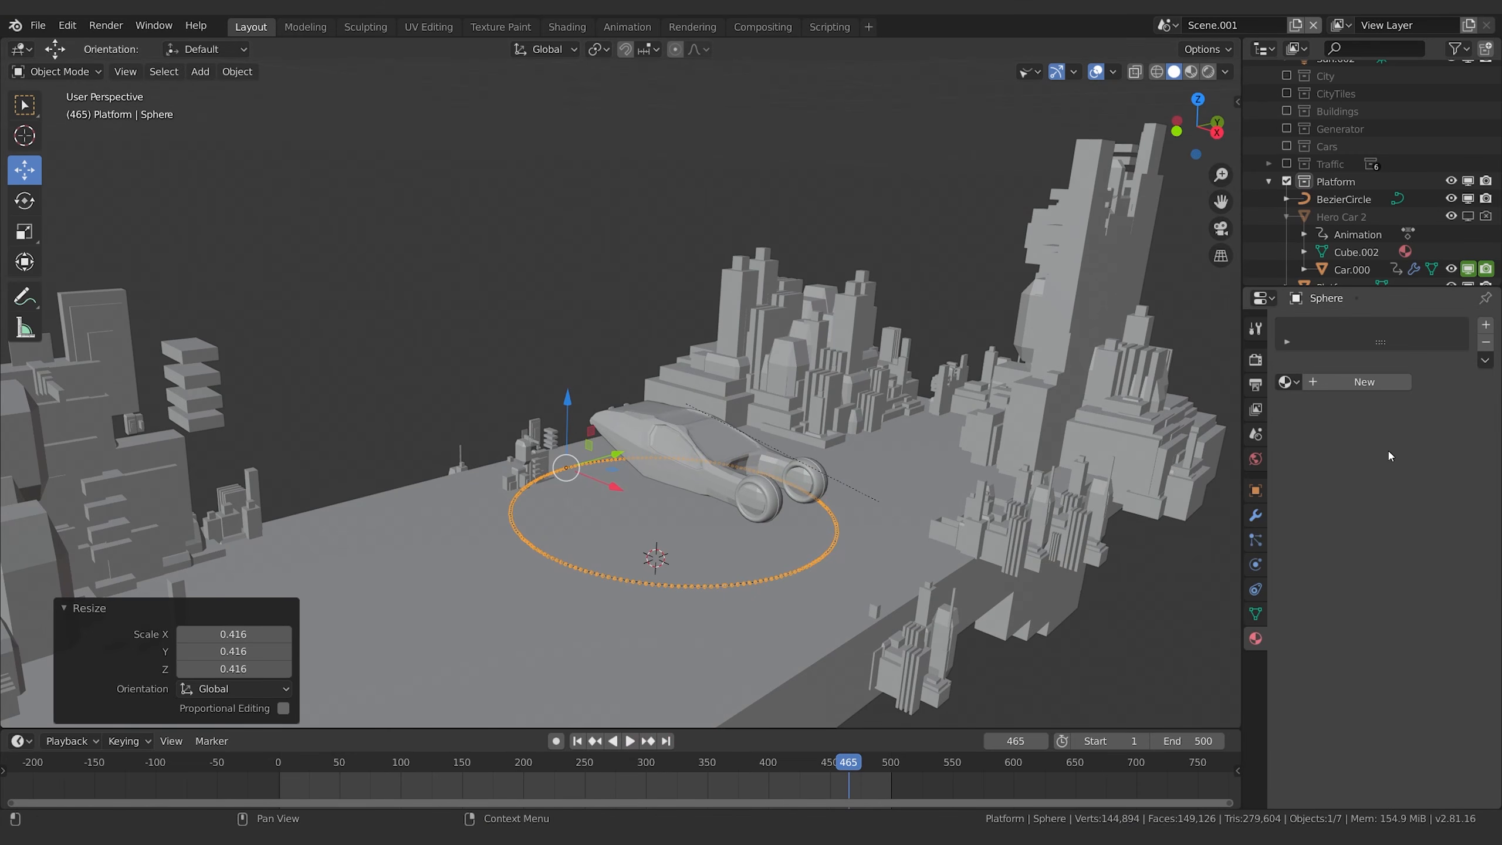
pyautogui.click(1384, 381)
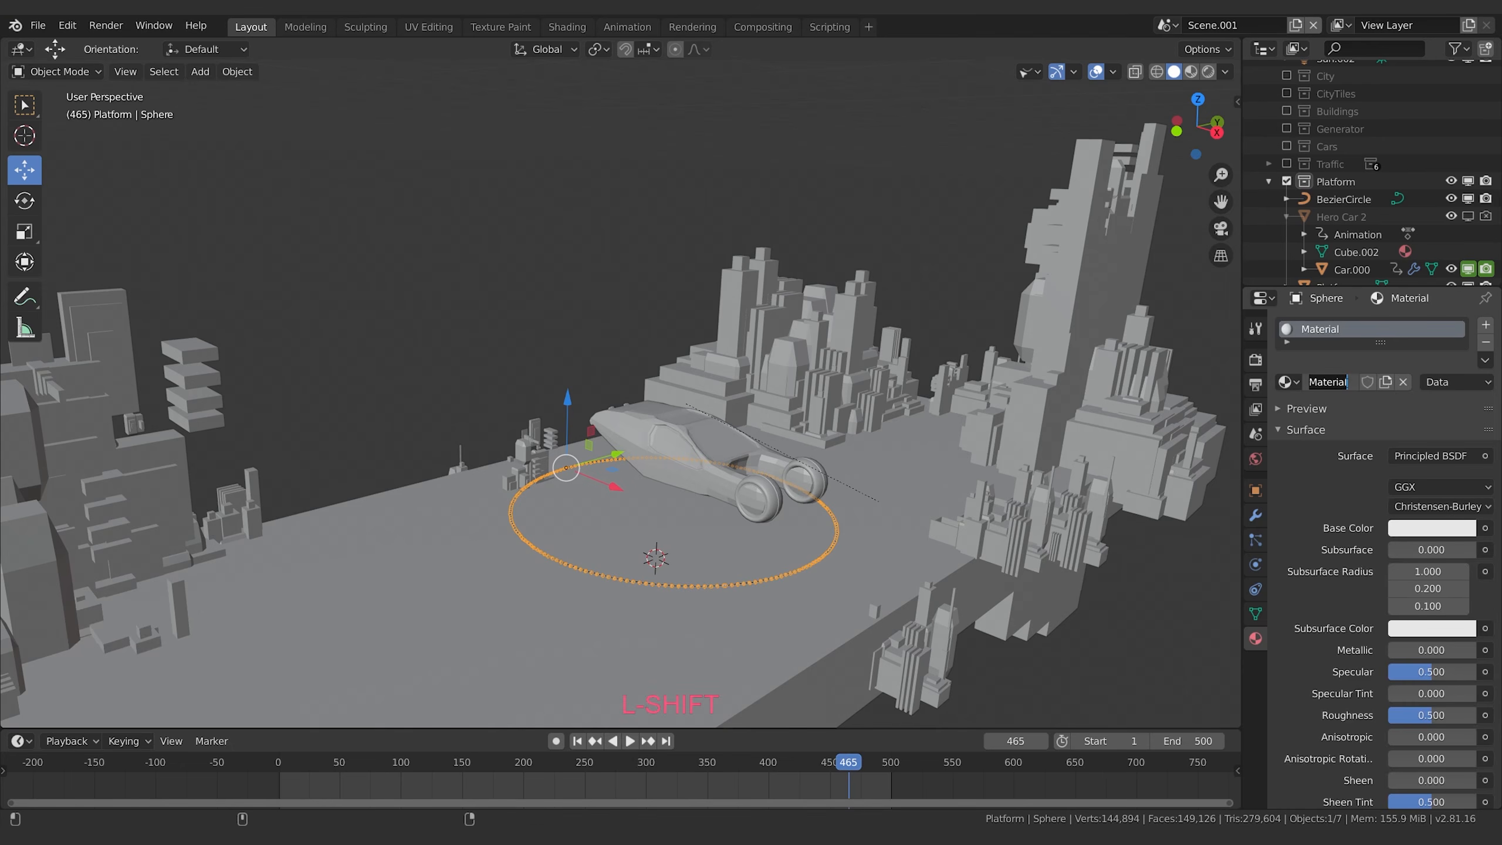
pyautogui.write('Hol')
pyautogui.write('o-Orange')
pyautogui.press('Return')
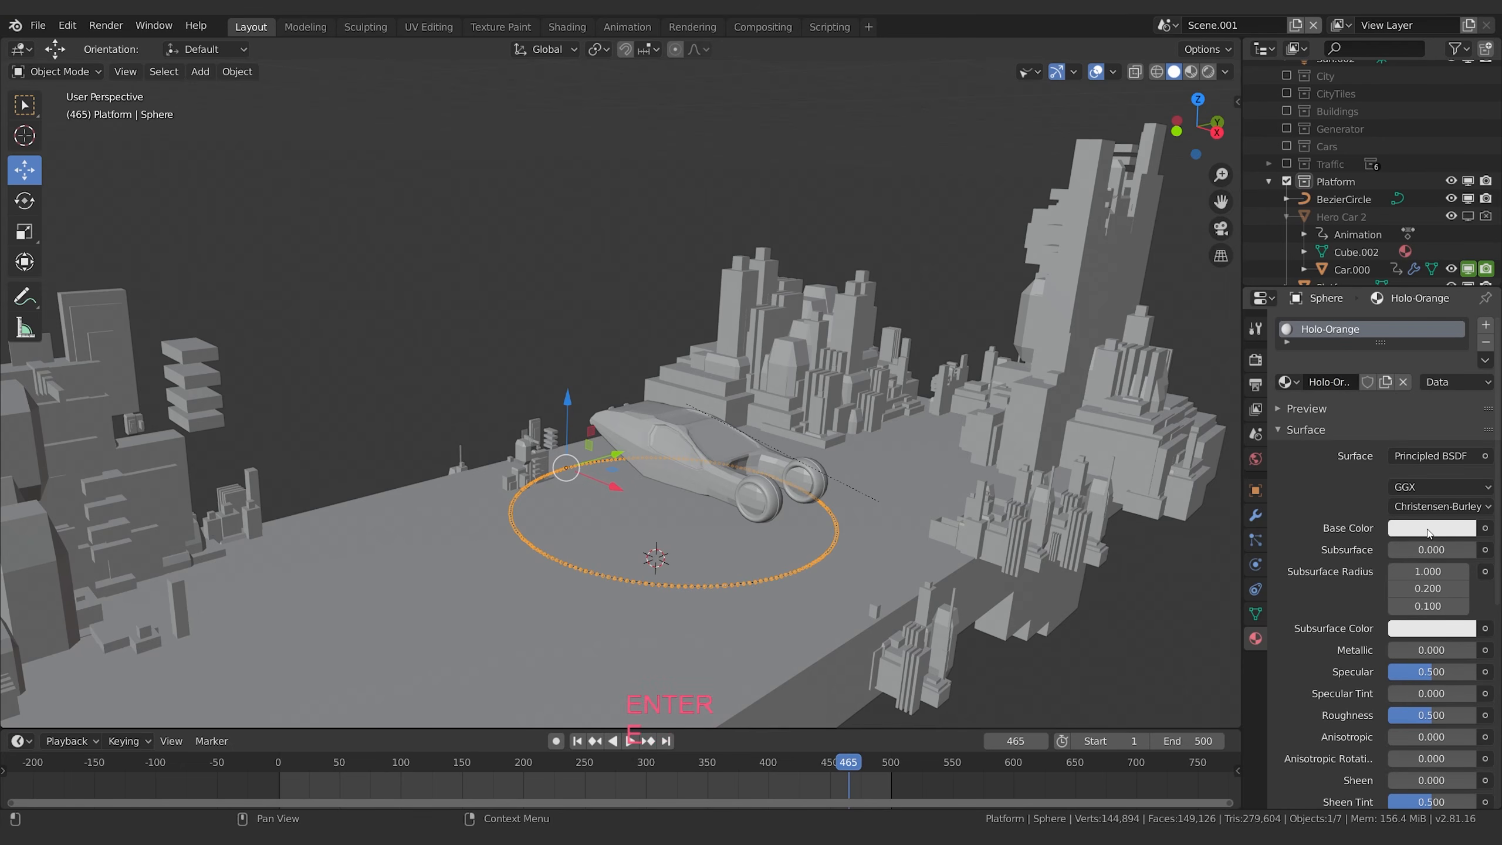
pyautogui.click(1402, 526)
pyautogui.click(1358, 382)
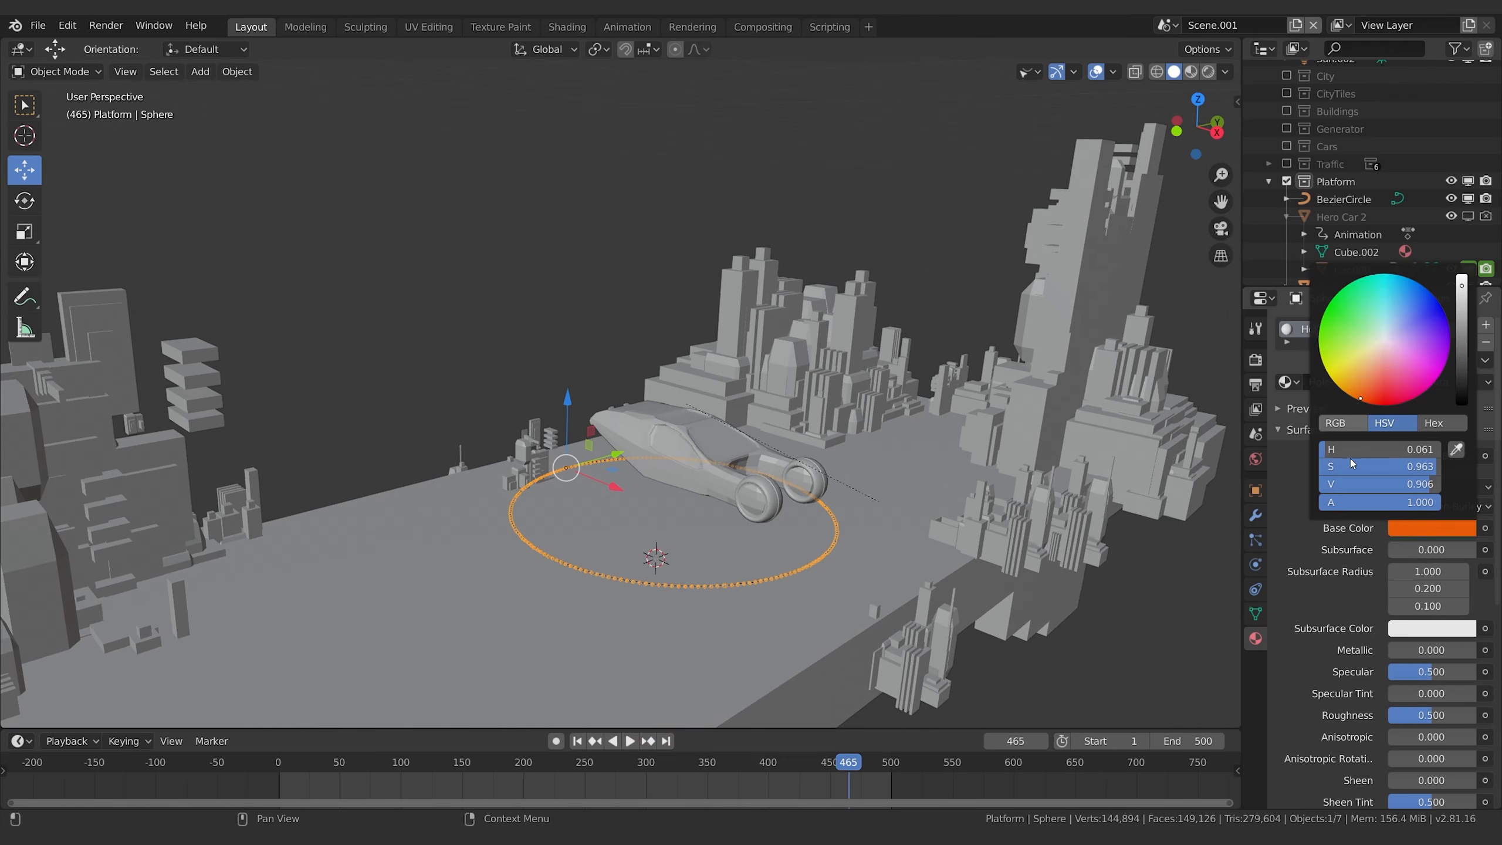
# Split the 3D viewport, turn the new area into a Shader Editor and hide its sidebar.
pyautogui.moveTo(8, 729); pyautogui.dragTo(435, 591)
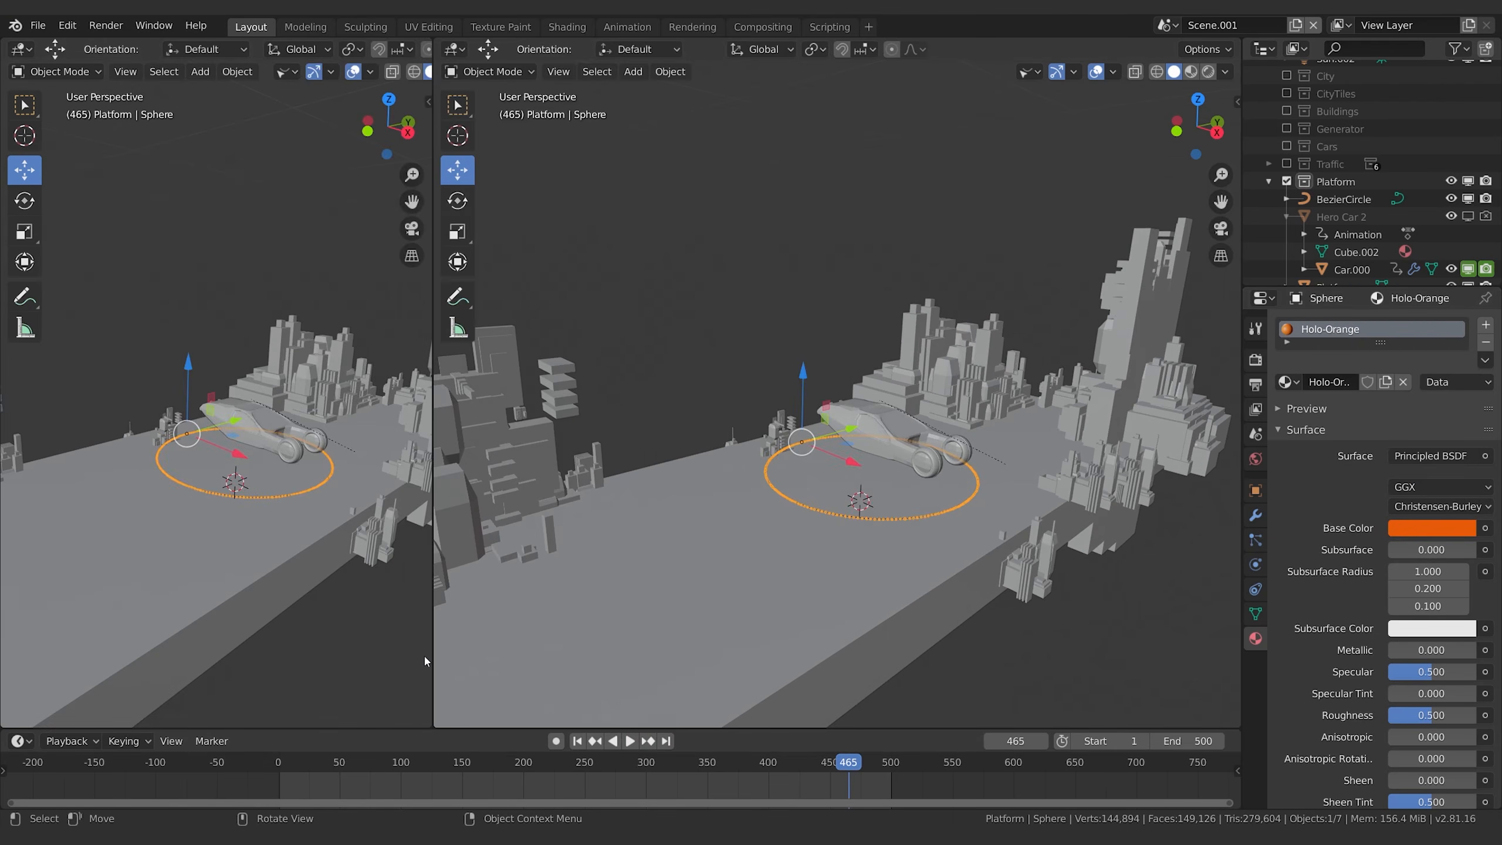
pyautogui.click(21, 49)
pyautogui.click(65, 172)
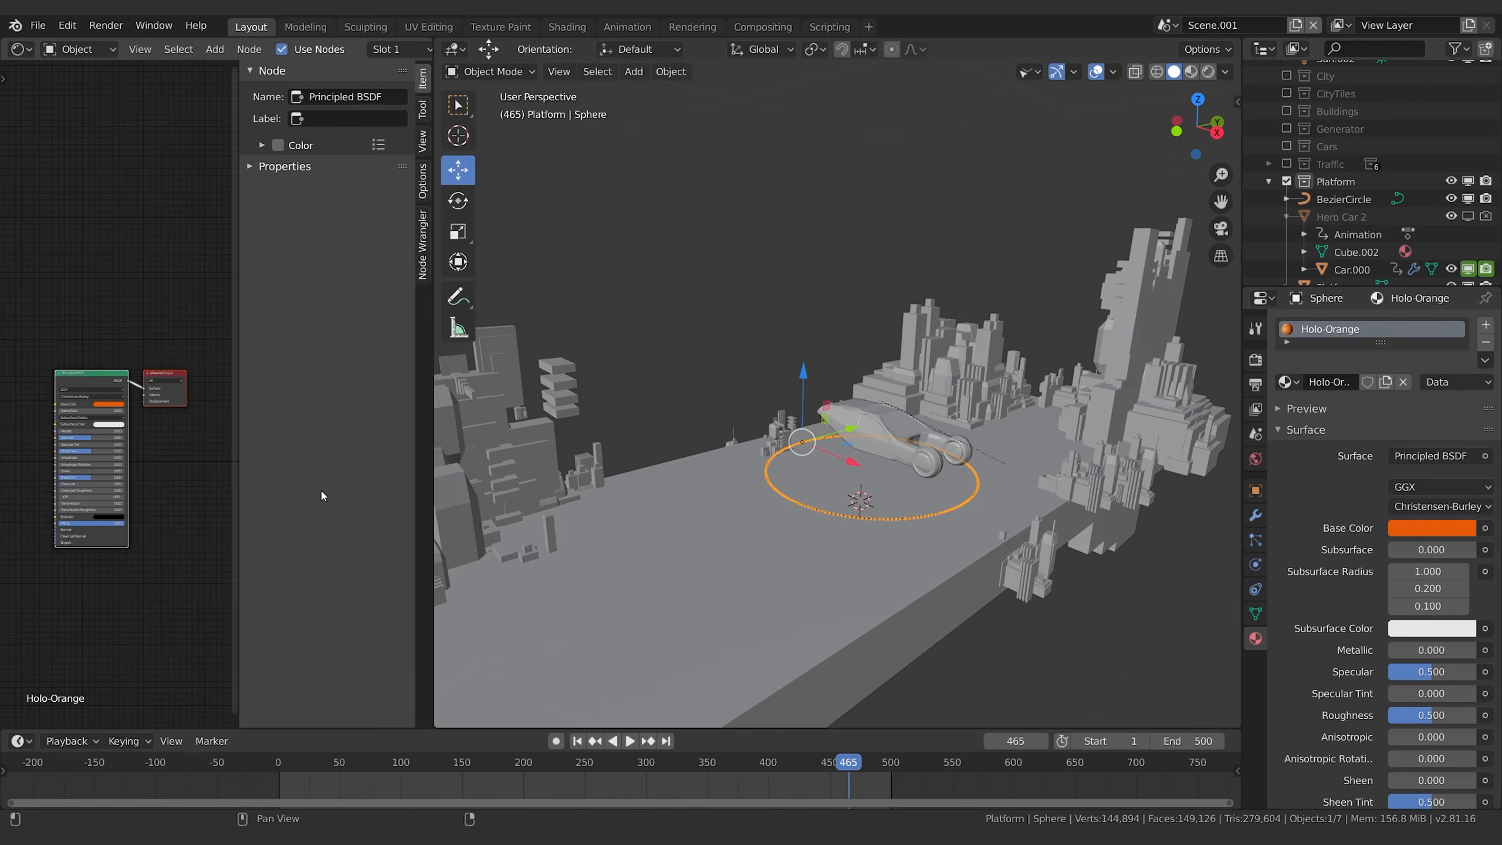
pyautogui.press('n')
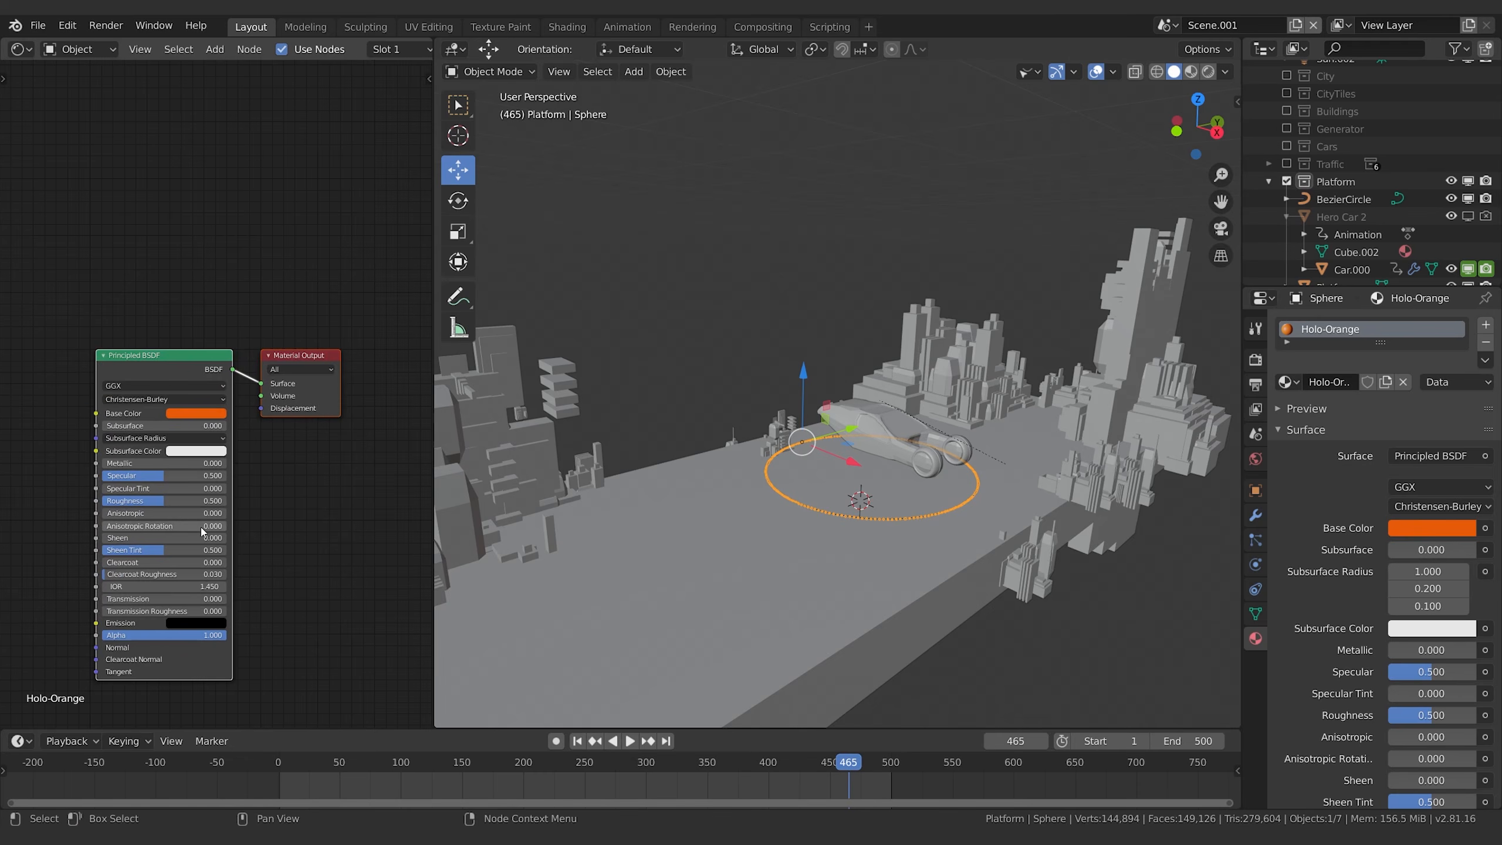
# Lower the Principled BSDF's Alpha to 0.570 and sample the orange Base Color into Emission.
pyautogui.scroll(3, 203, 530)
pyautogui.moveTo(285, 486); pyautogui.dragTo(330, 360, button='middle')
pyautogui.scroll(1, 356, 325)
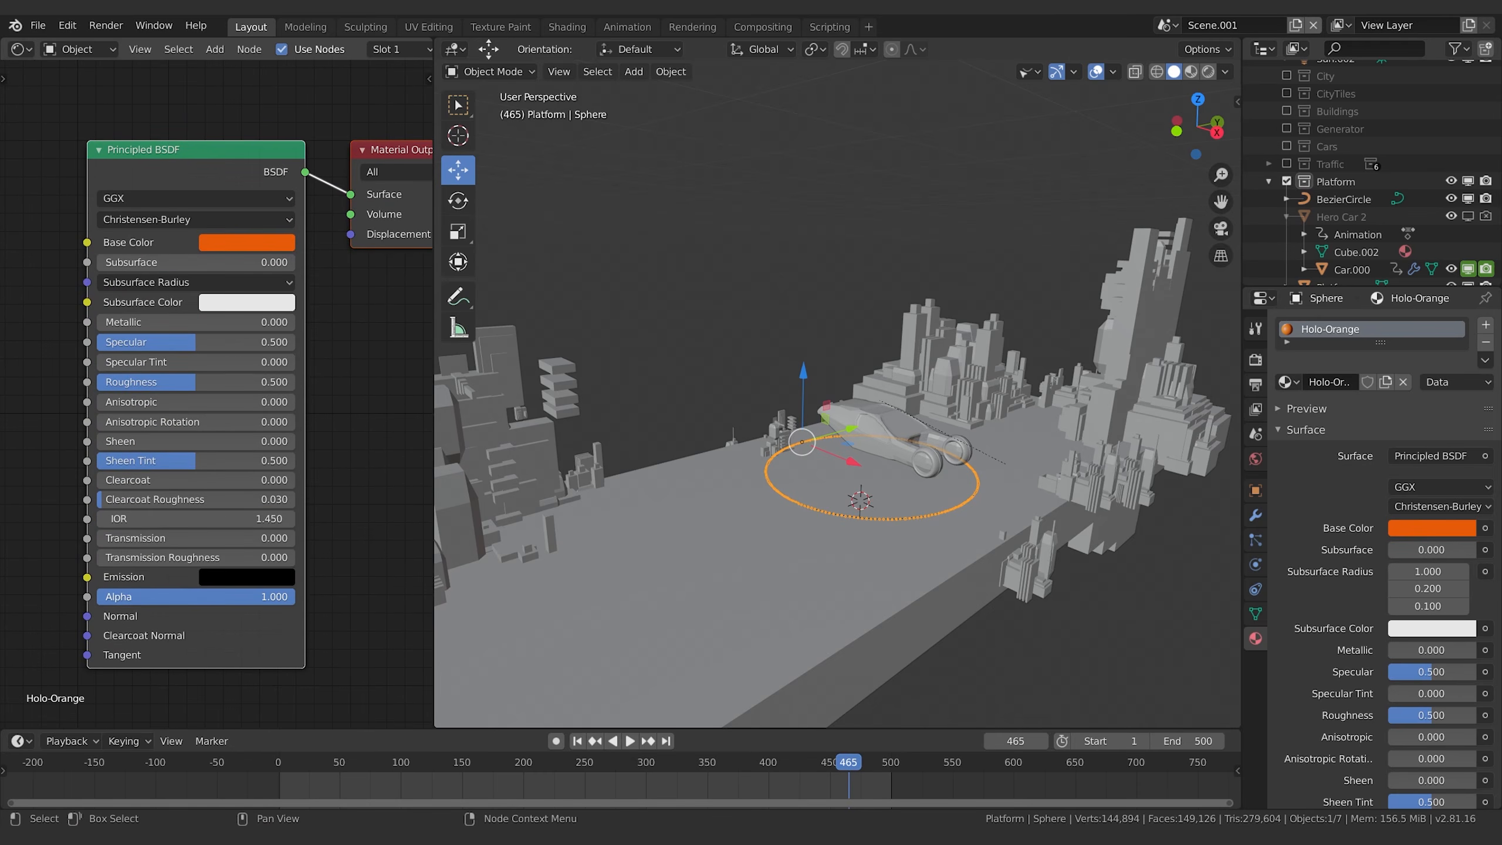
pyautogui.moveTo(198, 596); pyautogui.dragTo(168, 596)
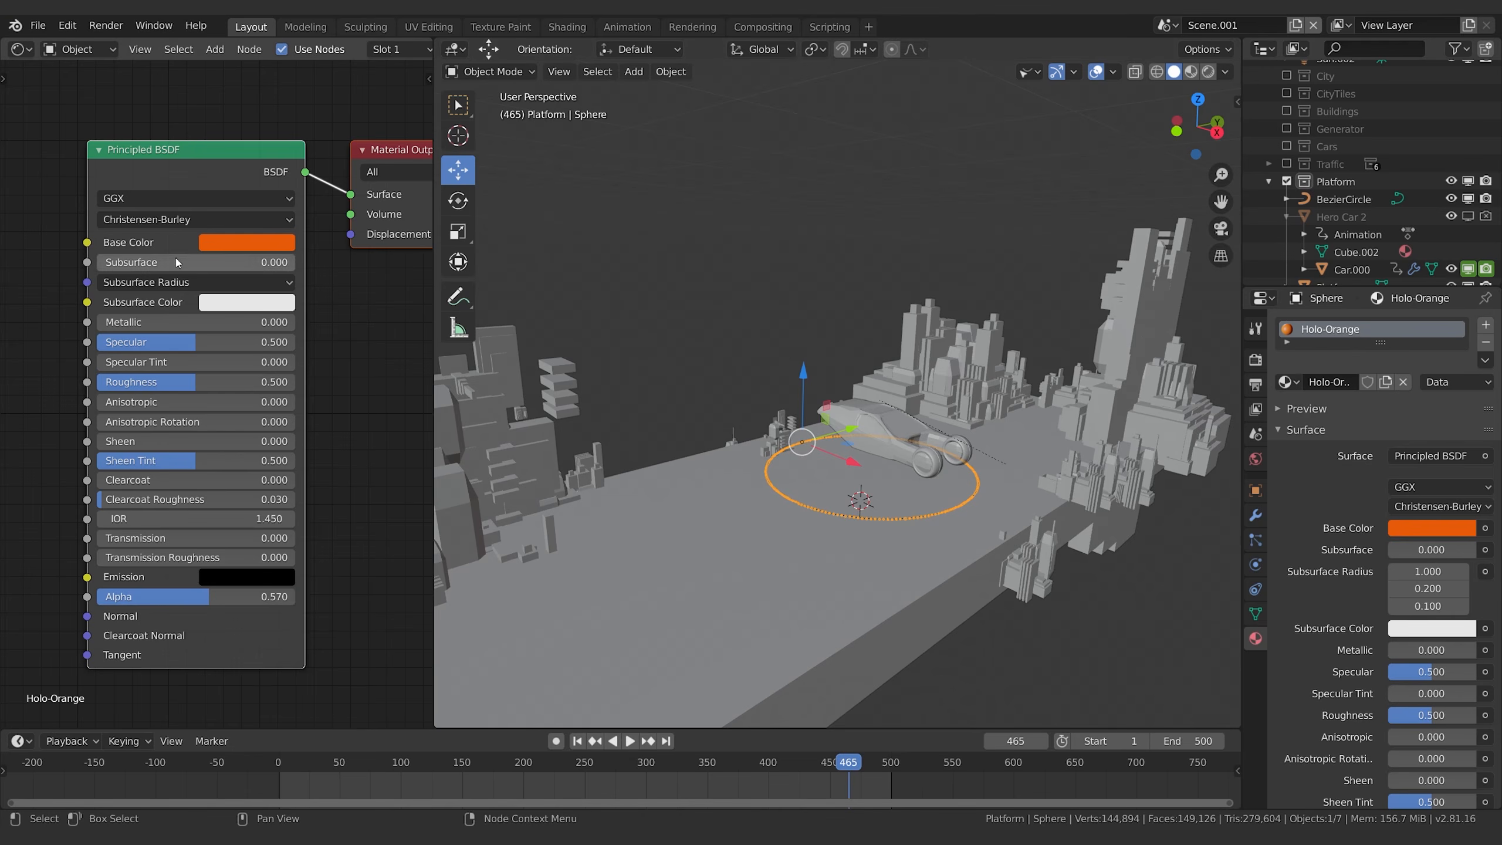
pyautogui.click(204, 583)
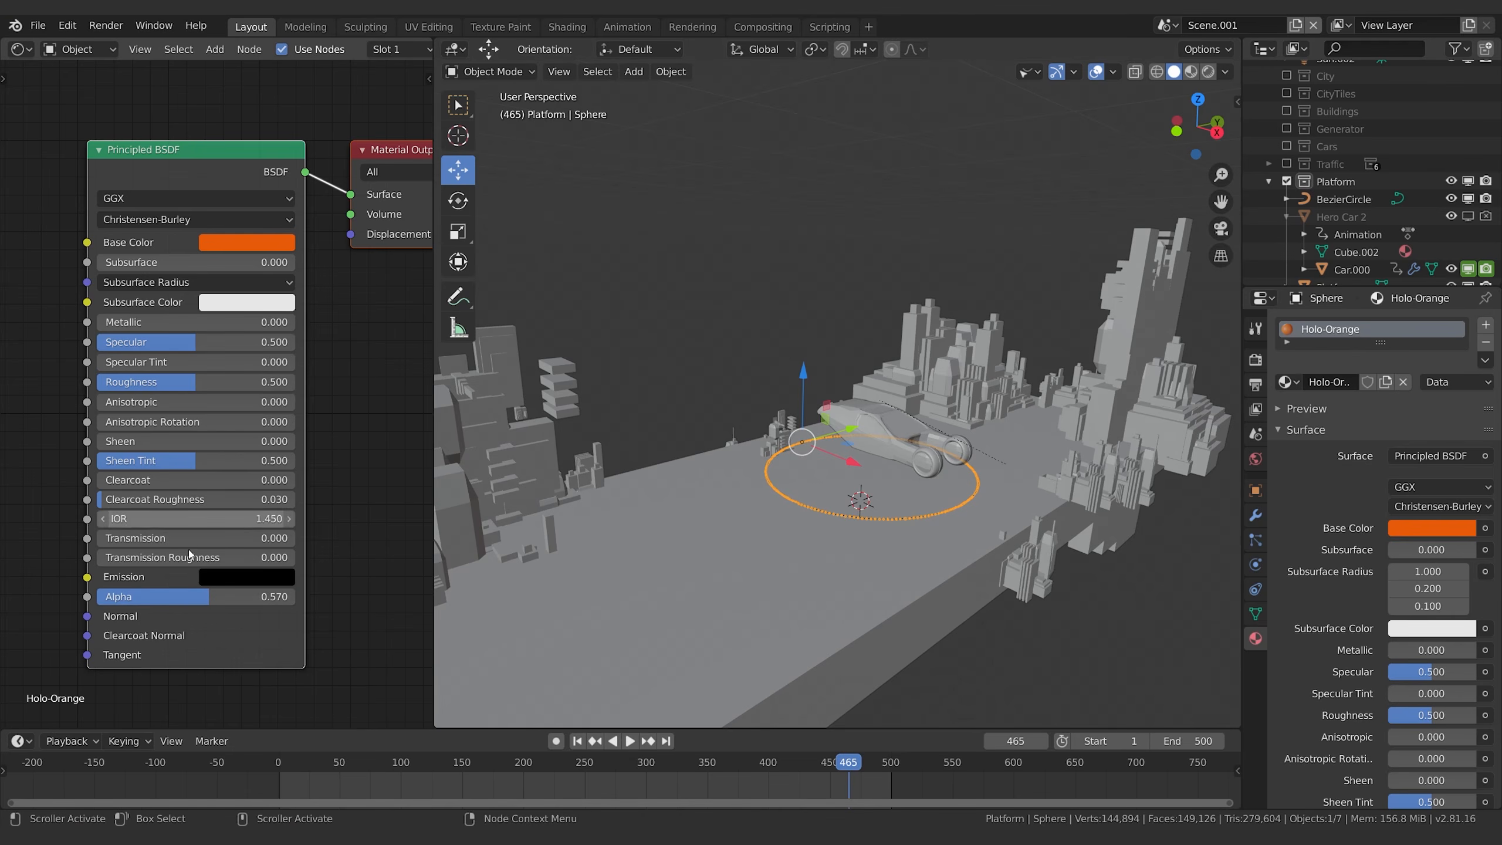
pyautogui.click(204, 580)
pyautogui.click(350, 496)
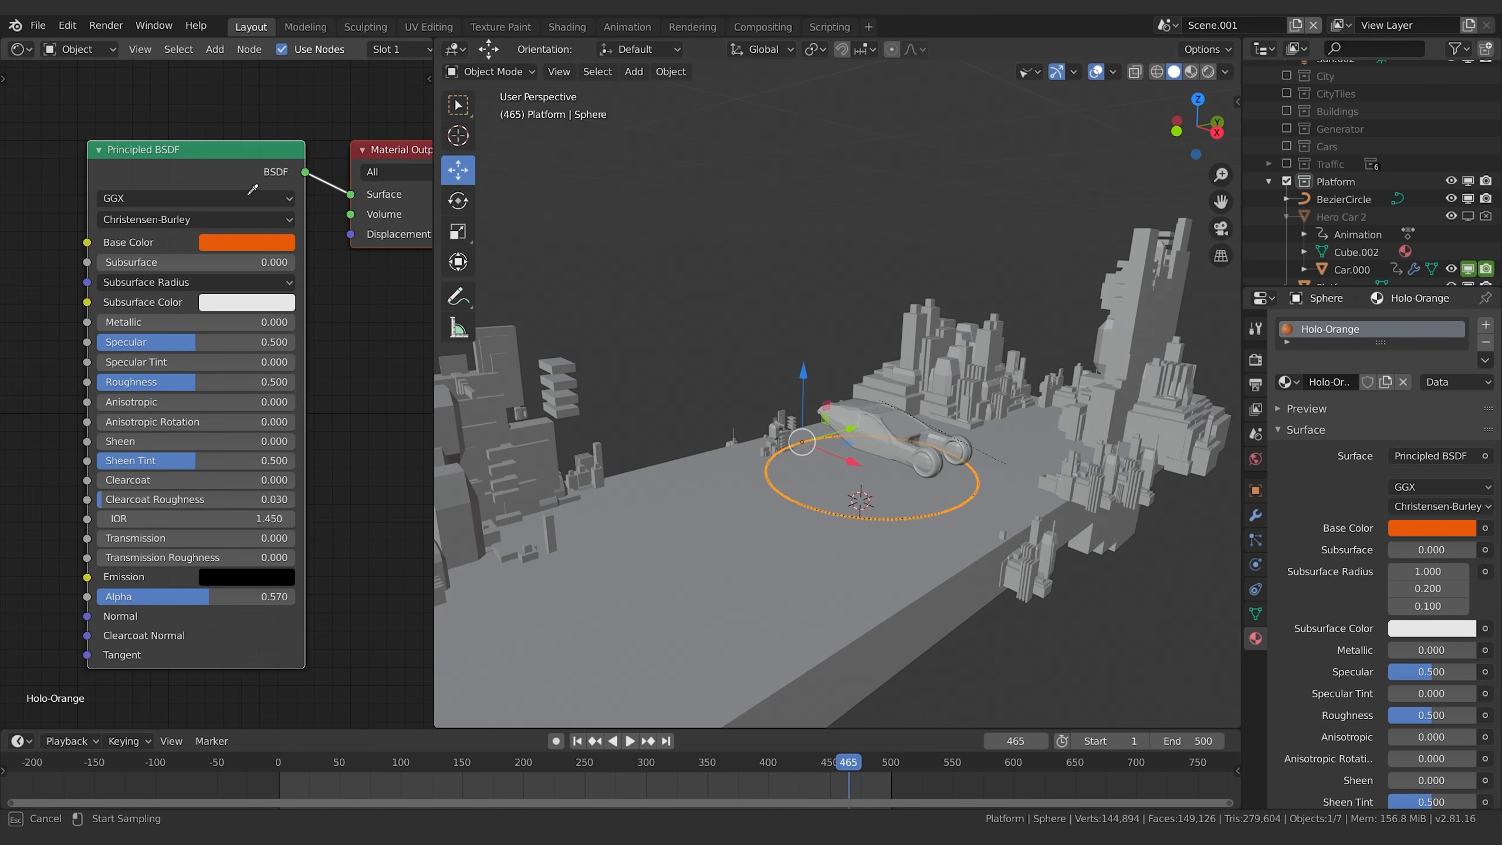
pyautogui.click(267, 241)
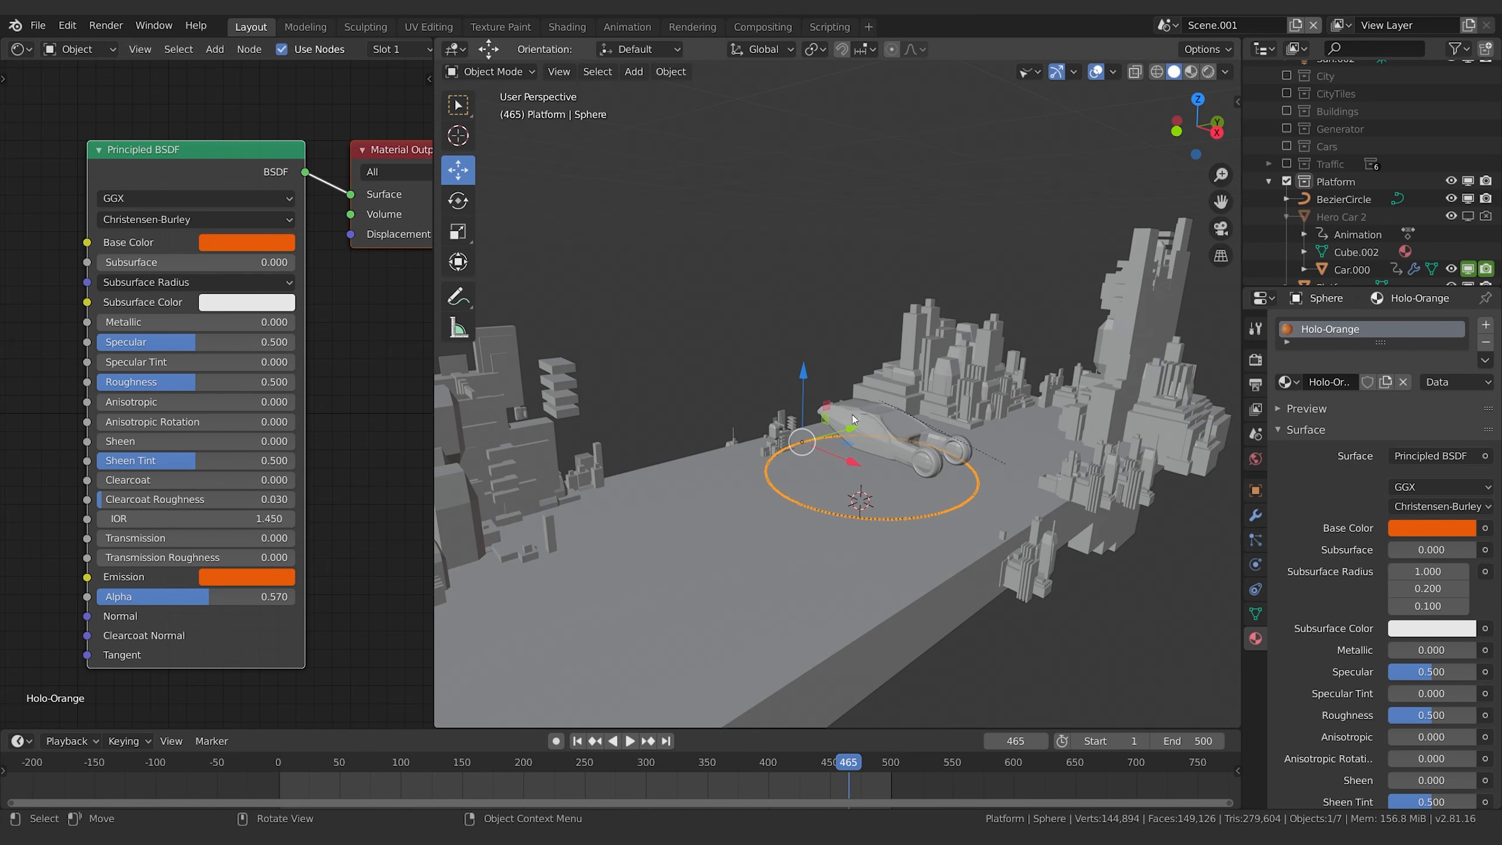
# Preview the glowing sphere ring close up in rendered shading with the viewport overlays hidden.
pyautogui.press('z')
pyautogui.click(1027, 441)
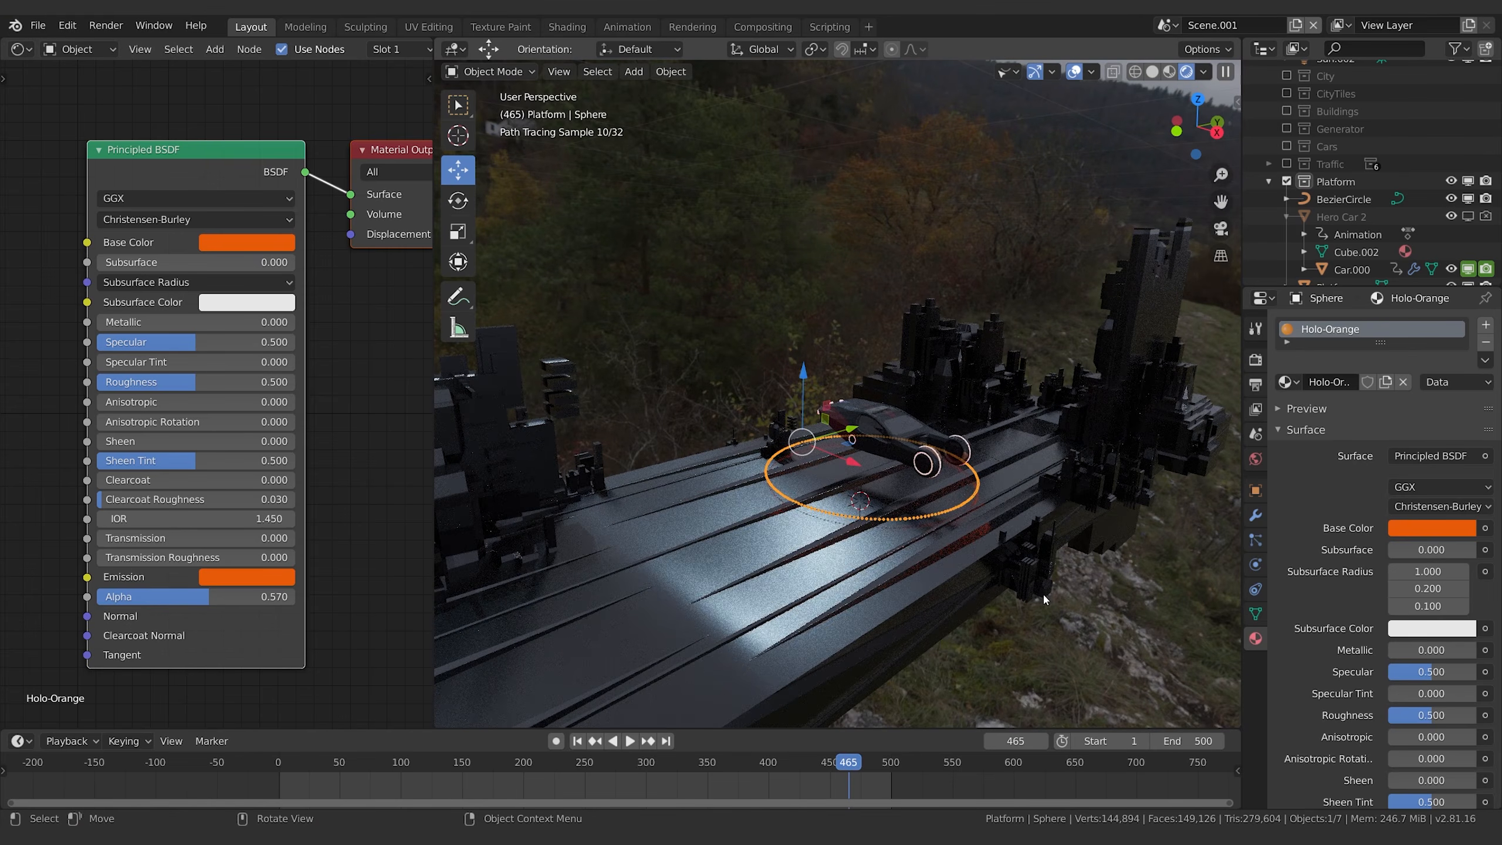
pyautogui.press('KP_Decimal')
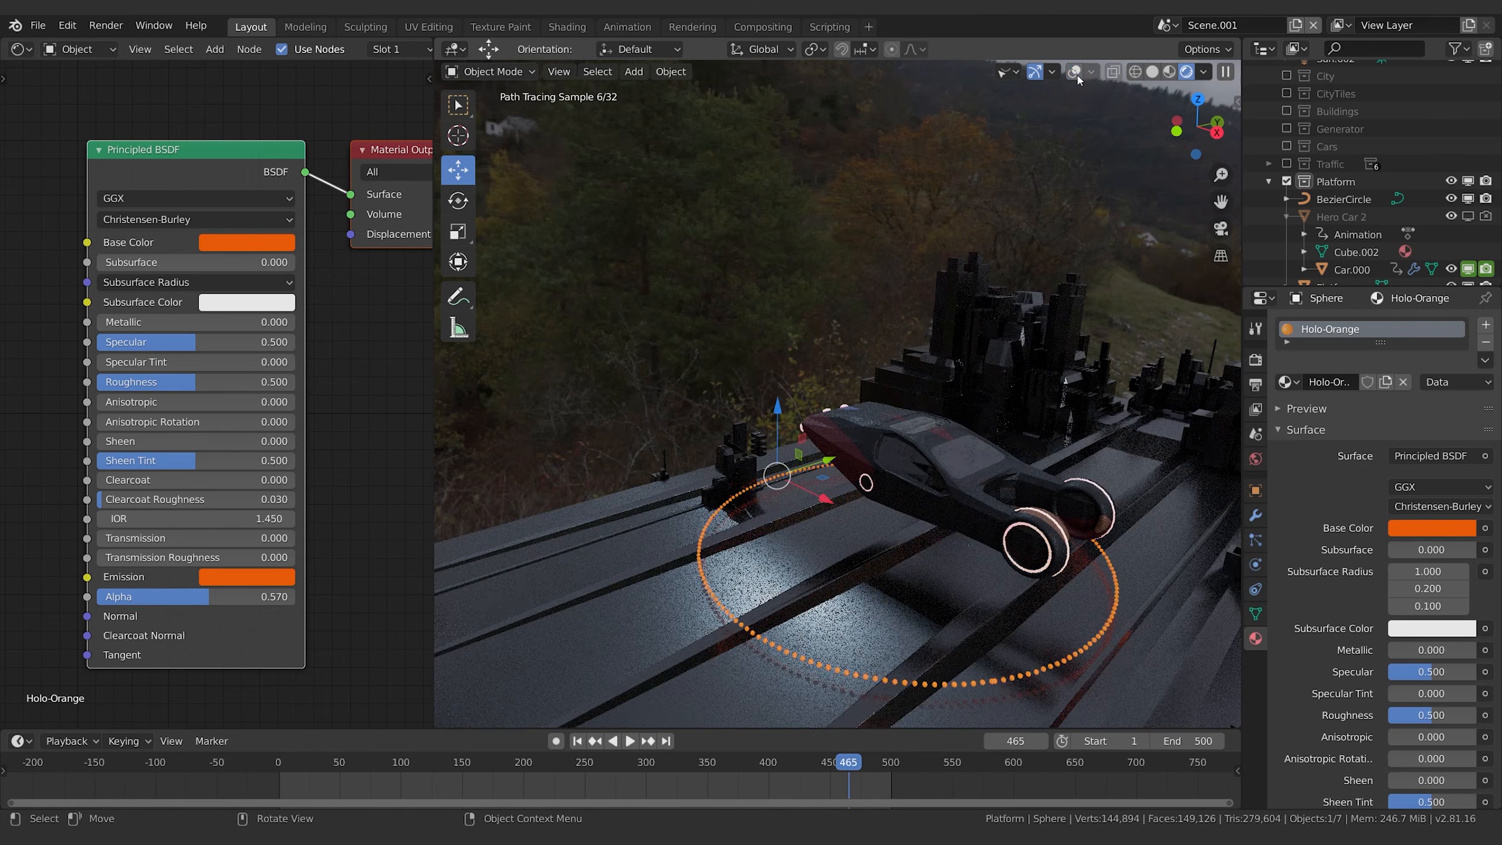
pyautogui.moveTo(1140, 631); pyautogui.dragTo(1175, 629, button='middle')
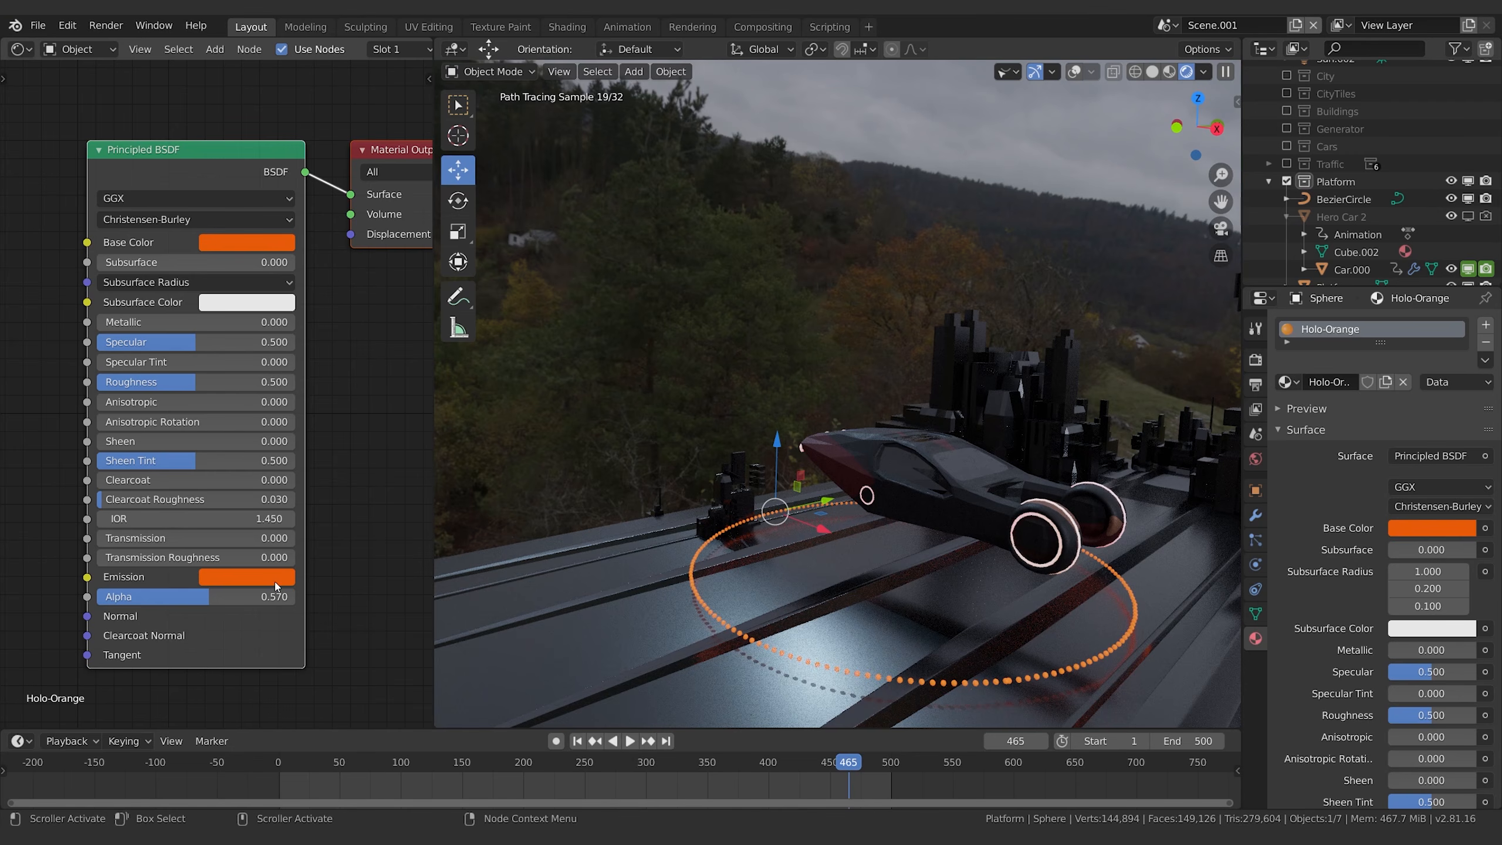
# Reduce the Holo-Orange material's Alpha to 0.152.
pyautogui.click(260, 577)
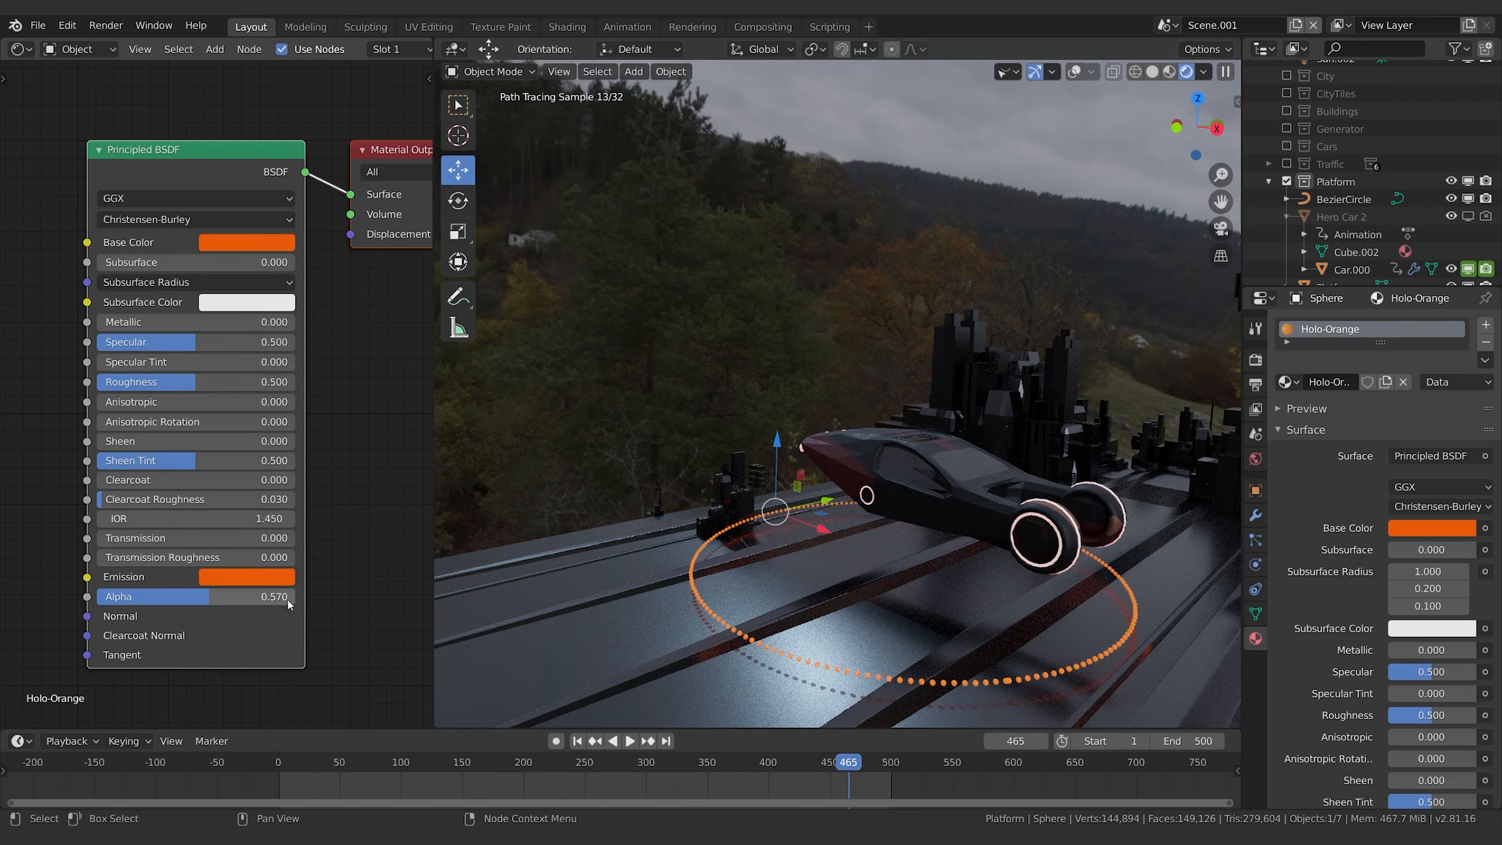
pyautogui.moveTo(289, 603); pyautogui.dragTo(246, 603)
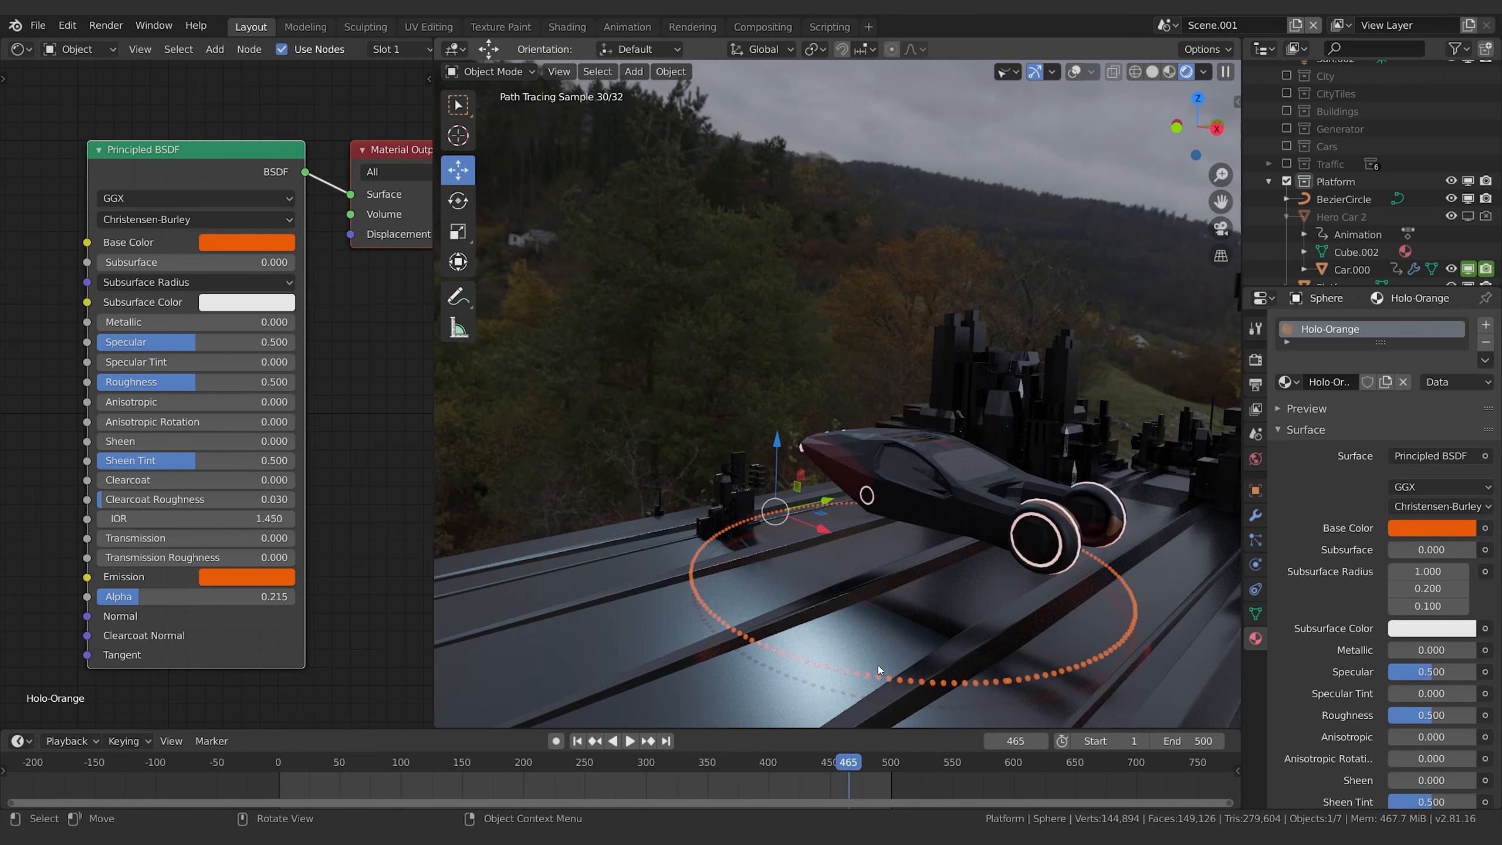
pyautogui.moveTo(260, 596); pyautogui.dragTo(253, 596)
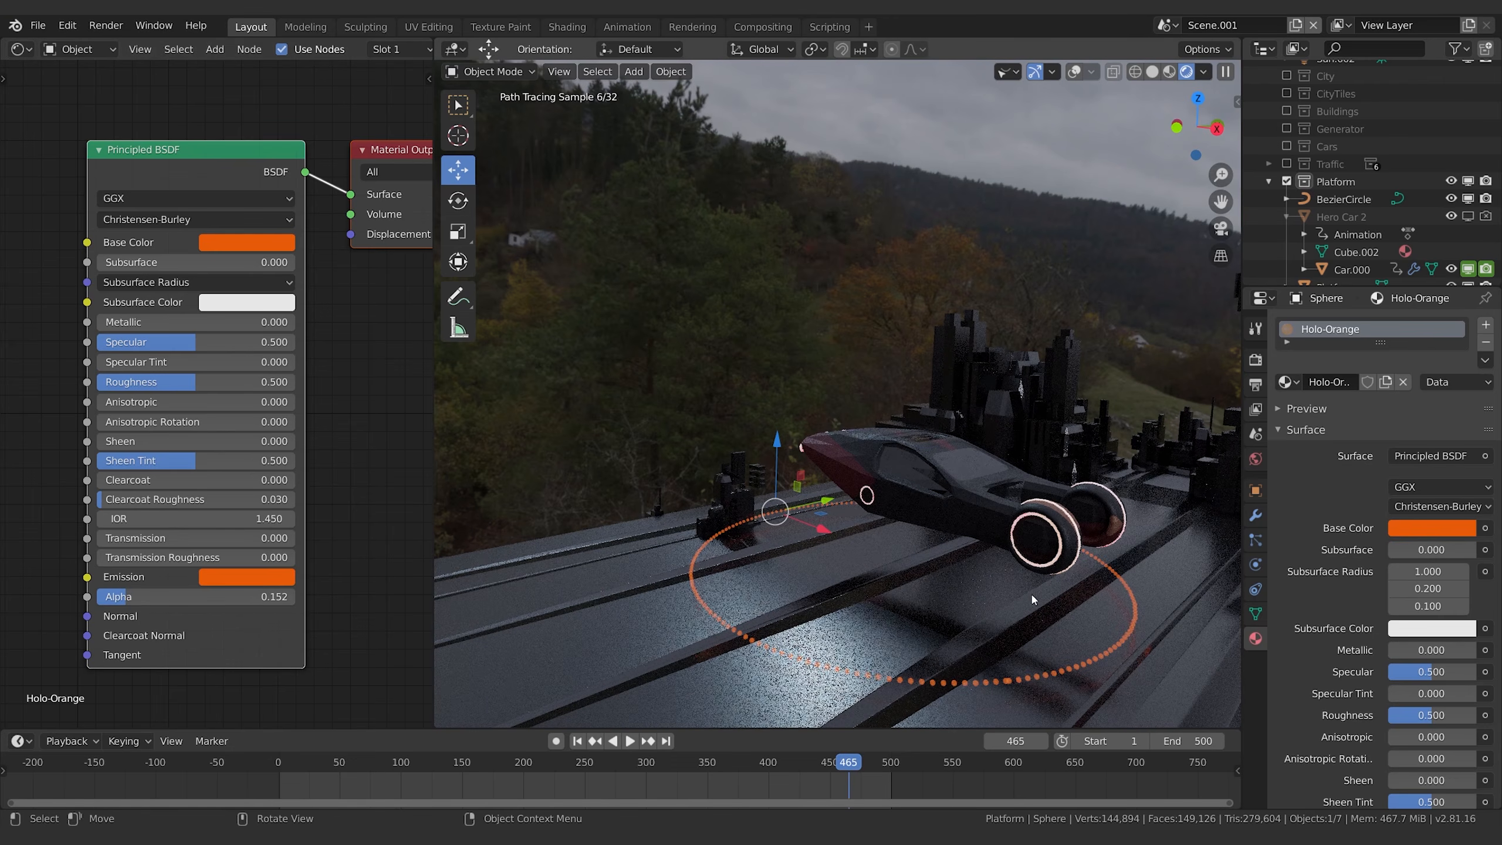
# Tighten the sphere spacing by trying a constant X offset of 3 m in the Array modifier and settling on 2 m.
pyautogui.scroll(-2, 1061, 597)
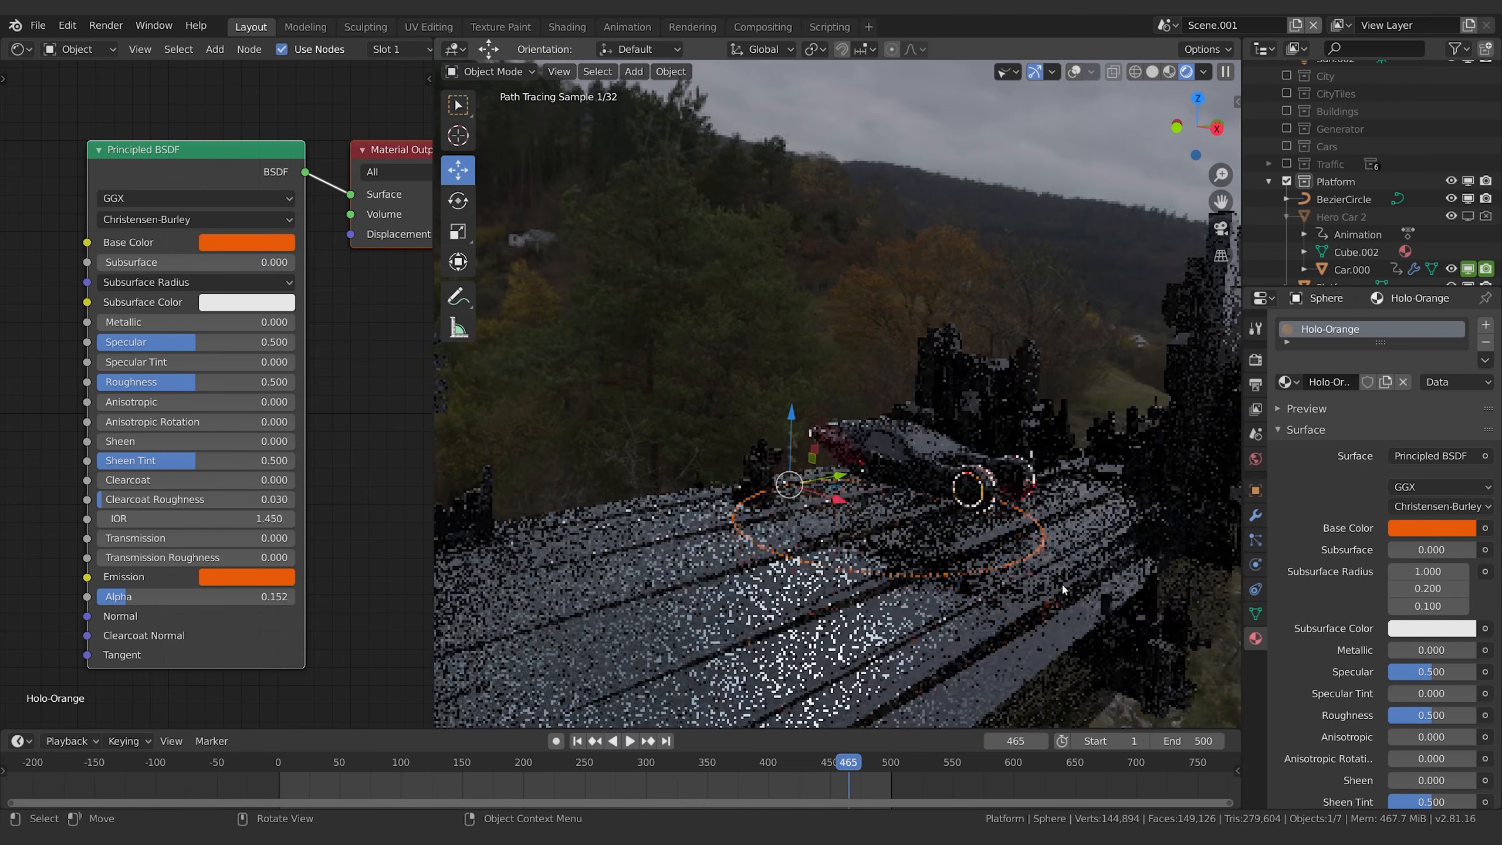
pyautogui.click(1256, 515)
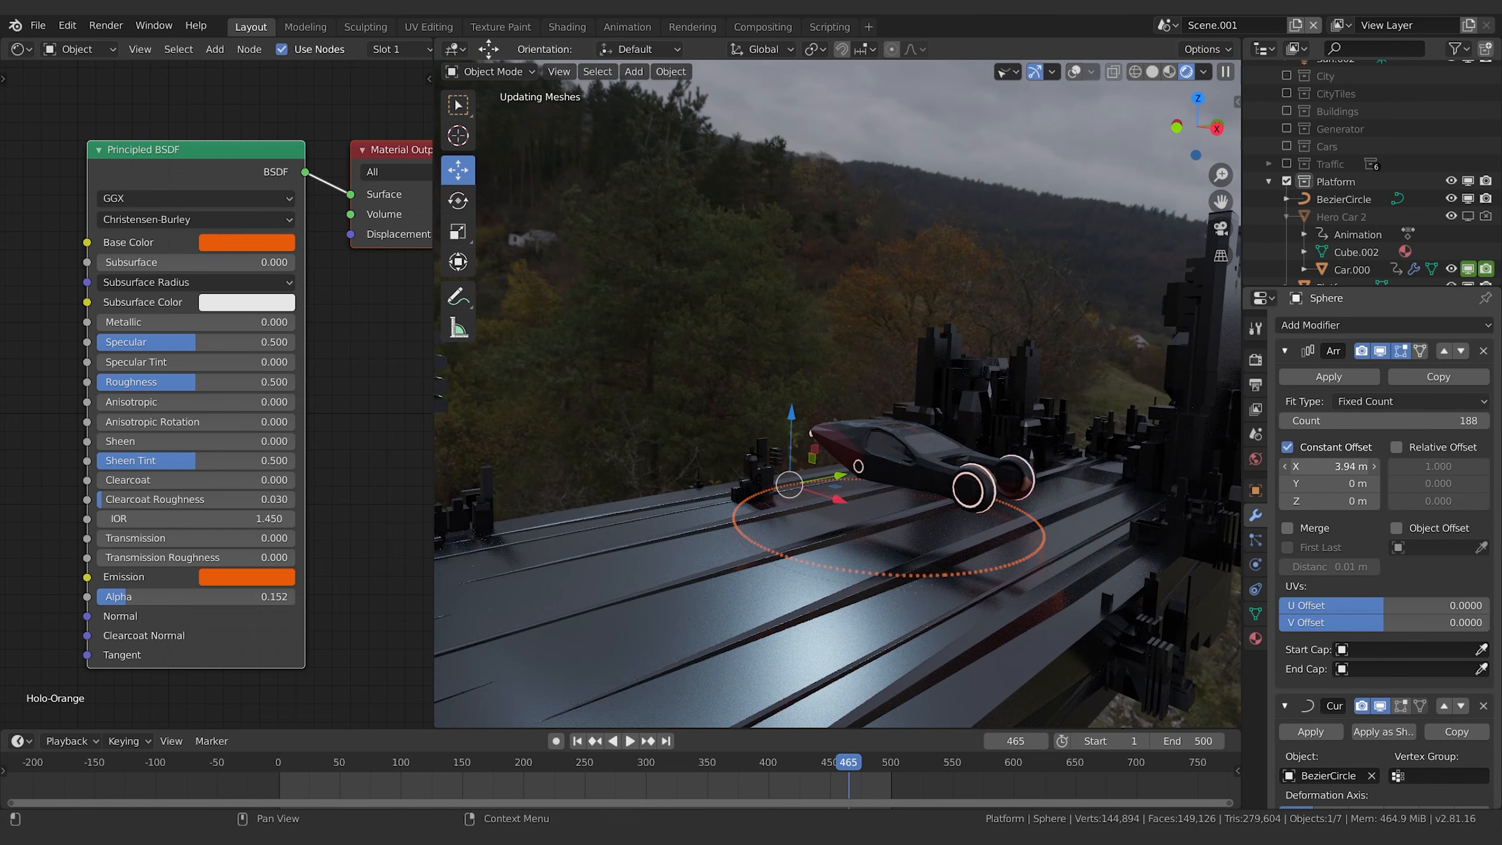
pyautogui.write('3')
pyautogui.press('Return')
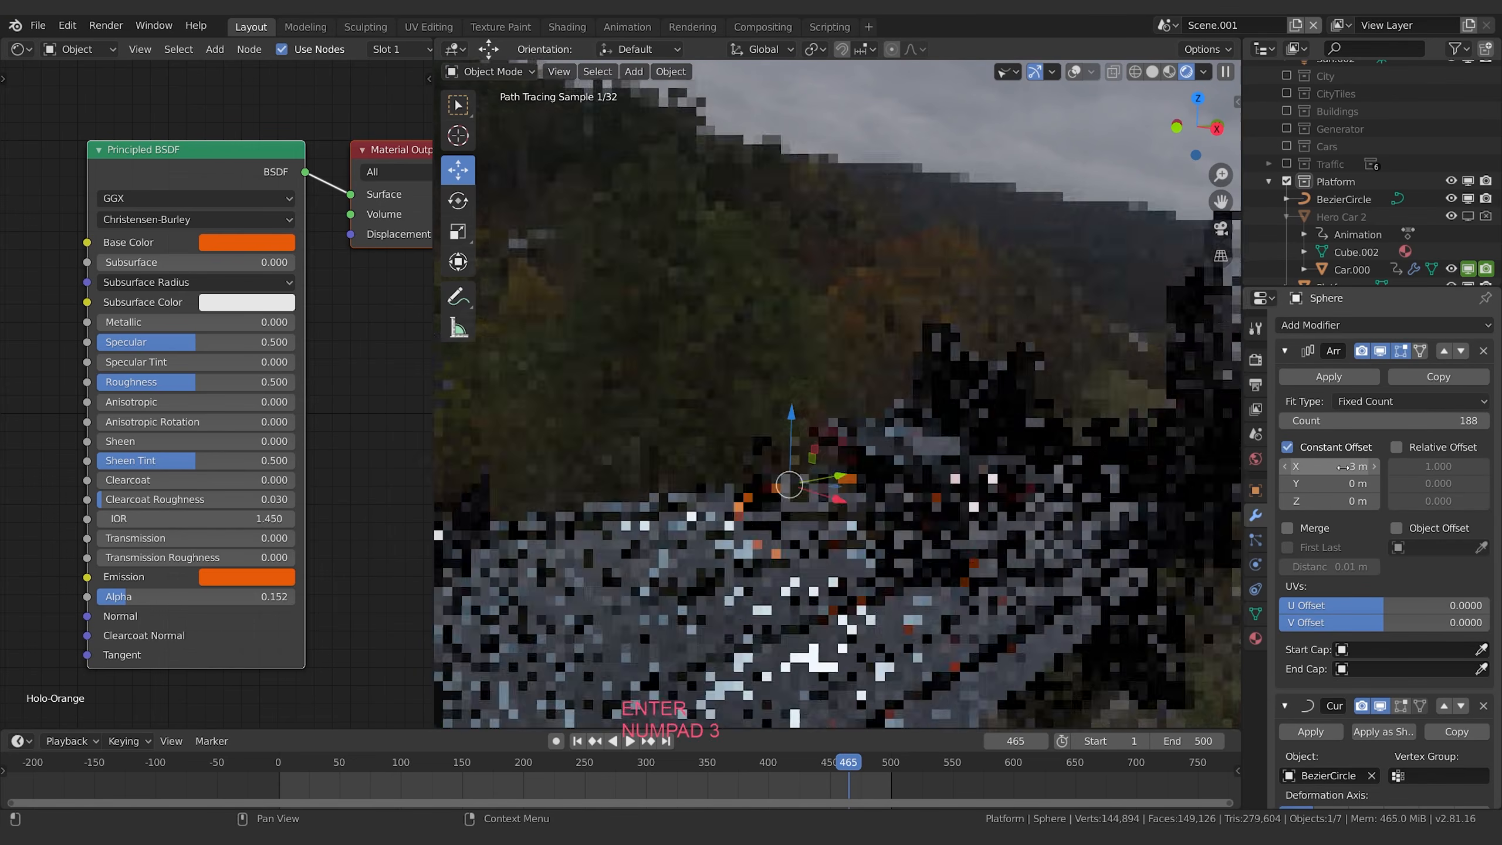
pyautogui.click(1354, 465)
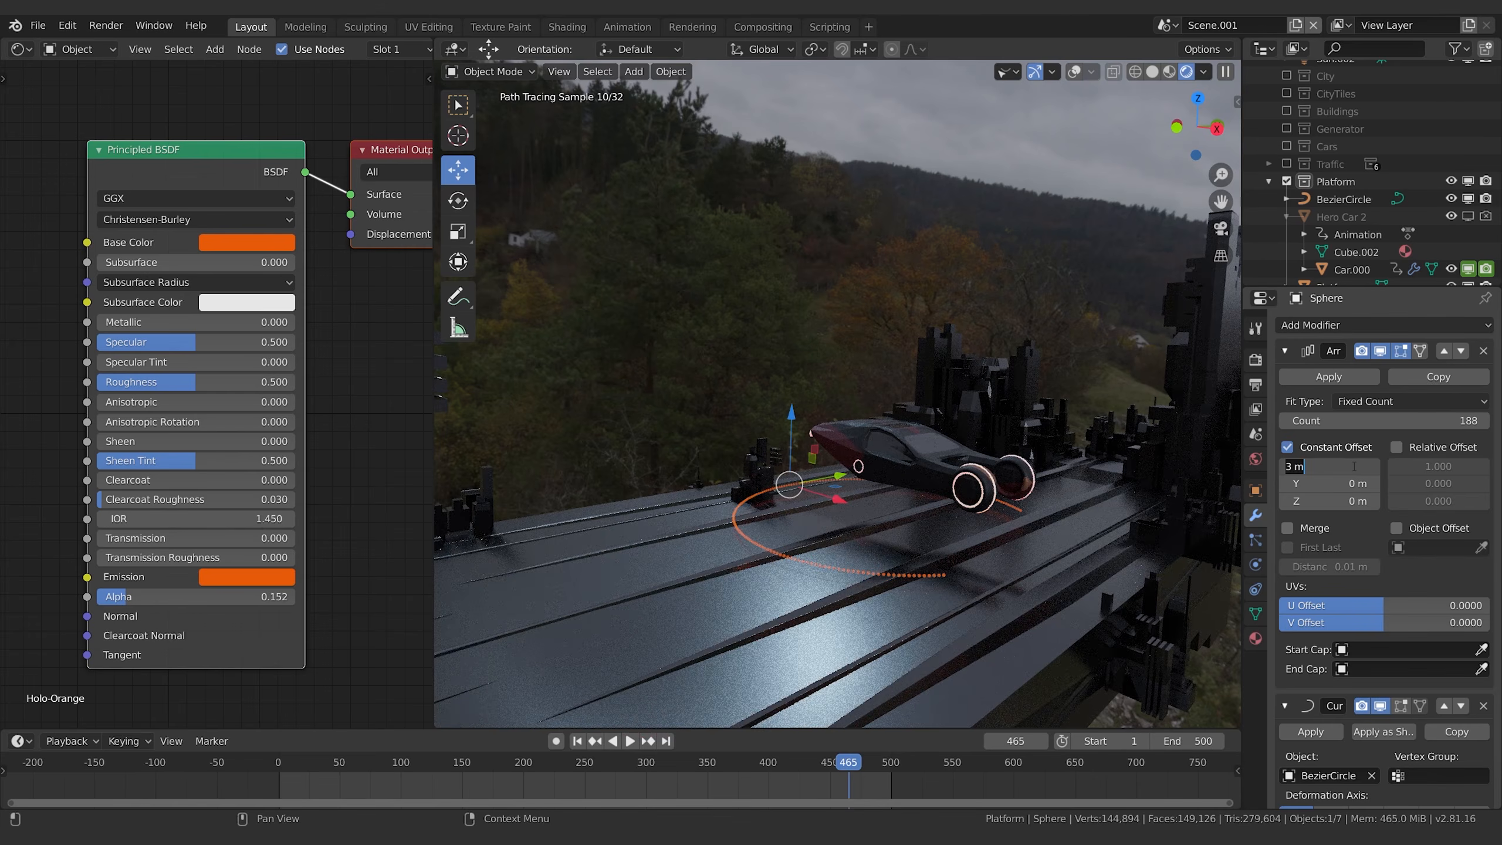
pyautogui.write('2')
pyautogui.press('Return')
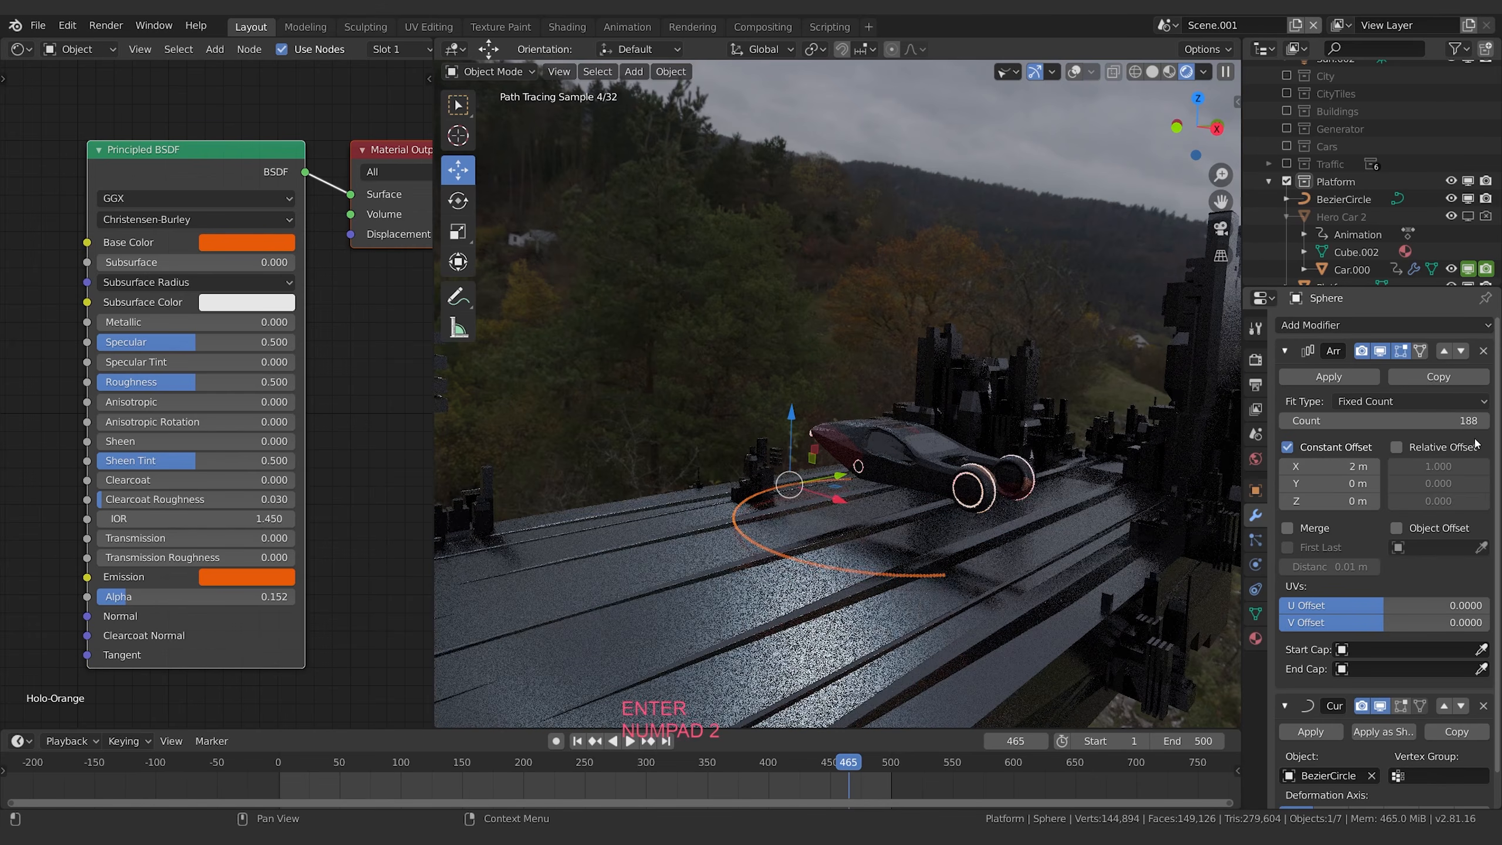
# Raise the Array count to 376 to complete the ring, check it in rendered shading and return to solid shading.
pyautogui.moveTo(1433, 421); pyautogui.dragTo(1462, 421)
pyautogui.press('z')
pyautogui.click(993, 556)
pyautogui.press('z')
pyautogui.click(1107, 414)
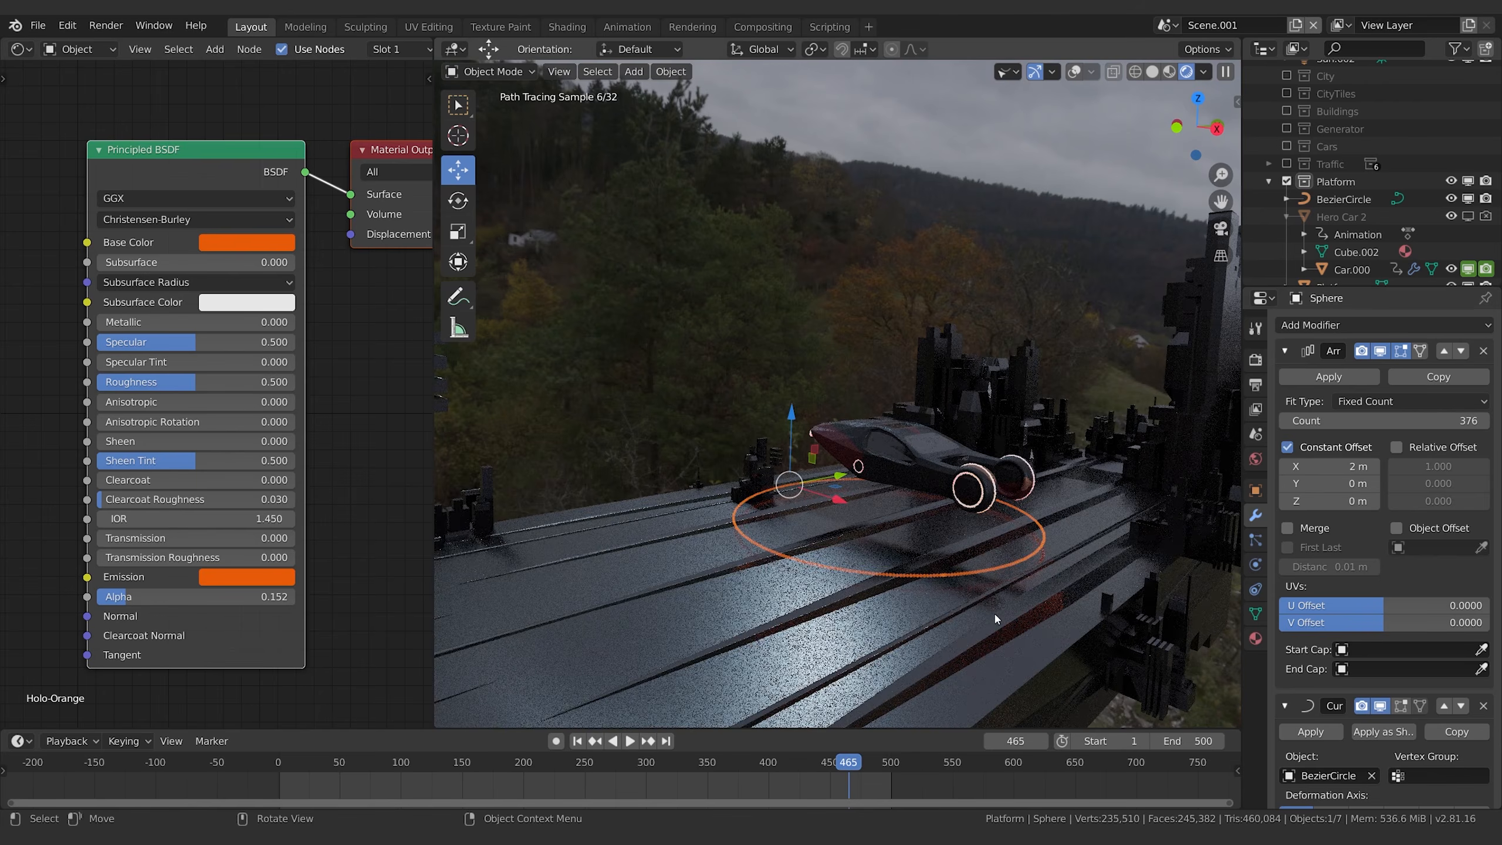
pyautogui.press('z')
pyautogui.click(1274, 376)
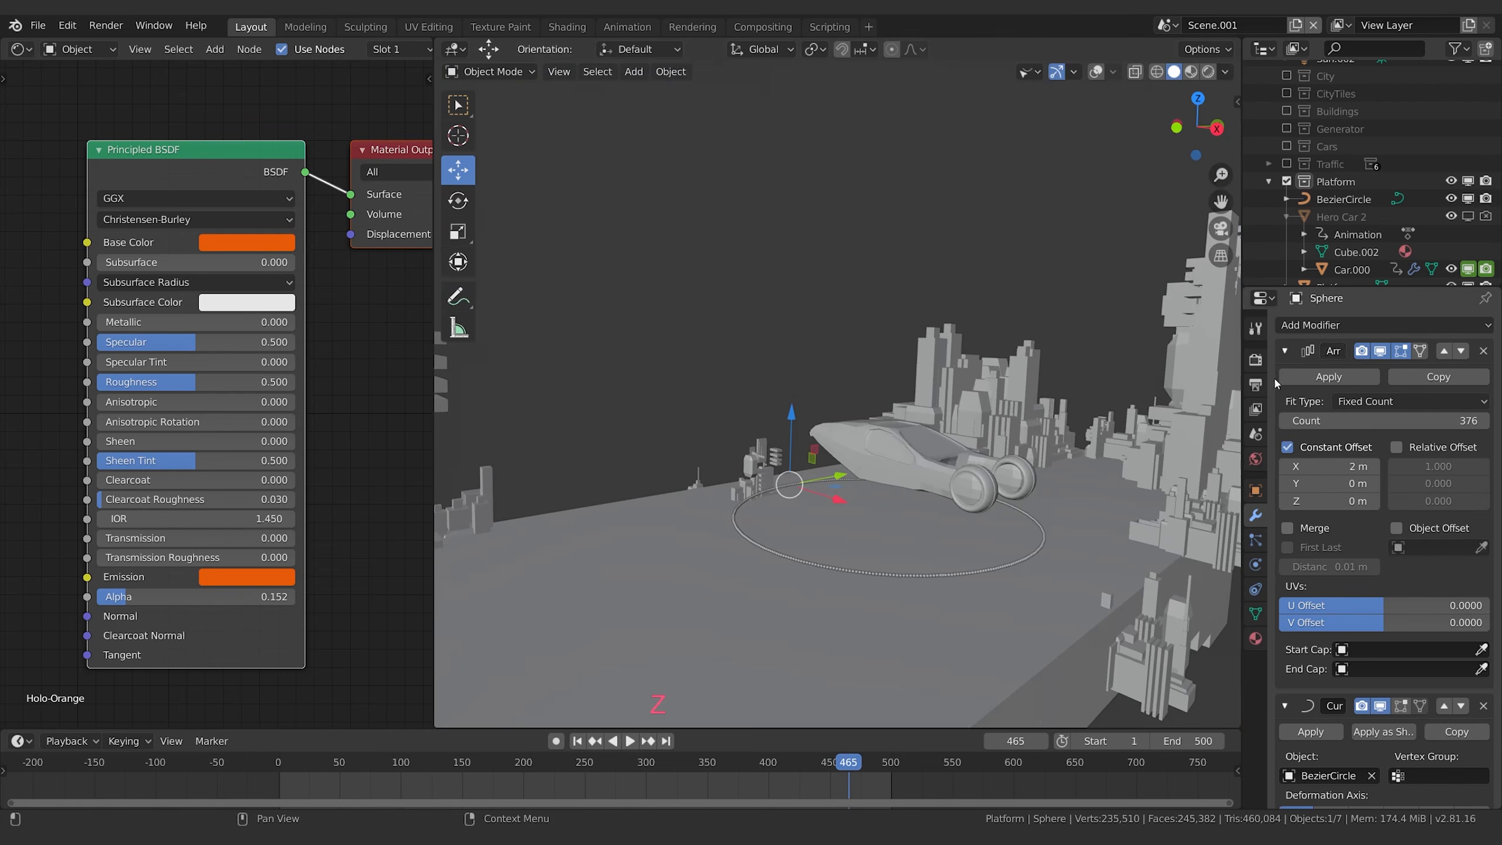
# Add a second Array modifier to the sphere, switching from relative to constant offset with Z at 6.29 m.
pyautogui.click(1284, 350)
pyautogui.click(1286, 376)
pyautogui.click(1354, 325)
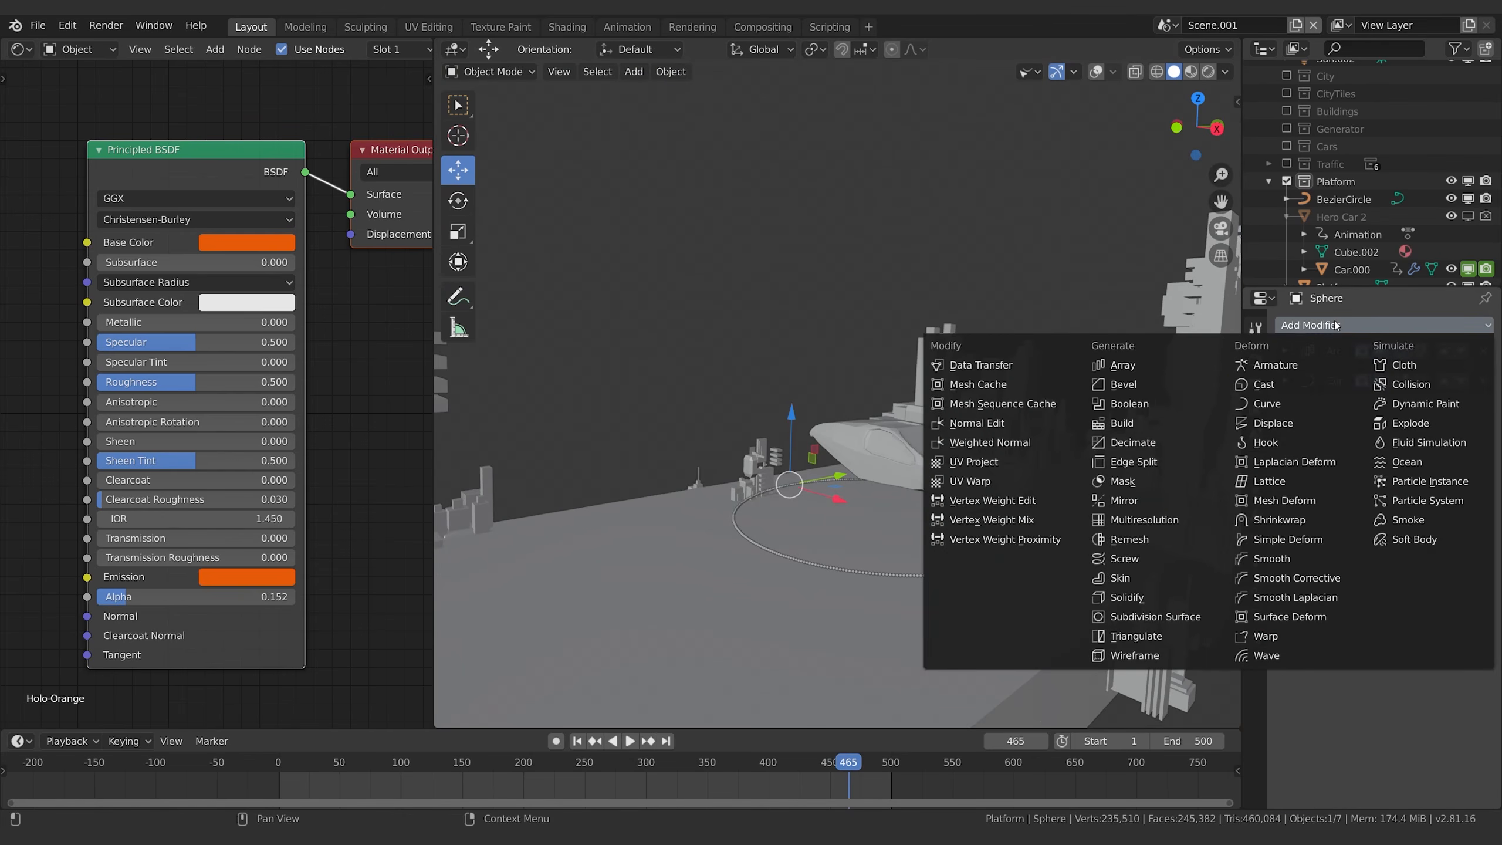
pyautogui.click(1122, 364)
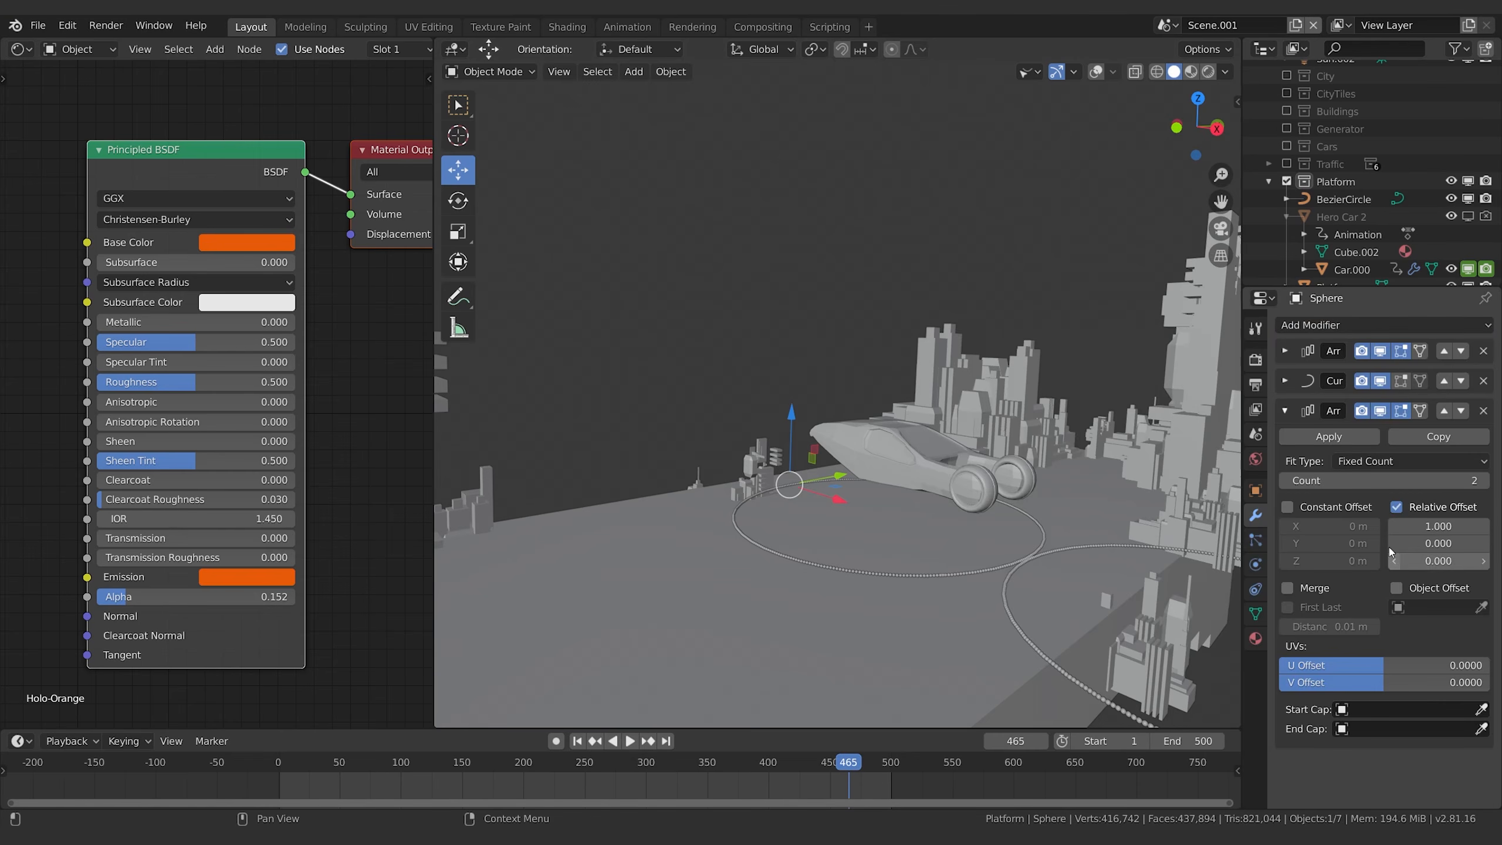
pyautogui.click(1396, 507)
pyautogui.click(1288, 507)
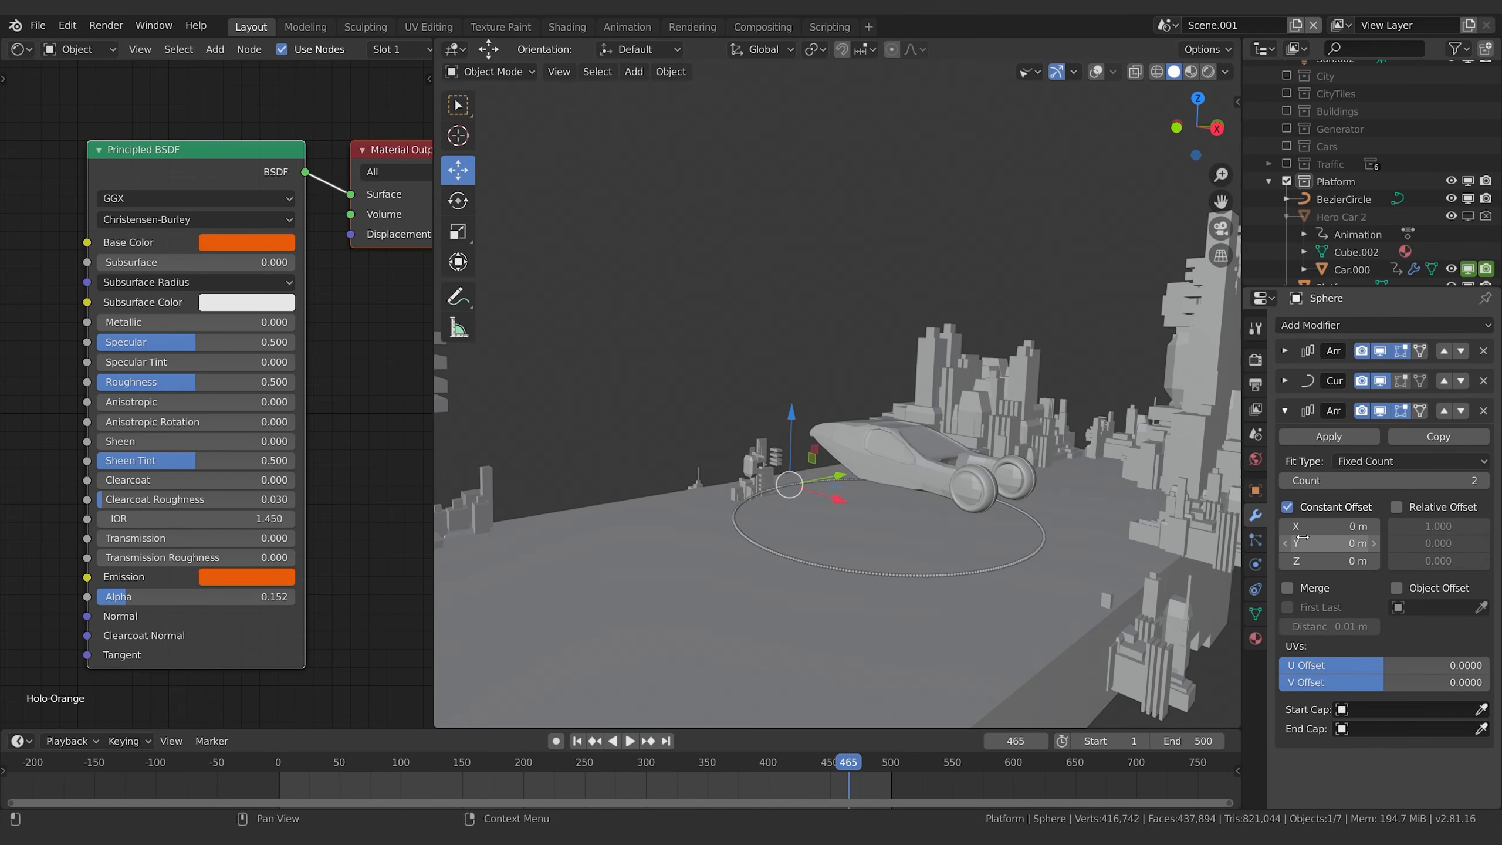
pyautogui.moveTo(1331, 561); pyautogui.dragTo(1351, 561)
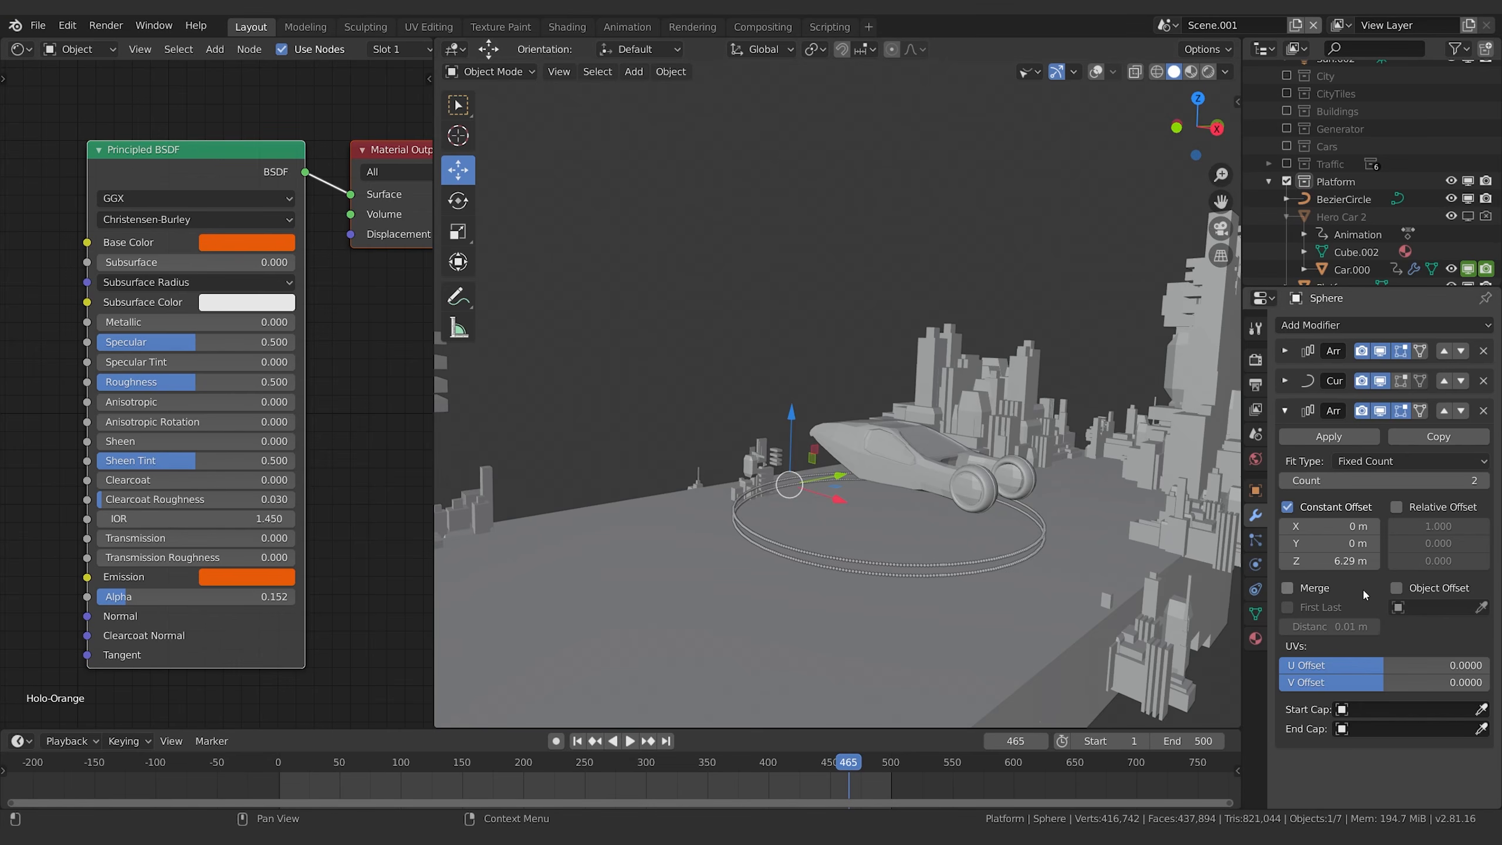
# Set the new Array's count to 5 and preview the stacked sphere rings in rendered shading.
pyautogui.moveTo(1411, 480); pyautogui.dragTo(1452, 480)
pyautogui.moveTo(1319, 477); pyautogui.dragTo(1286, 478)
pyautogui.click(1415, 483)
pyautogui.write('5')
pyautogui.press('Return')
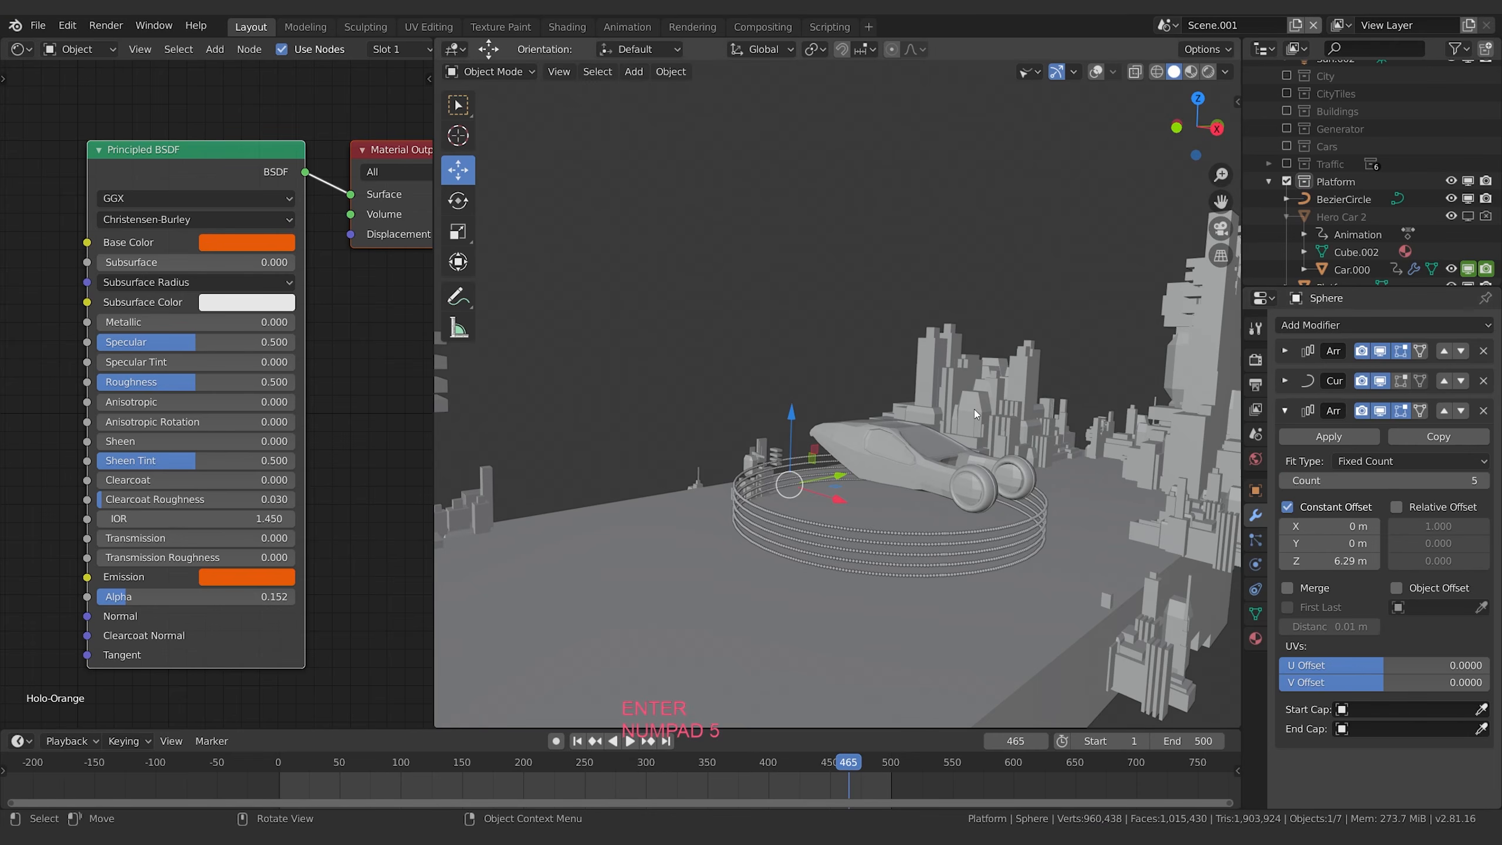
pyautogui.press('z')
pyautogui.click(976, 322)
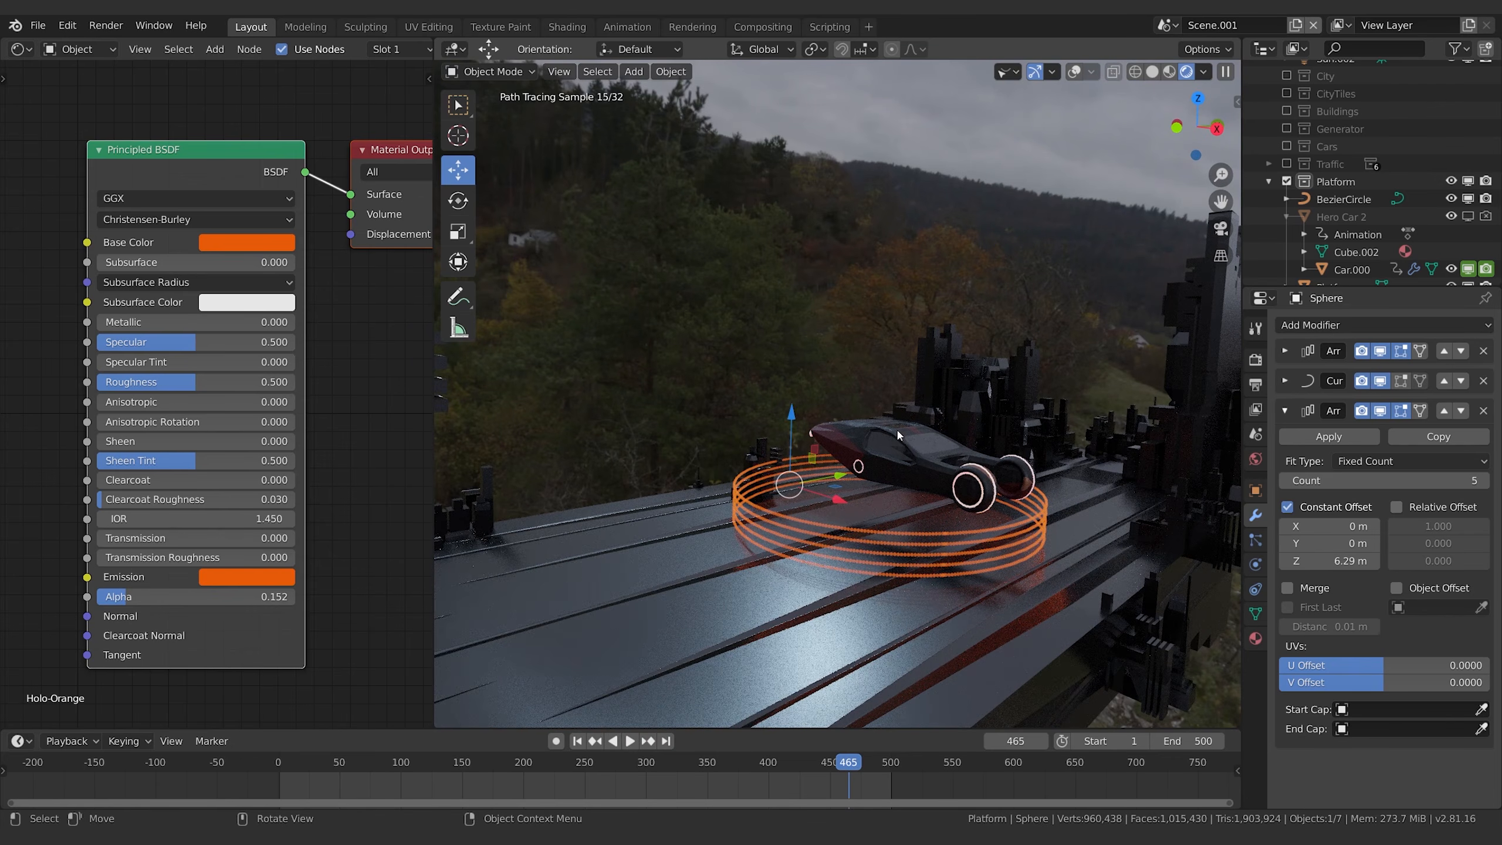
# Lower the stacked rings along Z by about 0.0124 m, return to solid shading and lower them about 0.0056 m more.
pyautogui.press('g')
pyautogui.press('z')
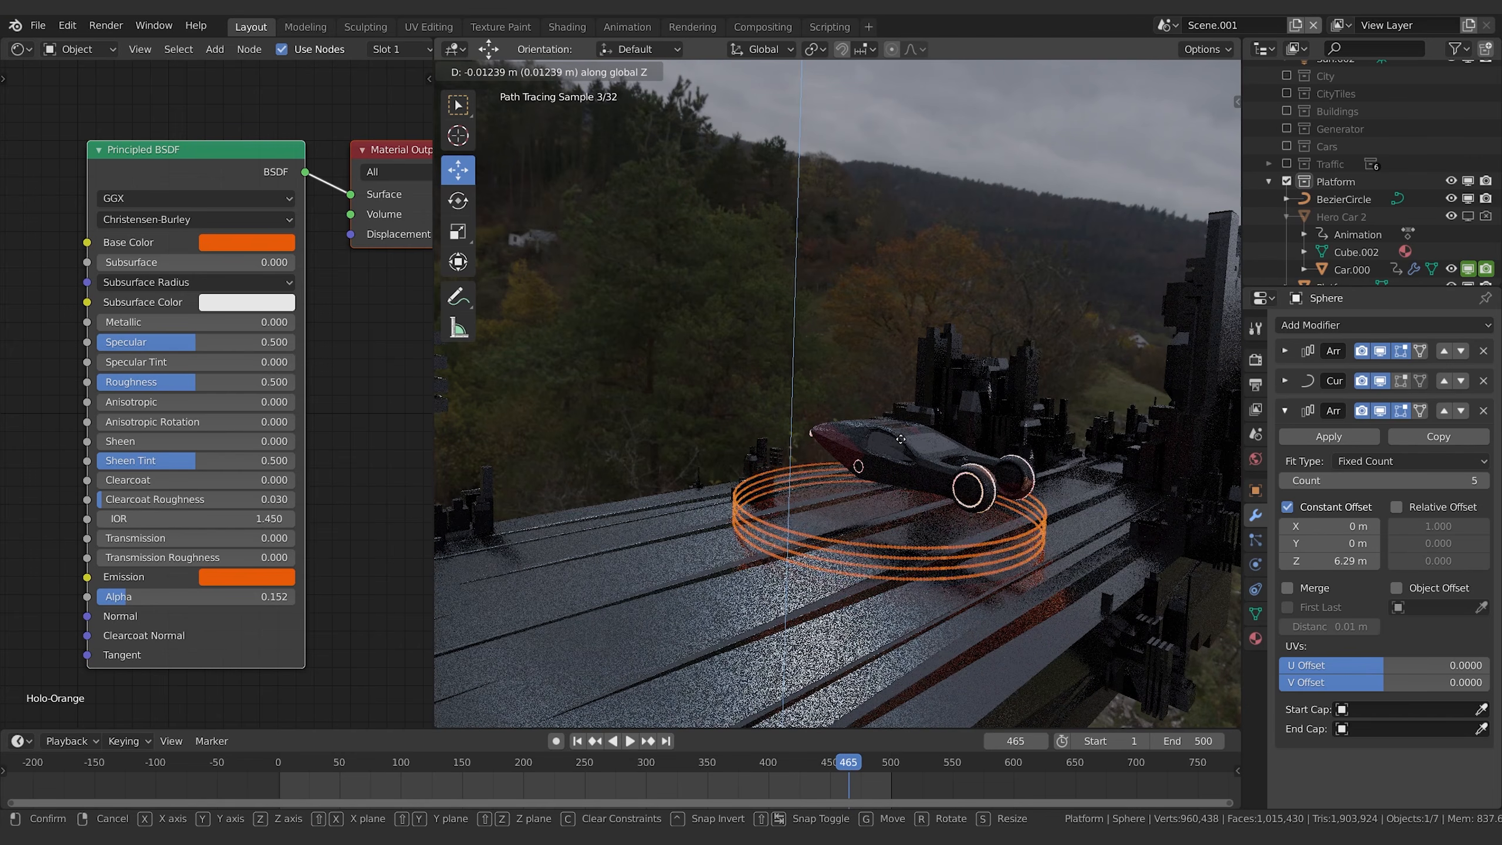
pyautogui.click(901, 442)
pyautogui.press('z')
pyautogui.click(975, 484)
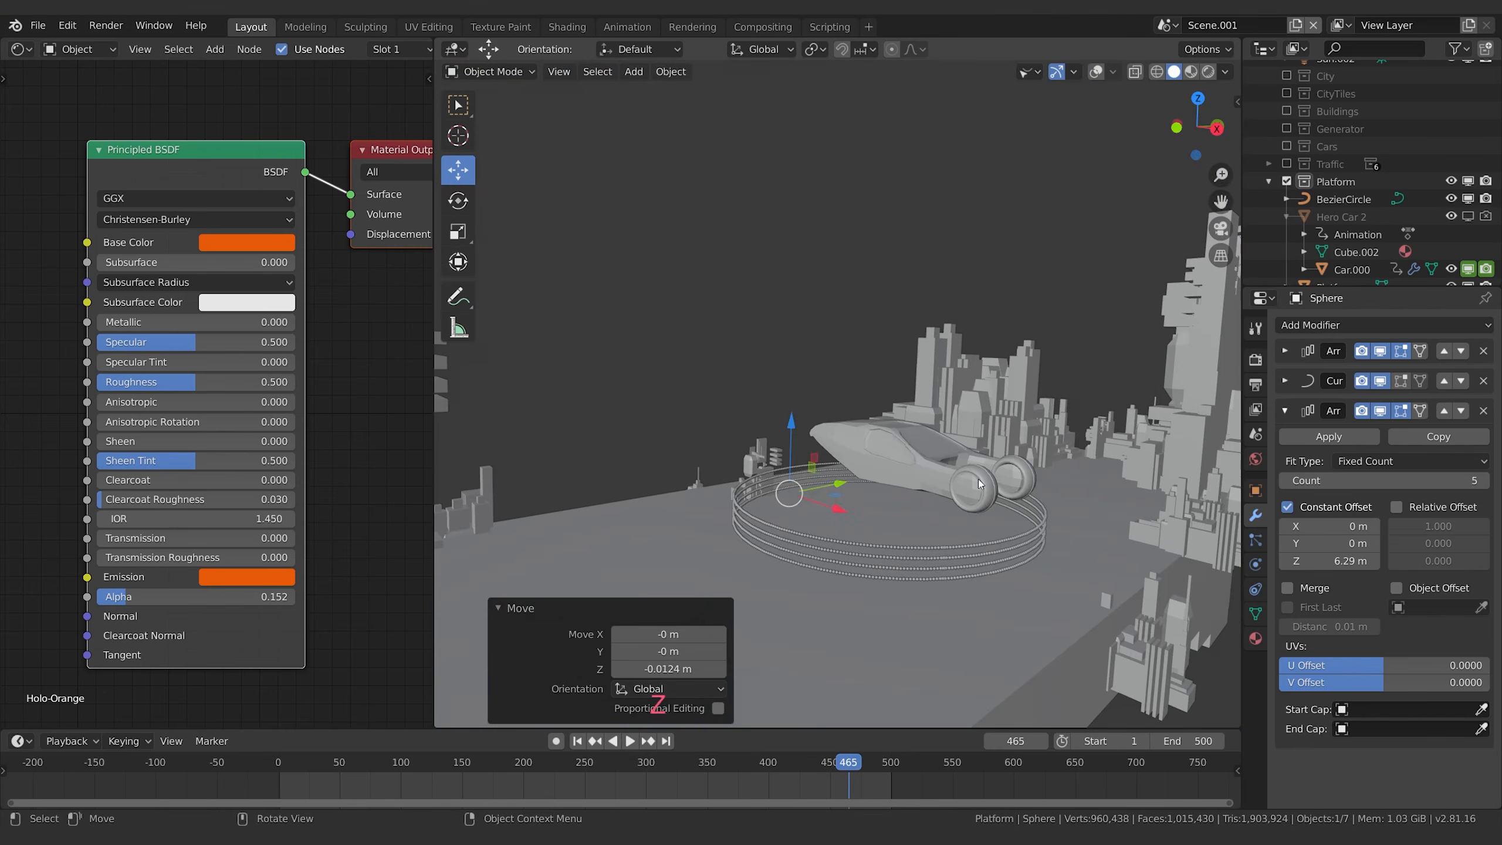
pyautogui.press('g')
pyautogui.press('z')
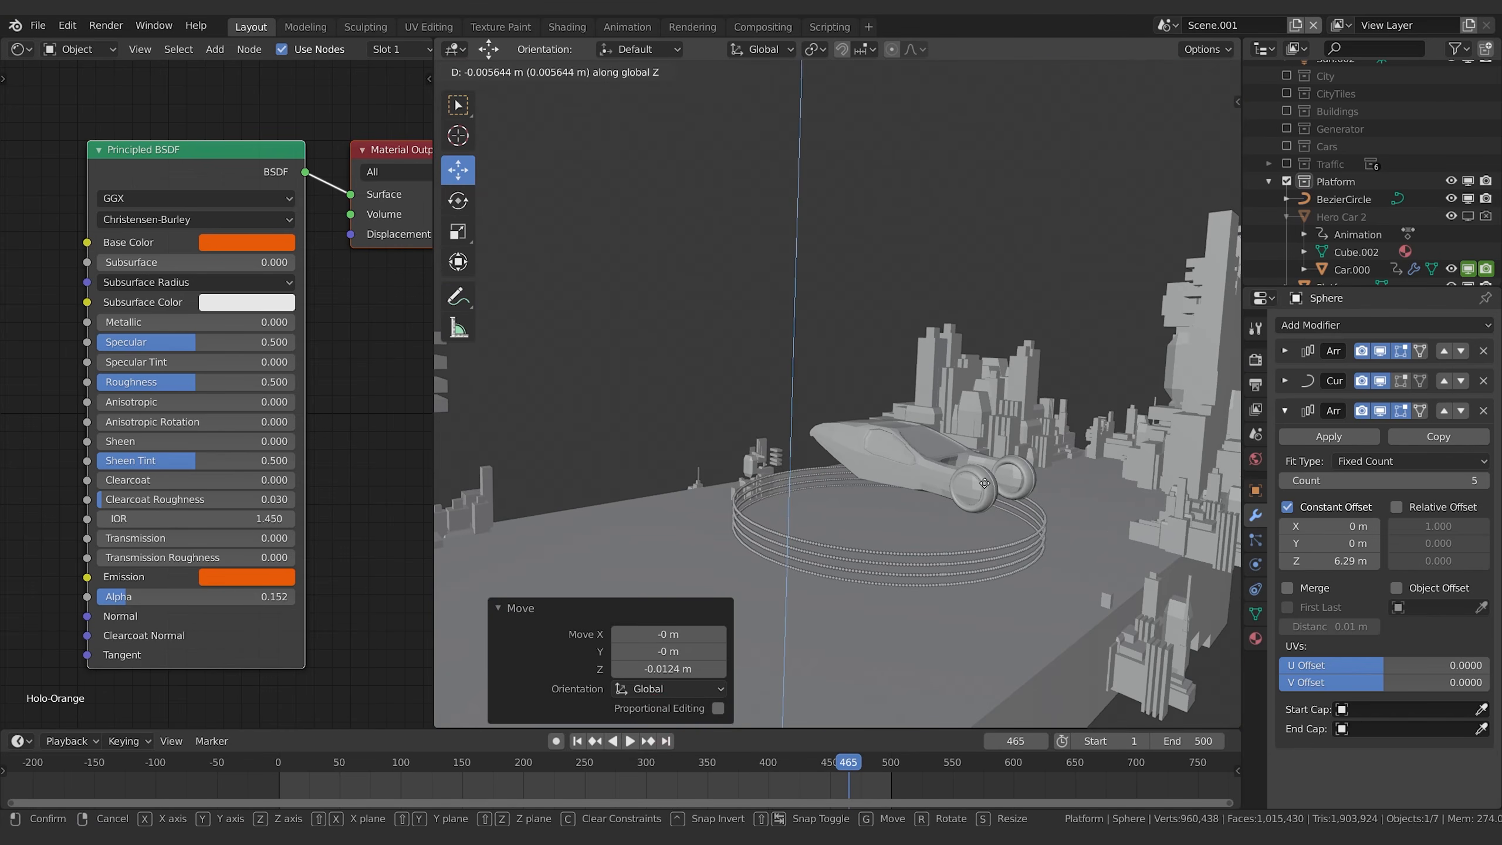
pyautogui.click(986, 482)
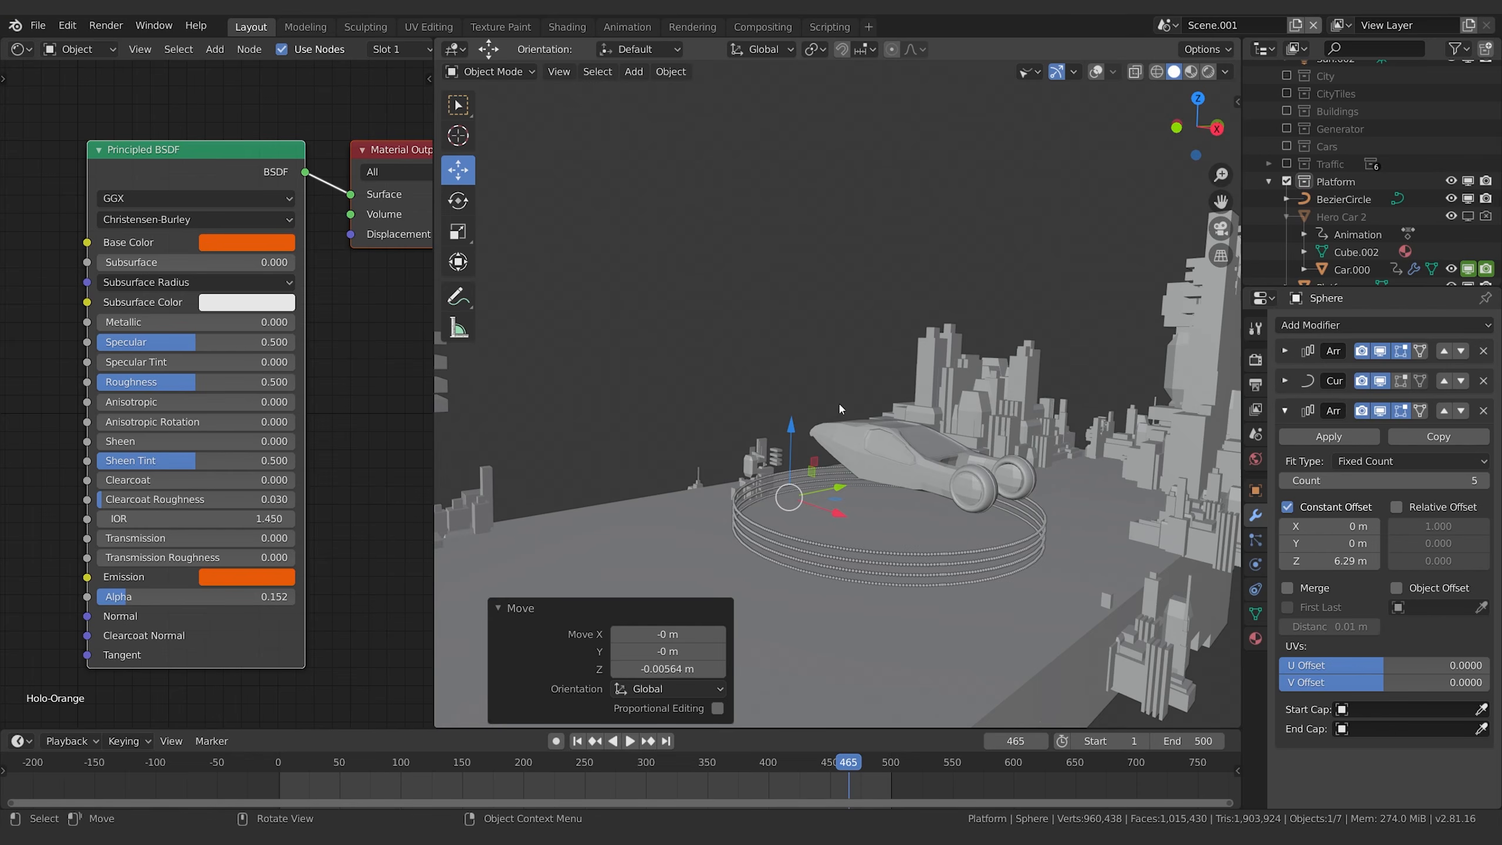
# Set the first Array modifier's count to 200 and its constant X offset to 4 m.
pyautogui.click(1284, 351)
pyautogui.doubleClick(1374, 420)
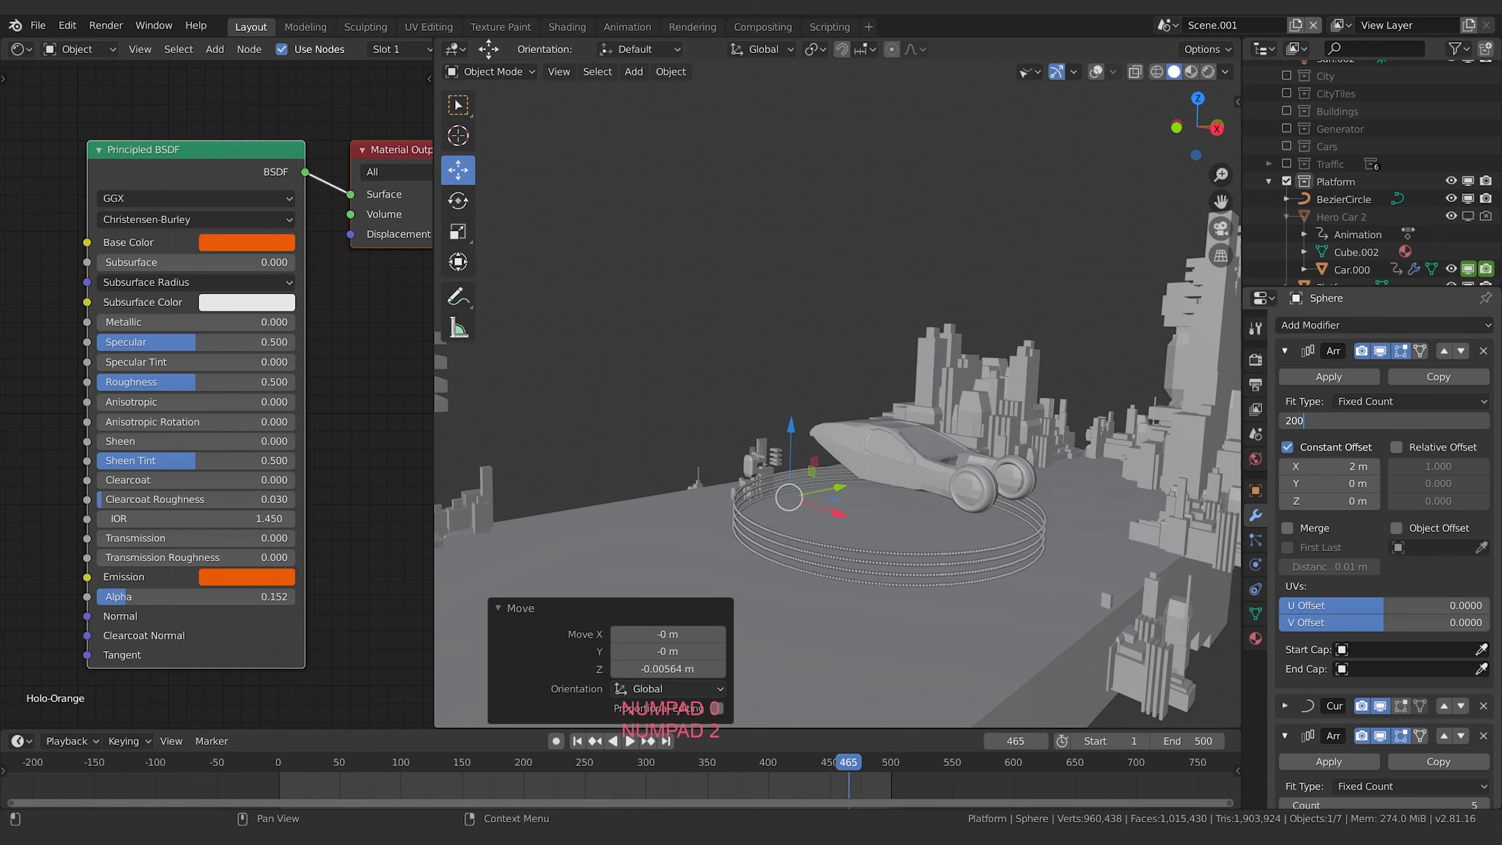
pyautogui.write('200')
pyautogui.press('Return')
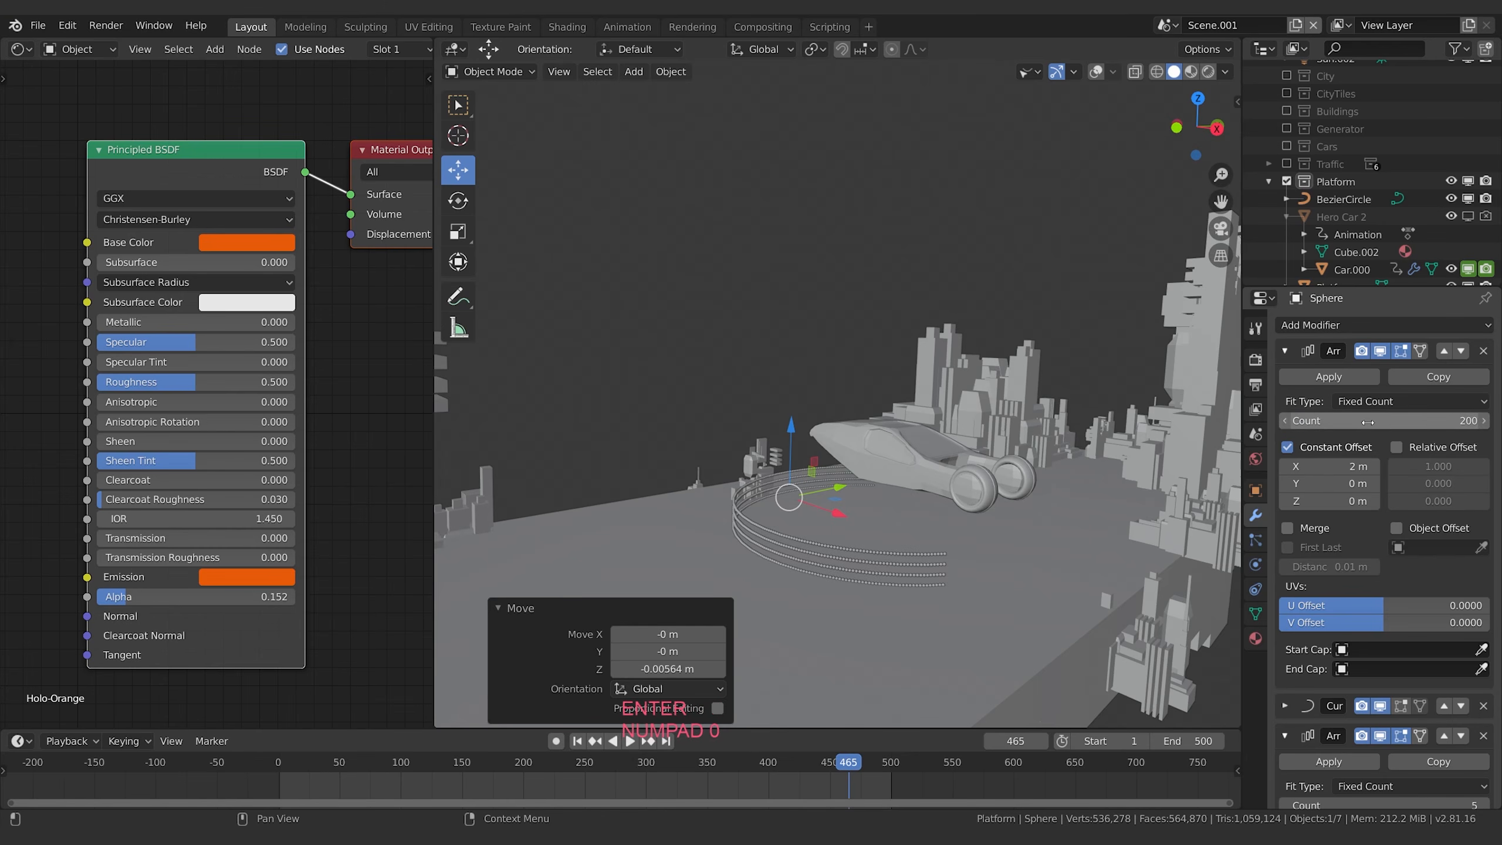
pyautogui.doubleClick(1339, 466)
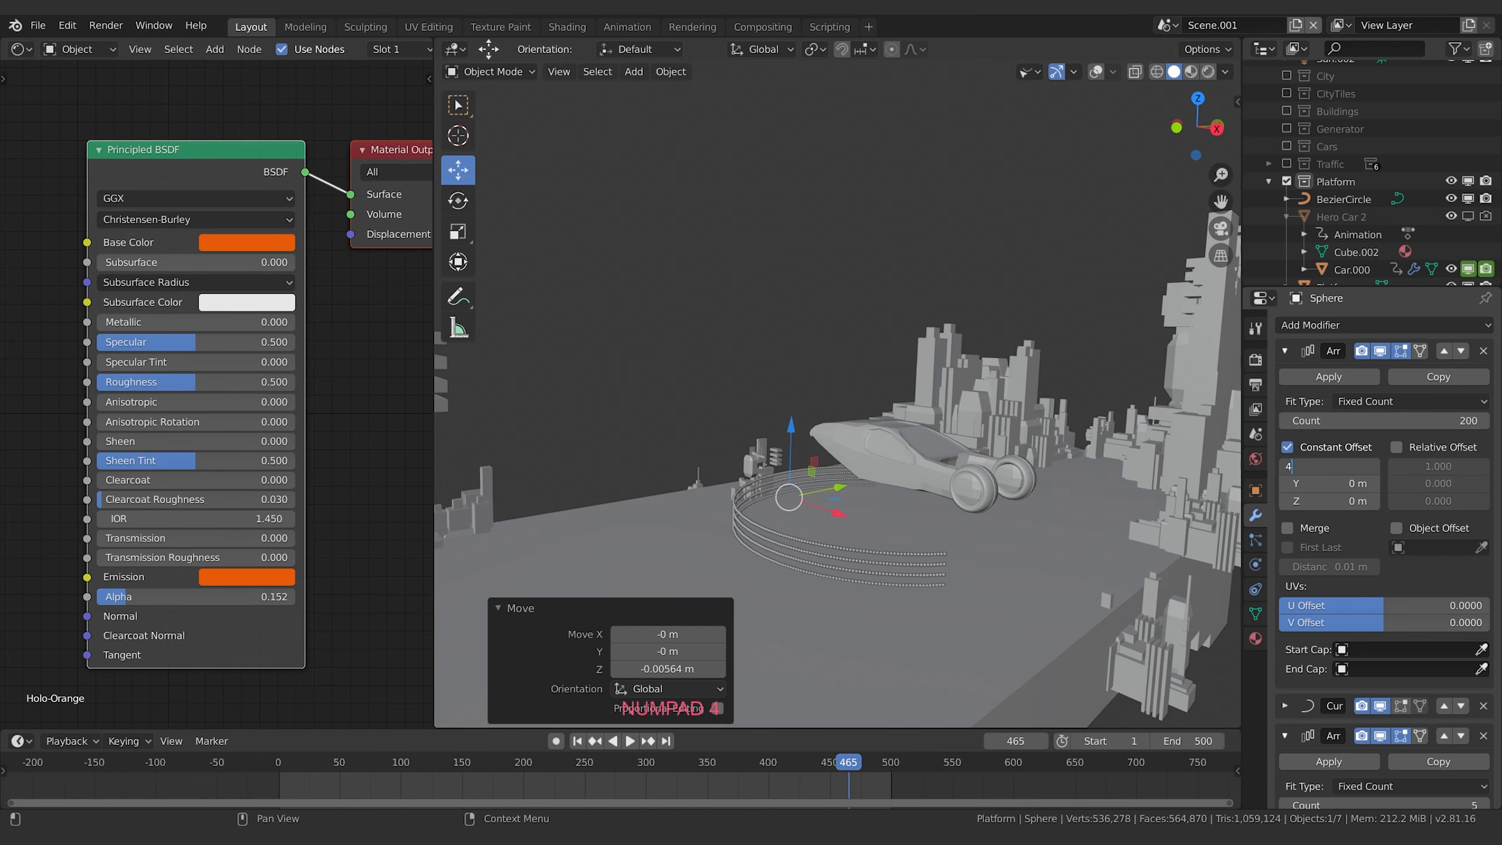
pyautogui.write('4')
pyautogui.press('Return')
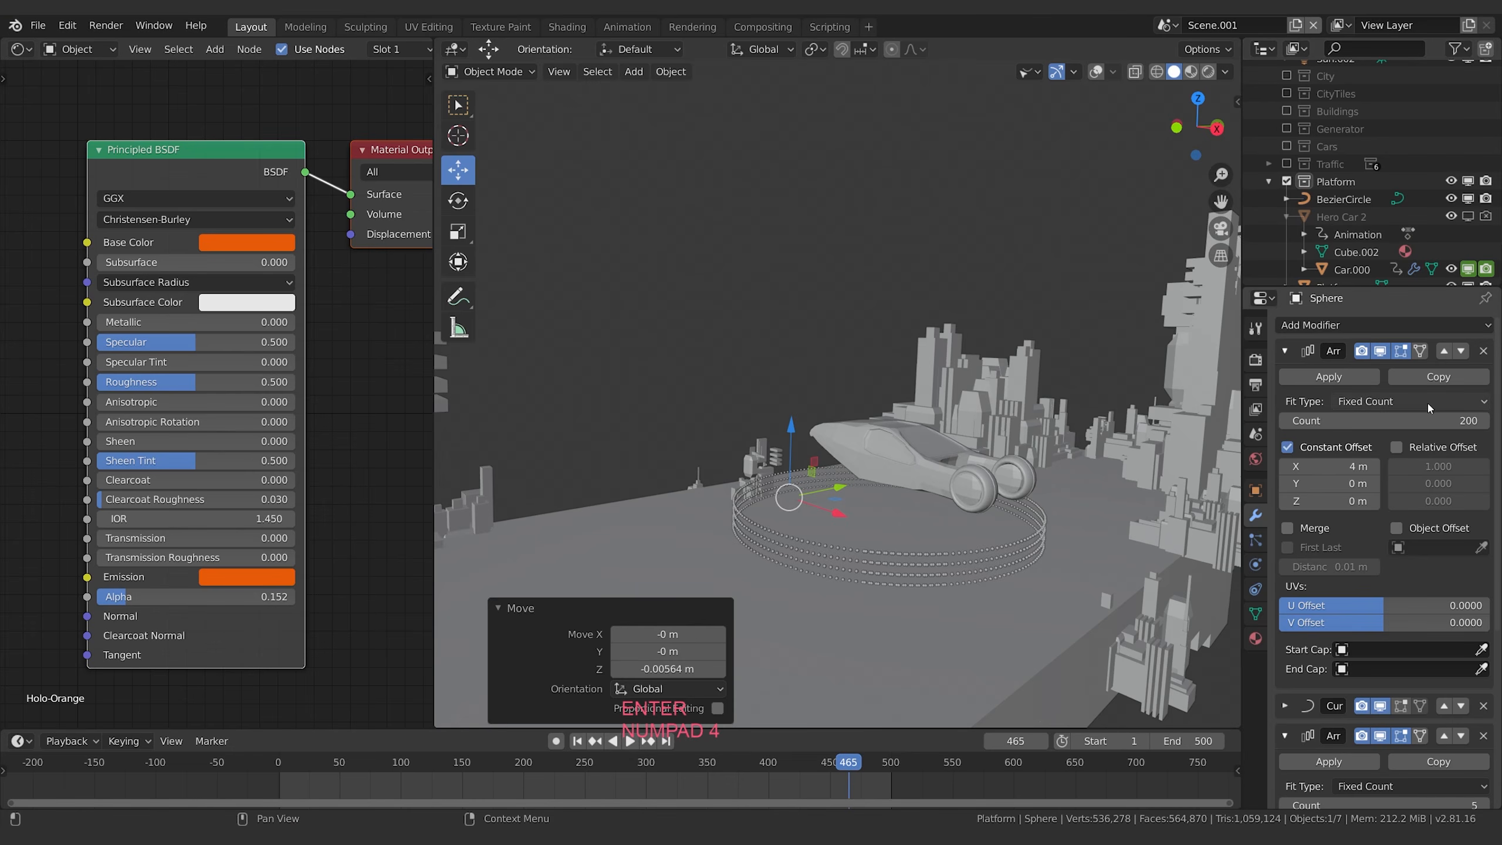
# Reduce the first Array's count to 187, check the rings in rendered shading and return to solid shading.
pyautogui.moveTo(1383, 420); pyautogui.dragTo(1360, 421)
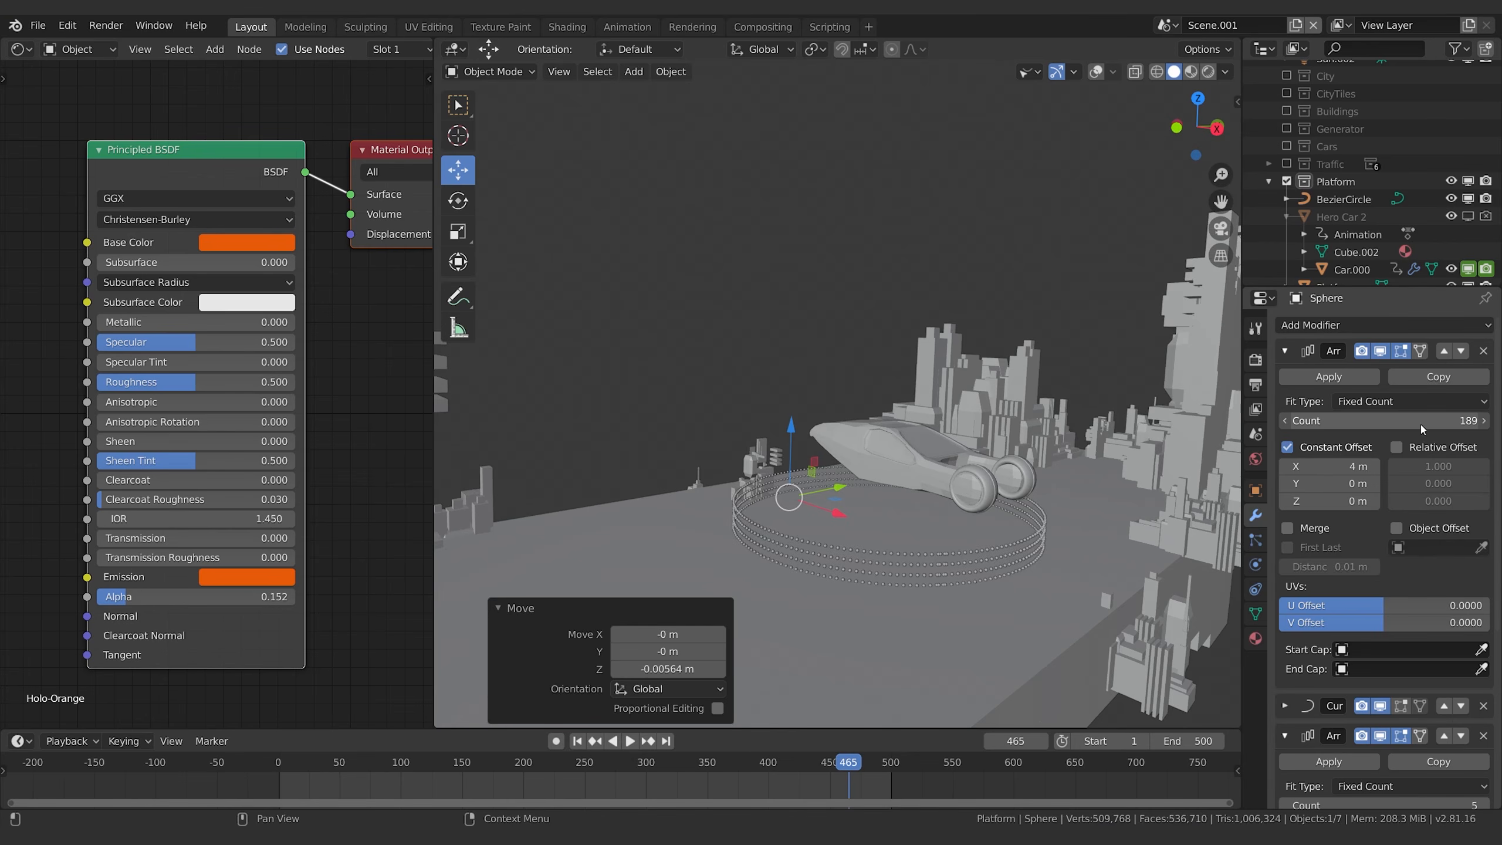
pyautogui.click(1285, 421)
pyautogui.click(1285, 421)
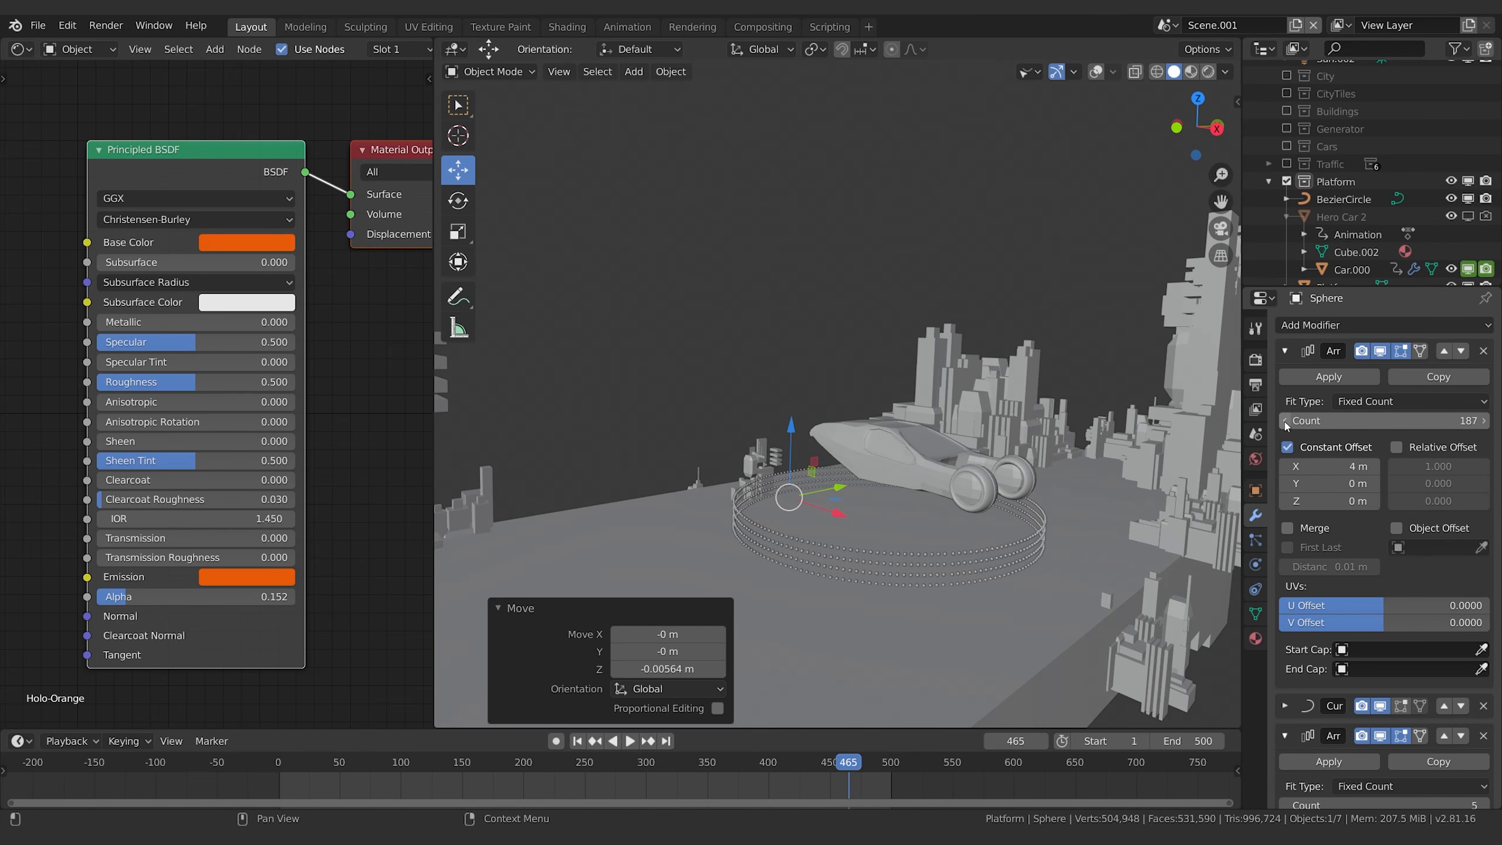
pyautogui.press('z')
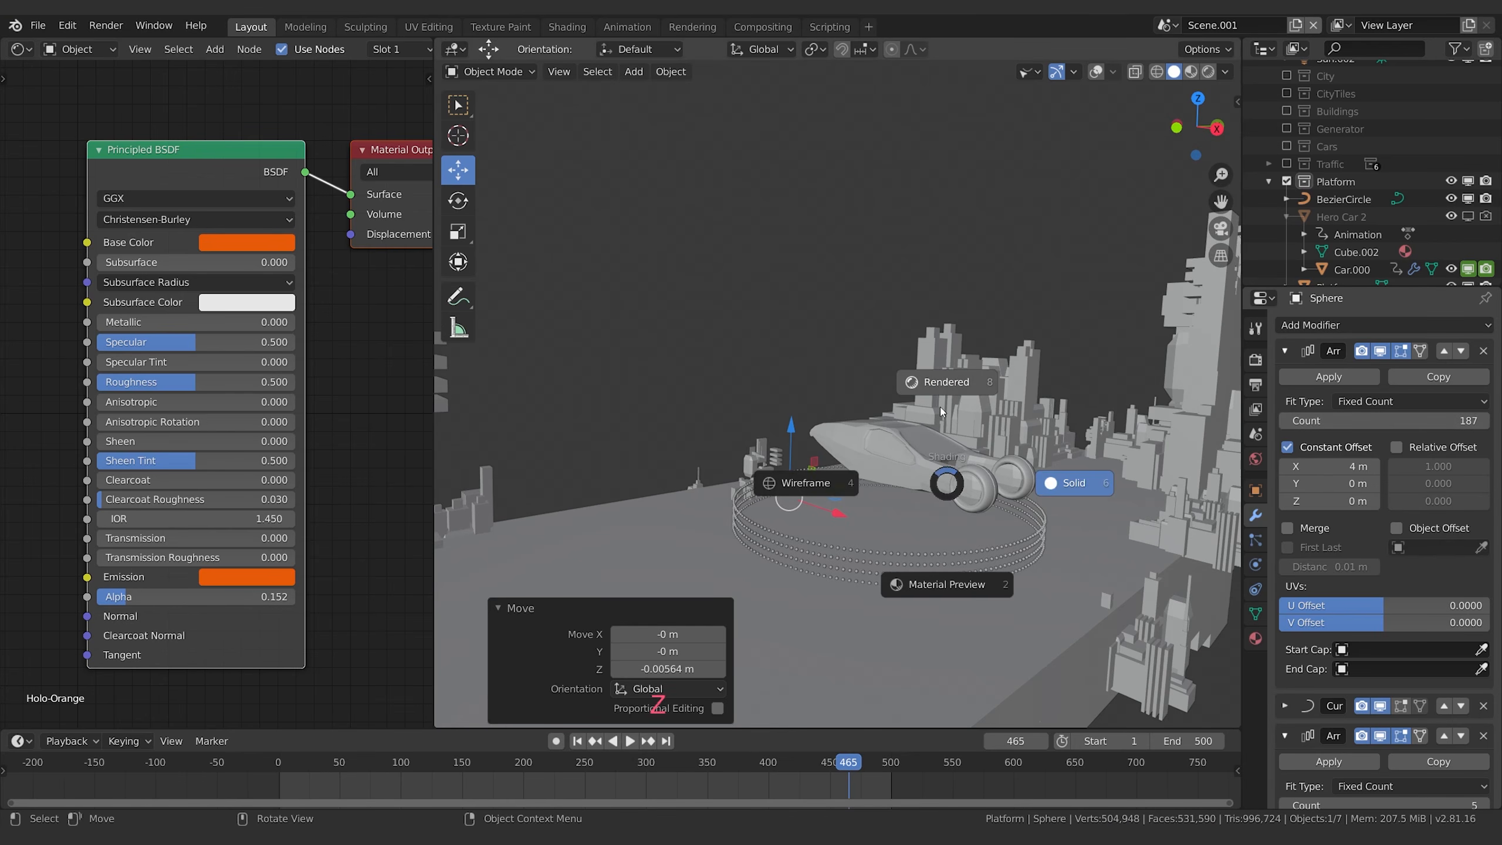
pyautogui.click(945, 373)
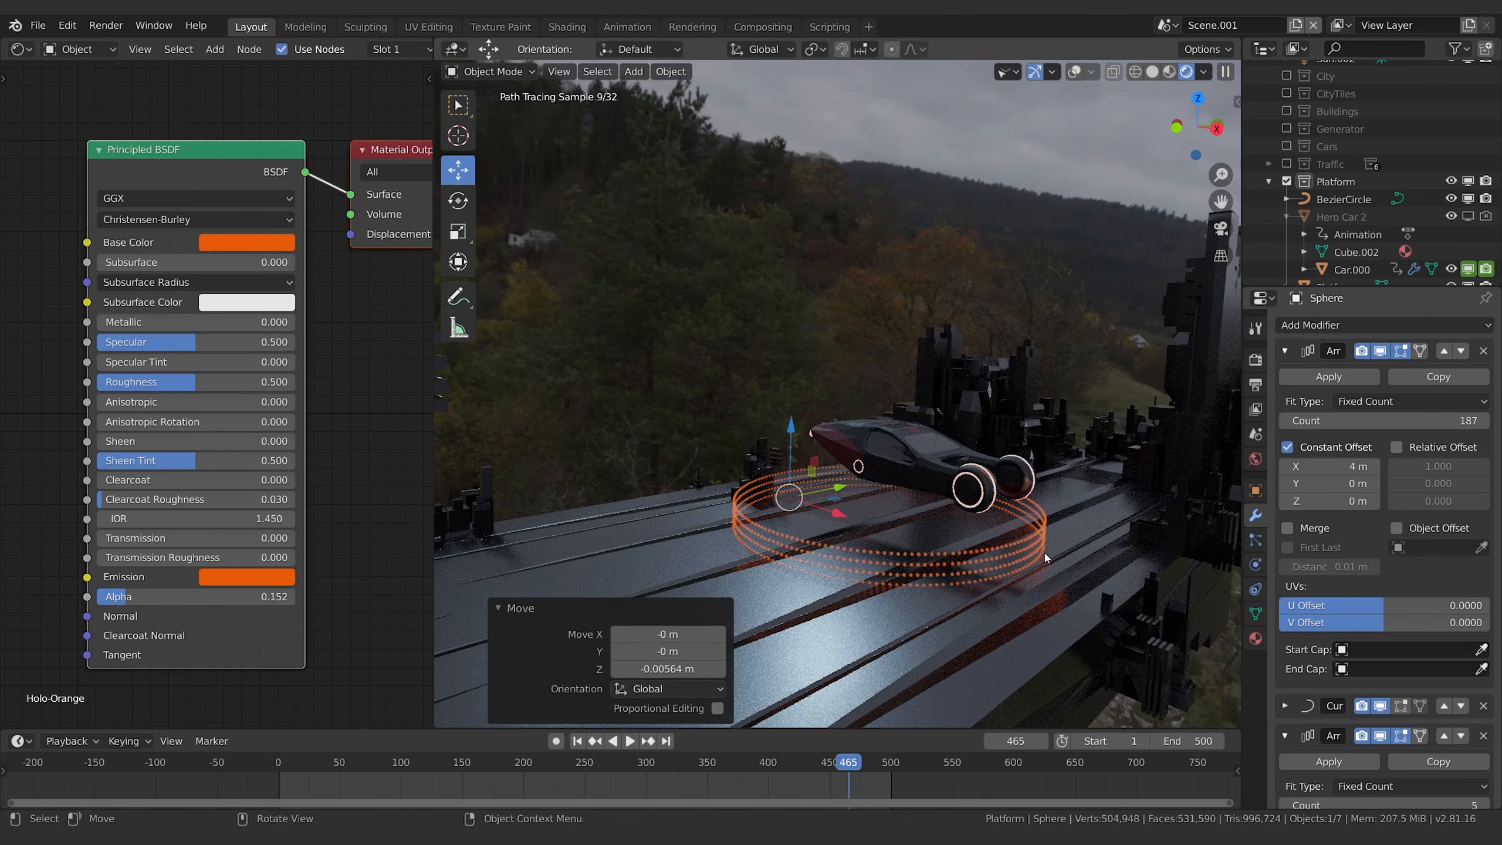
pyautogui.press('z')
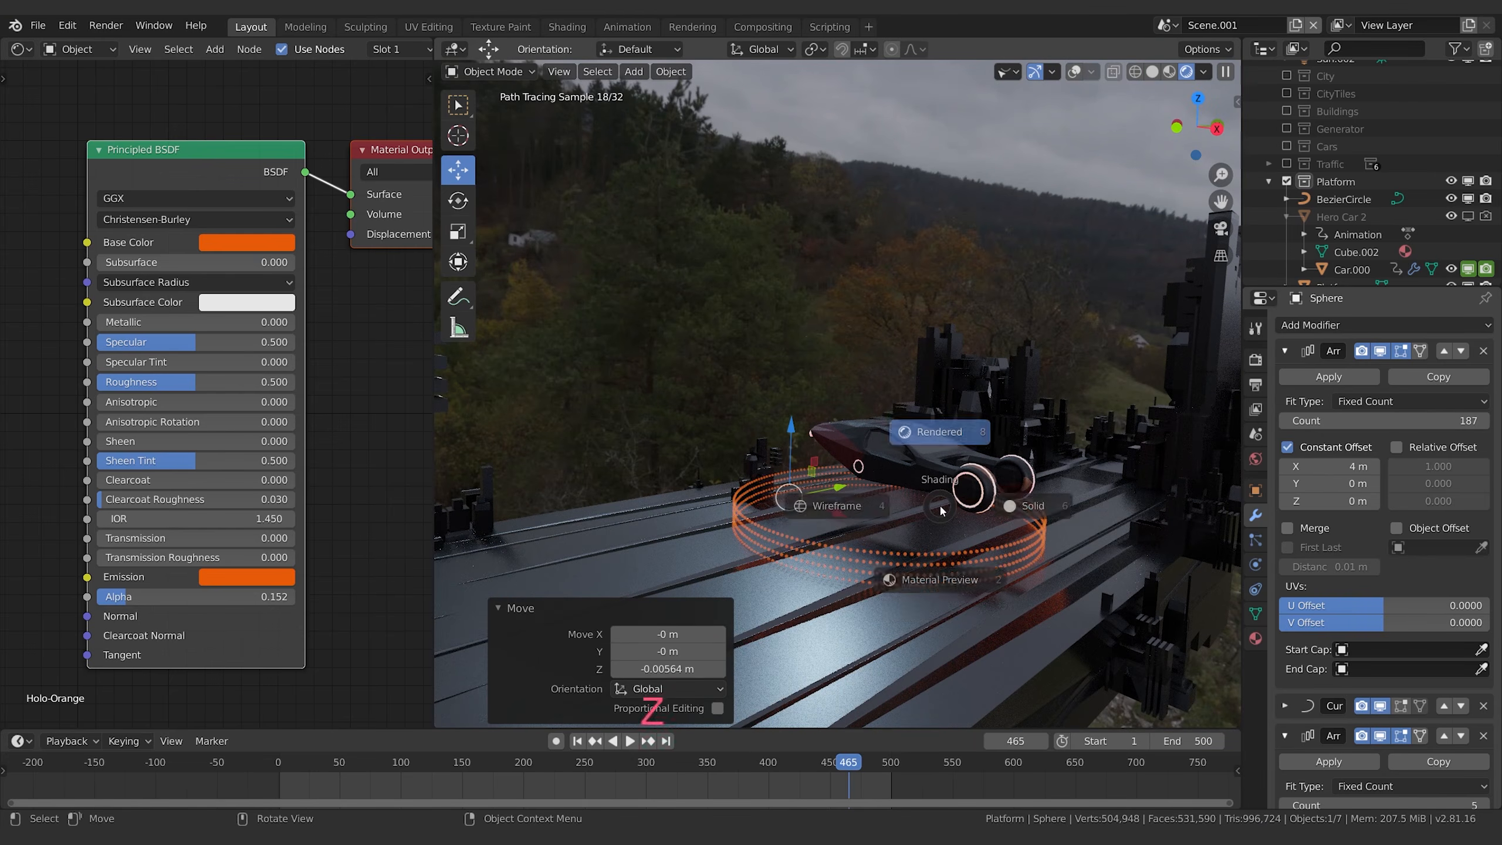
pyautogui.click(946, 555)
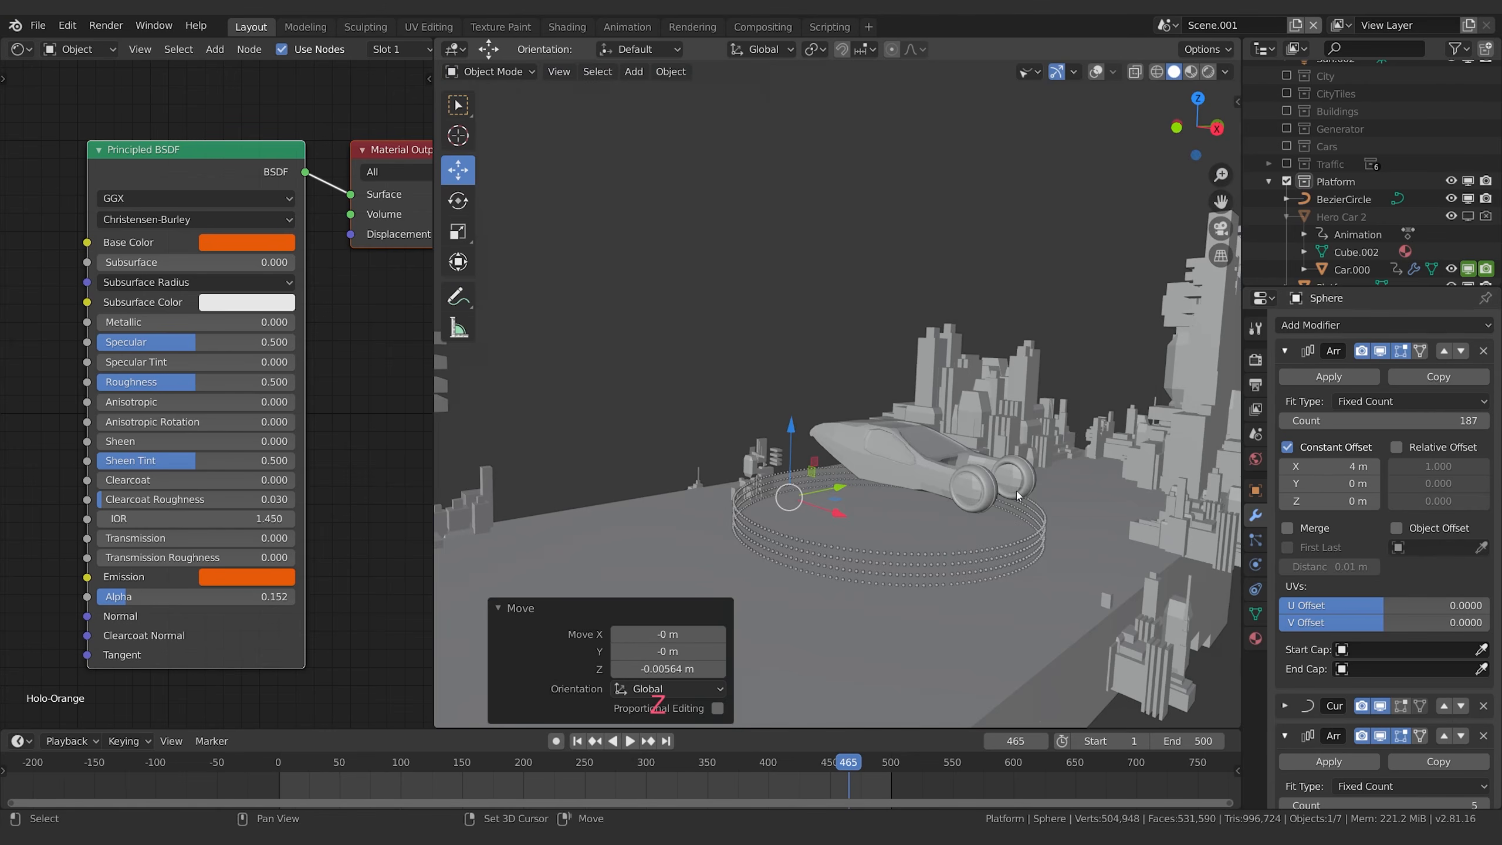
# Duplicate the BezierCircle in place and raise the copy about 0.0056 m along Z with the viewport overlays shown.
pyautogui.hotkey('shift', 'a')
pyautogui.click(1313, 202)
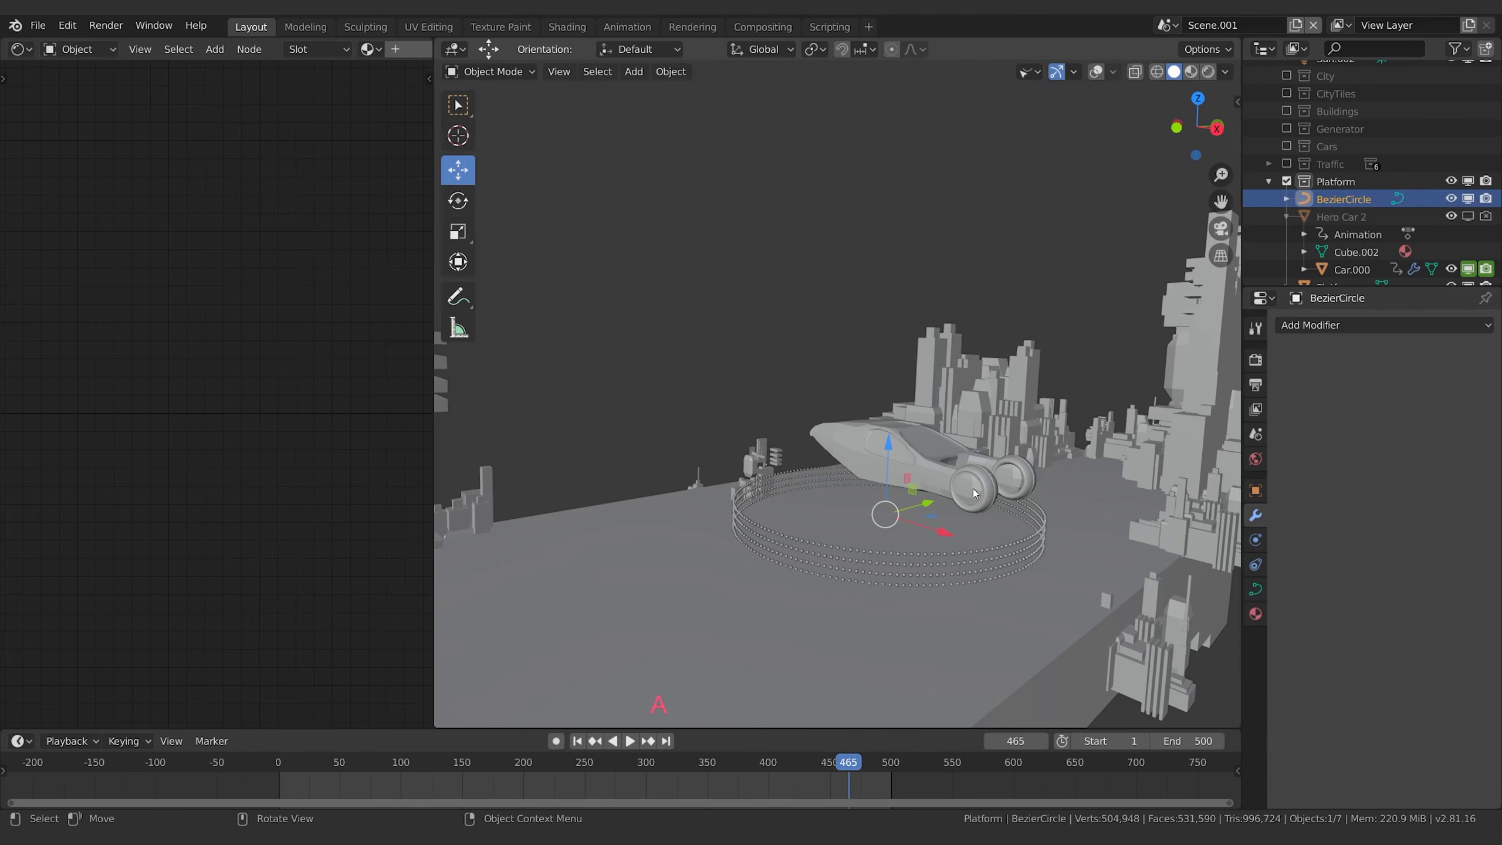
pyautogui.hotkey('shift', 'd')
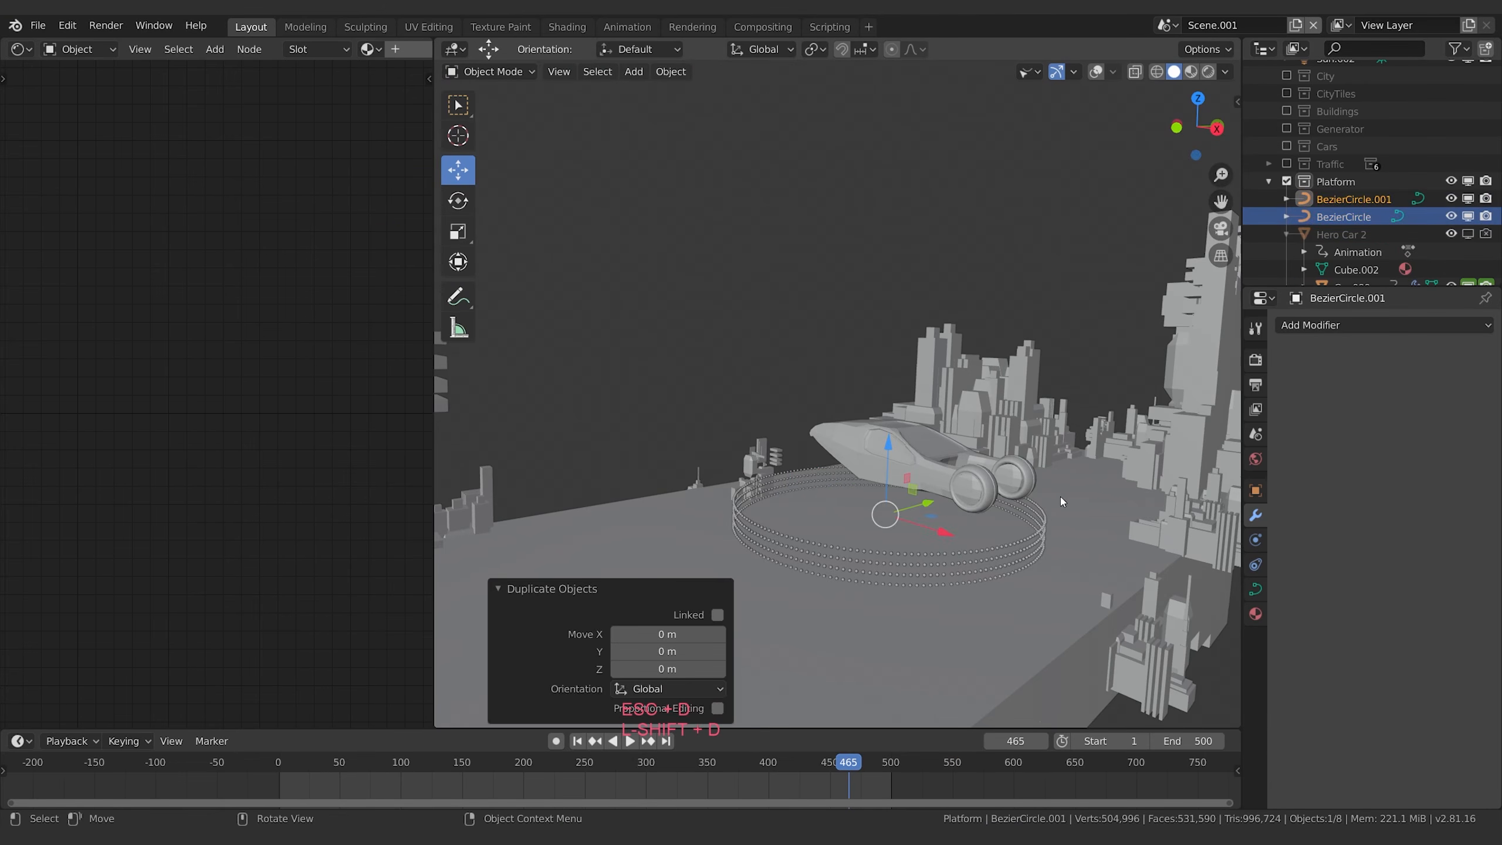
pyautogui.press('g')
pyautogui.press('z')
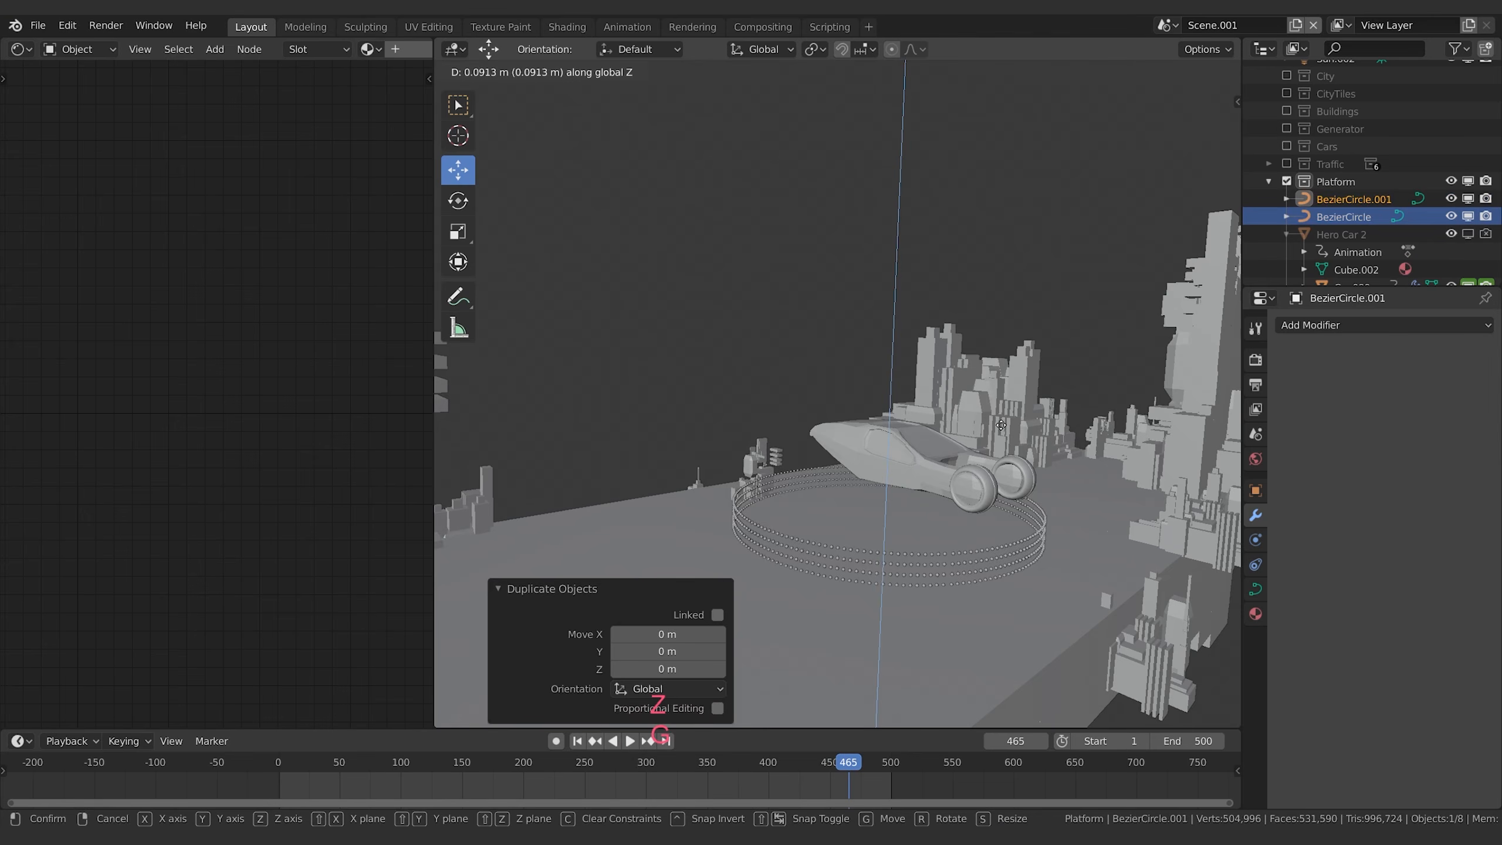
pyautogui.press('Escape')
pyautogui.press('g')
pyautogui.press('z')
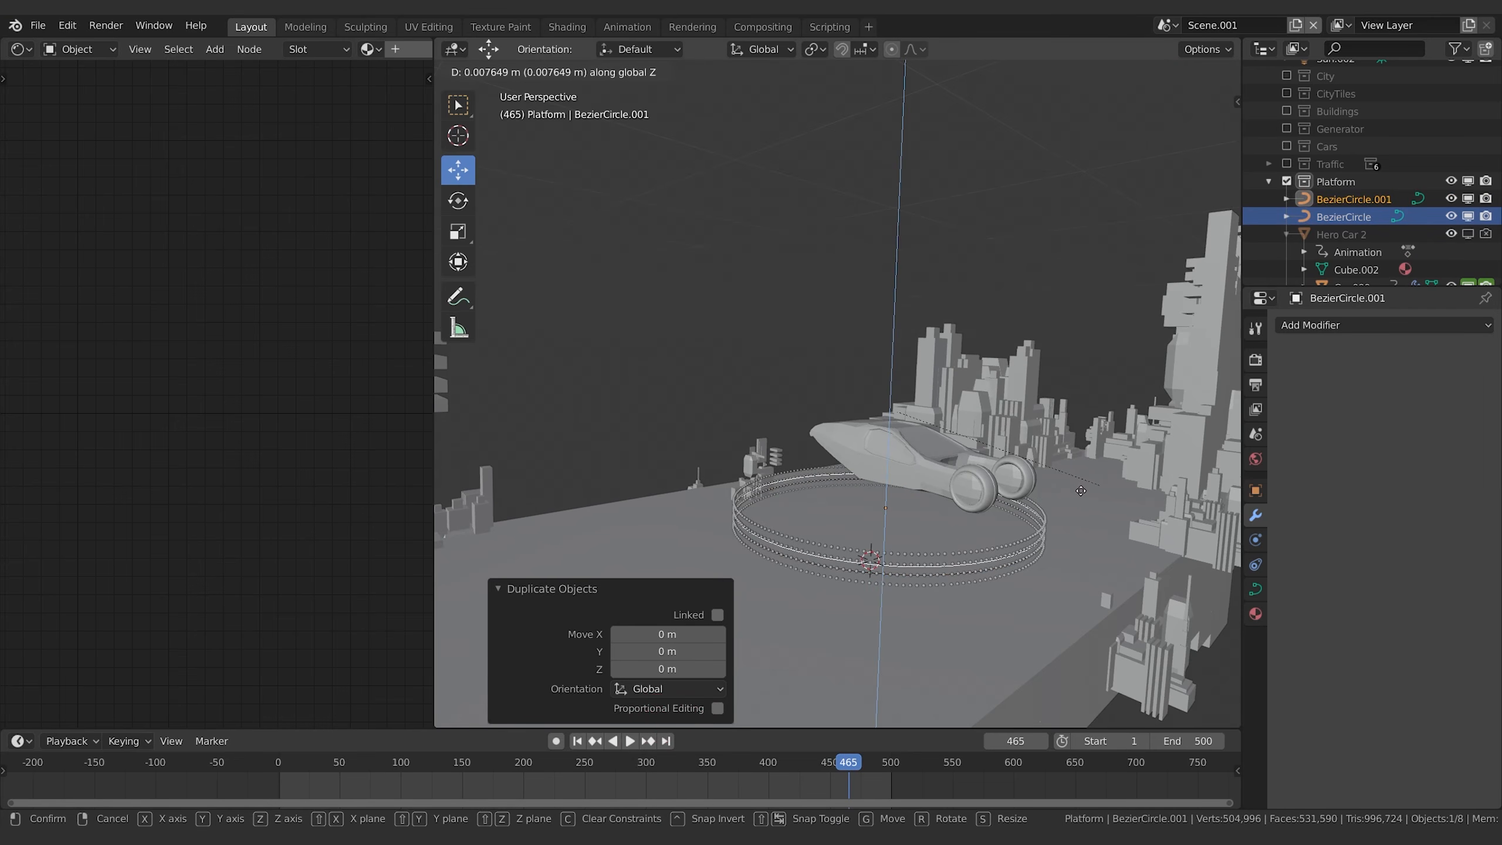
pyautogui.click(1080, 491)
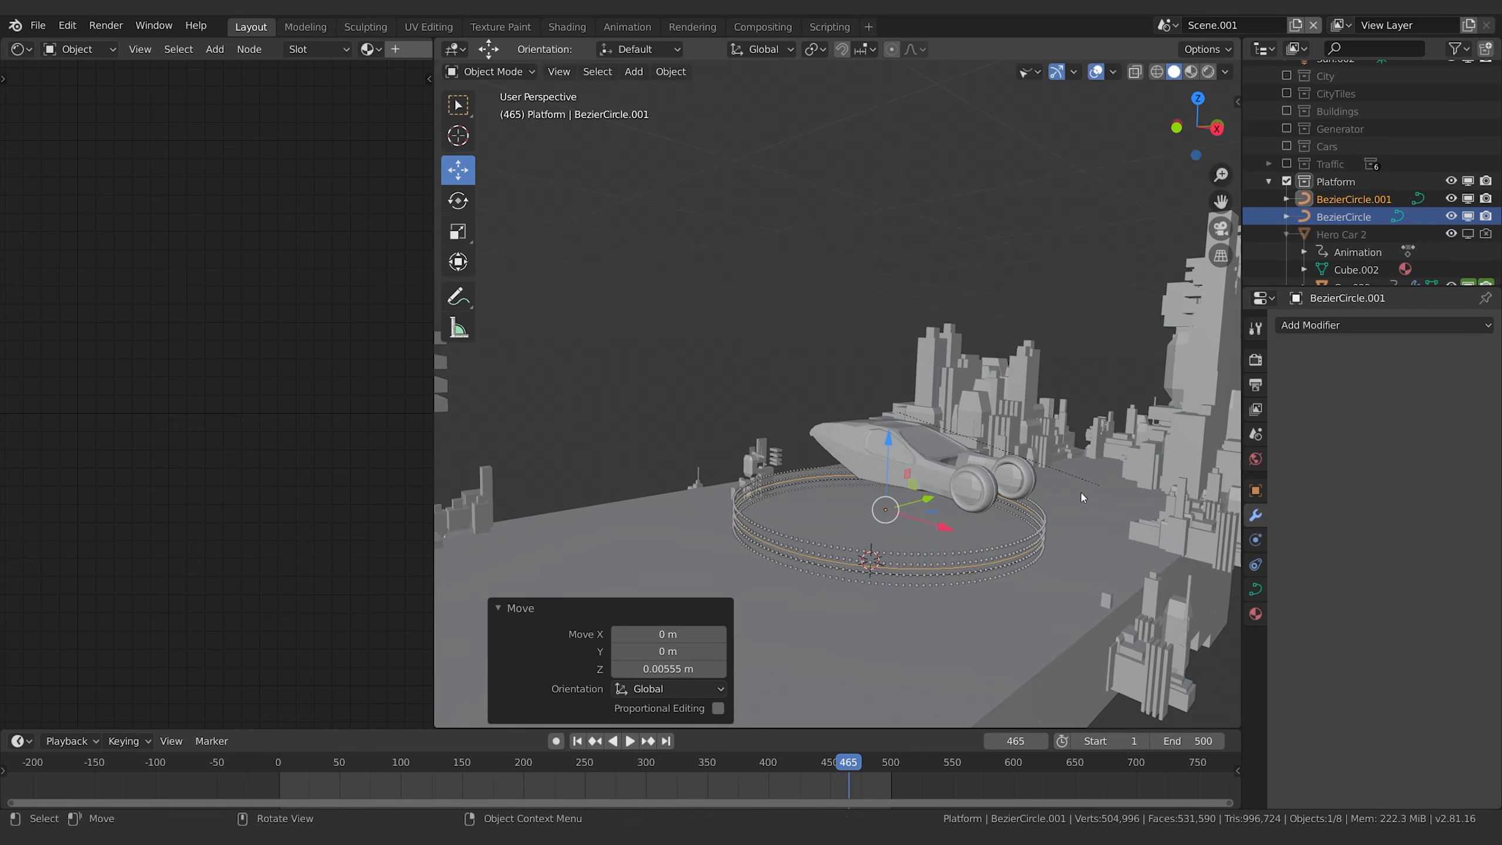
# Extrude the duplicated circle curve by 0.01 m in its geometry settings to form a thin band.
pyautogui.click(1255, 589)
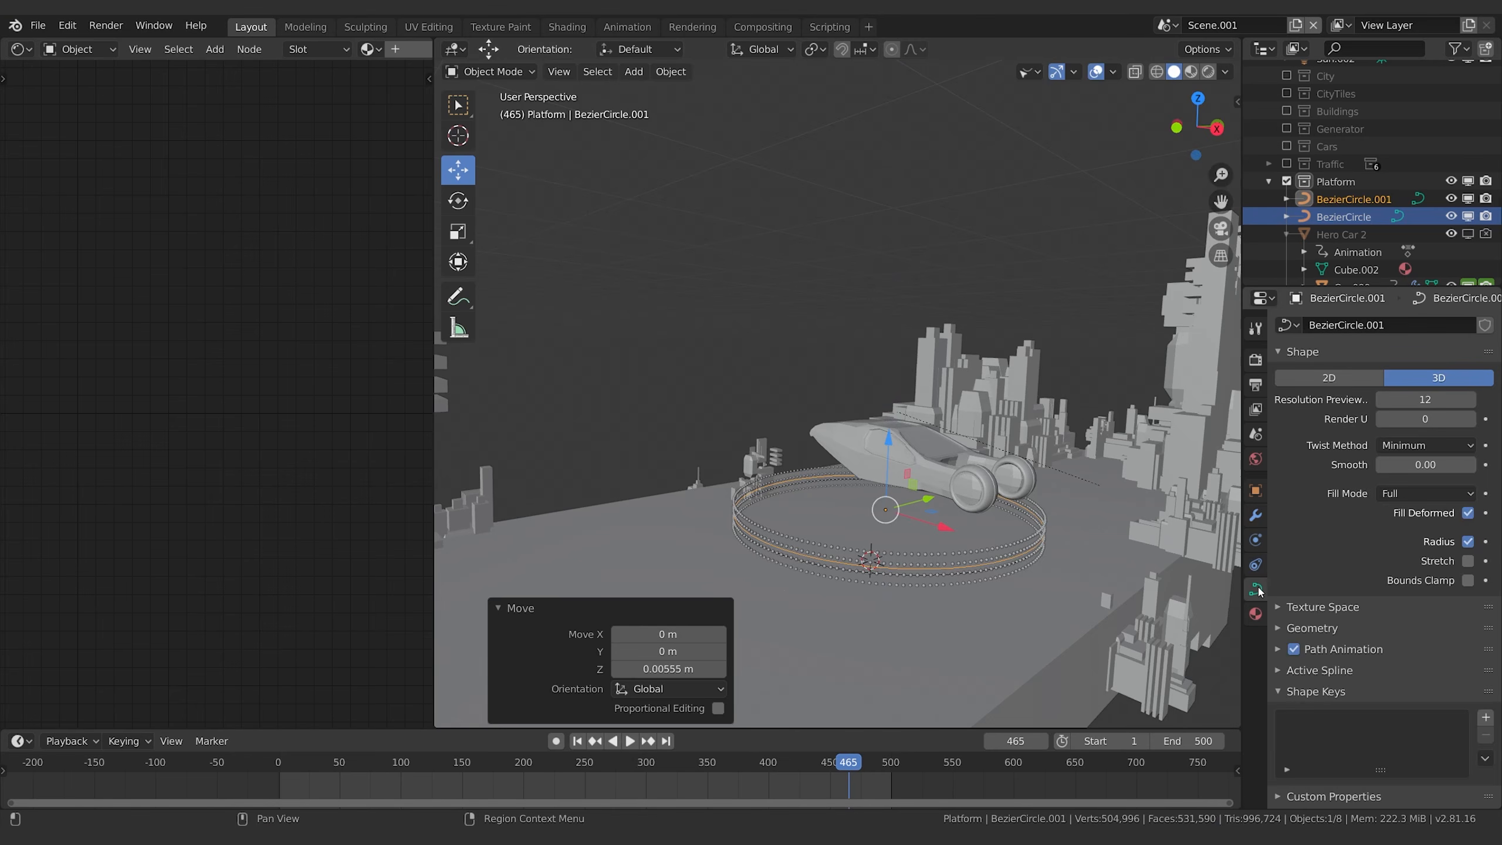
pyautogui.click(1284, 628)
pyautogui.scroll(-3, 1325, 662)
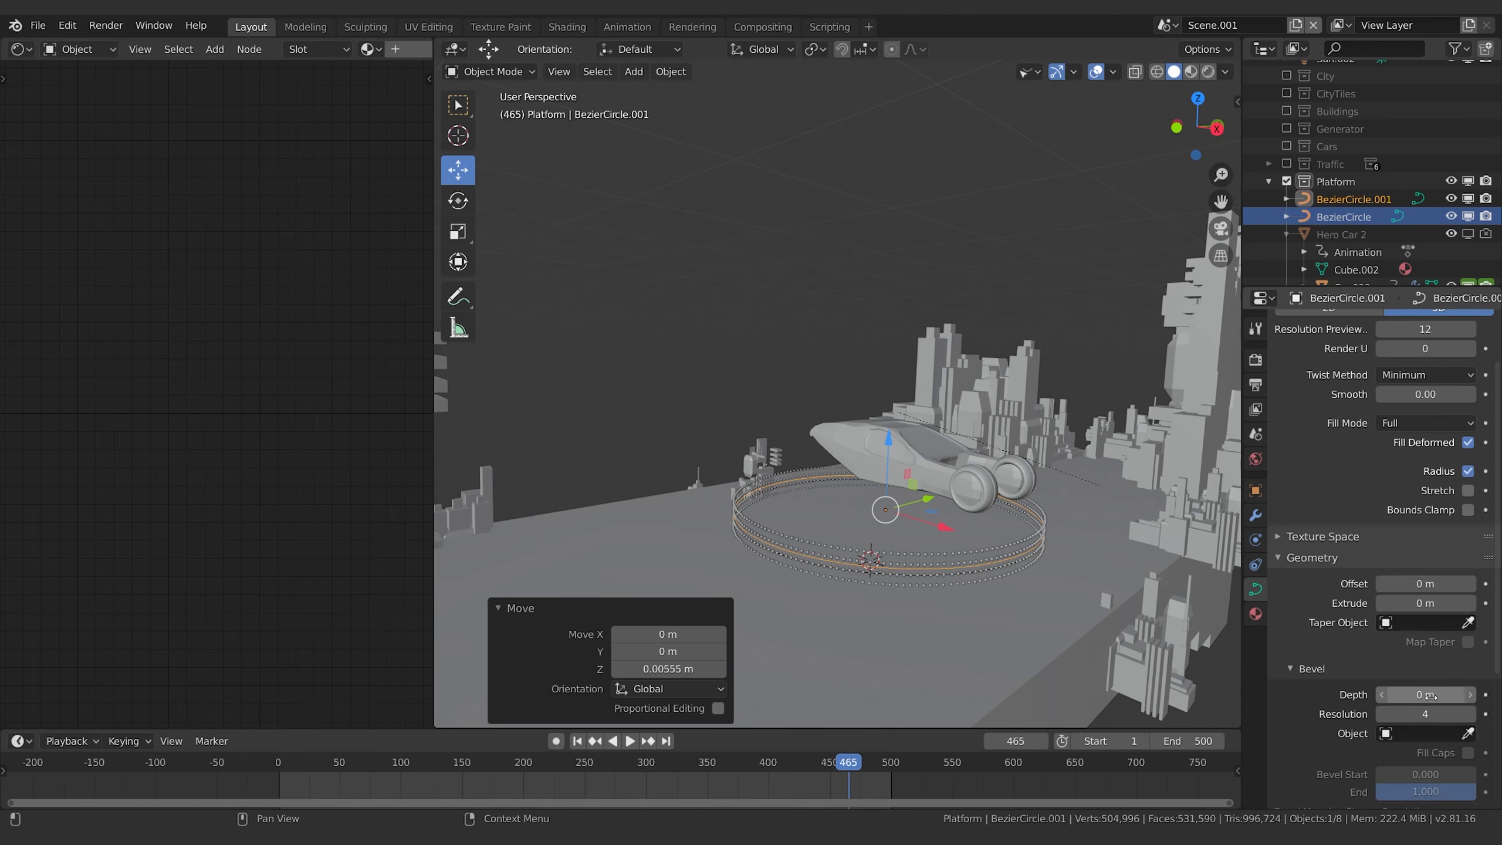
pyautogui.moveTo(1423, 605)
pyautogui.mouseDown()
pyautogui.moveTo(1452, 604)
pyautogui.moveTo(1422, 603)
pyautogui.mouseUp()
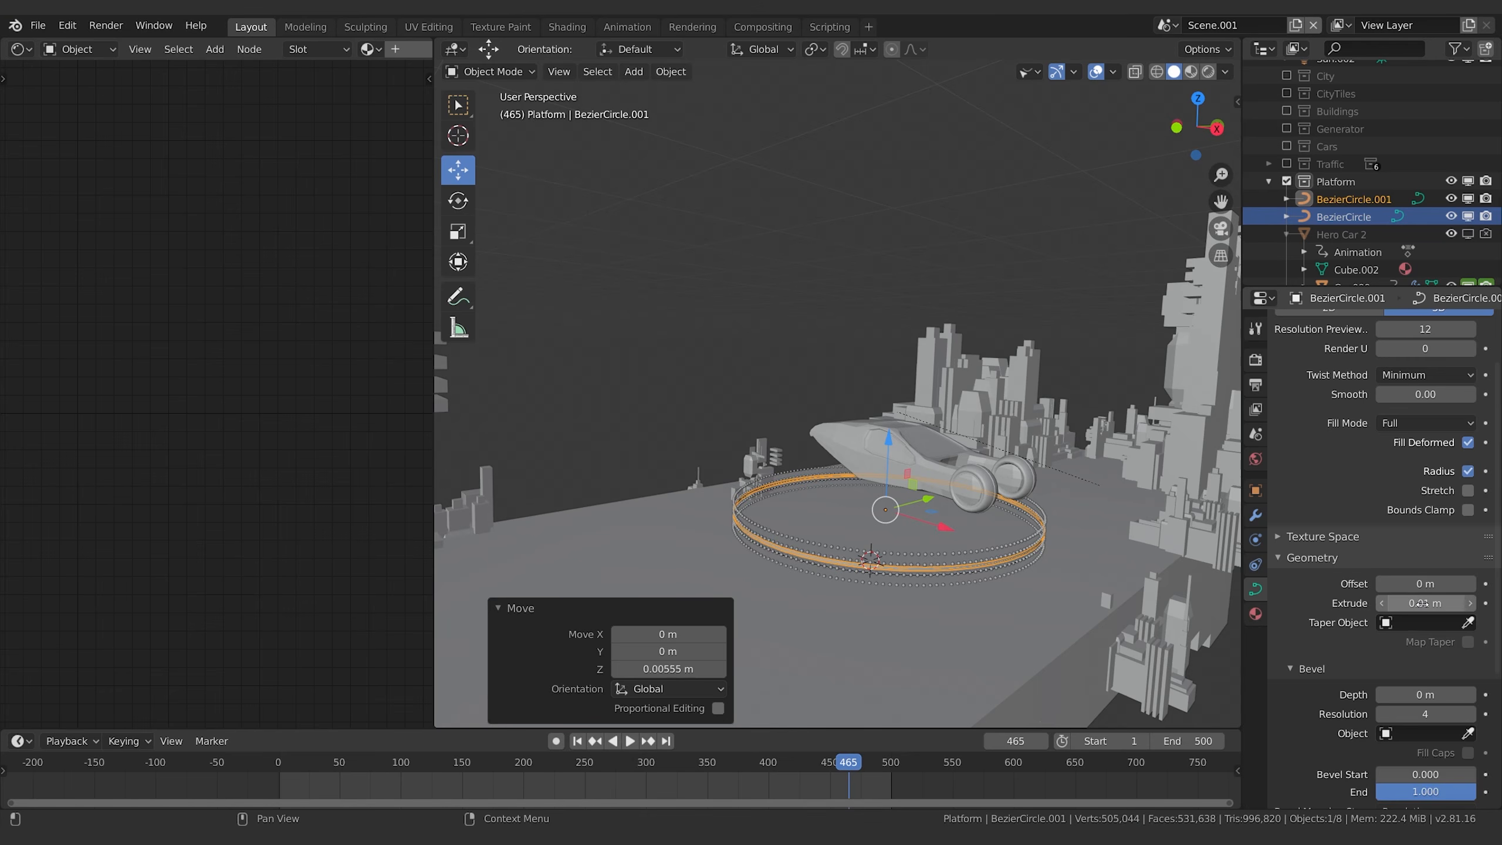
# Assign the Holo-Orange material to the band, make it a single-user copy and rename it Holo-Orange.002.
pyautogui.click(1255, 614)
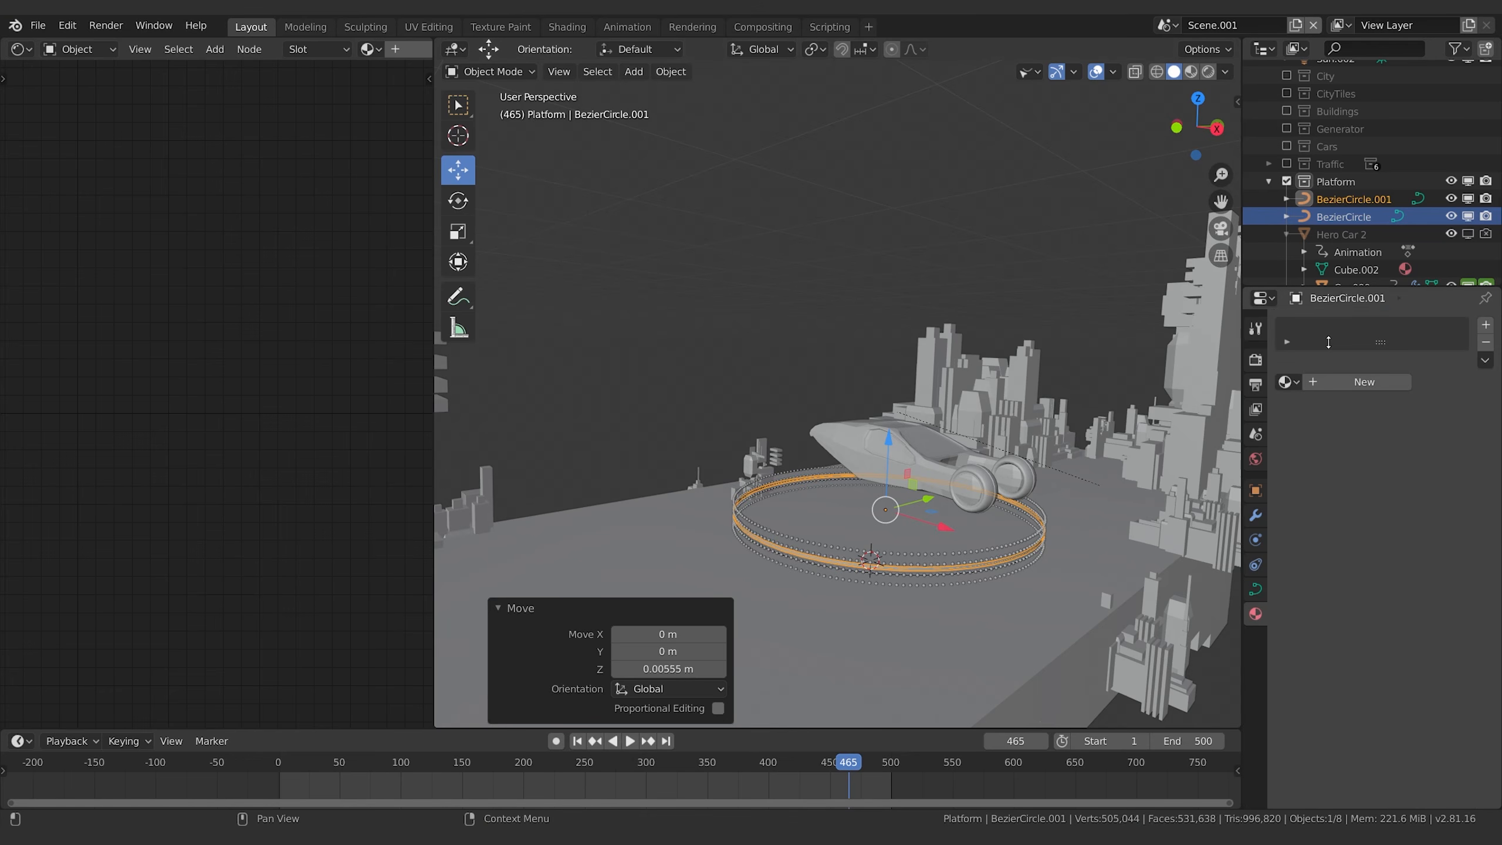
pyautogui.click(1288, 381)
pyautogui.click(1138, 507)
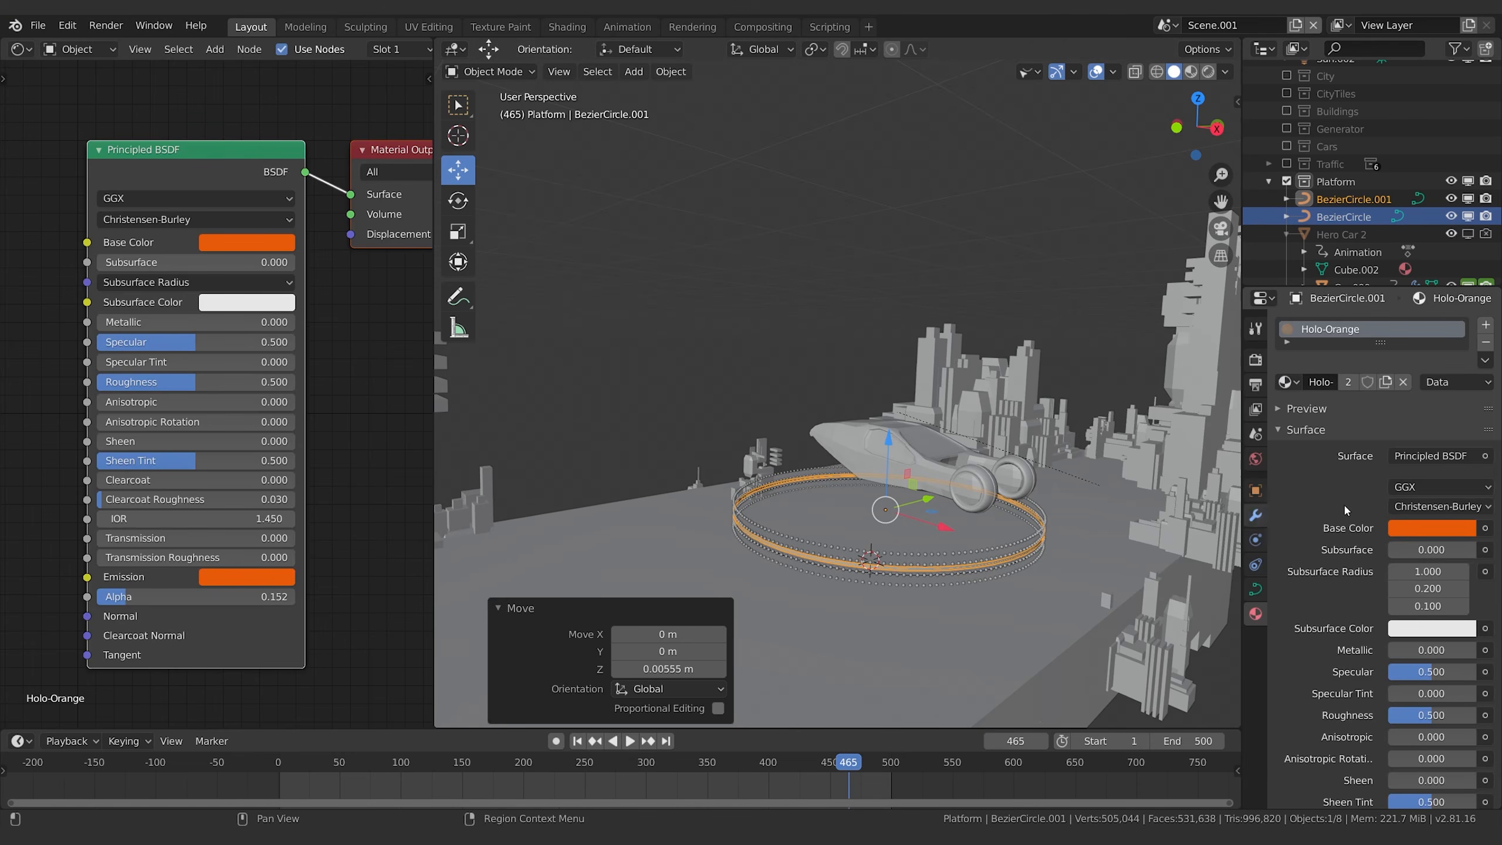
pyautogui.click(1346, 382)
pyautogui.click(1338, 383)
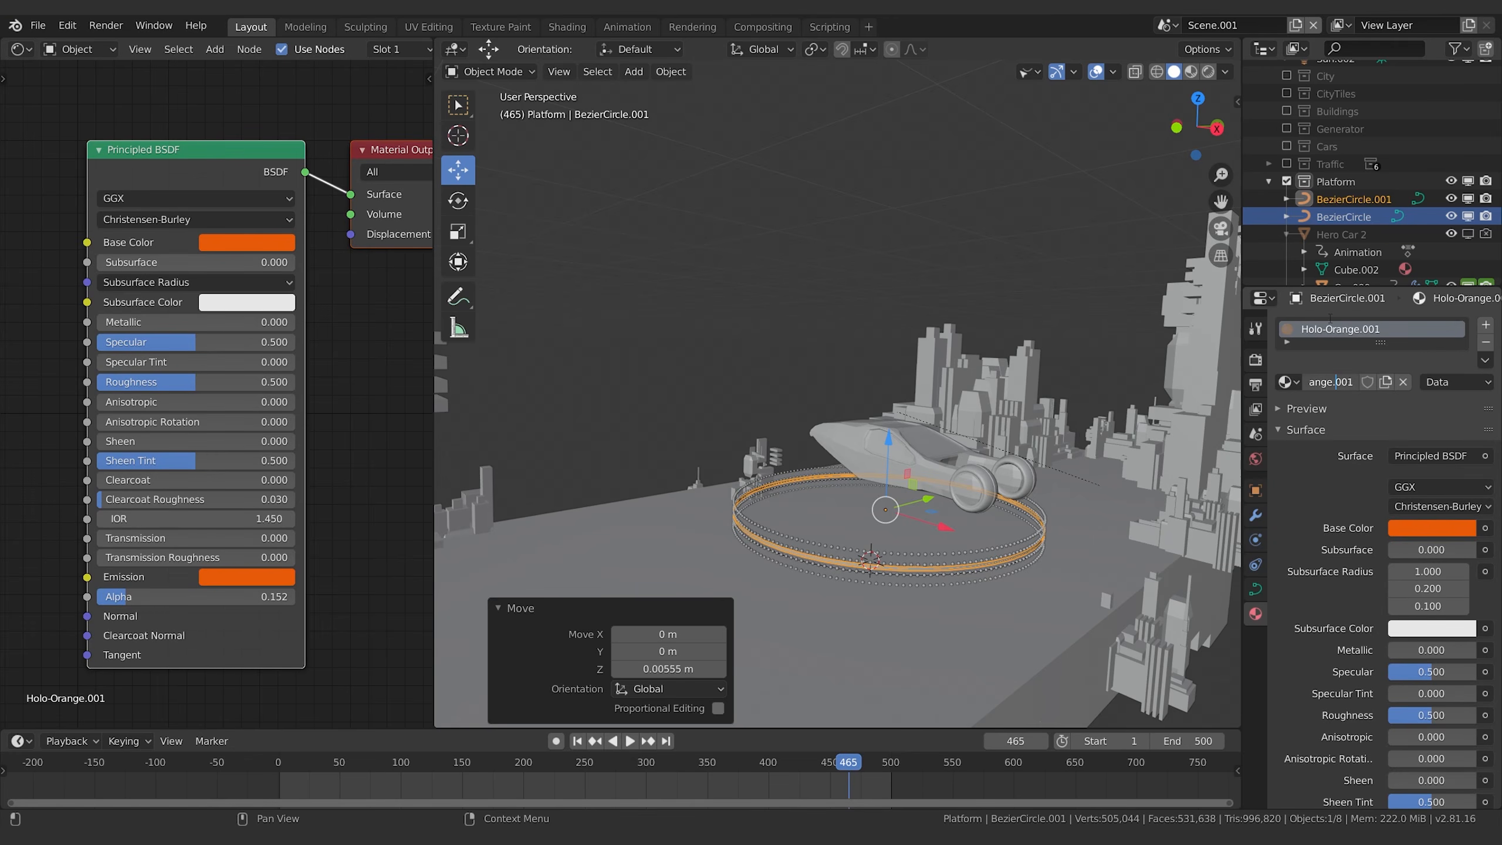
pyautogui.press('BackSpace')
pyautogui.write('2')
pyautogui.press('Return')
# Shift the Holo-Orange.002 material's Emission color to a redder, fully saturated orange.
pyautogui.click(1431, 527)
pyautogui.scroll(-8, 1377, 592)
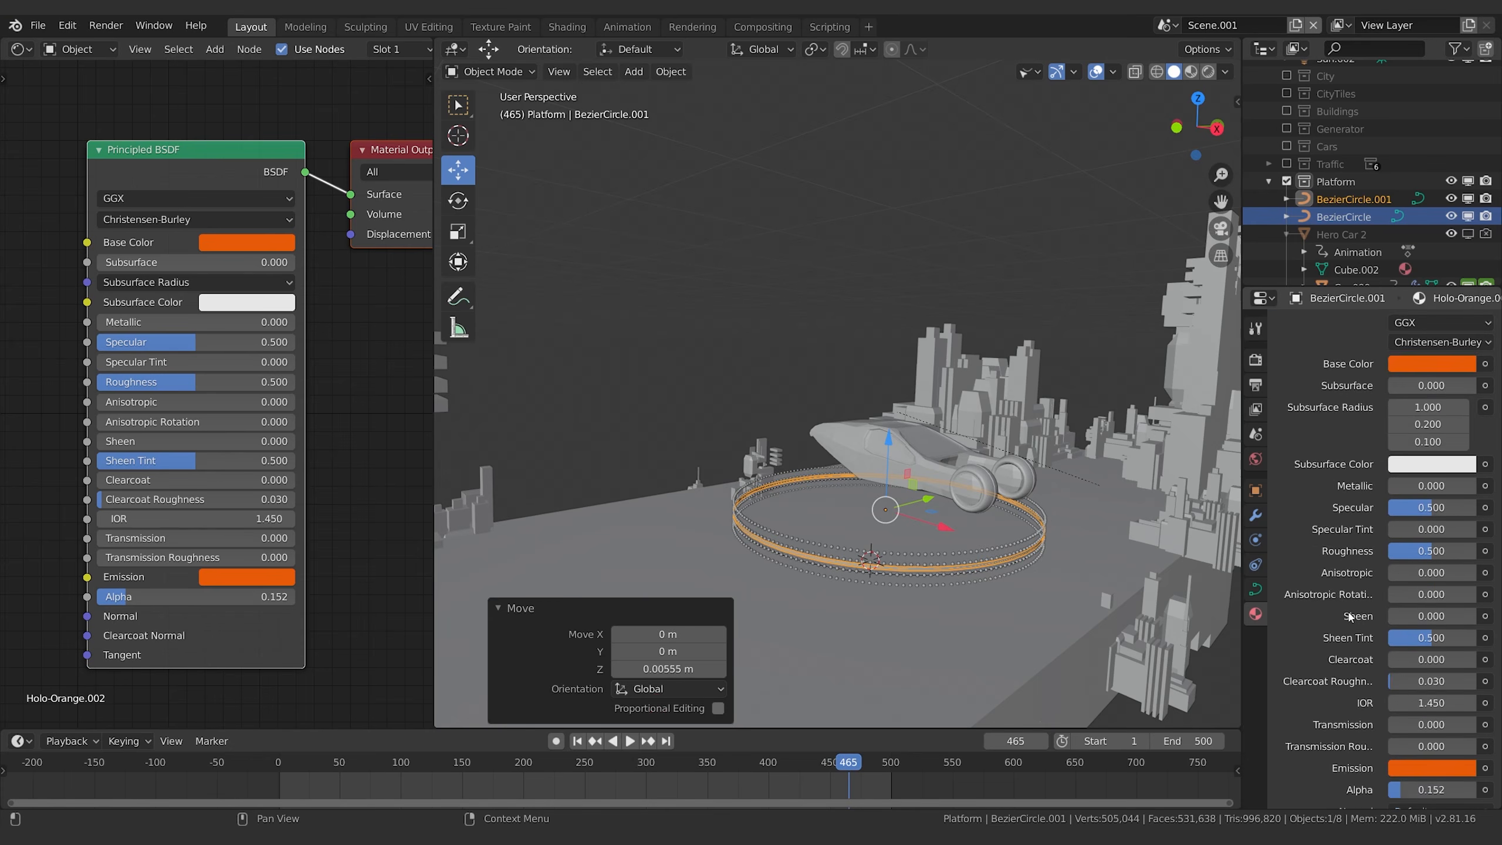
pyautogui.click(1426, 673)
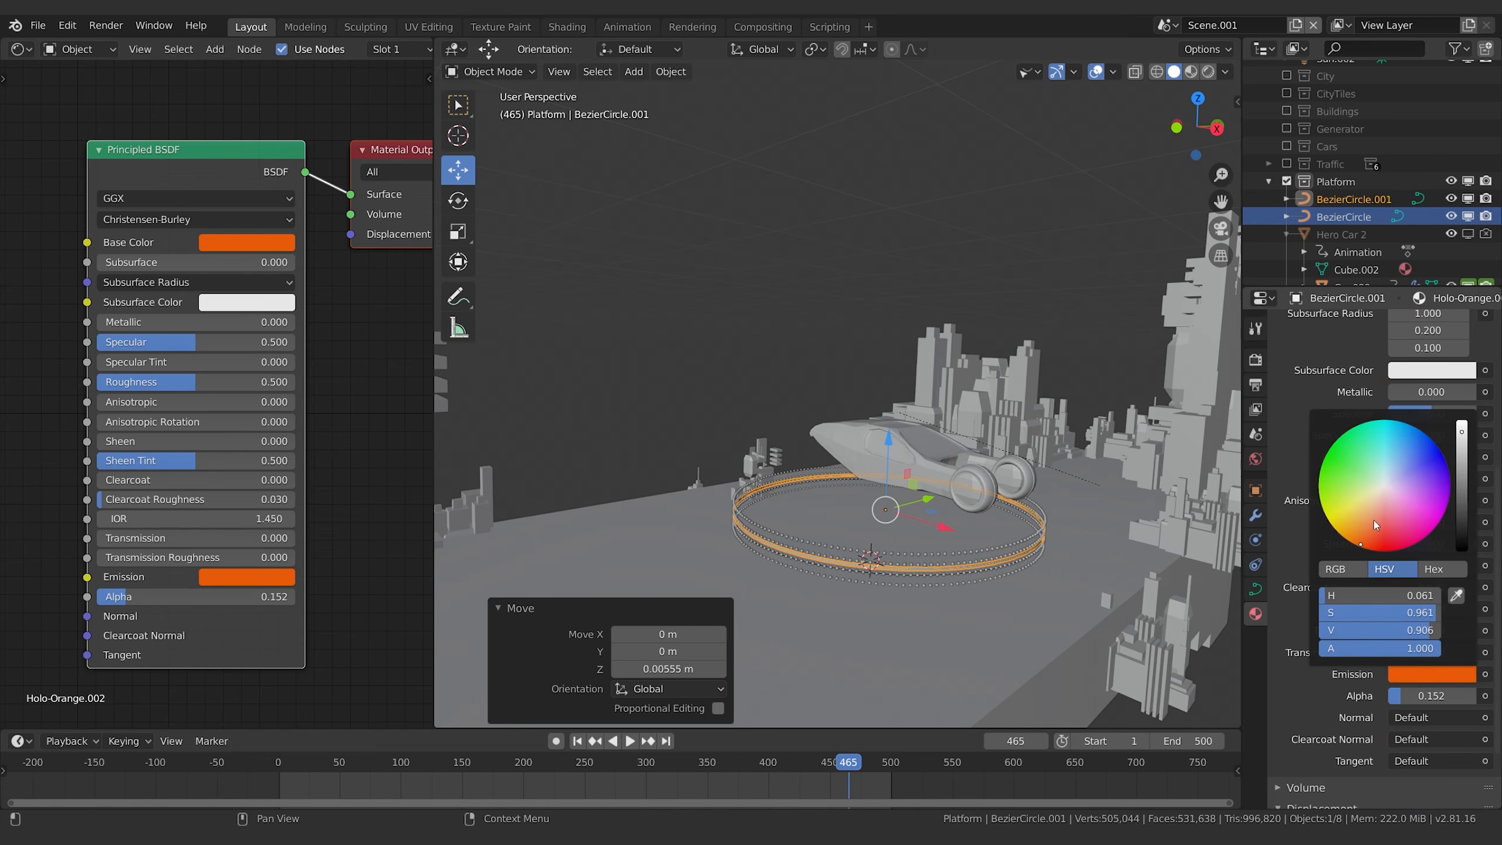
pyautogui.click(1373, 548)
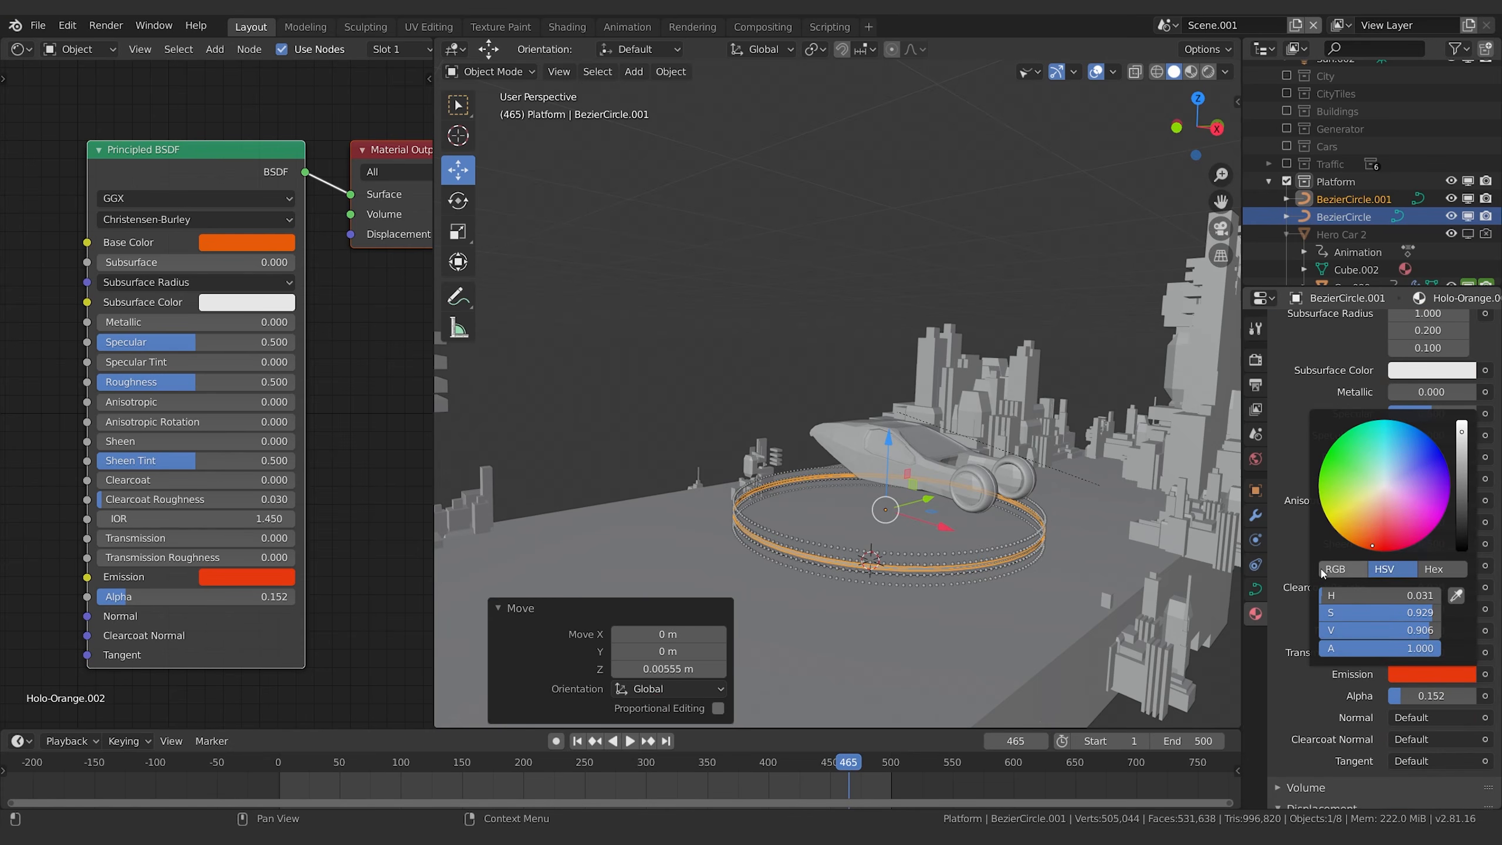
pyautogui.moveTo(1373, 546); pyautogui.dragTo(1370, 551)
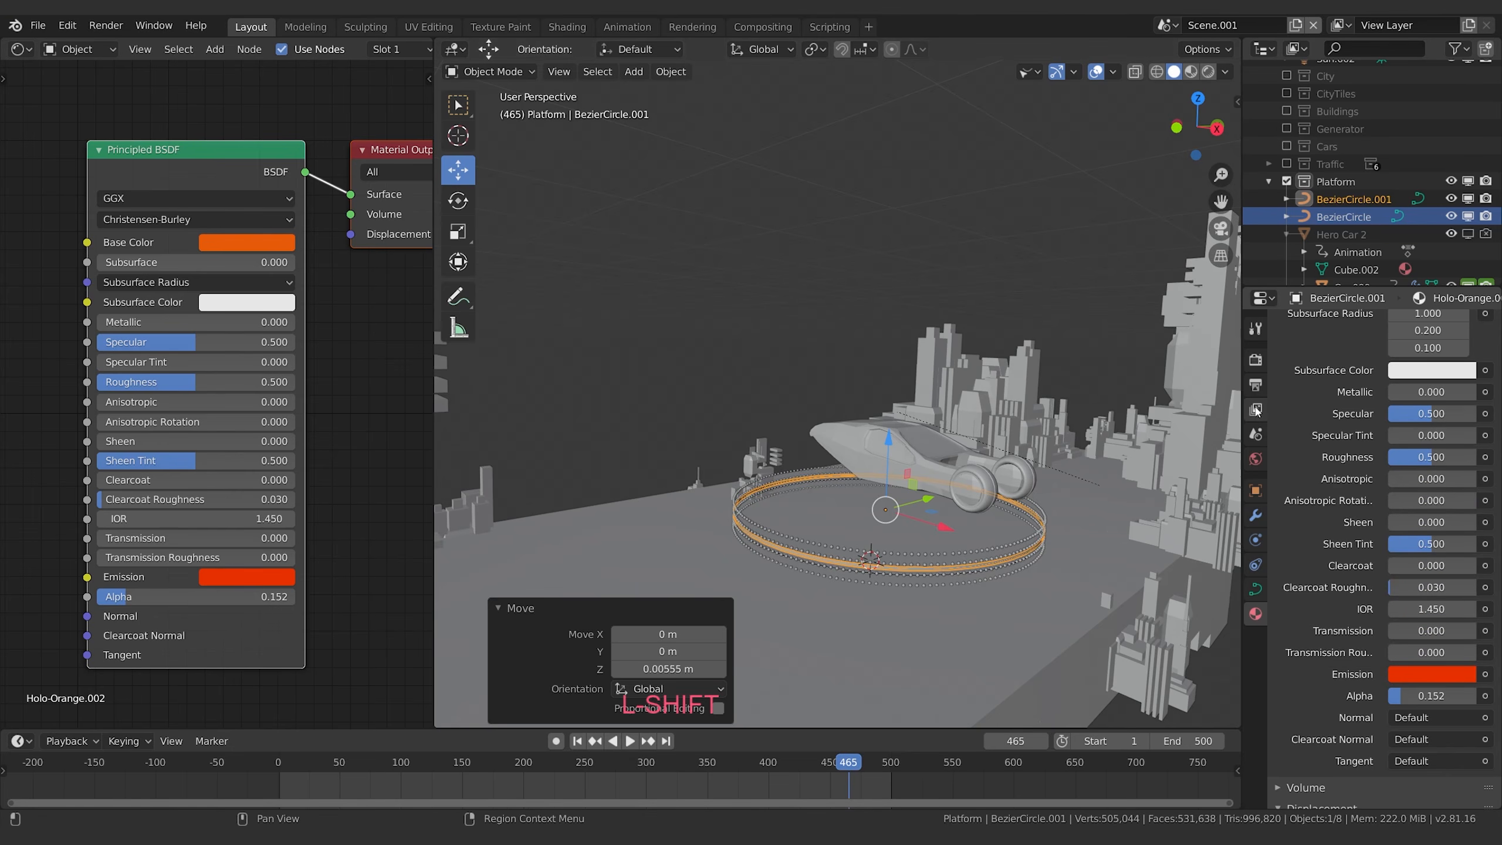
# Add an Array modifier to BezierCircle.001 with a count of 4 and a constant offset of 0.09 m along Z only.
pyautogui.click(1256, 514)
pyautogui.click(1359, 325)
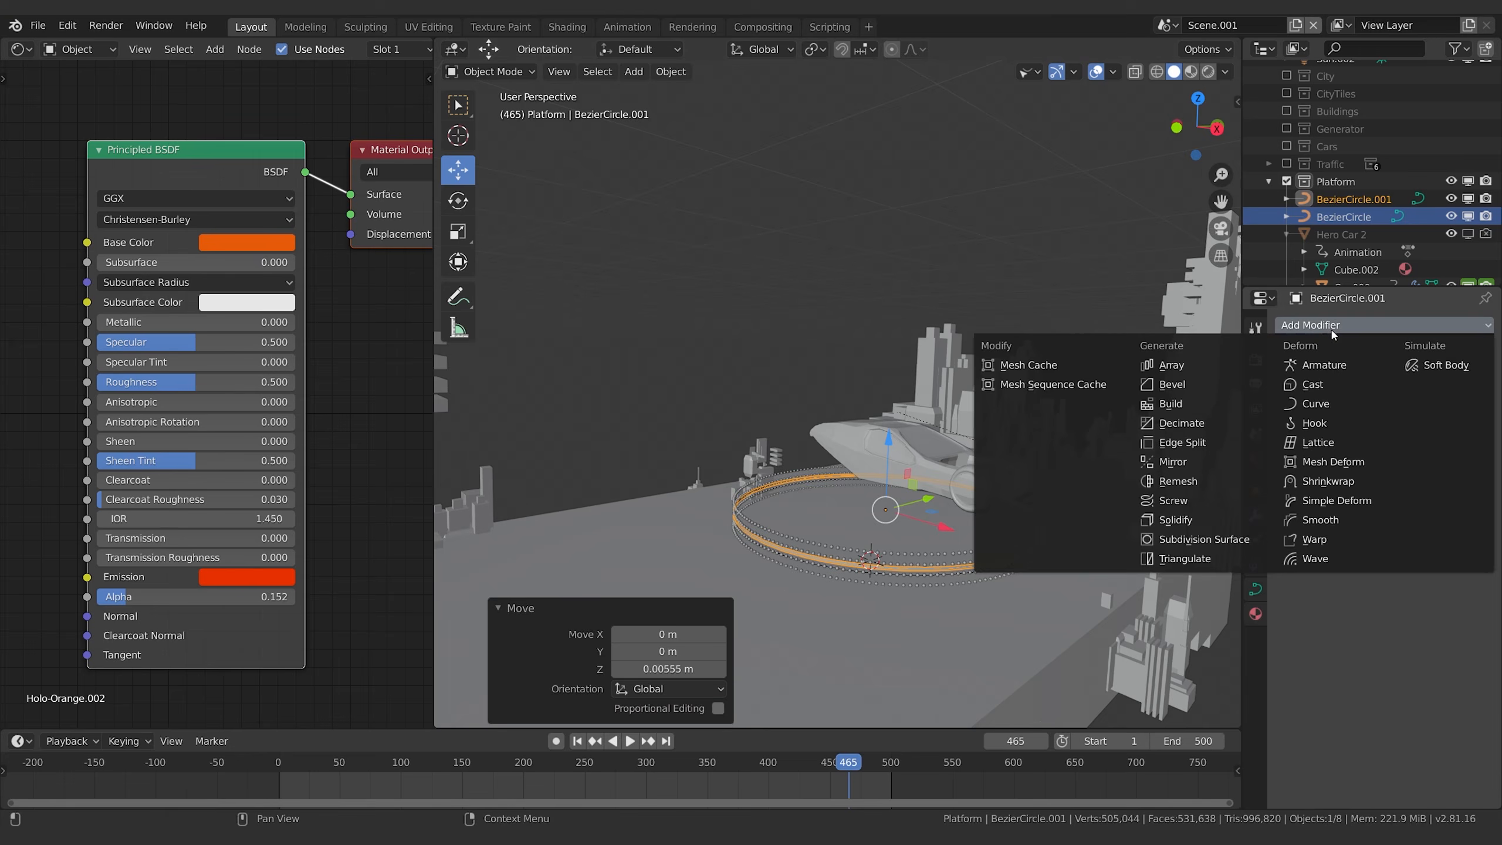
pyautogui.click(1204, 359)
pyautogui.click(1397, 446)
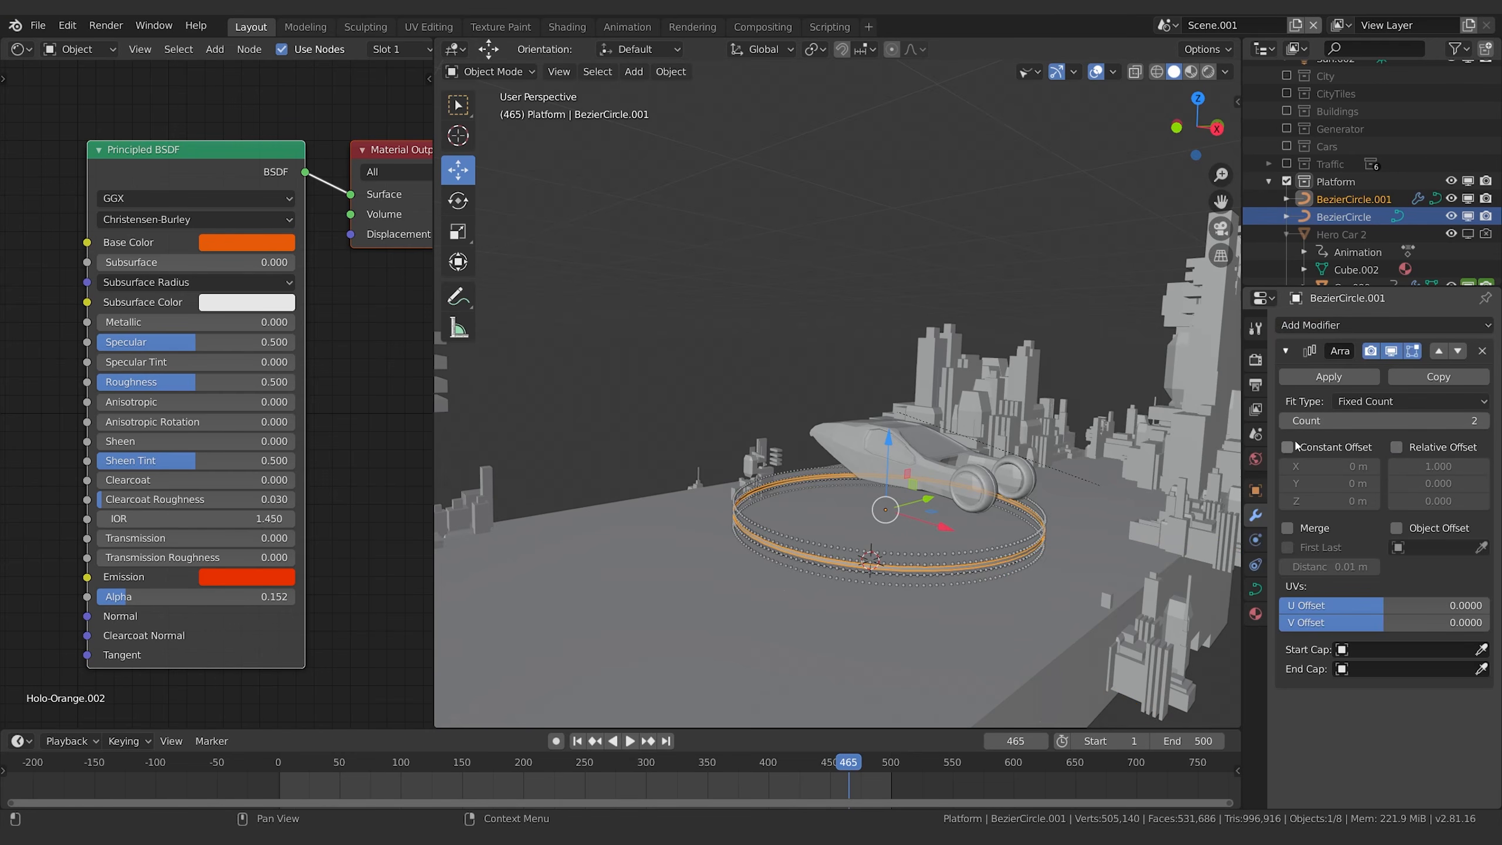
pyautogui.click(1287, 446)
pyautogui.moveTo(1331, 500)
pyautogui.mouseDown()
pyautogui.moveTo(1360, 501)
pyautogui.moveTo(1338, 501)
pyautogui.mouseUp()
pyautogui.moveTo(1470, 421); pyautogui.dragTo(1485, 421)
# Switch the viewport to rendered shading and hide the overlays.
pyautogui.press('z')
pyautogui.click(885, 346)
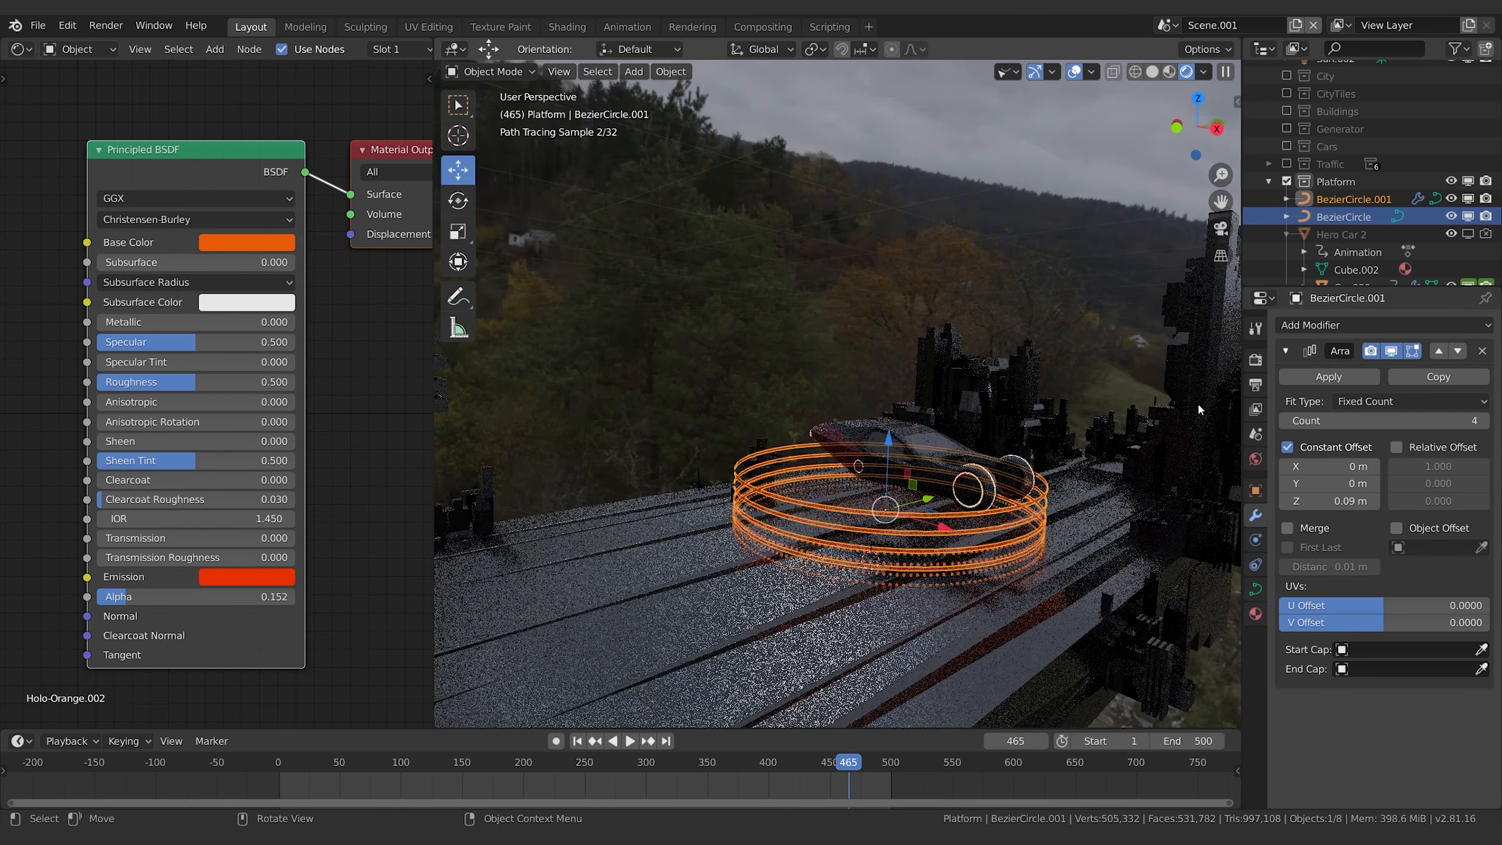
pyautogui.click(1073, 71)
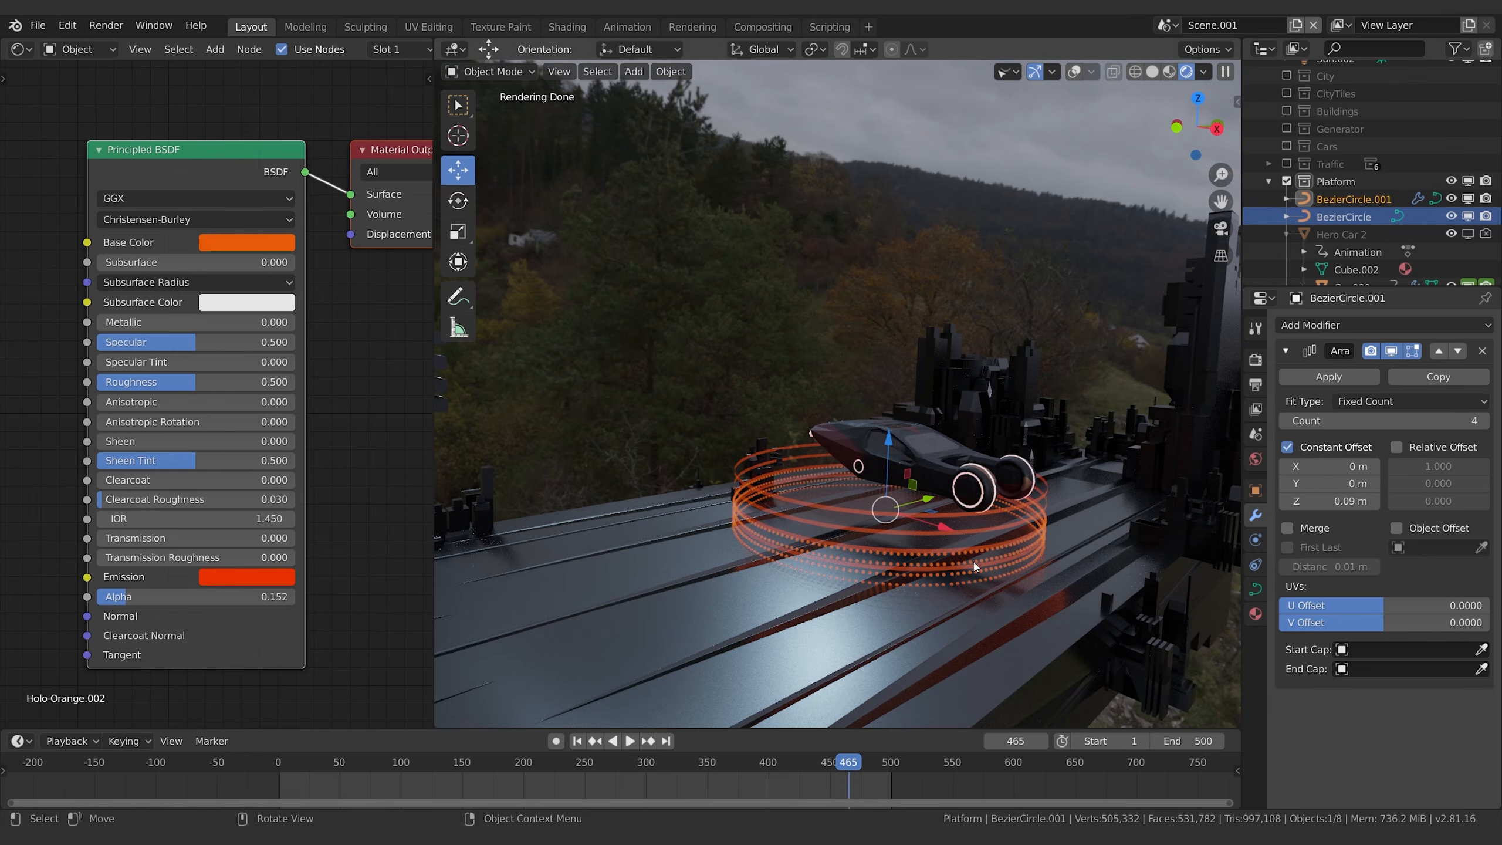
# Select the sphere rings and change their Holo-Orange material's Emission to a deep blue with saturation and value at 1.000.
pyautogui.click(954, 568)
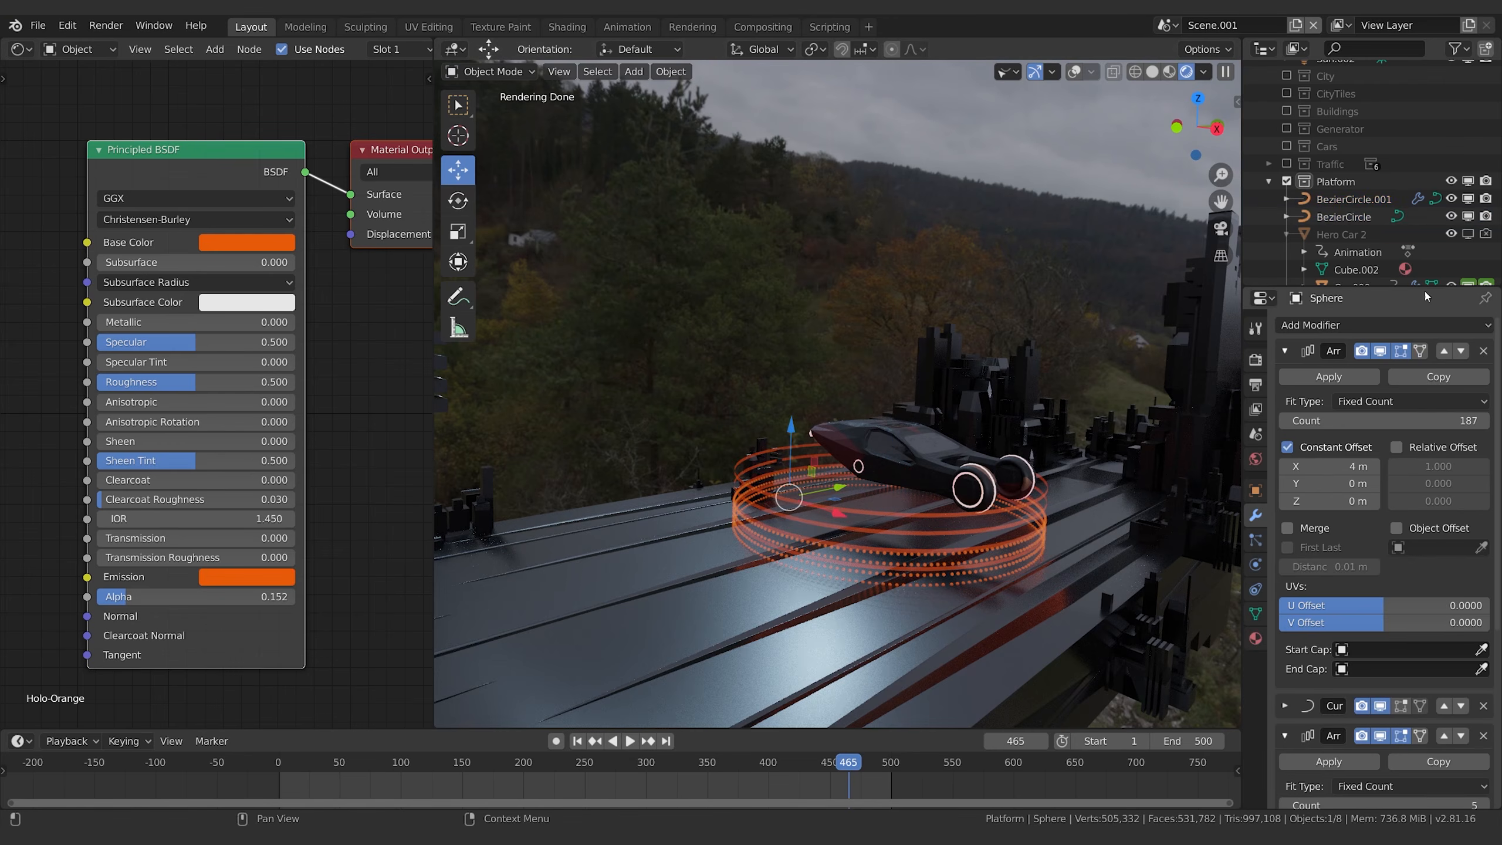
pyautogui.click(1255, 638)
pyautogui.scroll(11, 1383, 620)
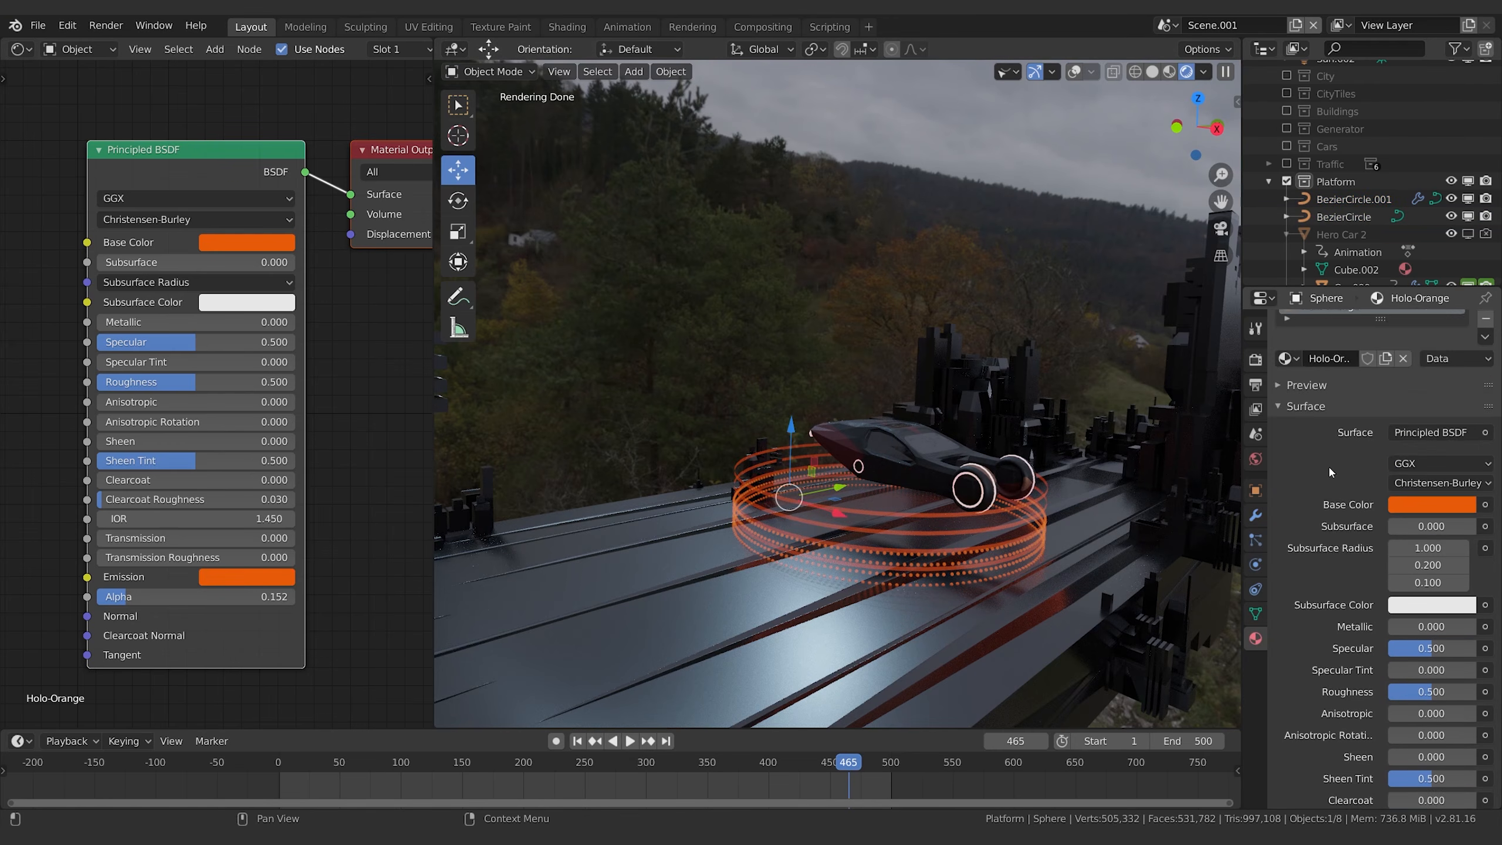
pyautogui.scroll(-6, 1225, 592)
pyautogui.scroll(5, 922, 432)
pyautogui.scroll(3, 920, 428)
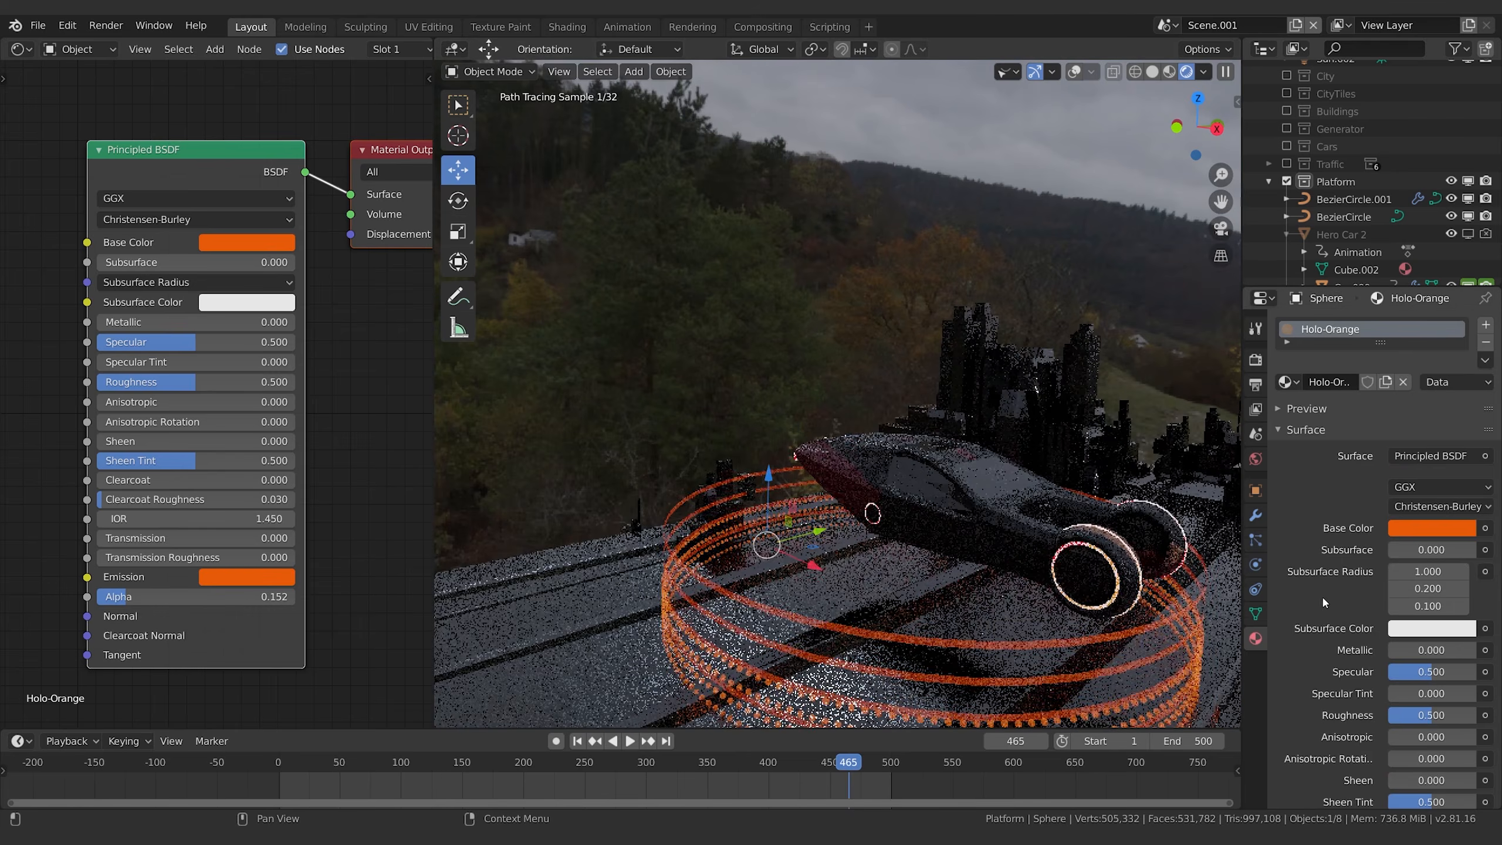
pyautogui.scroll(-8, 1321, 595)
pyautogui.click(1433, 696)
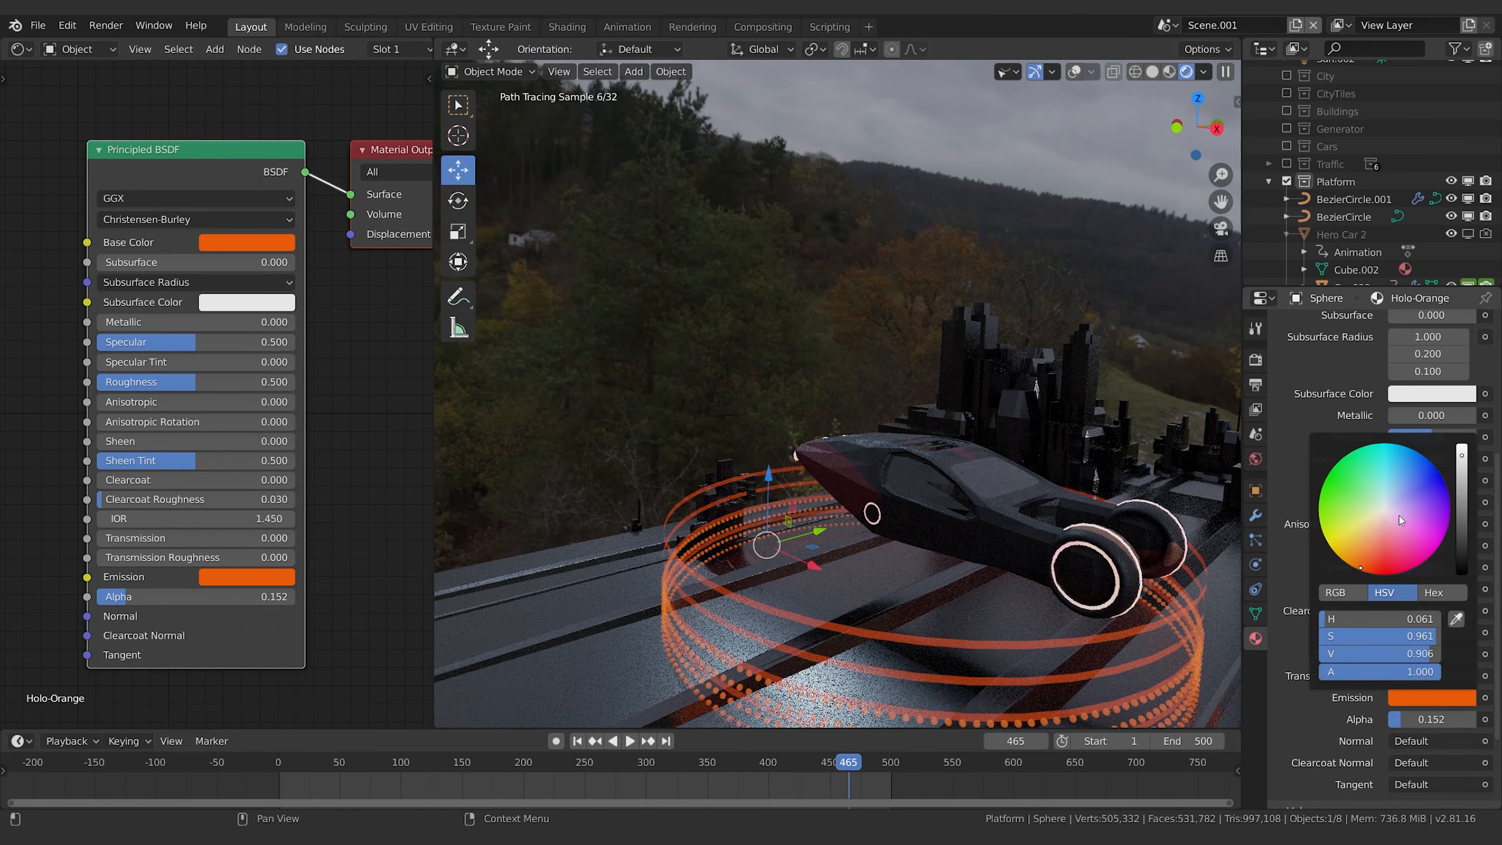
pyautogui.click(1400, 485)
pyautogui.scroll(-1, 1075, 599)
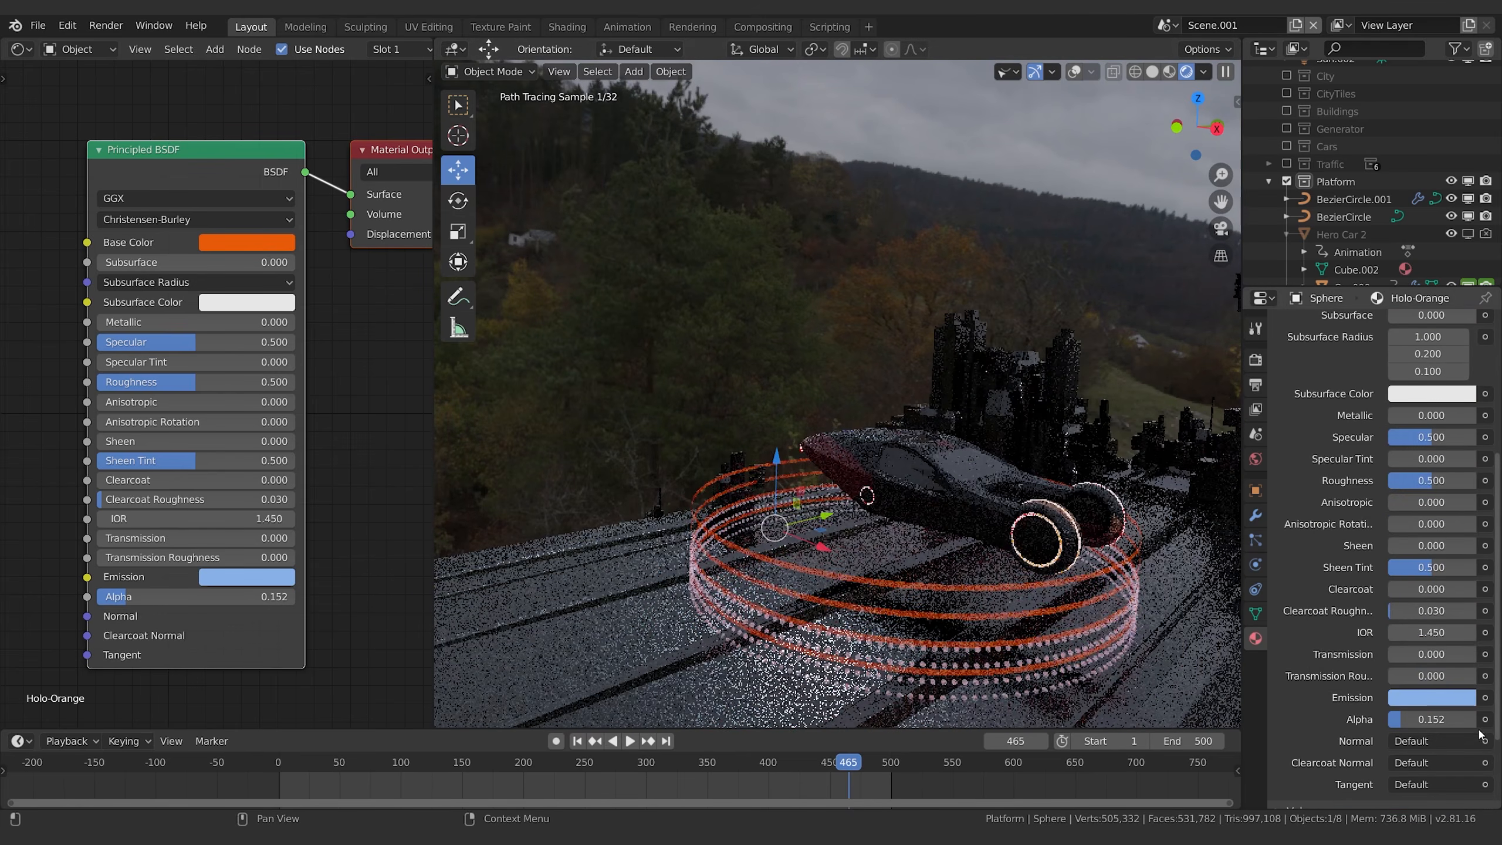
pyautogui.click(1433, 697)
pyautogui.click(1419, 467)
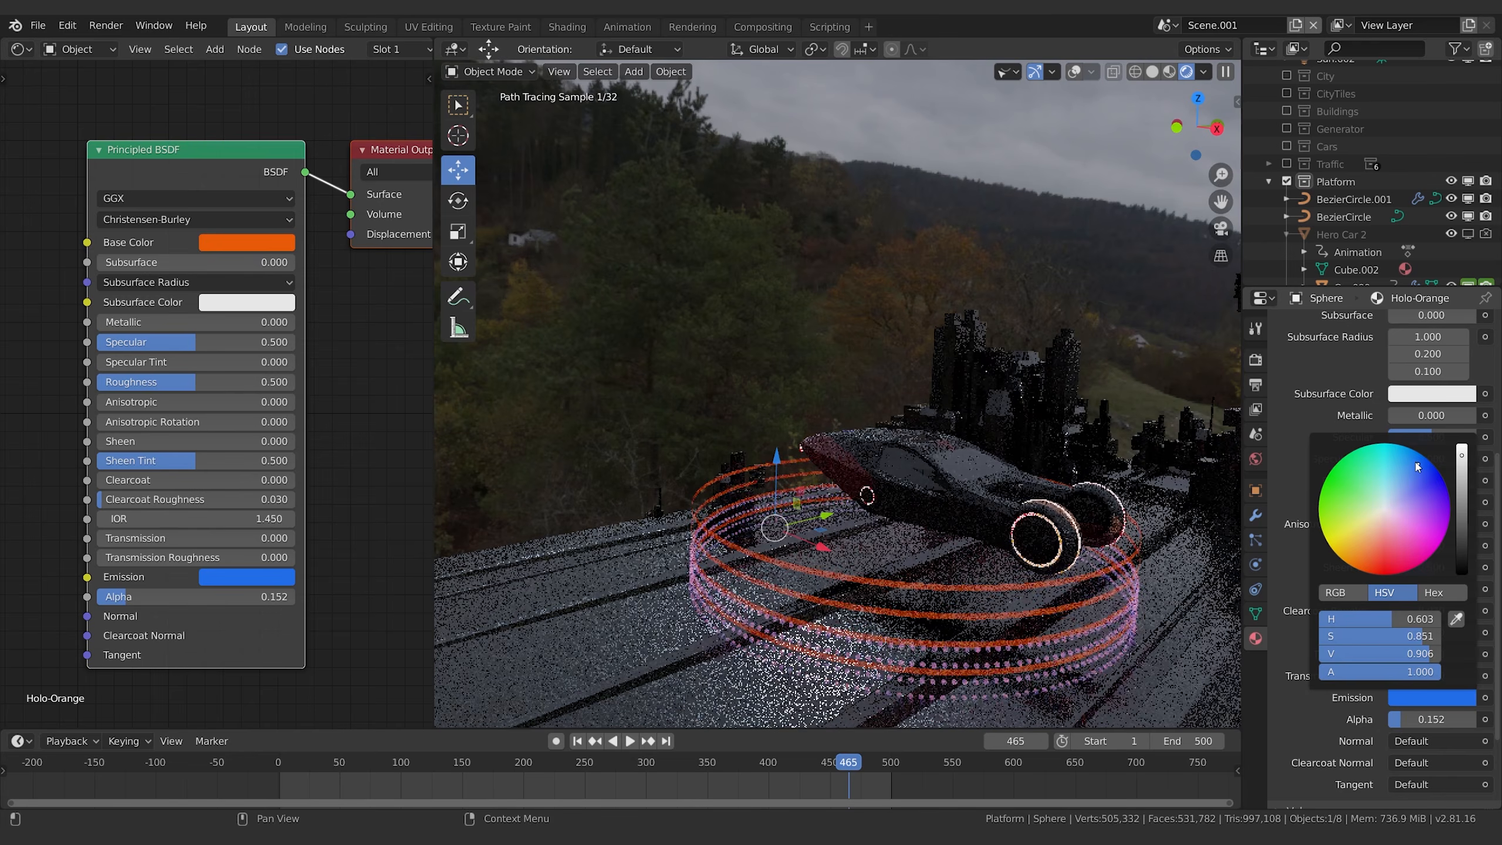
pyautogui.moveTo(1417, 464)
pyautogui.mouseDown()
pyautogui.moveTo(1440, 474)
pyautogui.moveTo(1468, 447)
pyautogui.mouseUp()
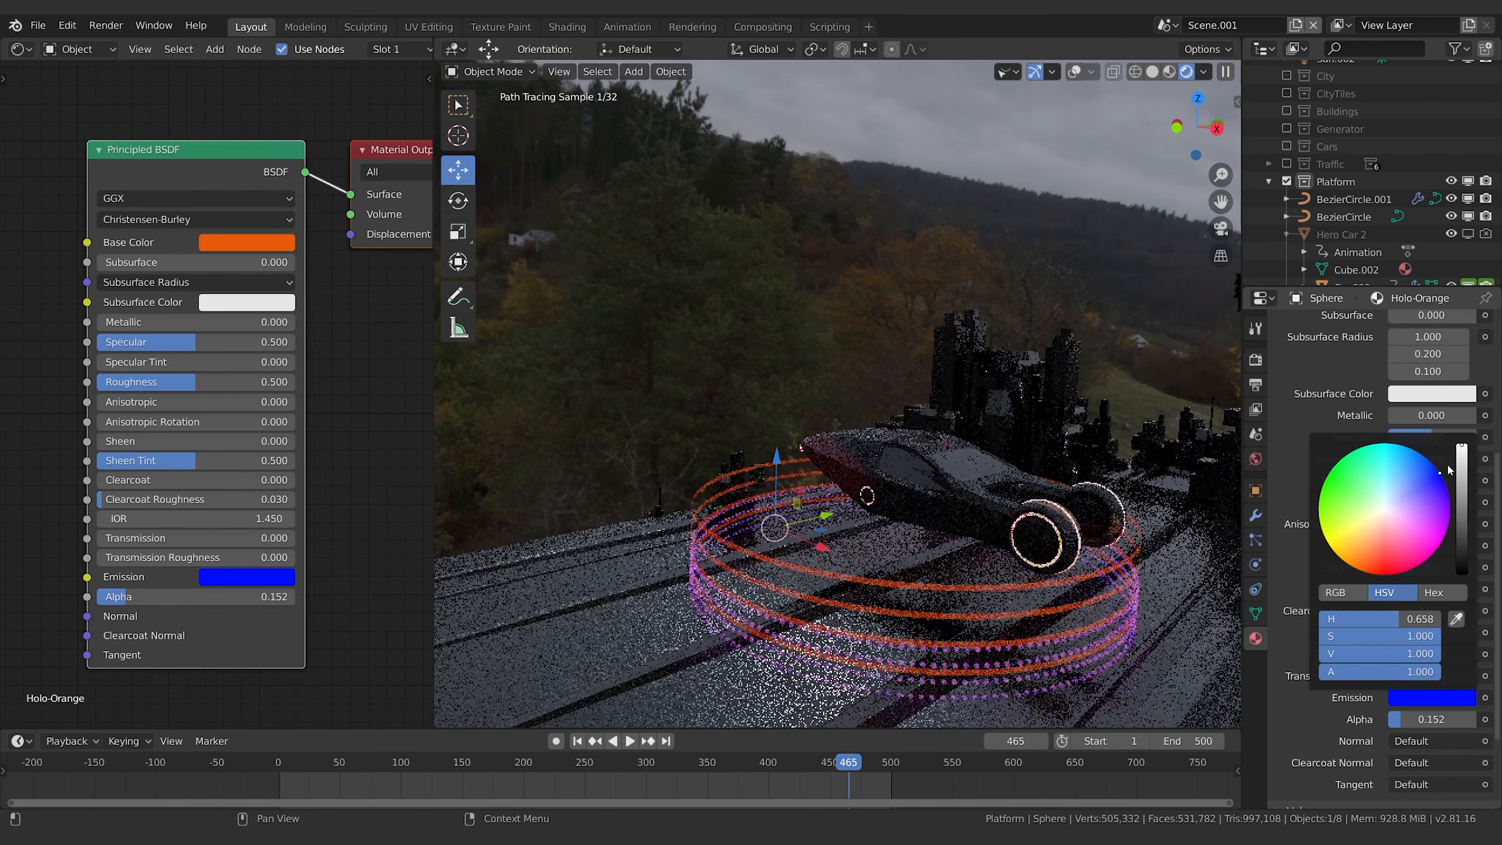
pyautogui.click(1447, 491)
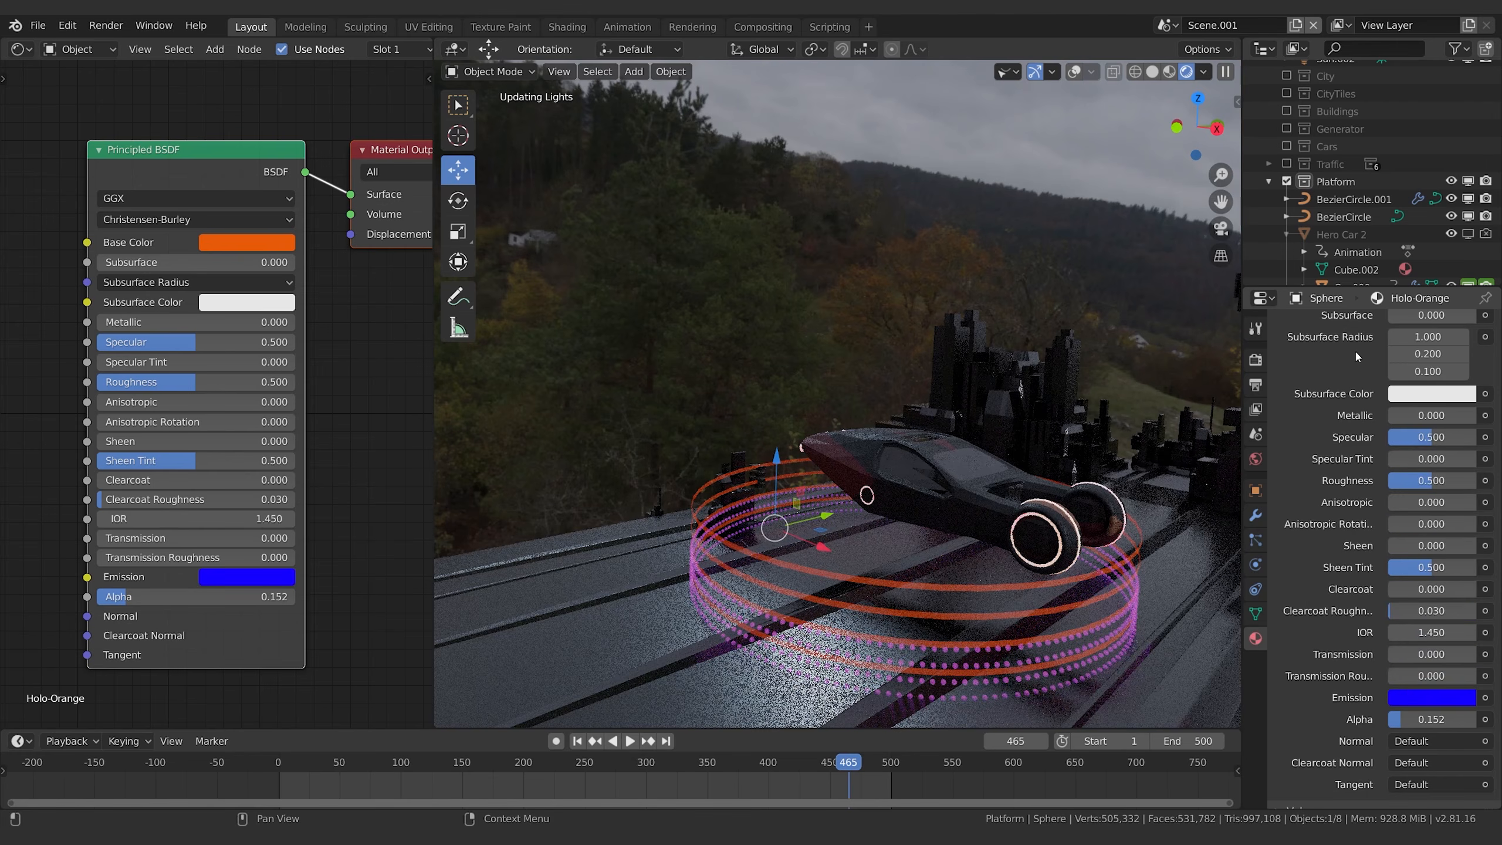
# Change the Holo-Orange material's Base Color to a light azure blue with saturation 1.000 and value 0.906.
pyautogui.scroll(4, 1348, 341)
pyautogui.click(1420, 385)
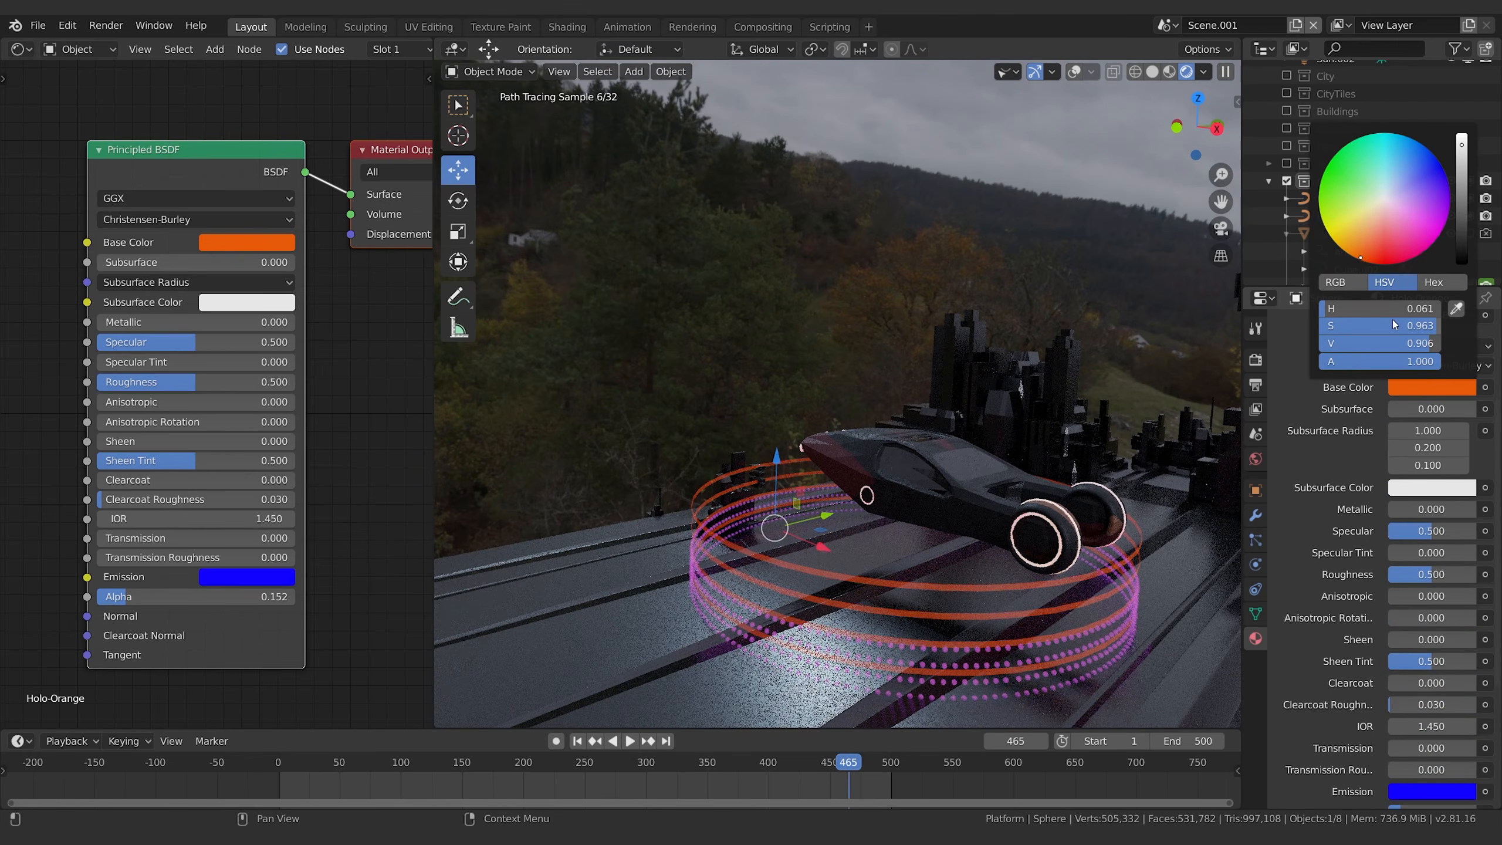
pyautogui.moveTo(1393, 325); pyautogui.dragTo(1320, 325)
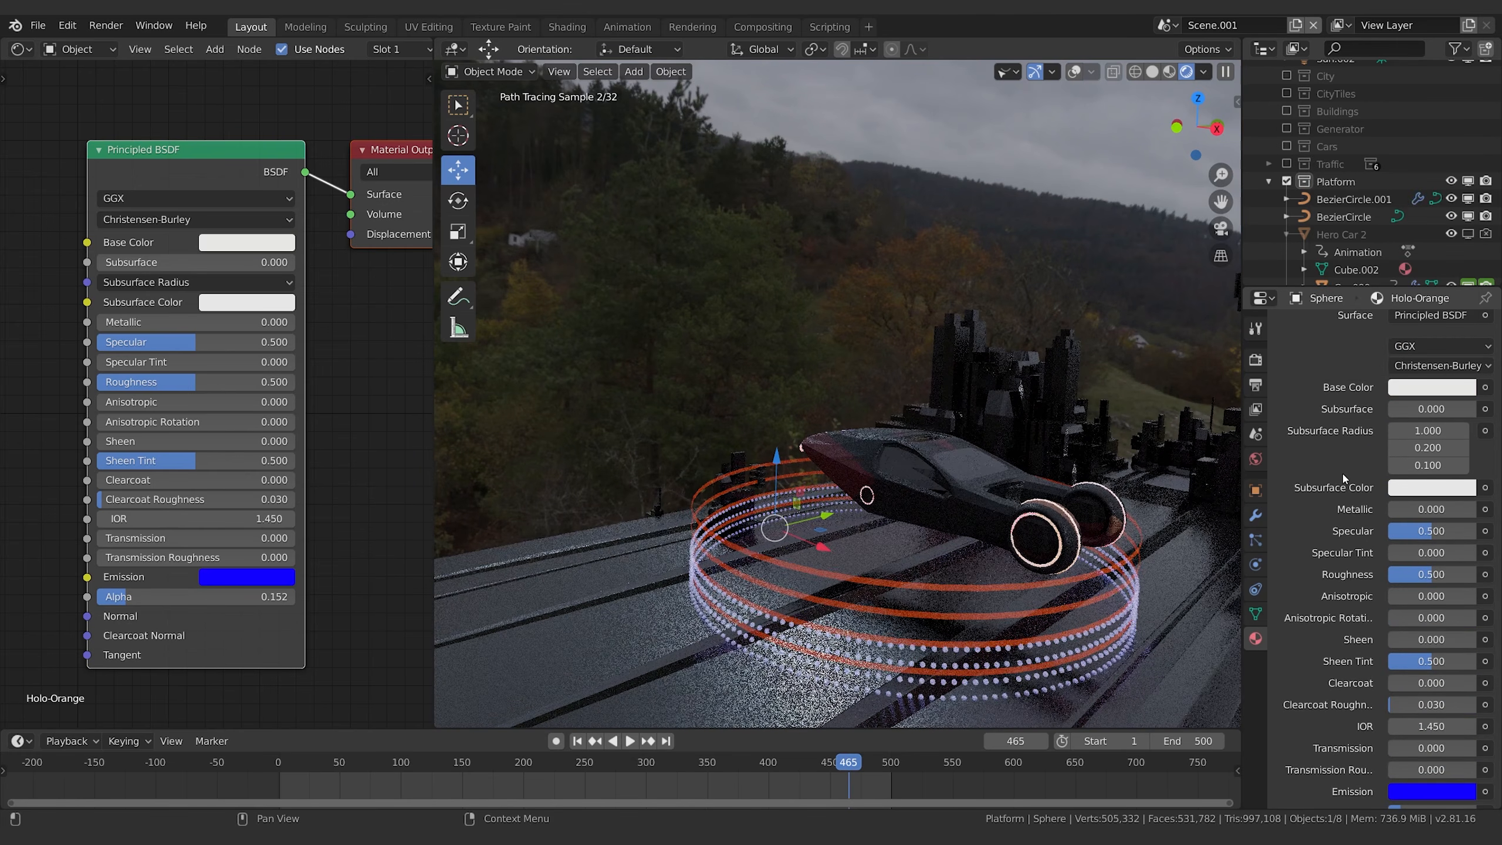
pyautogui.click(1430, 388)
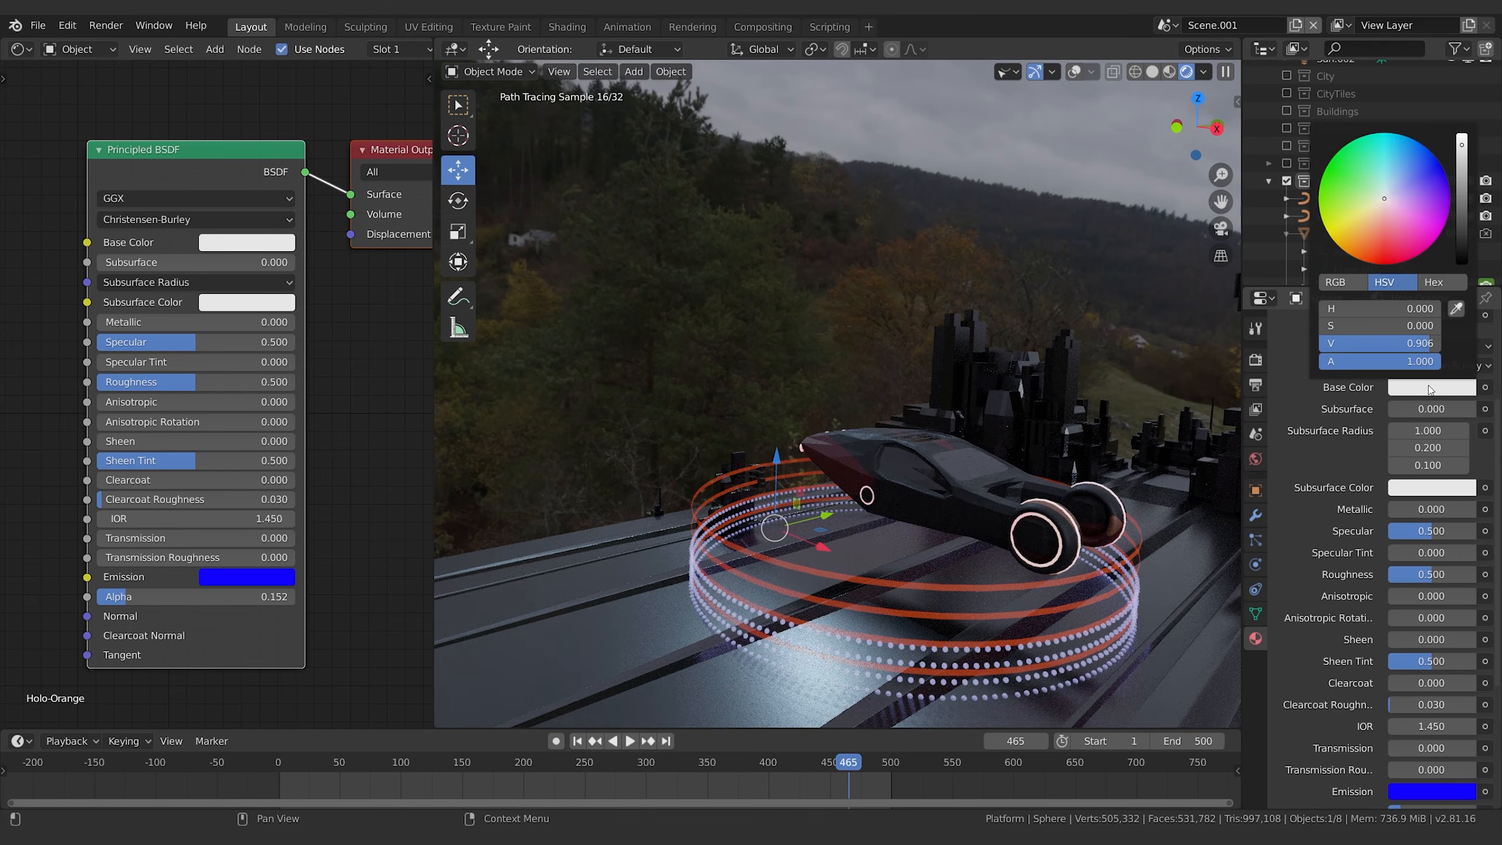
pyautogui.click(1425, 165)
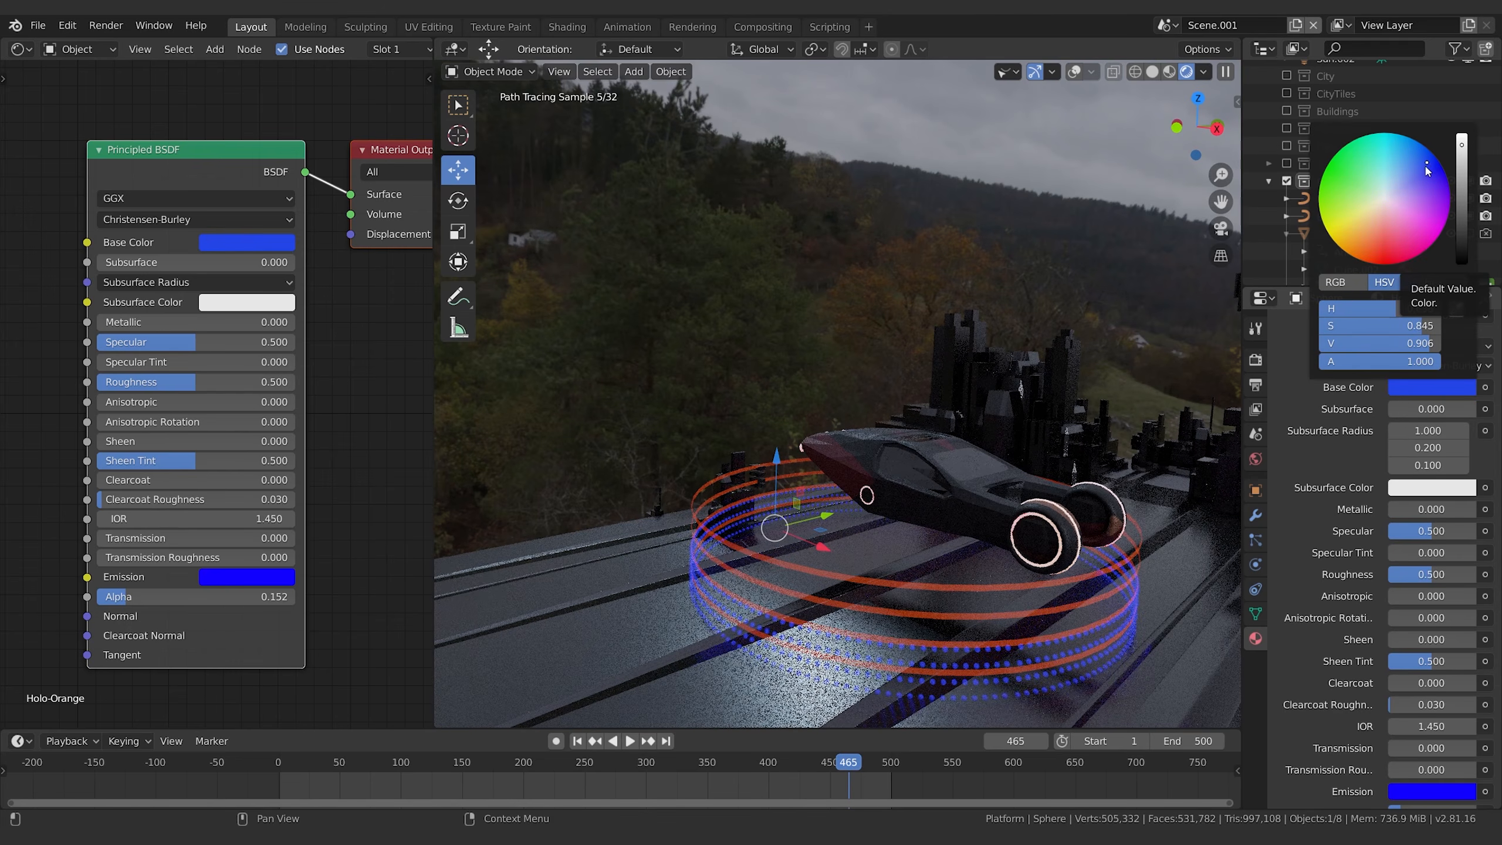
pyautogui.click(1418, 148)
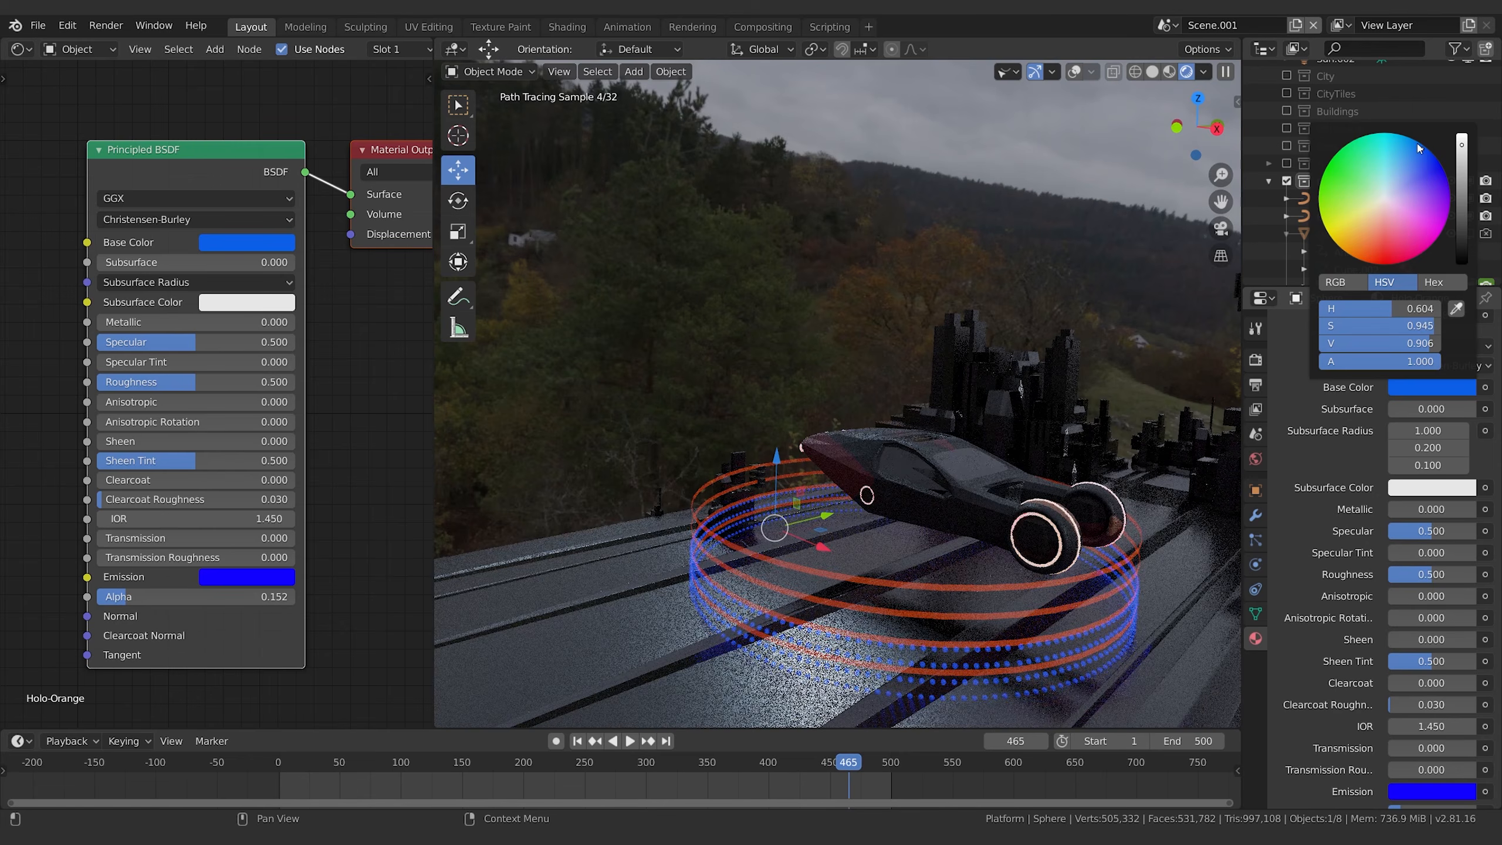
pyautogui.click(1418, 144)
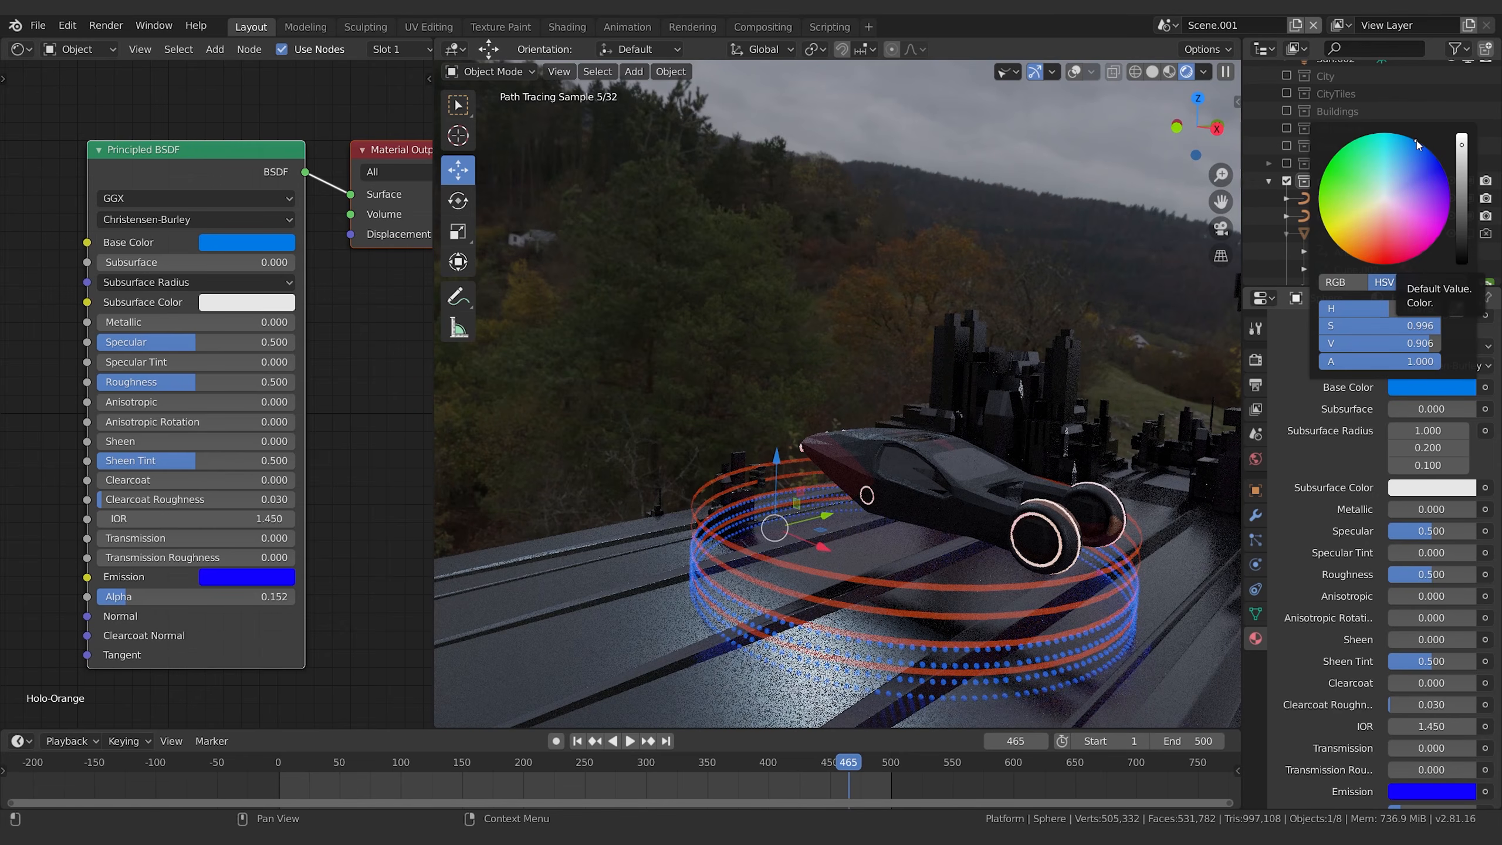
pyautogui.click(1412, 141)
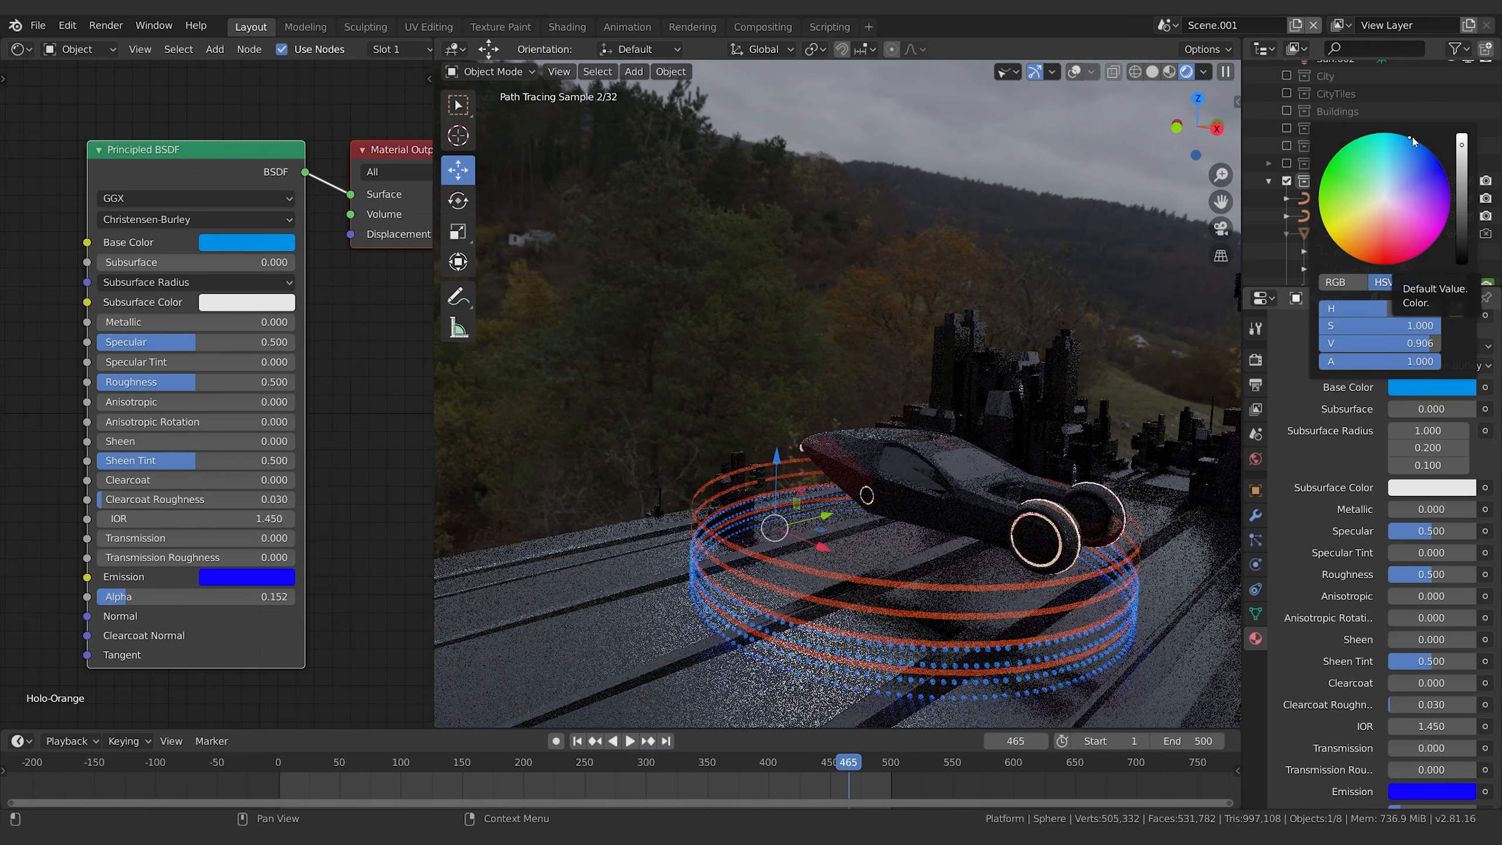
# Enable the City collection and view the scene through the camera.
pyautogui.scroll(-1, 966, 449)
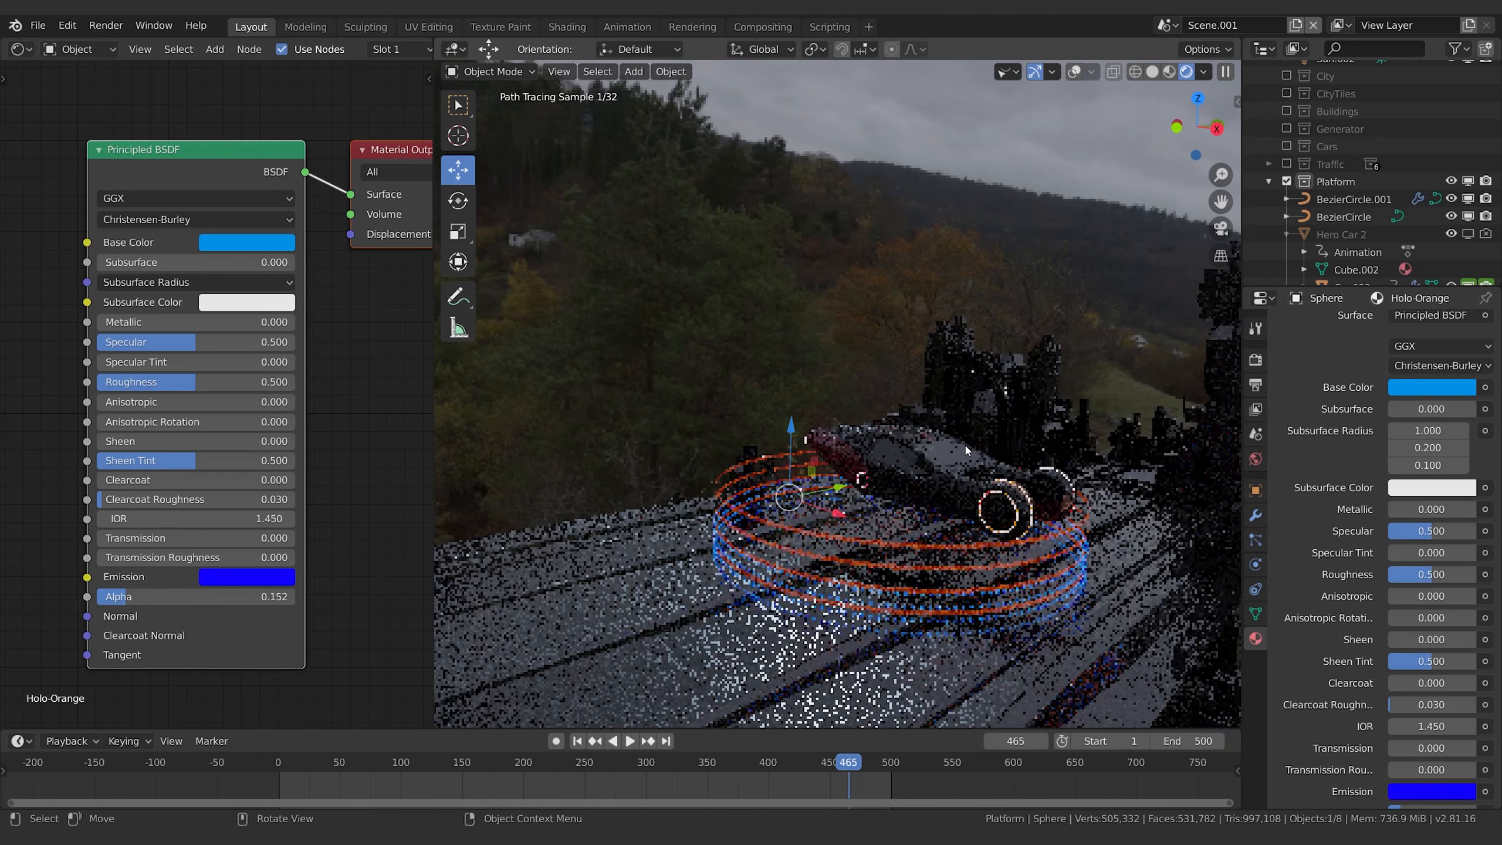
pyautogui.scroll(-2, 966, 449)
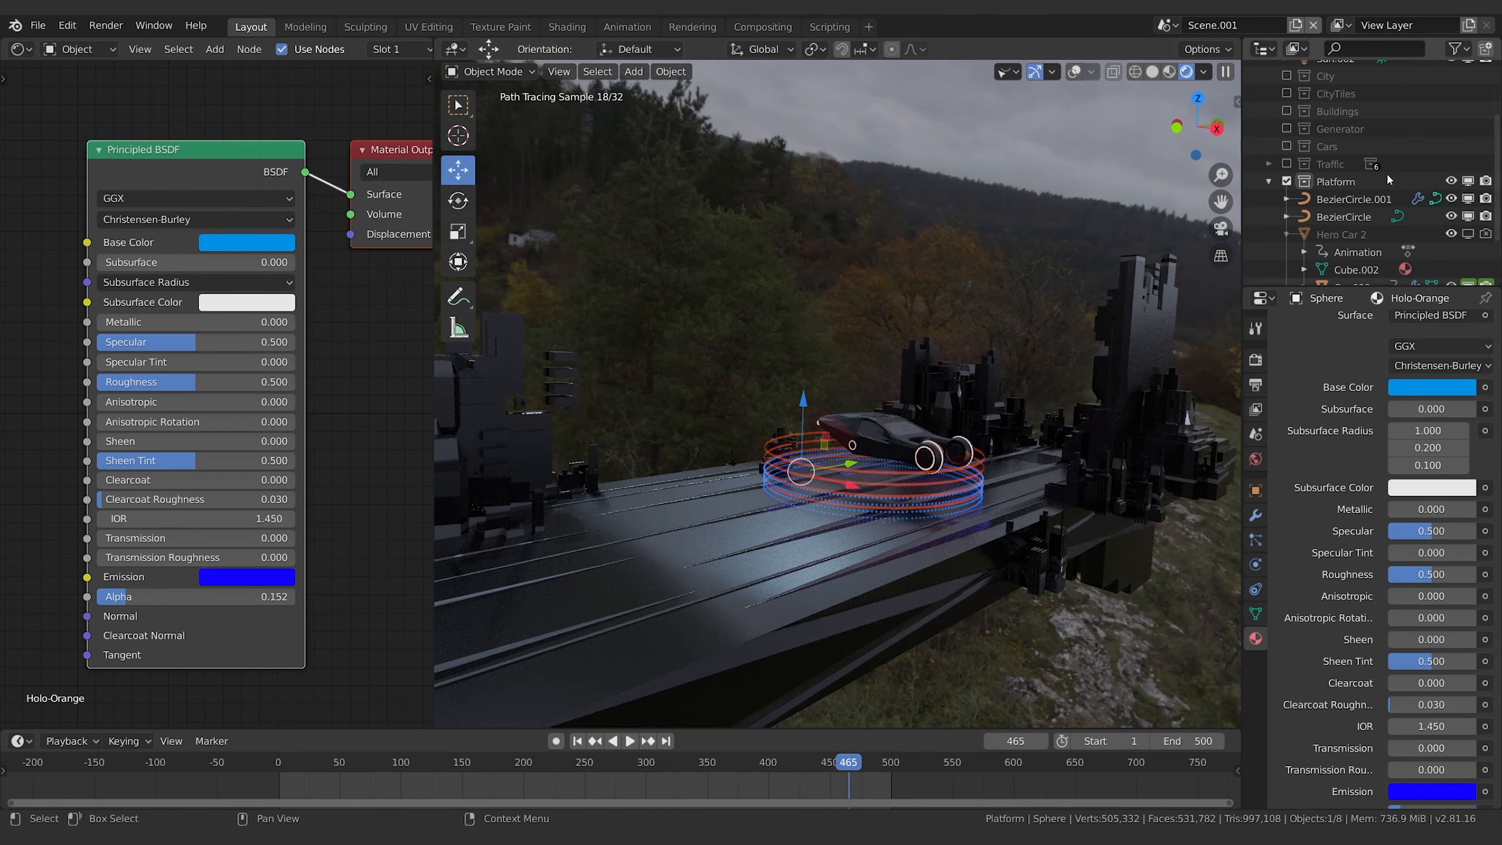
pyautogui.scroll(2, 1289, 122)
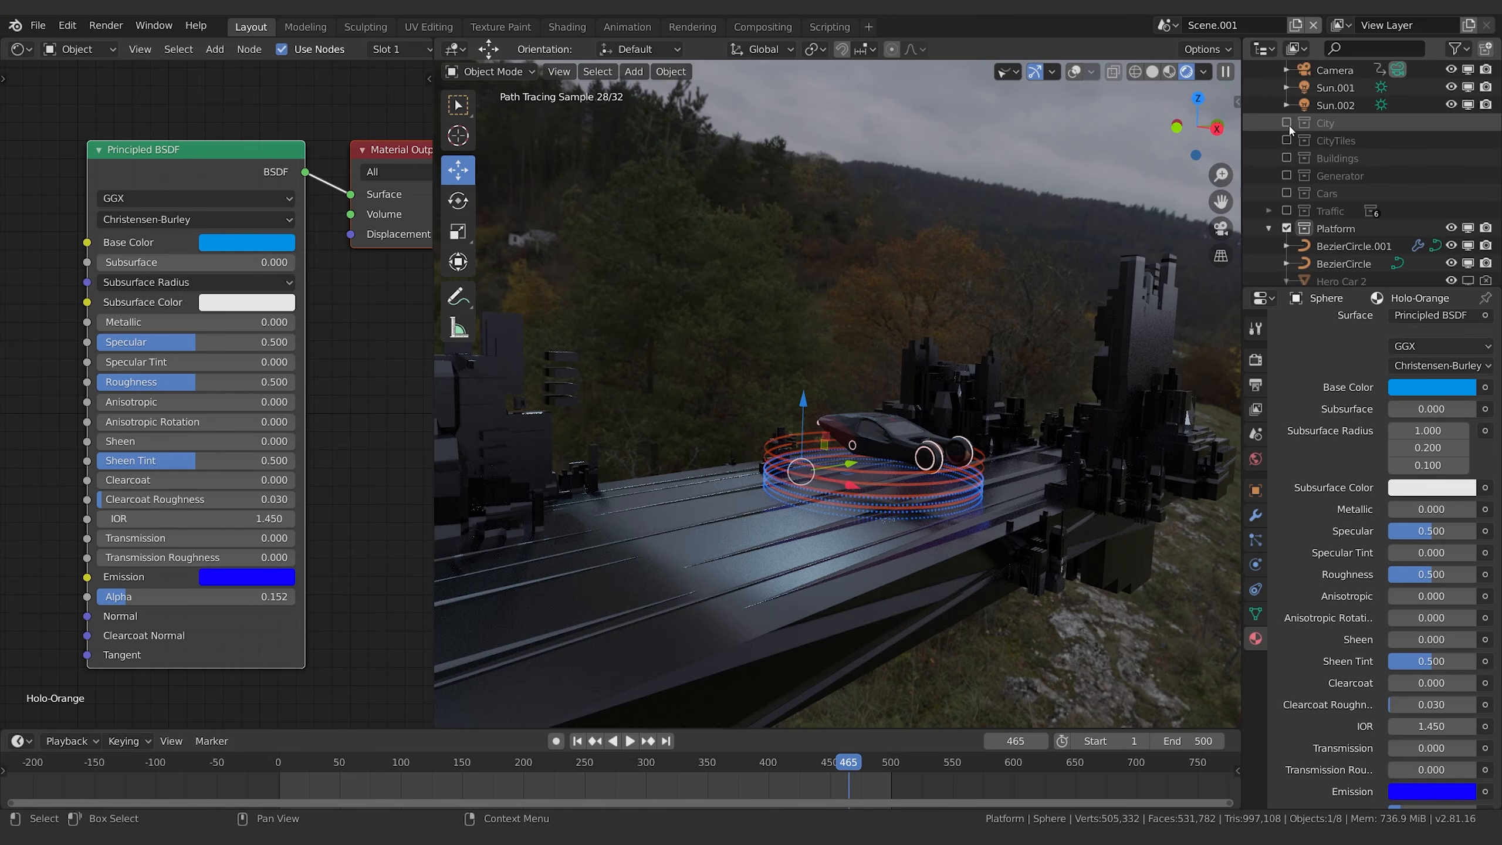
pyautogui.click(1286, 123)
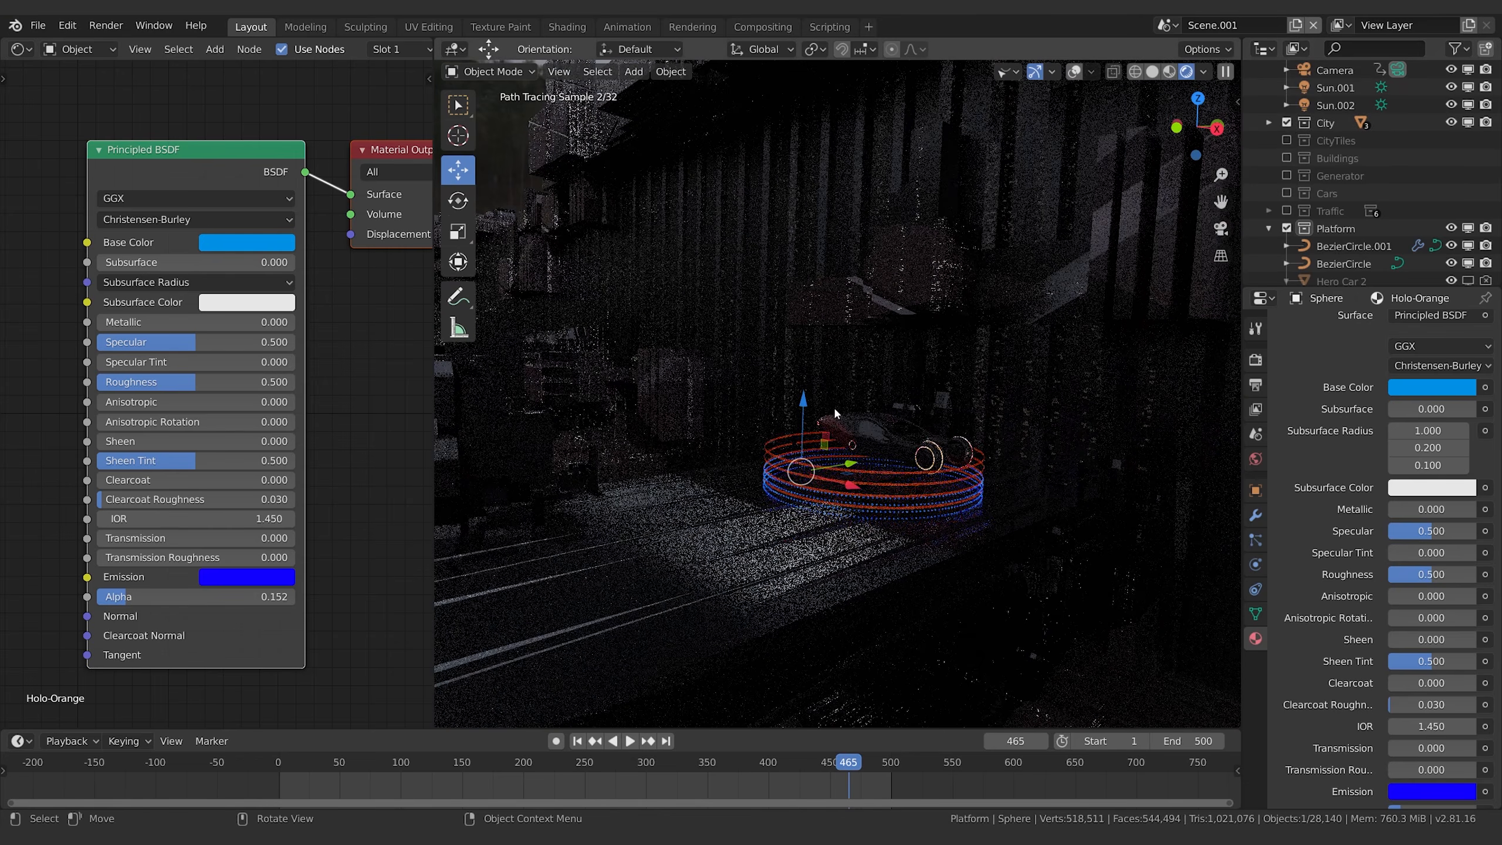
pyautogui.press('KP_0')
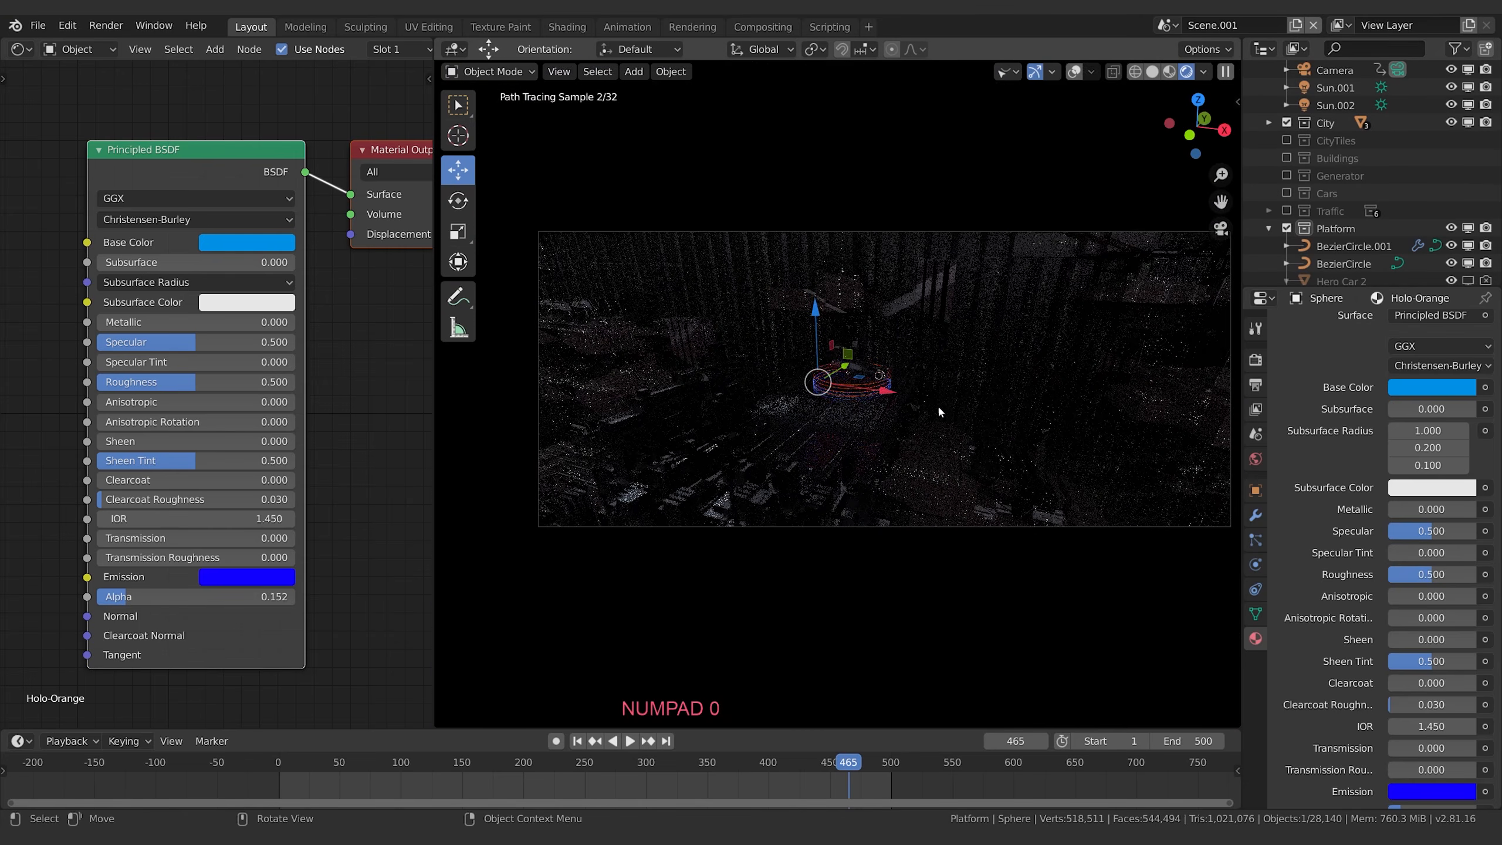
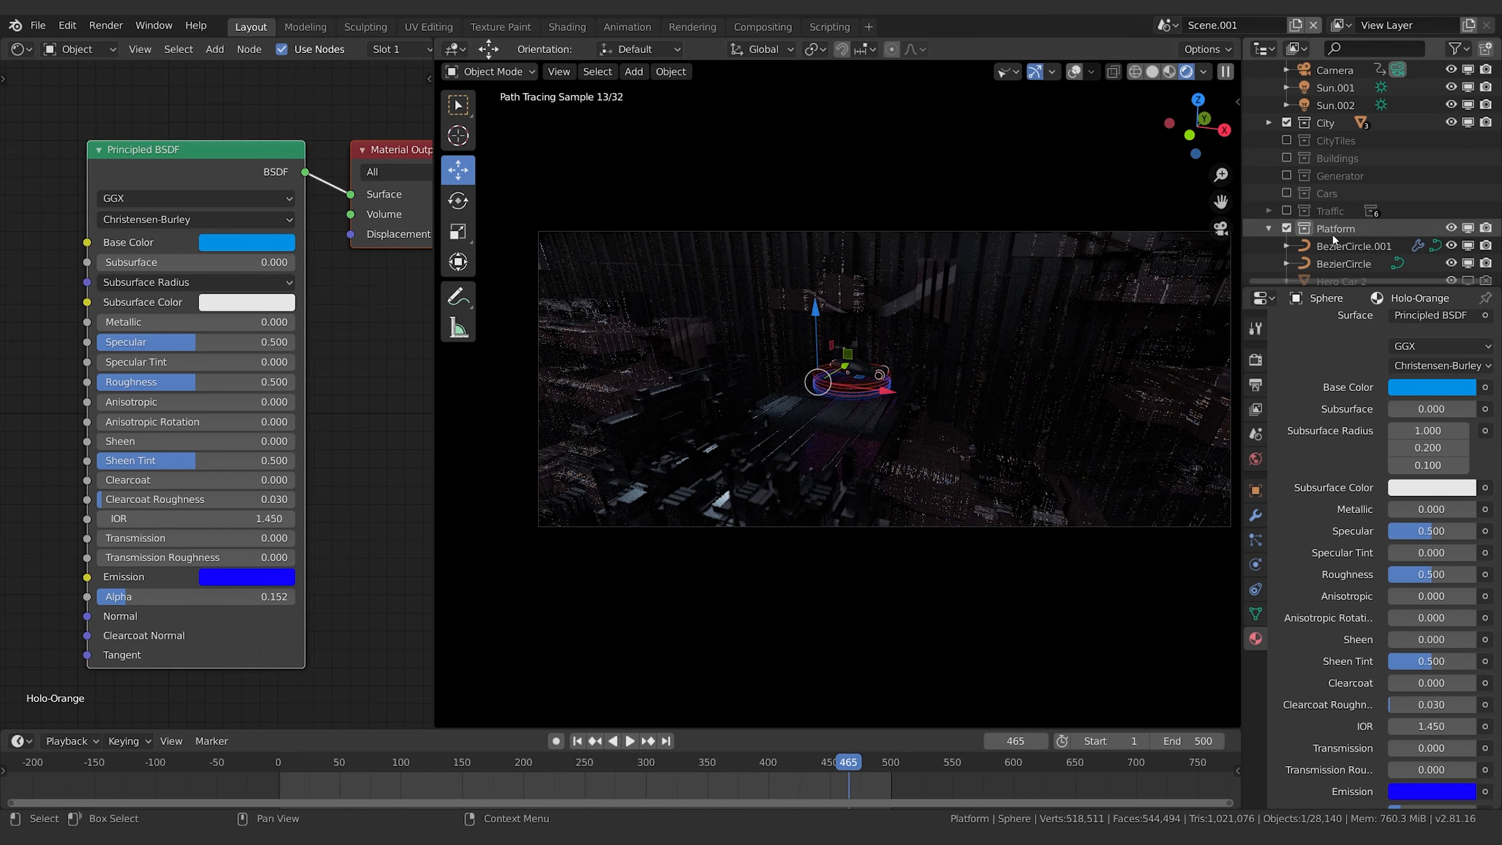
# Select BezierCircle.001 and set the Value of its Holo-Orange.002 material's Emission color to 2.
pyautogui.click(1349, 245)
pyautogui.scroll(-2, 1311, 565)
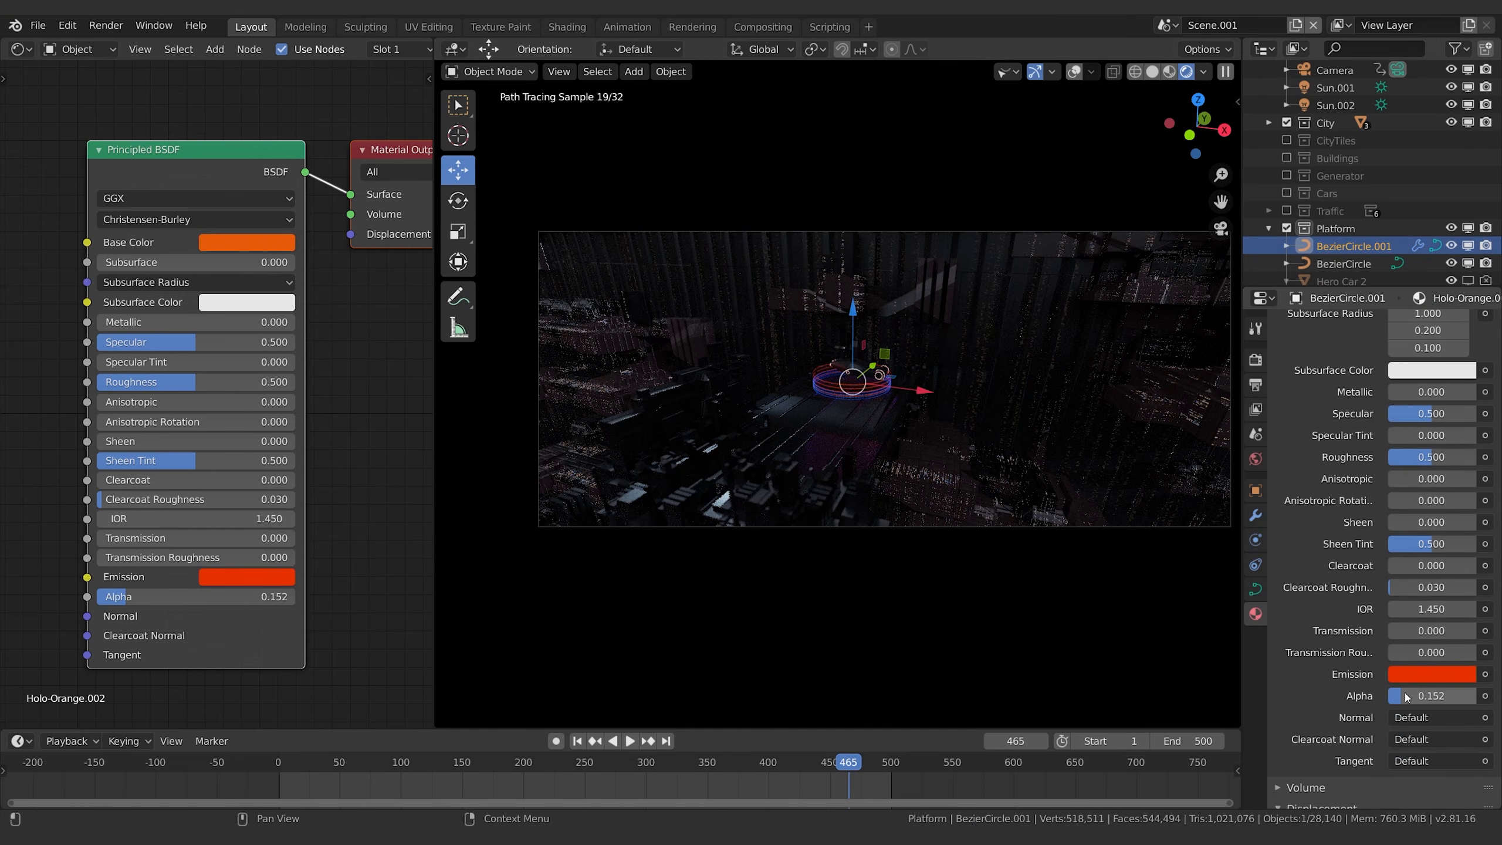
pyautogui.click(1454, 675)
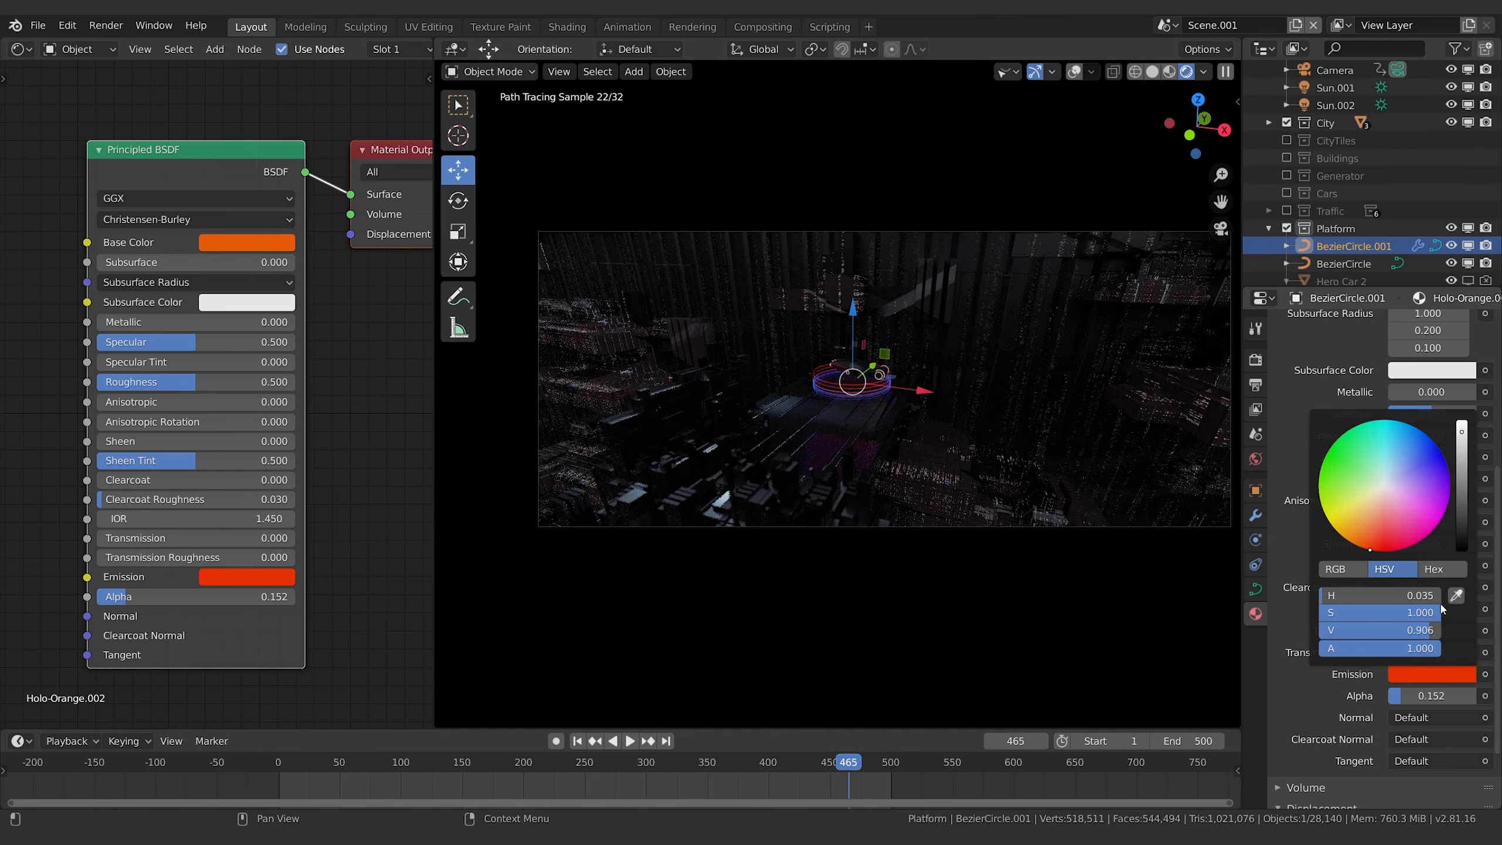
pyautogui.doubleClick(1370, 630)
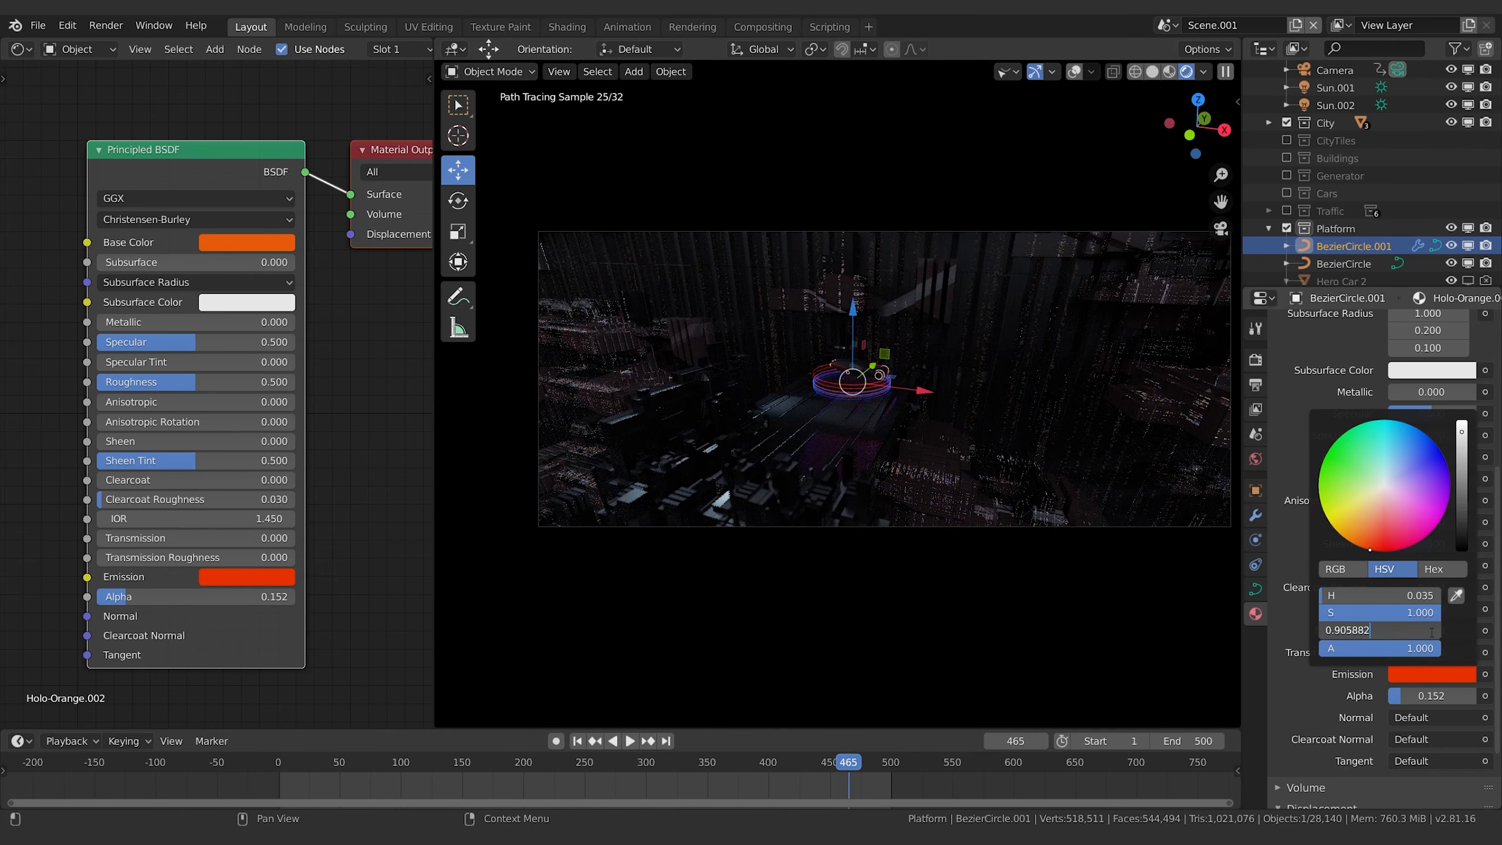
pyautogui.write('2')
pyautogui.press('Return')
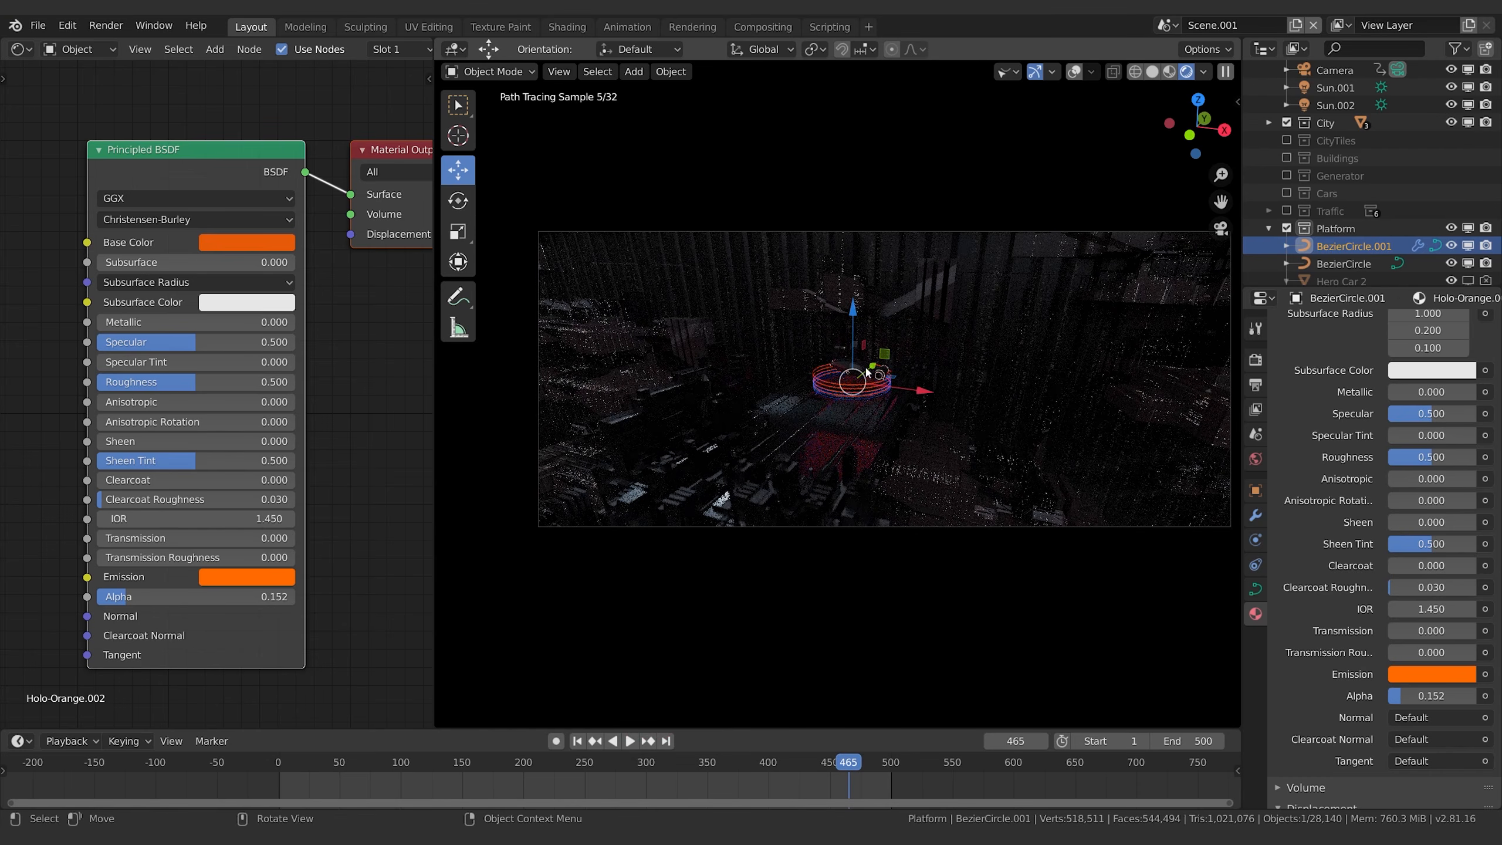
# Select the Sphere object and set the Value of its Holo-Orange material's Emission color to 2.
pyautogui.scroll(-3, 1353, 273)
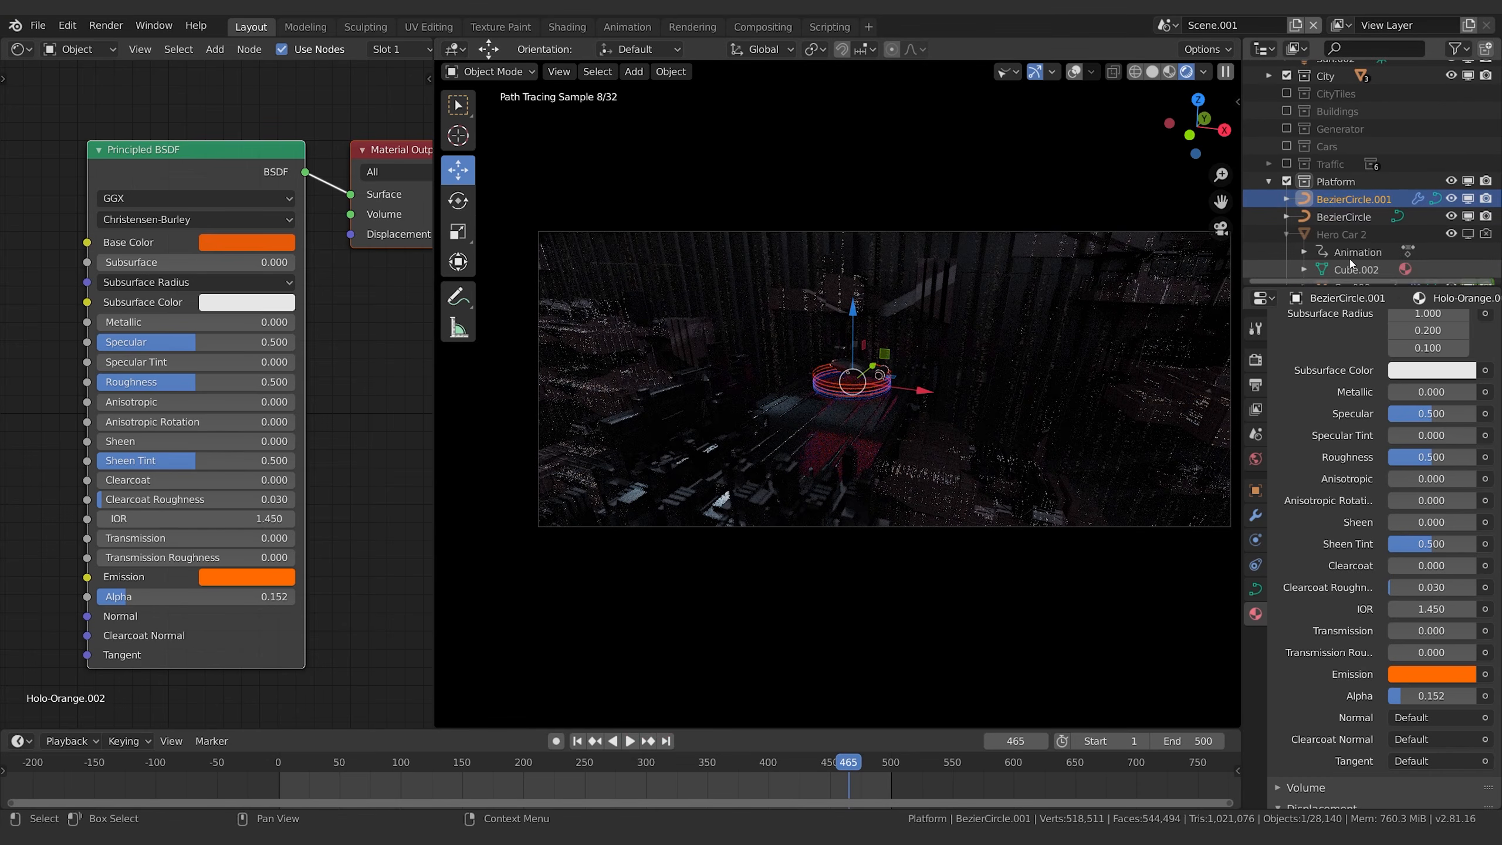
pyautogui.scroll(-3, 1337, 218)
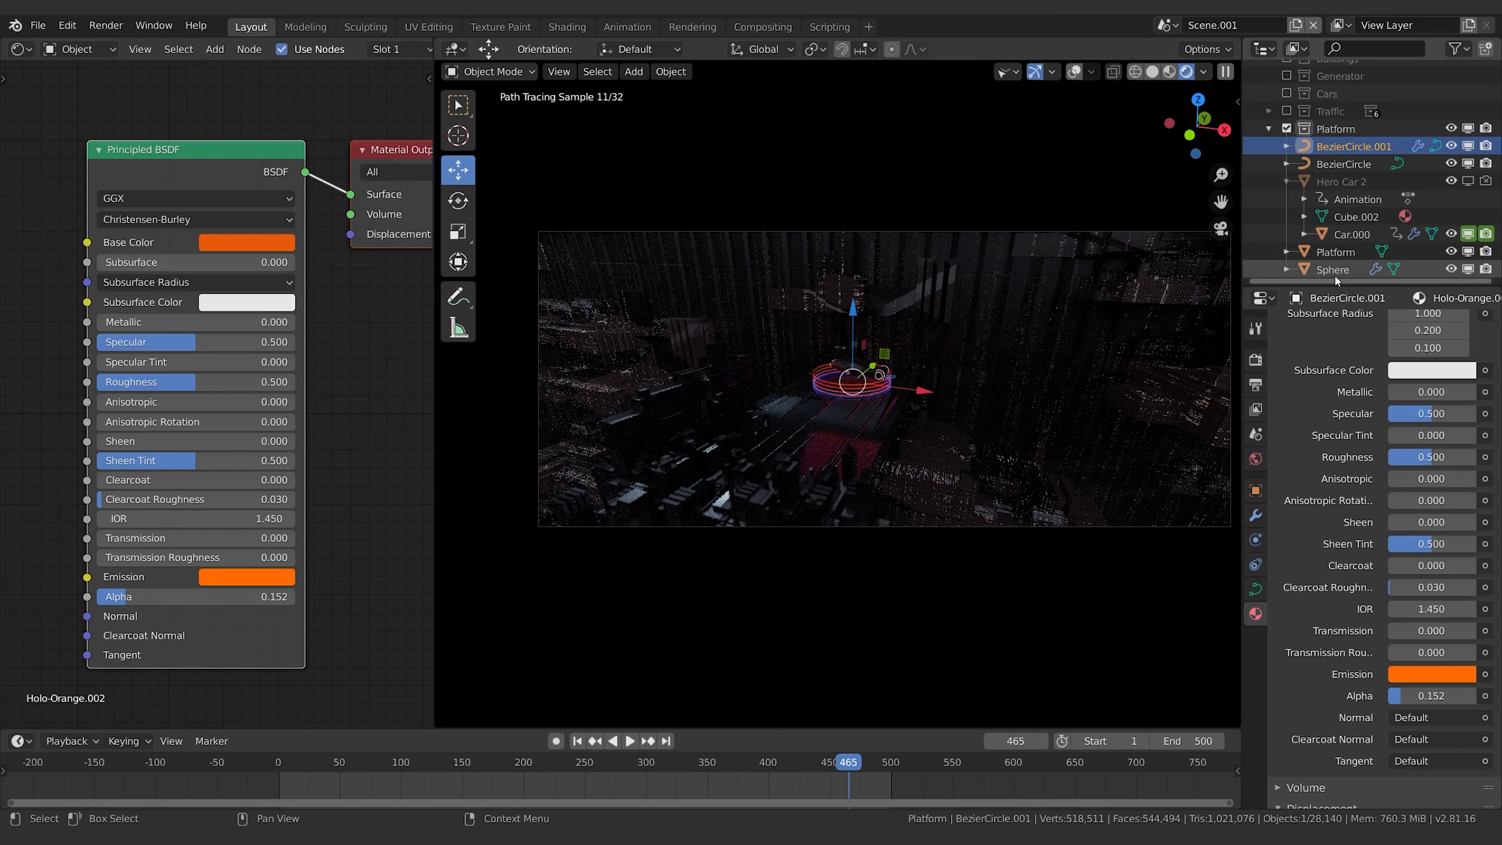
pyautogui.click(1335, 270)
pyautogui.click(1428, 675)
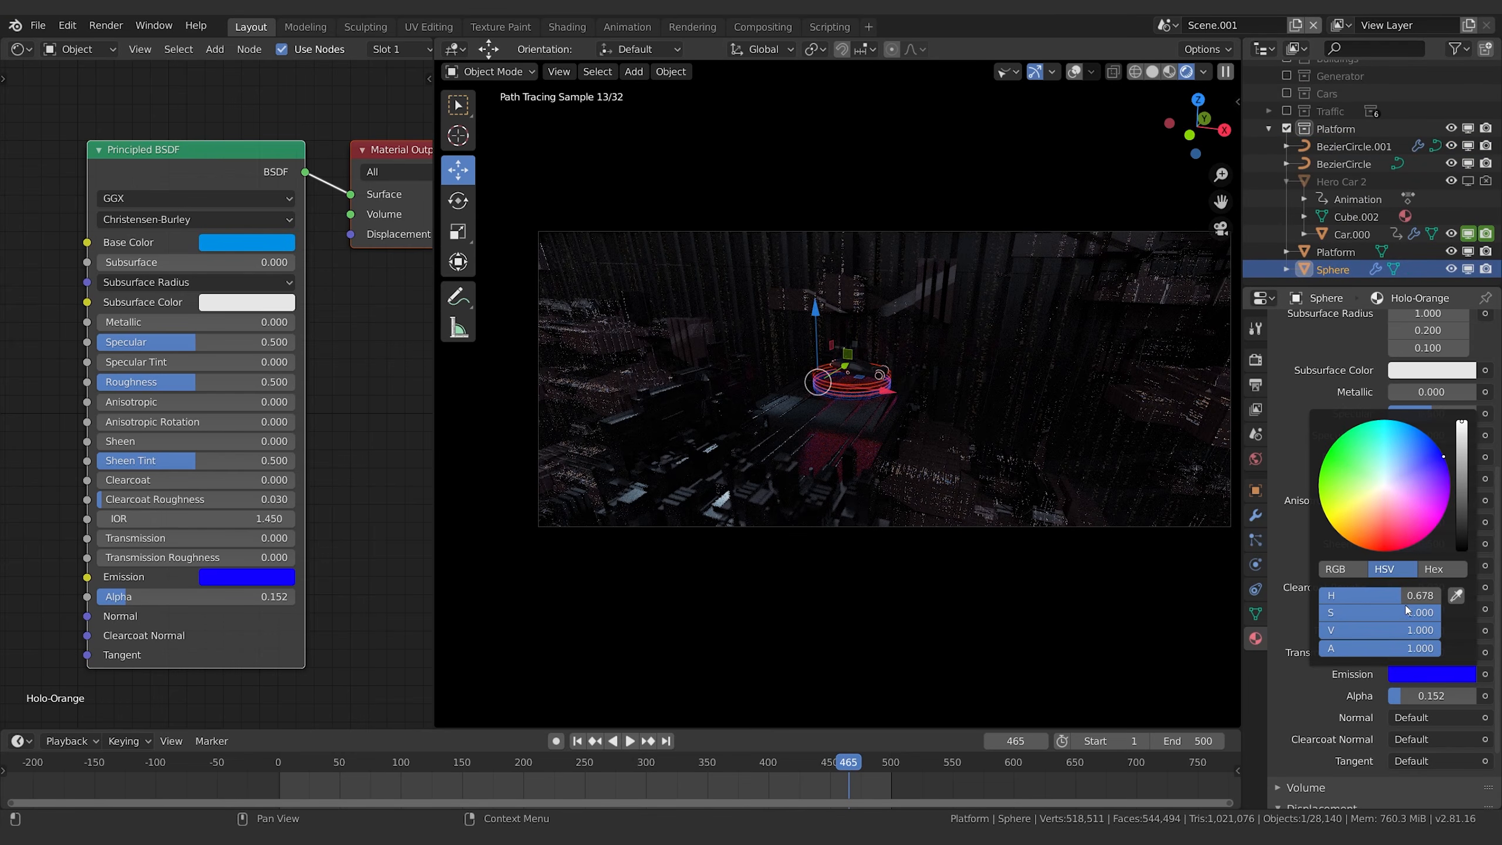
pyautogui.click(1390, 631)
pyautogui.write('2')
pyautogui.press('Return')
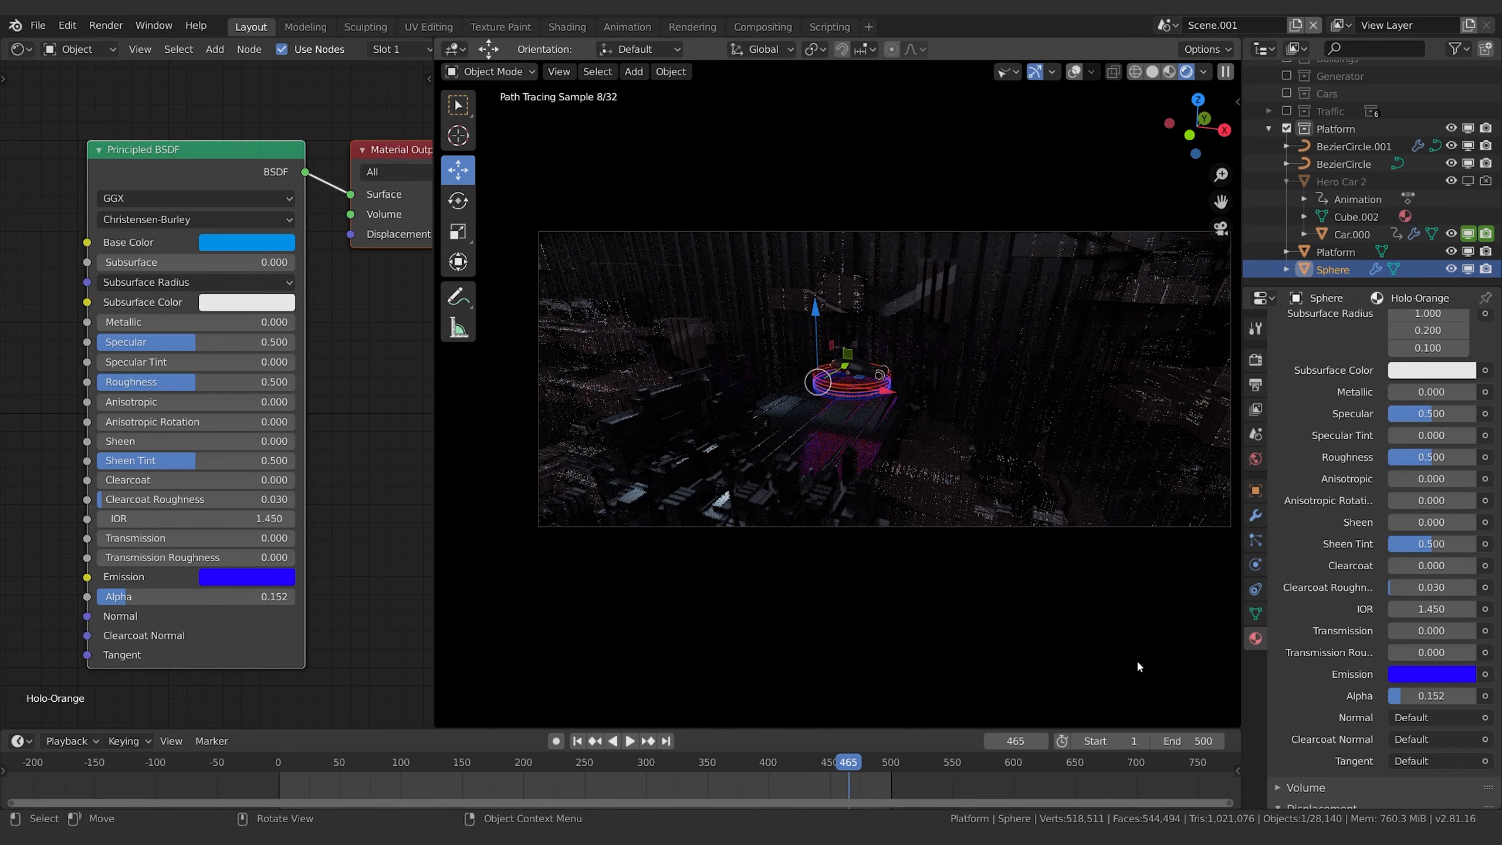
# Set the Value of the Sphere's Holo-Orange material Emission color to 1.
pyautogui.moveTo(893, 393)
pyautogui.mouseDown(button='middle')
pyautogui.moveTo(913, 388)
pyautogui.moveTo(989, 440)
pyautogui.mouseUp(button='middle')
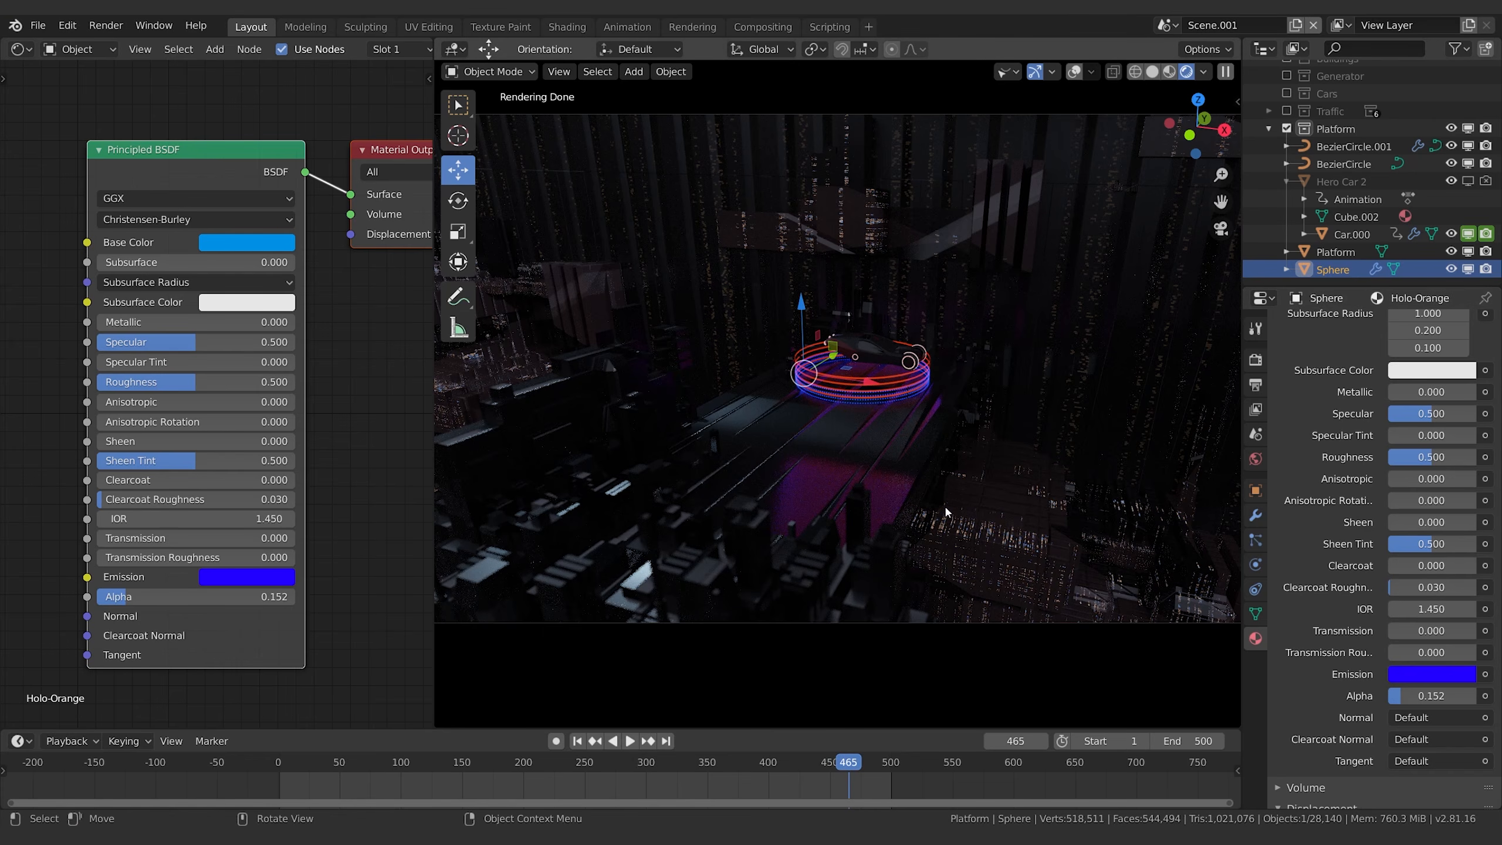
pyautogui.click(1413, 674)
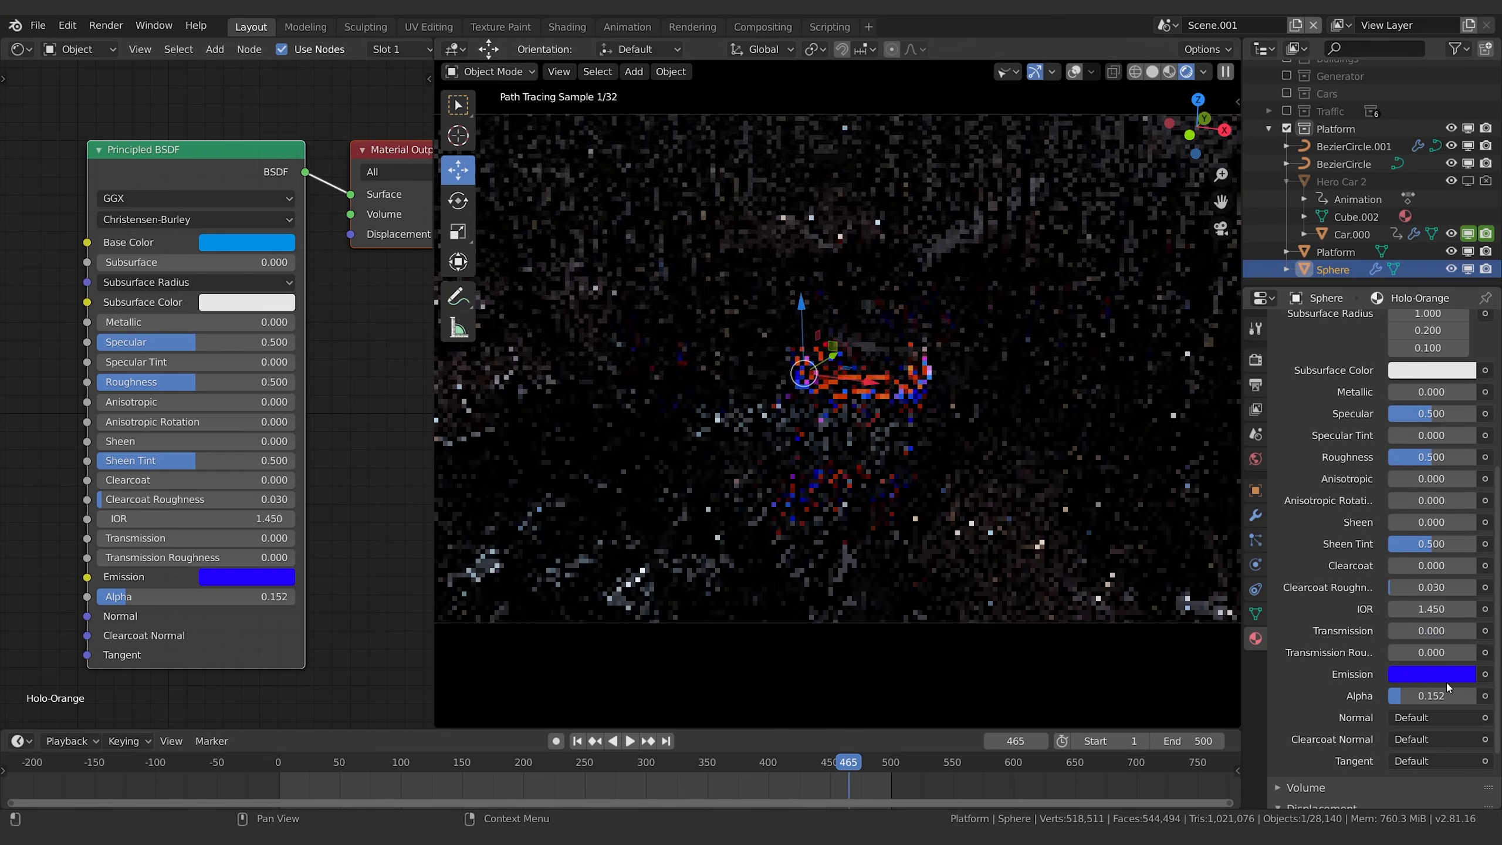
pyautogui.click(1437, 676)
pyautogui.doubleClick(1379, 631)
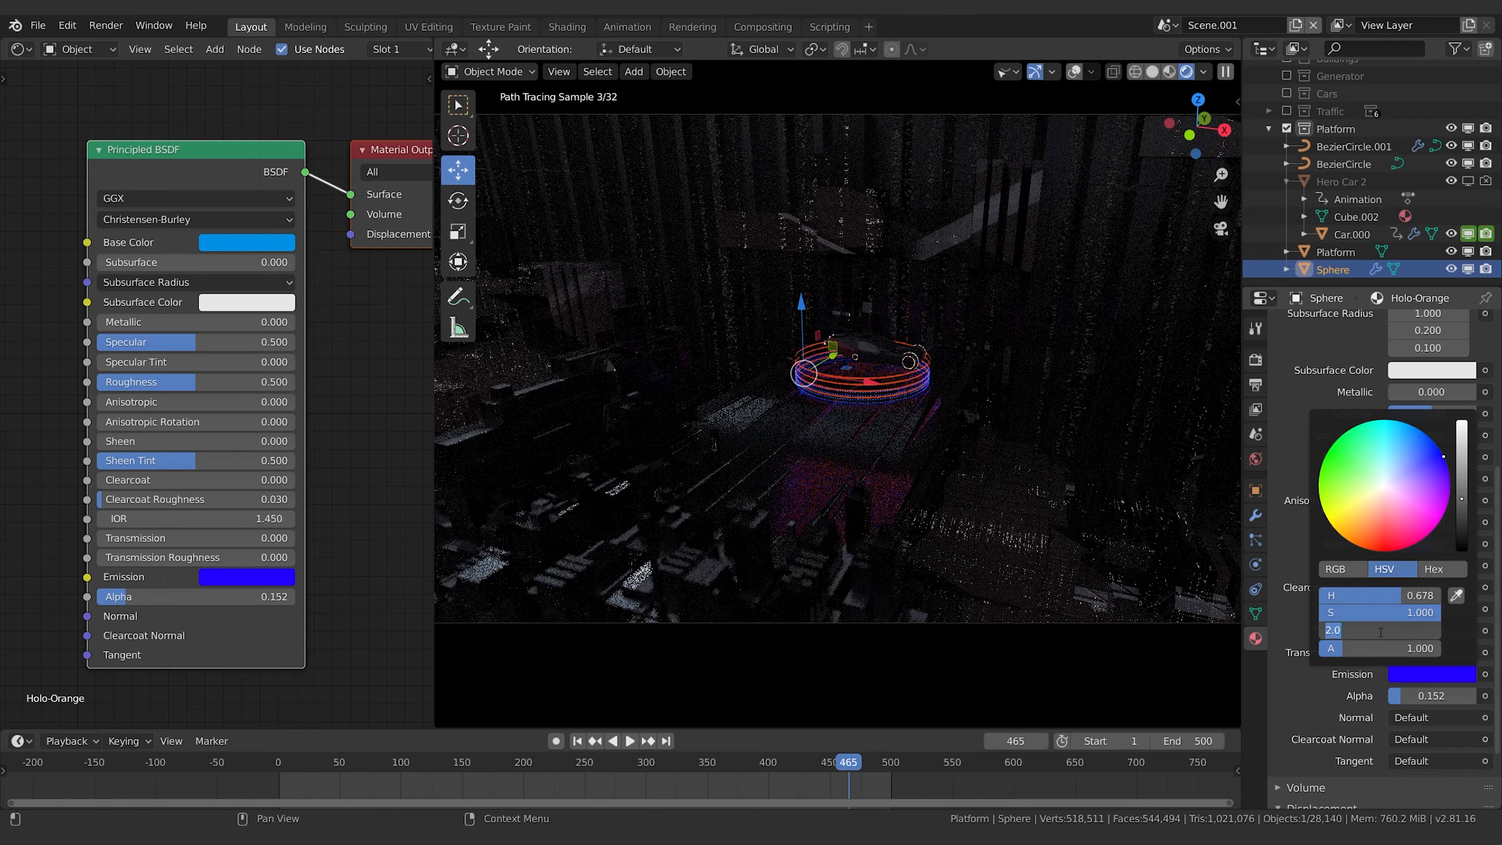
pyautogui.write('1')
pyautogui.press('Return')
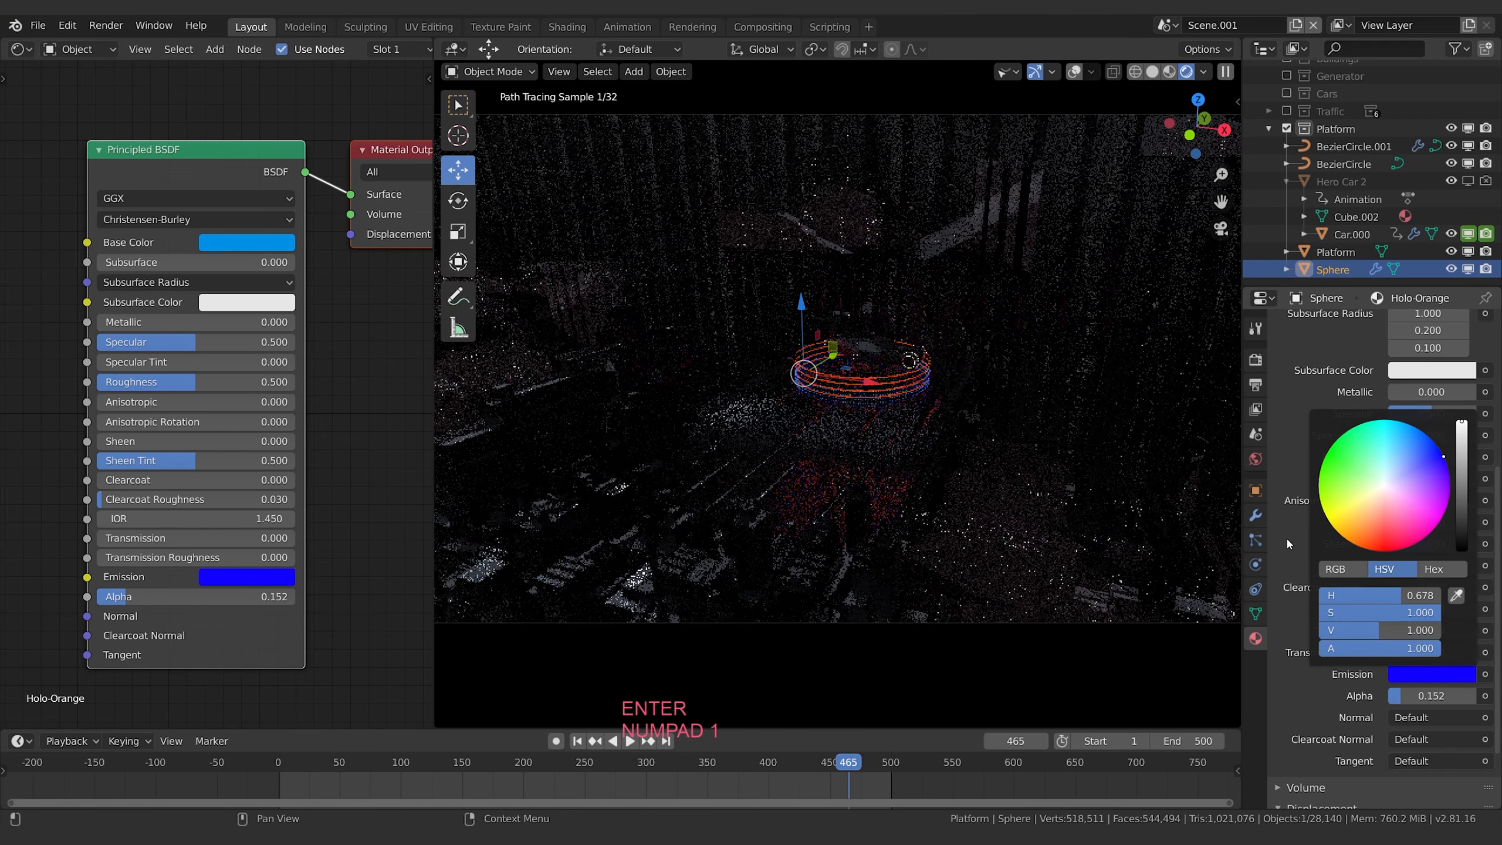
# Select BezierCircle.001 and remove its Array modifier.
pyautogui.click(1328, 149)
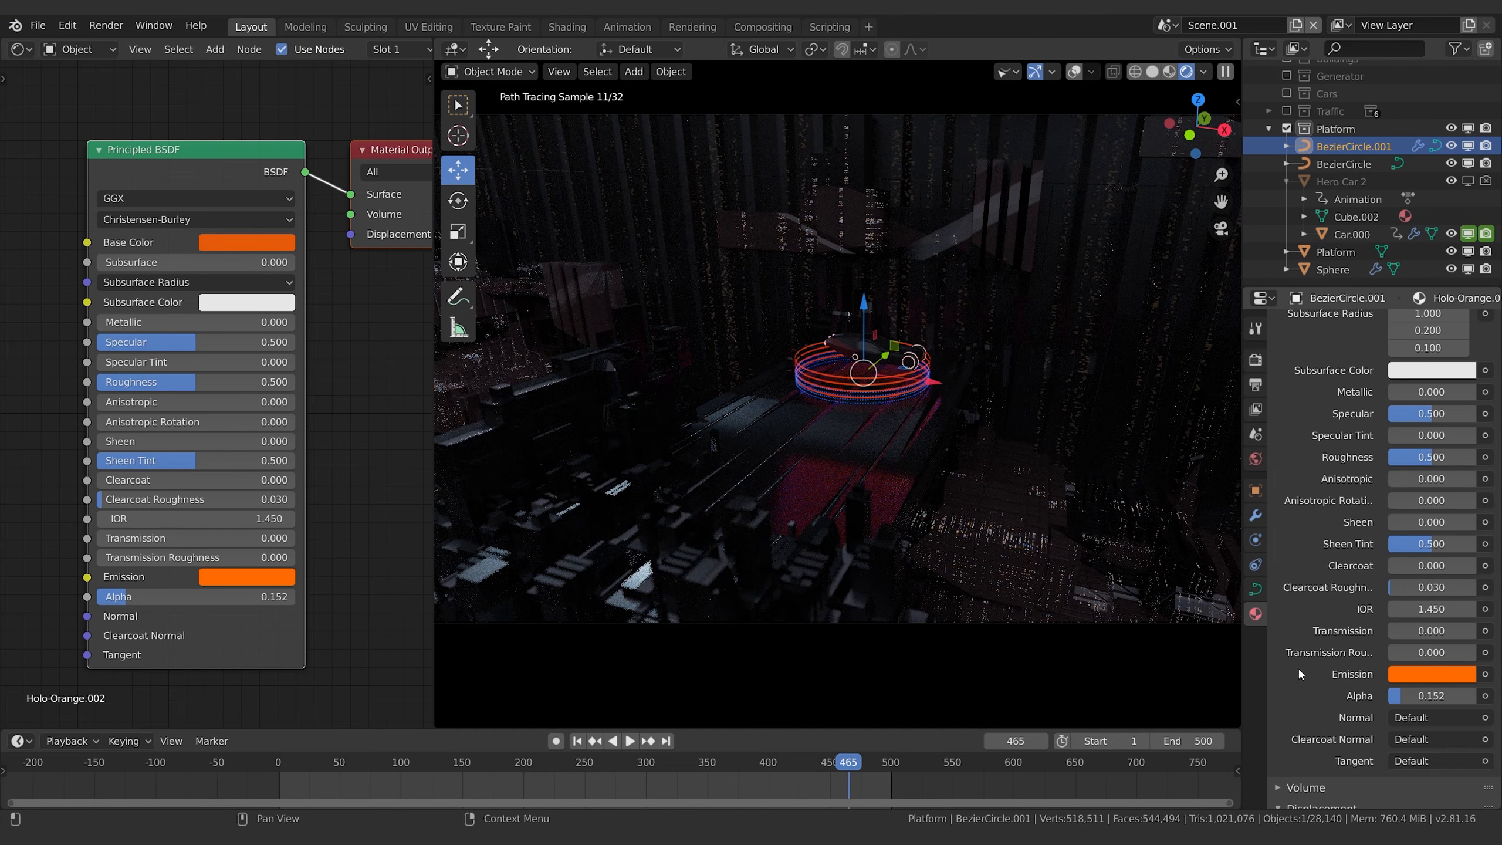
pyautogui.scroll(10, 1305, 454)
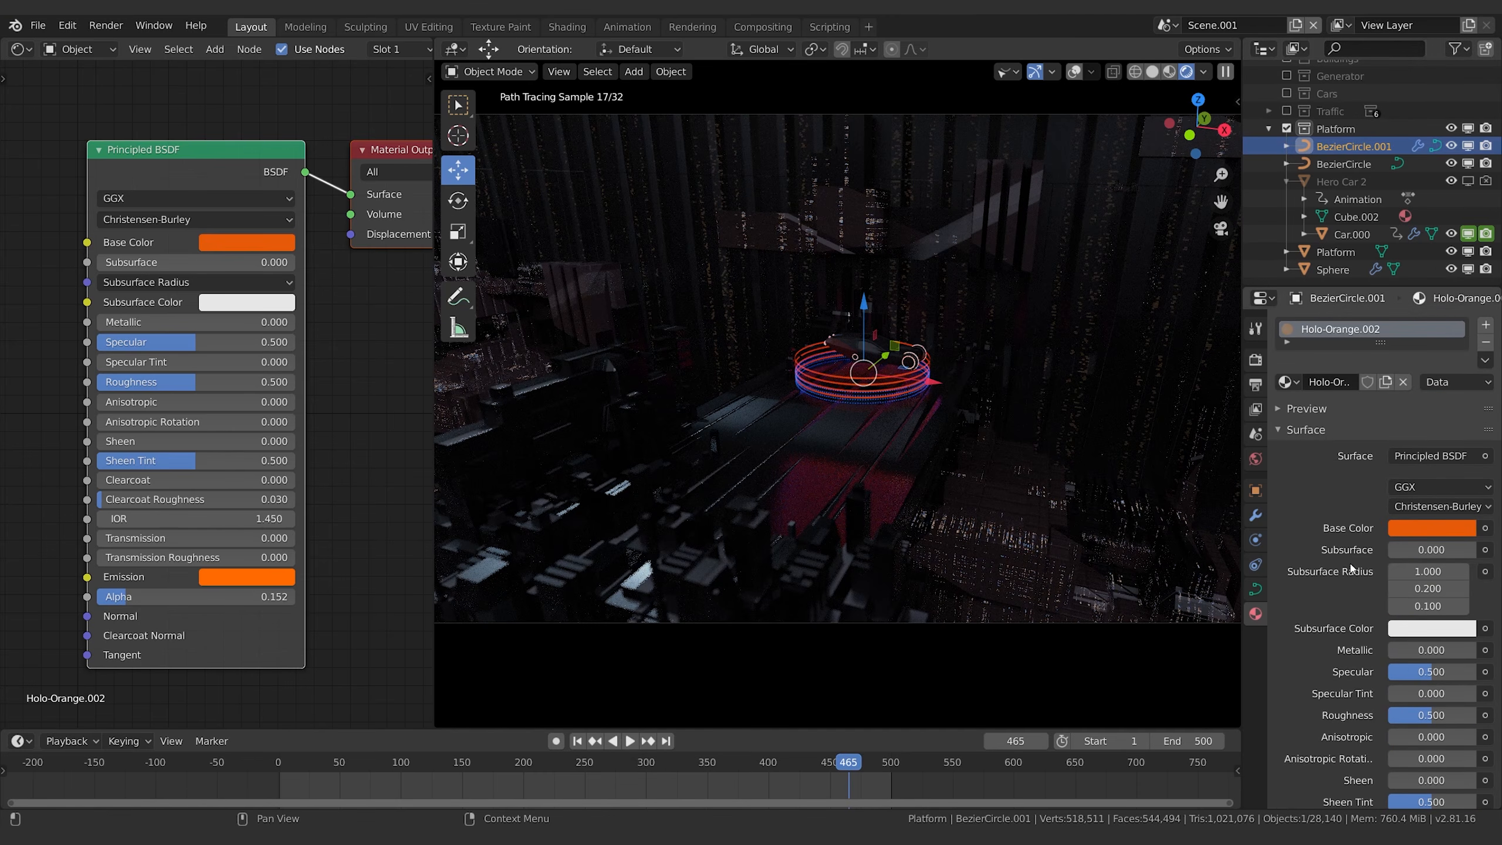
pyautogui.click(1256, 515)
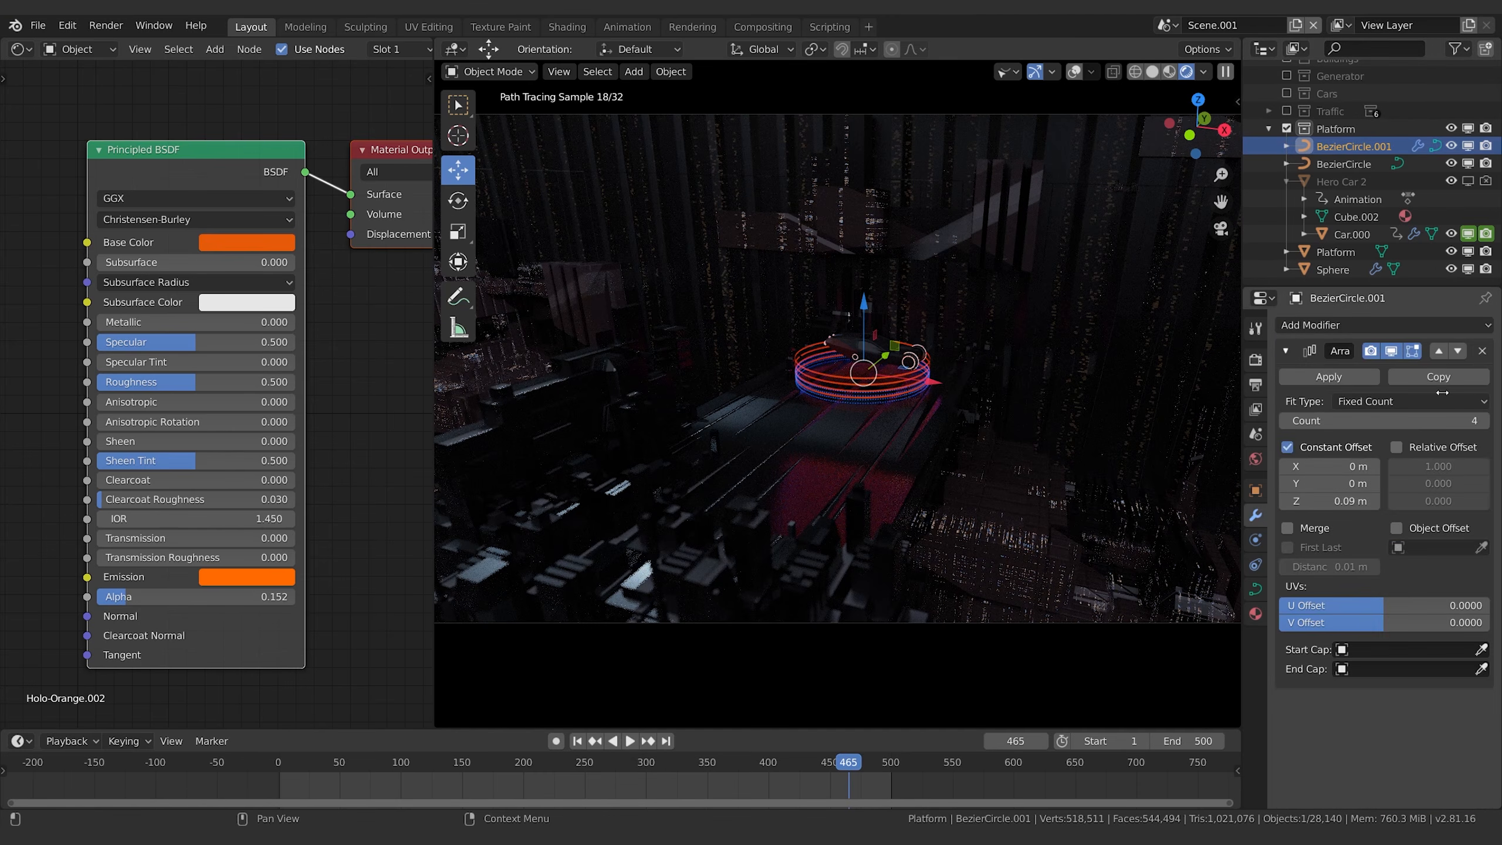
pyautogui.click(1481, 350)
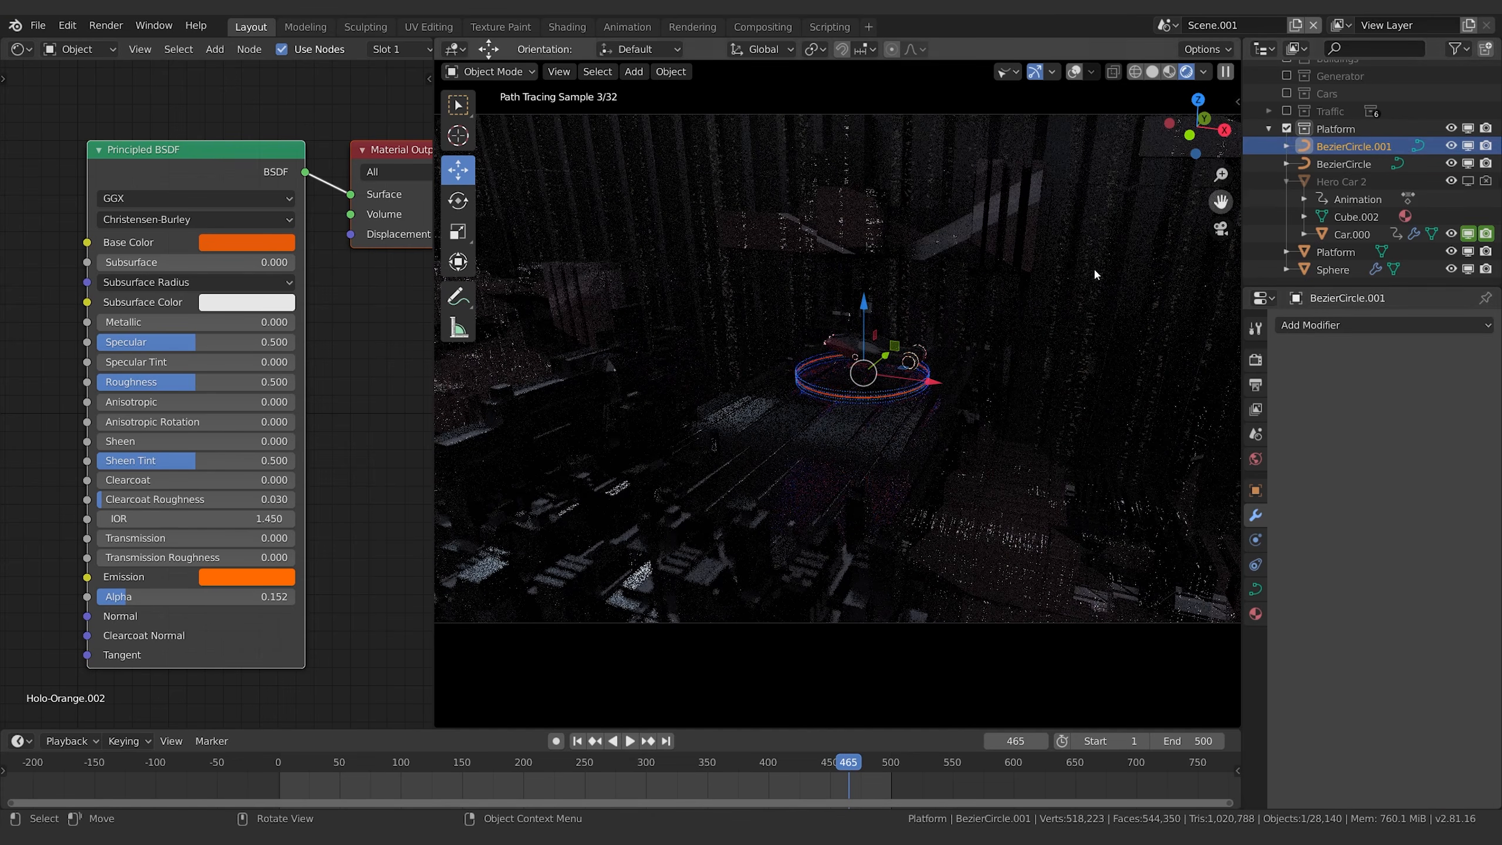
# Rename the BezierCircle.001 object as Holo Circle 1.
pyautogui.doubleClick(1341, 146)
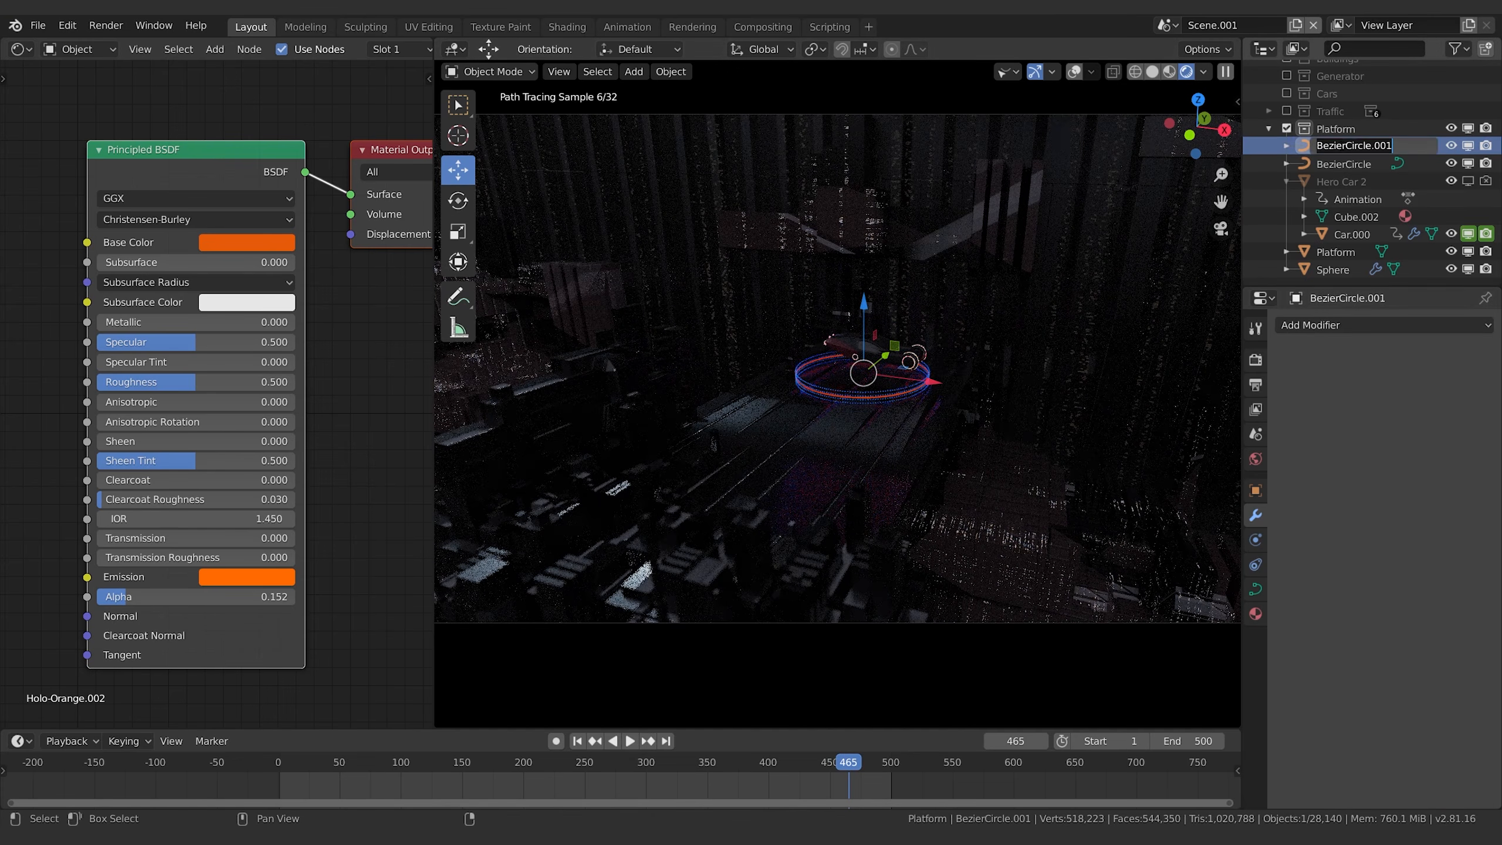
pyautogui.write('Ho')
pyautogui.press('BackSpace')
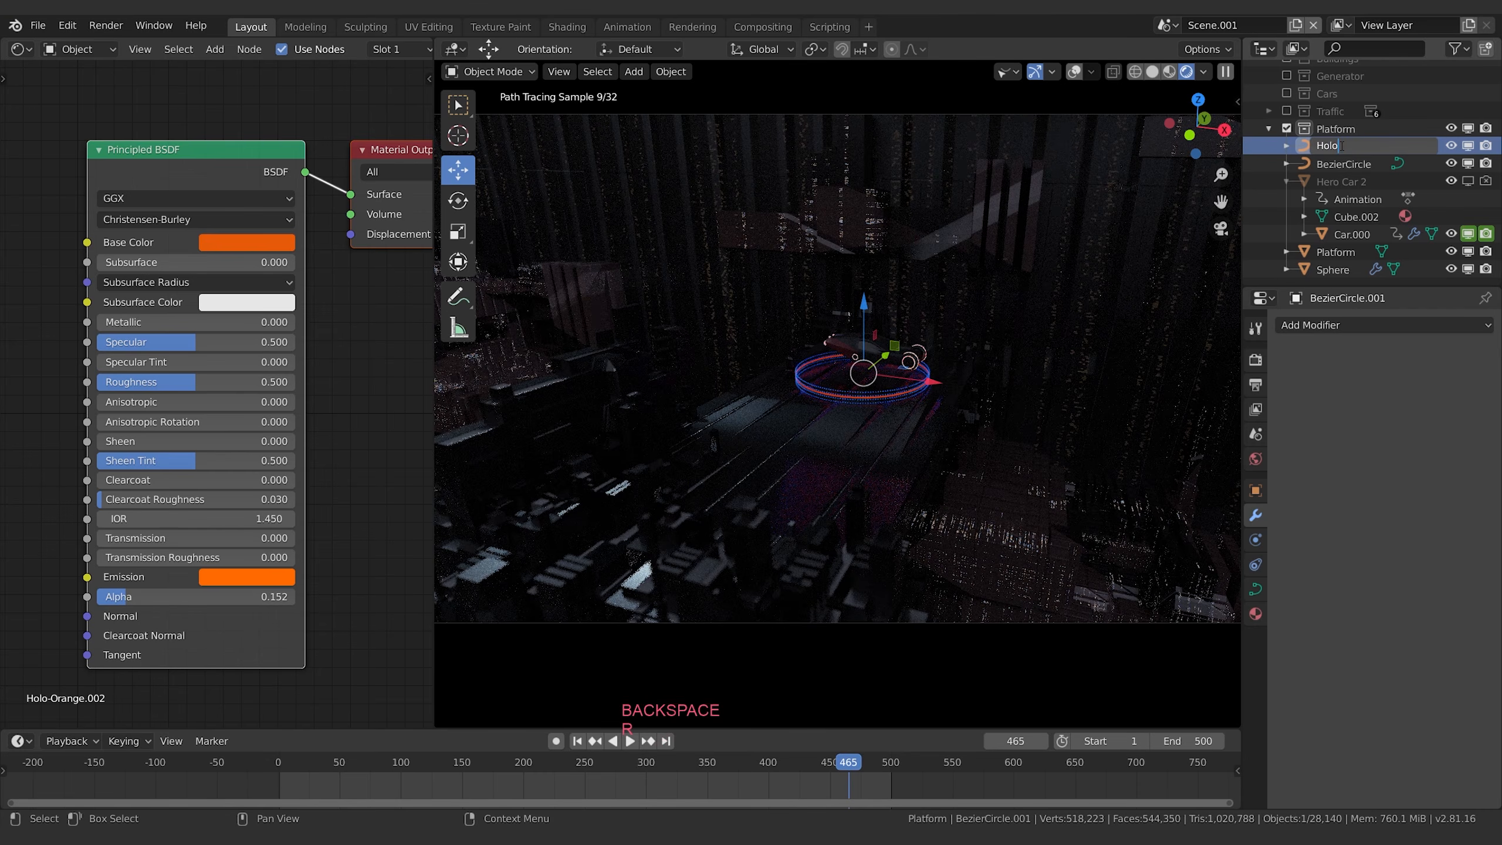
pyautogui.write('Circle 1')
pyautogui.press('Return')
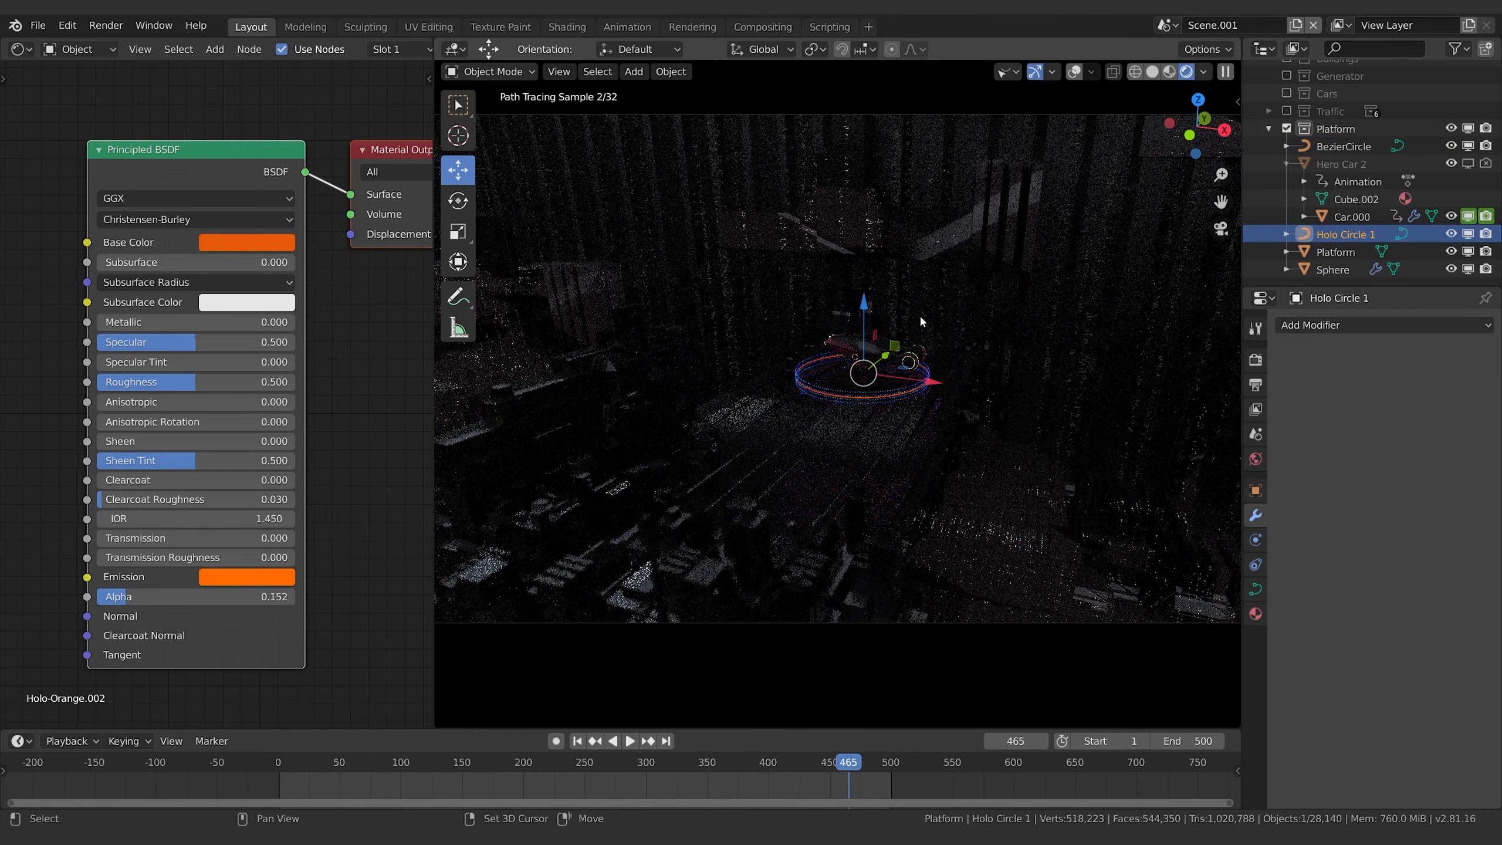
# Duplicate Holo Circle 1 and raise the copy about 0.0264 m along the global Z axis.
pyautogui.hotkey('shift', 'd')
pyautogui.press('Escape')
pyautogui.press('z')
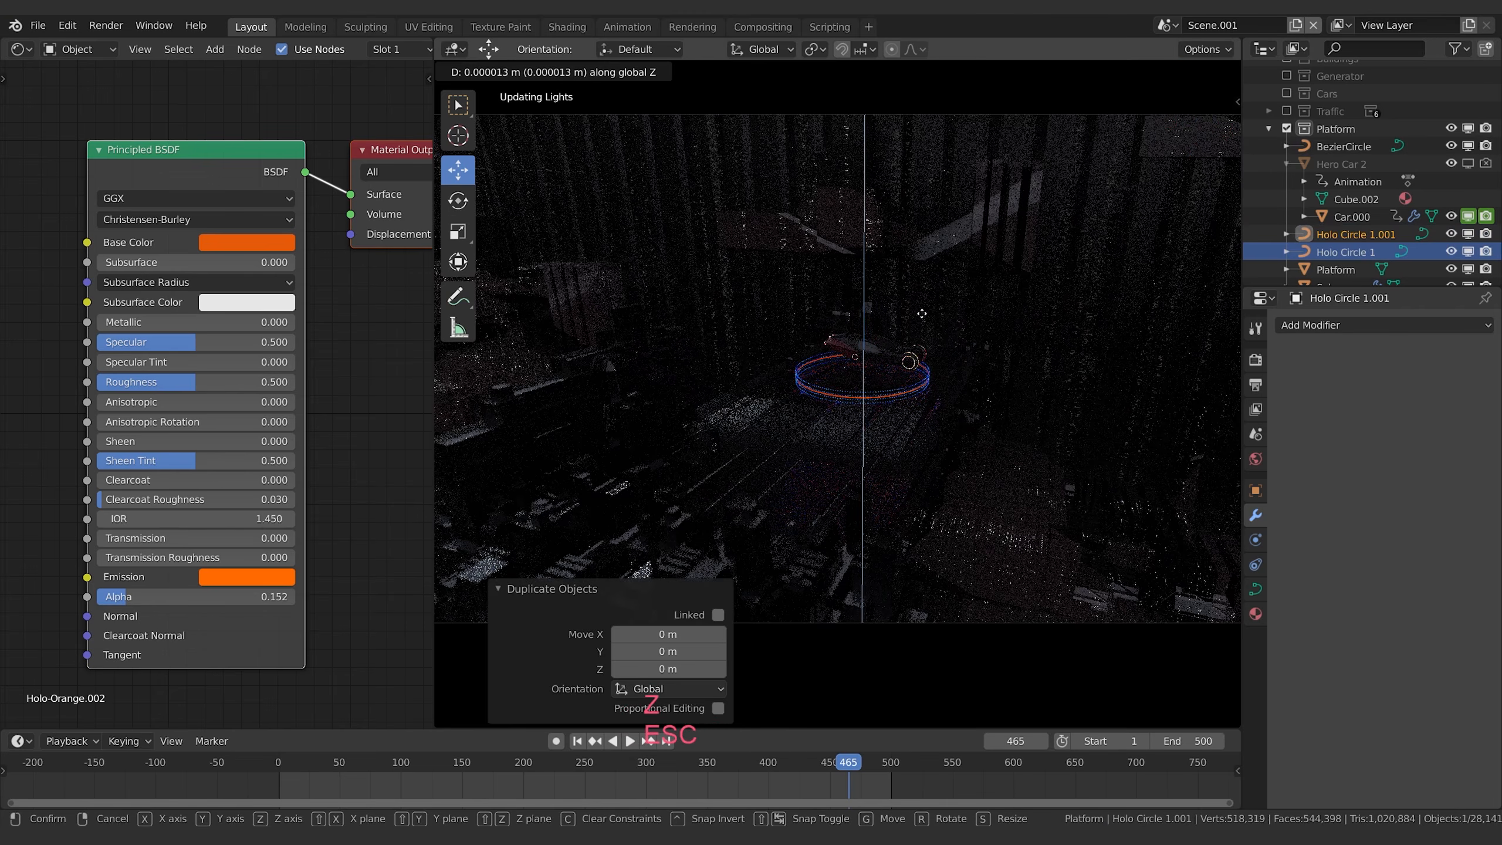
pyautogui.click(921, 307)
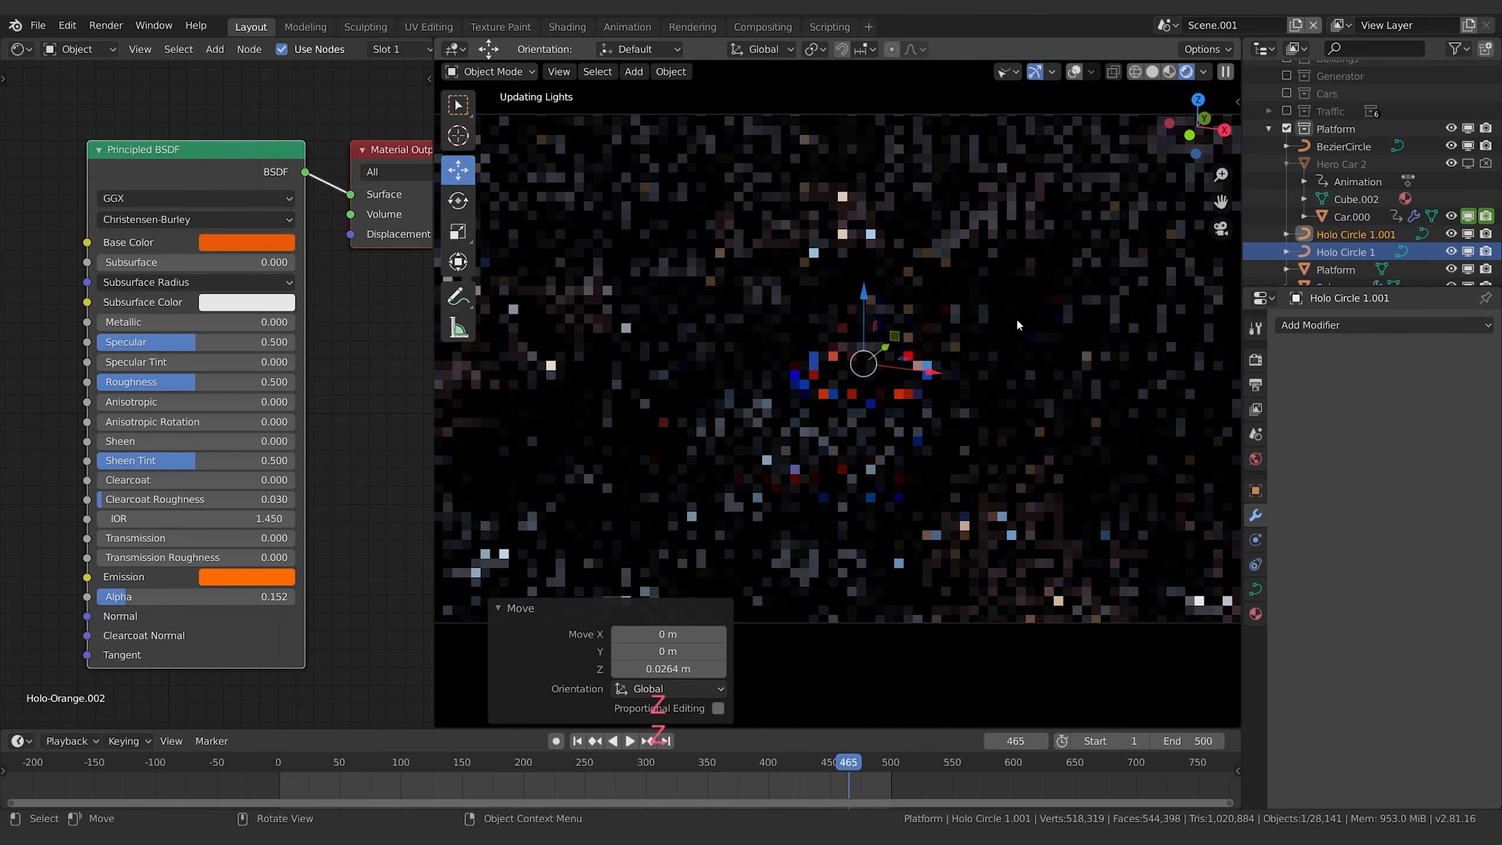
# Switch the viewport to solid shading and adjust the duplicated circle's height above the original along the Z axis.
pyautogui.press('z')
pyautogui.click(973, 333)
pyautogui.scroll(6, 970, 399)
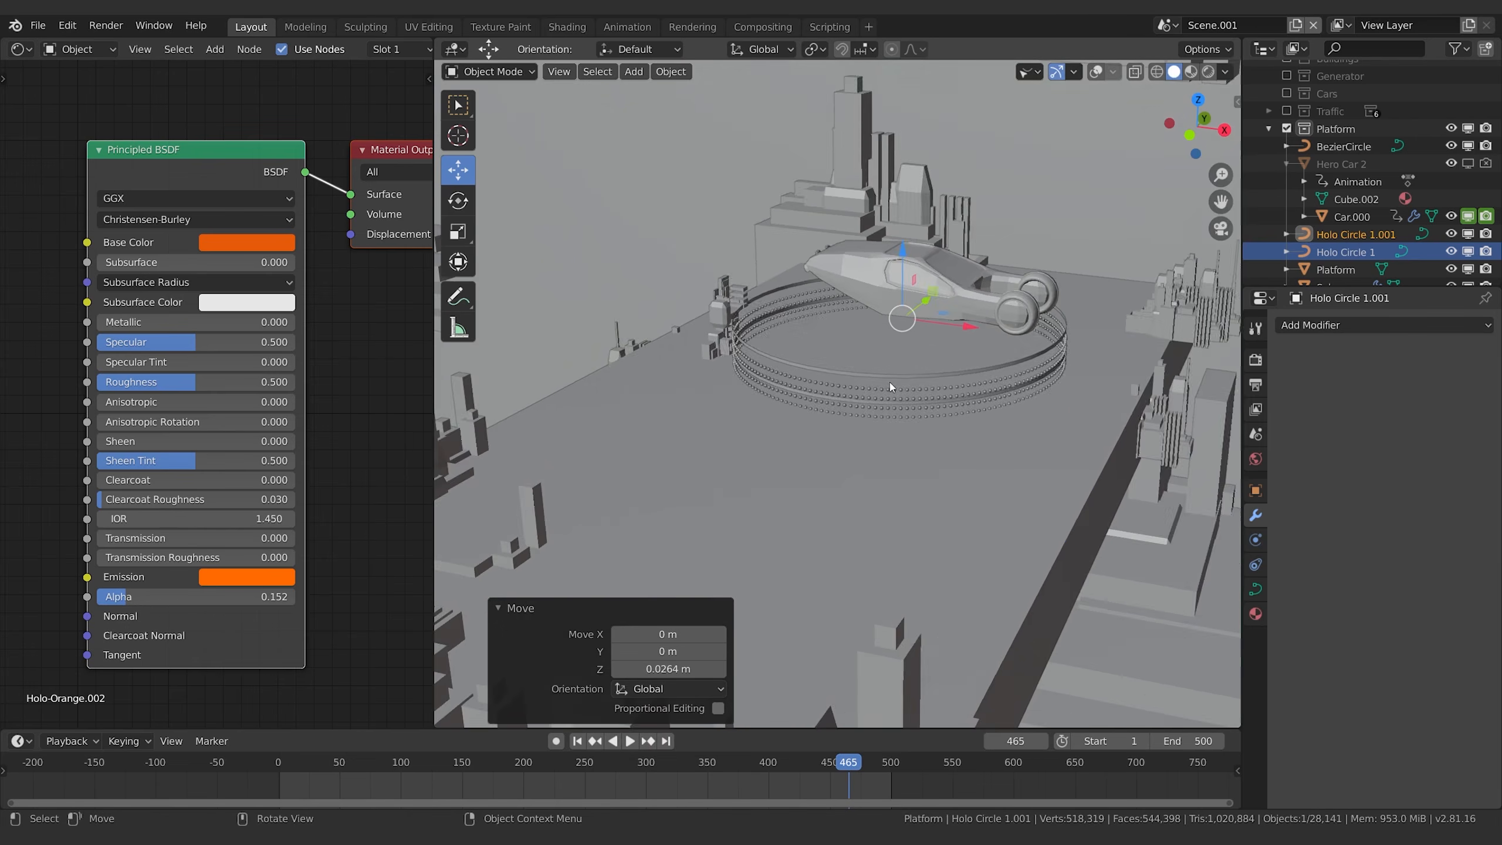
pyautogui.press('g')
pyautogui.press('z')
pyautogui.click(1000, 394)
# Duplicate Holo Circle 1.001 and raise the new copy about 0.0384 m along the global Z axis.
pyautogui.keyDown('shift'); pyautogui.moveTo(1001, 393); pyautogui.dragTo(981, 423, button='middle'); pyautogui.keyUp('shift')
pyautogui.hotkey('shift', 'd')
pyautogui.press('g')
pyautogui.press('z')
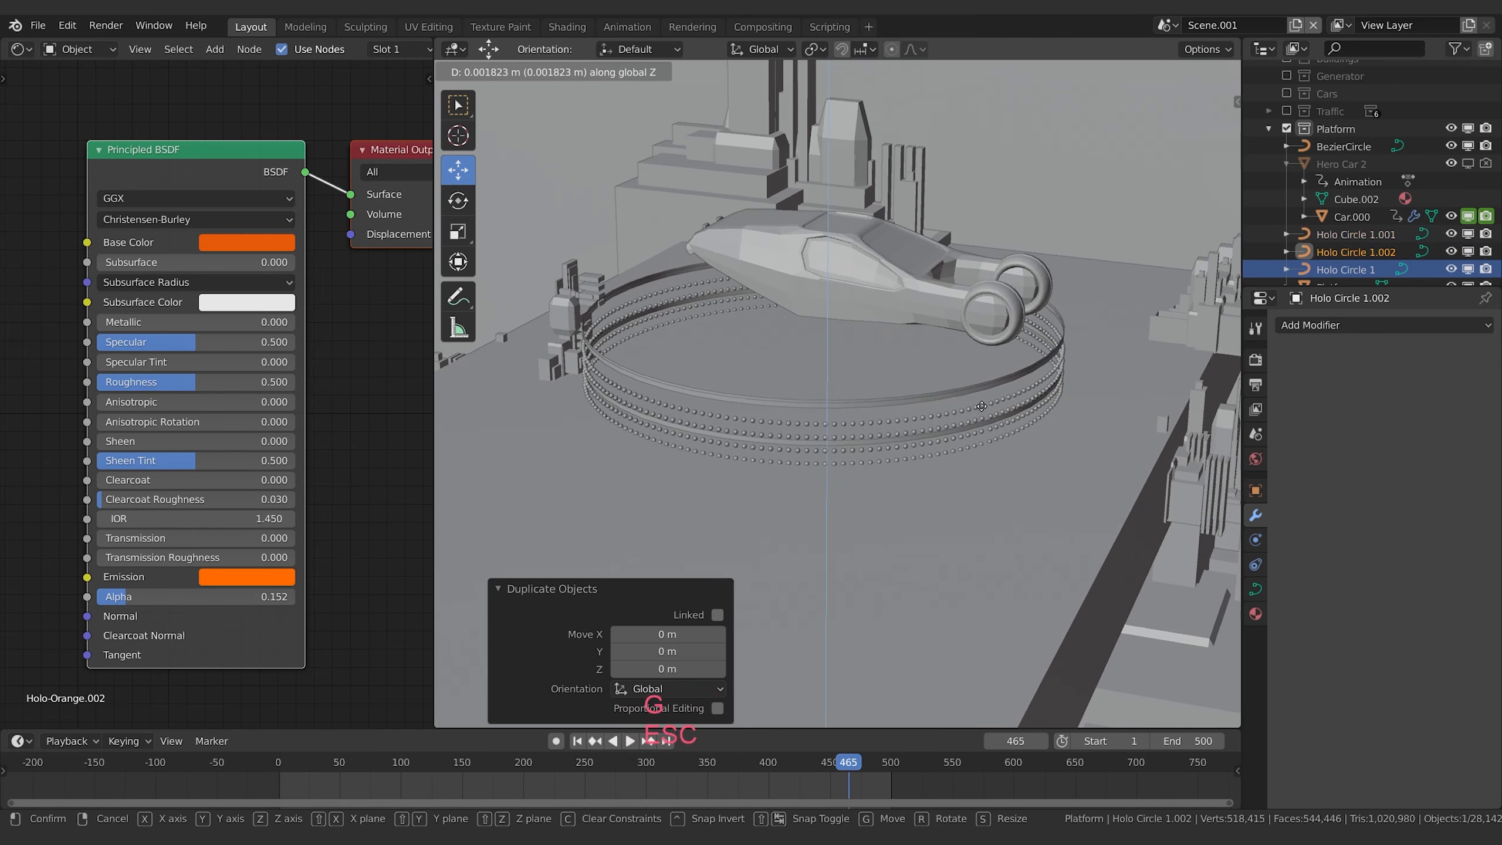
pyautogui.click(981, 368)
# Open the material settings of the uppermost holo circle, Holo Circle 1.002.
pyautogui.click(1255, 614)
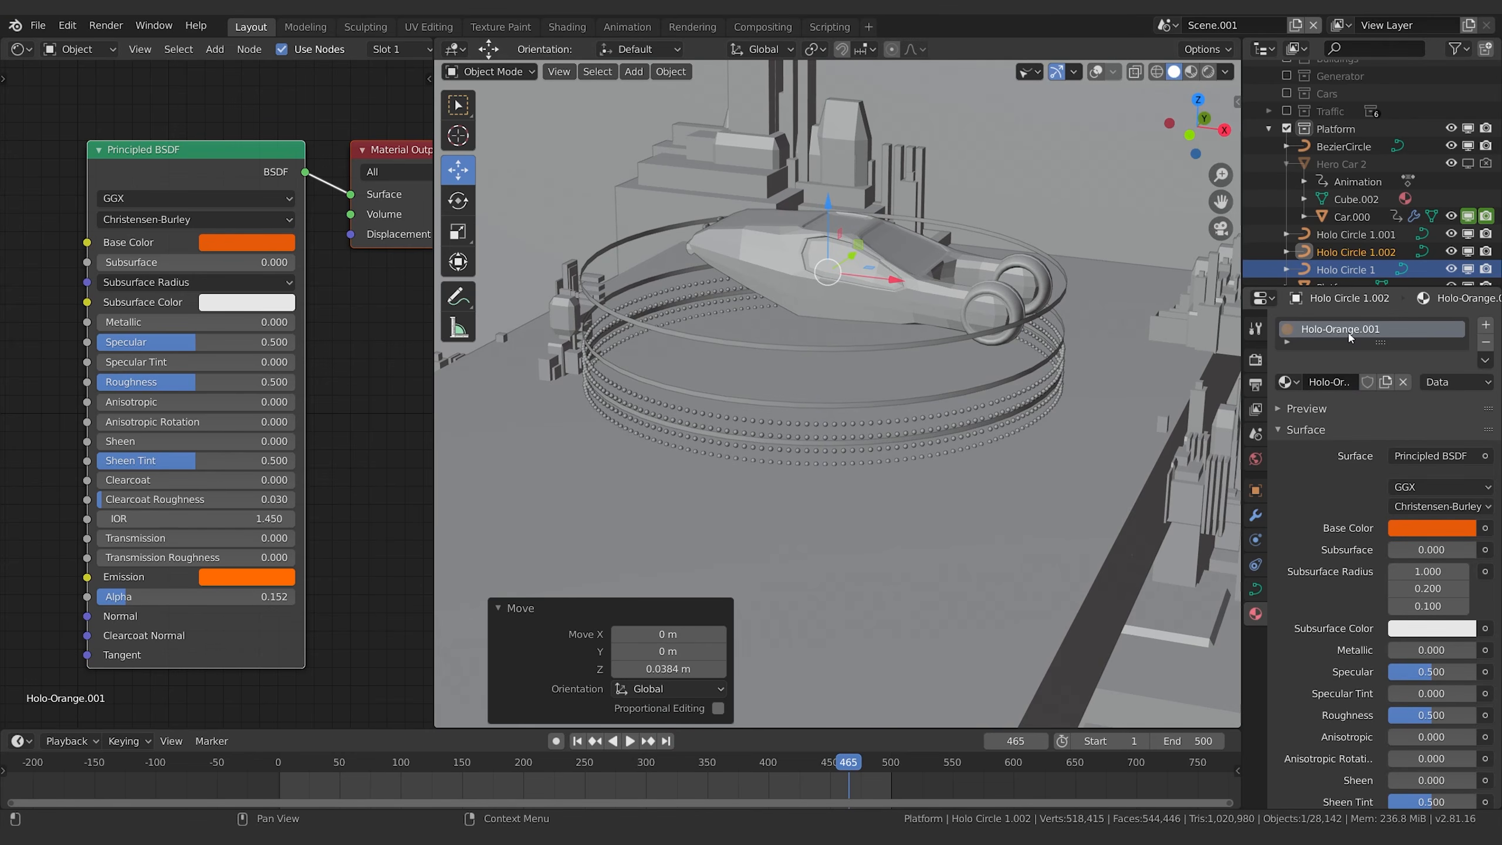
# Set the alpha of the upper holo circle's orange material to 0.1.
pyautogui.scroll(-8, 1407, 562)
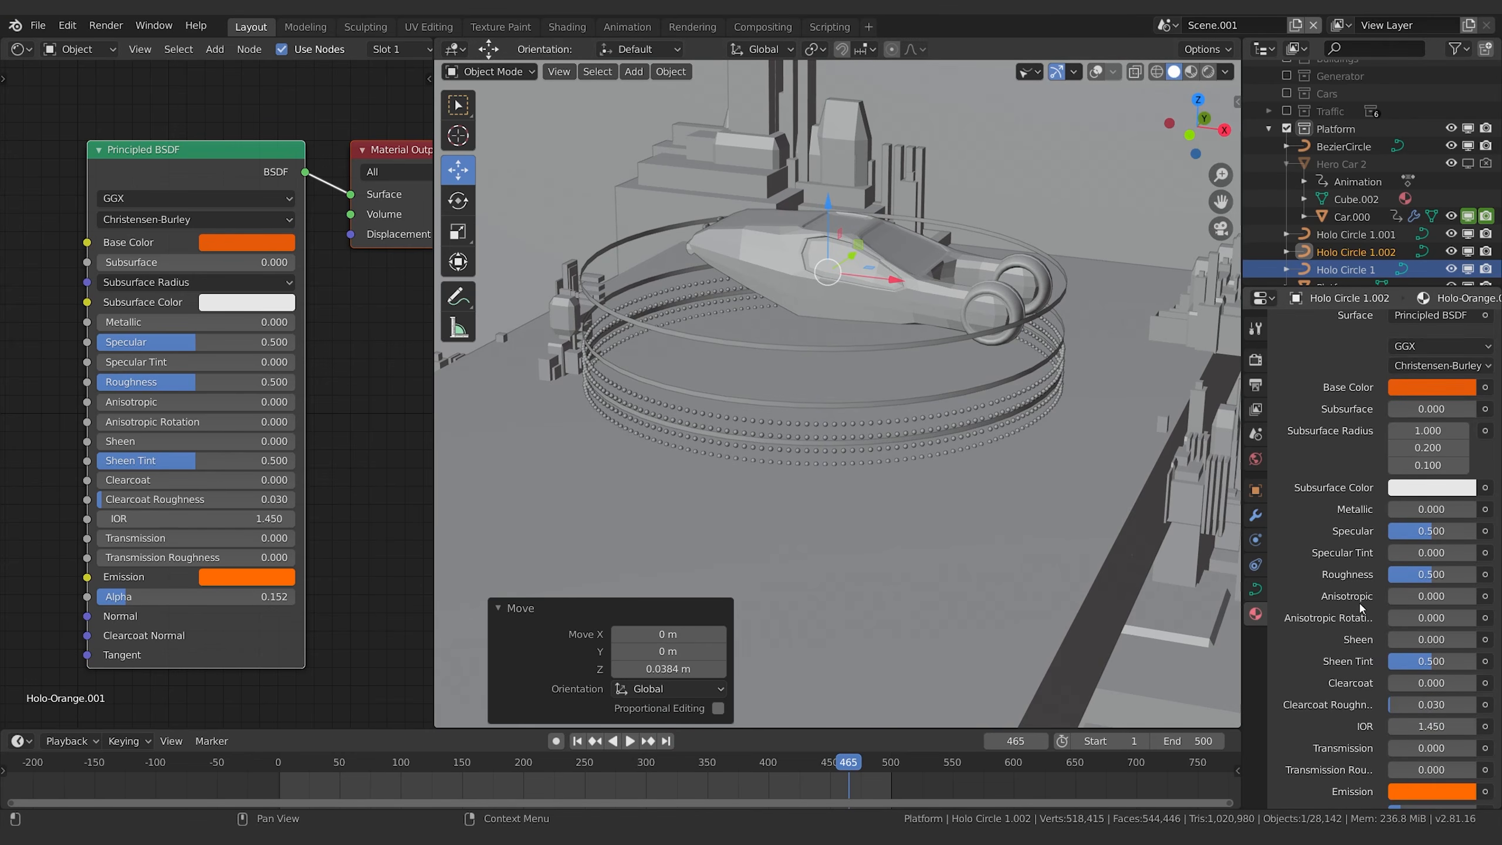
pyautogui.scroll(-1, 1410, 566)
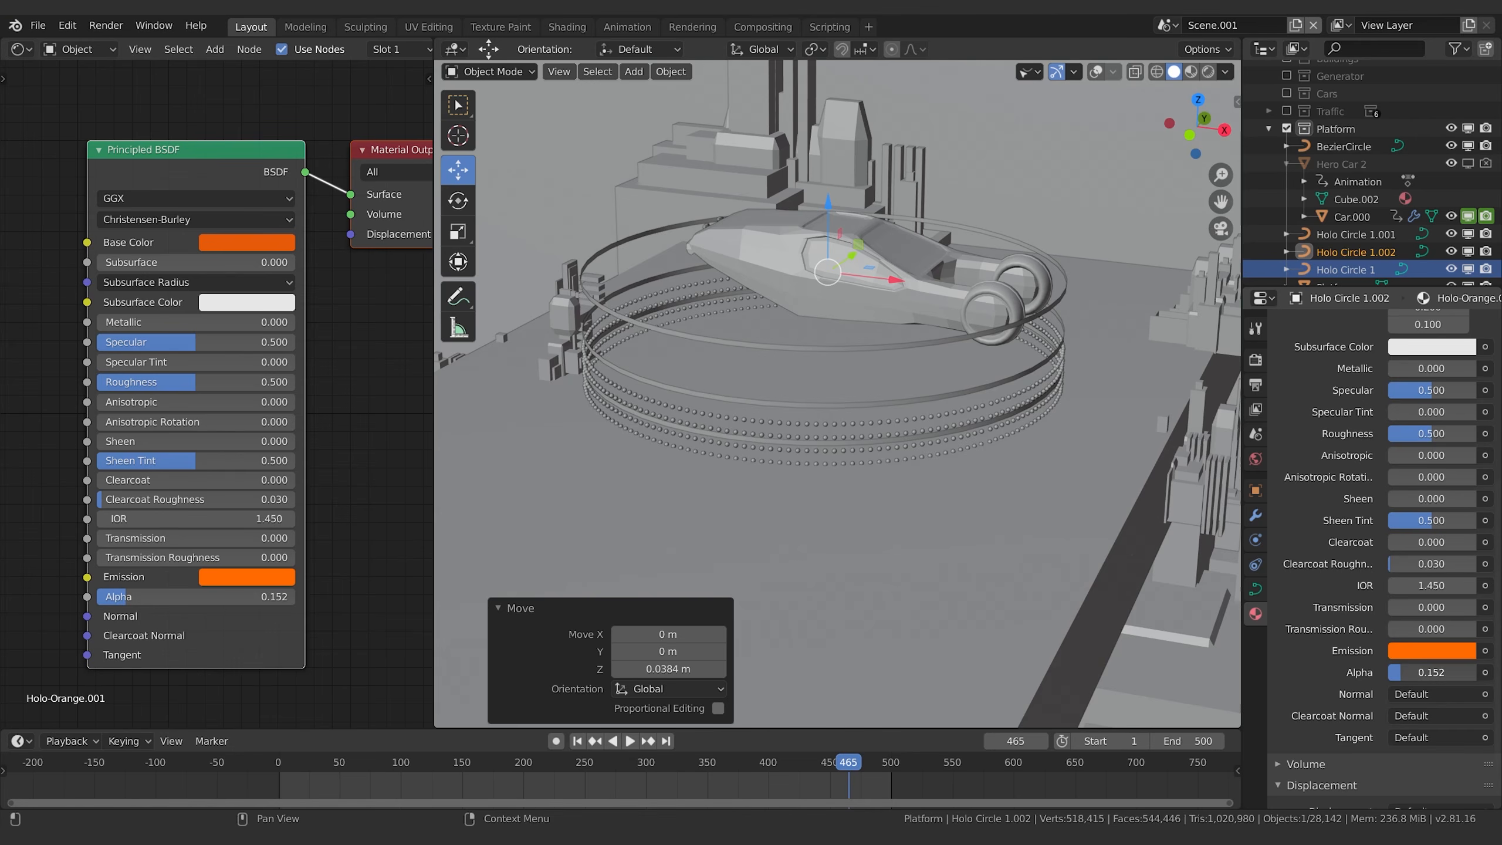
pyautogui.click(1416, 672)
pyautogui.write('.1')
pyautogui.press('Return')
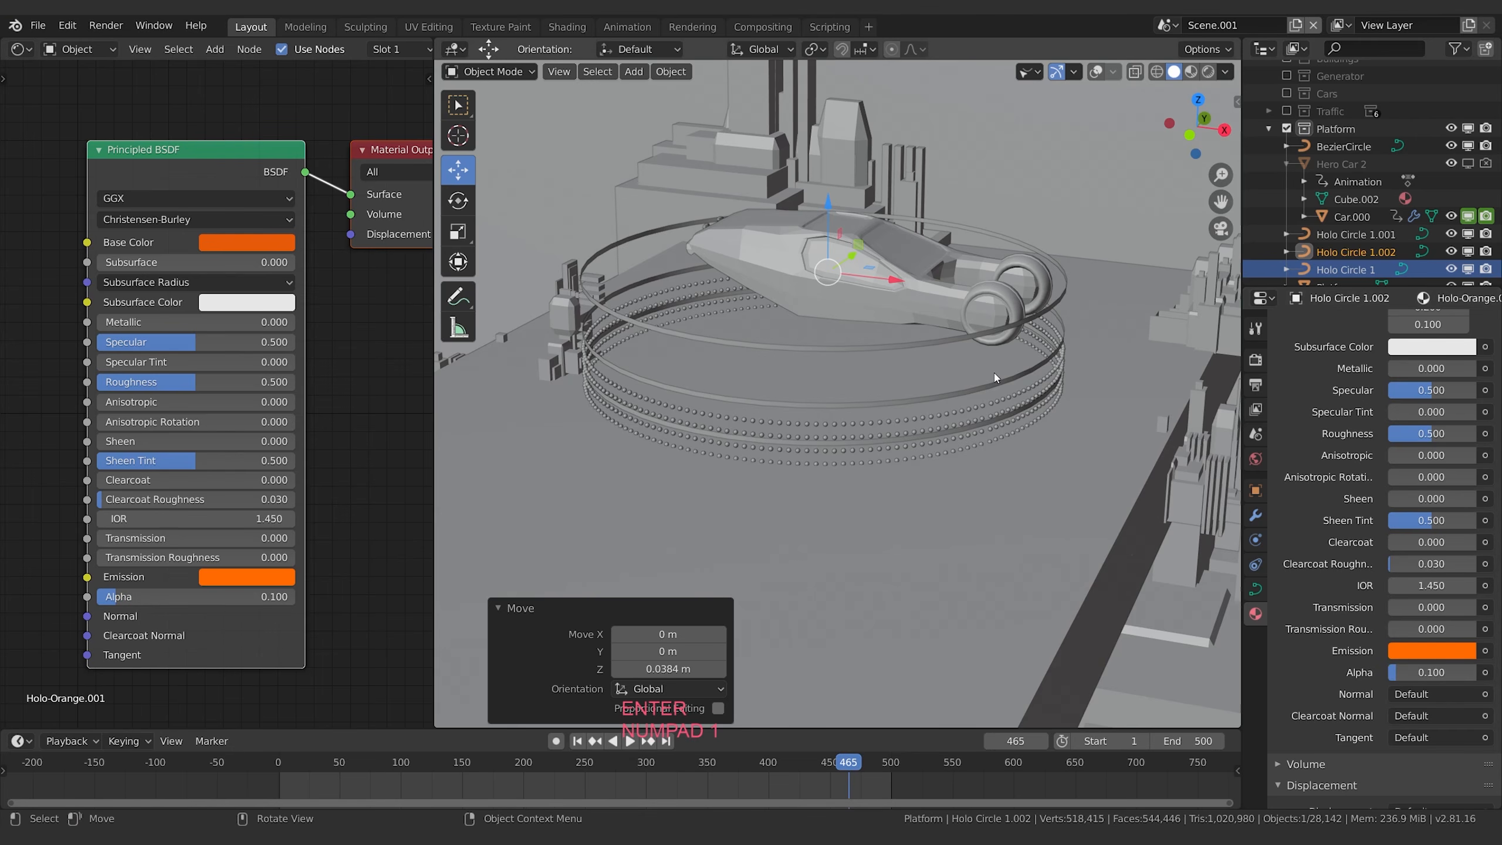
# Make the material of Holo Circle 1.001 single-user with overlays shown, and set its alpha to 0.12.
pyautogui.click(993, 389)
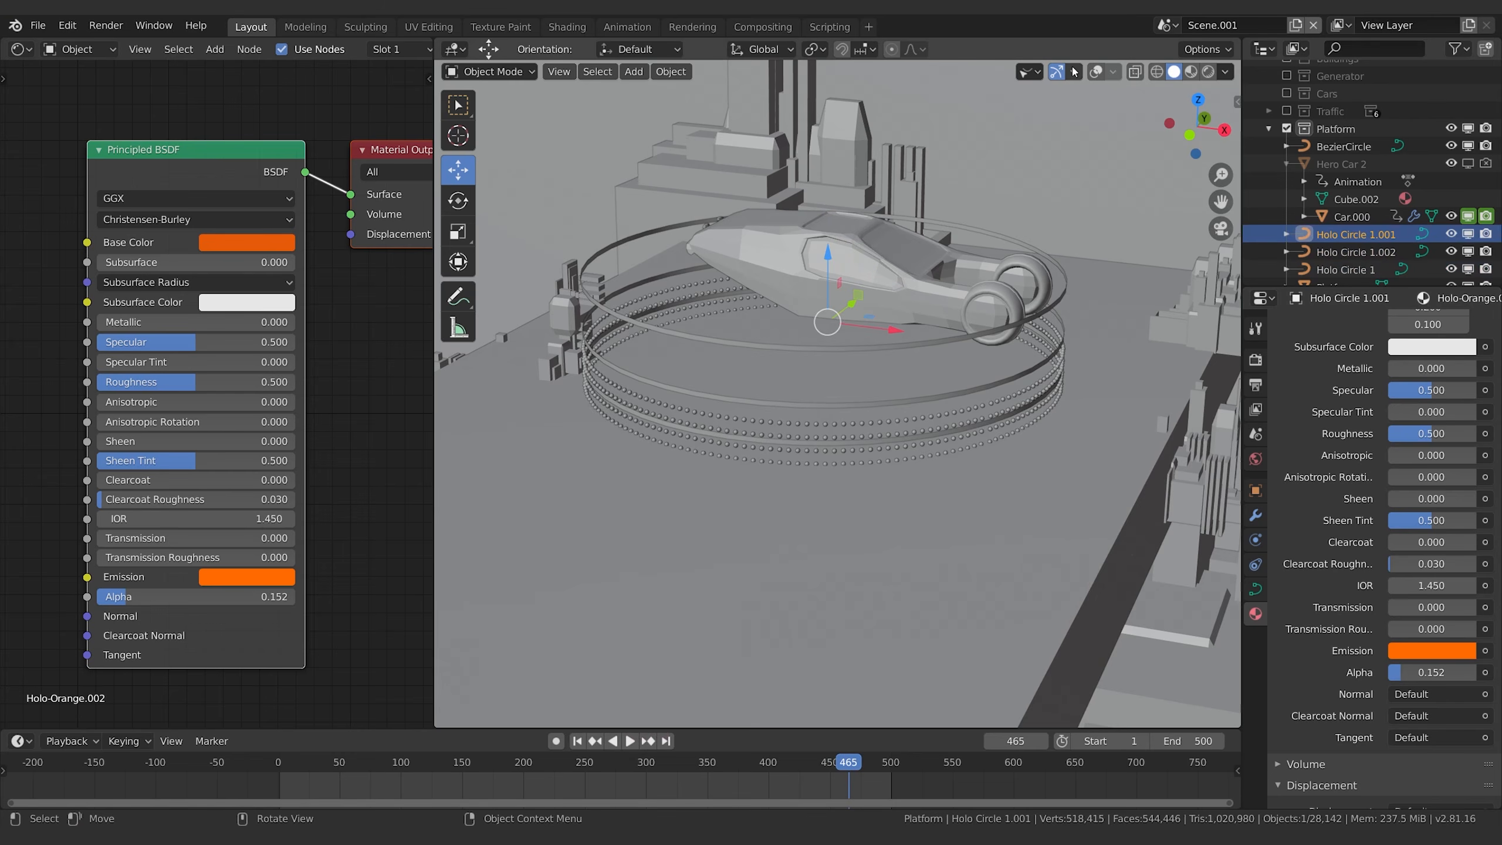
pyautogui.click(1096, 71)
pyautogui.scroll(6, 1305, 476)
pyautogui.scroll(5, 1305, 476)
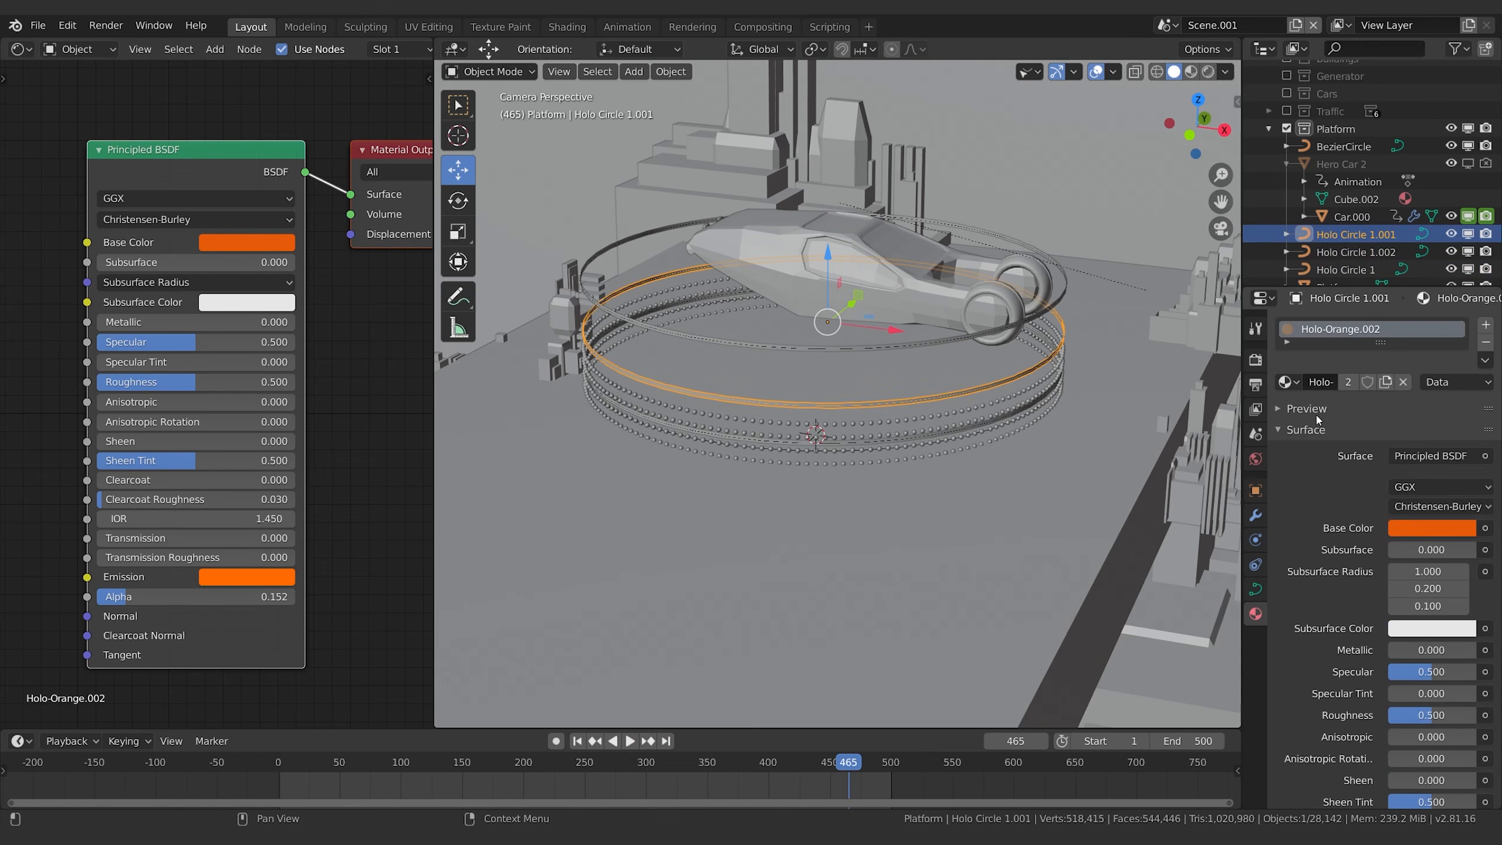
pyautogui.click(1347, 381)
pyautogui.scroll(-10, 1449, 592)
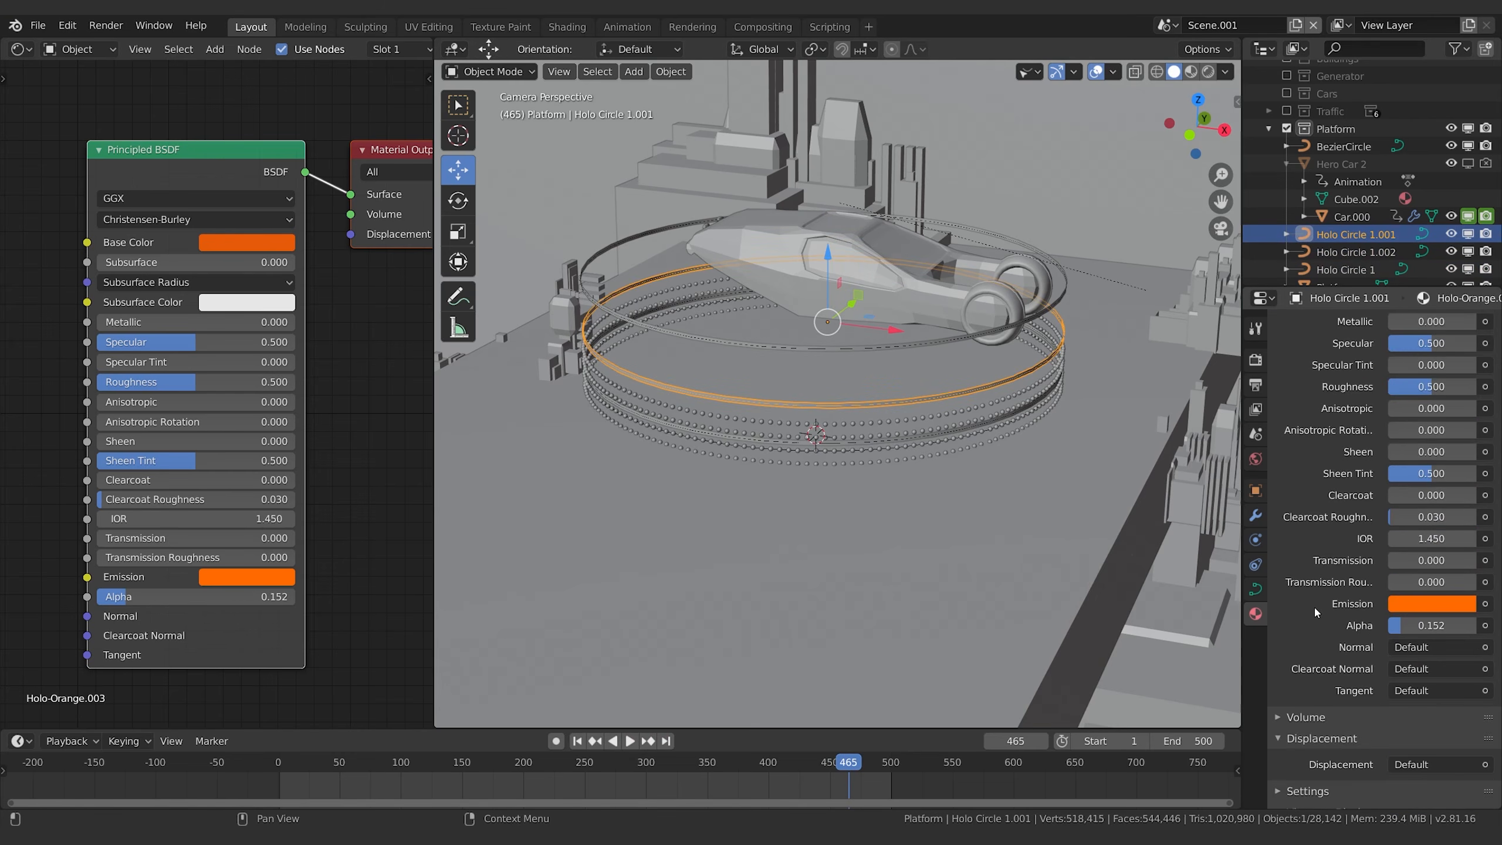
pyautogui.doubleClick(1460, 626)
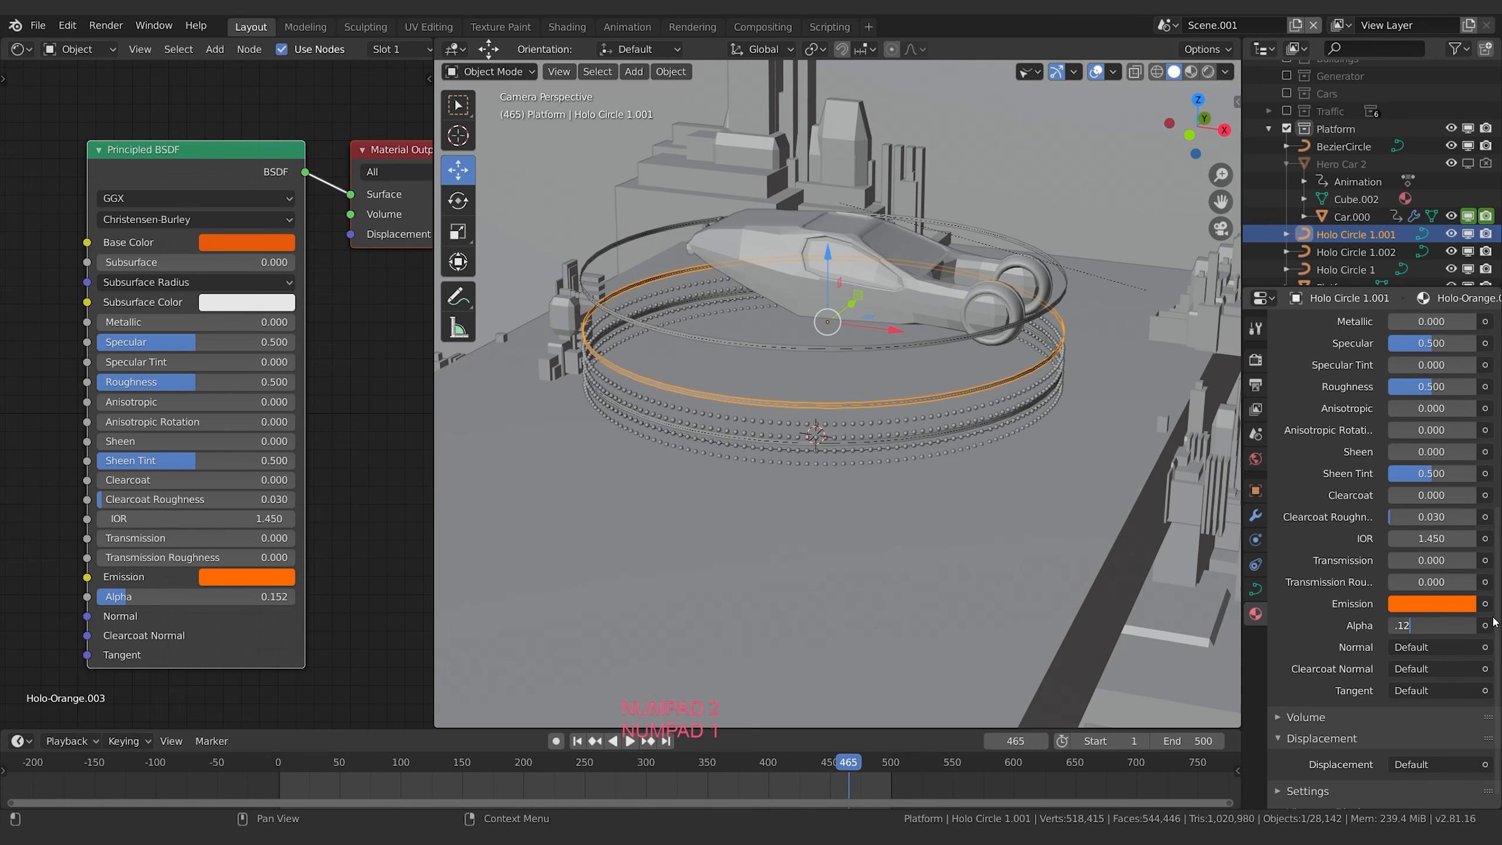
pyautogui.press('Return')
# Switch the viewport to rendered shading and hide the overlays.
pyautogui.press('z')
pyautogui.click(791, 235)
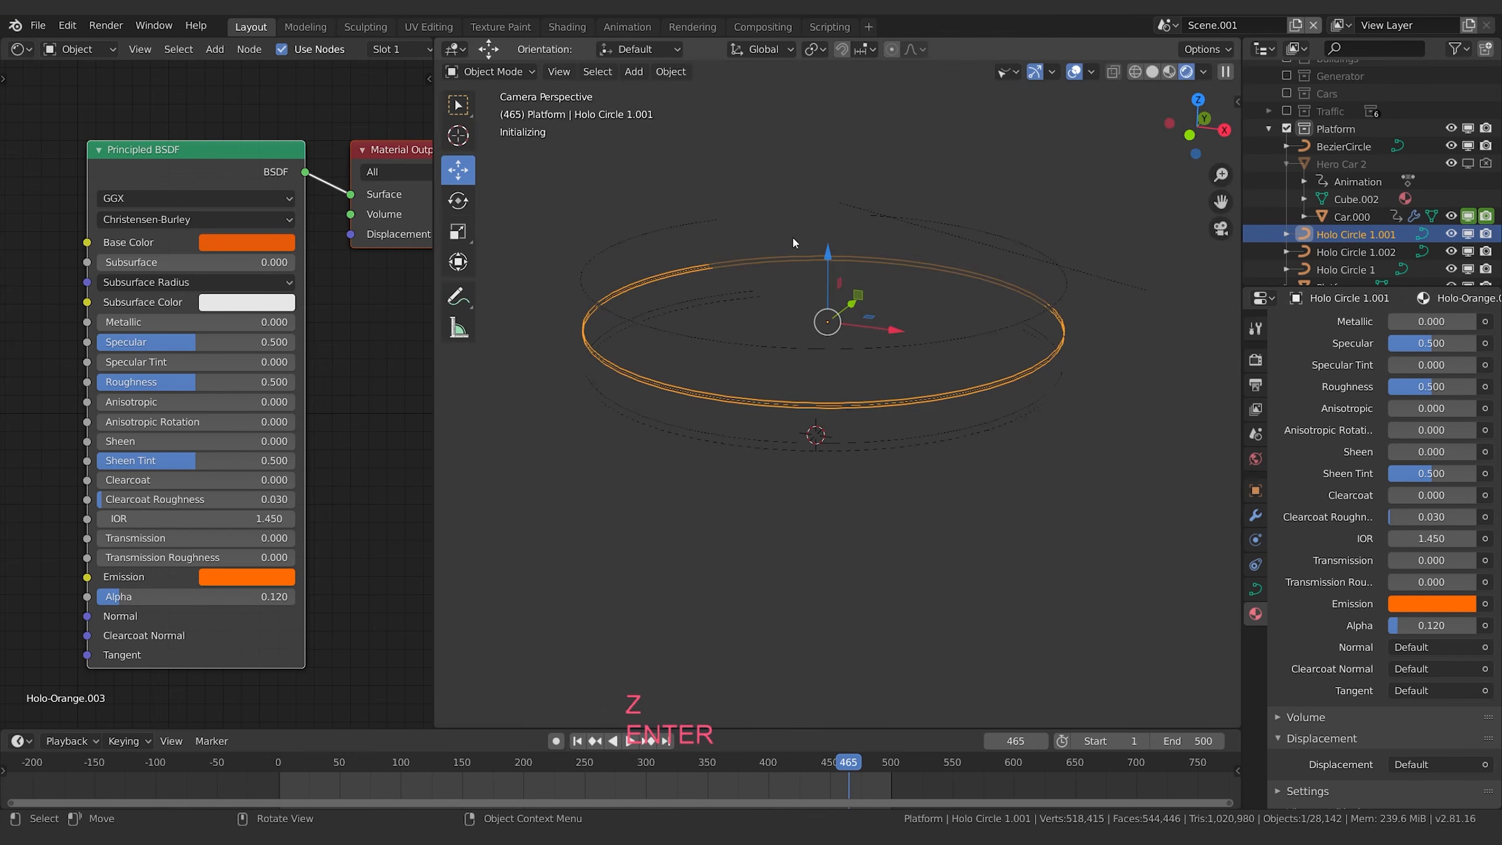
pyautogui.click(792, 234)
pyautogui.click(789, 351)
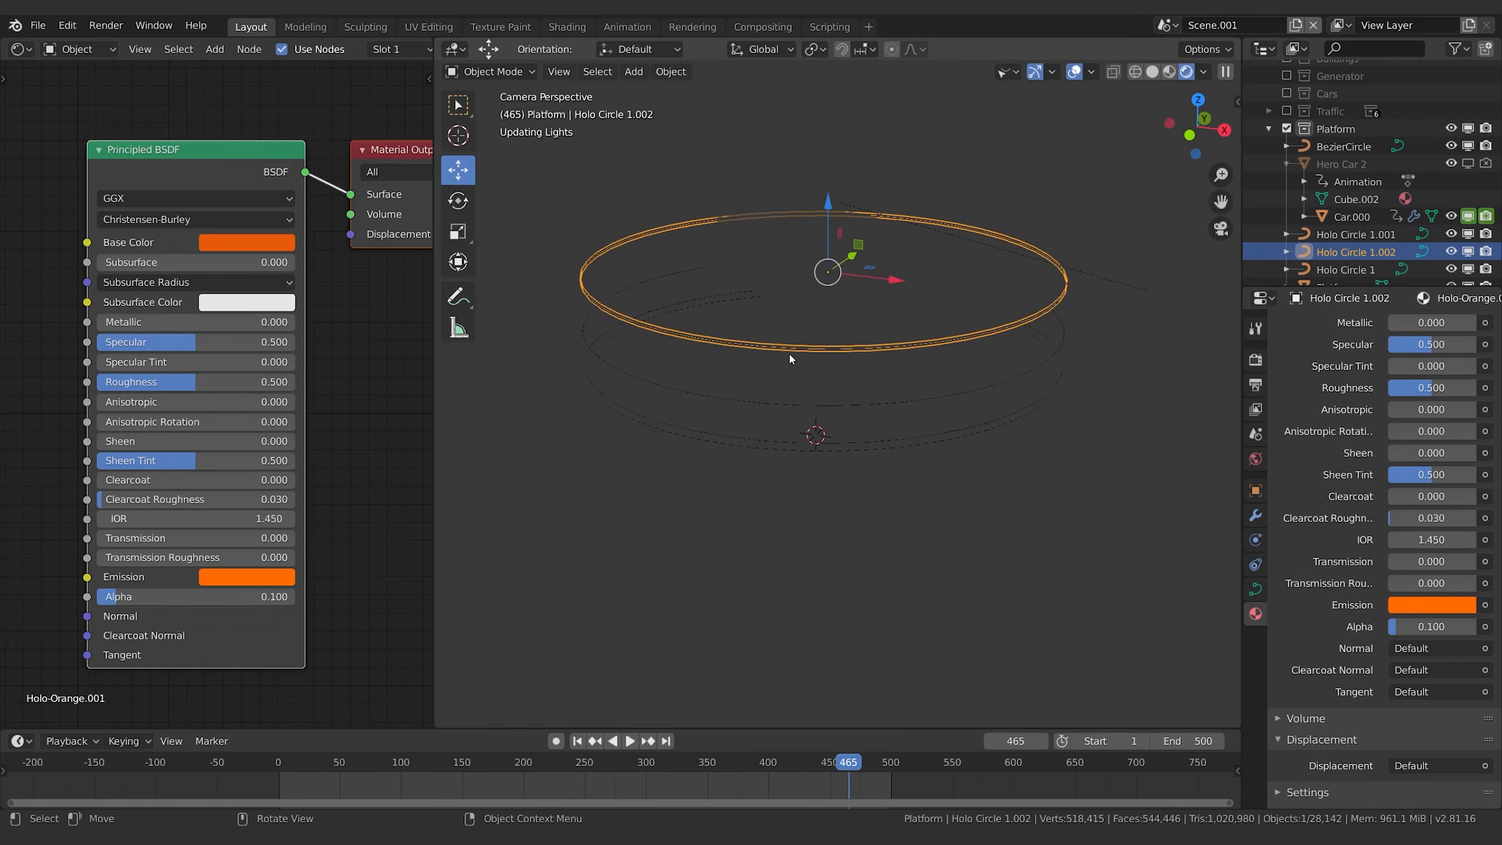
pyautogui.click(1074, 72)
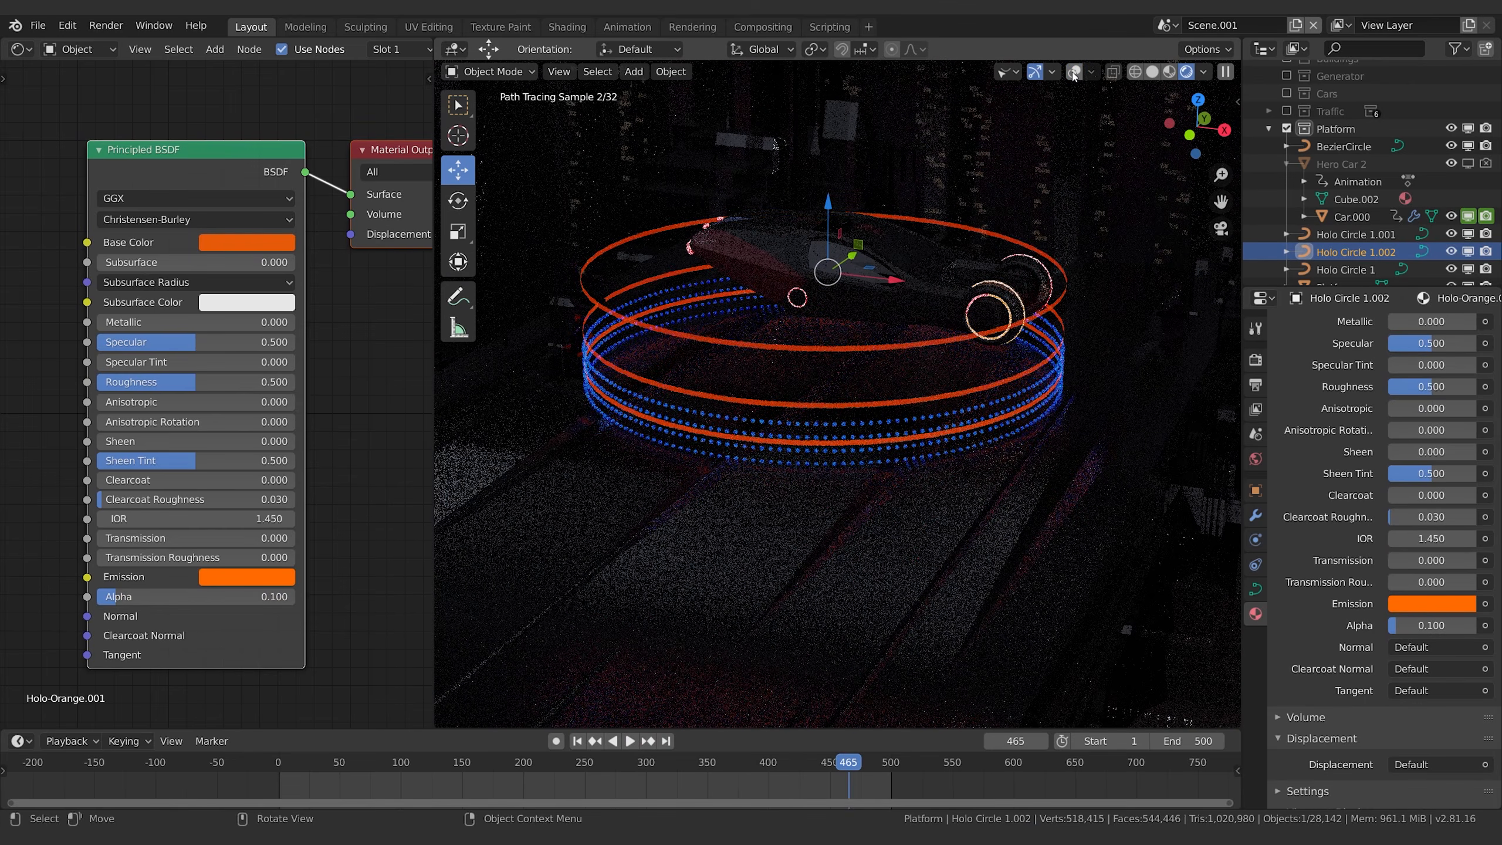
# Select the uppermost orange holo circle and set its material alpha to 0.05.
pyautogui.click(847, 349)
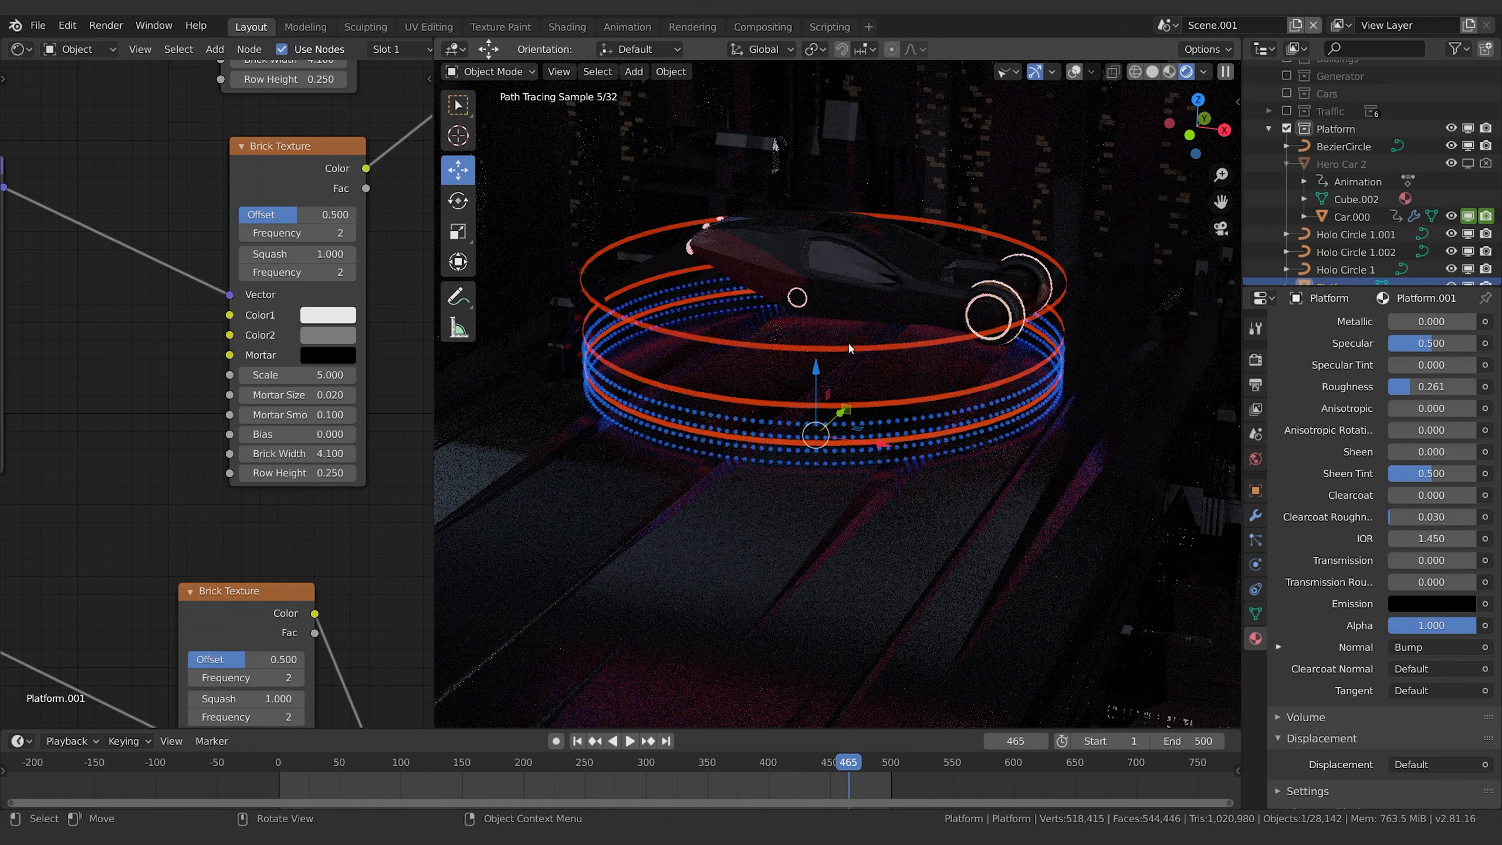
pyautogui.click(853, 353)
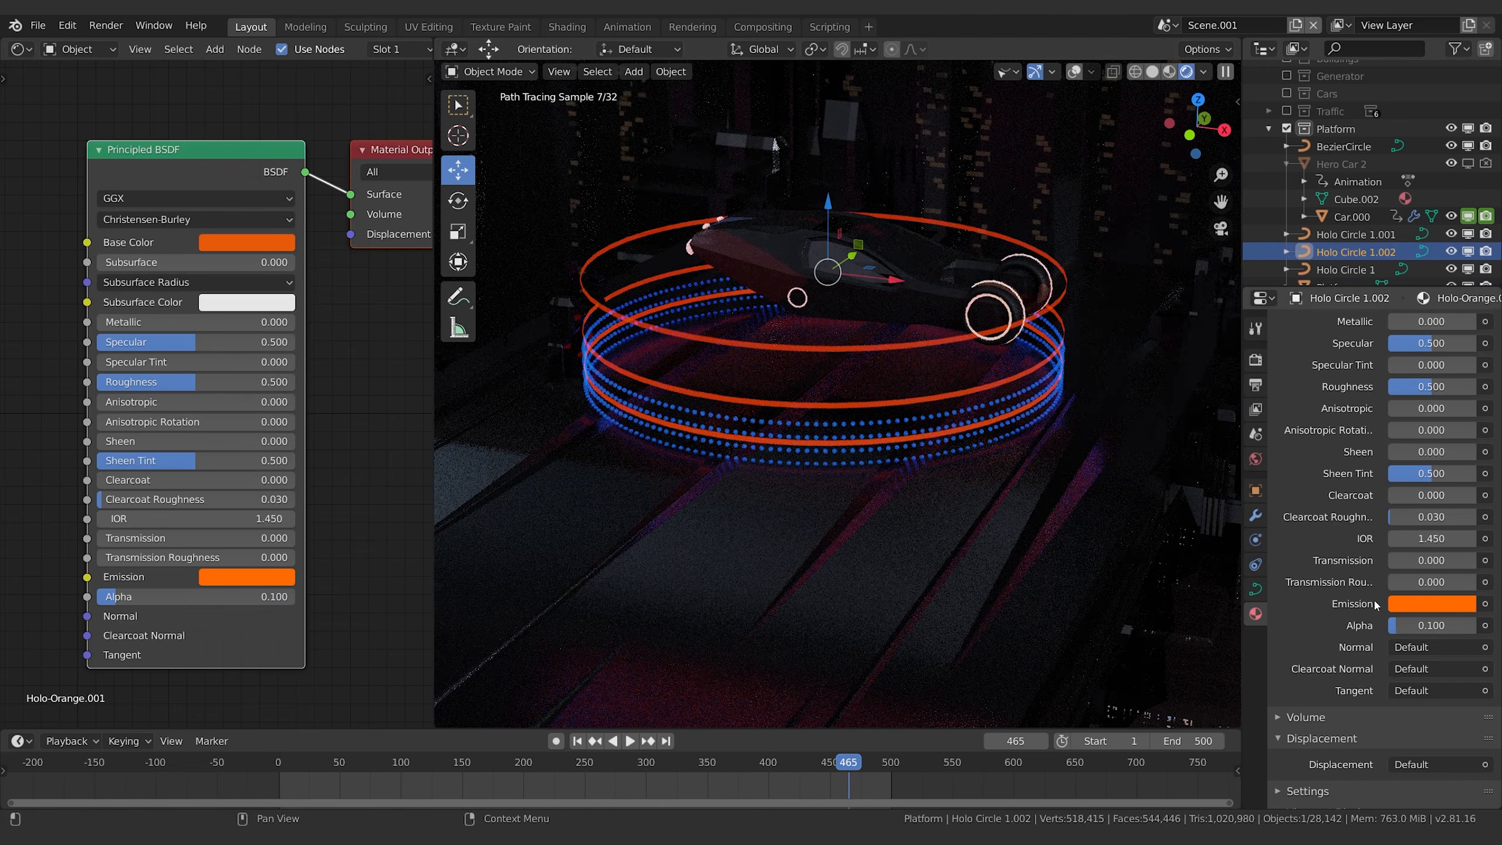
pyautogui.click(1074, 72)
pyautogui.click(1075, 72)
pyautogui.doubleClick(1433, 625)
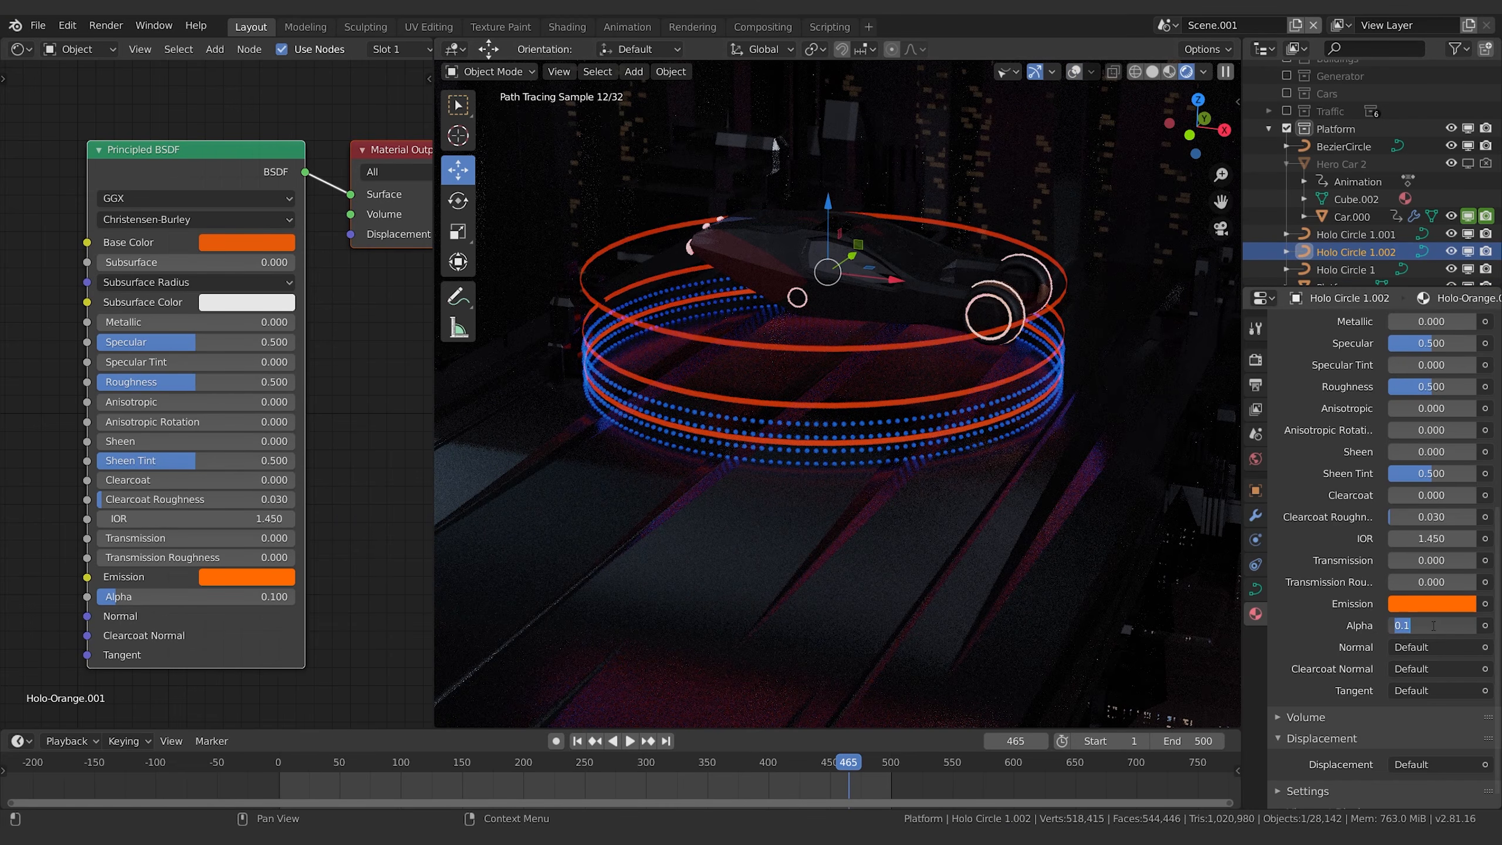
pyautogui.write('.05')
pyautogui.press('Return')
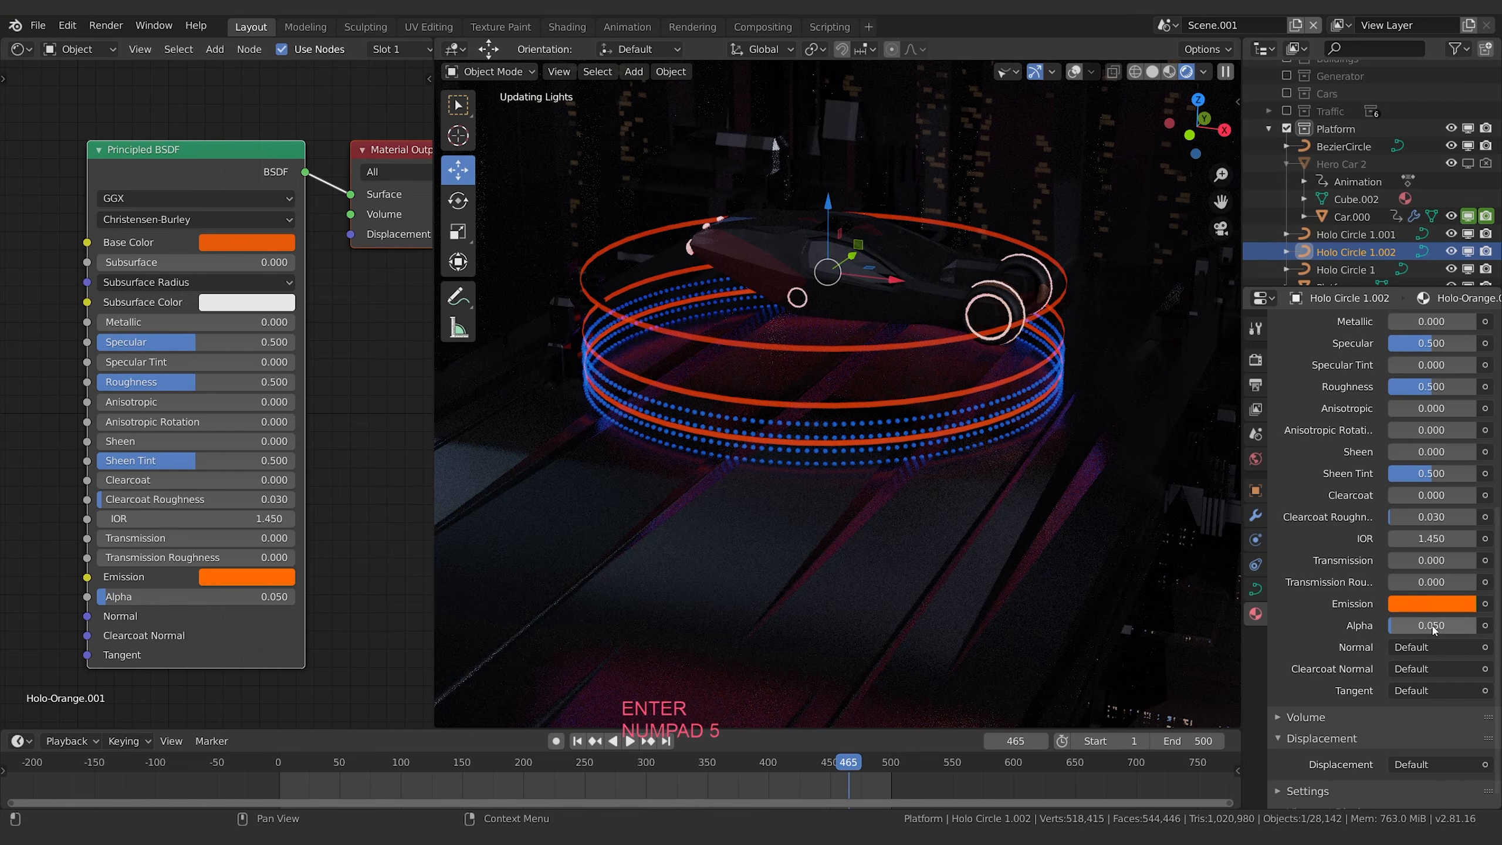
# Set the uppermost holo circle's material alpha to 0.025.
pyautogui.doubleClick(1433, 626)
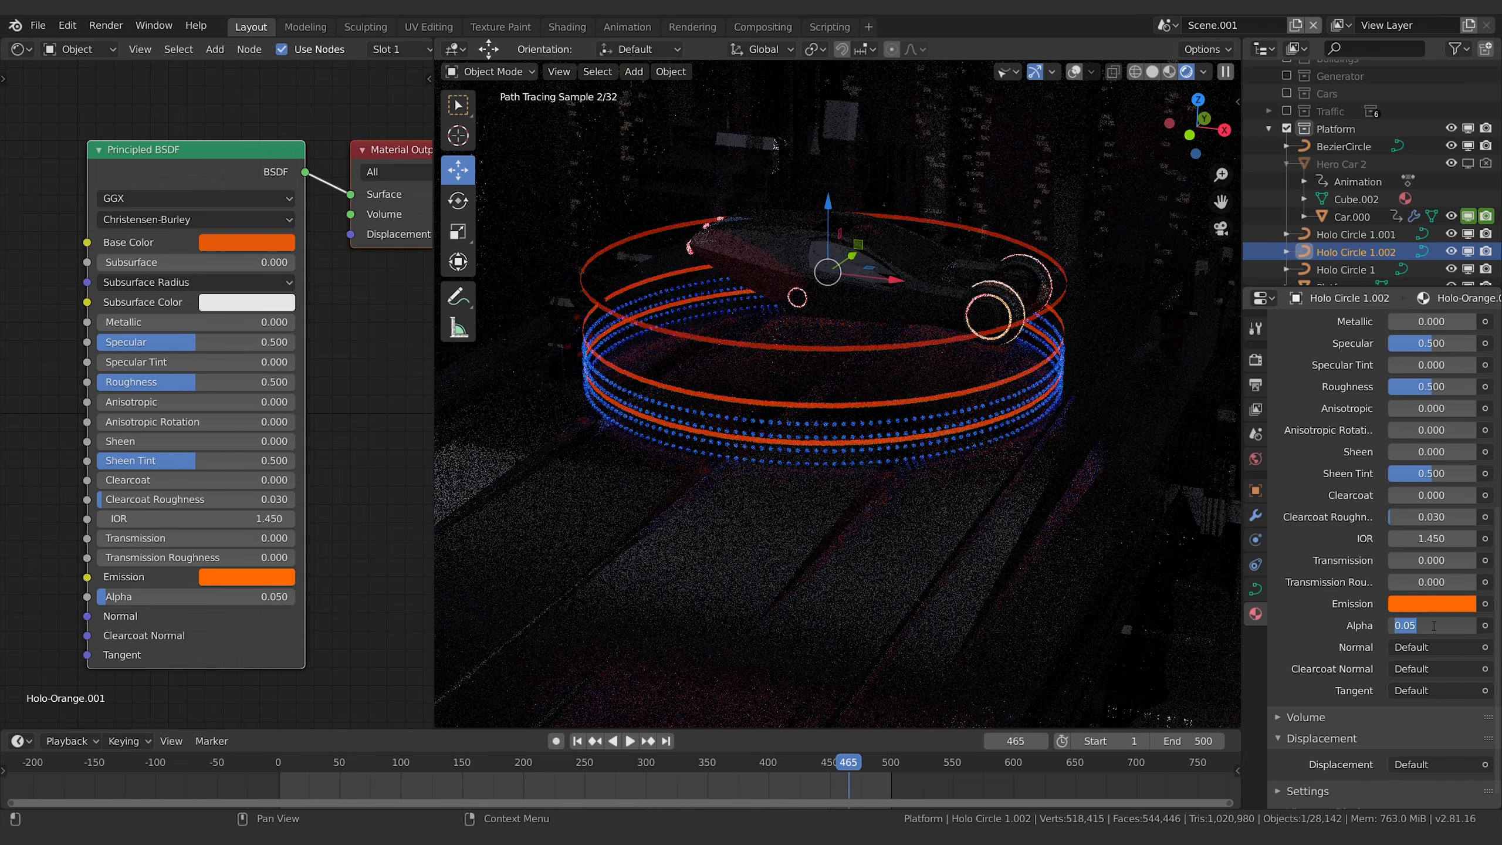
pyautogui.press('BackSpace')
pyautogui.write('.025')
pyautogui.press('Return')
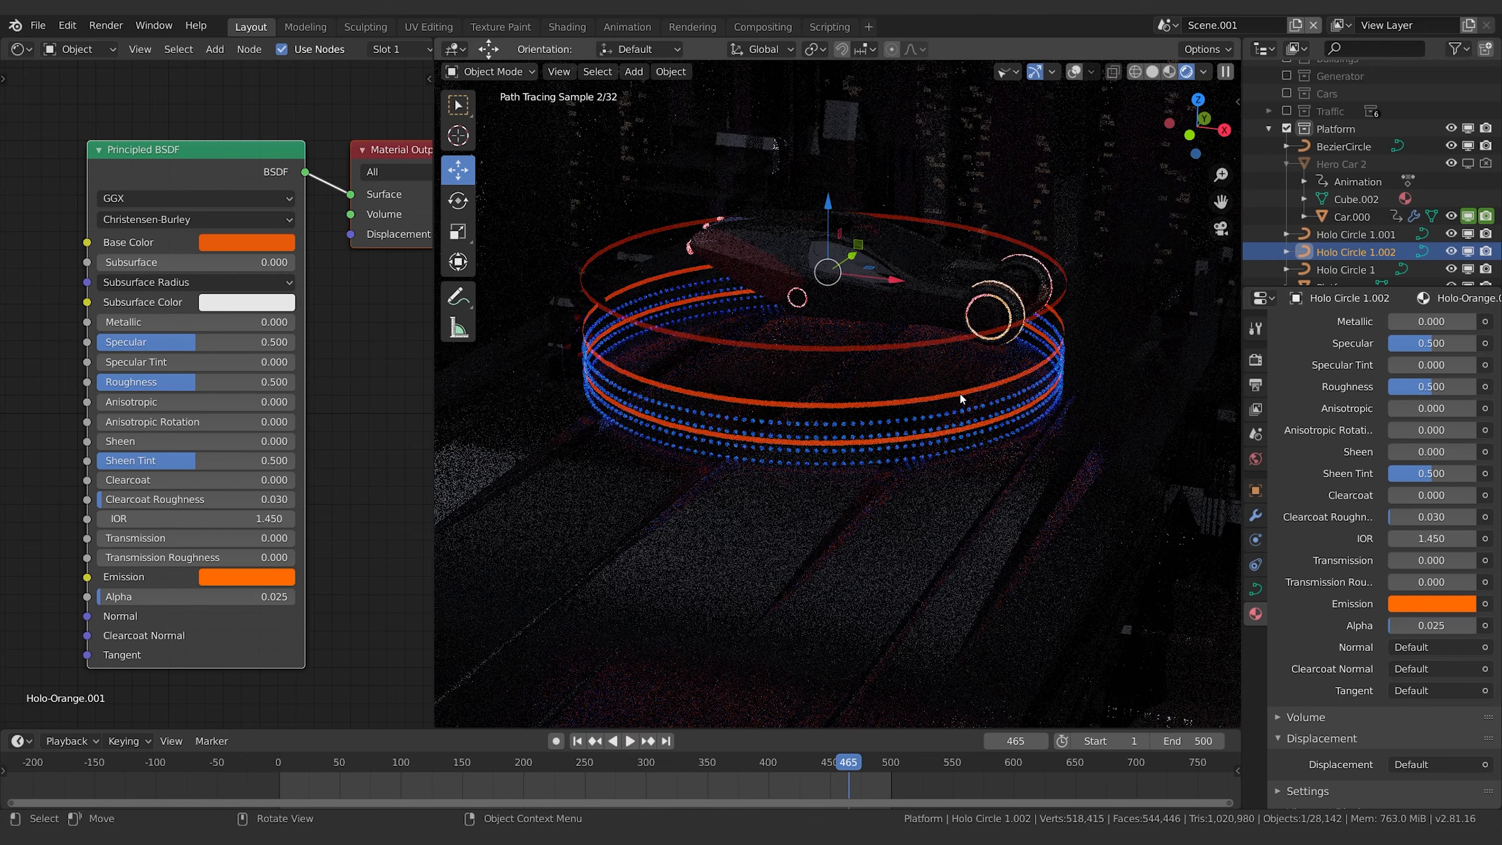
# Select the orange holo circle just below the uppermost one and set its material alpha to 0.5.
pyautogui.click(959, 393)
pyautogui.doubleClick(1436, 626)
pyautogui.write('.5')
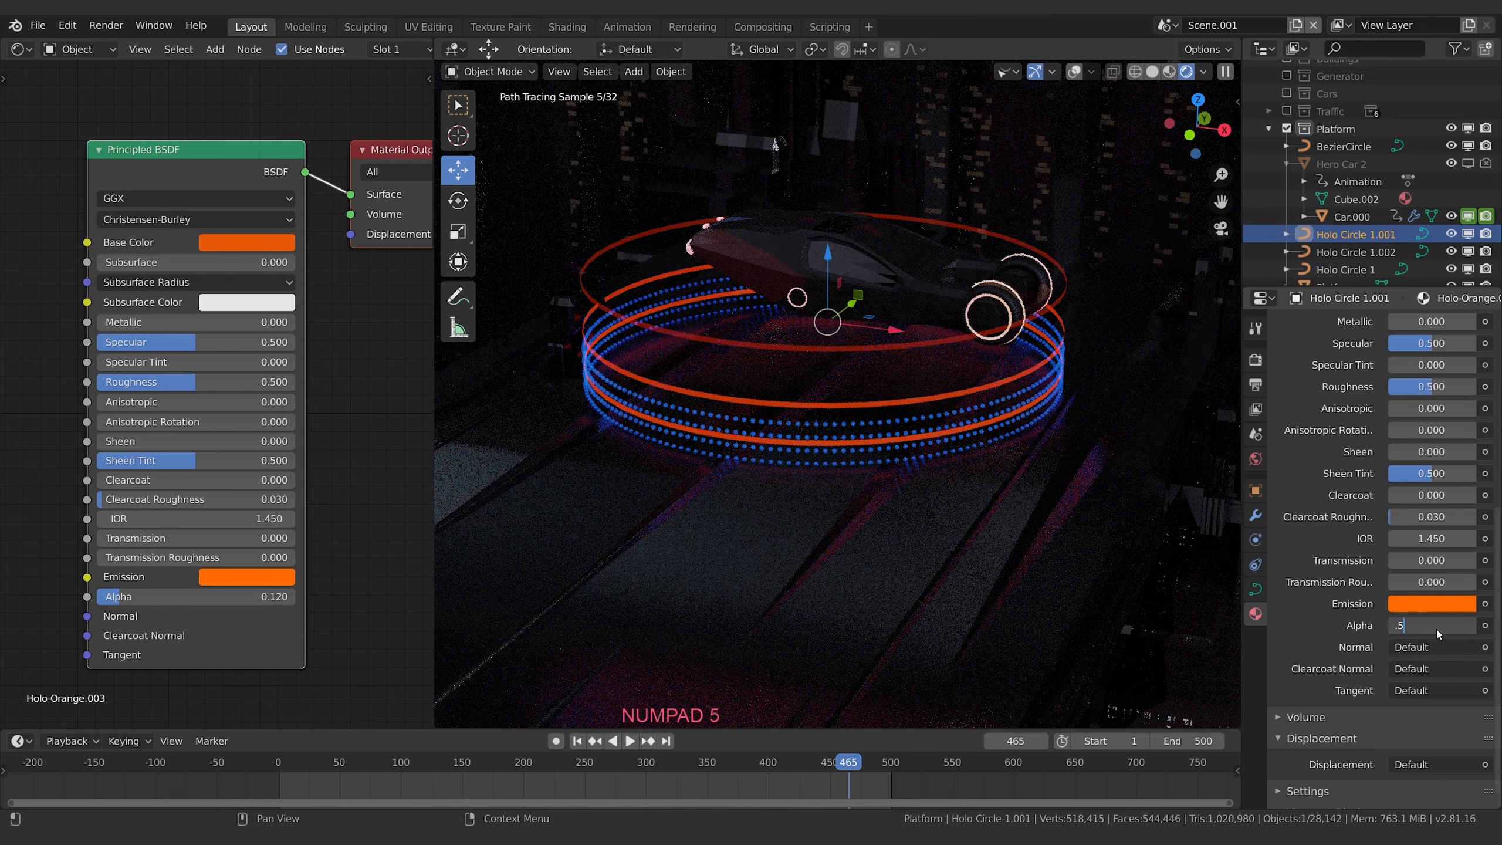
pyautogui.press('Return')
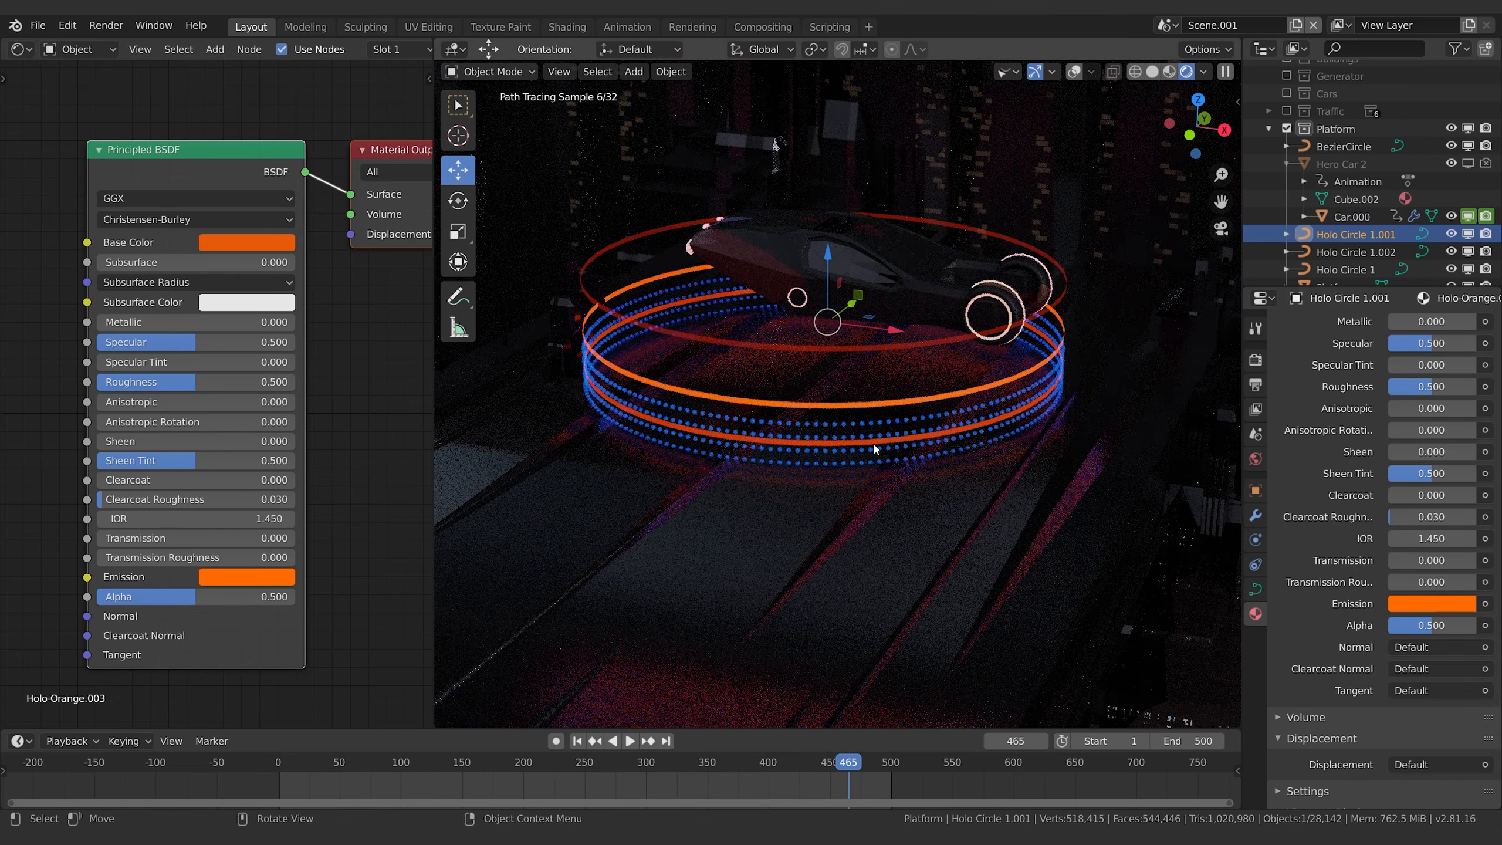
# Go to frame 429 and return to solid shading with overlays and gizmos shown.
pyautogui.click(804, 767)
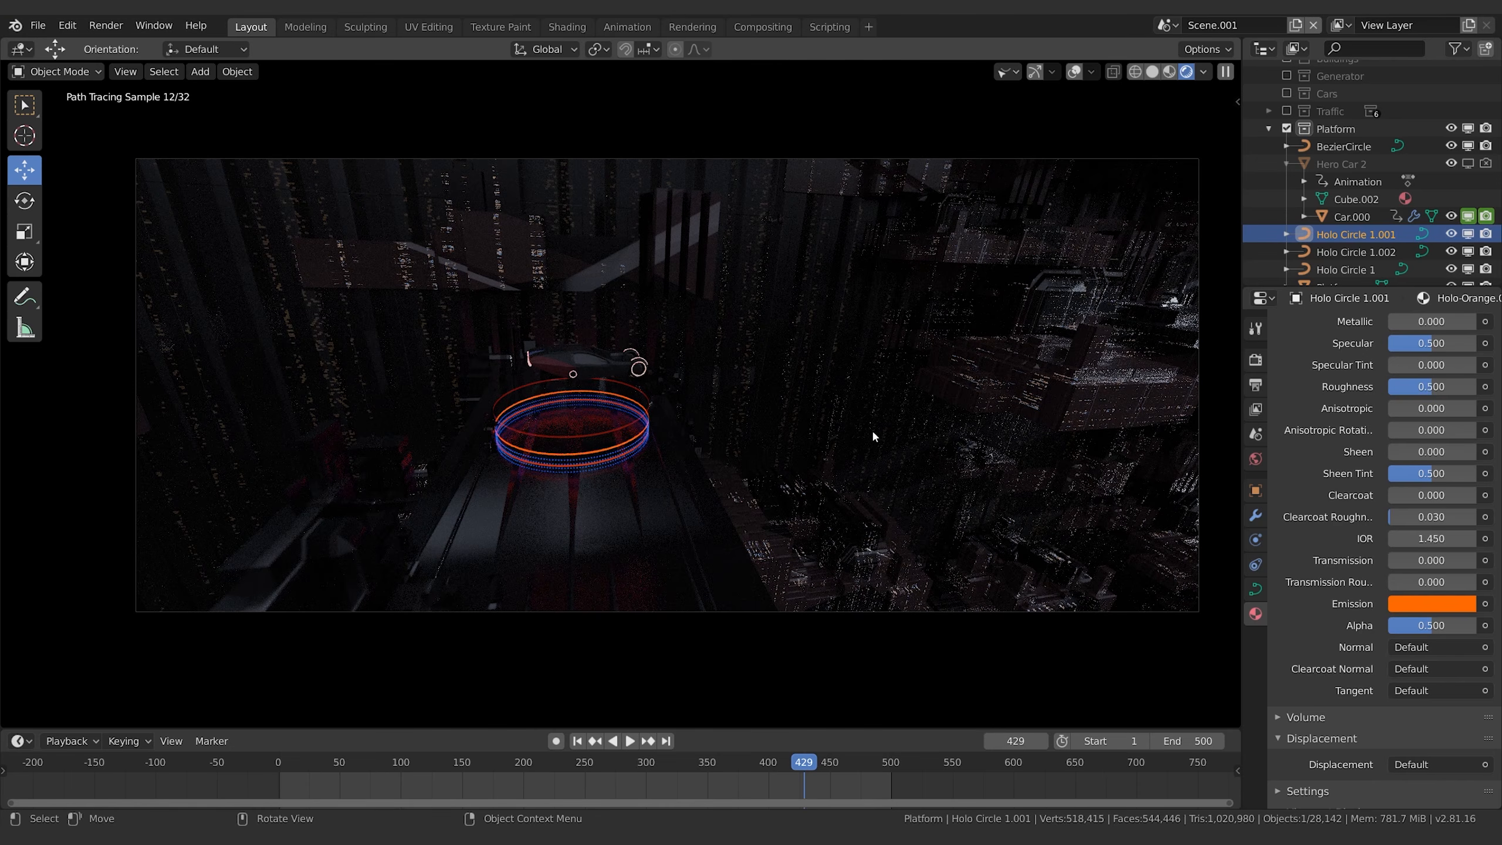
pyautogui.press('z')
pyautogui.click(999, 431)
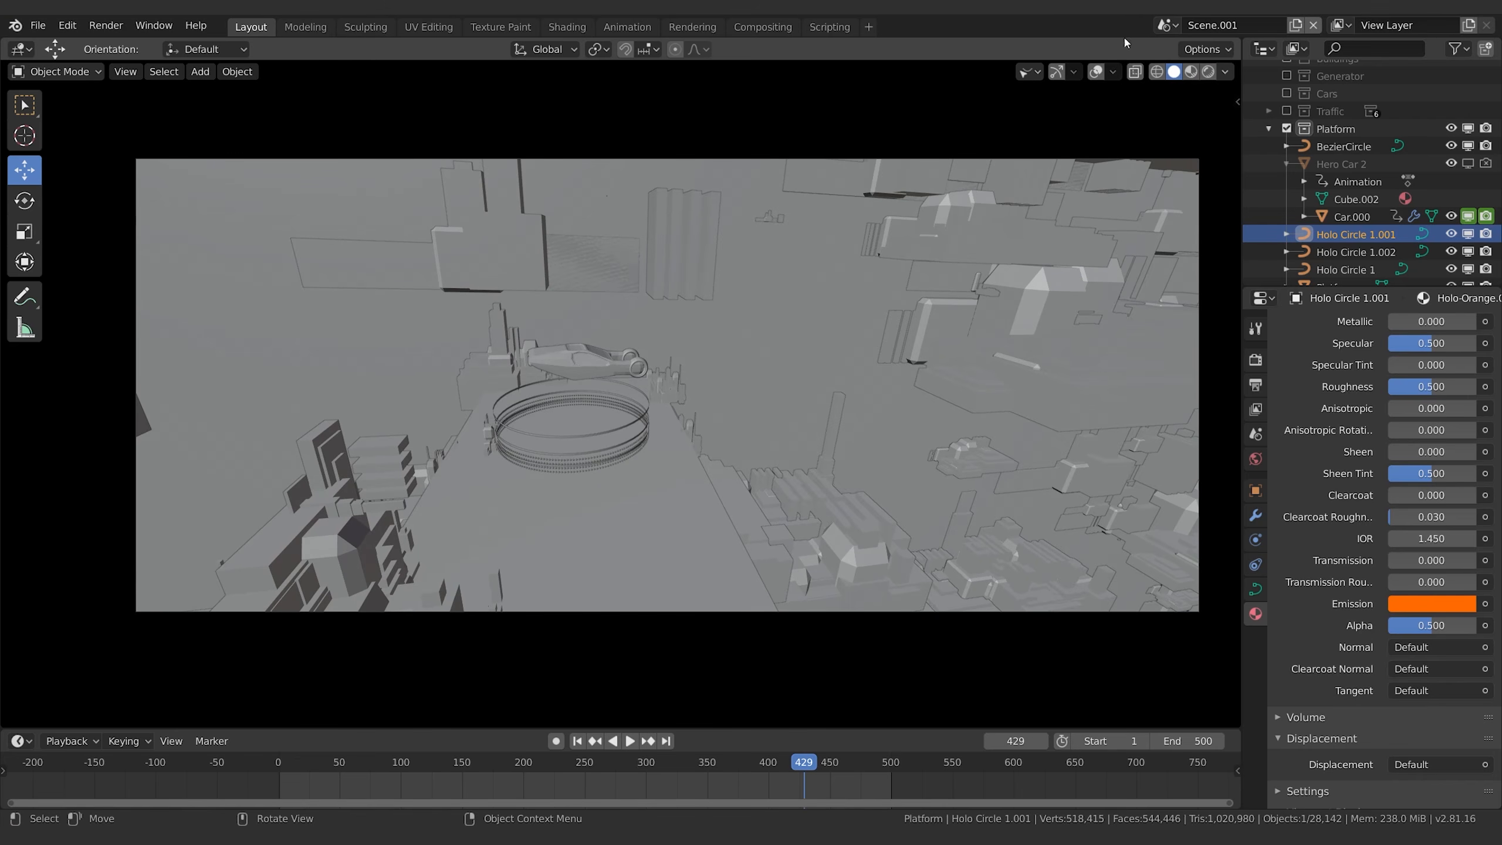
pyautogui.click(1095, 72)
pyautogui.click(1056, 71)
# Add an area light at the 3D cursor on the platform and raise it about 0.255 m along Z.
pyautogui.hotkey('shift', 'a')
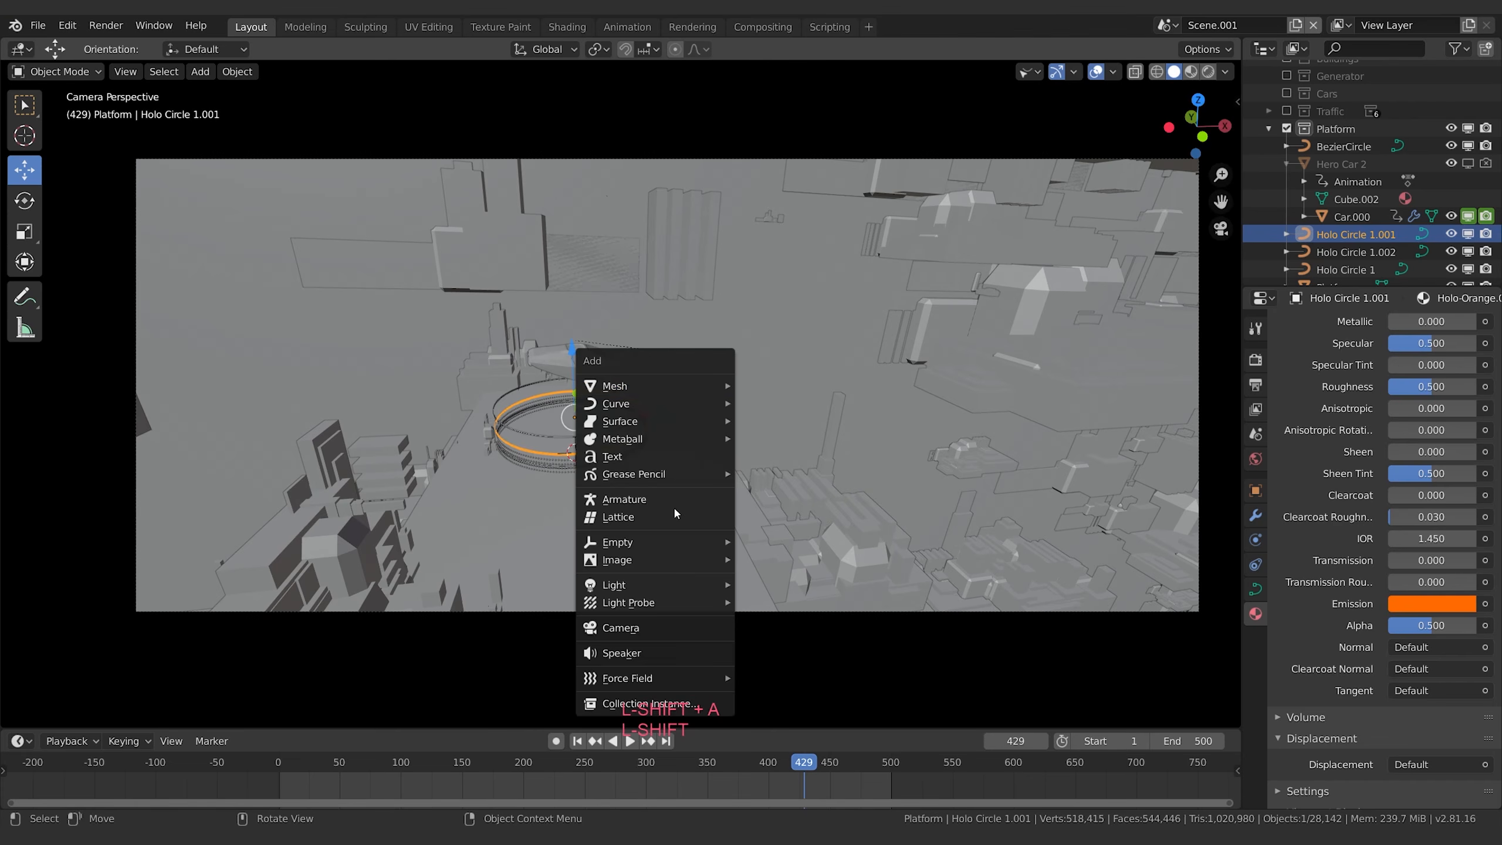
pyautogui.moveTo(656, 587)
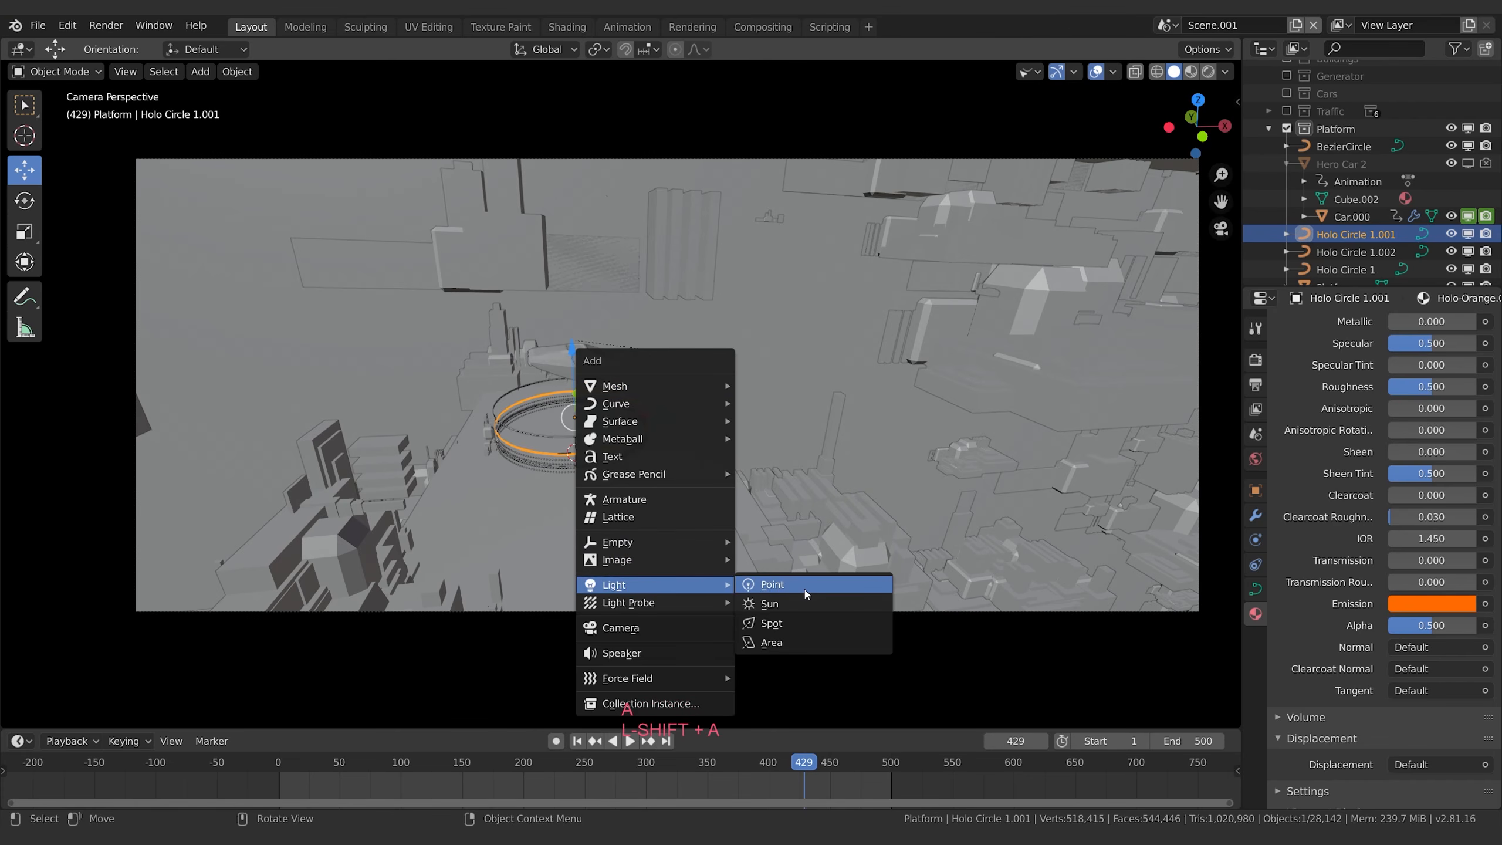
pyautogui.click(786, 649)
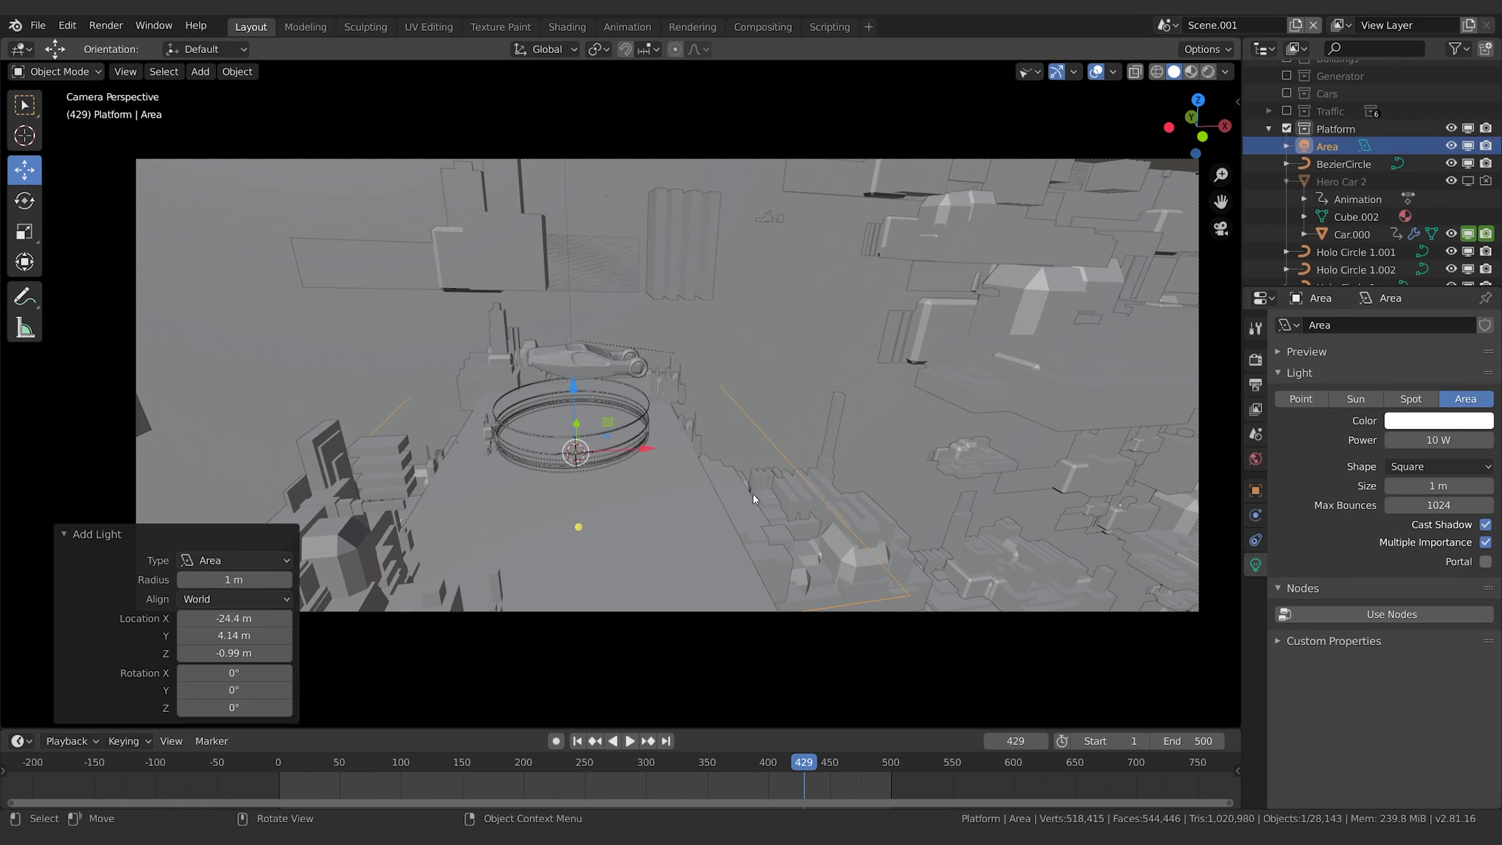
pyautogui.press('g')
pyautogui.press('z')
pyautogui.click(851, 408)
# Rotate the area light 90° about the global Y axis and move it about 0.173 m along X.
pyautogui.press('r')
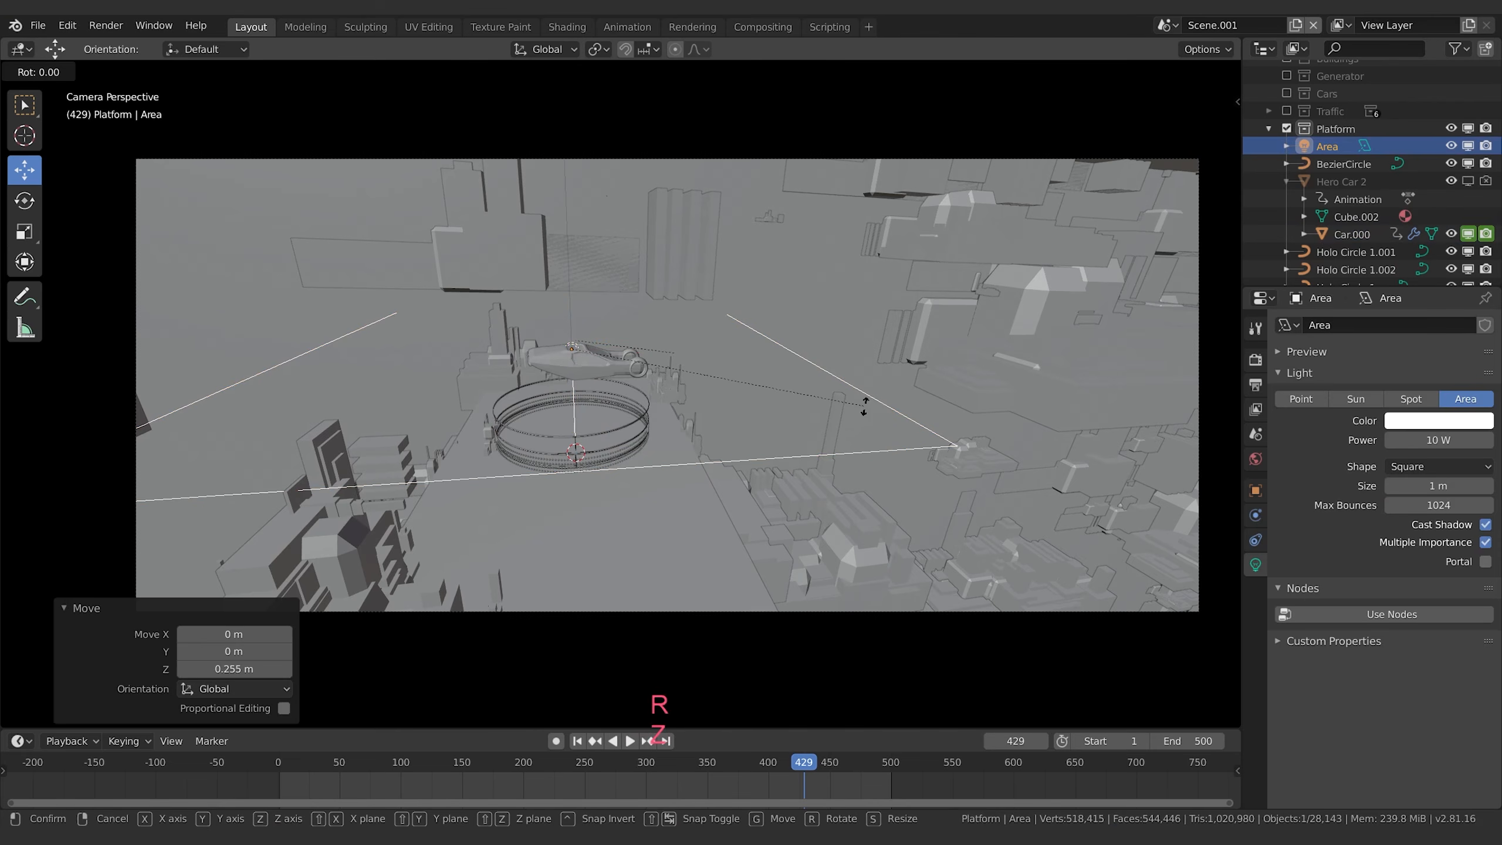
pyautogui.press('y')
pyautogui.press('KP_9')
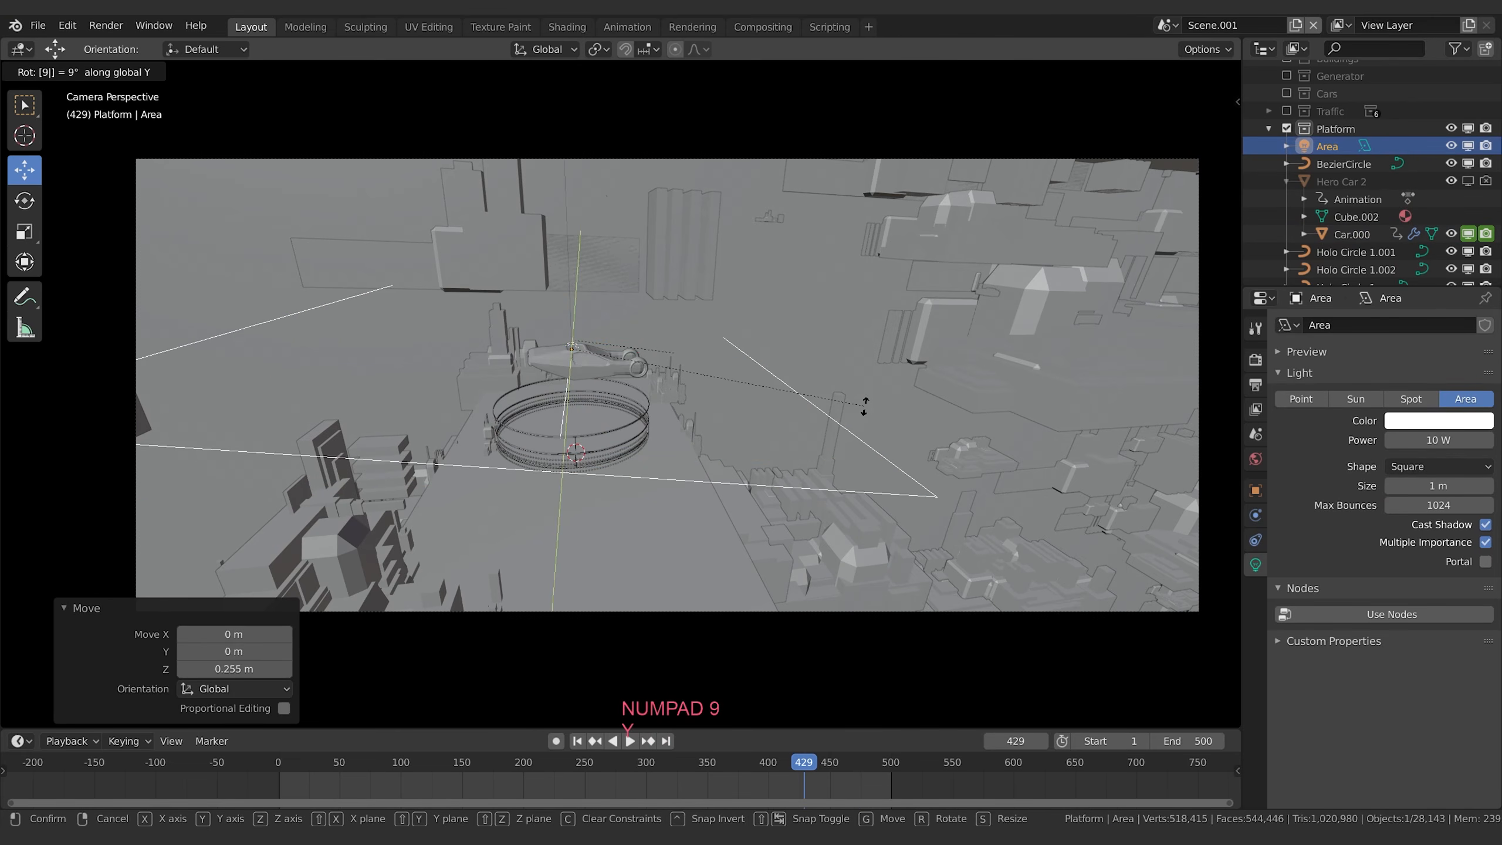
pyautogui.press('KP_0')
pyautogui.press('Return')
pyautogui.moveTo(643, 348); pyautogui.dragTo(716, 351)
# Scale down the area light beside the hero car, making it much smaller.
pyautogui.scroll(-5, 655, 392)
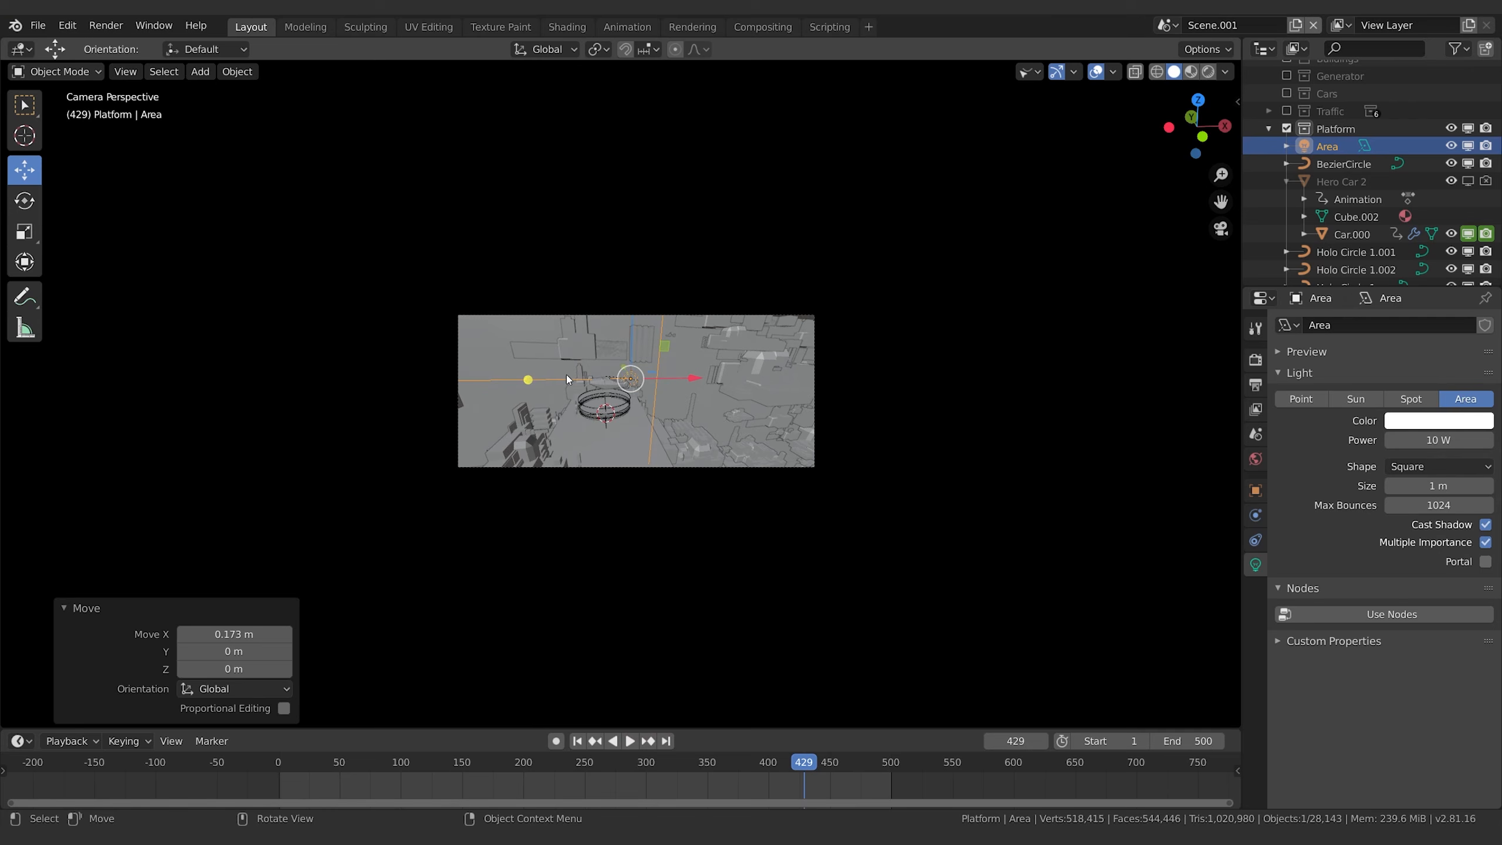
pyautogui.scroll(9, 567, 380)
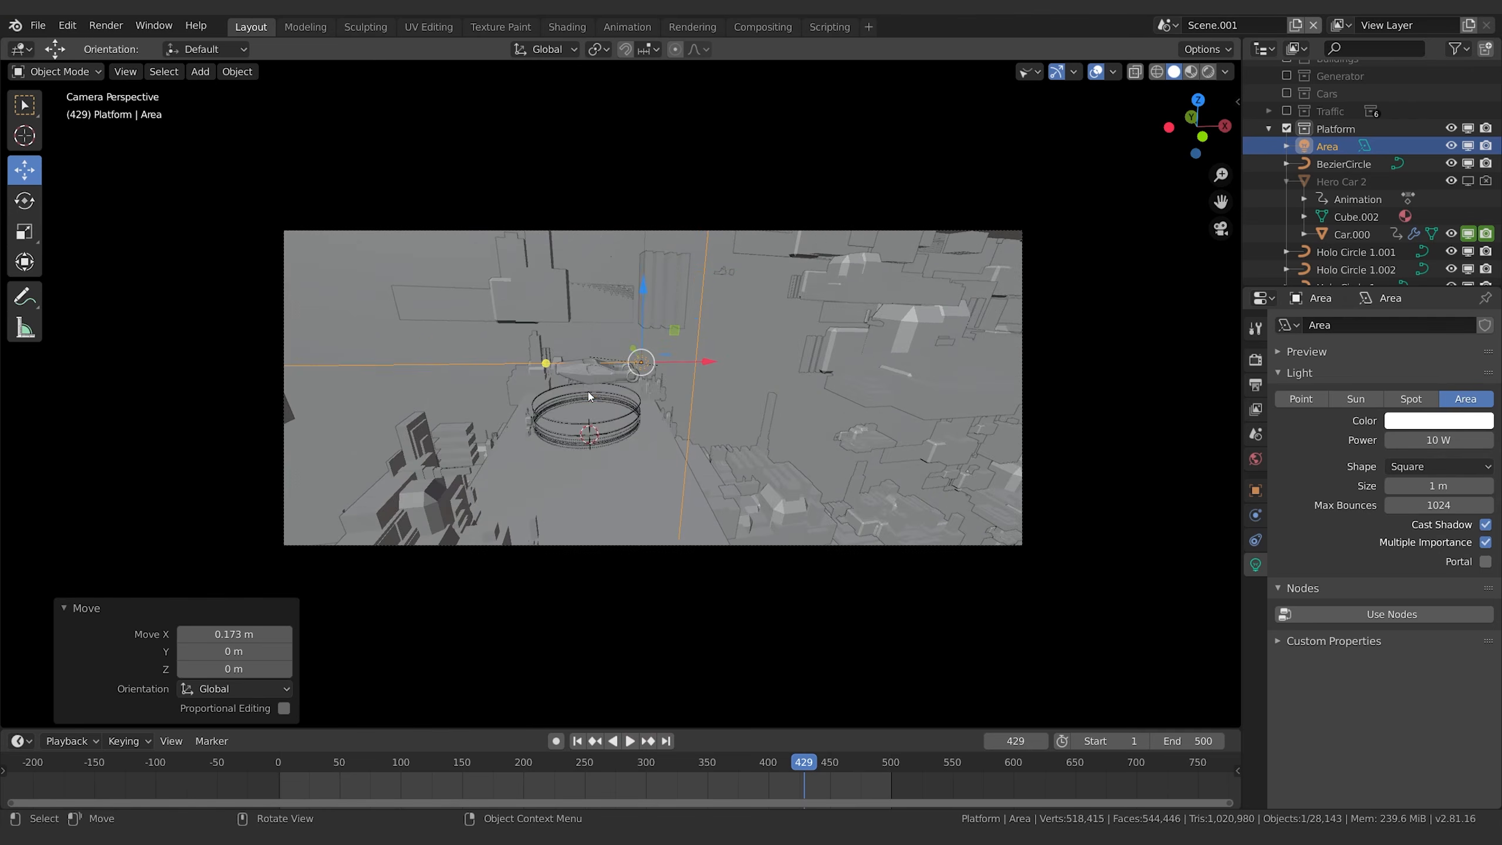
pyautogui.keyDown('shift'); pyautogui.moveTo(479, 362); pyautogui.dragTo(783, 416, button='middle'); pyautogui.keyUp('shift')
pyautogui.moveTo(783, 416); pyautogui.dragTo(794, 422, button='middle')
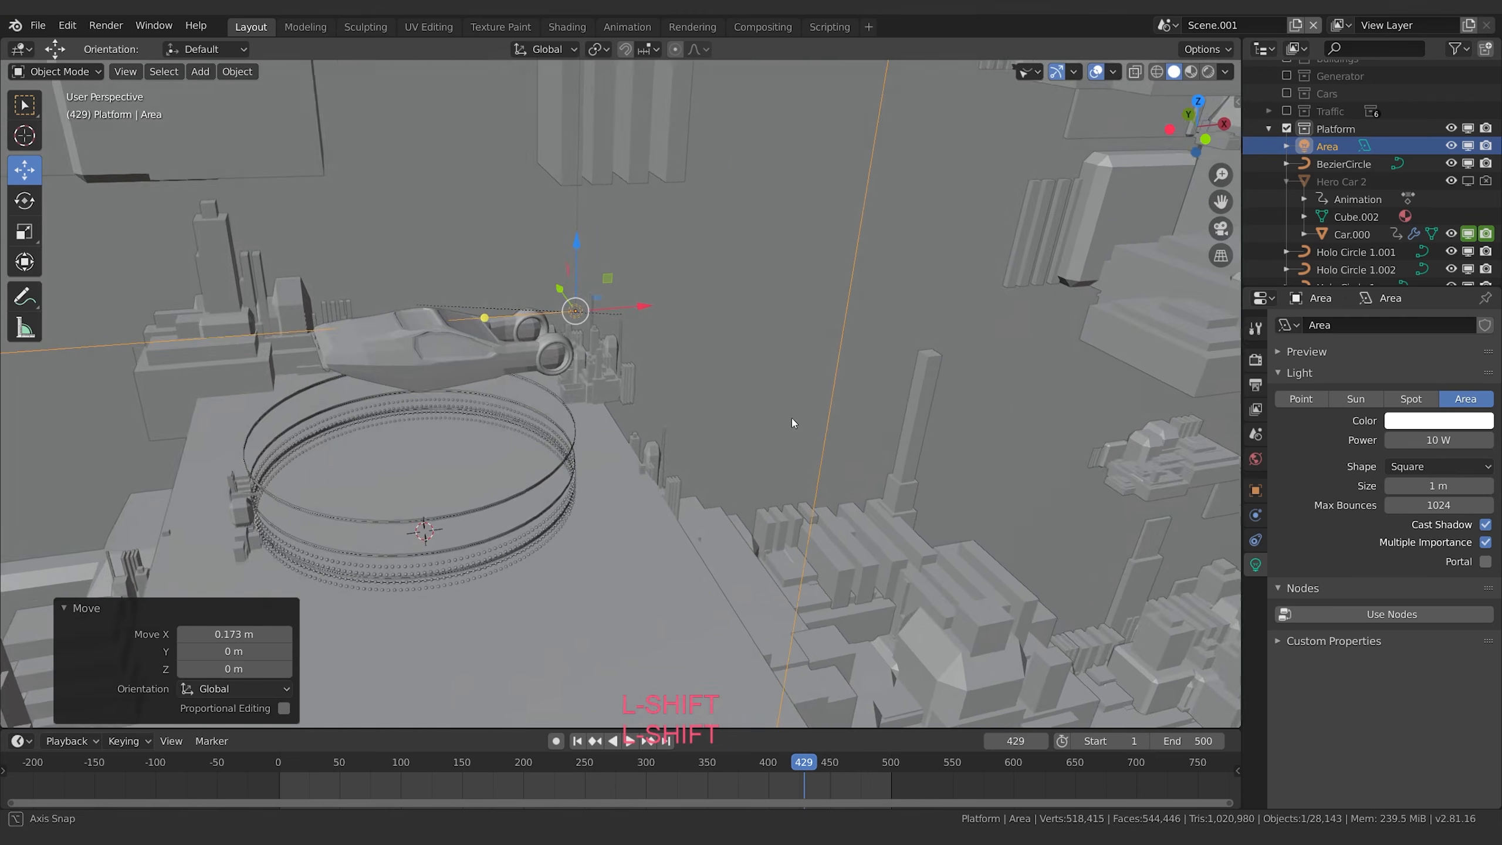
pyautogui.scroll(-12, 794, 422)
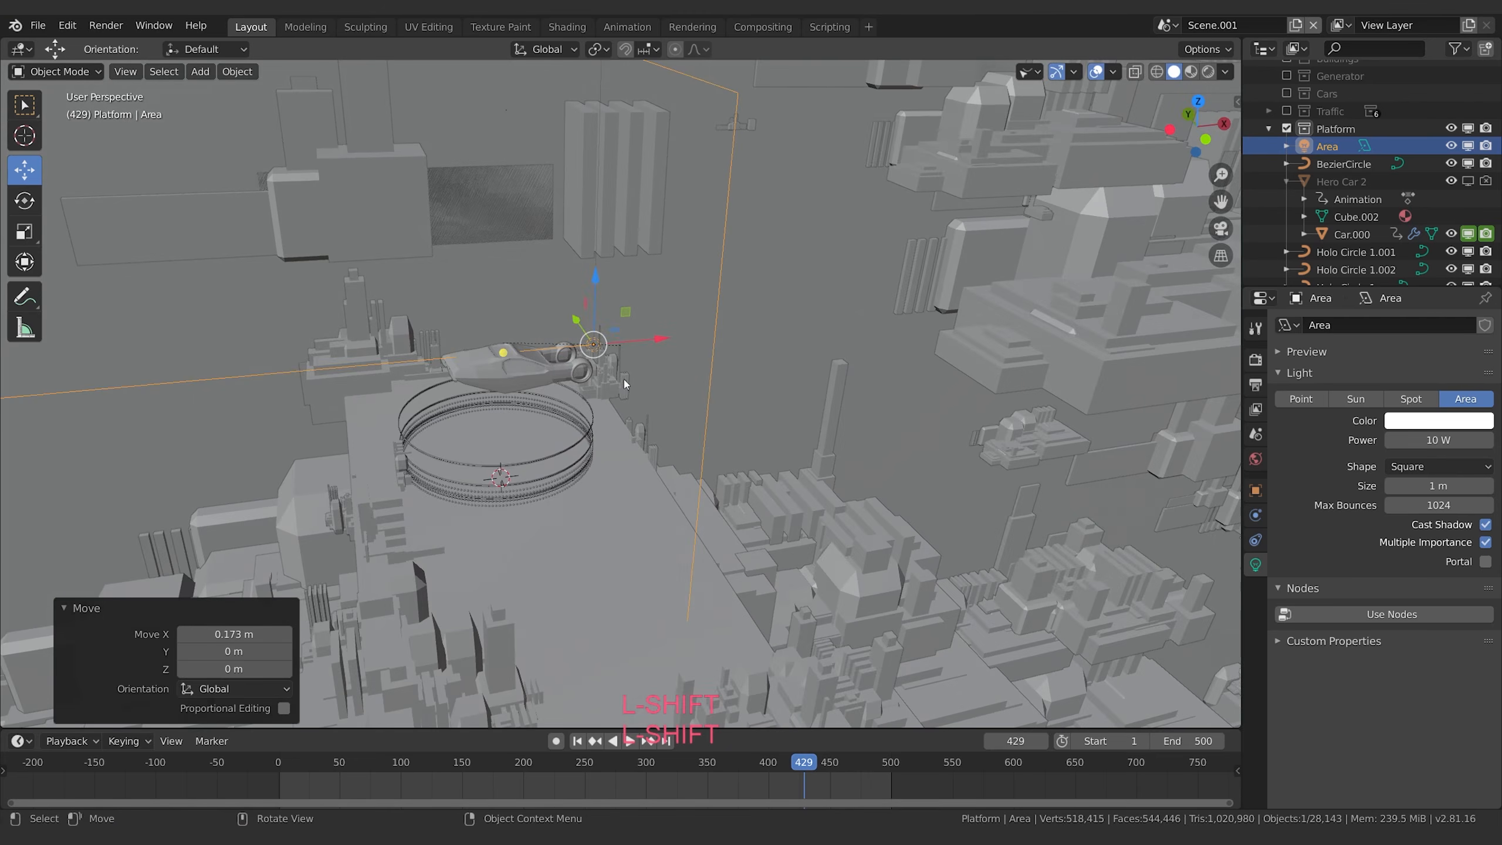
pyautogui.scroll(-1, 397, 402)
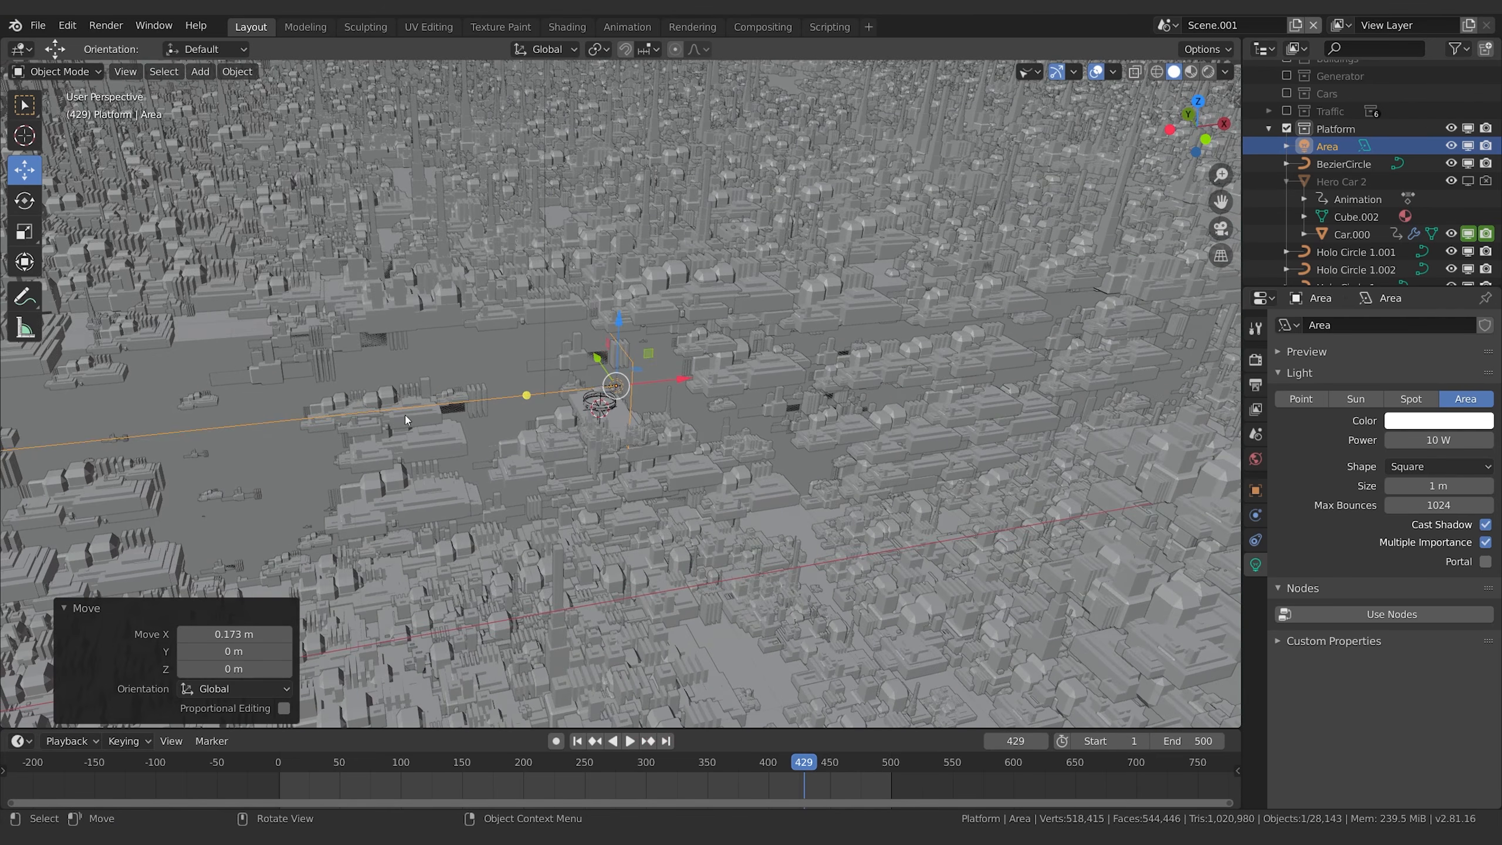
pyautogui.scroll(9, 577, 451)
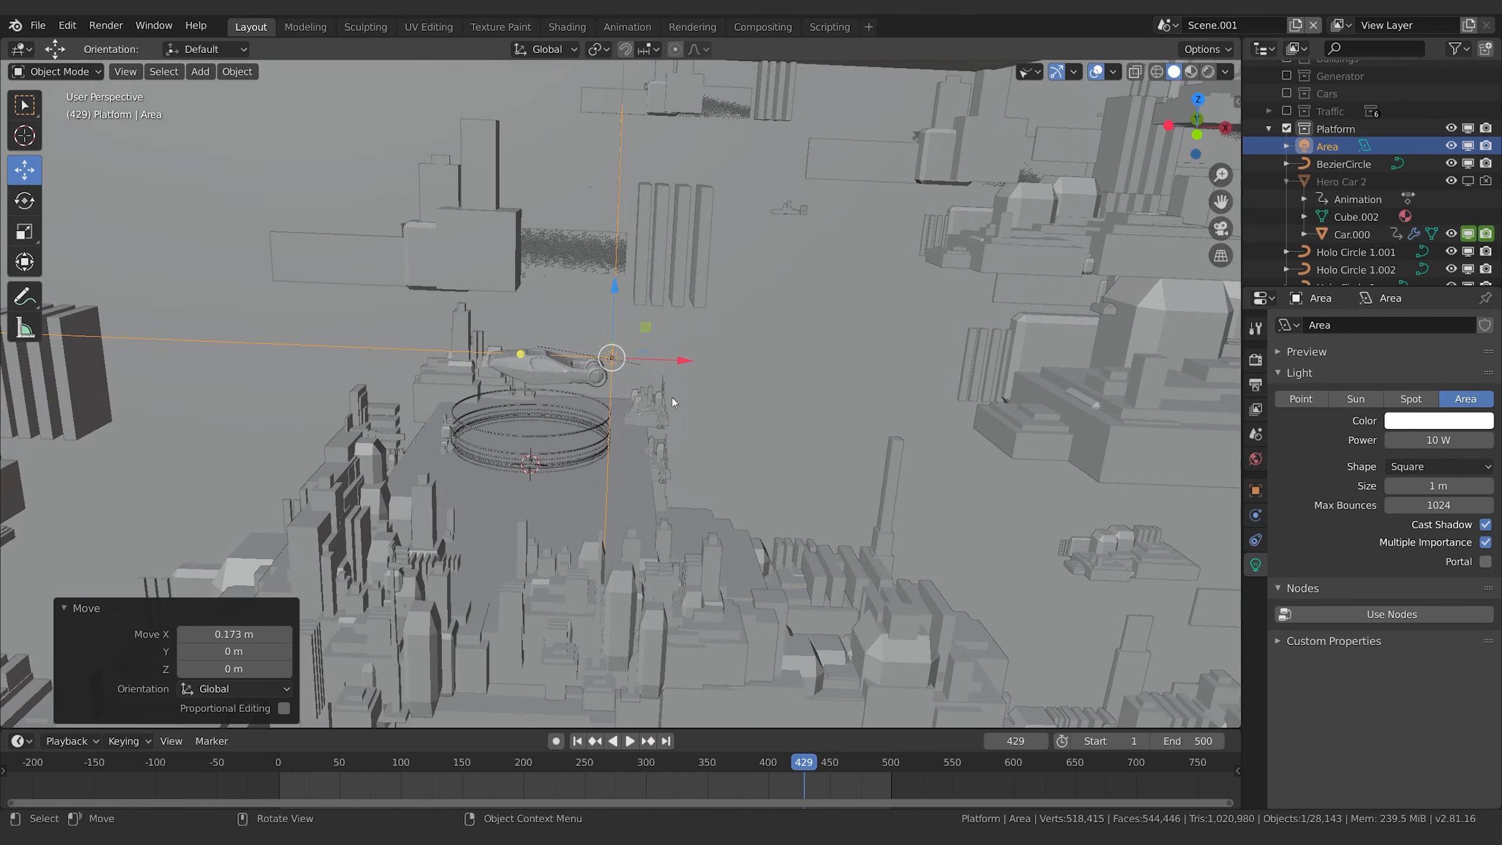
pyautogui.press('s')
pyautogui.click(729, 400)
# Lower the area light about 0.093 m along Z and shift it about 0.059 m along X away from the car.
pyautogui.moveTo(729, 400)
pyautogui.mouseDown(button='middle')
pyautogui.moveTo(644, 408)
pyautogui.moveTo(736, 378)
pyautogui.mouseUp(button='middle')
pyautogui.moveTo(587, 292); pyautogui.dragTo(588, 335)
pyautogui.moveTo(590, 337); pyautogui.dragTo(707, 379, button='middle')
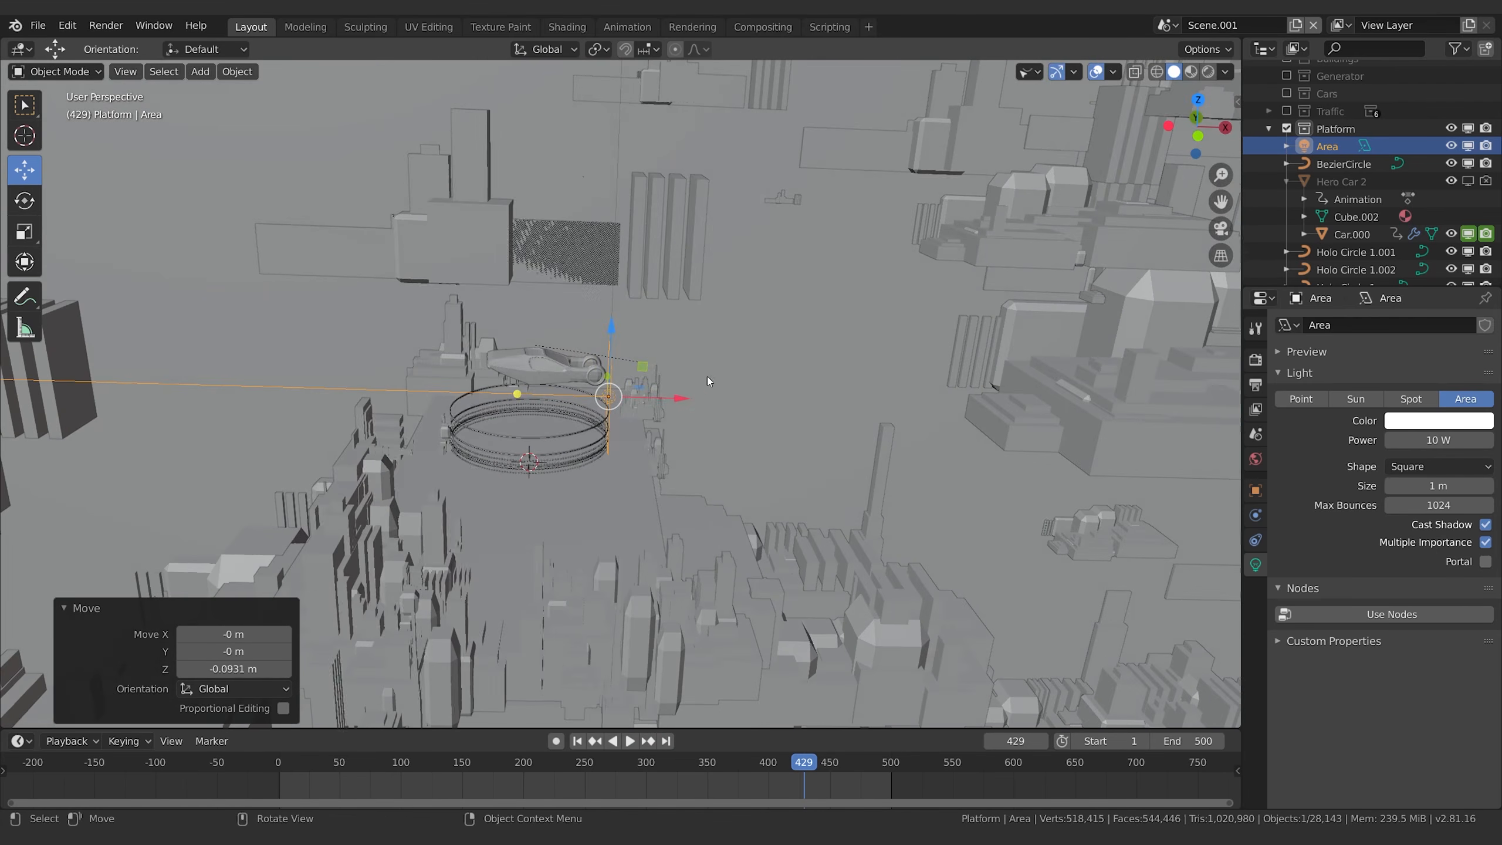
pyautogui.moveTo(684, 400); pyautogui.dragTo(709, 404)
pyautogui.moveTo(705, 425)
pyautogui.mouseDown(button='middle')
pyautogui.moveTo(789, 422)
pyautogui.moveTo(772, 449)
pyautogui.moveTo(709, 438)
pyautogui.moveTo(716, 415)
pyautogui.moveTo(713, 437)
pyautogui.mouseUp(button='middle')
# Set the area light's color to a soft orange and turn off Cast Shadow.
pyautogui.click(1414, 424)
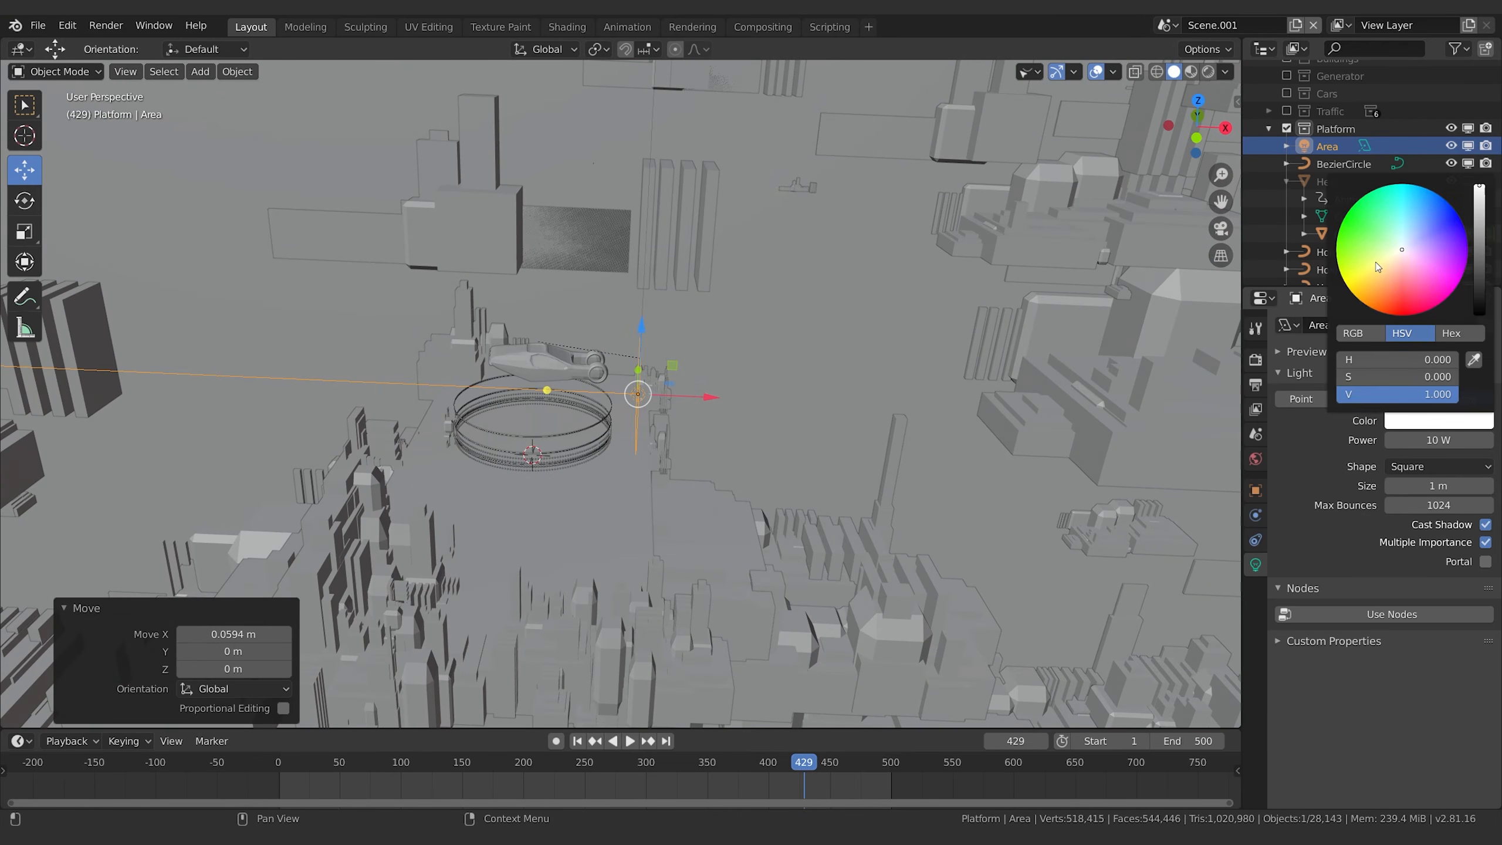
pyautogui.moveTo(1378, 268); pyautogui.dragTo(1390, 291)
pyautogui.click(1485, 524)
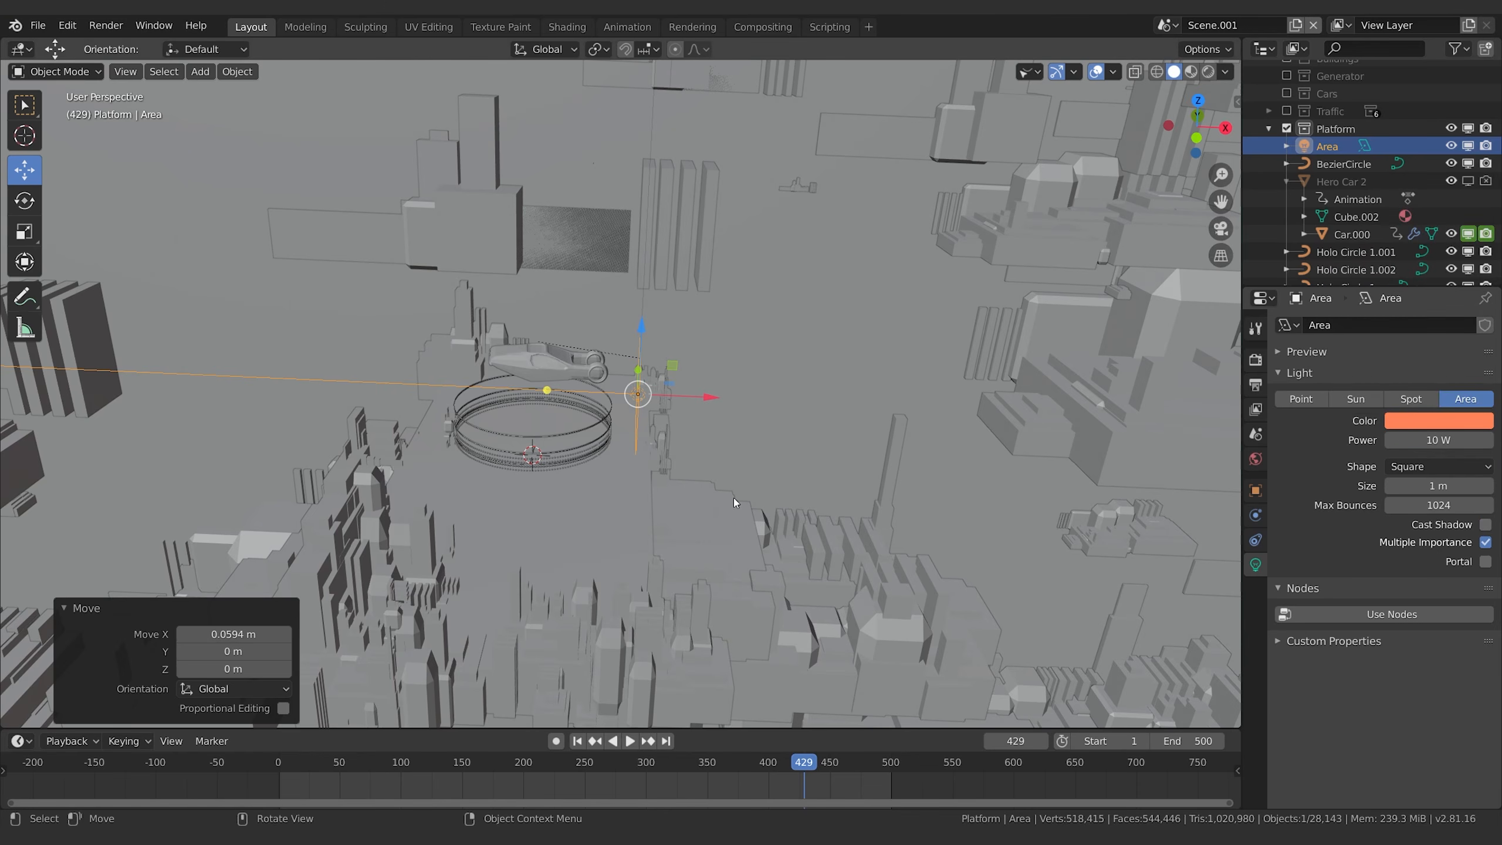
# Switch the viewport to rendered shading to preview the orange area light.
pyautogui.press('z')
pyautogui.click(540, 309)
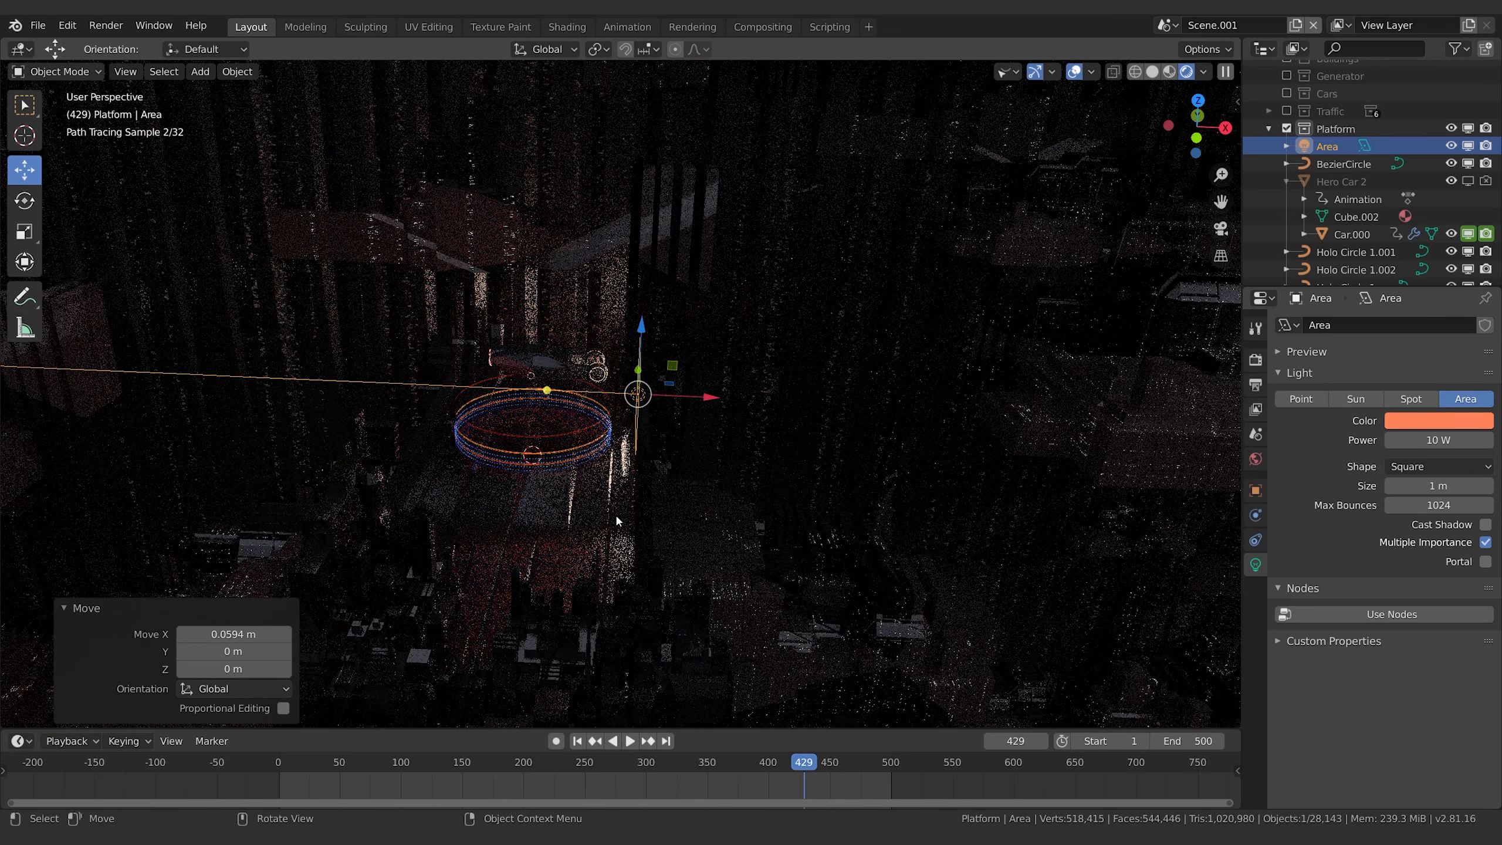
# Shift the orange area light about 0.029 m further along X away from the hero car.
pyautogui.moveTo(616, 520); pyautogui.dragTo(669, 285, button='middle')
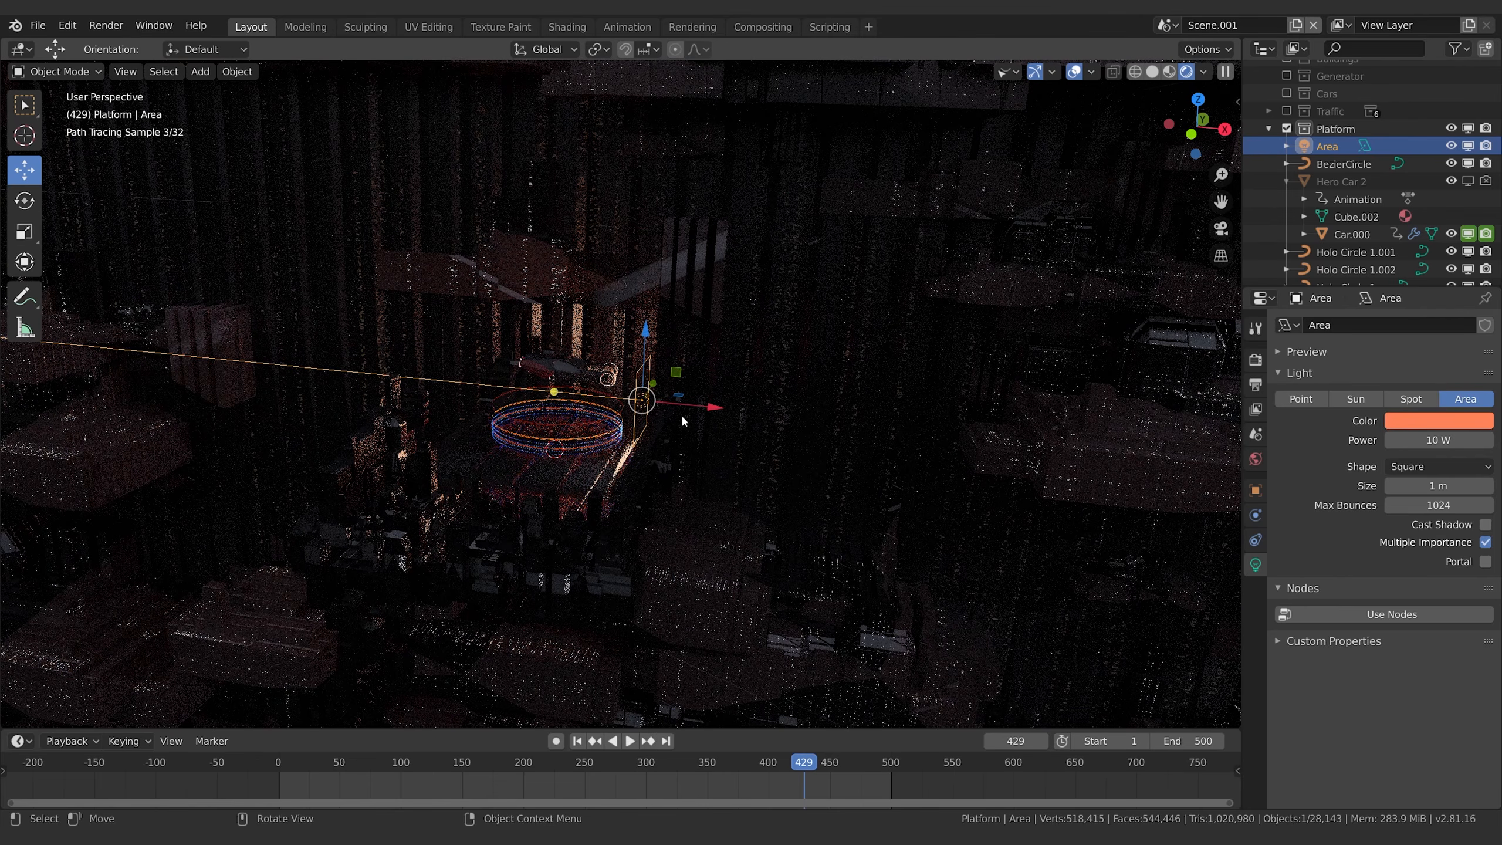
pyautogui.moveTo(705, 415); pyautogui.dragTo(718, 414)
pyautogui.moveTo(801, 455); pyautogui.dragTo(839, 457, button='middle')
pyautogui.scroll(-1, 853, 465)
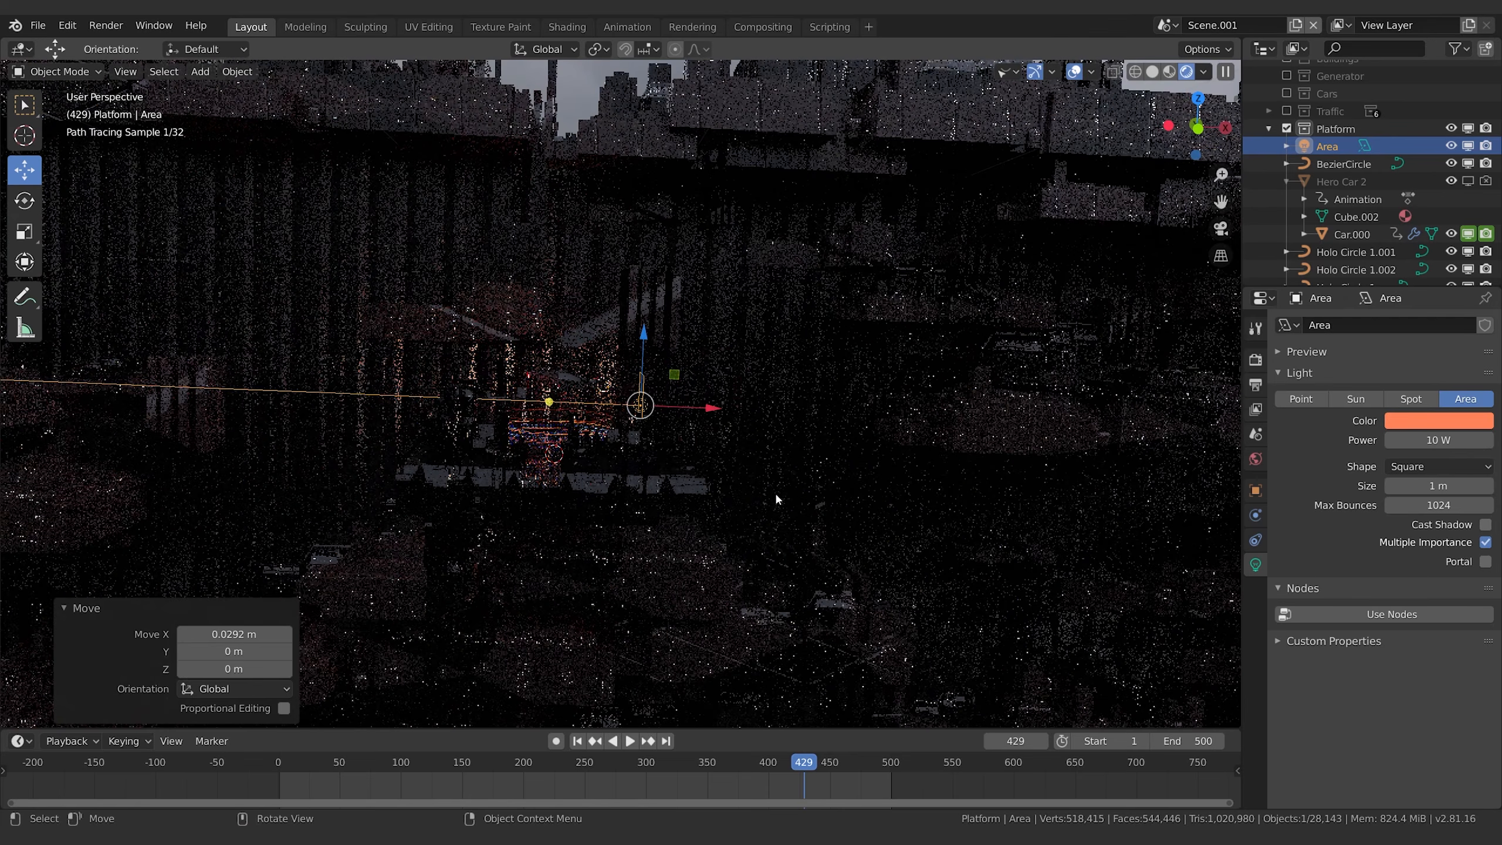
# Set the orange area light's power to 5 W and play the animation through the camera view.
pyautogui.click(1444, 438)
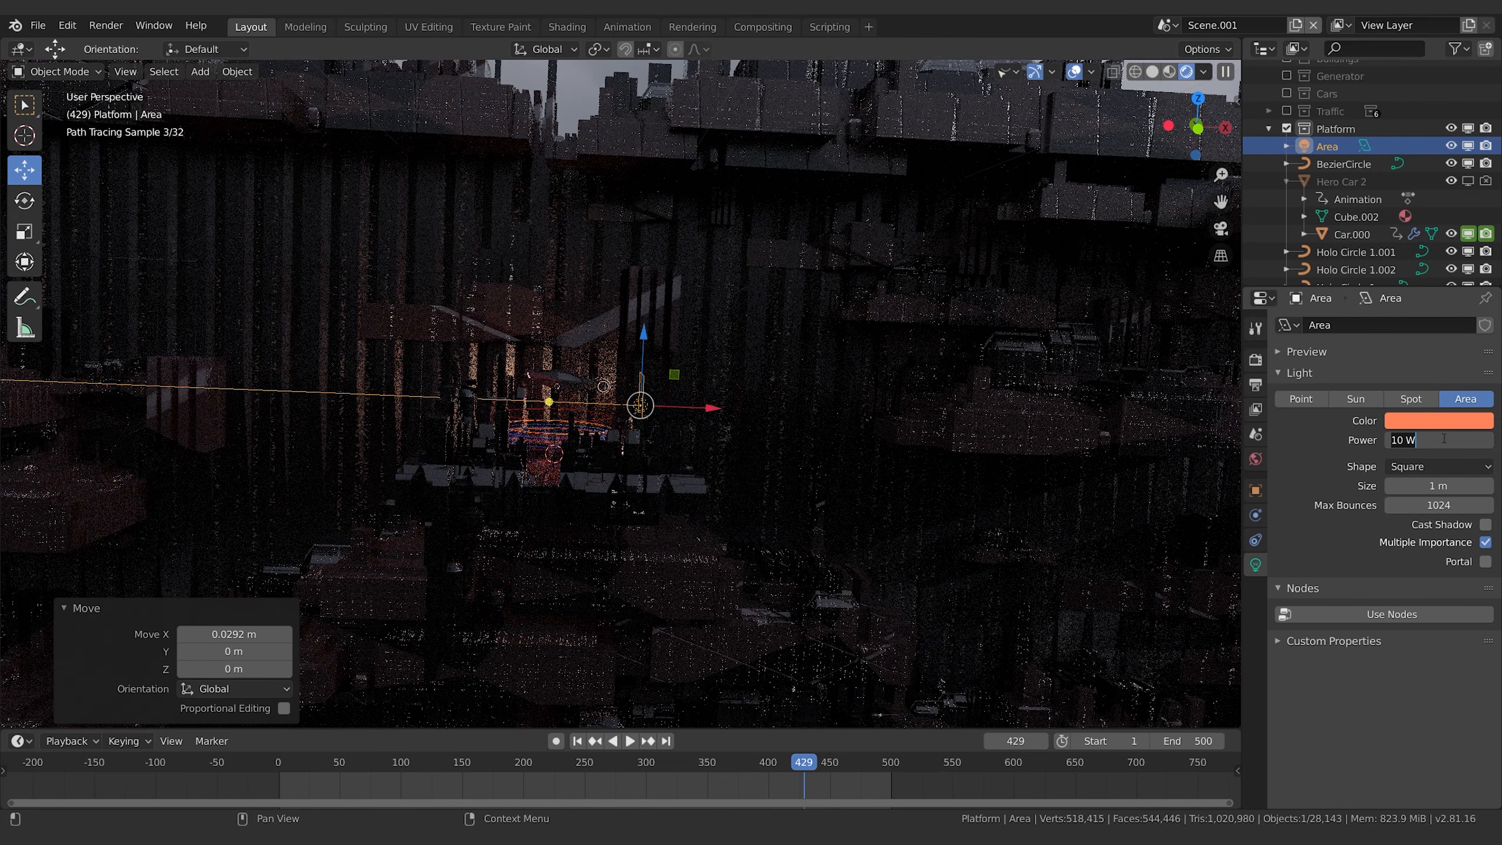
pyautogui.write('5')
pyautogui.press('Return')
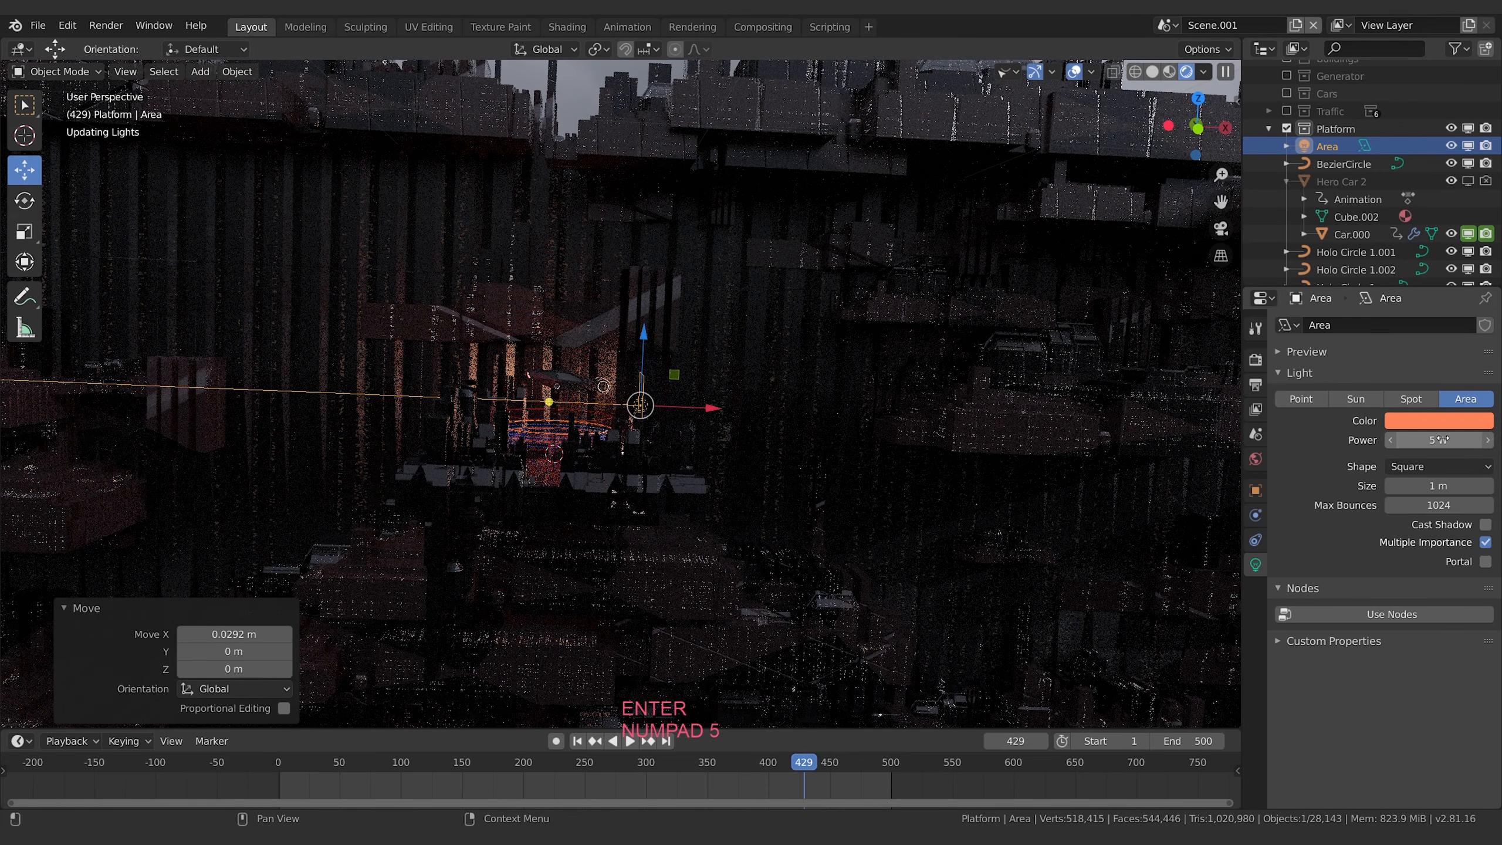
pyautogui.press('KP_0')
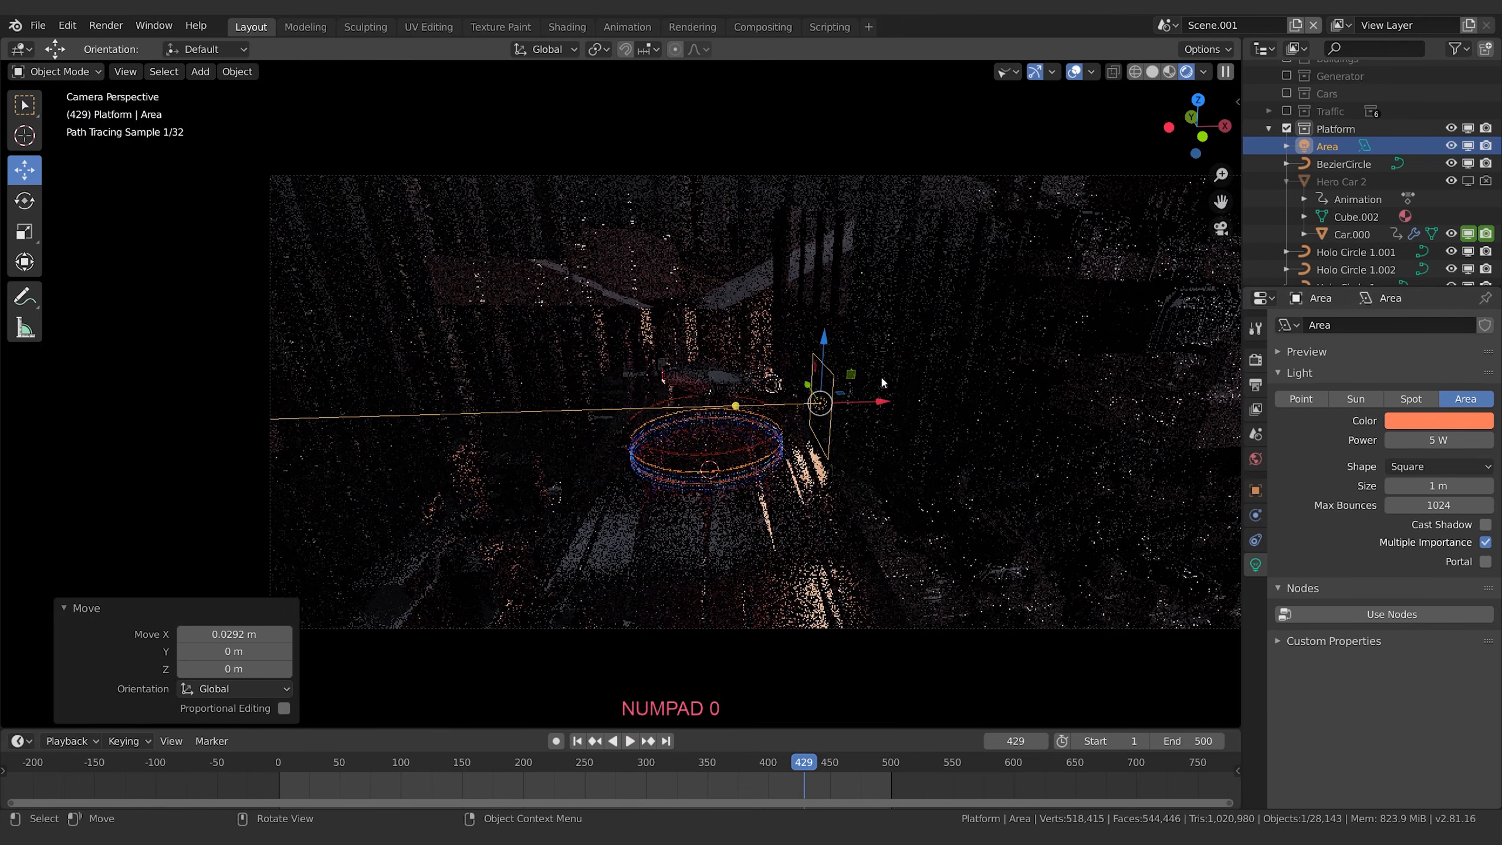
pyautogui.press('space')
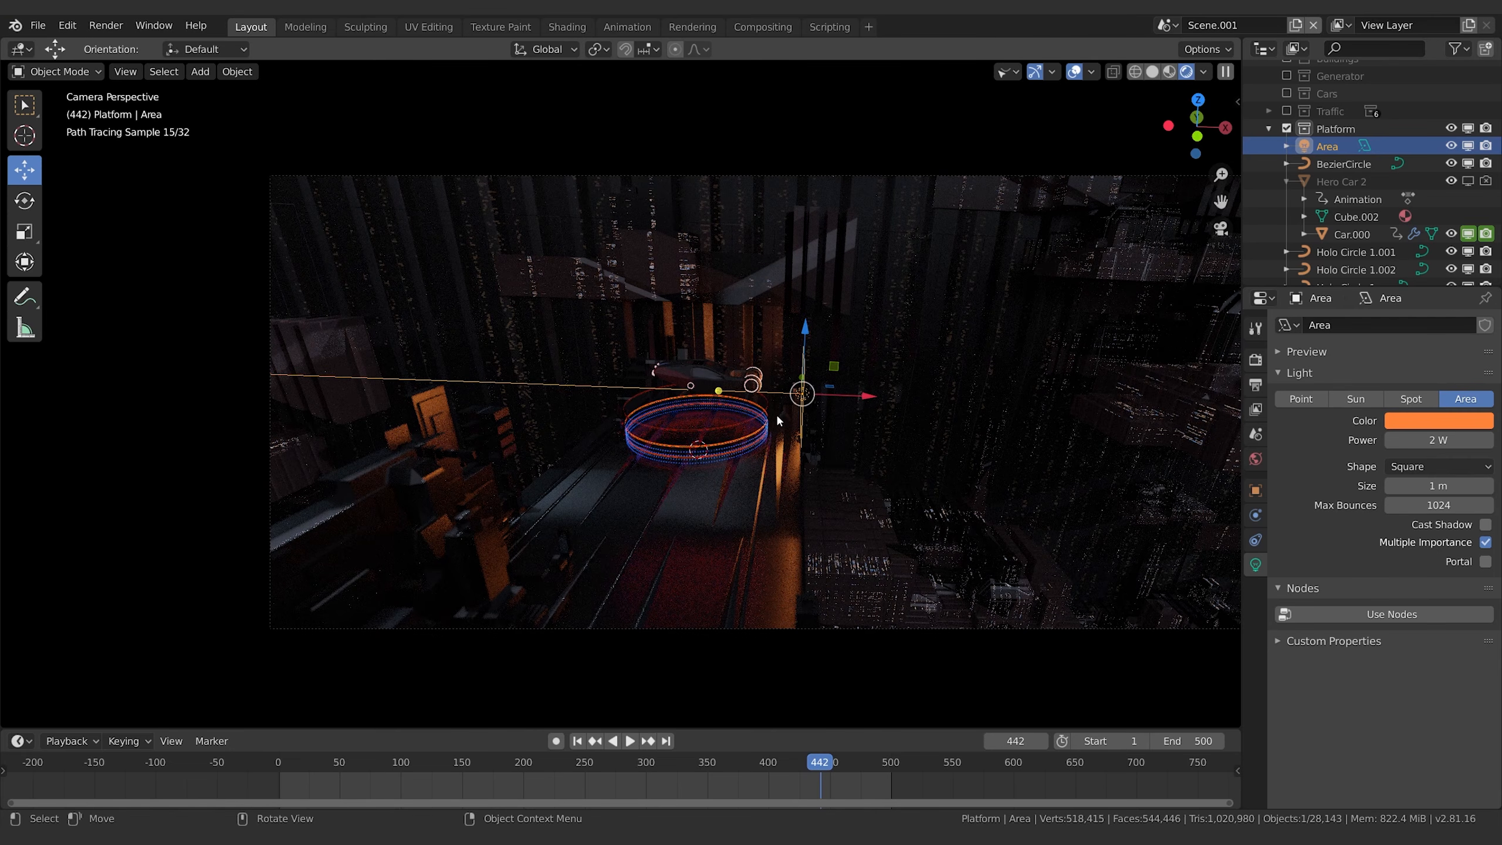
# In solid shading, duplicate the orange area light and move the copy about 0.277 m along negative X beneath the hero car.
pyautogui.press('z')
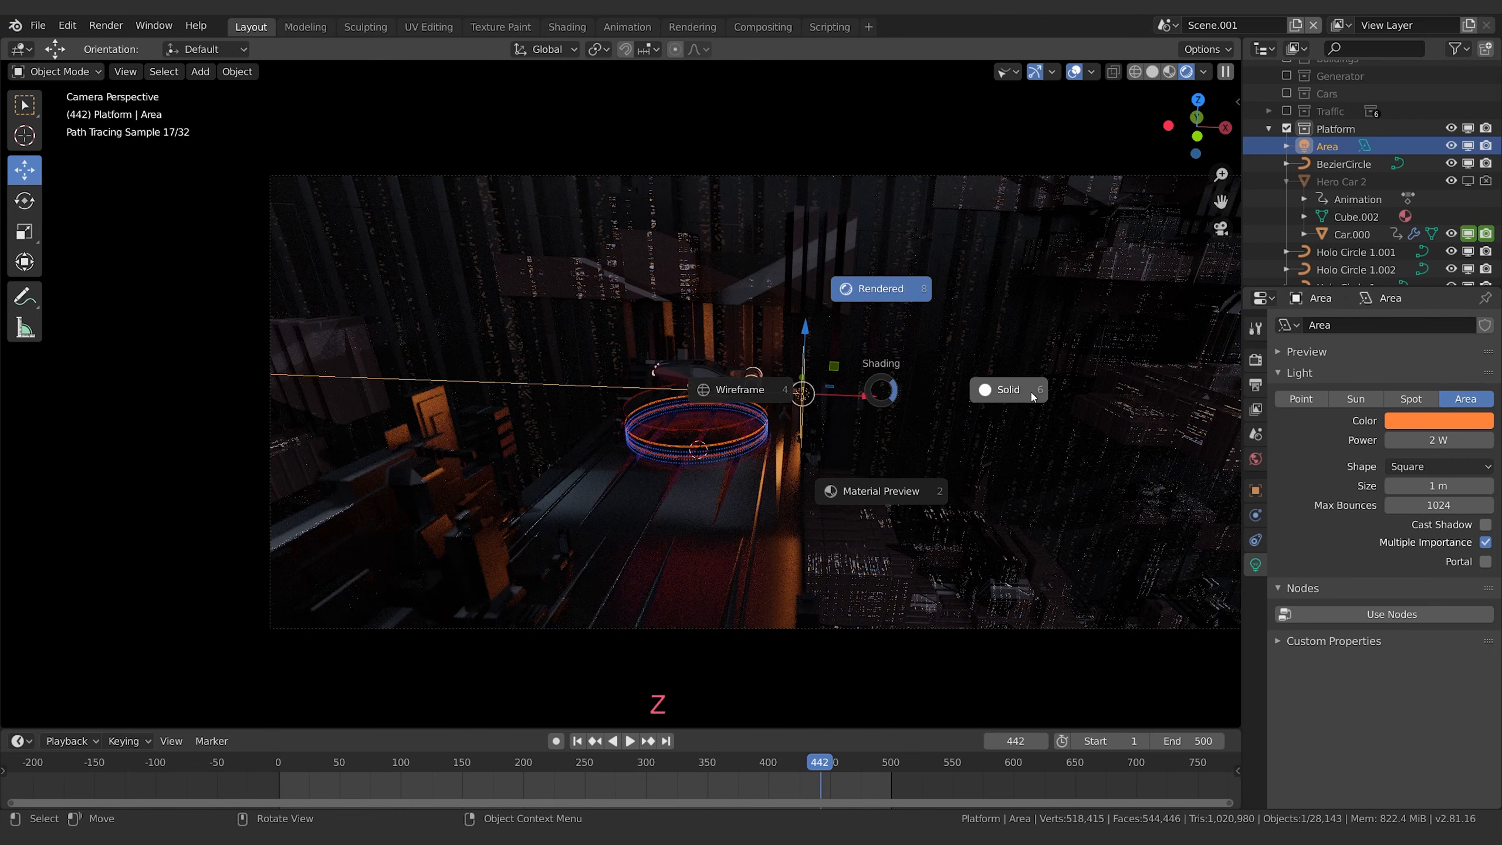
pyautogui.scroll(2, 731, 473)
pyautogui.moveTo(731, 472); pyautogui.dragTo(901, 473, button='middle')
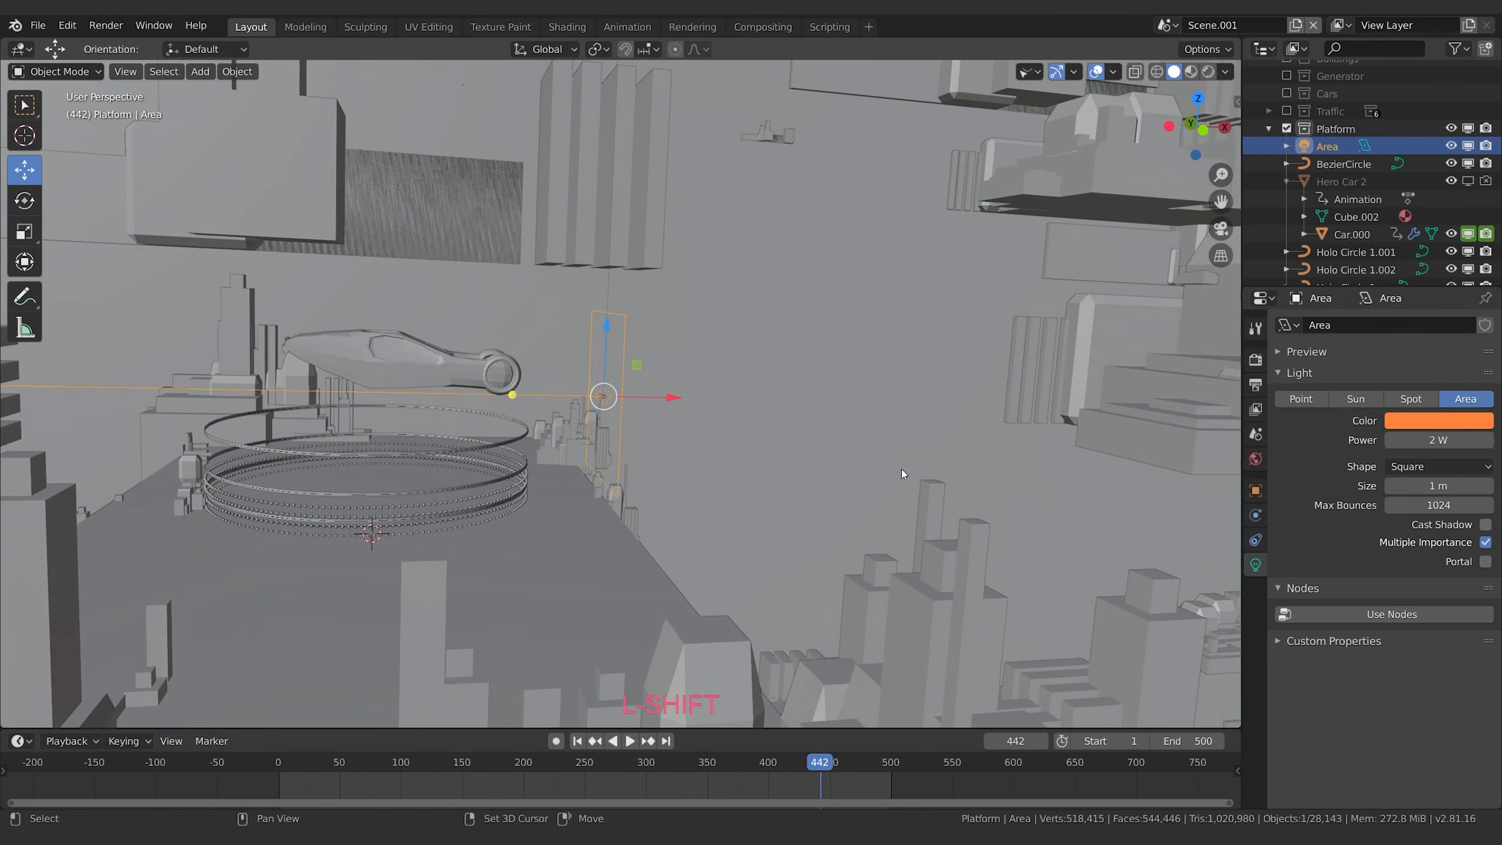
pyautogui.scroll(-2, 902, 473)
pyautogui.keyDown('shift'); pyautogui.moveTo(685, 433); pyautogui.dragTo(901, 482, button='middle'); pyautogui.keyUp('shift')
pyautogui.scroll(2, 893, 470)
pyautogui.scroll(4, 946, 509)
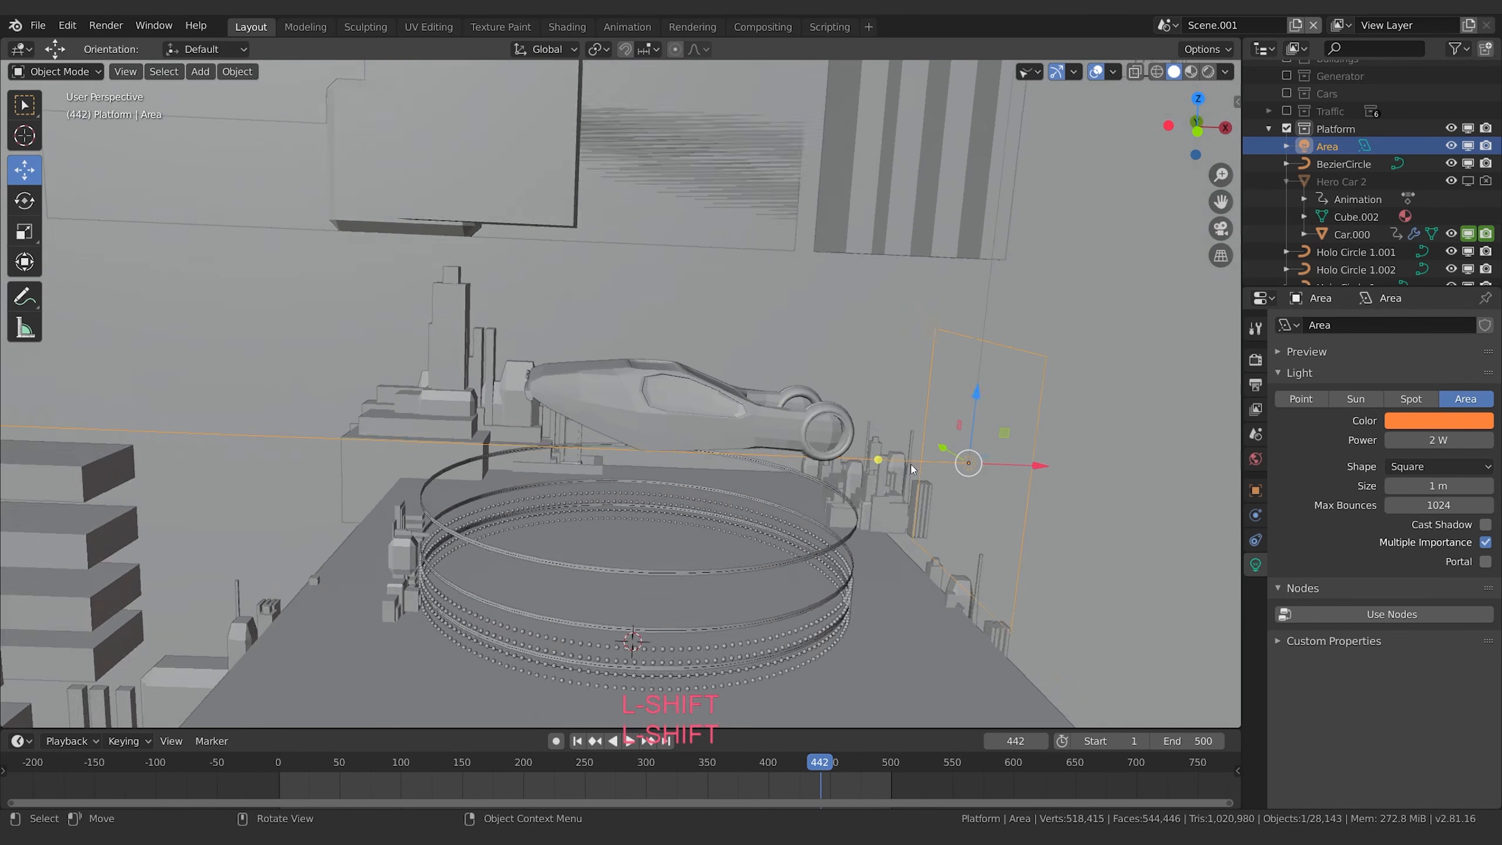
pyautogui.scroll(-1, 956, 513)
pyautogui.hotkey('shift', 'd')
pyautogui.press('Escape')
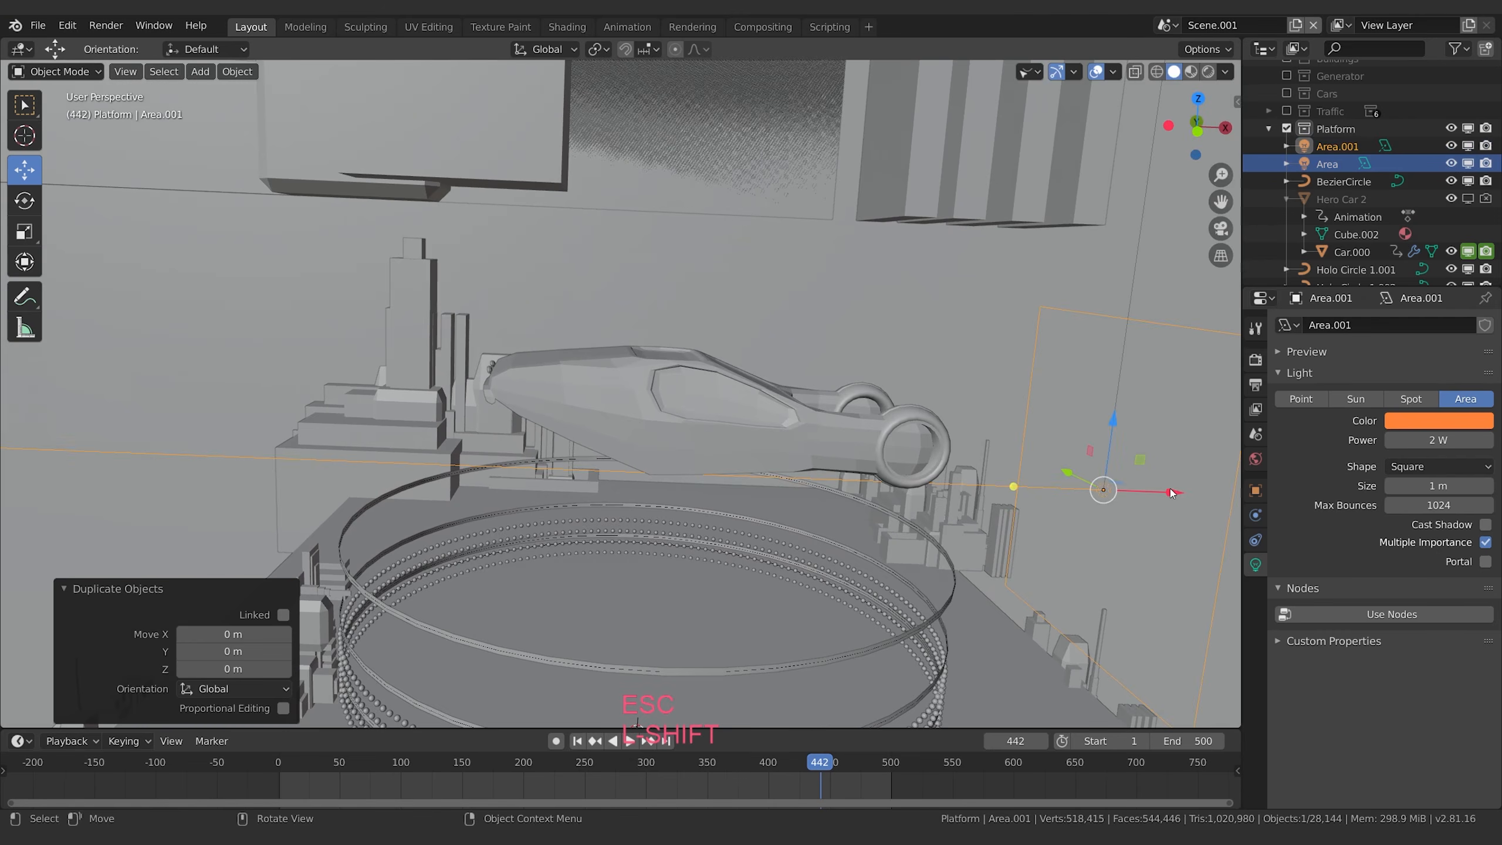
pyautogui.moveTo(1163, 493); pyautogui.dragTo(838, 477)
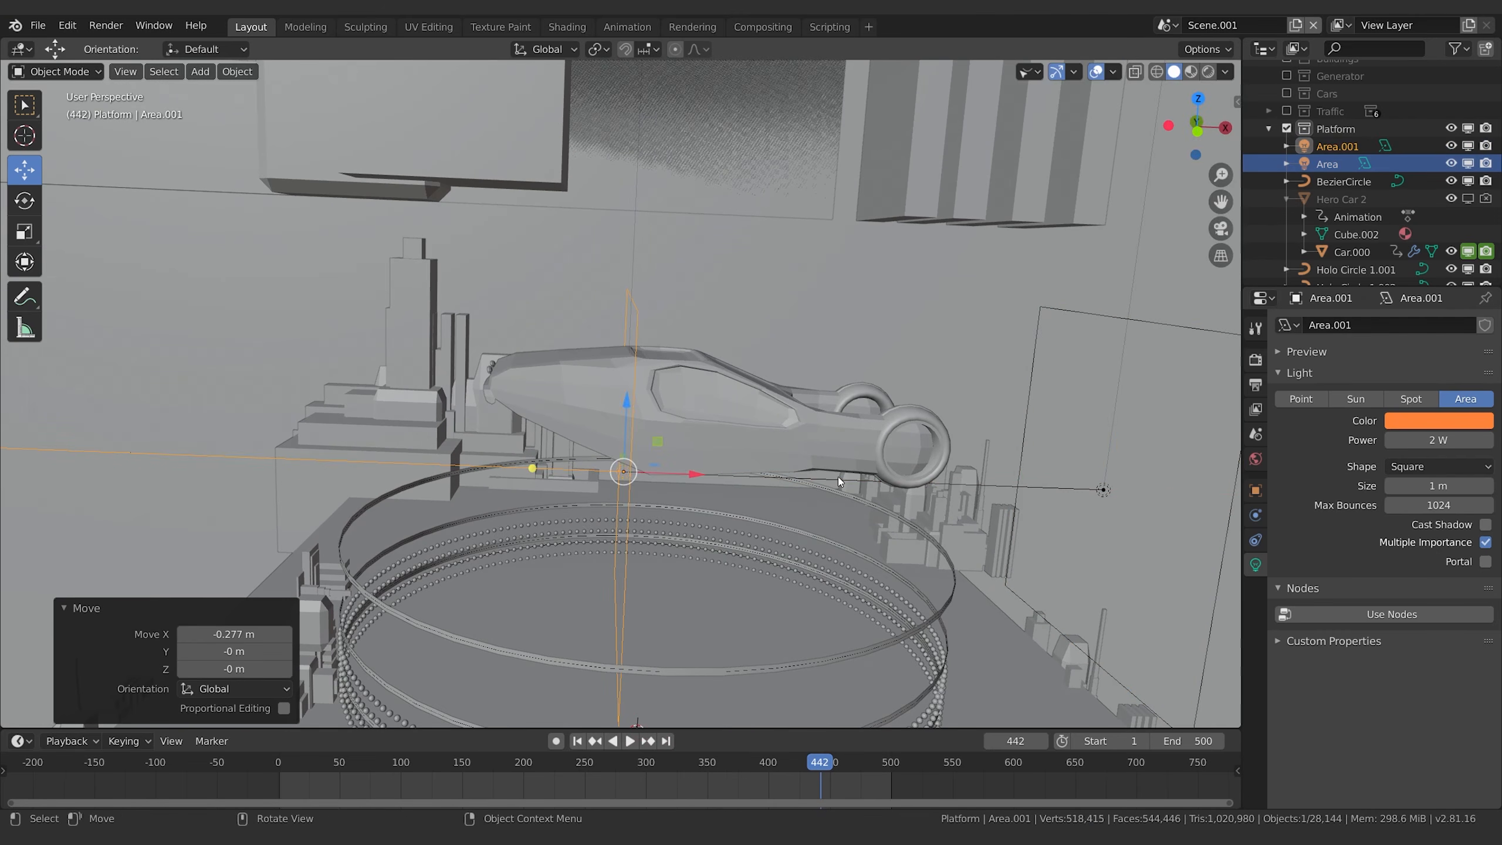
pyautogui.press('r')
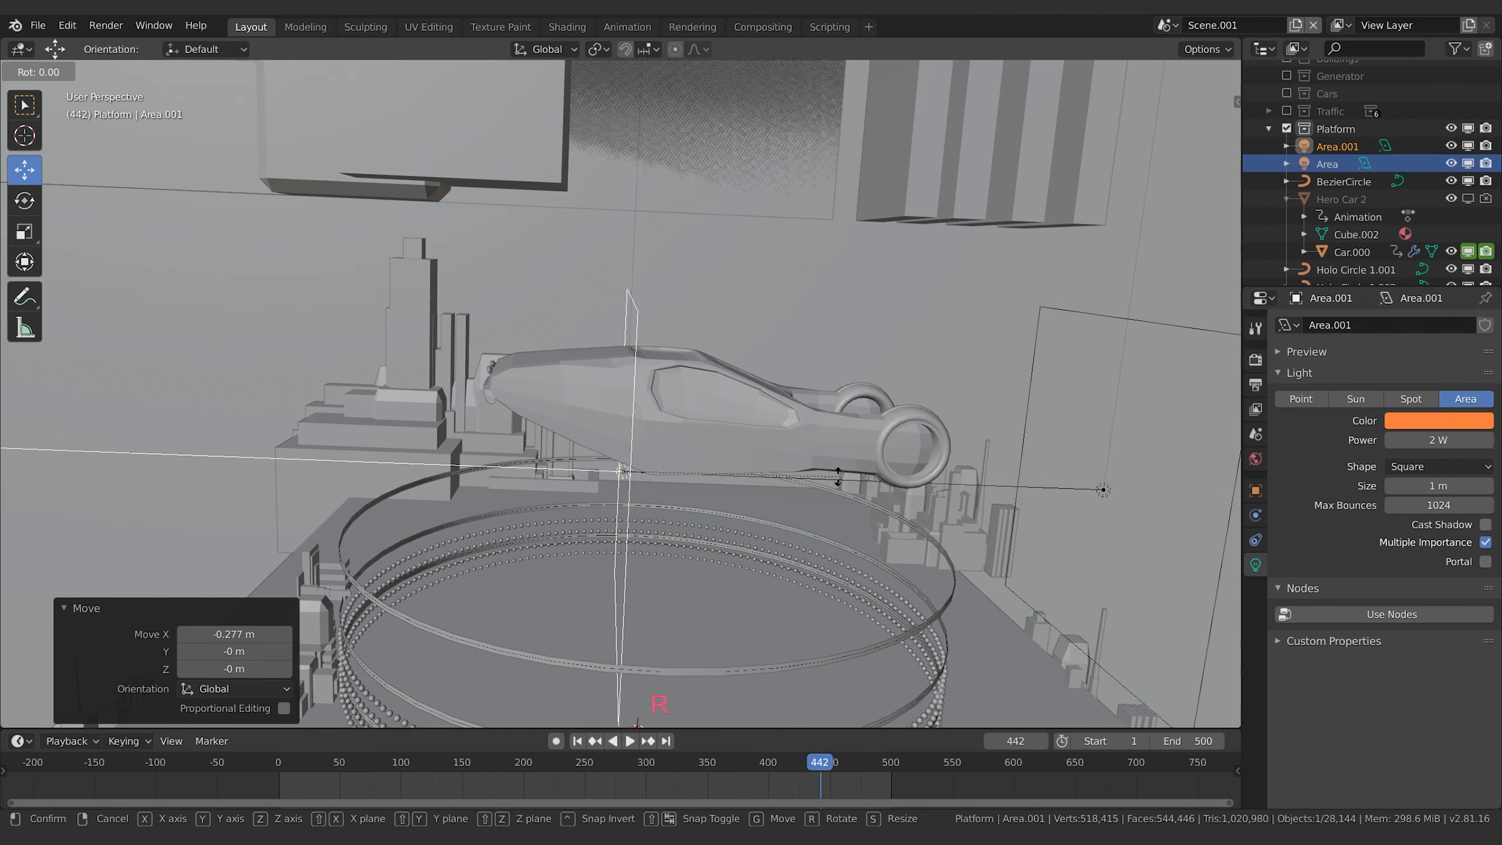
pyautogui.press('KP_9')
pyautogui.press('Escape')
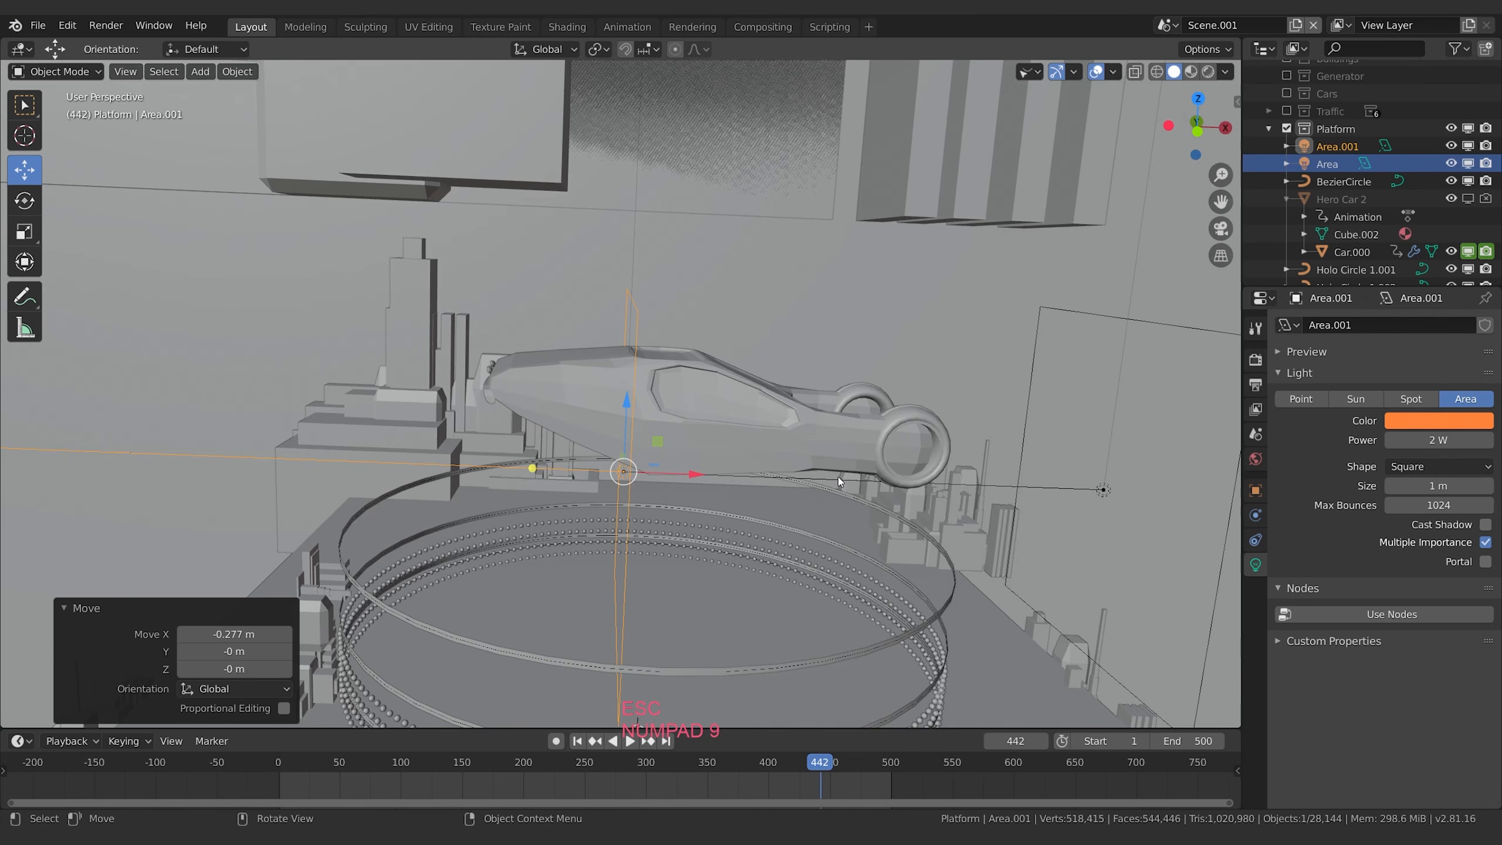
# Rotate the duplicated area light -90° about the Y axis and scale it down to about 0.0365.
pyautogui.press('r')
pyautogui.press('y')
pyautogui.press('-')
pyautogui.press('KP_9')
pyautogui.press('KP_0')
pyautogui.press('Return')
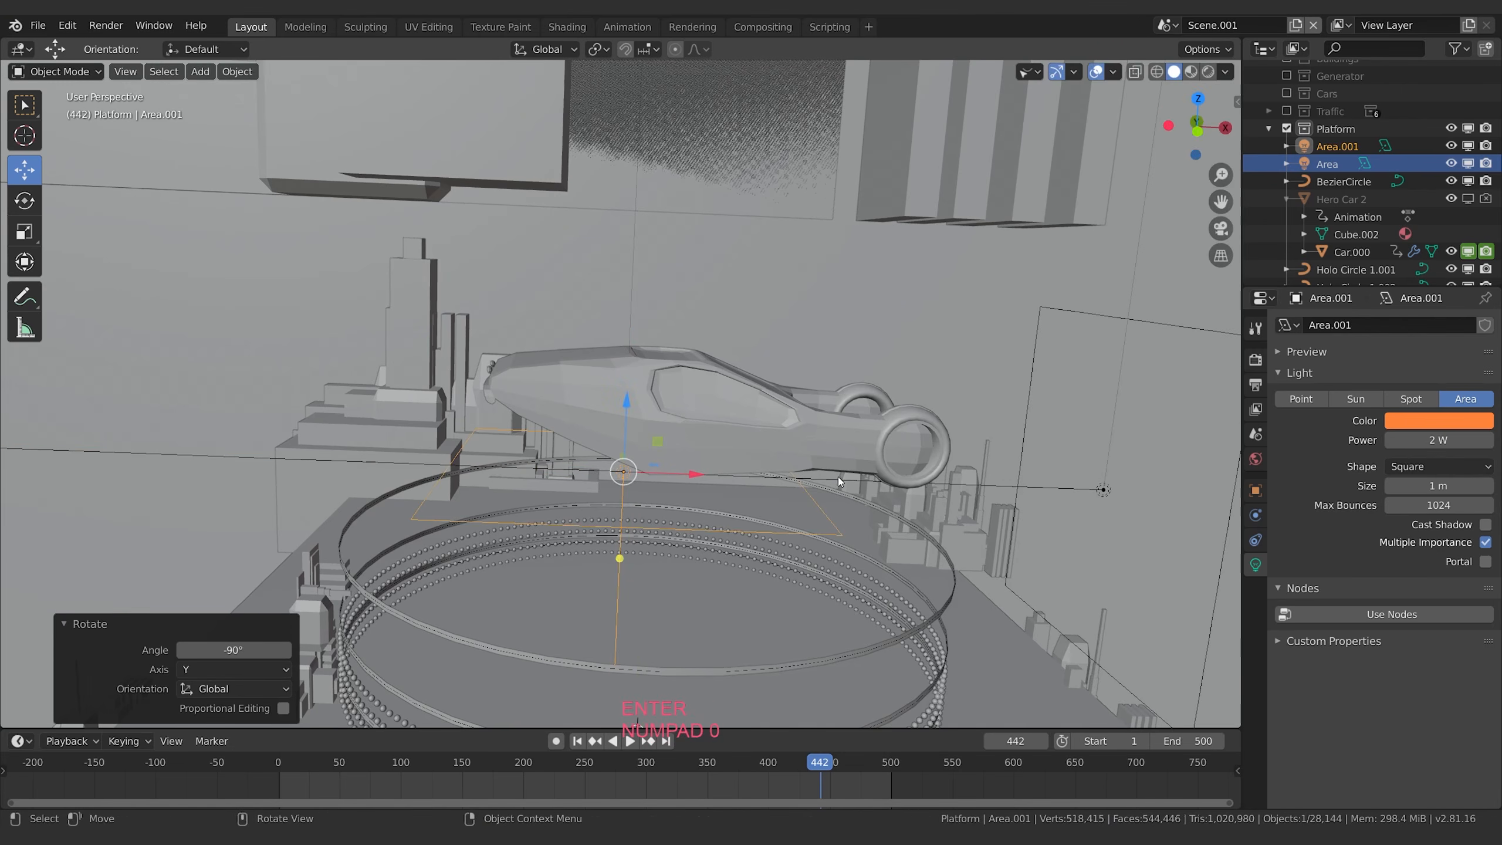
pyautogui.press('s')
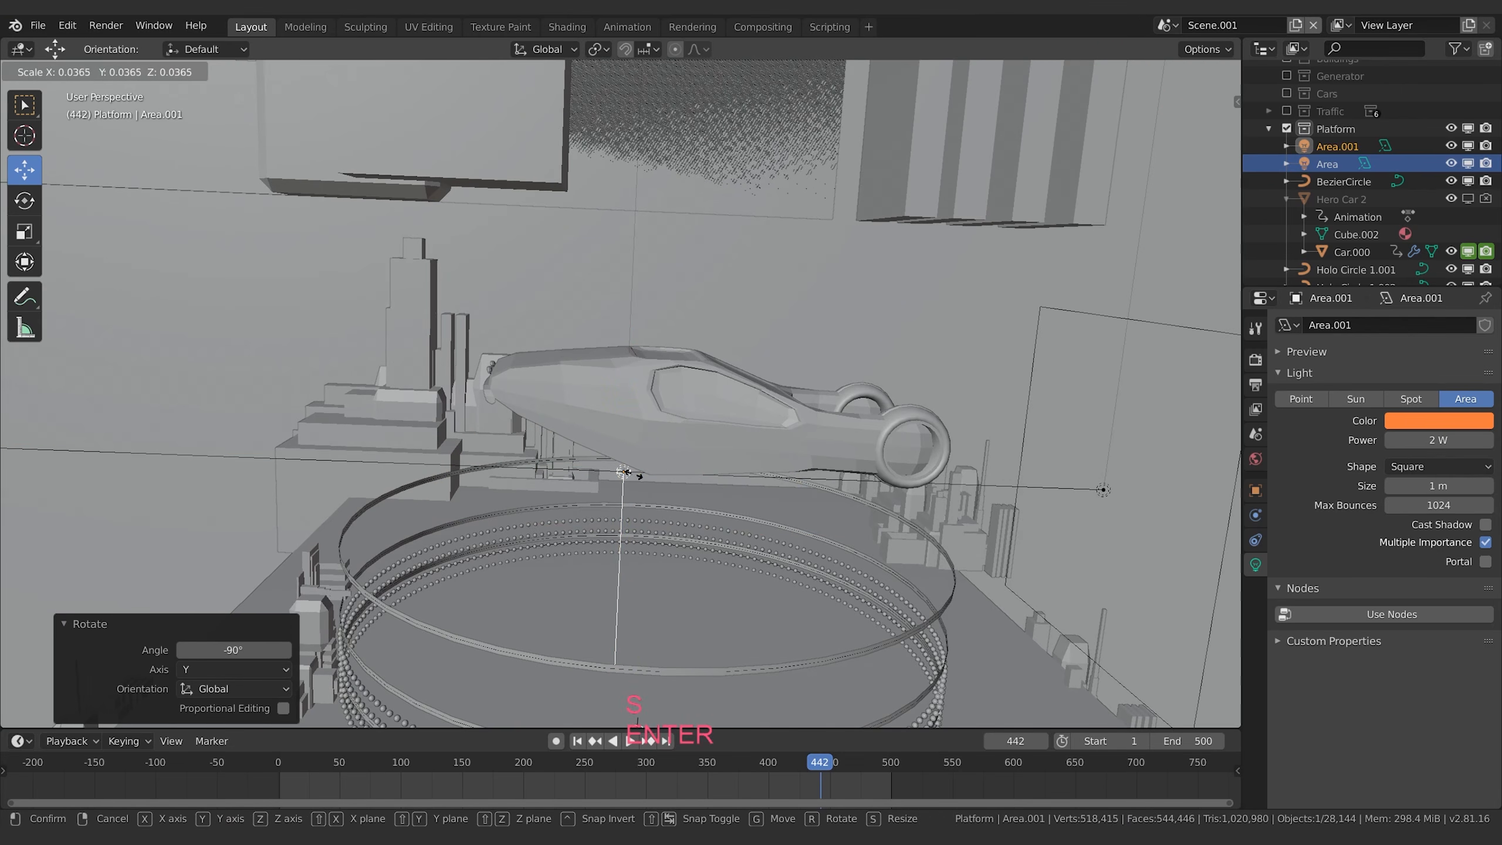
pyautogui.press('Return')
# Position the small light just under the car body, raising it about 0.005 m along Z, and color it light blue (H 0.614, S 0.523).
pyautogui.moveTo(638, 475); pyautogui.dragTo(763, 539, button='middle')
pyautogui.press('g')
pyautogui.click(717, 502)
pyautogui.press('g')
pyautogui.press('z')
pyautogui.click(723, 496)
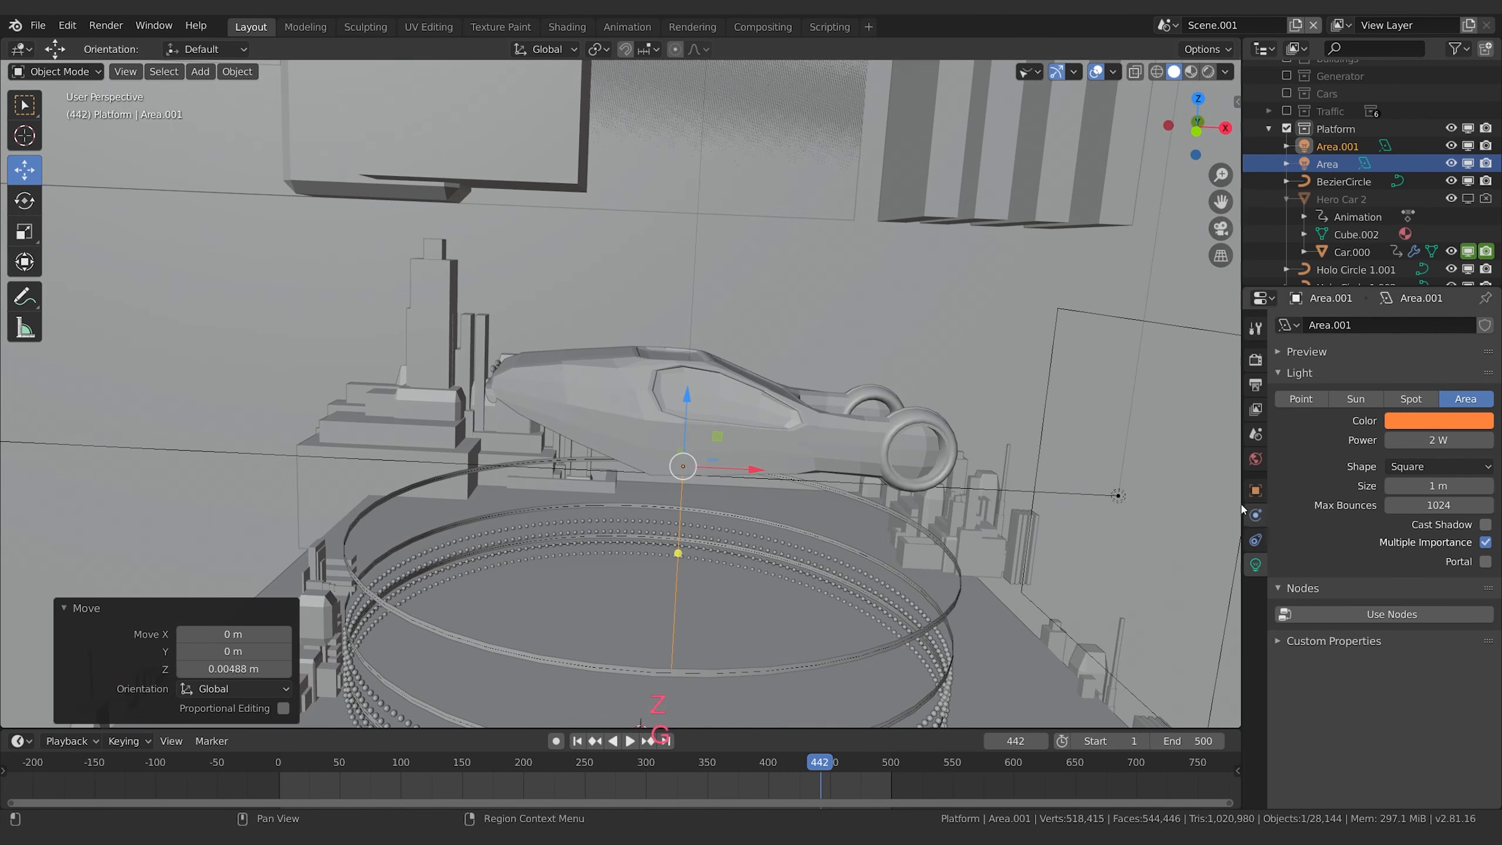
pyautogui.click(1438, 420)
pyautogui.moveTo(1427, 245); pyautogui.dragTo(1424, 223)
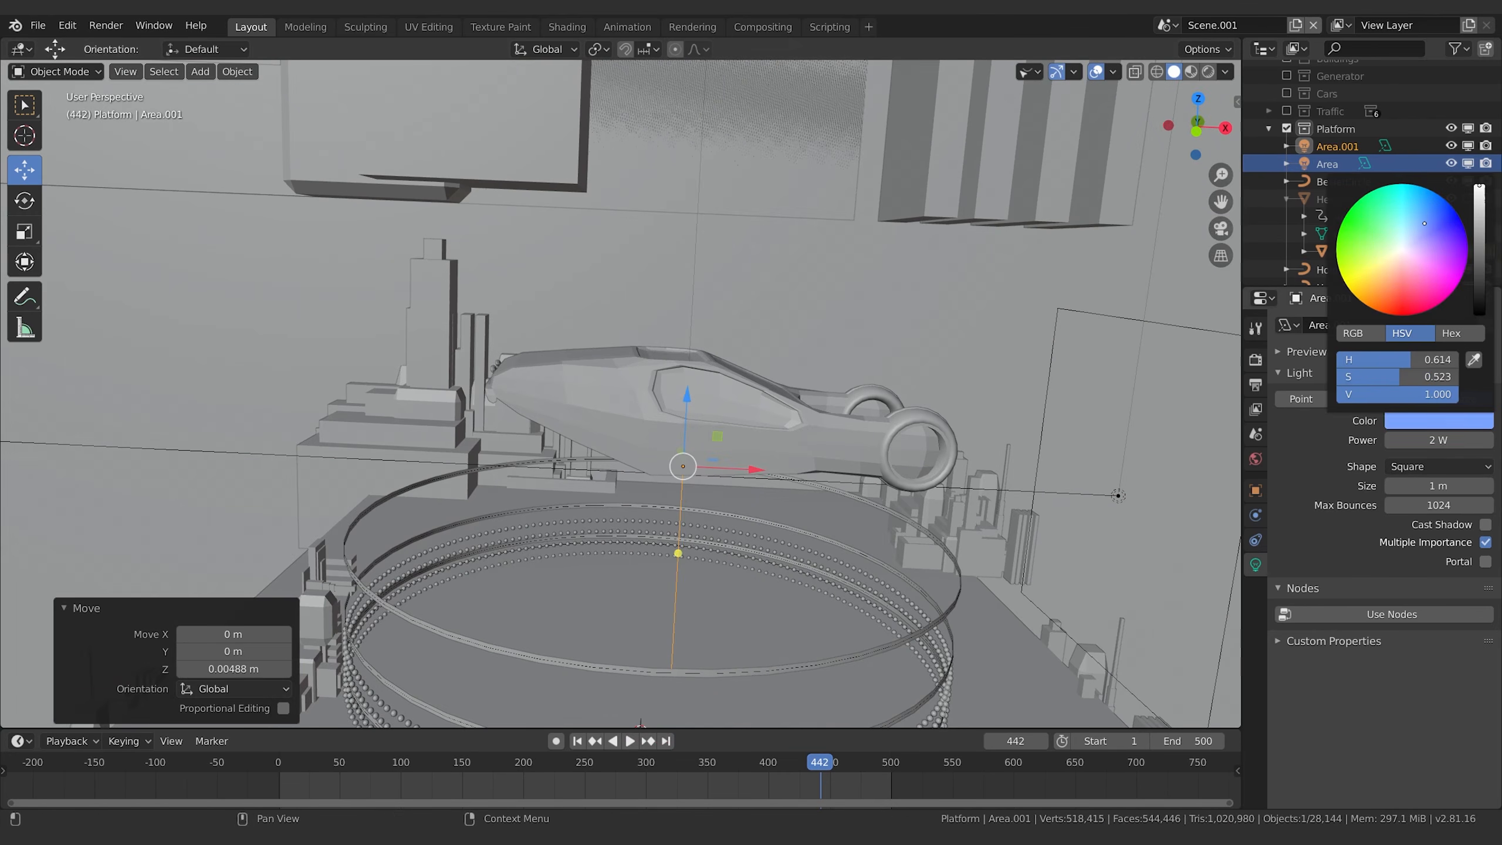
# Duplicate the blue area light and move the copy about 0.058 m along X toward the car's rear.
pyautogui.moveTo(745, 479); pyautogui.dragTo(798, 529, button='middle')
pyautogui.hotkey('shift', 'd')
pyautogui.press('Escape')
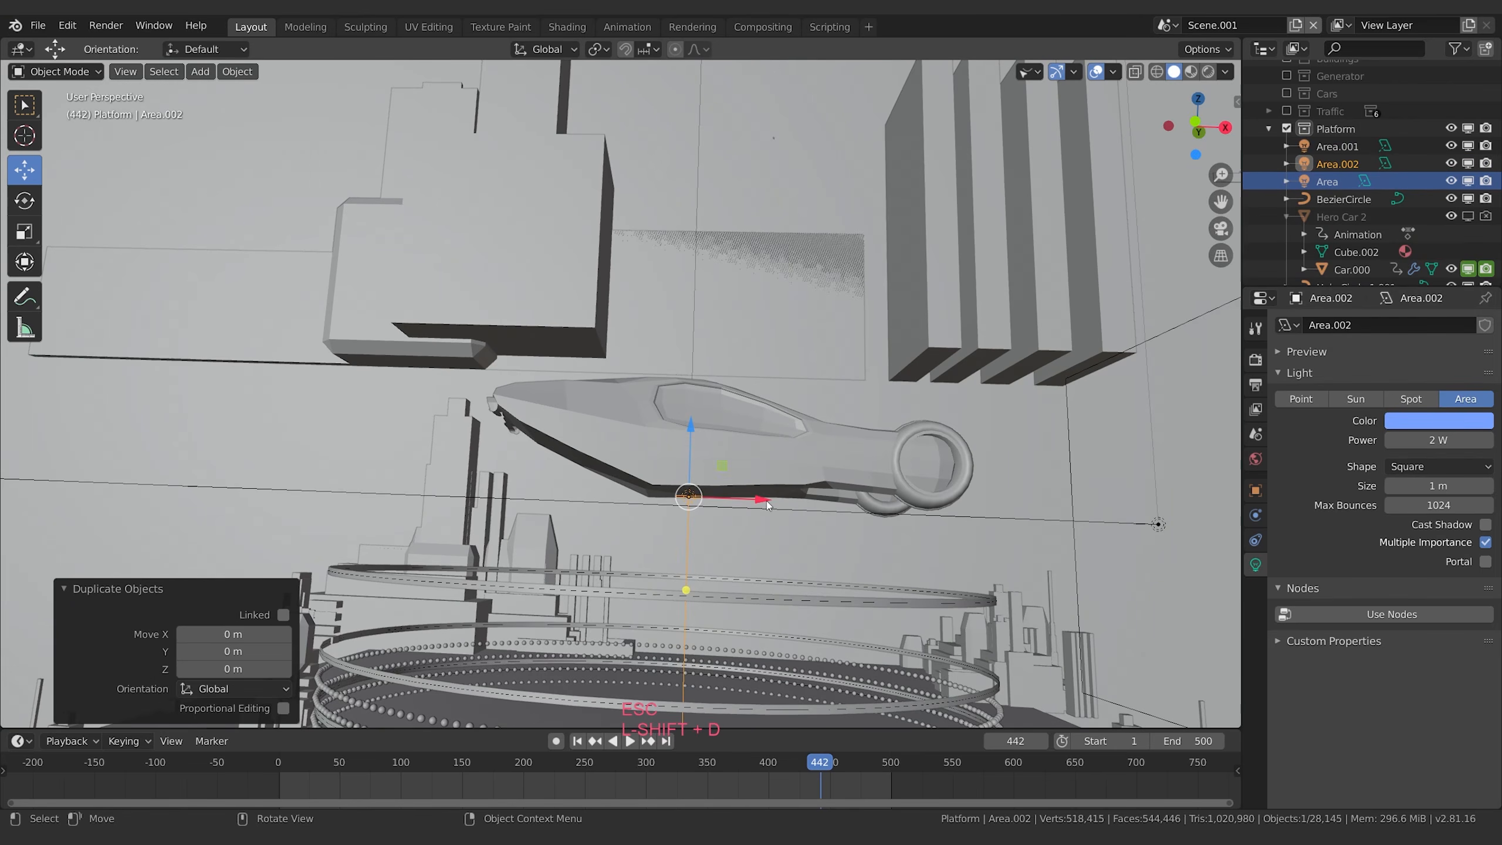
pyautogui.moveTo(766, 500); pyautogui.dragTo(800, 501)
pyautogui.moveTo(857, 529); pyautogui.dragTo(866, 579, button='middle')
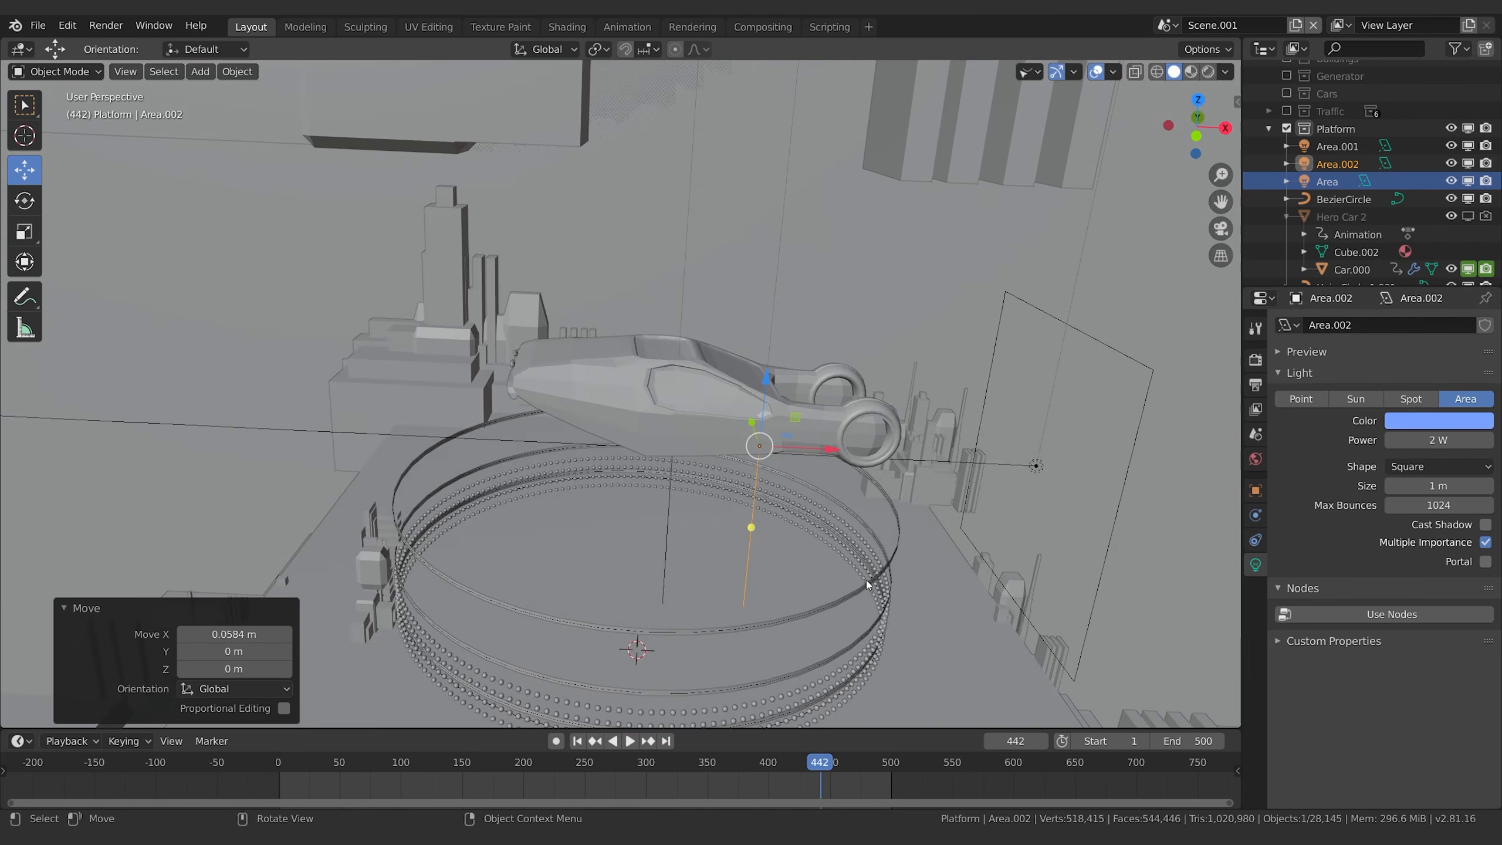
# In rendered shading, move the first blue light, Area.001, about 0.062 m along negative X under the car.
pyautogui.press('z')
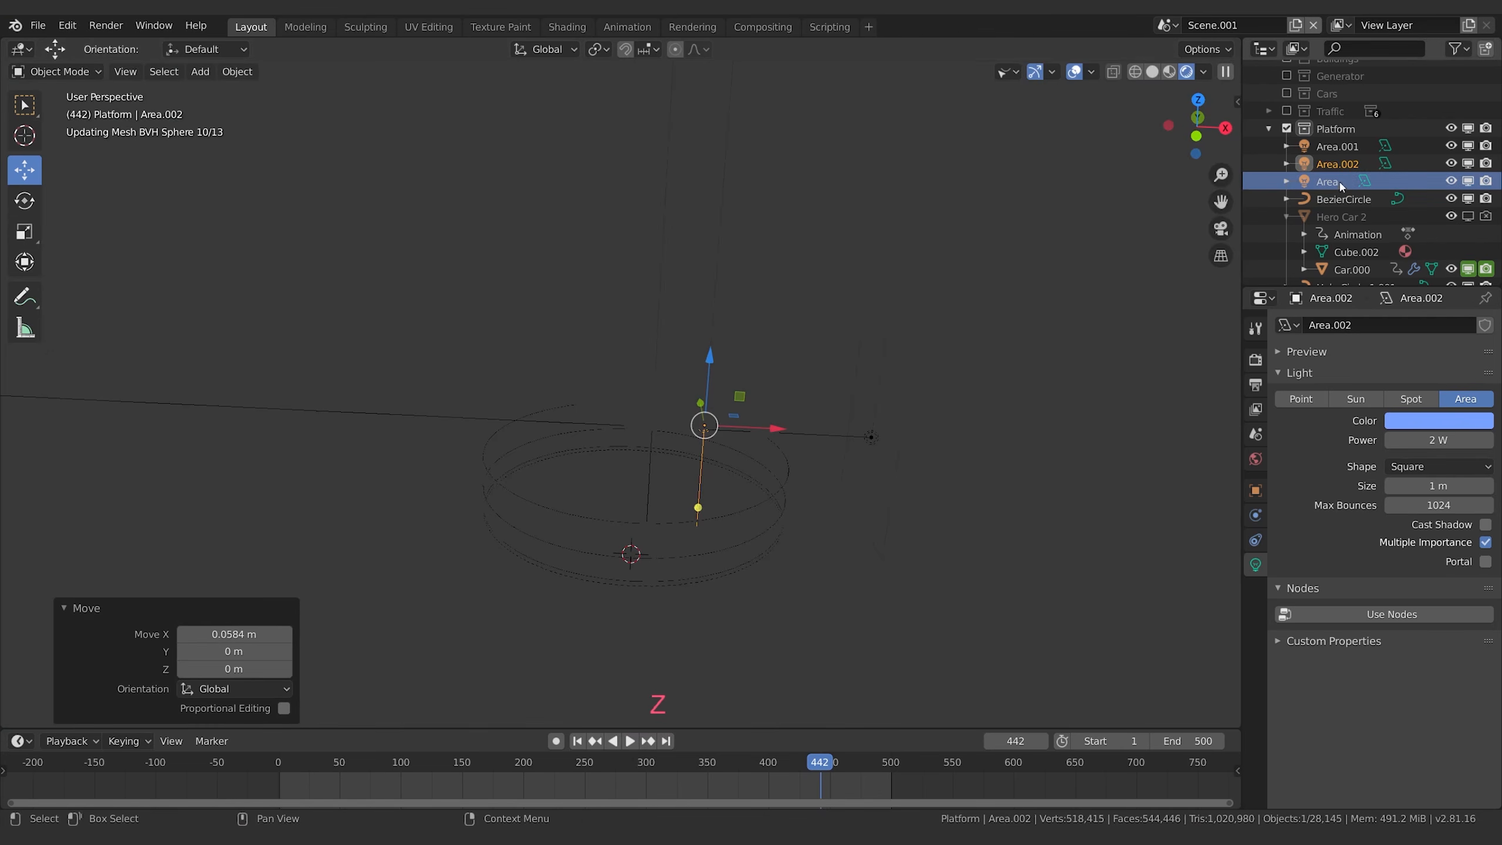
pyautogui.click(1337, 162)
pyautogui.keyDown('shift'); pyautogui.click(1337, 148); pyautogui.keyUp('shift')
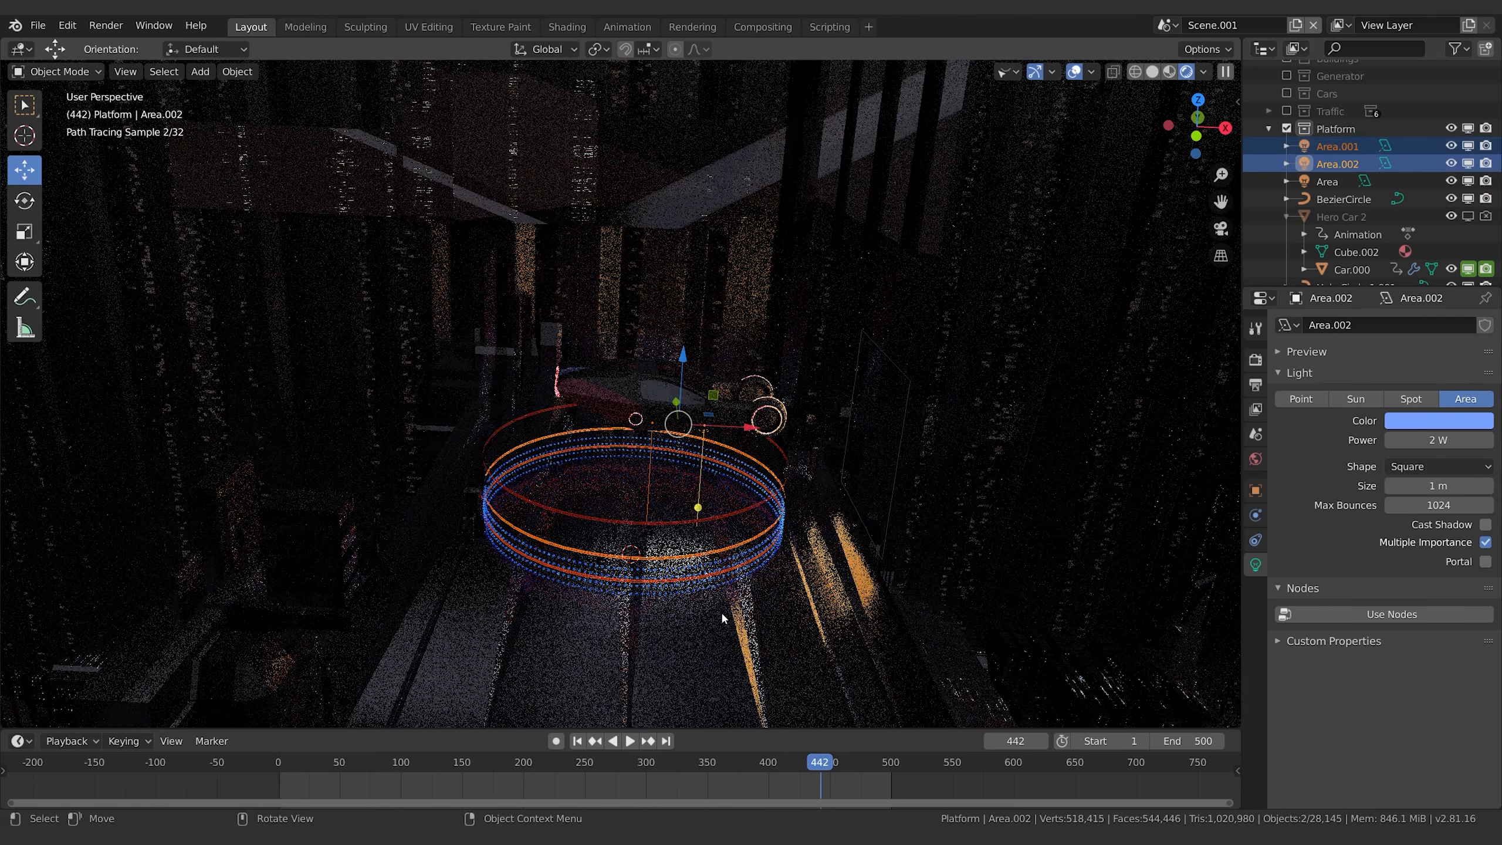
pyautogui.click(1325, 146)
pyautogui.press('g')
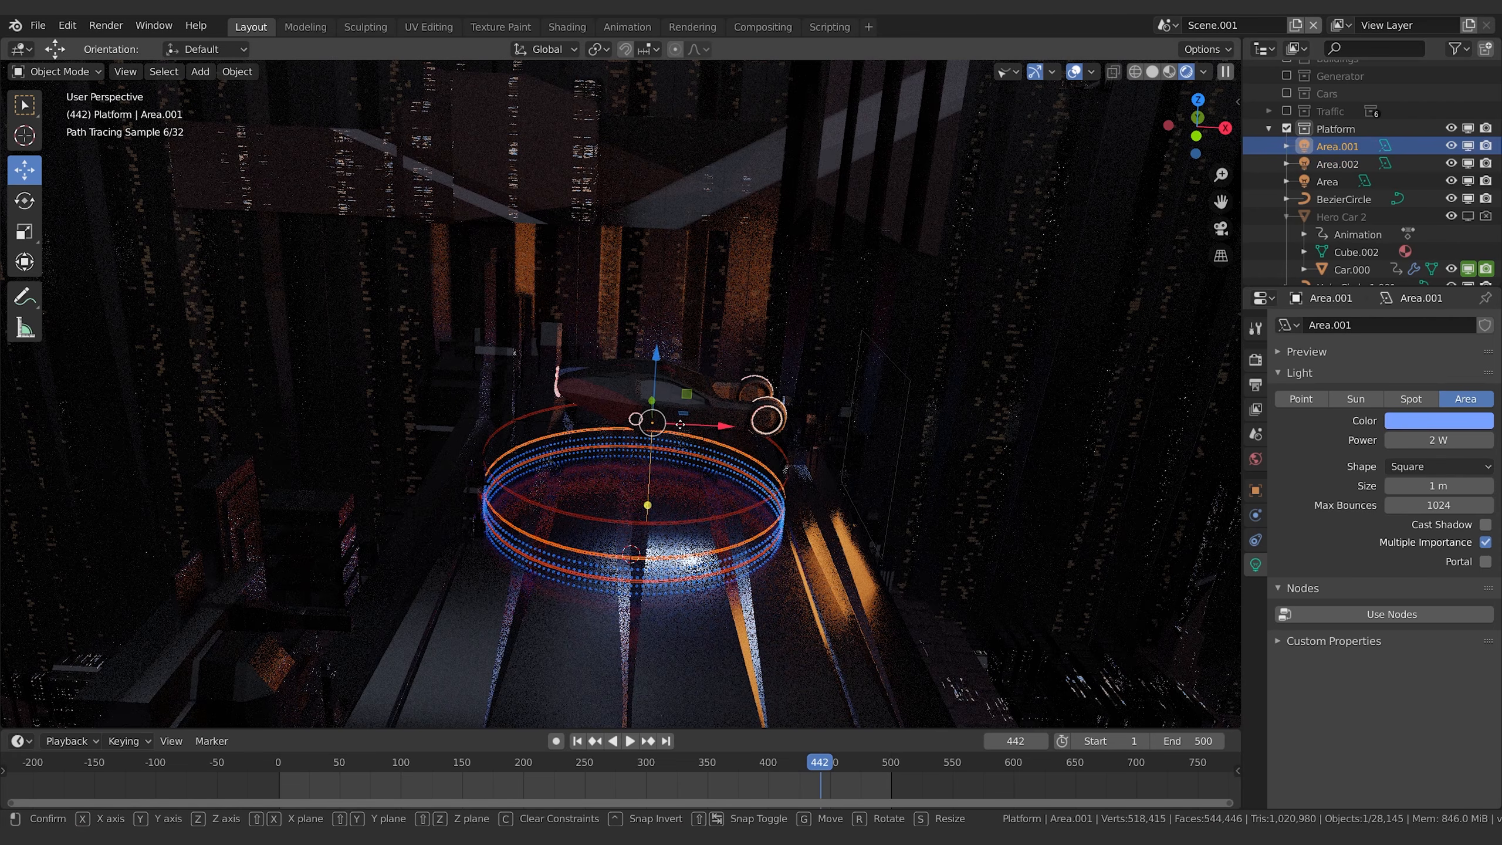
pyautogui.moveTo(680, 424); pyautogui.dragTo(624, 423)
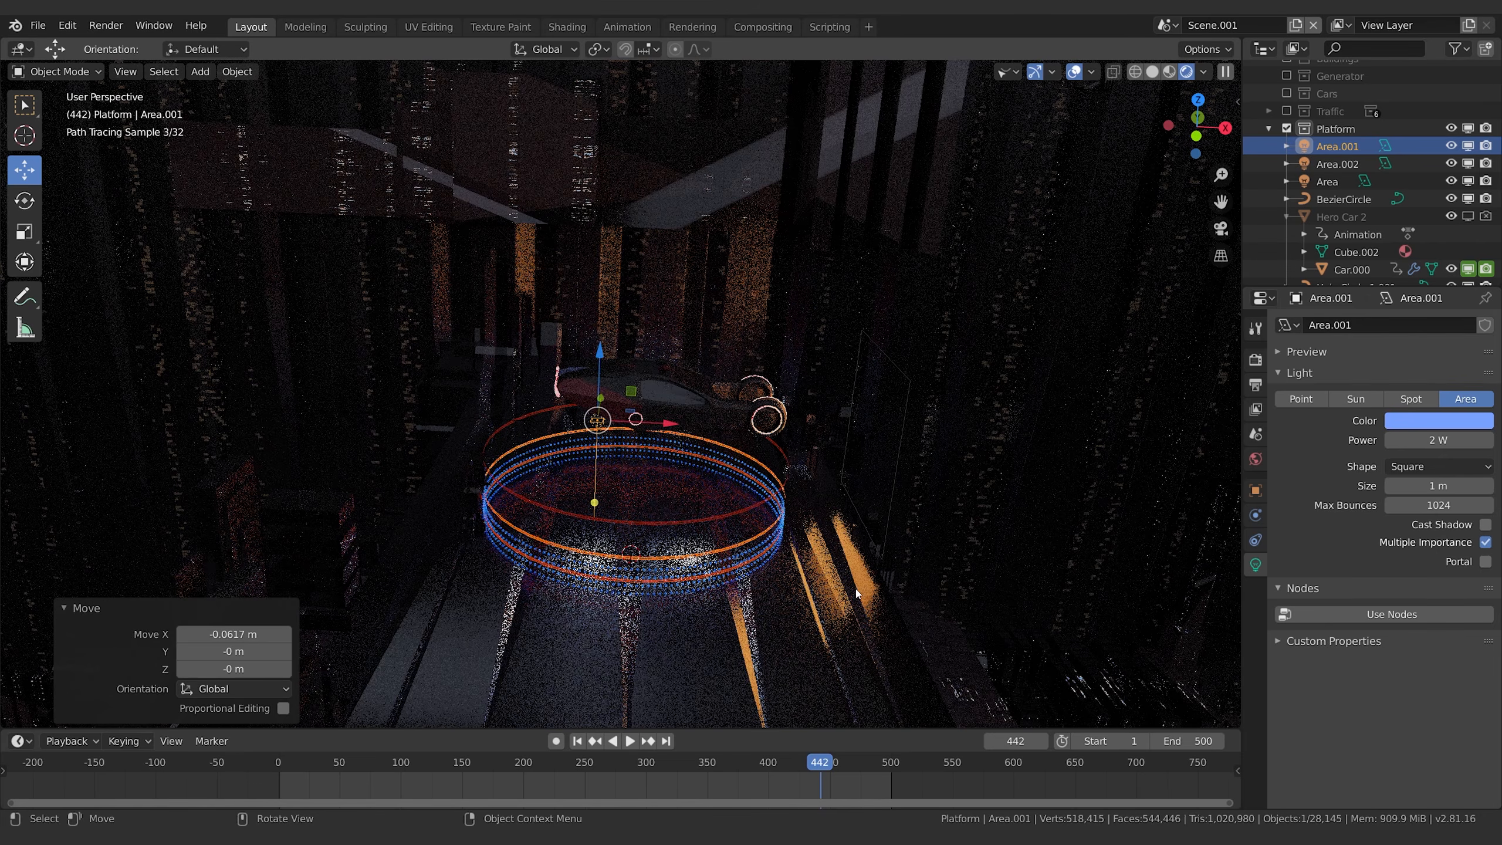
# Set the power of the blue area lights to 1 W while previewing through the camera.
pyautogui.press('KP_0')
pyautogui.click(1437, 440)
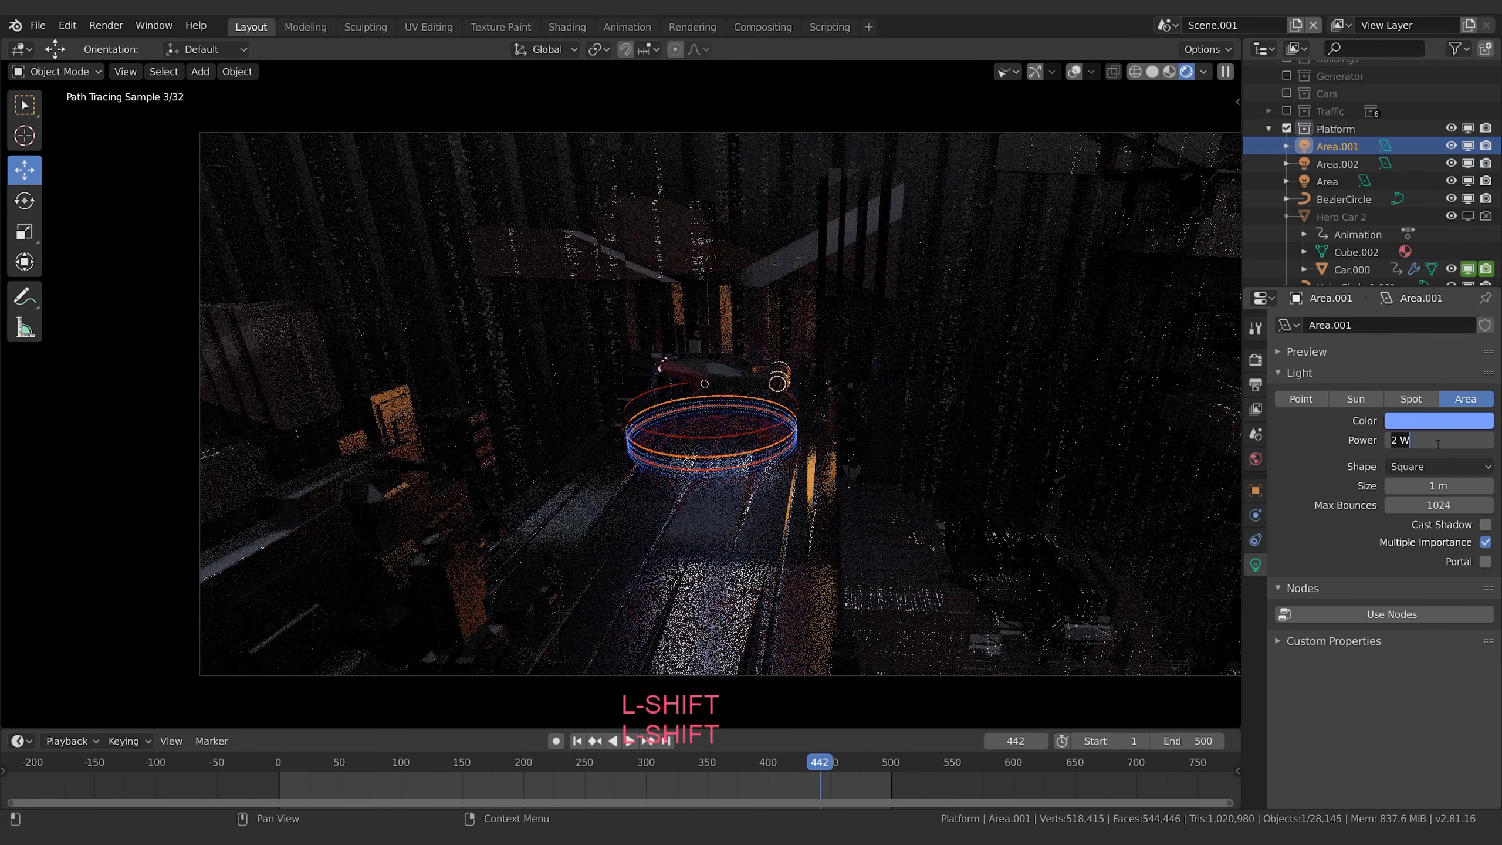
pyautogui.write('1')
# Parent the two blue area lights to Car.000 with the Object option and check its child objects.
pyautogui.click(1353, 164)
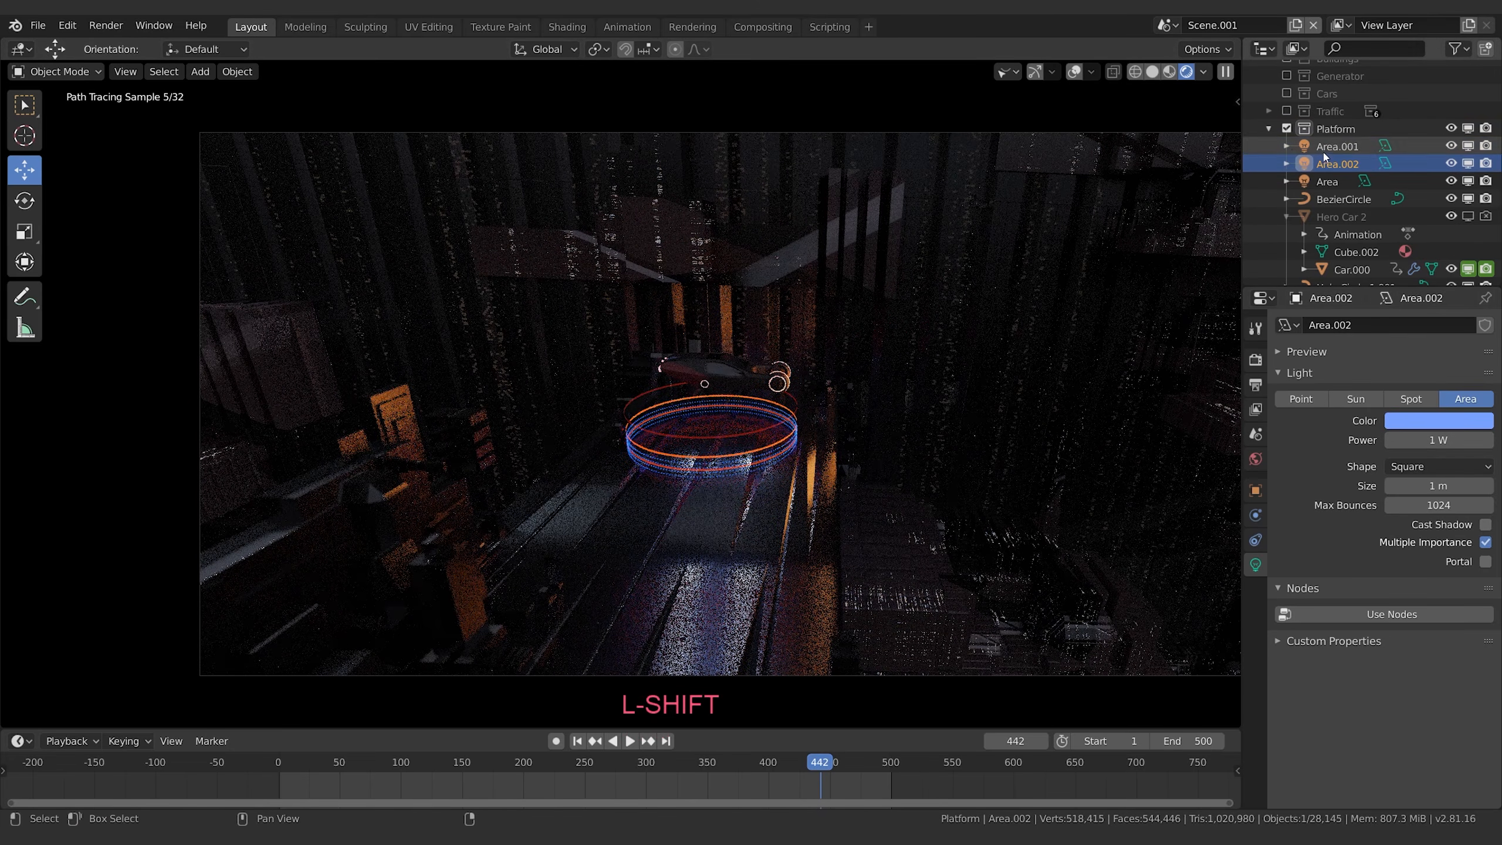
pyautogui.keyDown('shift'); pyautogui.click(1341, 148); pyautogui.keyUp('shift')
pyautogui.scroll(-5, 1360, 142)
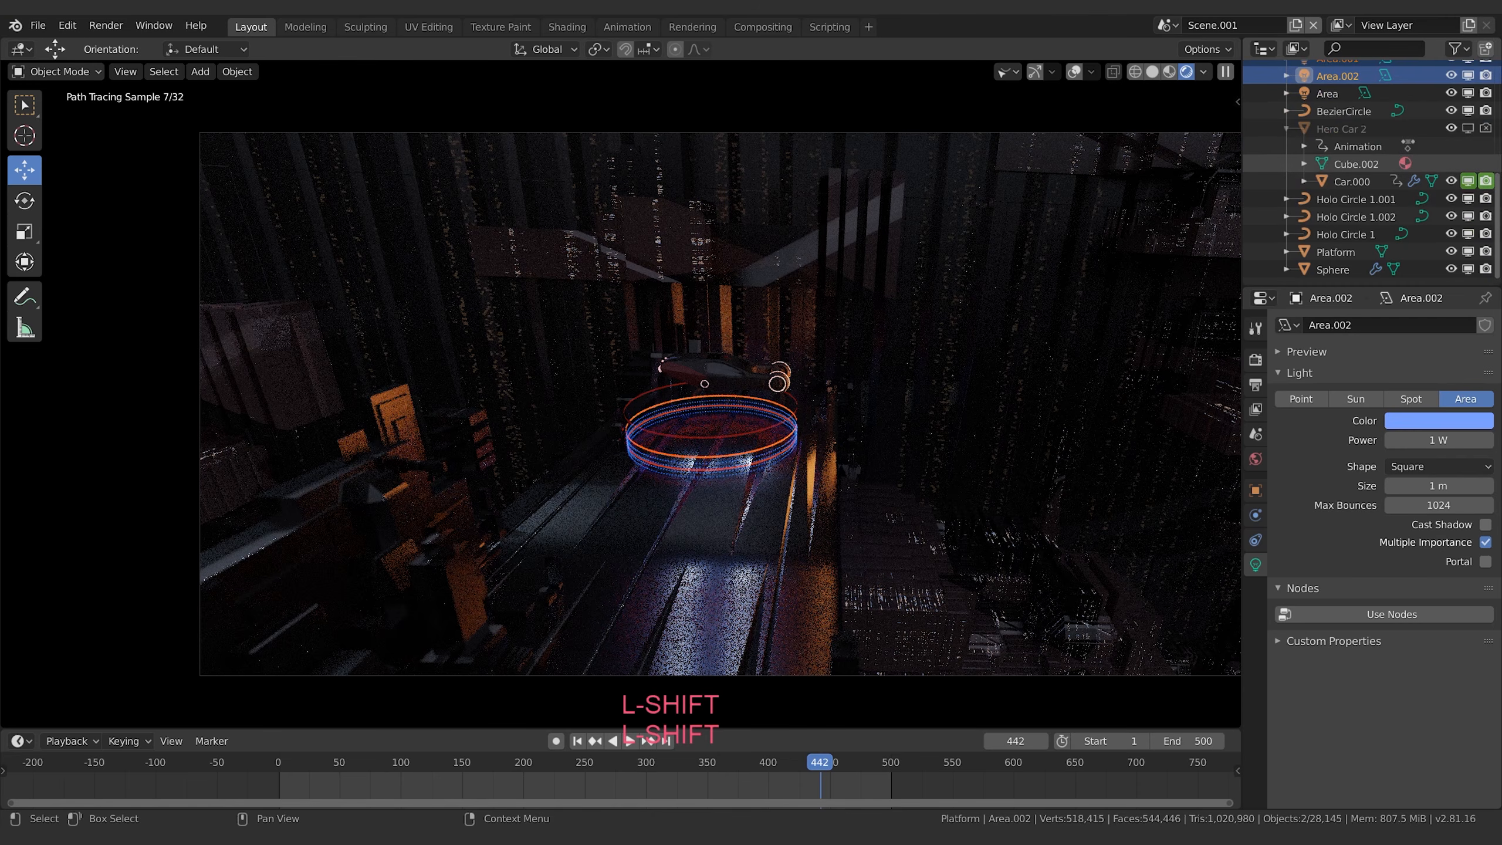
pyautogui.keyDown('ctrl'); pyautogui.click(1351, 185); pyautogui.keyUp('ctrl')
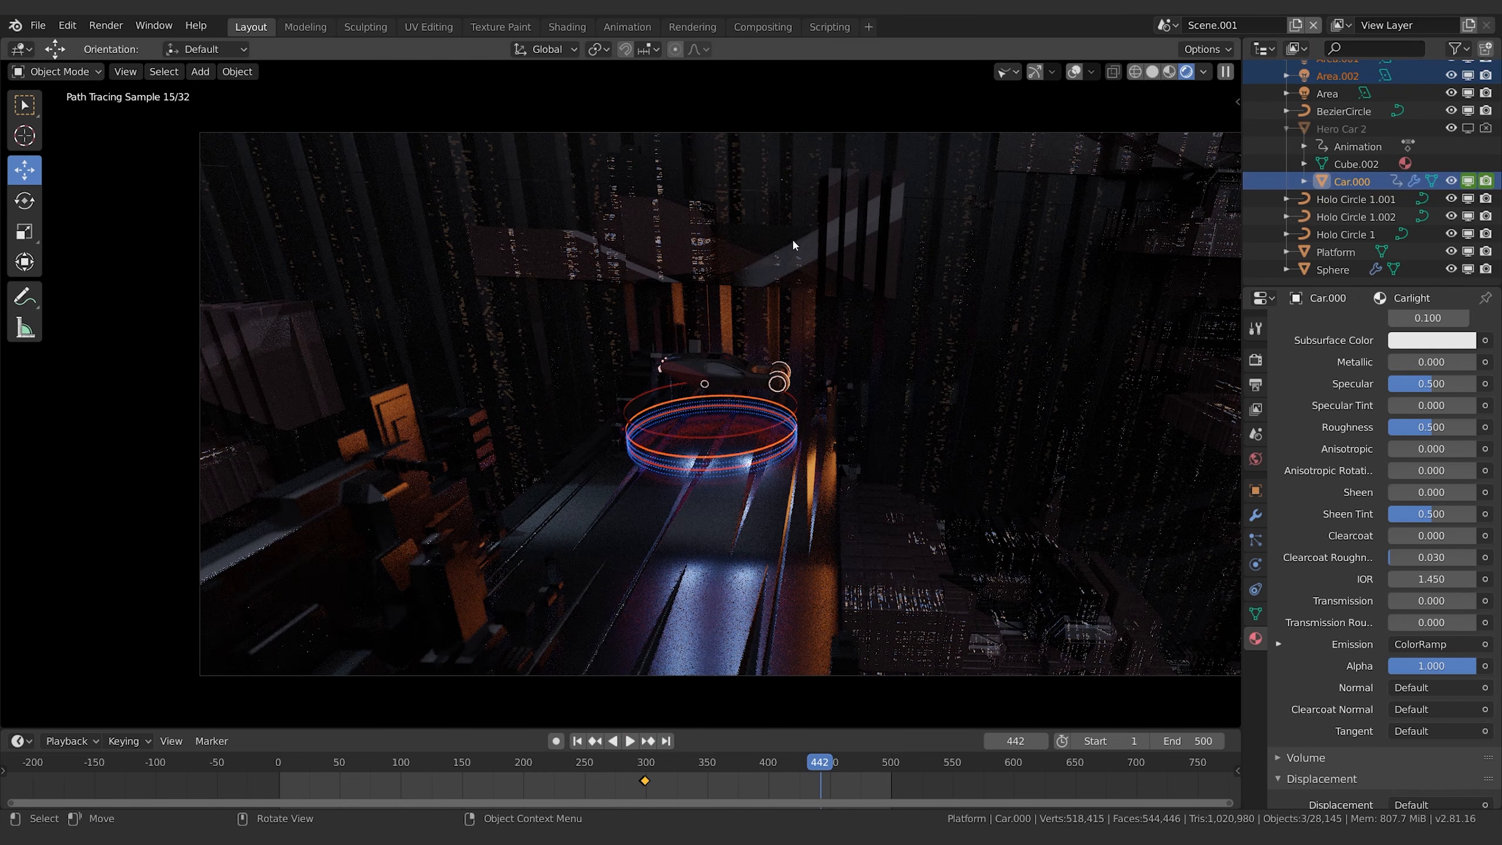
pyautogui.hotkey('ctrl', 'p')
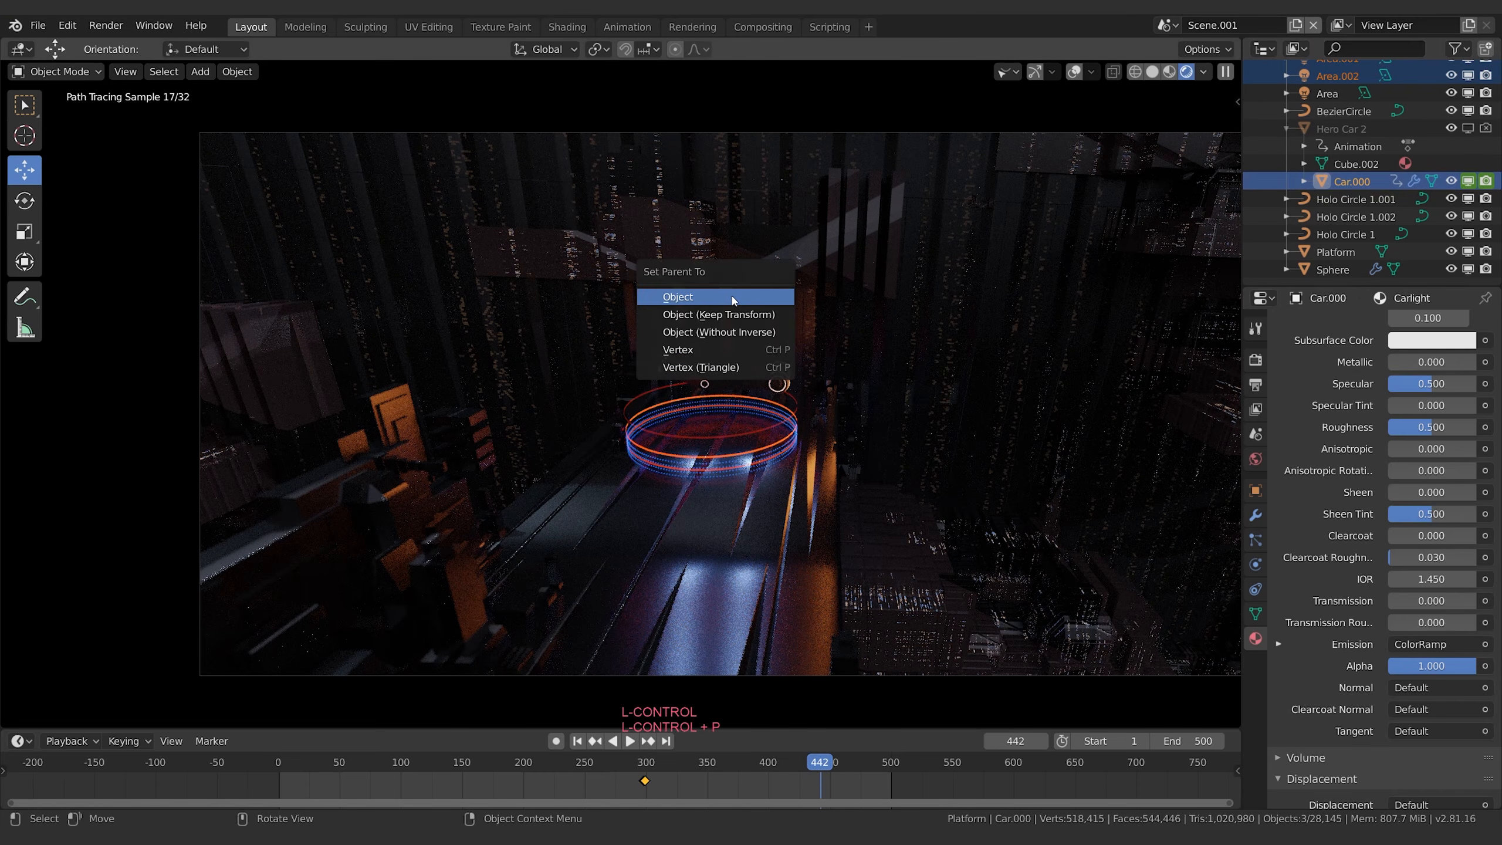
pyautogui.press('Return')
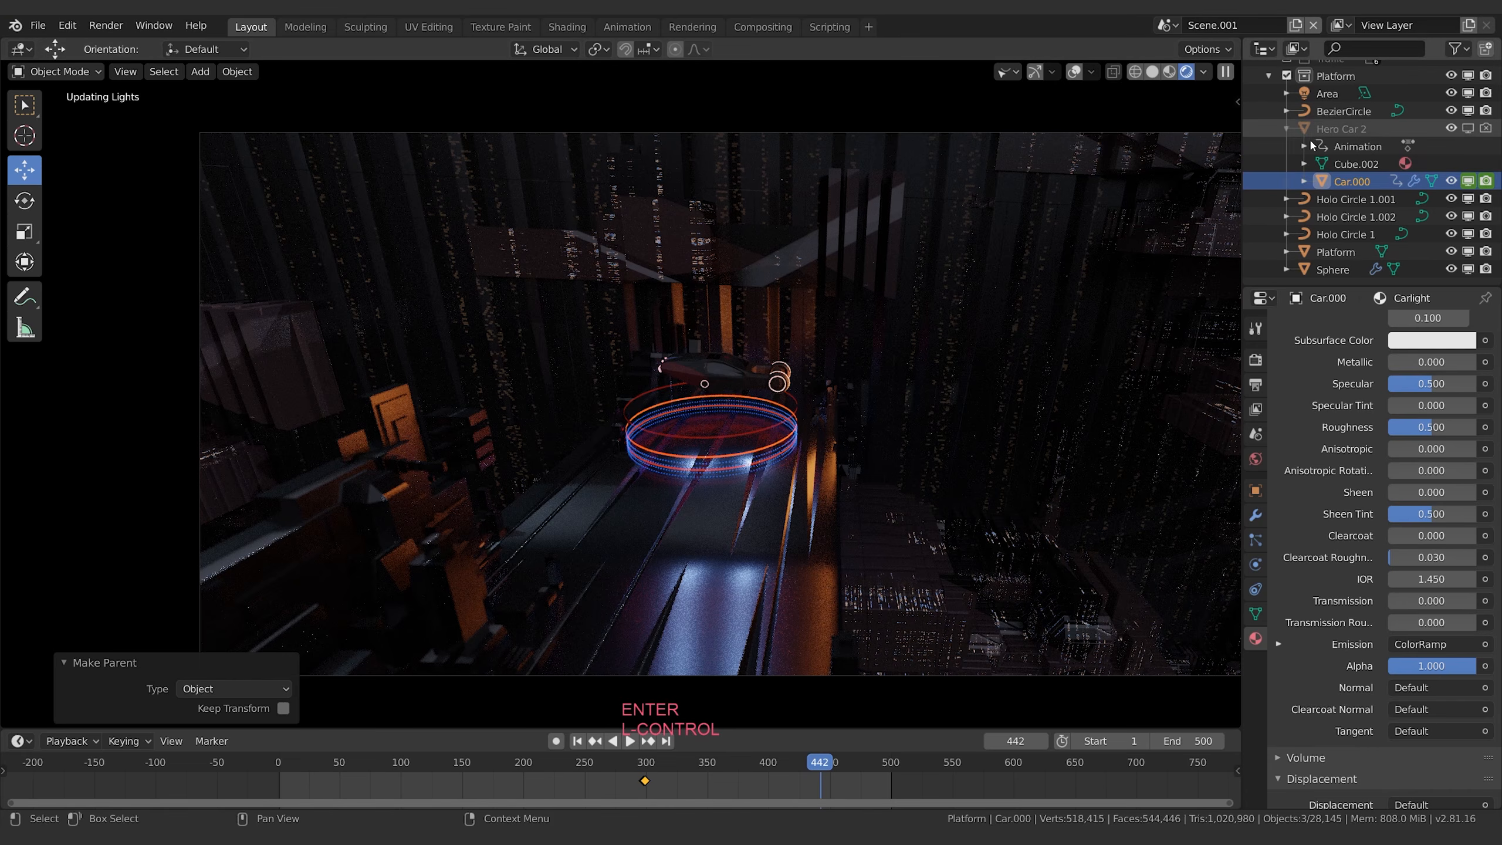
pyautogui.click(1308, 179)
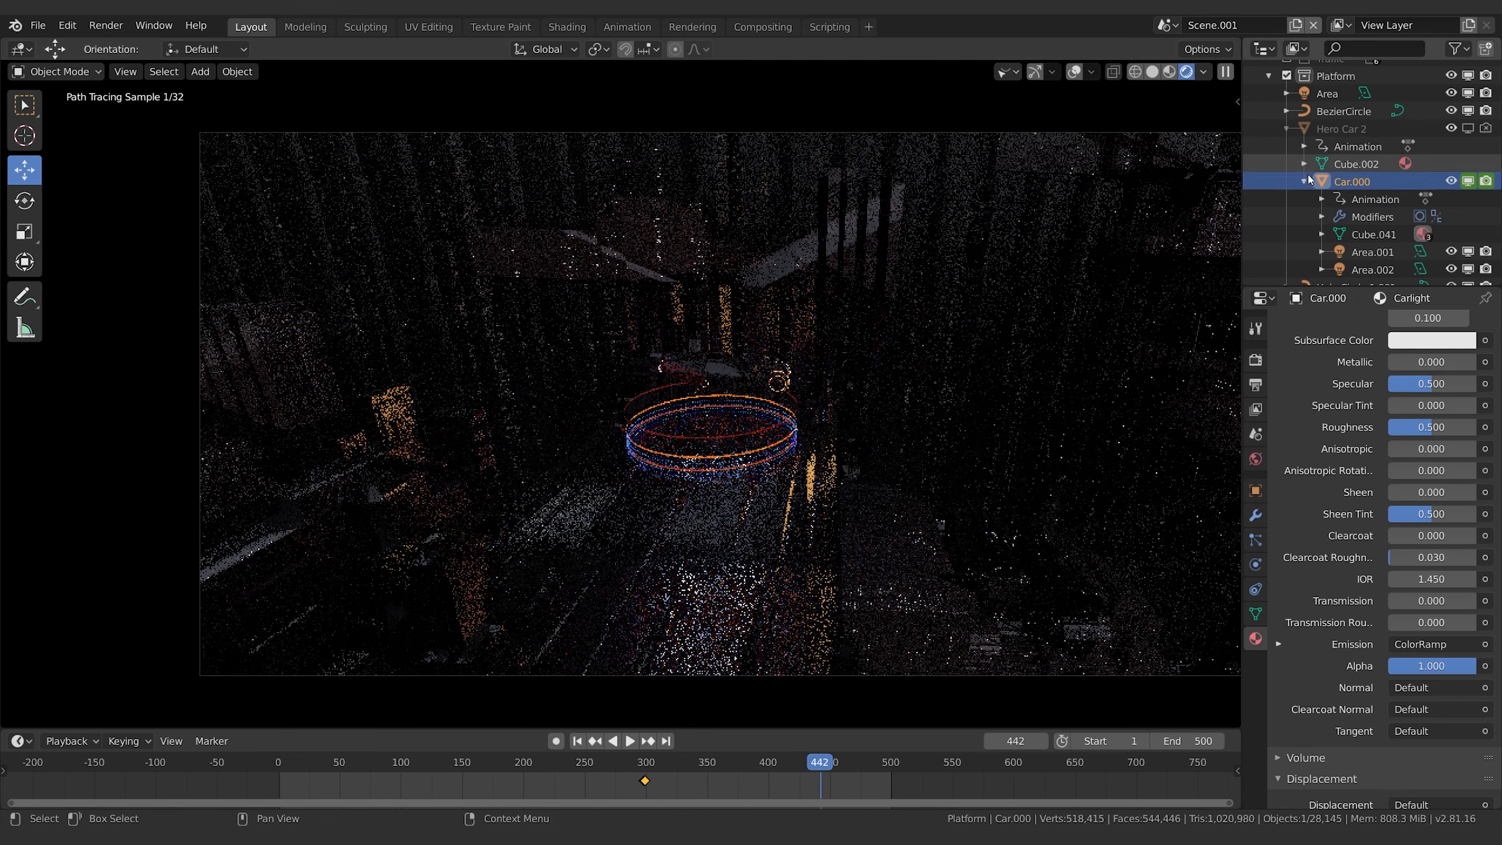
pyautogui.click(1307, 179)
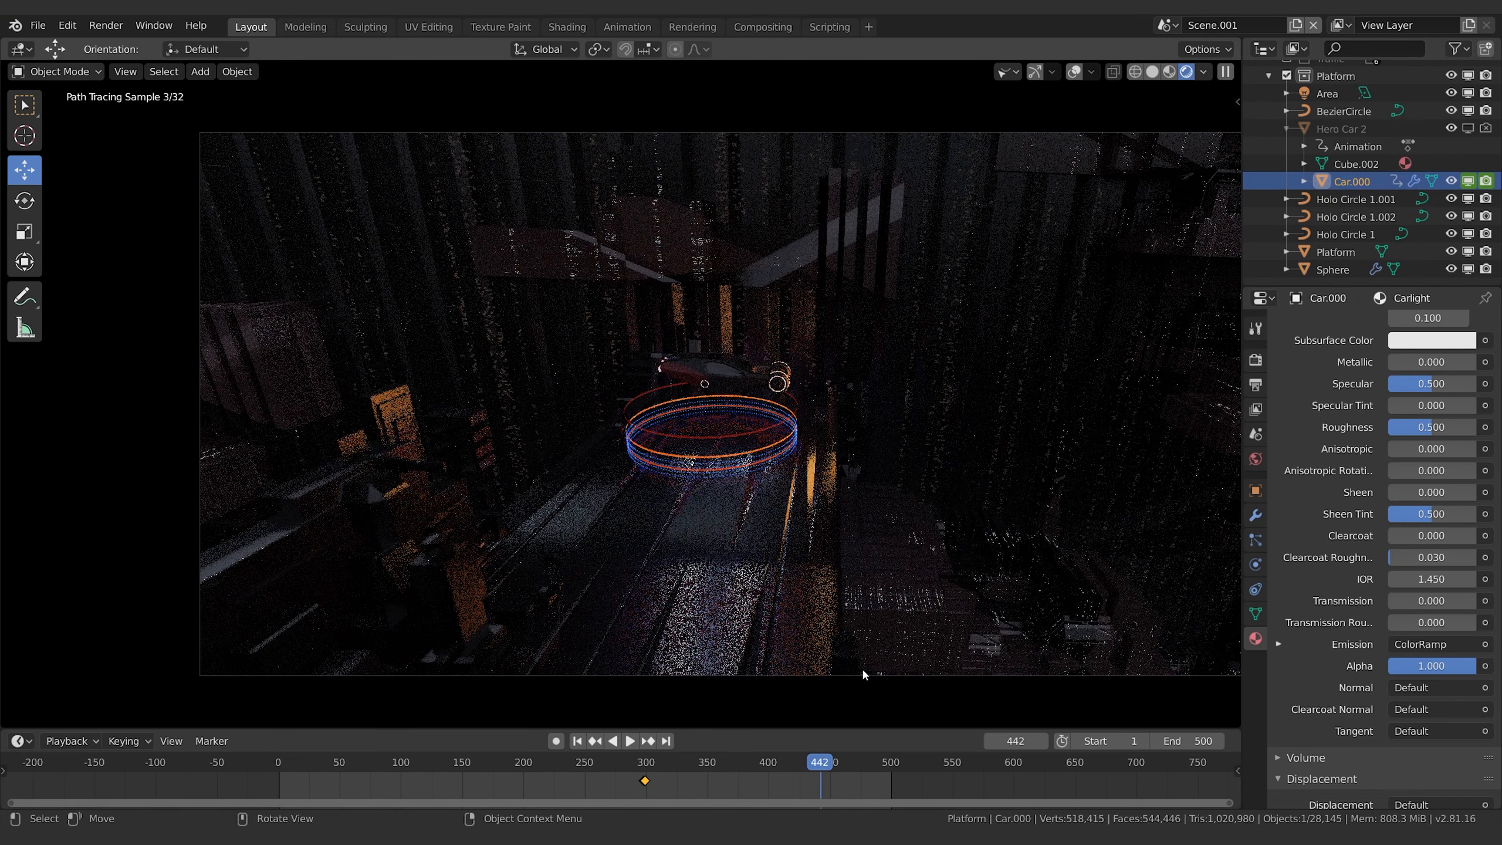
# Switch to solid shading and play back the car's approach to the landing platform from around frame 350.
pyautogui.press('z')
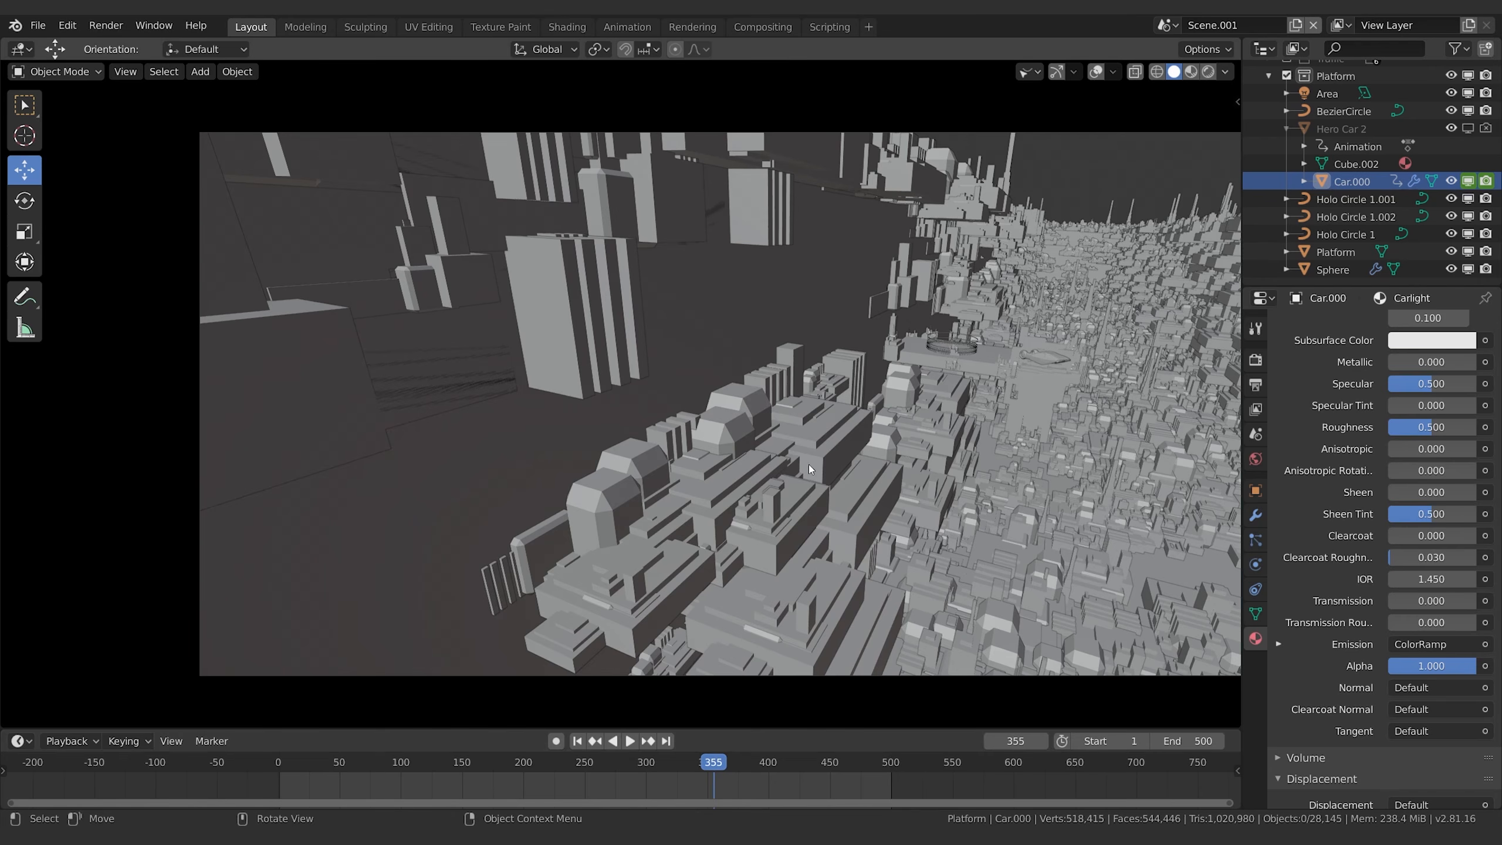
pyautogui.press('space')
pyautogui.click(705, 764)
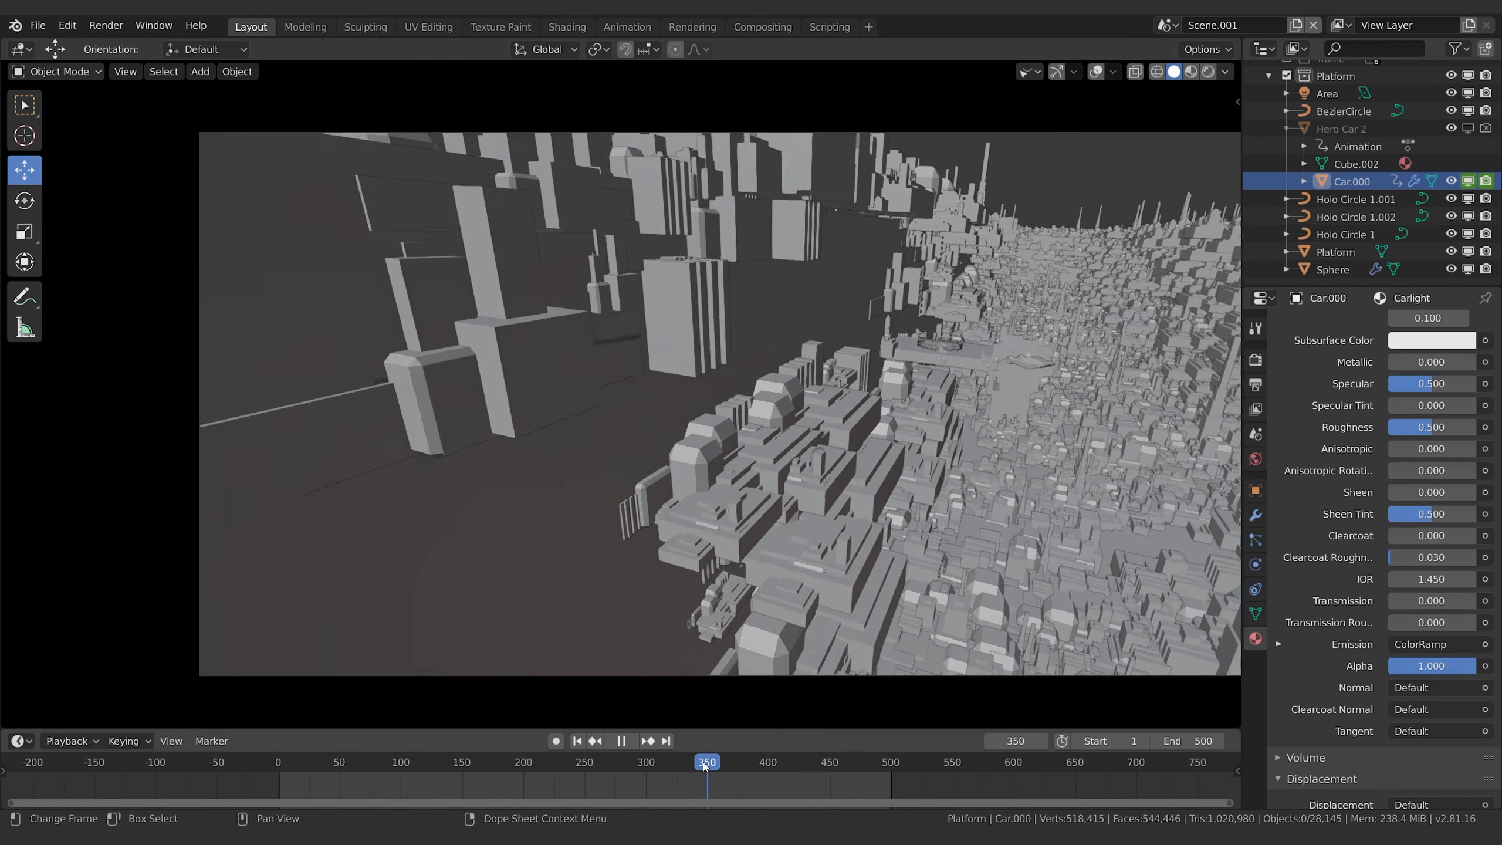
pyautogui.moveTo(703, 763); pyautogui.dragTo(763, 764)
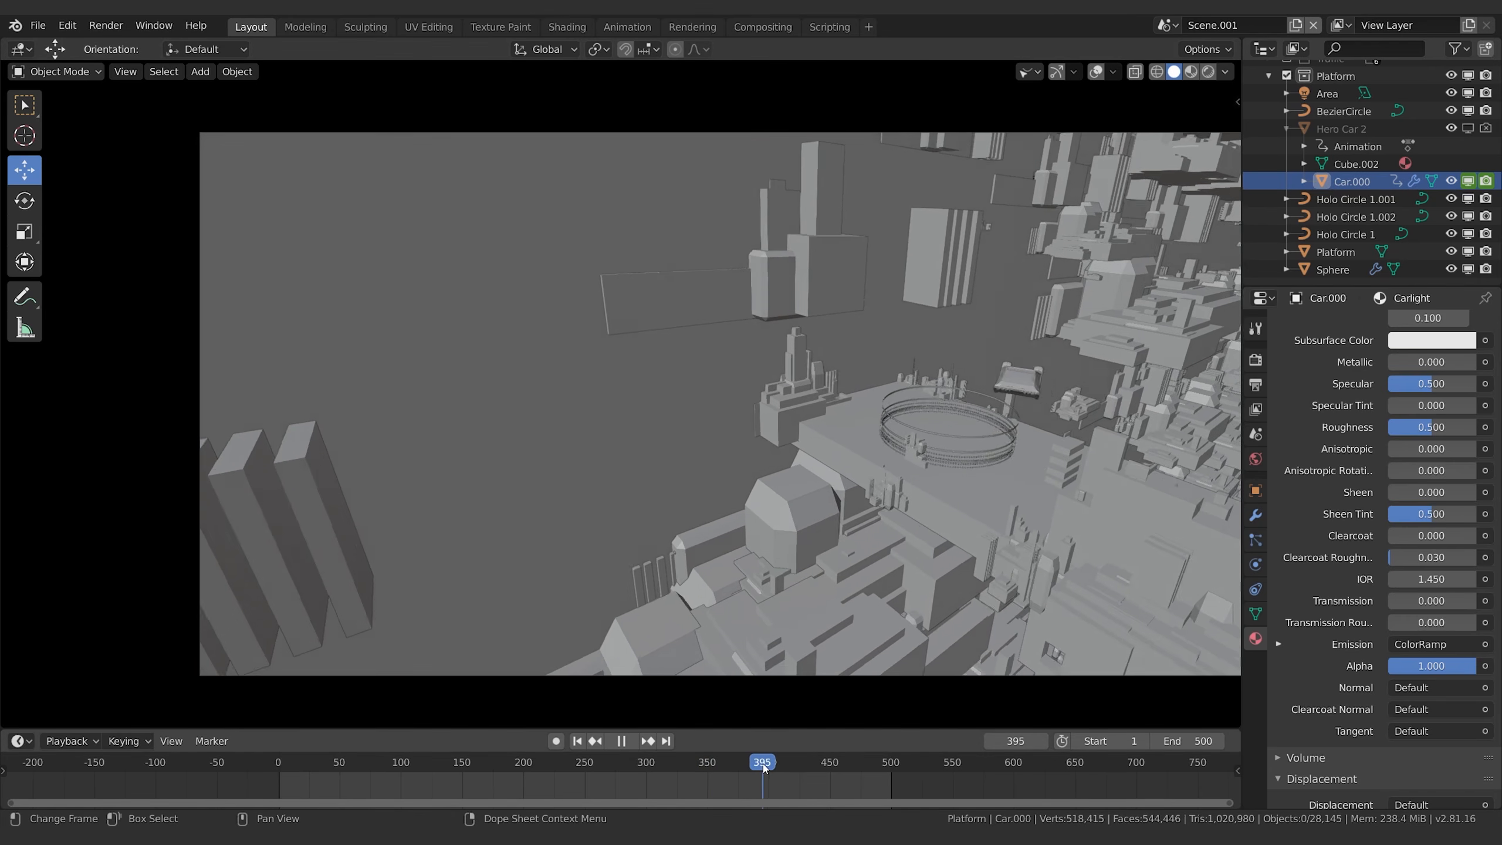
pyautogui.press('space')
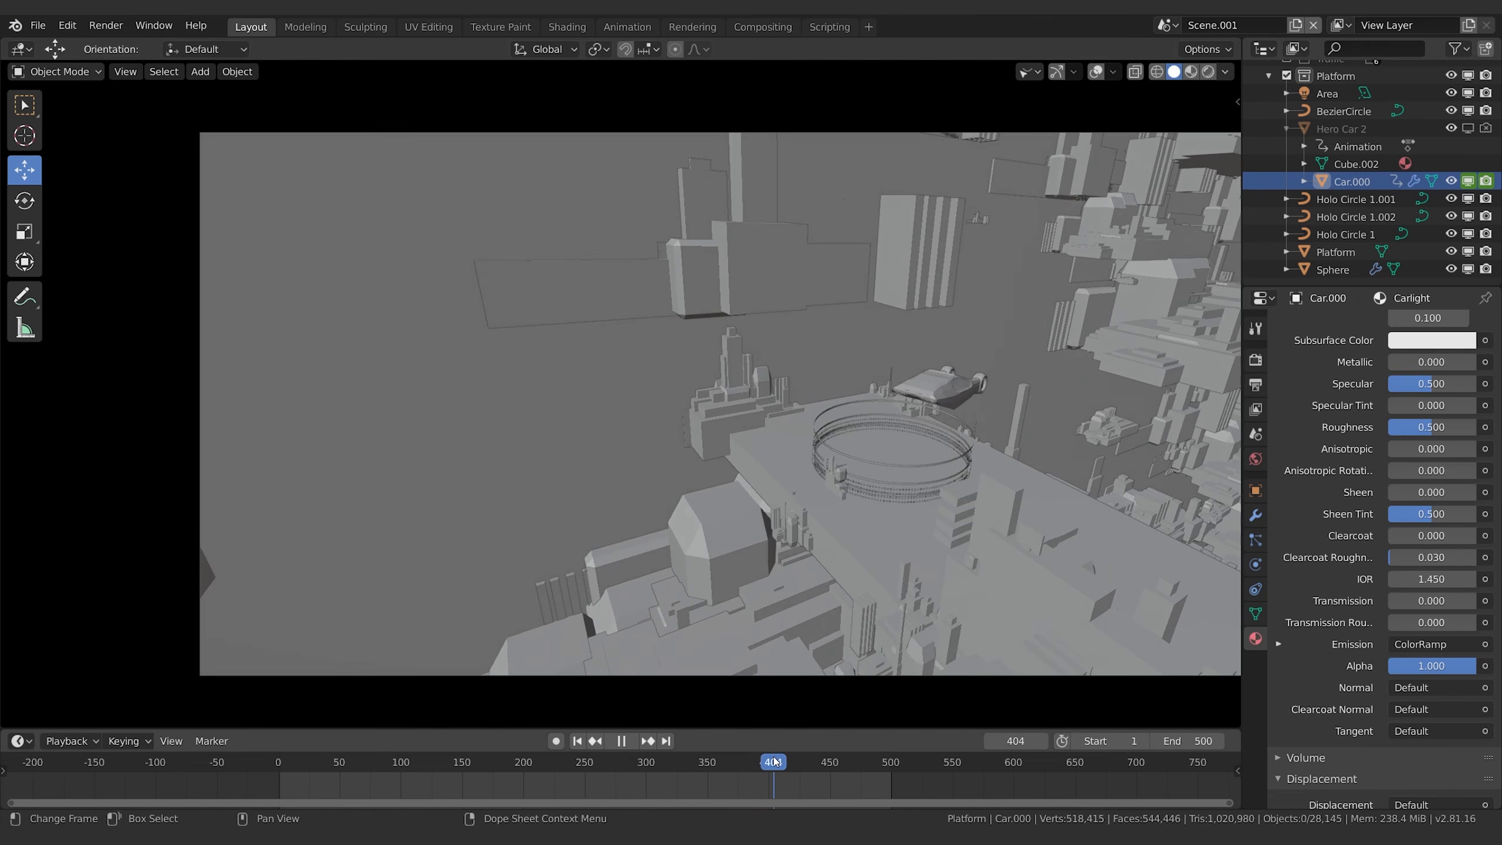
# Stop playback, park the animation at frame 355 and select the Sphere ring on the landing platform outside camera view.
pyautogui.press('space')
pyautogui.click(710, 765)
pyautogui.moveTo(709, 765); pyautogui.dragTo(713, 767)
pyautogui.press('space')
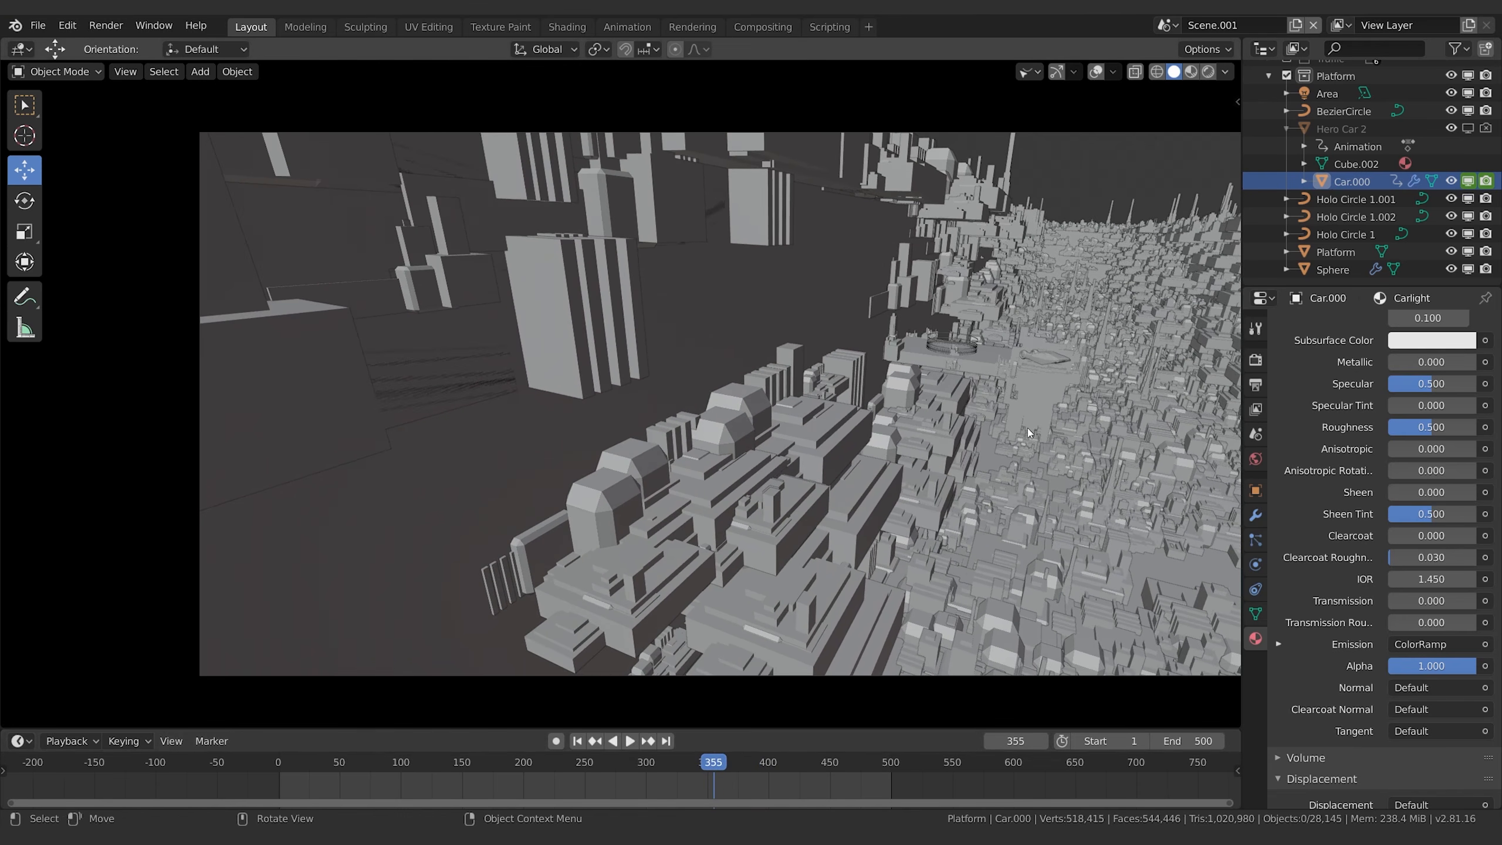
pyautogui.moveTo(1026, 337); pyautogui.dragTo(891, 372, button='middle')
pyautogui.click(861, 391)
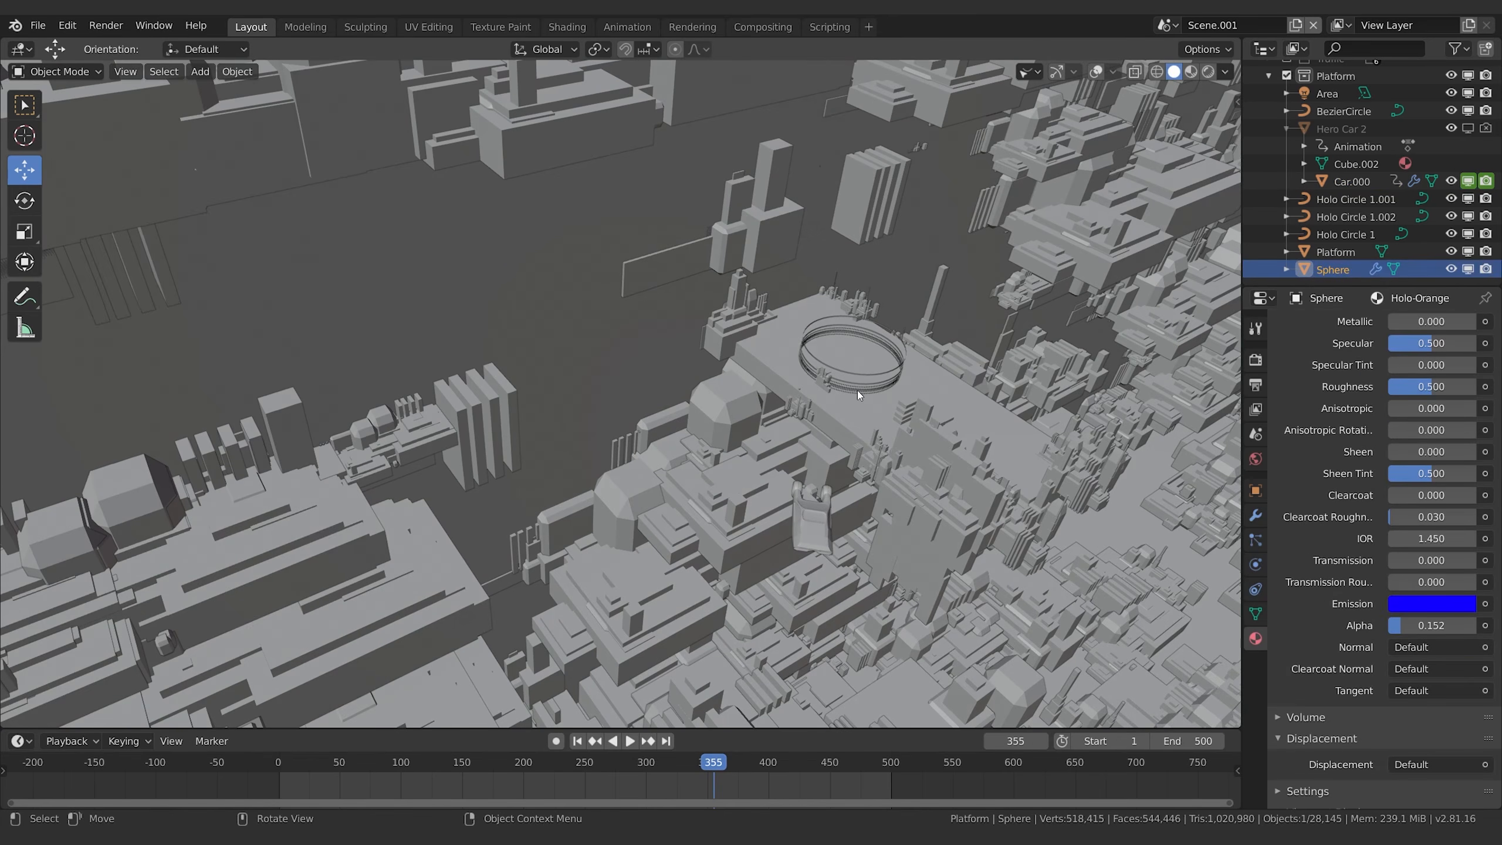
# Turn on viewport overlays and gizmos and expand the last Array modifier of the Sphere object.
pyautogui.click(1095, 71)
pyautogui.click(1057, 72)
pyautogui.scroll(10, 1345, 505)
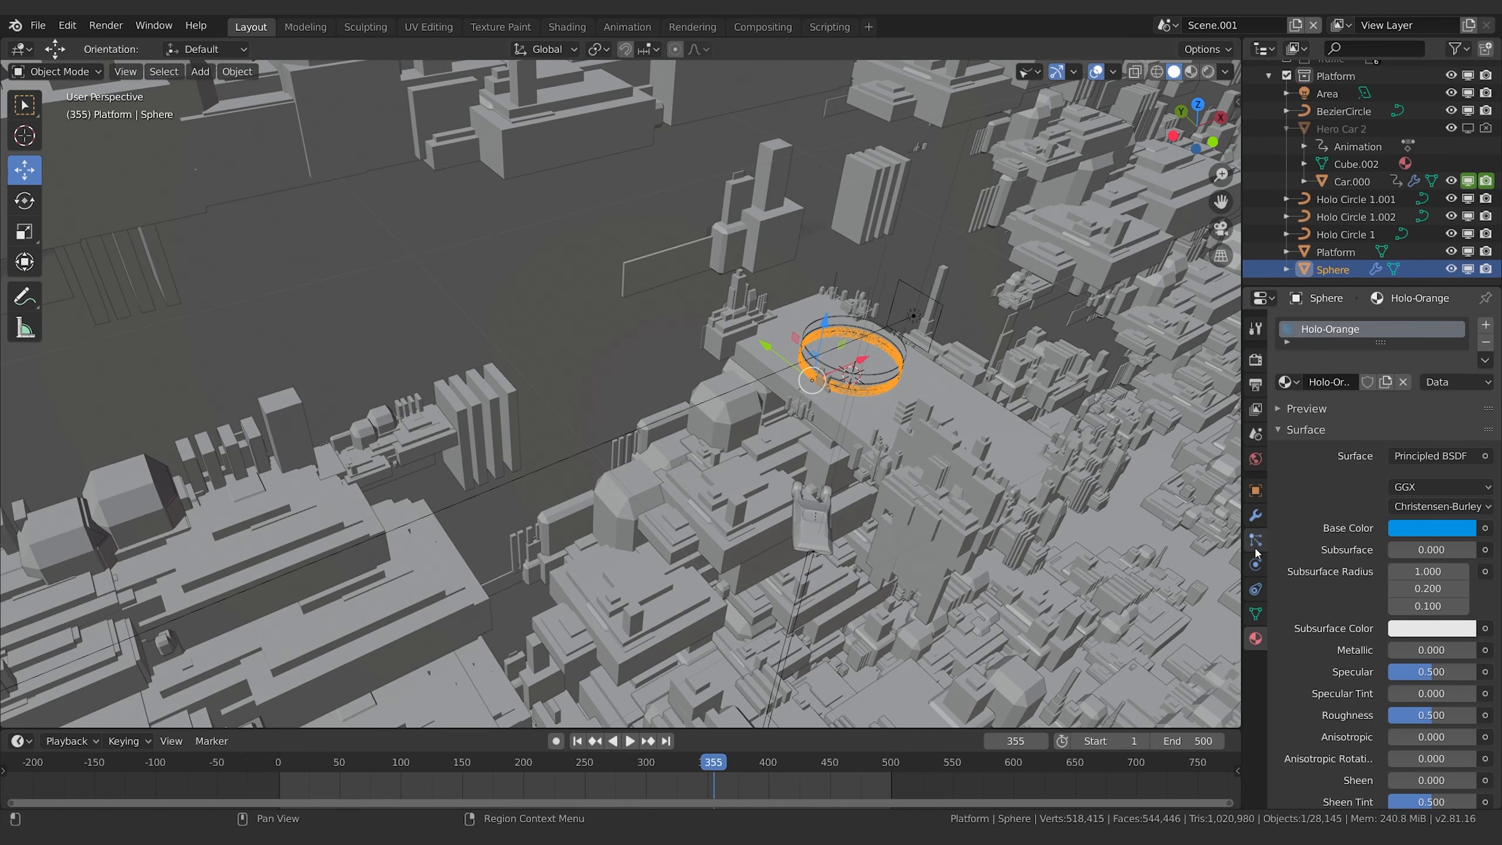
pyautogui.click(1255, 514)
pyautogui.click(1285, 381)
pyautogui.click(1285, 410)
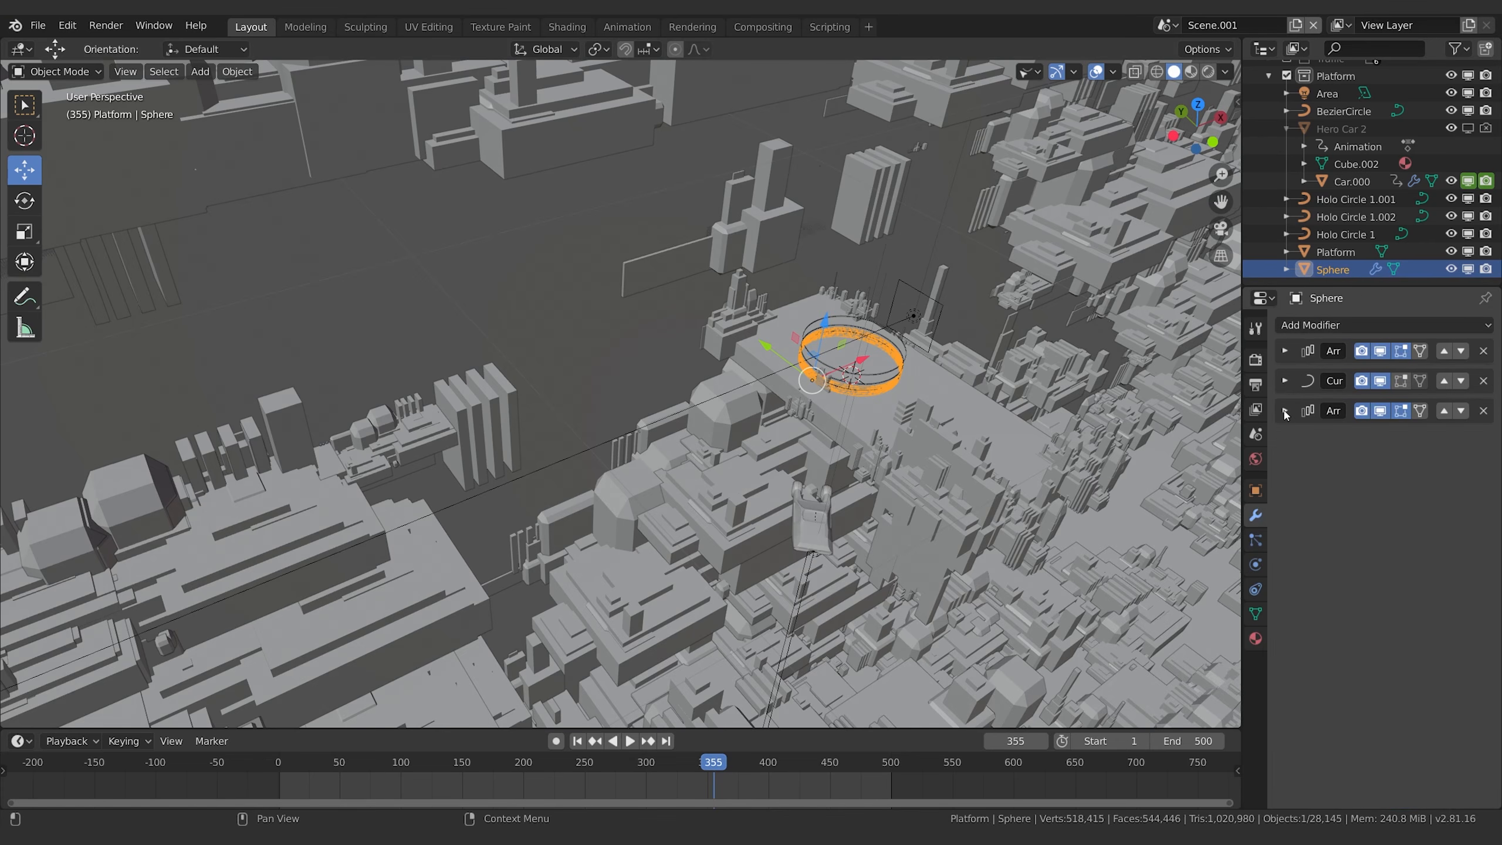
pyautogui.click(1284, 411)
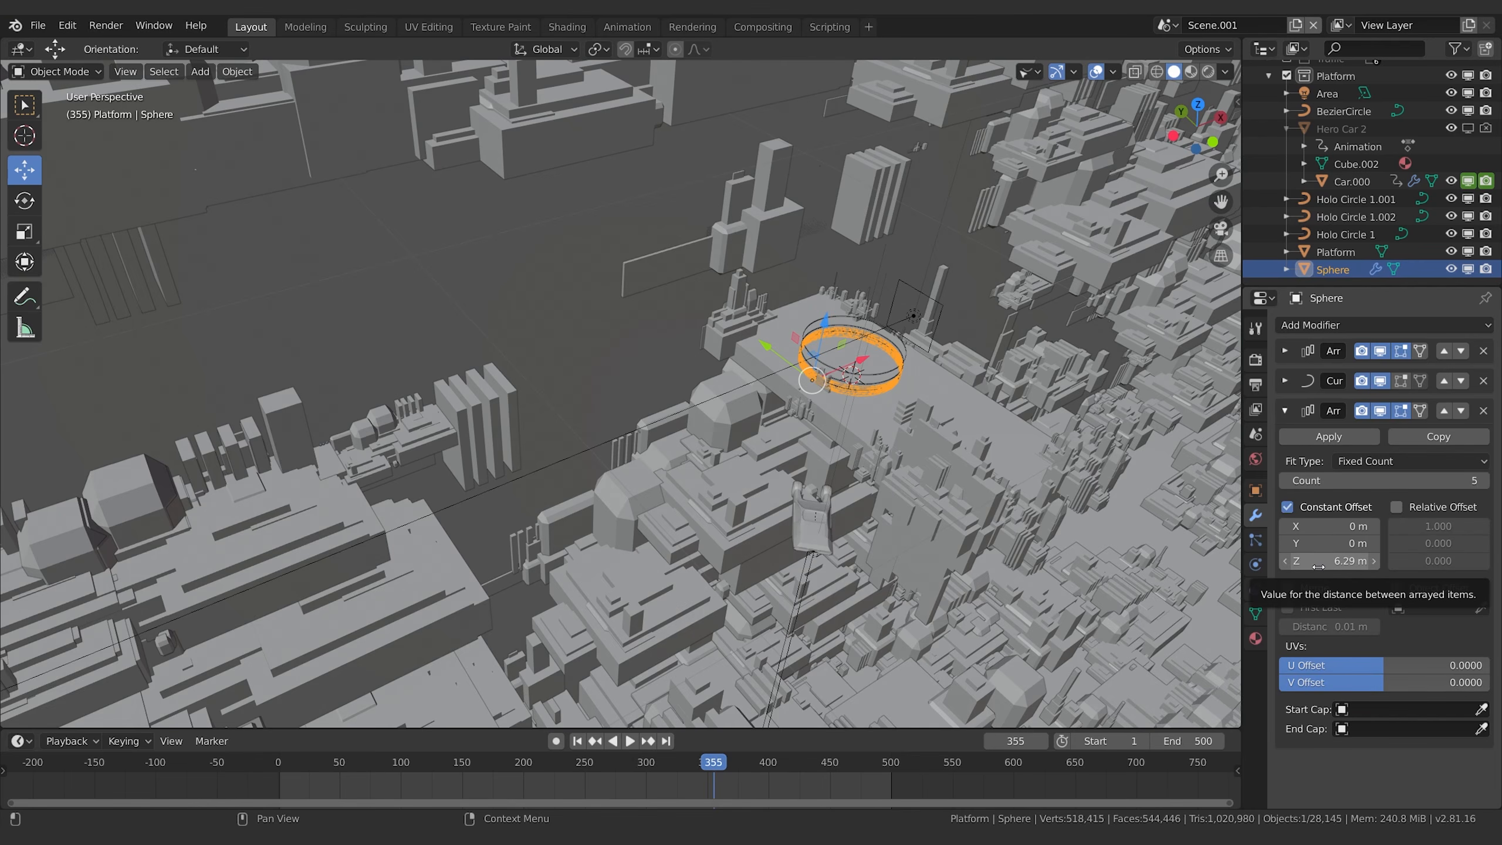
# Keyframe the Array's constant offset with Z at 6.29 m on frame 377.
pyautogui.press('space')
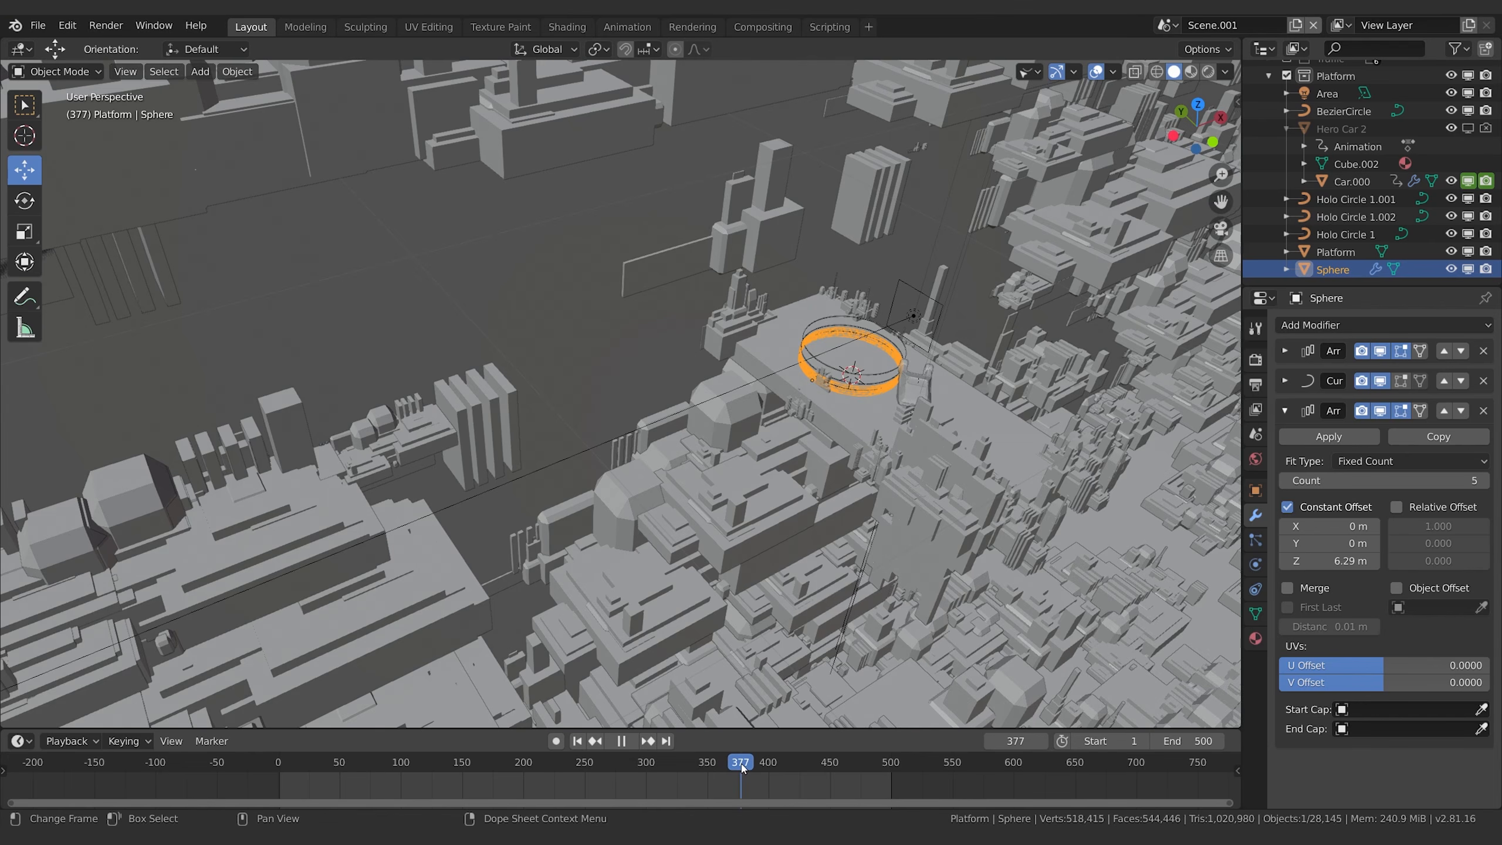
pyautogui.press('space')
pyautogui.press('i')
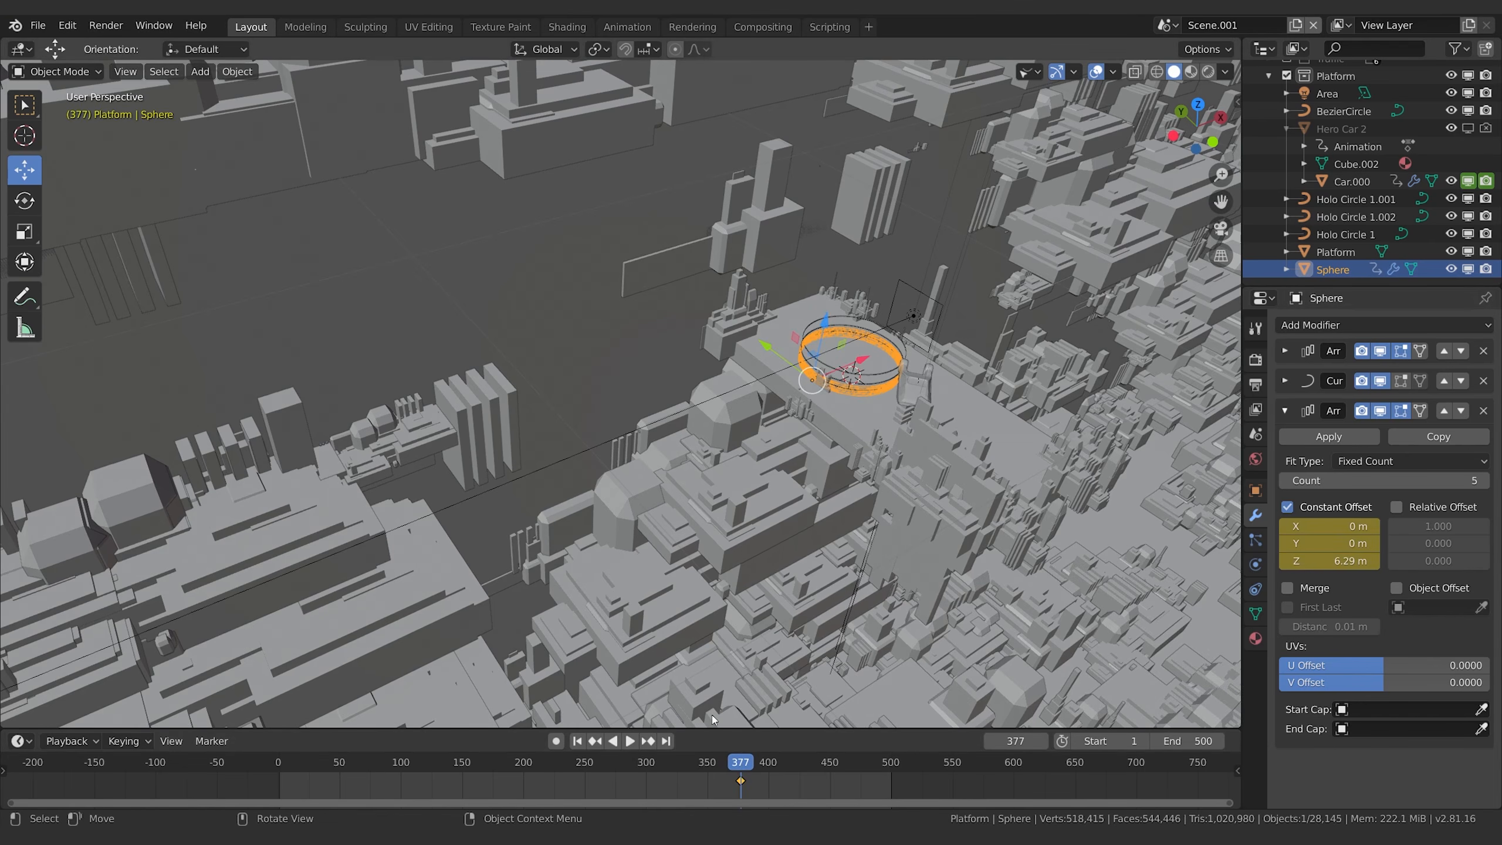
# At frame 355, set the Array's constant Z offset to 0 m and keyframe it.
pyautogui.hotkey('shift', 'ctrl', 'space')
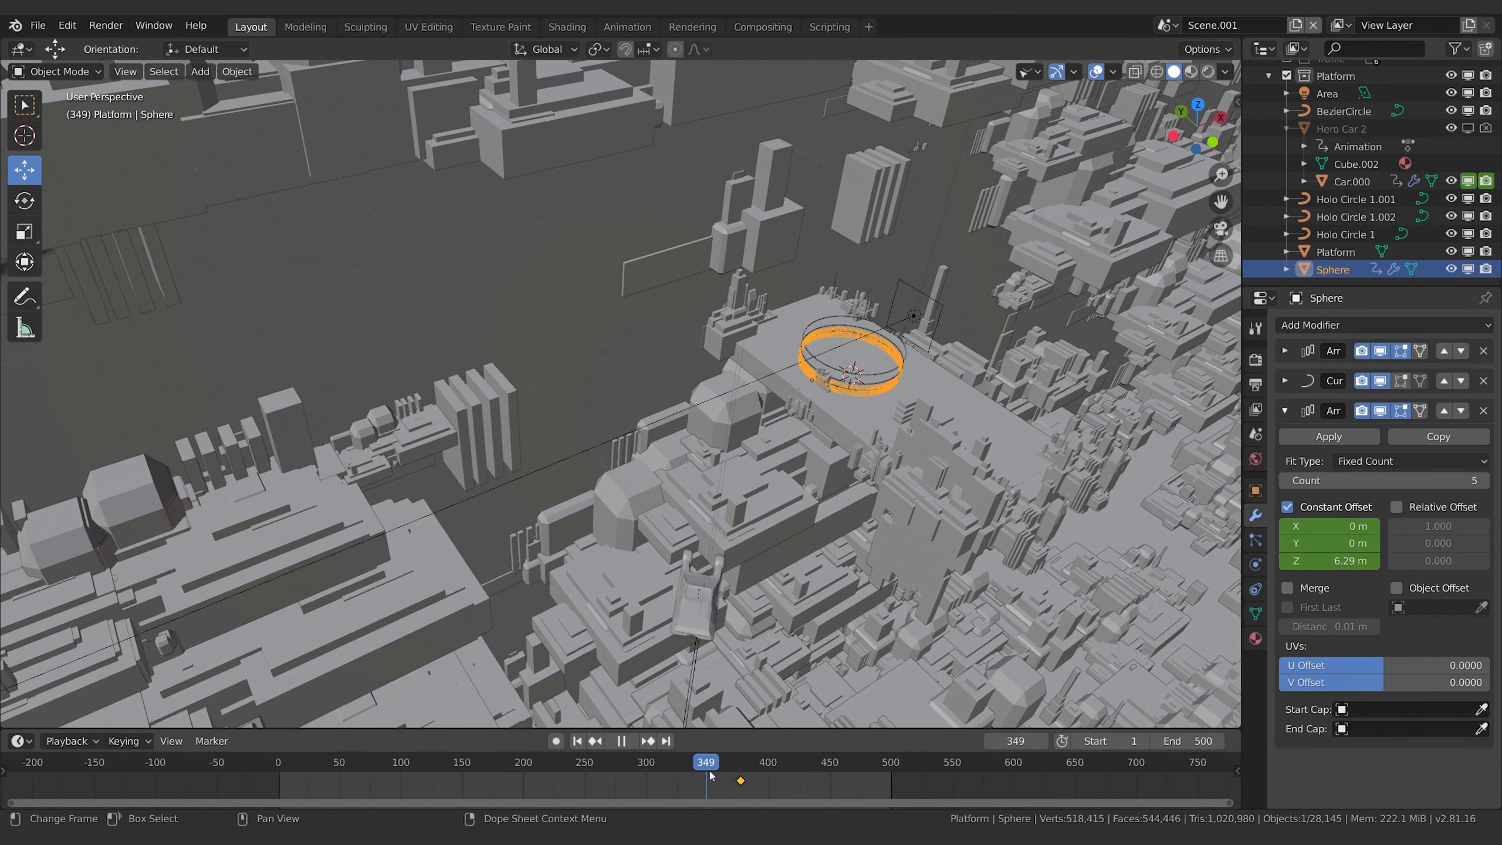
pyautogui.press('space')
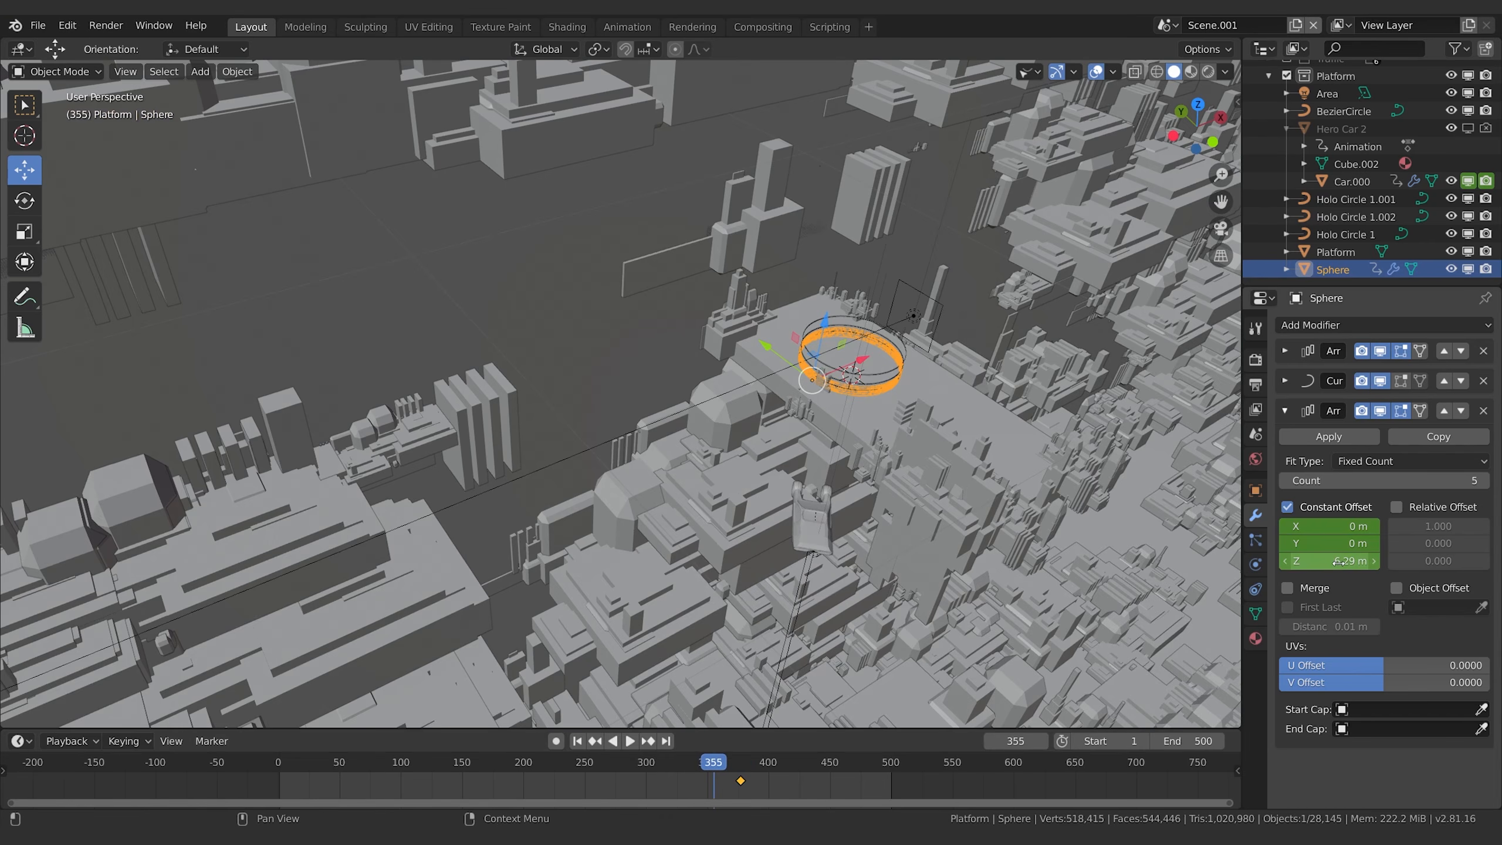
pyautogui.click(1339, 560)
pyautogui.write('0')
pyautogui.press('Return')
pyautogui.press('i')
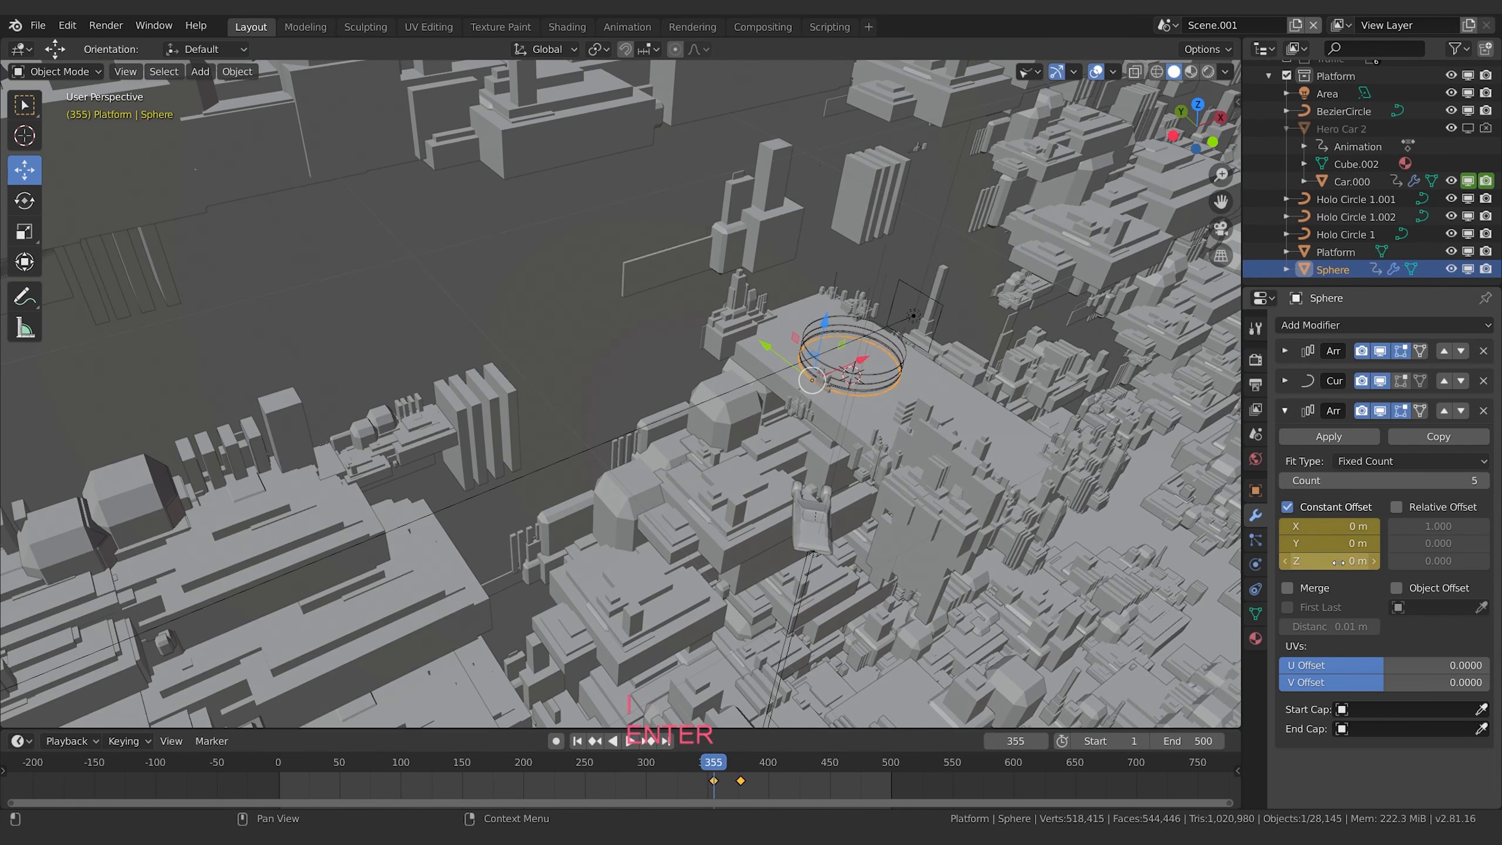
# Preview the ring animation, move its second offset keyframe to about frame 390 and play it back up to frame 404.
pyautogui.press('space')
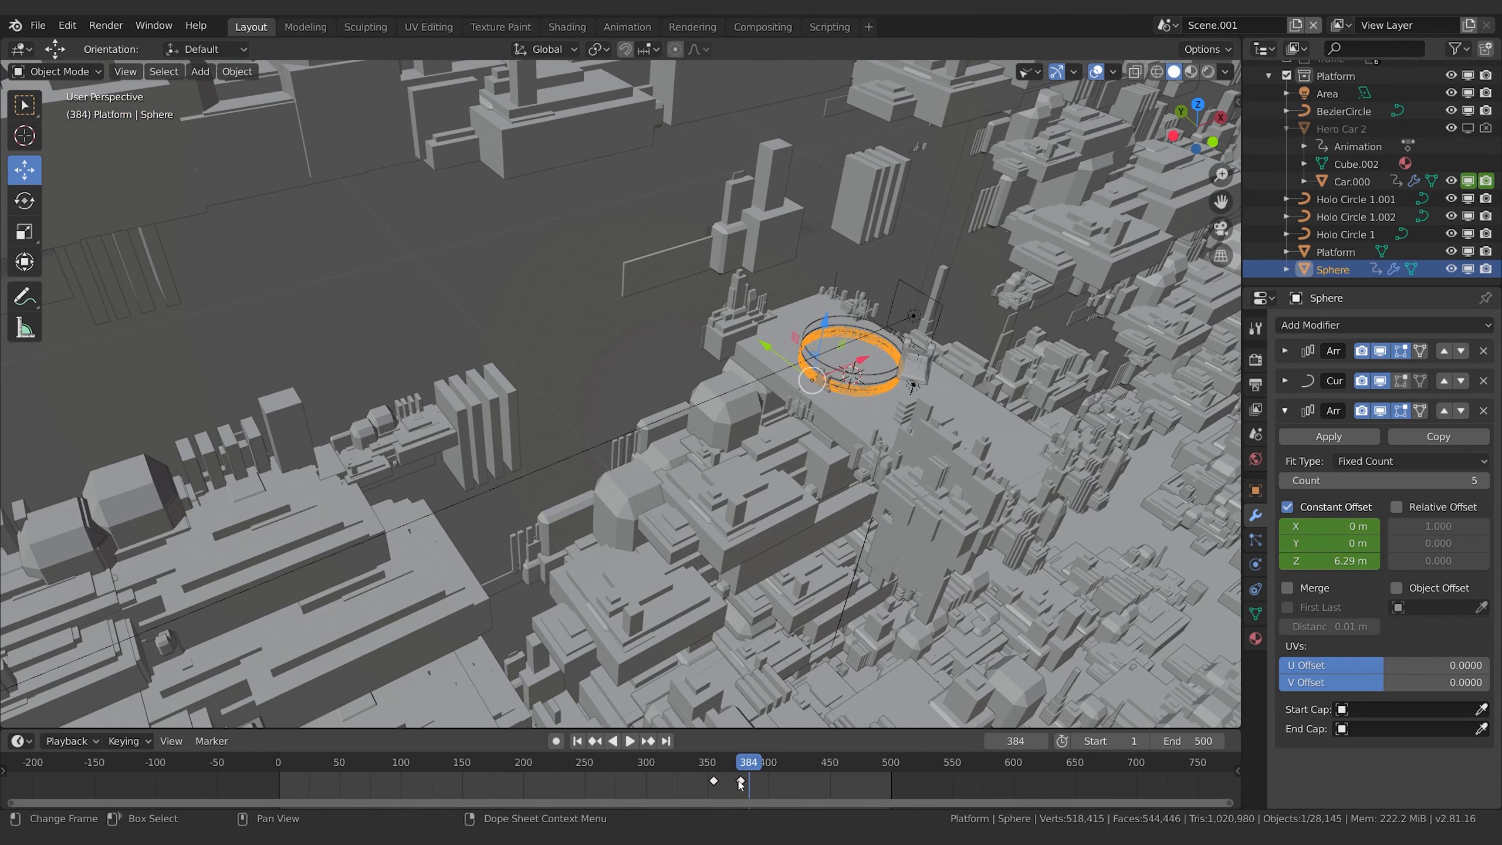
pyautogui.click(741, 781)
pyautogui.press('g')
pyautogui.click(761, 785)
pyautogui.press('space')
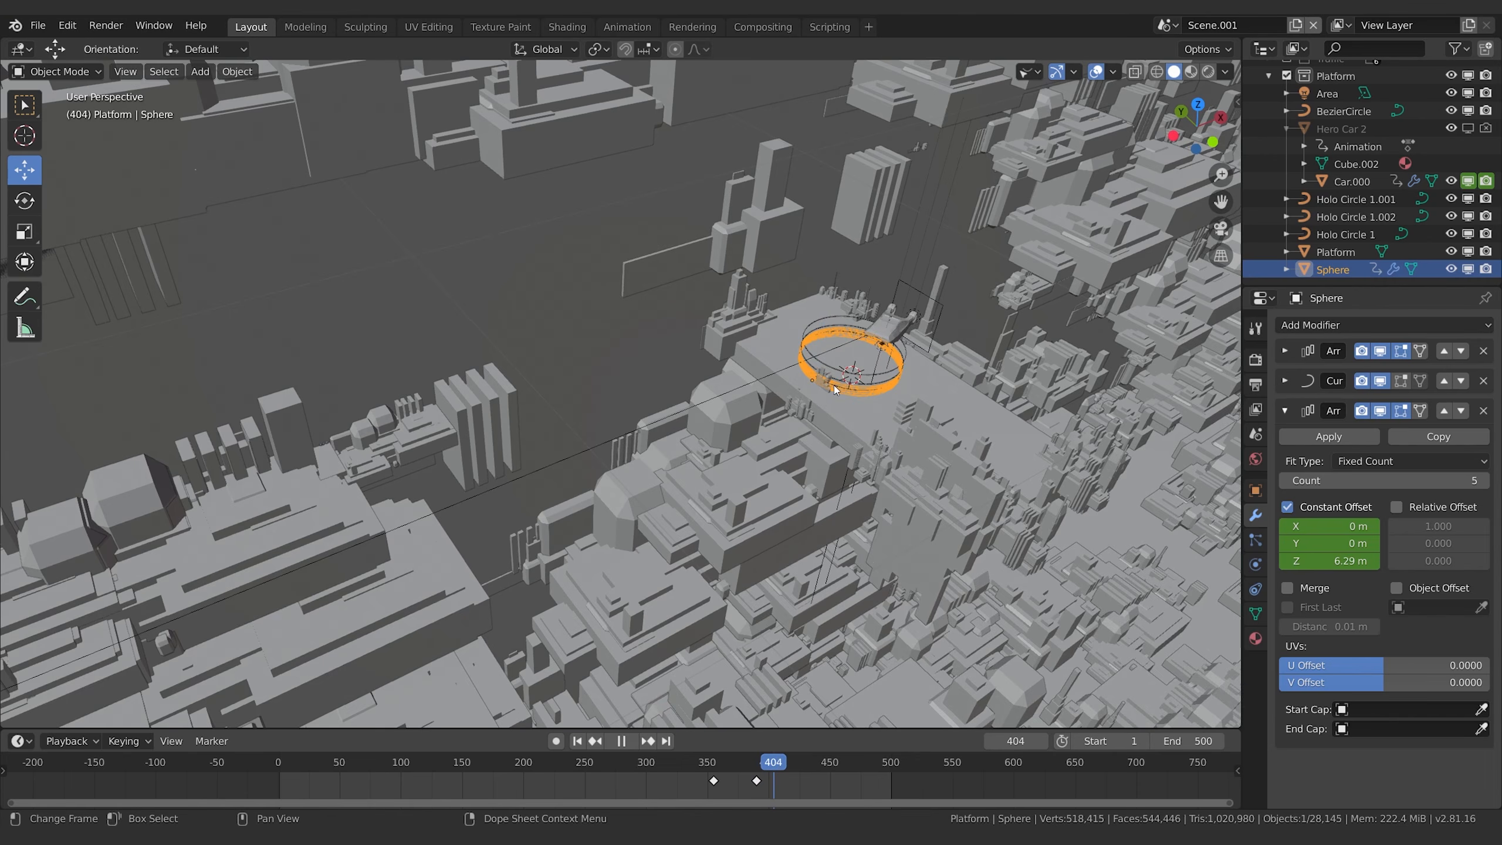
pyautogui.press('space')
# Keyframe the locations of Holo Circle 1.001 and Holo Circle 1.002 at frame 443.
pyautogui.click(894, 374)
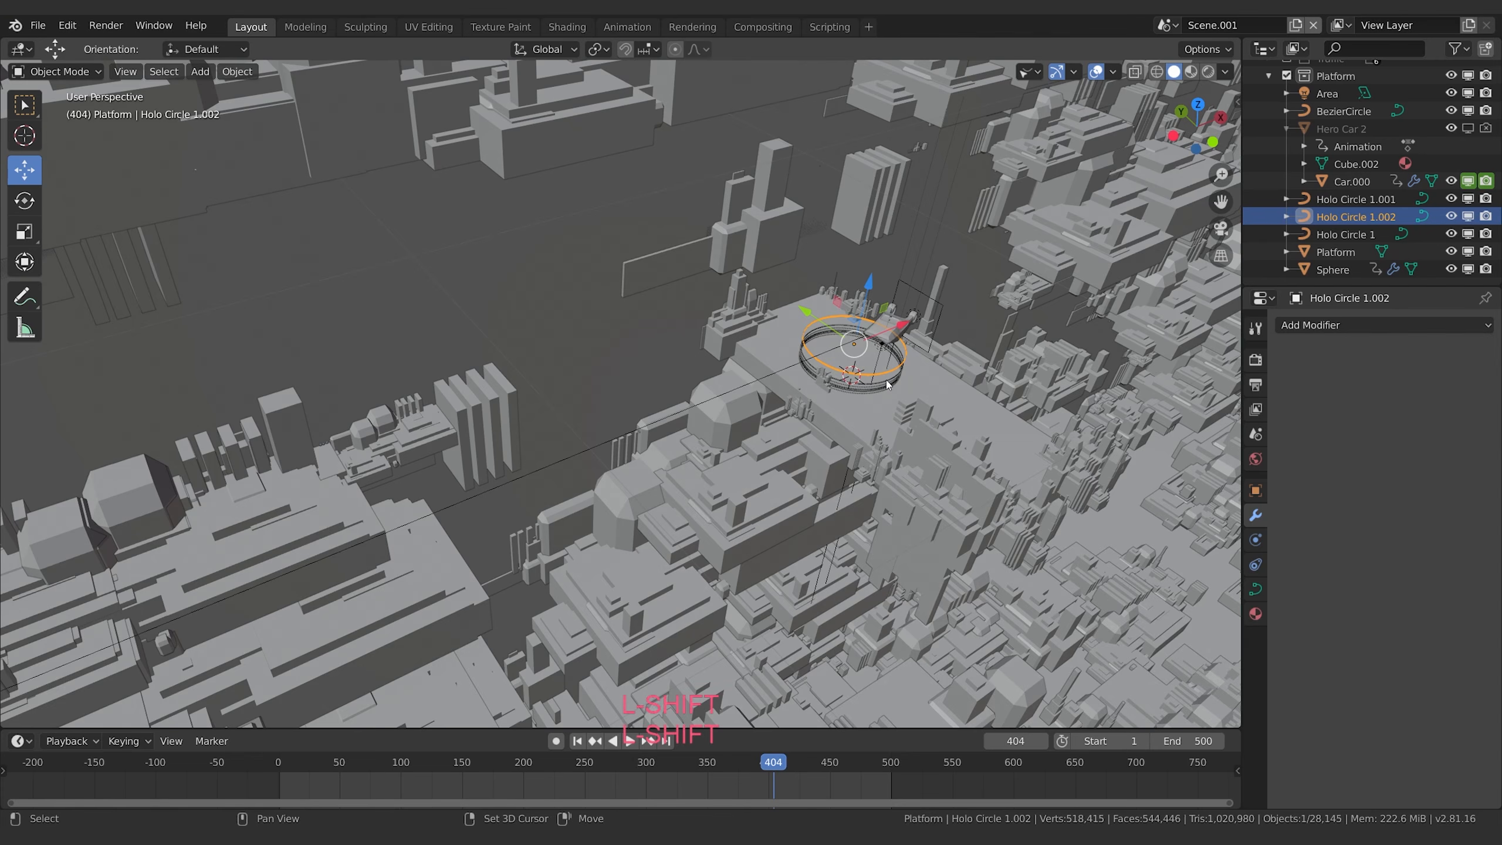
pyautogui.keyDown('shift'); pyautogui.click(886, 380); pyautogui.keyUp('shift')
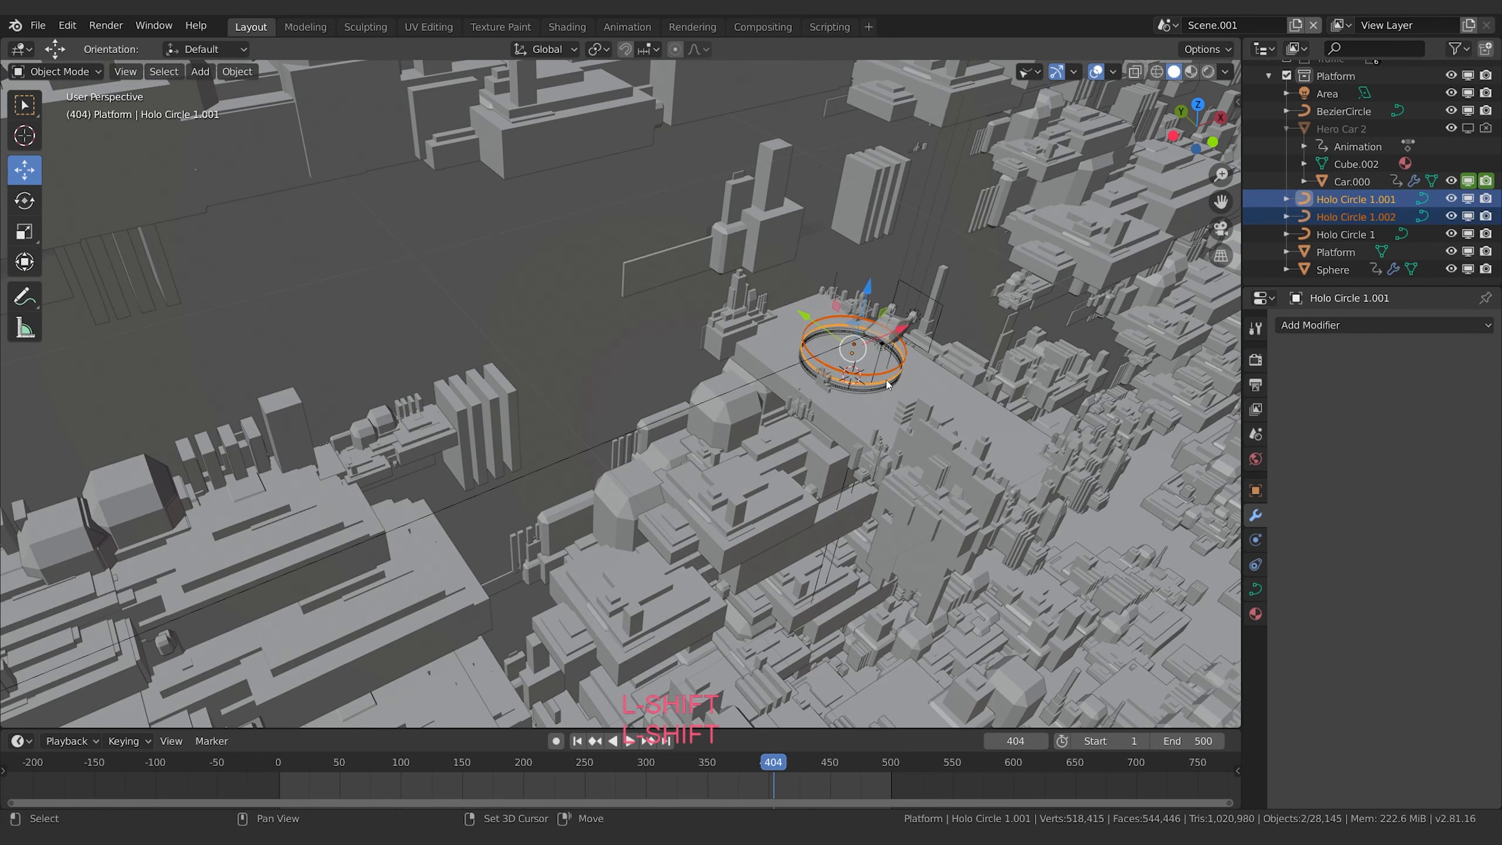
pyautogui.keyDown('shift'); pyautogui.click(1340, 237); pyautogui.keyUp('shift')
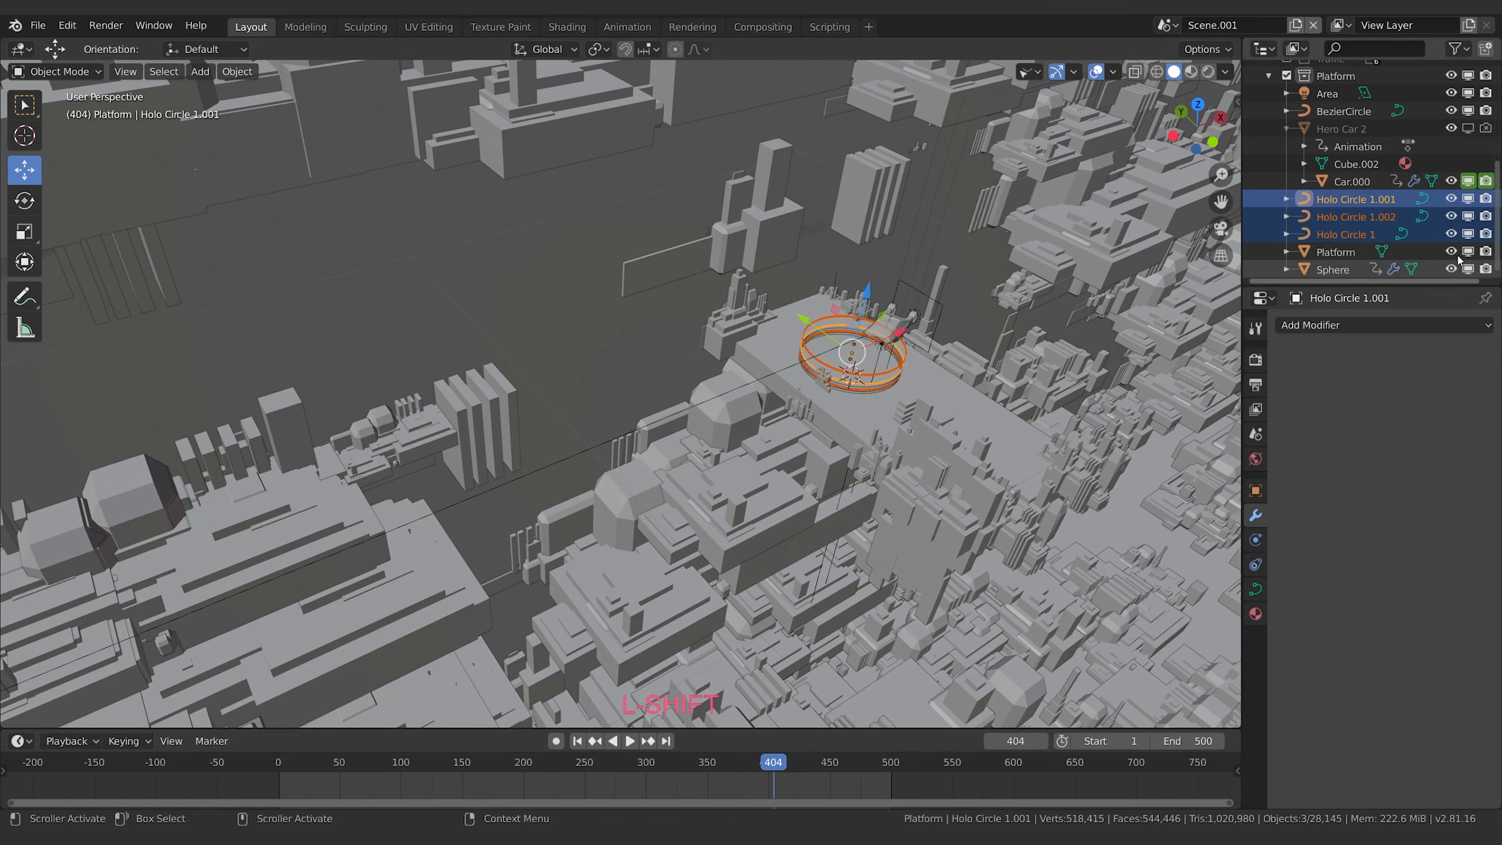
pyautogui.click(1305, 235)
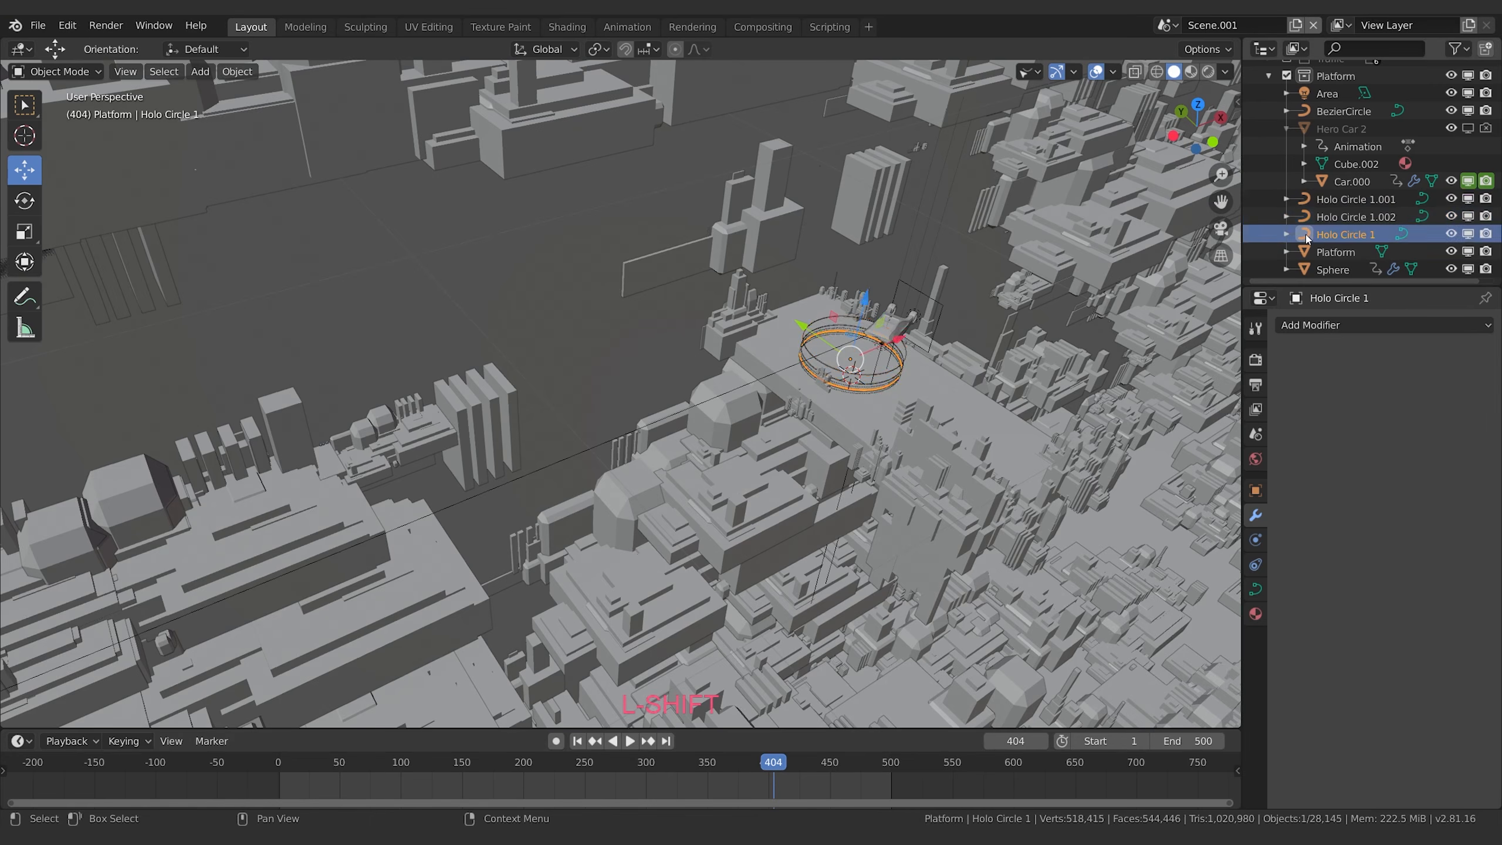
pyautogui.click(1327, 217)
pyautogui.click(1332, 201)
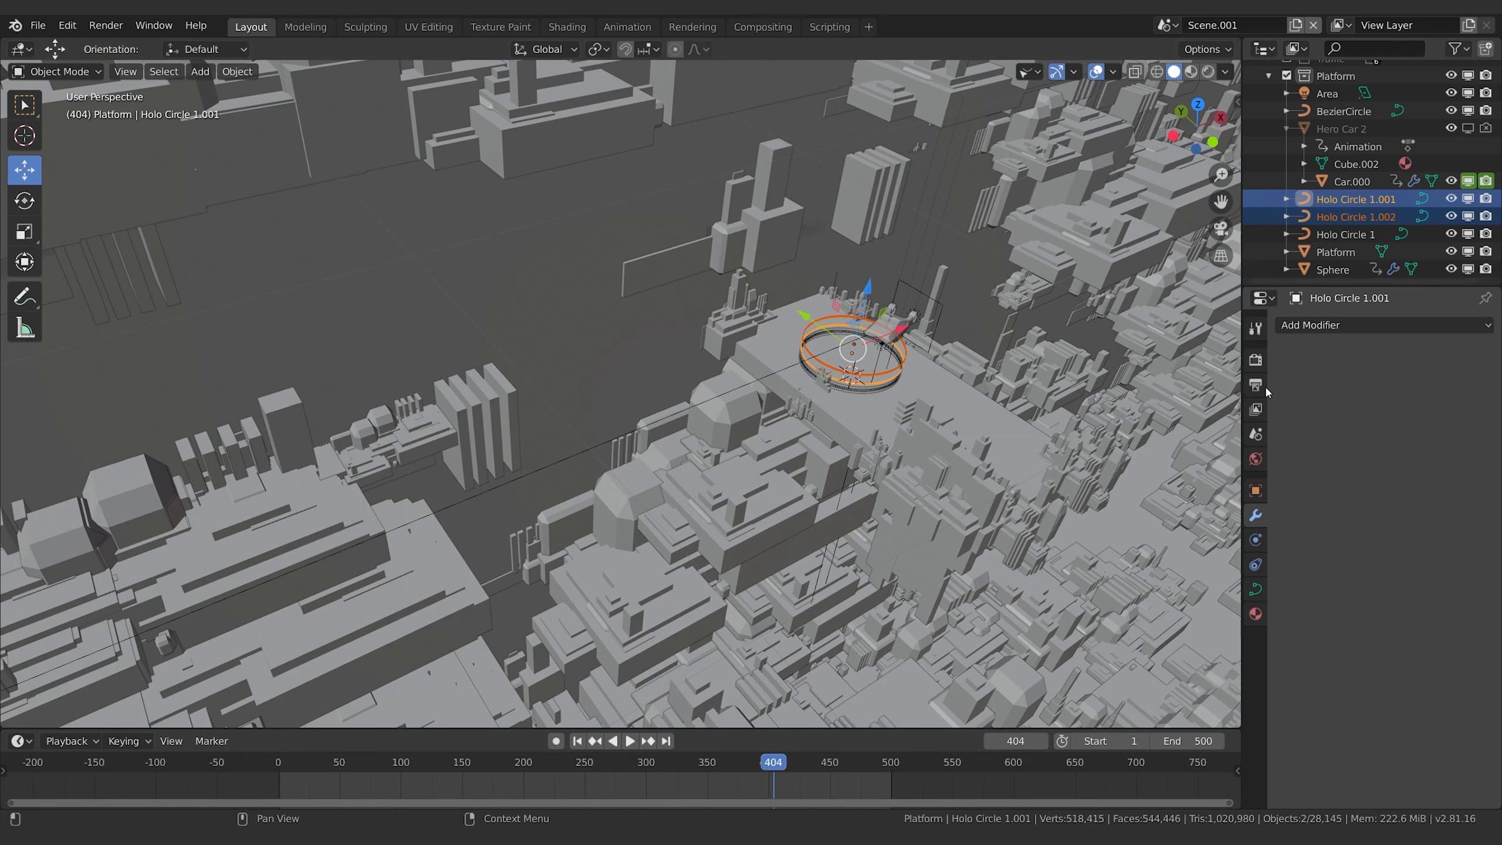
pyautogui.press('space')
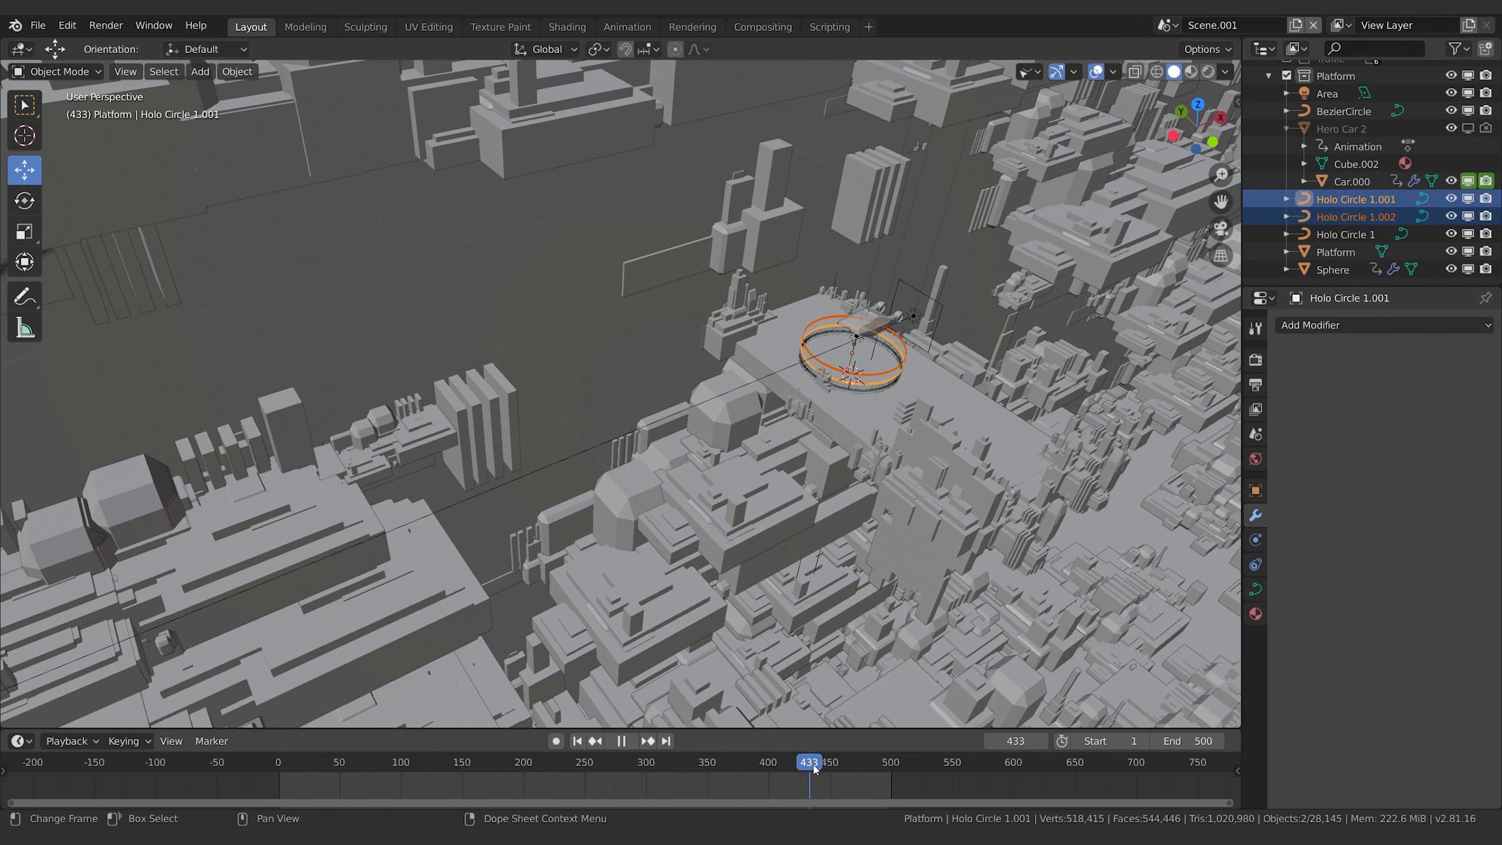
pyautogui.press('space')
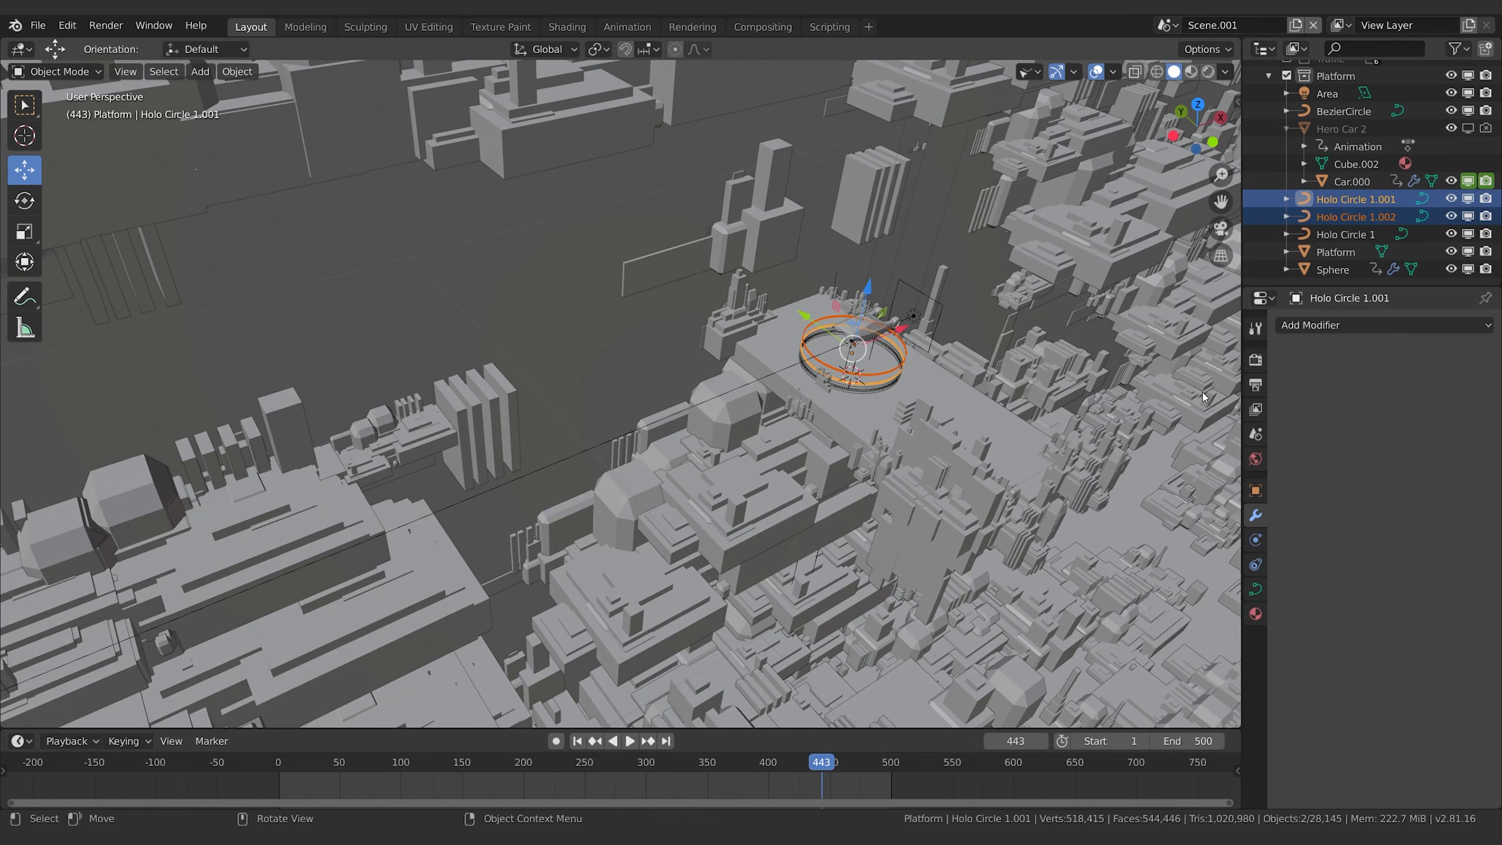
pyautogui.click(1255, 491)
pyautogui.press('i')
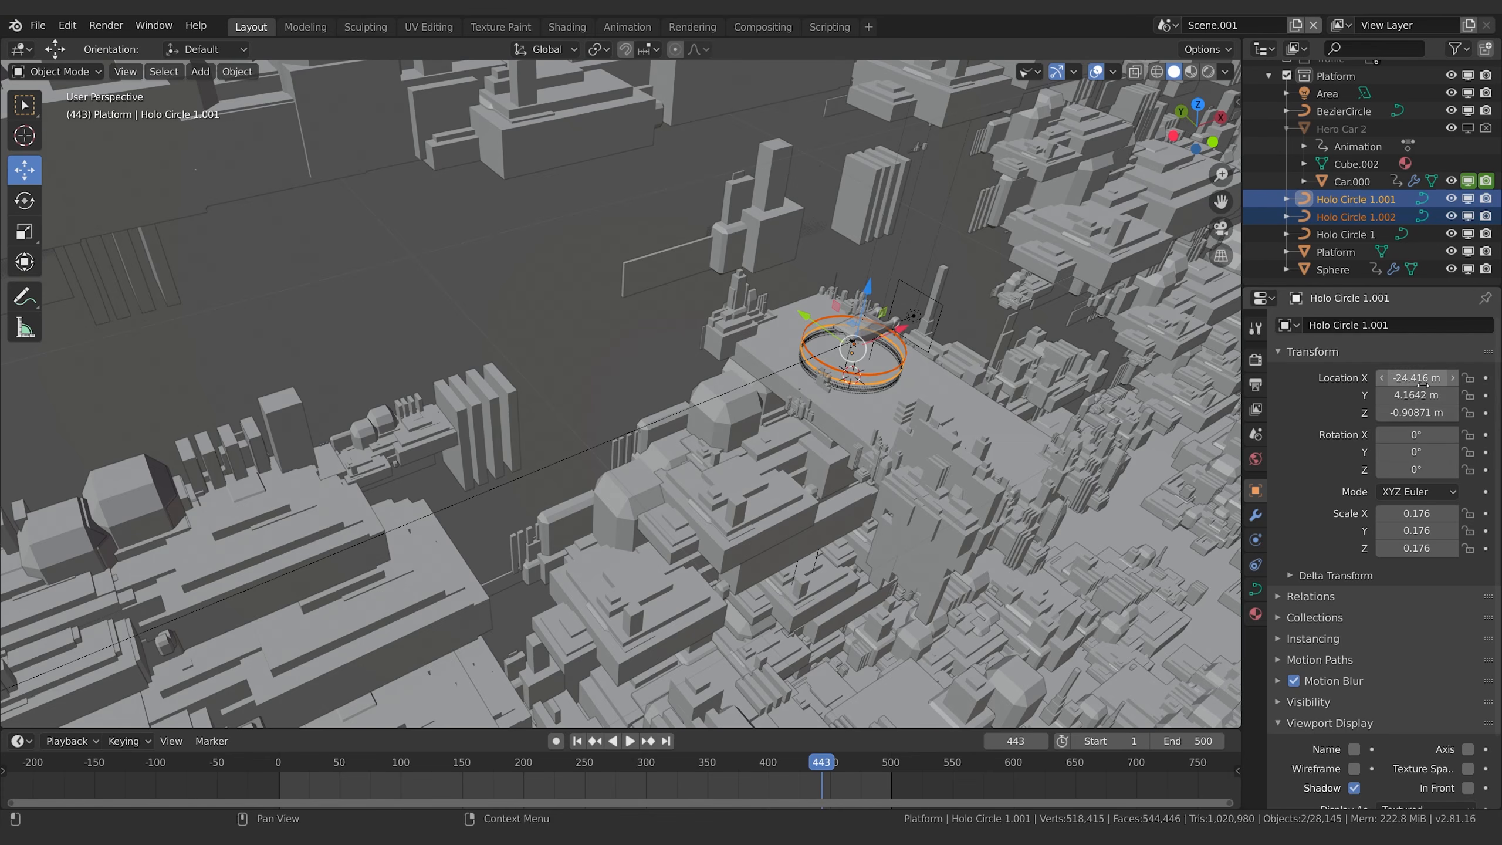
pyautogui.click(1355, 199)
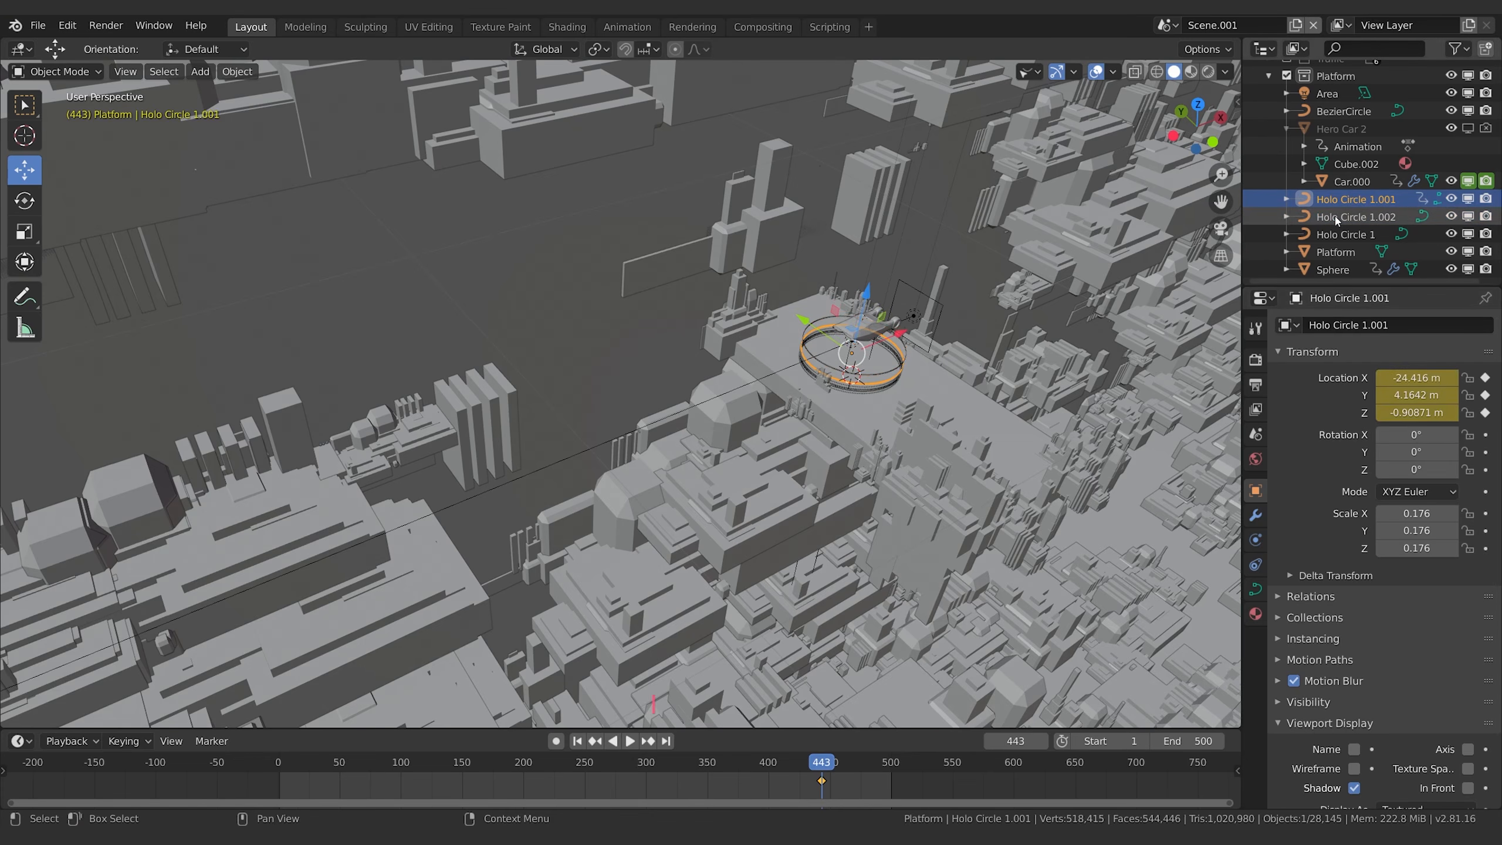
pyautogui.click(1356, 216)
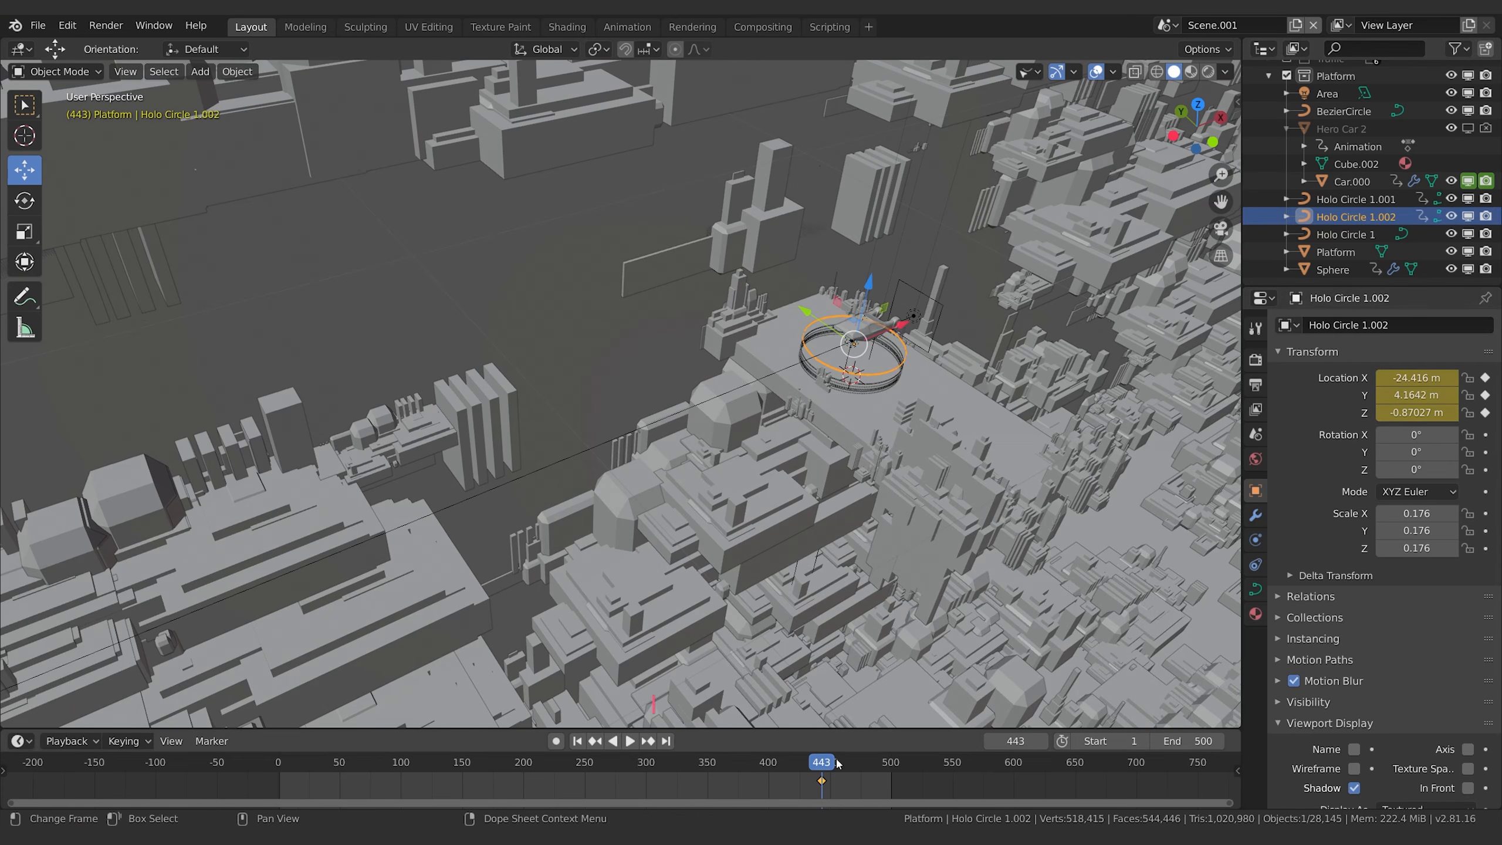
# At frame 400, lower Holo Circle 1.002 along Z into the platform and keyframe its location.
pyautogui.moveTo(829, 769); pyautogui.dragTo(1042, 533)
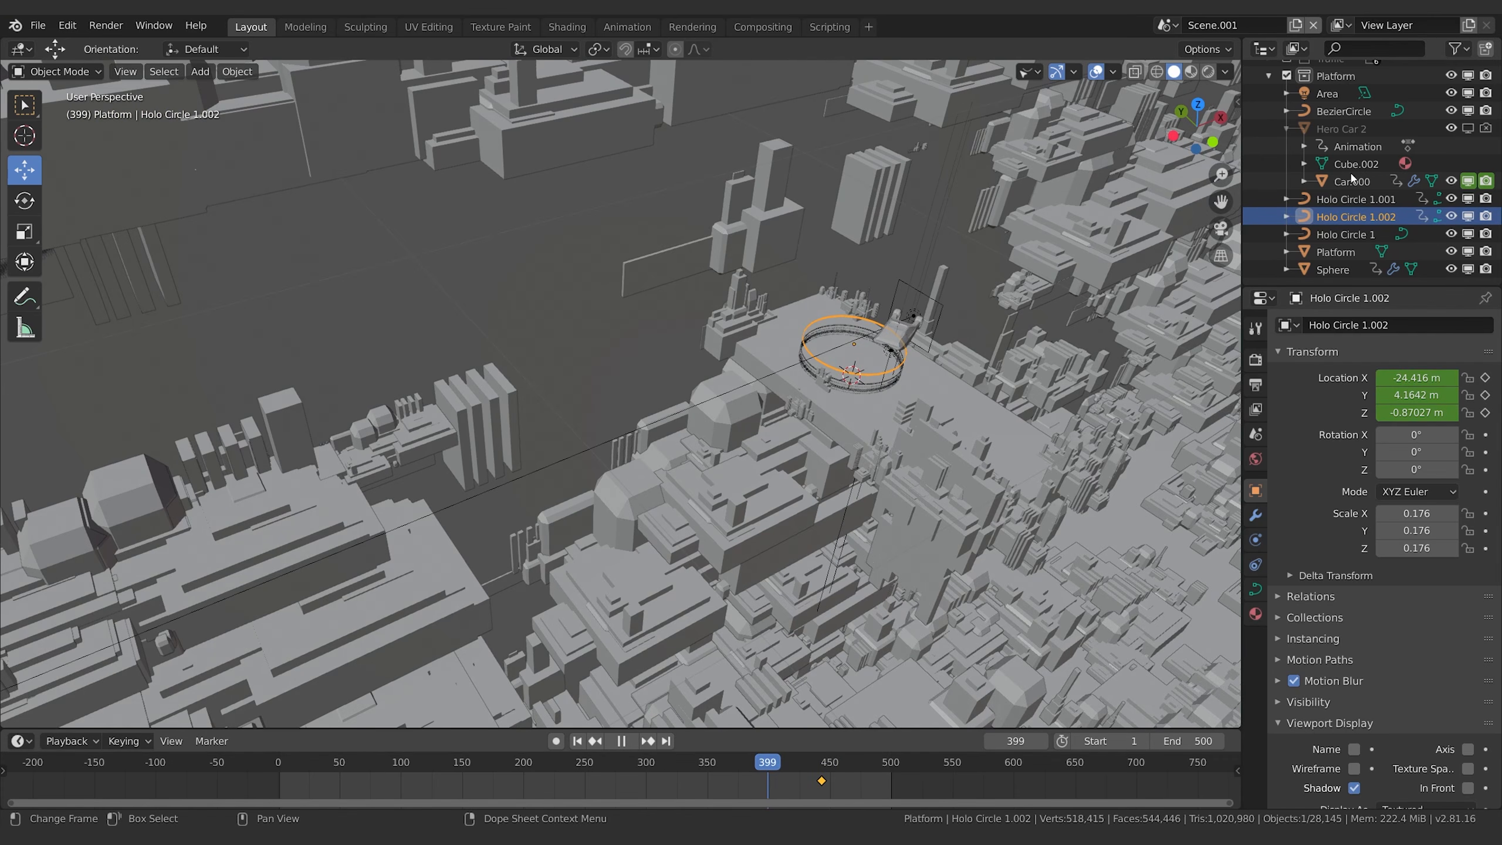
pyautogui.moveTo(826, 765); pyautogui.dragTo(768, 766)
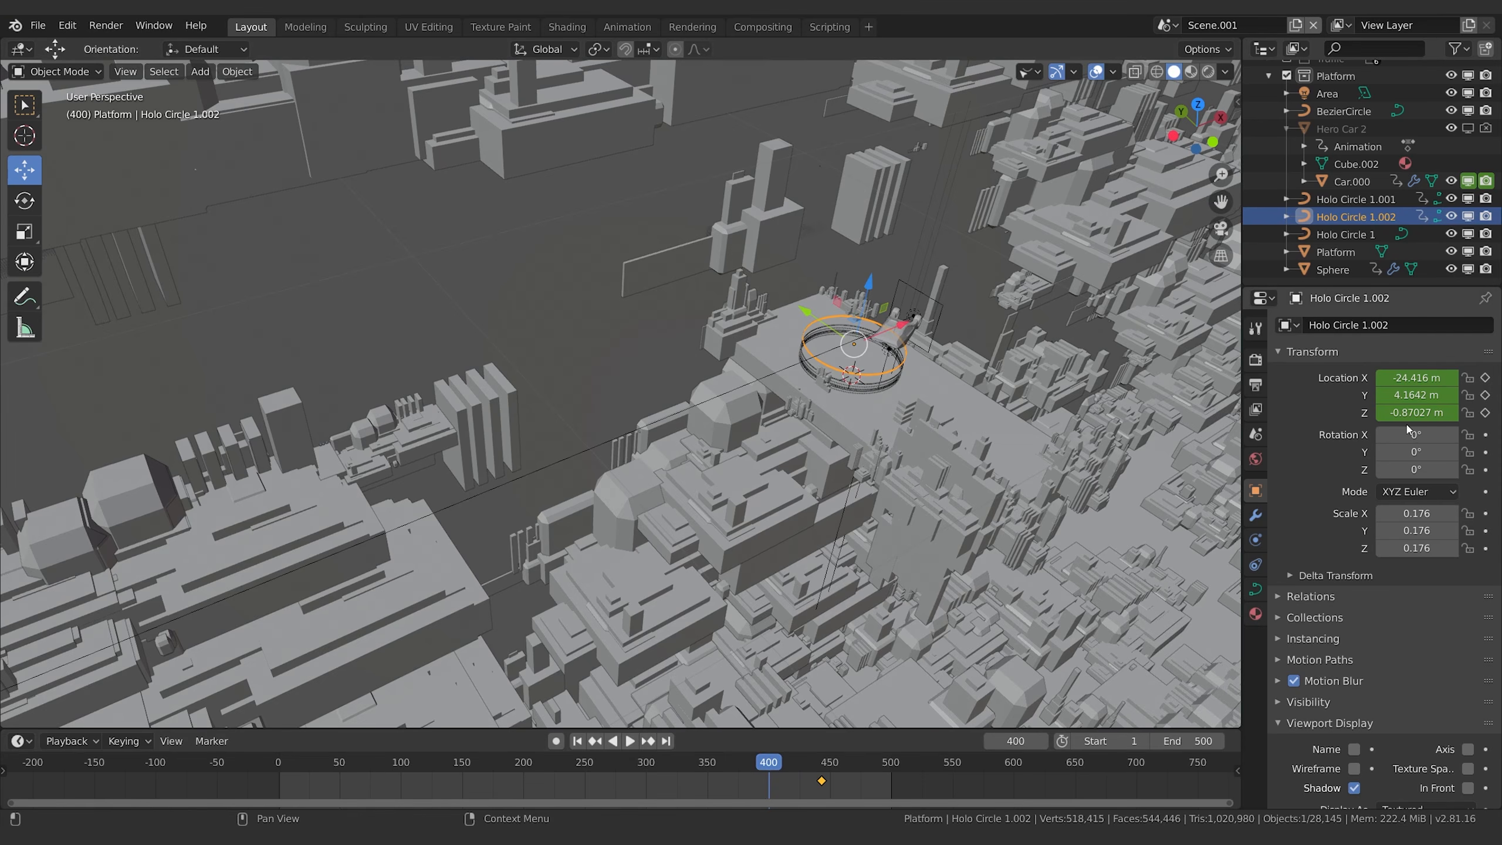
pyautogui.moveTo(1419, 412); pyautogui.dragTo(1399, 413)
pyautogui.moveTo(1026, 384)
pyautogui.mouseDown(button='middle')
pyautogui.moveTo(1006, 335)
pyautogui.moveTo(1009, 375)
pyautogui.mouseUp(button='middle')
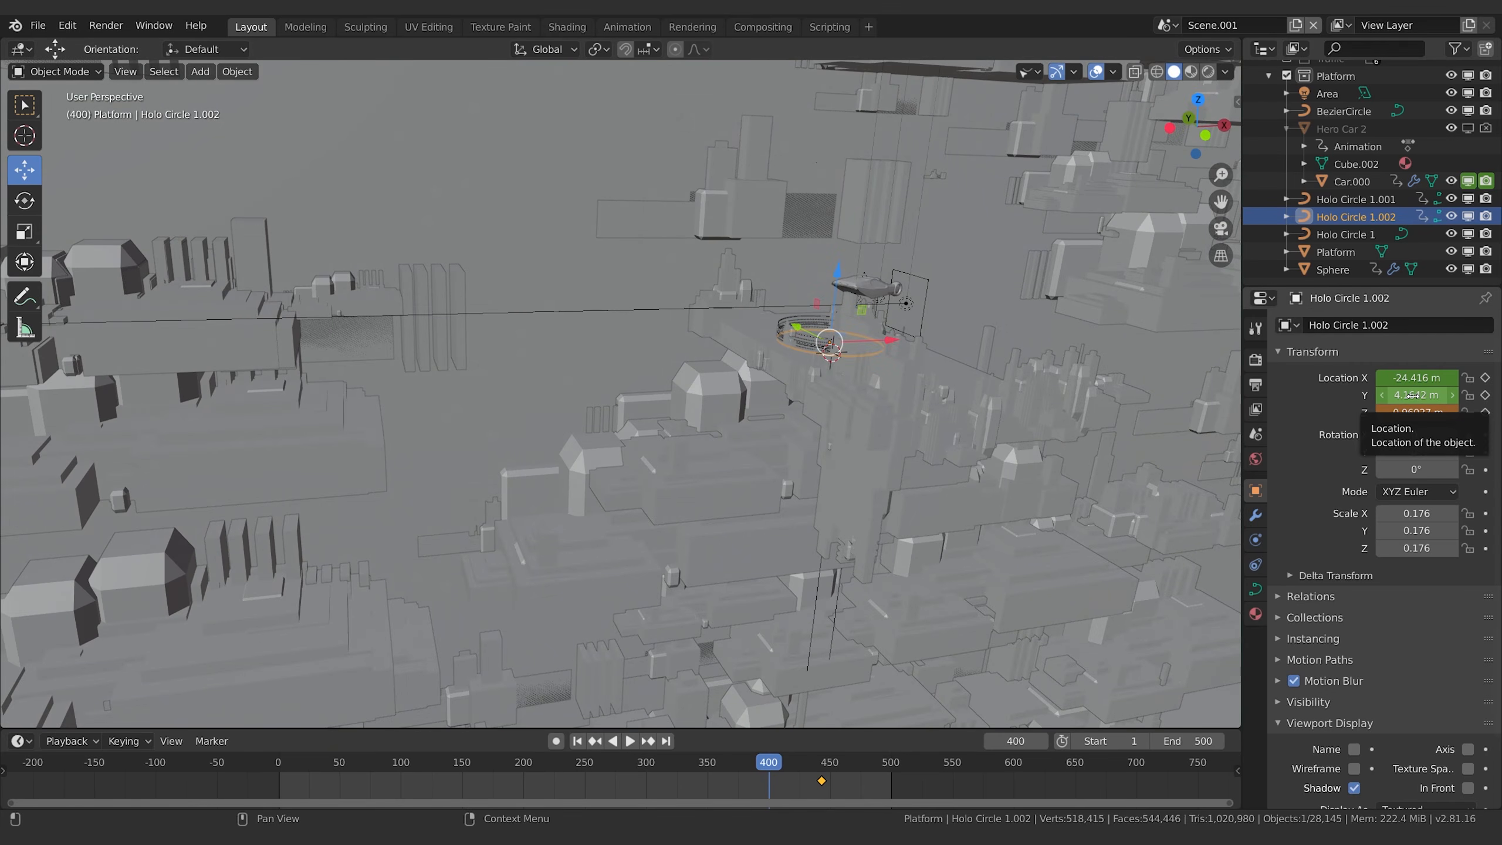
pyautogui.press('i')
# Set Holo Circle 1.001's Z location to -0.98871 m at frame 400 and keyframe it.
pyautogui.click(1355, 199)
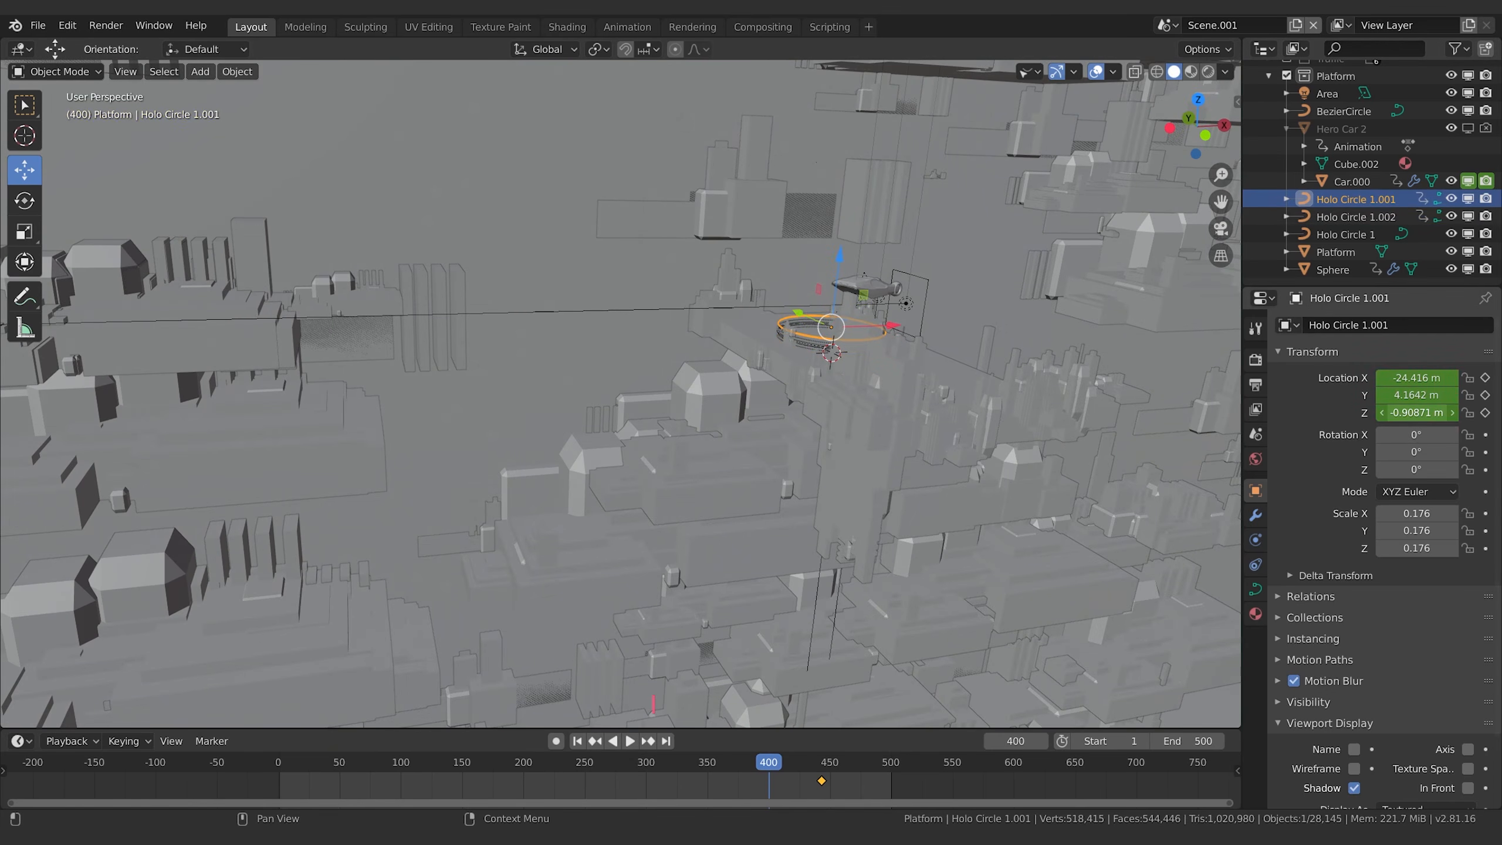
pyautogui.moveTo(1416, 412); pyautogui.dragTo(1396, 412)
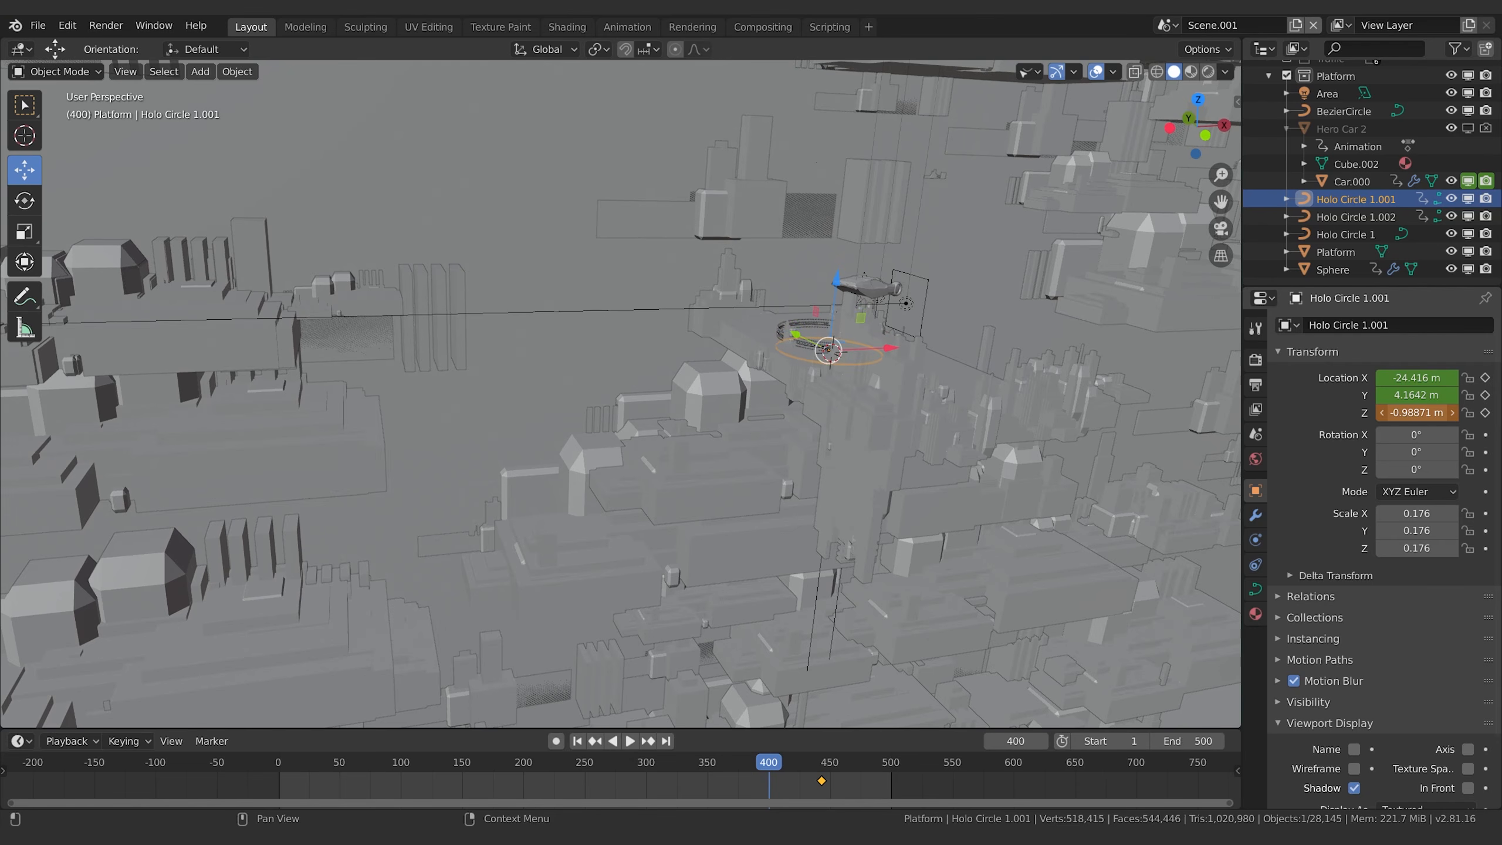
pyautogui.press('i')
# Play back the holo circles' movement from frame 400 and inspect the platform up close and from the side.
pyautogui.moveTo(1125, 431); pyautogui.dragTo(1000, 407, button='middle')
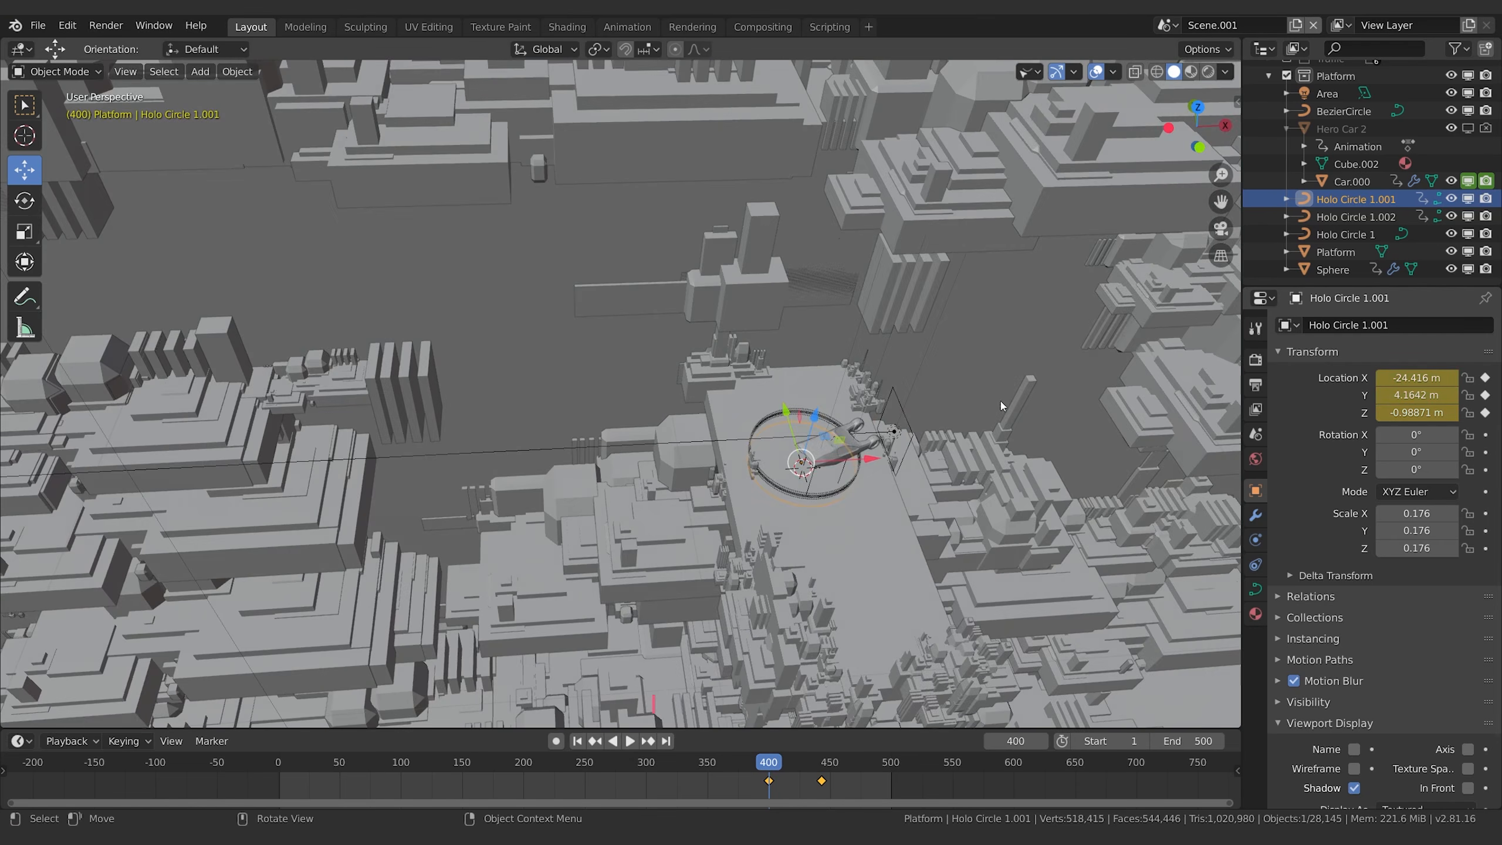
pyautogui.scroll(4, 959, 450)
pyautogui.keyDown('shift'); pyautogui.moveTo(957, 450); pyautogui.dragTo(840, 384, button='middle'); pyautogui.keyUp('shift')
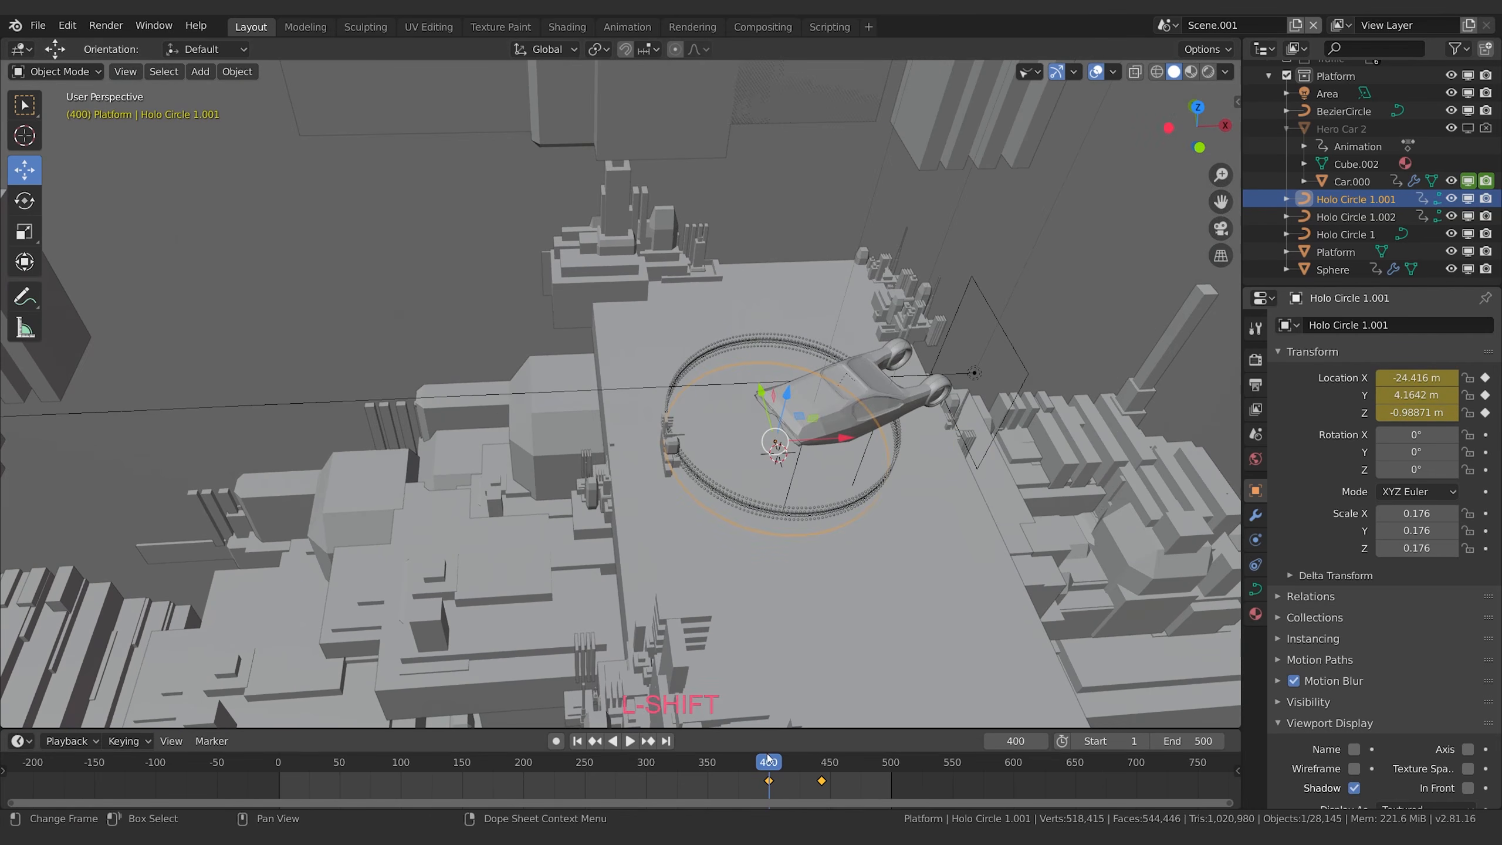
pyautogui.press('space')
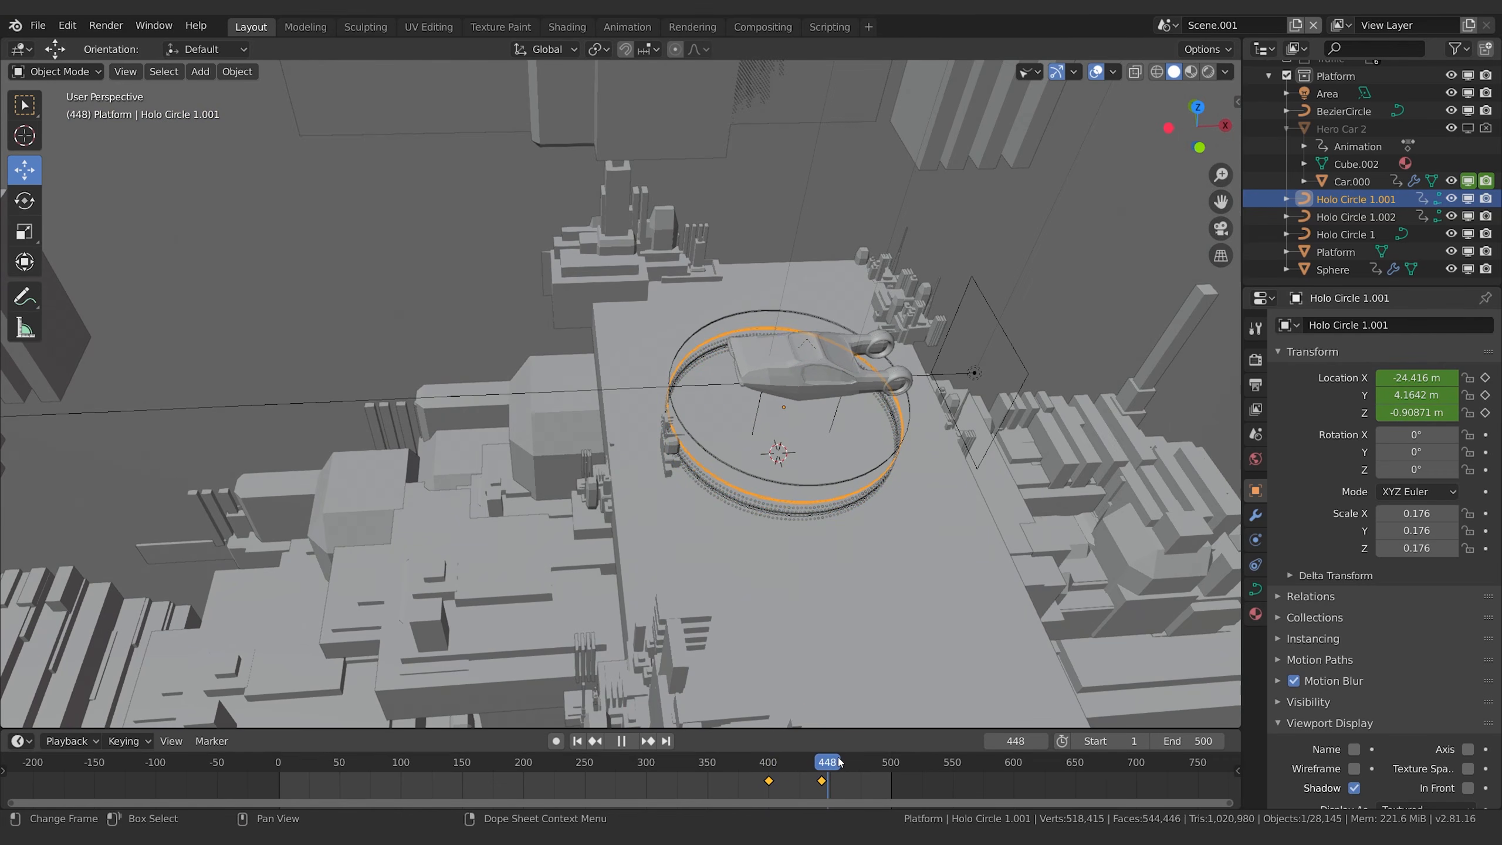
pyautogui.press('space')
pyautogui.moveTo(866, 559); pyautogui.dragTo(971, 498, button='middle')
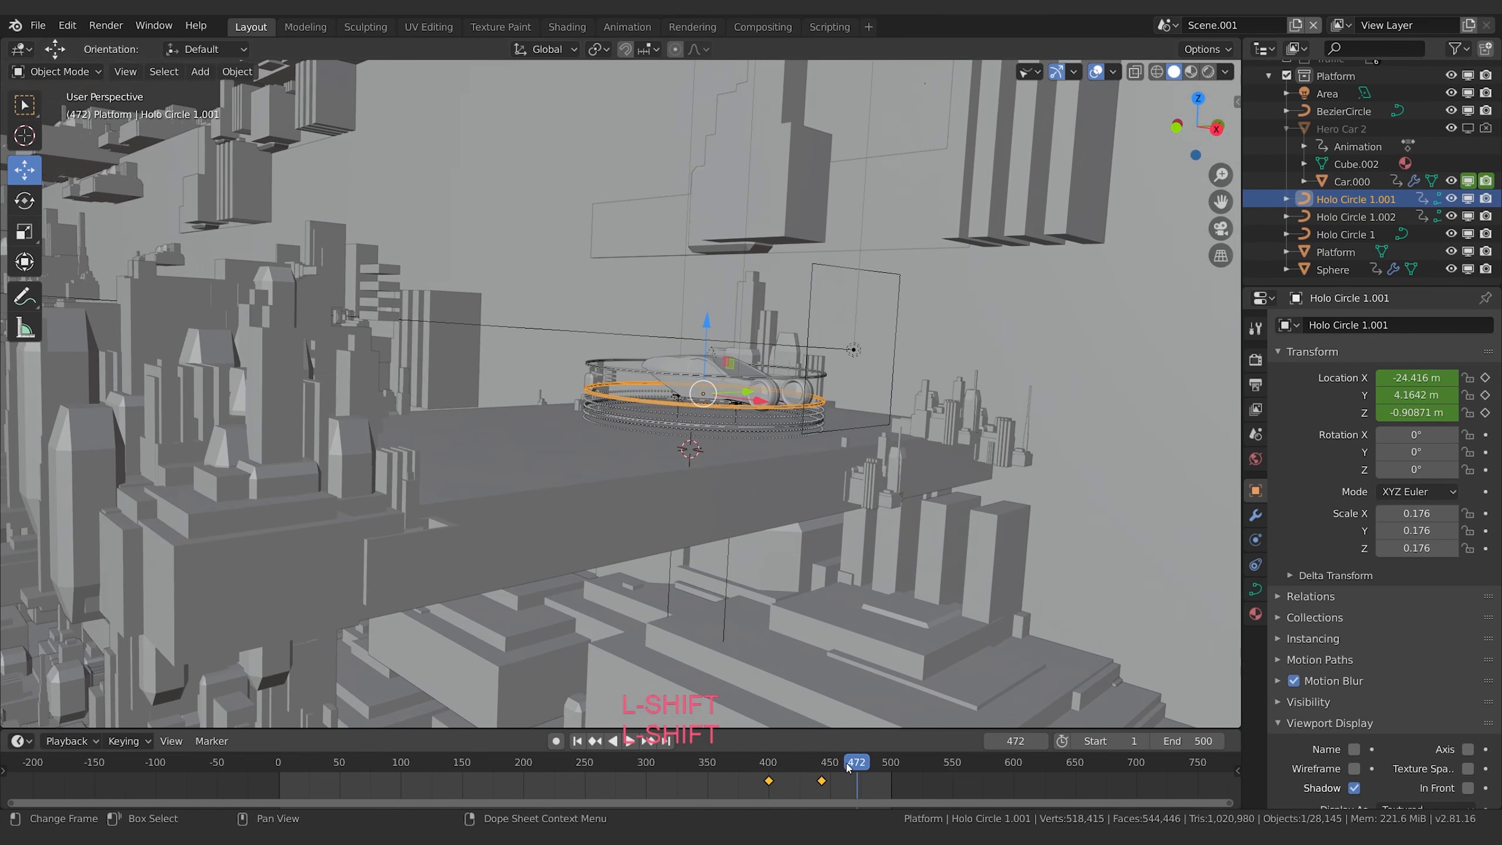
# Replay the car's landing and keyframe the current locations of Holo Circle 1.002 and Holo Circle 1.001 at frame 463.
pyautogui.moveTo(849, 767); pyautogui.dragTo(800, 767)
pyautogui.press('space')
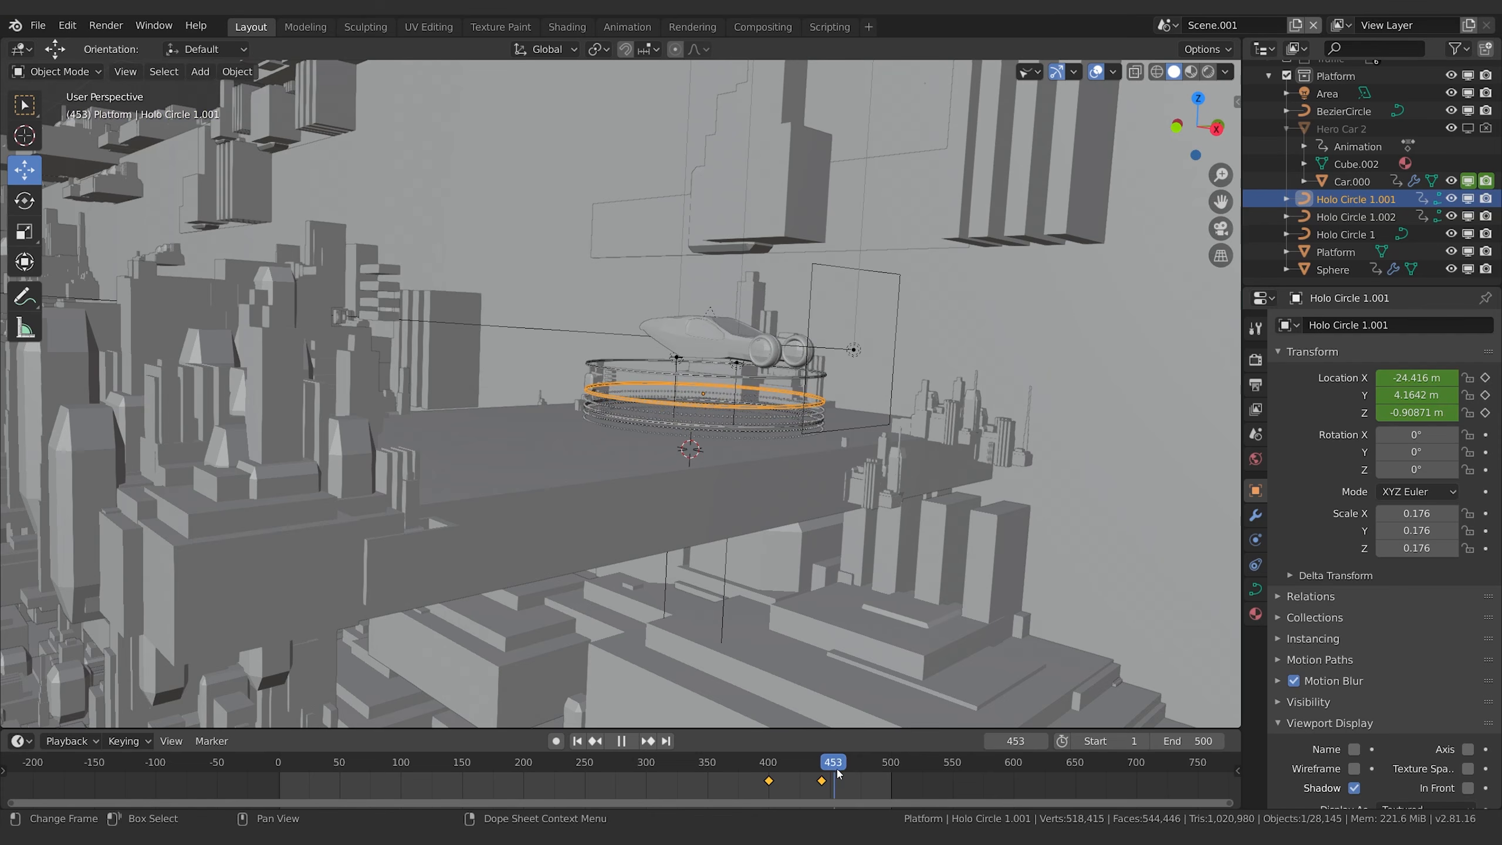
pyautogui.press('space')
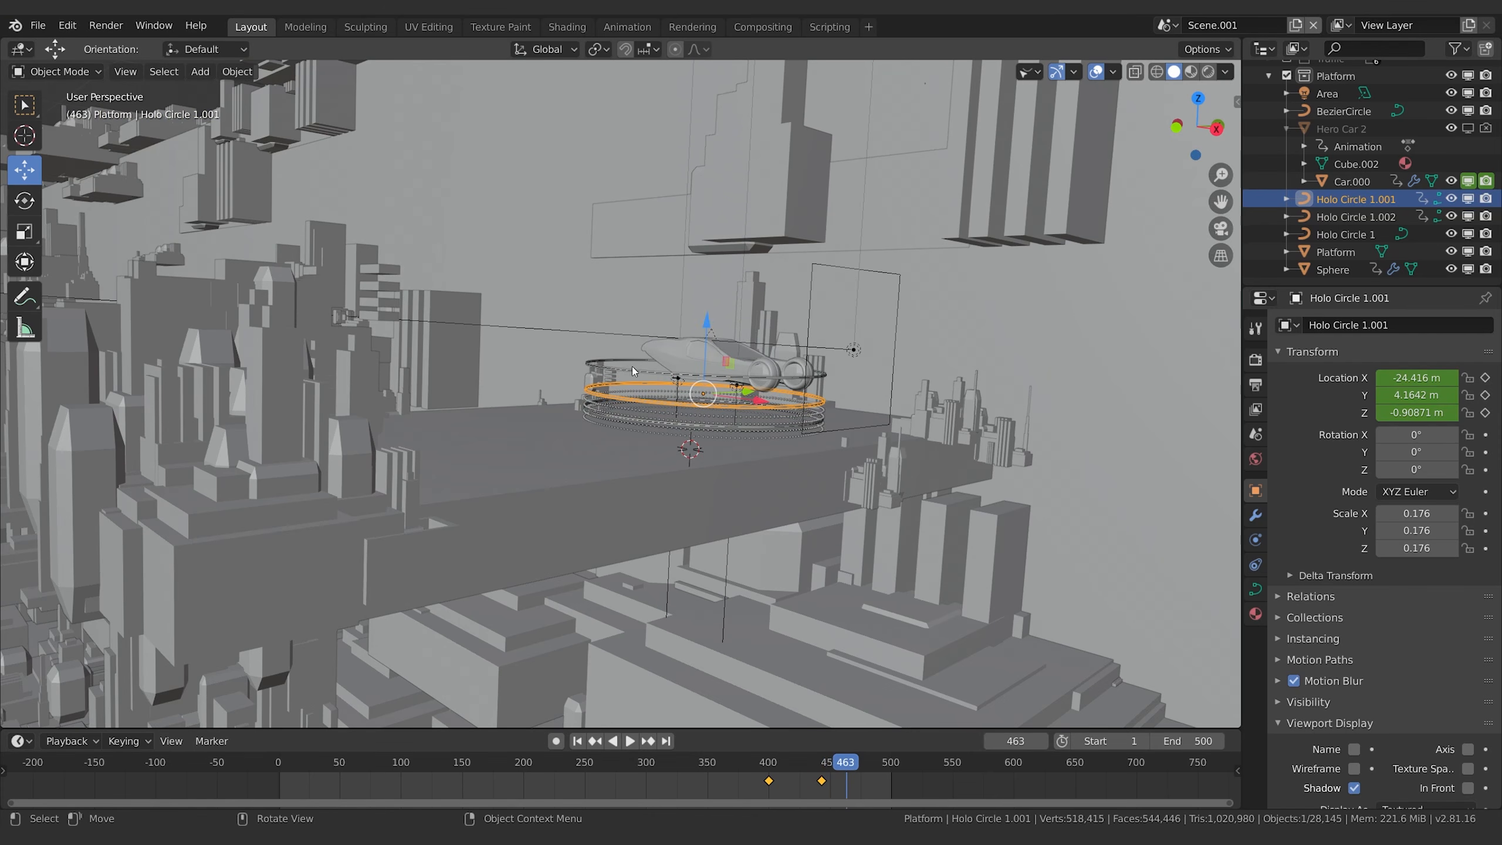
pyautogui.click(637, 374)
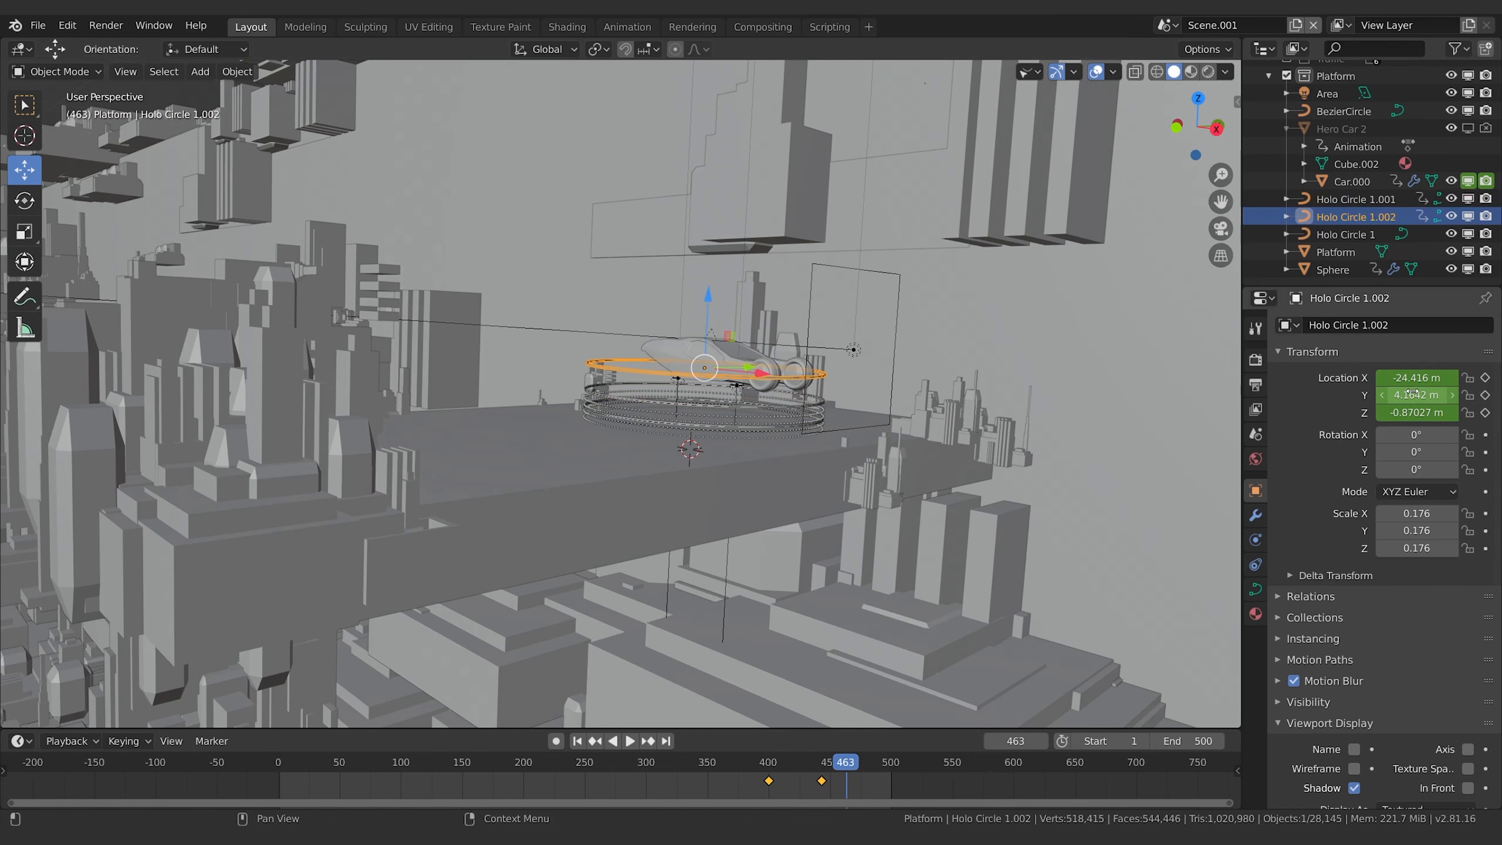
pyautogui.press('i')
pyautogui.click(650, 400)
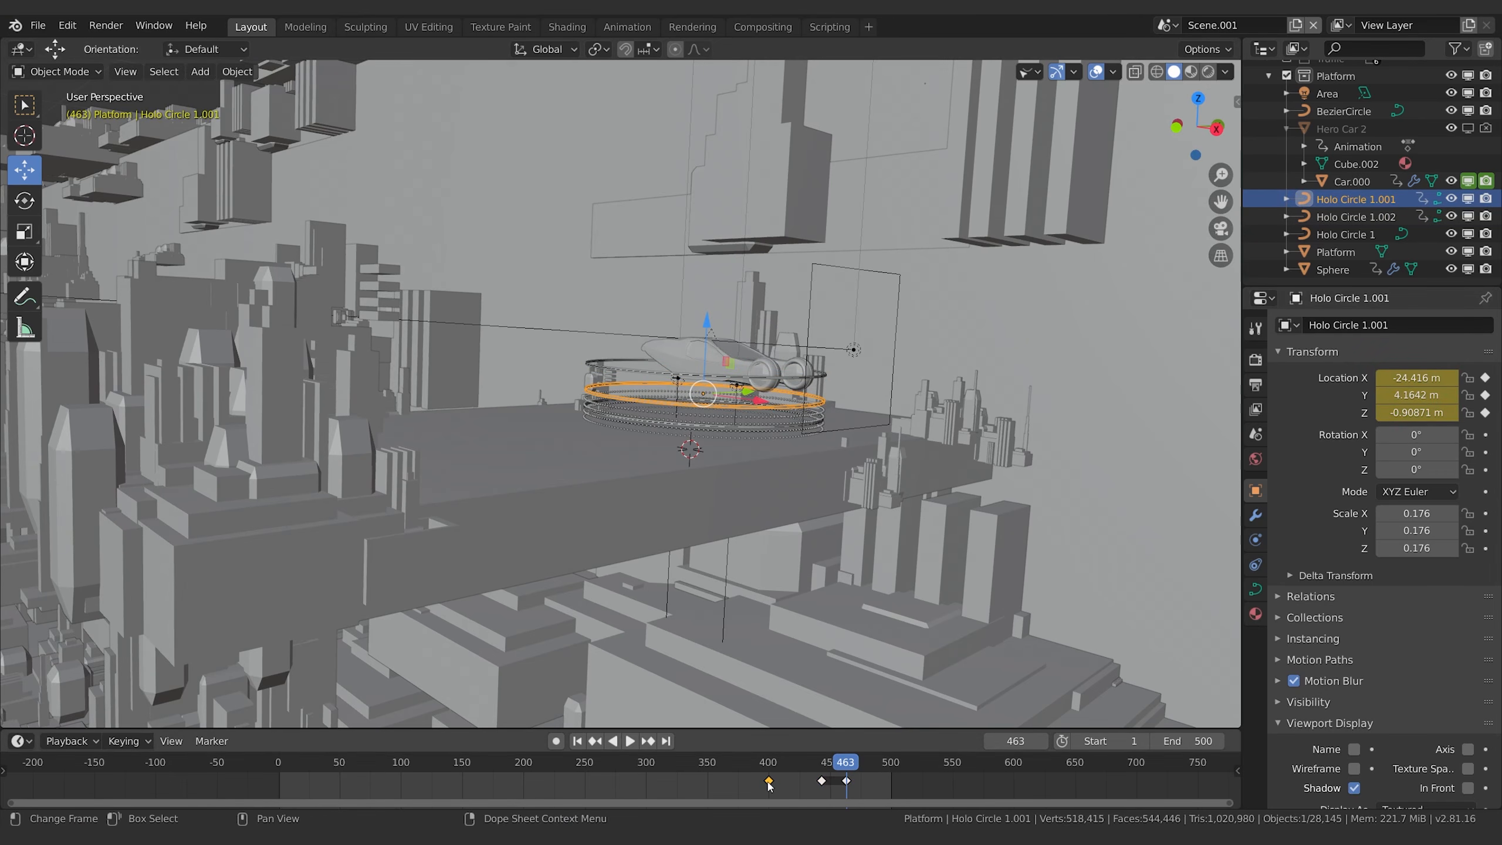
# Copy the frame 400 location keyframes of Holo Circle 1.001 and Holo Circle 1.002 and paste each at frame 498.
pyautogui.hotkey('ctrl', 'c')
pyautogui.click(889, 763)
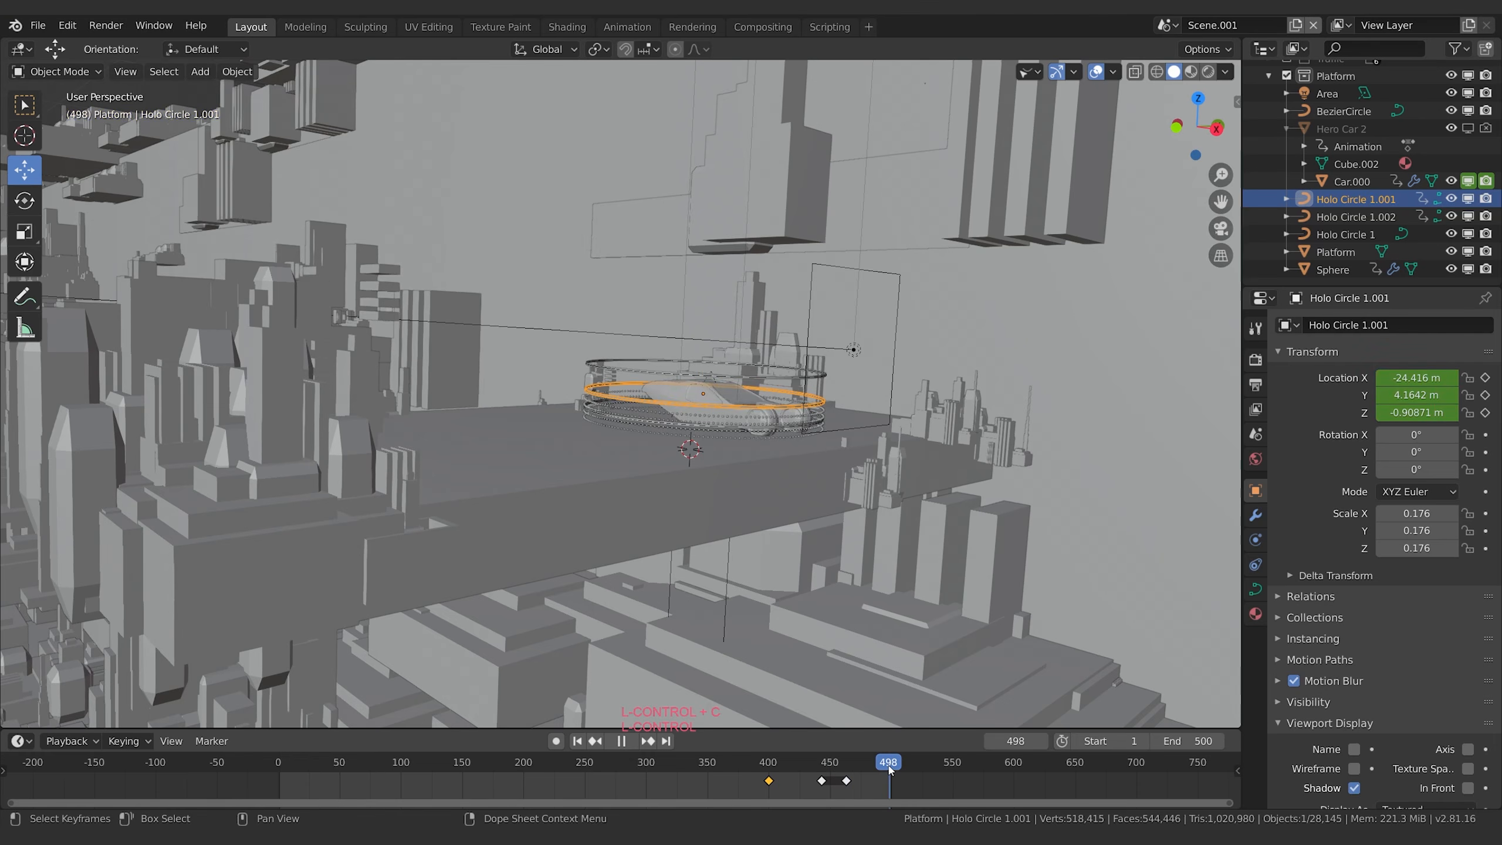
pyautogui.hotkey('ctrl', 'v')
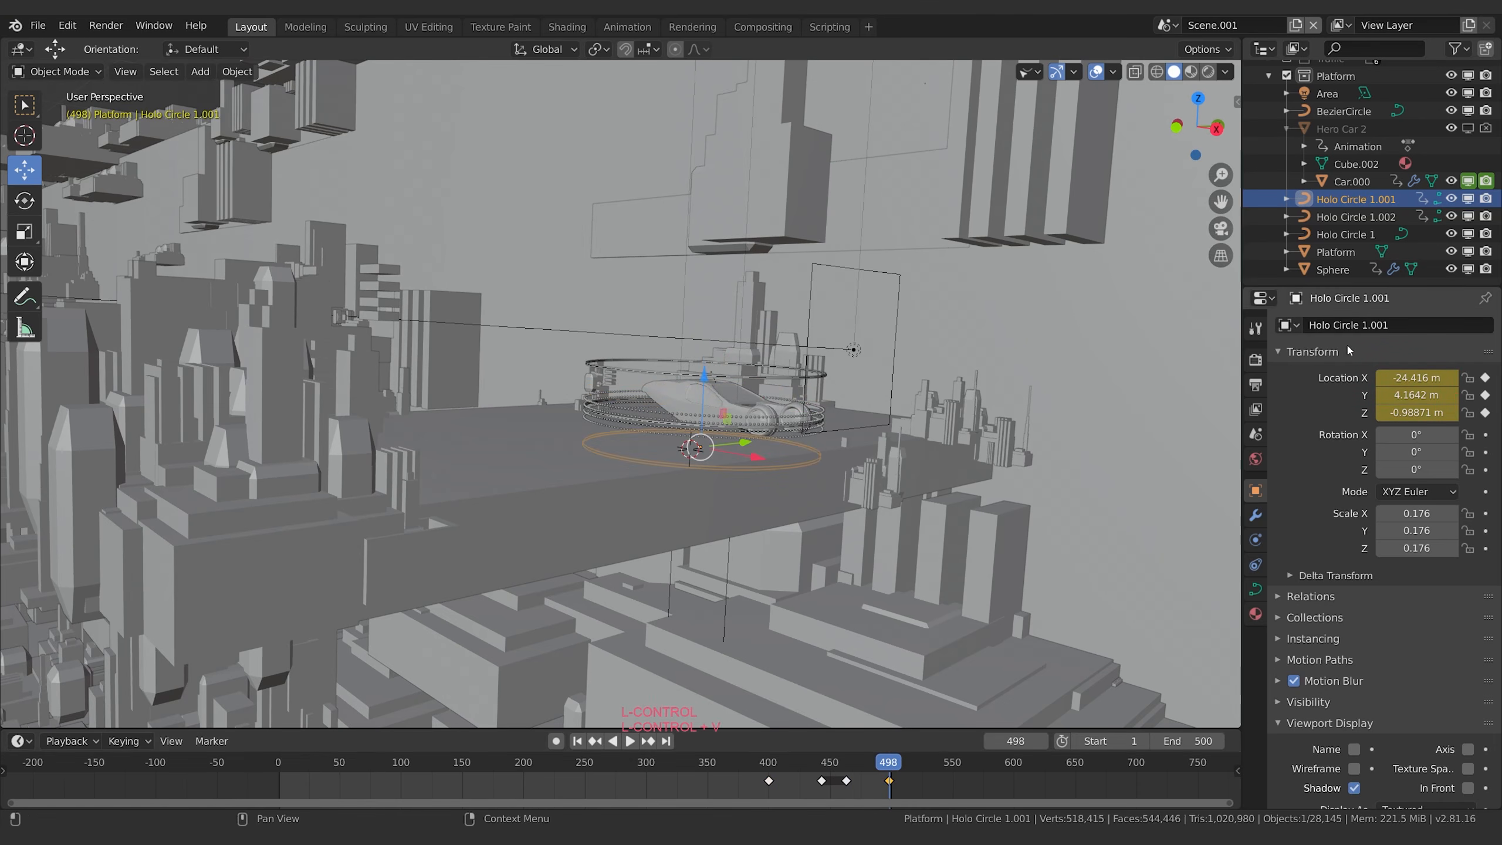
pyautogui.click(1355, 217)
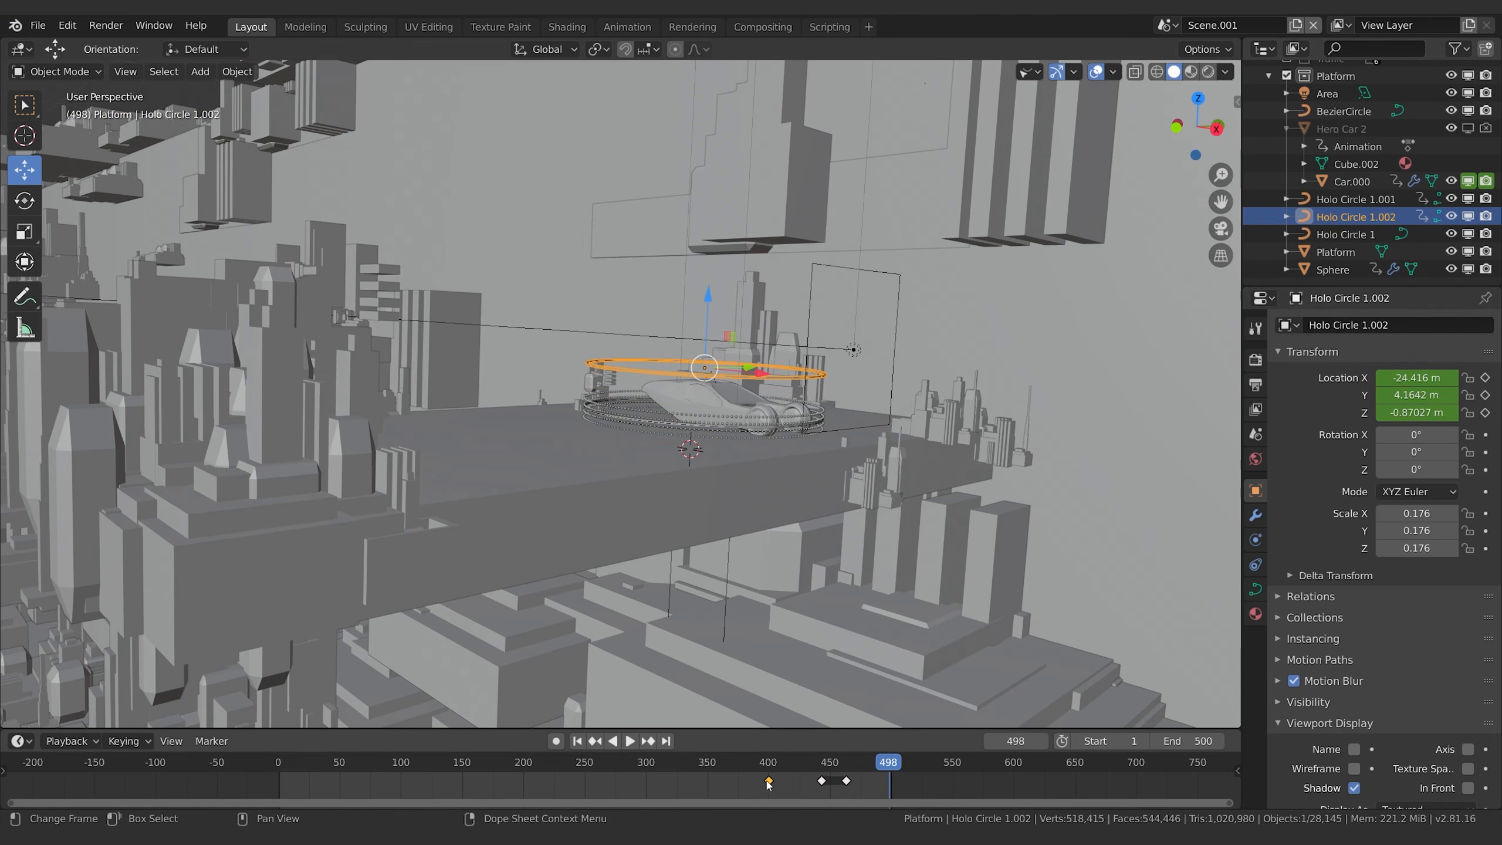
pyautogui.hotkey('ctrl', 'v')
# Copy the Sphere rings' second keyframe to frame 482 and their first keyframe to frame 499.
pyautogui.moveTo(885, 767); pyautogui.dragTo(847, 767)
pyautogui.click(605, 416)
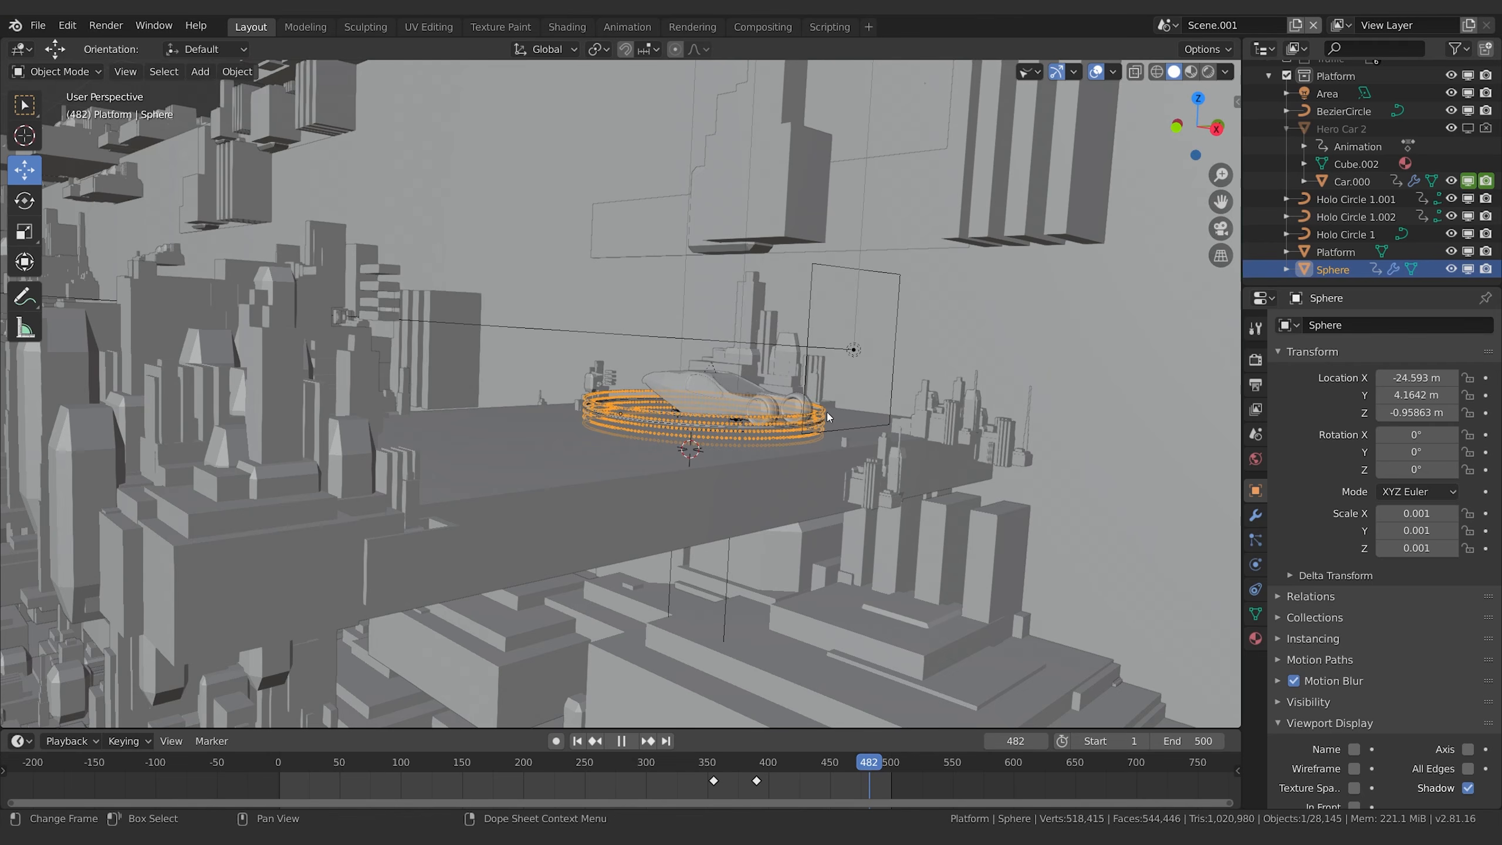
pyautogui.press('space')
pyautogui.click(757, 782)
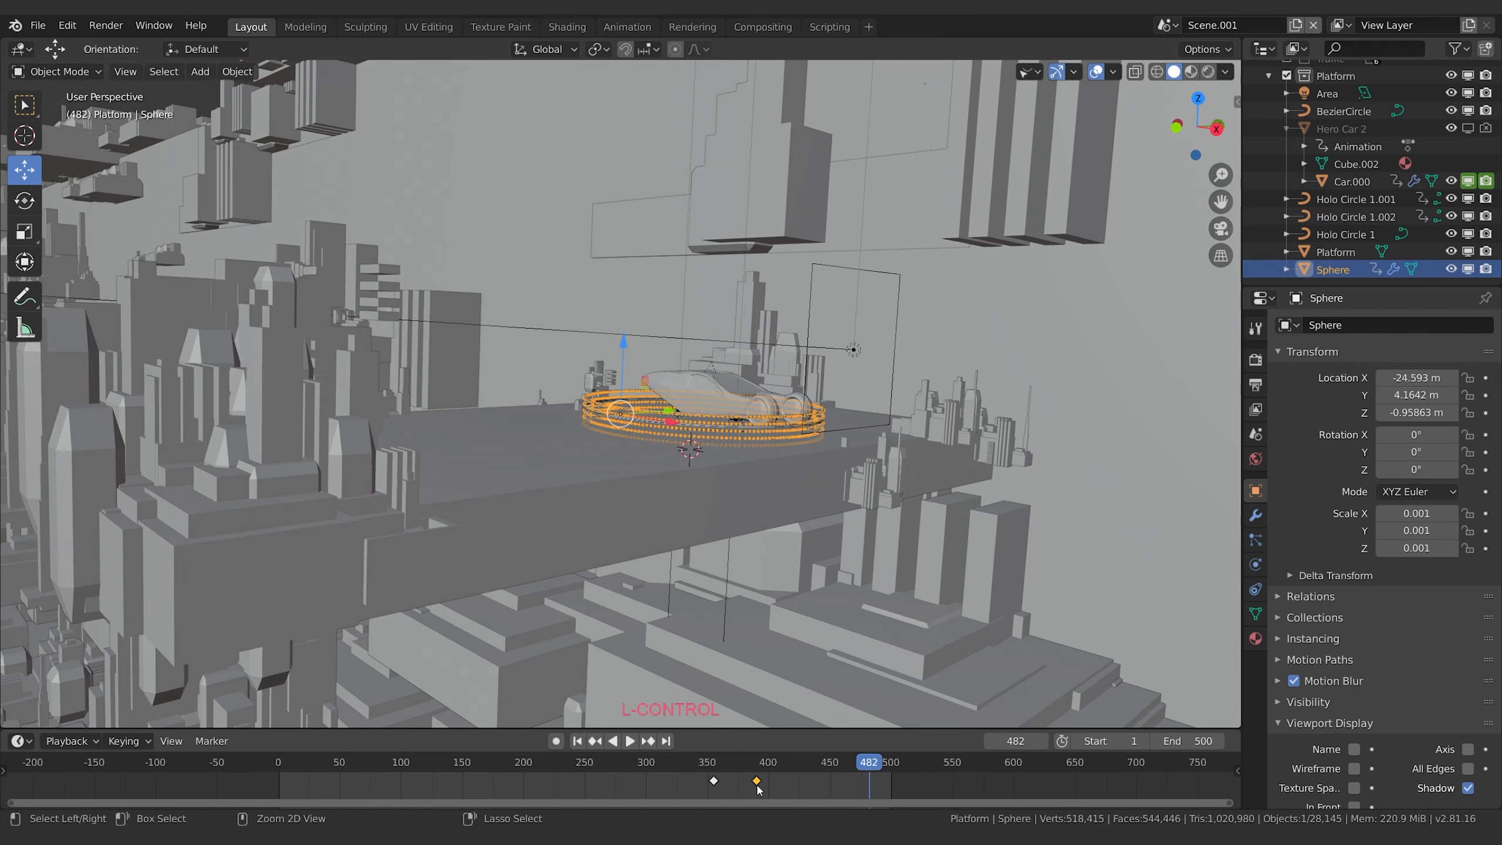
pyautogui.hotkey('ctrl', 'v')
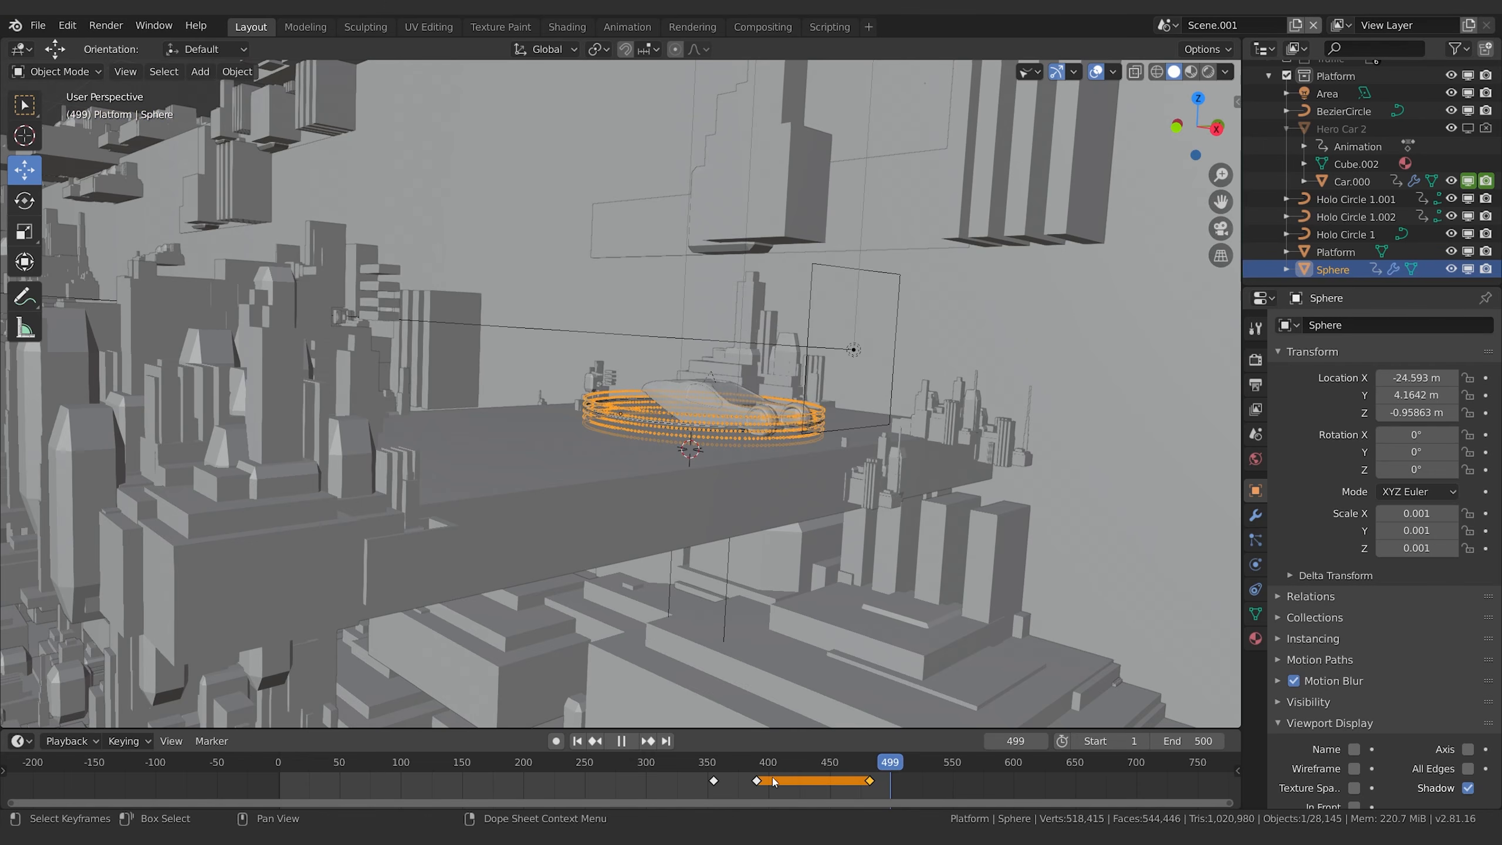
pyautogui.hotkey('ctrl', 'c')
pyautogui.hotkey('ctrl', 'v')
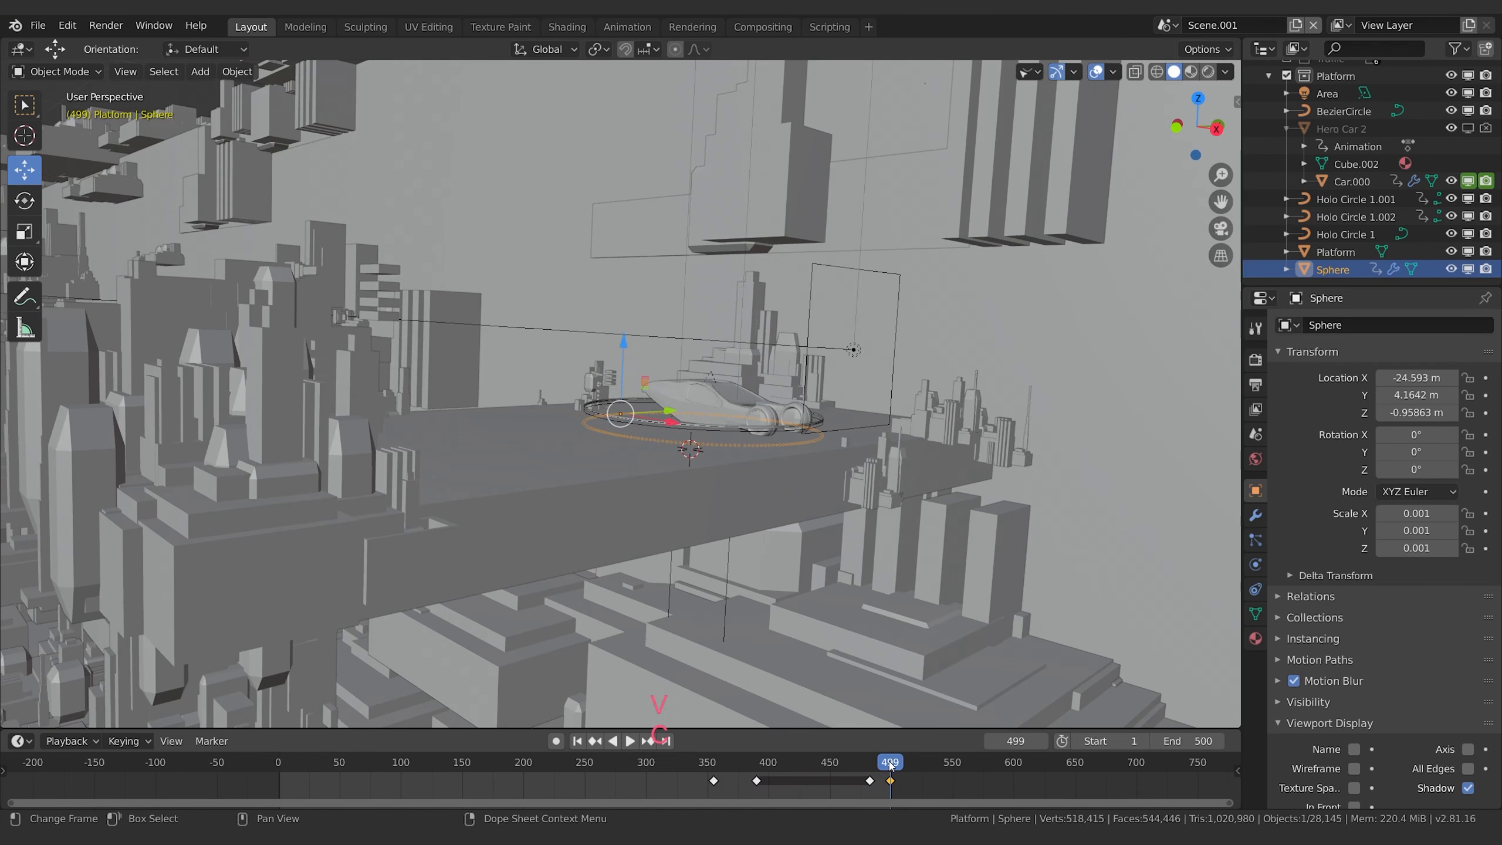
# Review the ring animation and keyframe Holo Circle 1's current location at frame 372.
pyautogui.moveTo(877, 767)
pyautogui.mouseDown()
pyautogui.moveTo(850, 766)
pyautogui.moveTo(887, 757)
pyautogui.mouseUp()
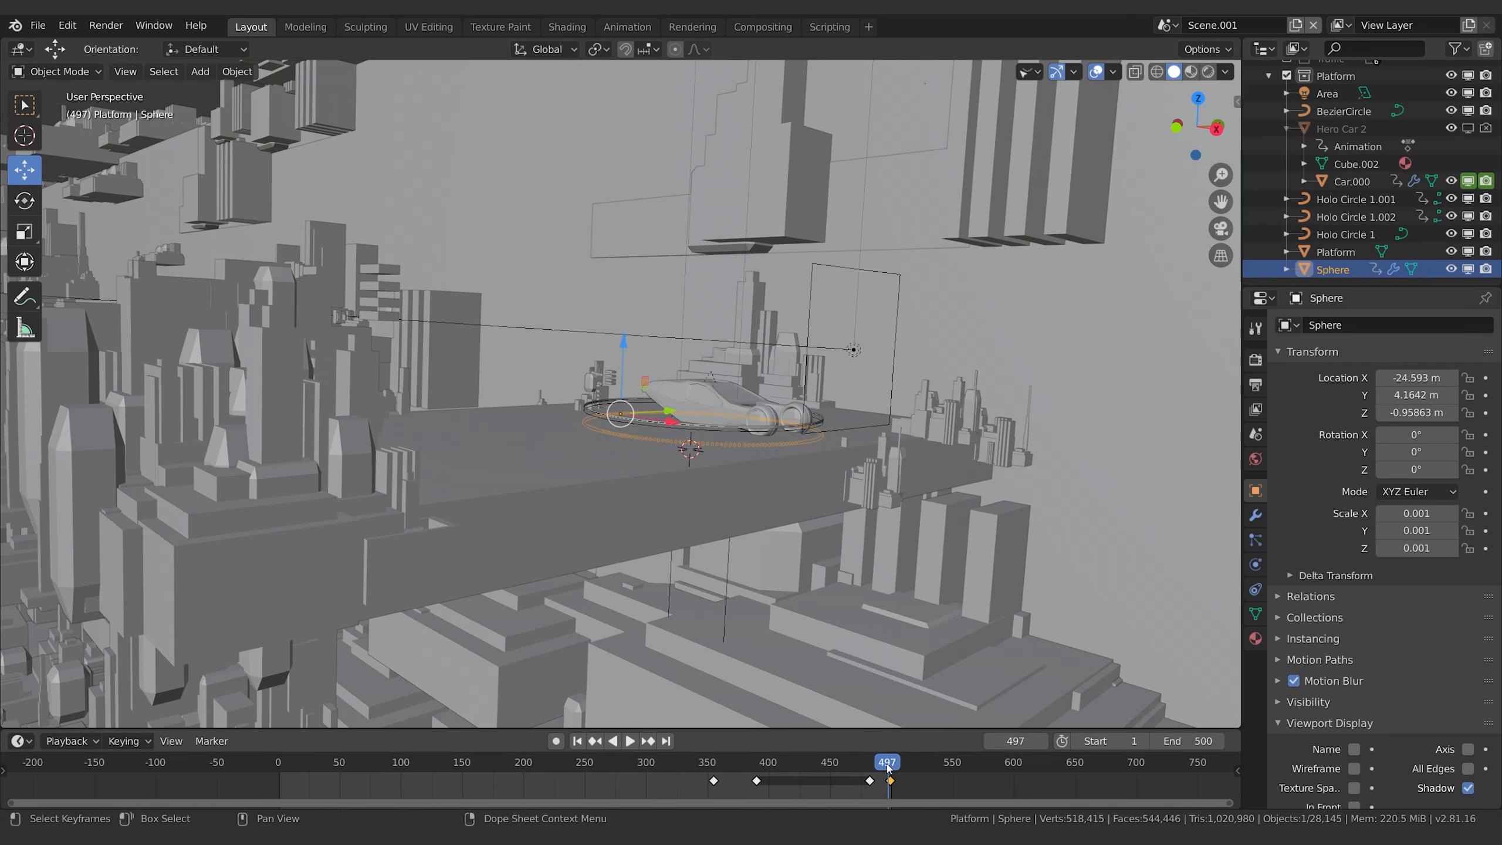
pyautogui.hotkey('shift', 'ctrl', 'space')
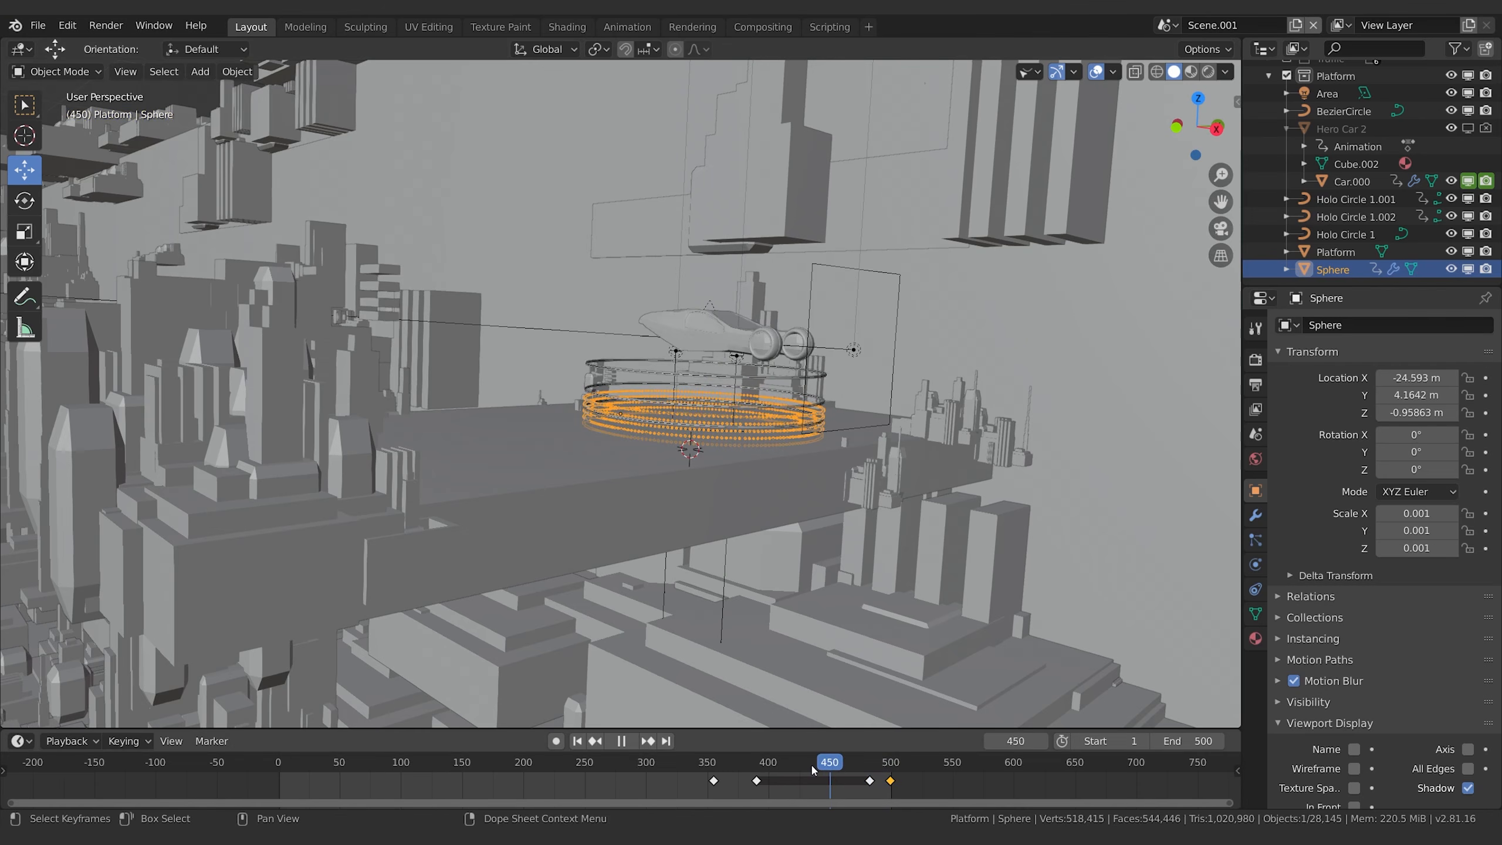
pyautogui.press('space')
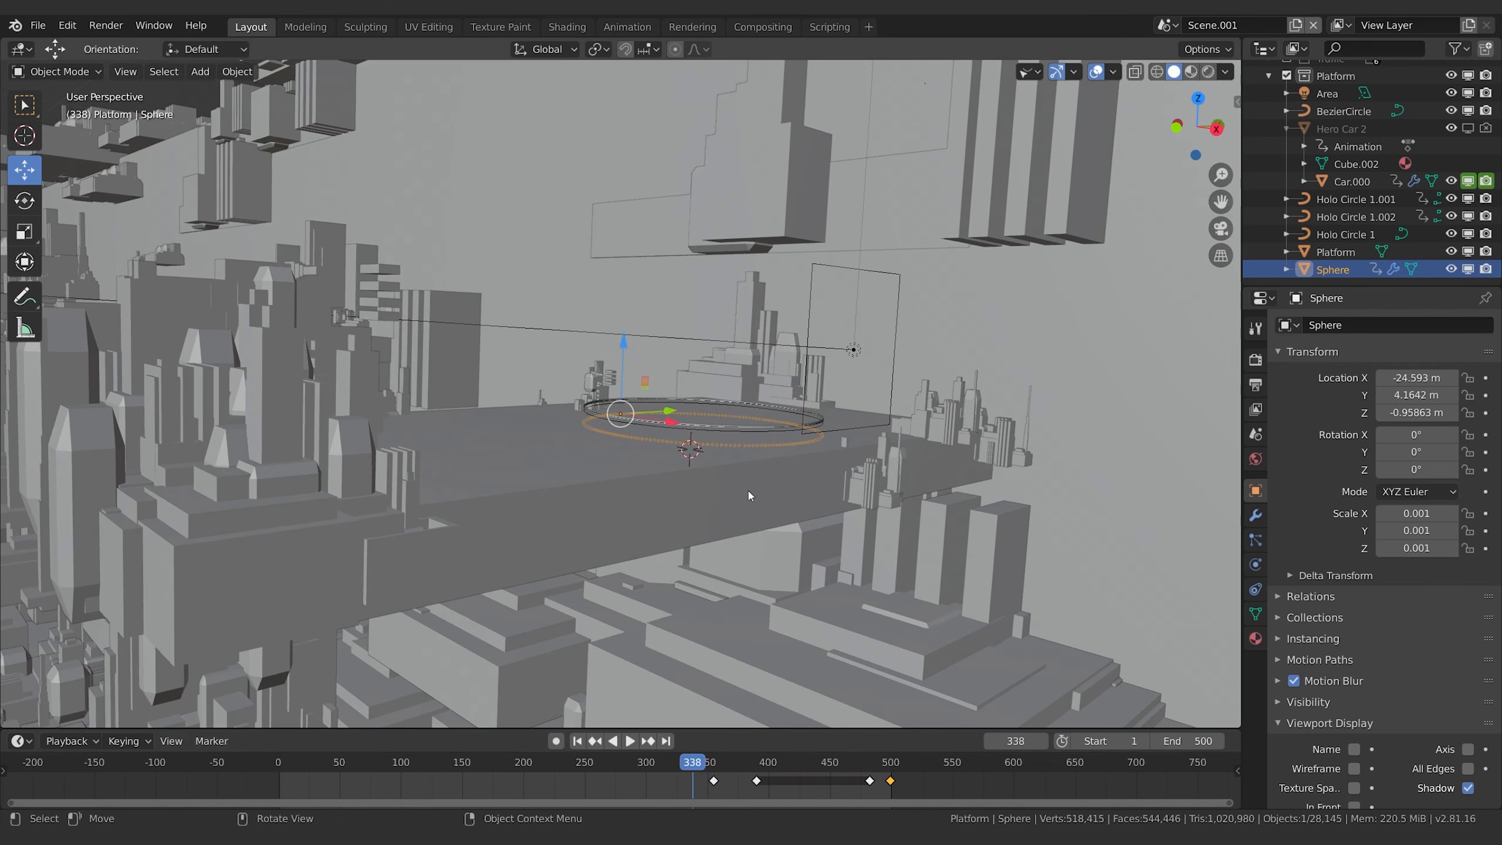
pyautogui.click(725, 427)
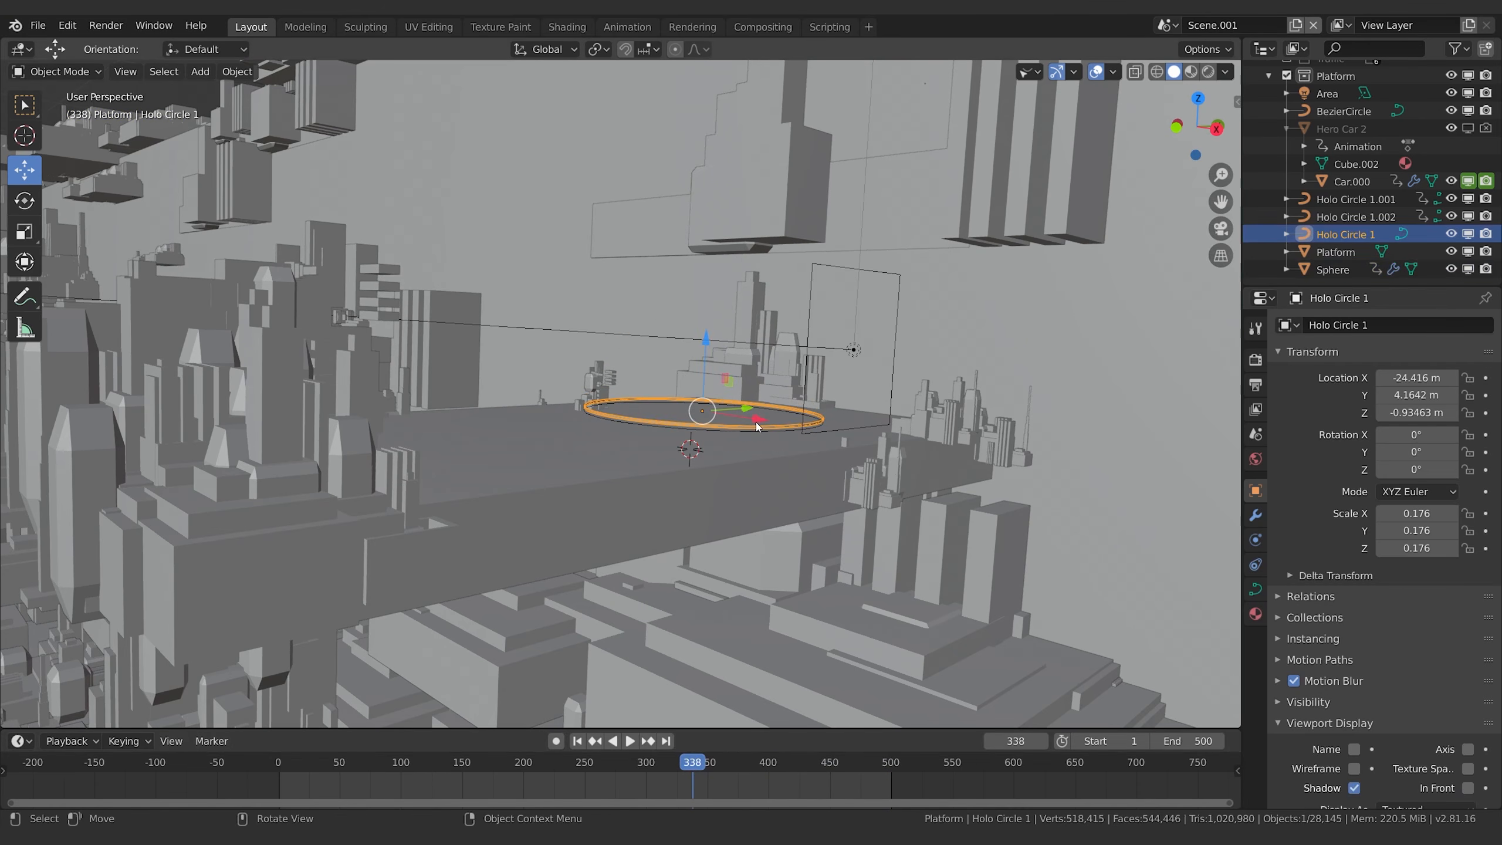
pyautogui.press('space')
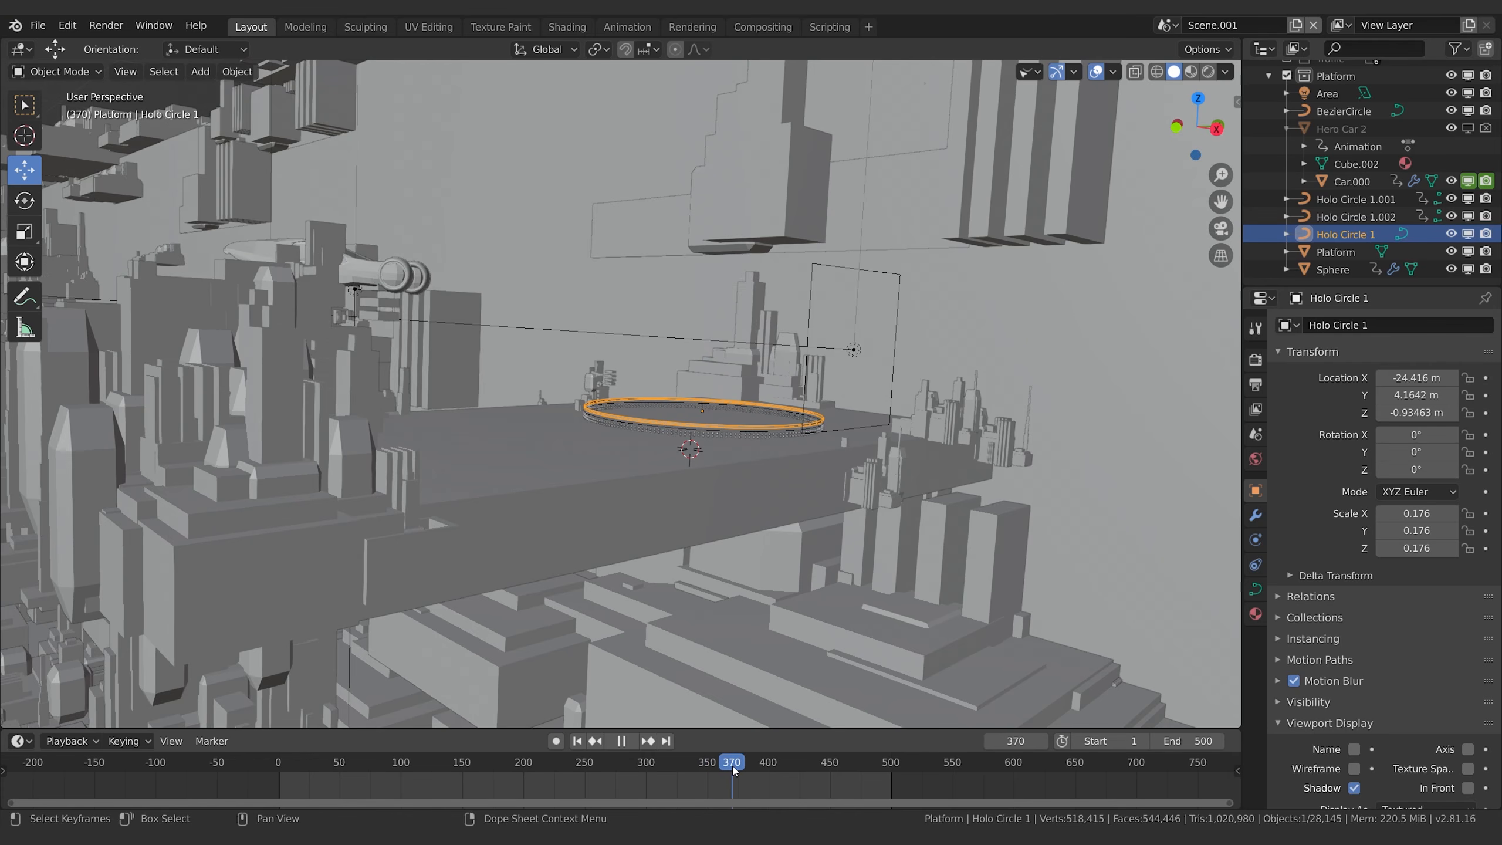
pyautogui.press('space')
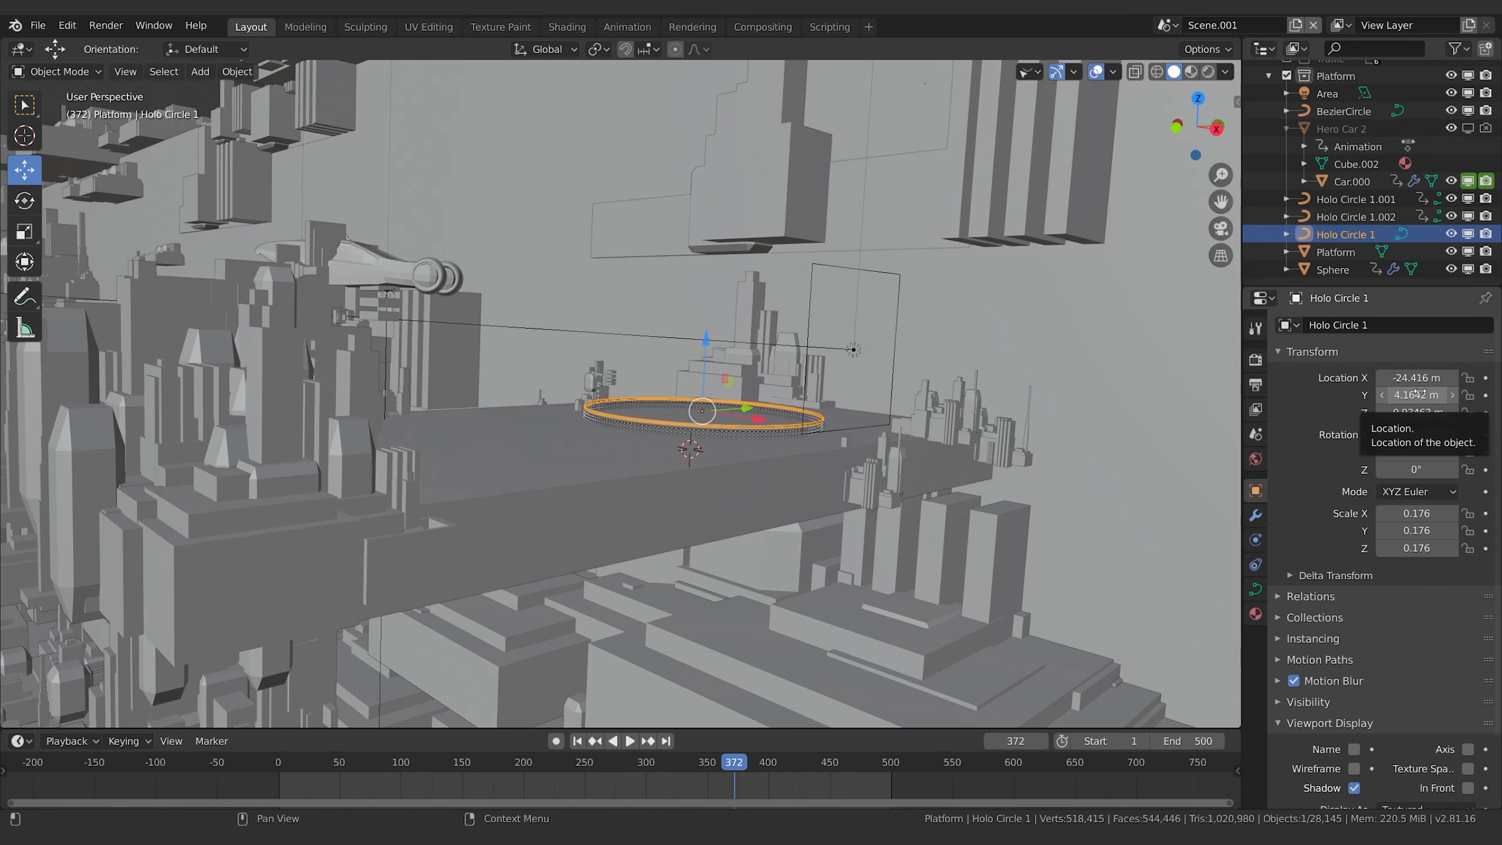
pyautogui.press('i')
# At frame 362, lower Holo Circle 1 about 0.0185 m along Z into the platform and keyframe its location.
pyautogui.moveTo(734, 767); pyautogui.dragTo(721, 767)
pyautogui.press('g')
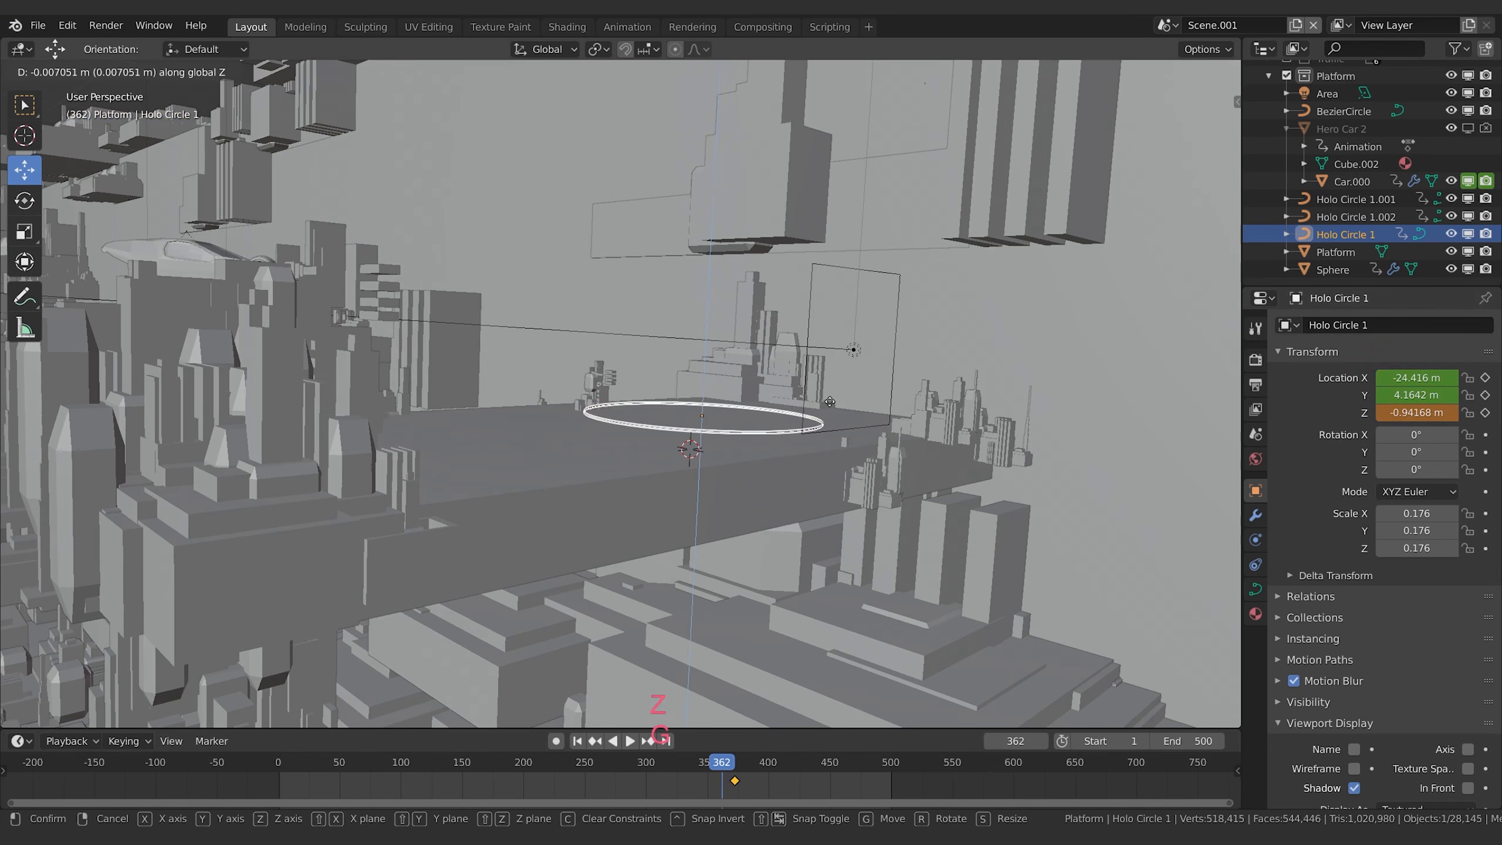
pyautogui.press('z')
pyautogui.click(1343, 389)
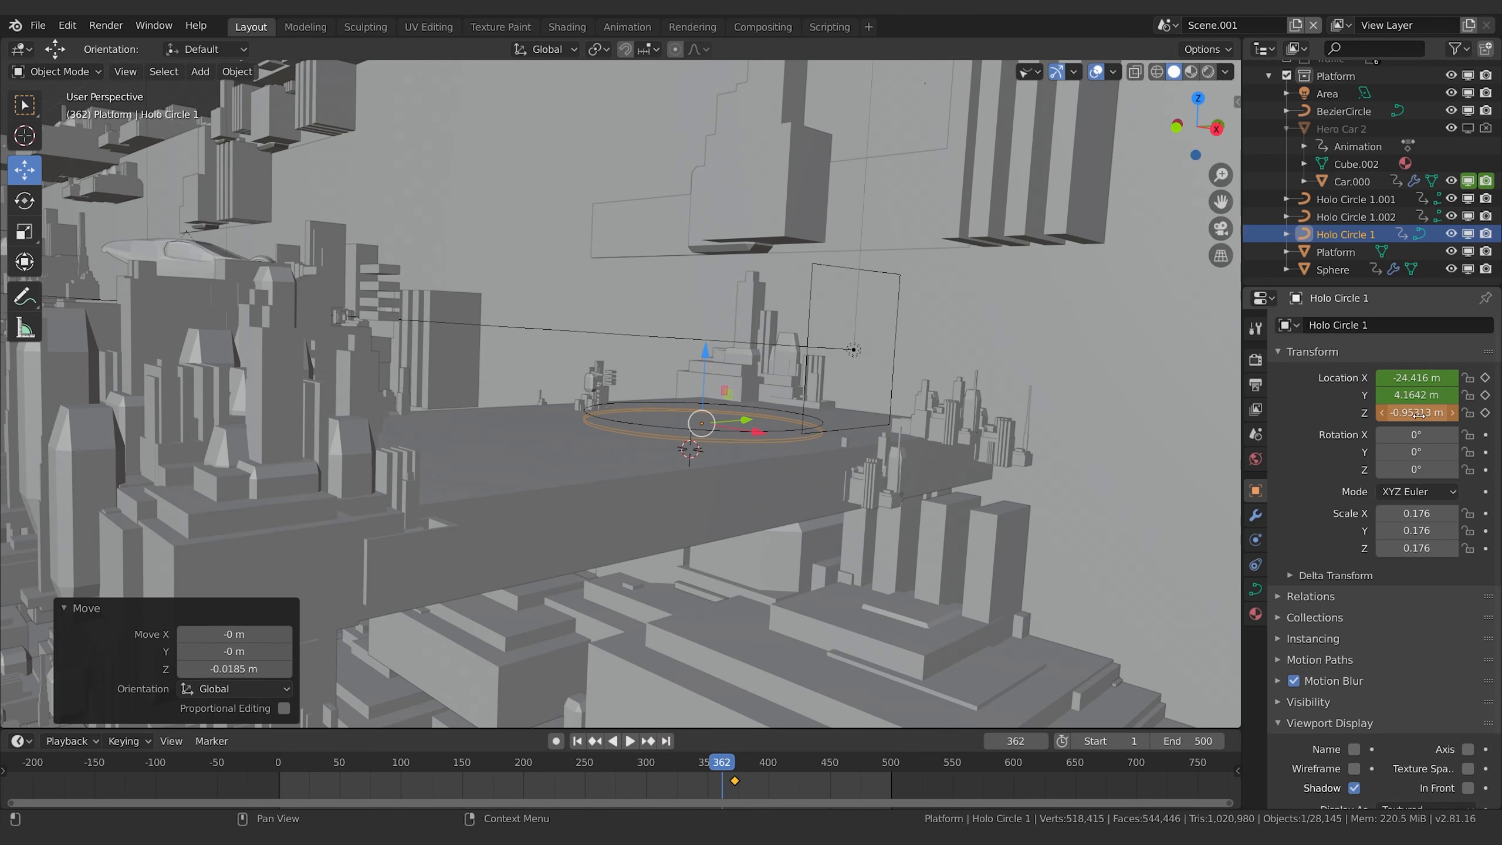
pyautogui.press('i')
# Check frame 362 in rendered shading, return to solid shading, and replay the rings around the car's landing.
pyautogui.press('z')
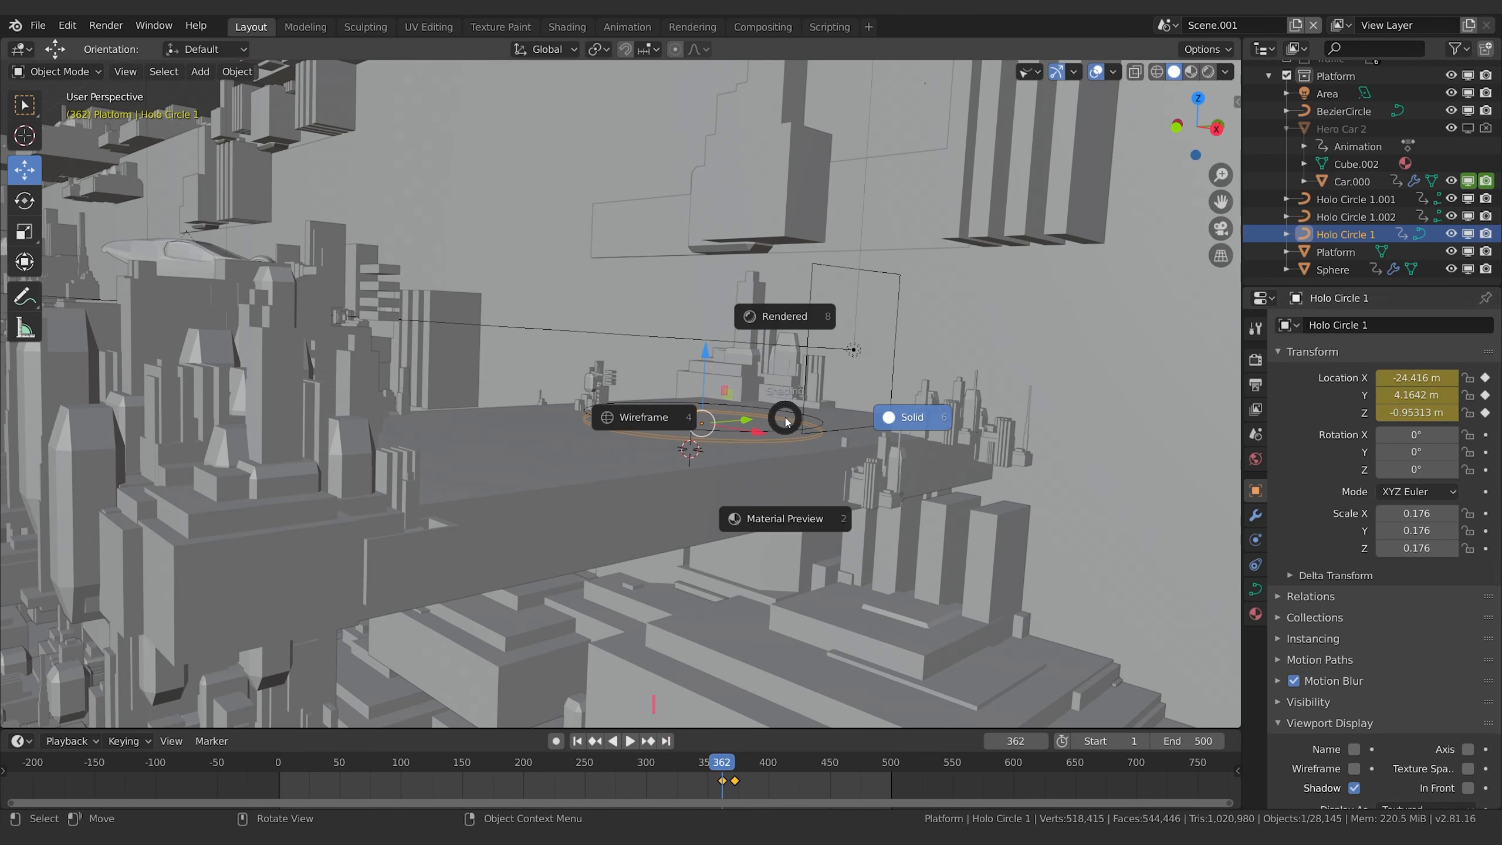
pyautogui.click(761, 303)
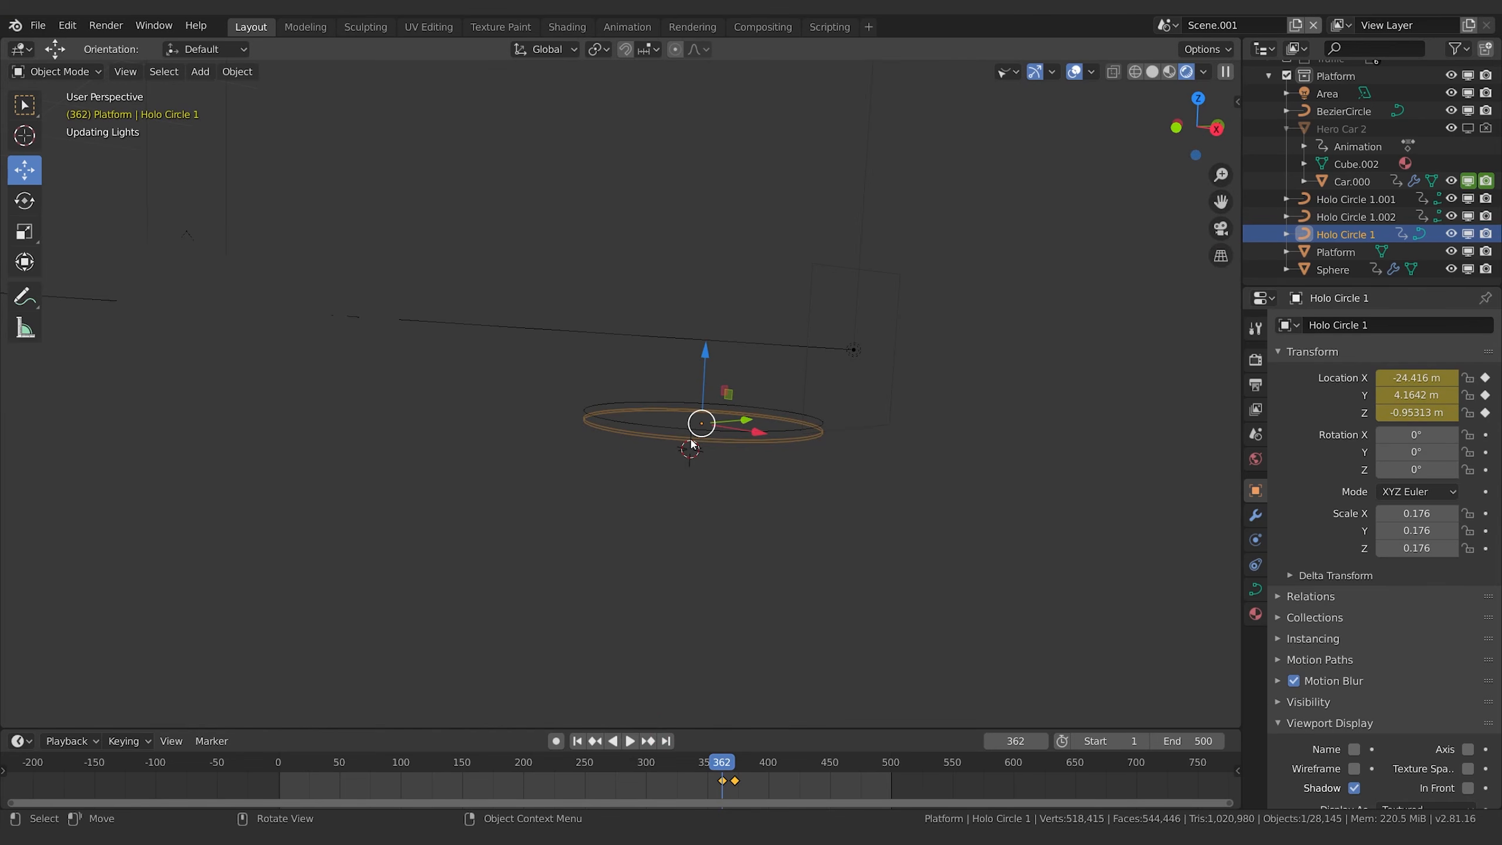
pyautogui.press('z')
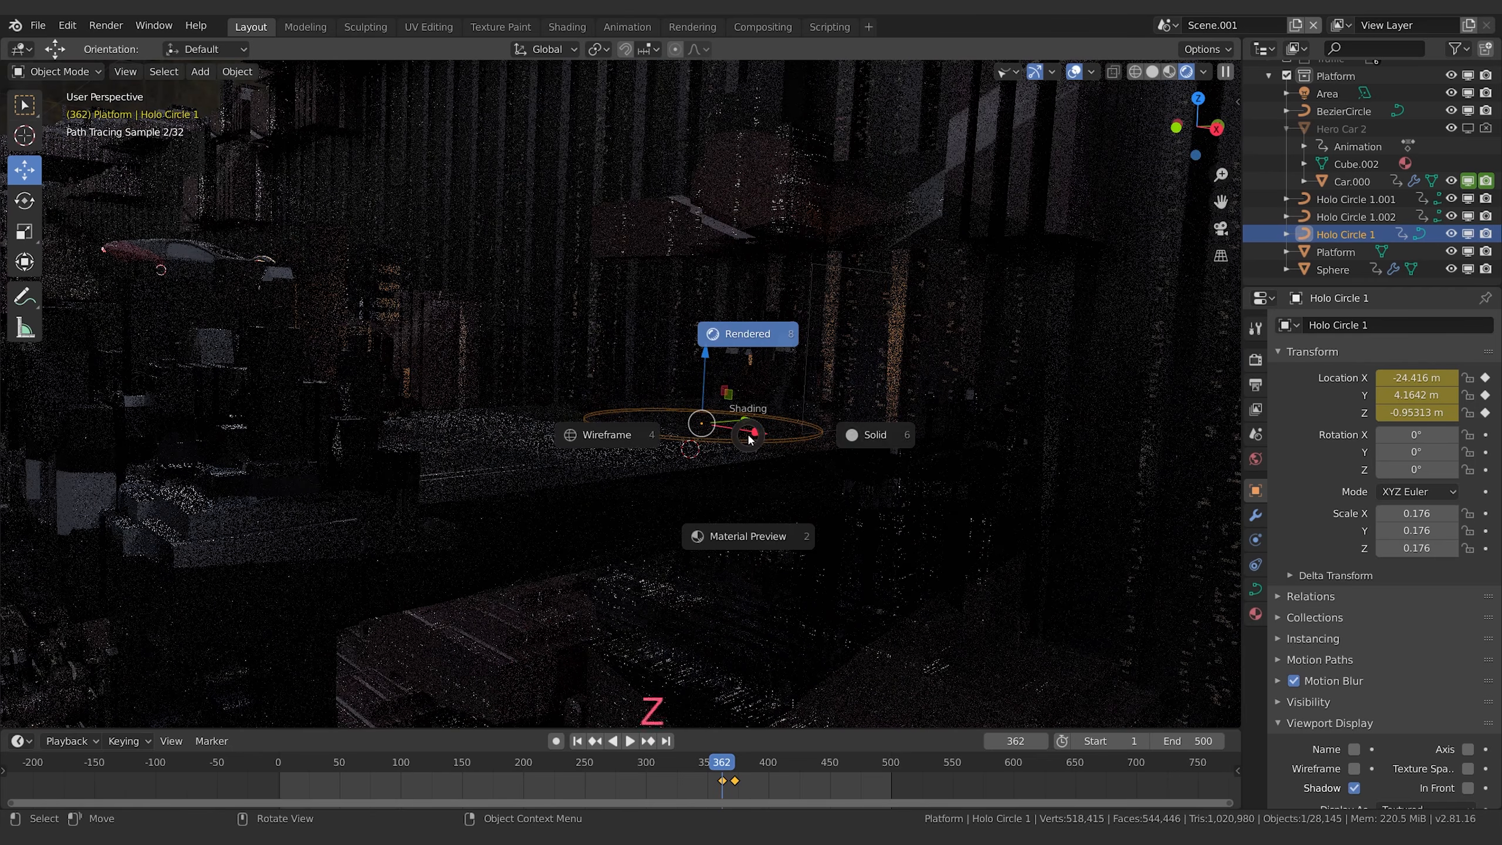
pyautogui.click(746, 803)
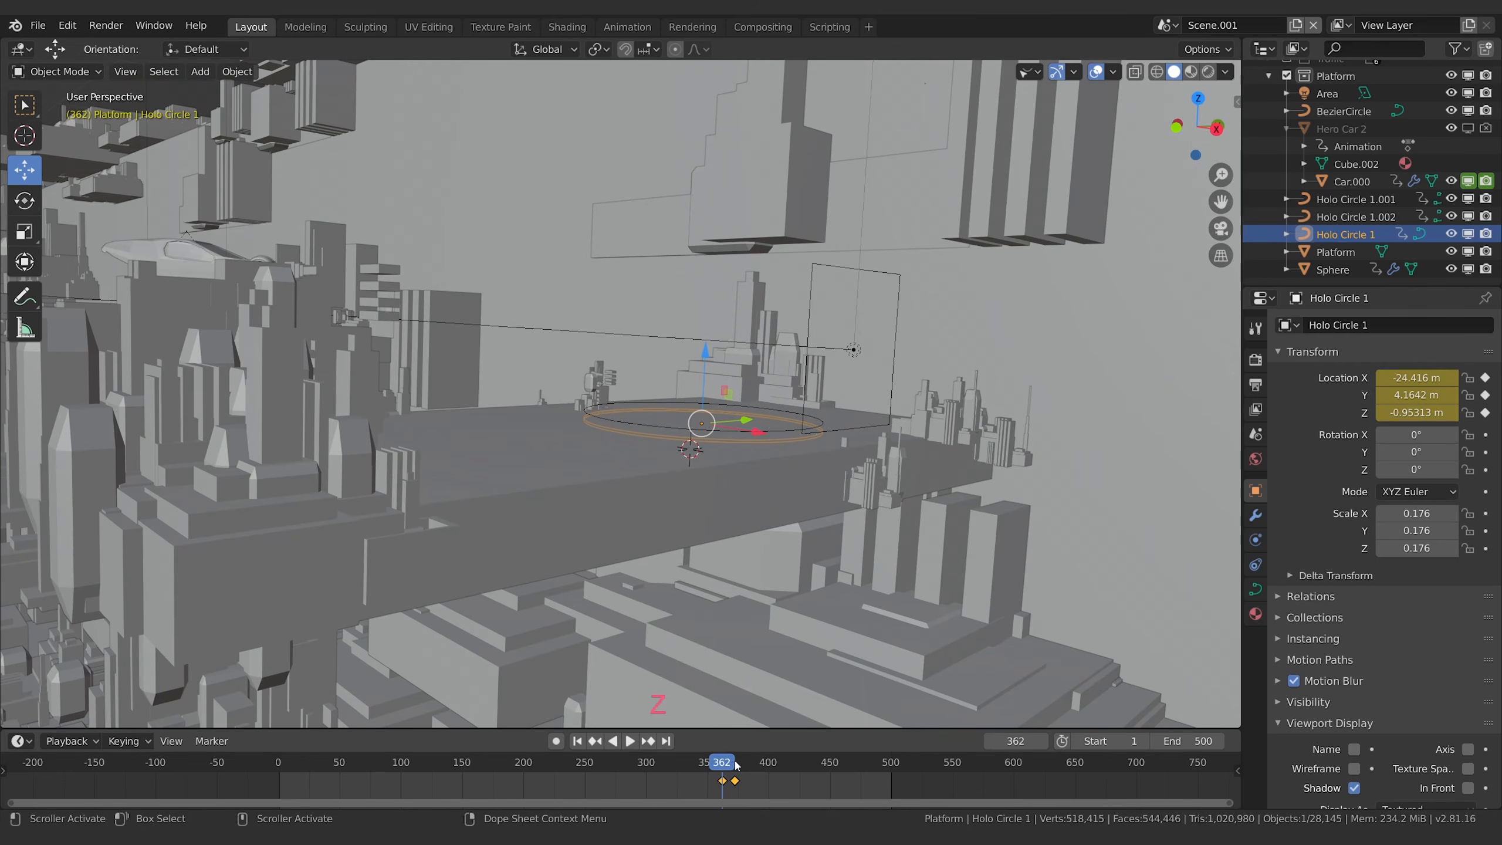
pyautogui.press('space')
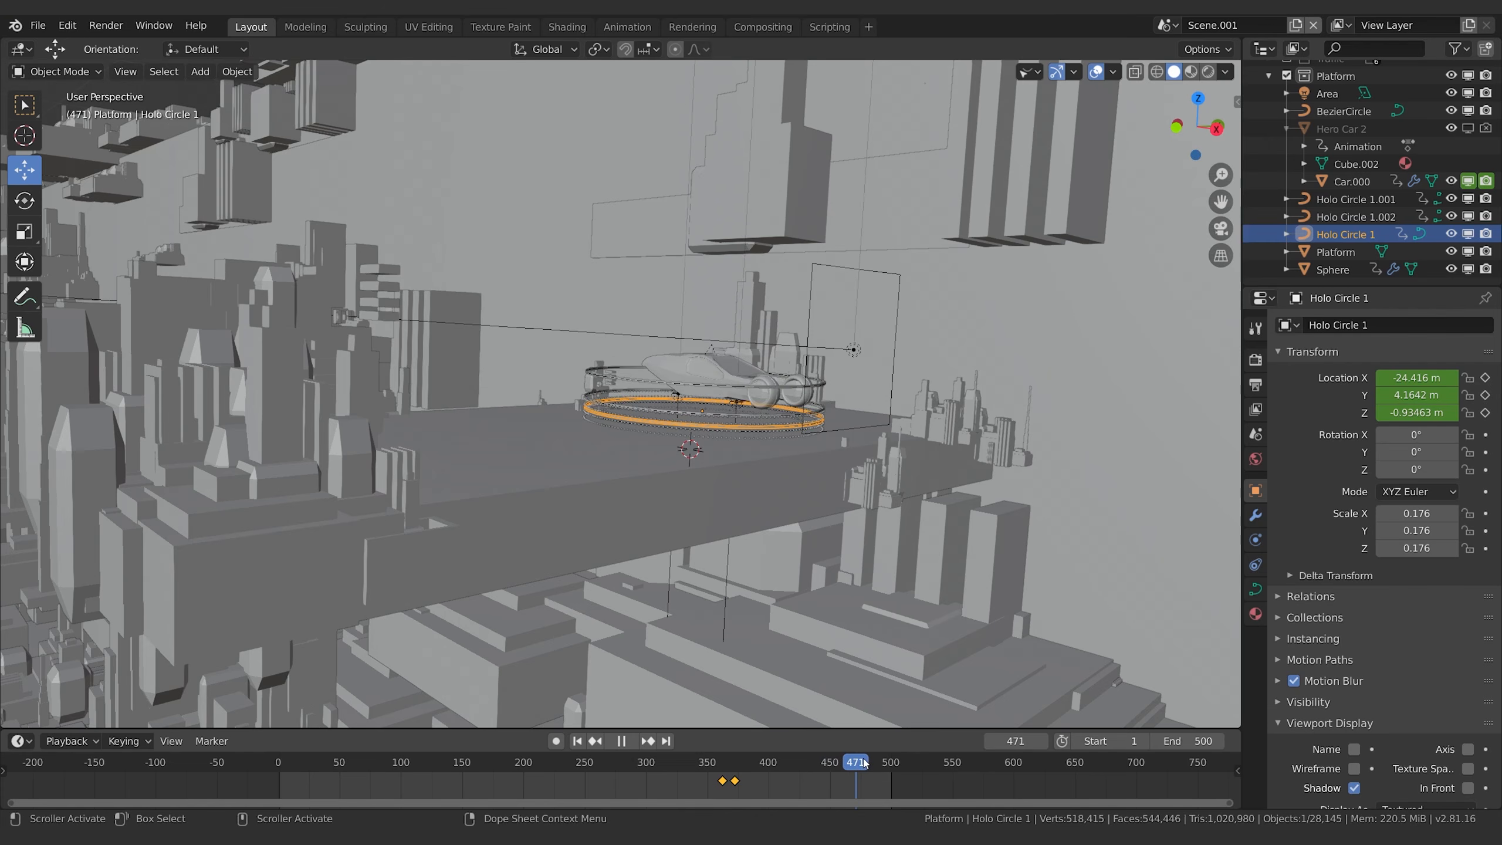
pyautogui.click(796, 768)
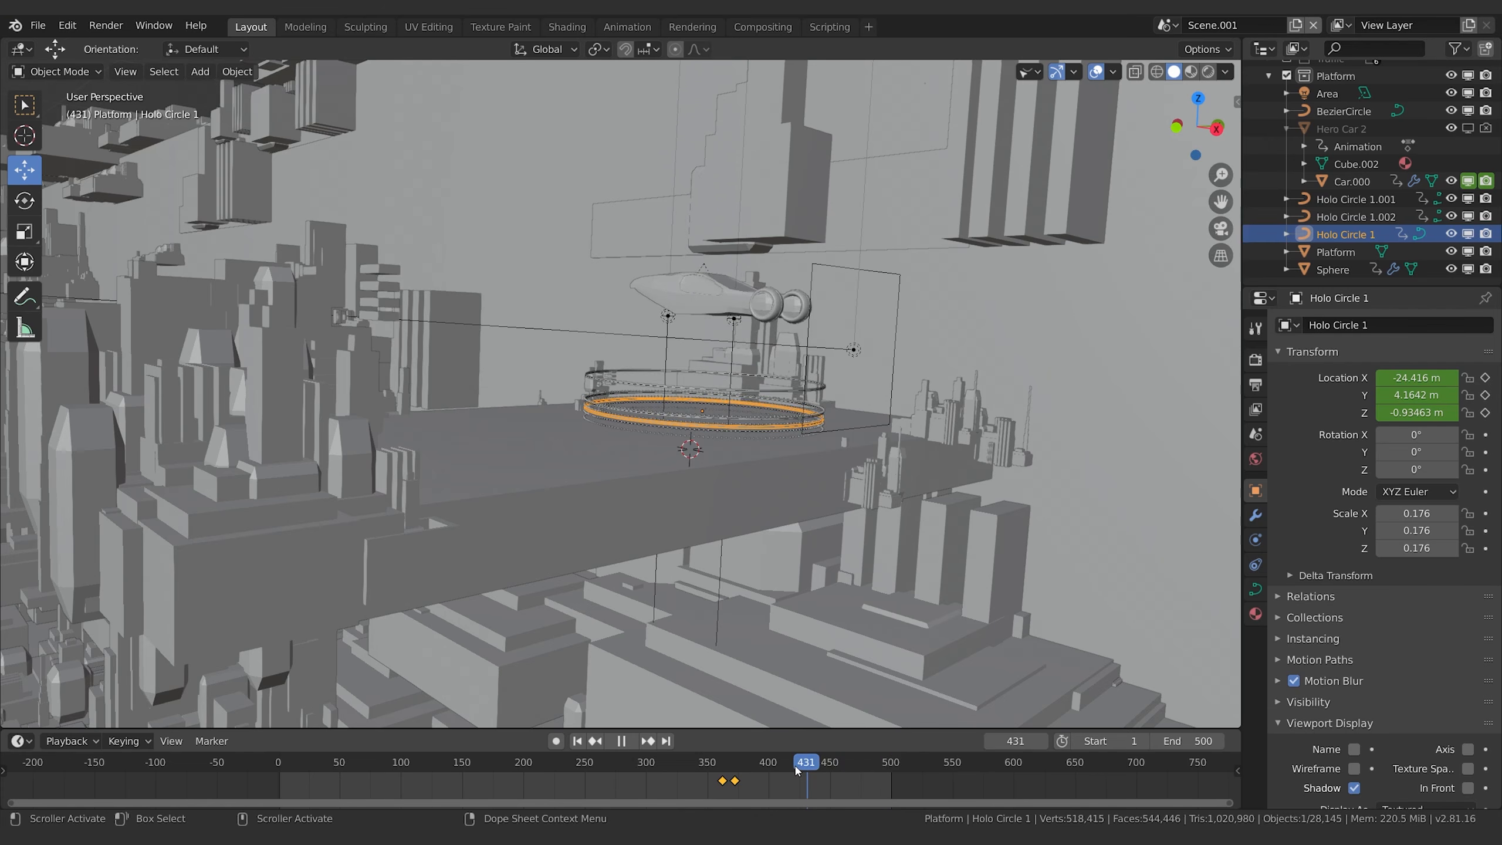
pyautogui.moveTo(795, 768)
pyautogui.mouseDown()
pyautogui.moveTo(817, 769)
pyautogui.moveTo(797, 769)
pyautogui.mouseUp()
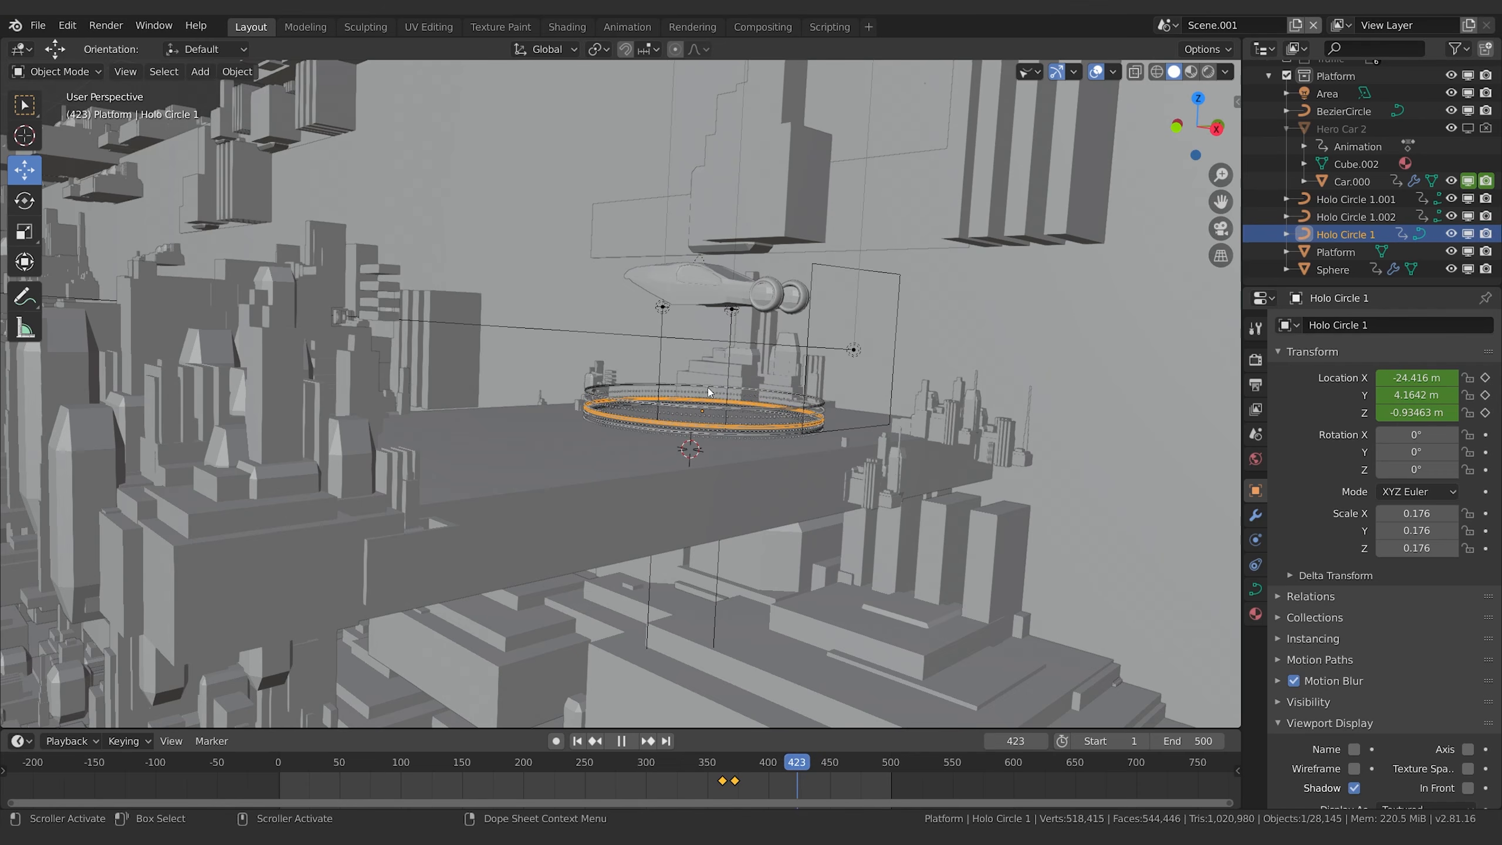
# Preview the rings in rendered shading through the scene camera at frames 423, 455, 484 and 394.
pyautogui.press('z')
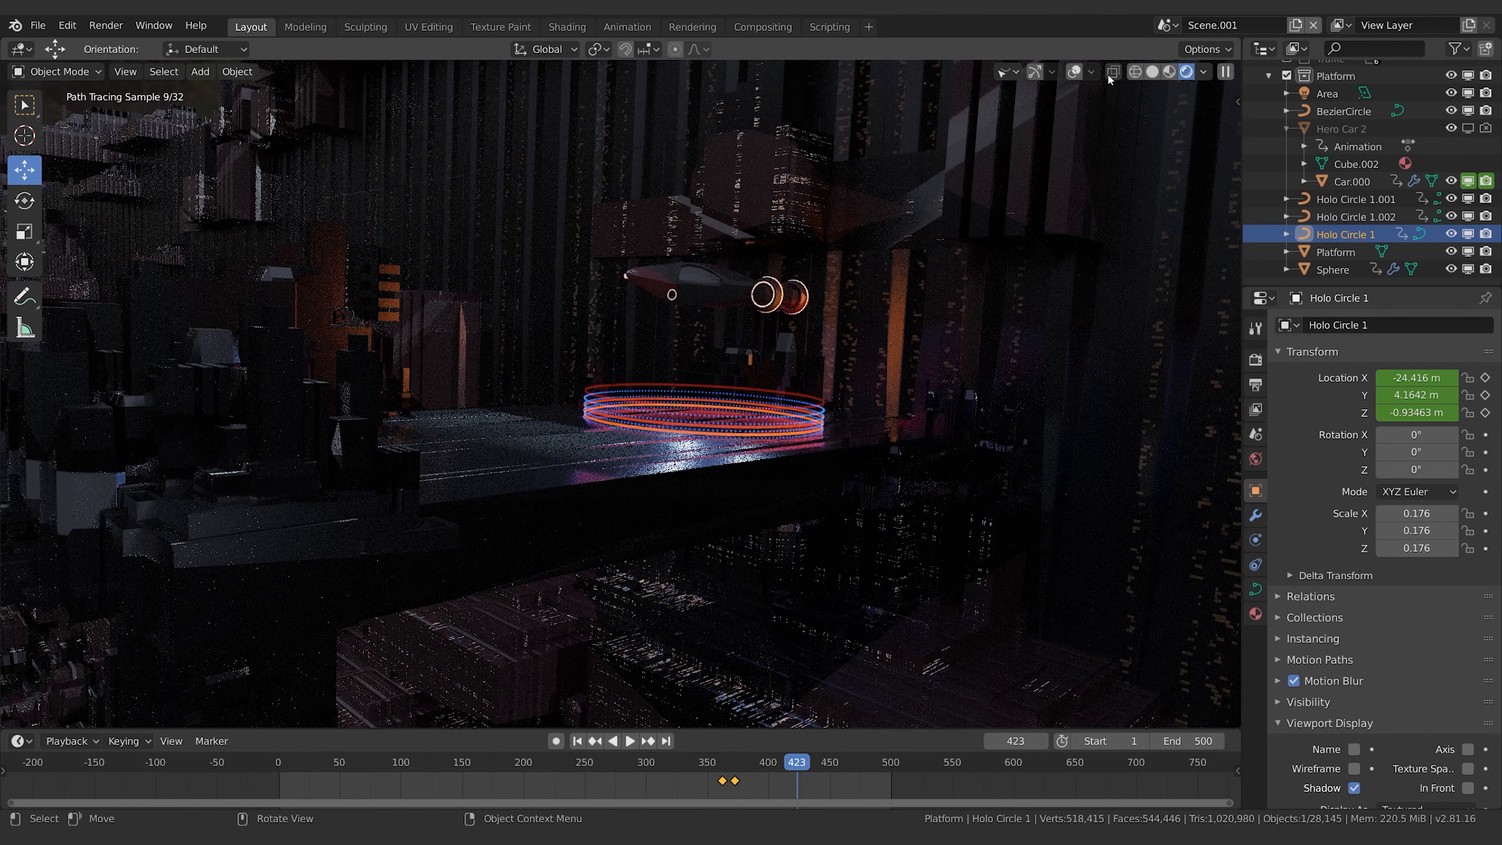
pyautogui.press('KP_0')
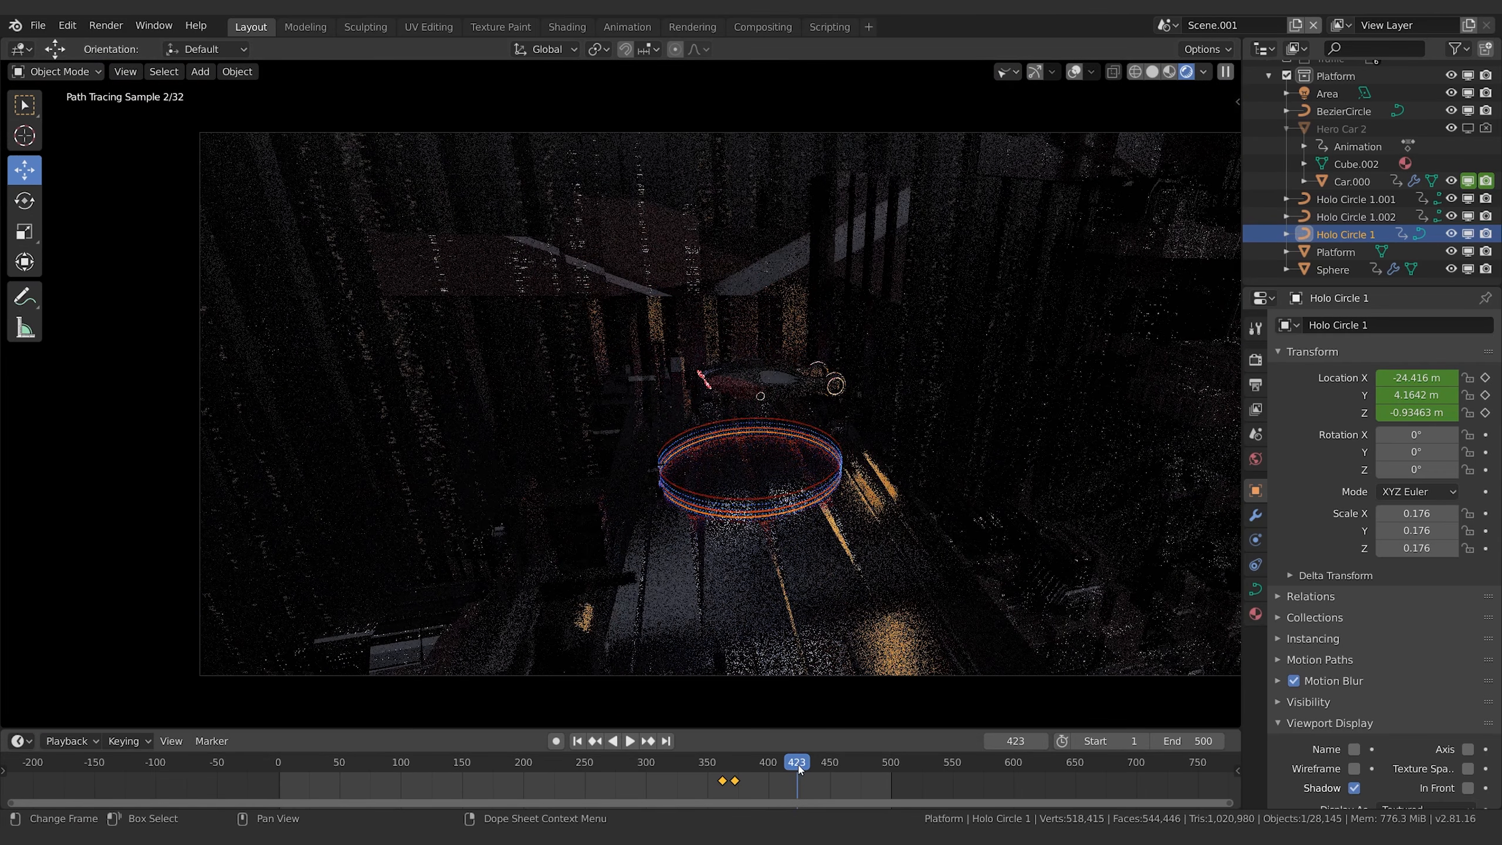
pyautogui.moveTo(798, 765); pyautogui.dragTo(836, 763)
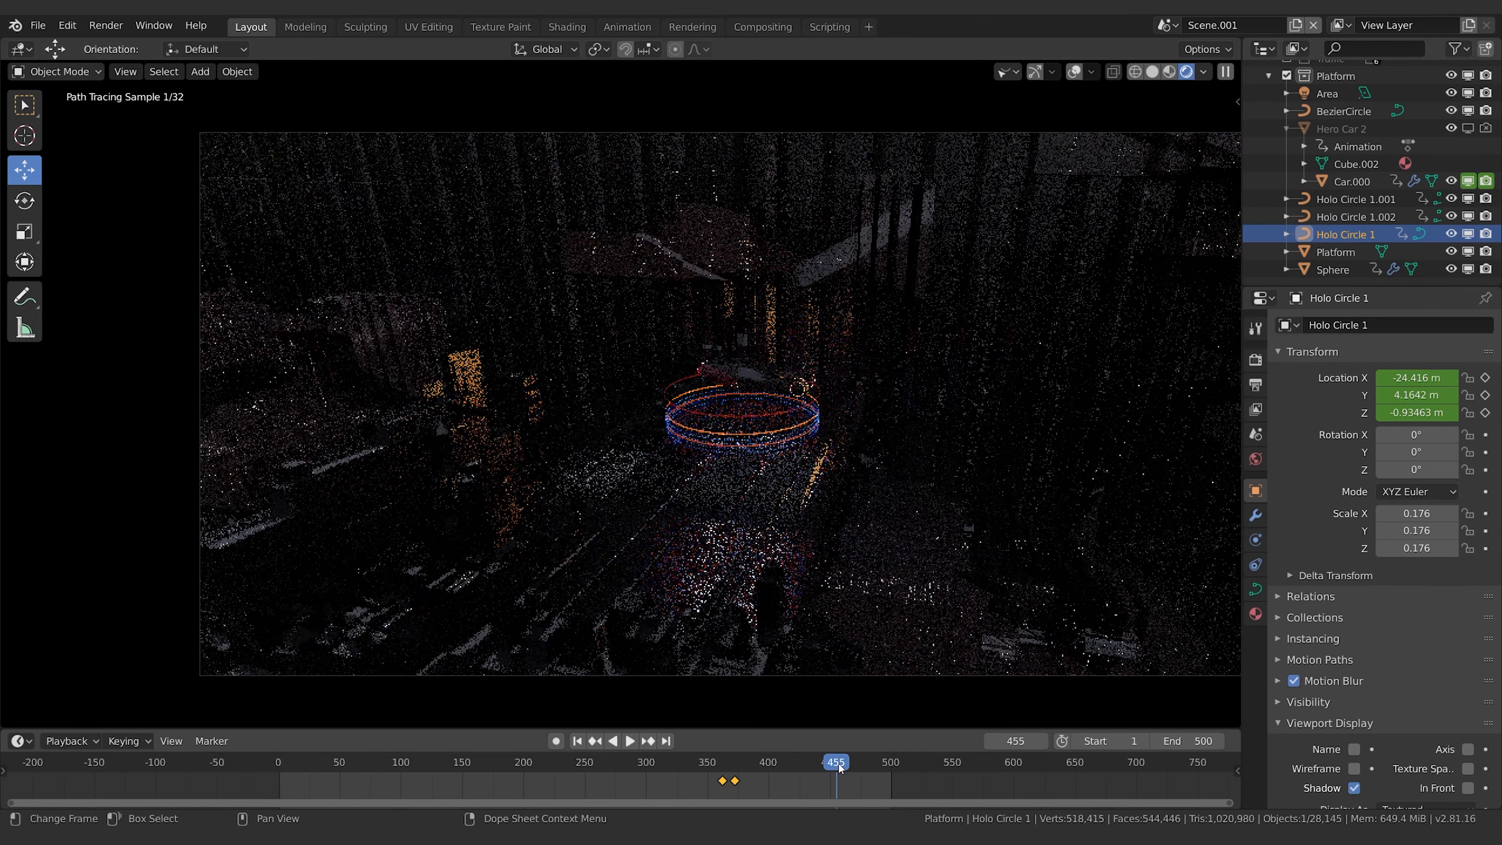
pyautogui.click(871, 762)
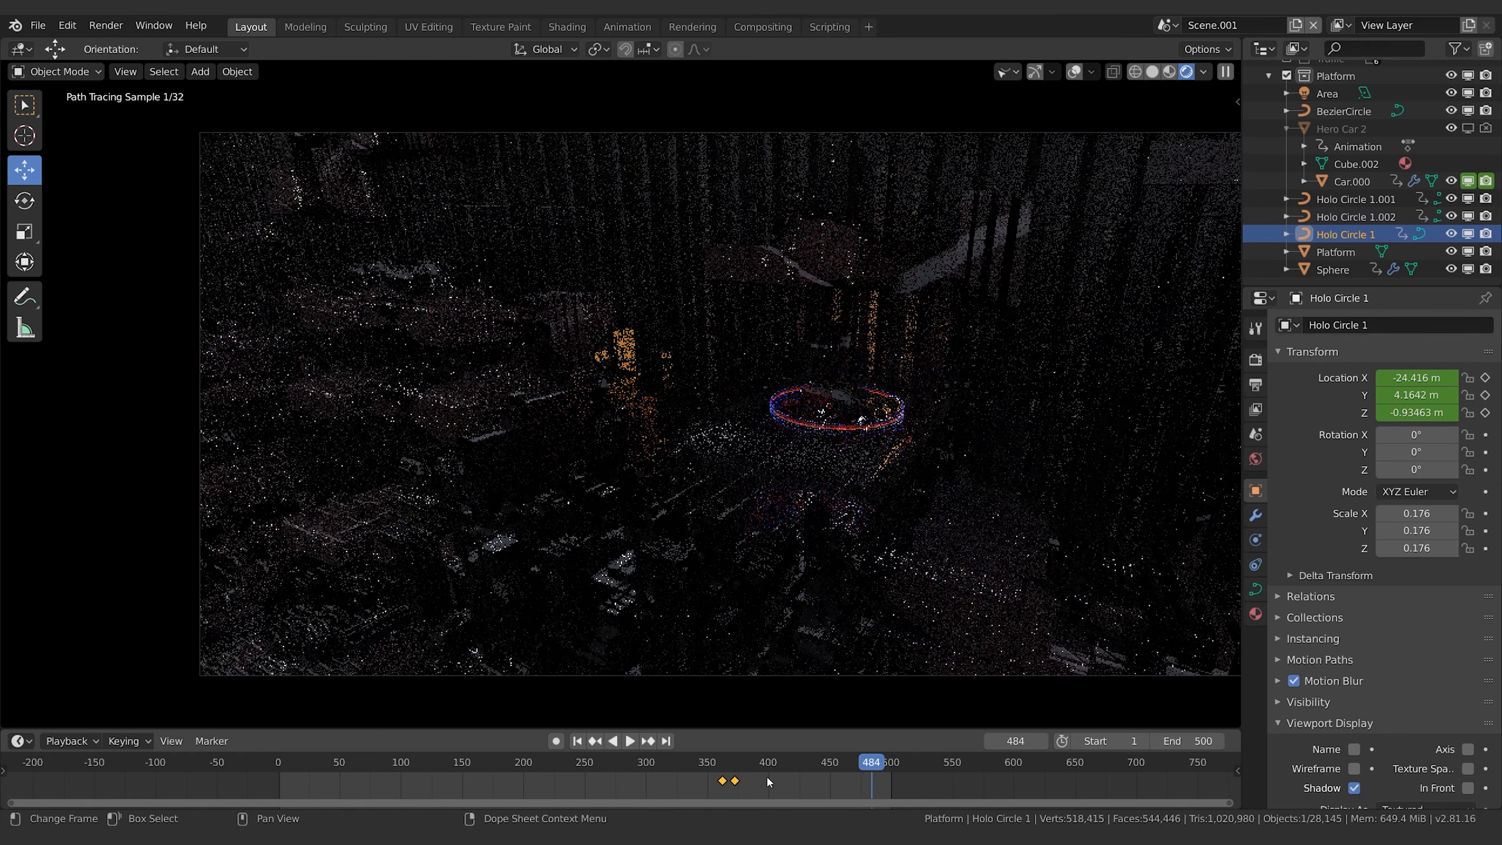
pyautogui.click(759, 763)
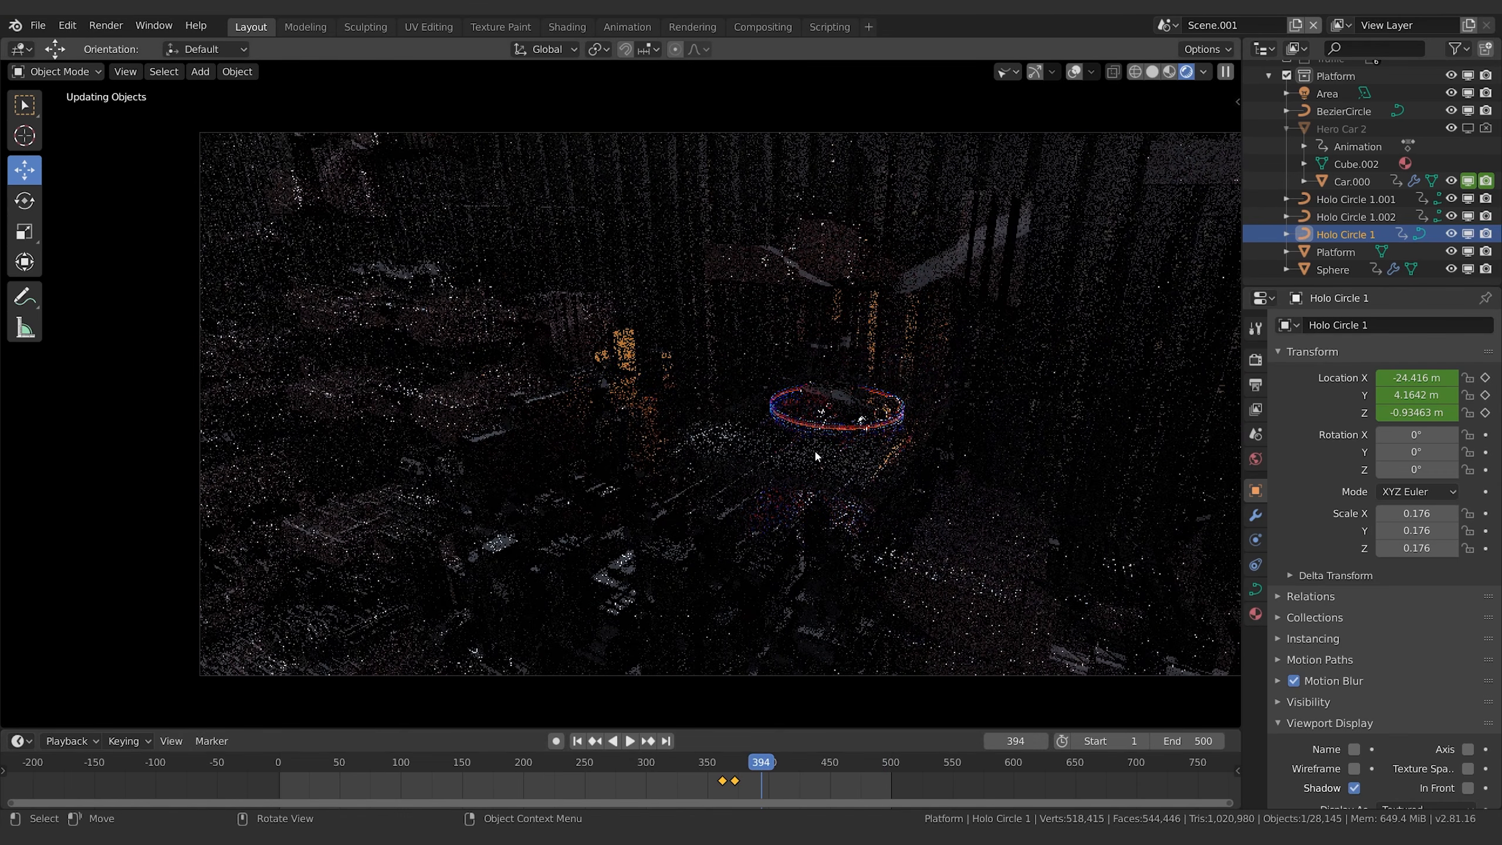
pyautogui.moveTo(783, 361); pyautogui.dragTo(947, 353, button='middle')
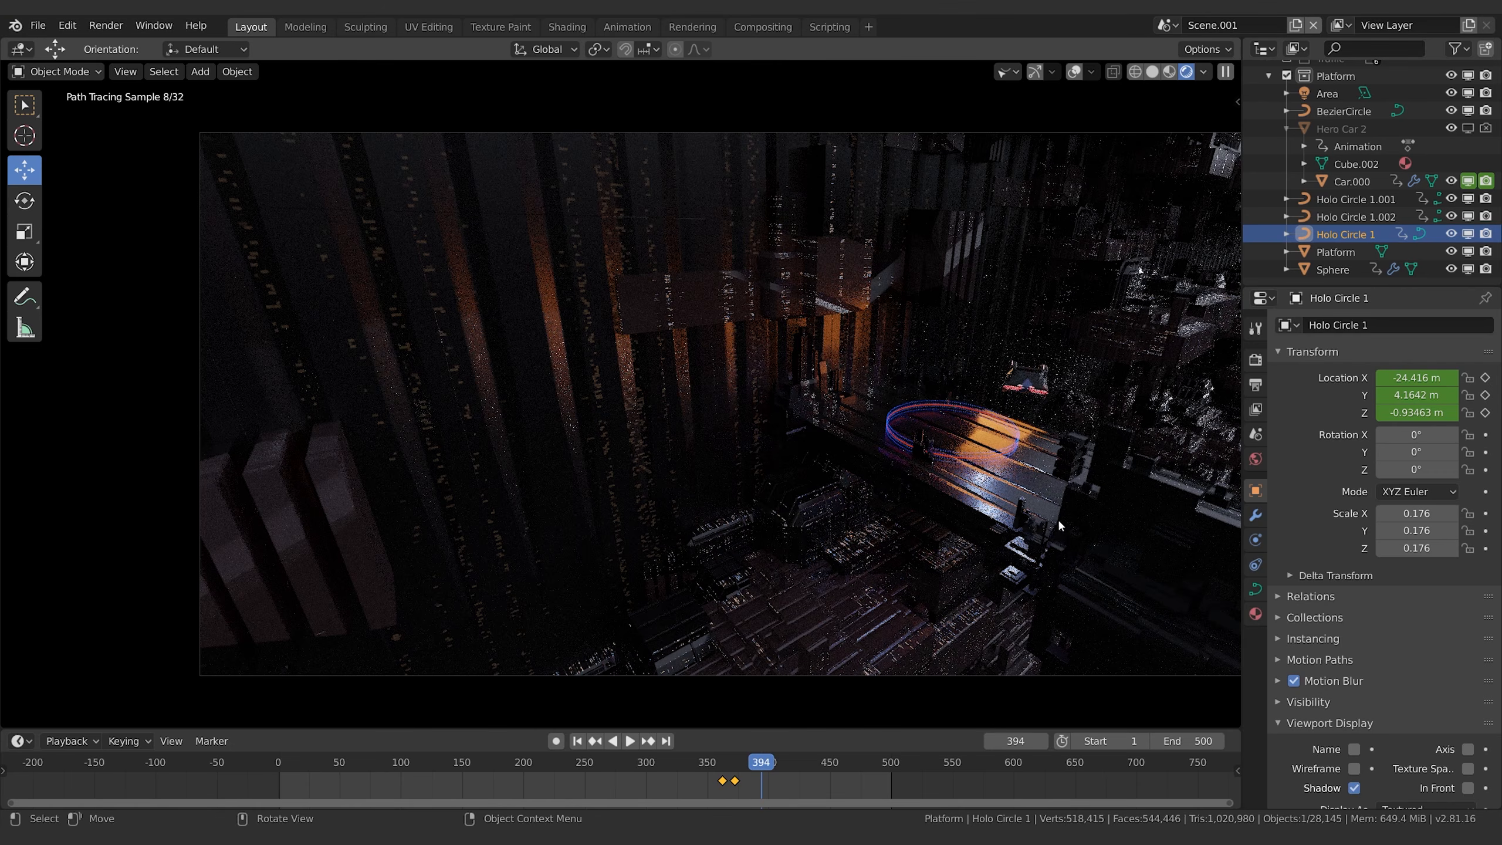
# Select the Platform object, return the camera view to solid shading, and turn the overlays and gizmos back on.
pyautogui.click(964, 500)
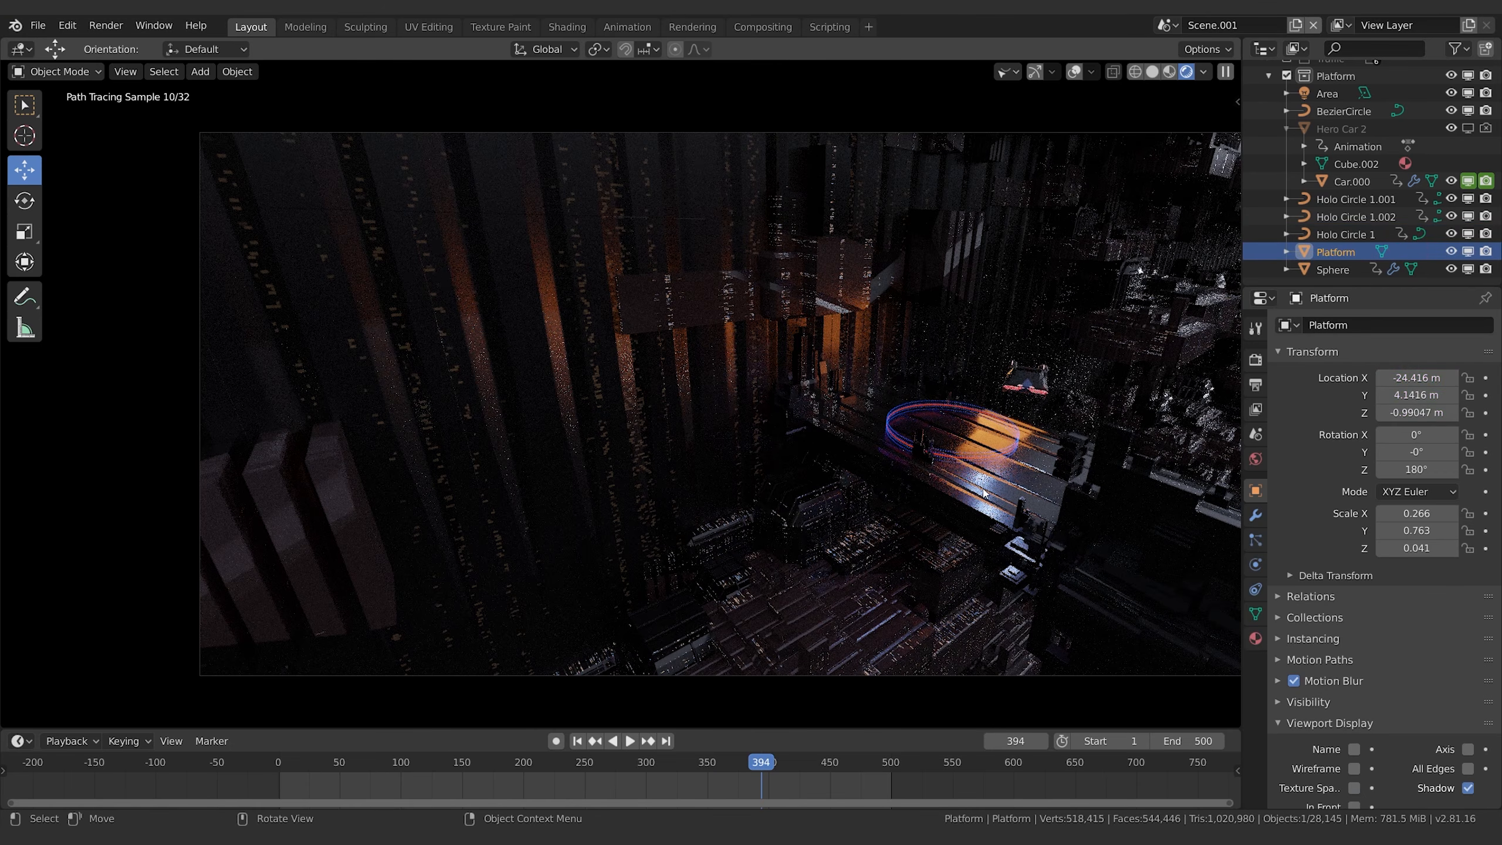
pyautogui.press('z')
pyautogui.click(1158, 482)
pyautogui.scroll(-1, 1098, 496)
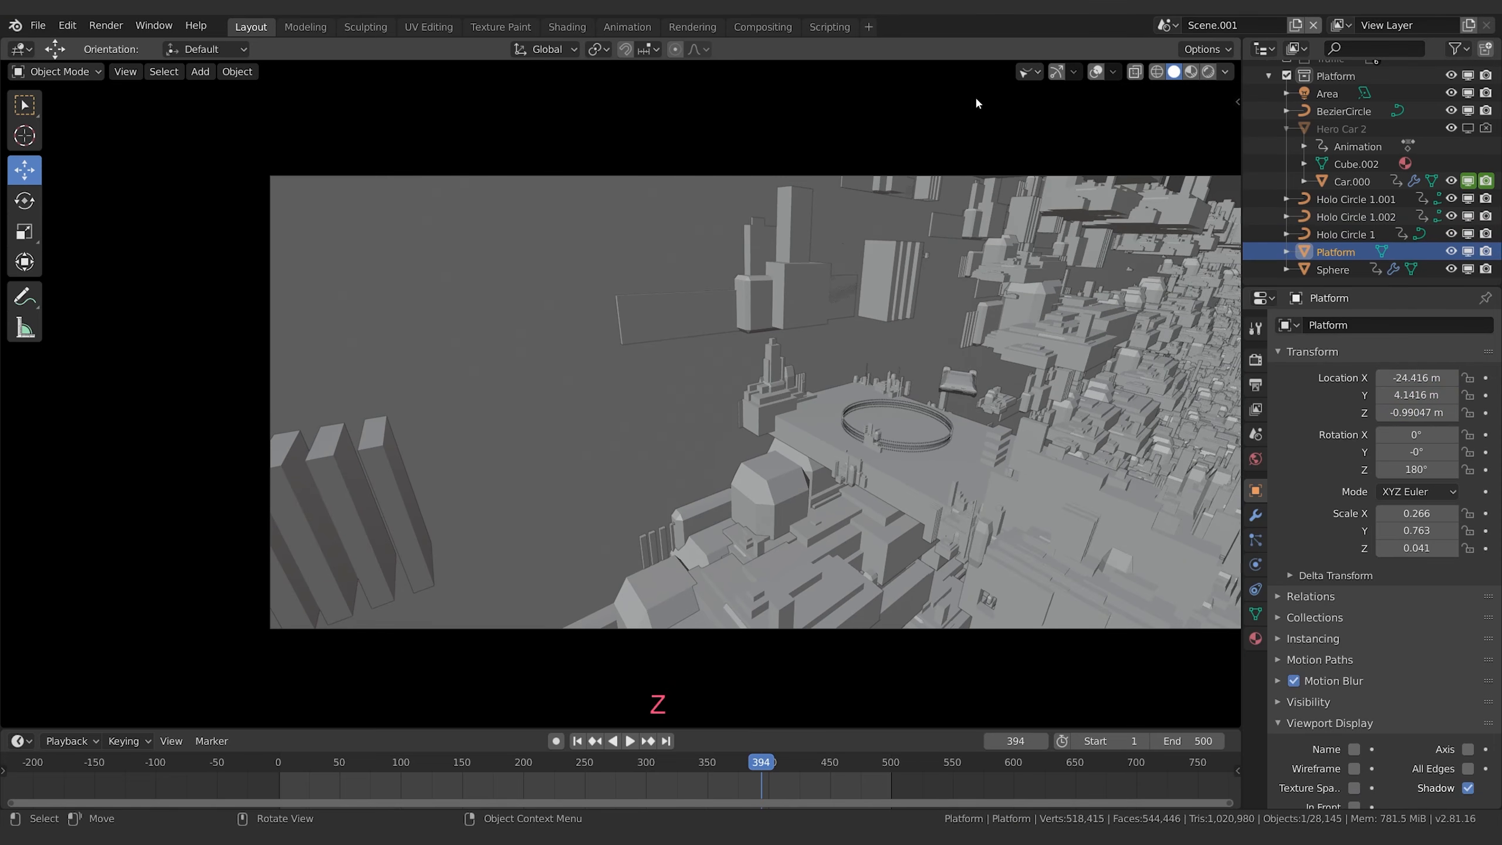
pyautogui.click(1096, 72)
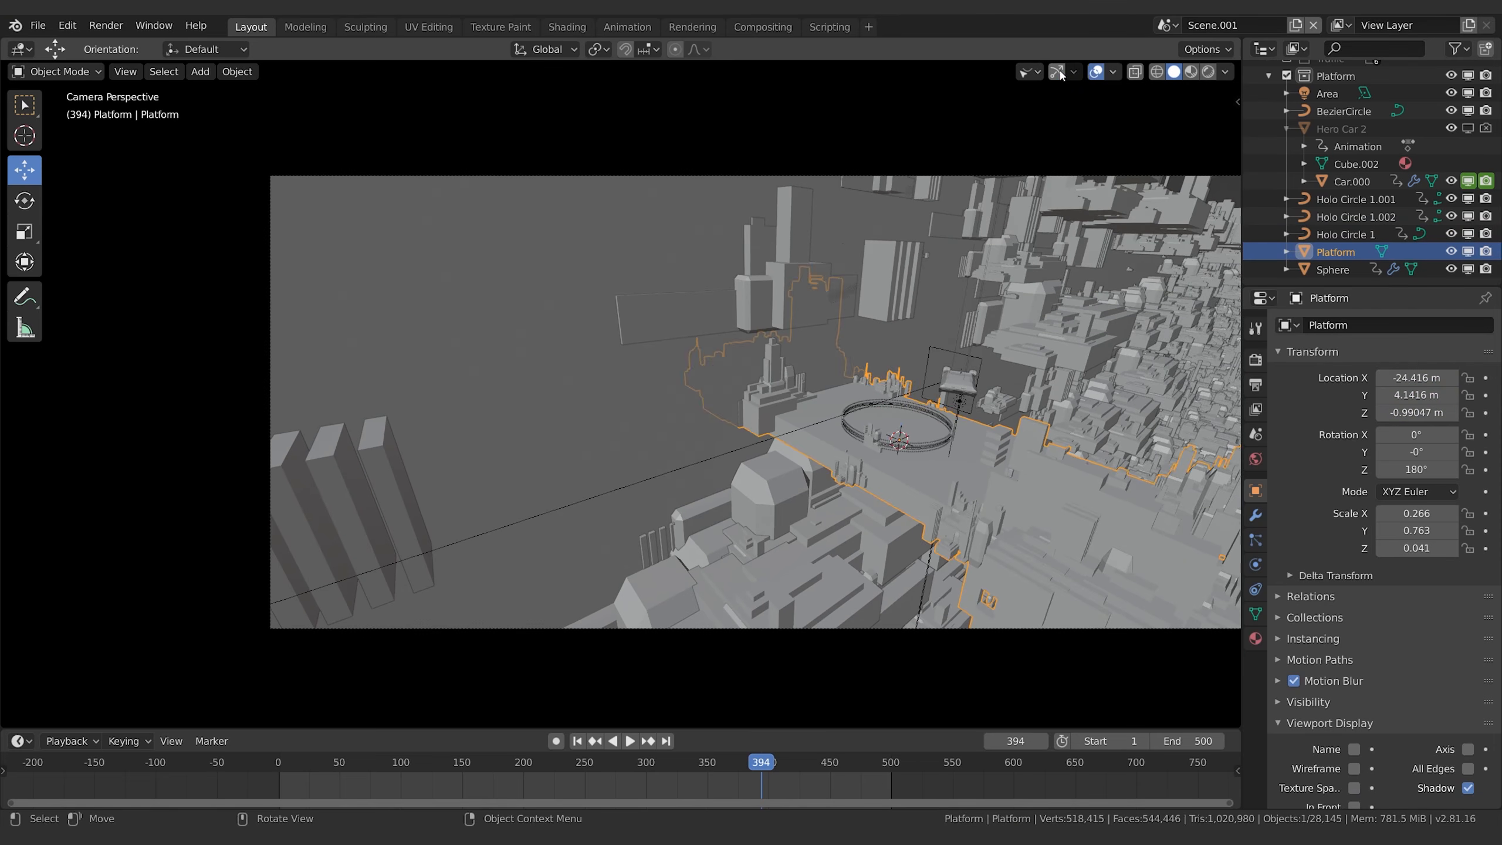
pyautogui.click(1057, 71)
# Duplicate the Platform in place and rotate the copy 90° about the global Z axis.
pyautogui.press('shift')
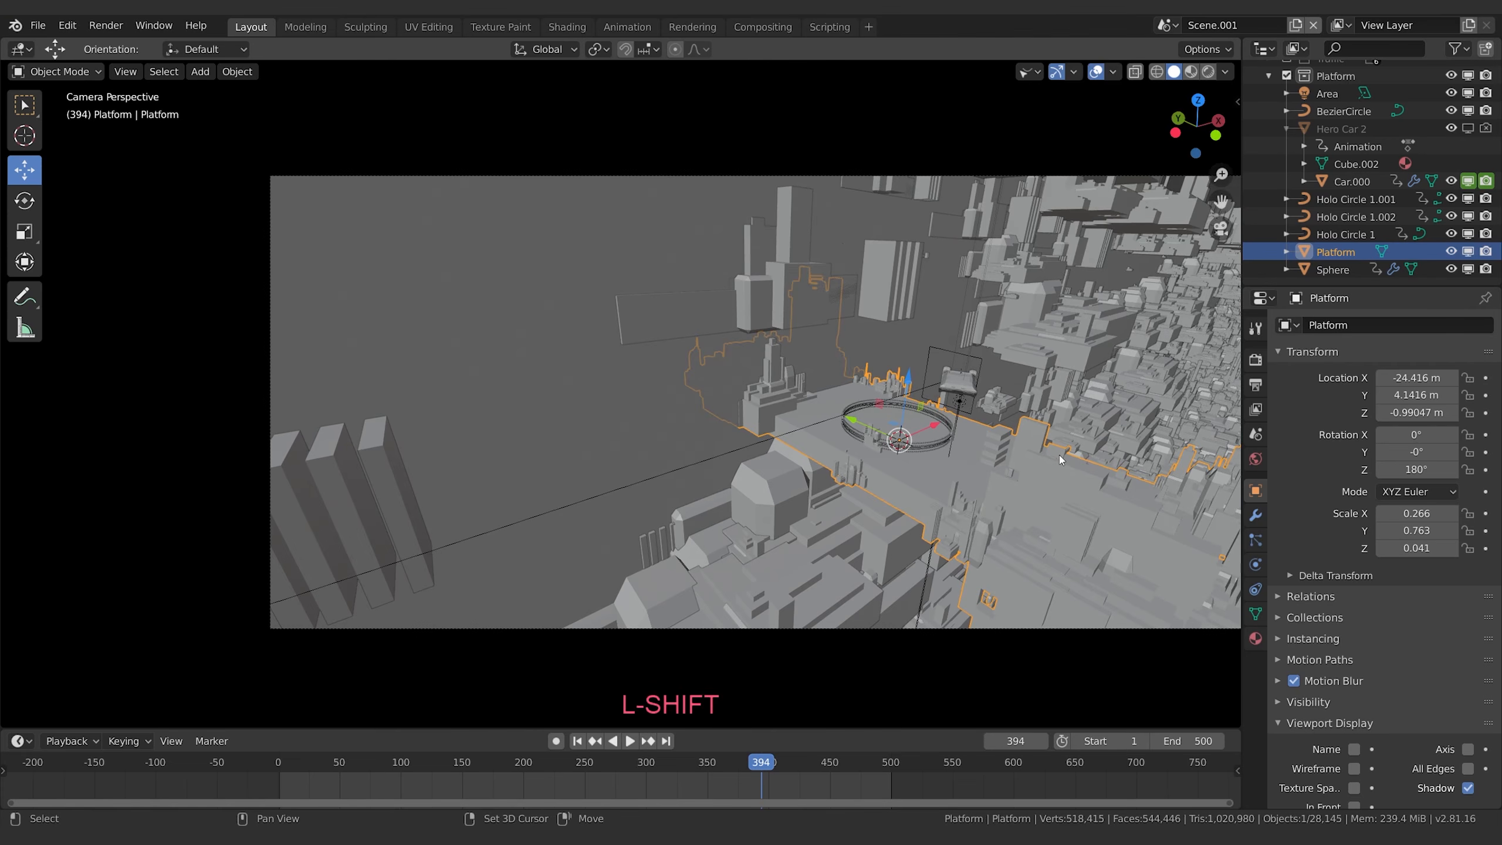
pyautogui.hotkey('shift', 'd')
pyautogui.press('Escape')
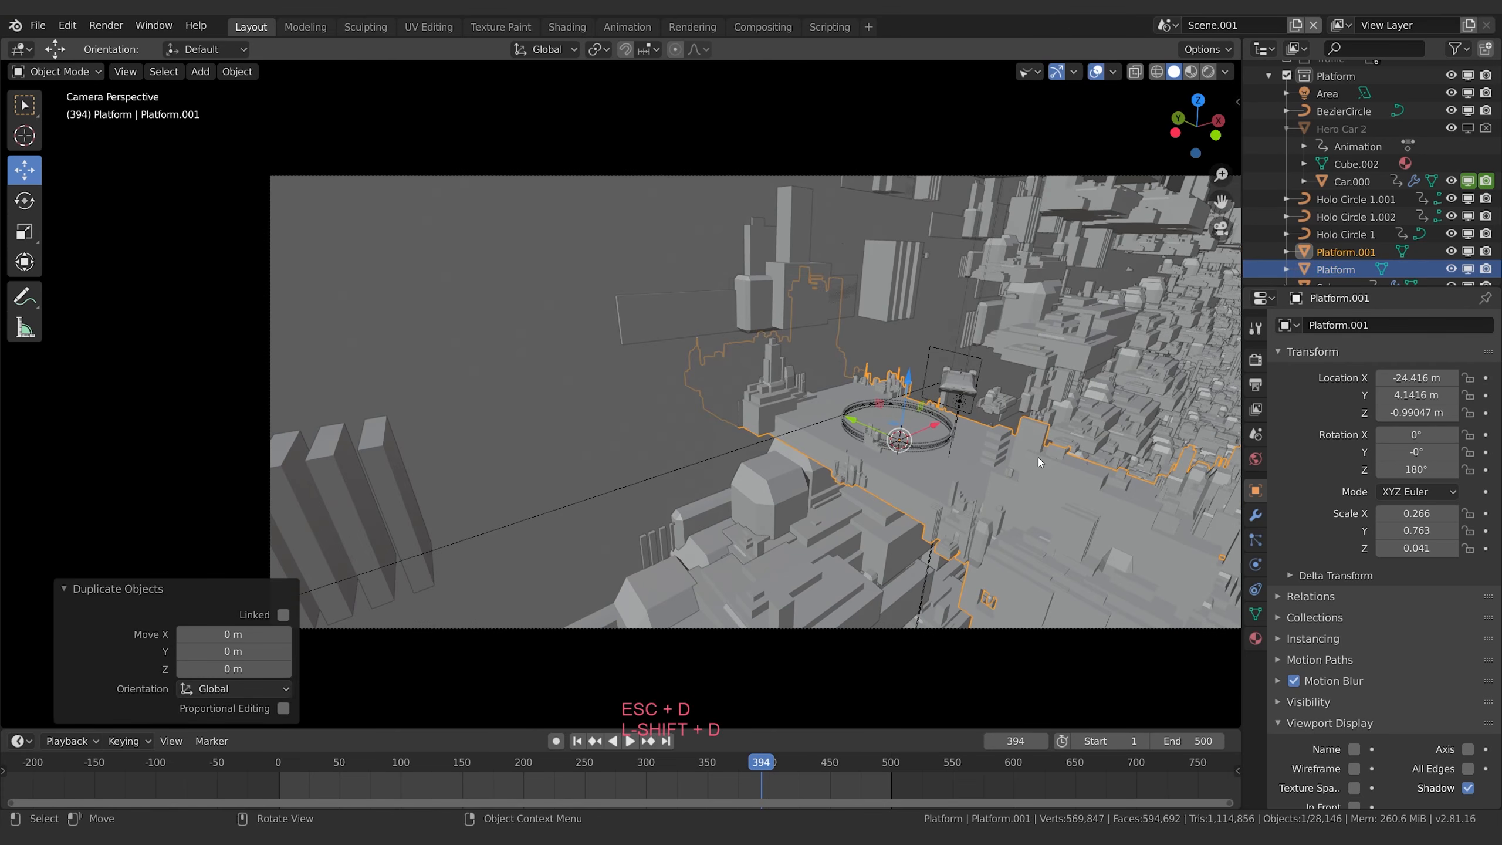
pyautogui.press('r')
pyautogui.press('z')
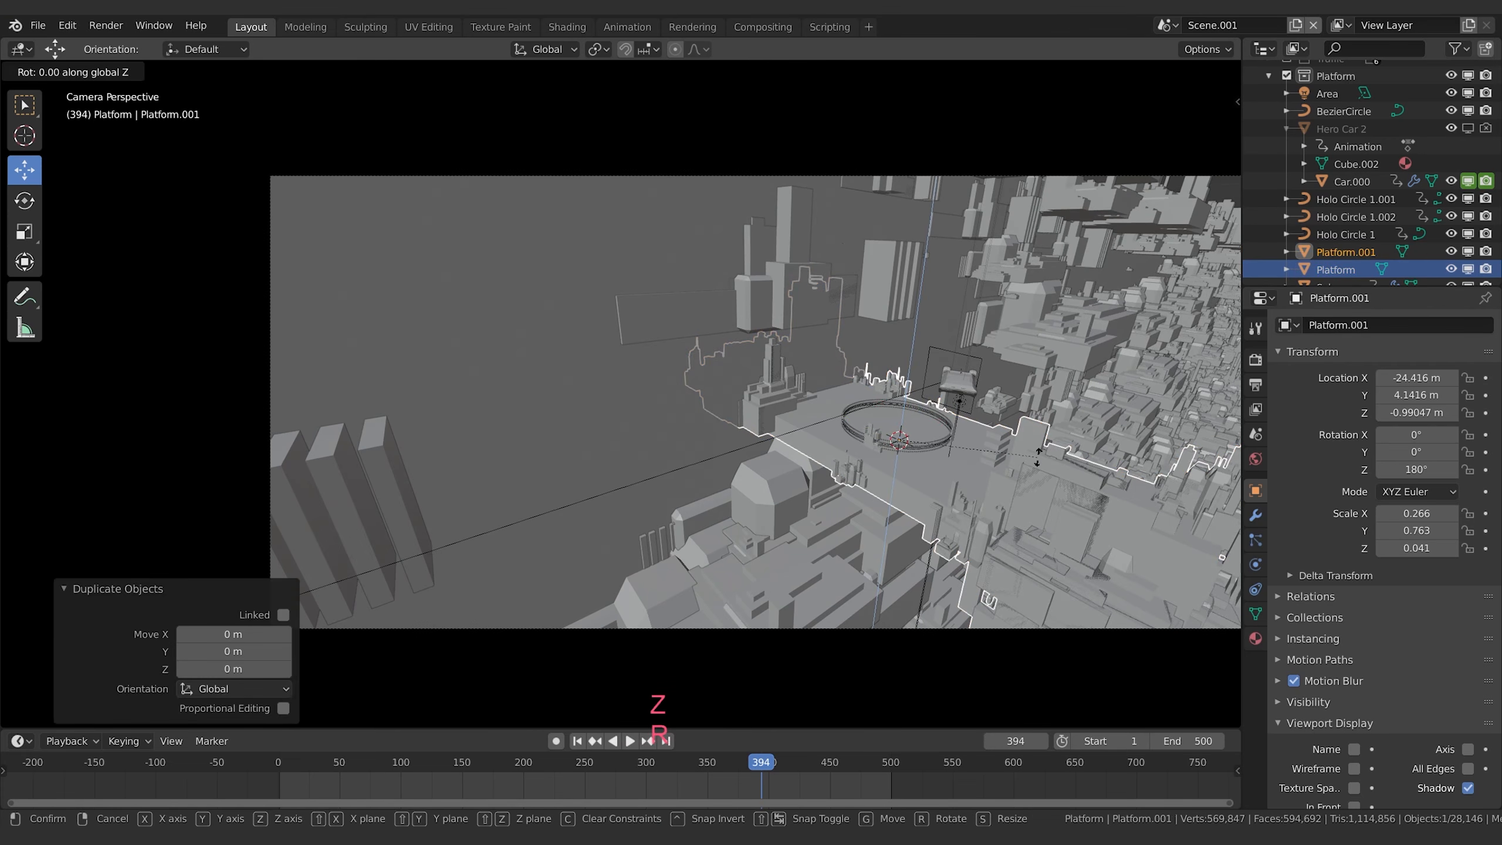
pyautogui.press('KP_9')
pyautogui.press('KP_0')
pyautogui.press('Return')
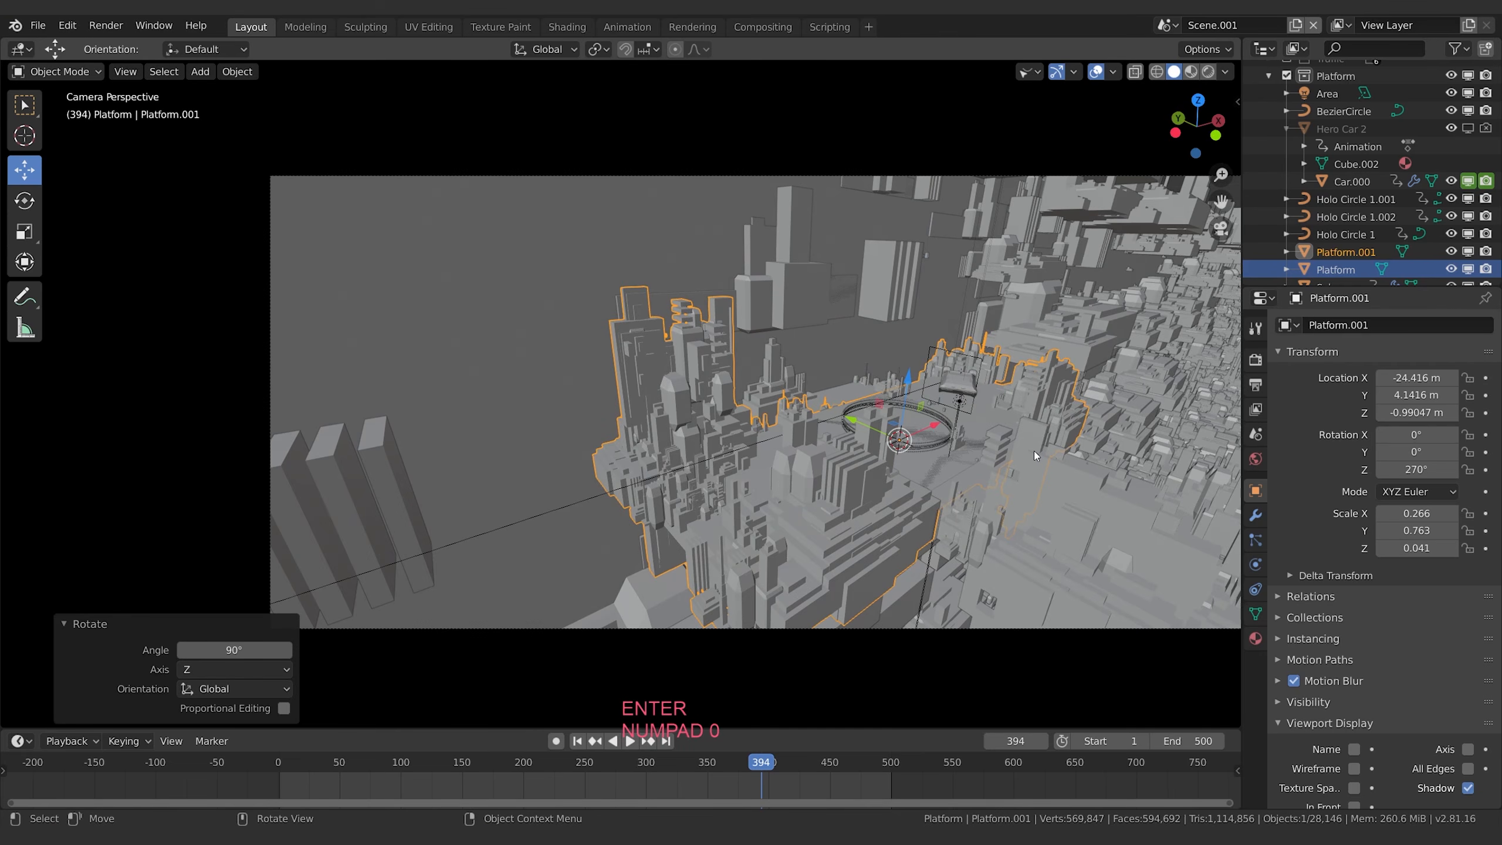
# Flatten the rotated platform copy to 0.323 of its height along global Z and raise it about 0.0118 m.
pyautogui.press('s')
pyautogui.press('z')
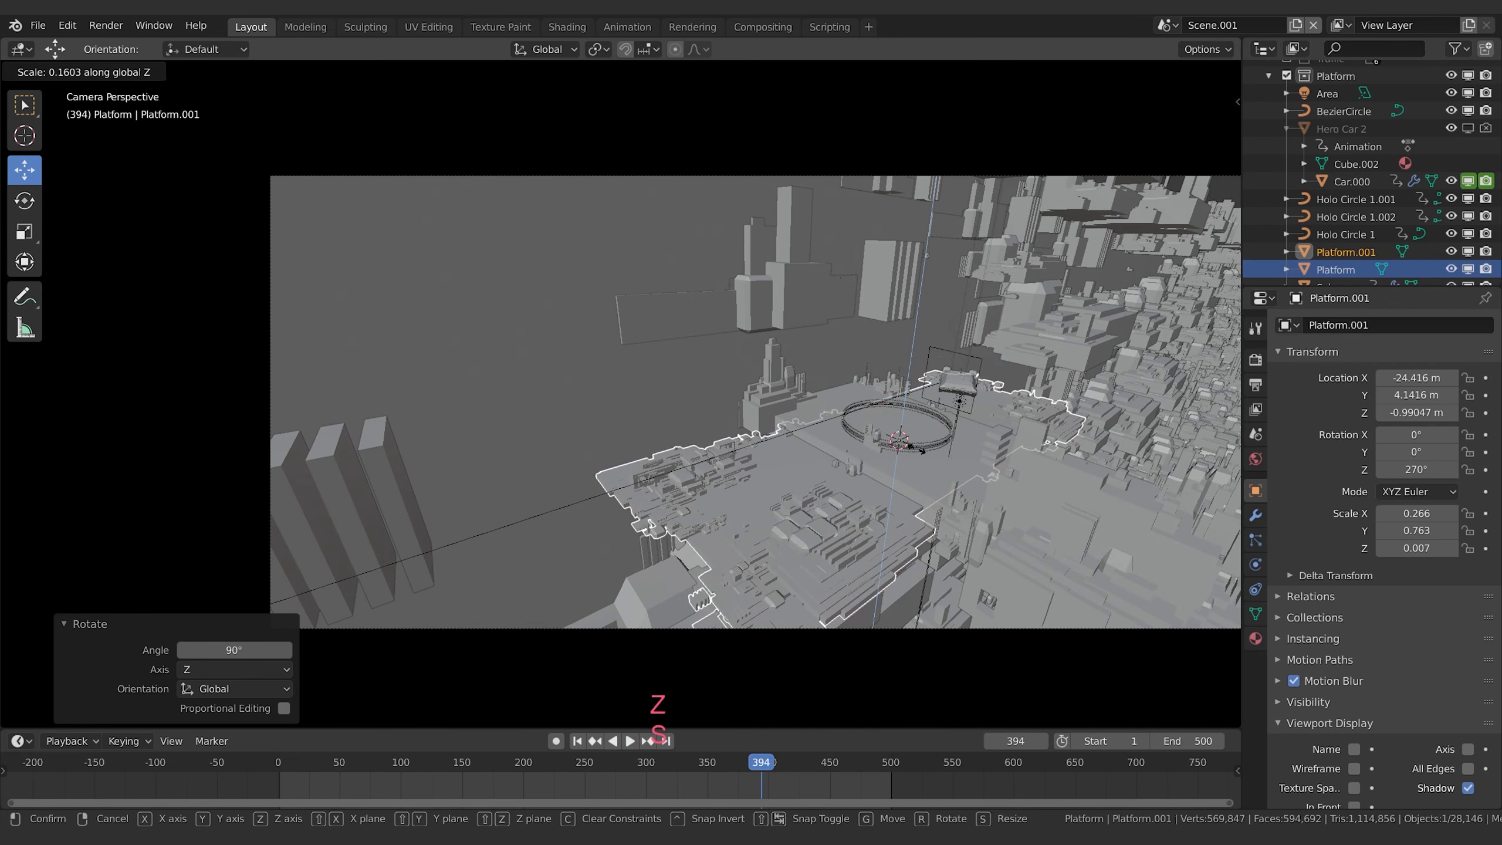
pyautogui.click(944, 447)
pyautogui.press('g')
pyautogui.press('z')
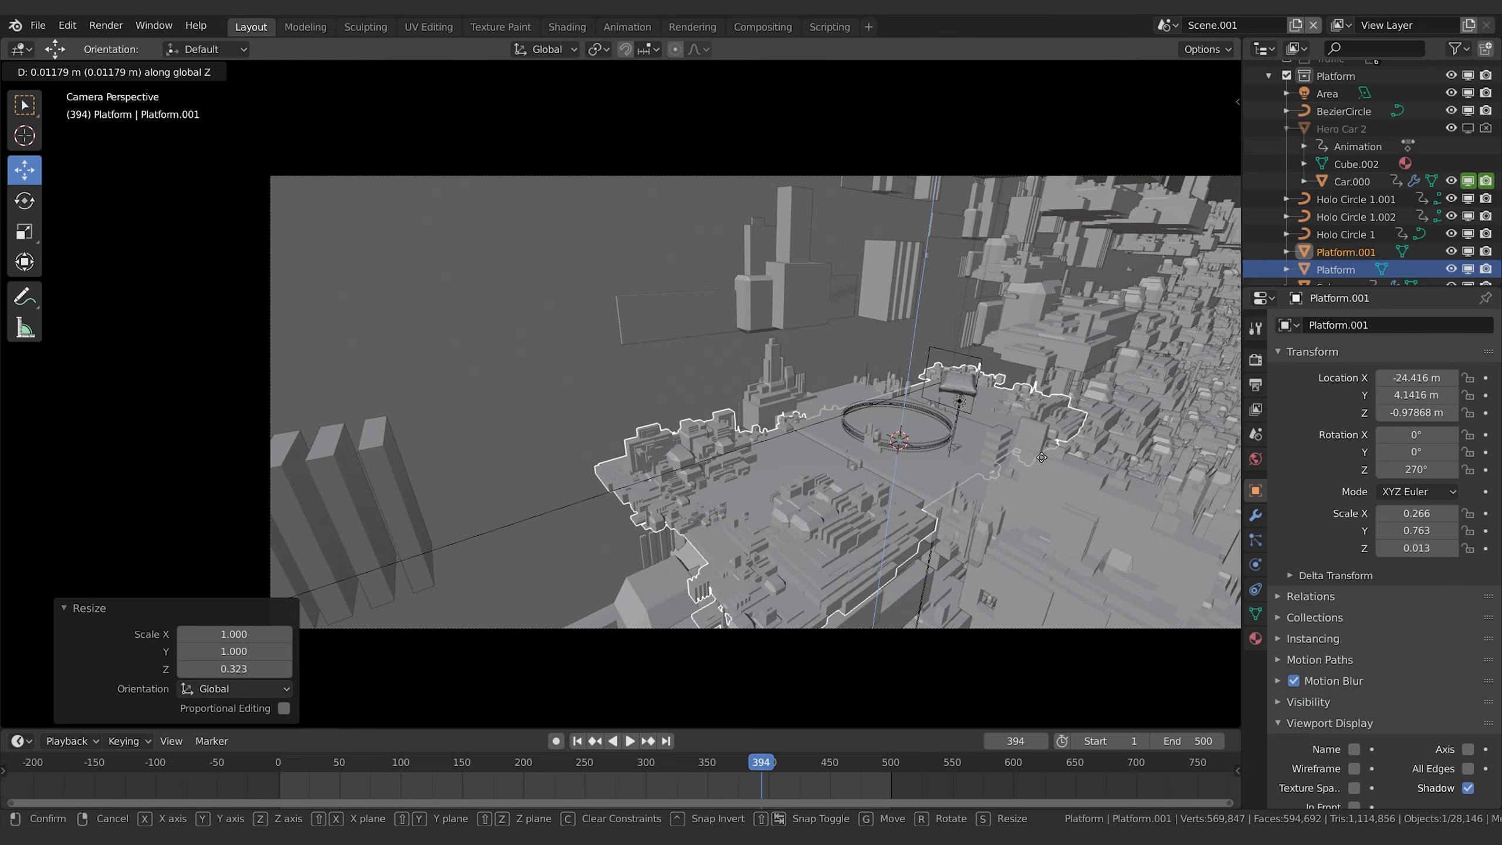
pyautogui.click(1040, 457)
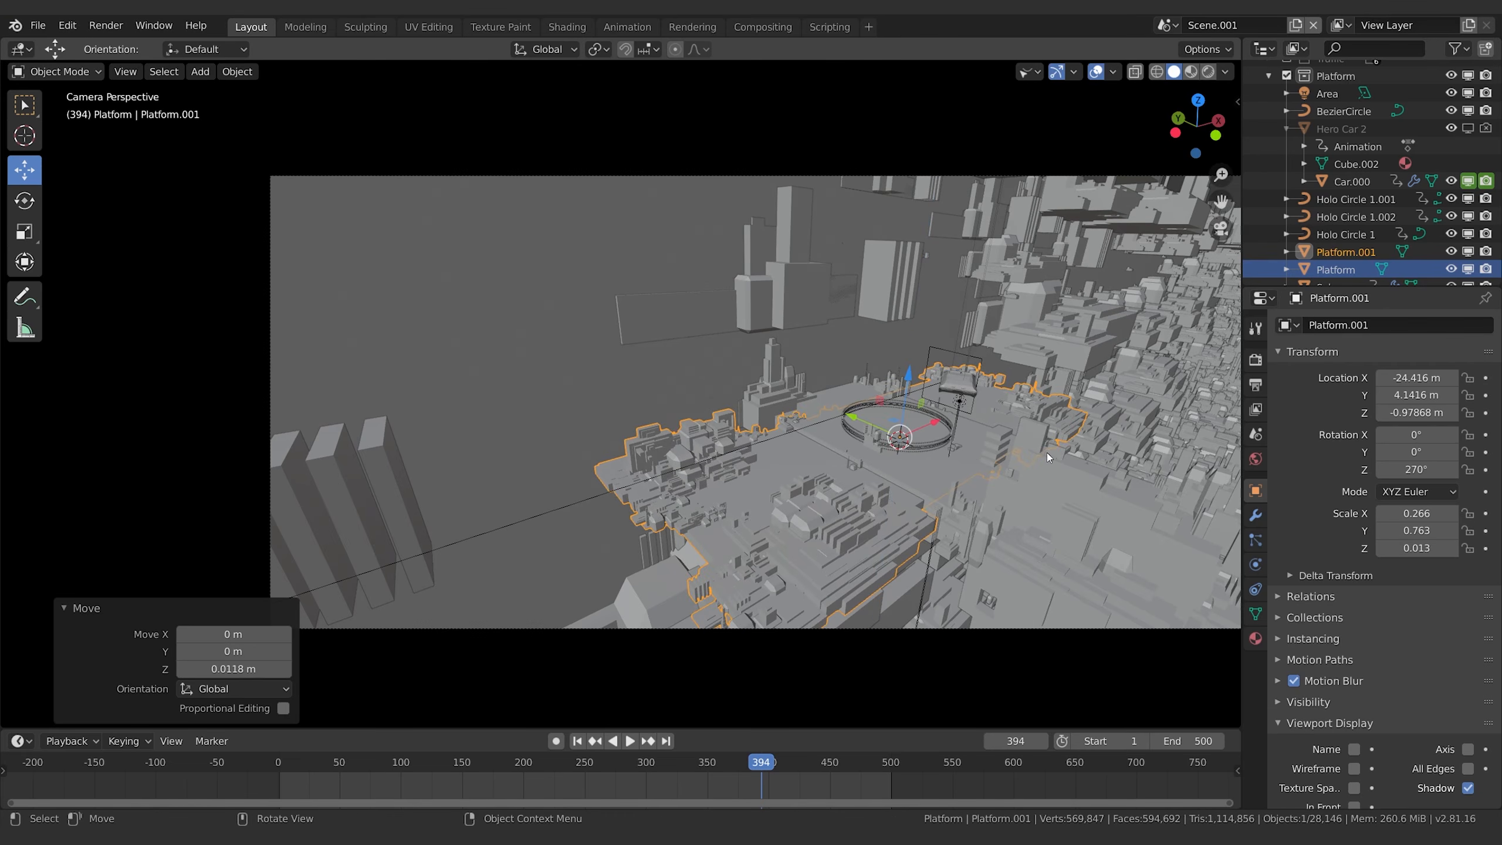
# Preview the flattened platform copy in rendered shading through the camera with overlays and gizmos hidden.
pyautogui.press('z')
pyautogui.click(1201, 441)
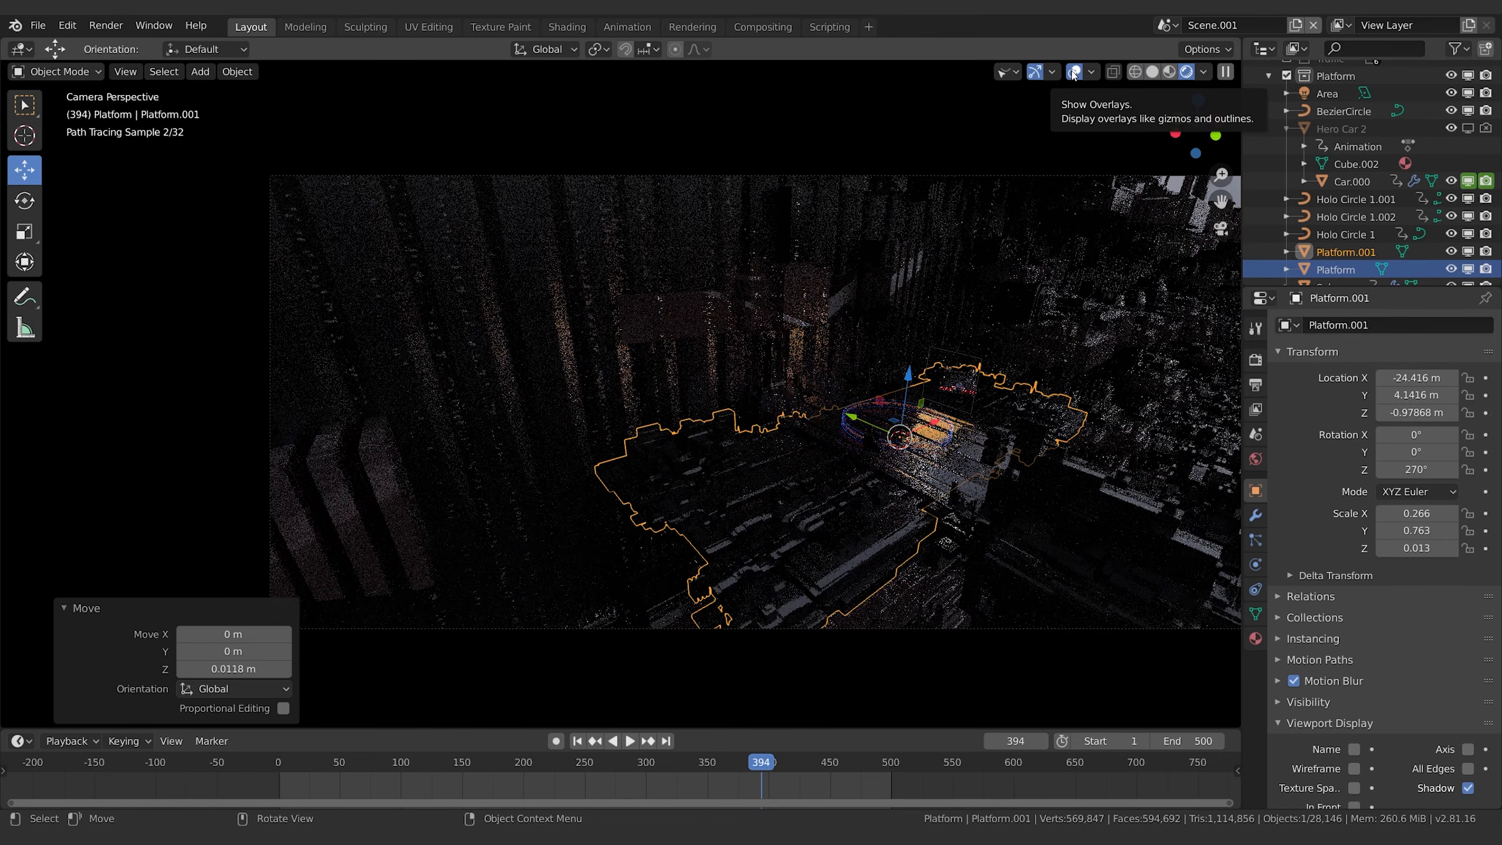
pyautogui.click(1073, 73)
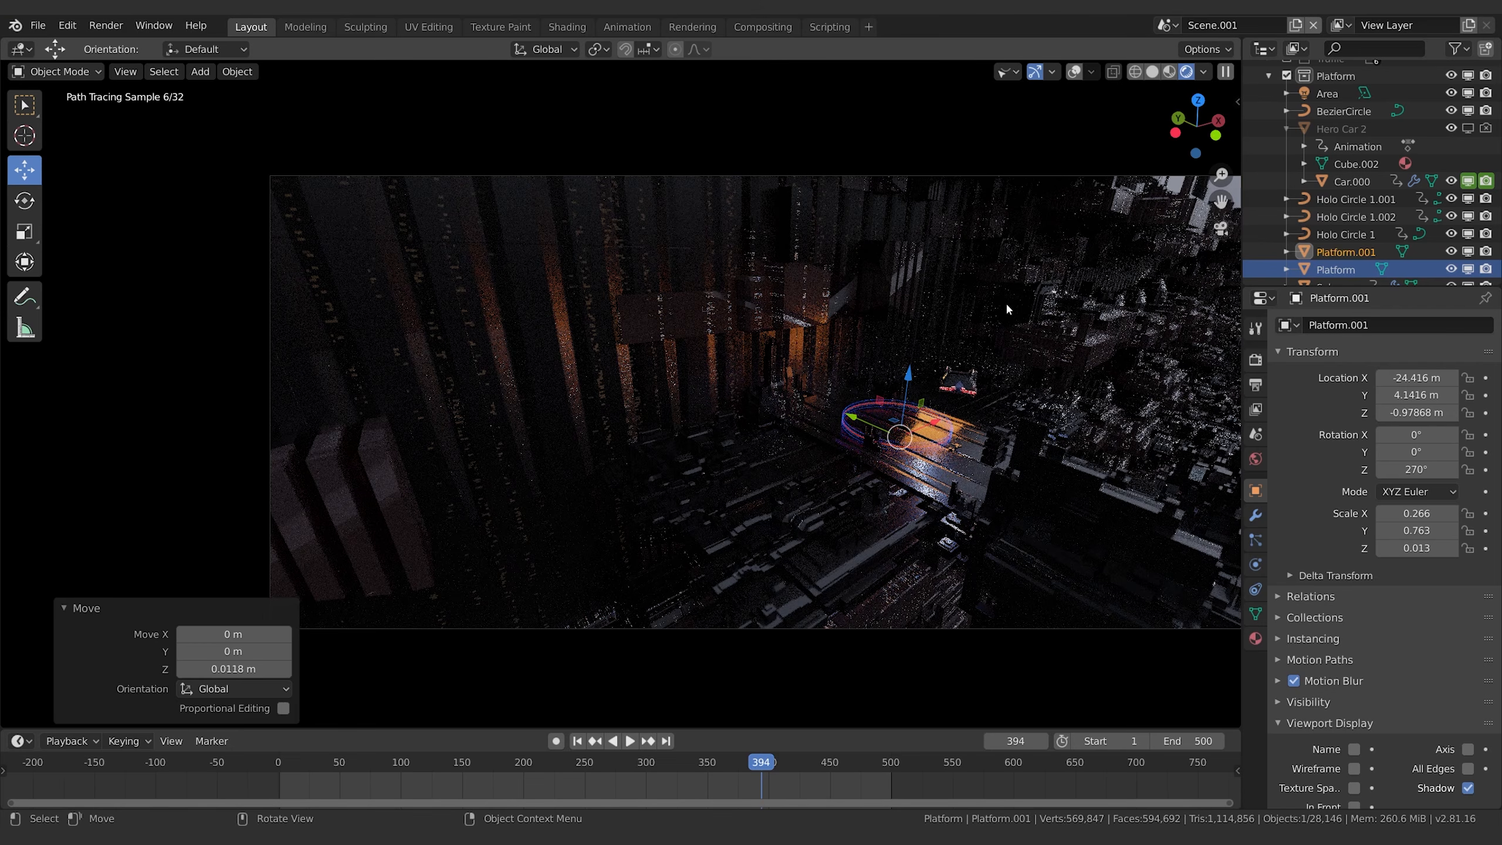
pyautogui.click(1073, 72)
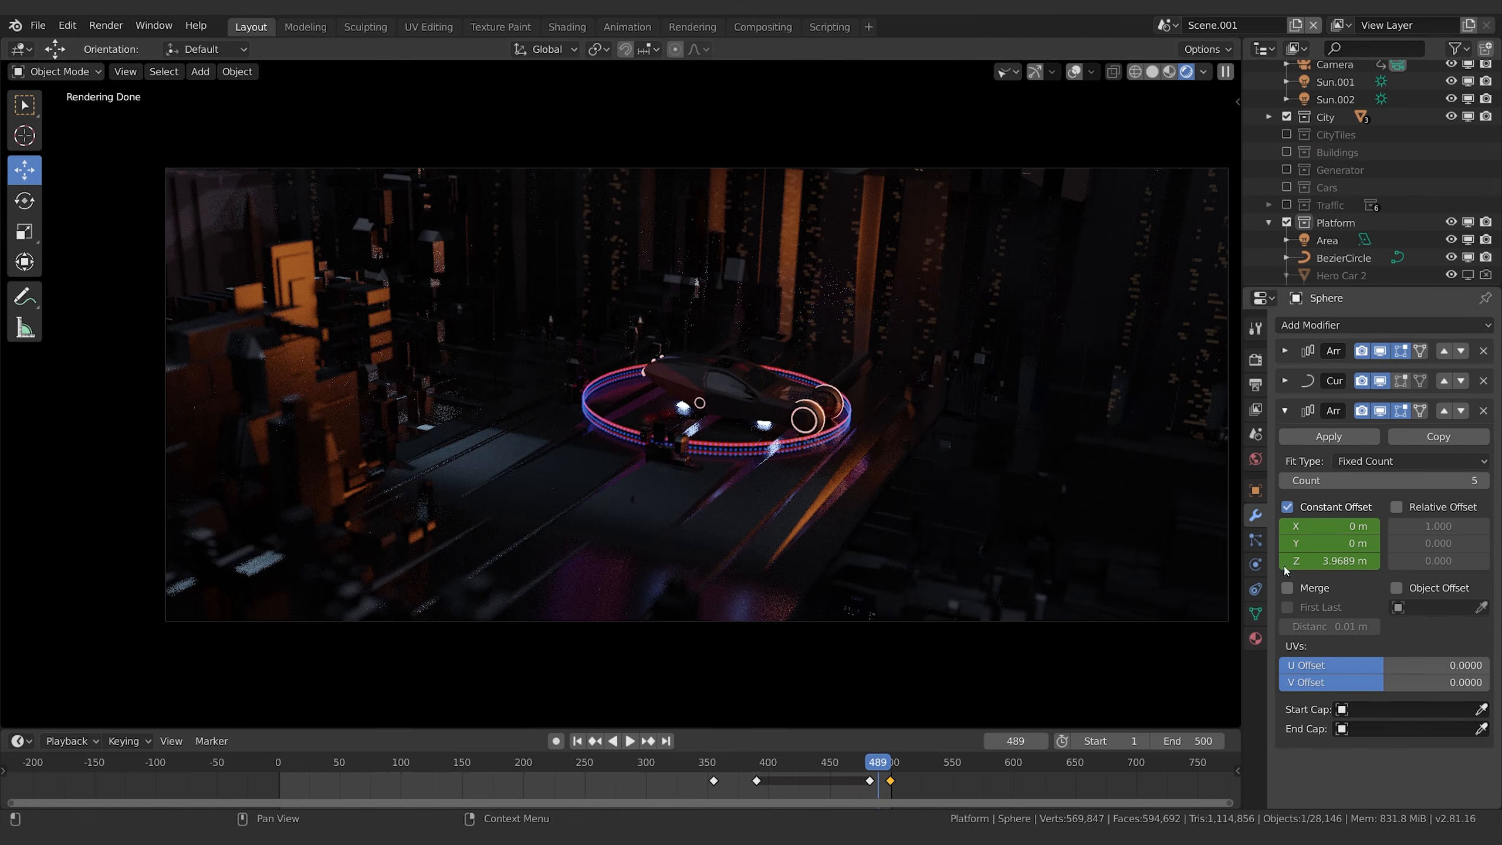
# Duplicate the Sphere ring object in place and remove the Curve modifier from the copy.
pyautogui.scroll(-5, 1338, 276)
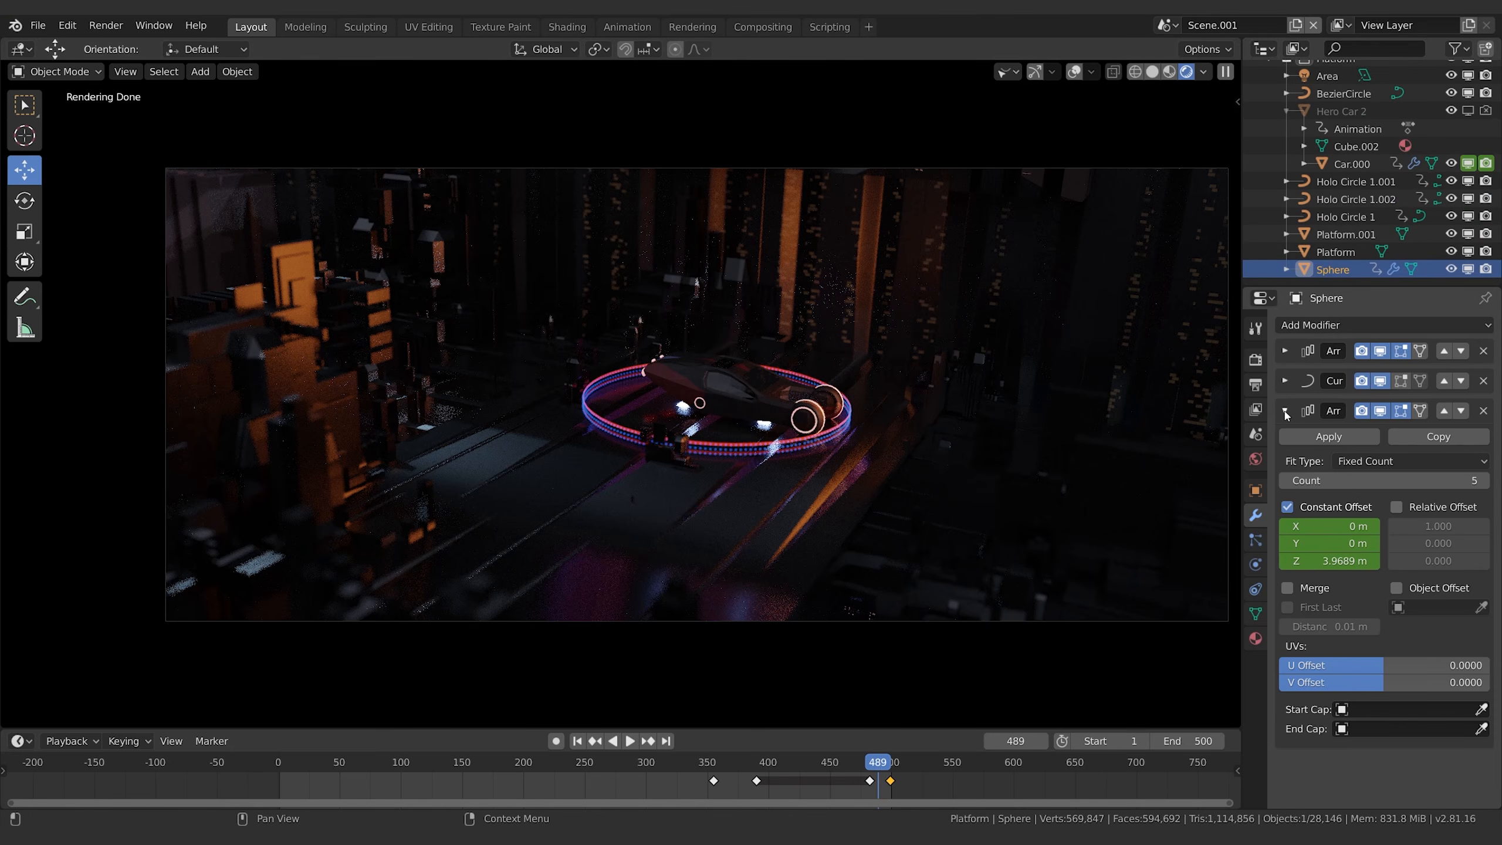
pyautogui.hotkey('shift', 'd')
pyautogui.press('Escape')
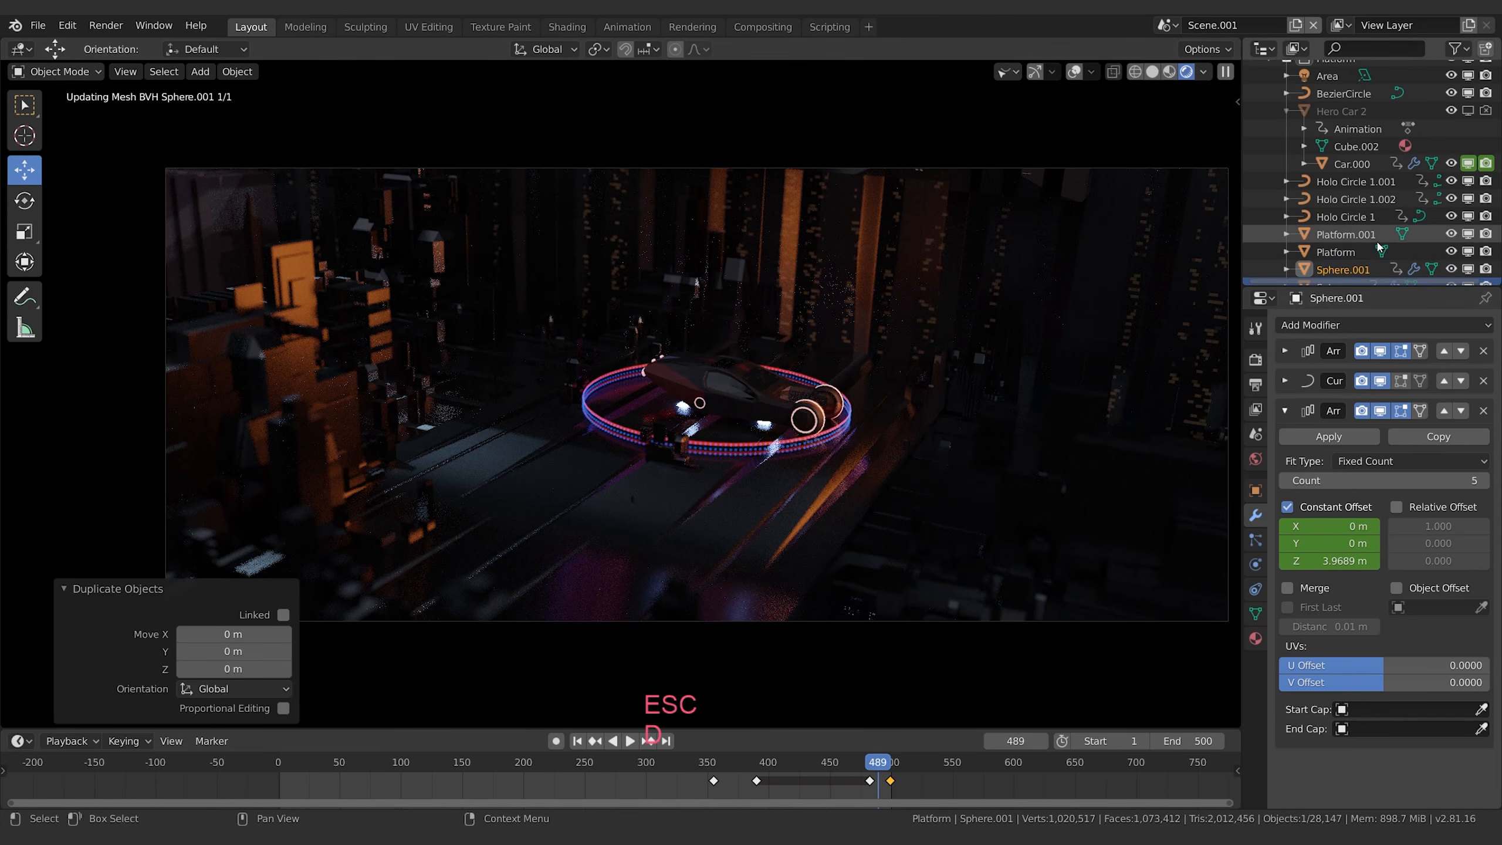
pyautogui.click(1354, 269)
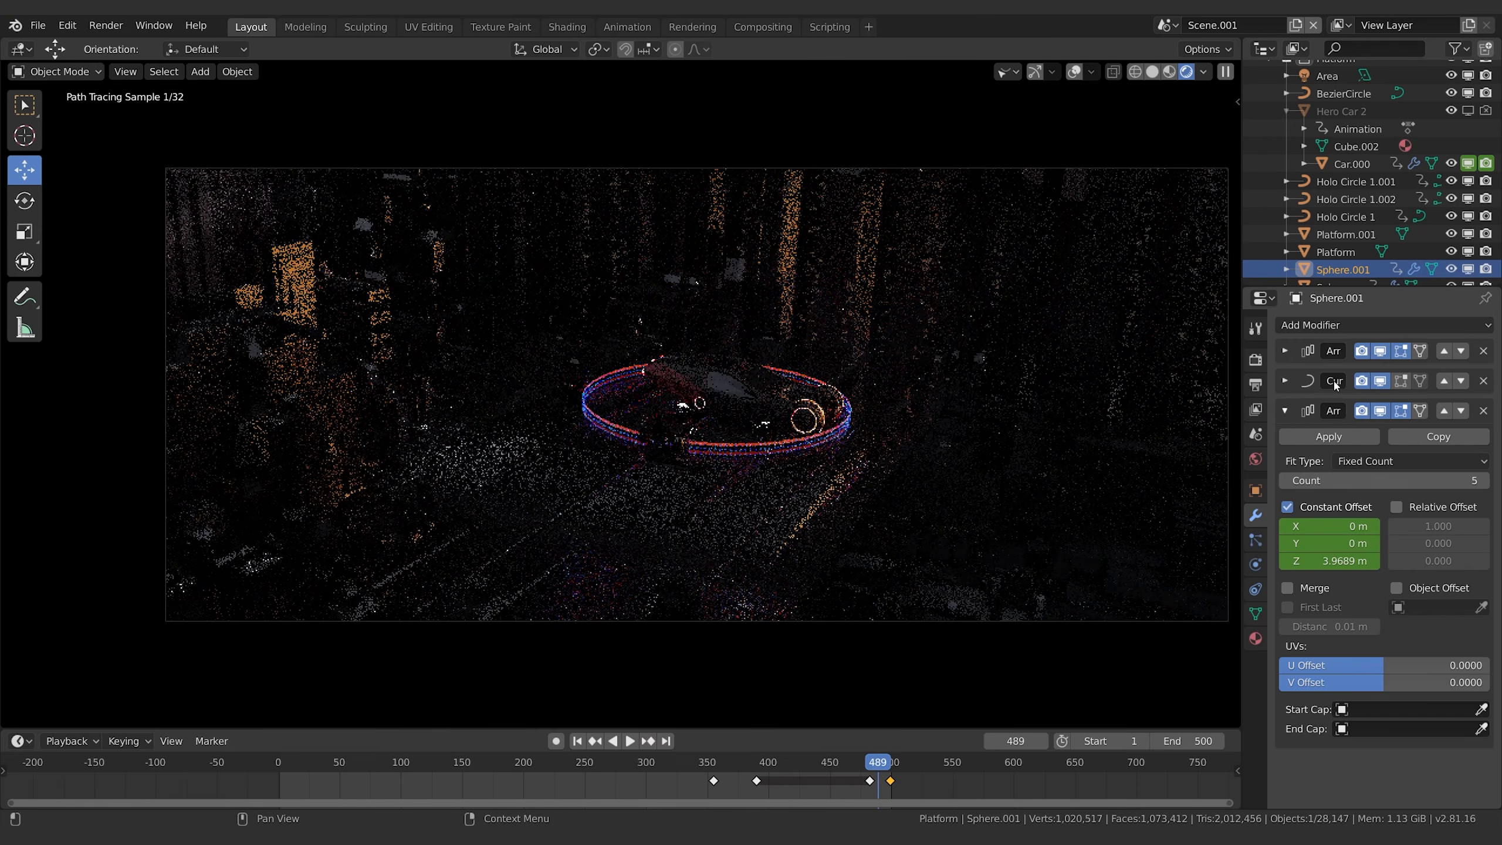
pyautogui.click(1284, 381)
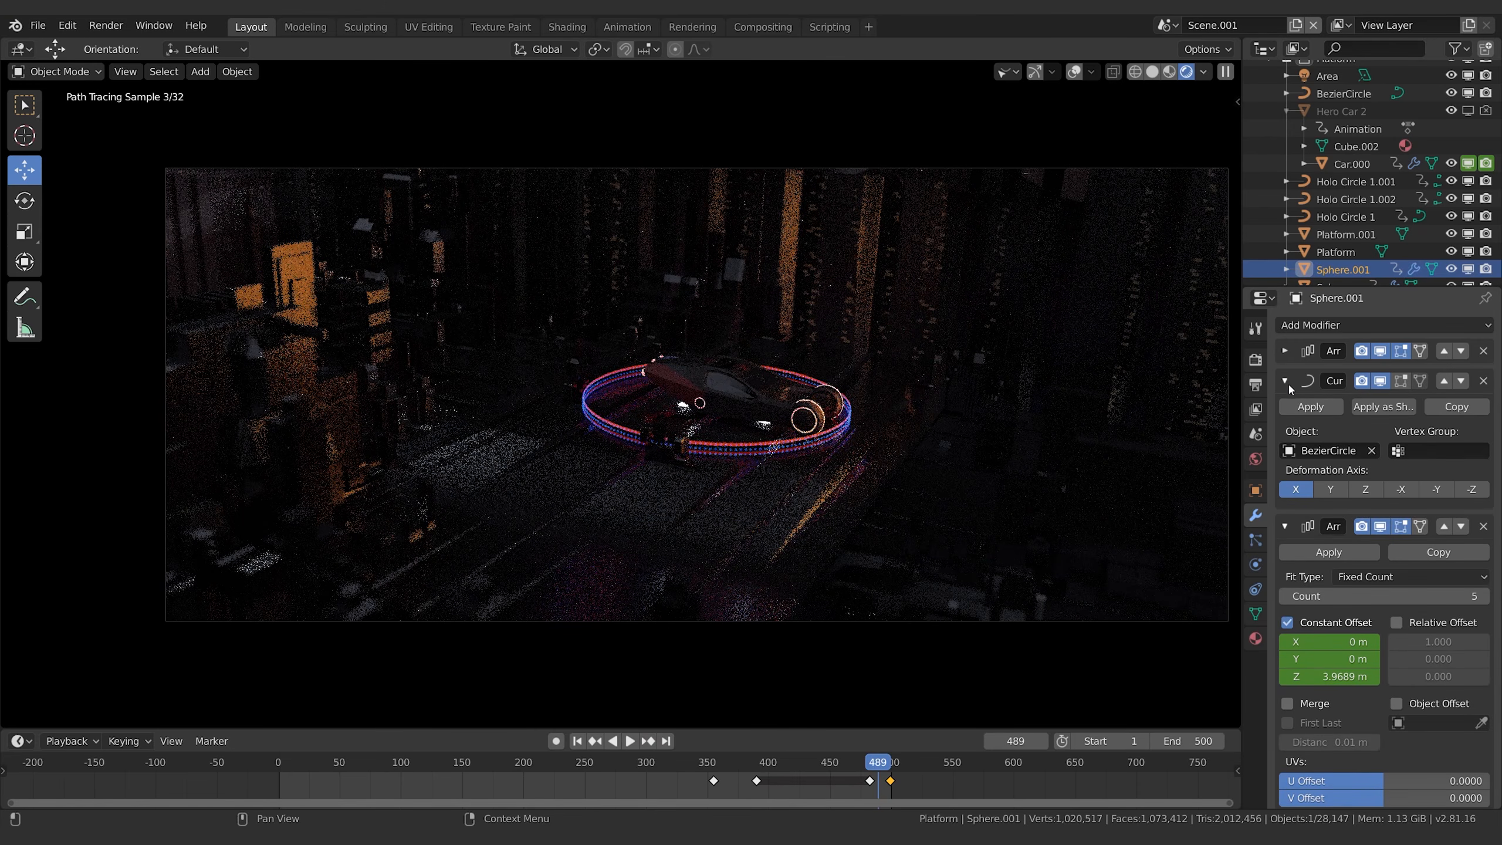
pyautogui.click(1483, 381)
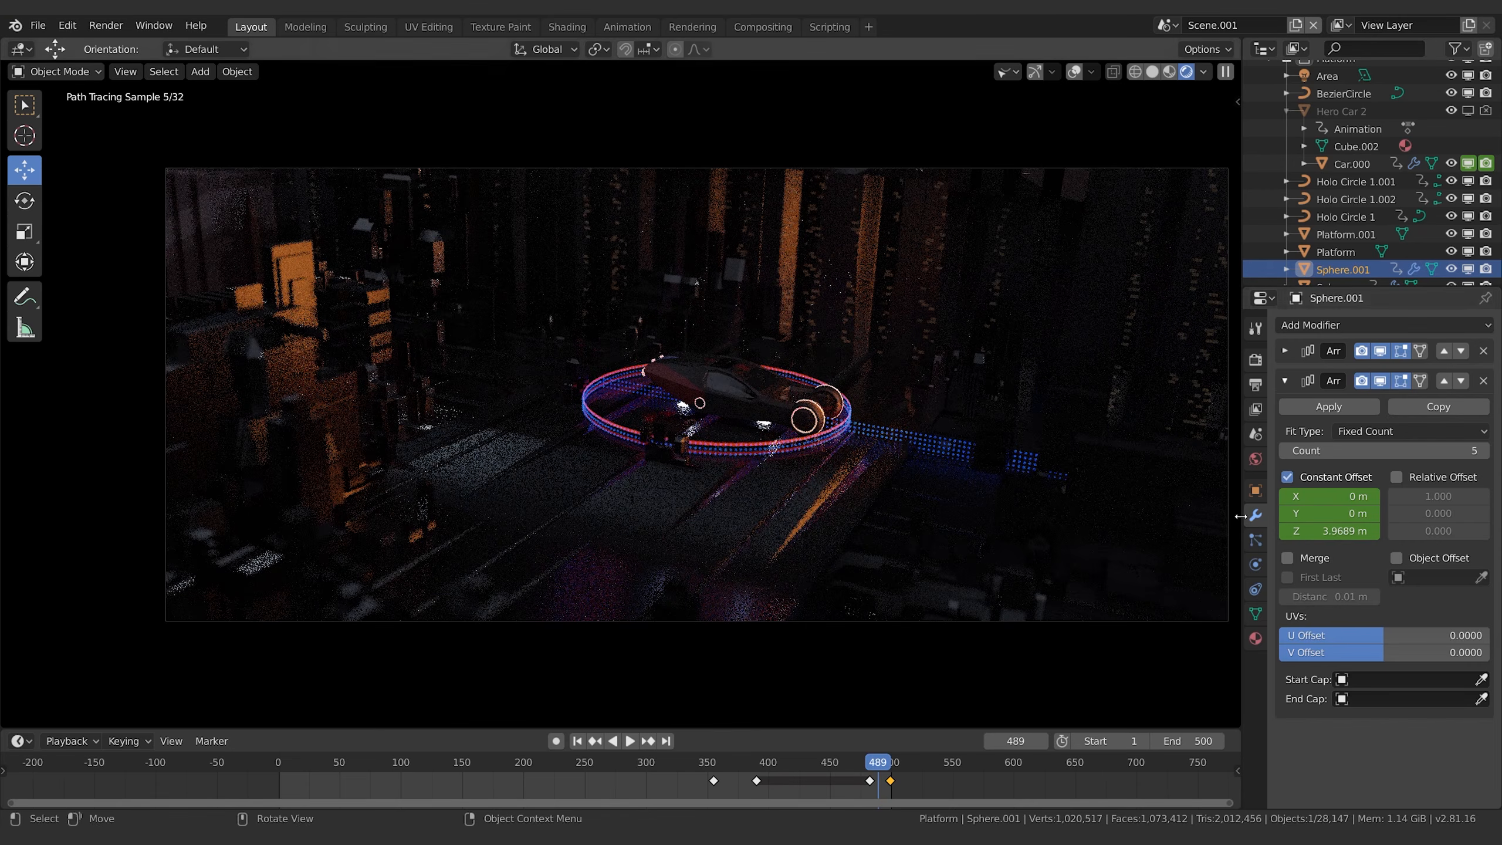
# Assign the Holo-Orange.003 material to the sphere copy and return to its second Array modifier's settings.
pyautogui.click(1256, 638)
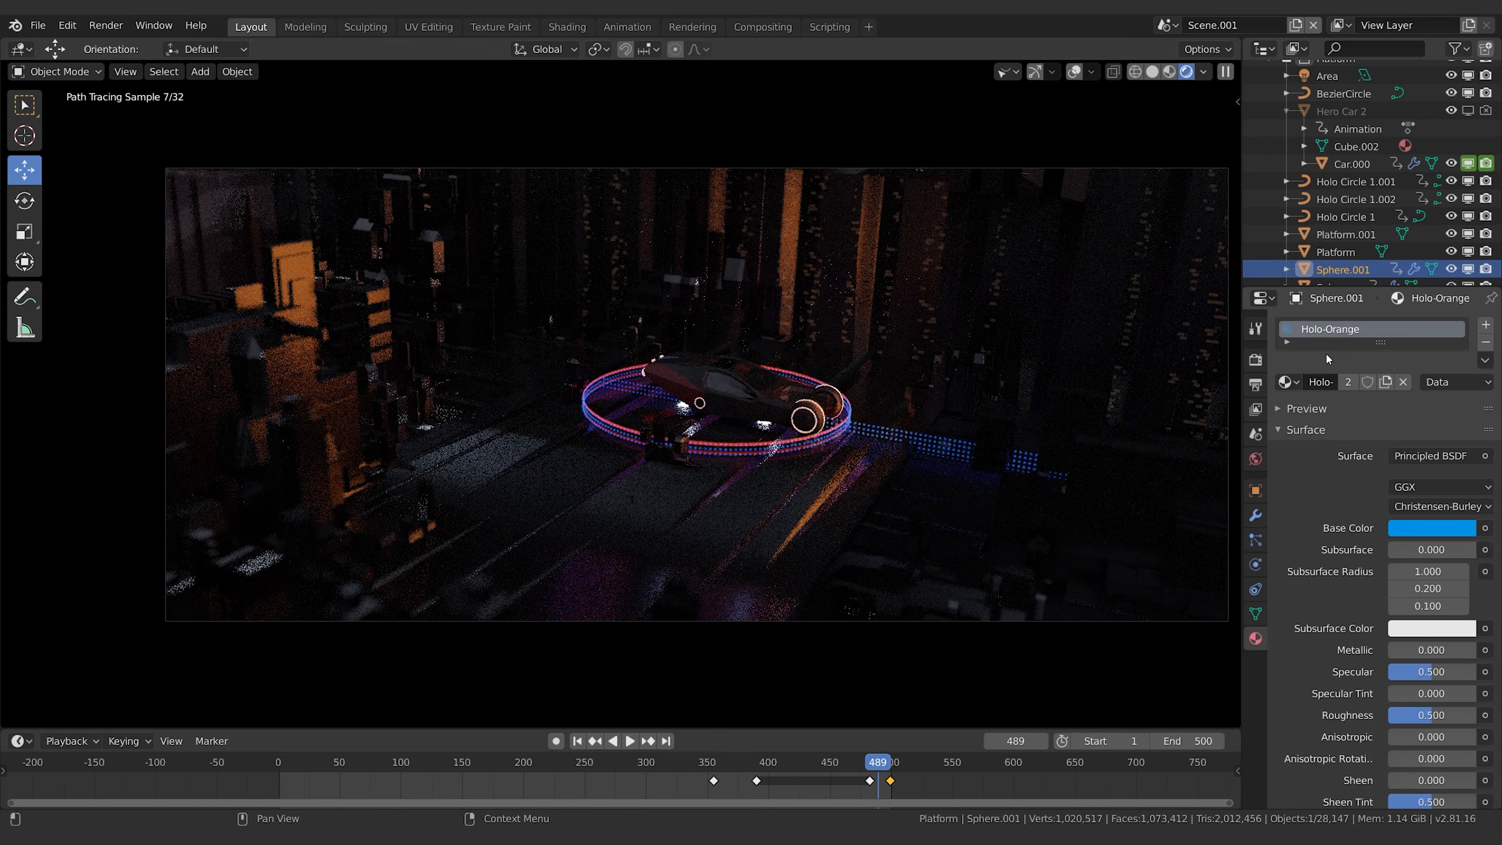
pyautogui.click(1287, 382)
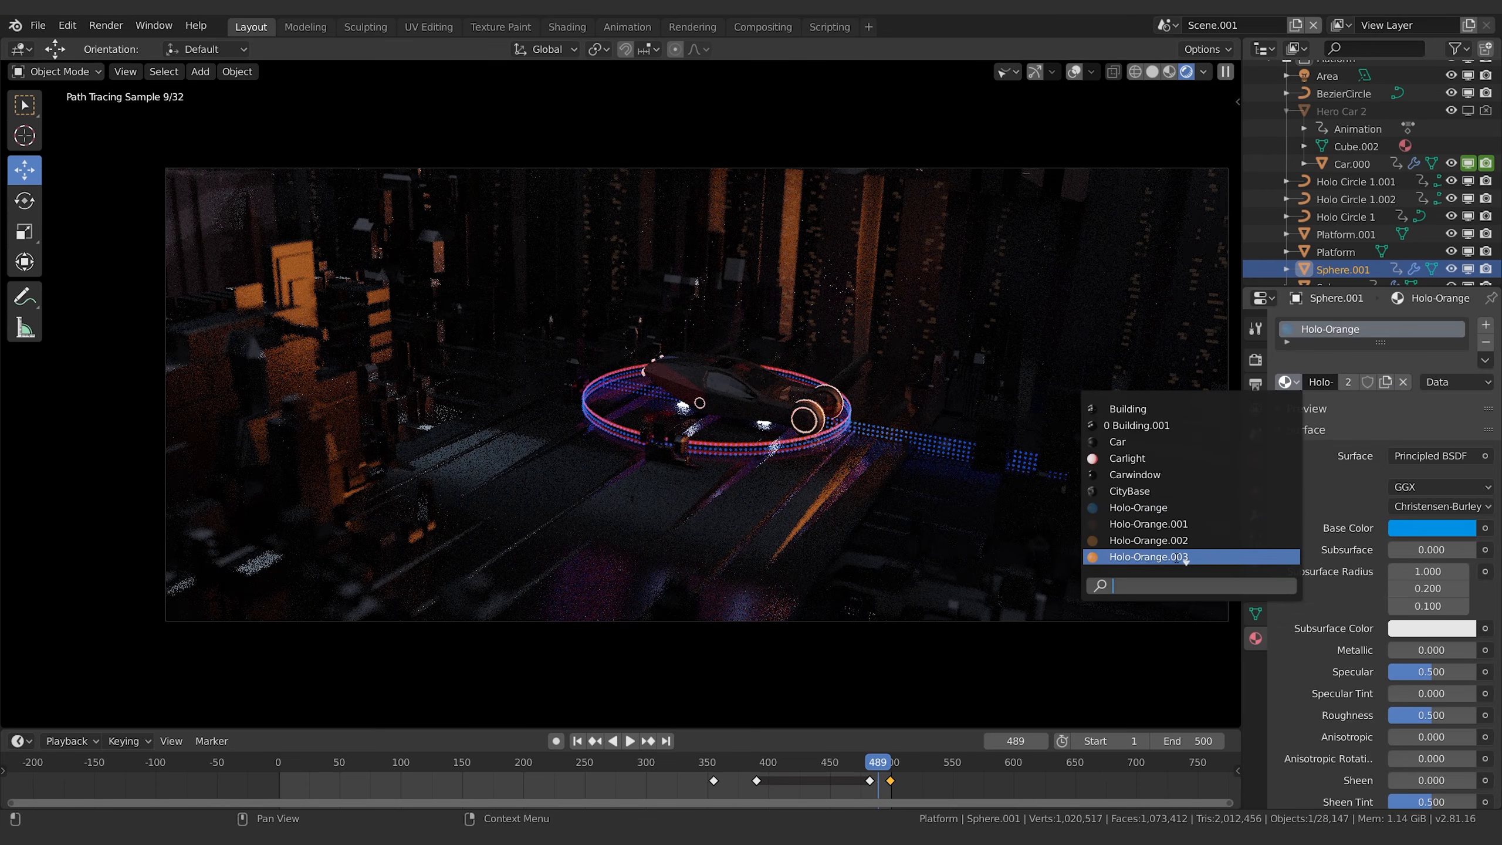
pyautogui.click(1177, 559)
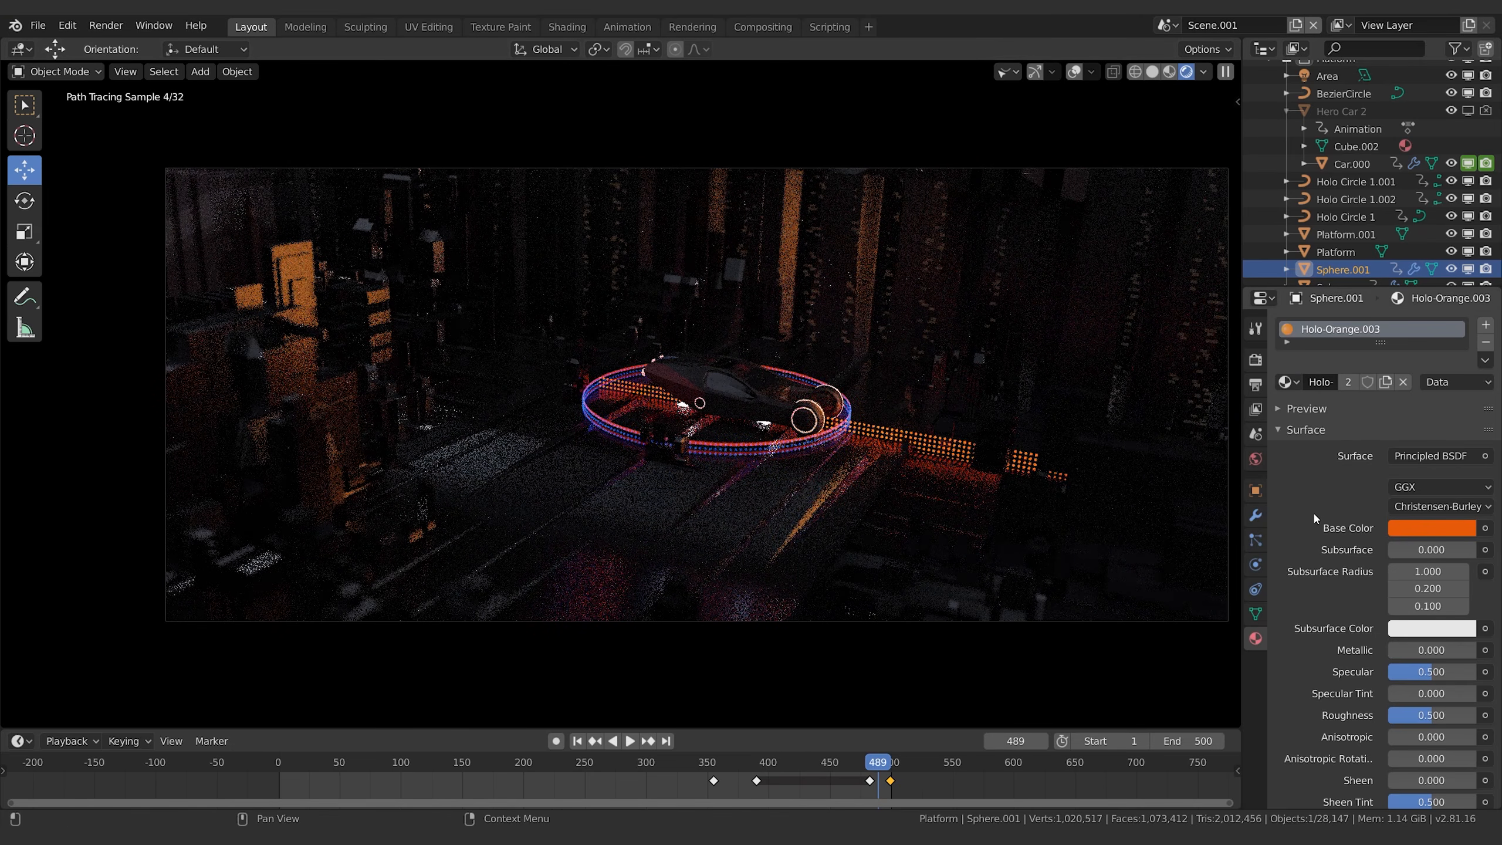
pyautogui.click(1254, 516)
pyautogui.click(1287, 380)
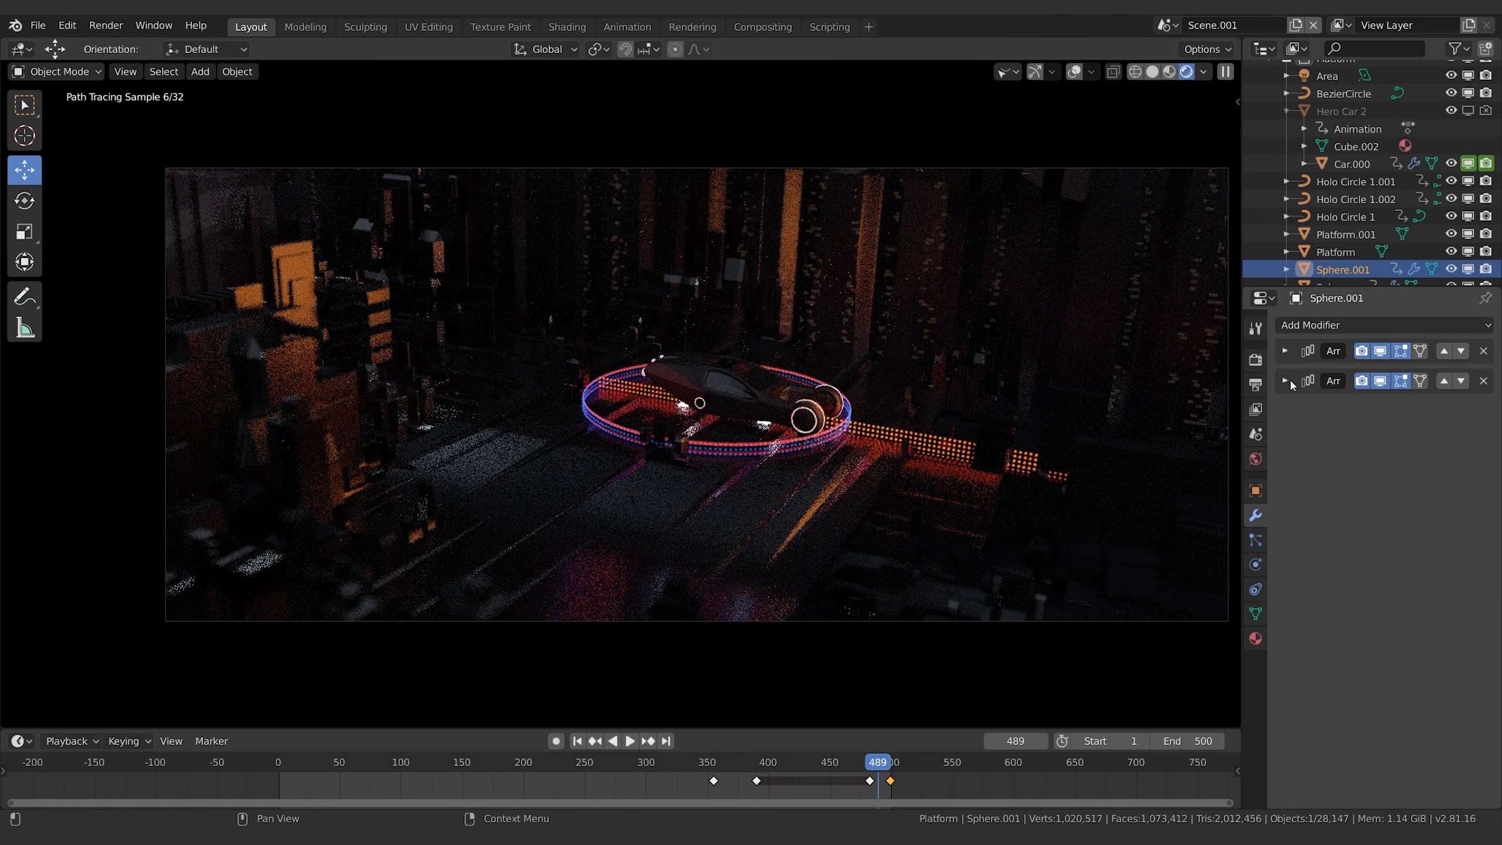
pyautogui.click(1285, 381)
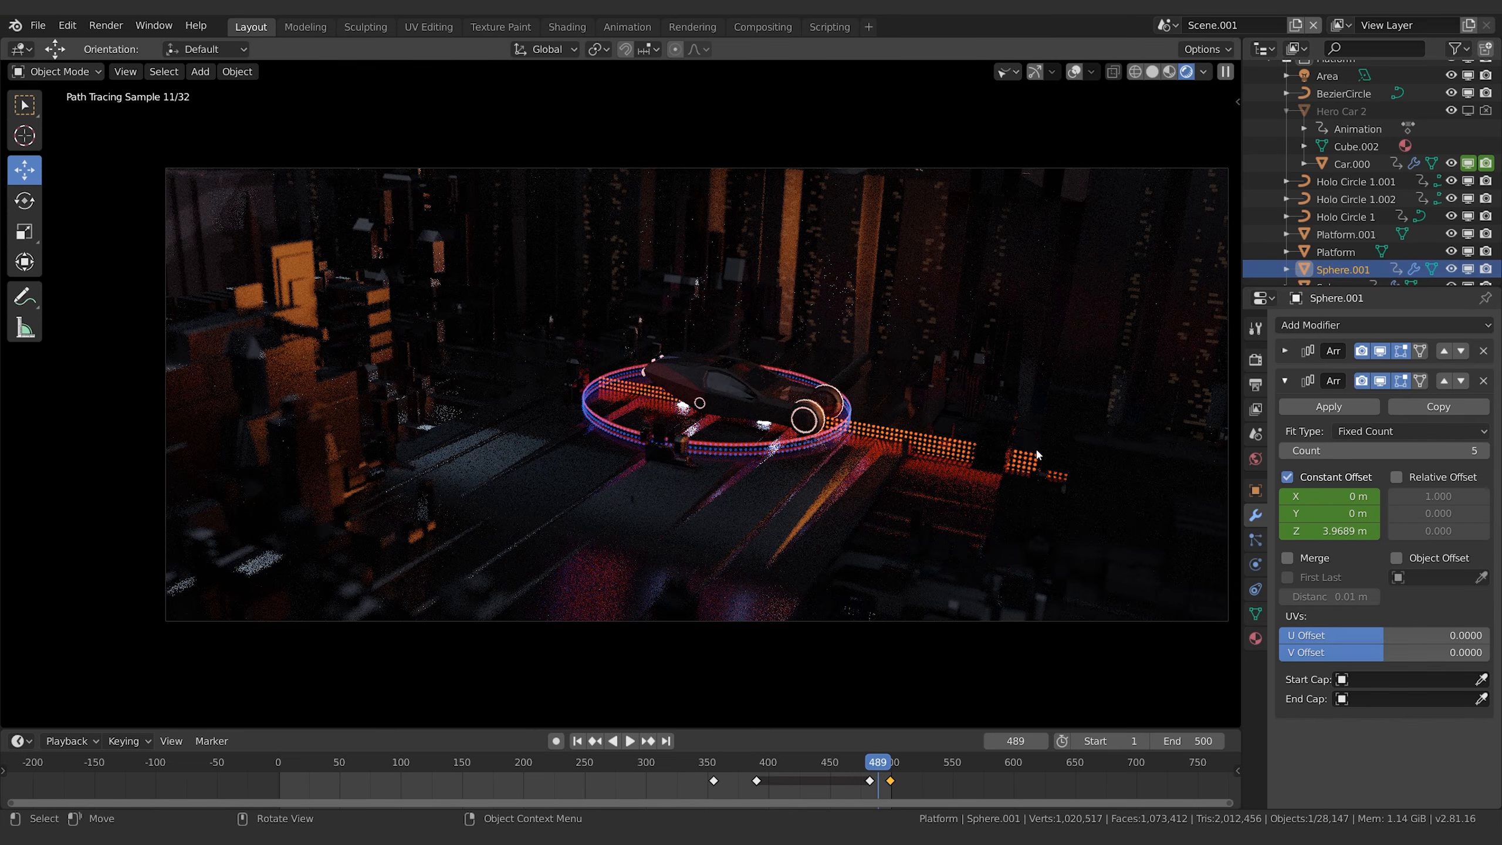
pyautogui.press('g')
pyautogui.press('y')
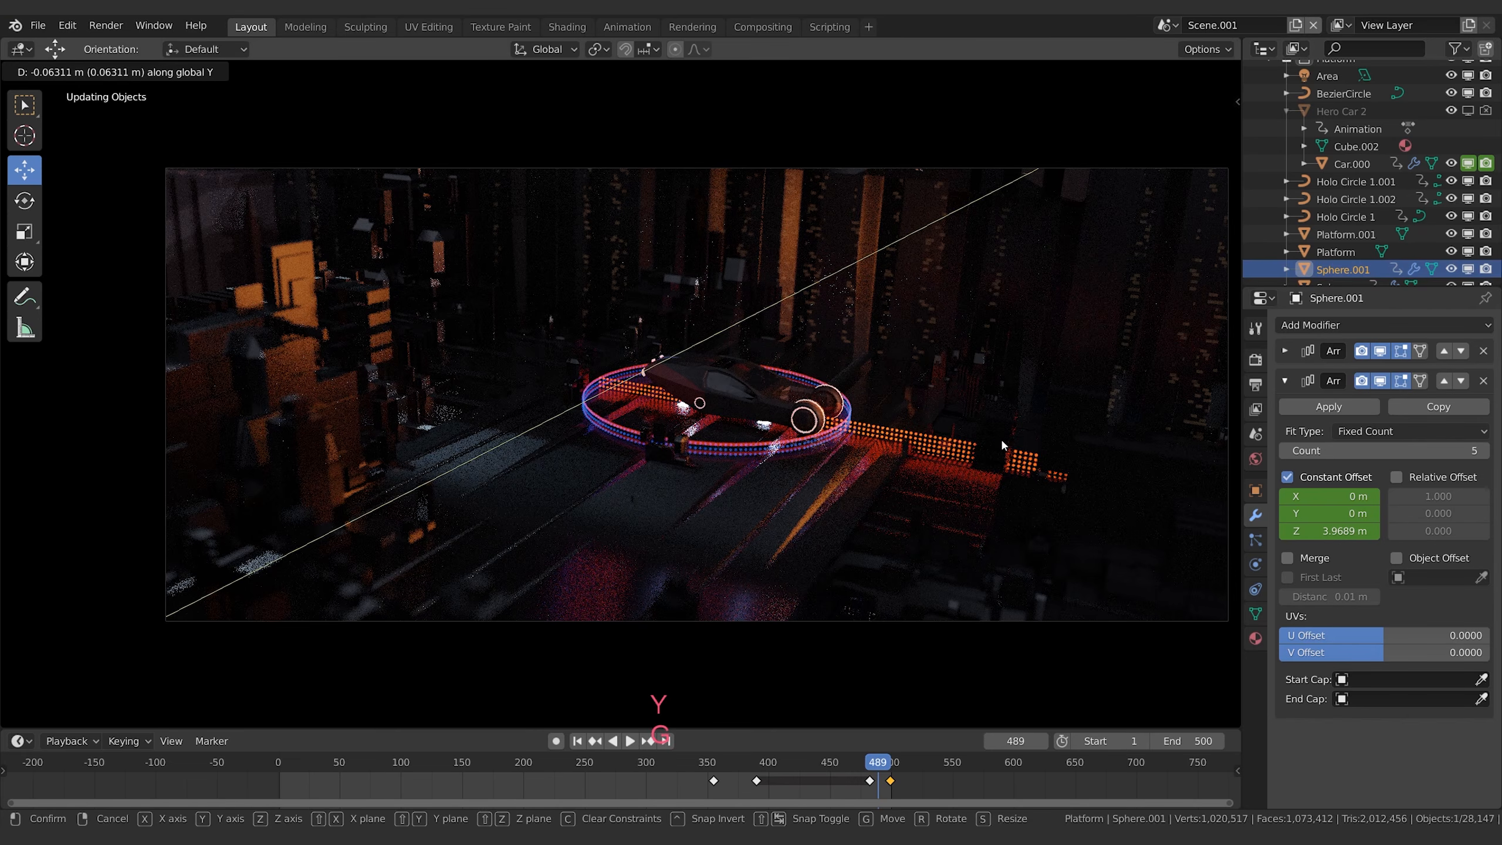
pyautogui.press('Escape')
# Switch to solid shading with overlays and gizmos shown, and move the dotted strip about -0.349 m along global X.
pyautogui.press('z')
pyautogui.click(1100, 453)
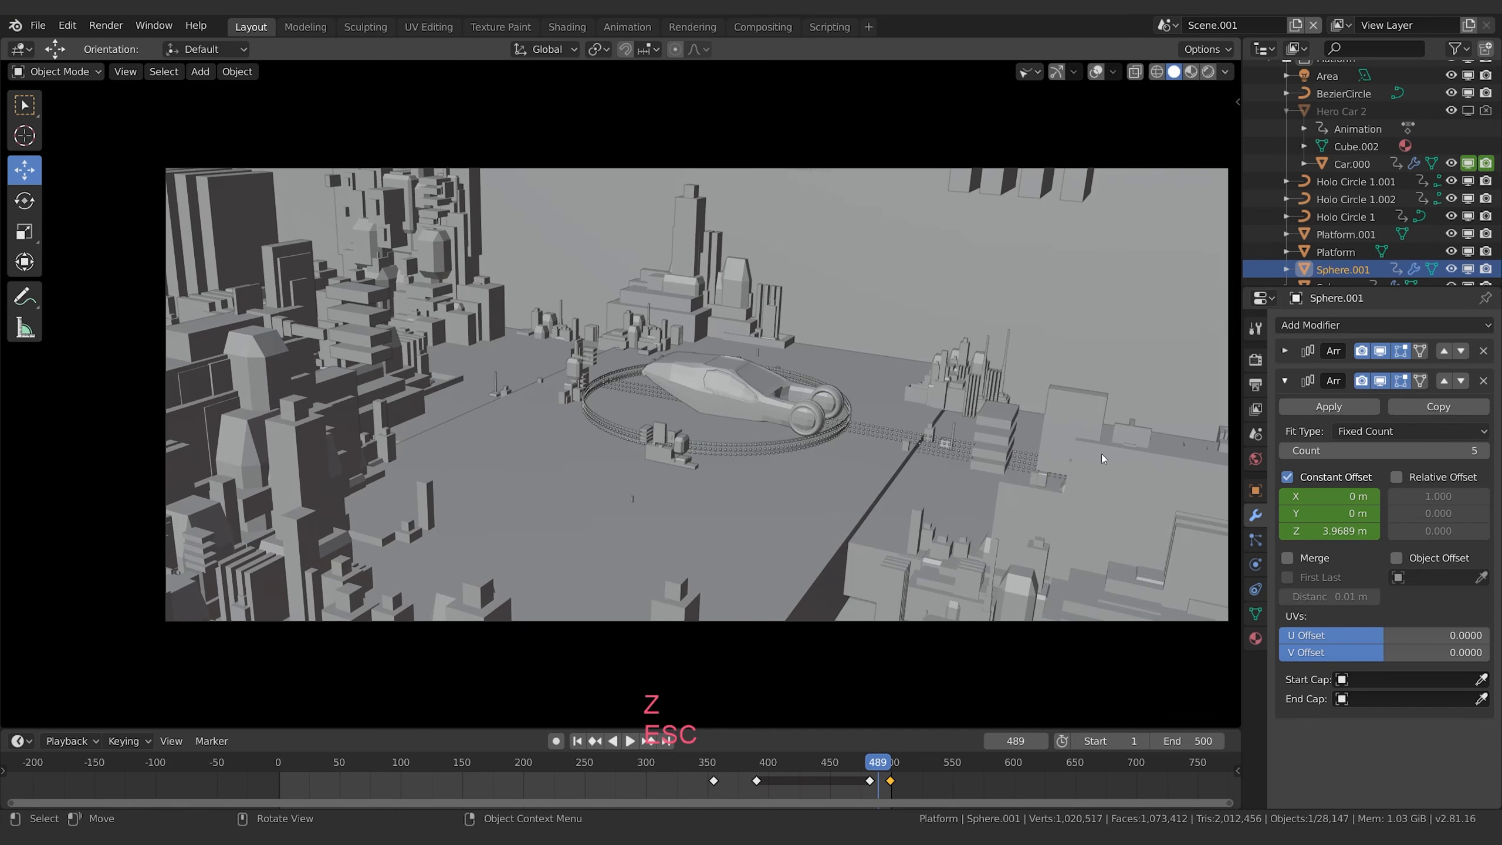
pyautogui.click(1096, 72)
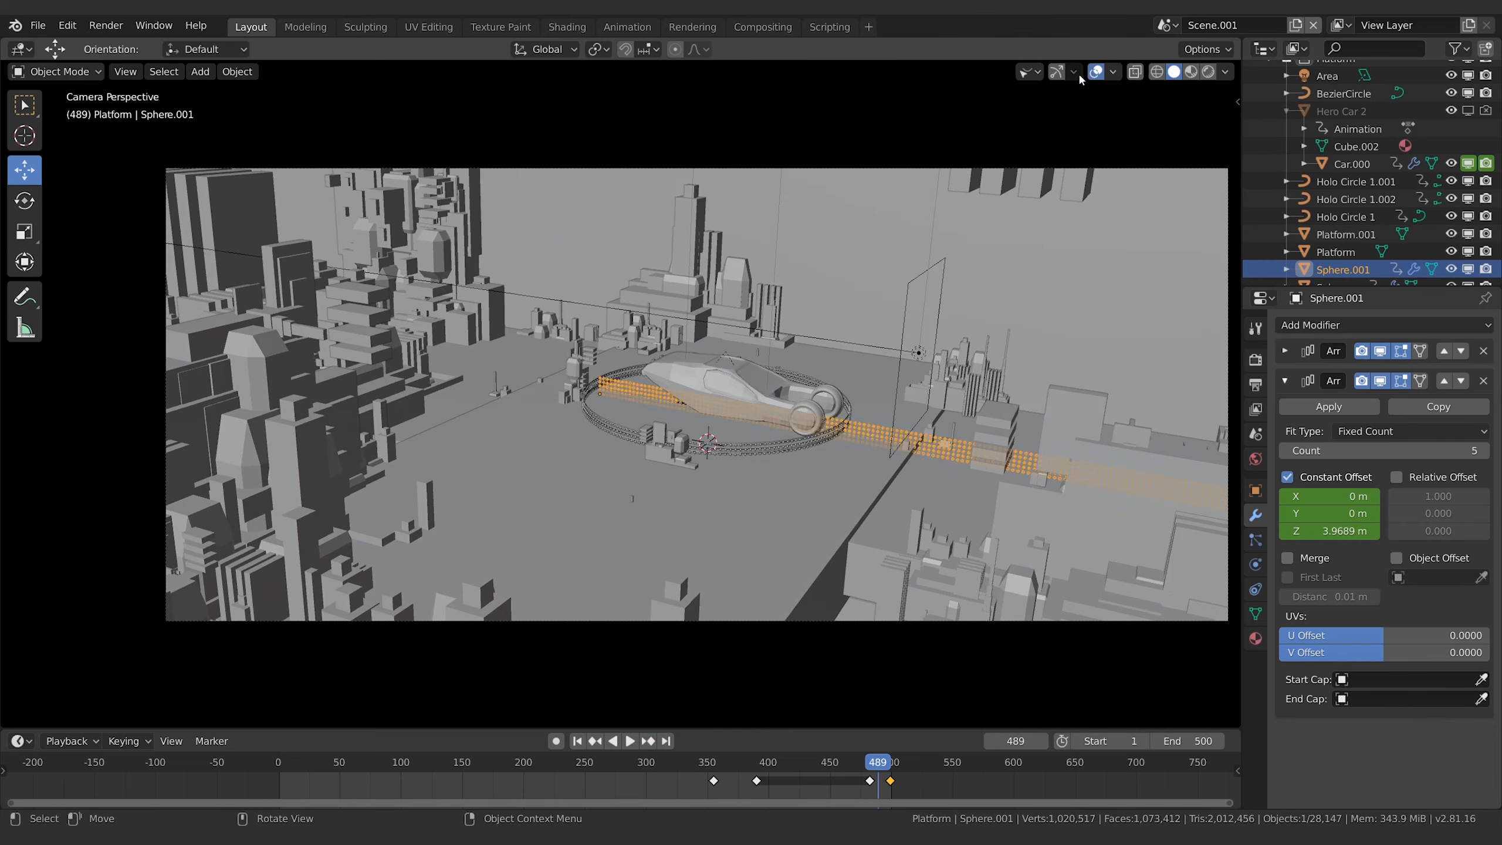
pyautogui.click(1056, 73)
pyautogui.press('g')
pyautogui.press('x')
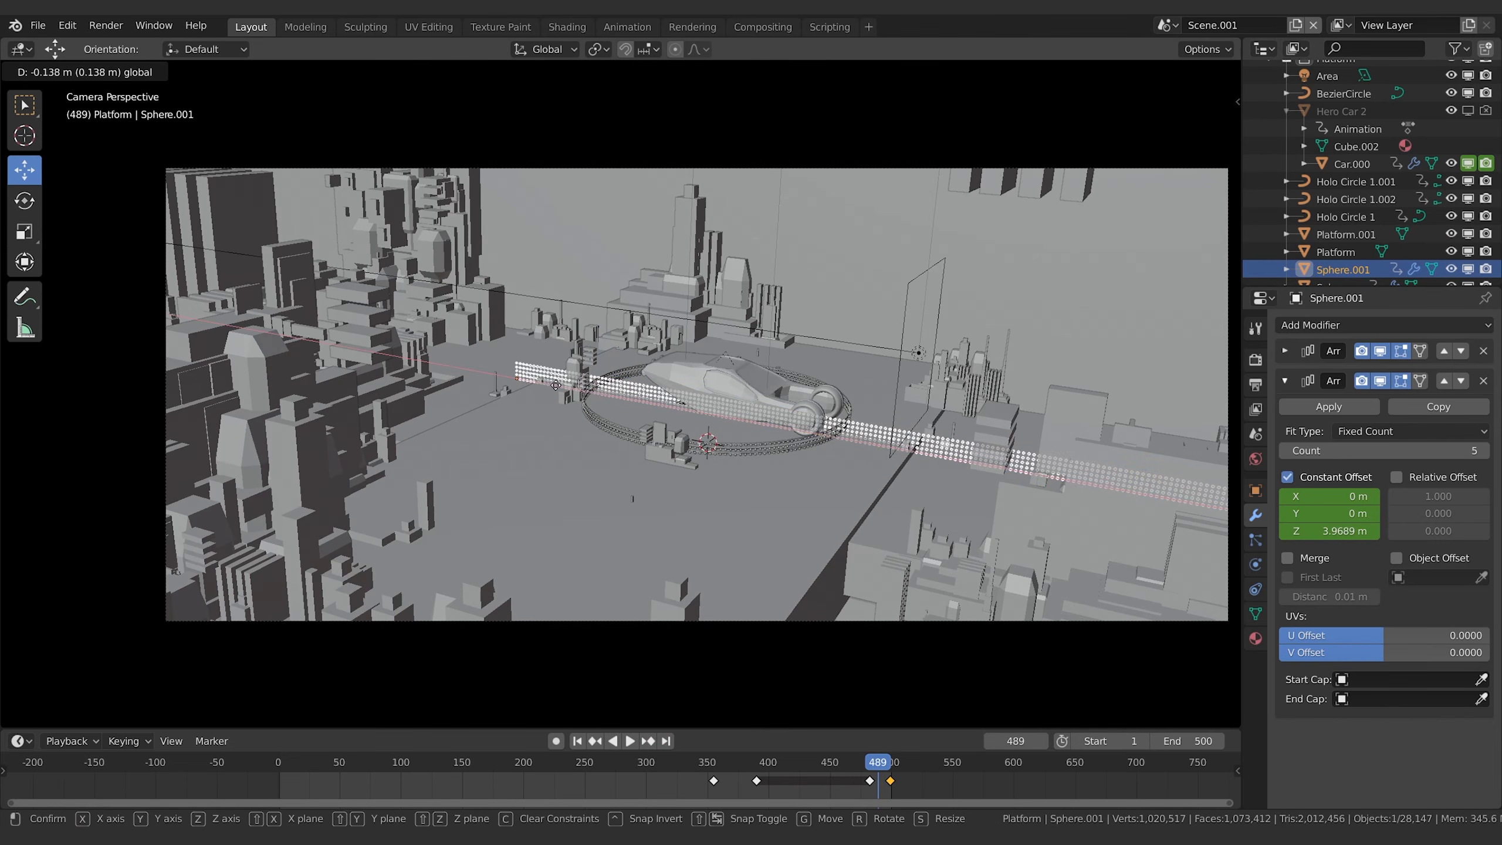
pyautogui.click(470, 375)
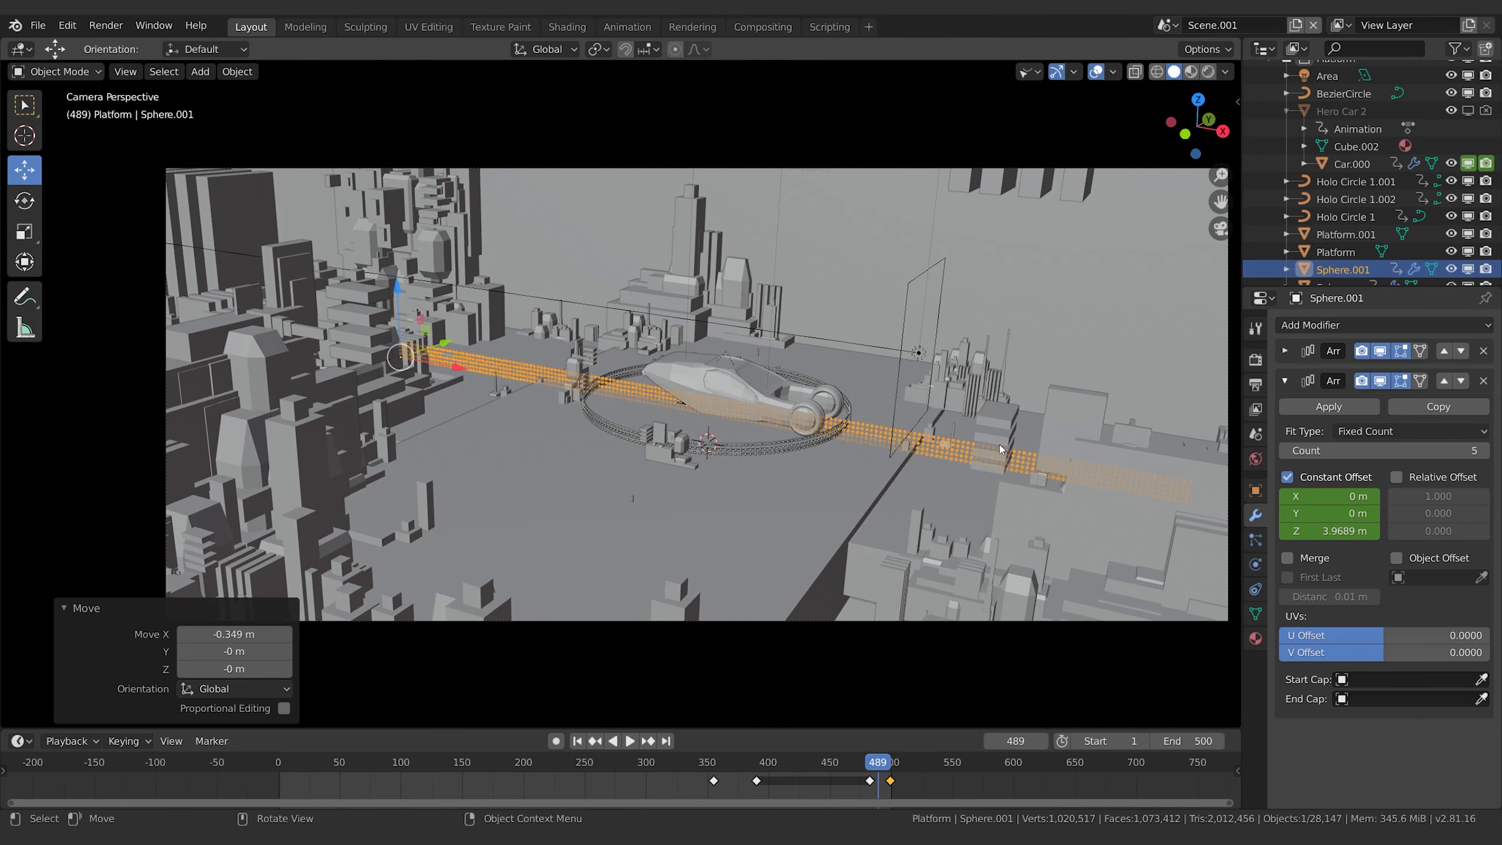
# Set the strip's first Array count to 100 and shift the strip about 0.224 m along global X.
pyautogui.click(1284, 350)
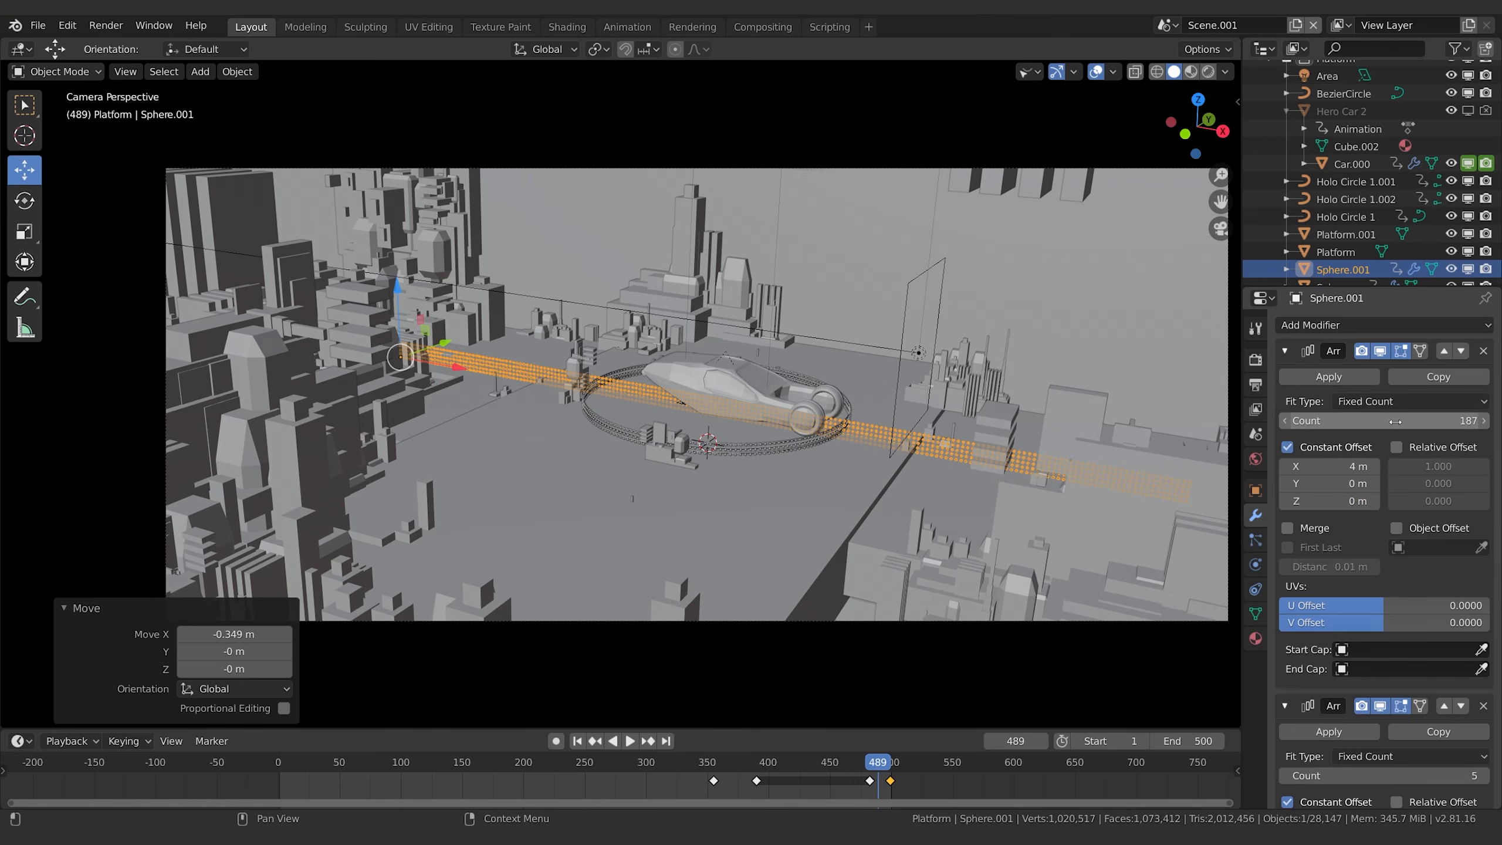
pyautogui.doubleClick(1406, 421)
pyautogui.write('1')
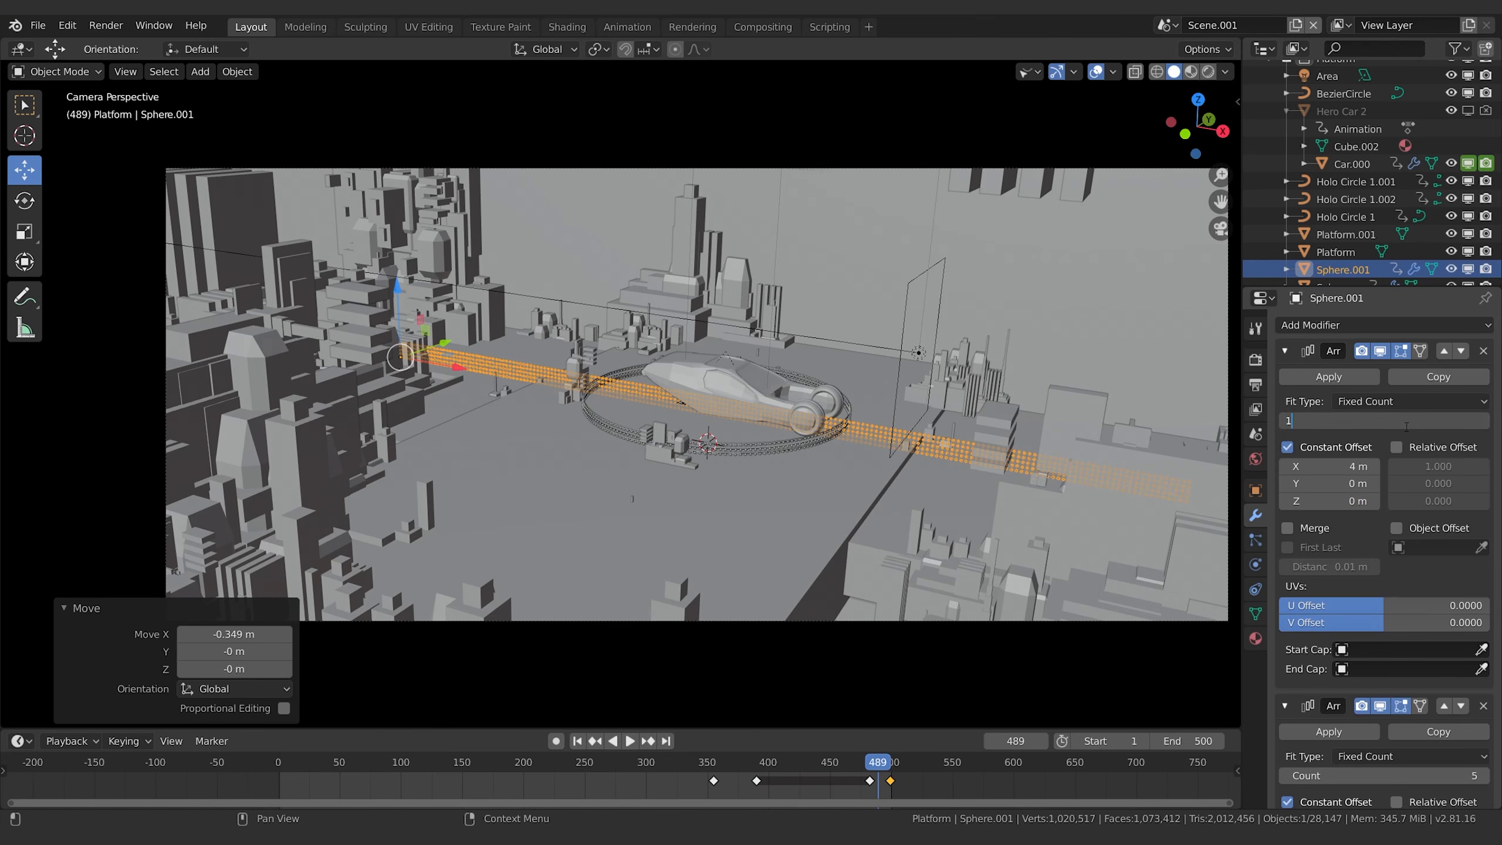
pyautogui.write('00')
pyautogui.press('Return')
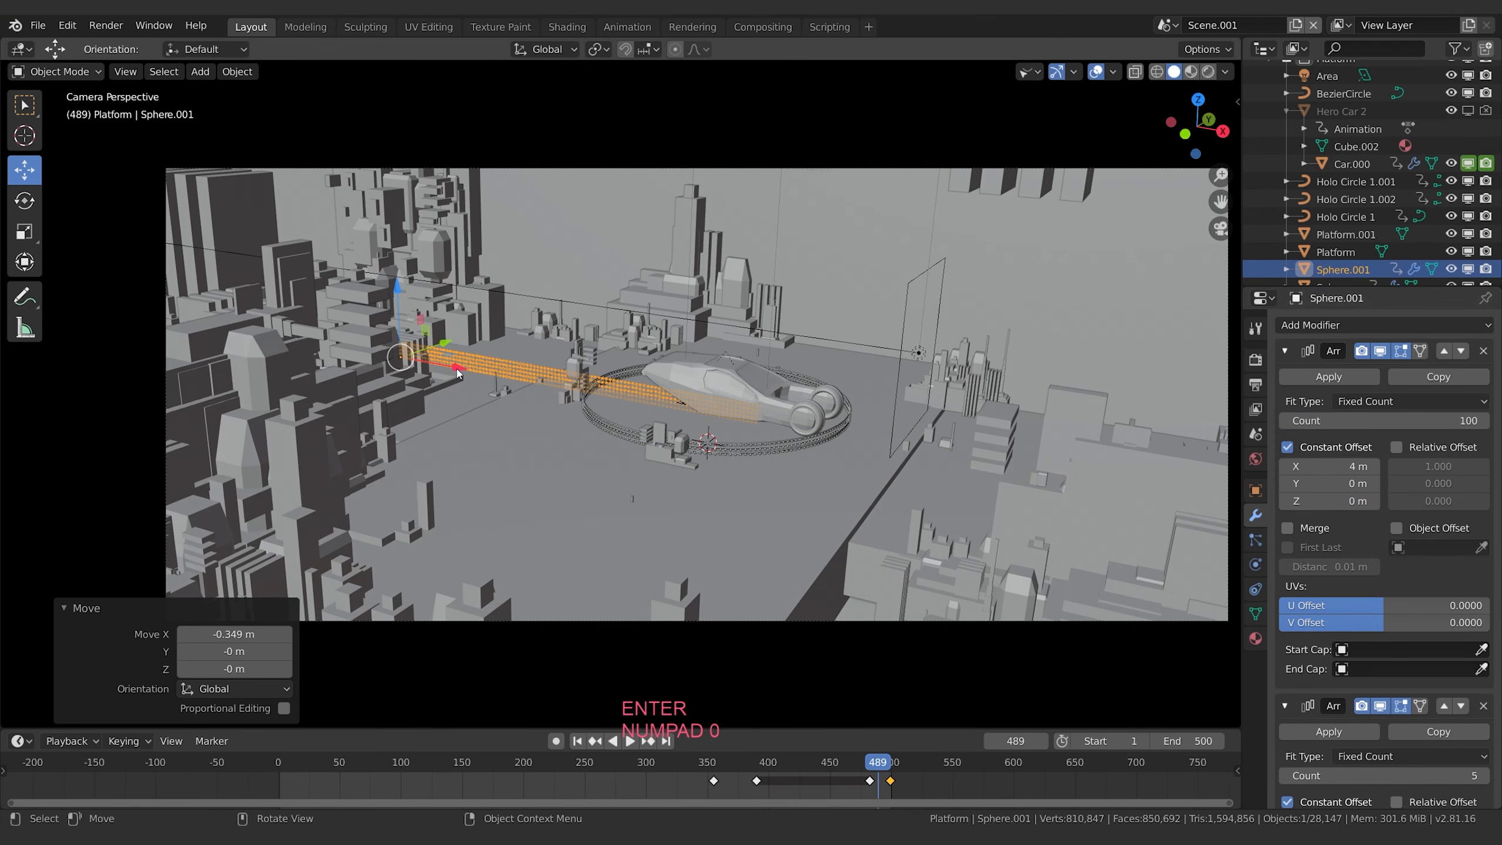
pyautogui.press('g')
pyautogui.press('x')
pyautogui.click(844, 462)
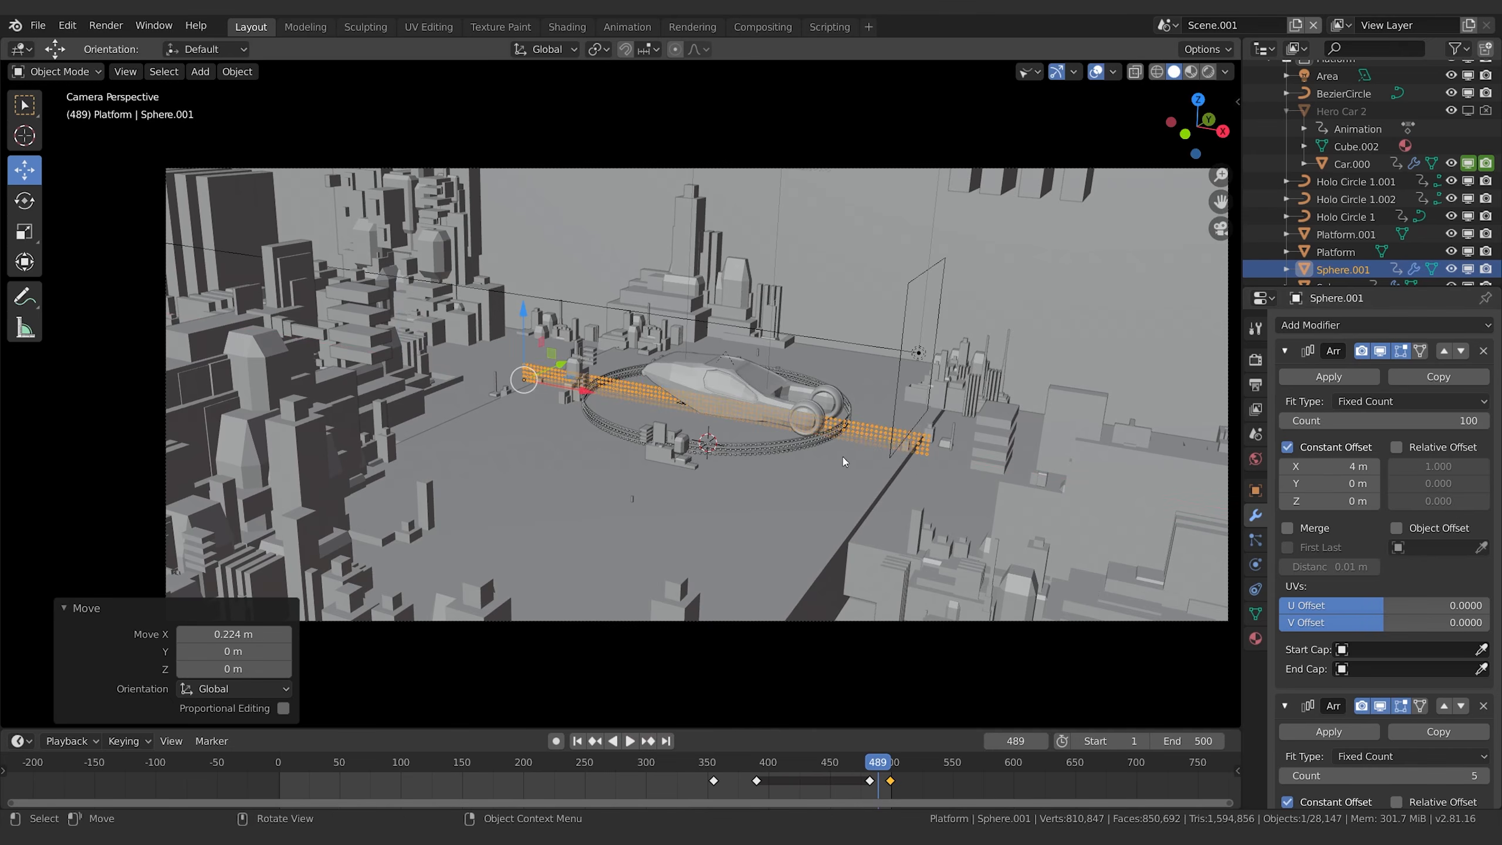
# Duplicate the dotted strip in place and rotate the copy 90° about the global Z axis.
pyautogui.moveTo(838, 441); pyautogui.dragTo(768, 509, button='middle')
pyautogui.keyDown('shift'); pyautogui.moveTo(508, 446); pyautogui.dragTo(585, 409, button='middle'); pyautogui.keyUp('shift')
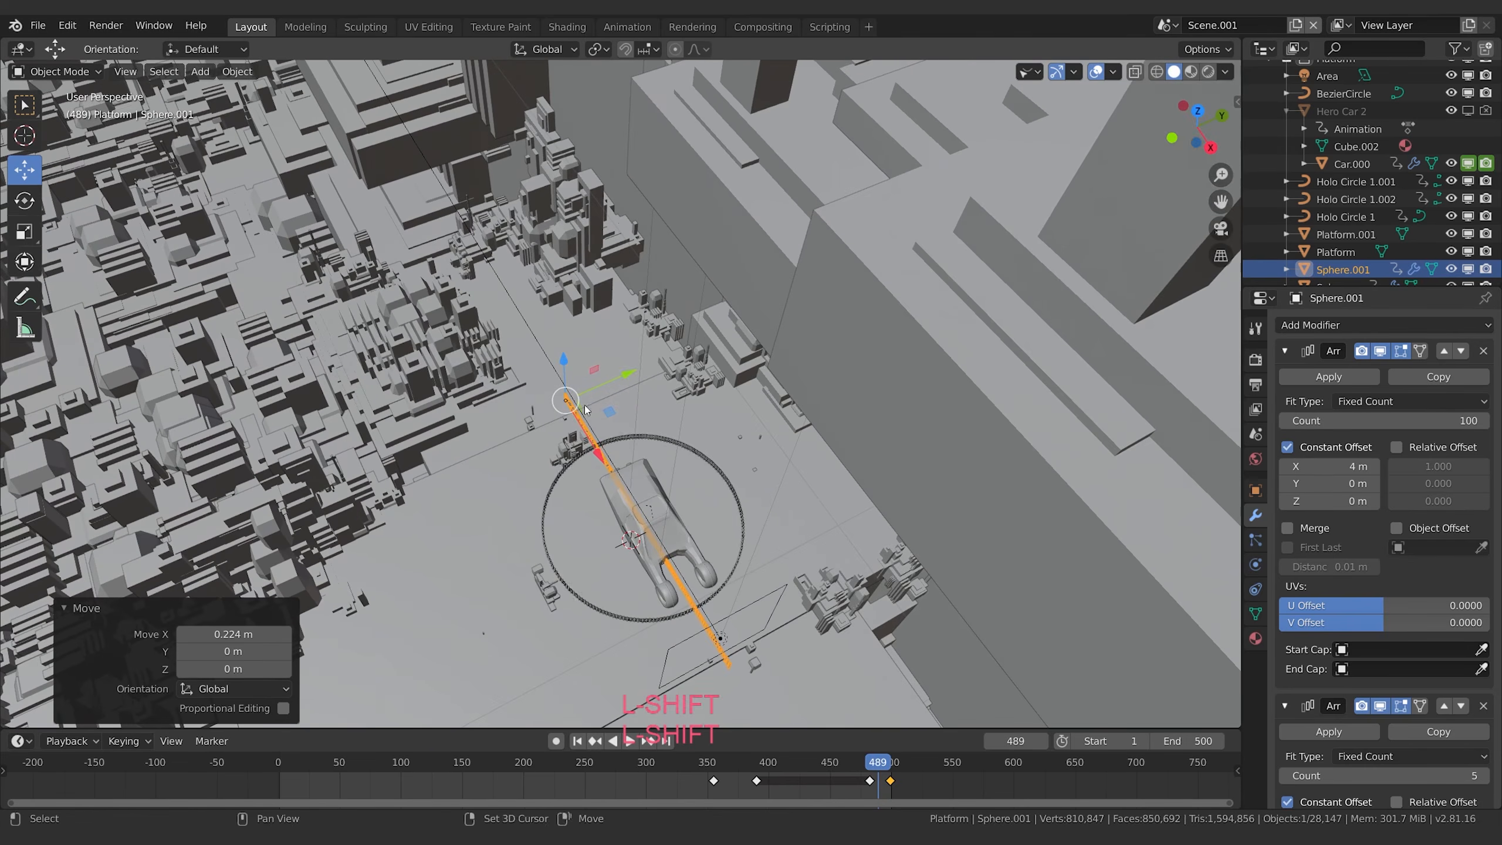
pyautogui.scroll(3, 611, 503)
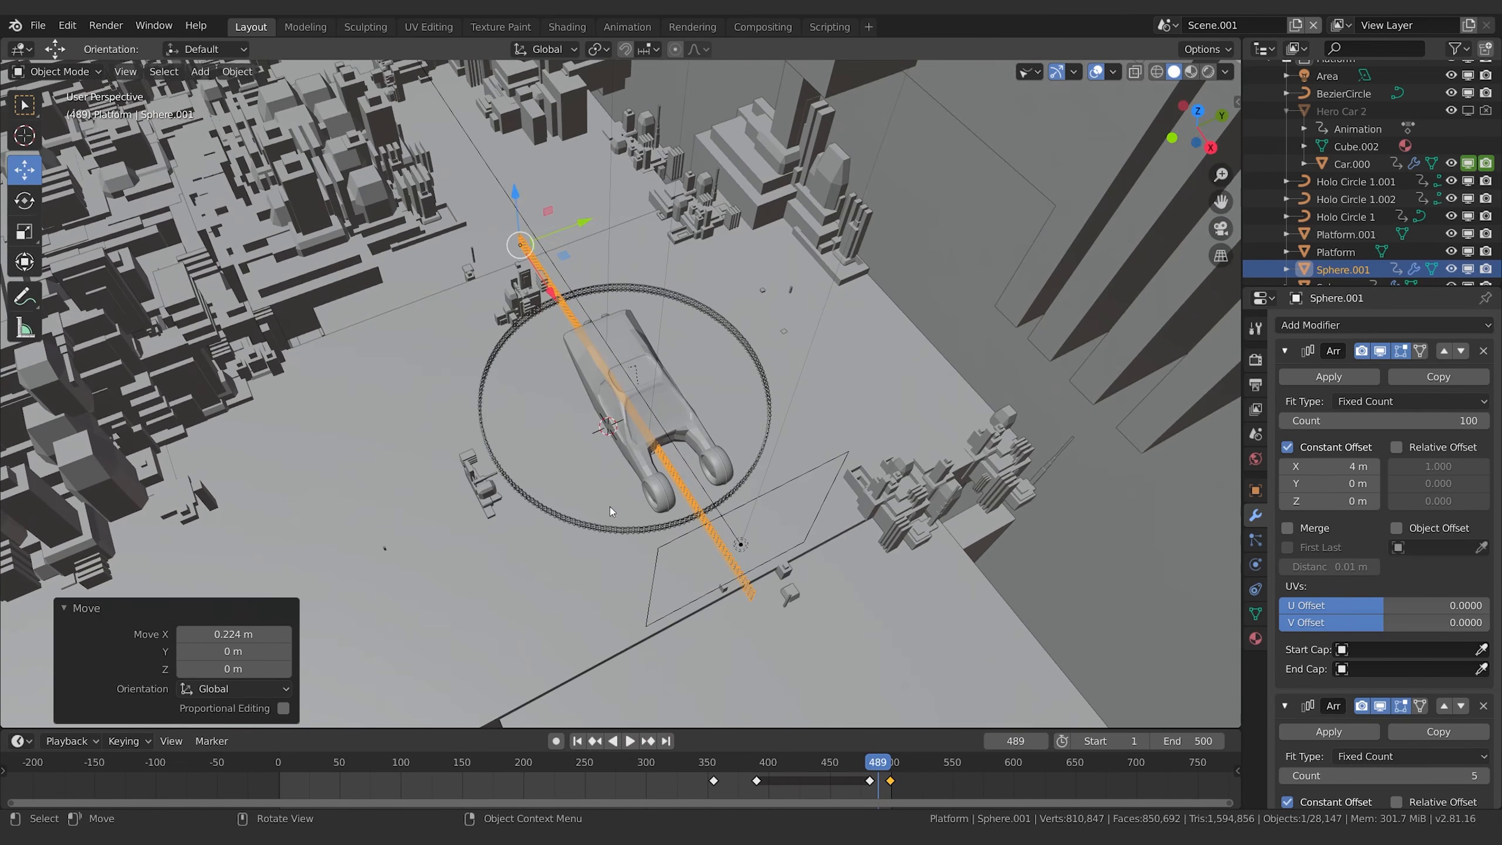
pyautogui.hotkey('shift', 'd')
pyautogui.press('Escape')
pyautogui.press('r')
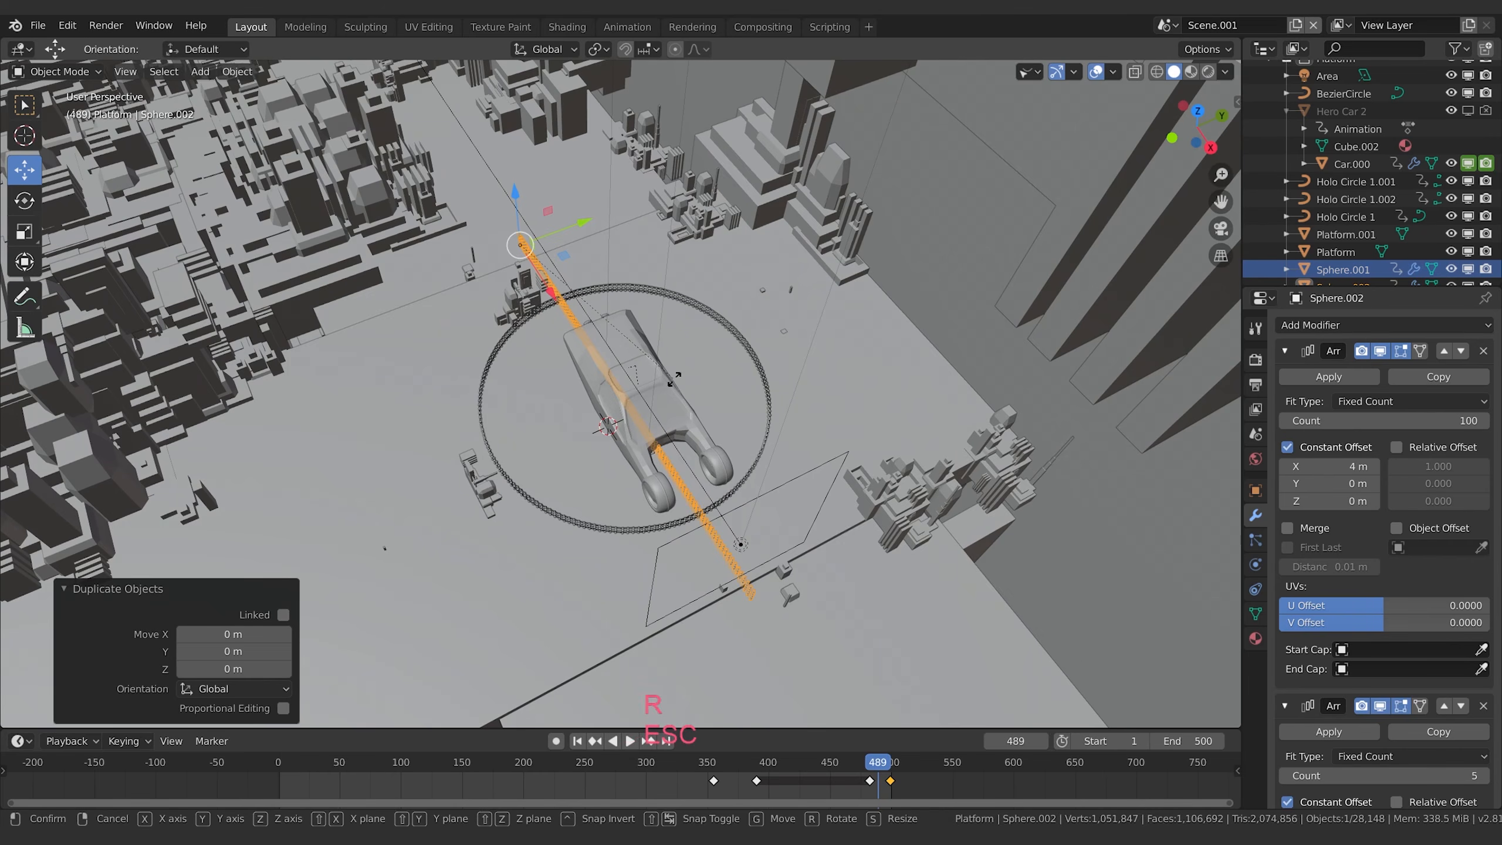
pyautogui.press('z')
pyautogui.press('KP_9')
pyautogui.press('KP_0')
pyautogui.press('Return')
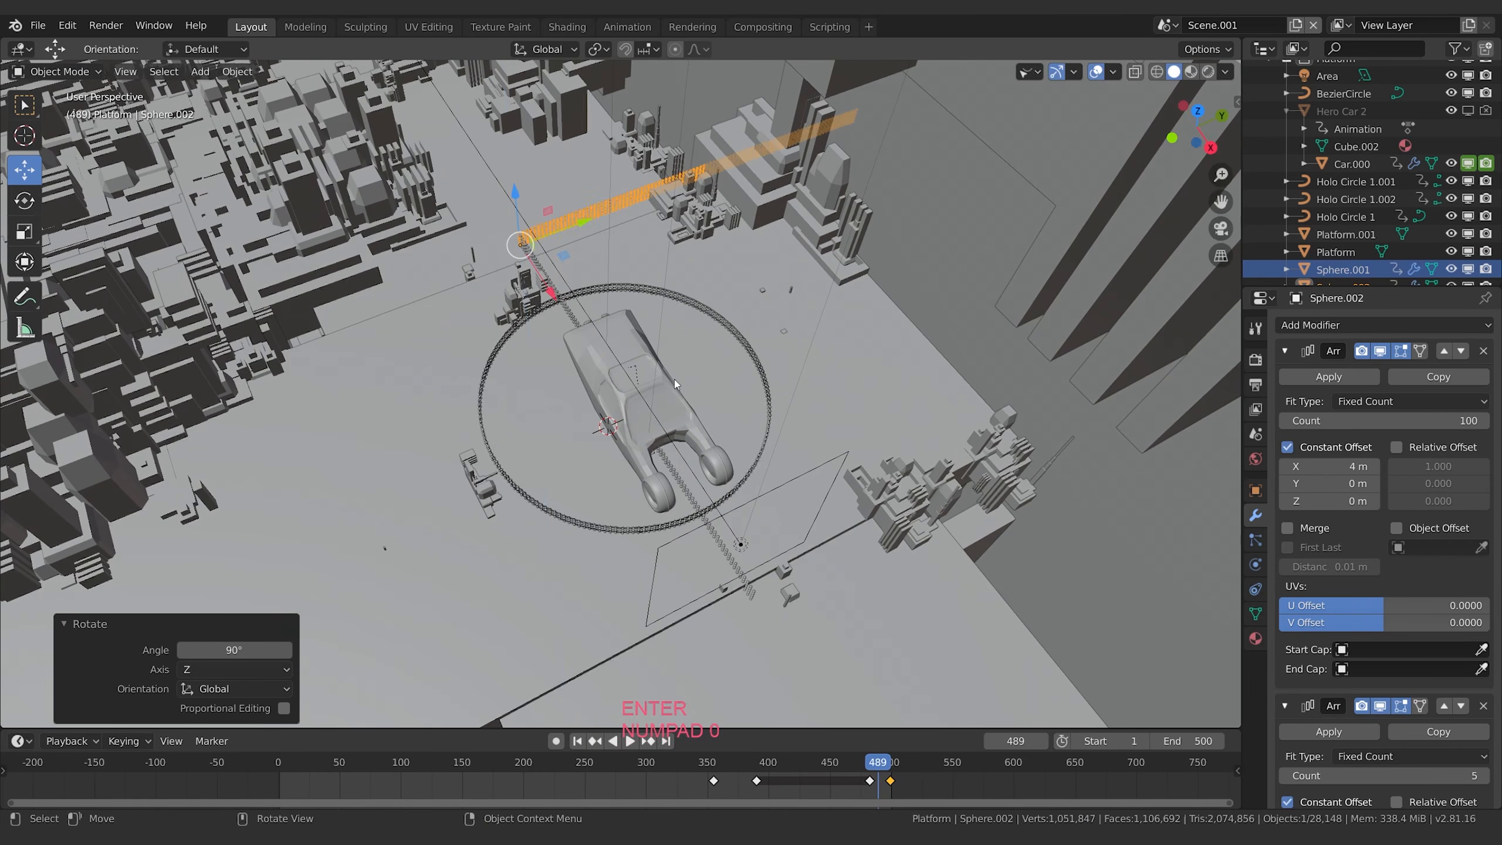
# Move the rotated strip along X and Y so it crosses the first strip at the car, and return to the camera view.
pyautogui.moveTo(547, 286); pyautogui.dragTo(647, 441)
pyautogui.moveTo(669, 381); pyautogui.dragTo(467, 470)
pyautogui.press('KP_0')
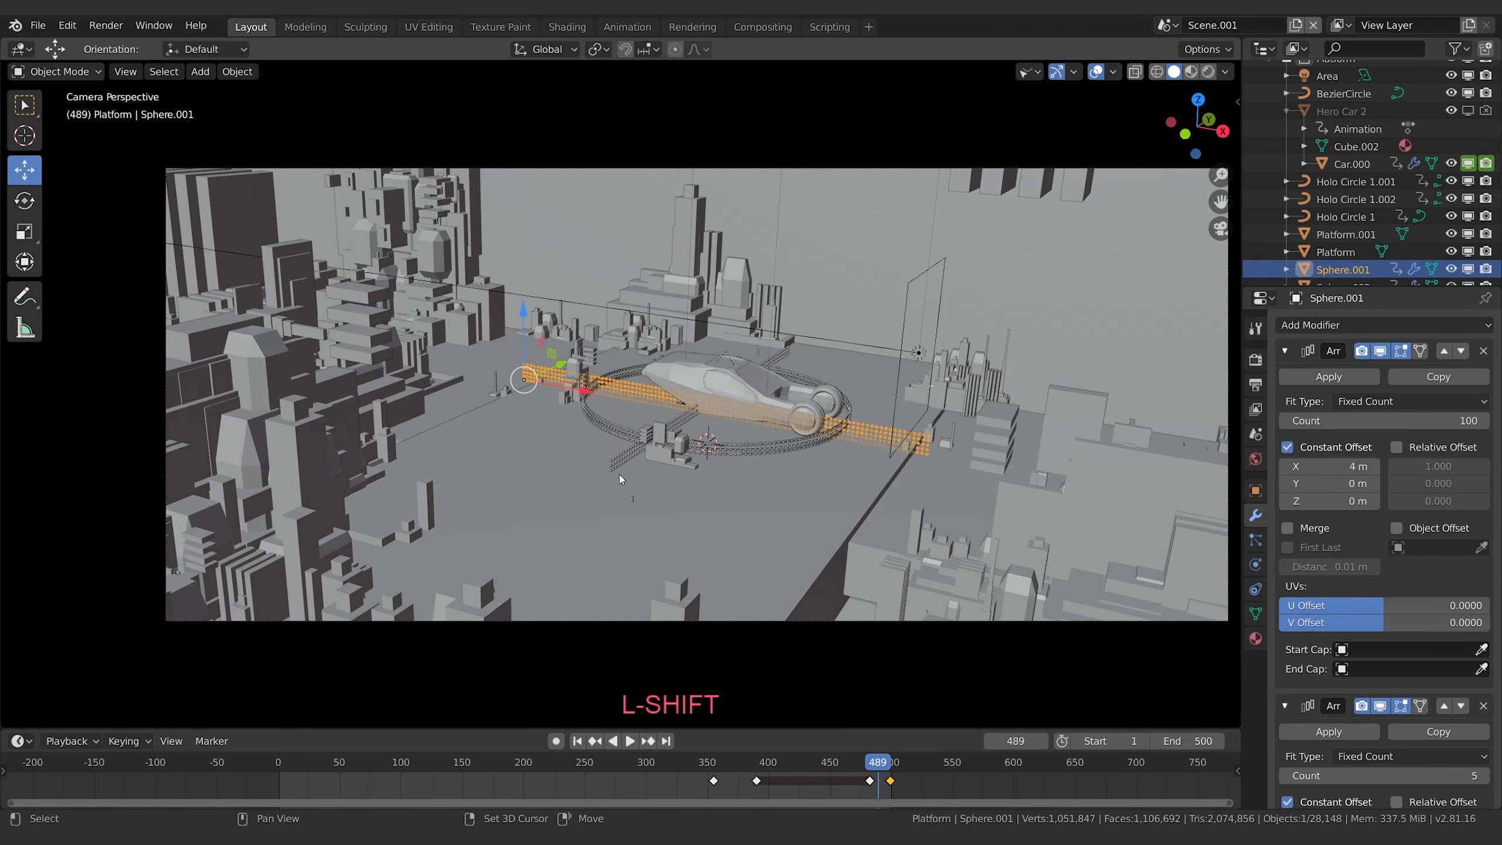
# Select both dotted strips and raise them together about 0.00788 m along global Z.
pyautogui.keyDown('shift'); pyautogui.click(548, 371); pyautogui.keyUp('shift')
pyautogui.press('g')
pyautogui.press('z')
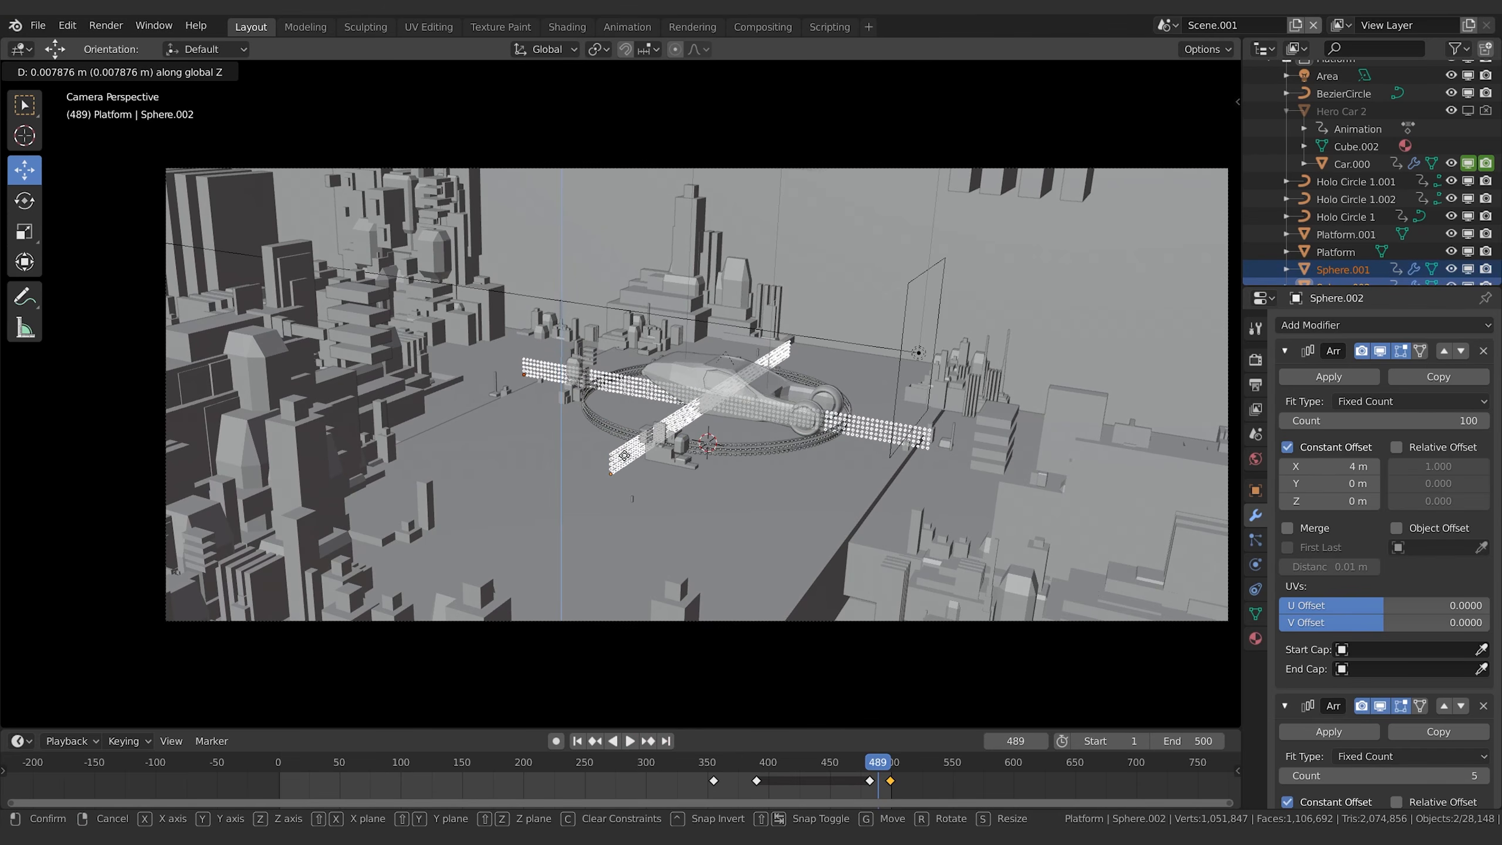
pyautogui.press('Return')
# Preview the crossed strips in rendered shading with overlays and gizmos hidden, and collapse both Array modifiers.
pyautogui.press('z')
pyautogui.click(815, 330)
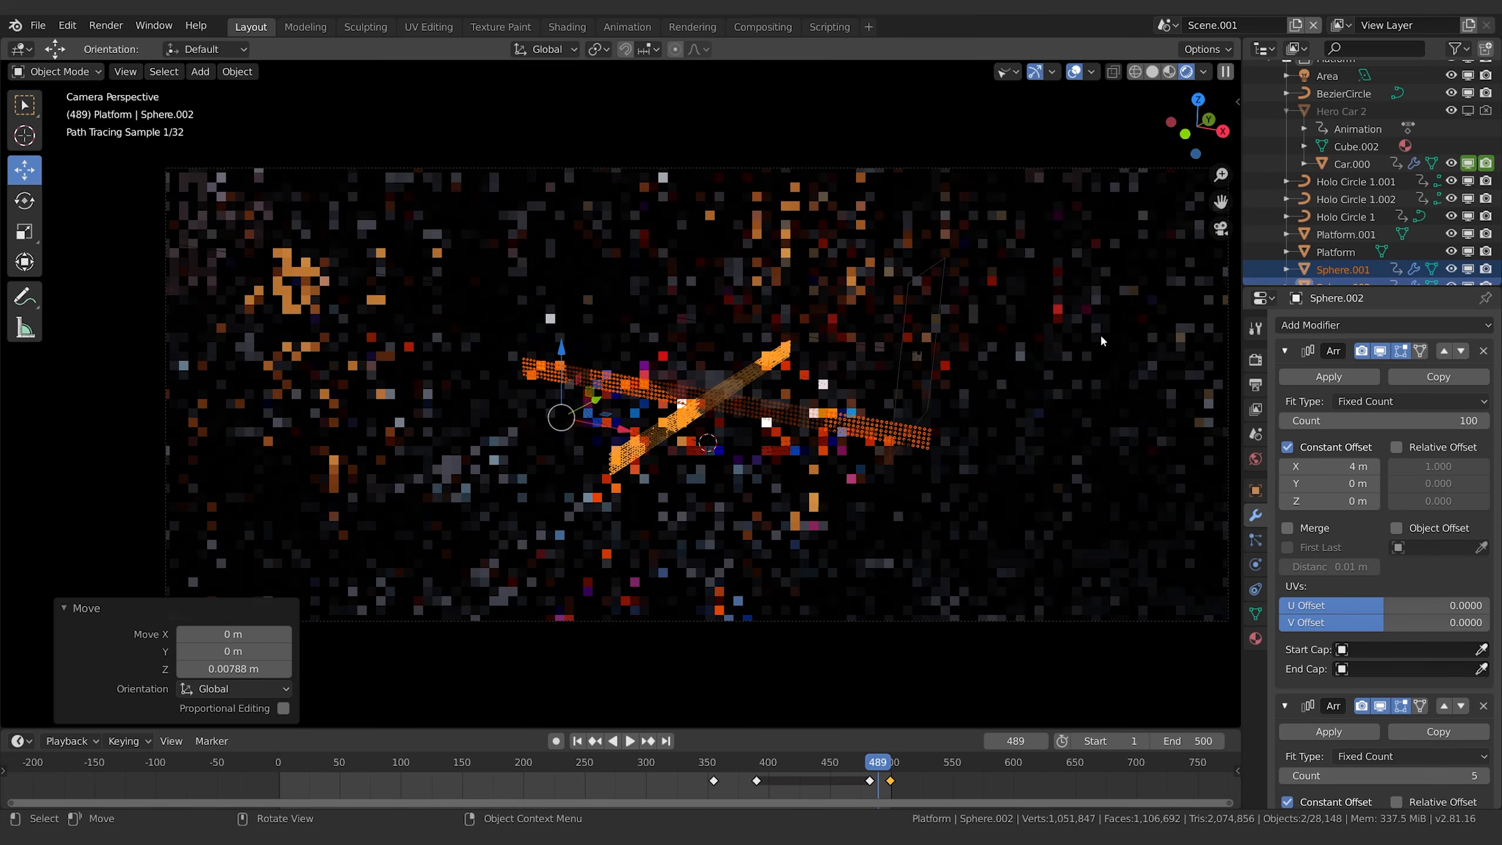
pyautogui.click(1073, 71)
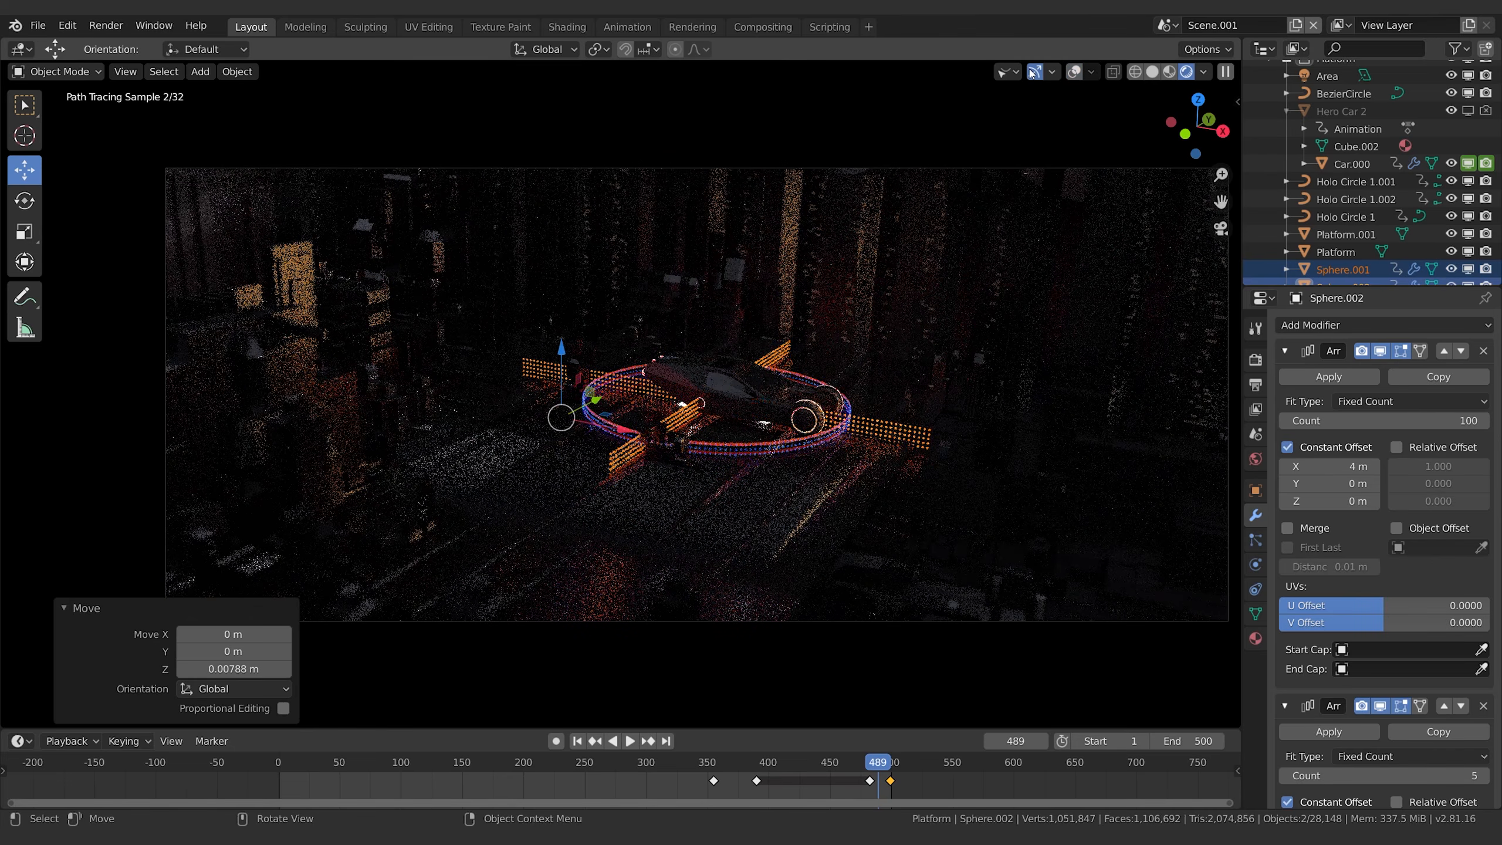
pyautogui.click(1034, 71)
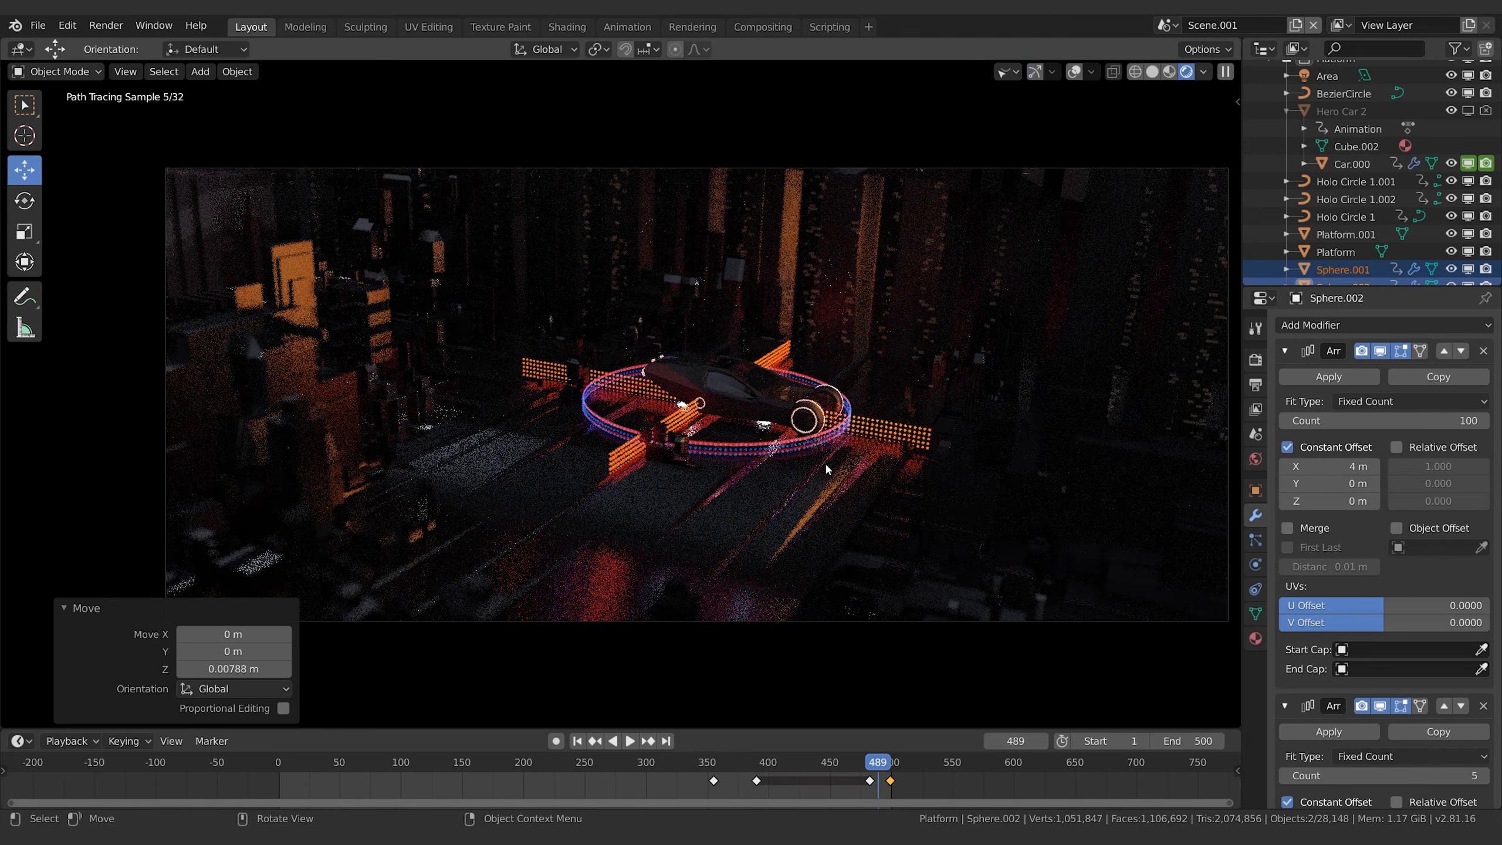
pyautogui.click(1285, 351)
pyautogui.click(1284, 380)
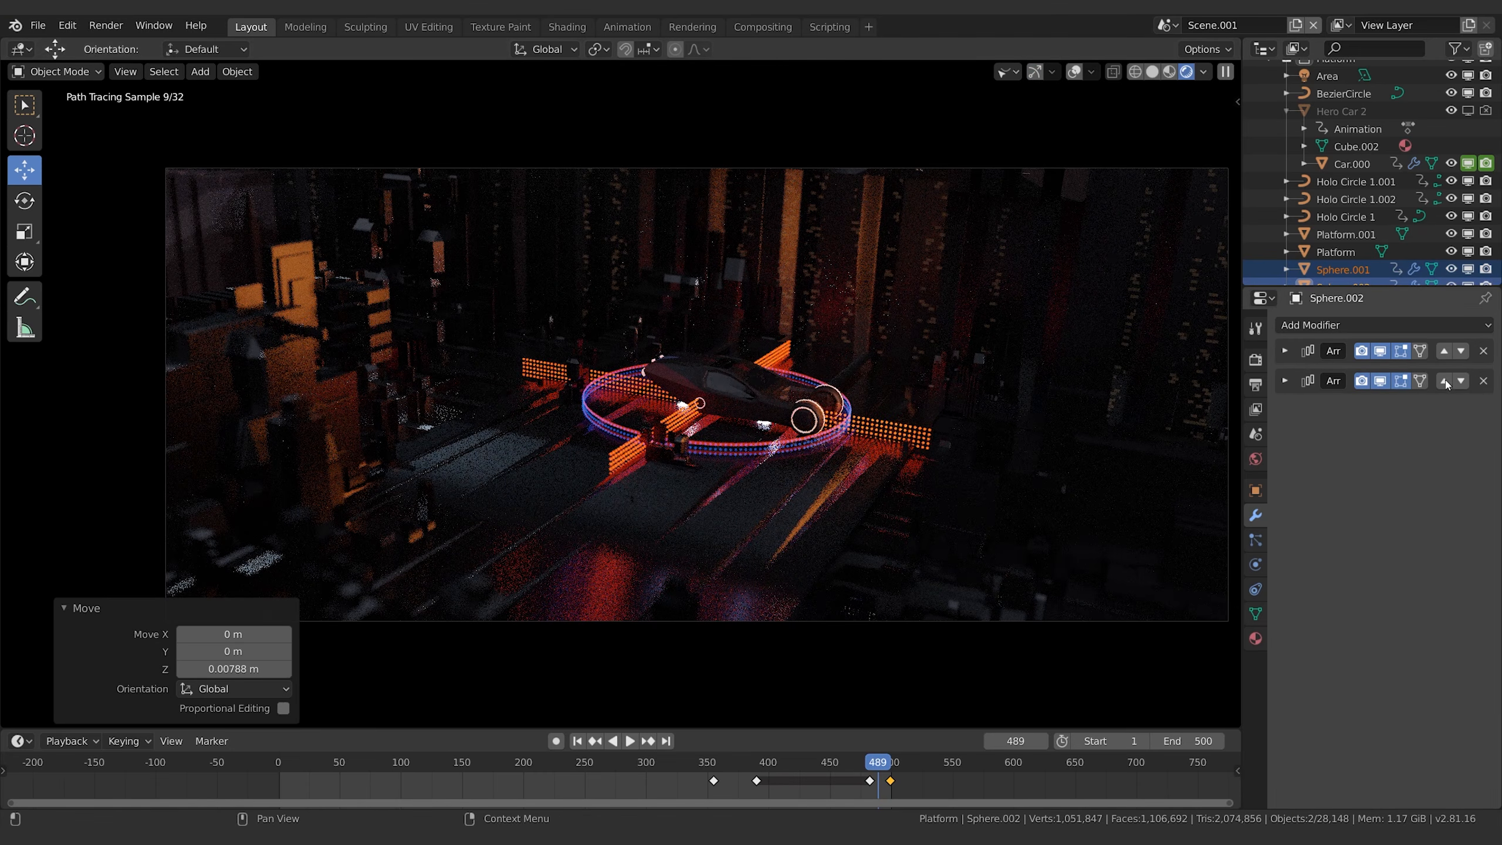
# Remove the second Array modifier from both Sphere.002 and Sphere.001, leaving each strip a single row of dots.
pyautogui.click(1380, 381)
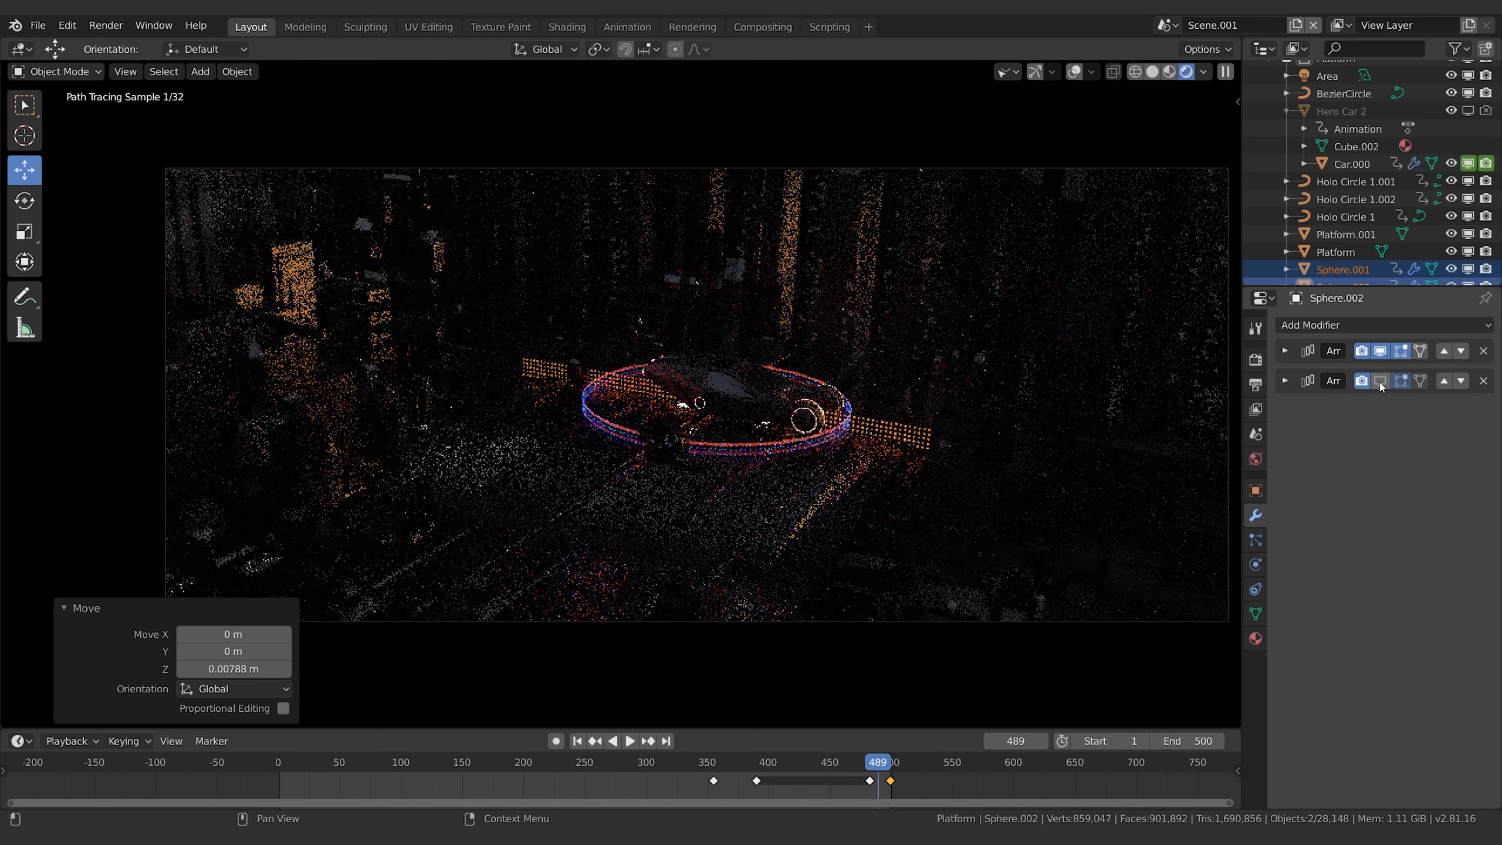
pyautogui.click(1483, 380)
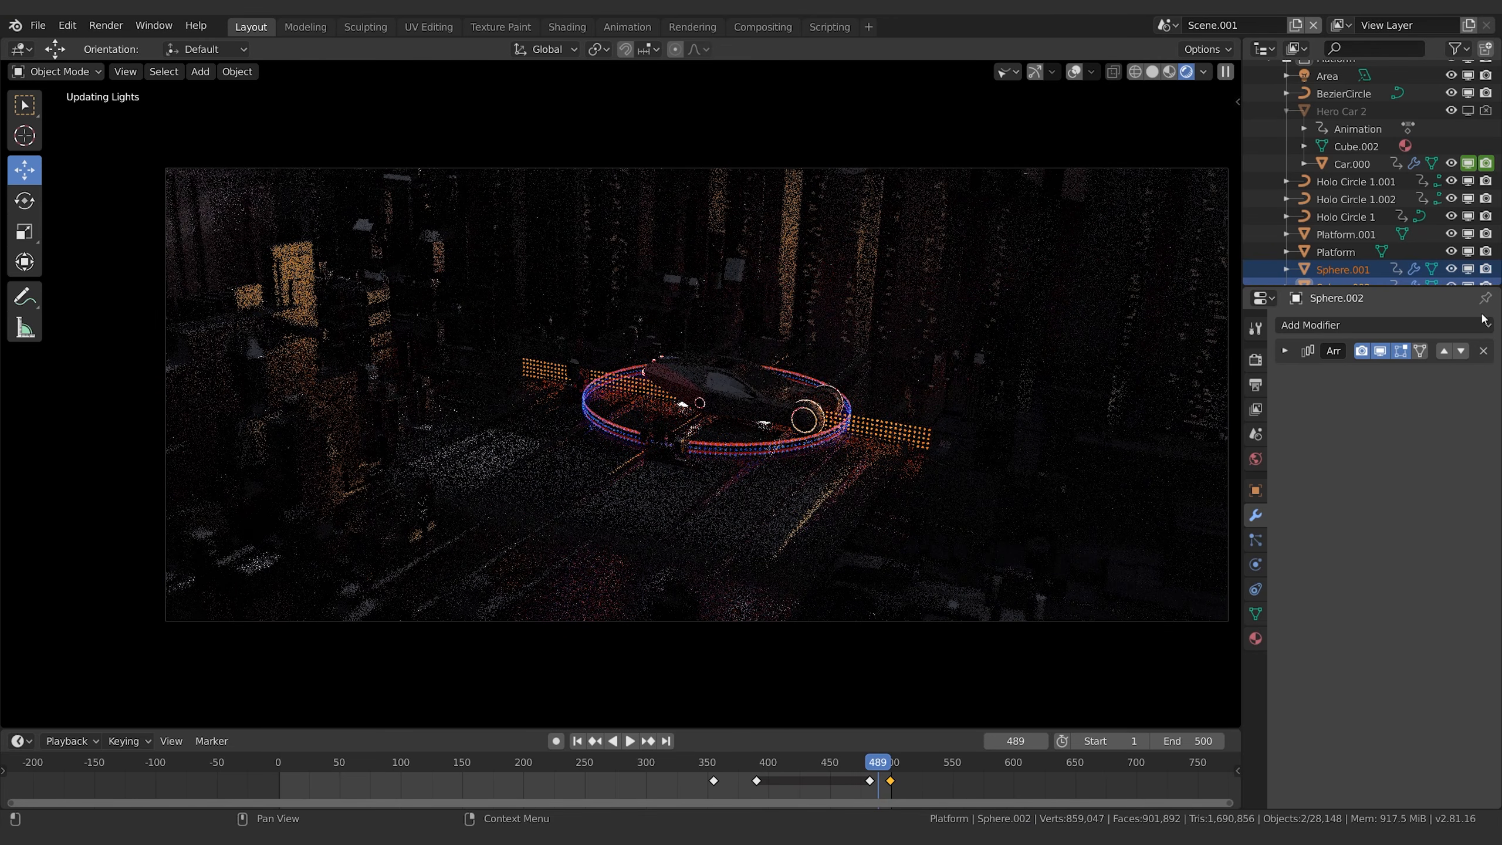
pyautogui.scroll(-2, 1348, 255)
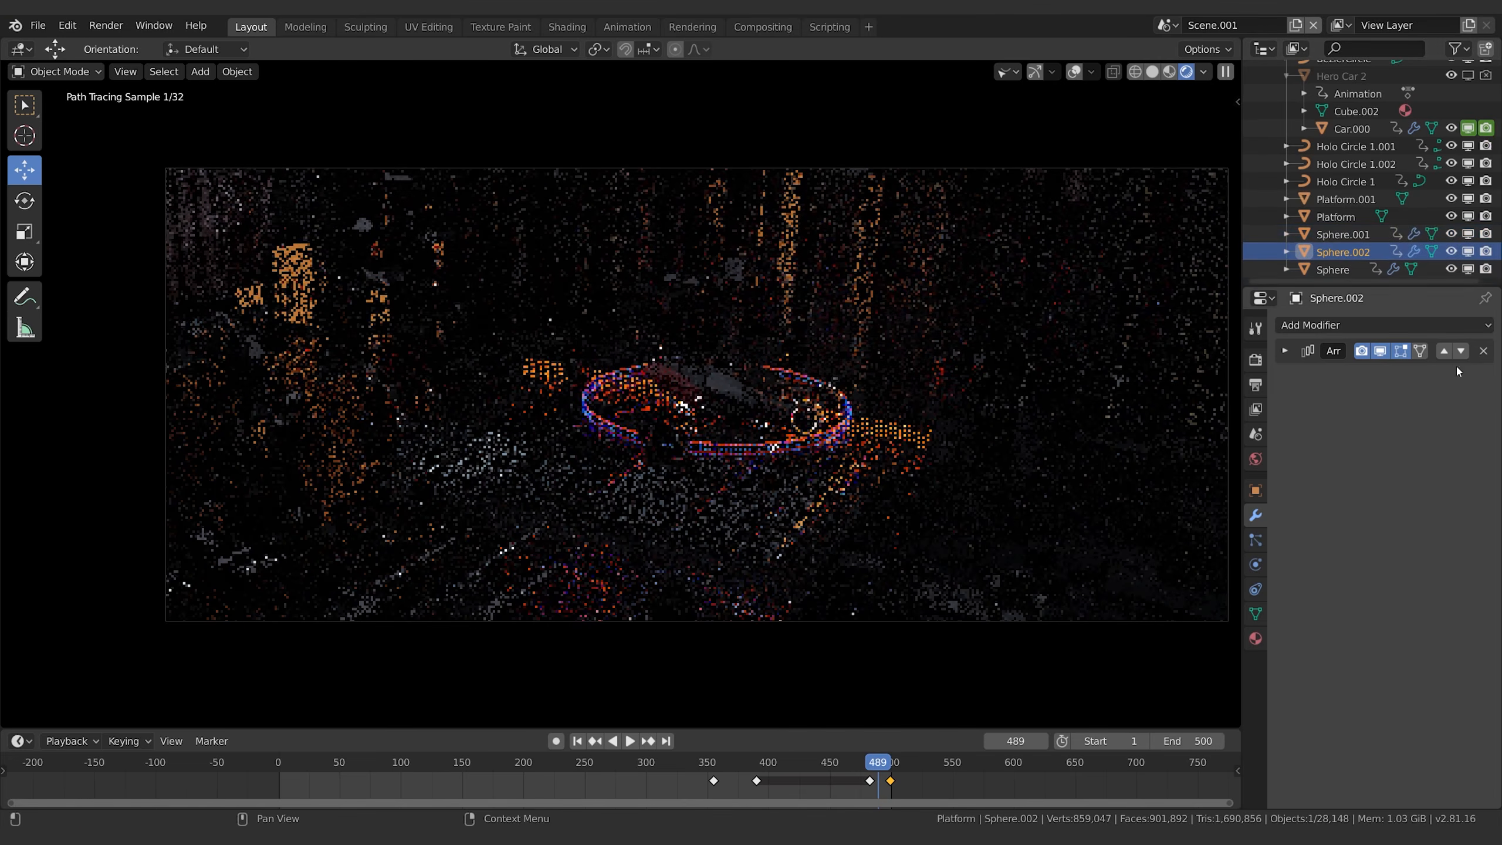
pyautogui.click(1341, 238)
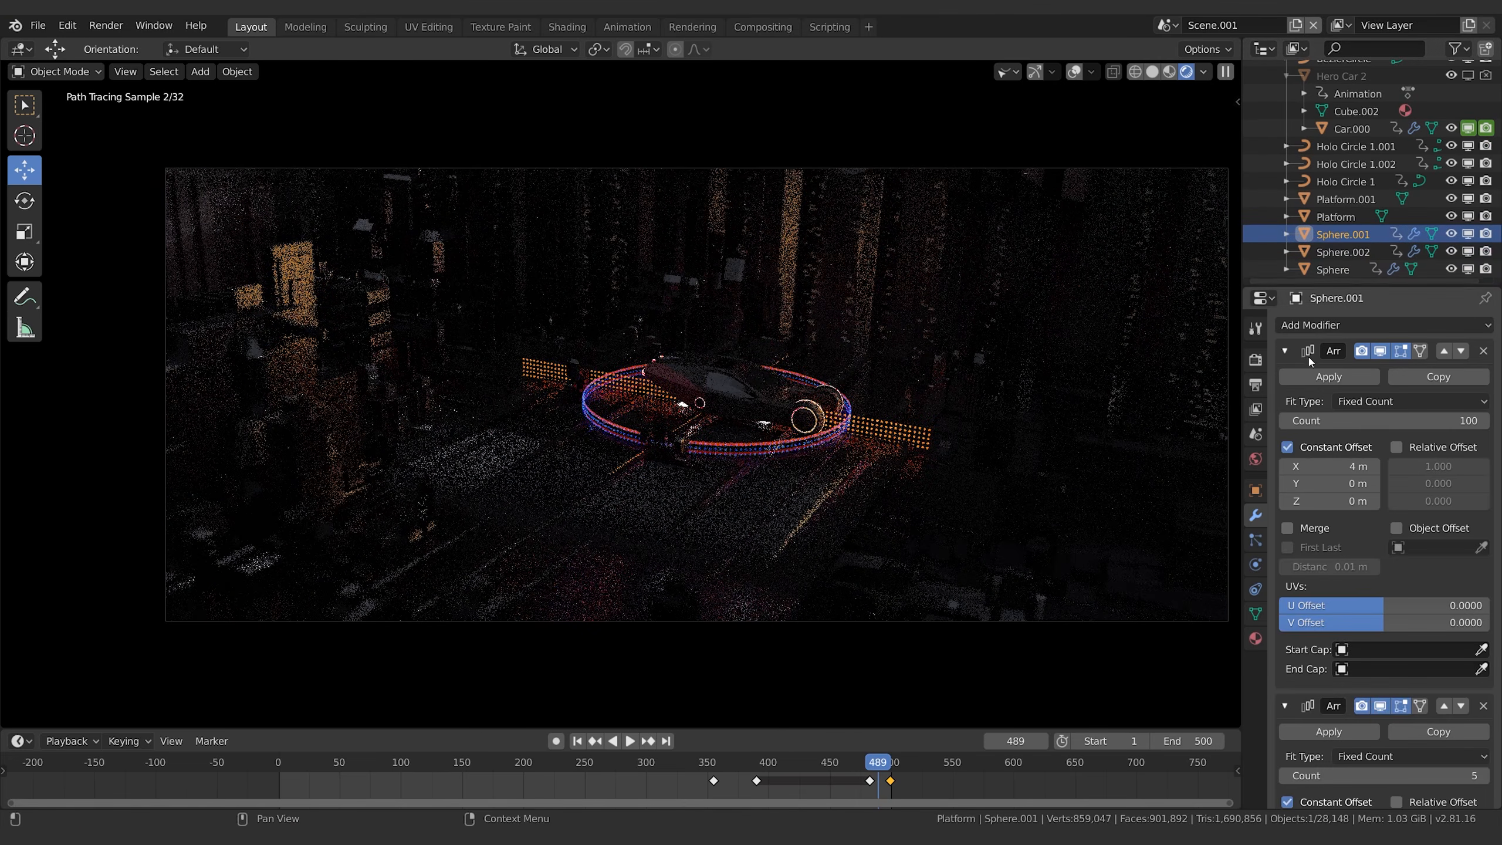
pyautogui.click(1284, 351)
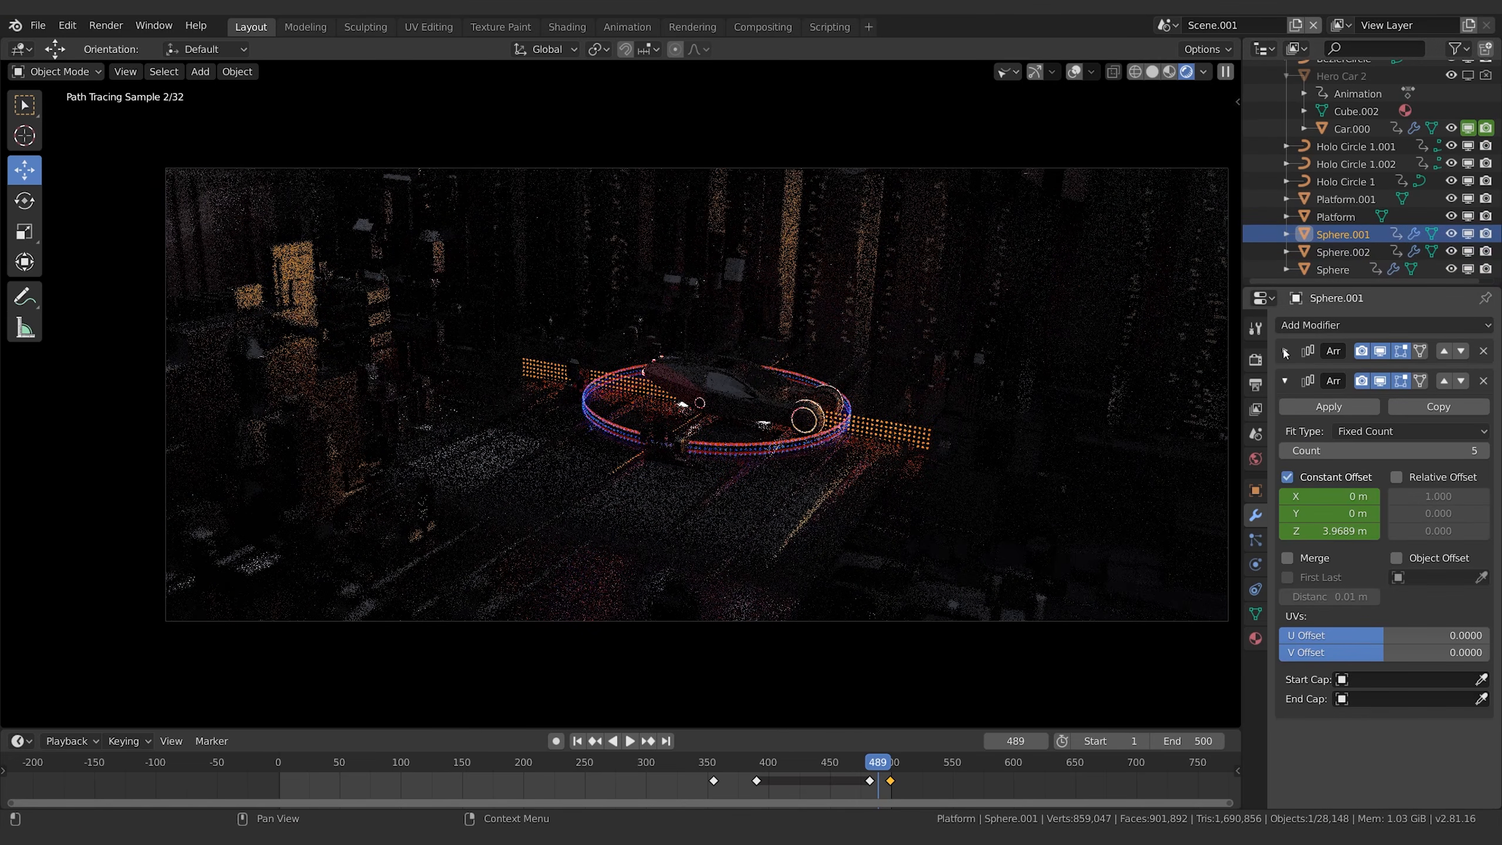
pyautogui.click(1483, 381)
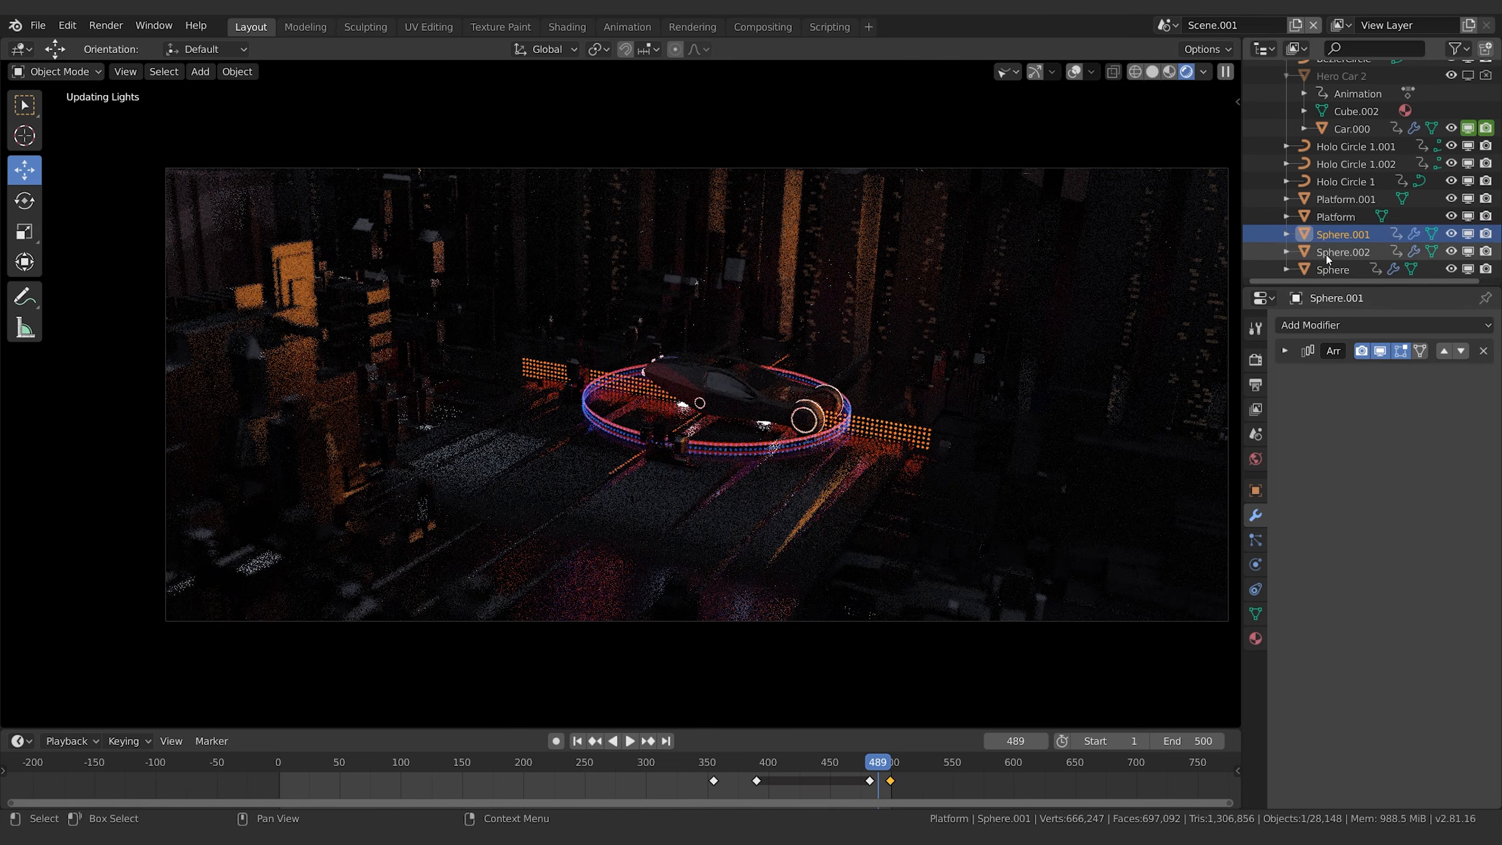
# Select both dotted strips, switch to solid shading, and raise them together 0.0055 m along global Z.
pyautogui.keyDown('shift'); pyautogui.click(1343, 251); pyautogui.keyUp('shift')
pyautogui.press('z')
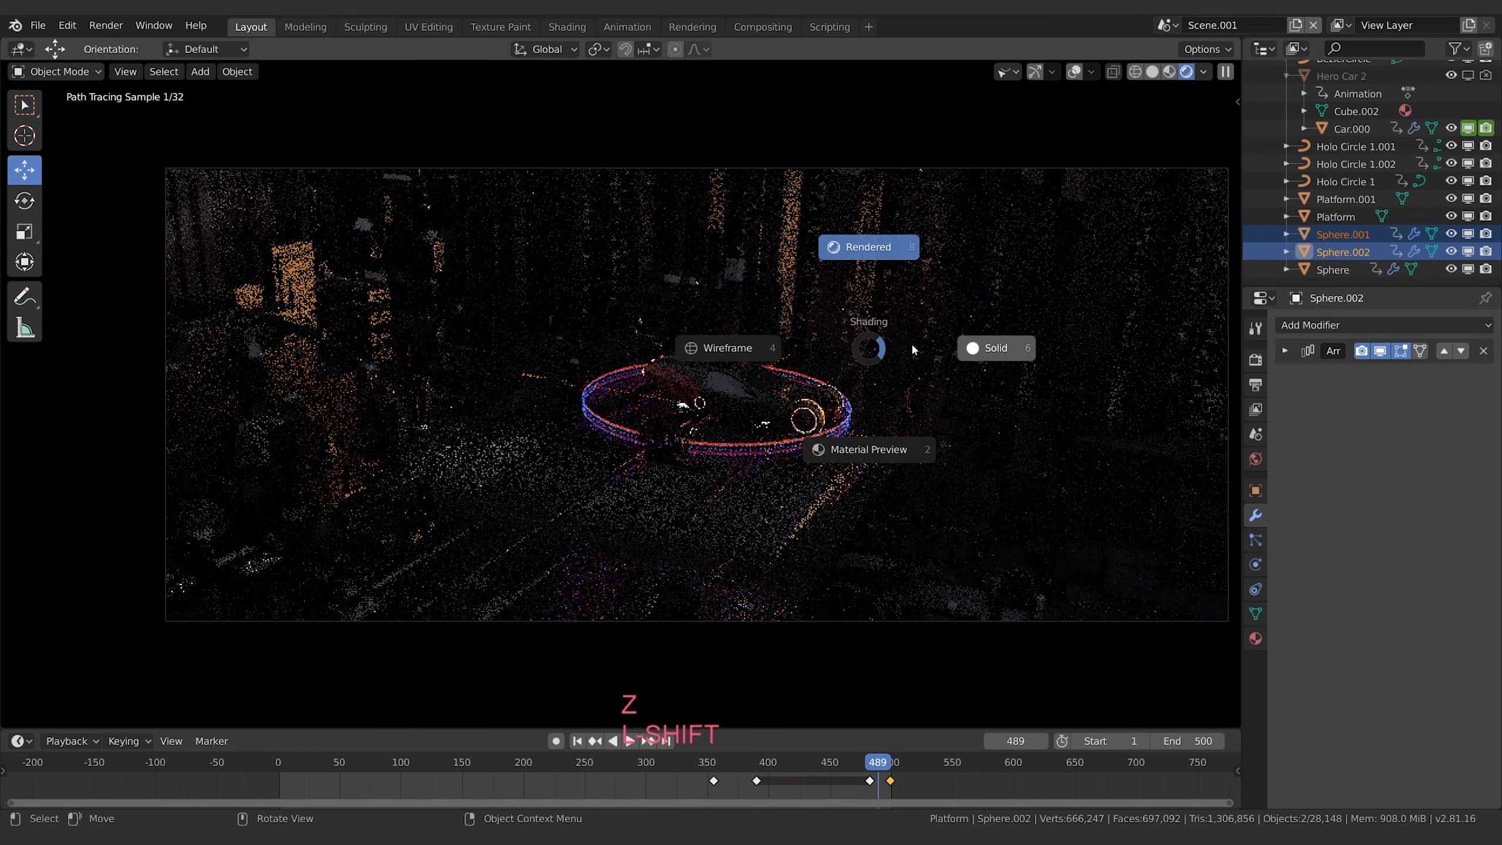
pyautogui.click(1009, 363)
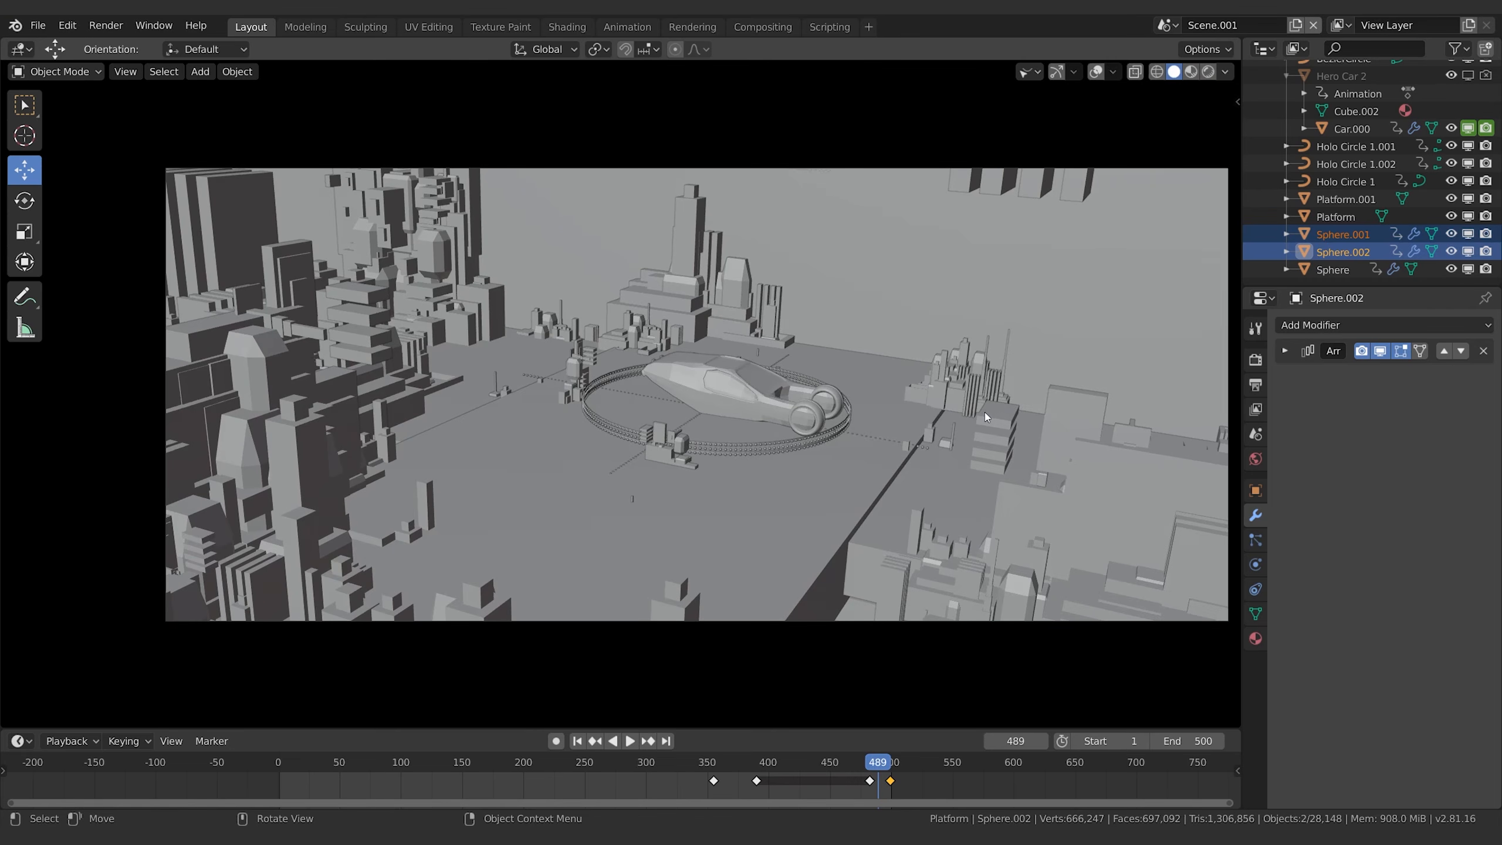
pyautogui.press('g')
pyautogui.press('z')
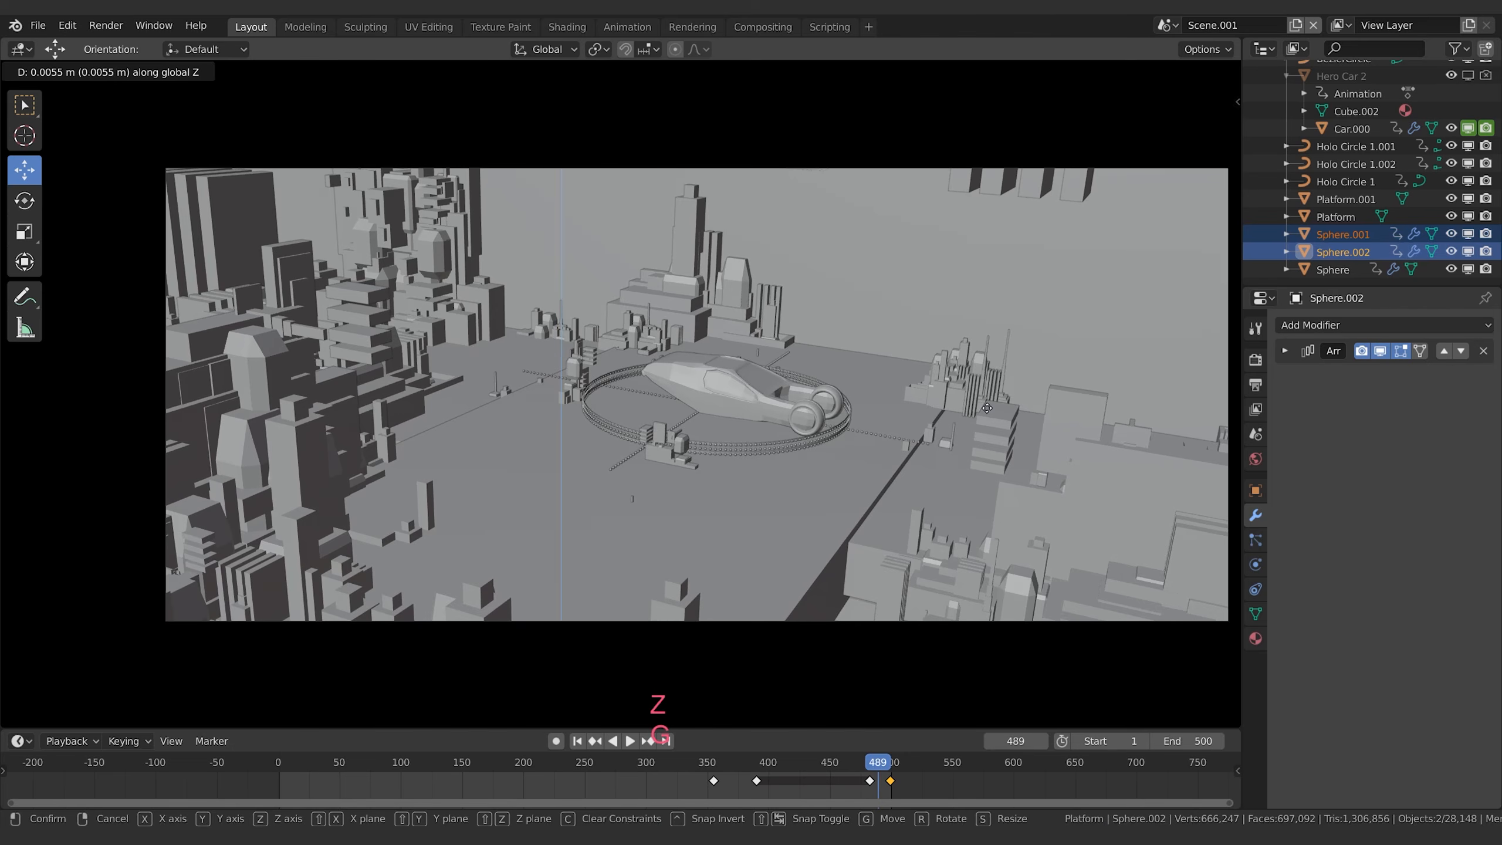
pyautogui.click(986, 407)
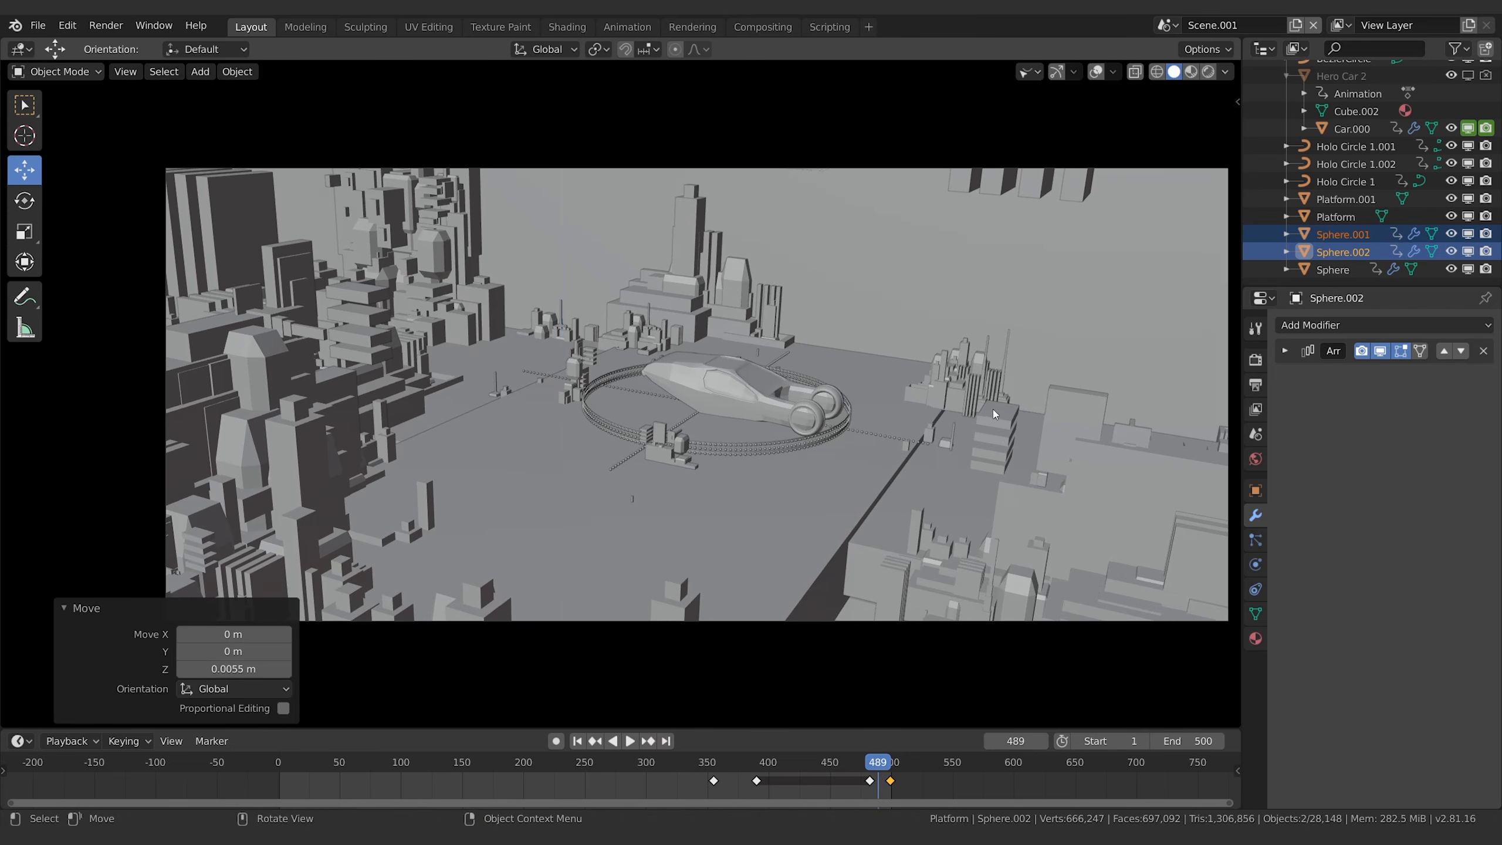
# Show the overlays, move the Sphere.002 strip -0.38 m along global Y, and set its Array count to 176.
pyautogui.click(618, 467)
pyautogui.click(1094, 72)
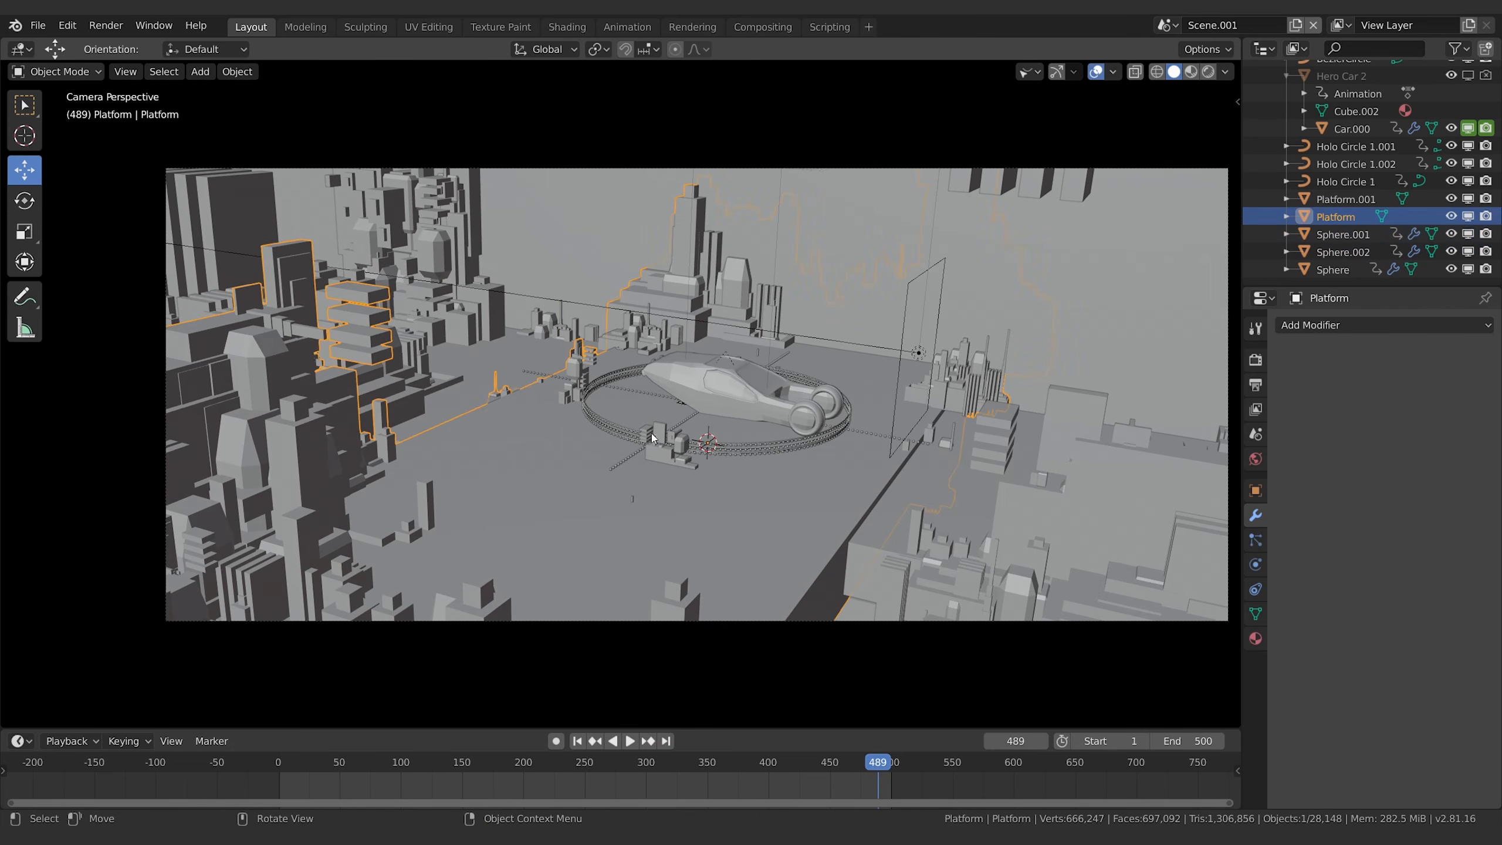
pyautogui.click(629, 463)
pyautogui.press('g')
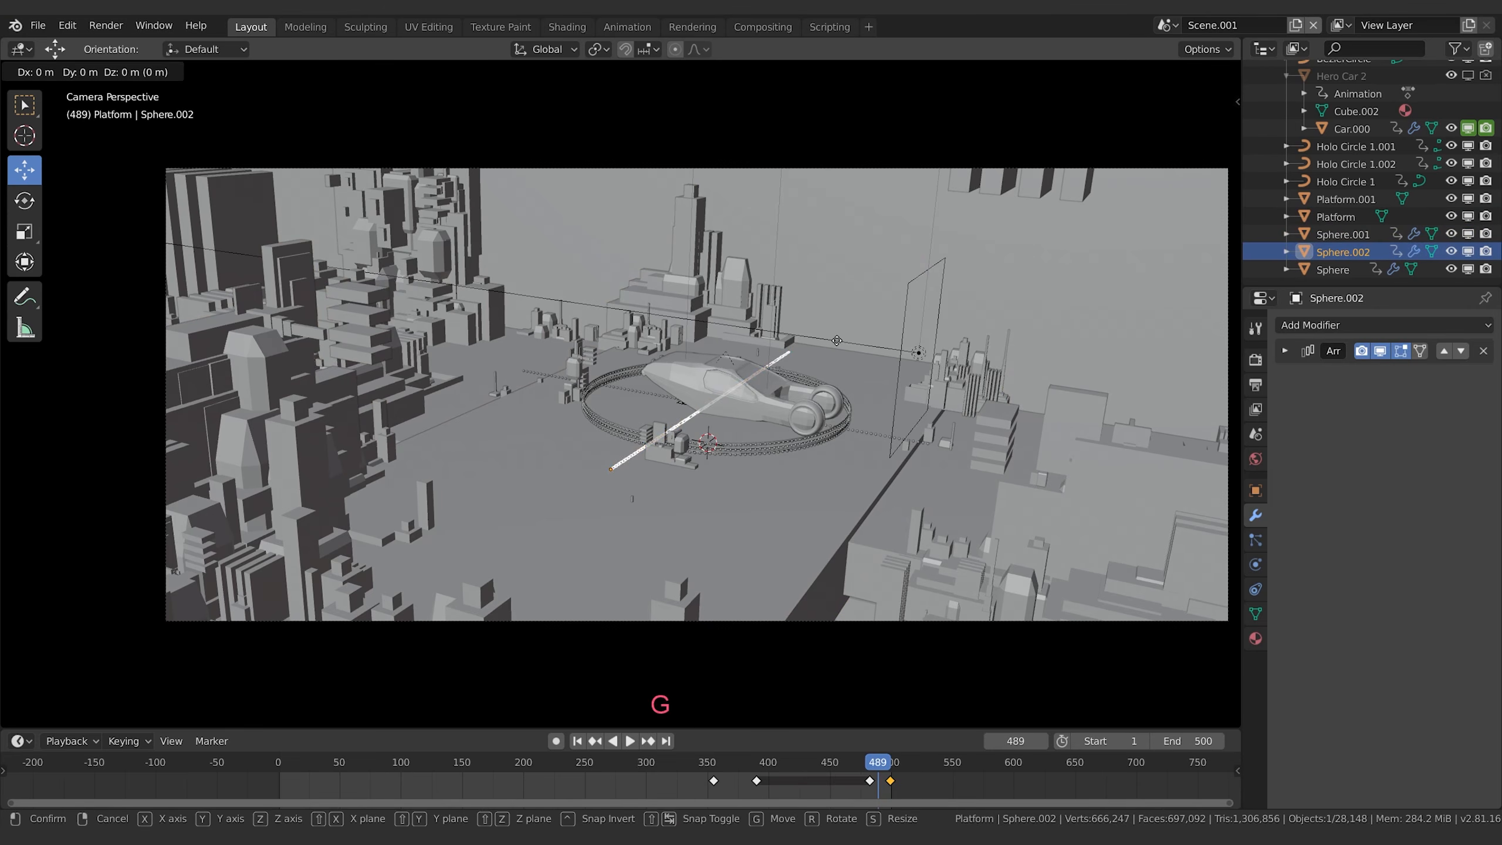
pyautogui.press('y')
pyautogui.click(595, 512)
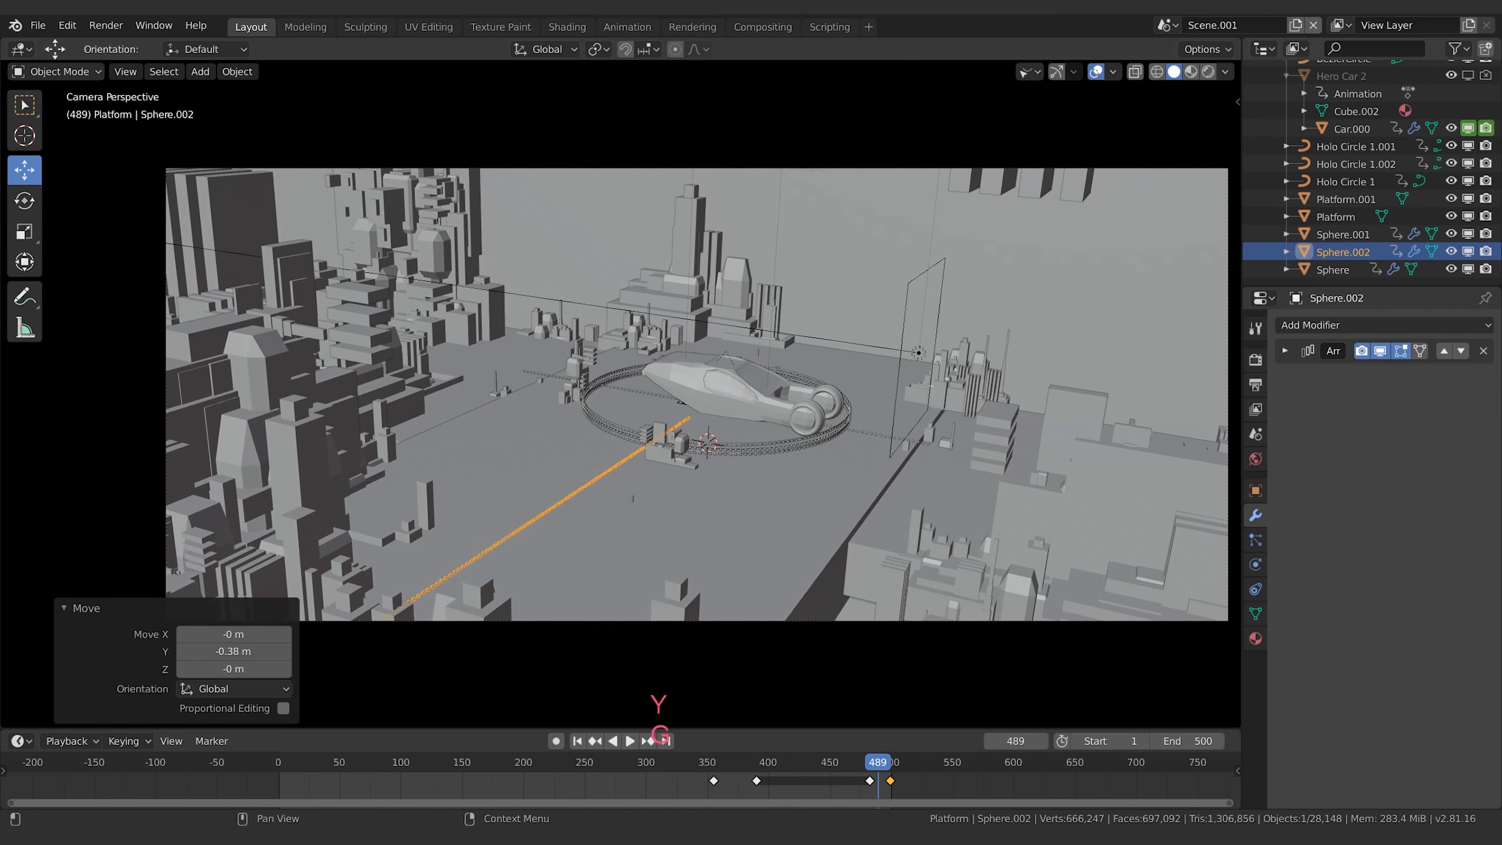
pyautogui.click(1287, 355)
pyautogui.moveTo(1415, 422); pyautogui.dragTo(1424, 421)
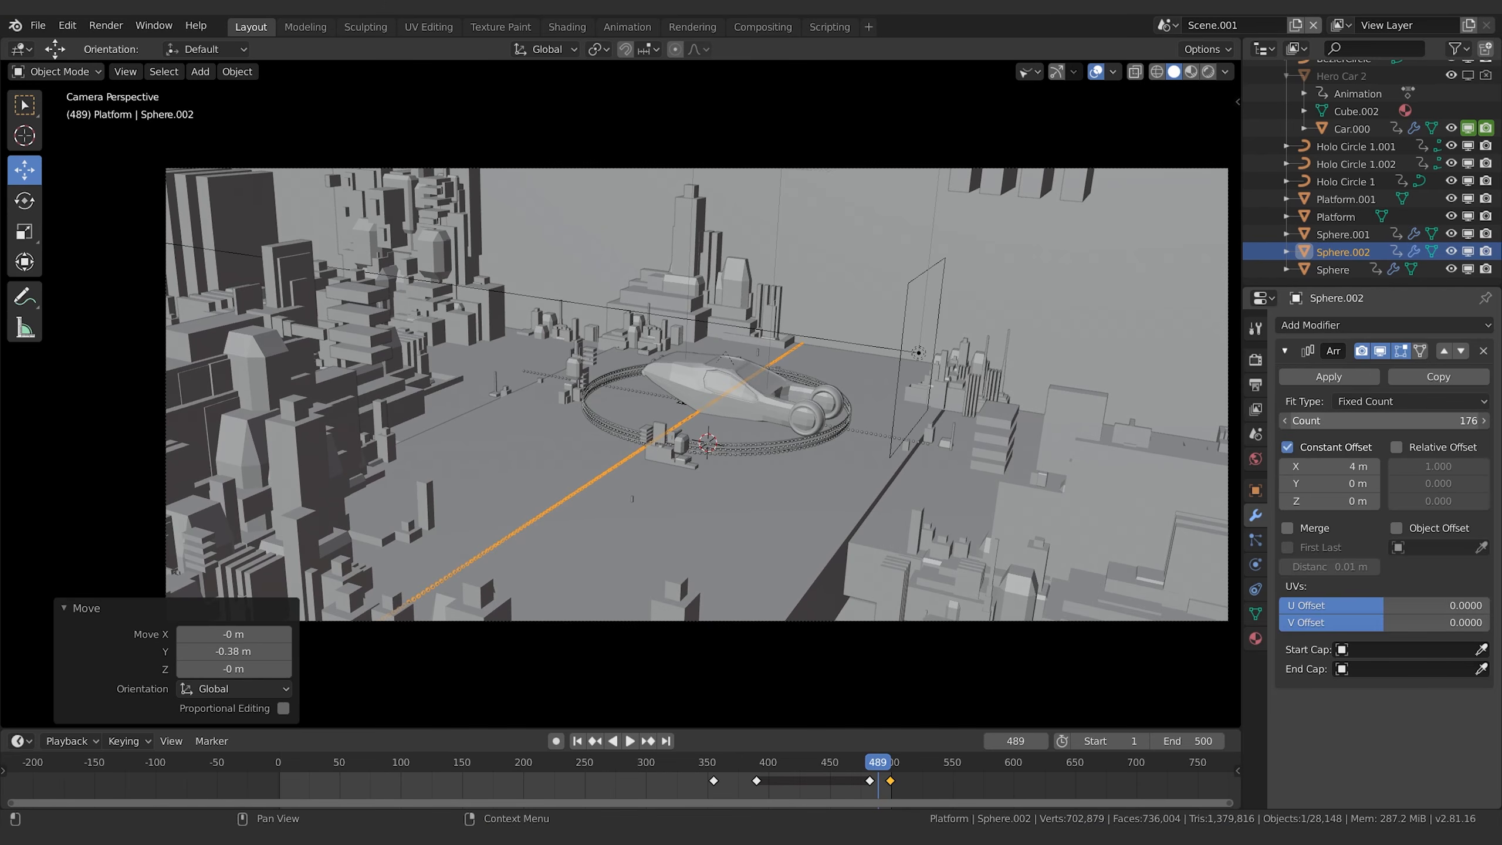
# Move the Sphere.001 strip 0.0459 m along global X and set its Array count to 90.
pyautogui.click(861, 431)
pyautogui.press('g')
pyautogui.press('x')
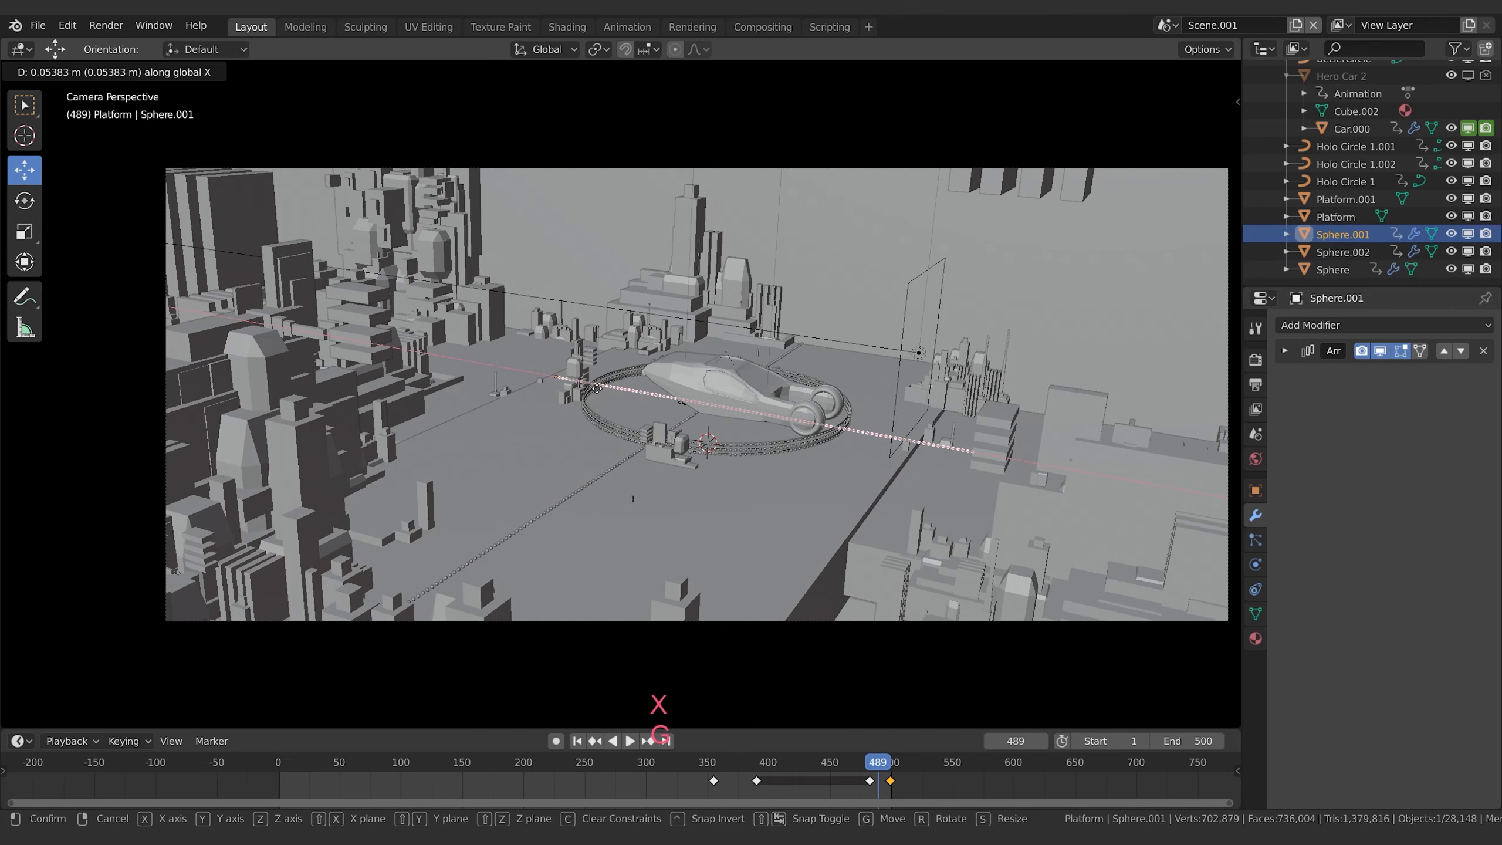
pyautogui.click(590, 385)
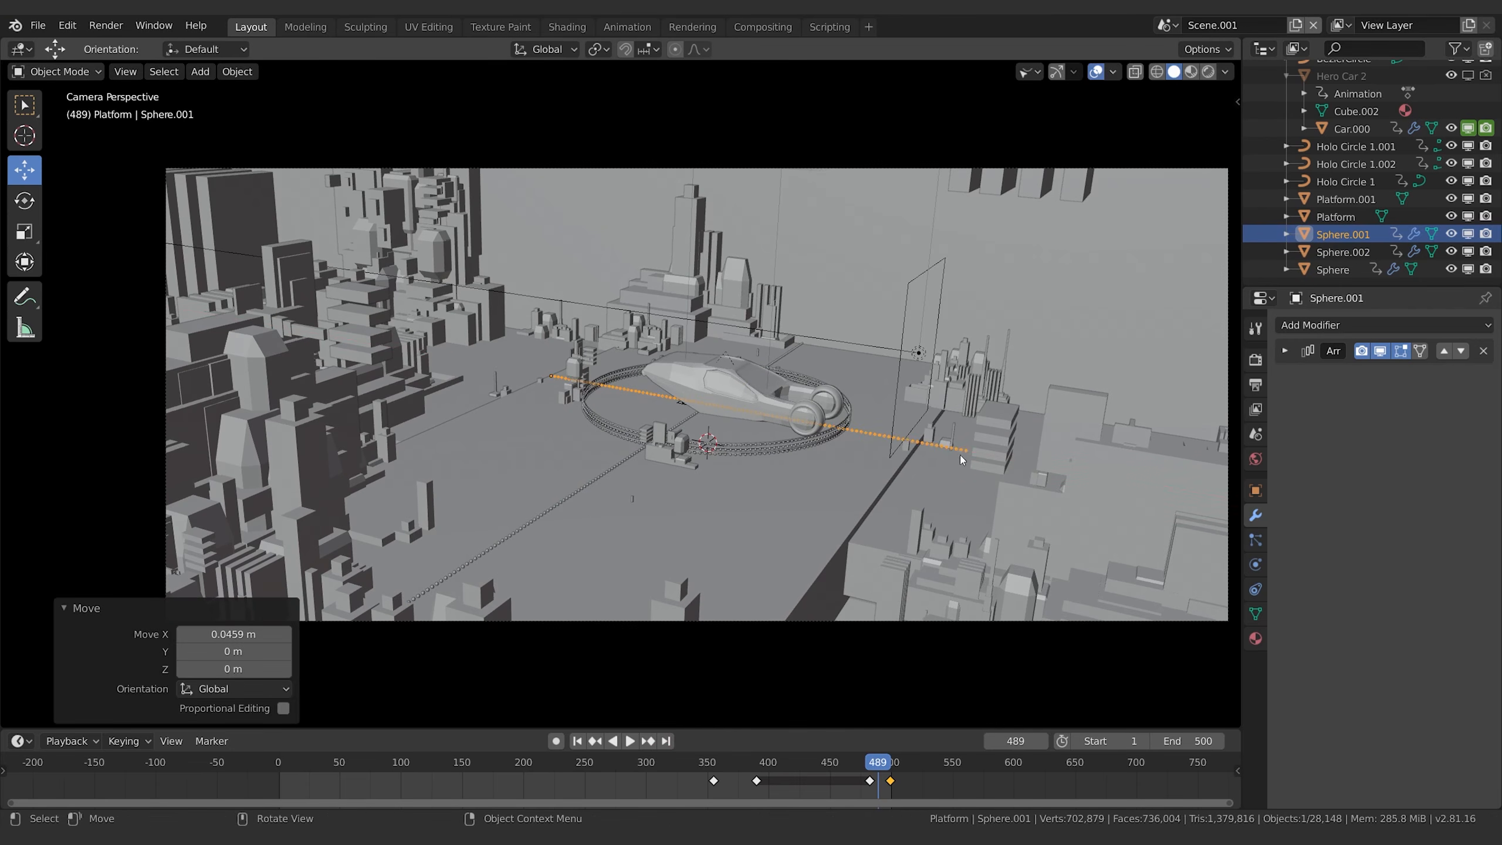
pyautogui.click(1278, 351)
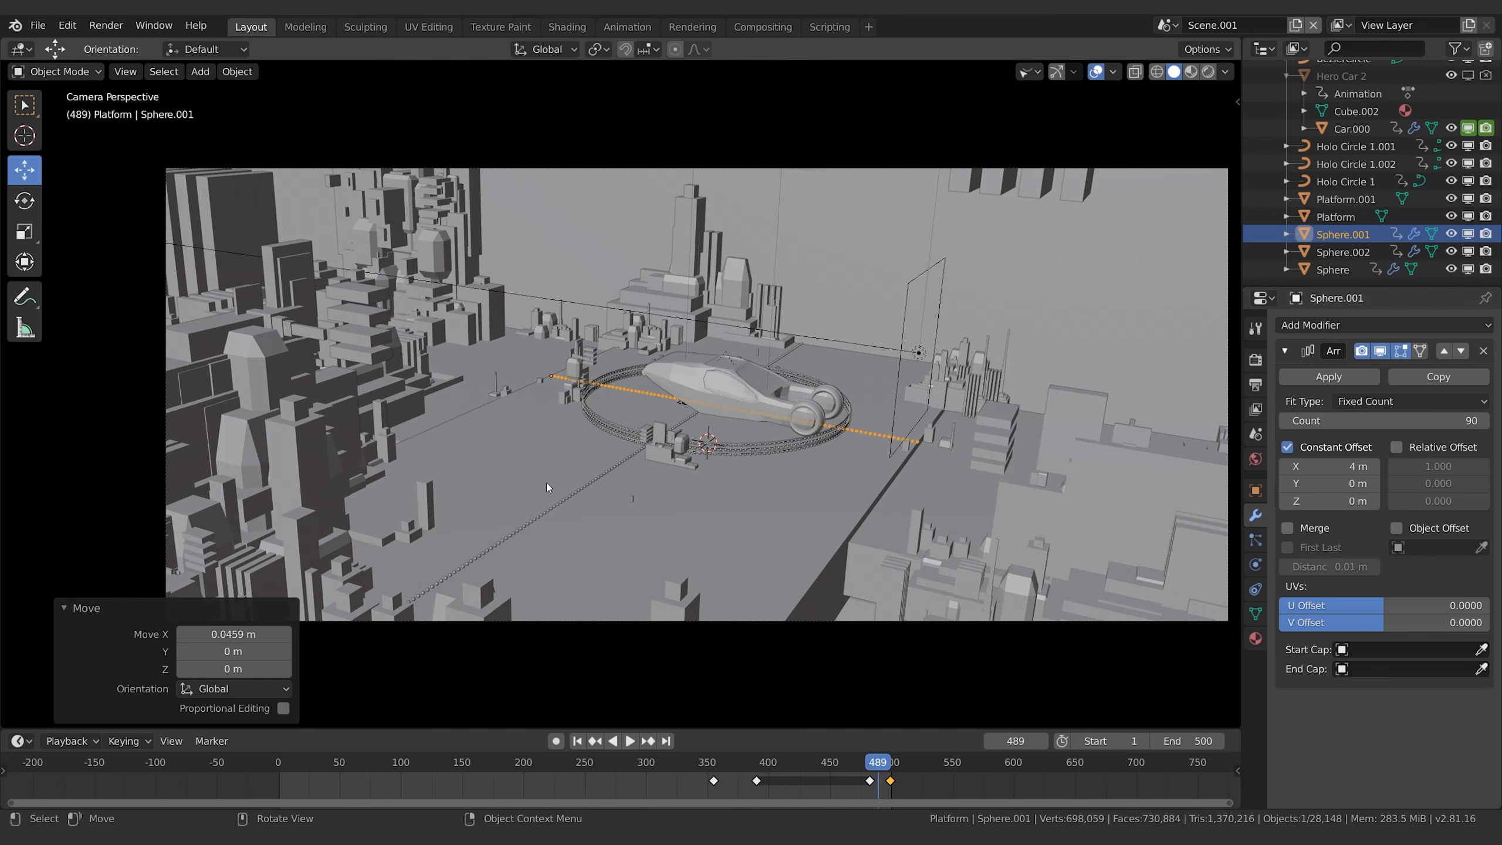
# Assign the existing Holo-Orange.001 material to both dotted strips, Sphere.001 and Sphere.002.
pyautogui.click(1255, 639)
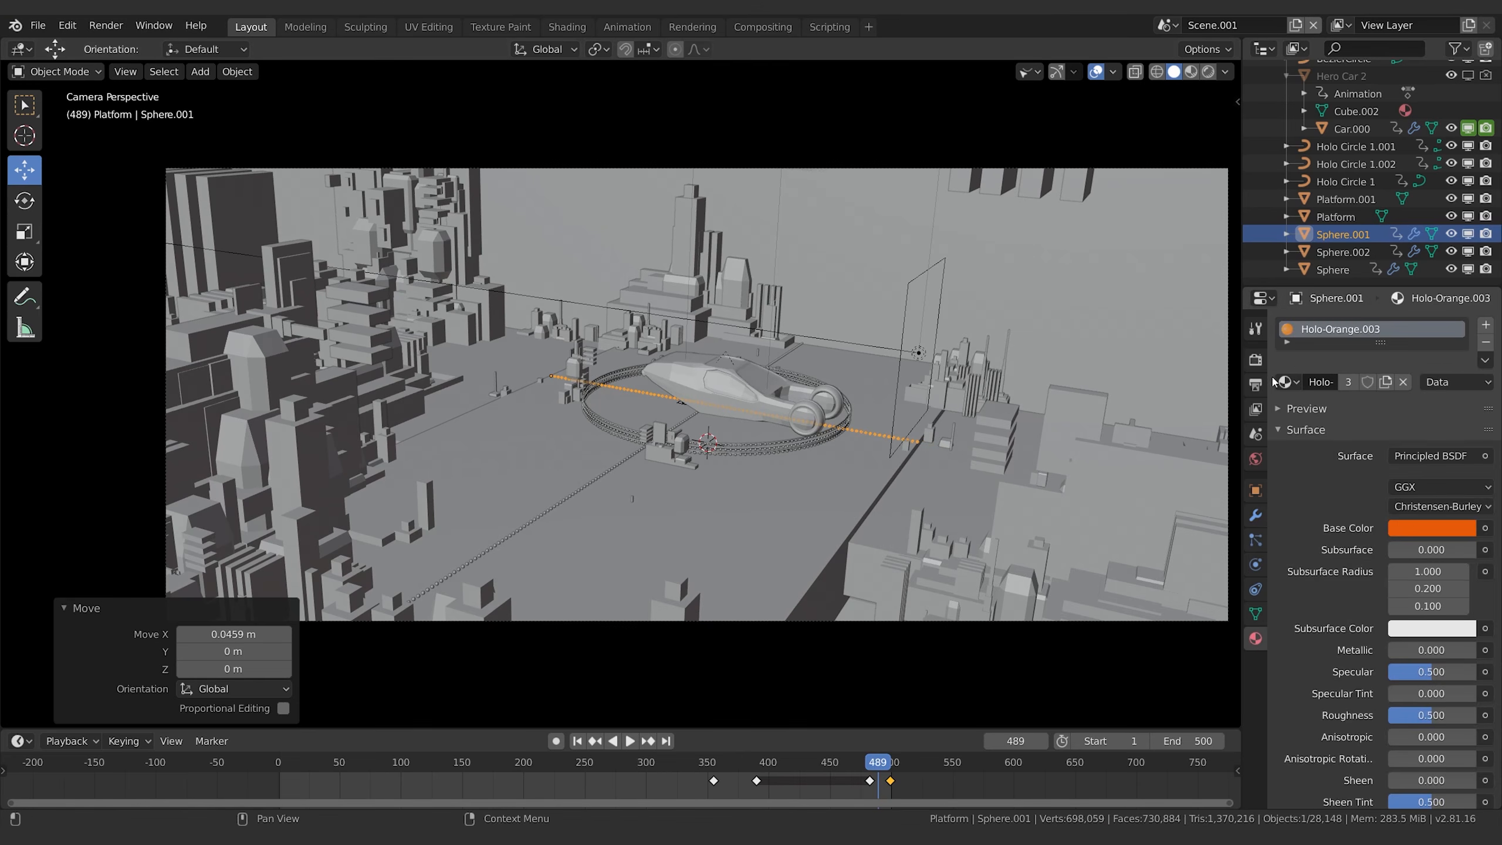
pyautogui.click(1284, 382)
pyautogui.click(1176, 540)
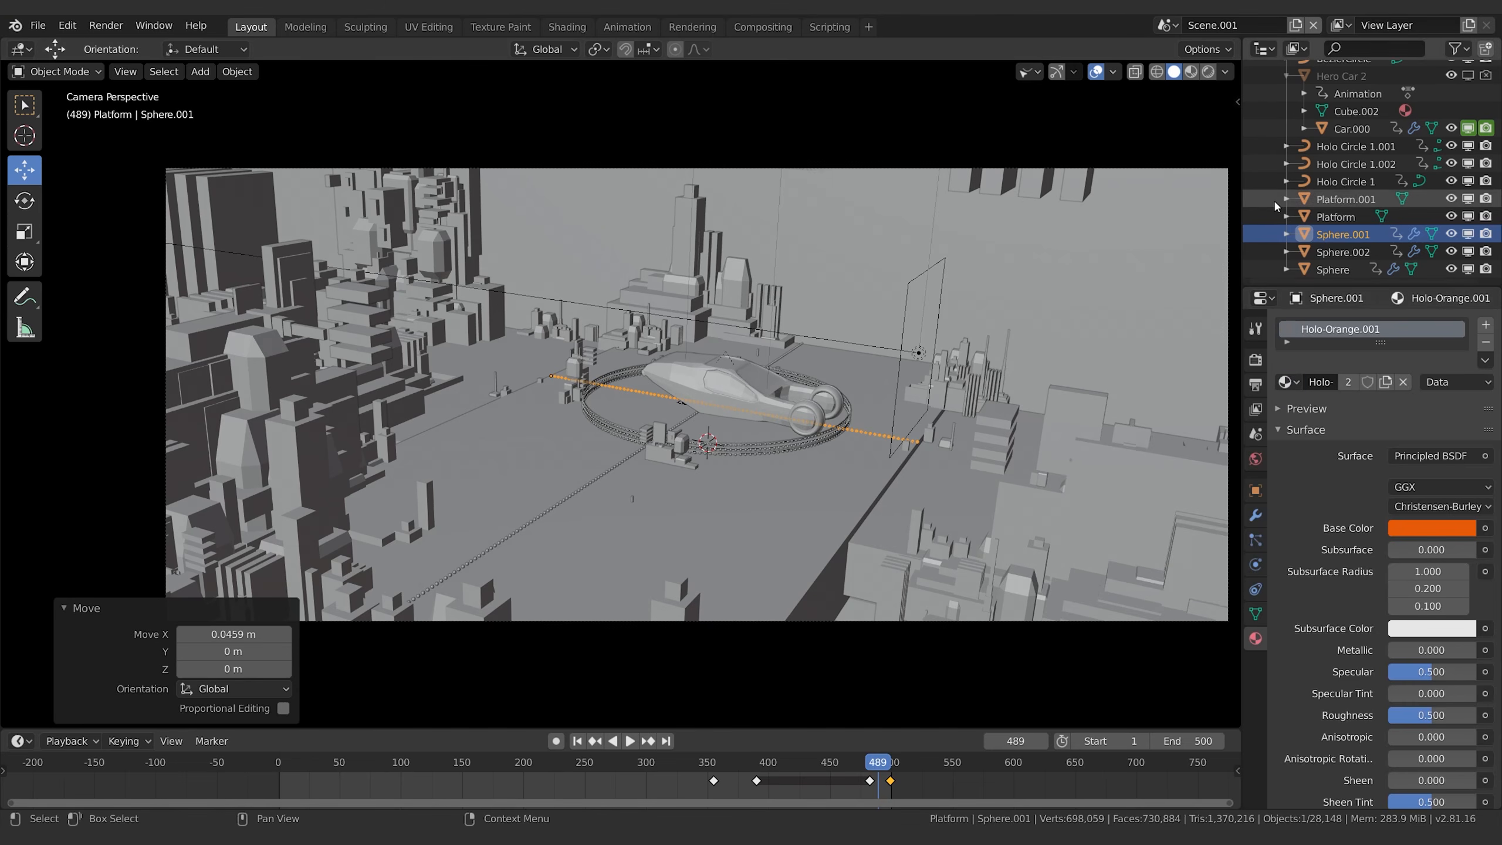
pyautogui.click(1338, 252)
pyautogui.click(1284, 381)
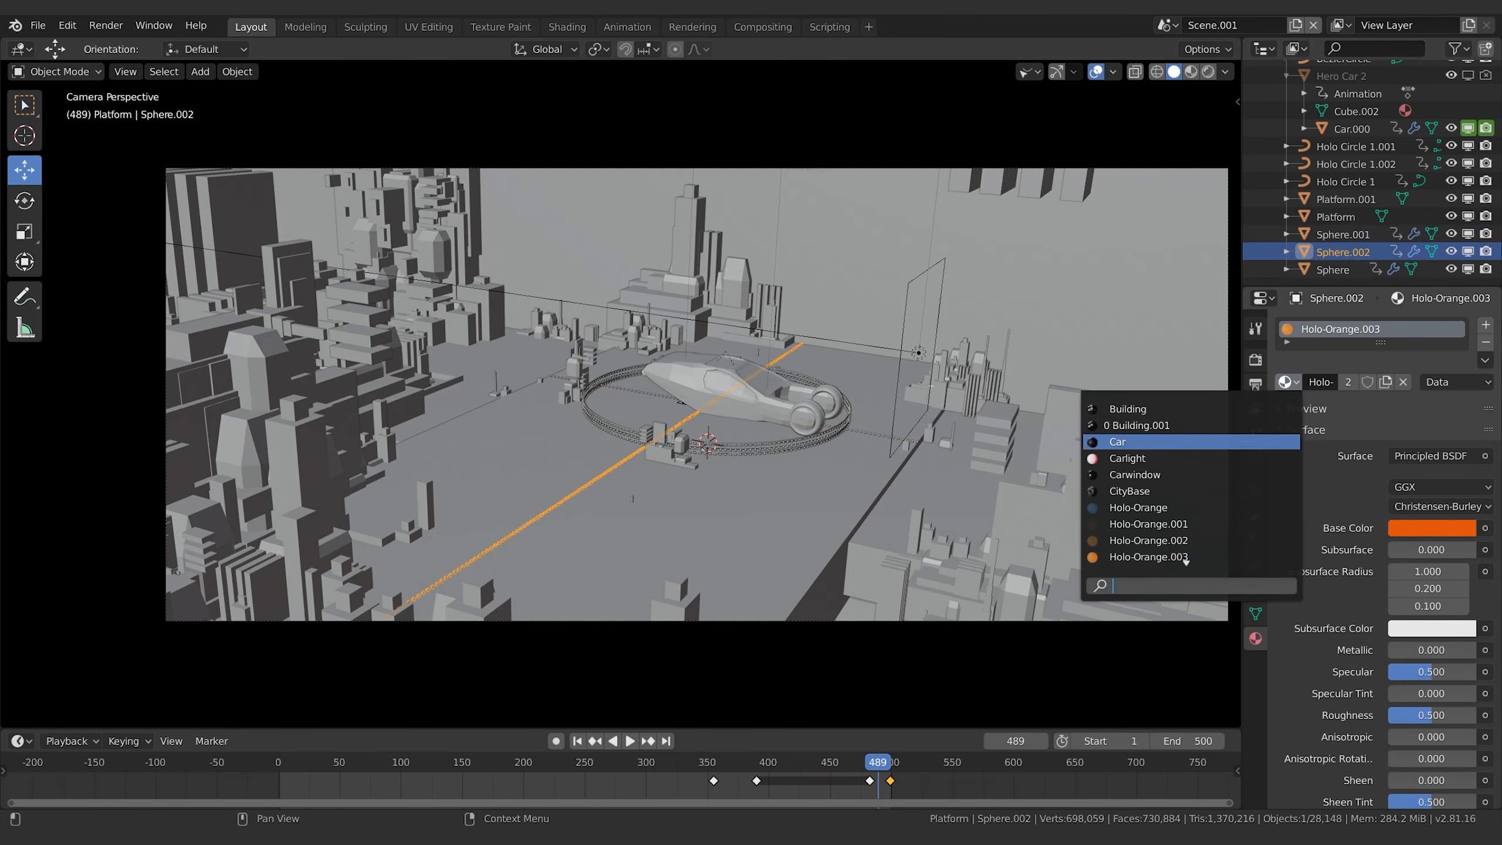
pyautogui.click(1183, 524)
# Preview the recoloured strips from the camera in rendered shading with the overlays hidden.
pyautogui.press('z')
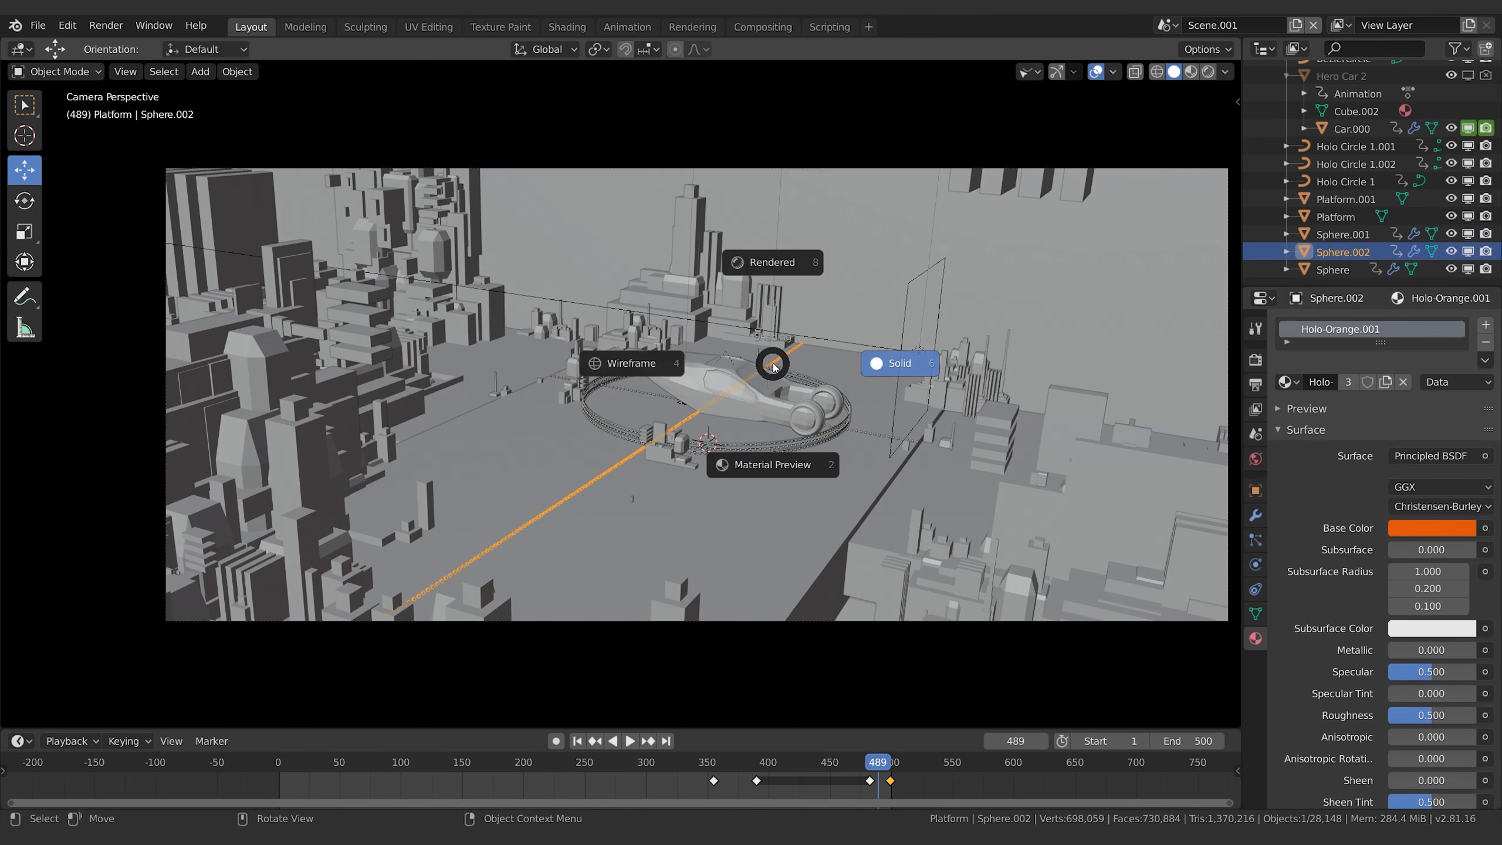
pyautogui.click(920, 249)
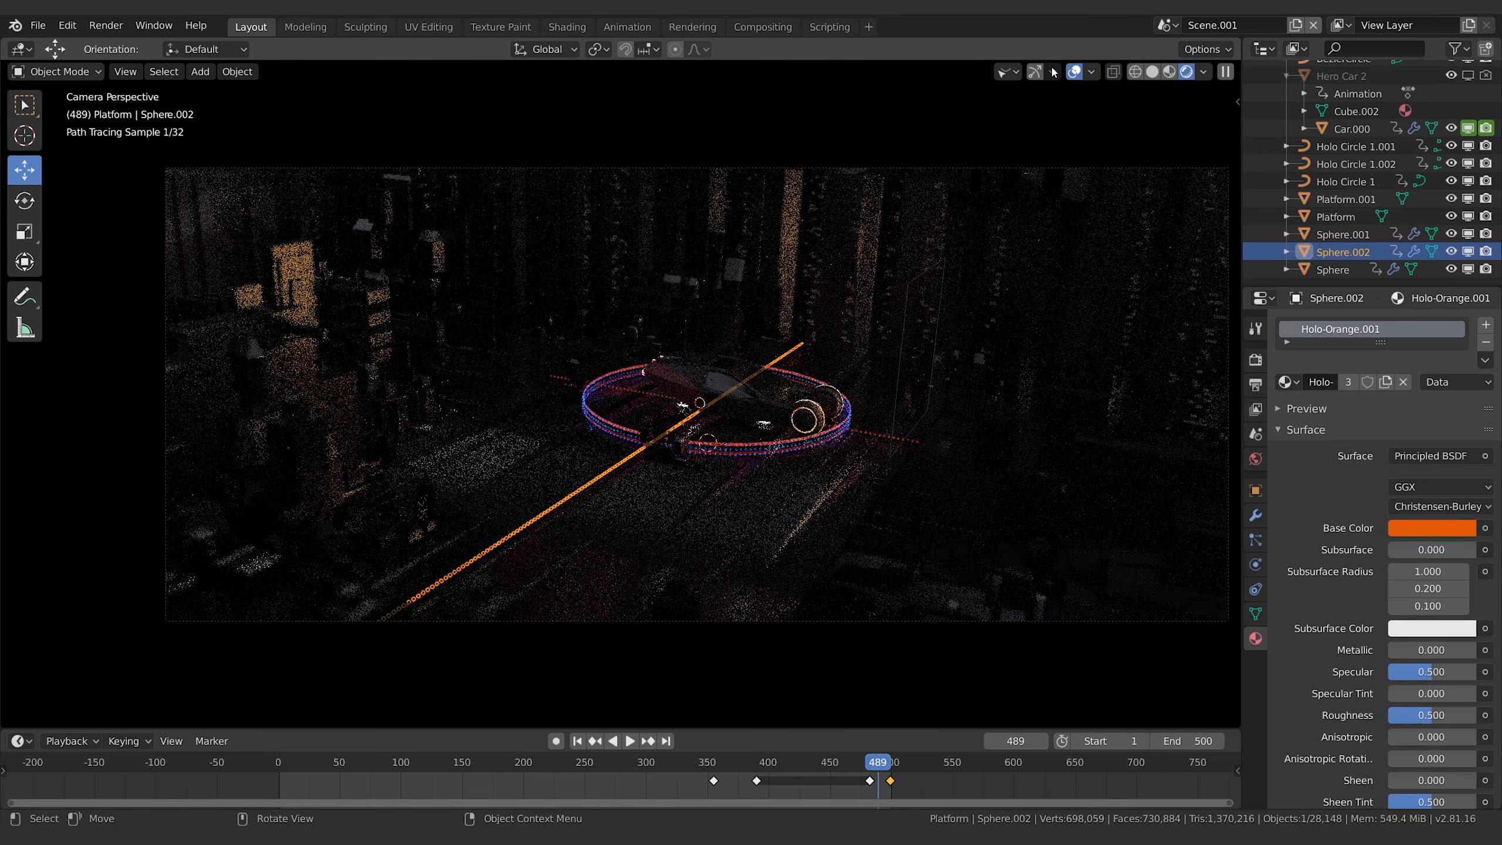
pyautogui.hotkey('shift', 'alt', 'z')
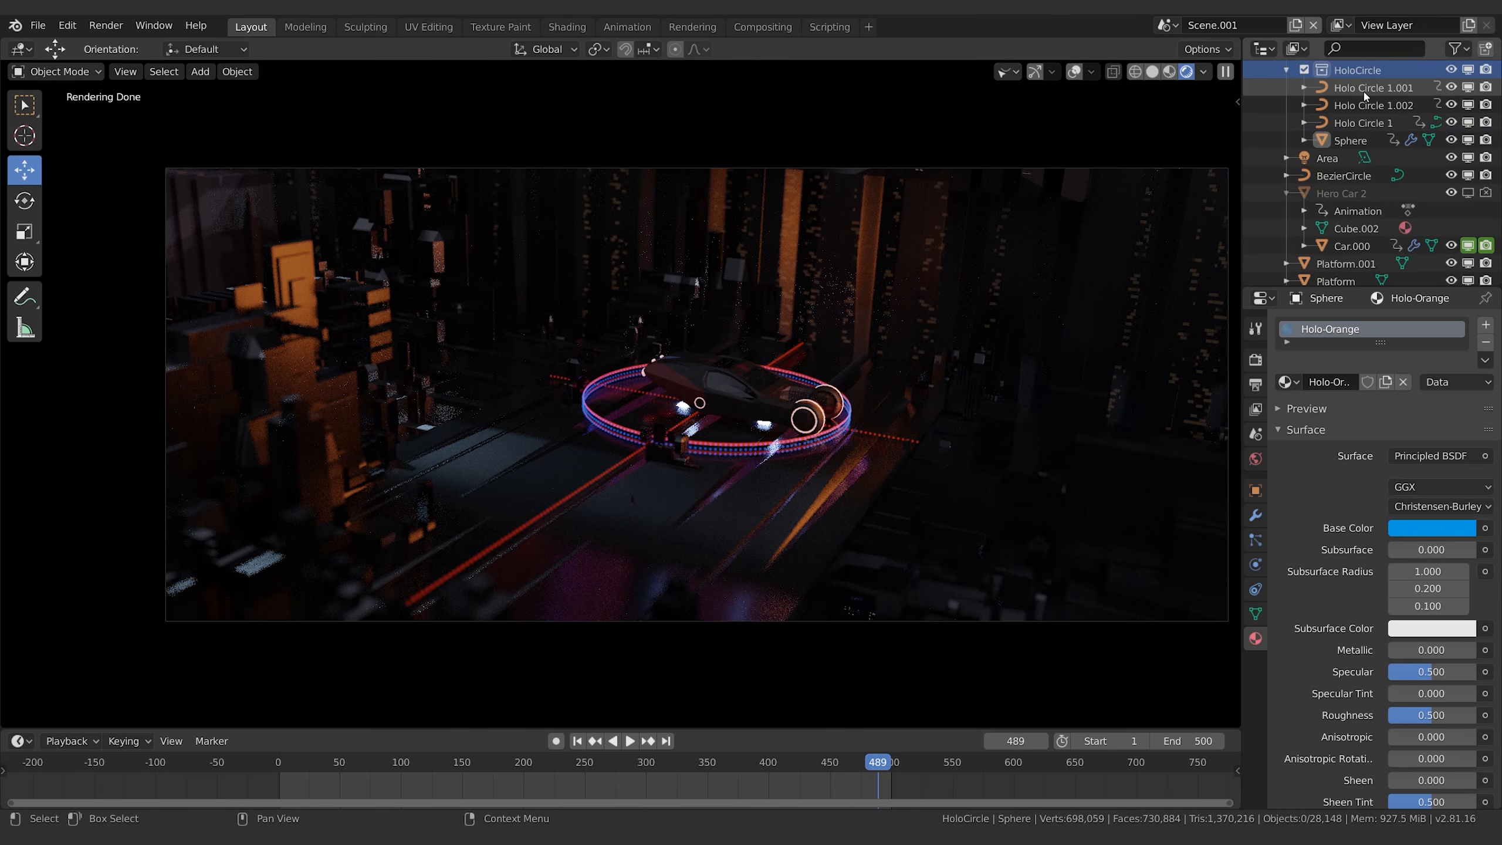
# Add a Plain Axes empty to the HoloCircle collection.
pyautogui.hotkey('shift', 'a')
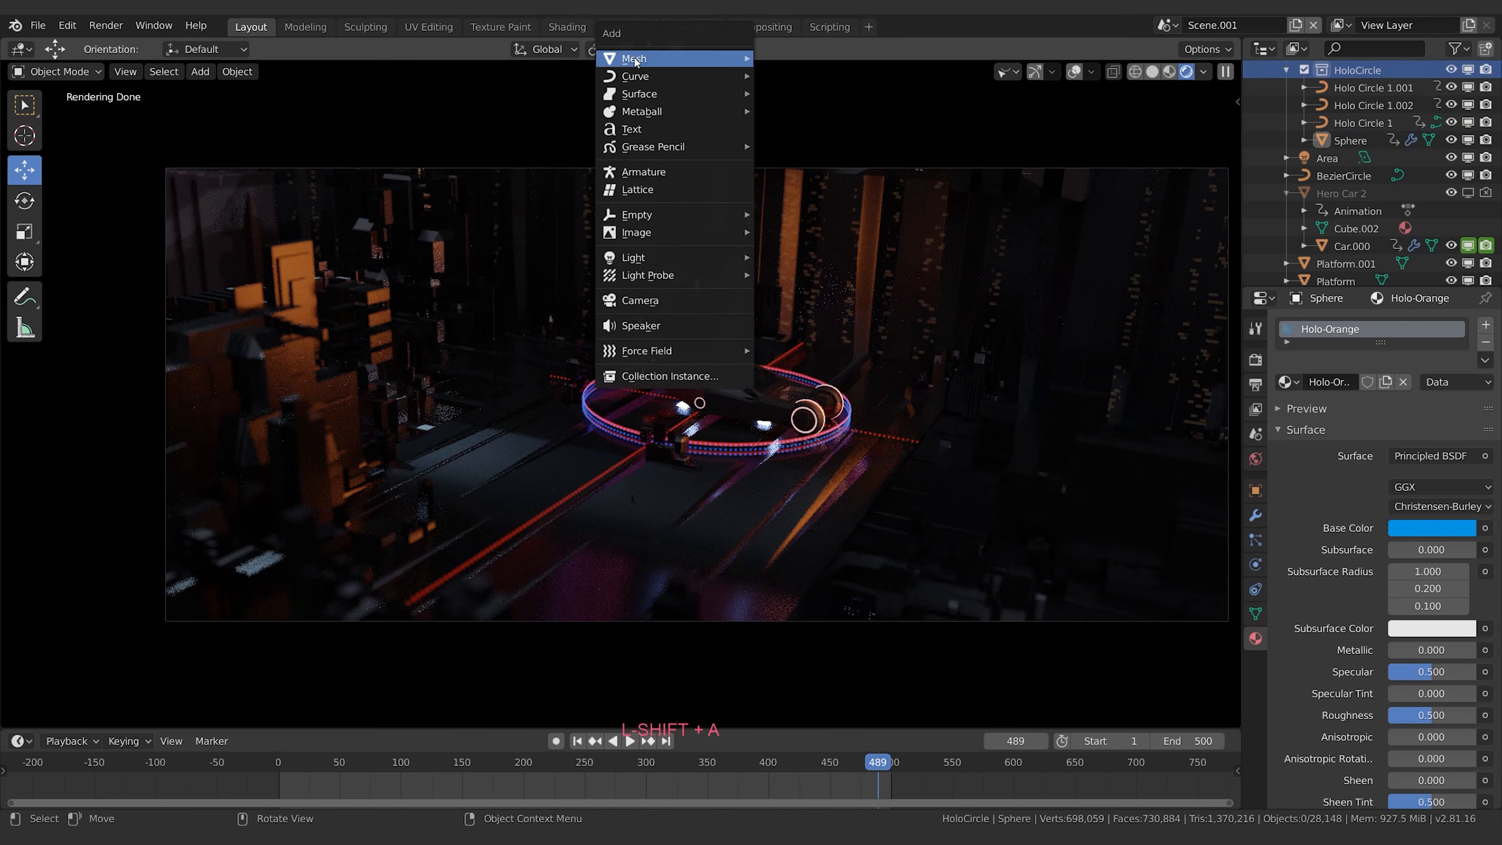
pyautogui.moveTo(659, 217)
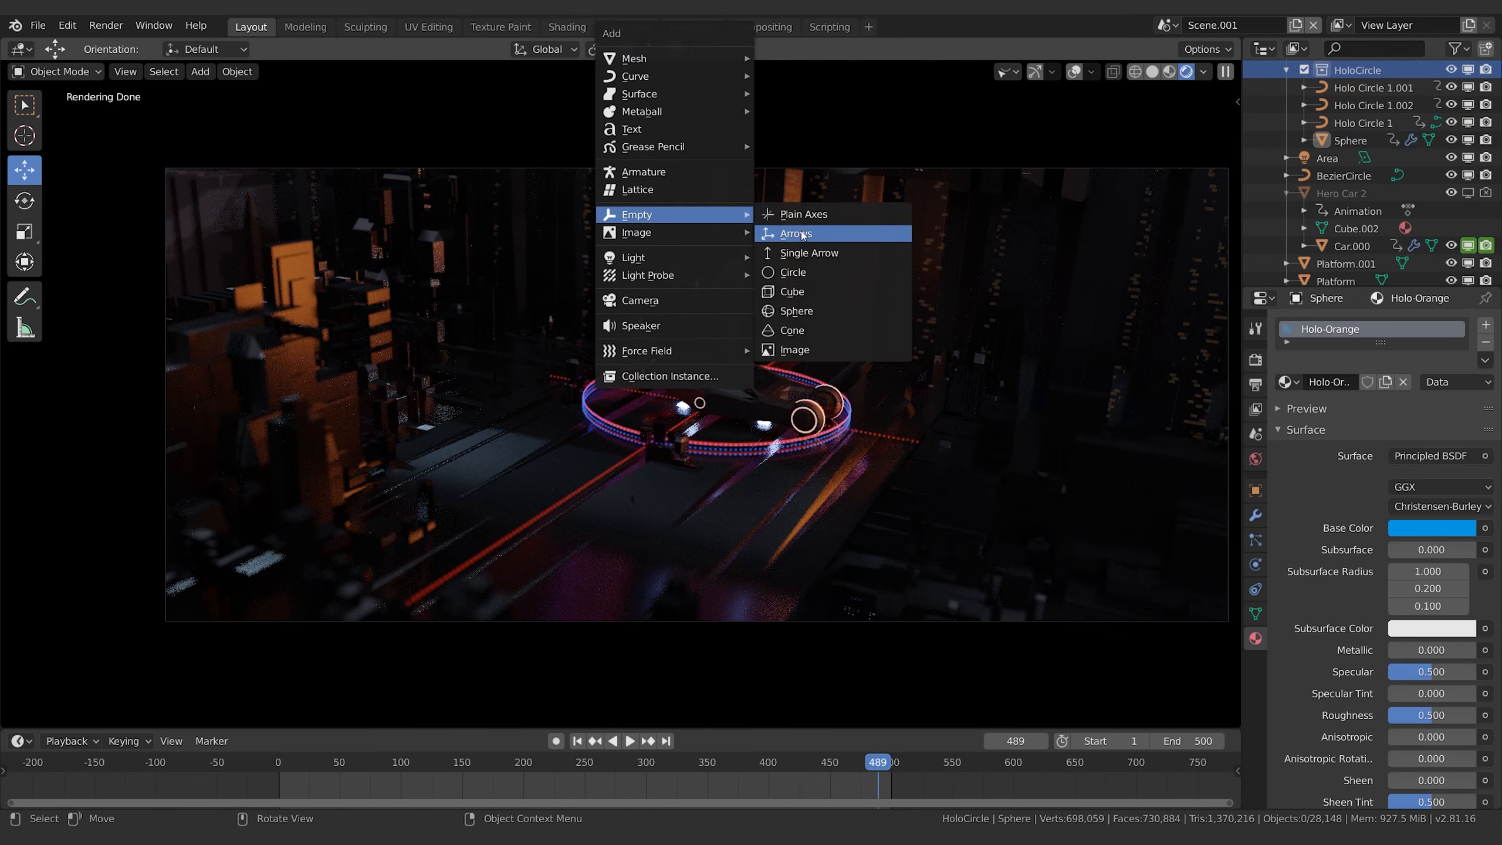
pyautogui.click(803, 215)
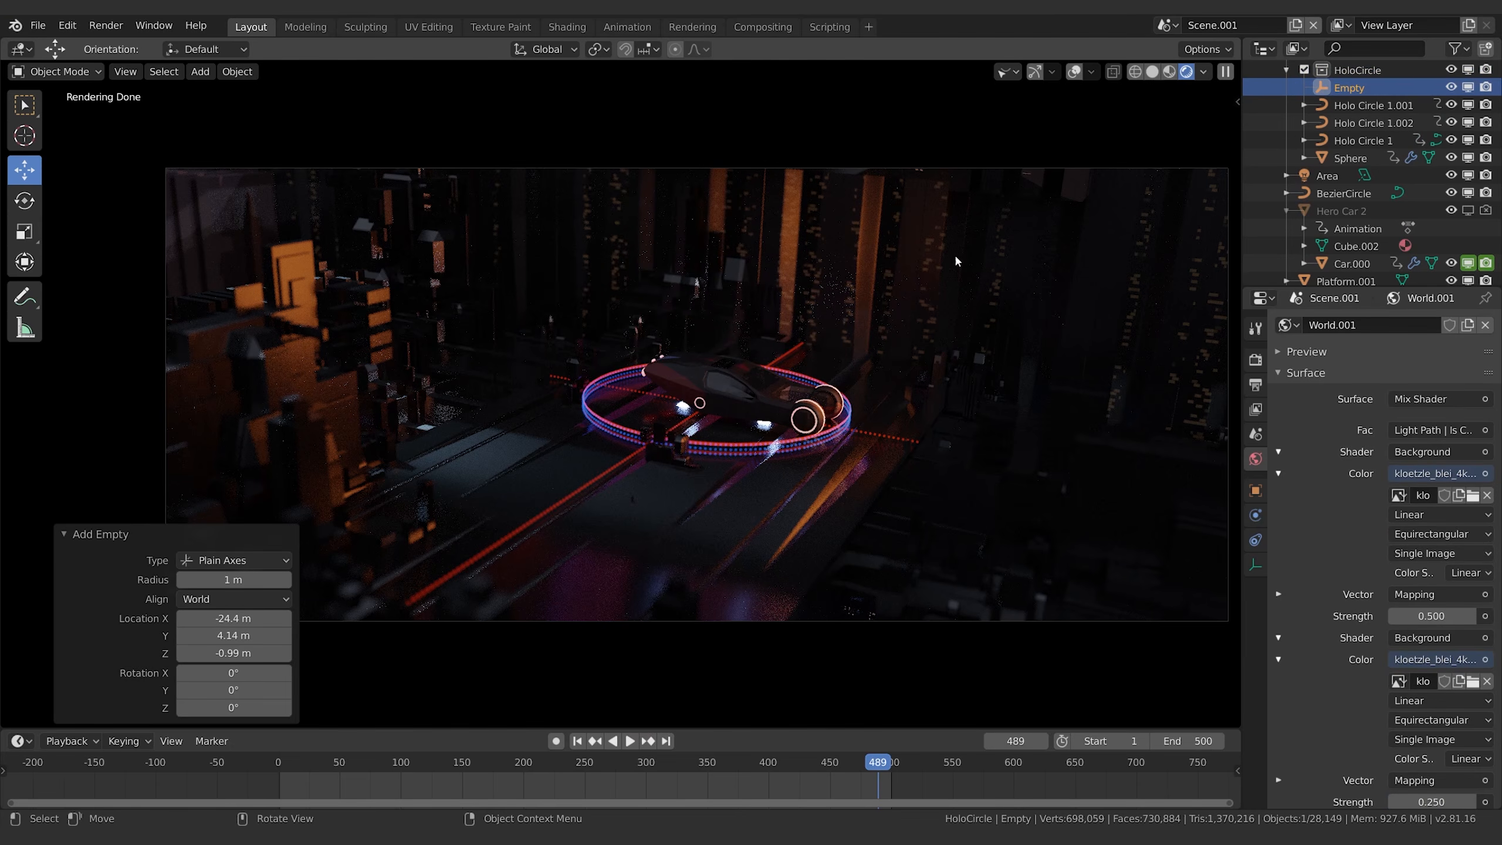
# Switch to solid shading with overlays and gizmos shown, and raise the empty about 0.063 m along global Z.
pyautogui.press('z')
pyautogui.click(1155, 244)
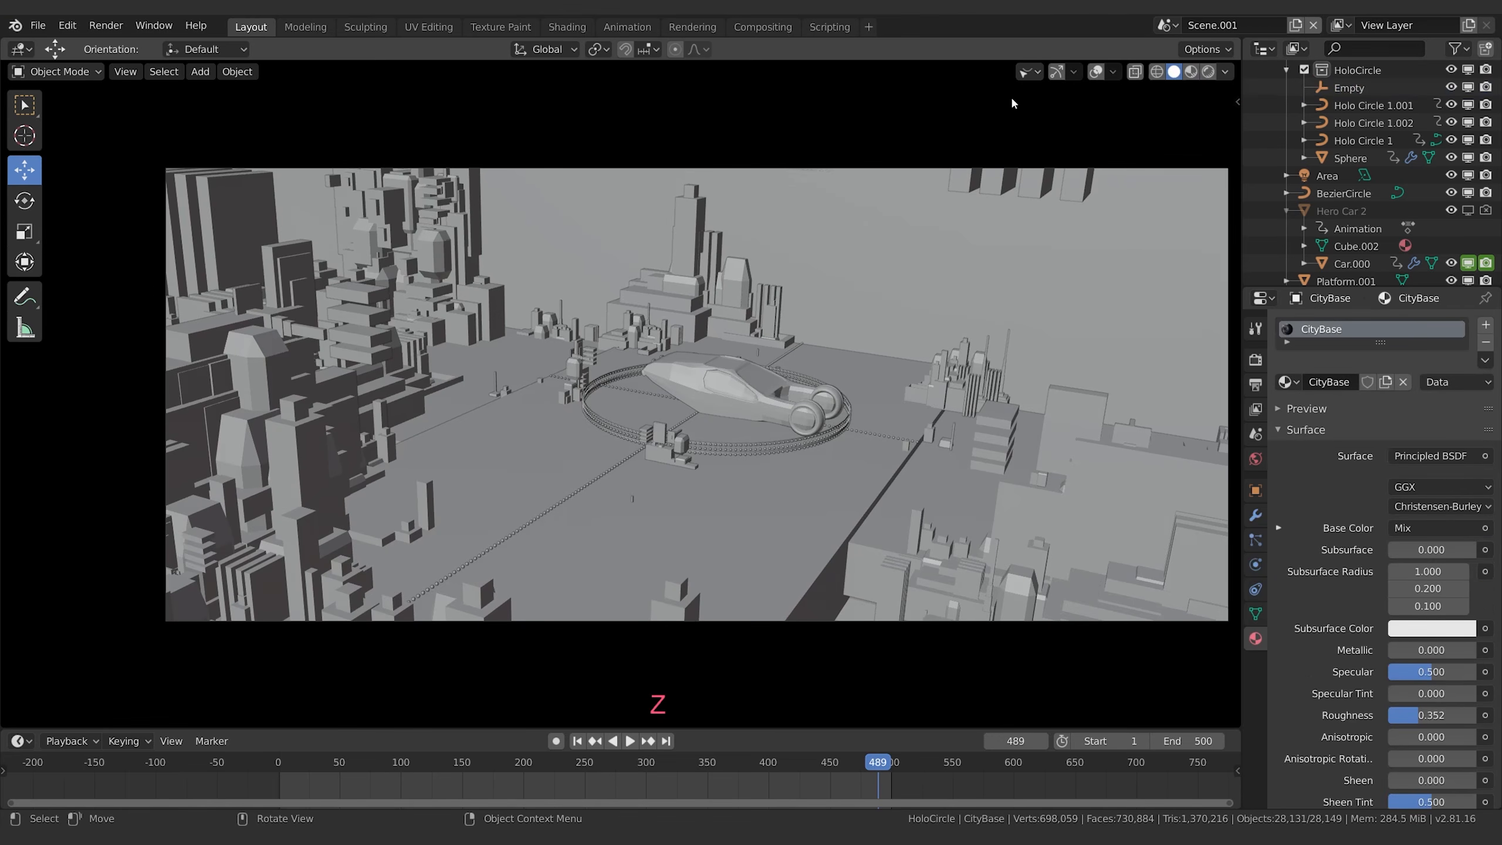
pyautogui.click(1096, 72)
pyautogui.click(1056, 72)
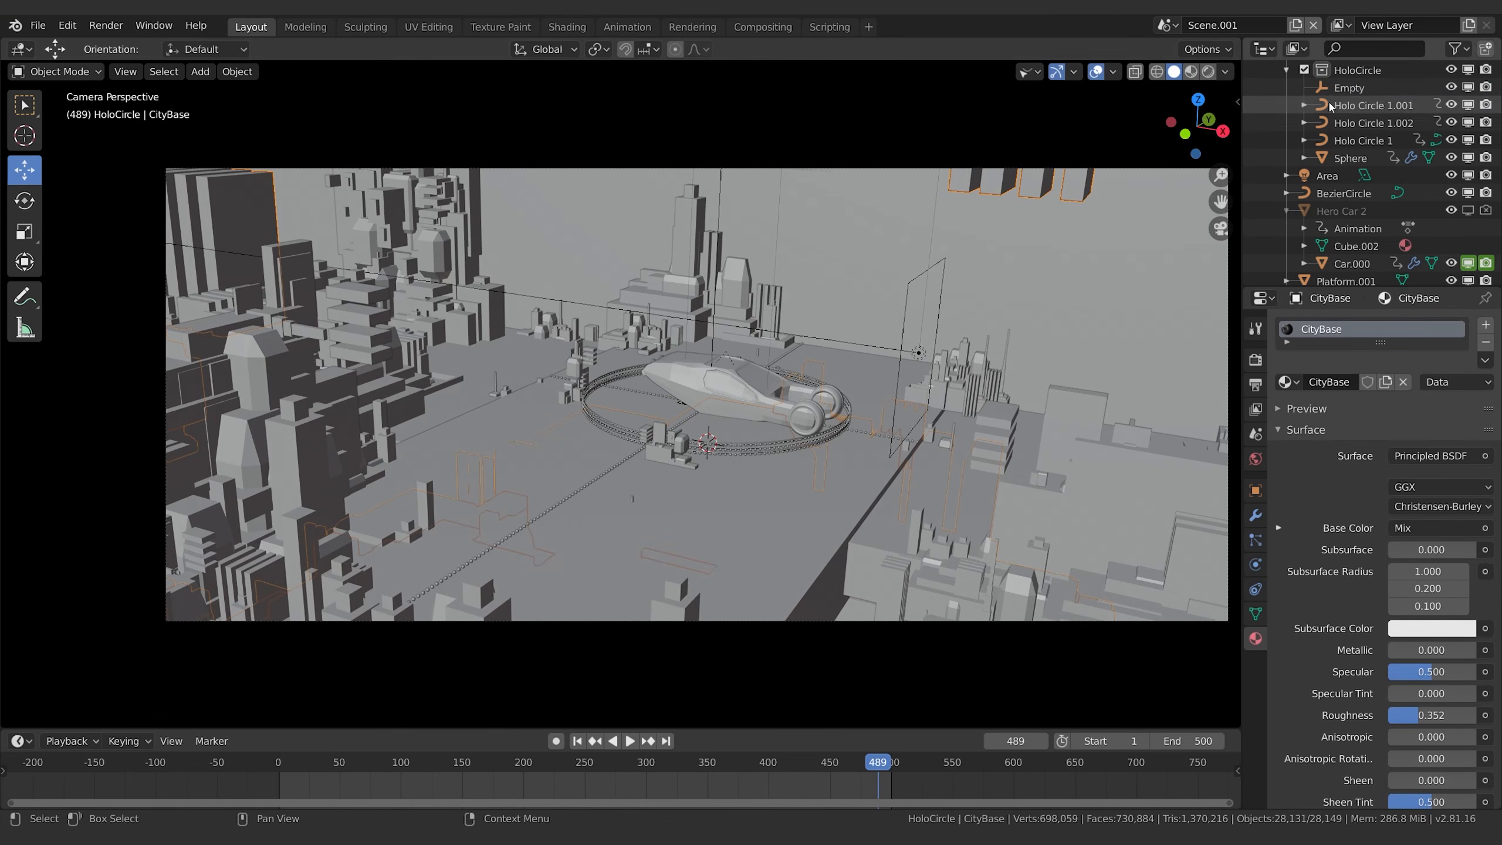
pyautogui.scroll(-3, 1354, 255)
pyautogui.scroll(4, 1354, 261)
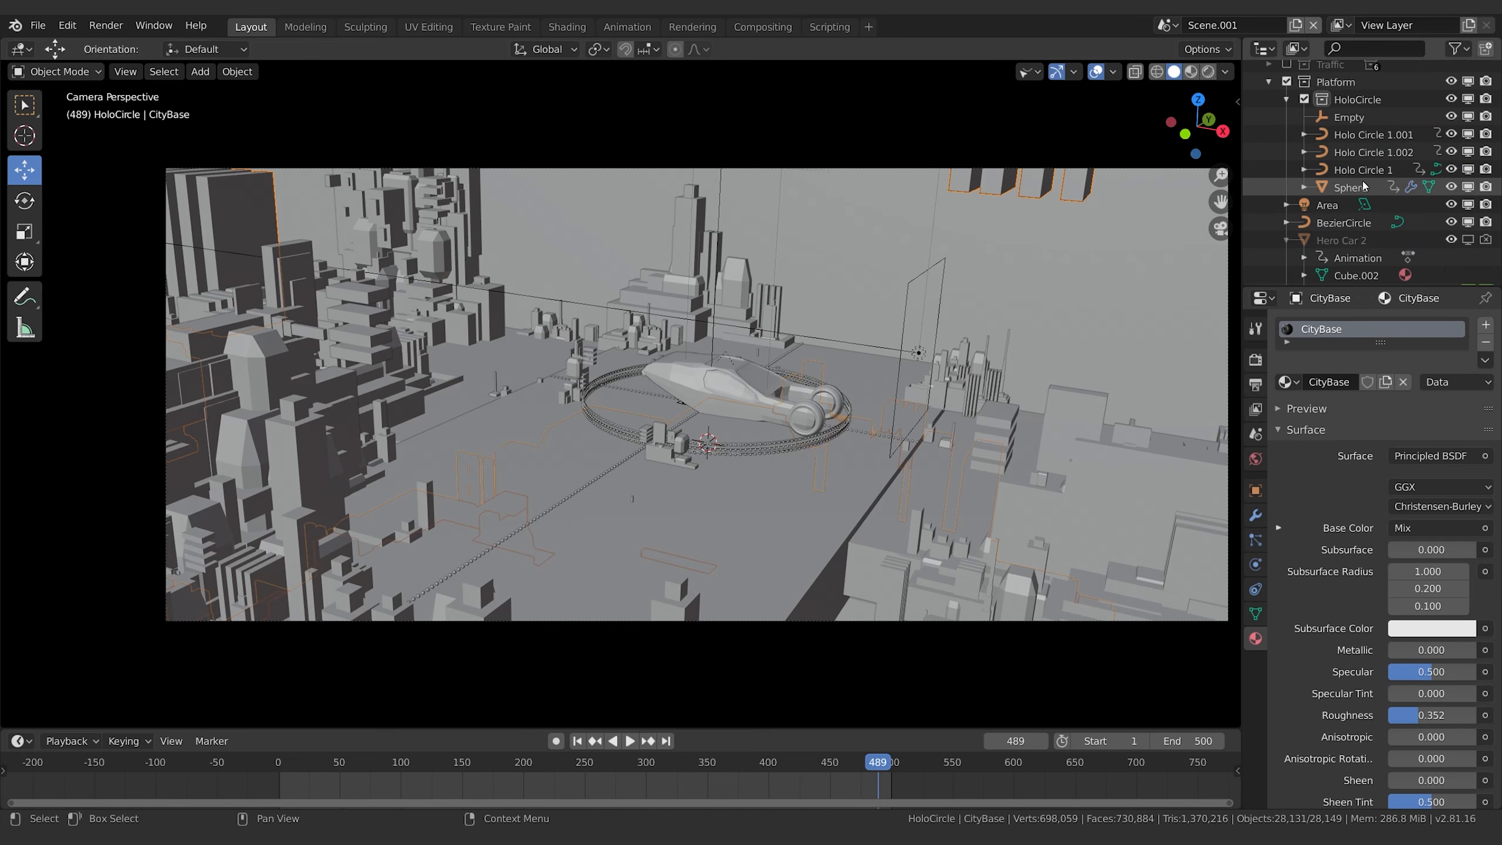
pyautogui.click(1349, 117)
pyautogui.press('g')
pyautogui.press('z')
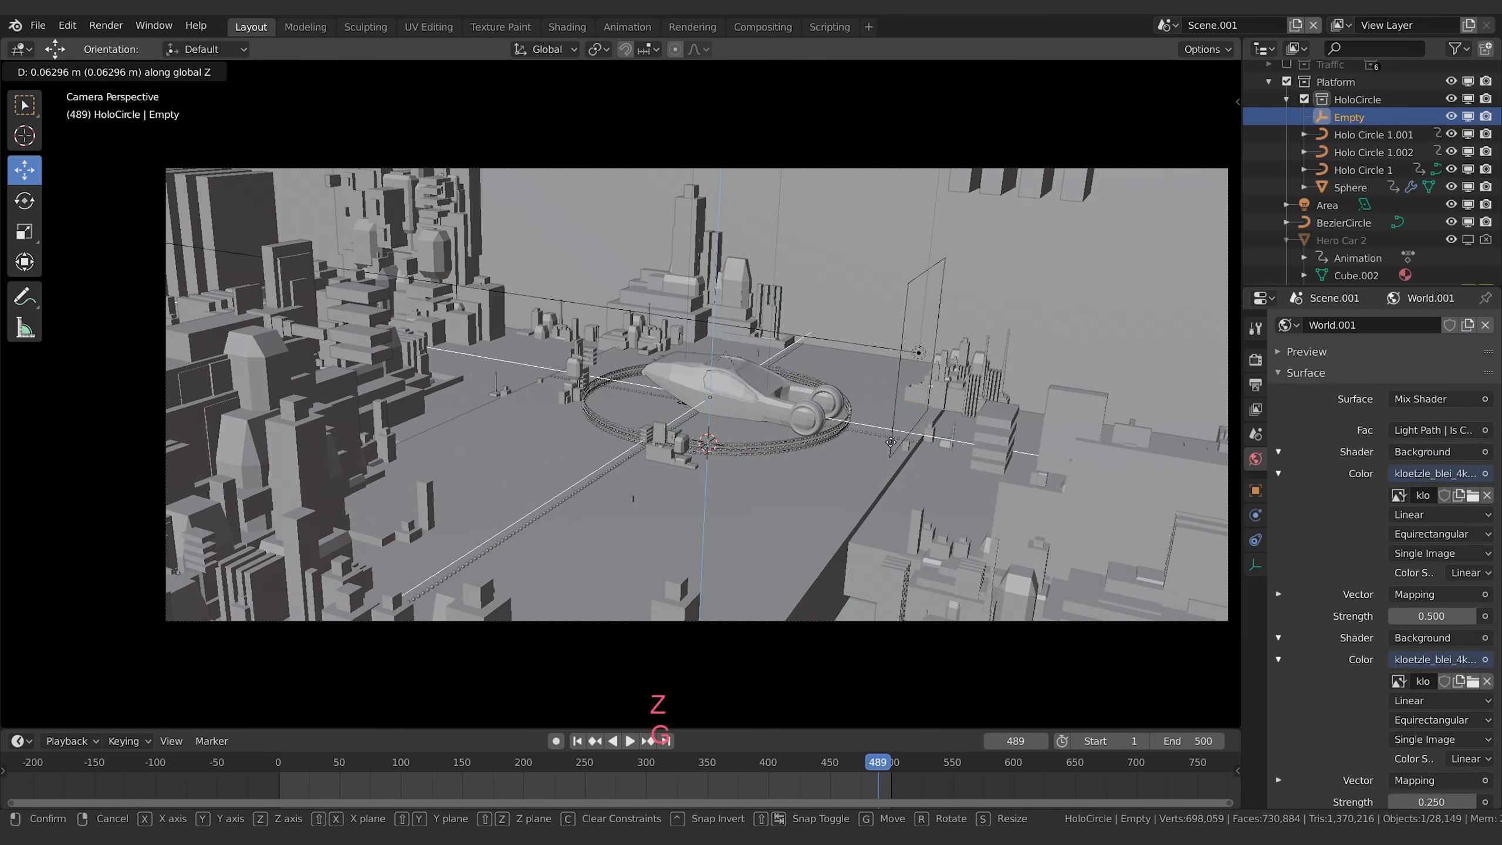
pyautogui.click(891, 445)
# Parent Holo Circle 1.001, Holo Circle 1.002, Holo Circle 1 and Sphere to the empty using the Object option.
pyautogui.click(1354, 134)
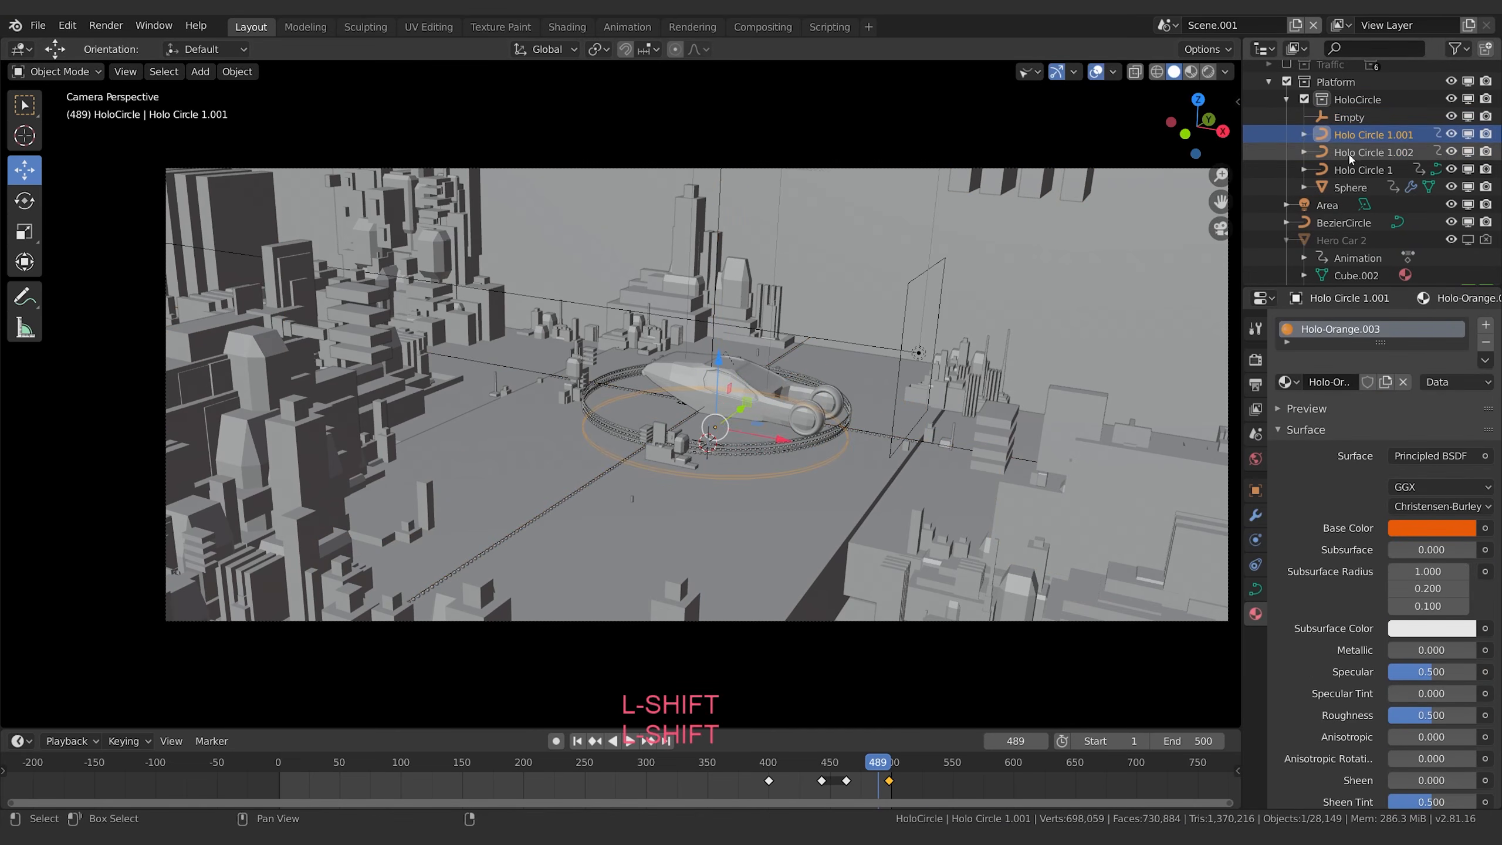
pyautogui.keyDown('shift'); pyautogui.click(1350, 155); pyautogui.keyUp('shift')
pyautogui.keyDown('shift'); pyautogui.click(1349, 172); pyautogui.keyUp('shift')
pyautogui.keyDown('shift'); pyautogui.click(1350, 190); pyautogui.keyUp('shift')
pyautogui.keyDown('shift'); pyautogui.click(1349, 117); pyautogui.keyUp('shift')
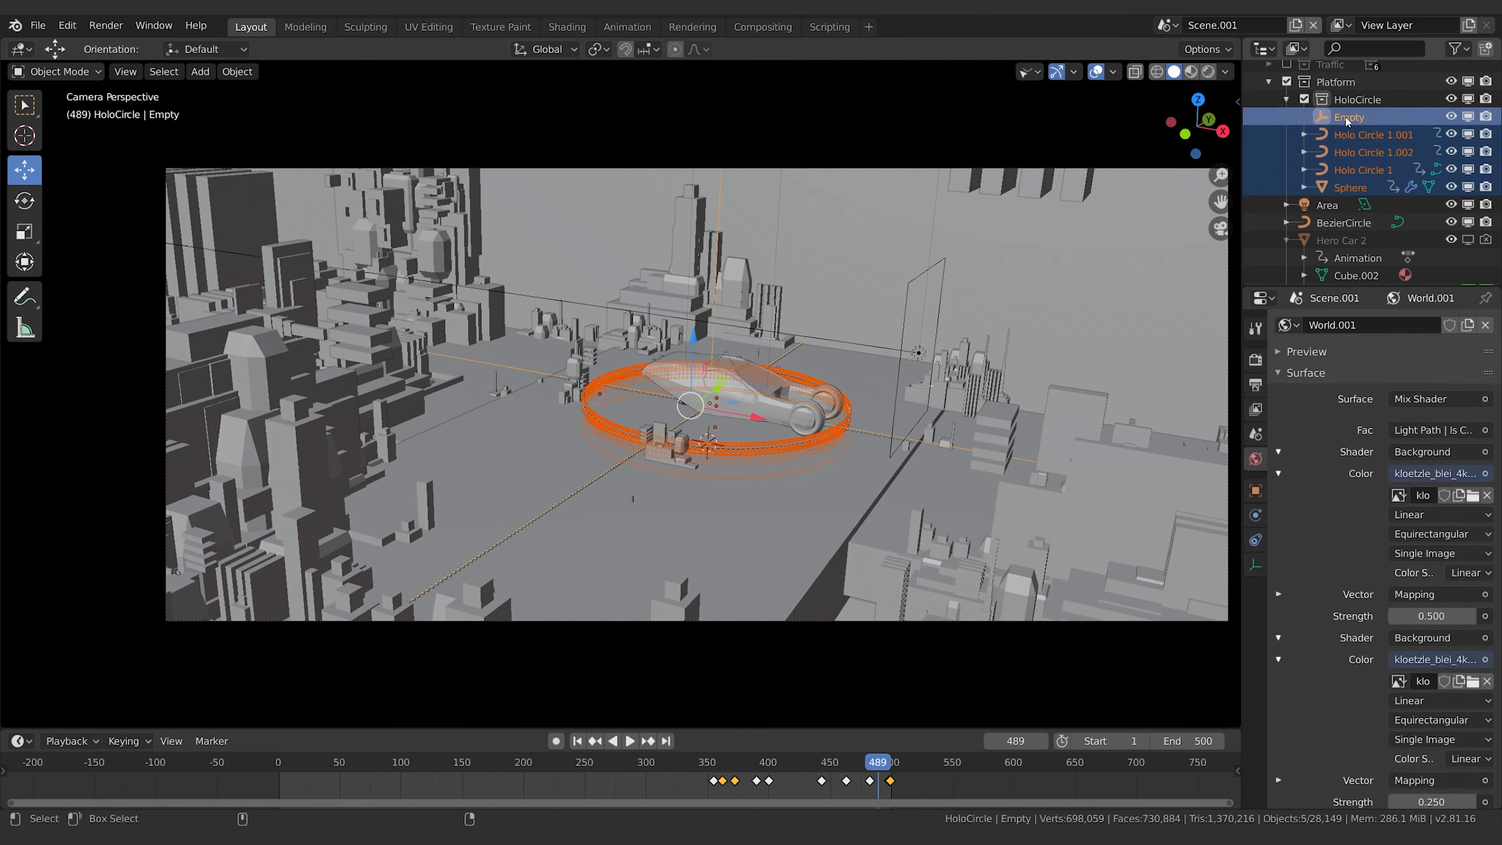
pyautogui.hotkey('ctrl', 'p')
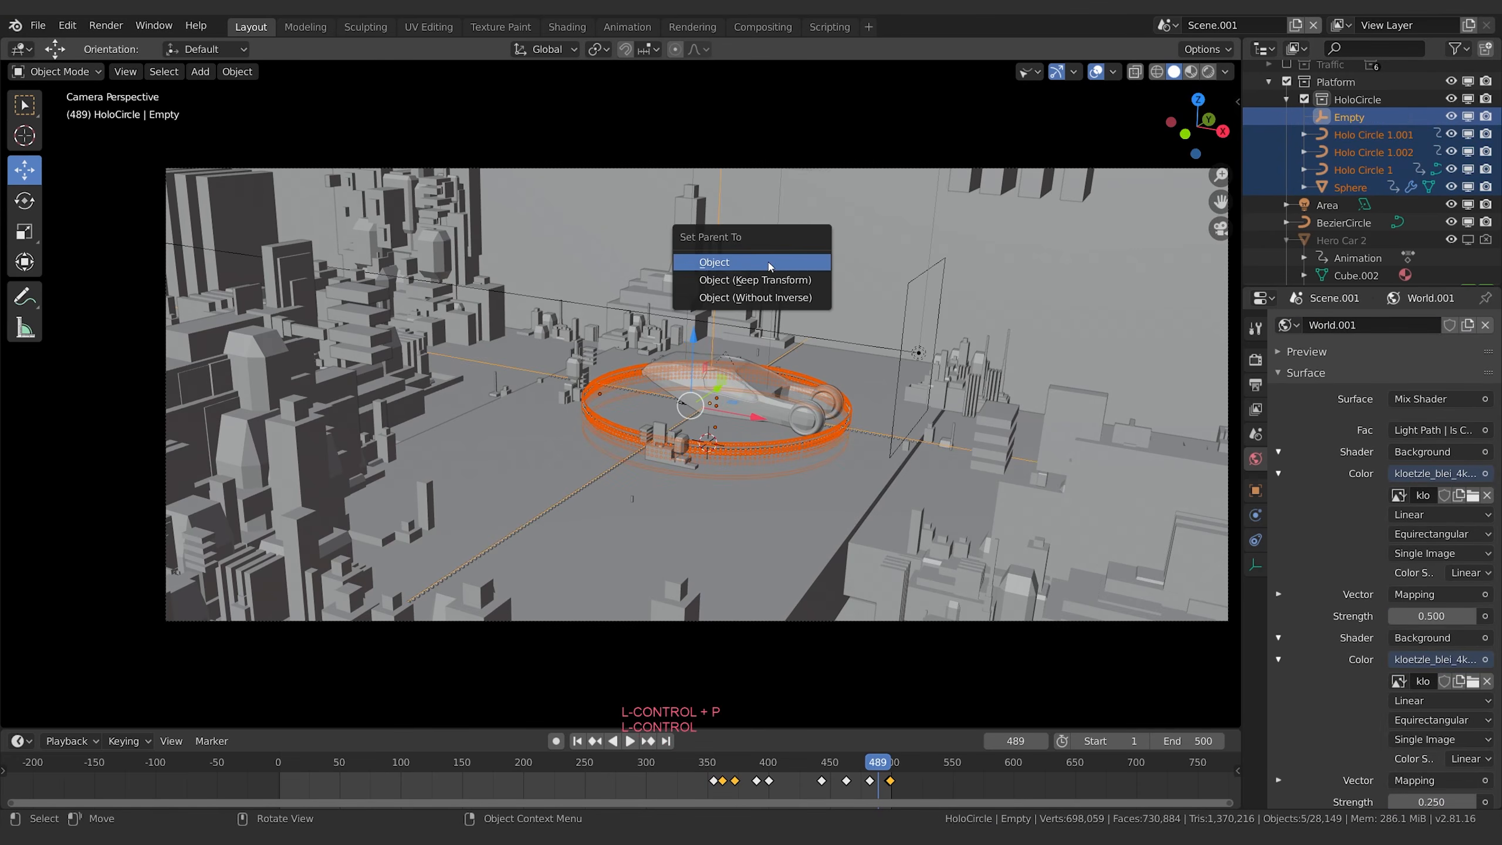
pyautogui.press('Return')
# Duplicate the empty in place together with its children Holo Circle 1.001, Holo Circle 1.002, Holo Circle 1 and Sphere.
pyautogui.click(1328, 117)
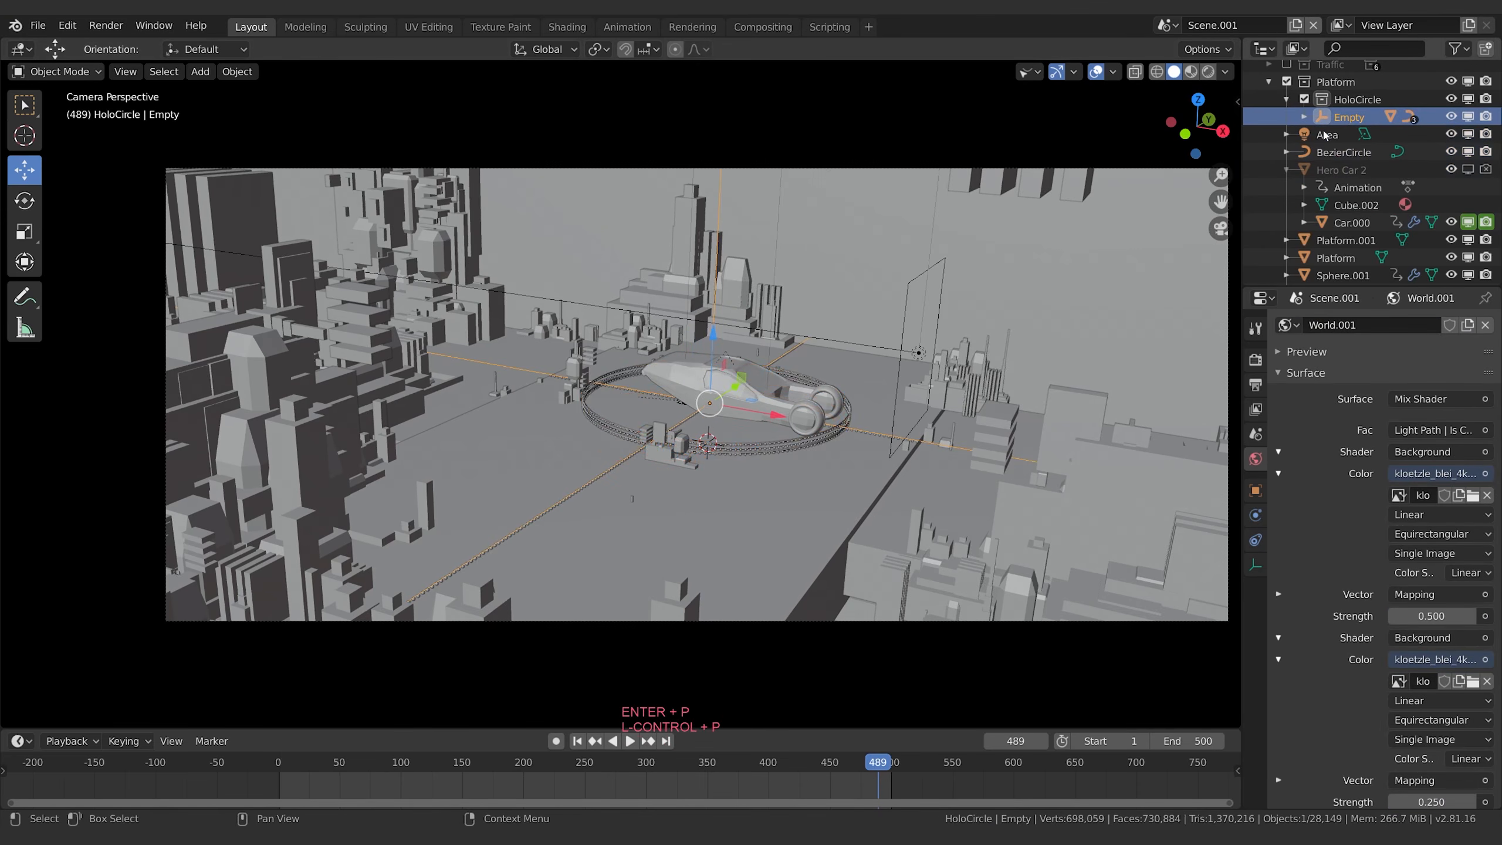
pyautogui.click(1301, 118)
pyautogui.keyDown('shift'); pyautogui.click(1362, 135); pyautogui.keyUp('shift')
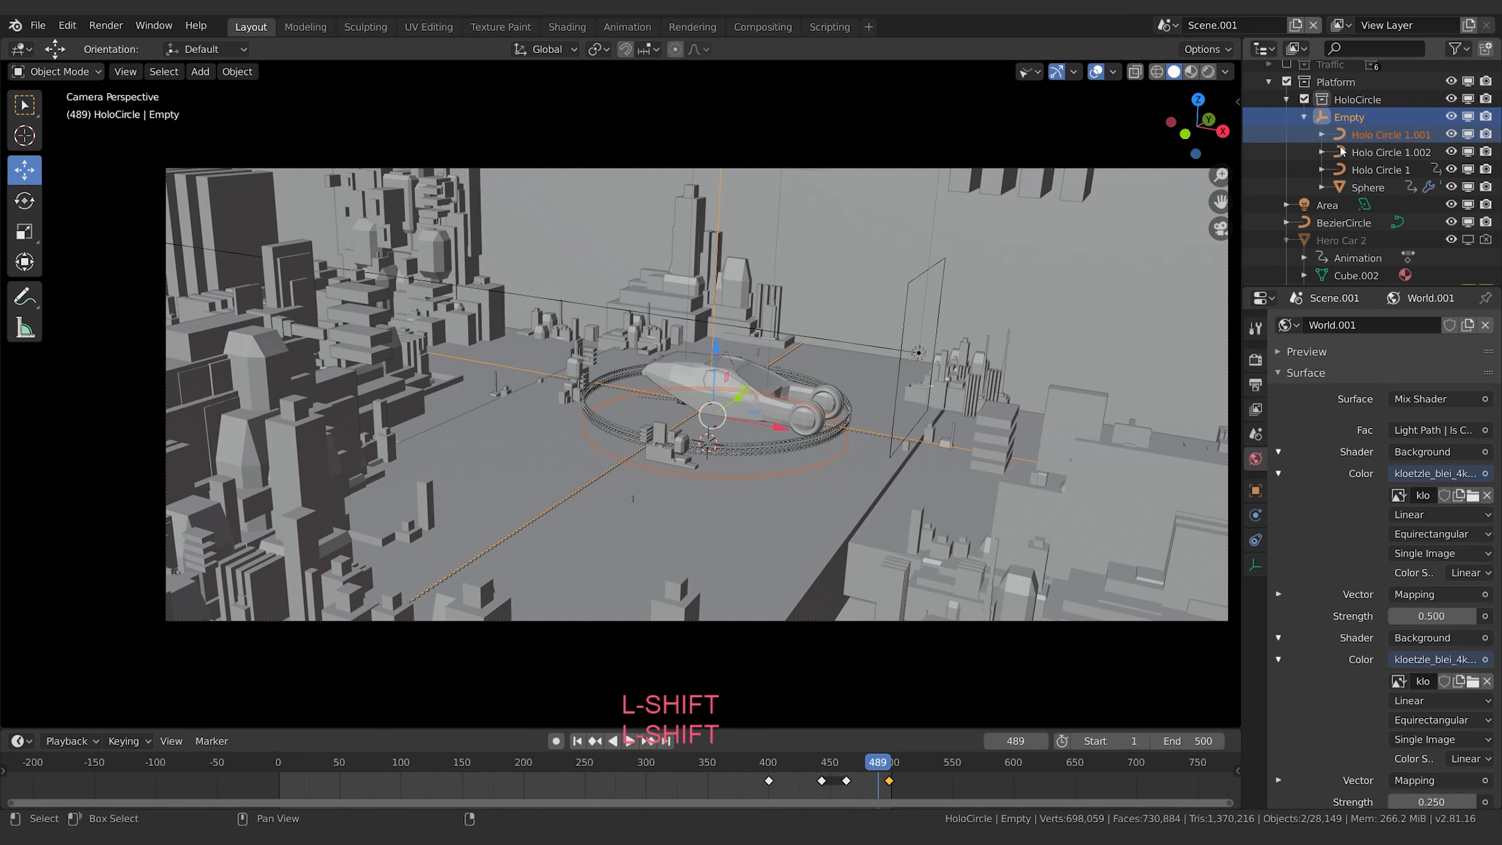
pyautogui.keyDown('shift'); pyautogui.click(1363, 150); pyautogui.keyUp('shift')
pyautogui.keyDown('shift'); pyautogui.click(1364, 167); pyautogui.keyUp('shift')
pyautogui.keyDown('shift'); pyautogui.click(1364, 182); pyautogui.keyUp('shift')
pyautogui.hotkey('shift', 'd')
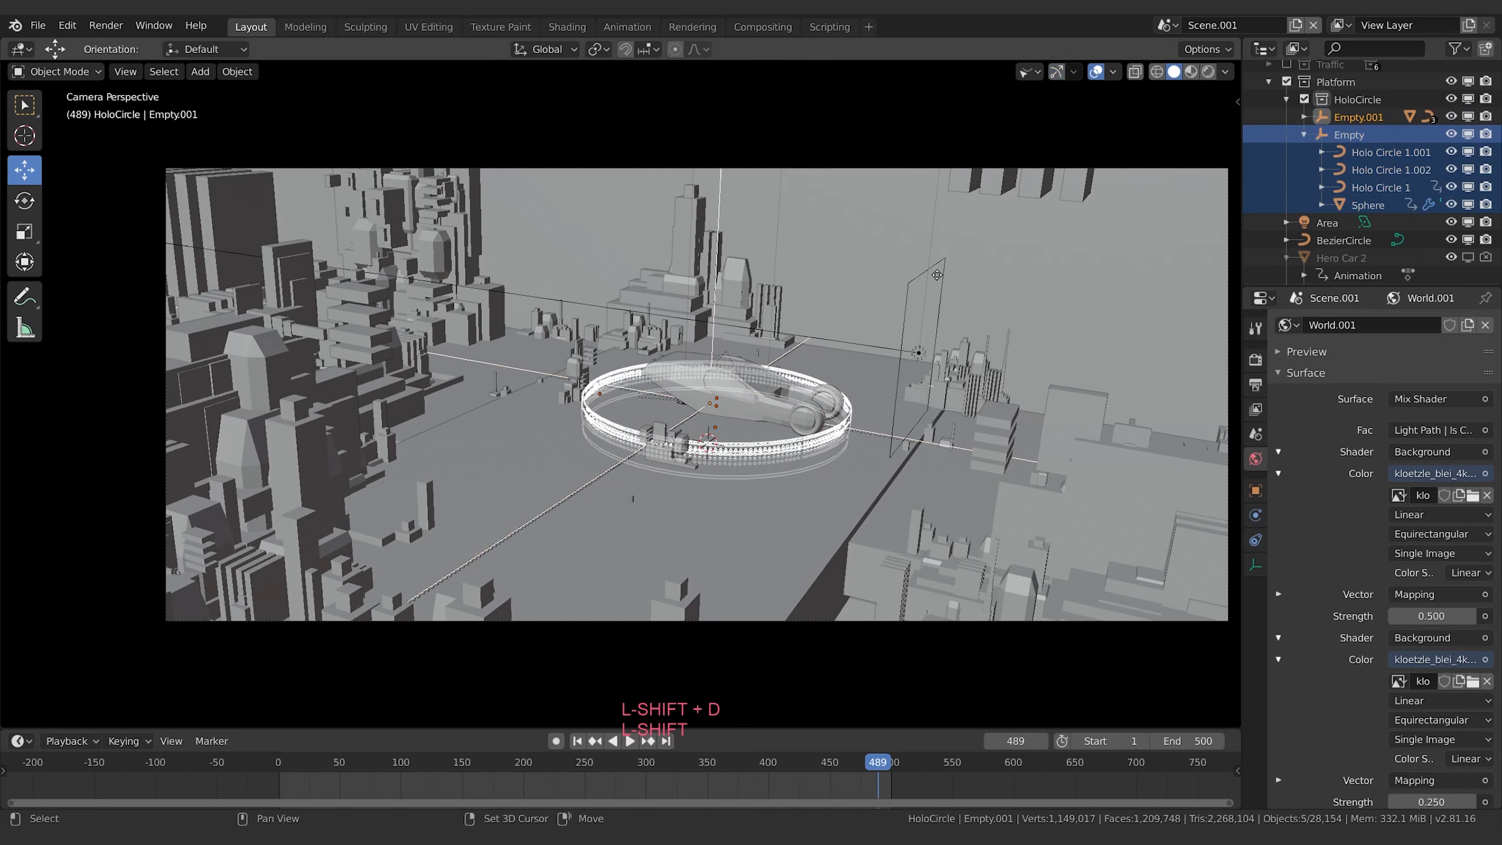
pyautogui.press('Escape')
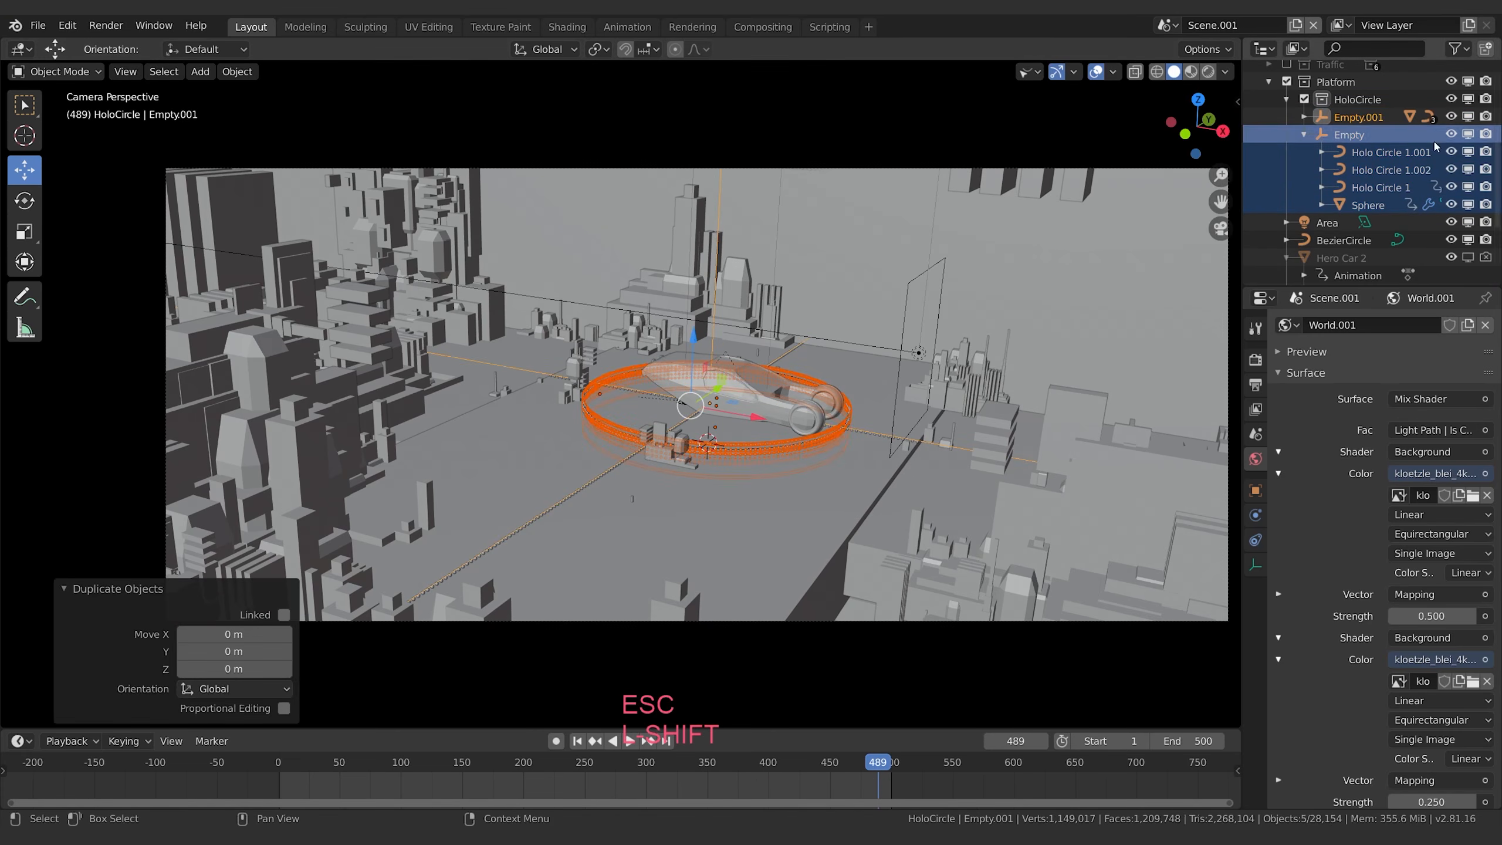
# Move the duplicated ring set about -0.241 m along global Y, and shift the second small set about 0.527 m along Y.
pyautogui.click(1323, 119)
pyautogui.moveTo(738, 391); pyautogui.dragTo(650, 457)
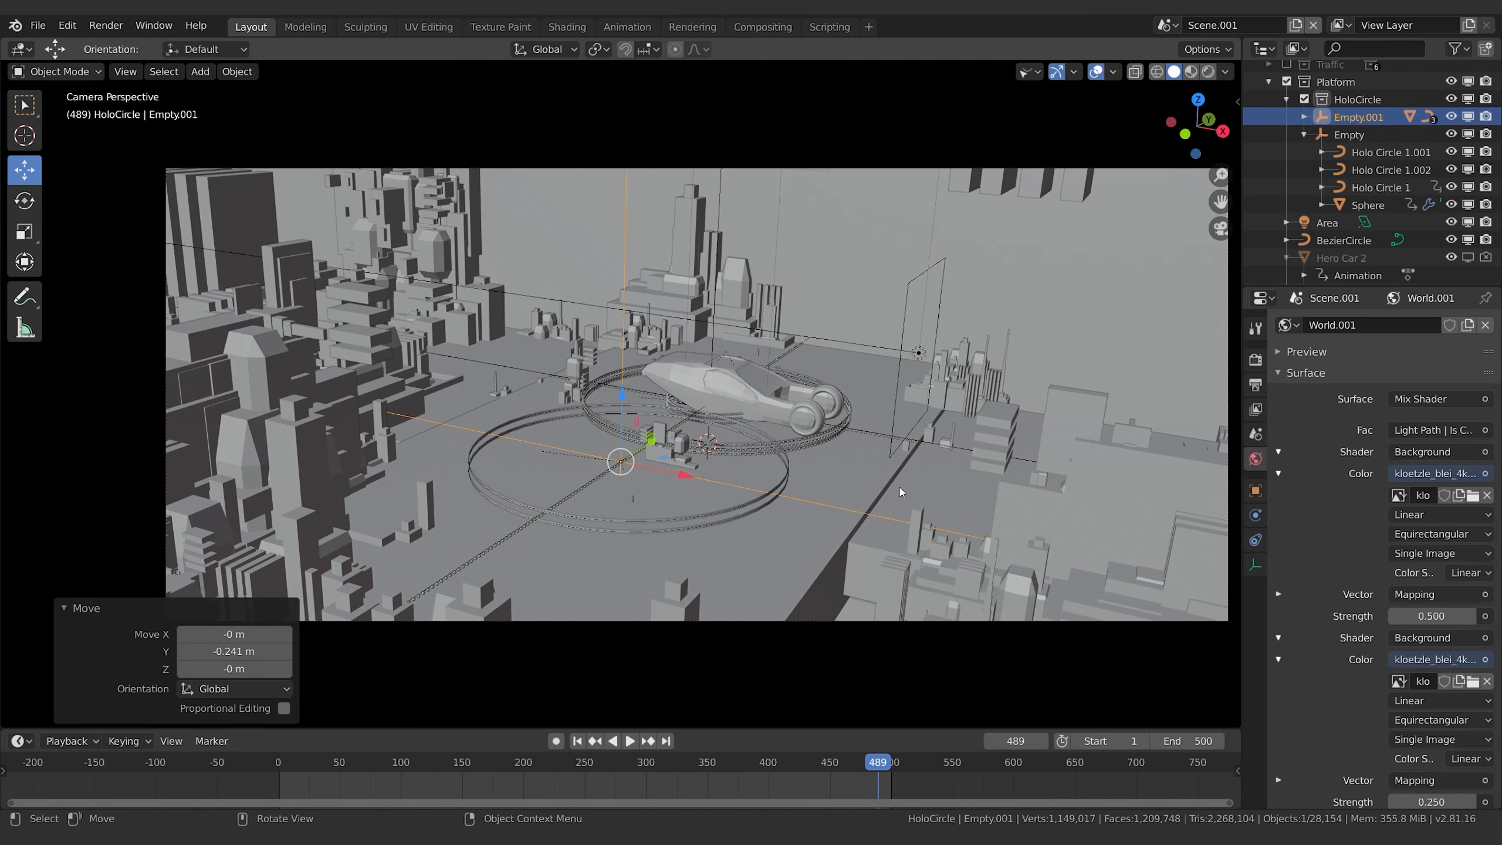
pyautogui.press('g')
pyautogui.press('y')
pyautogui.click(870, 386)
# Preview the rings in rendered shading, and play the car's landing animation from frame 437.
pyautogui.press('z')
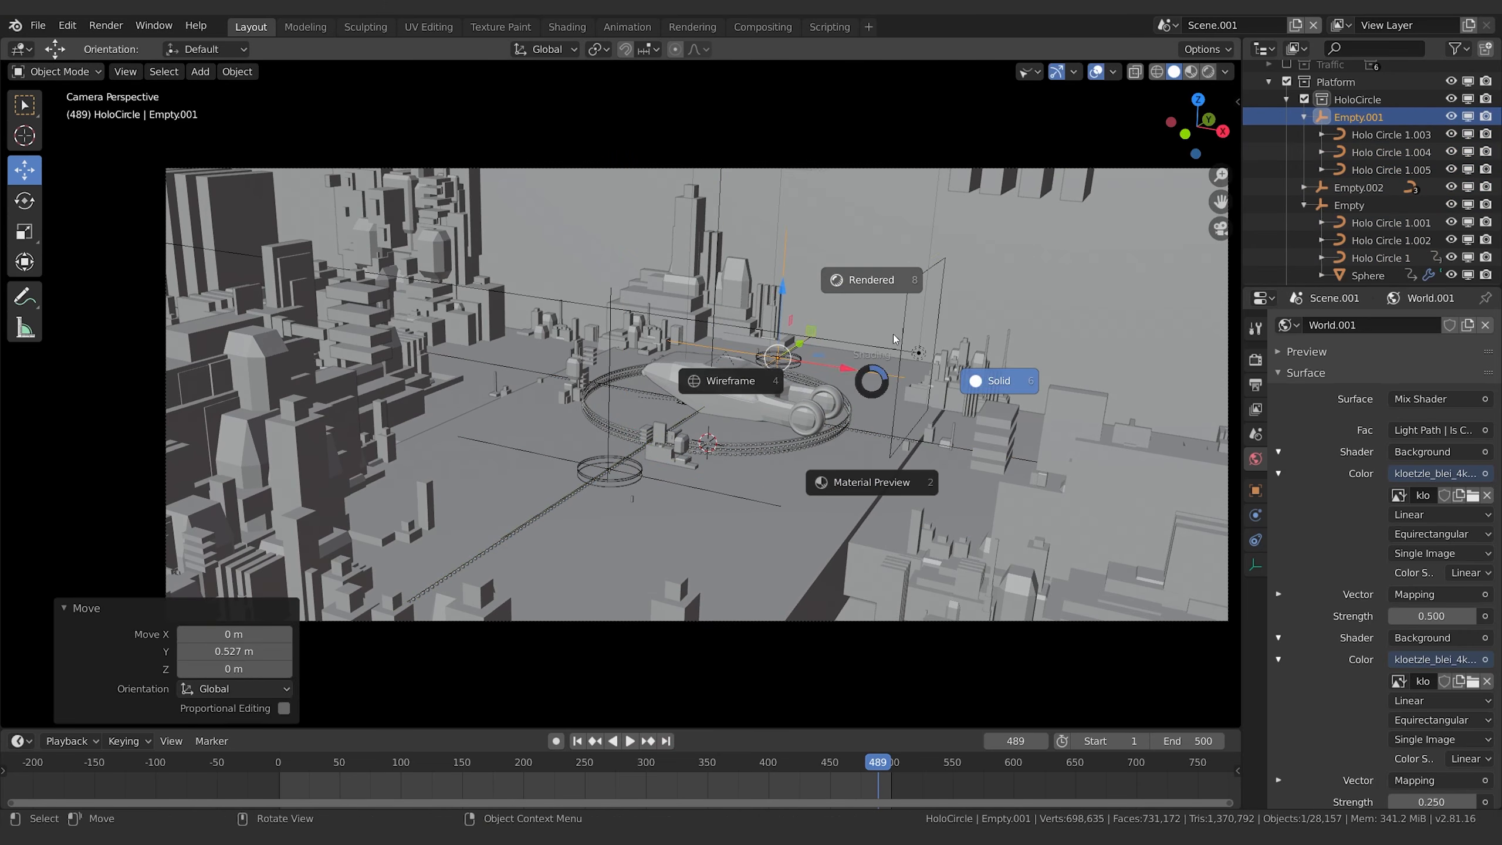
pyautogui.click(875, 280)
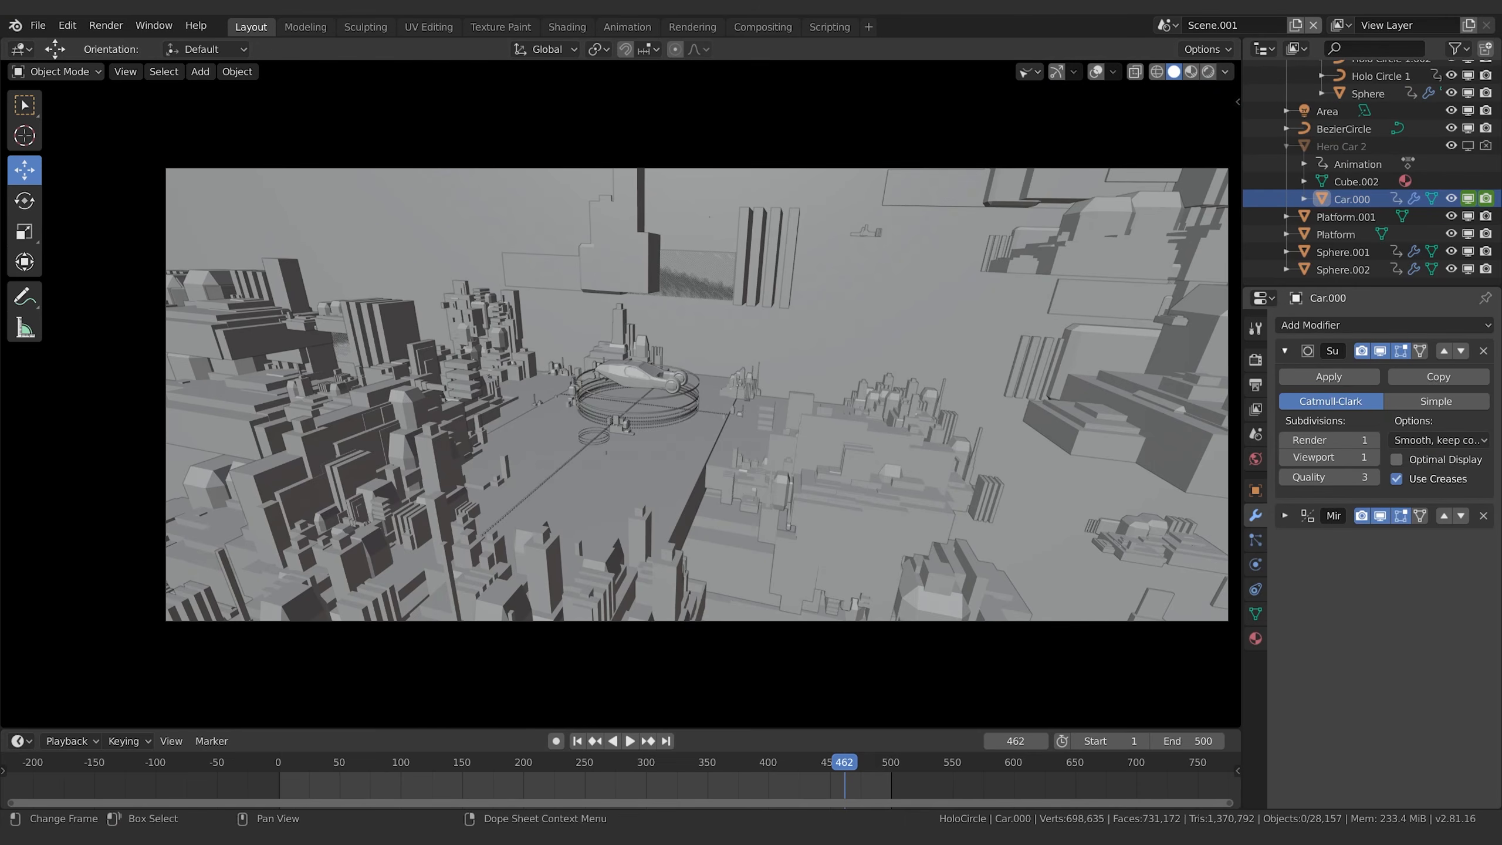
pyautogui.click(812, 761)
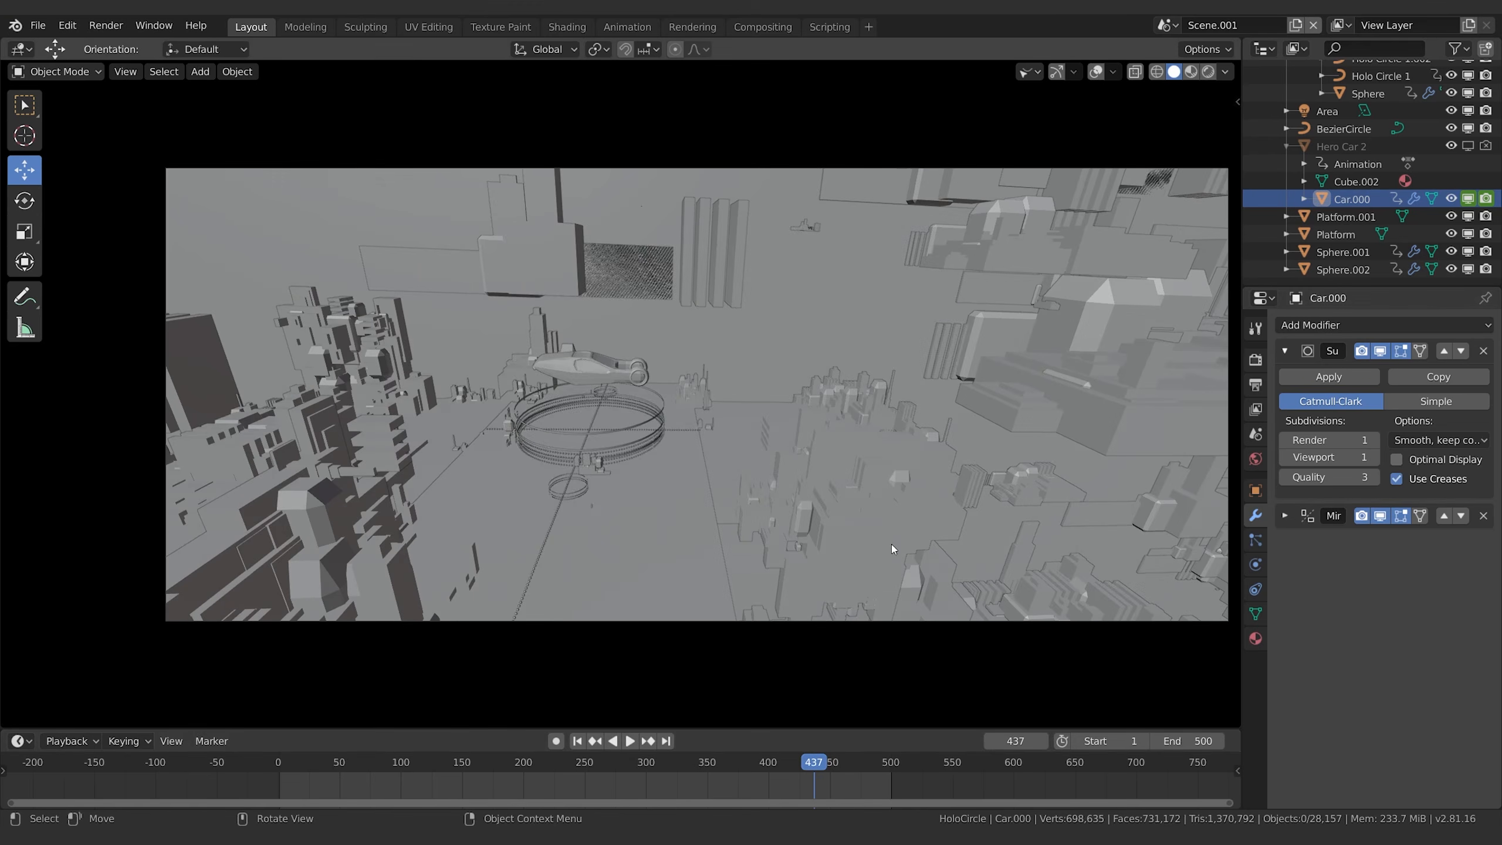
pyautogui.press('space')
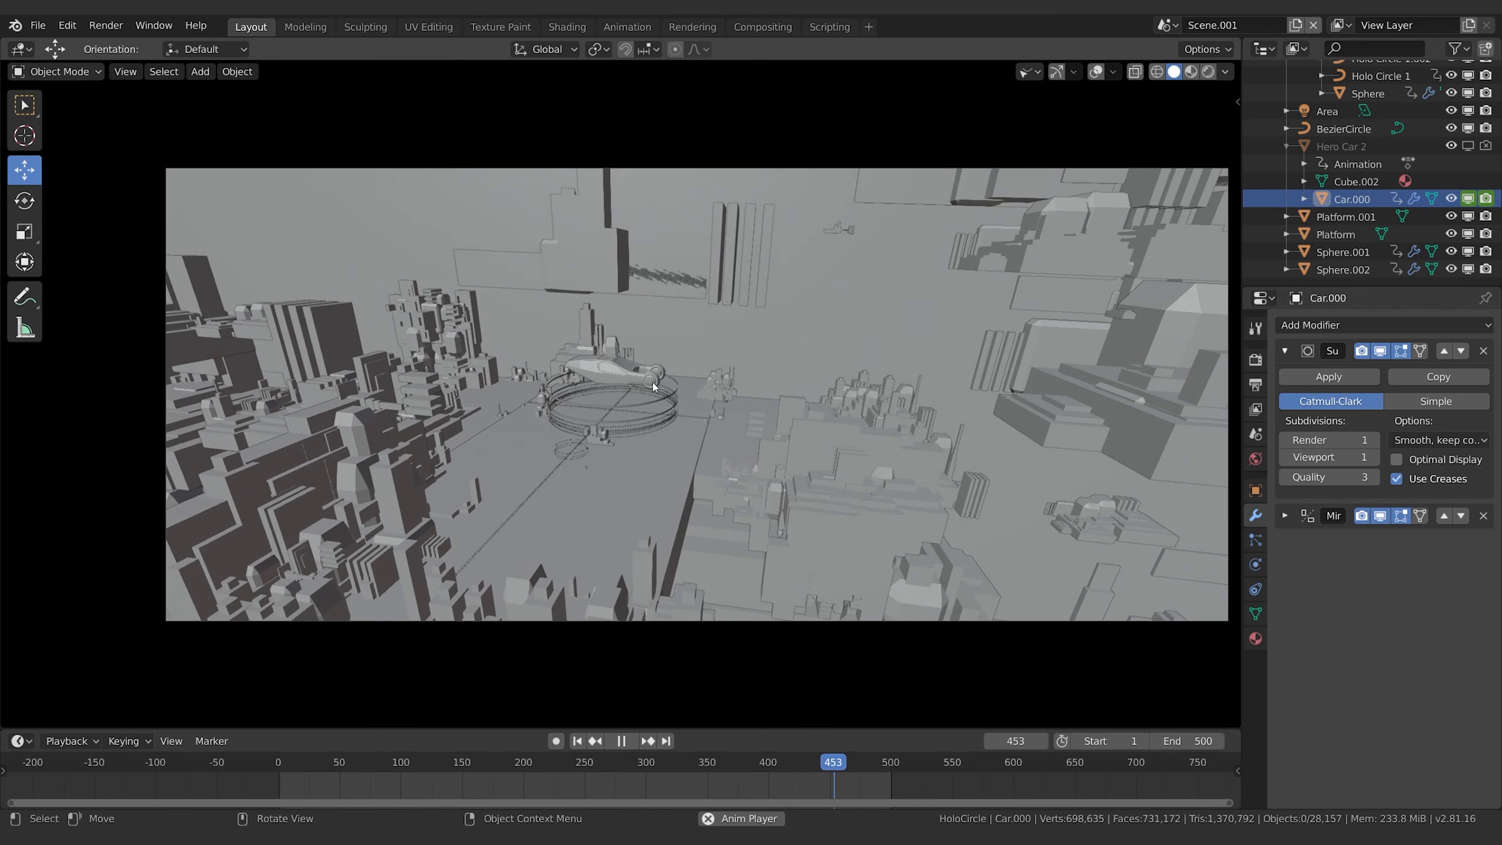
pyautogui.press('space')
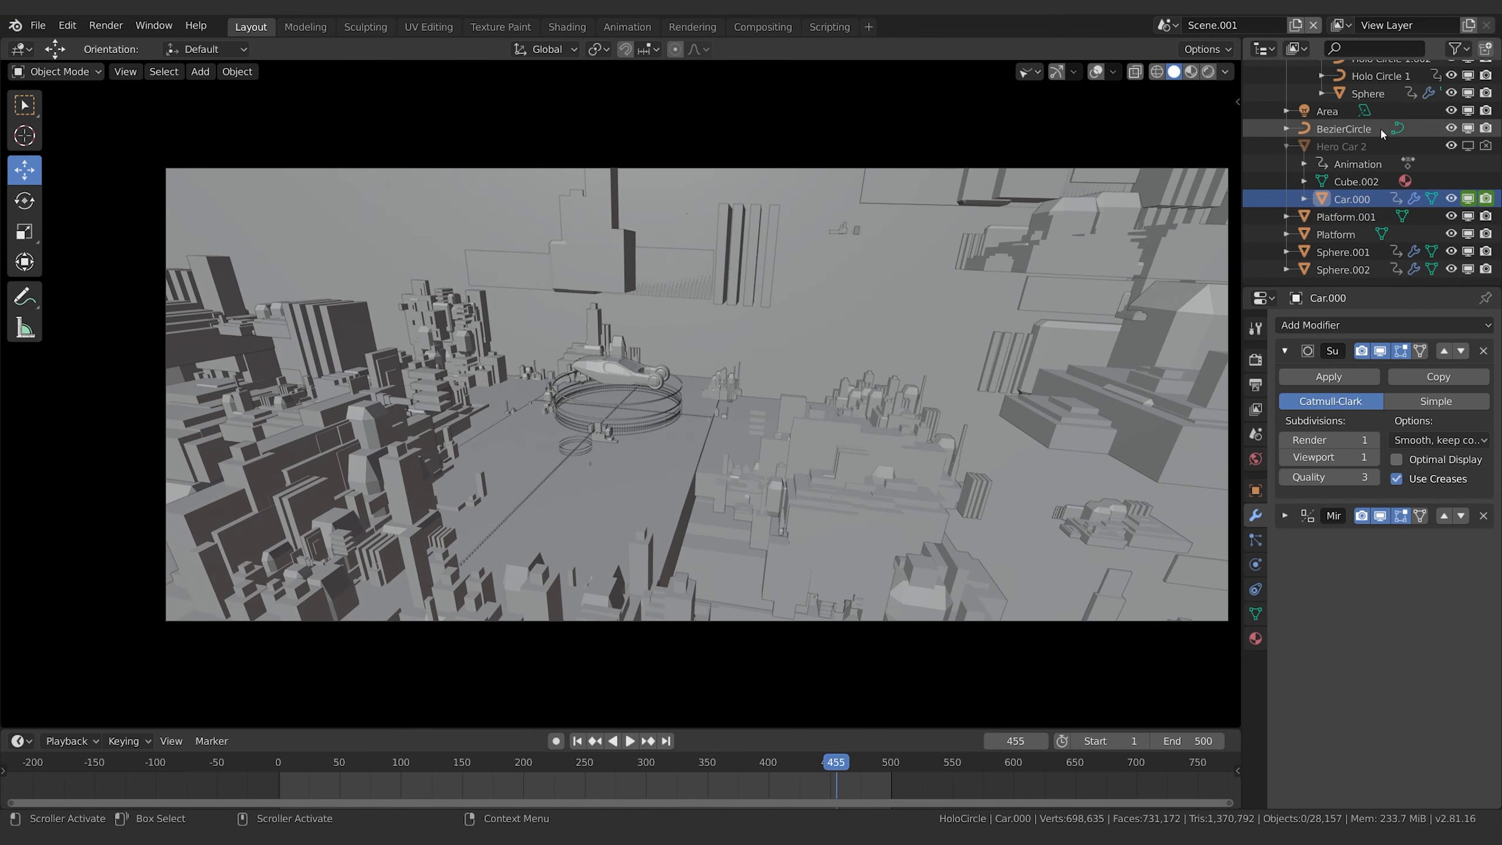
# Inspect the keyframes of Holo Circle 1.002, Holo Circle 1.001 and Holo Circle 1 on the timeline.
pyautogui.click(619, 404)
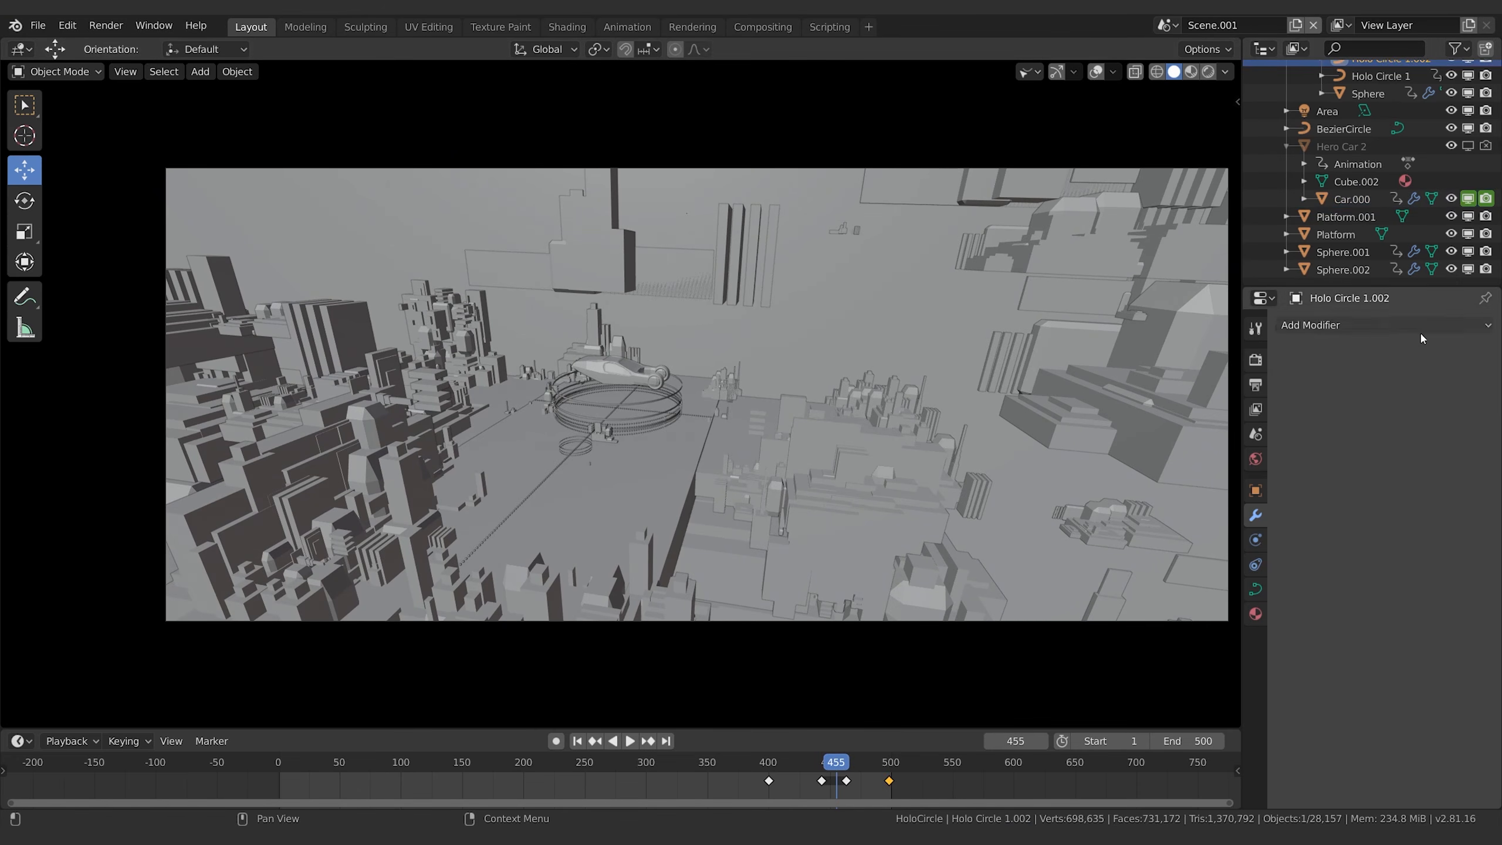
pyautogui.scroll(5, 1341, 130)
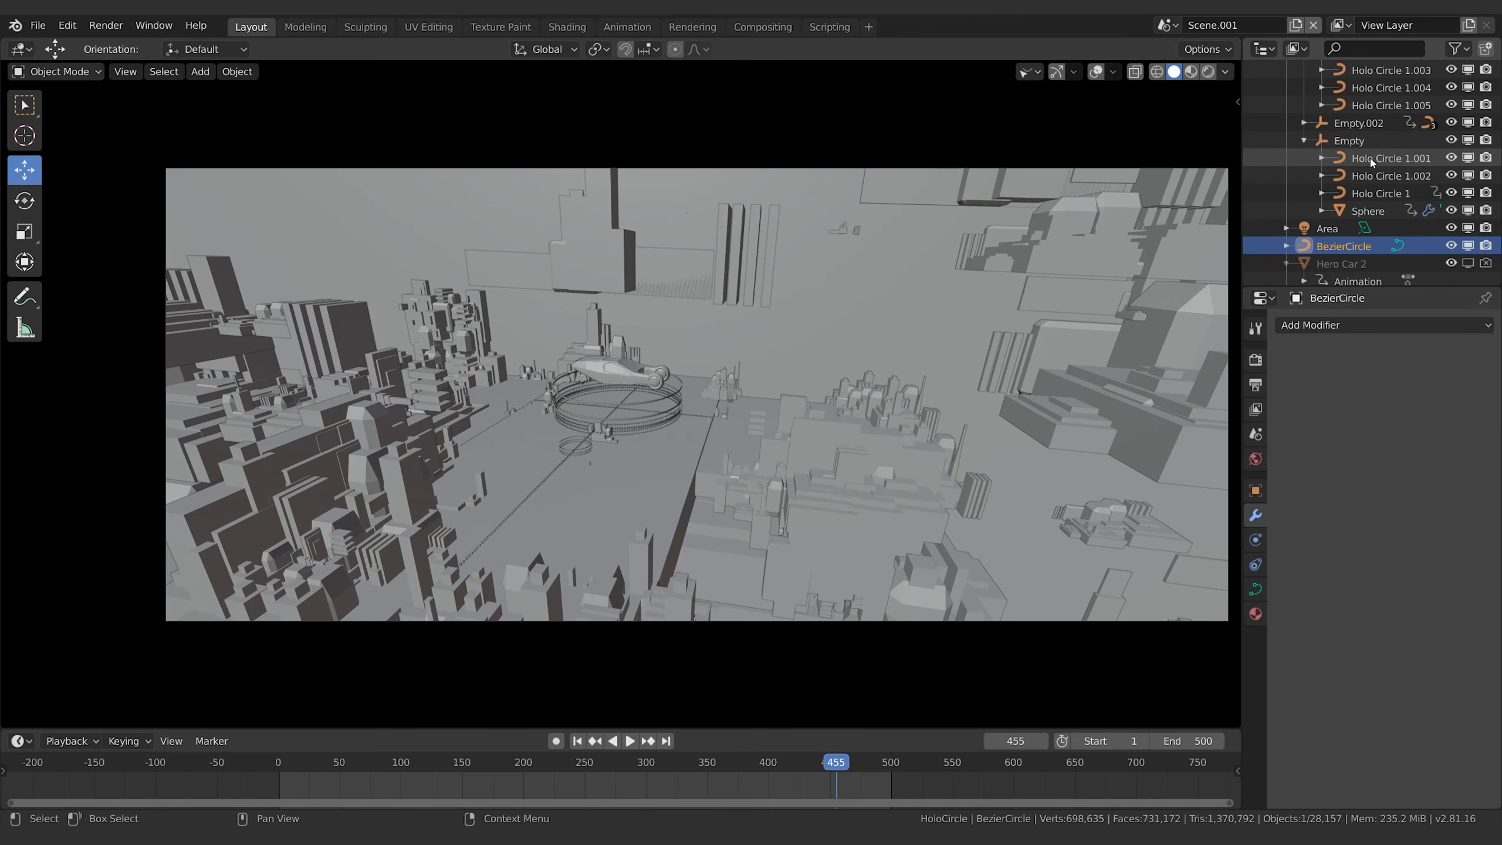
pyautogui.click(1389, 176)
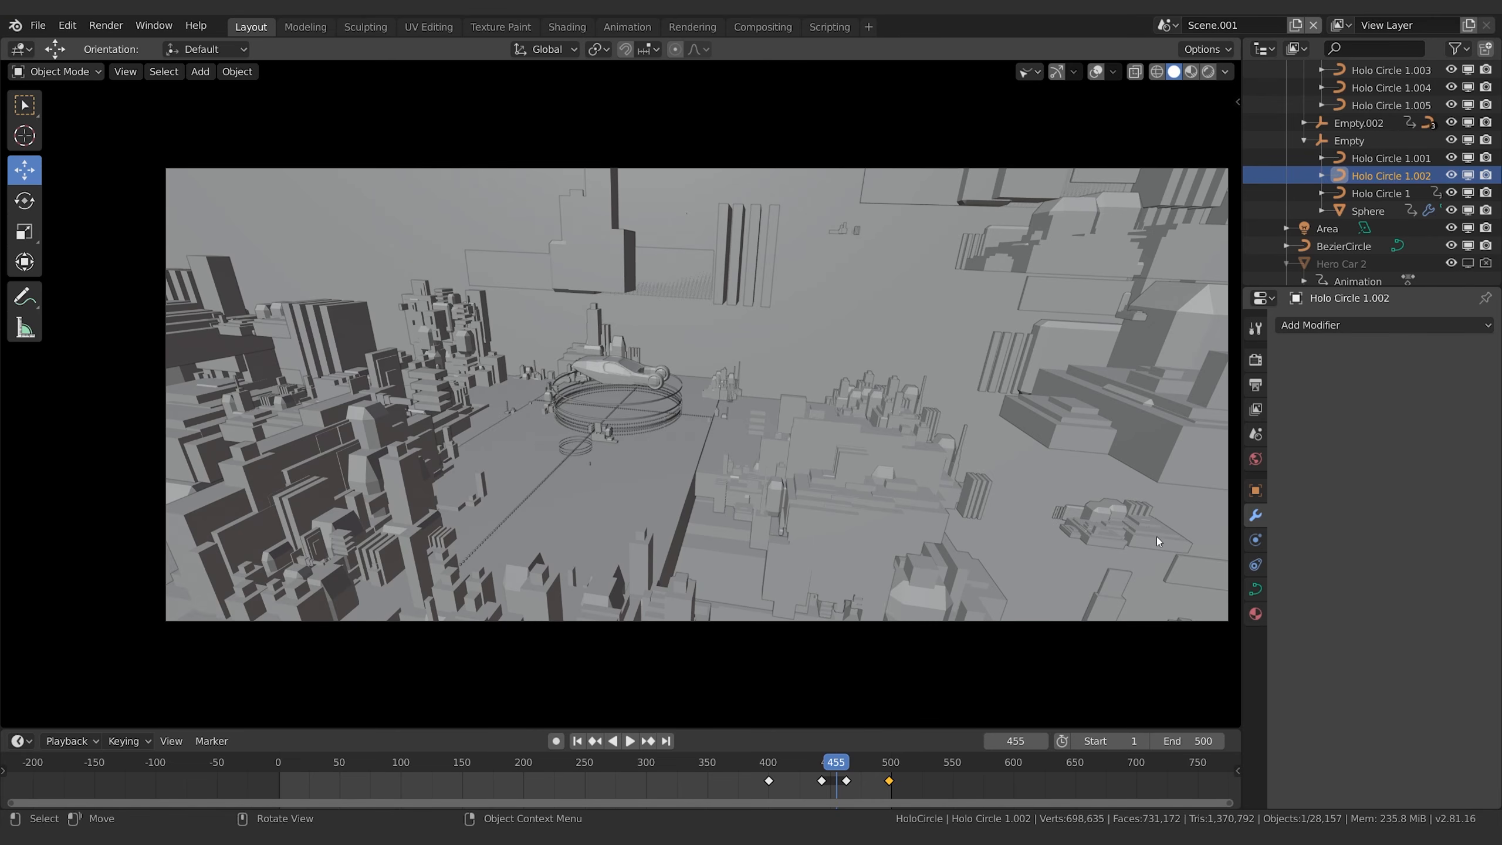
pyautogui.click(1372, 163)
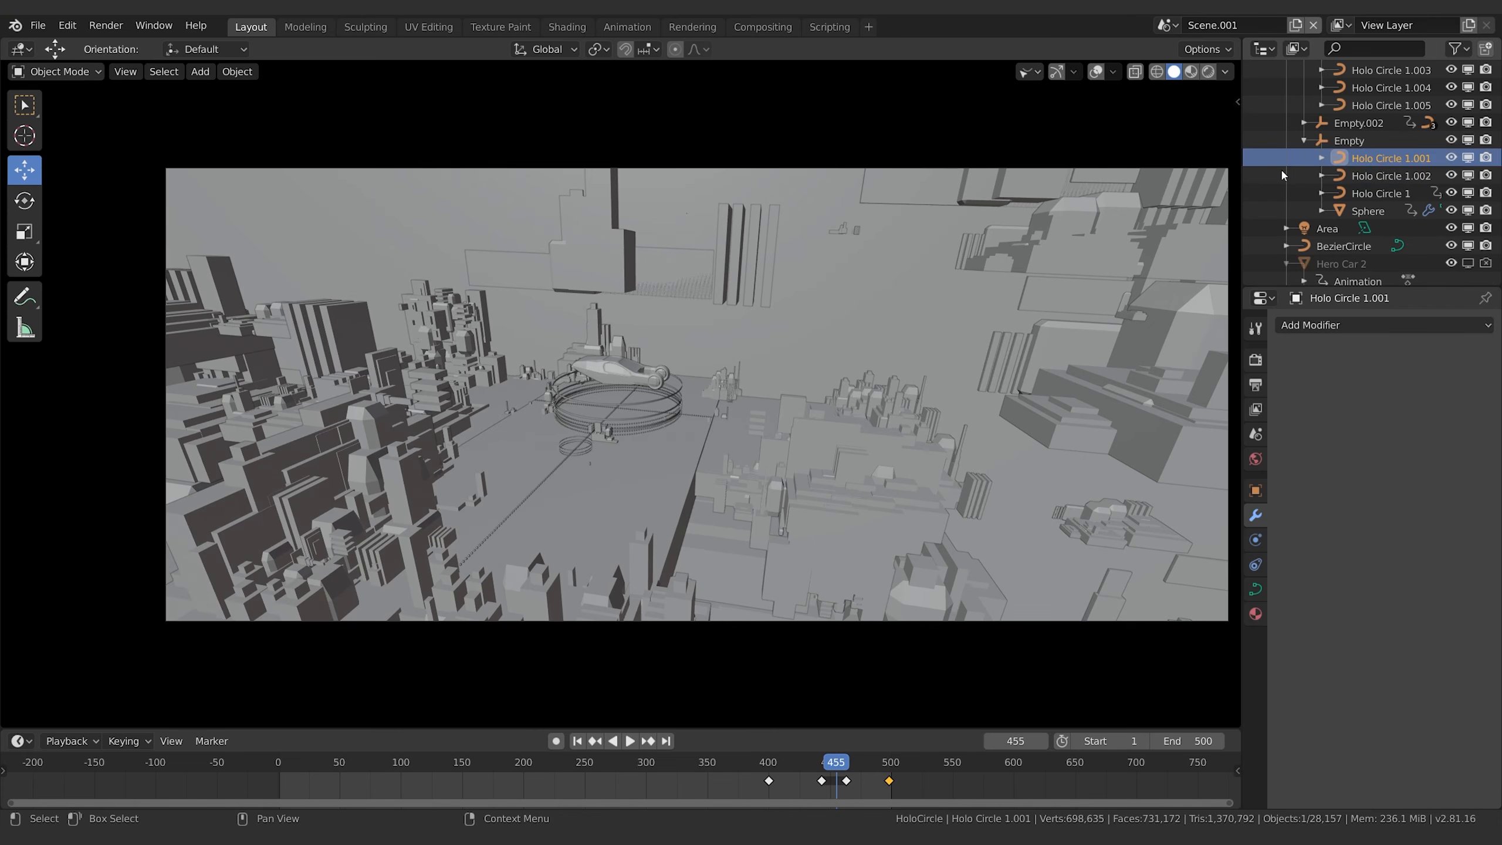
pyautogui.click(1377, 175)
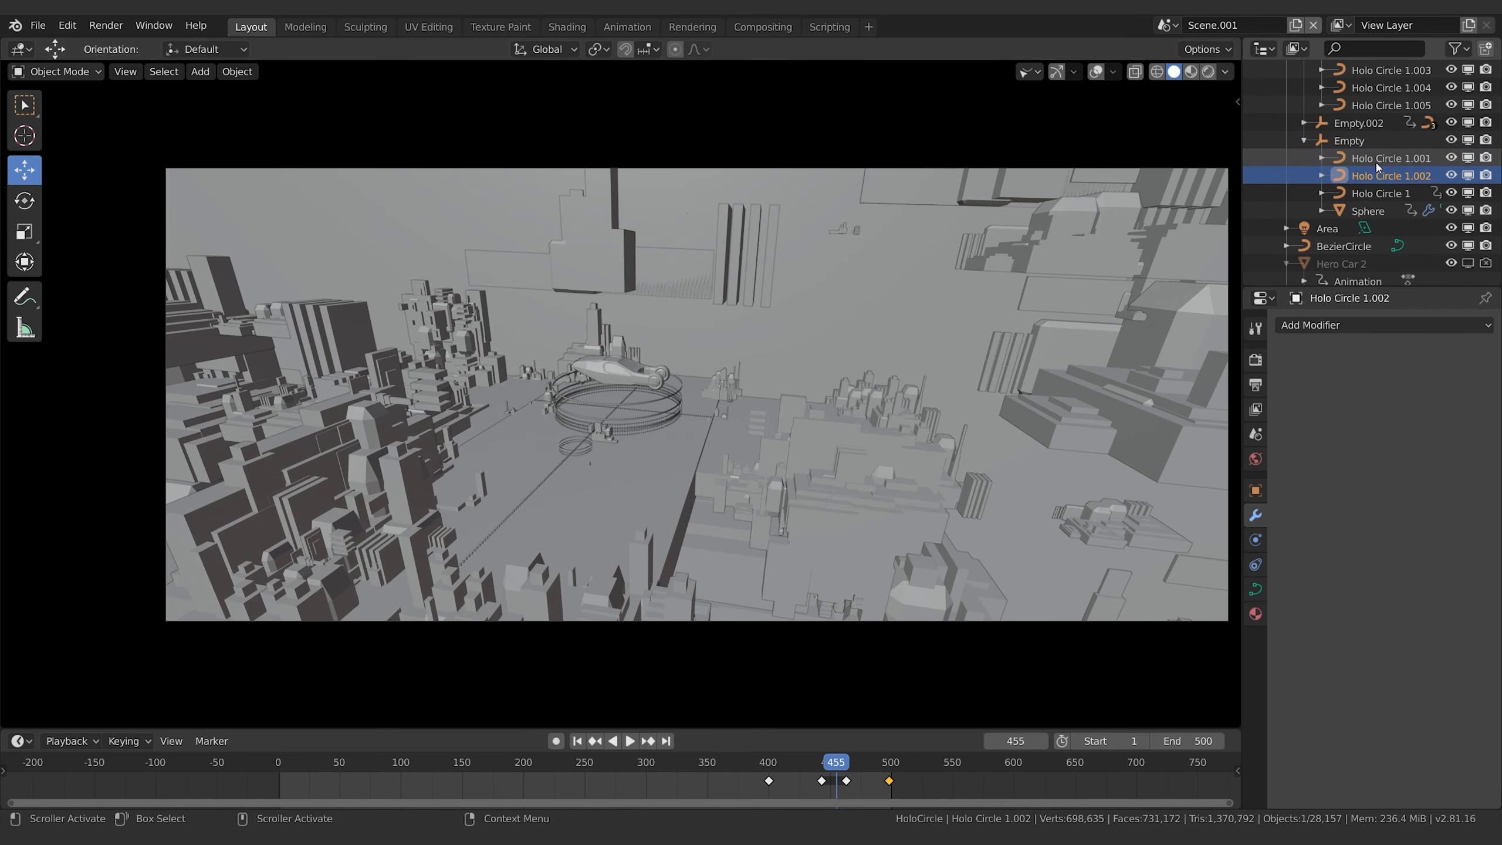
pyautogui.click(1380, 193)
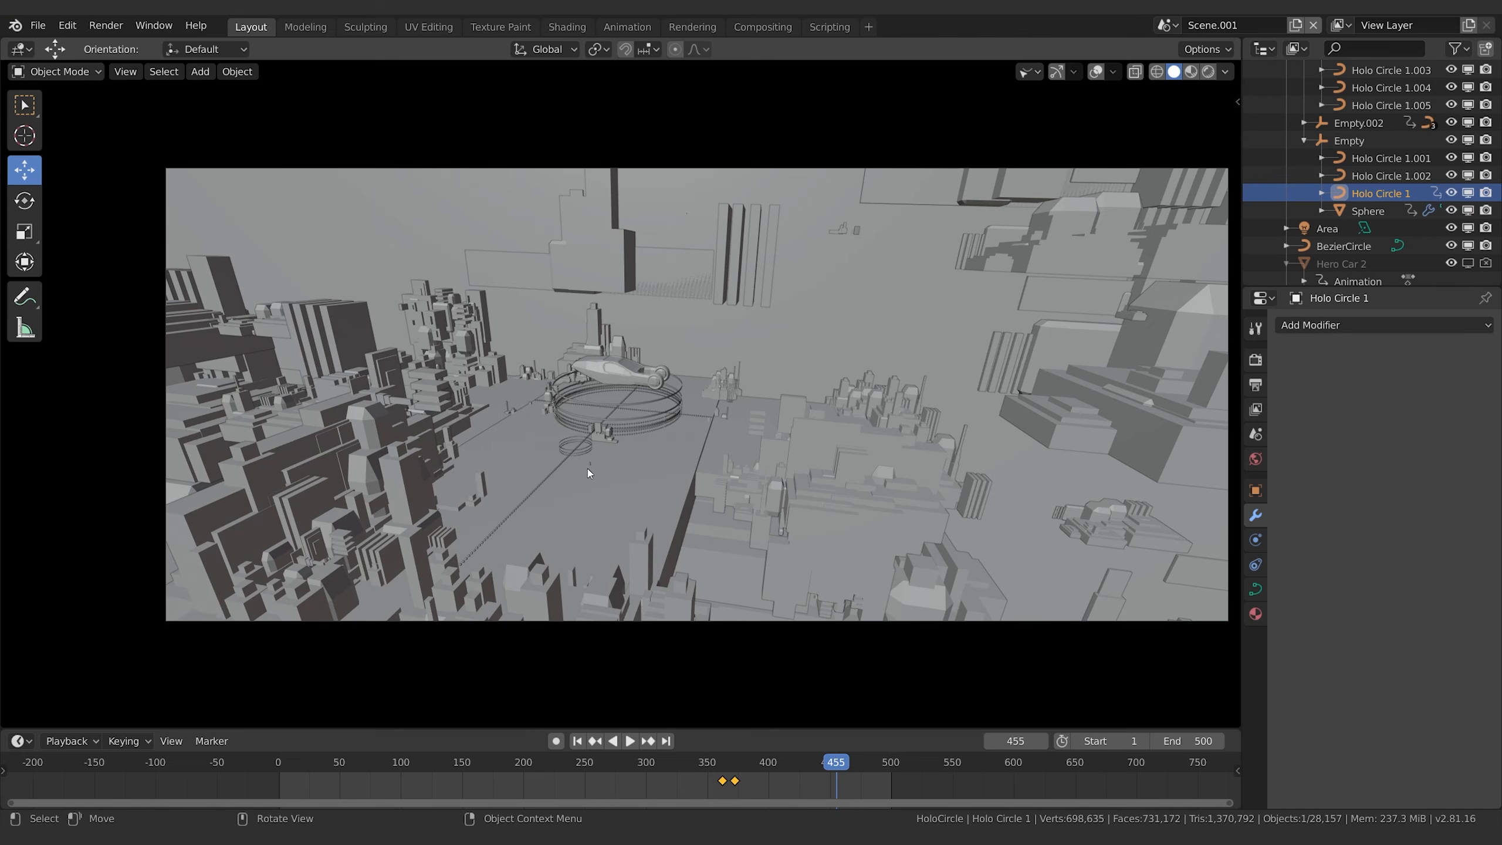
# Collapse the Empty and Empty.001 hierarchies, and play the animation with the HoloCircle collection excluded.
pyautogui.scroll(5, 1330, 178)
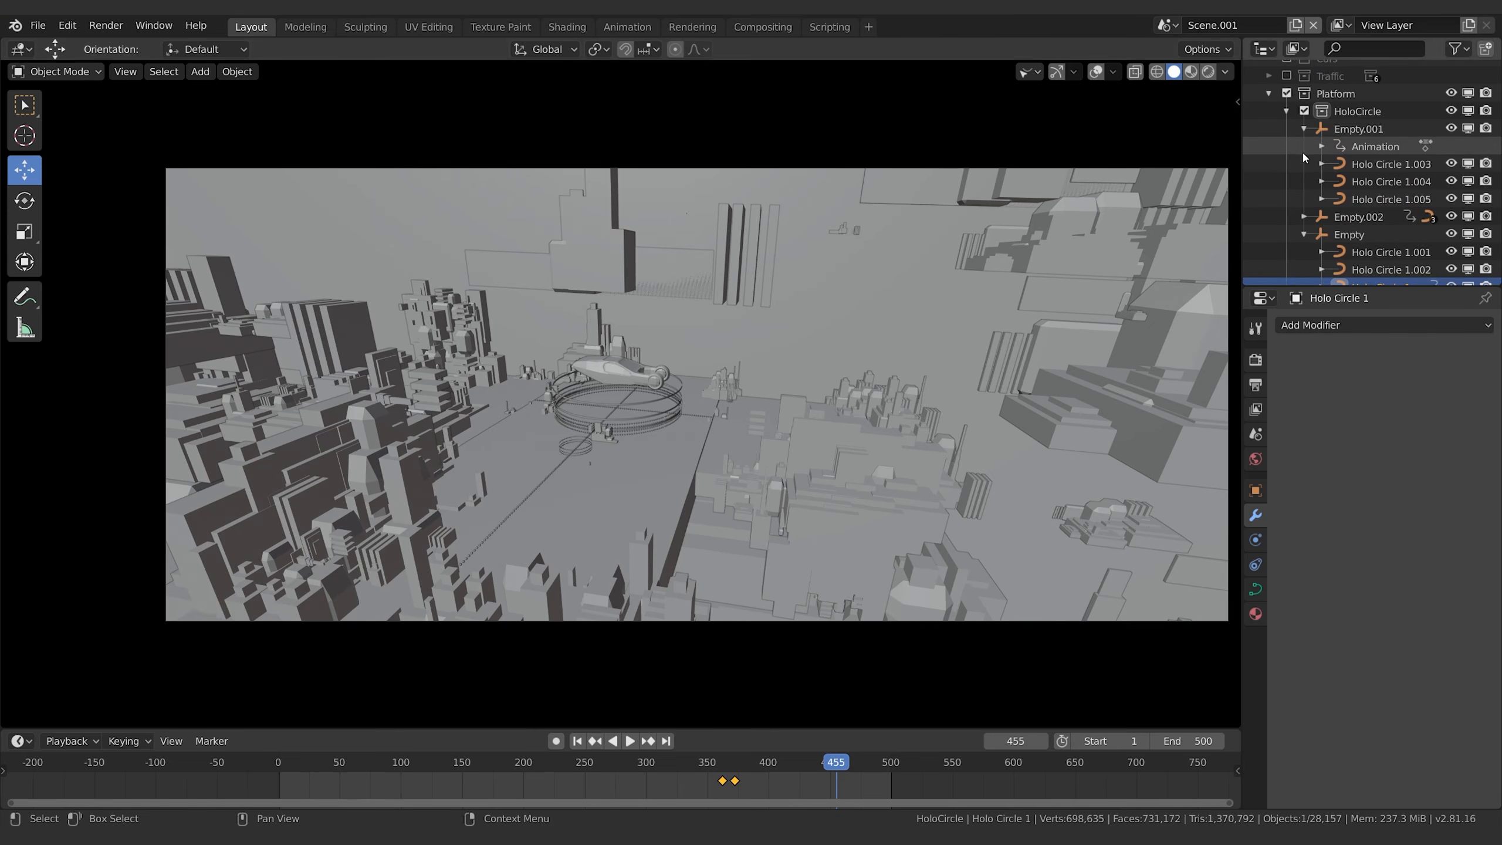
pyautogui.click(1303, 234)
pyautogui.click(1303, 128)
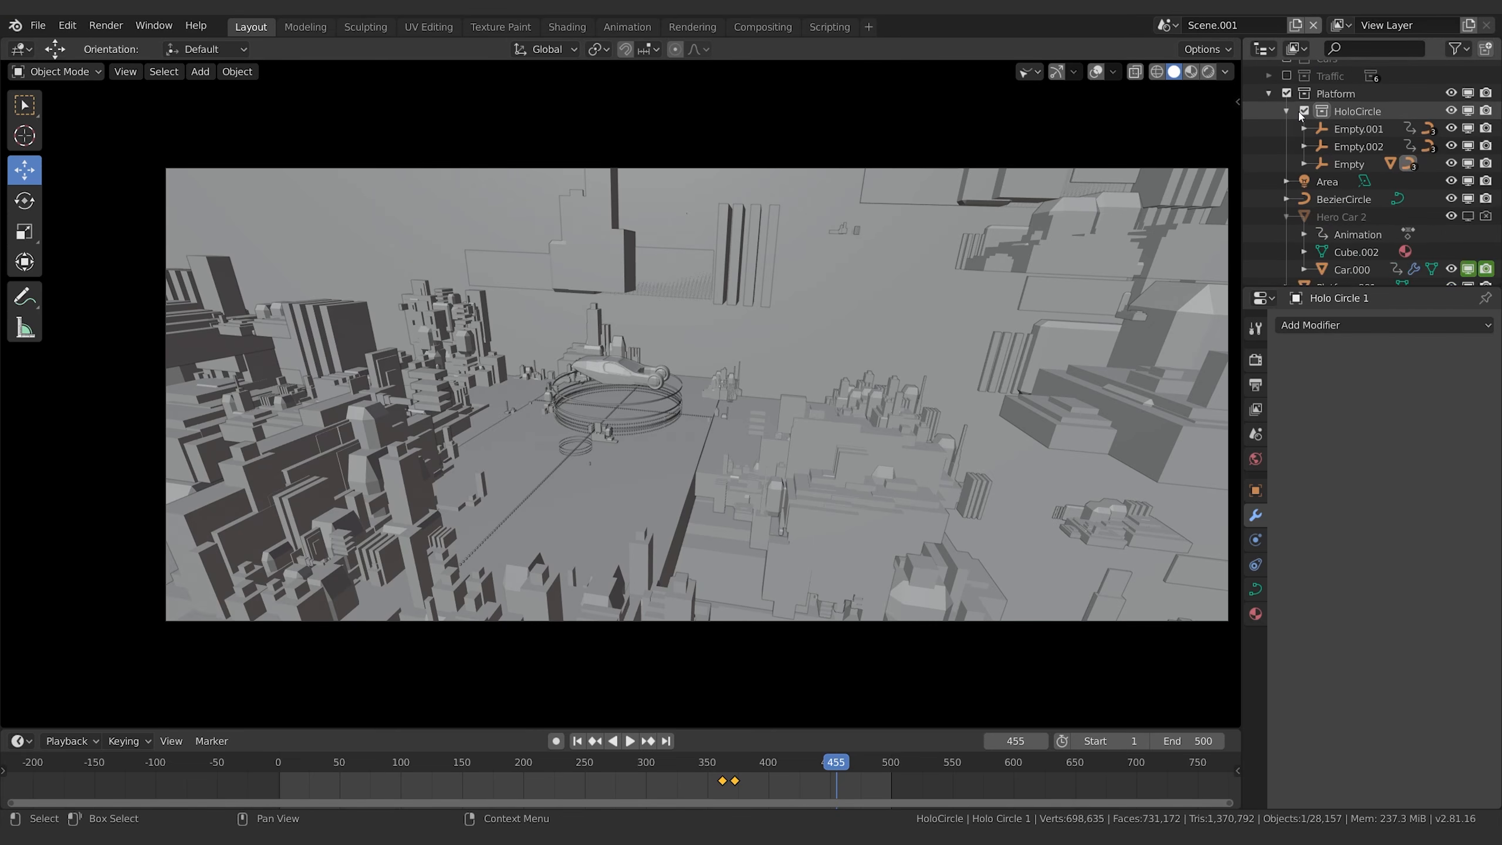
pyautogui.click(1303, 112)
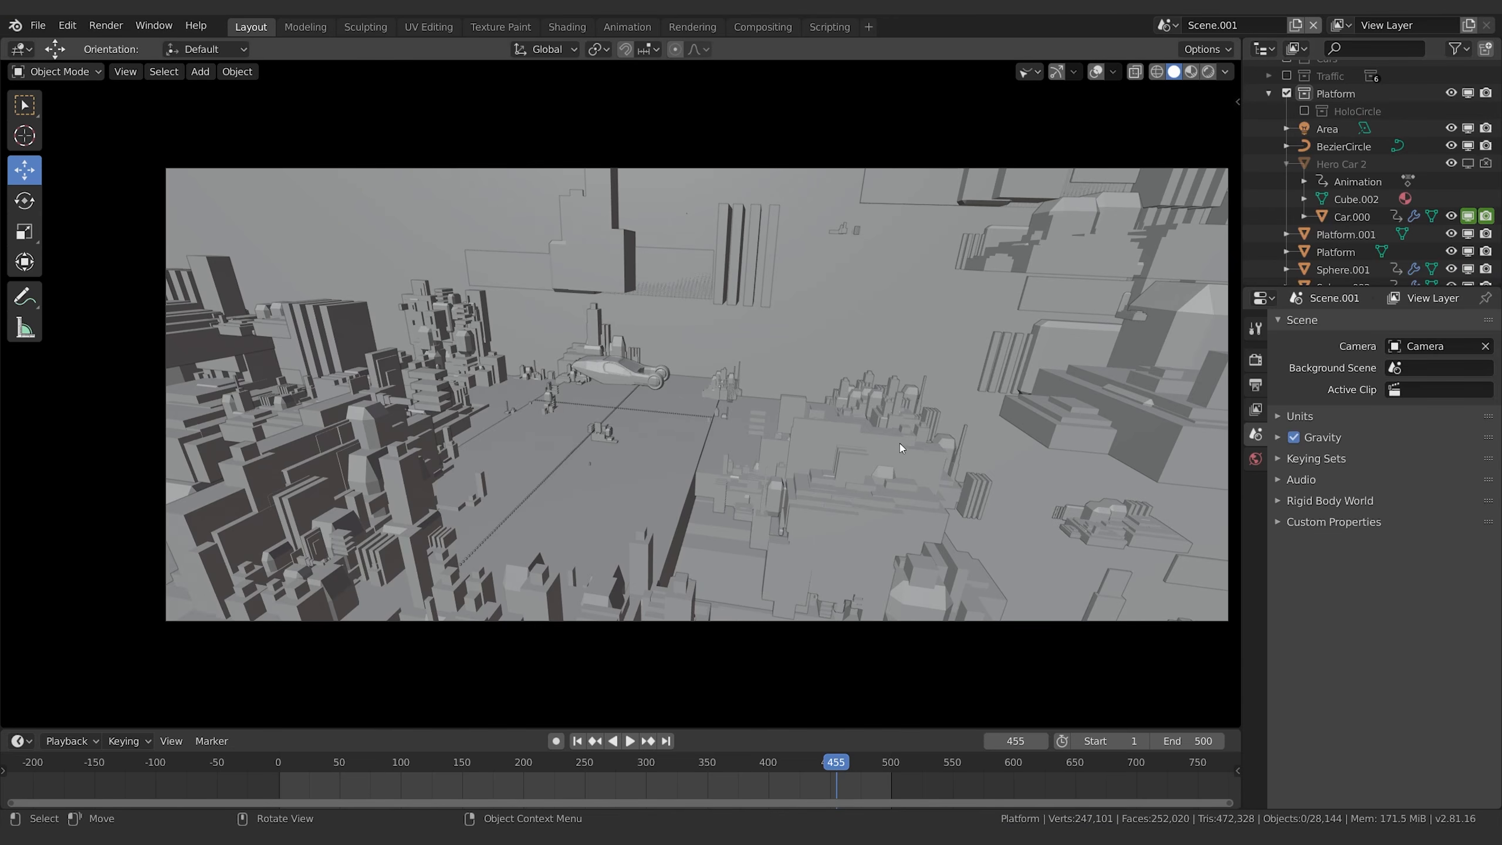
pyautogui.press('space')
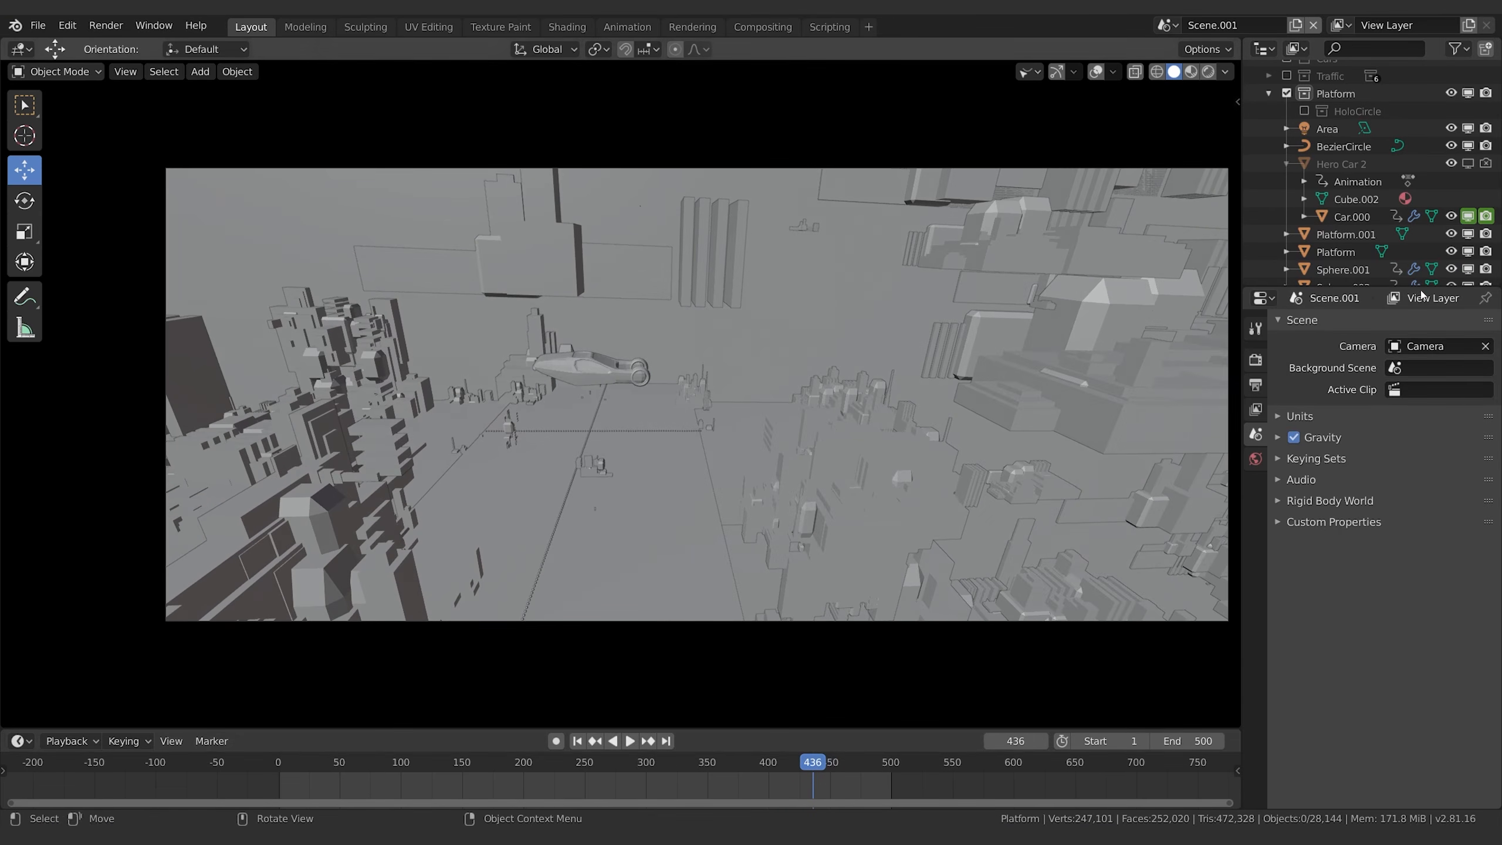
# Re-enable the HoloCircle collection and move Sphere.001 and Sphere.002 into it.
pyautogui.click(1304, 112)
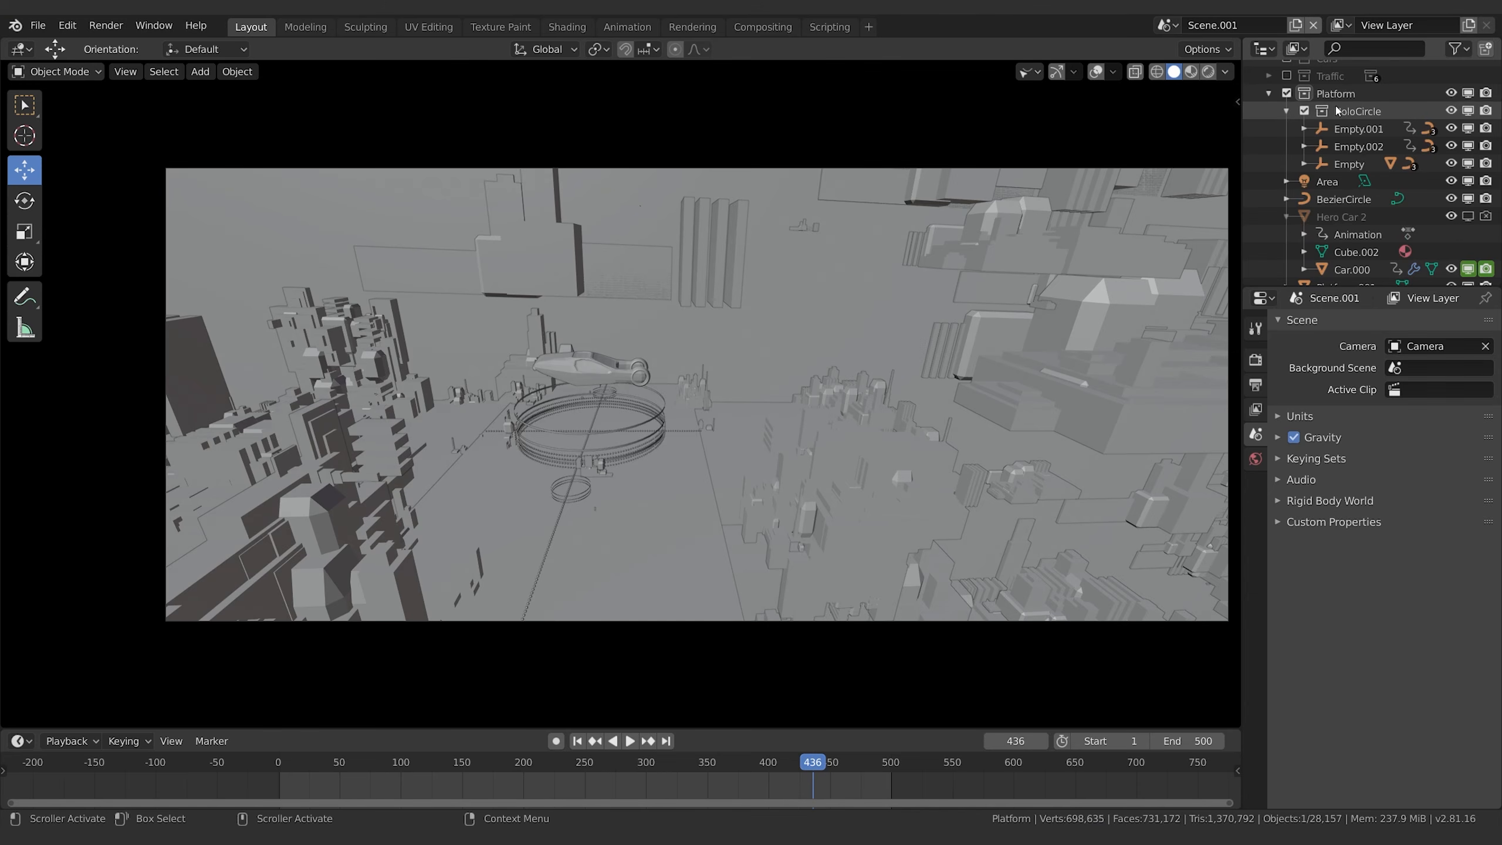
pyautogui.scroll(-3, 1332, 242)
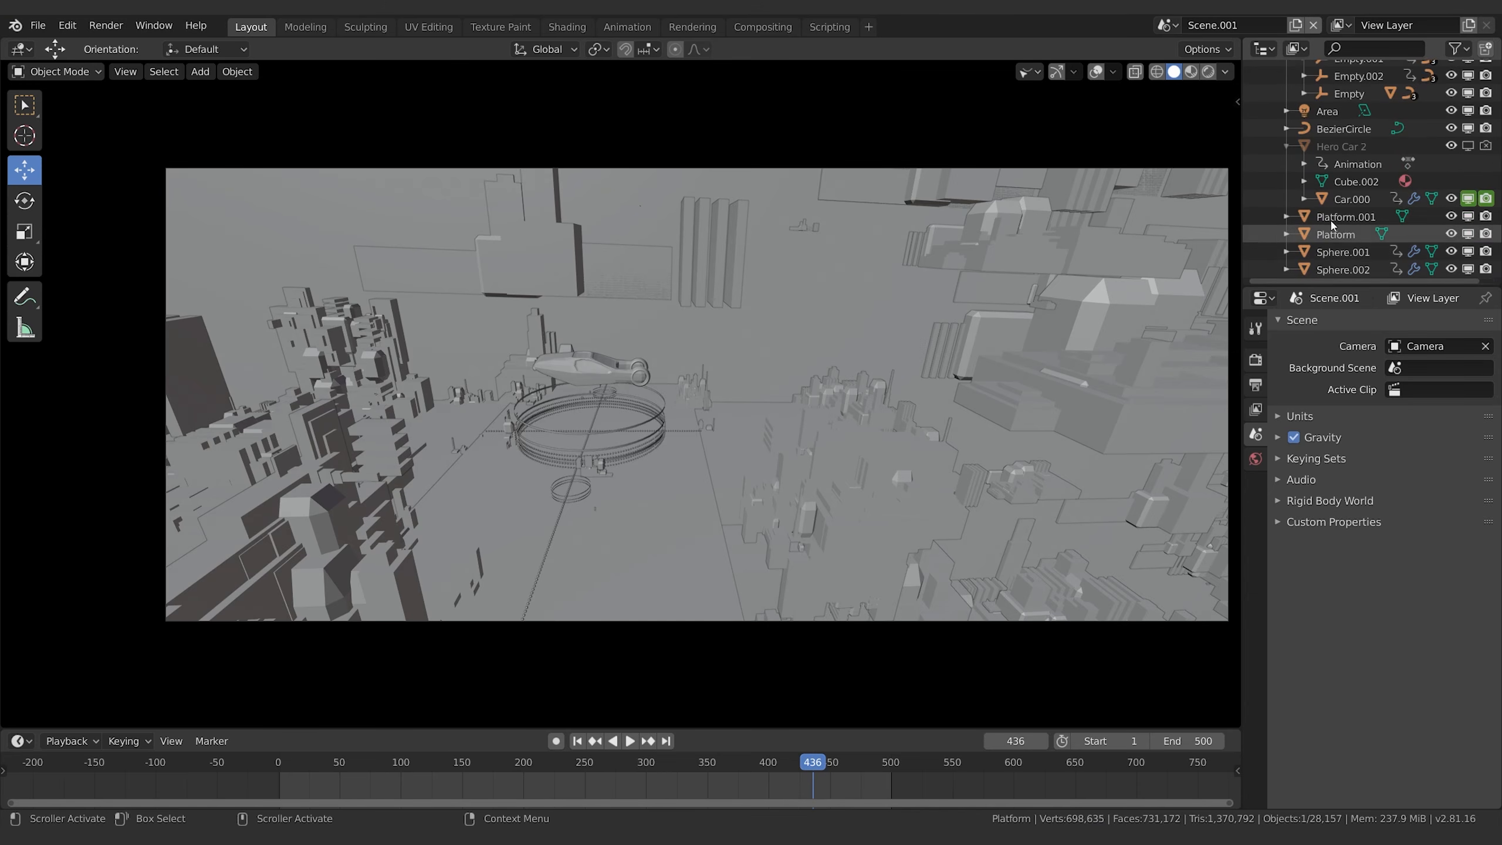
pyautogui.click(1337, 259)
pyautogui.keyDown('shift'); pyautogui.click(1340, 273); pyautogui.keyUp('shift')
pyautogui.moveTo(1346, 258); pyautogui.dragTo(1355, 64)
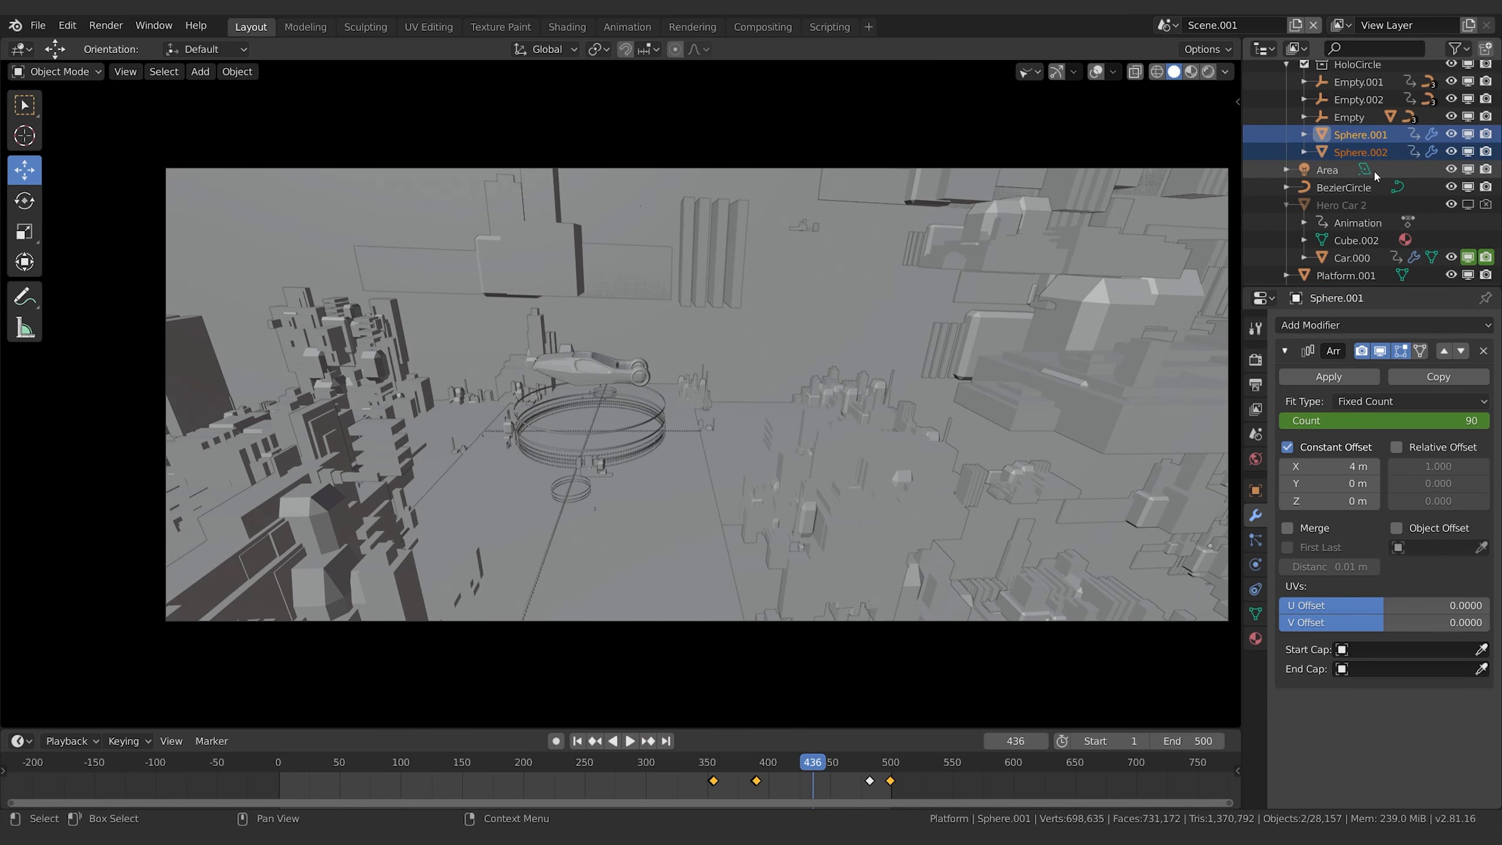
# Move BezierCircle into the HoloCircle collection and exclude that collection from the view layer.
pyautogui.scroll(-1, 1372, 169)
pyautogui.click(1345, 252)
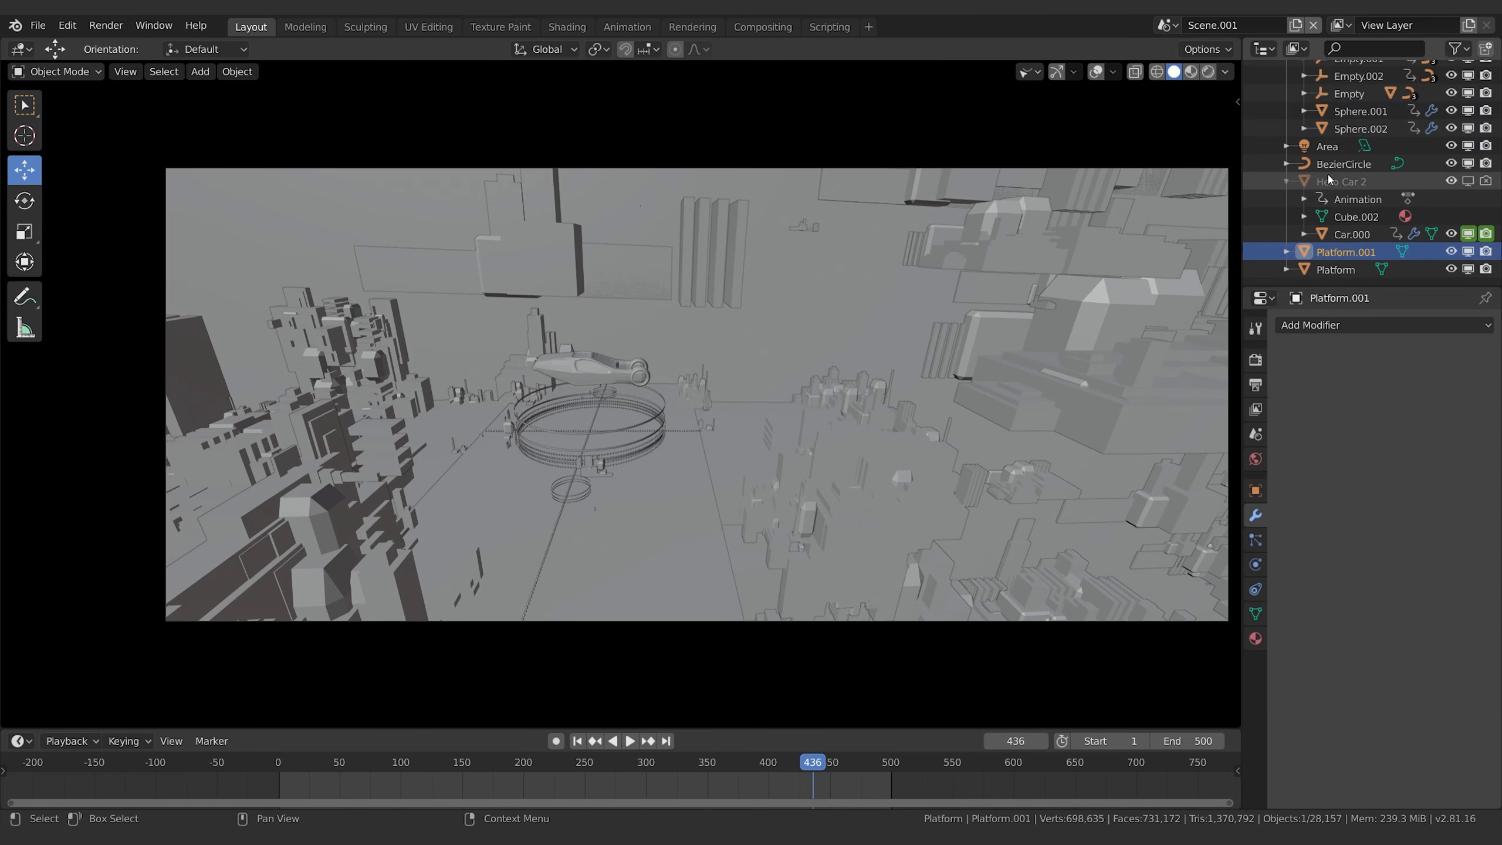
pyautogui.moveTo(1331, 168); pyautogui.dragTo(1342, 114)
pyautogui.click(1304, 112)
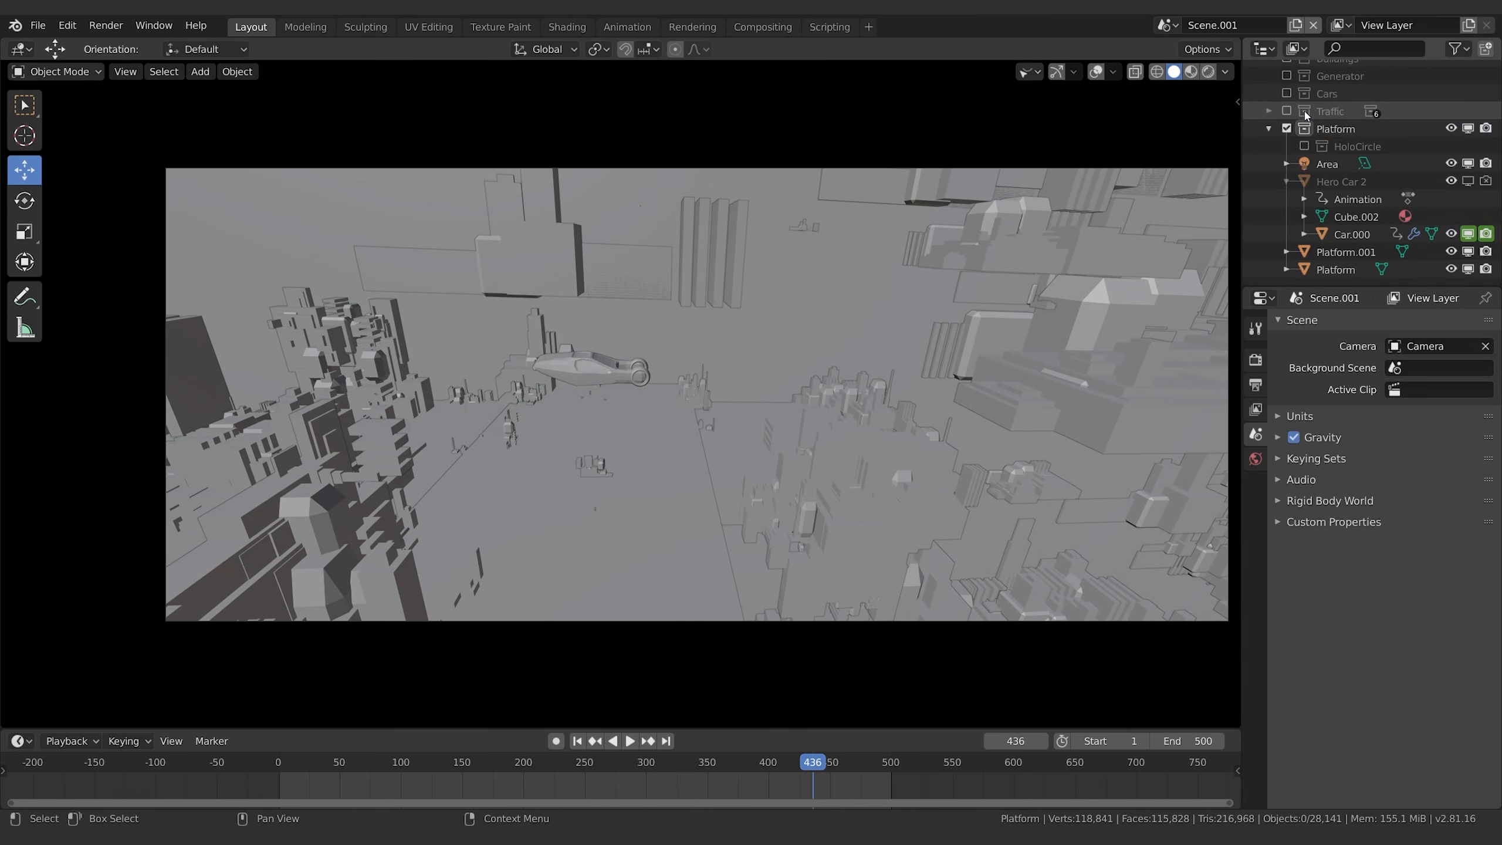
pyautogui.click(1305, 114)
# Play back the landing animation without the hologram objects from about frame 350, stopping at frame 472.
pyautogui.press('space')
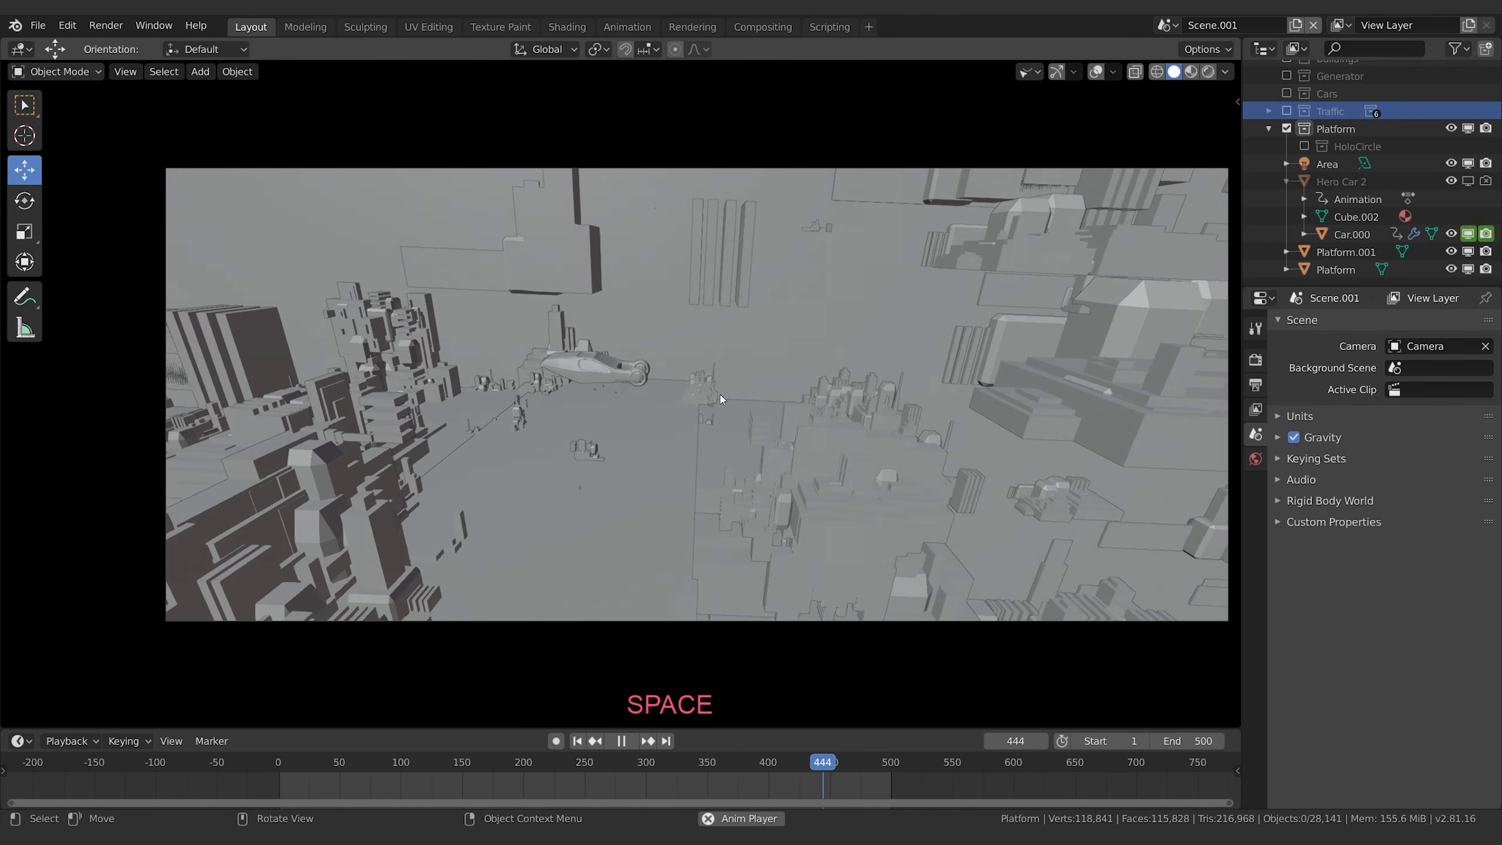
pyautogui.click(707, 763)
pyautogui.press('space')
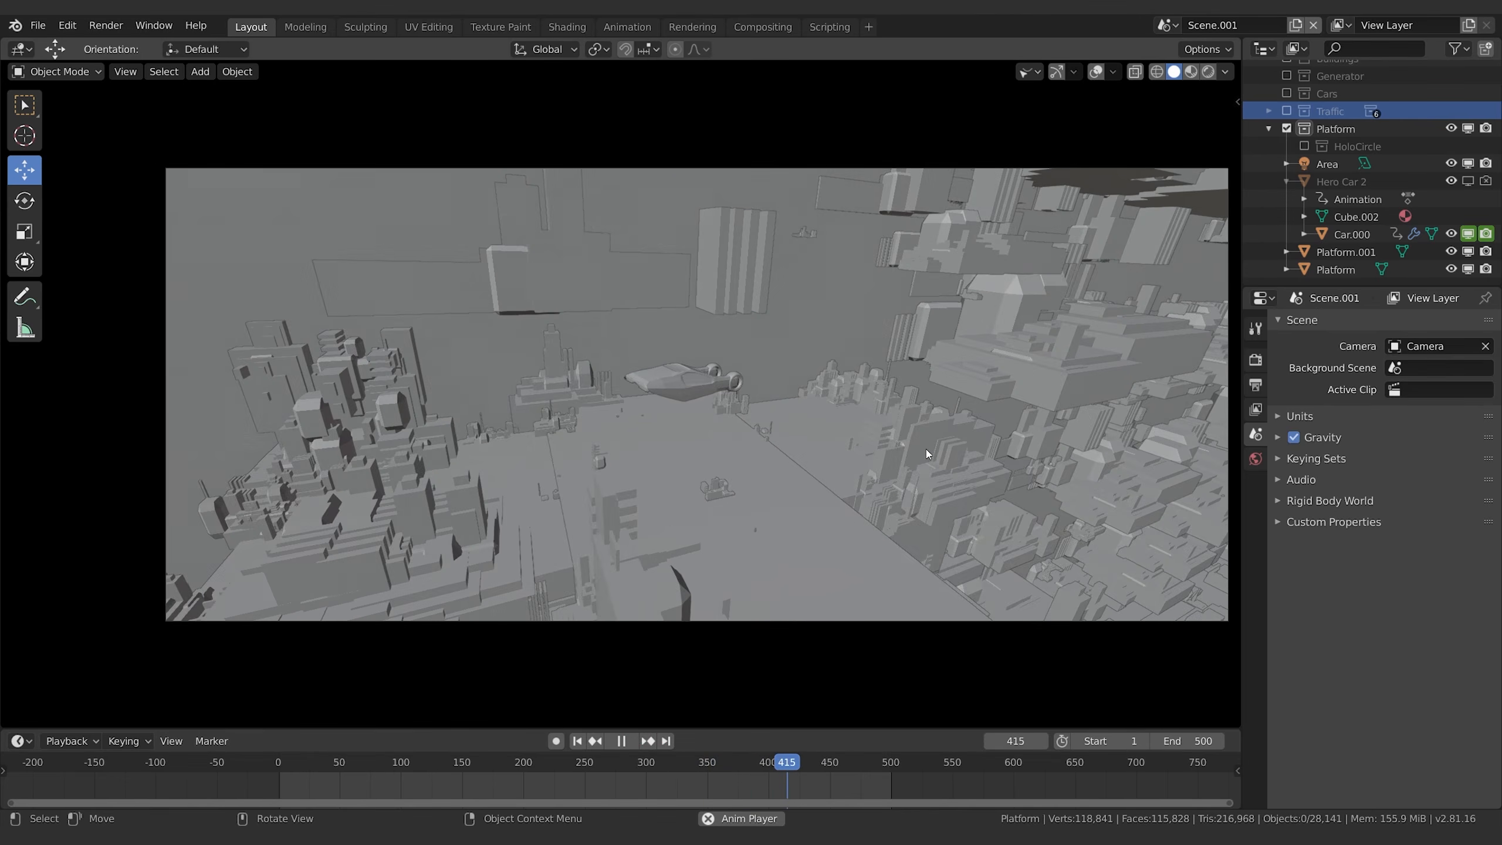
pyautogui.press('space')
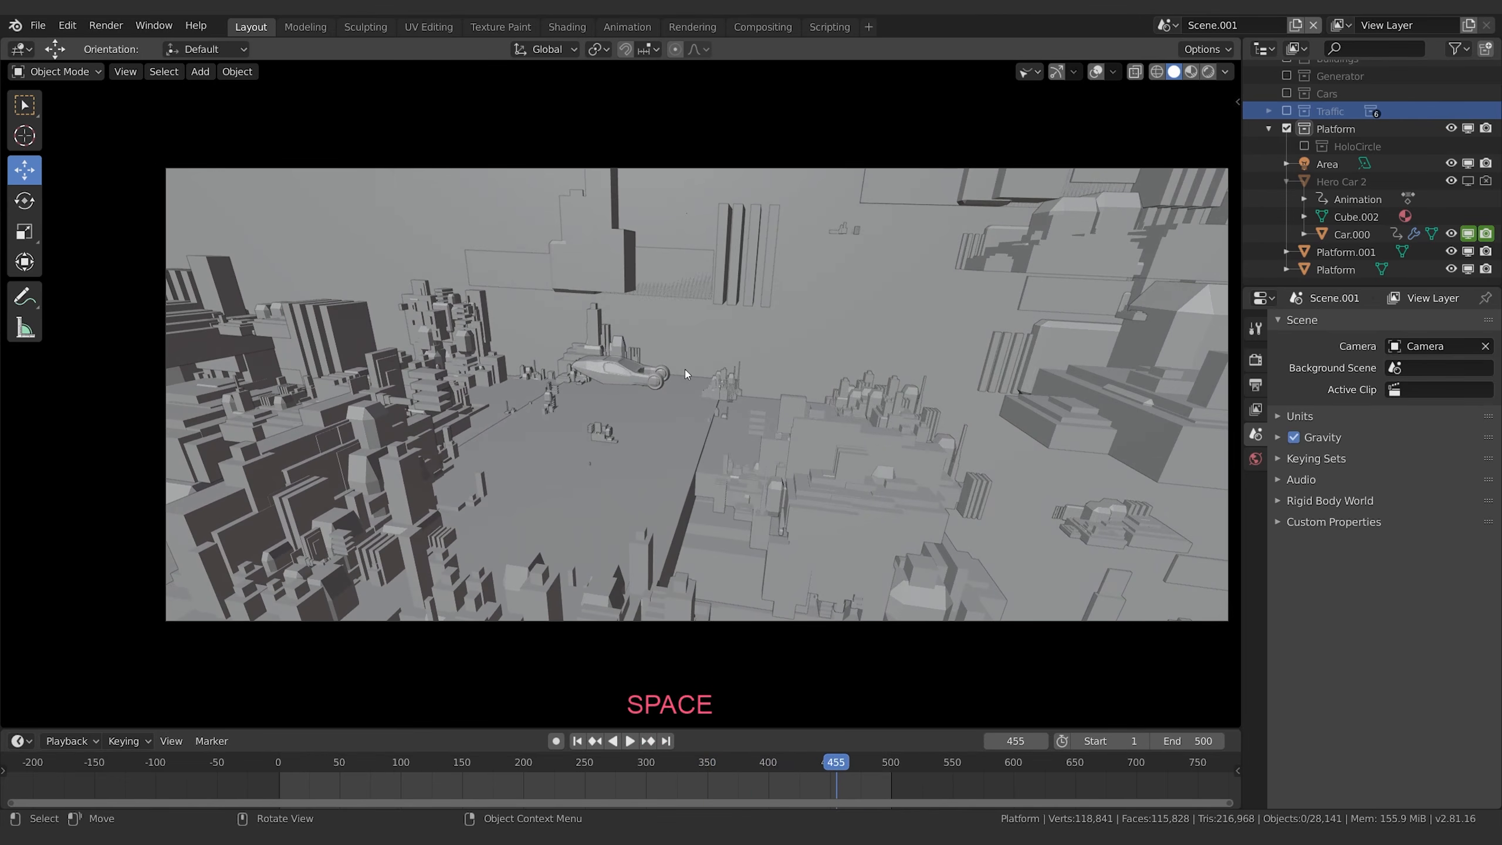
pyautogui.press('space')
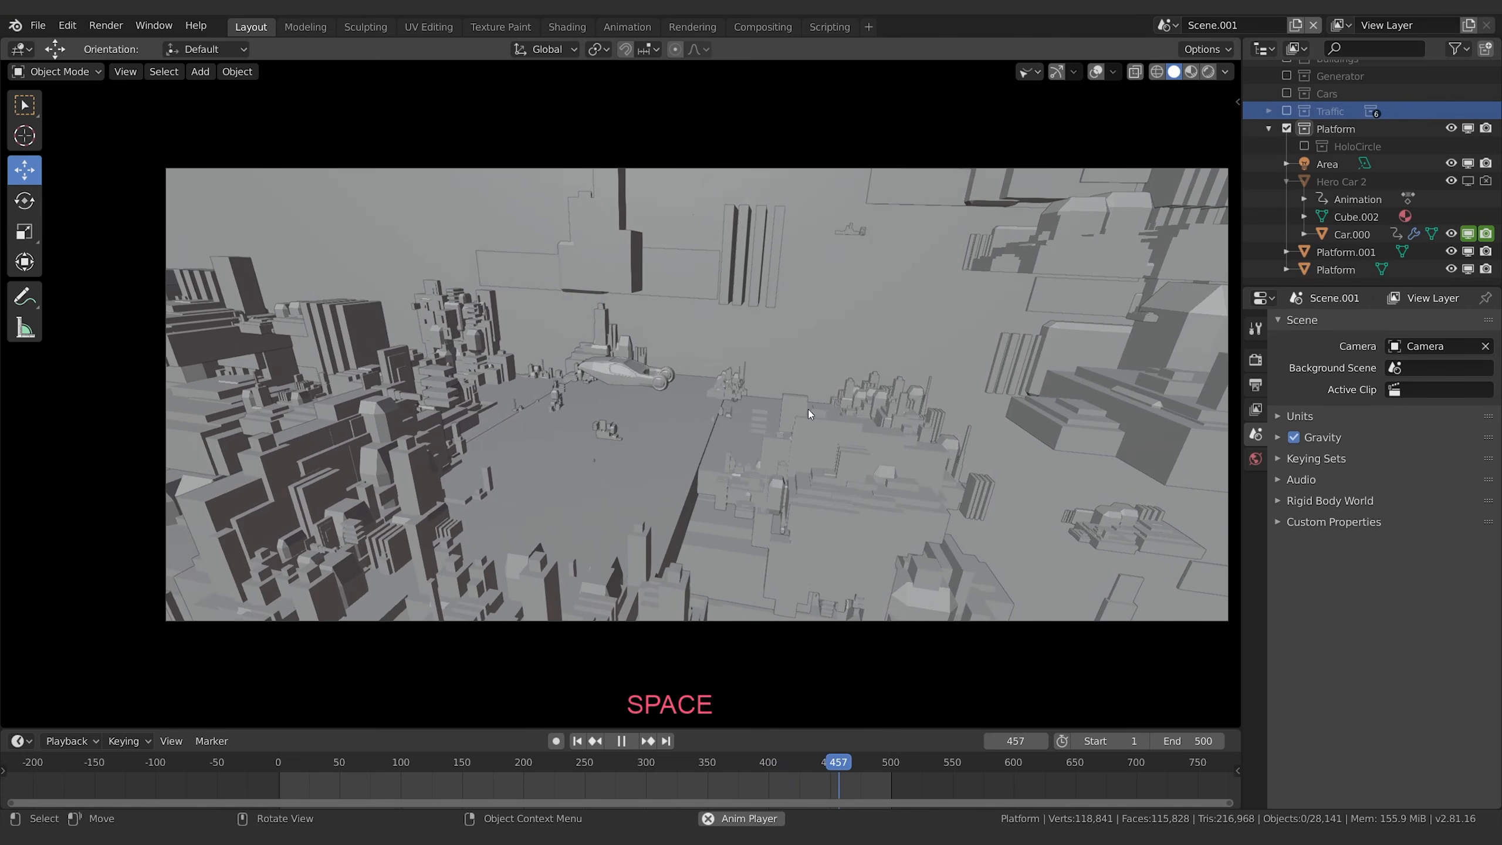
pyautogui.press('space')
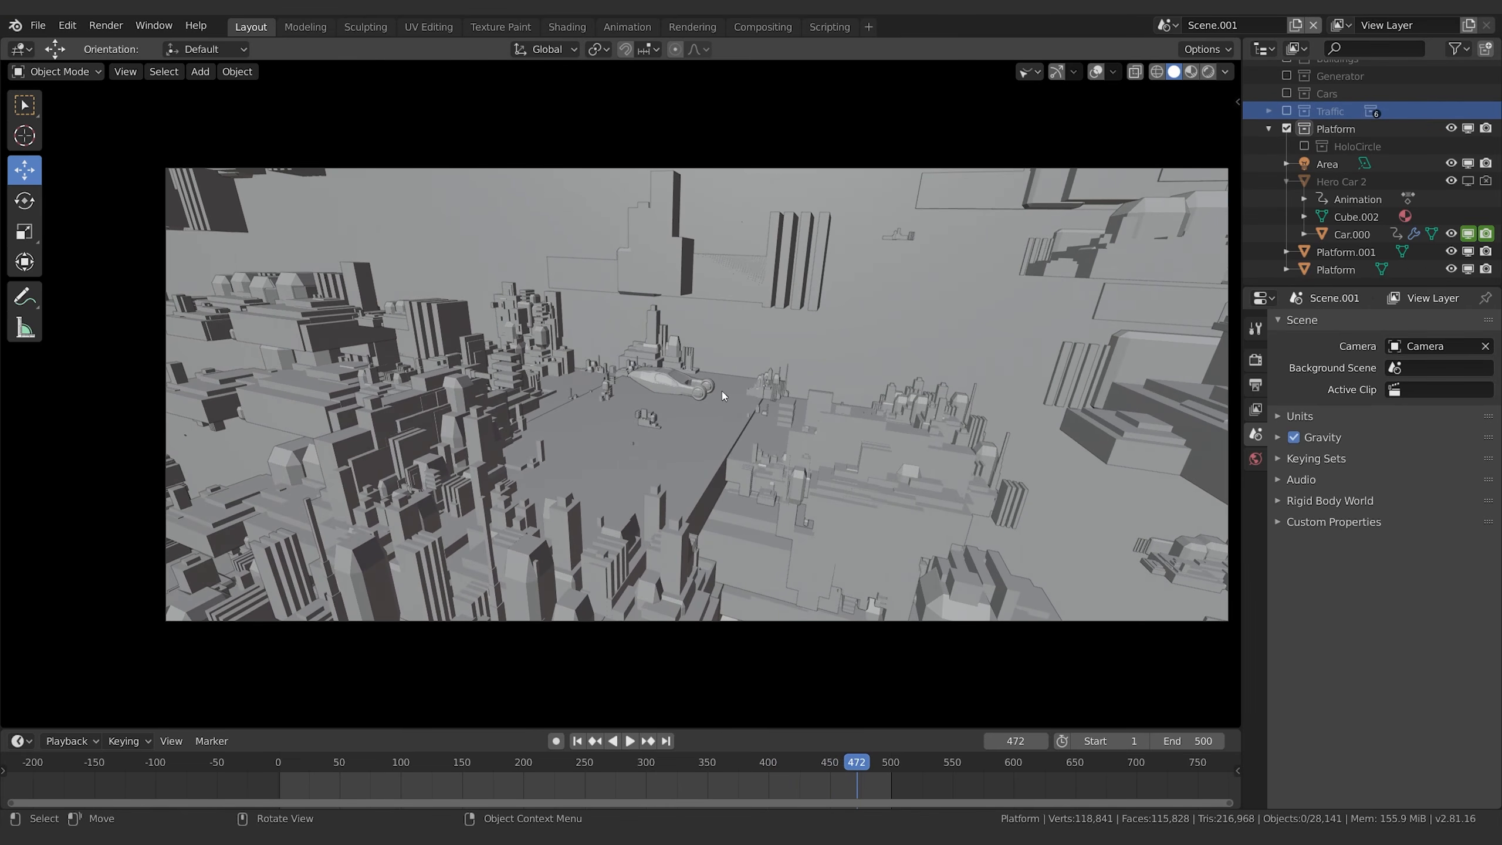
# Select Platform.001 and show the viewport overlays and gizmos.
pyautogui.click(1305, 270)
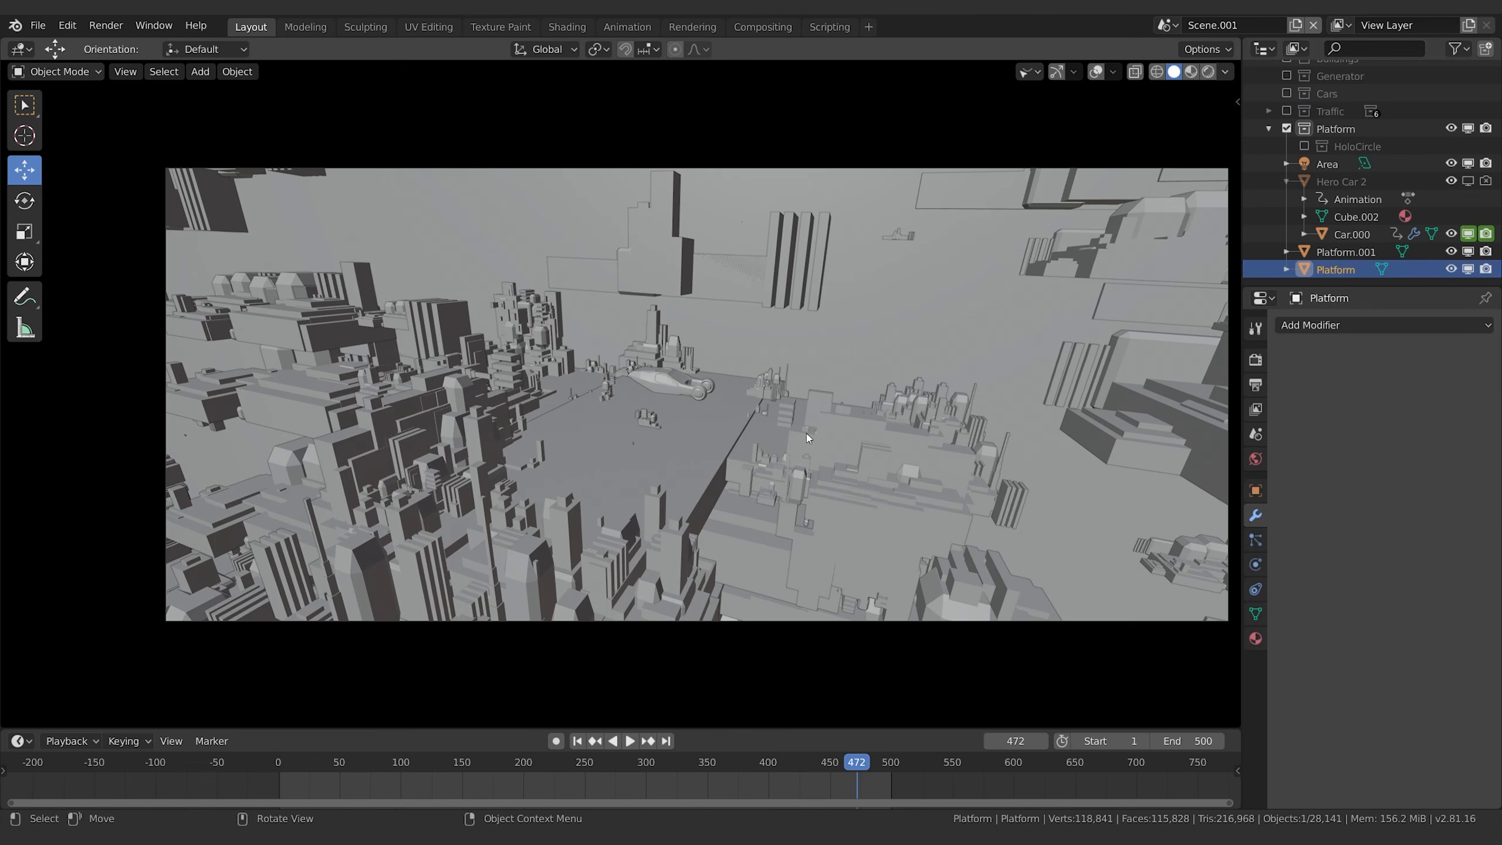
pyautogui.click(757, 466)
pyautogui.click(1097, 72)
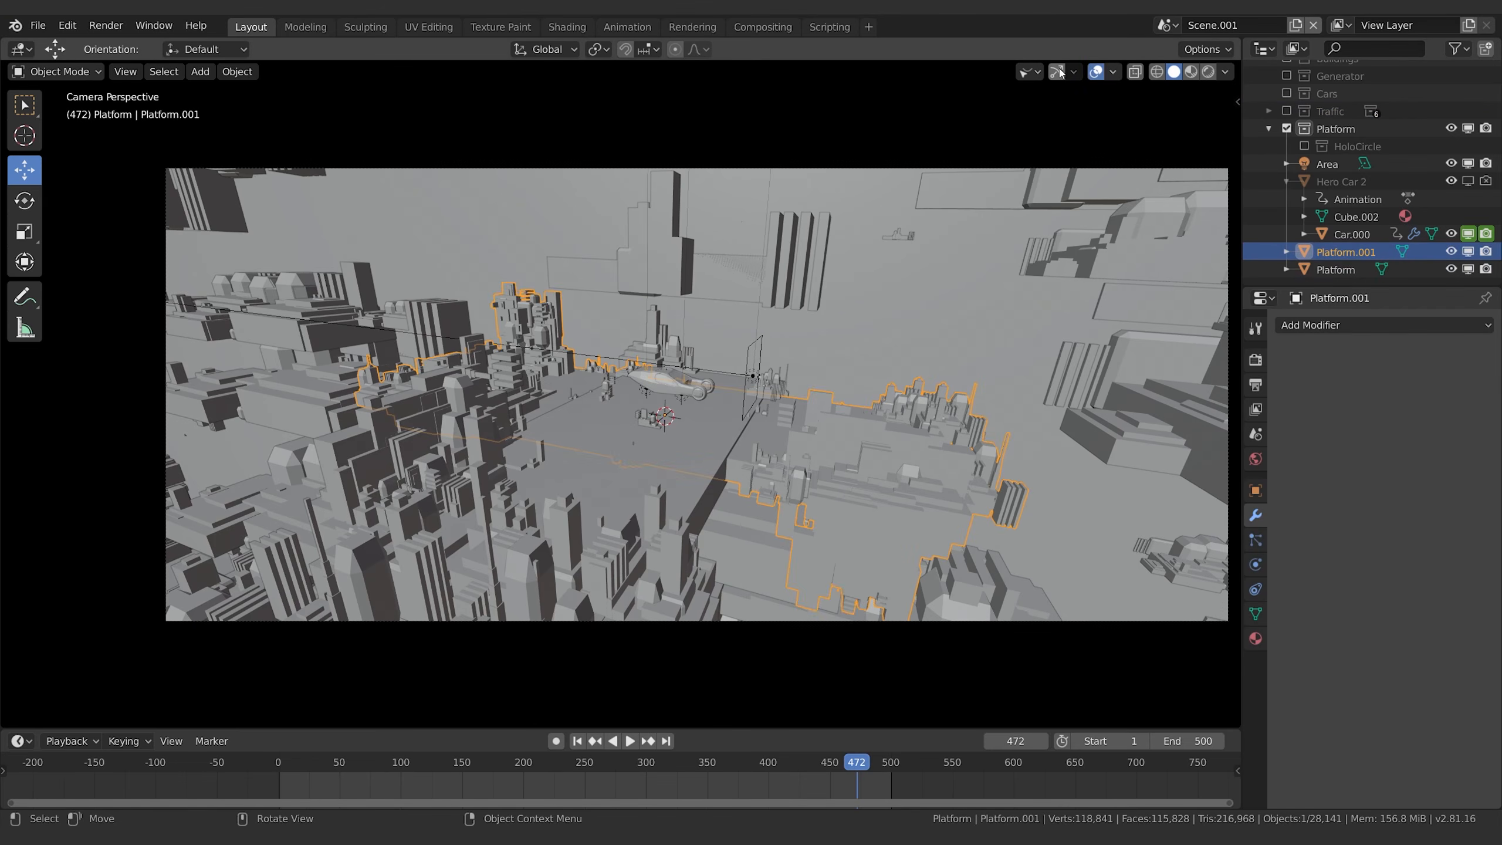
pyautogui.click(1055, 71)
# Duplicate Platform.001 in place and scale the copy down to about 0.3.
pyautogui.scroll(3, 712, 420)
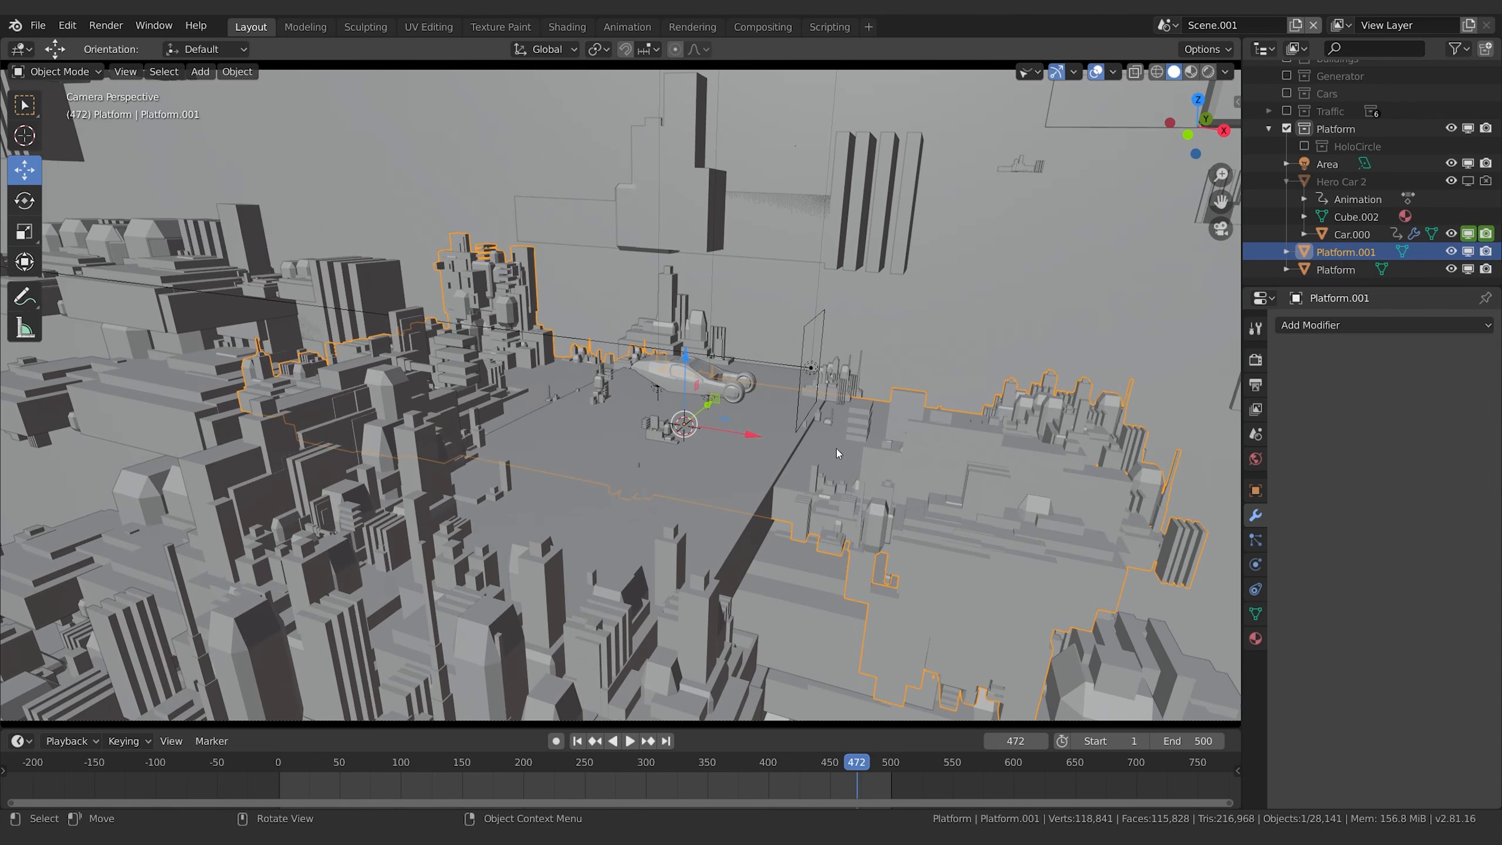
pyautogui.hotkey('shift', 'd')
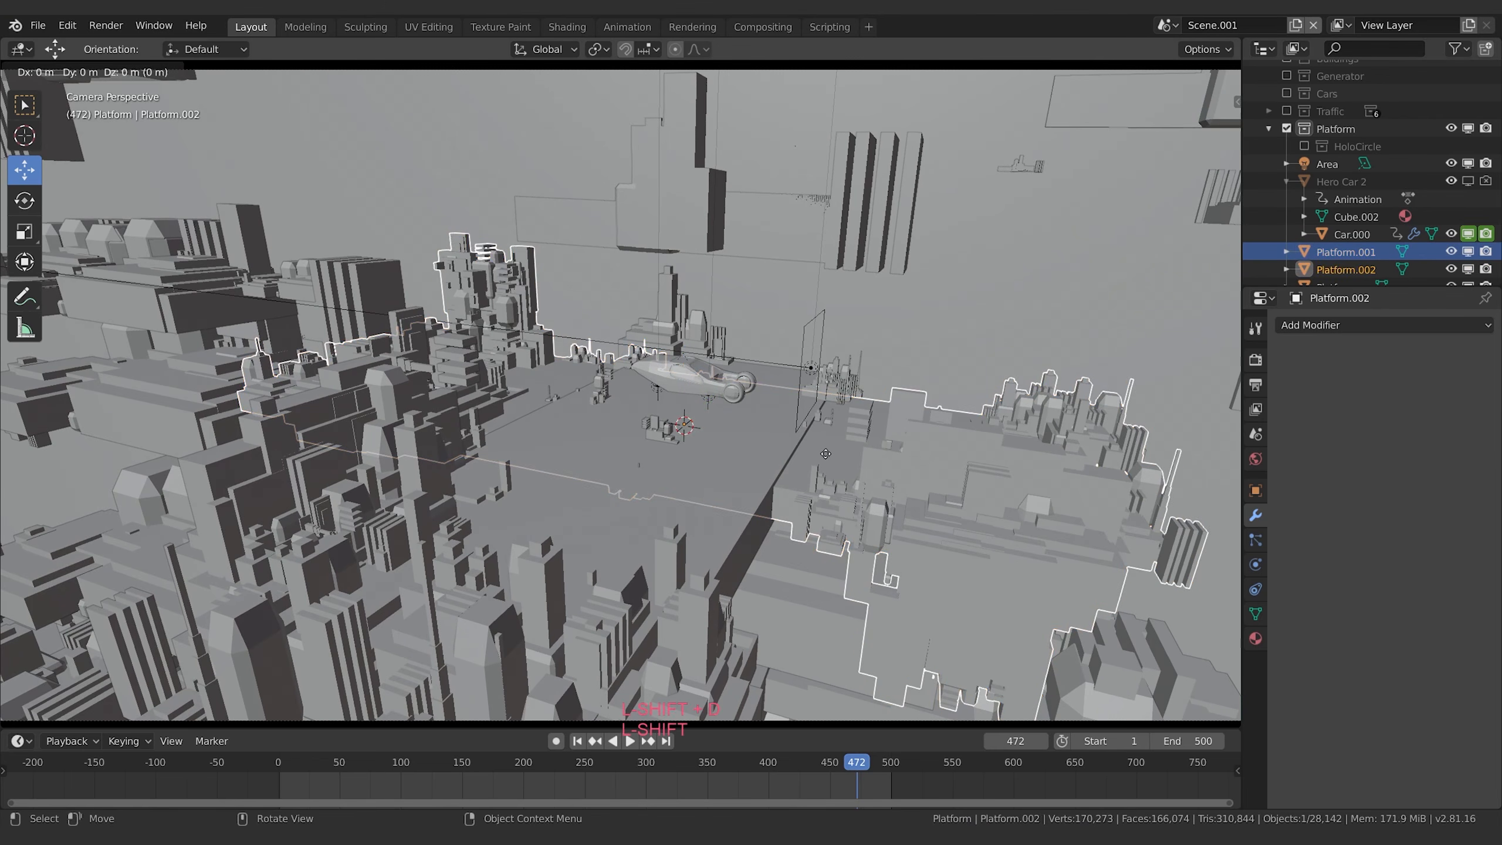
pyautogui.rightClick(827, 454)
pyautogui.press('s')
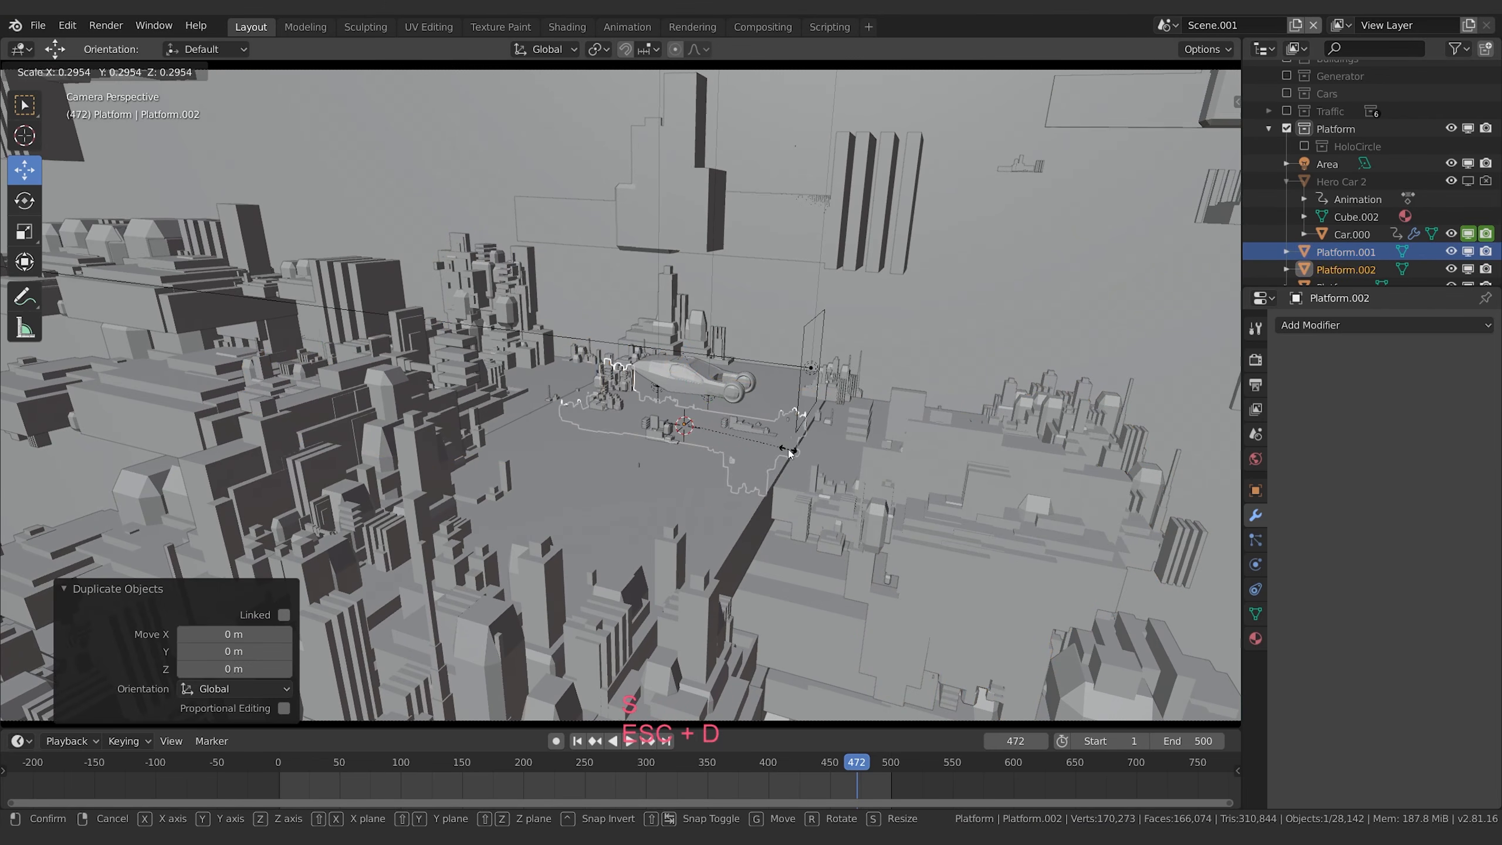
pyautogui.click(789, 445)
# Stretch Platform.002 vertically by about 1.96 and raise it about 0.081 m along Z.
pyautogui.press('s')
pyautogui.press('z')
pyautogui.click(900, 442)
pyautogui.press('g')
pyautogui.press('z')
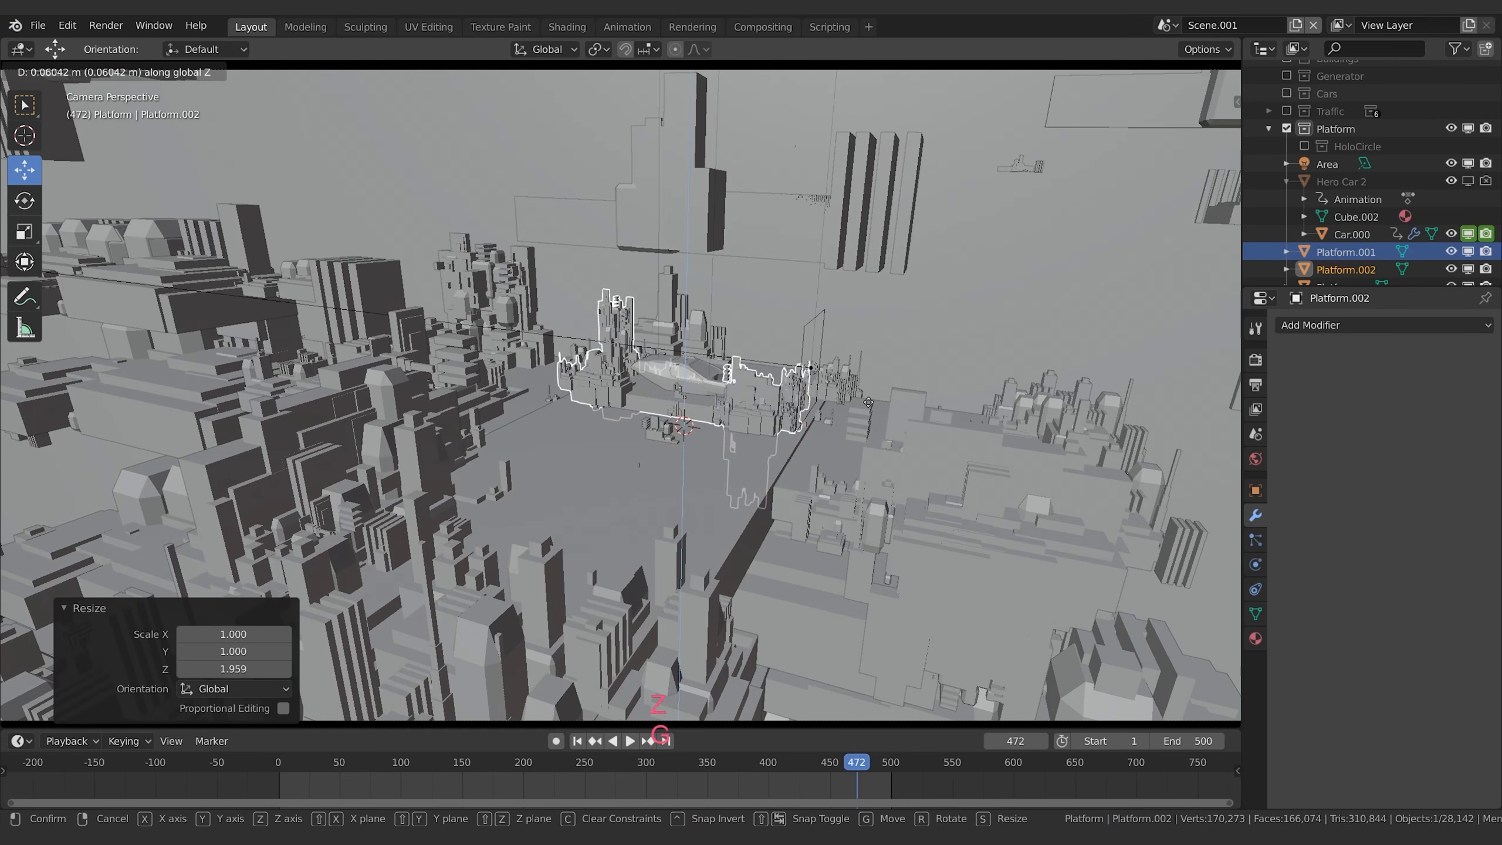
pyautogui.click(800, 410)
# Enlarge Platform.002 uniformly by about 1.53 and stretch it along Y by about 2.62.
pyautogui.press('s')
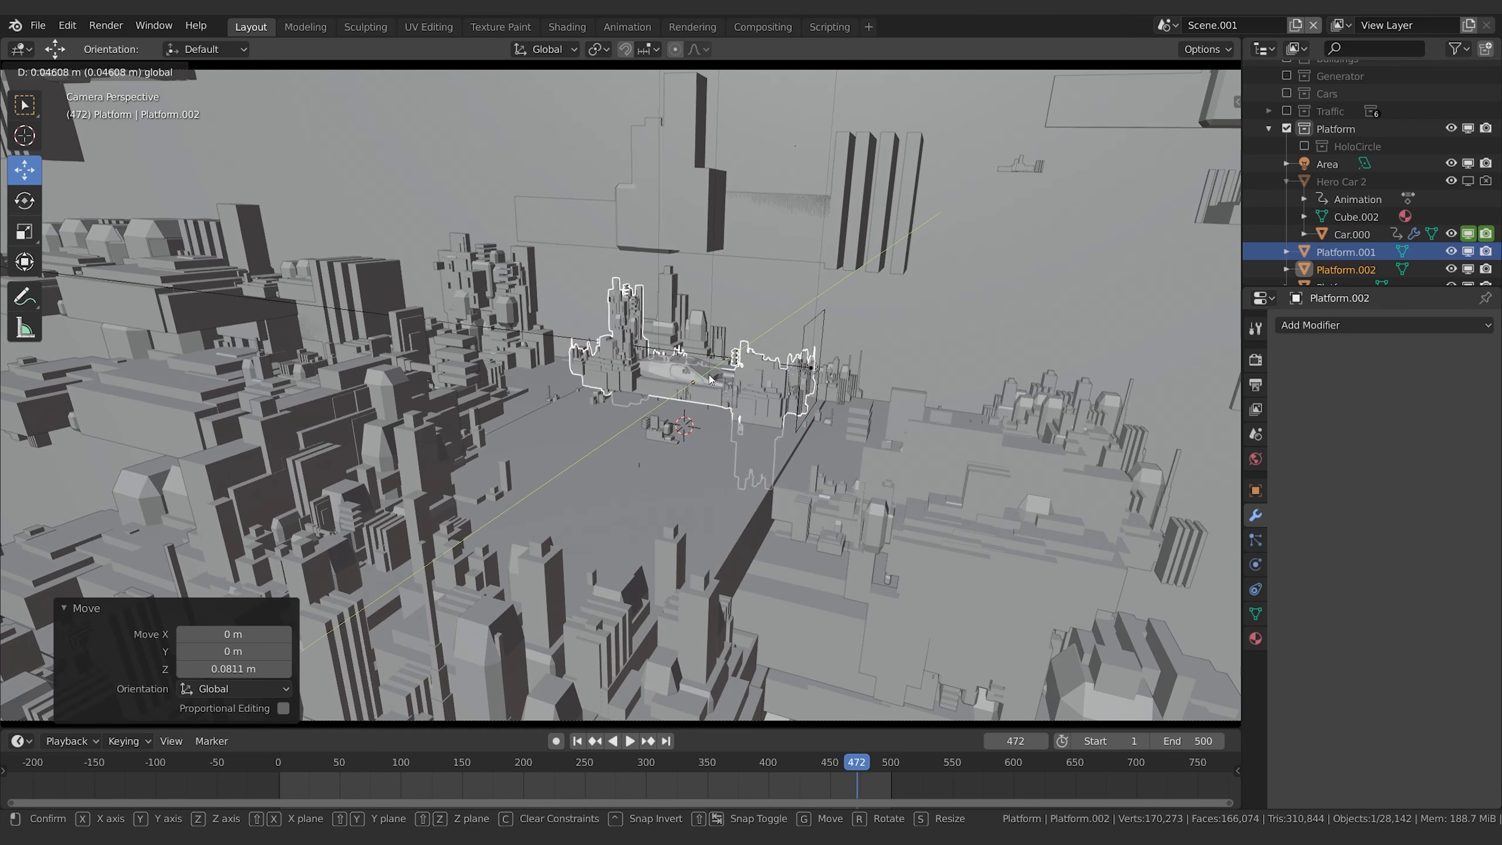
pyautogui.click(803, 412)
pyautogui.press('s')
pyautogui.press('y')
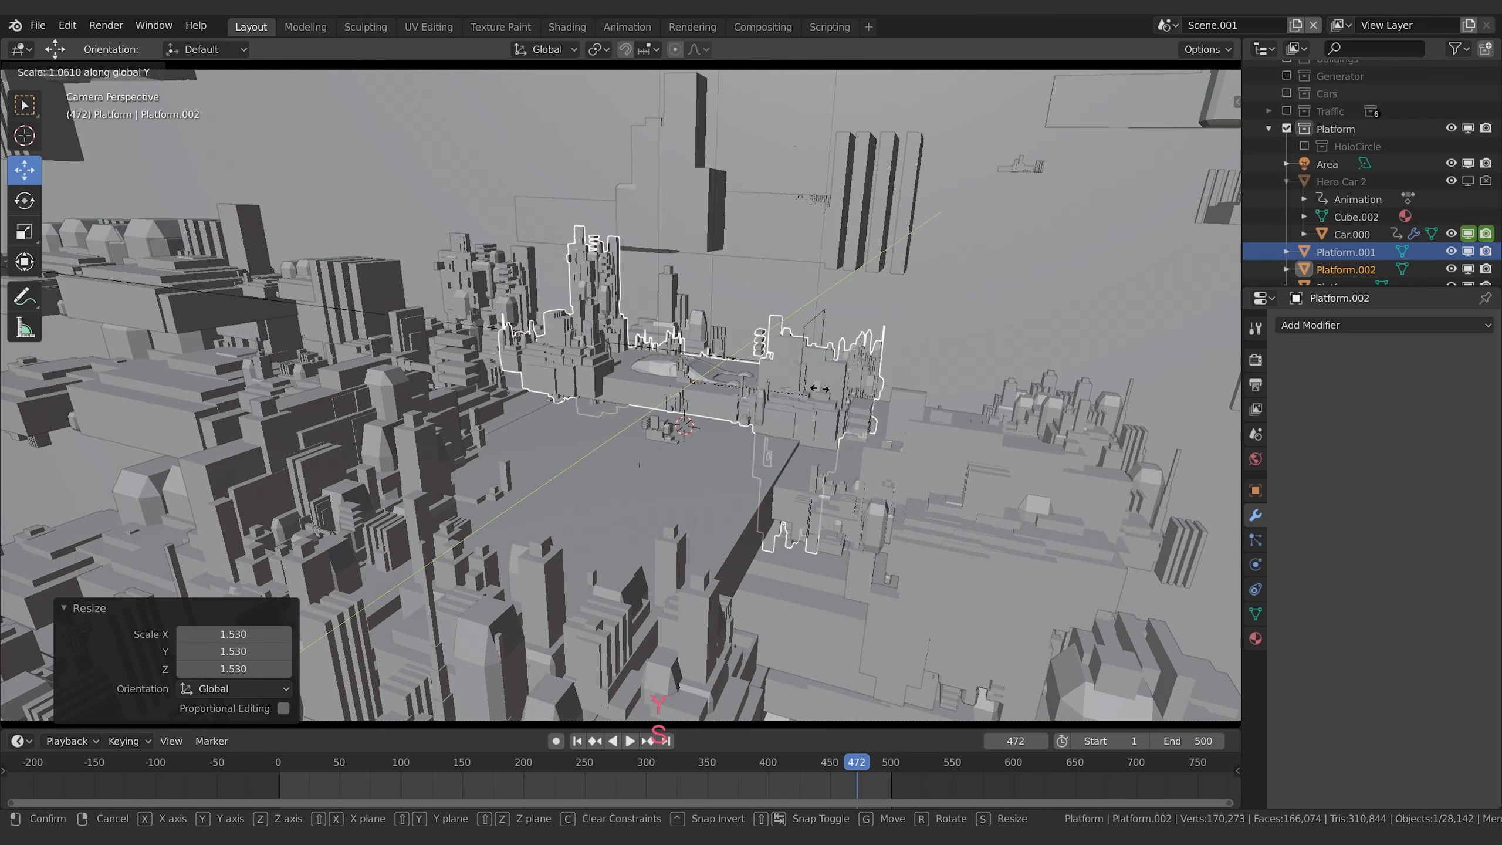
pyautogui.click(975, 294)
# Scale Platform.002 up uniformly by about 2.27 and lower it about 0.087 m along Z.
pyautogui.press('s')
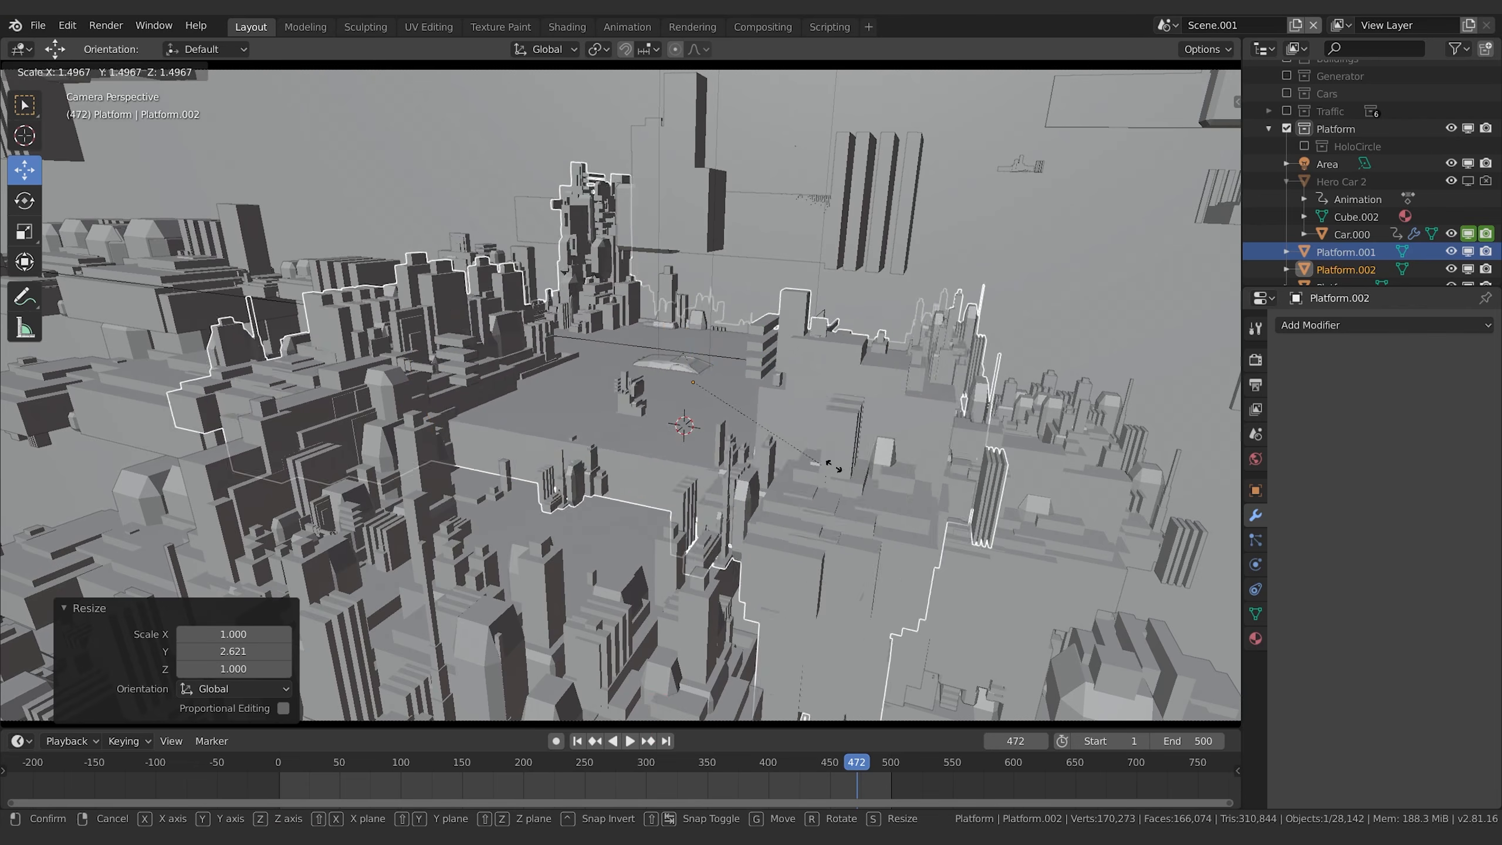
pyautogui.click(906, 484)
pyautogui.press('g')
pyautogui.press('z')
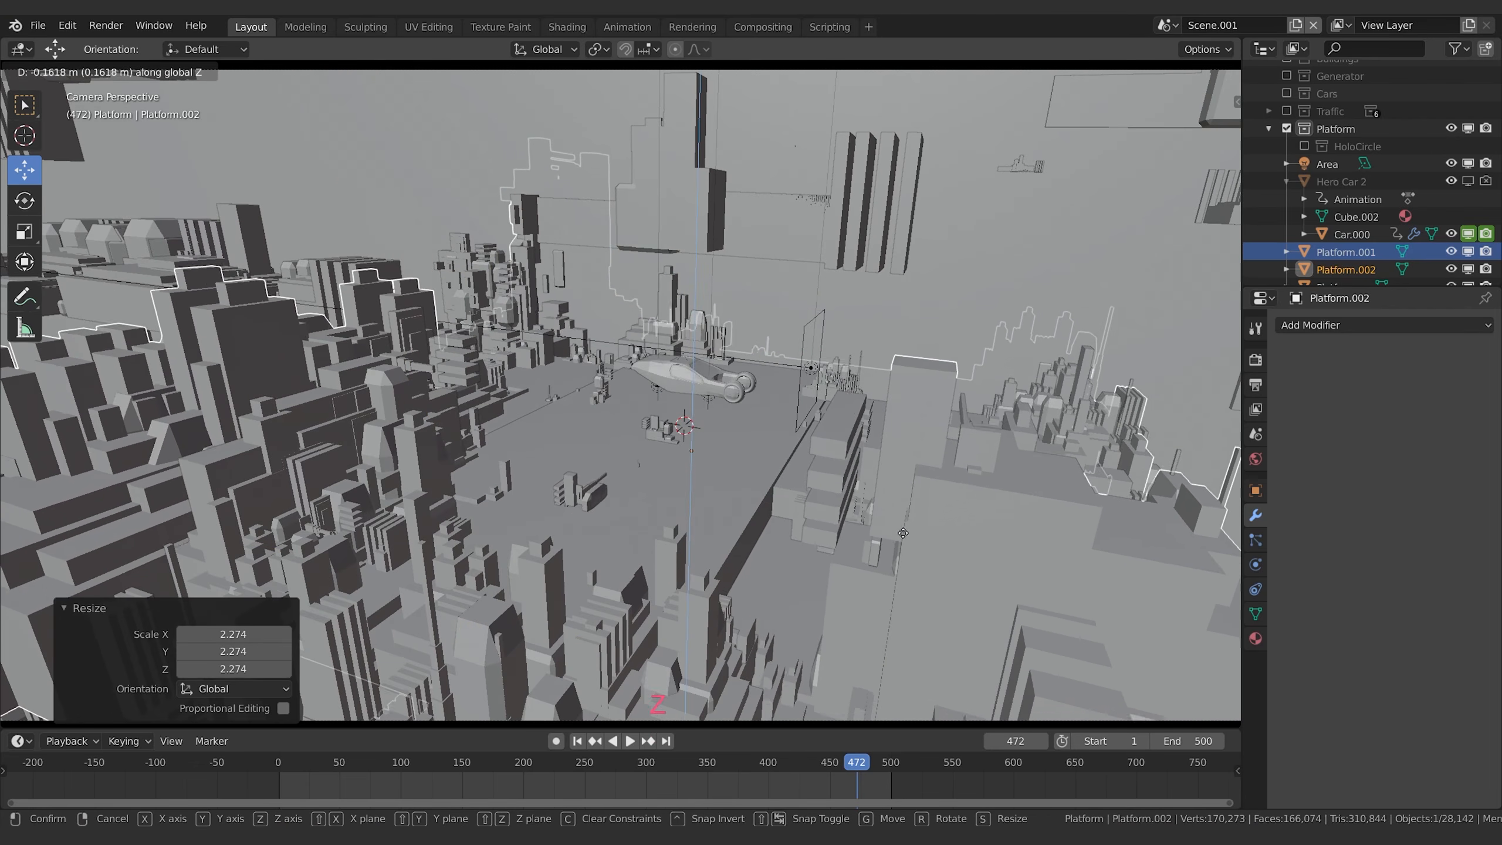
pyautogui.click(910, 517)
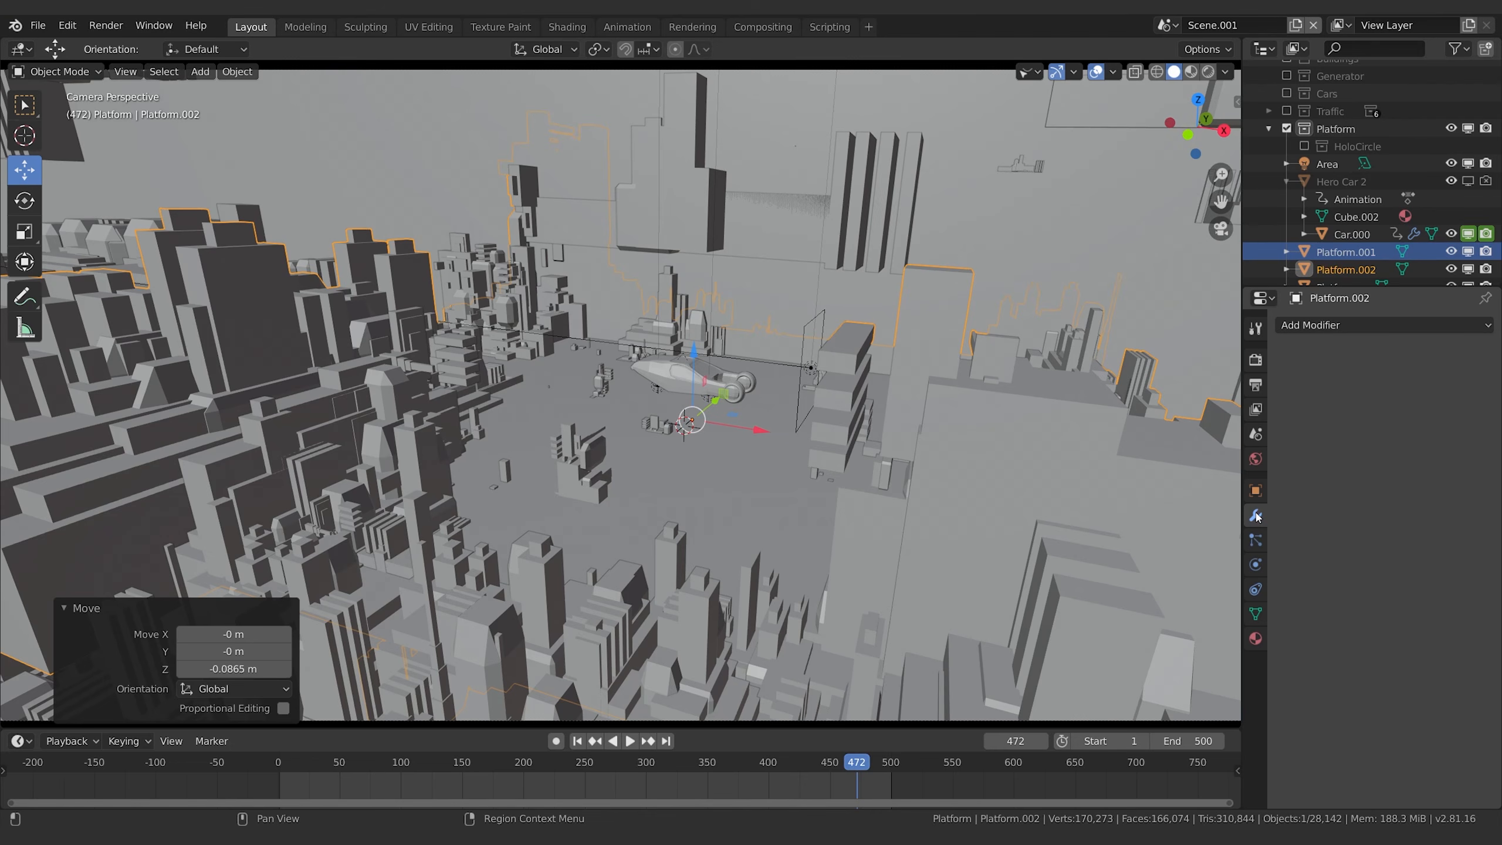
# Add a Wireframe modifier to Platform.002 with a thickness of 0.0001 m.
pyautogui.click(1348, 327)
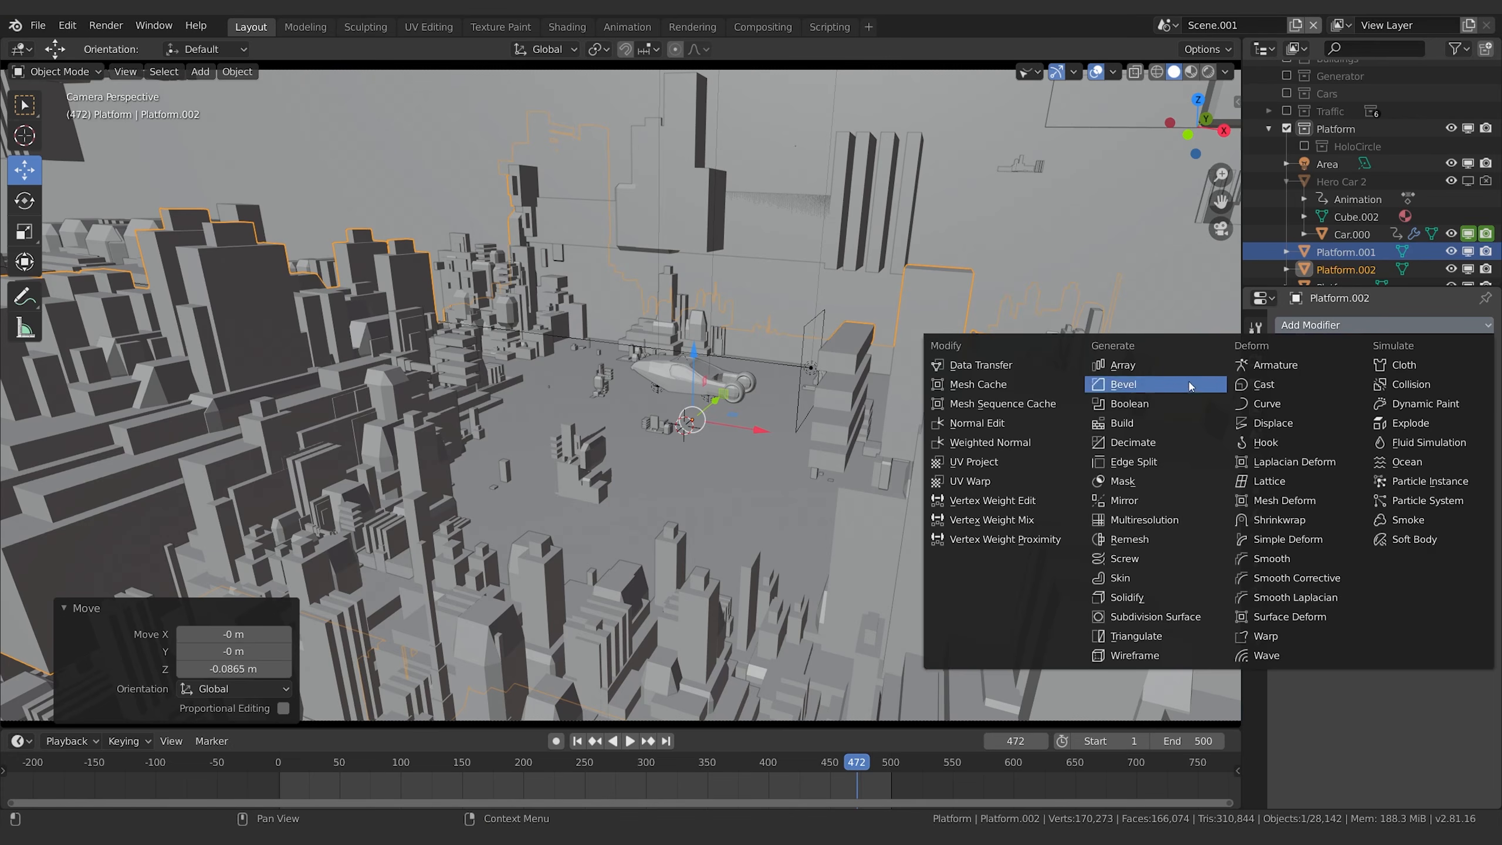
pyautogui.click(1156, 655)
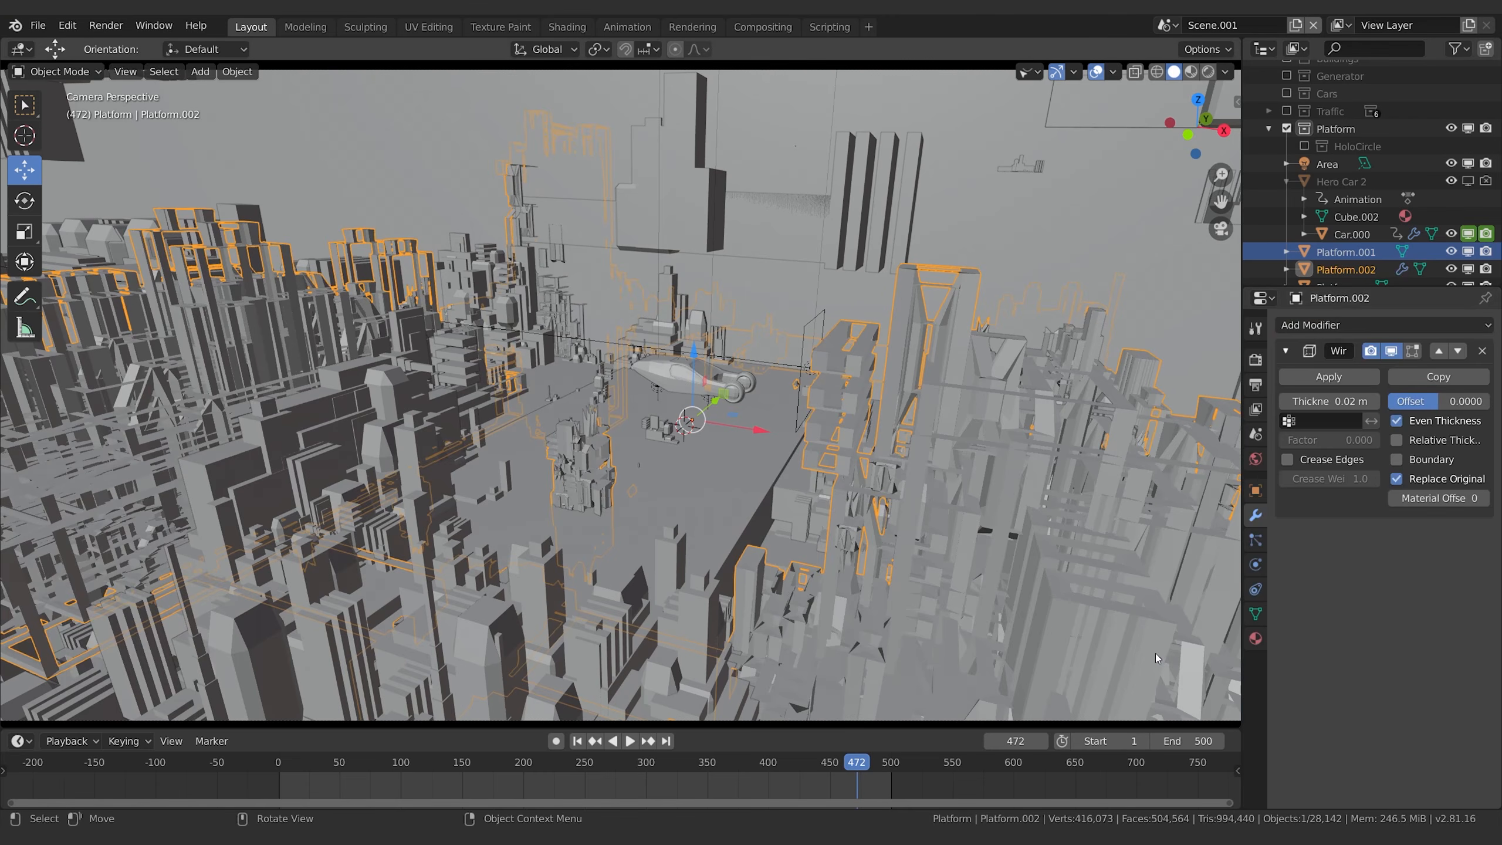
pyautogui.click(1329, 402)
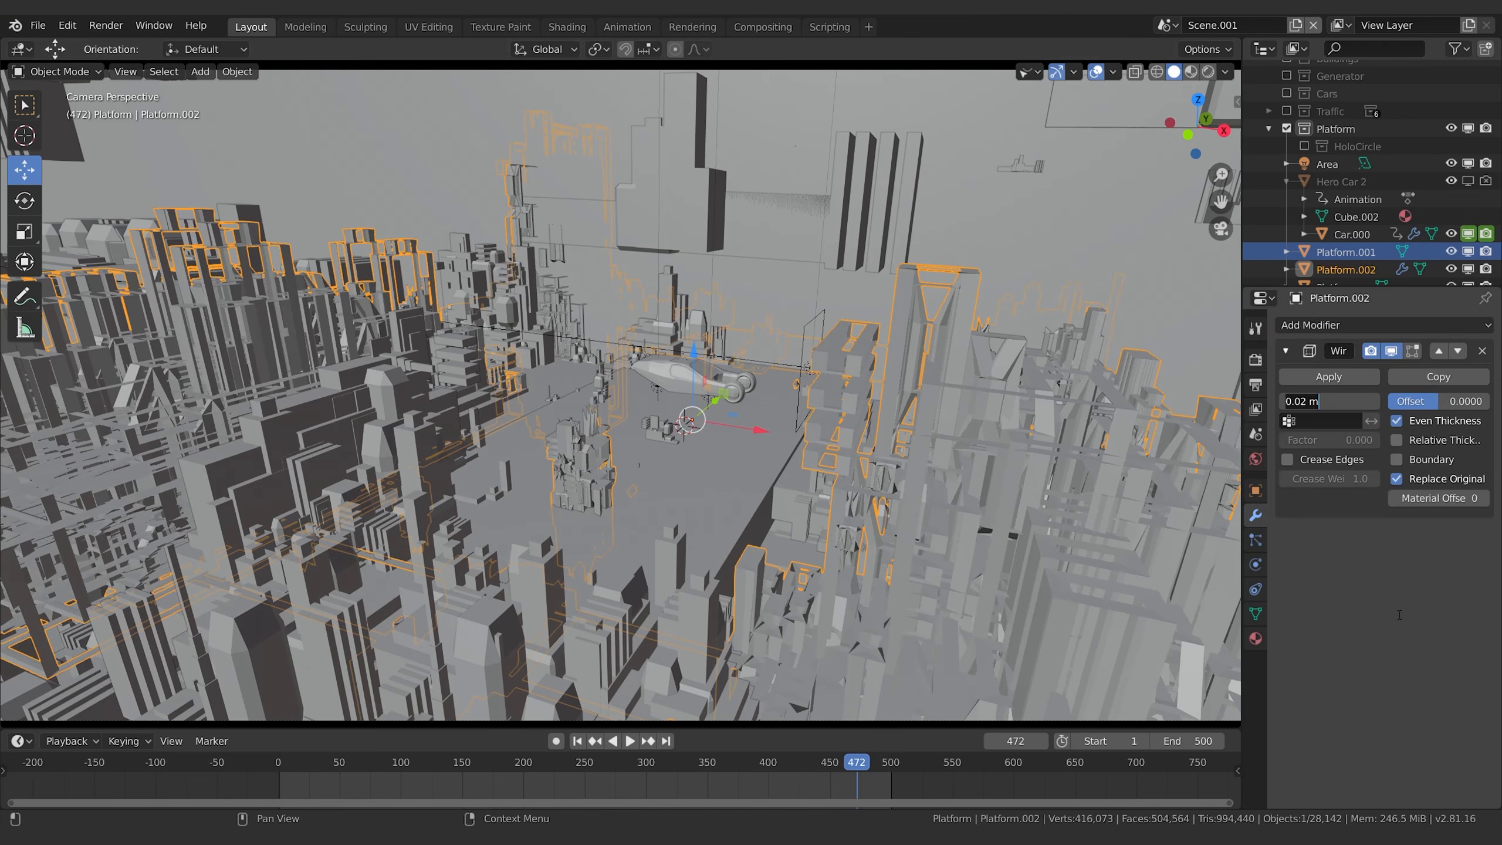
pyautogui.write('.011')
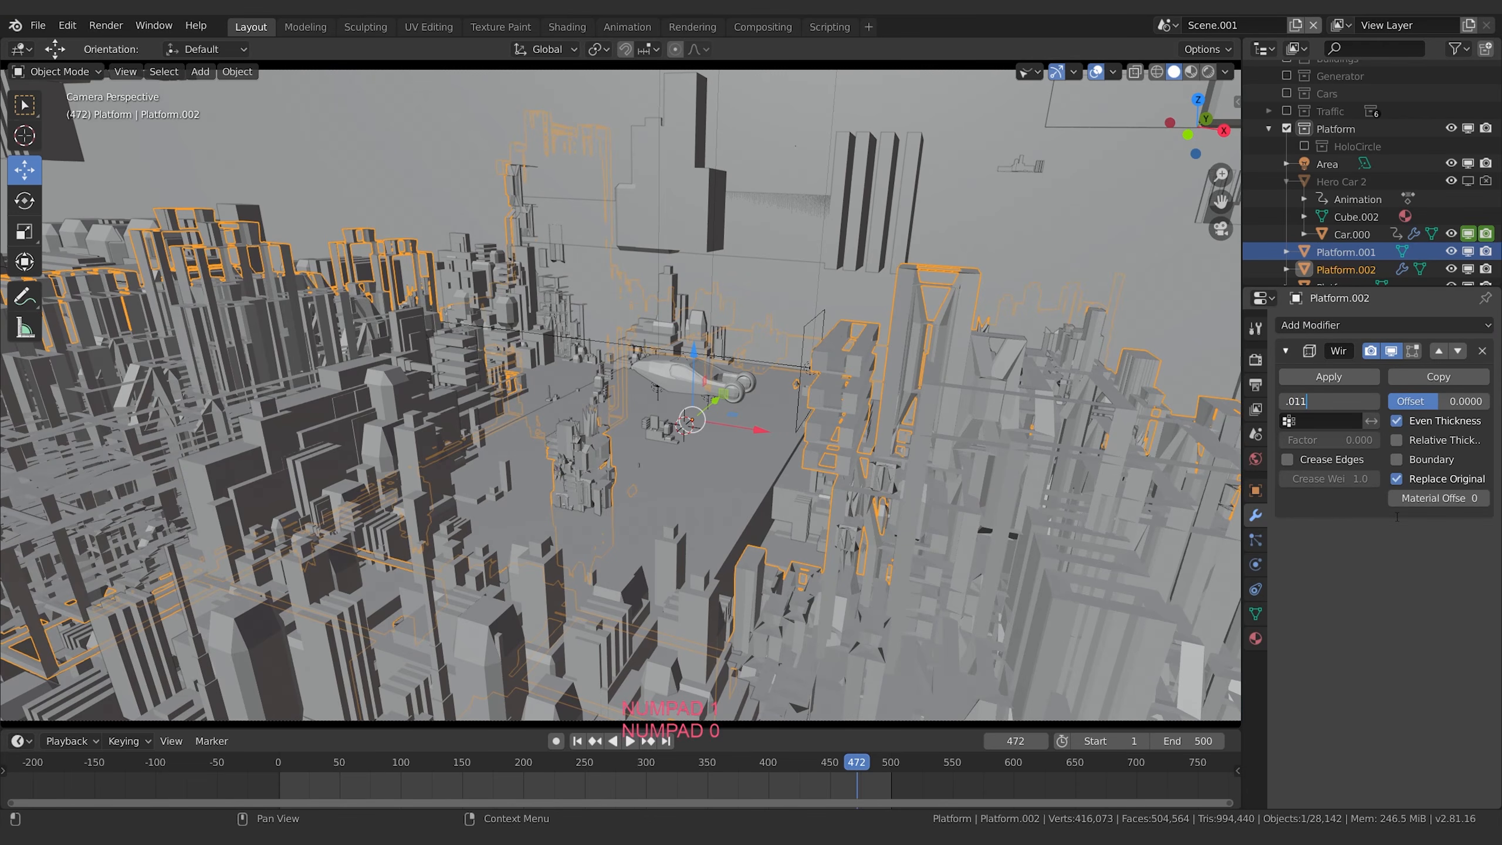
pyautogui.press('BackSpace')
pyautogui.press('BackSpace')
pyautogui.write('0011')
pyautogui.press('BackSpace')
pyautogui.press('Return')
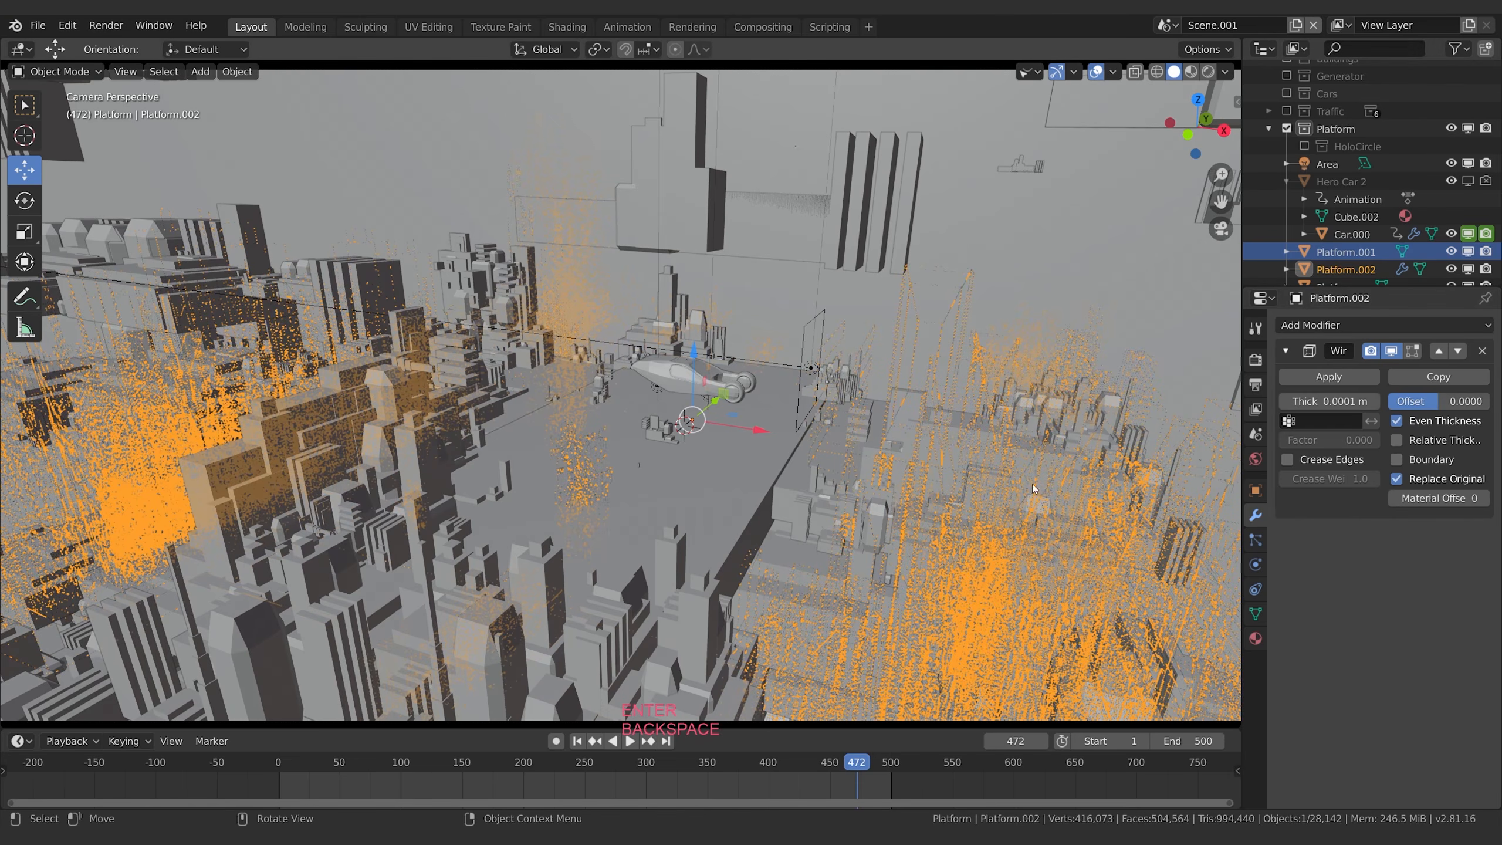
# Set the Wireframe modifier's thickness to 0.001 m and check the wires with the viewport overlays briefly hidden.
pyautogui.click(1323, 401)
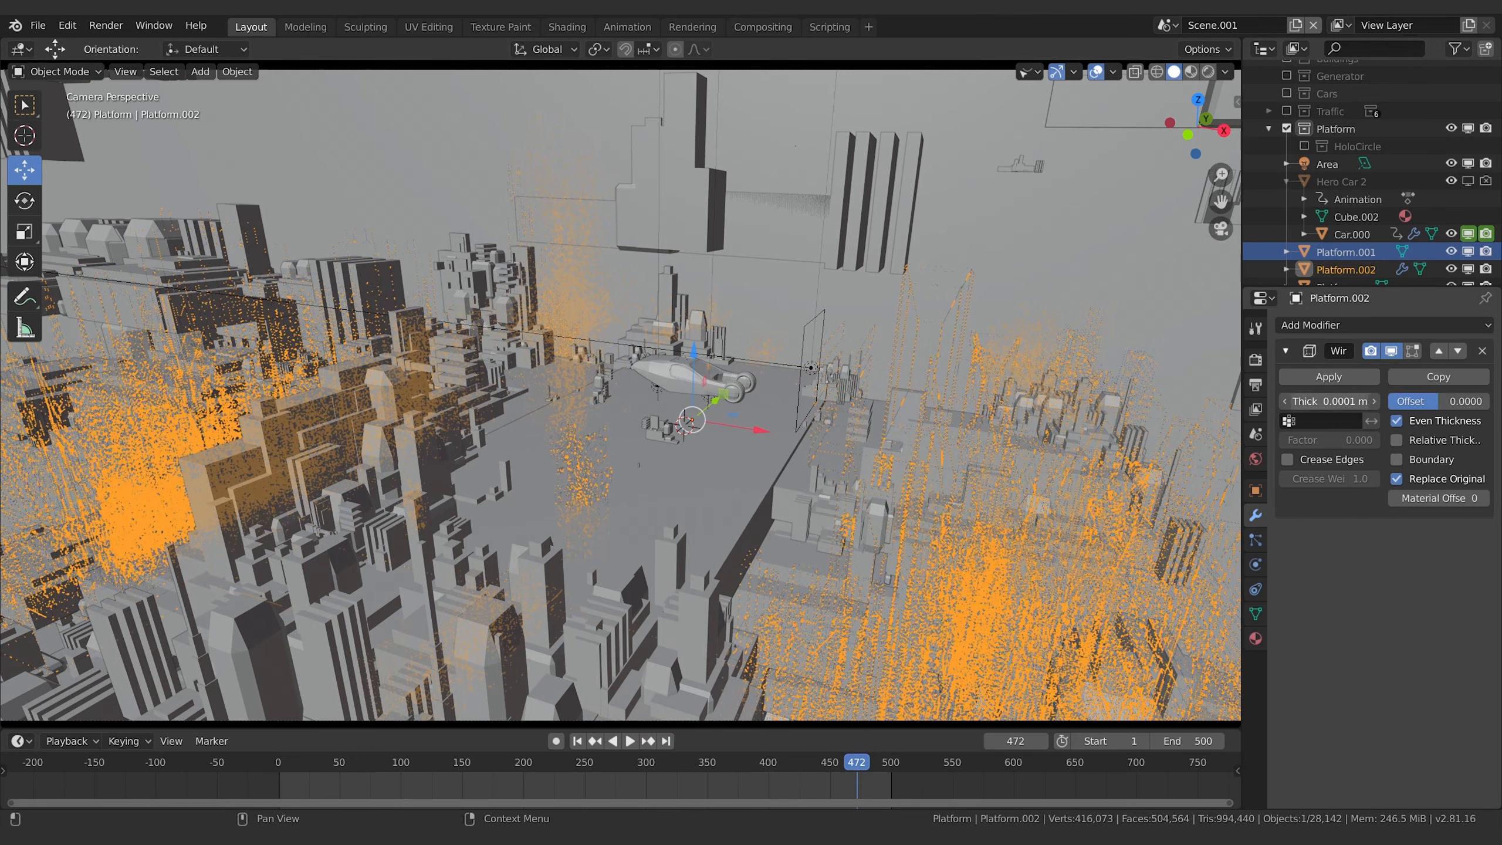
pyautogui.click(1301, 401)
pyautogui.press('BackSpace')
pyautogui.press('Return')
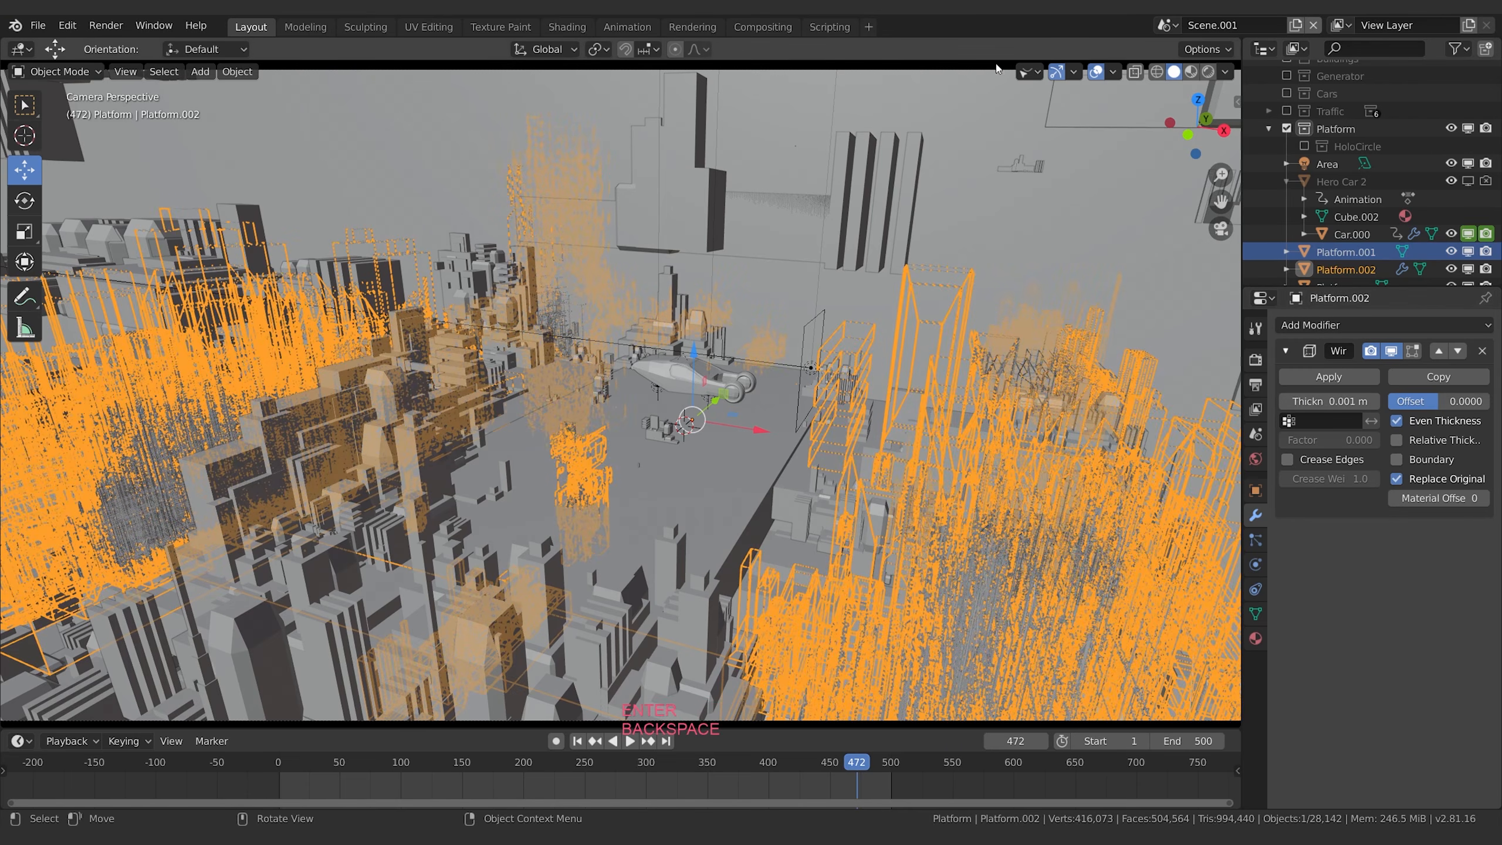
pyautogui.click(1096, 72)
pyautogui.click(1095, 71)
# Move Platform.002 about 0.292 m along the global Y axis and assign it the Holo-Orange.002 material.
pyautogui.press('g')
pyautogui.press('y')
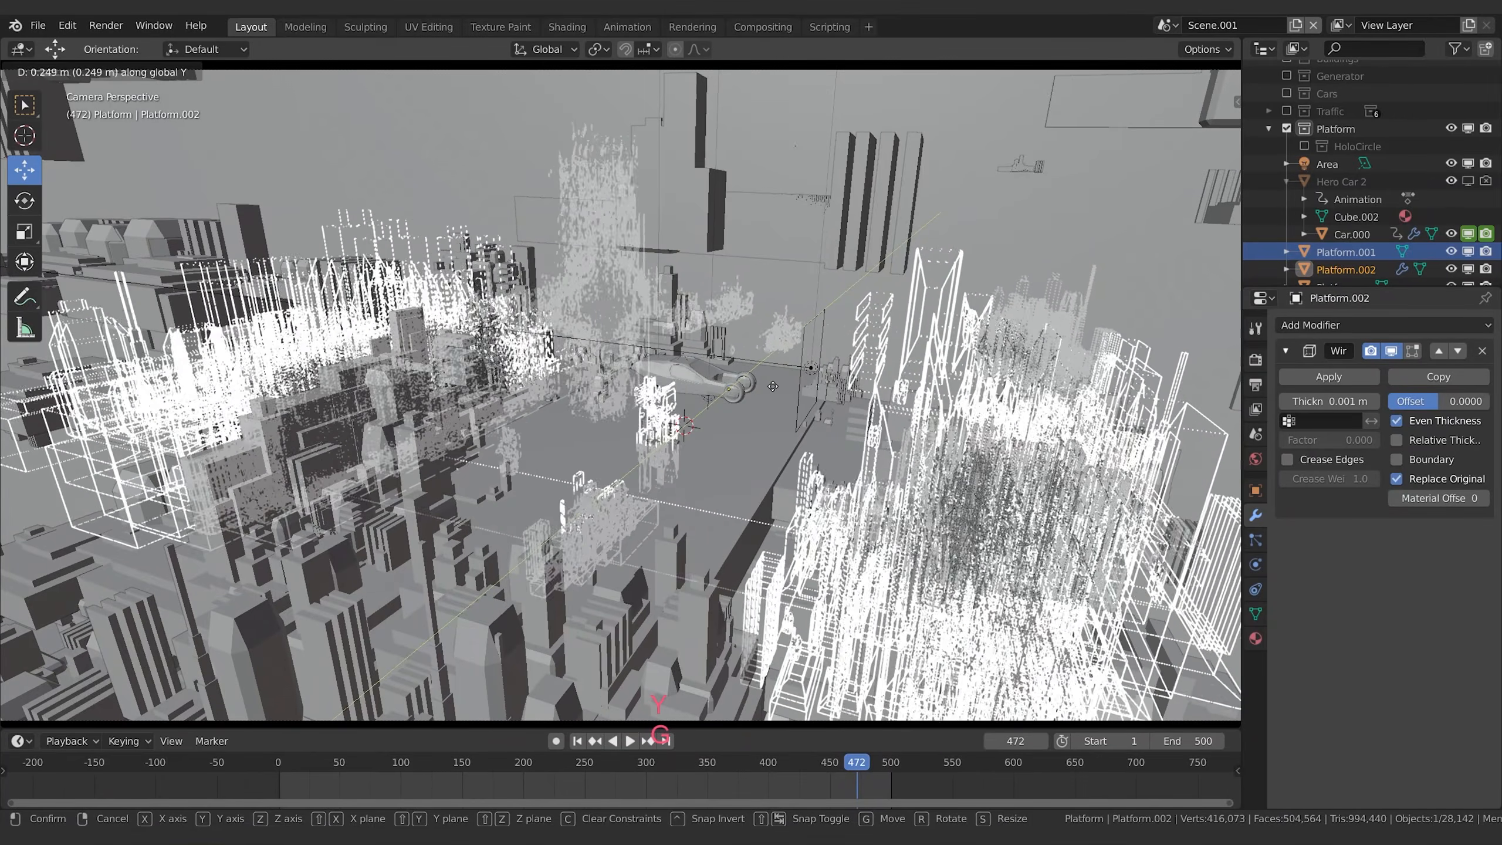
pyautogui.click(1062, 395)
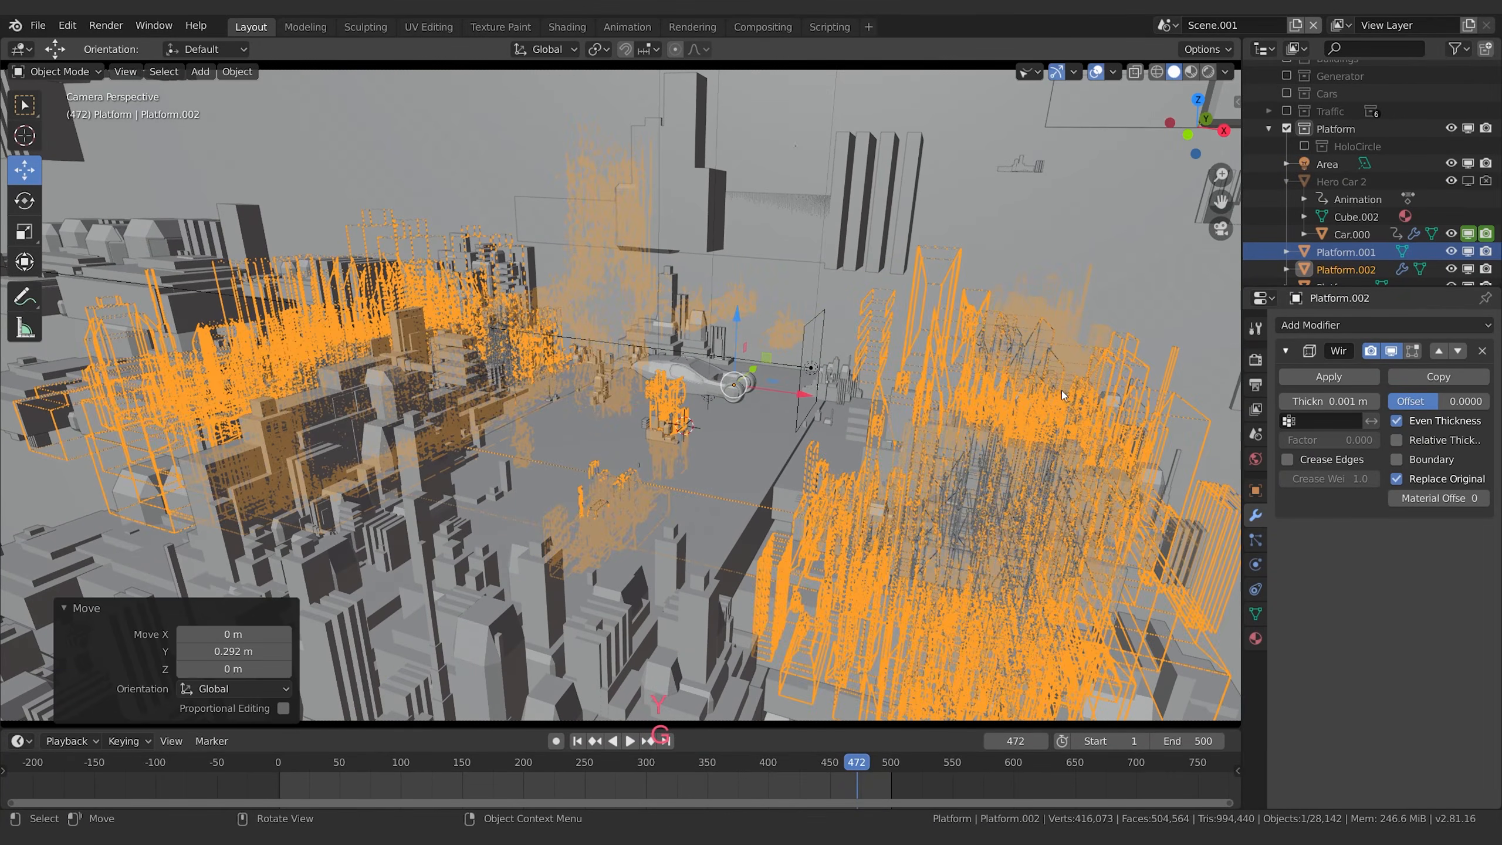
pyautogui.click(1256, 638)
pyautogui.click(1286, 382)
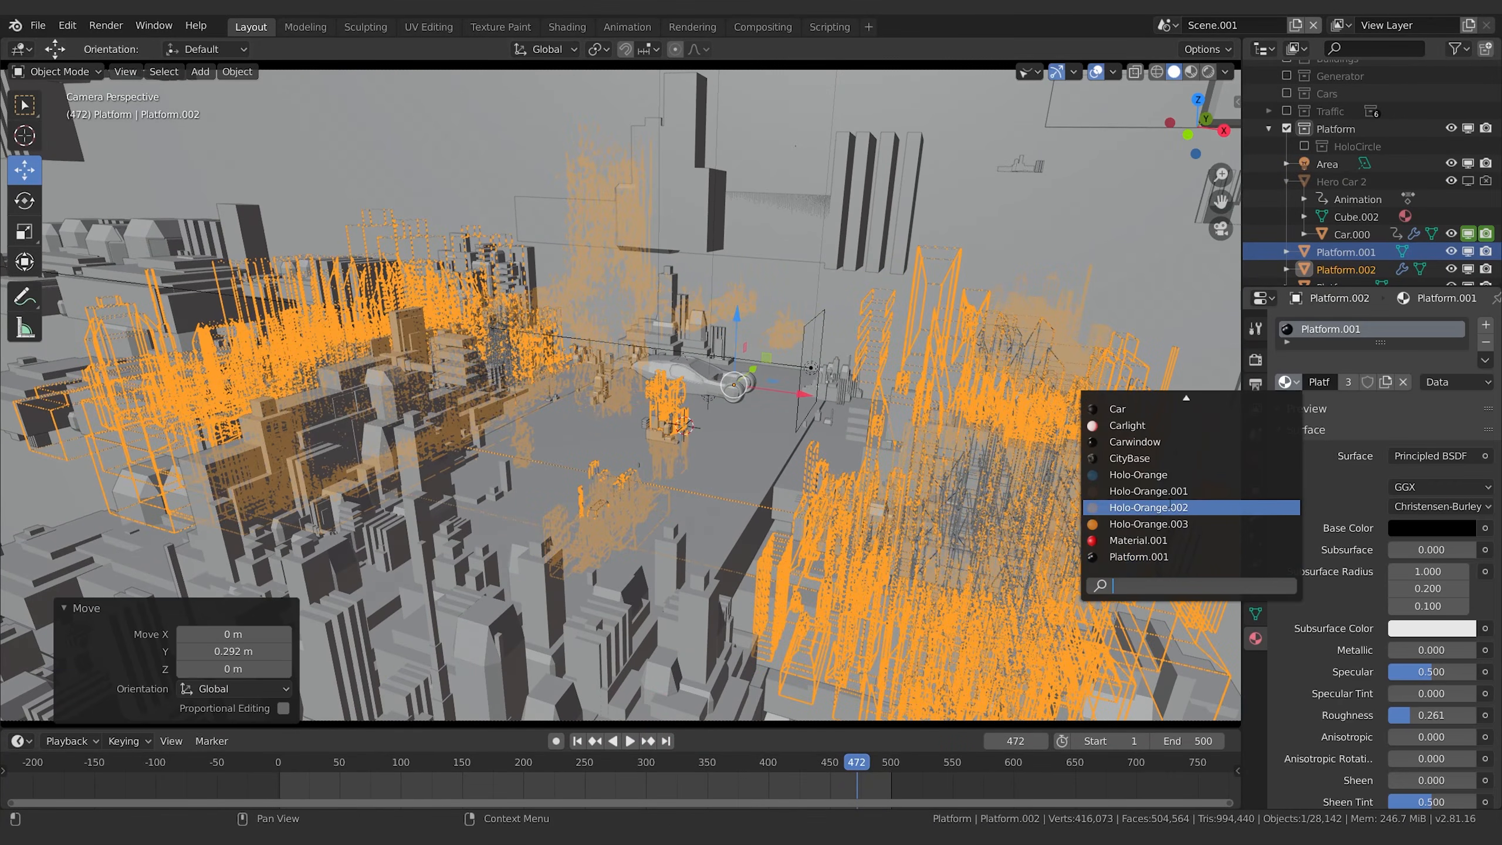
pyautogui.click(1169, 507)
# Try the Holo-Orange.001 material on Platform.002 in Rendered shading, and switch back to Holo-Orange.002.
pyautogui.click(1286, 381)
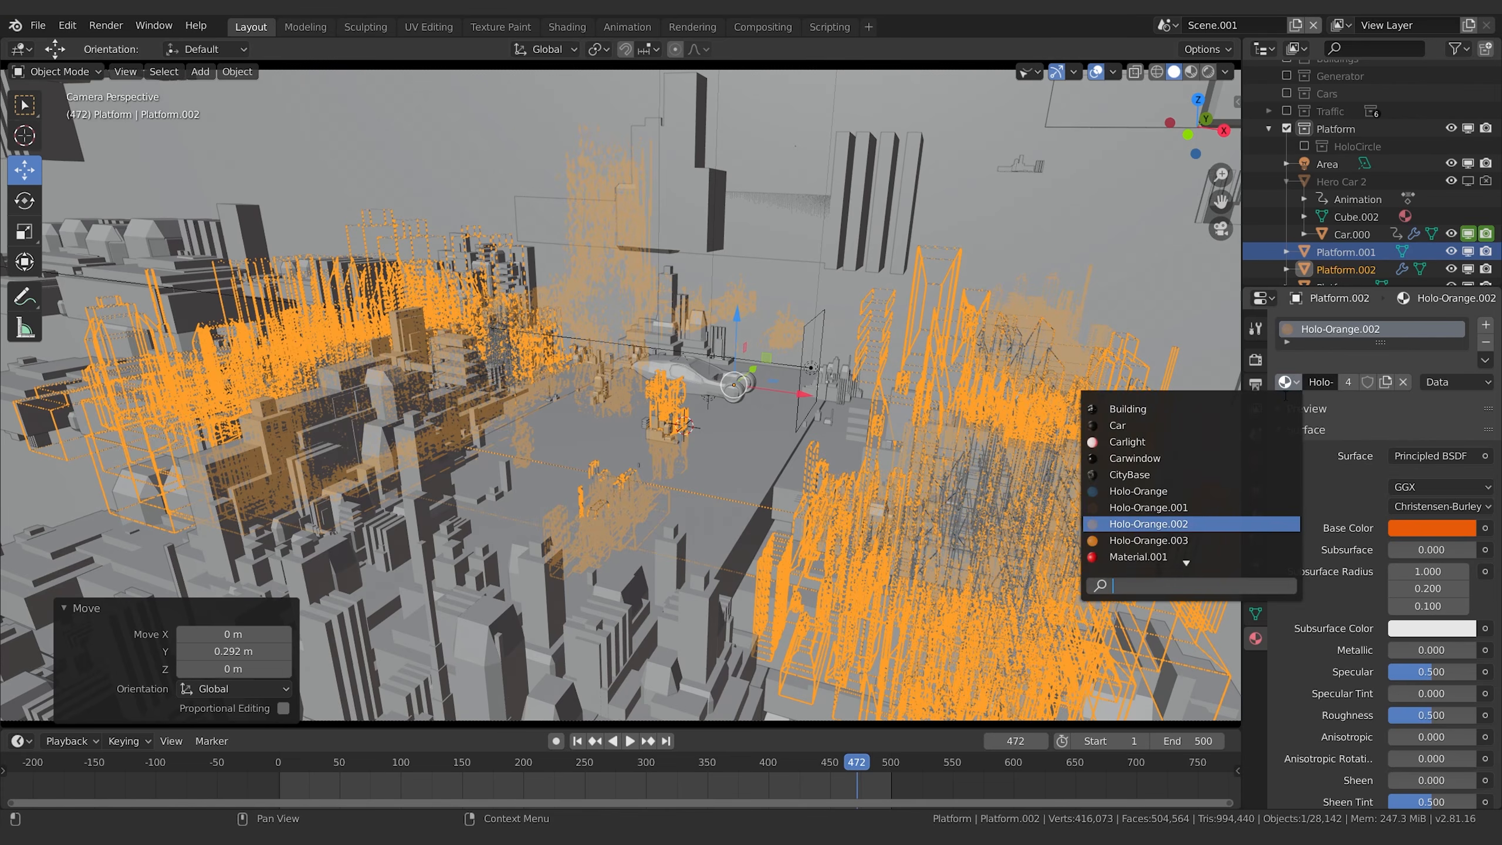
pyautogui.click(1271, 508)
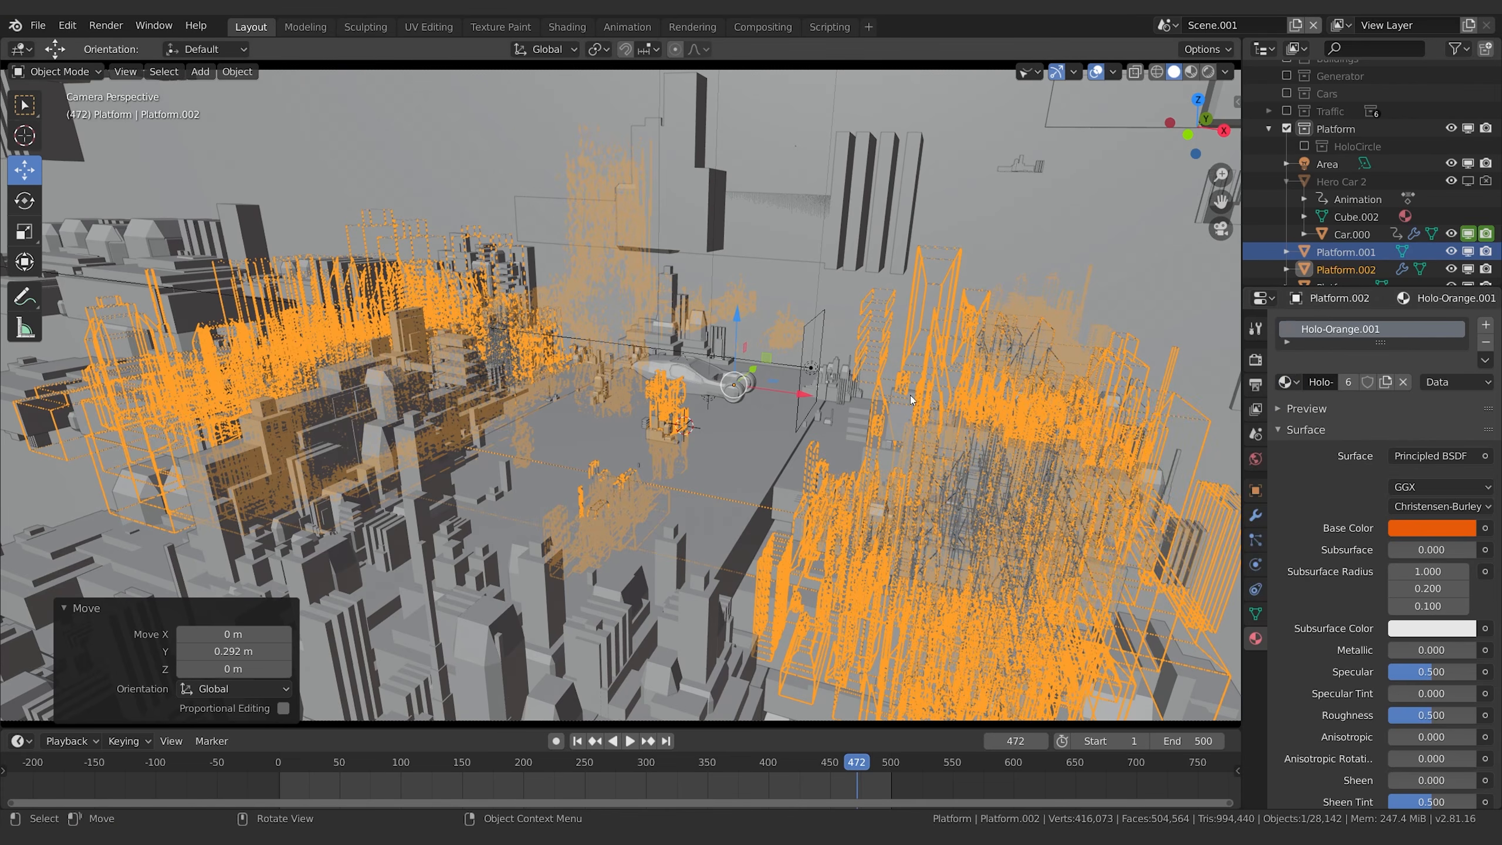
pyautogui.press('z')
pyautogui.click(1010, 285)
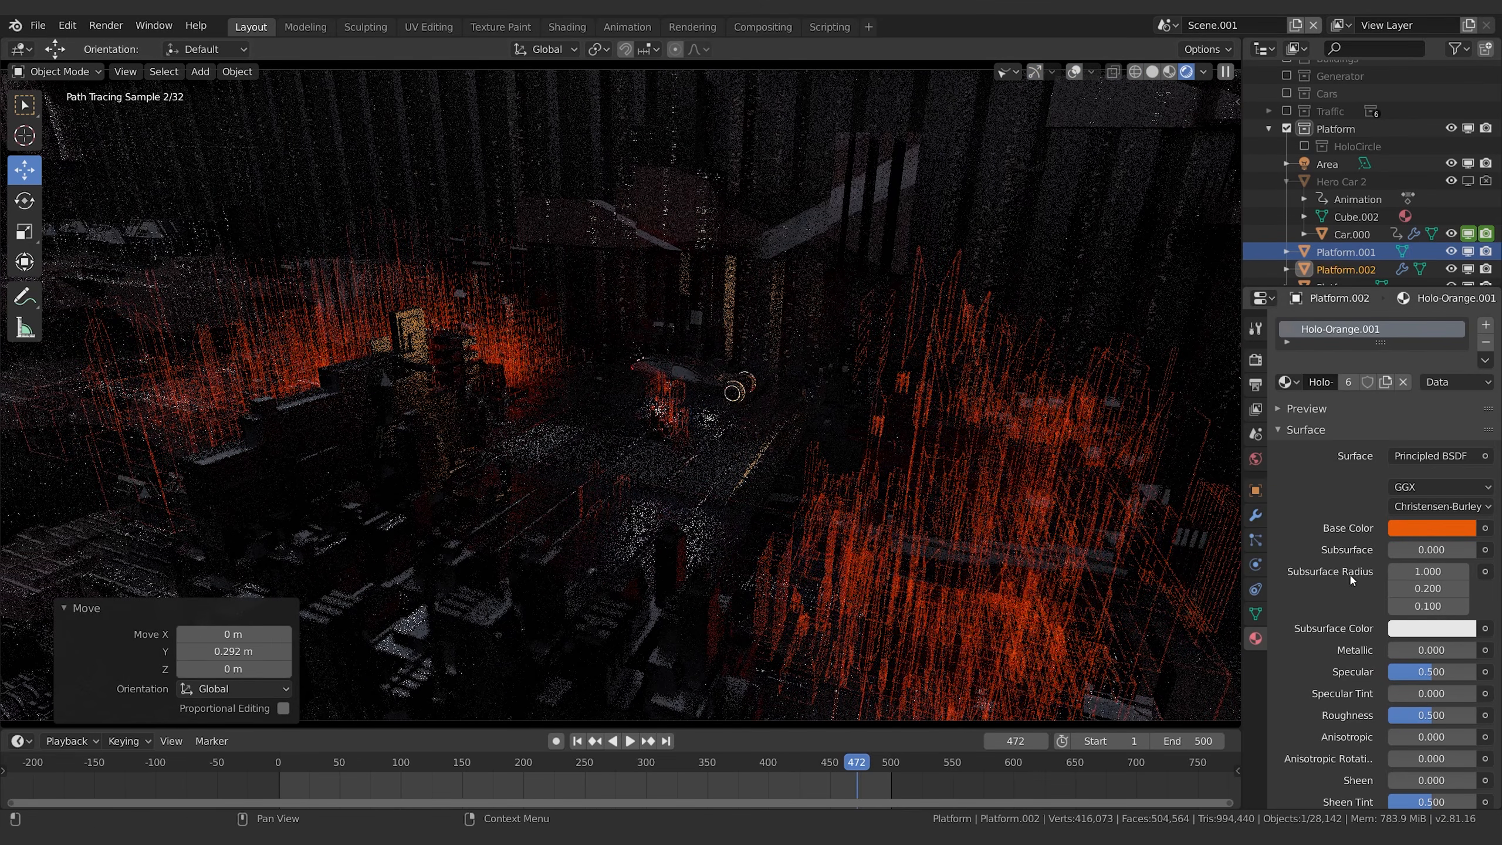
pyautogui.click(1283, 386)
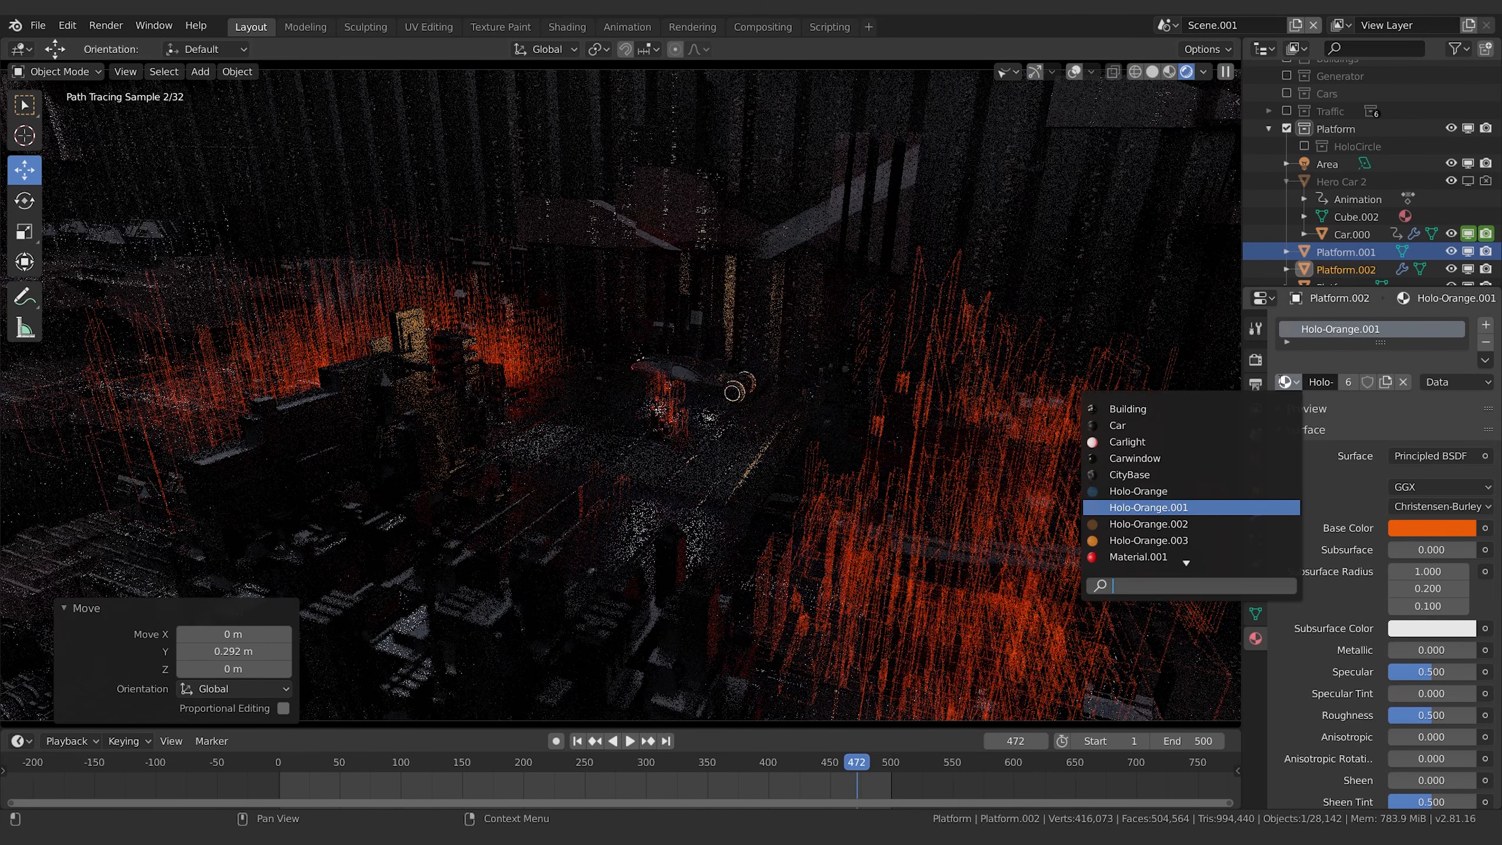
pyautogui.click(1171, 524)
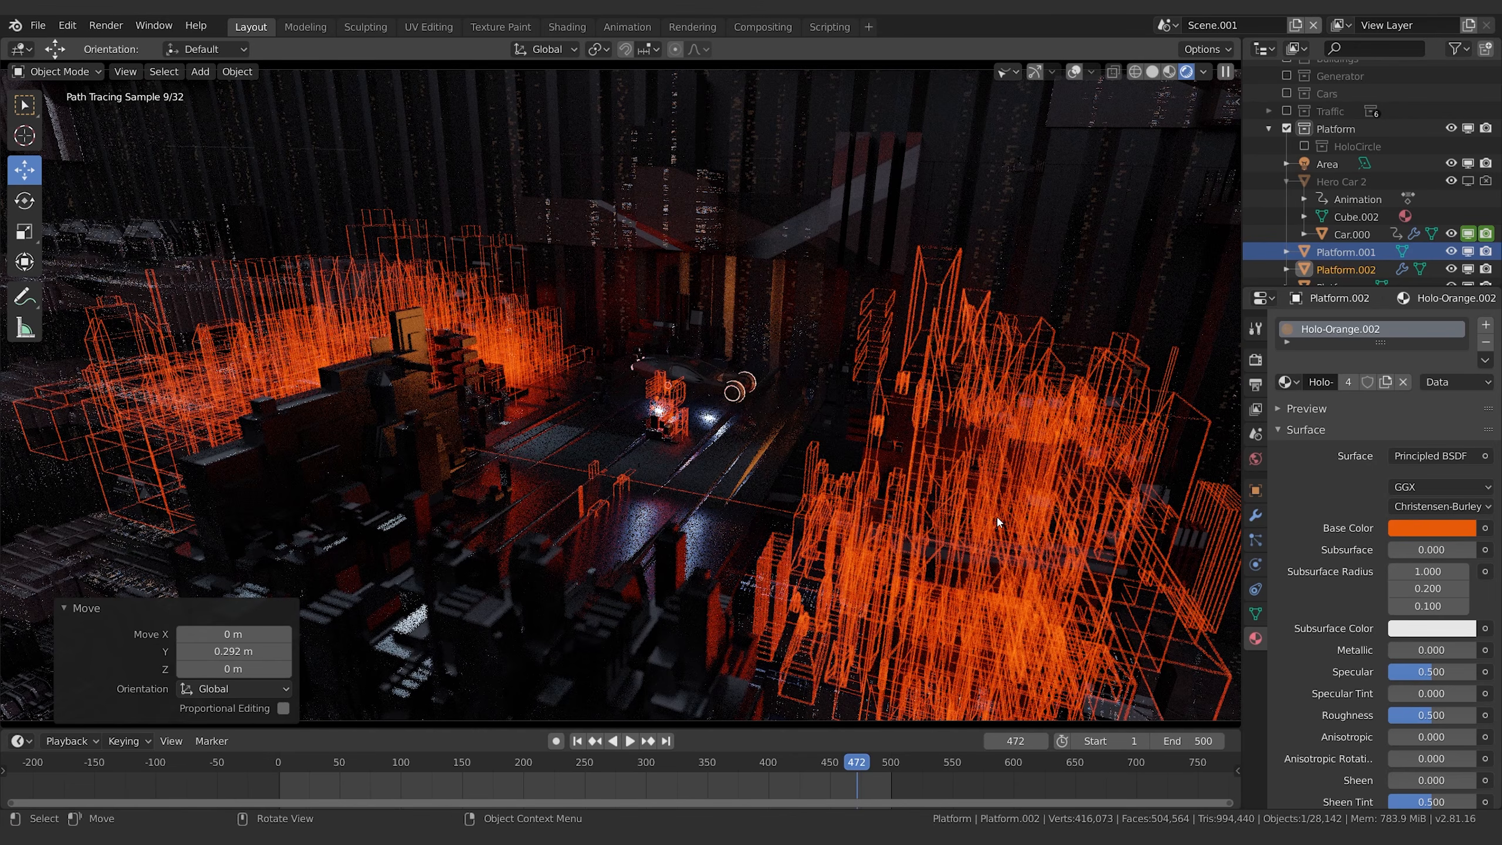
# Preview the rendered scene with the HoloCircle collection enabled, undo that change, and return to Solid shading.
pyautogui.click(1303, 147)
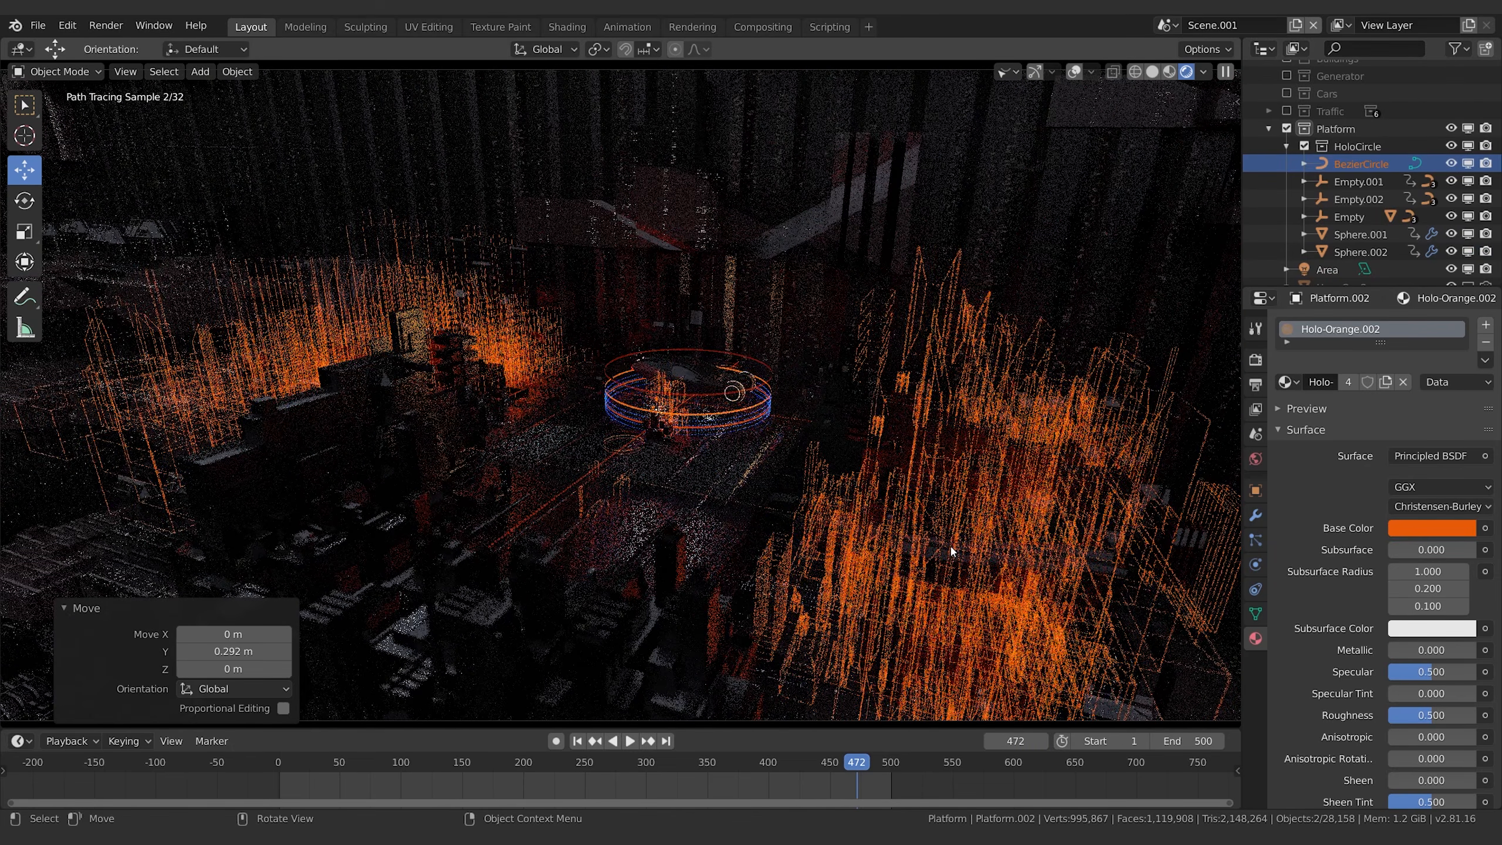
pyautogui.hotkey('ctrl', 'z')
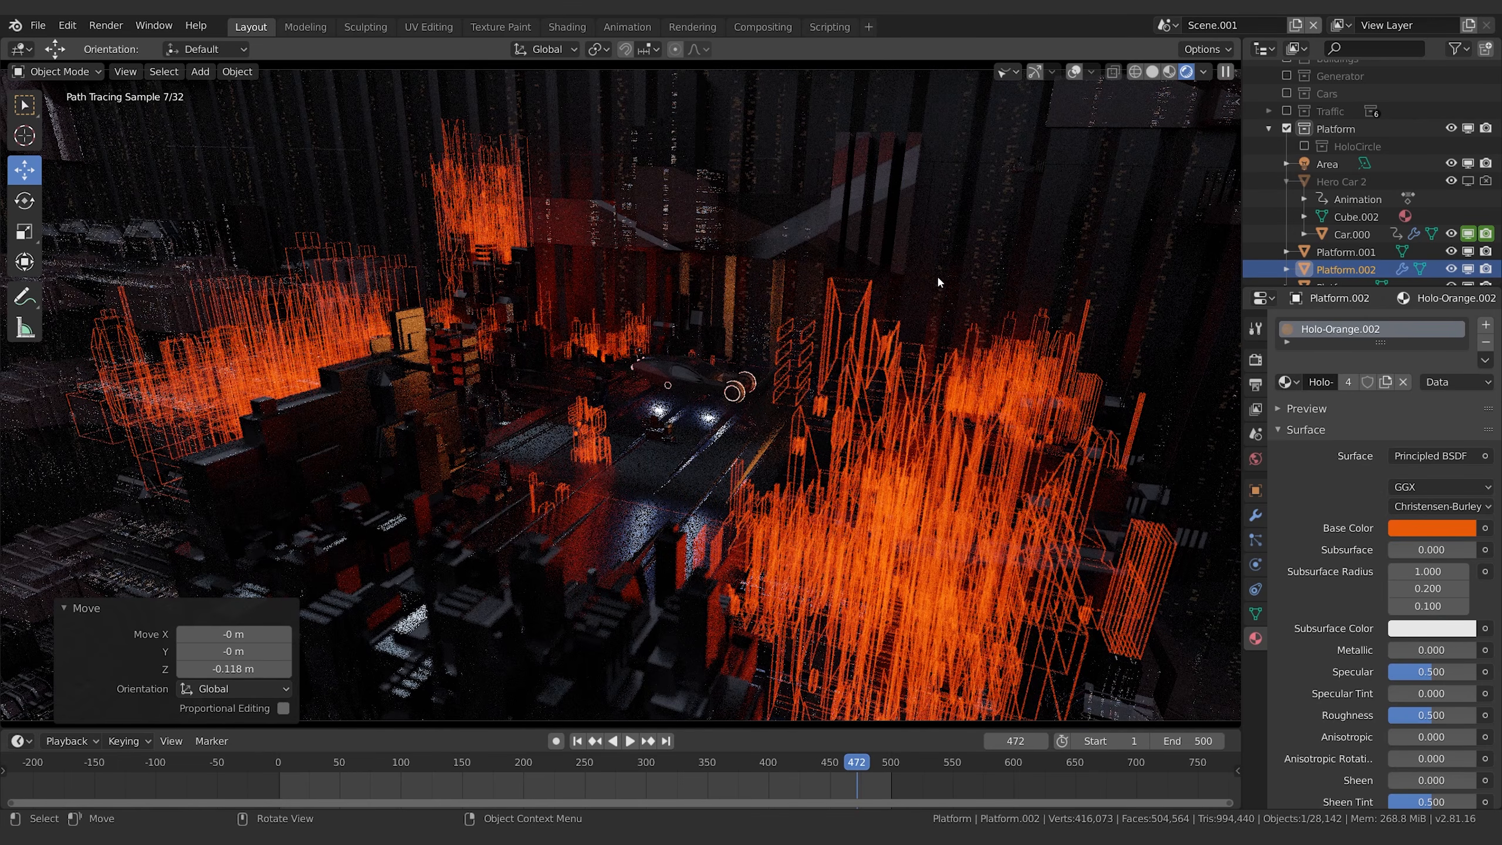
pyautogui.press('z')
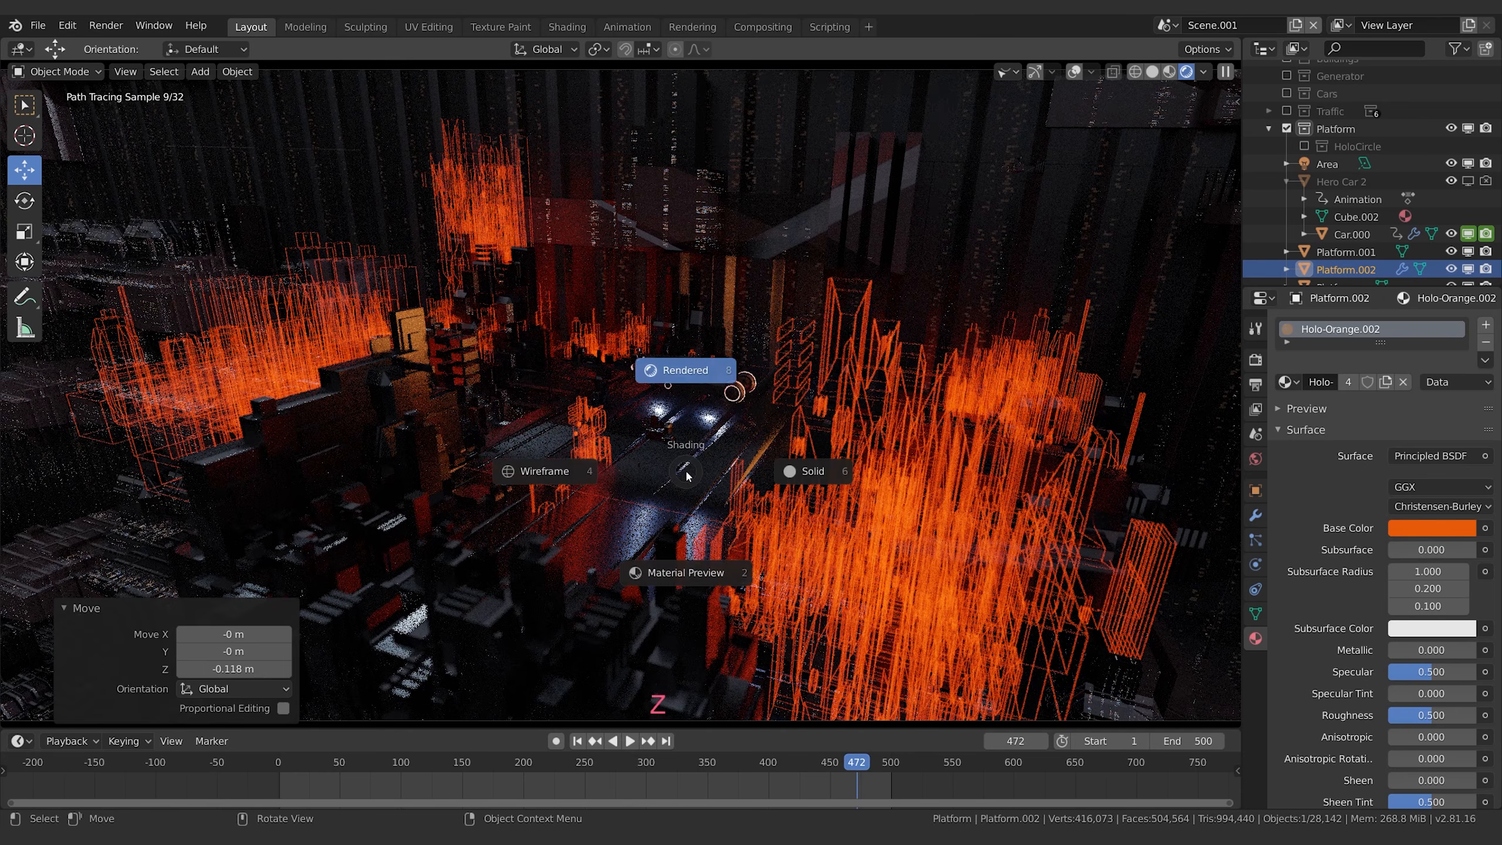
pyautogui.click(812, 472)
# Select the Platform floor, set its material's roughness to 0.103, and preview the scene in Rendered shading.
pyautogui.click(668, 472)
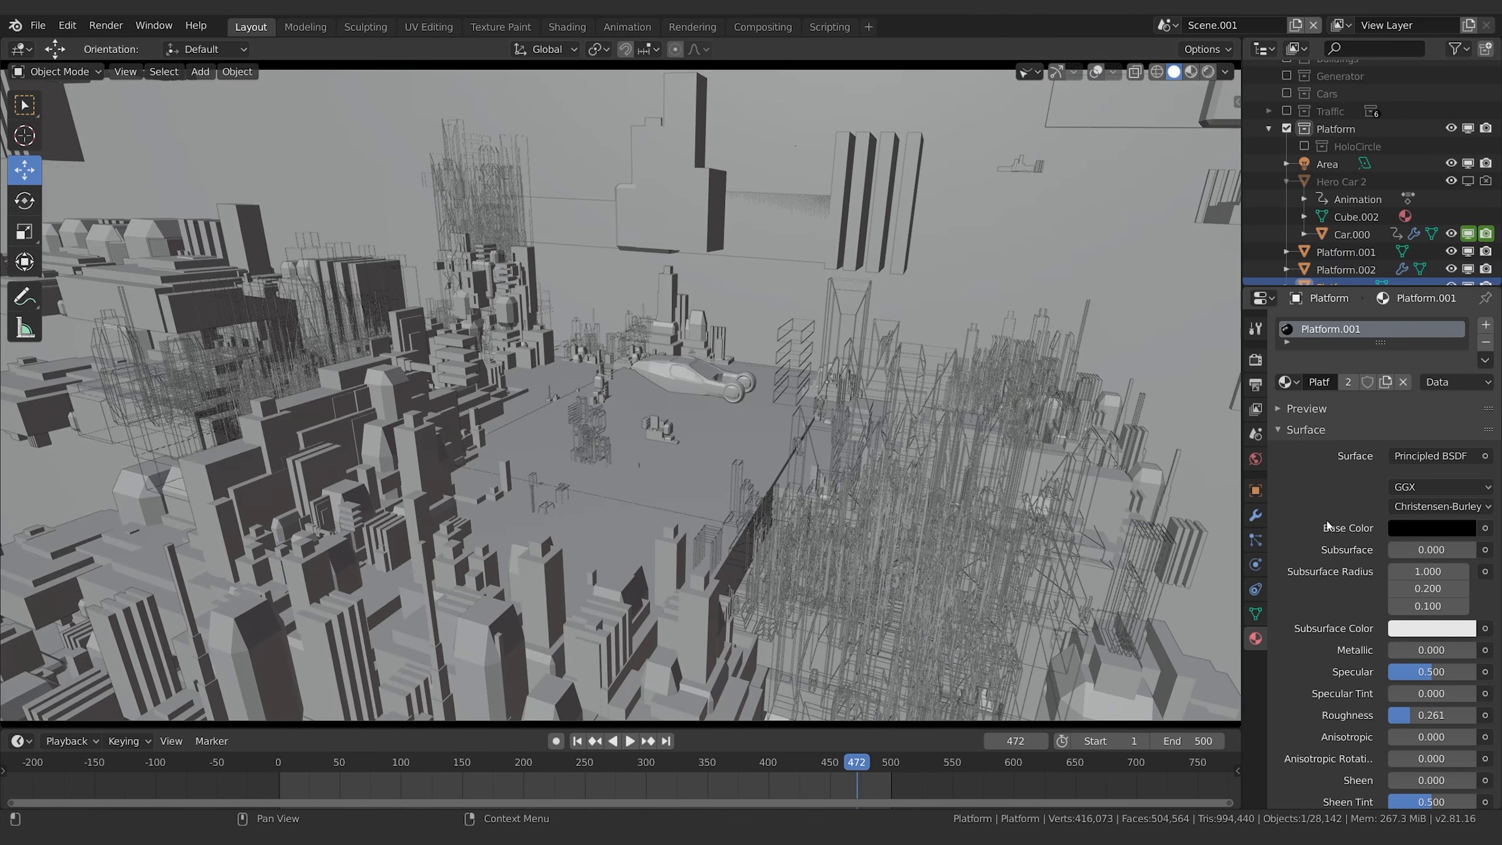
pyautogui.scroll(-6, 1402, 577)
pyautogui.moveTo(1402, 581); pyautogui.dragTo(1388, 582)
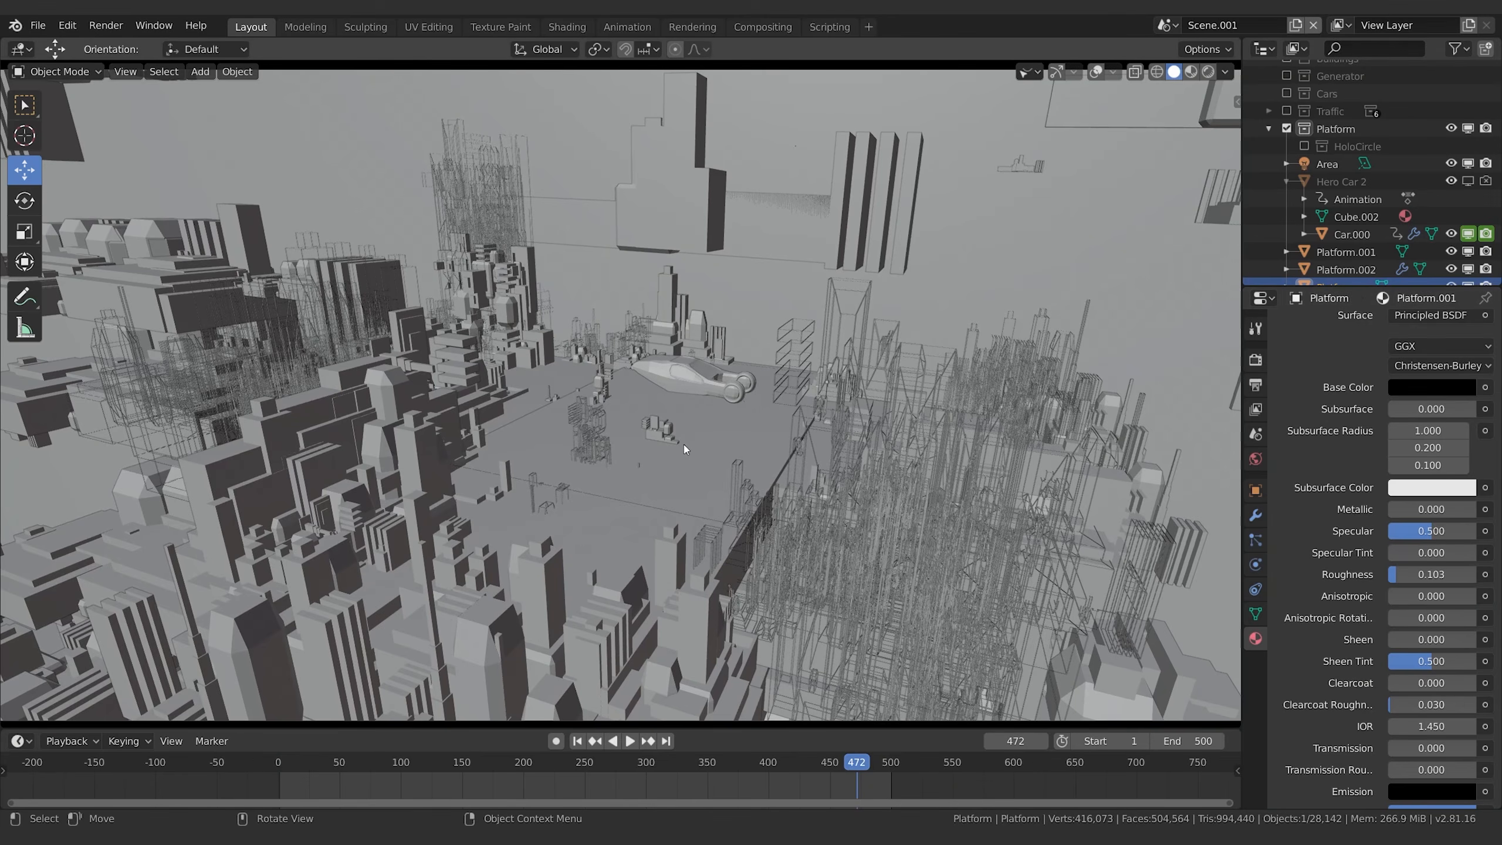
pyautogui.press('z')
pyautogui.click(804, 479)
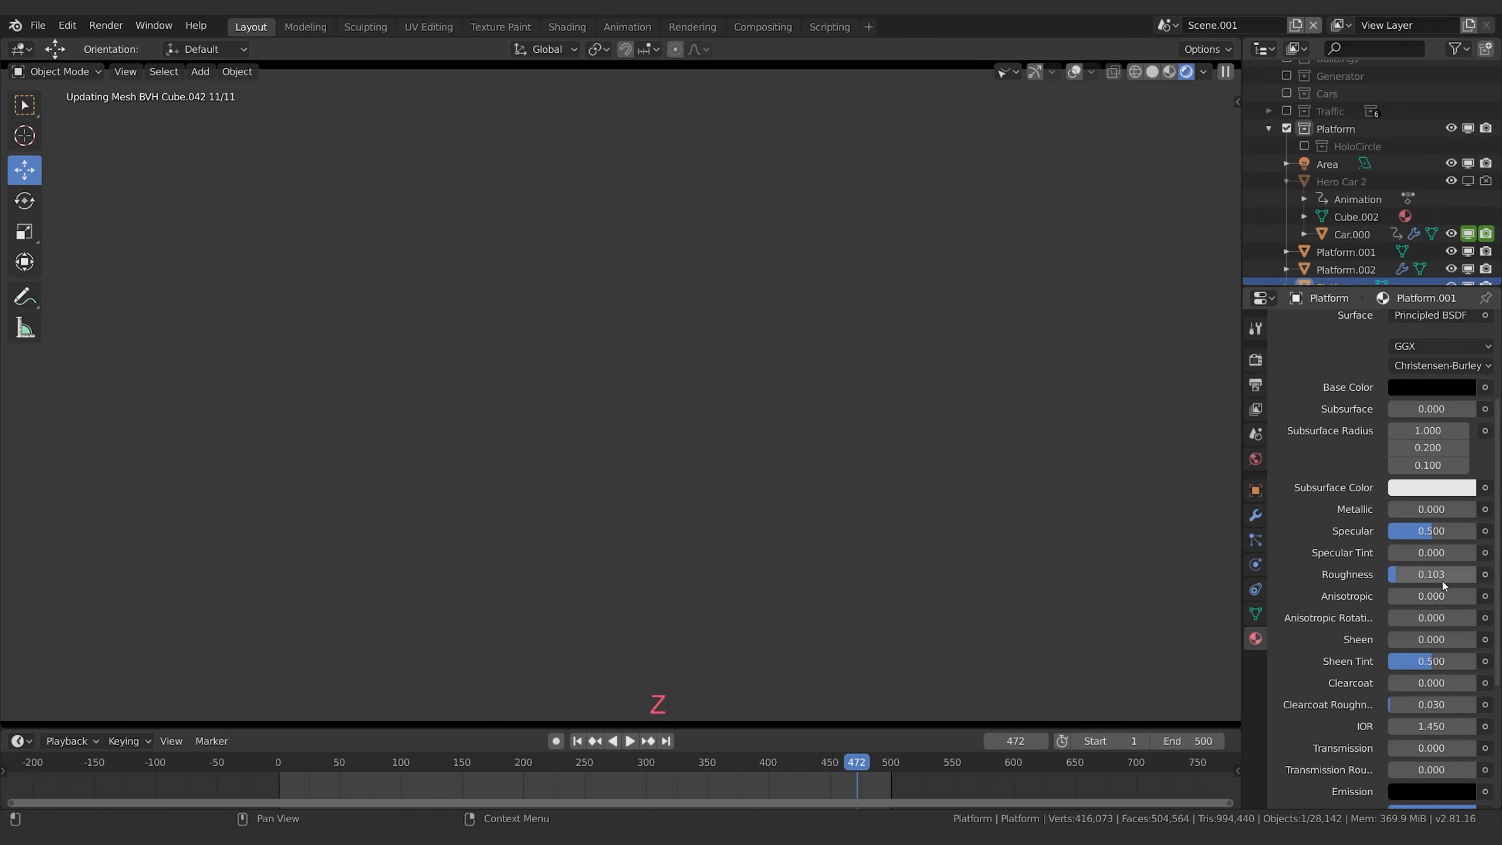
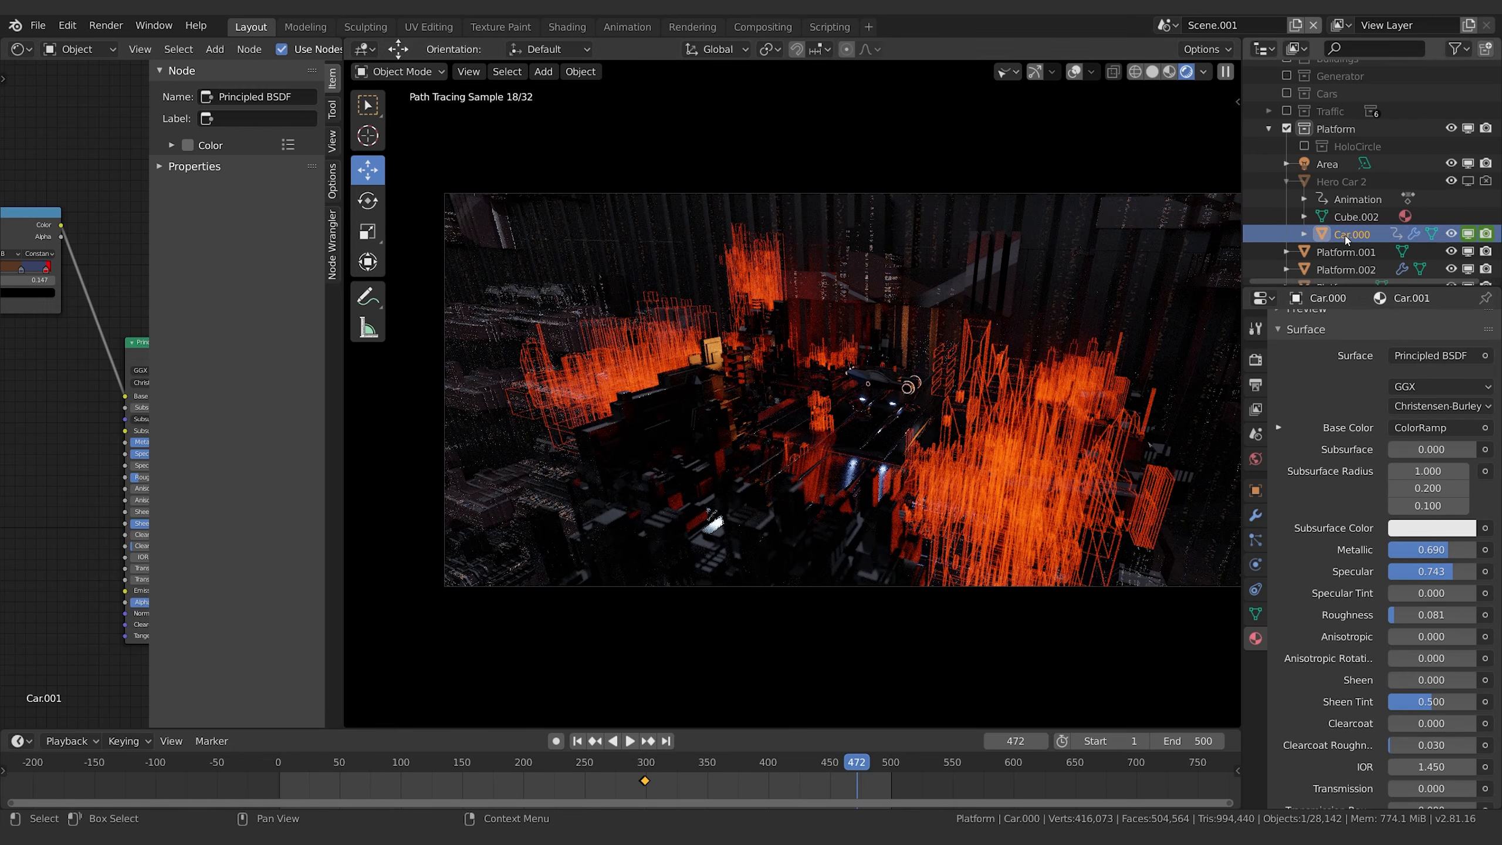
# Select the wireframe Platform.002 and make its Holo-Orange.002 material a single-user copy.
pyautogui.click(1013, 446)
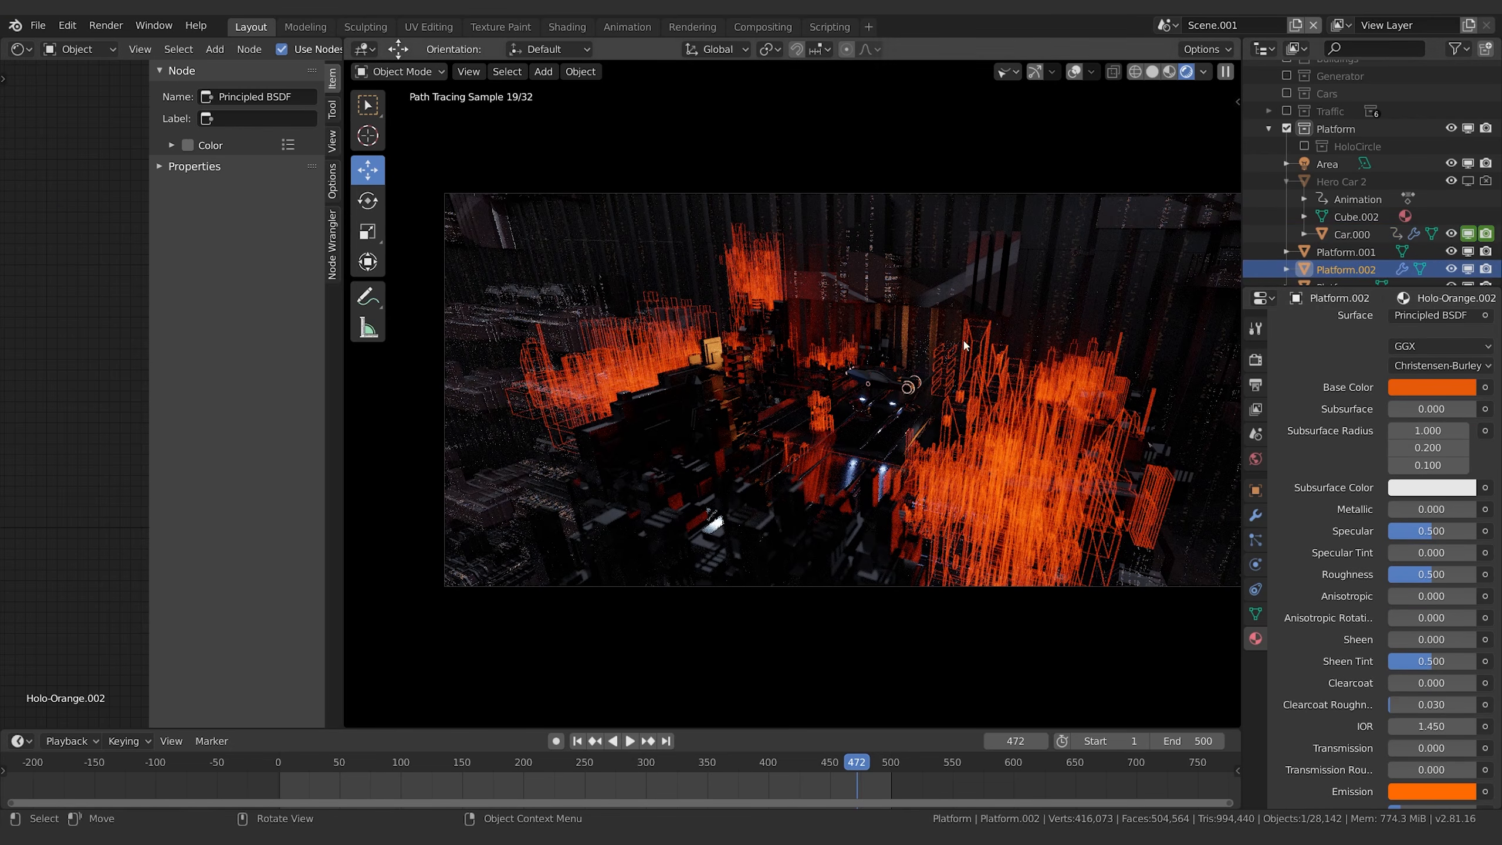
pyautogui.scroll(5, 1307, 503)
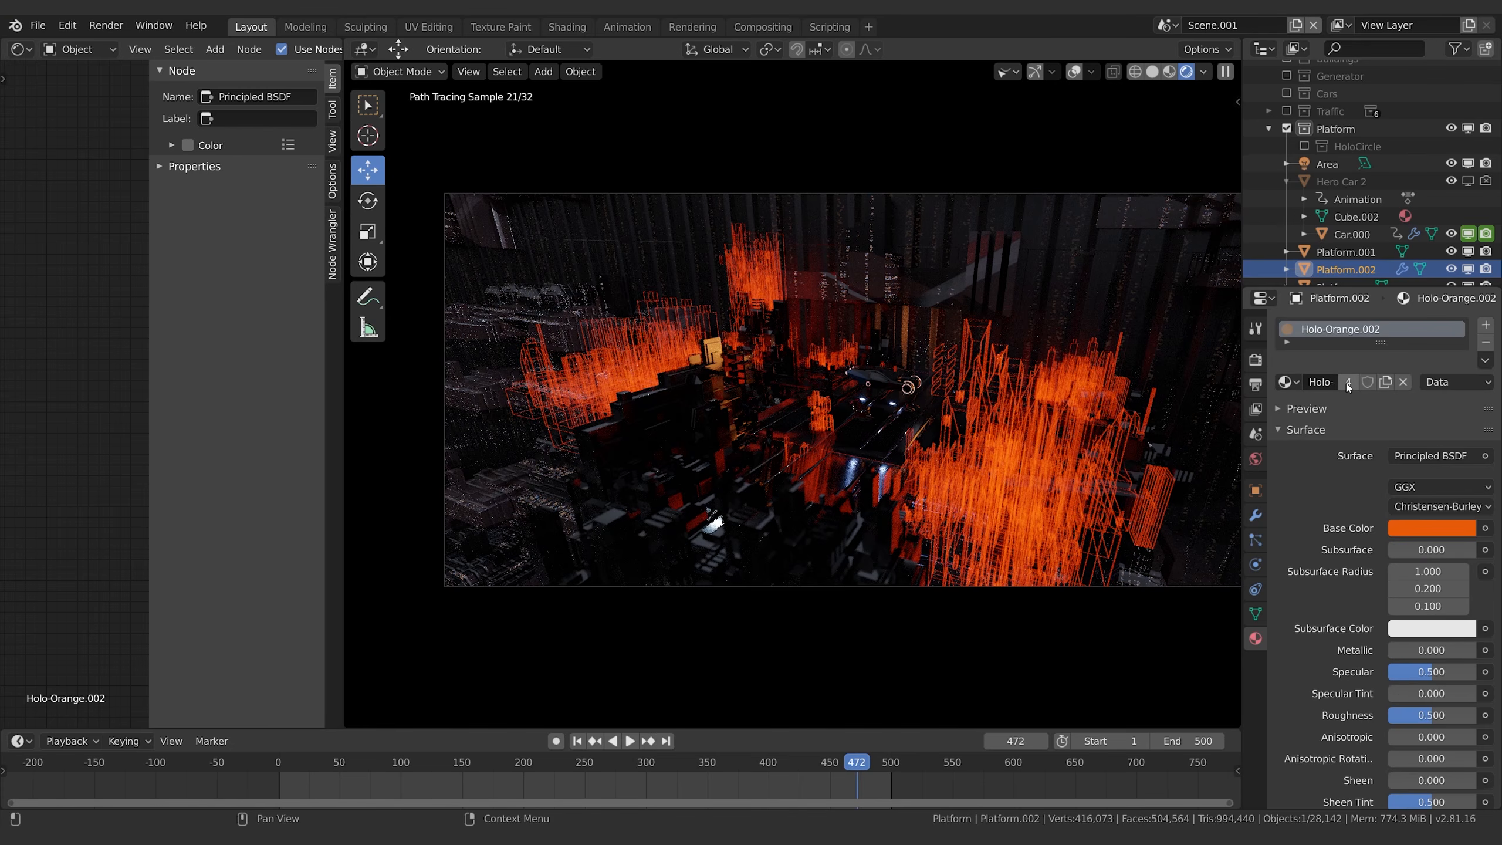
pyautogui.click(1346, 385)
pyautogui.scroll(-10, 1309, 544)
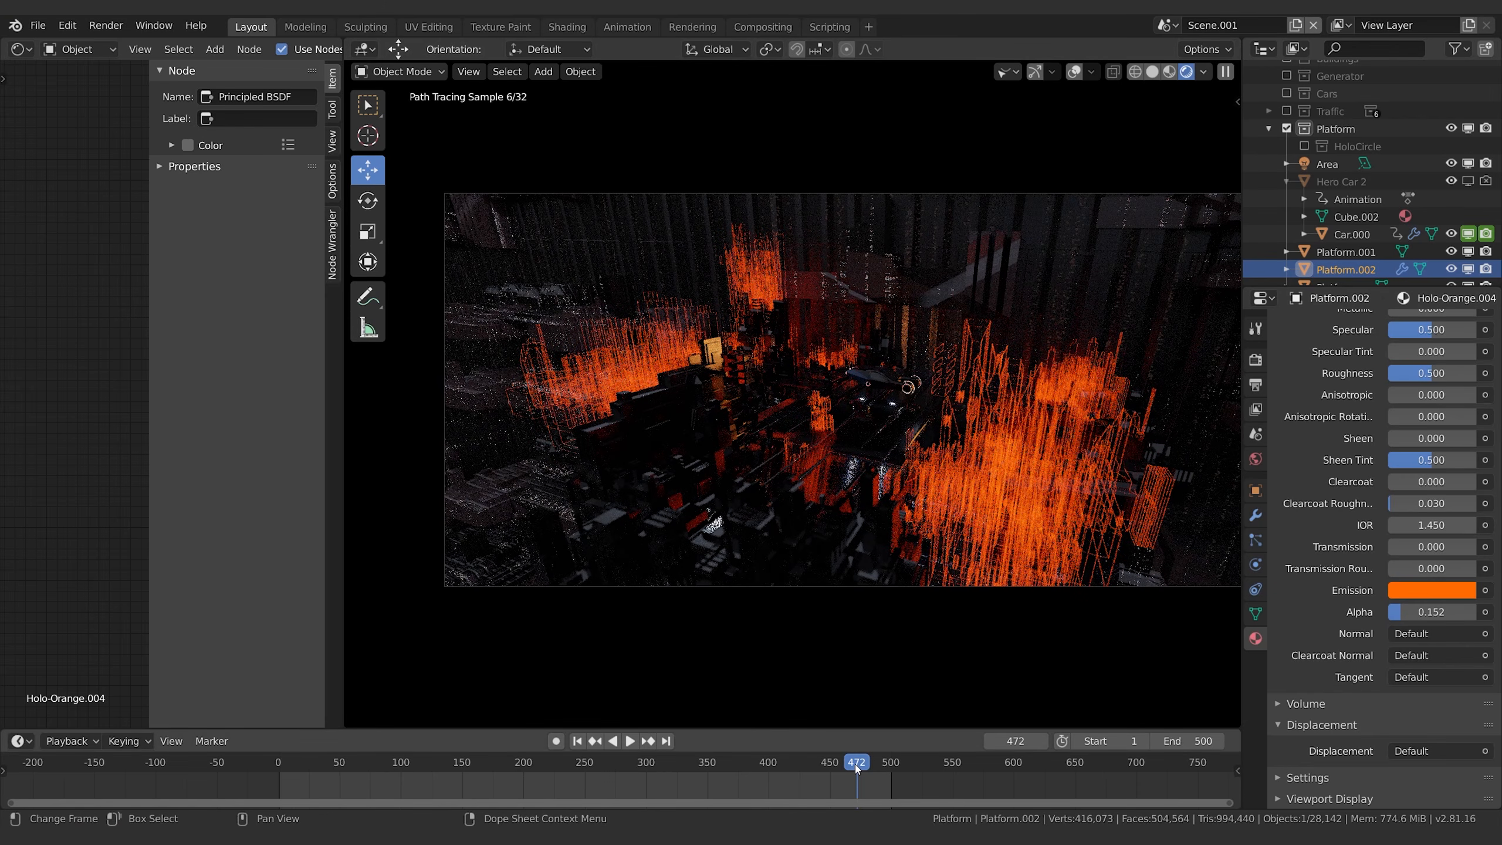
# Return the viewport to Solid shading and move the animation to frame 401.
pyautogui.press('z')
pyautogui.click(1039, 450)
pyautogui.press('space')
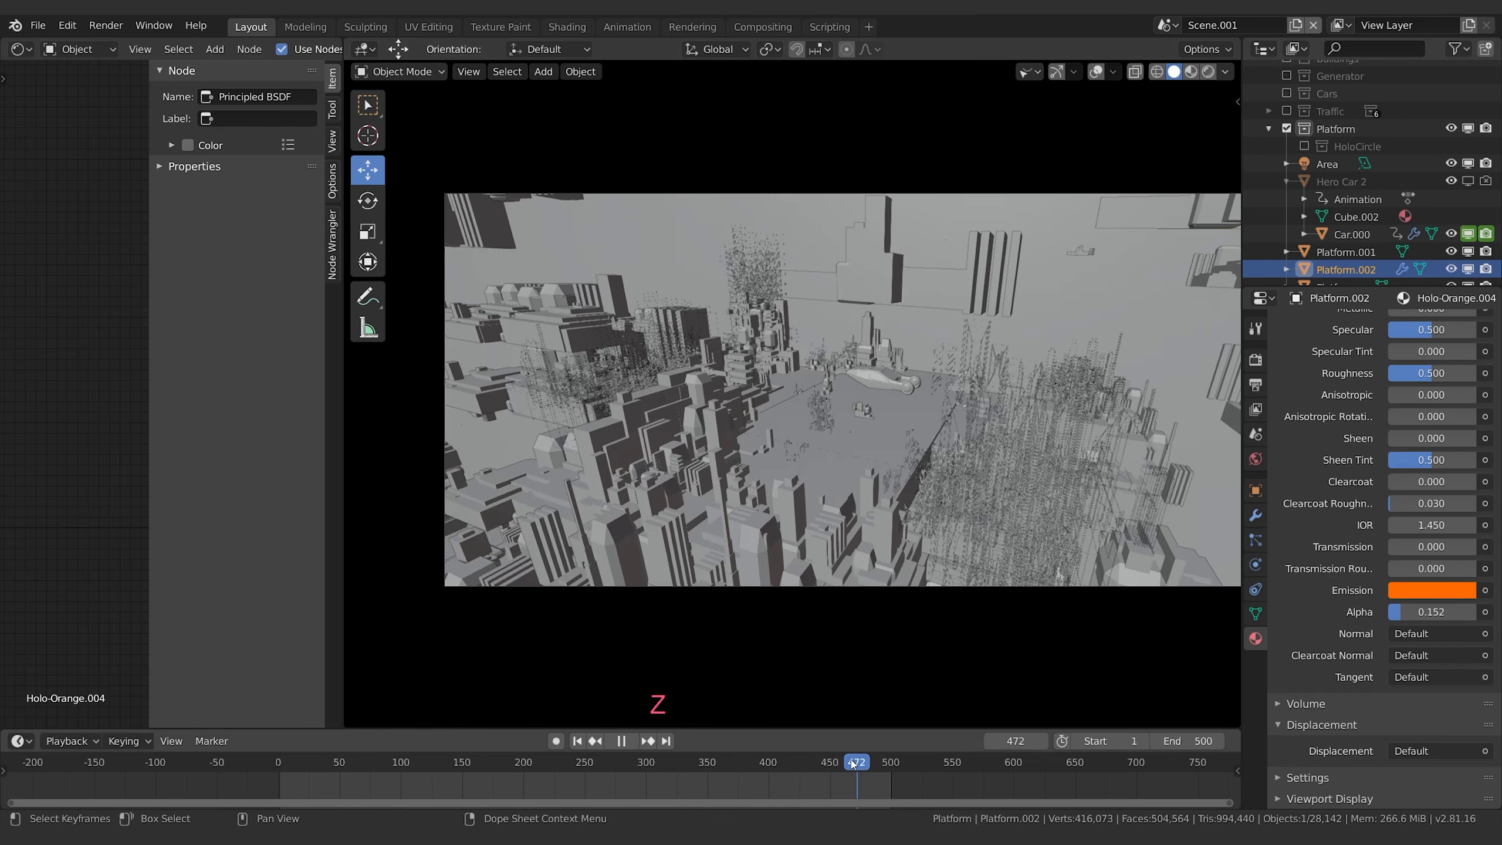
pyautogui.click(774, 761)
pyautogui.moveTo(775, 762)
pyautogui.mouseDown()
pyautogui.moveTo(732, 753)
pyautogui.moveTo(806, 758)
pyautogui.moveTo(770, 753)
pyautogui.mouseUp()
# Select the wireframe Platform.002 and keyframe its current scale at frames 401 and 414.
pyautogui.click(904, 518)
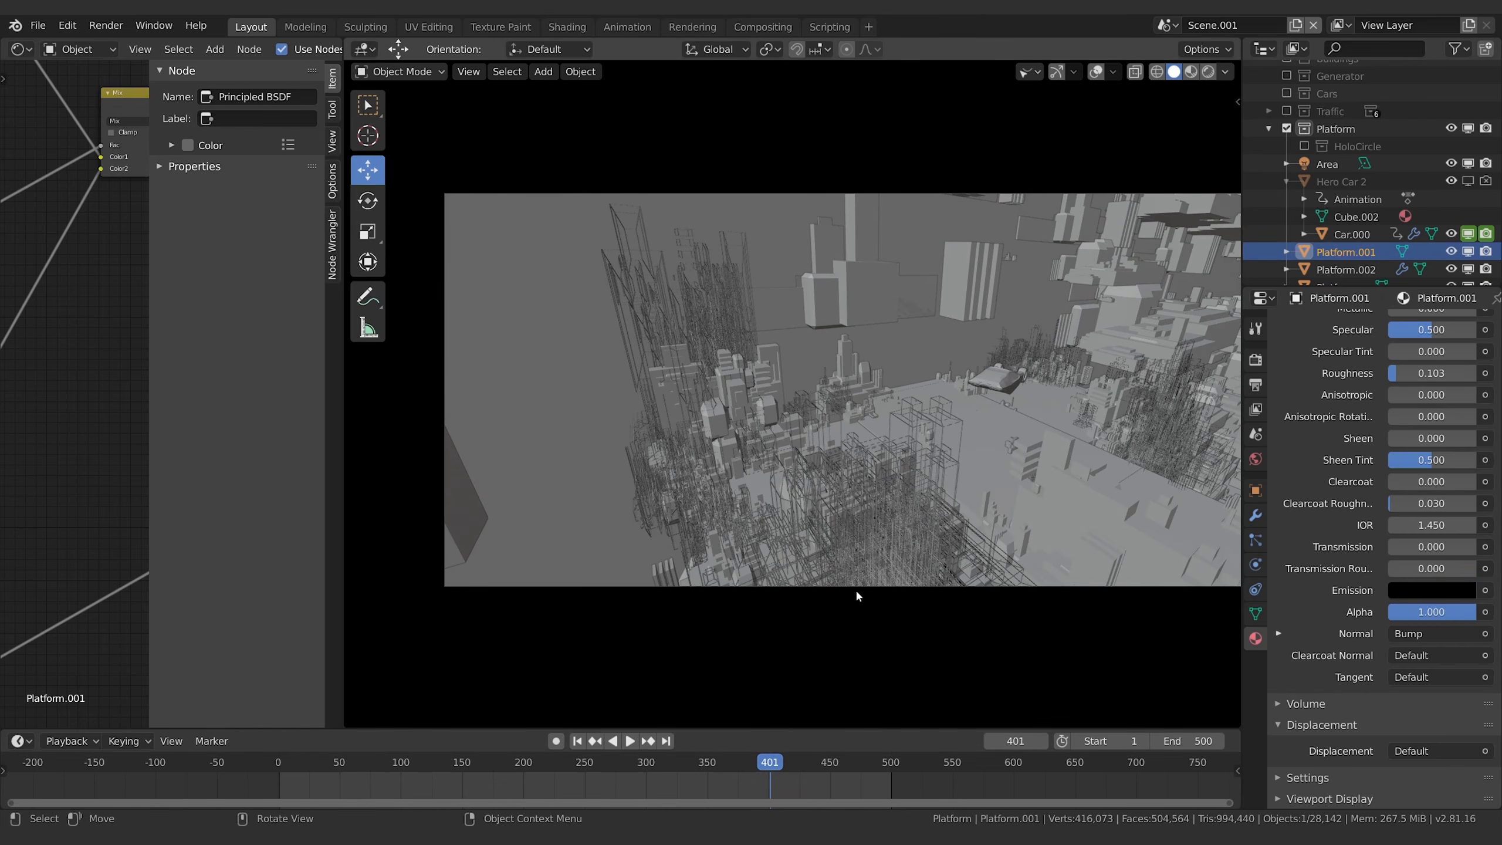
pyautogui.click(896, 524)
pyautogui.click(1255, 491)
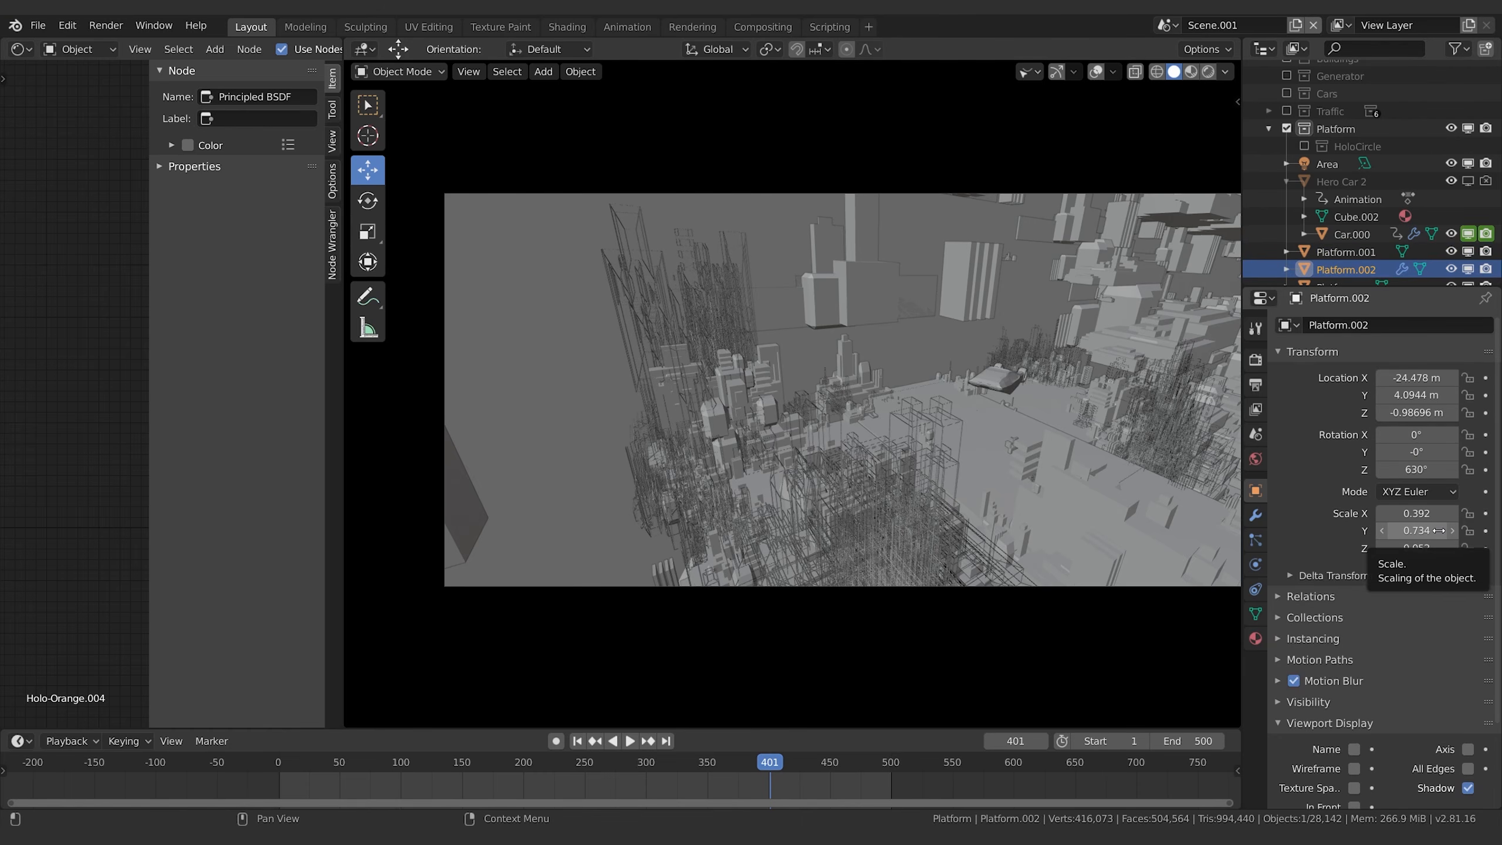
pyautogui.press('i')
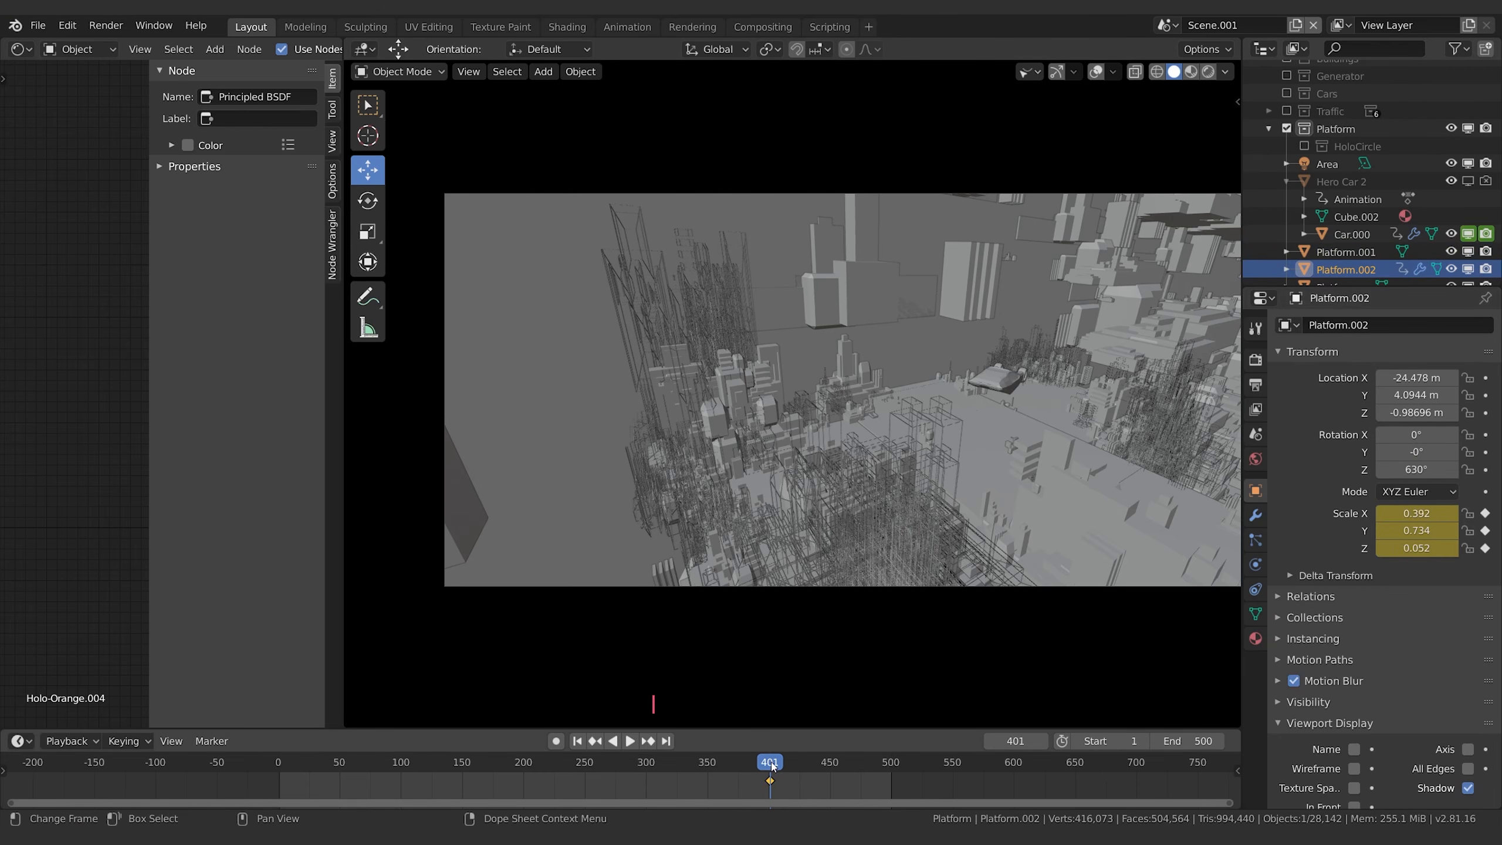
pyautogui.press('space')
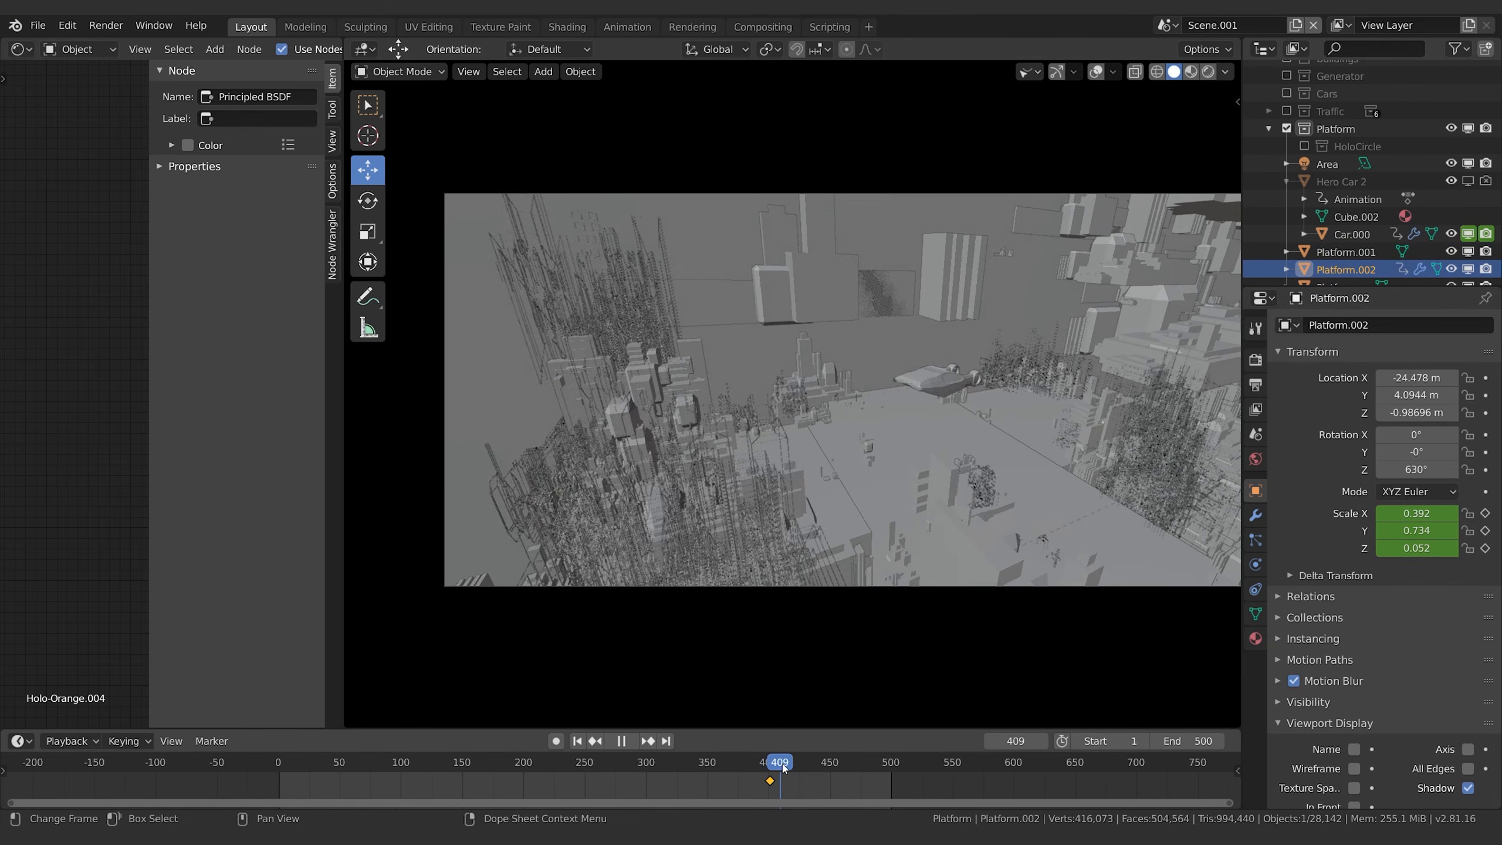
pyautogui.press('space')
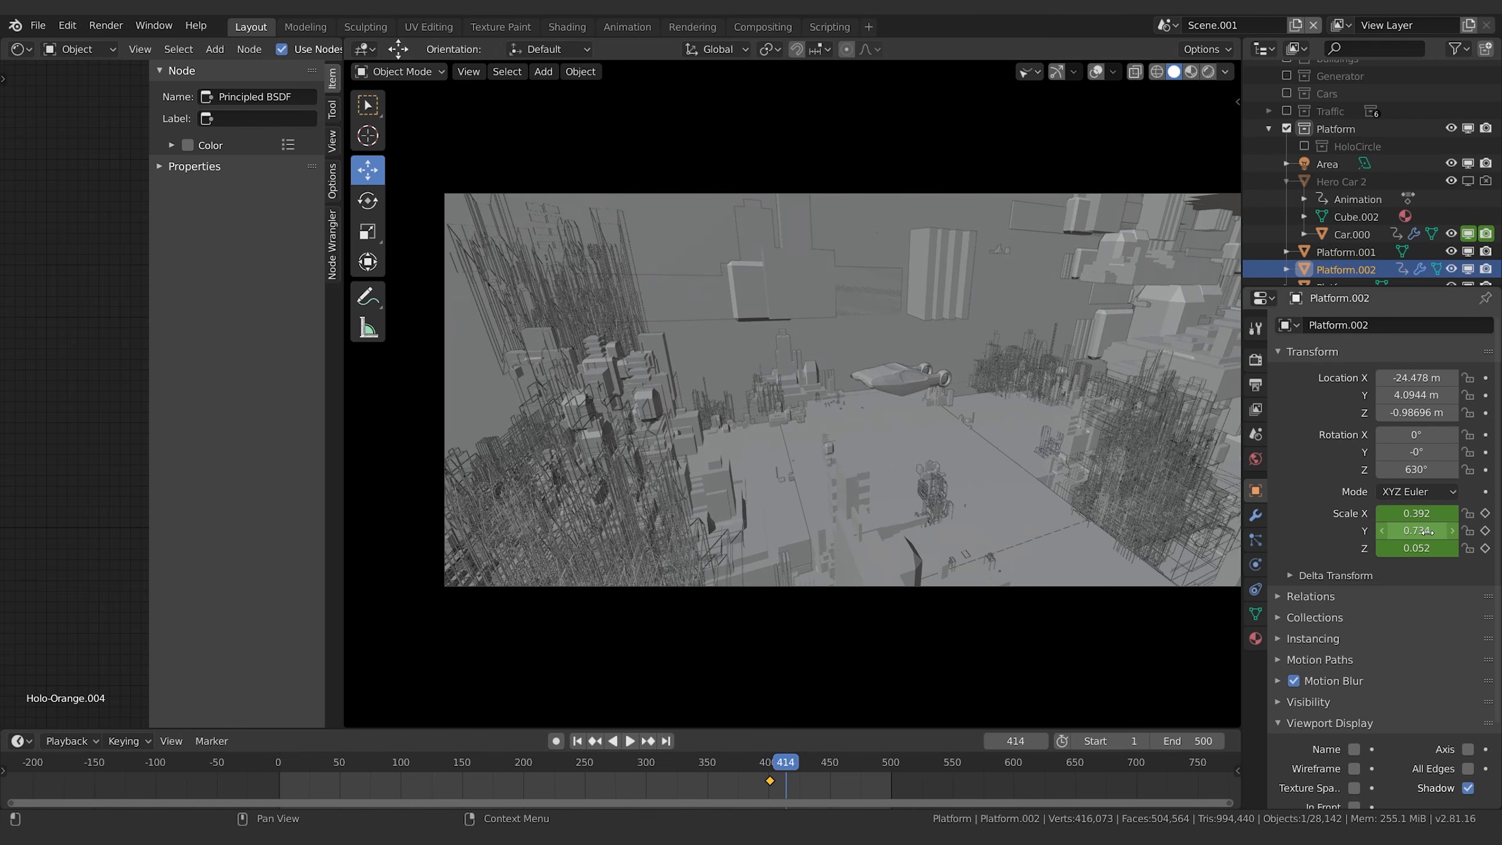
pyautogui.press('i')
# At the frame 401 keyframe, scale Platform.002 to 0 along Z and key that scale.
pyautogui.click(768, 763)
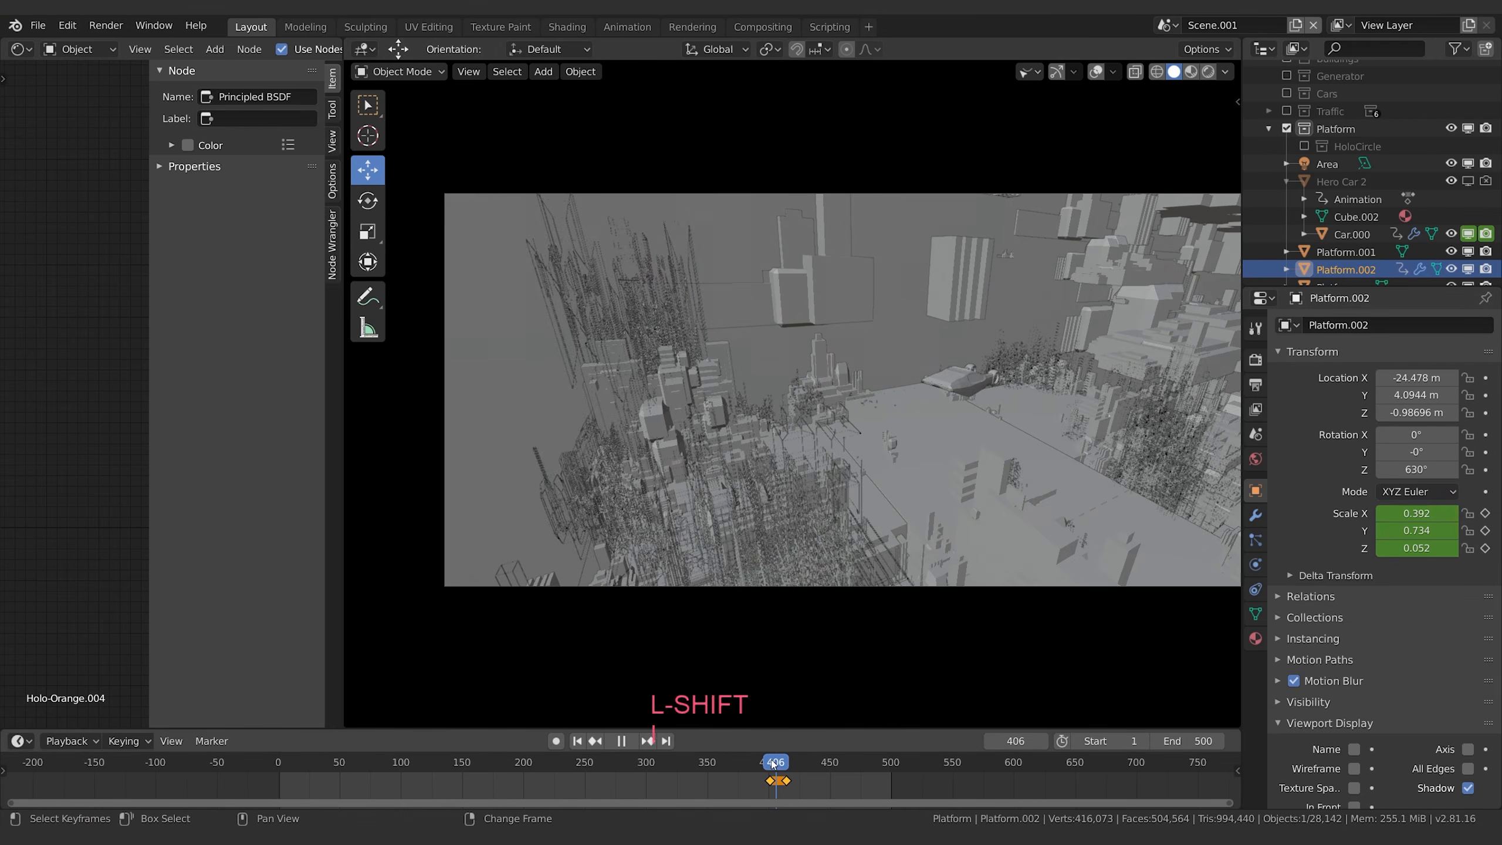
pyautogui.hotkey('shift', 'Down')
pyautogui.press('Up')
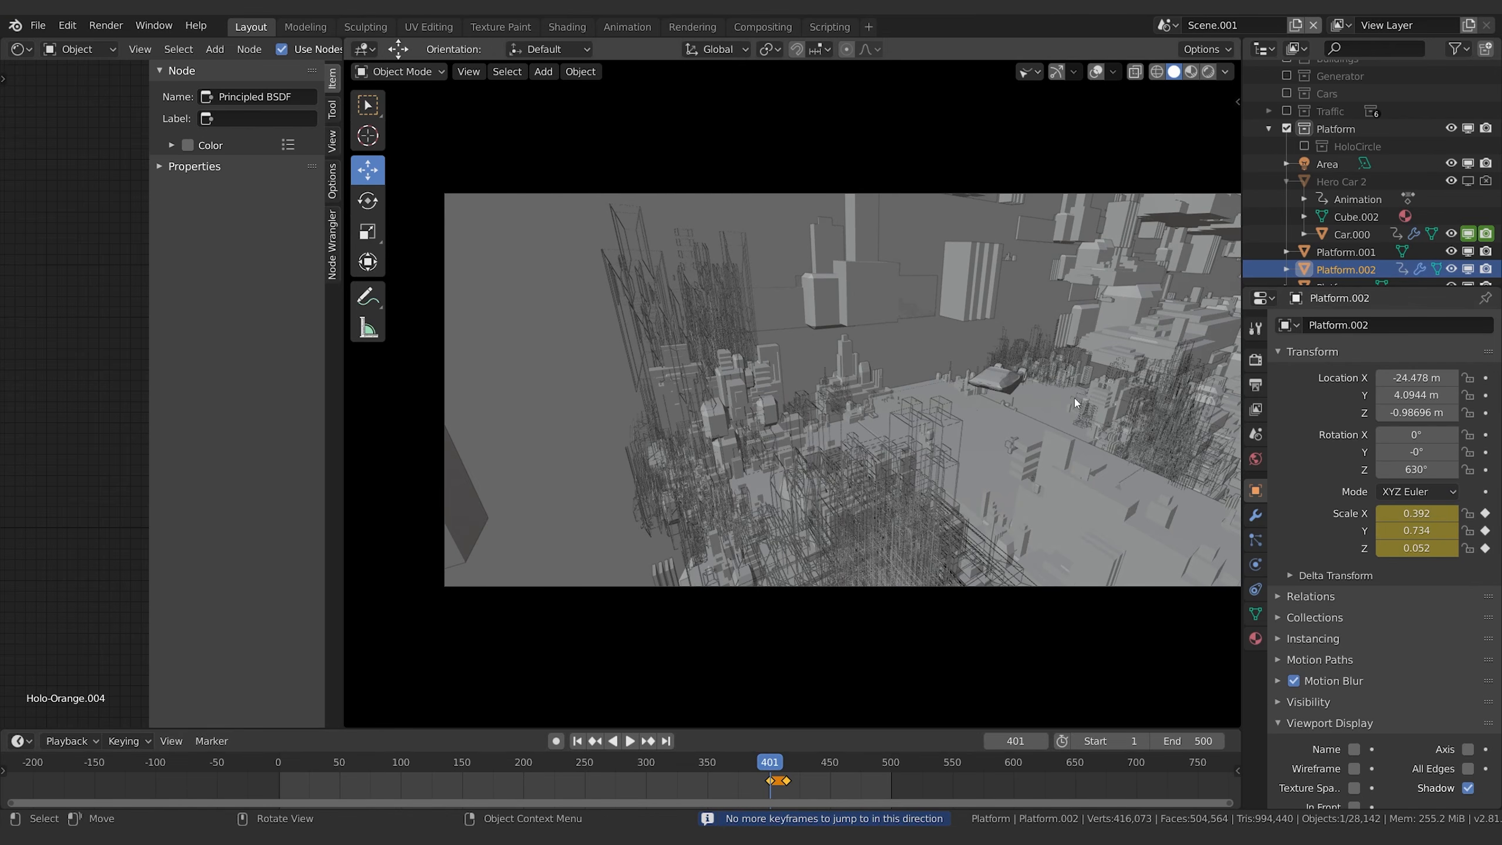
pyautogui.press('s')
pyautogui.press('z')
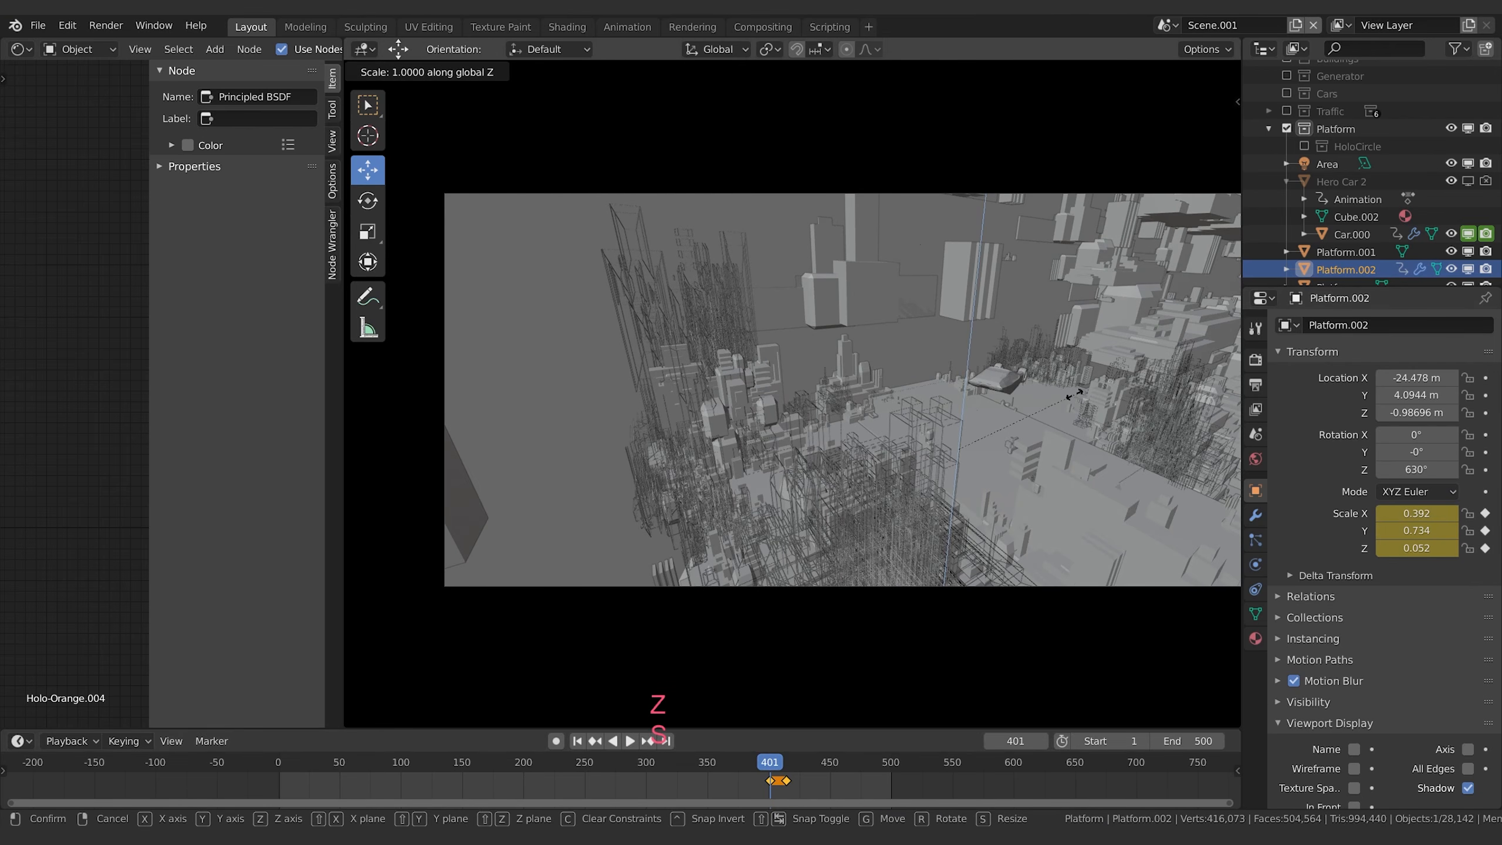
pyautogui.press('KP_0')
pyautogui.press('Return')
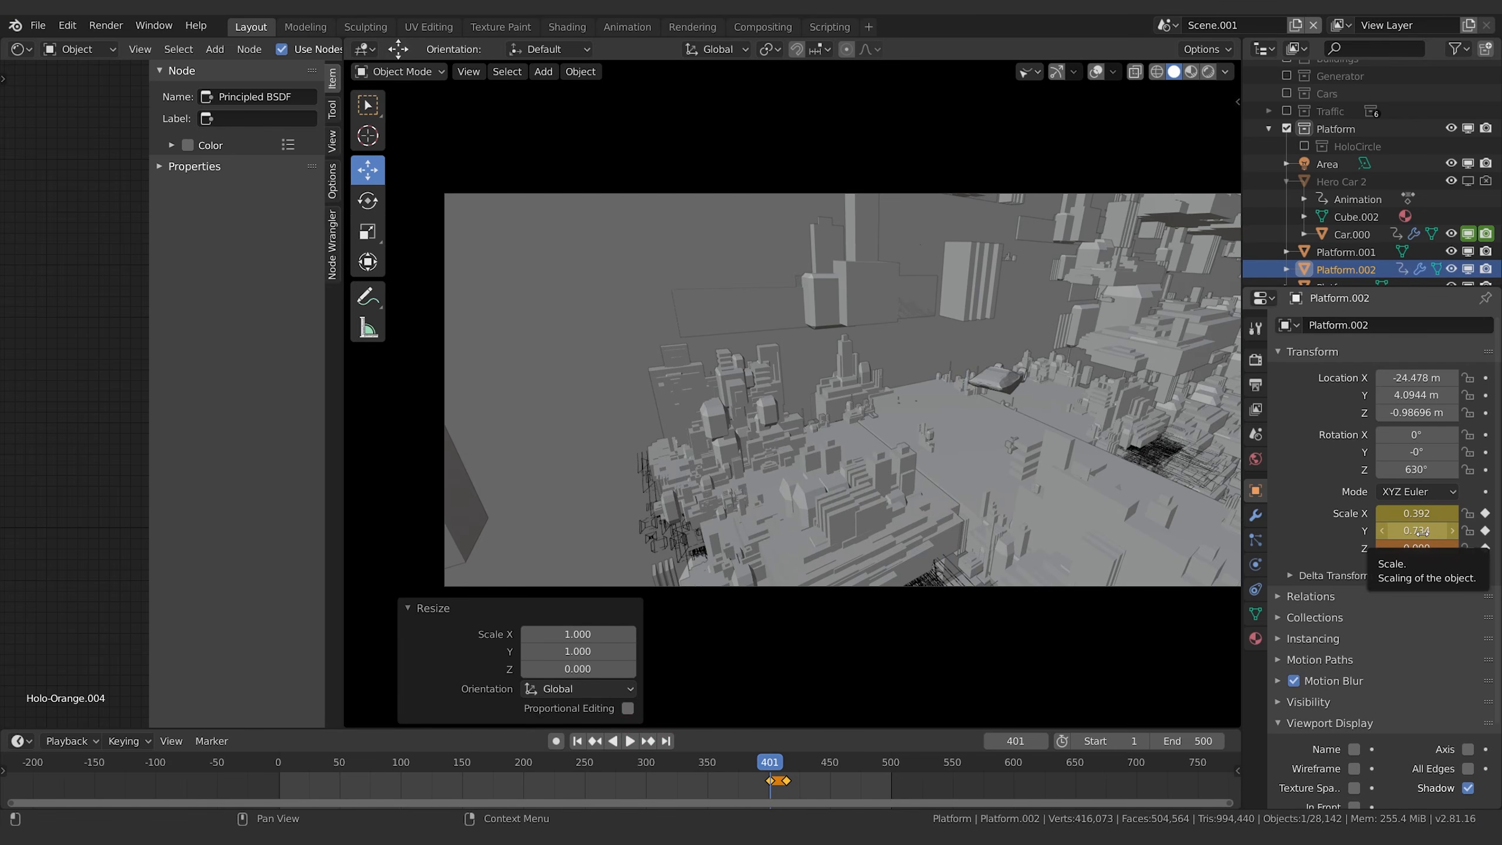
# Move Platform.002's first scale keyframe to about frame 367 and its second to about frame 452.
pyautogui.press('space')
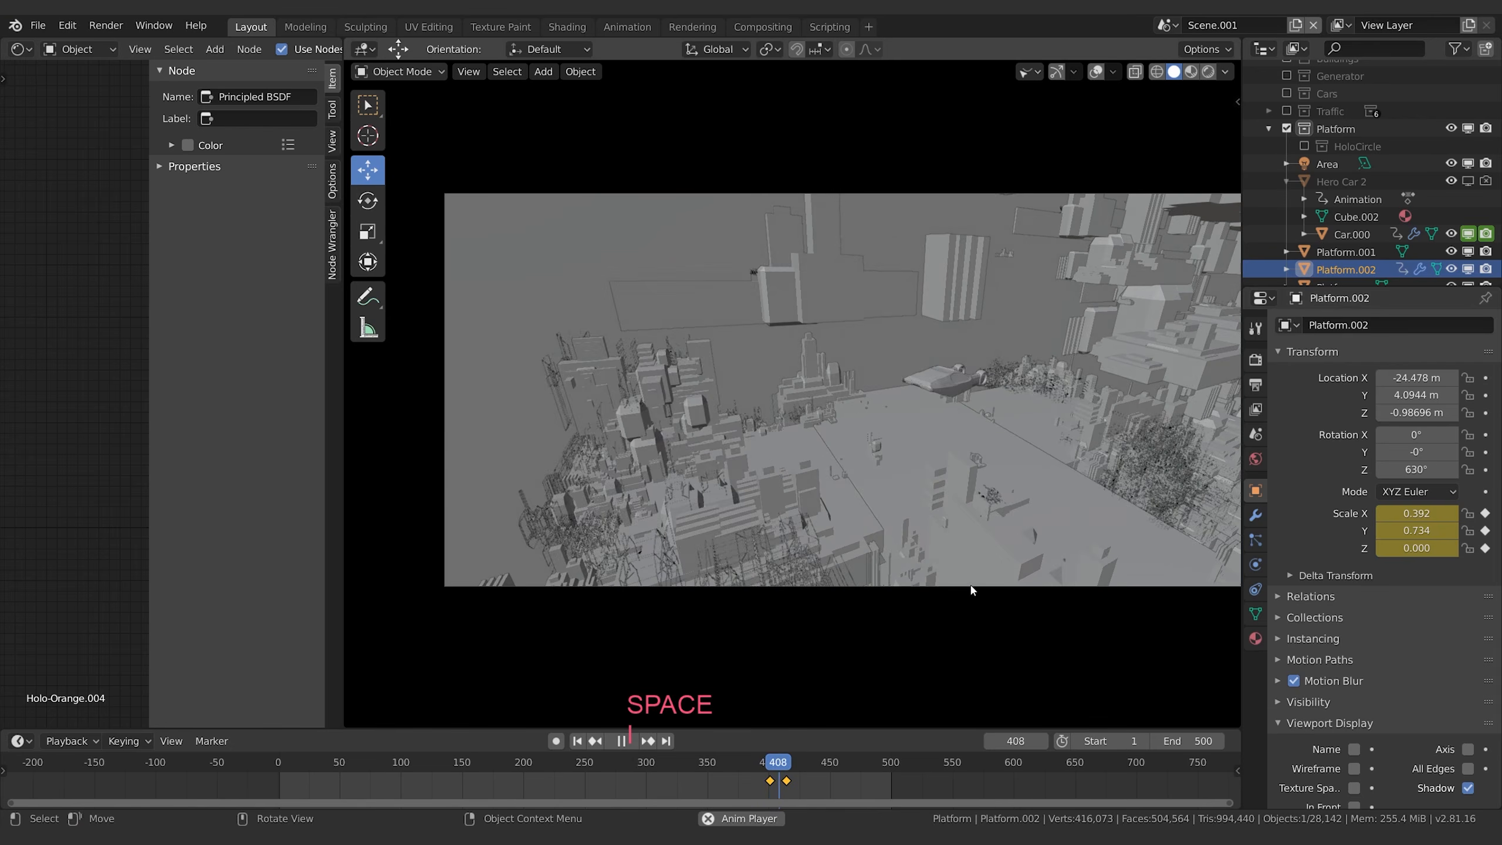
pyautogui.press('space')
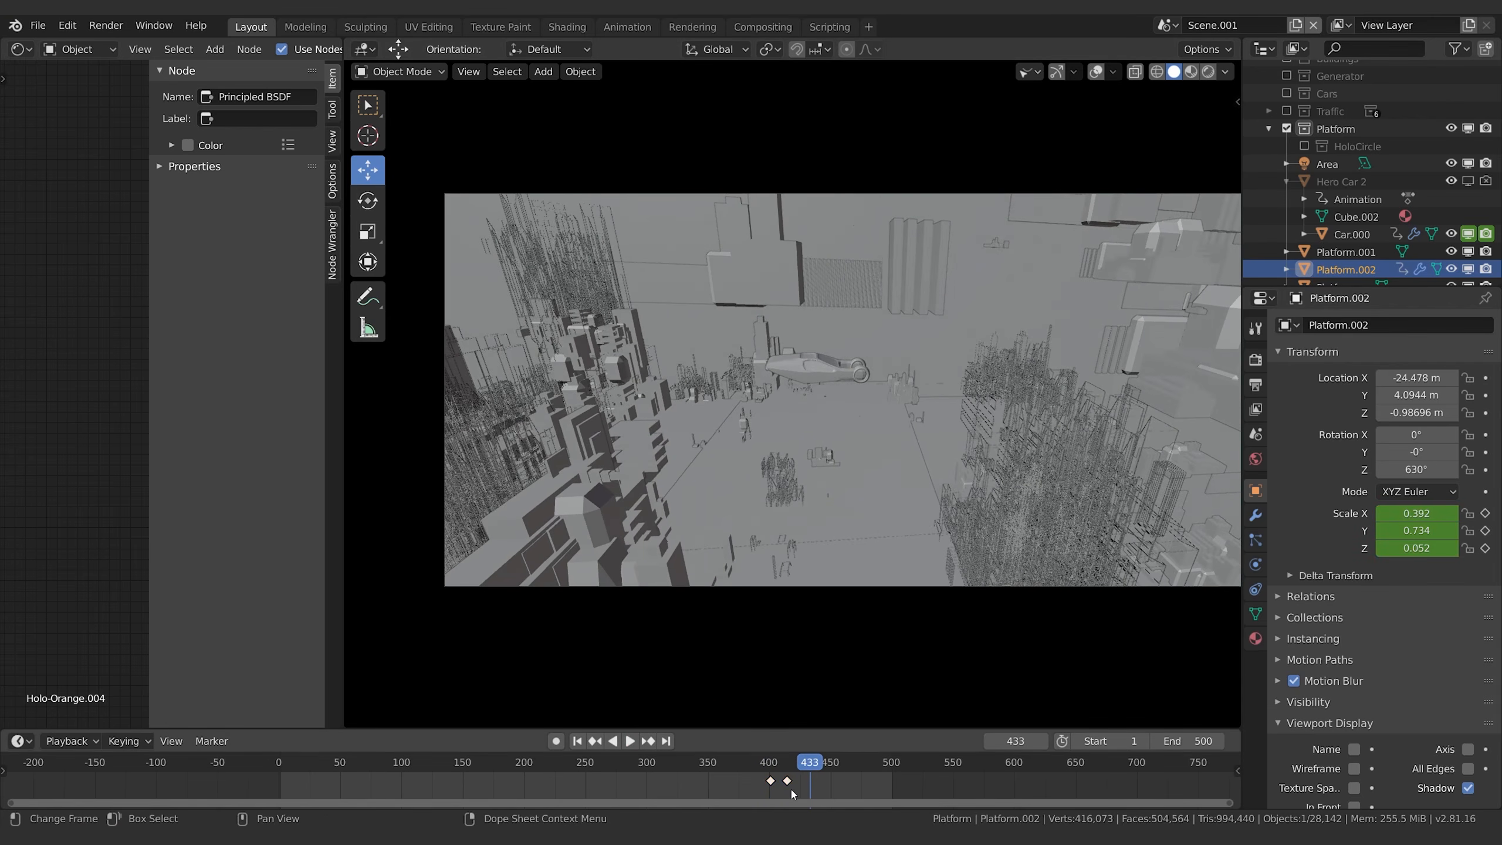
pyautogui.press('g')
pyautogui.click(744, 781)
pyautogui.press('space')
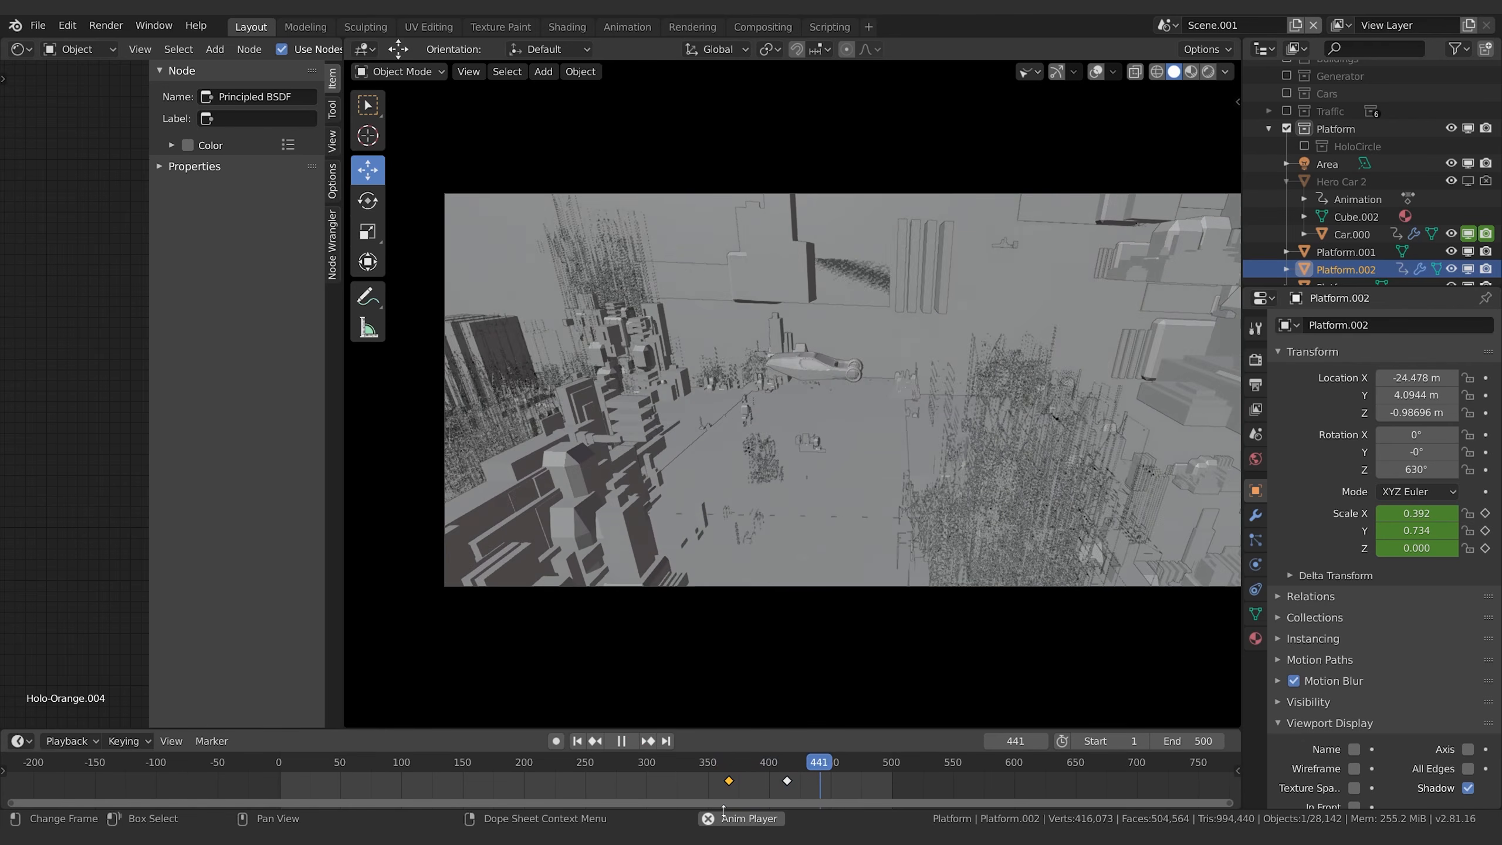
pyautogui.press('space')
pyautogui.click(787, 781)
pyautogui.press('g')
pyautogui.click(833, 782)
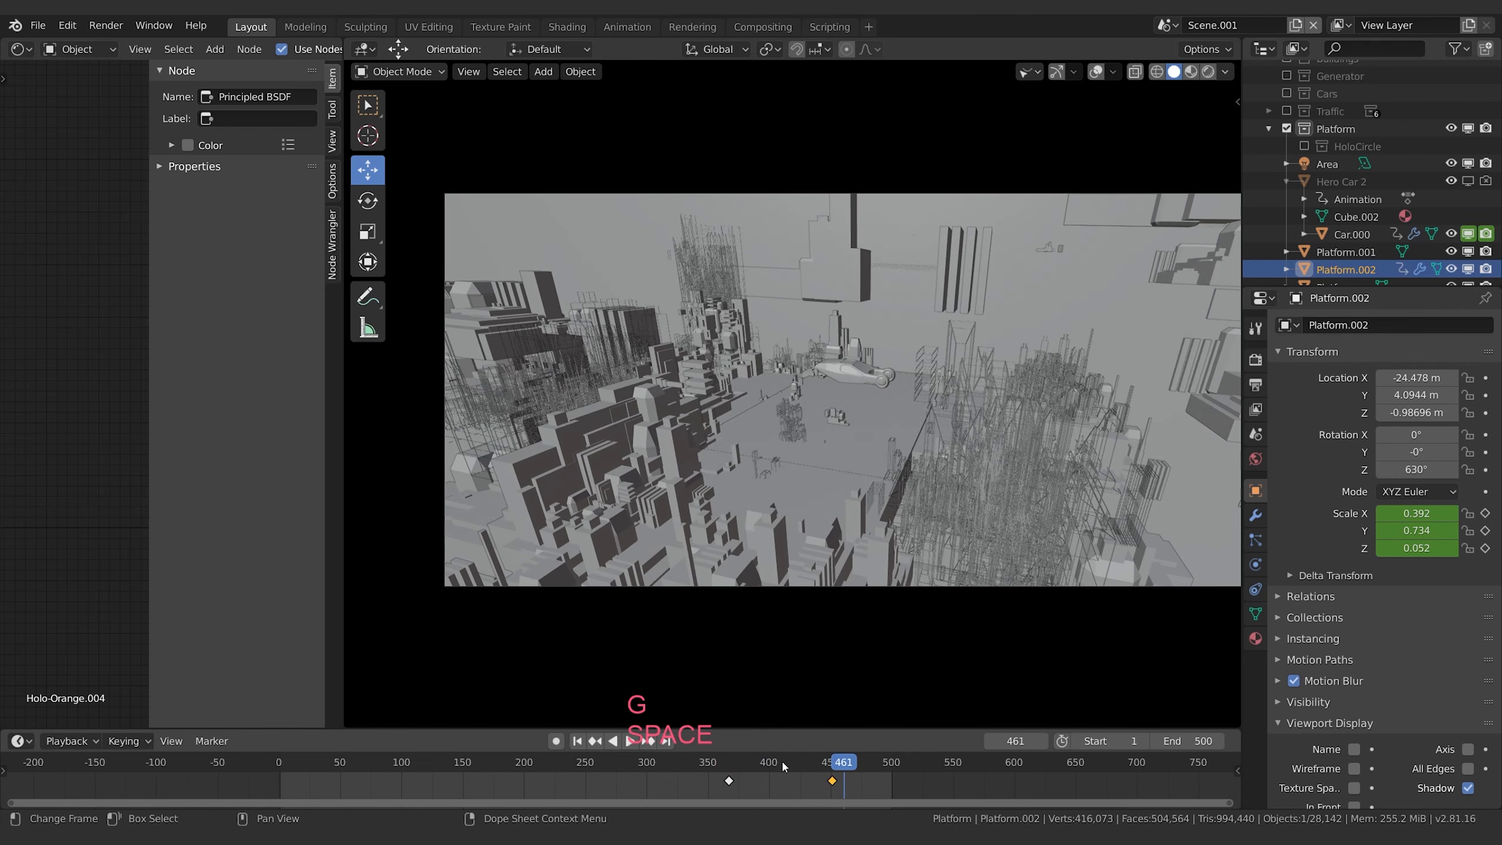
# Play back Platform.002's retimed growth animation and return to frame 400.
pyautogui.click(773, 763)
pyautogui.press('space')
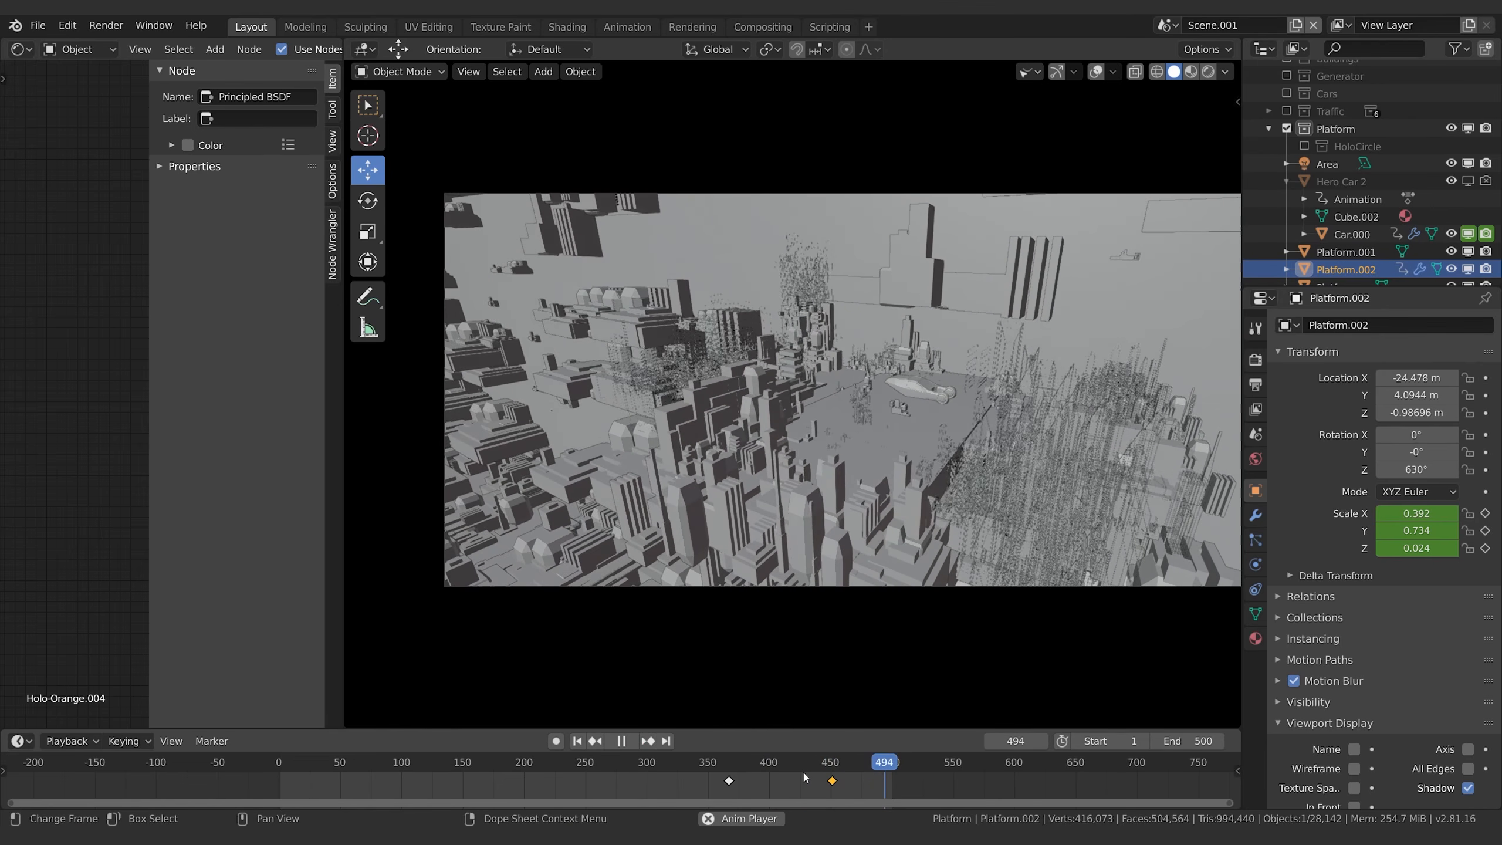
pyautogui.press('space')
pyautogui.moveTo(887, 763); pyautogui.dragTo(690, 764)
pyautogui.press('space')
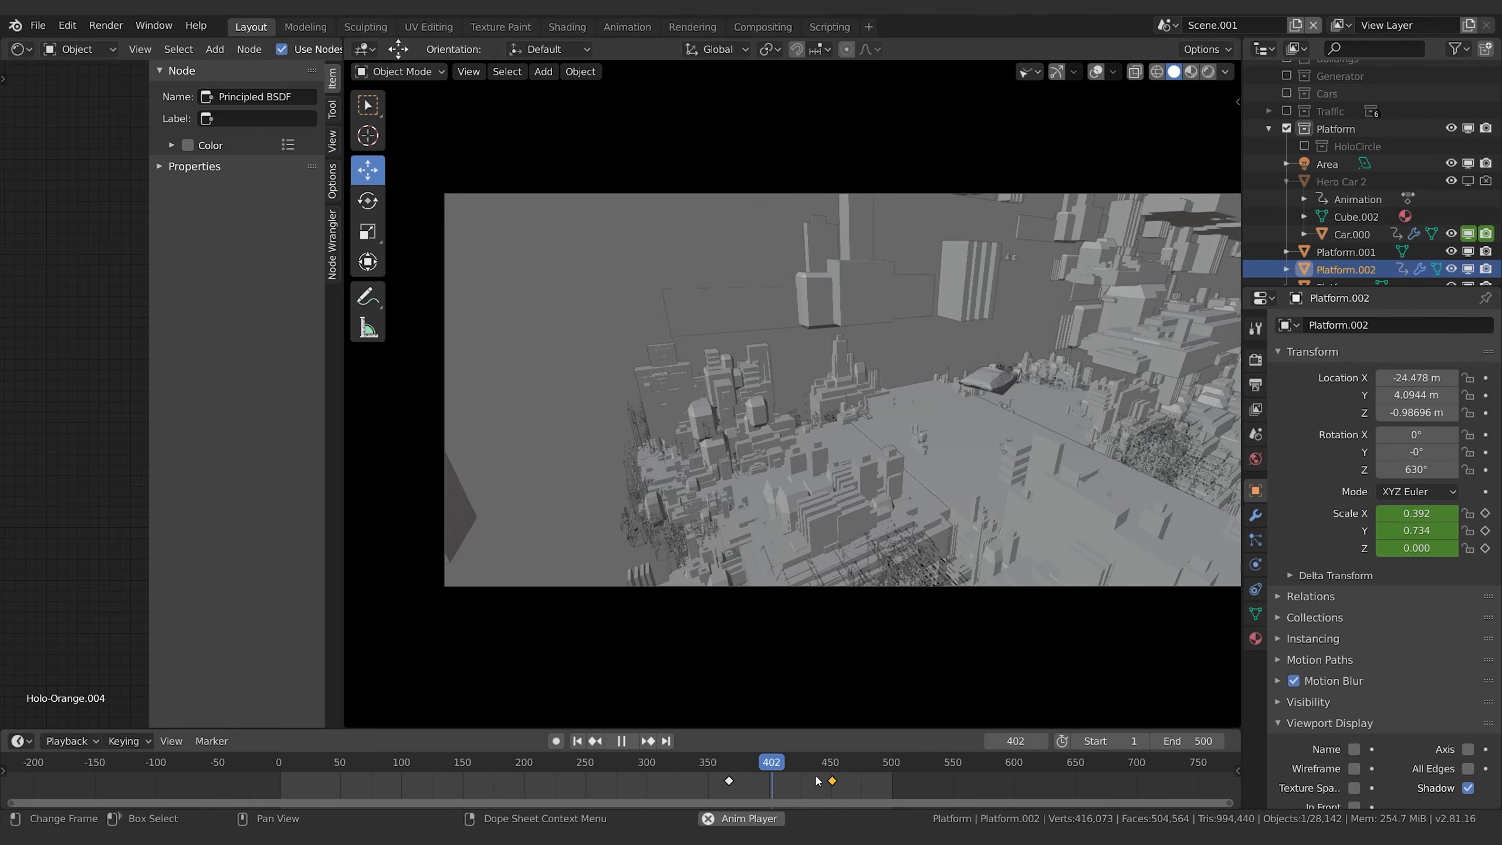
pyautogui.press('space')
pyautogui.moveTo(781, 761); pyautogui.dragTo(769, 768)
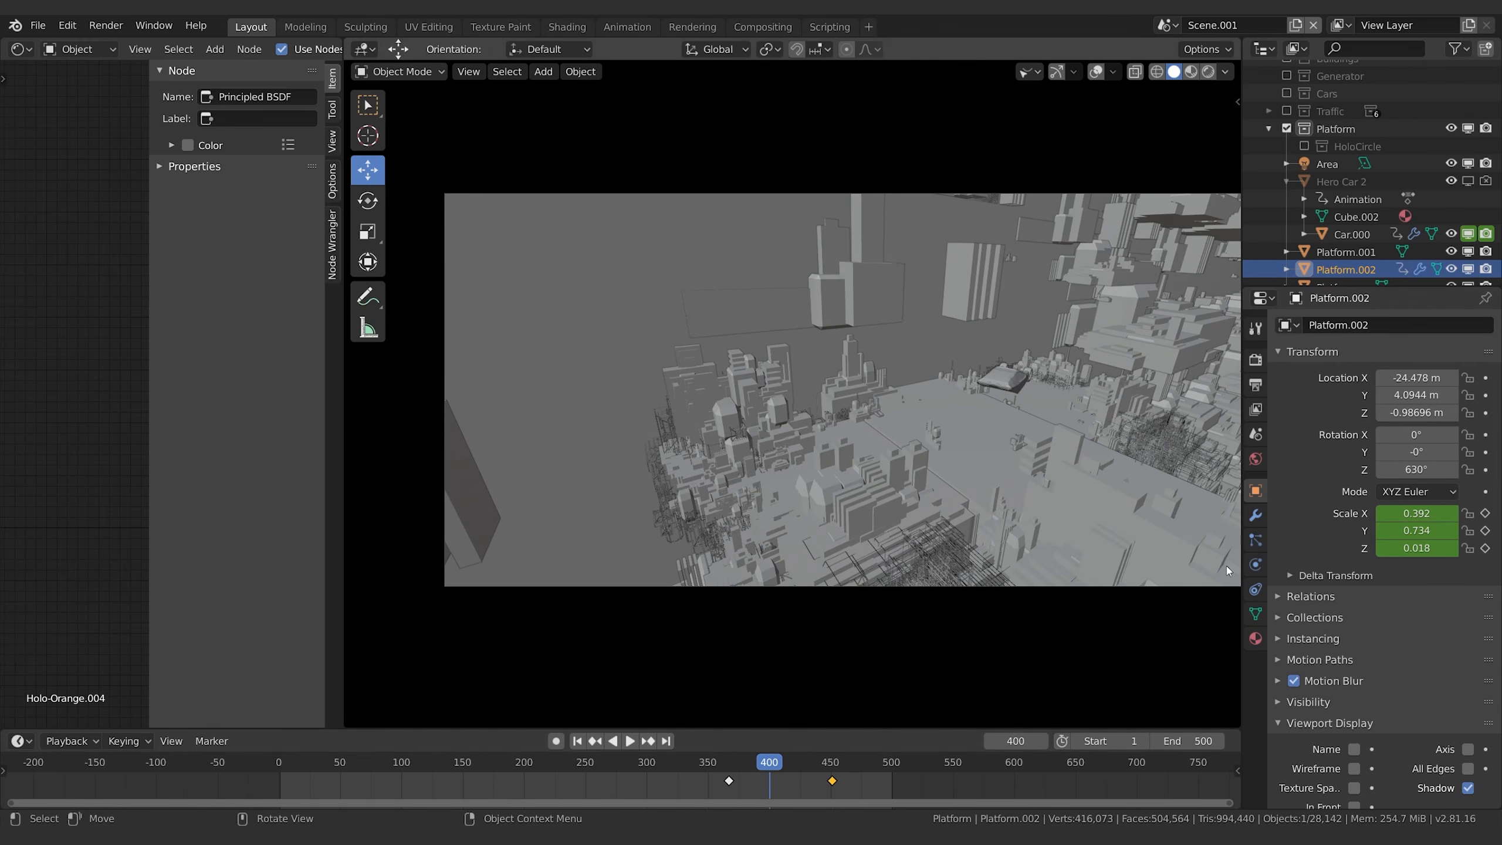
# Keyframe the Holo-Orange.004 material's alpha of 0.152 at frame 413.
pyautogui.click(1255, 637)
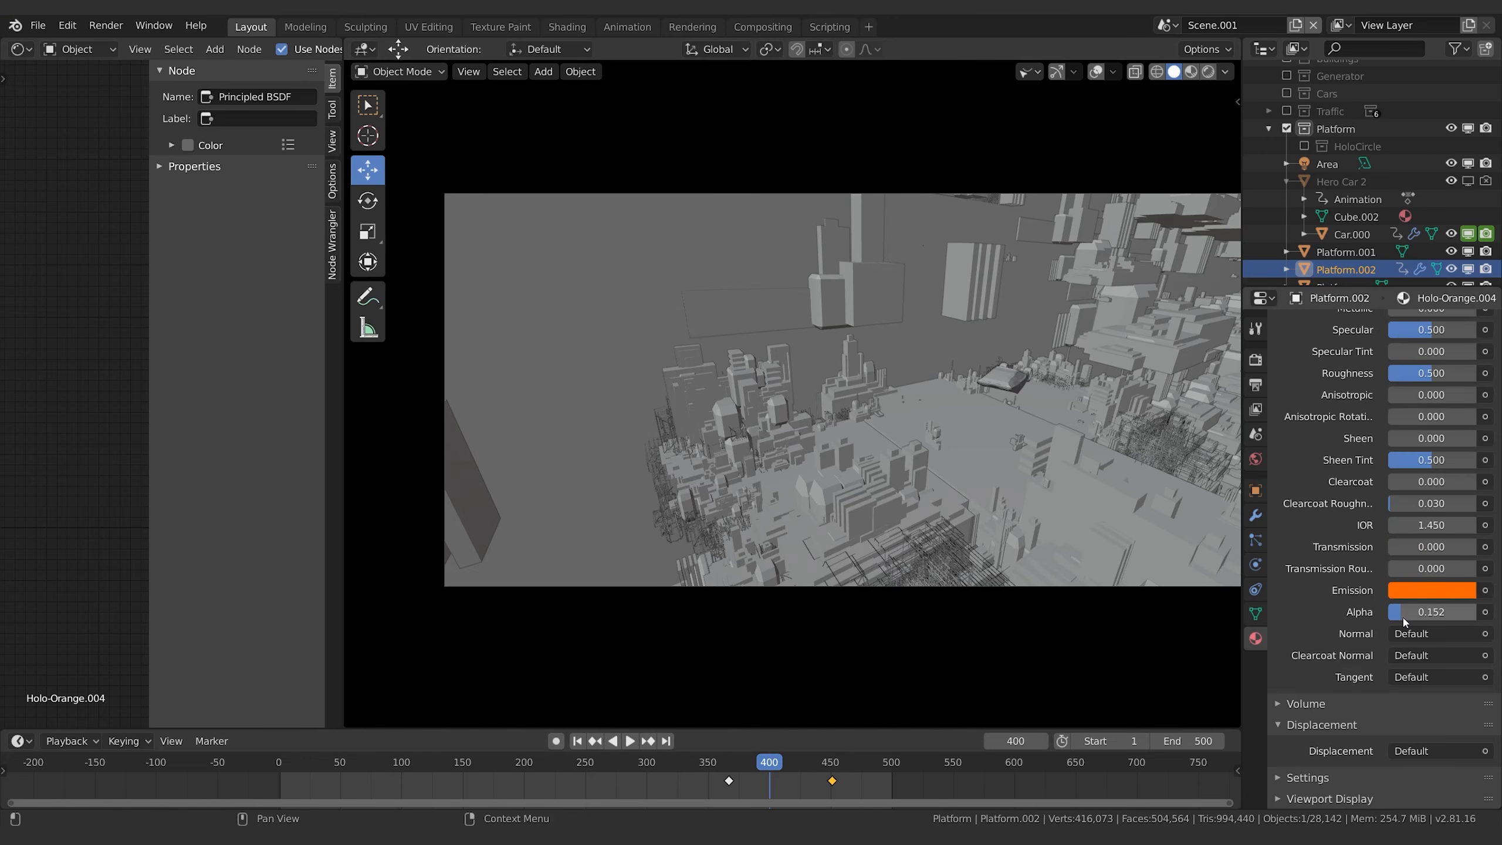
pyautogui.moveTo(776, 767); pyautogui.dragTo(787, 768)
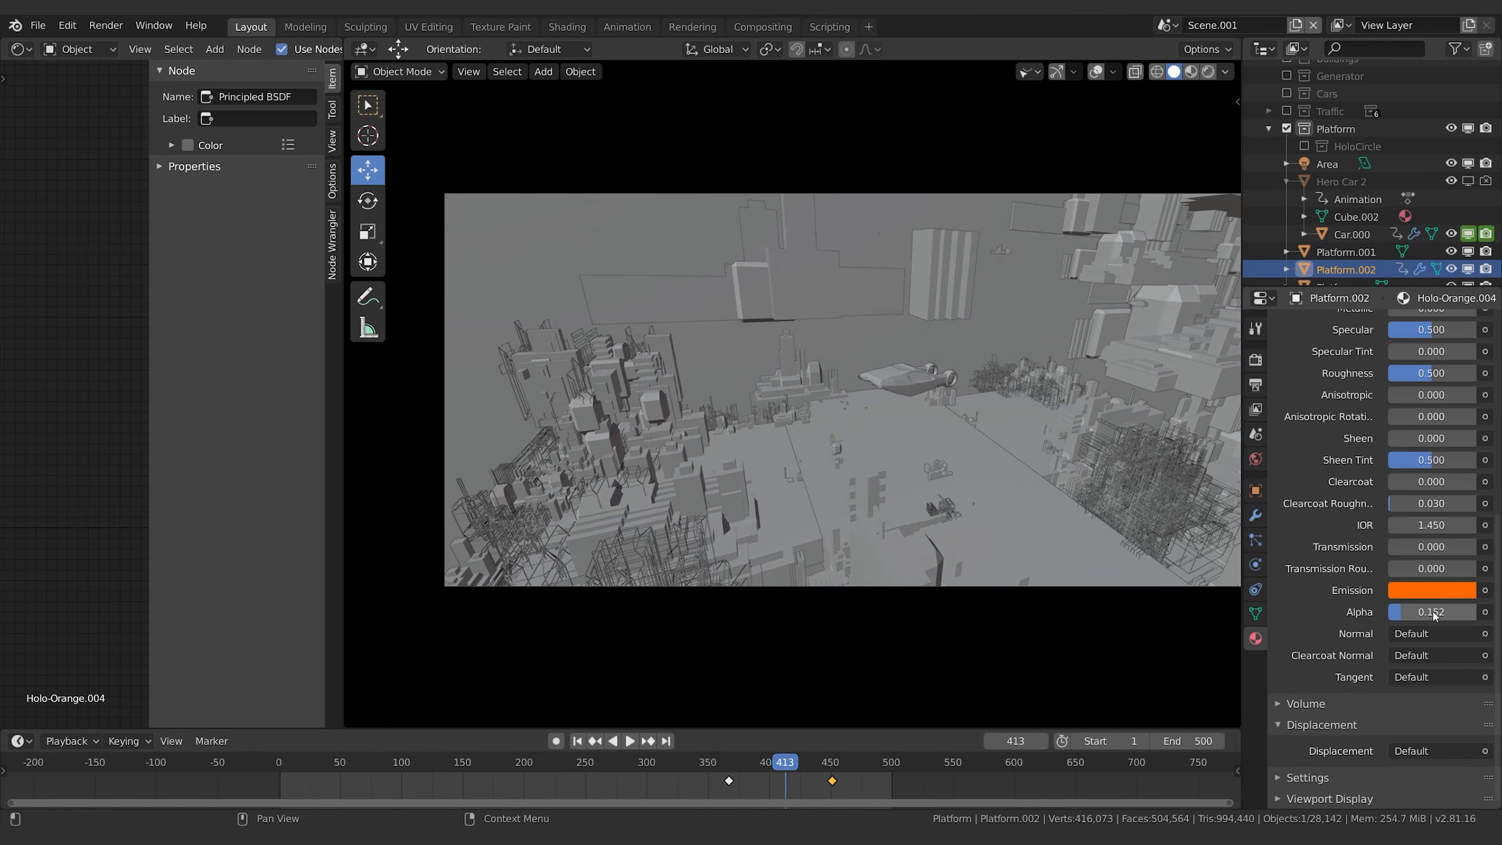
pyautogui.press('i')
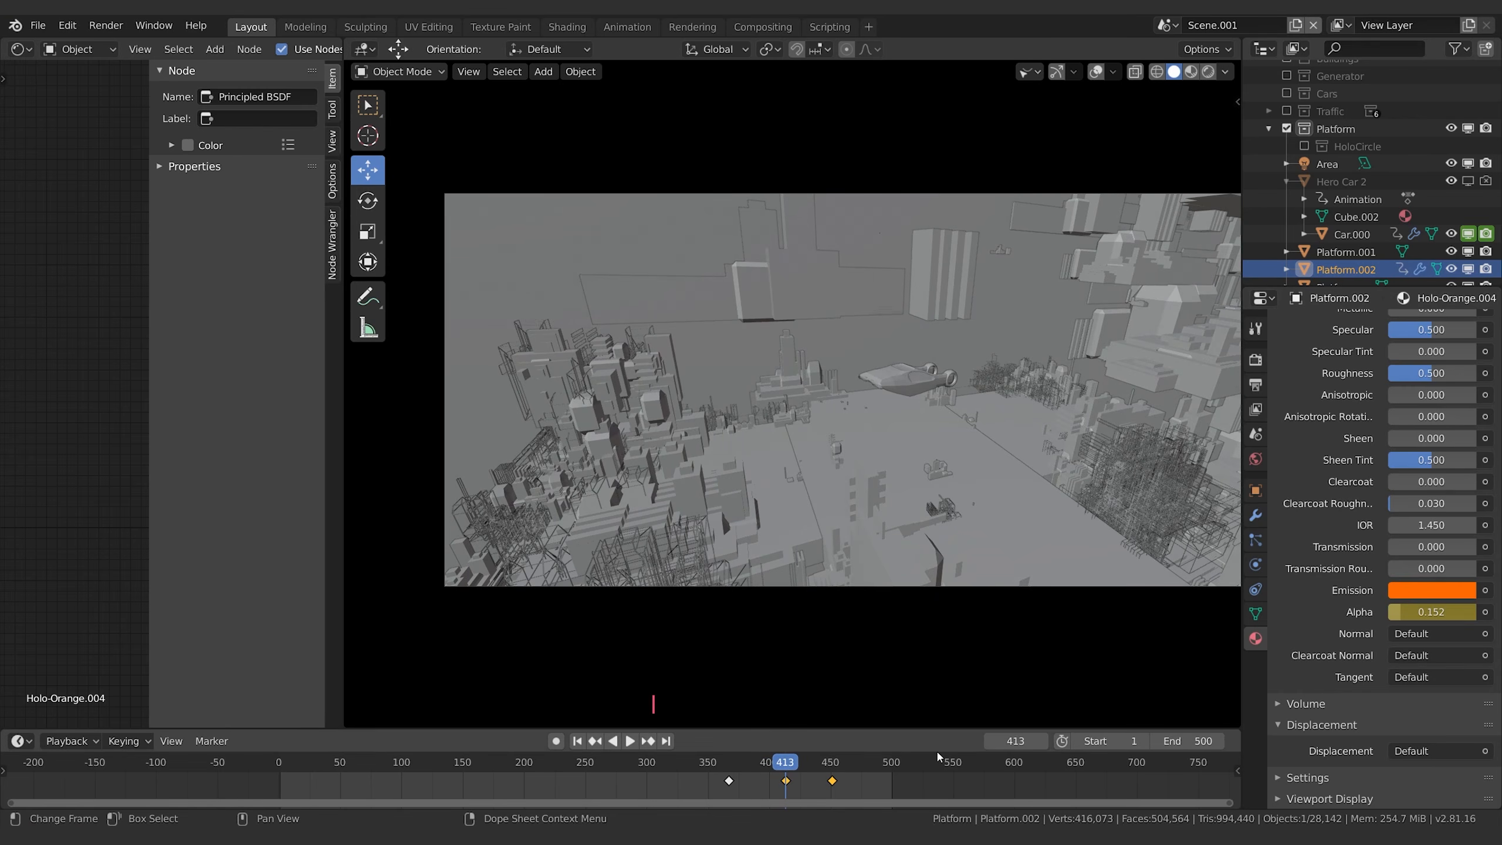
# Step back to frame 411 and keyframe the material's alpha at 0.01.
pyautogui.press('Left')
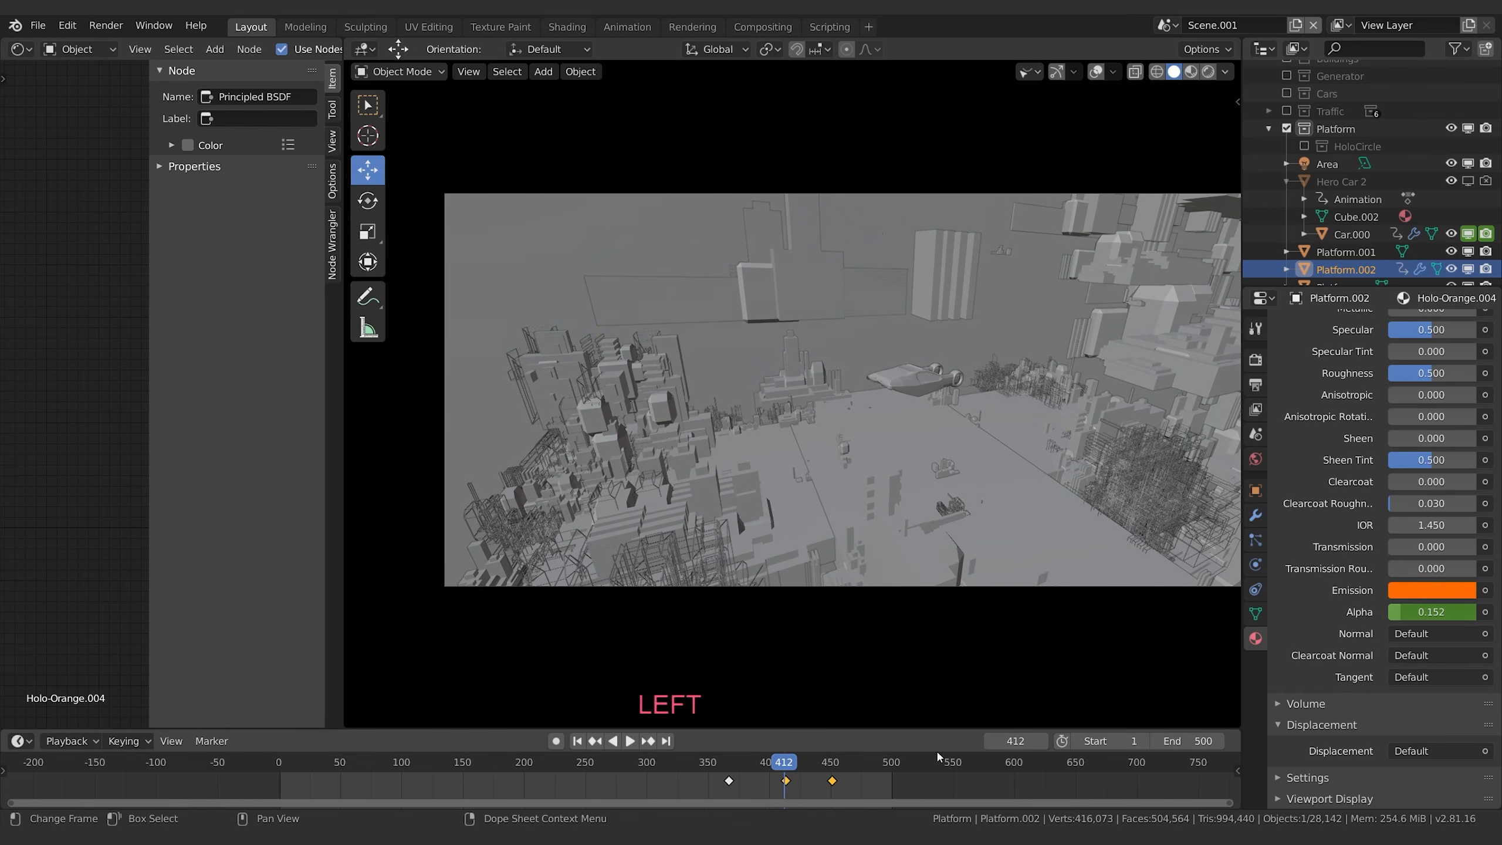
pyautogui.press('Left')
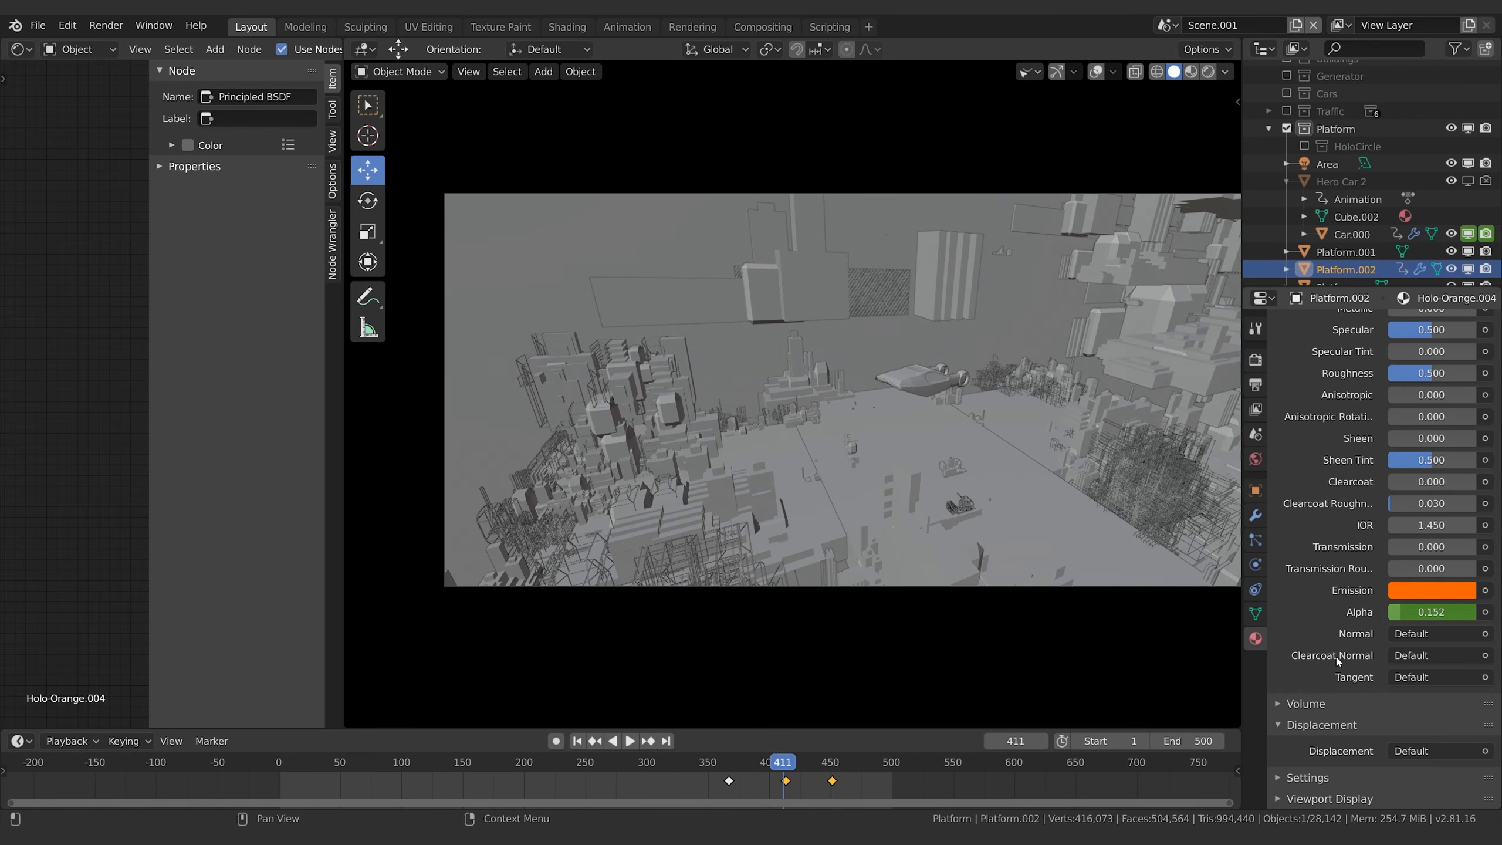
pyautogui.click(1425, 611)
pyautogui.write('0.01')
pyautogui.press('Return')
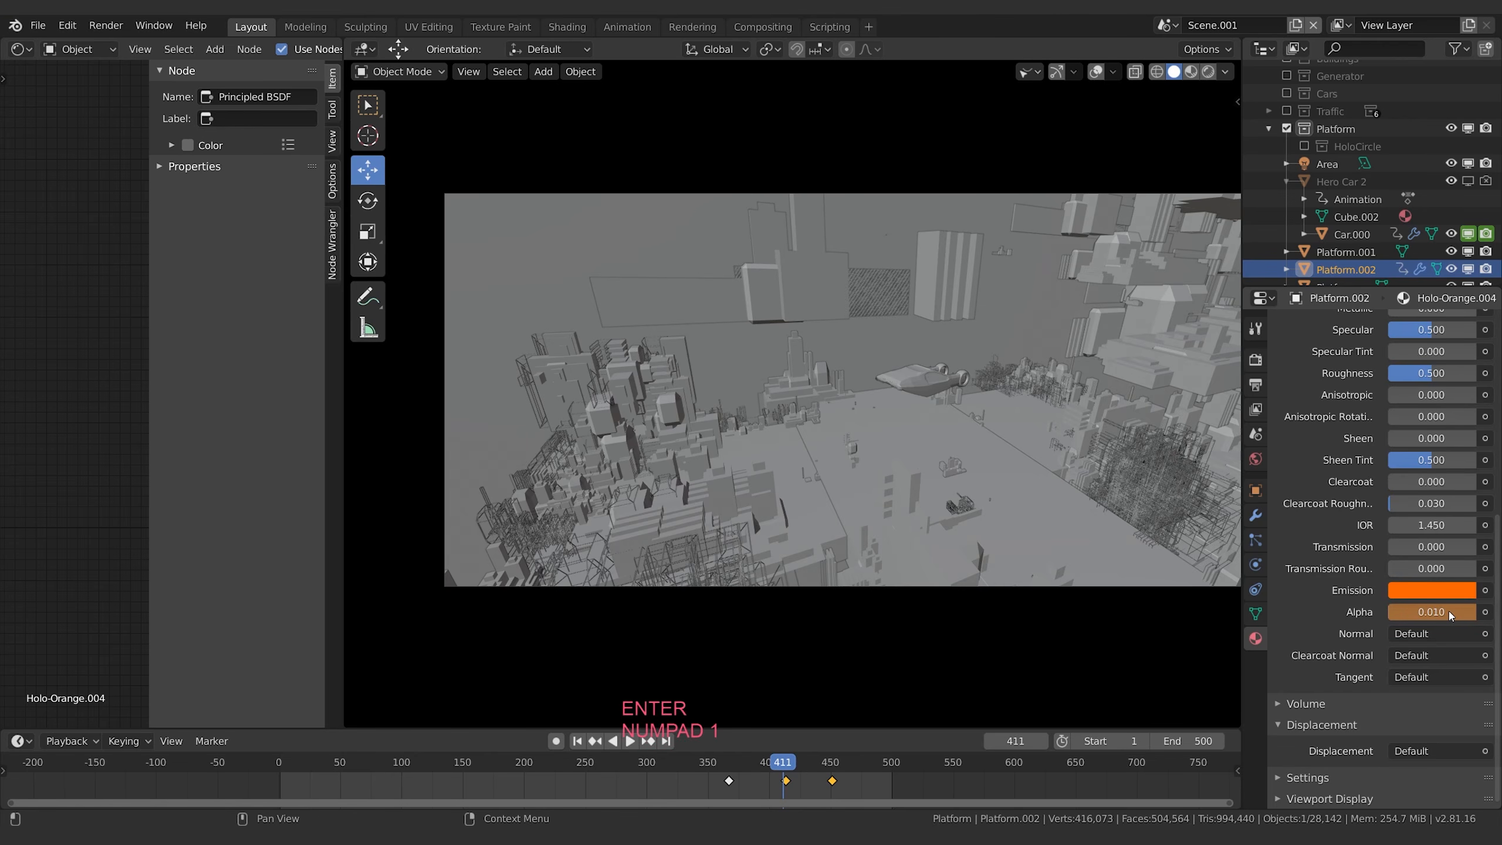
pyautogui.press('i')
# Step back to frame 408 and keyframe the material's alpha at 0.1.
pyautogui.press('Left')
pyautogui.press('Left')
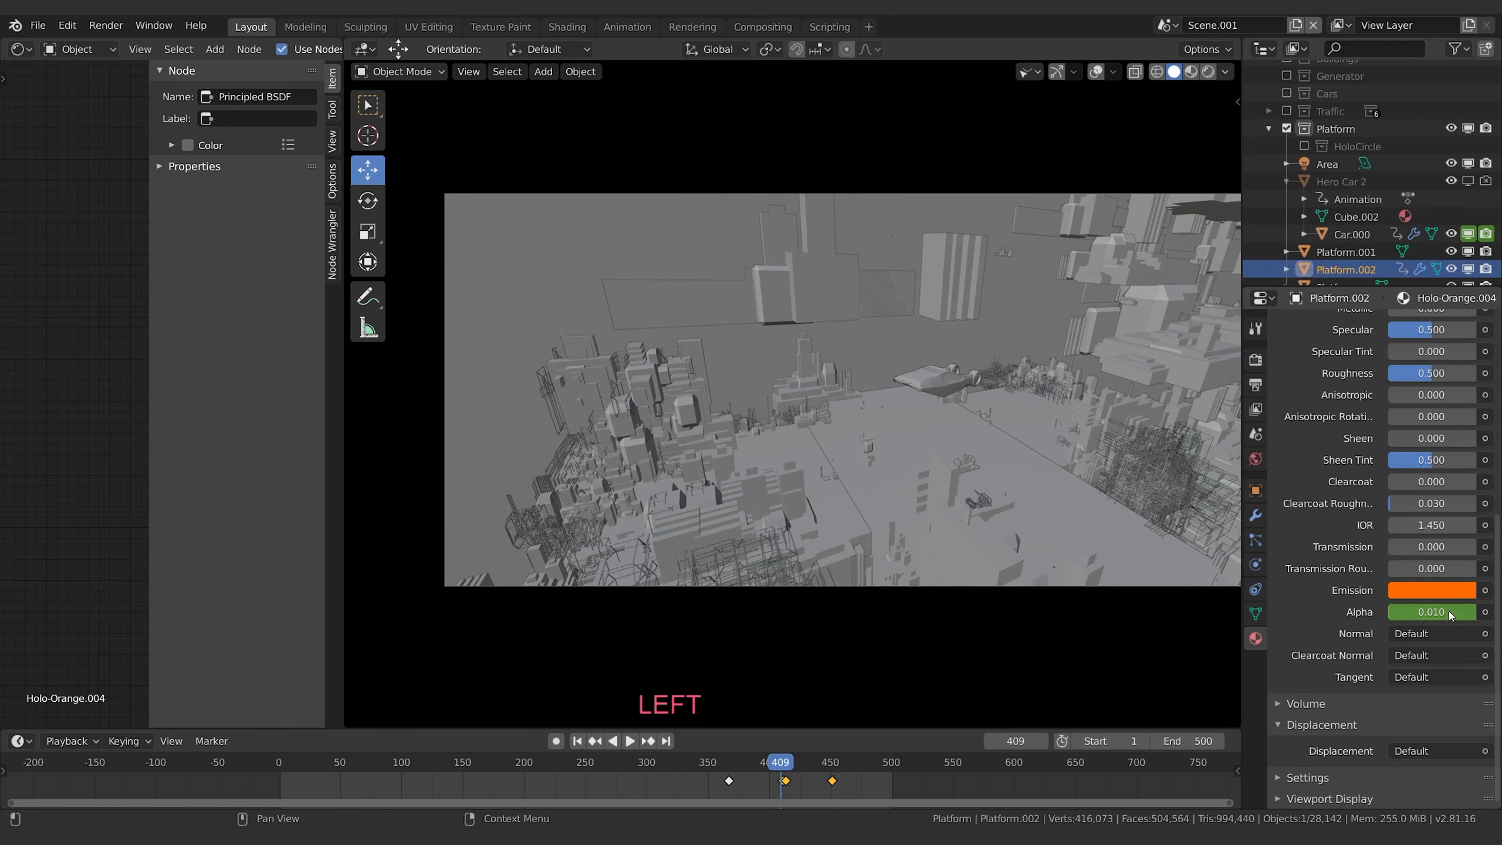
pyautogui.press('Left')
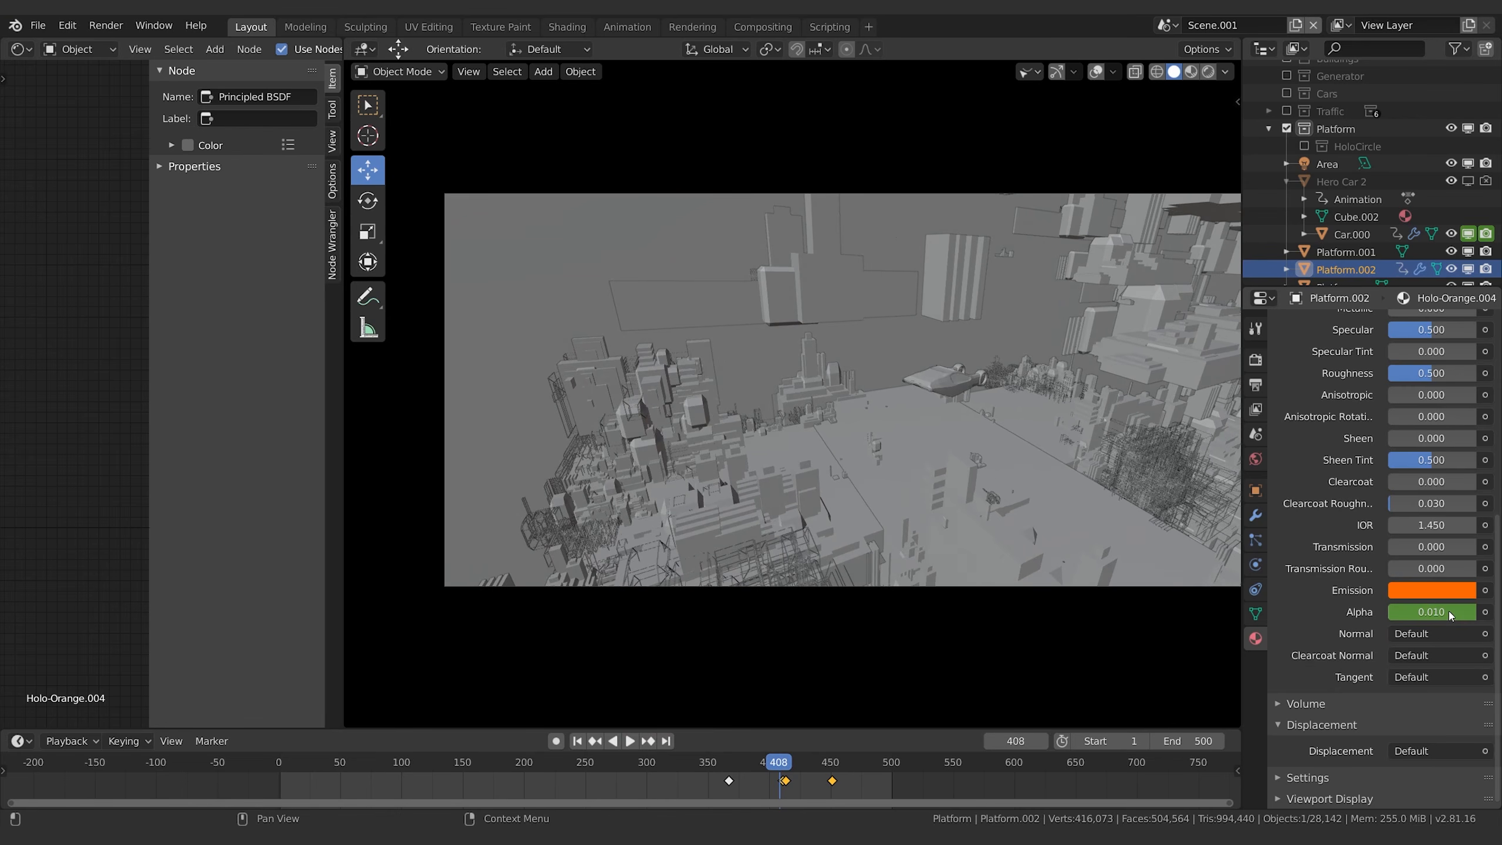
pyautogui.doubleClick(1448, 611)
pyautogui.write('0.1')
pyautogui.press('Return')
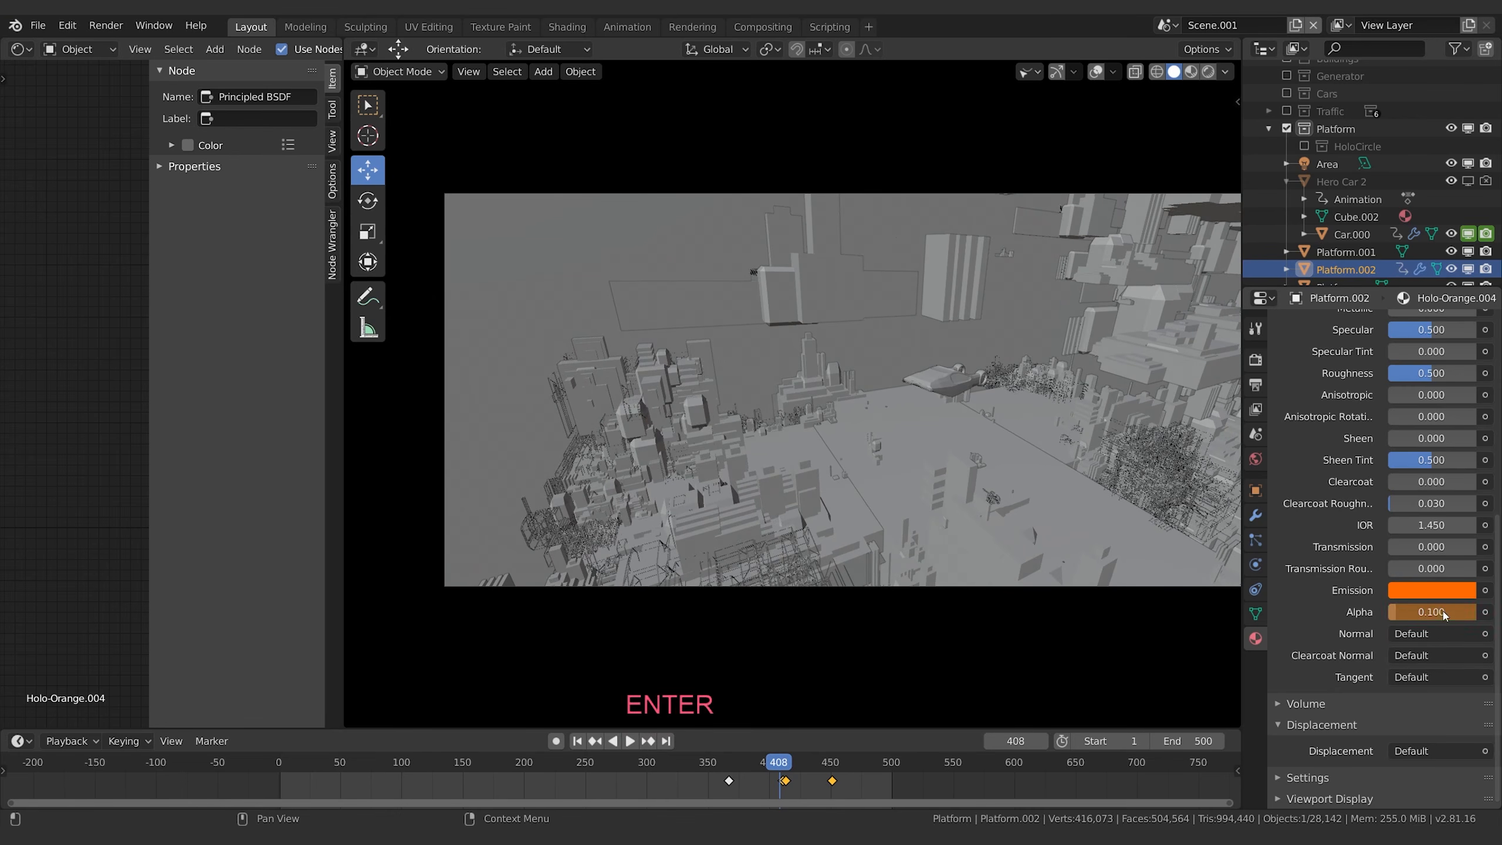
# Step back to frame 405 and keyframe the material's alpha at 0.
pyautogui.press('Left')
pyautogui.press('Left')
pyautogui.press('Left')
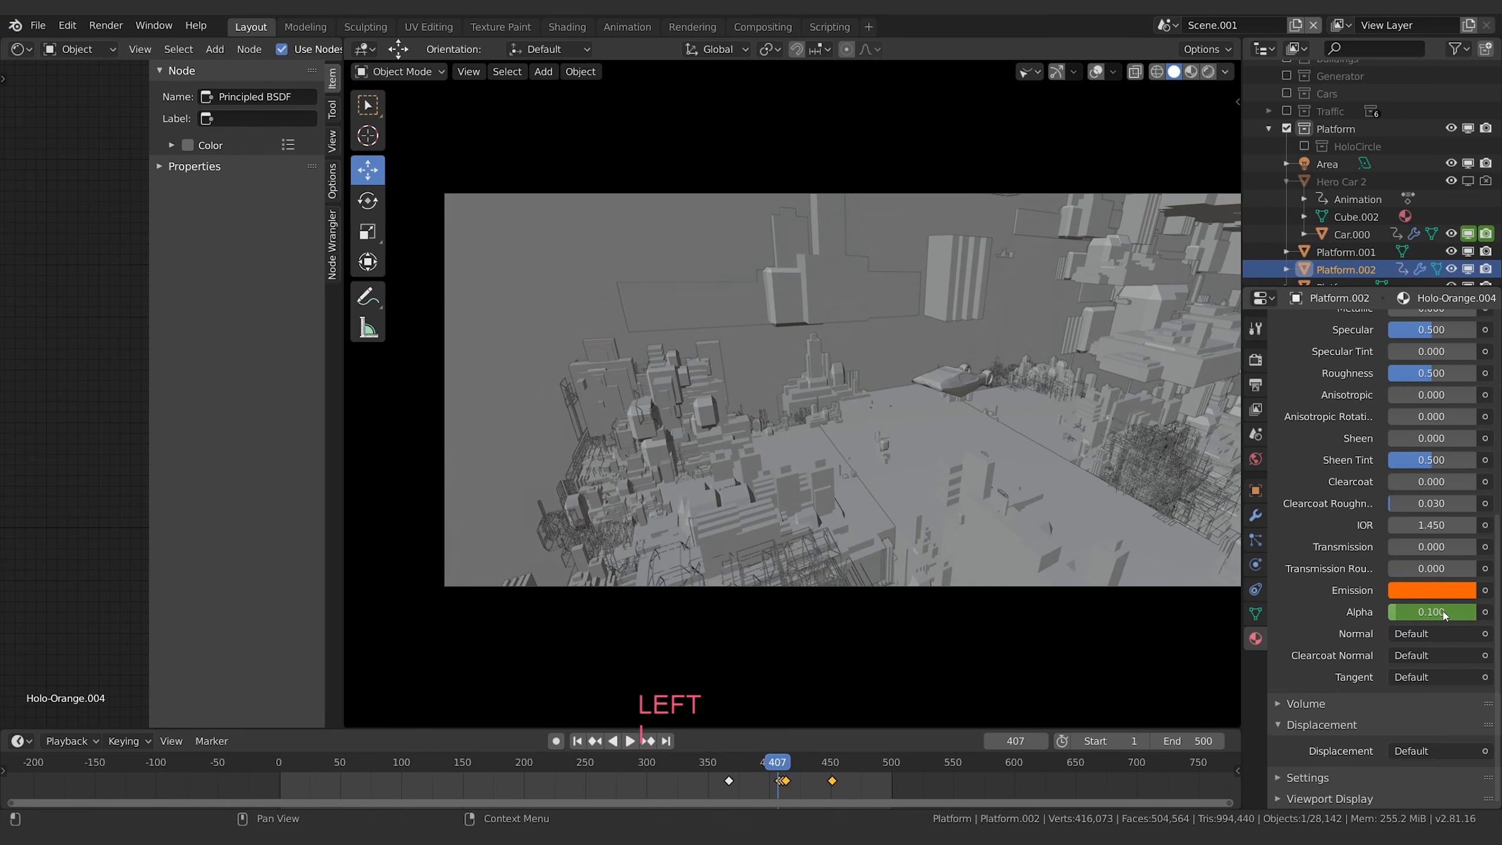
pyautogui.doubleClick(1443, 613)
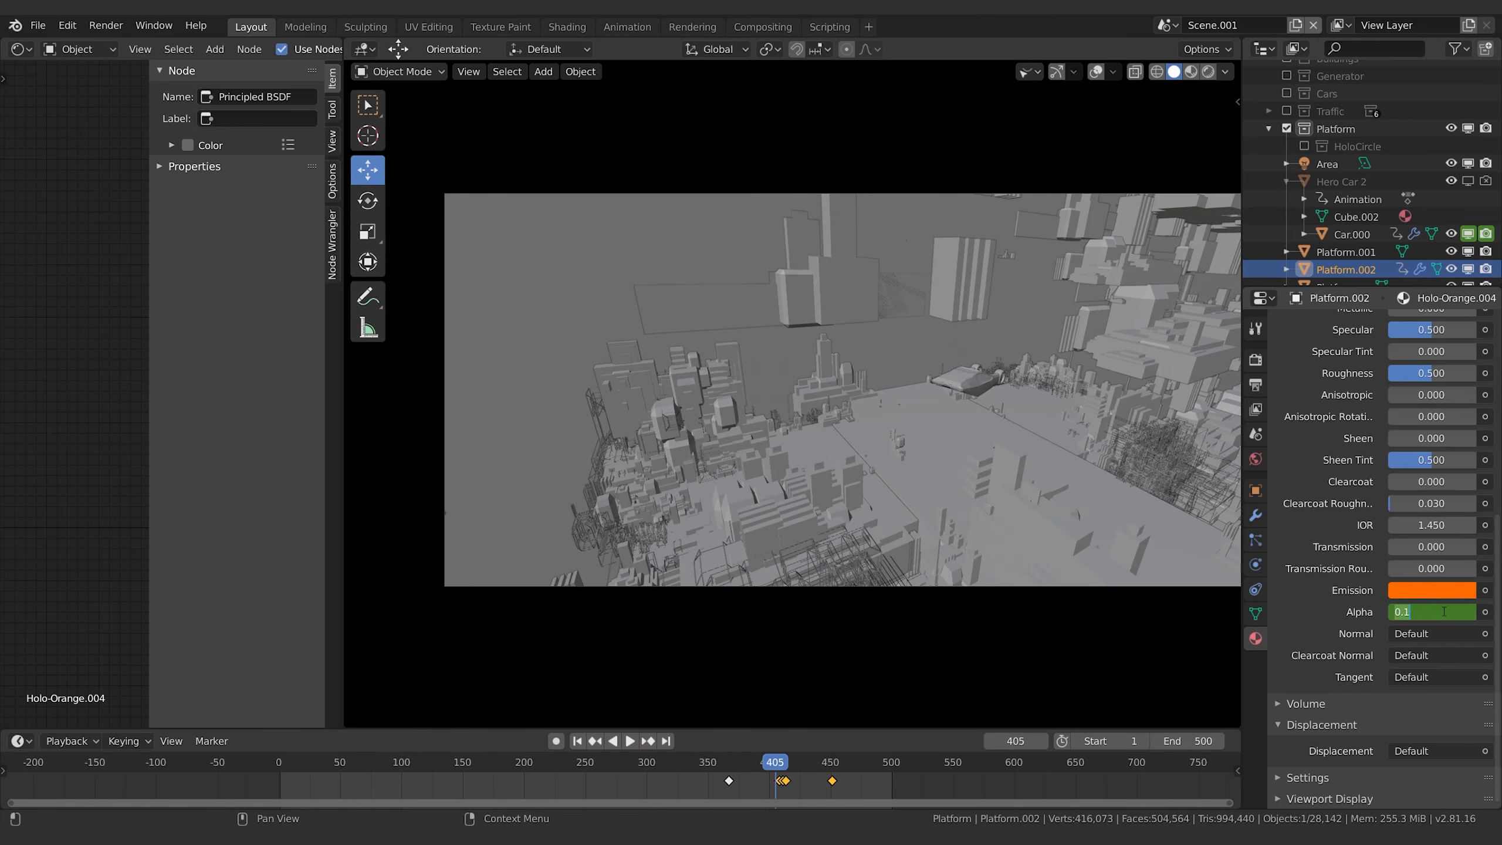
pyautogui.write('0')
pyautogui.press('Return')
pyautogui.press('i')
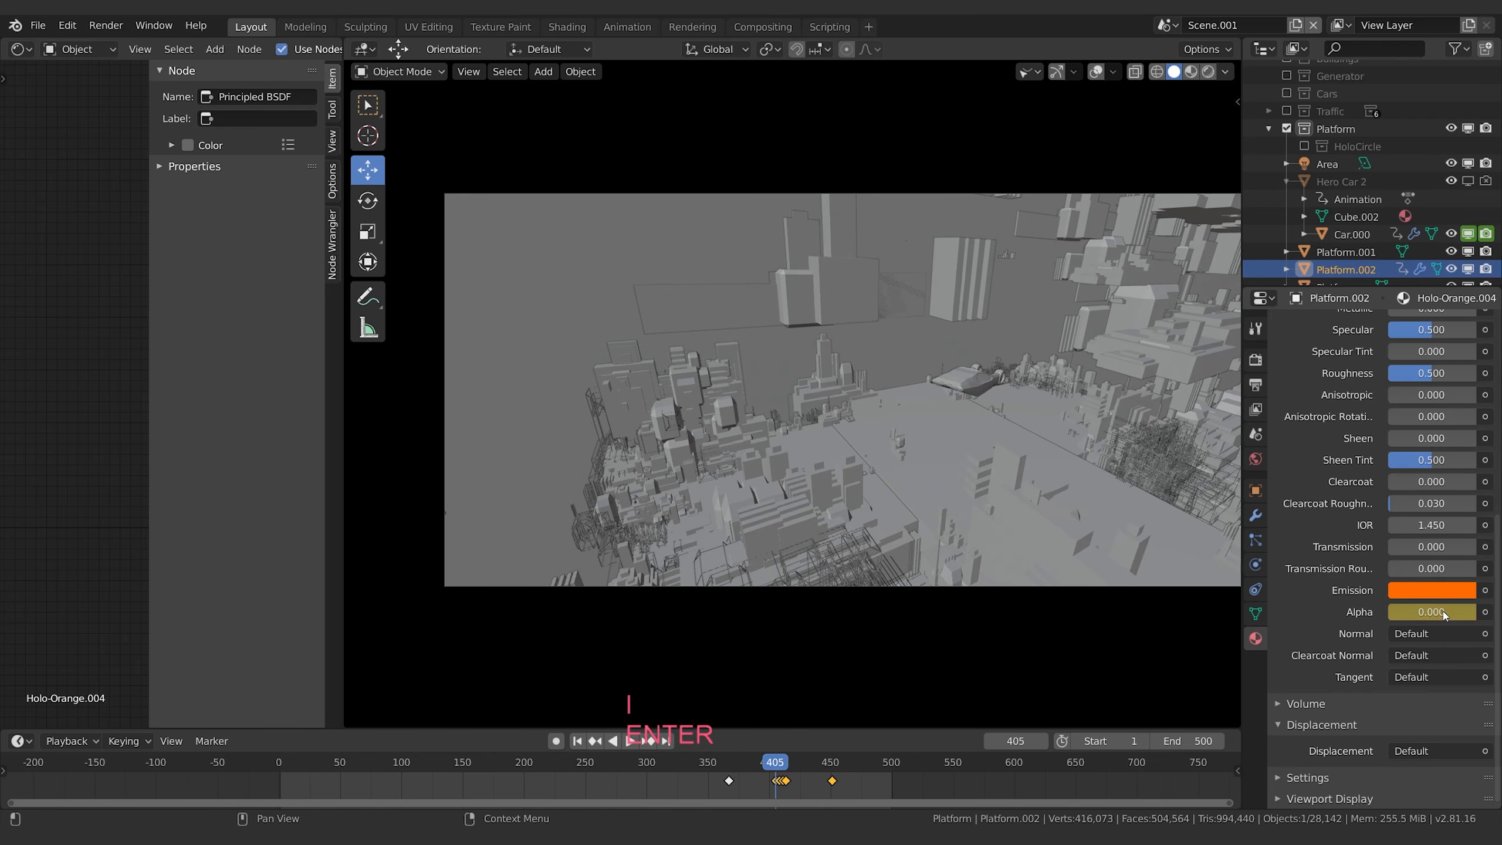
# Step back to frame 403 and keyframe the material's alpha at 0.01.
pyautogui.press('Left')
pyautogui.click(1444, 615)
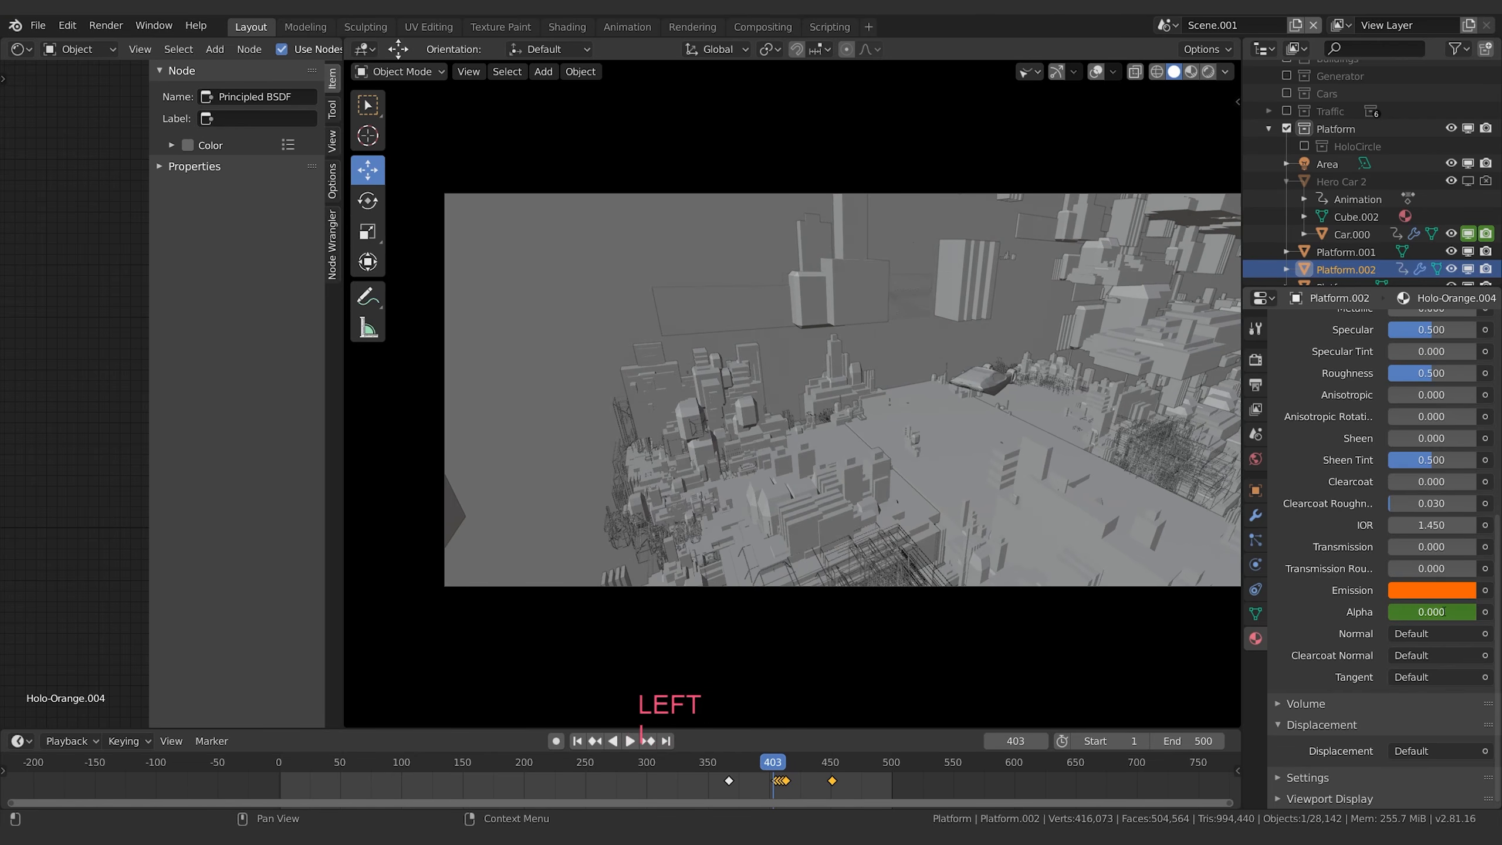
pyautogui.write('.01')
pyautogui.press('Return')
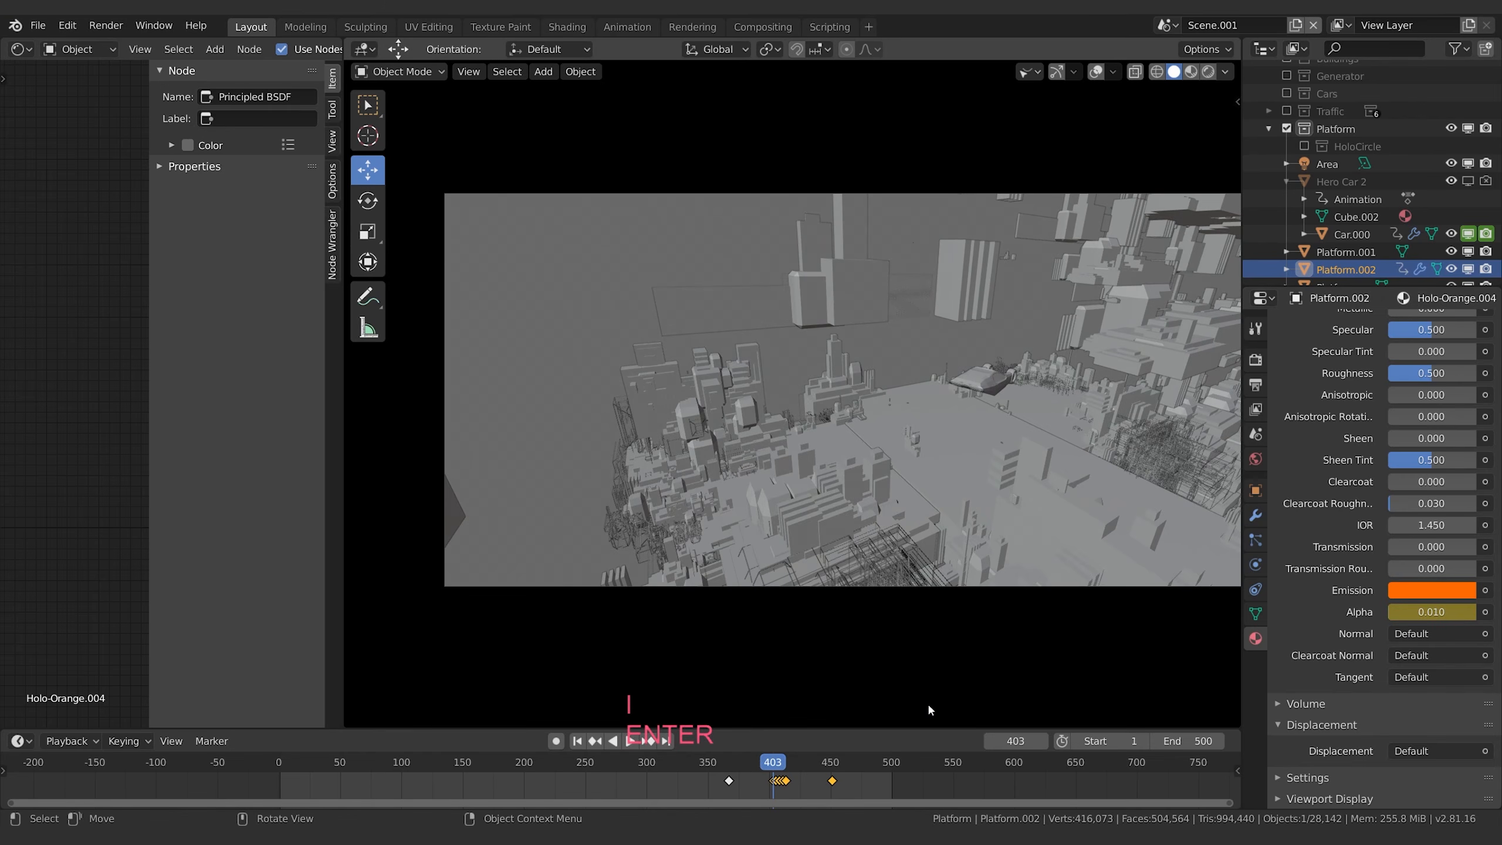
# Play the hologram's flickering growth animation to frame 454 and preview the scene in Rendered shading.
pyautogui.press('space')
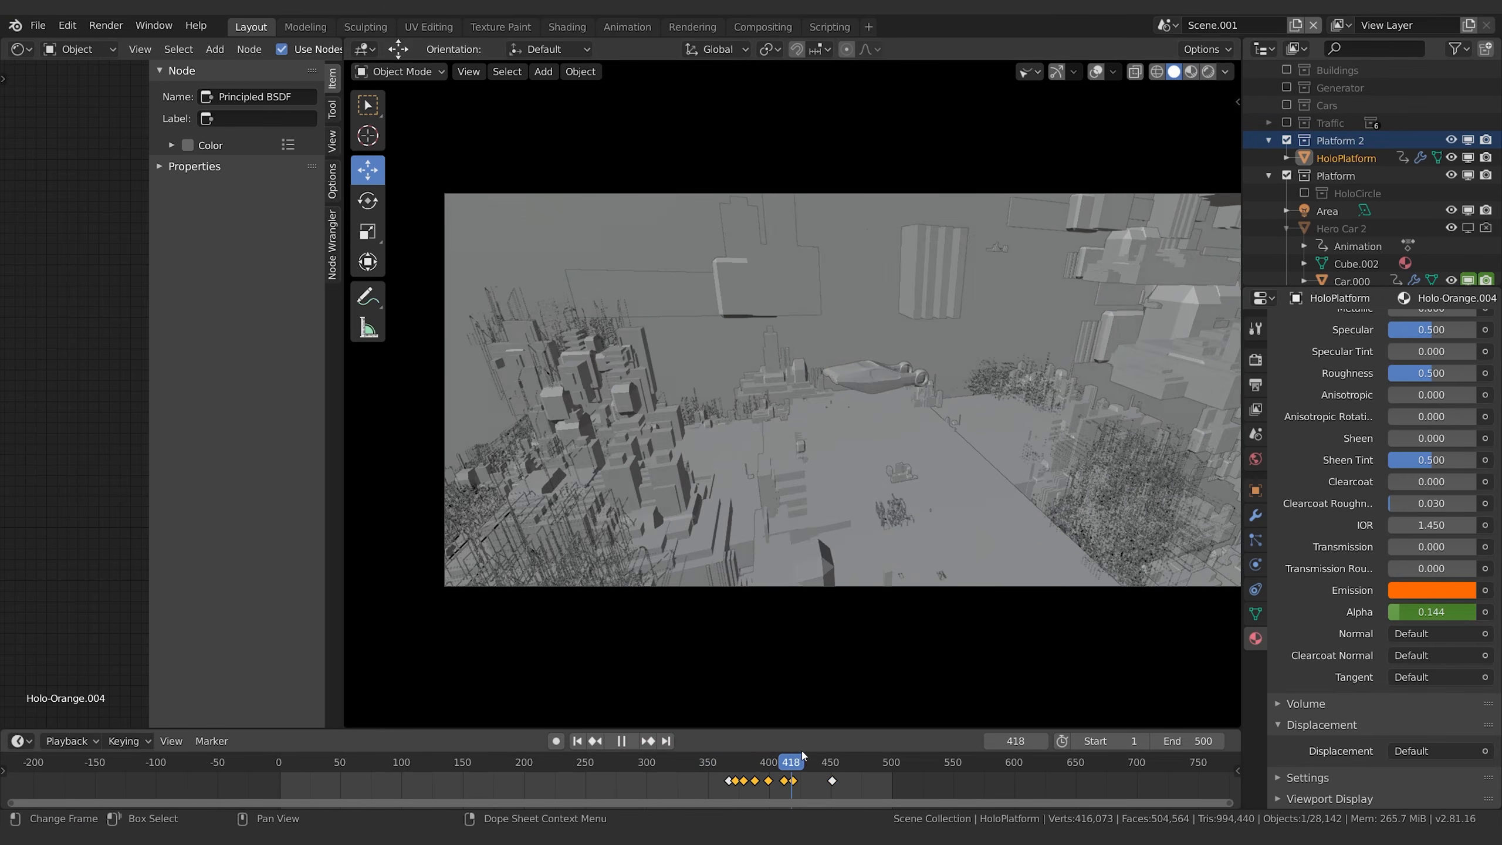
pyautogui.press('space')
pyautogui.press('z')
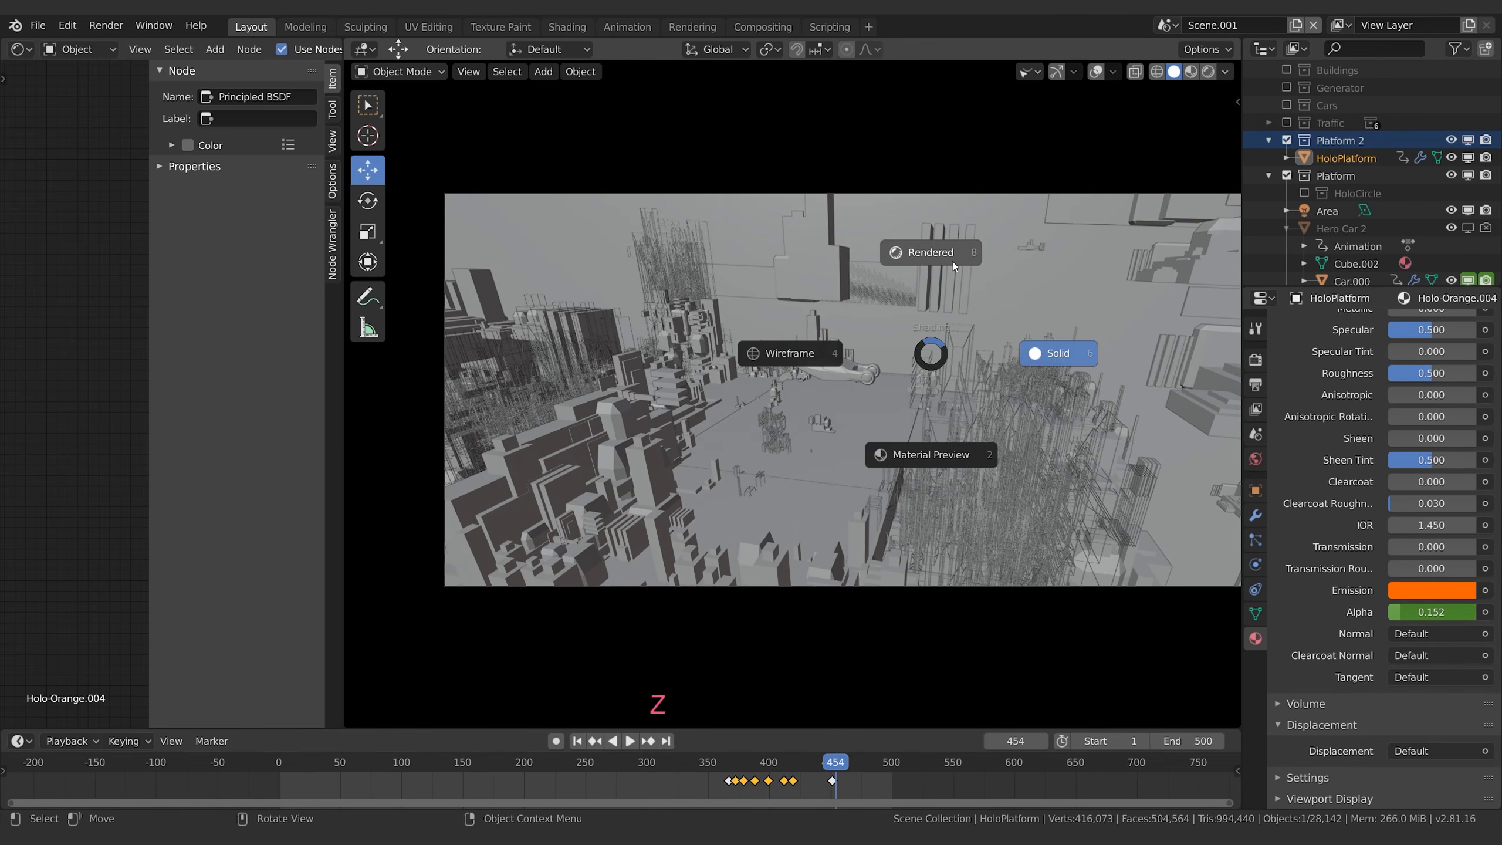
pyautogui.click(953, 266)
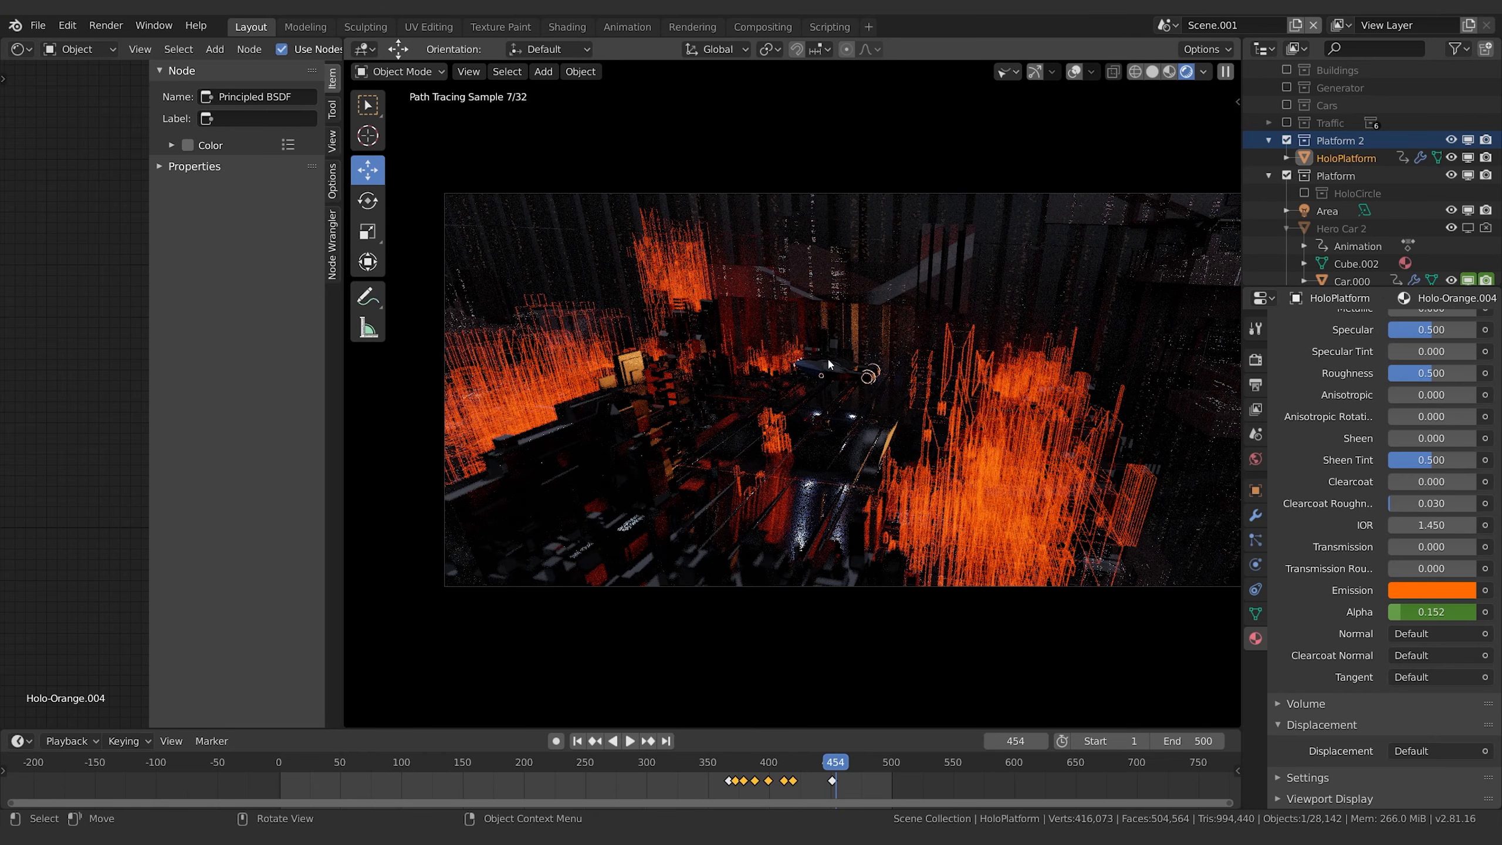
# Return the viewport to Solid shading and select the CityBase object.
pyautogui.press('z')
pyautogui.click(948, 374)
pyautogui.click(833, 423)
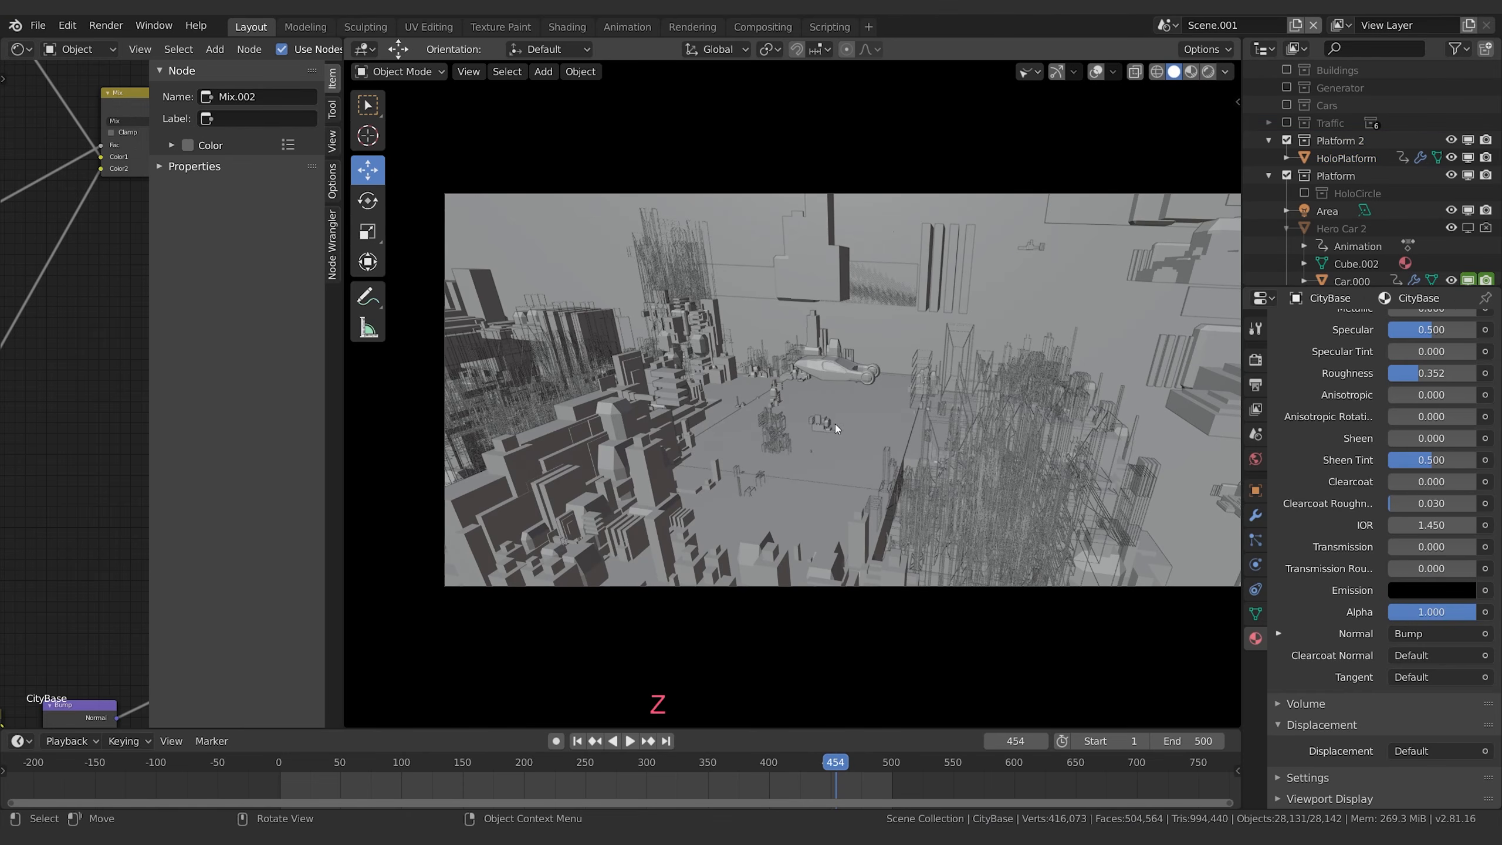
# Turn the viewport overlays back on and duplicate the Platform object in place.
pyautogui.click(1095, 70)
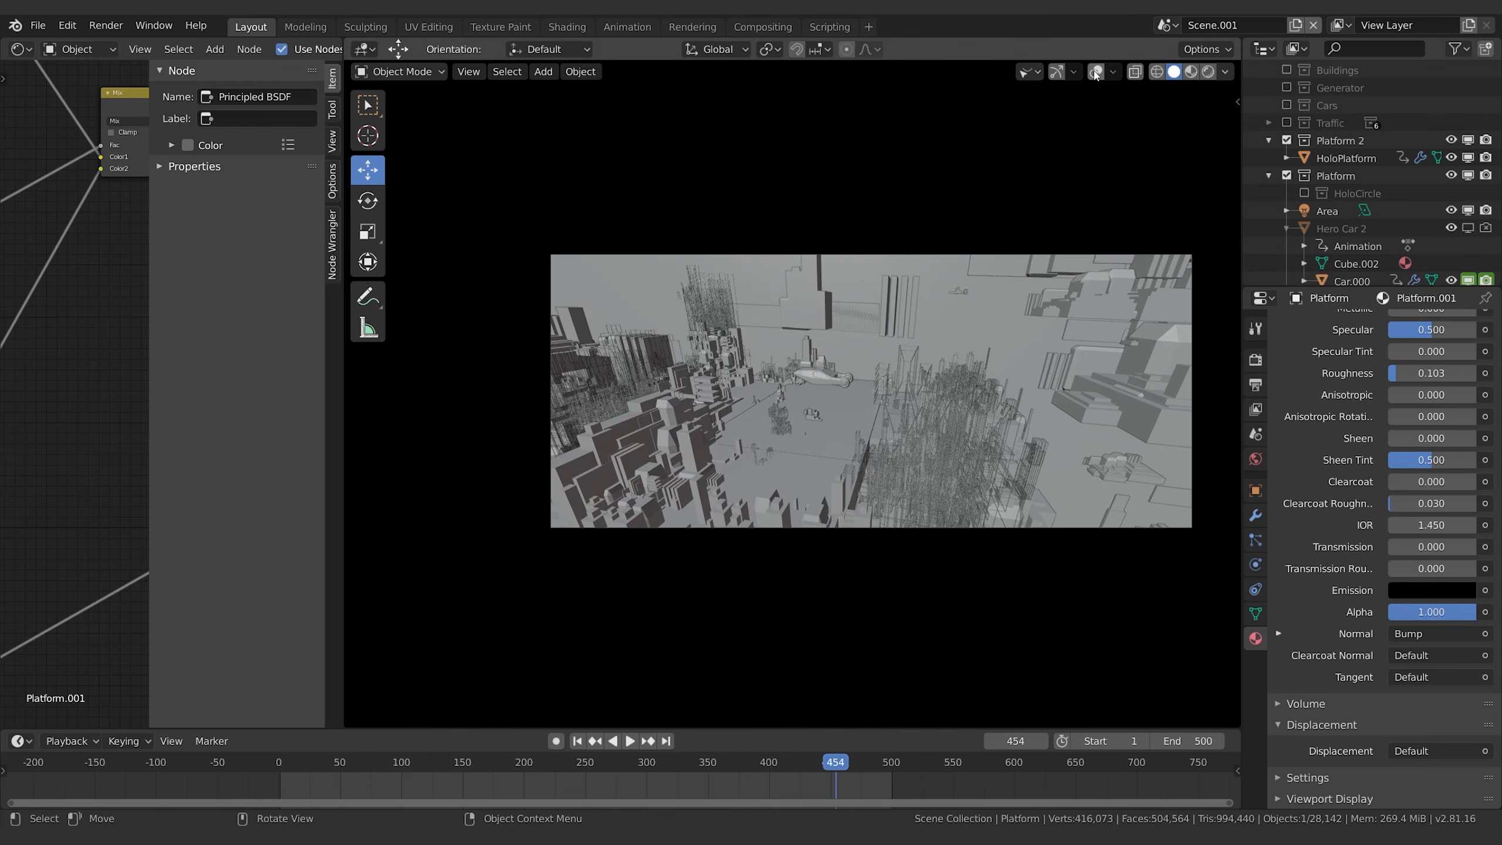
pyautogui.hotkey('shift', 'd')
pyautogui.press('Escape')
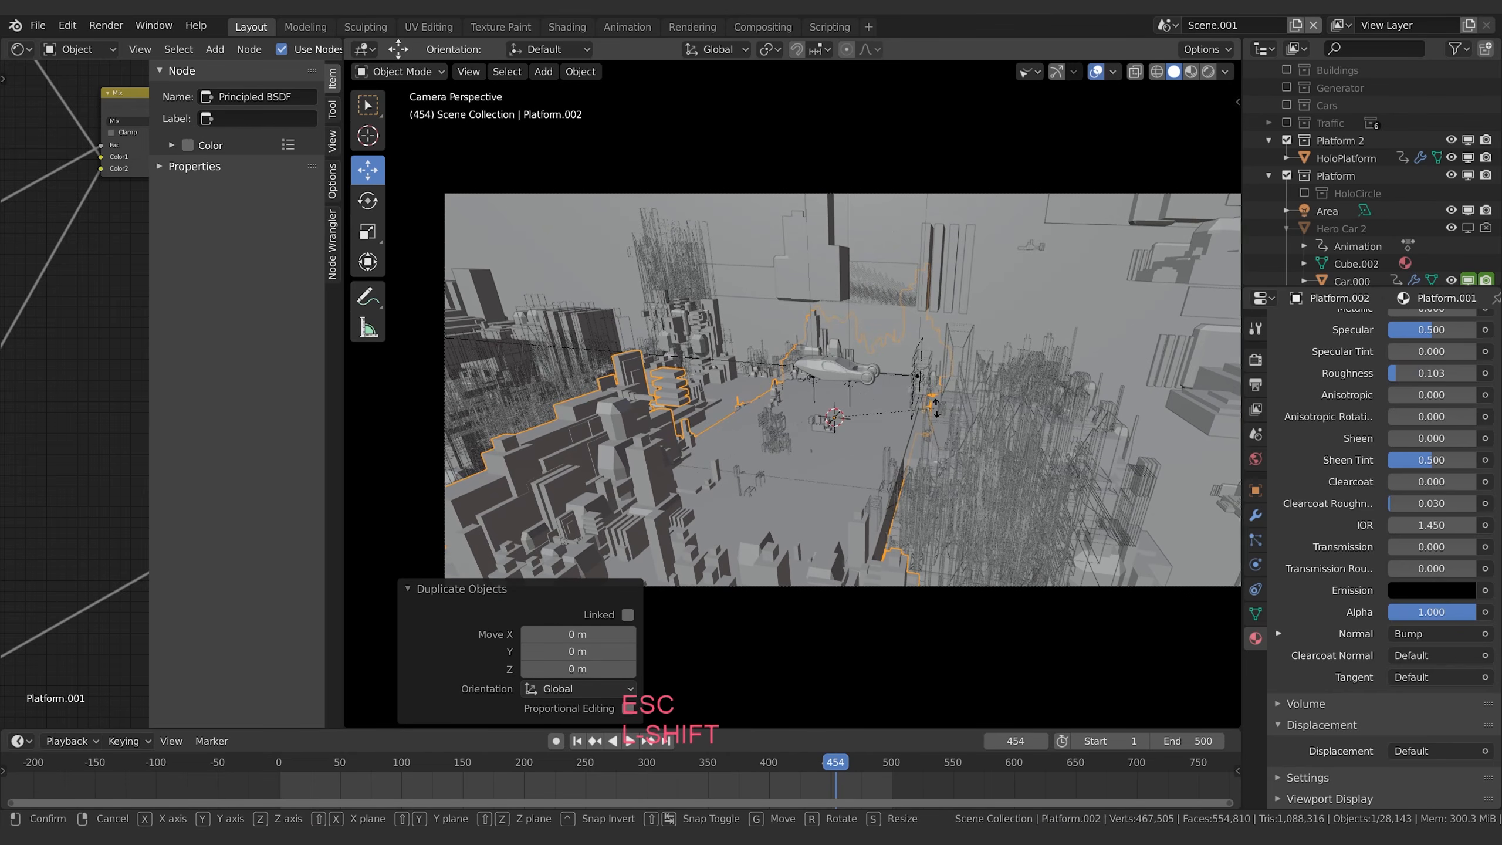
pyautogui.press('r')
pyautogui.press('y')
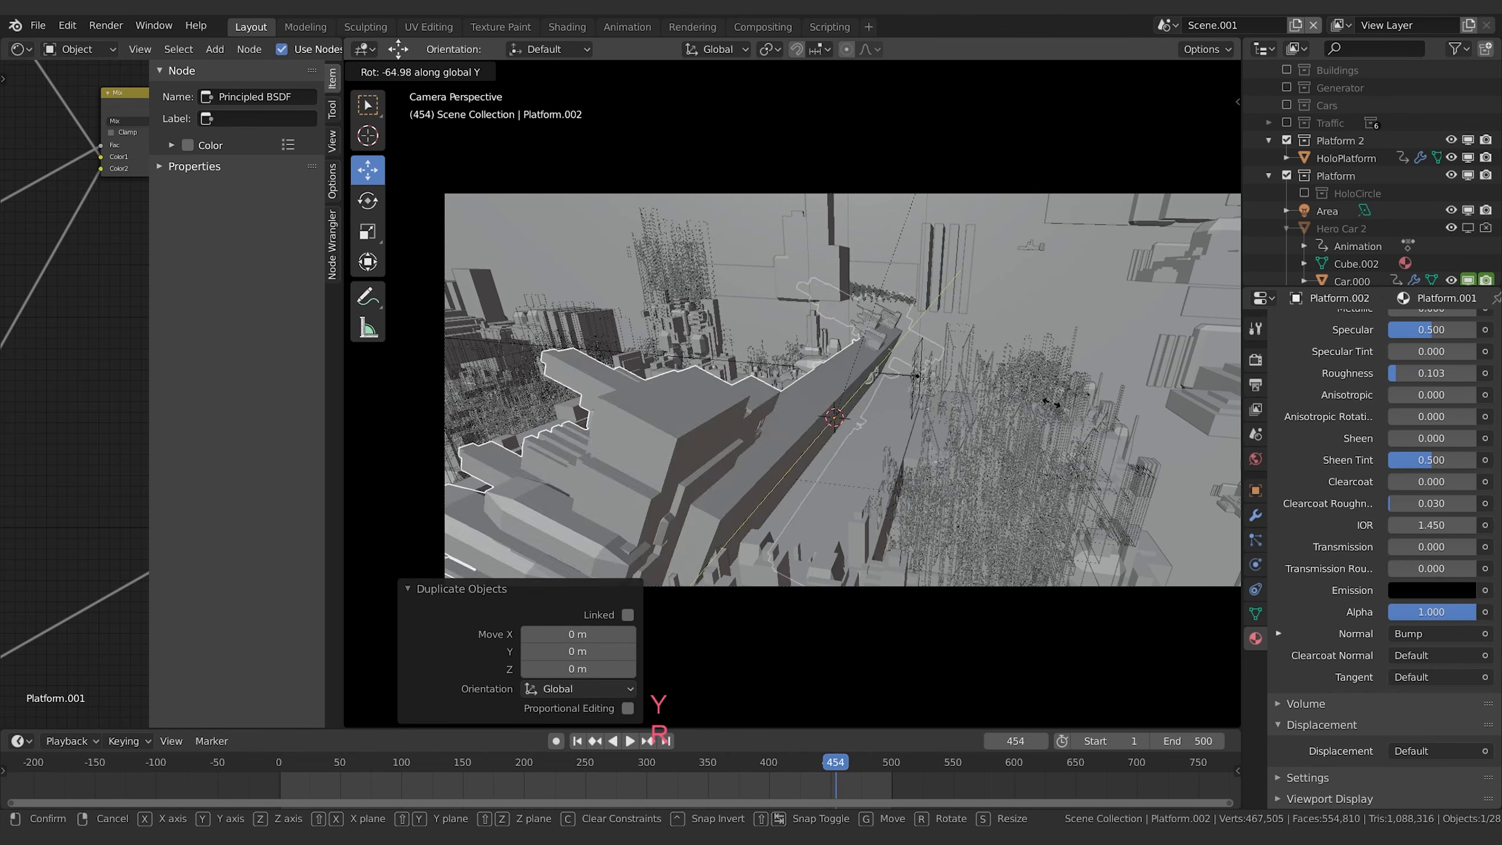
pyautogui.press('KP_9')
pyautogui.press('KP_0')
pyautogui.press('Escape')
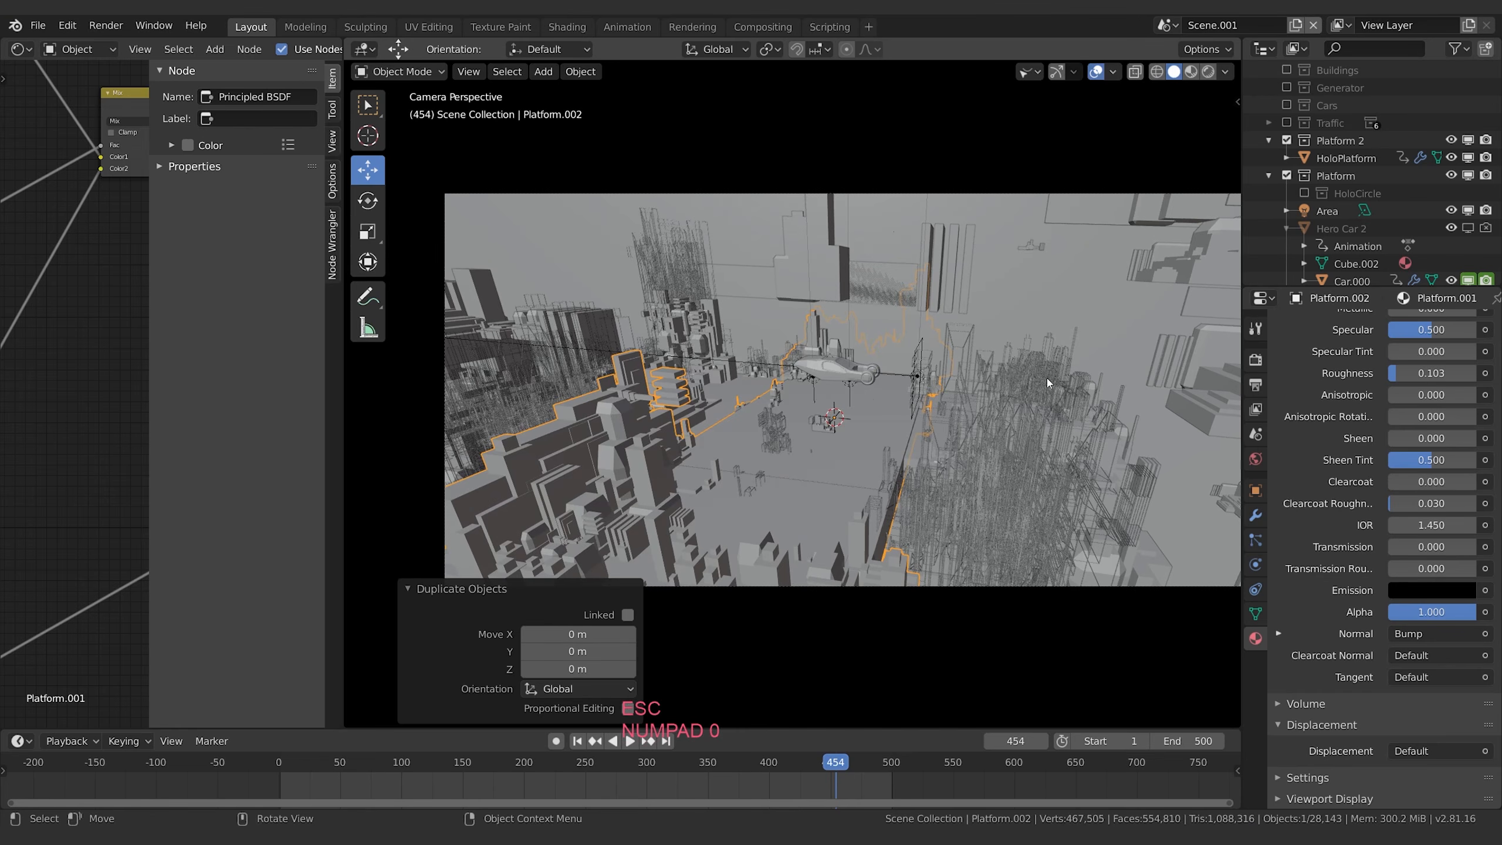
# Rotate the platform copy 90° about the global X axis and raise it along the global Z axis.
pyautogui.press('r')
pyautogui.press('x')
pyautogui.press('KP_9')
pyautogui.press('KP_0')
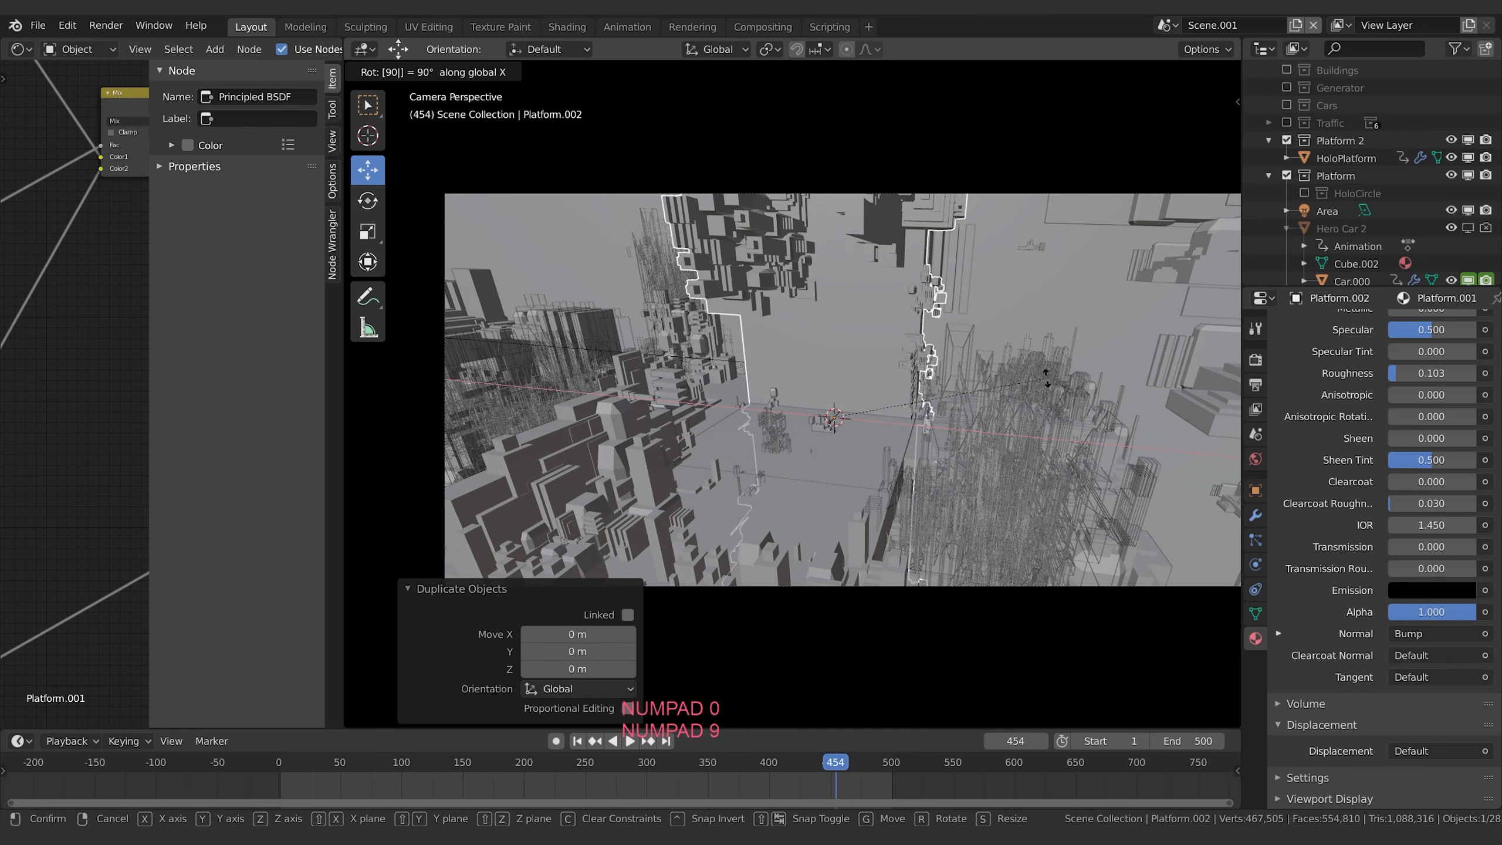
pyautogui.click(878, 409)
pyautogui.press('g')
pyautogui.press('z')
pyautogui.click(893, 289)
# Rotate the upright platform copy 90° about the global Y axis.
pyautogui.press('r')
pyautogui.press('y')
pyautogui.press('KP_9')
pyautogui.press('KP_0')
pyautogui.press('Return')
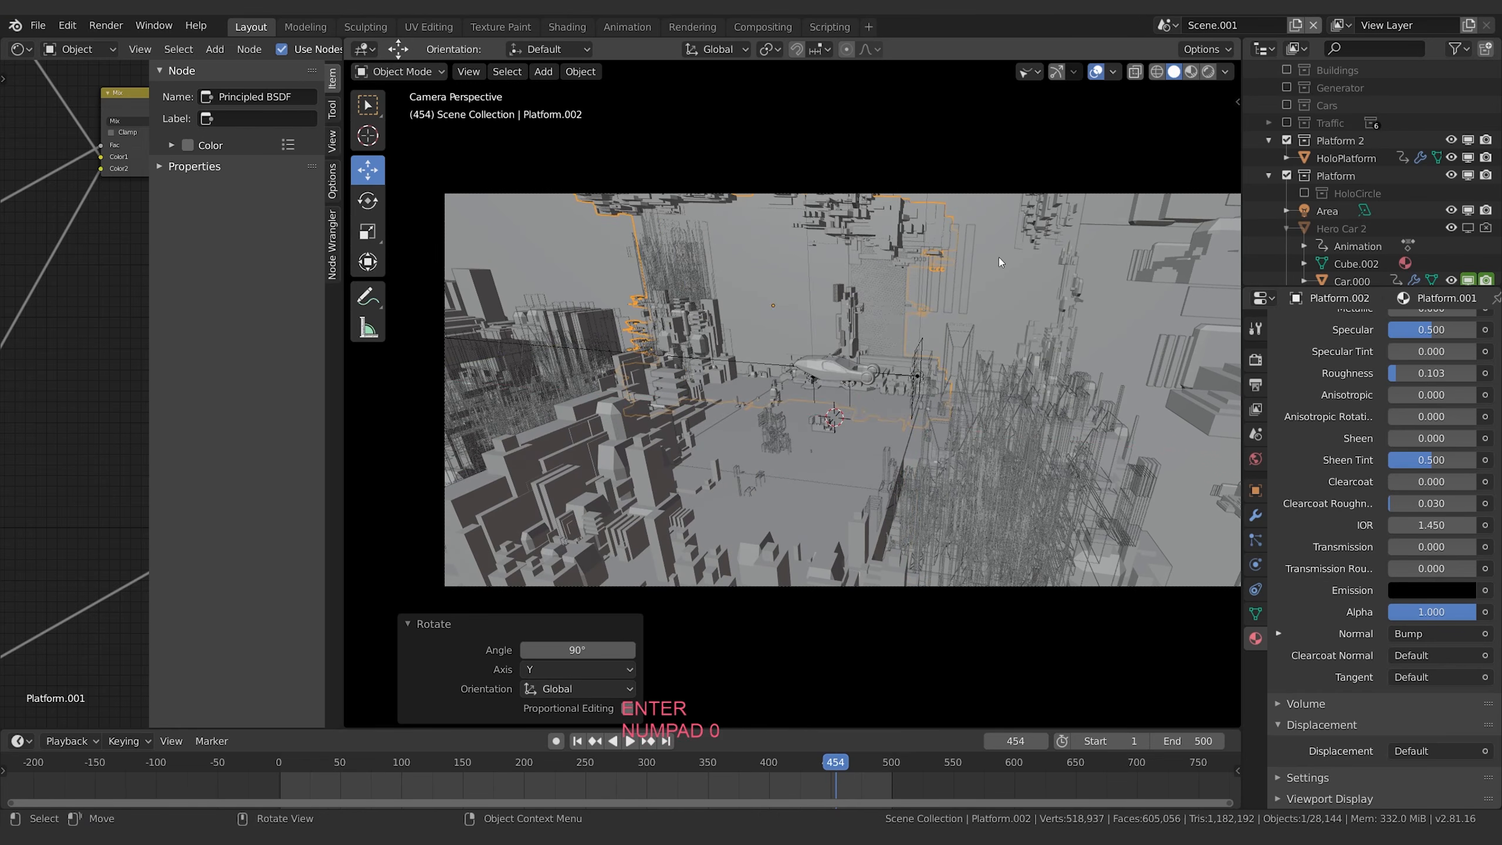
# Stretch a second upright platform copy by 2.306 and shift it 0.22 m along global X, and preview the scene in Rendered shading.
pyautogui.press('s')
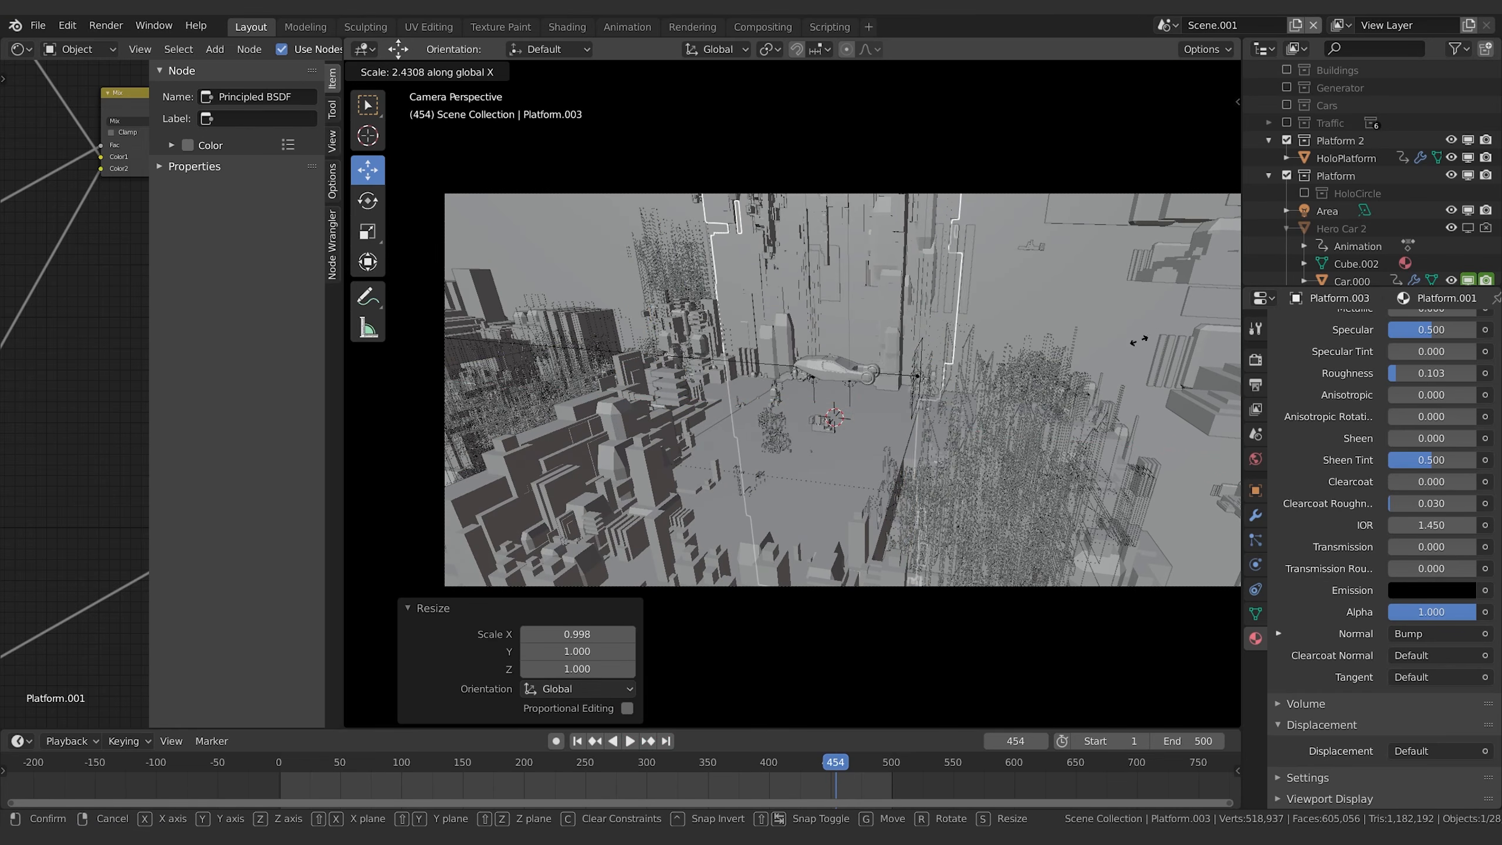
pyautogui.click(1093, 362)
pyautogui.hotkey('shift', 'd')
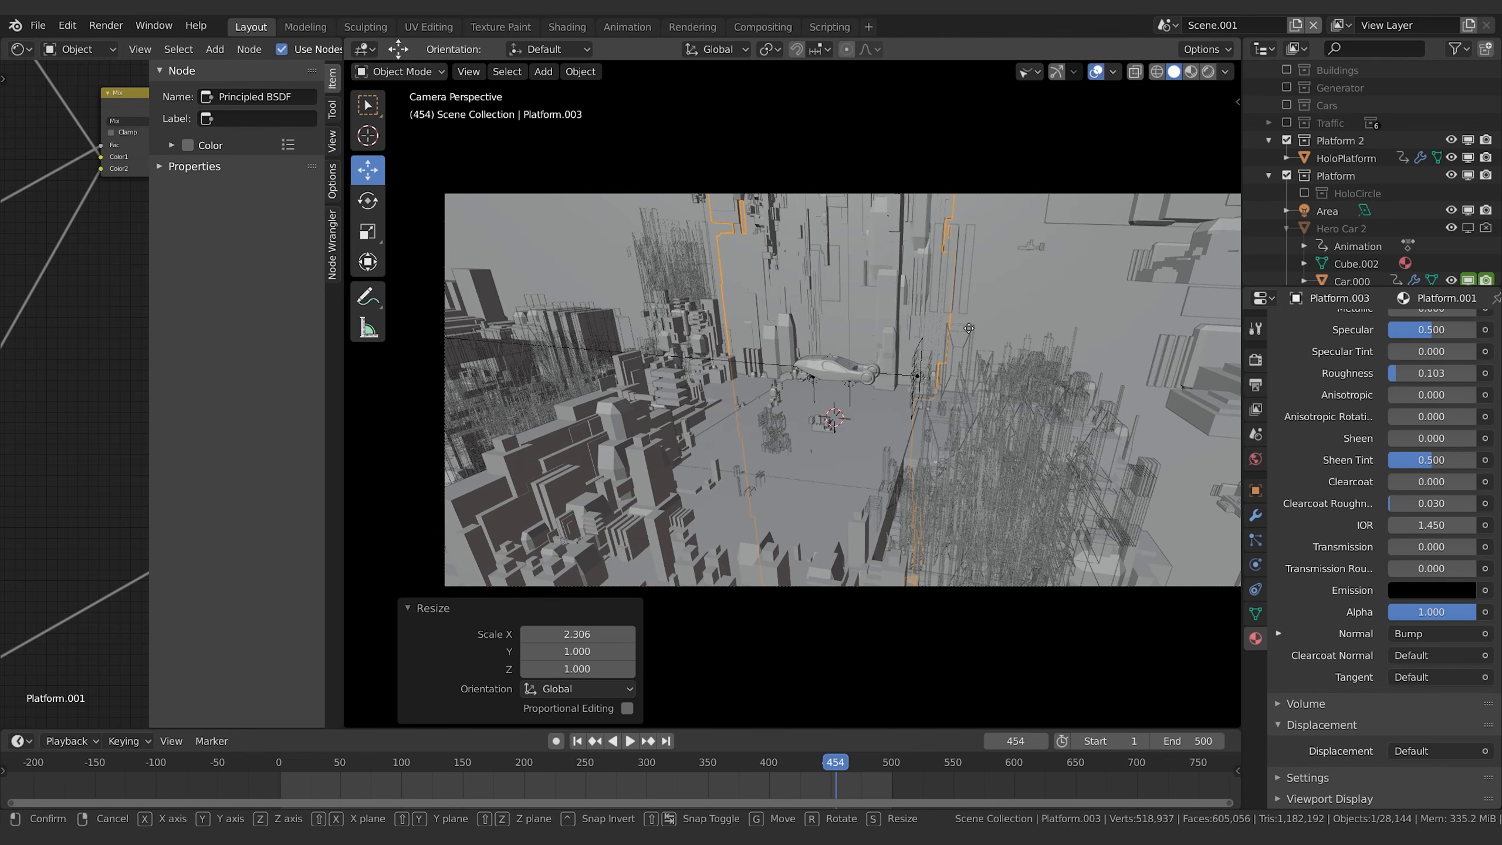
pyautogui.press('x')
pyautogui.click(1007, 325)
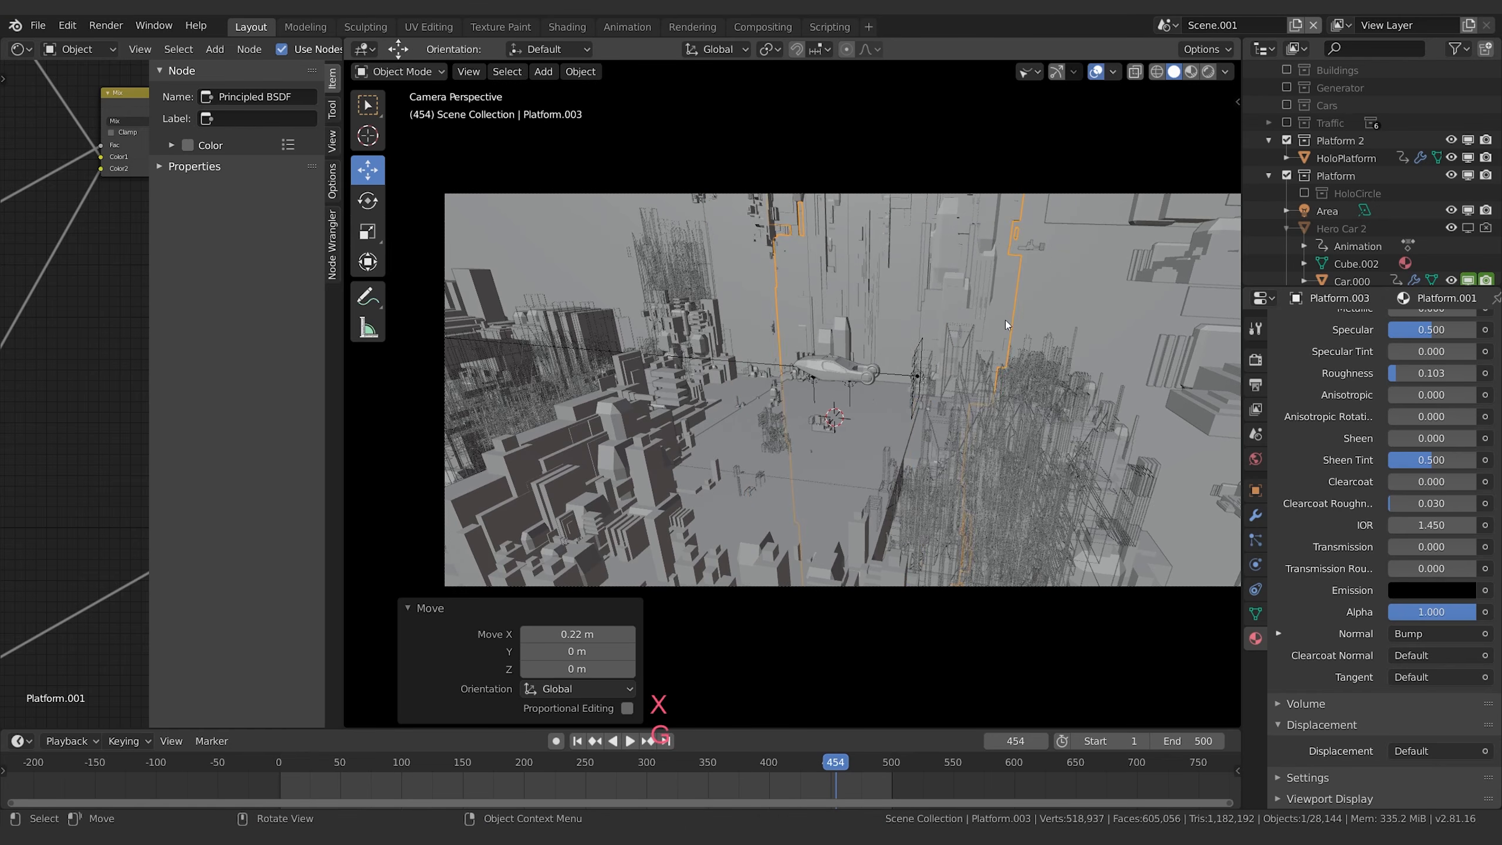
pyautogui.press('z')
pyautogui.click(990, 234)
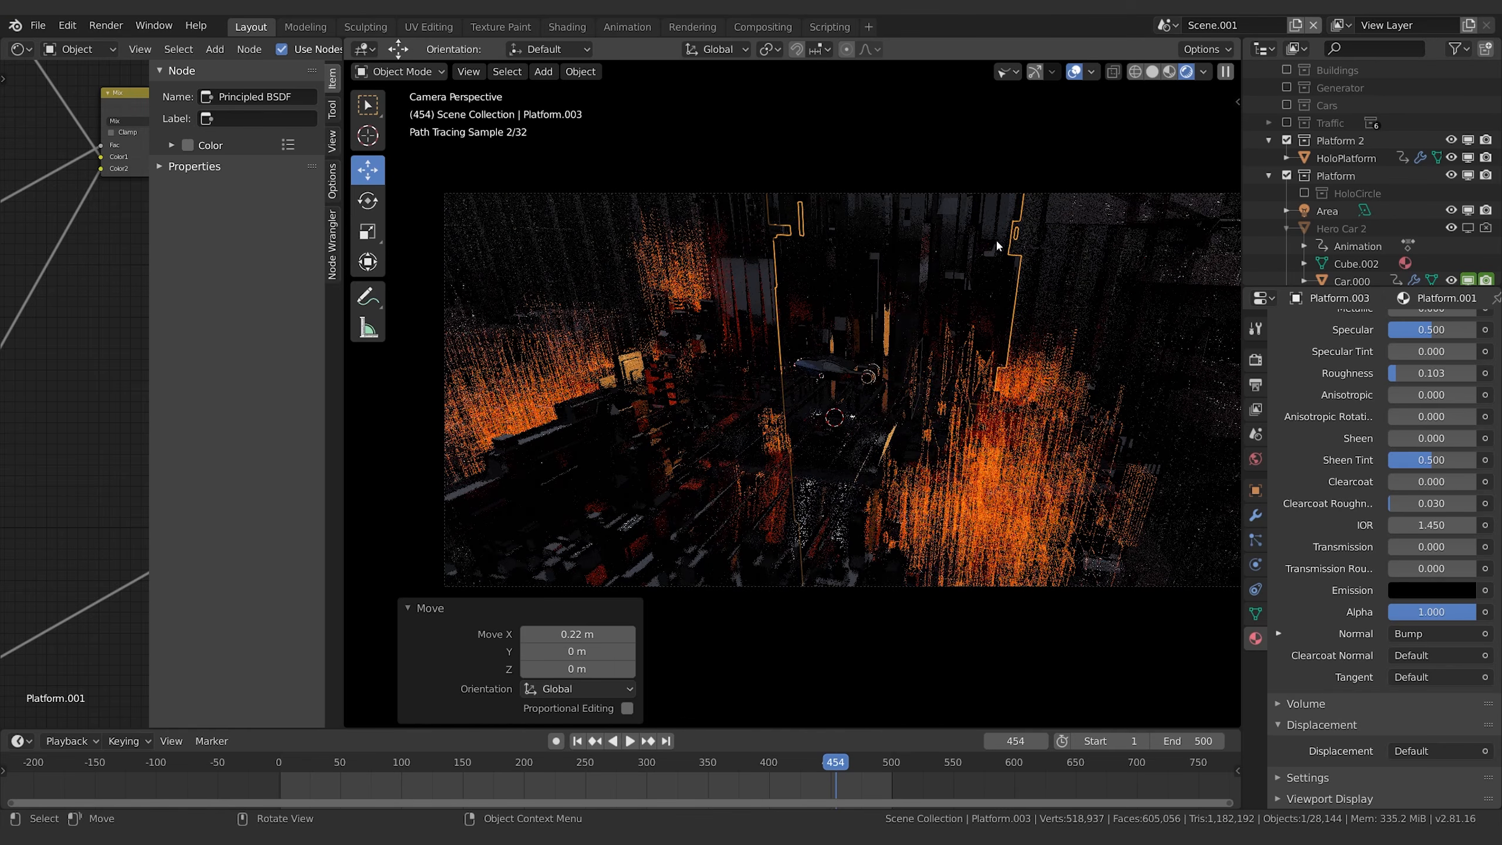